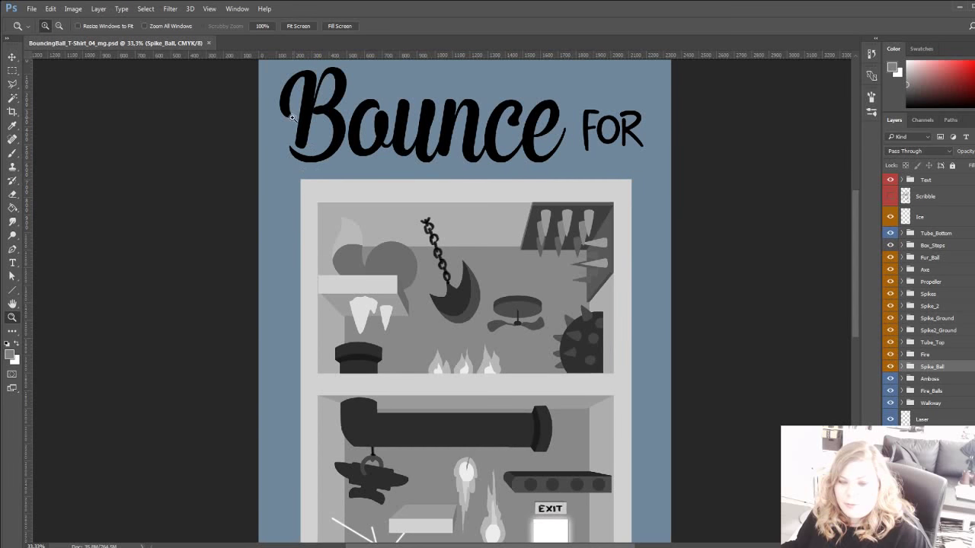
Fit the whole poster in the view and make the Scribble layer visible.
click(293, 27)
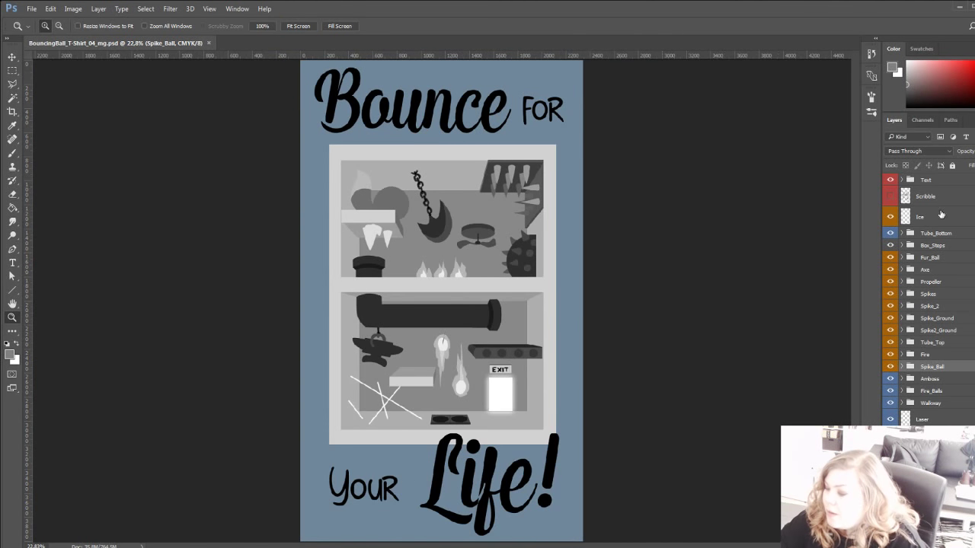
click(942, 200)
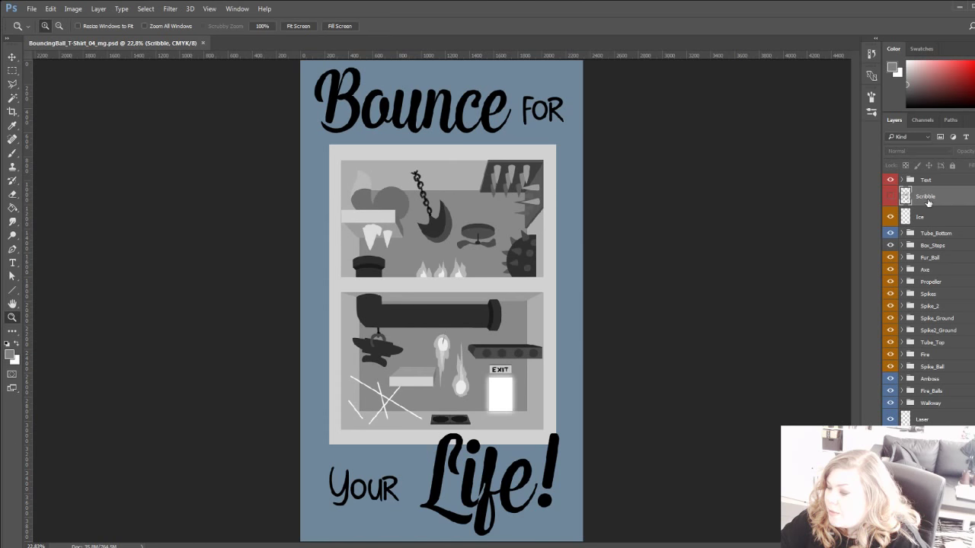
click(891, 197)
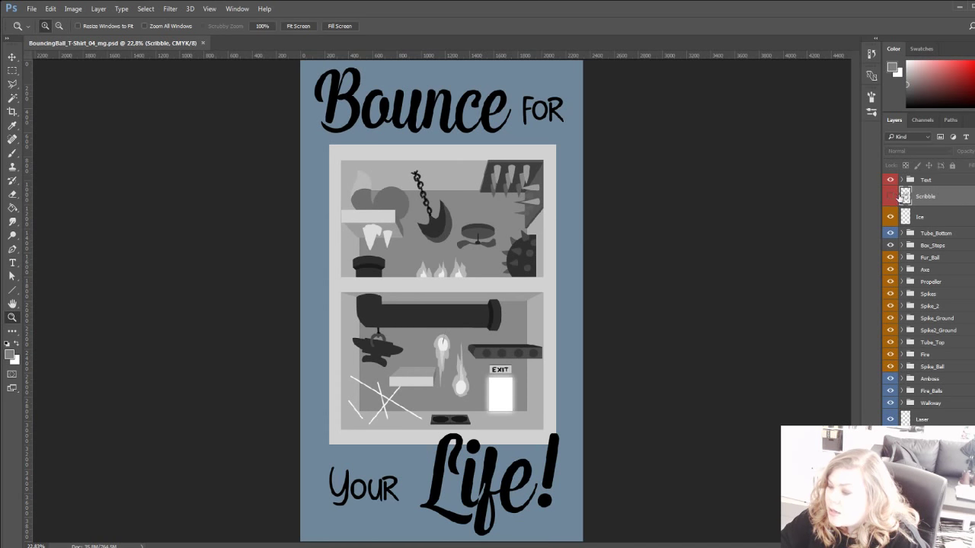
click(891, 198)
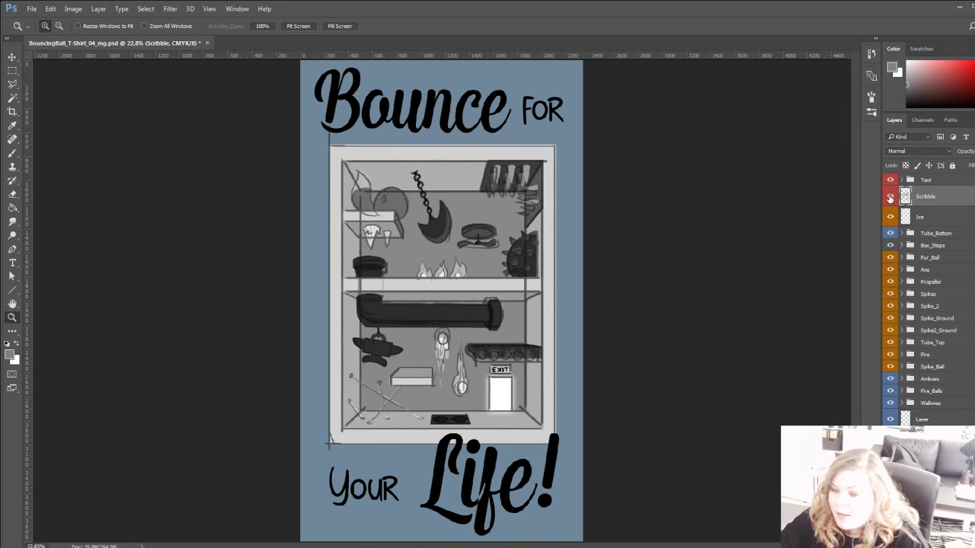
Hide all artwork layers and groups beneath Scribble, from Ice downward, leaving the sketch and the text.
scroll(899, 234, down, 3)
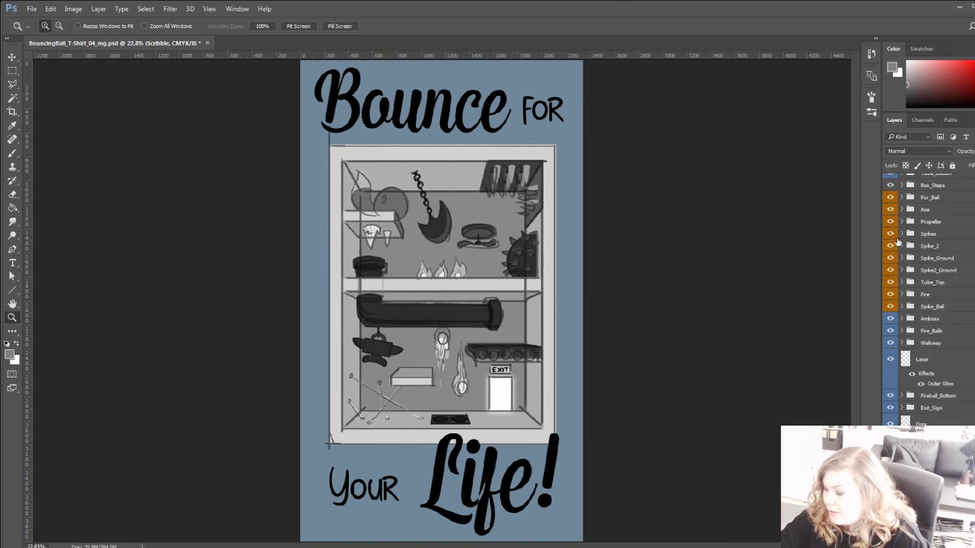
scroll(896, 236, up, 3)
drag(890, 218, 890, 442)
scroll(891, 457, down, 2)
scroll(899, 384, up, 3)
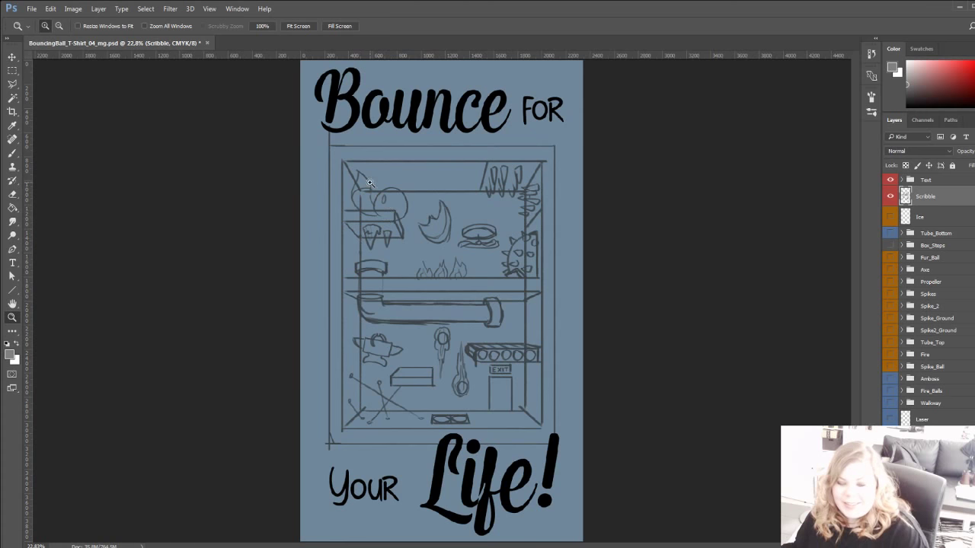
click(331, 177)
drag(345, 250, 316, 219)
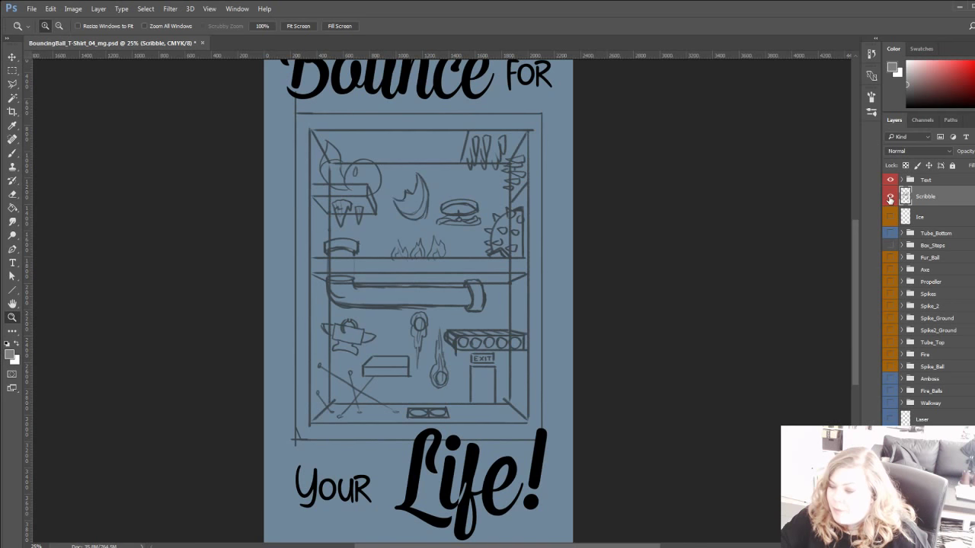
Hide the Scribble layer, show the artwork groups from Tube_Bottom downward, and expand the Exit_Sign group.
click(890, 198)
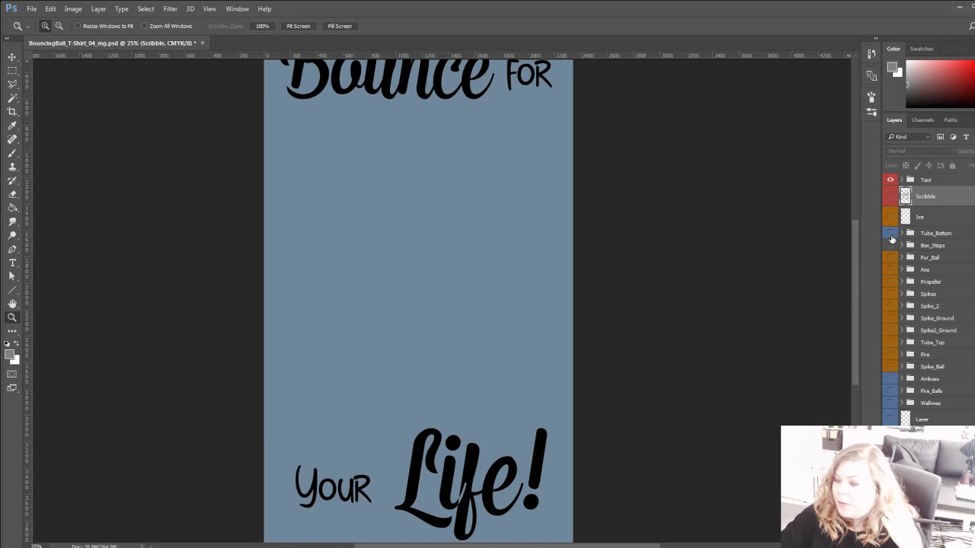
click(890, 235)
click(891, 246)
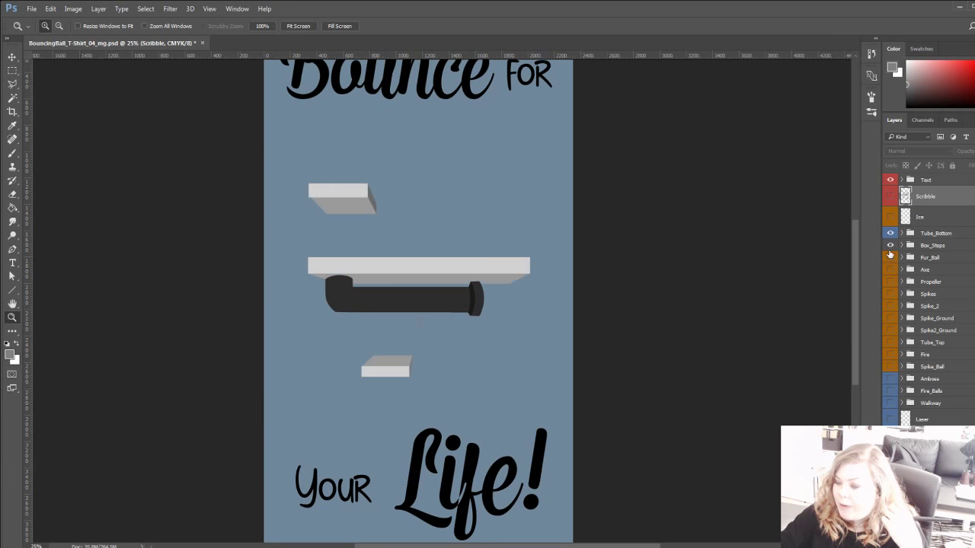
click(890, 246)
click(891, 246)
drag(890, 260, 891, 455)
scroll(905, 367, down, 3)
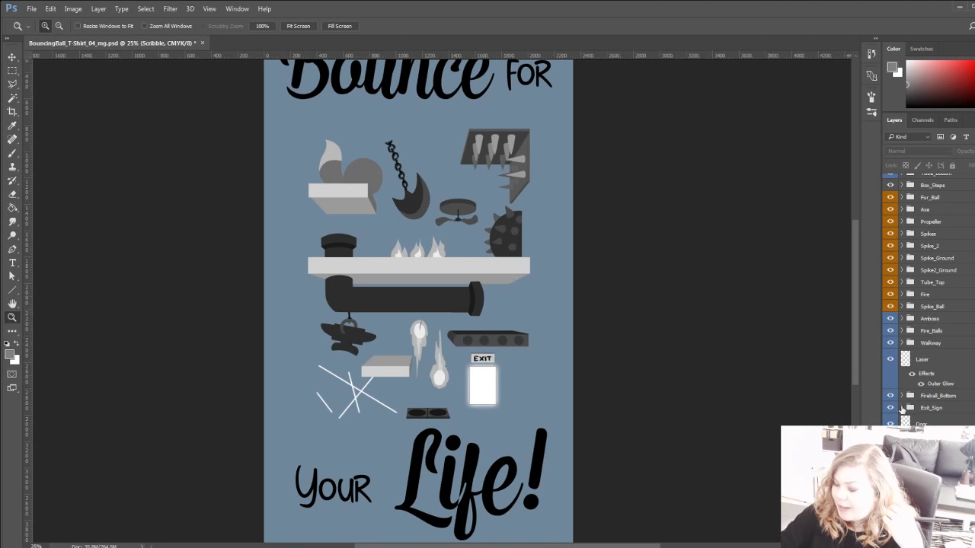
click(901, 419)
click(890, 390)
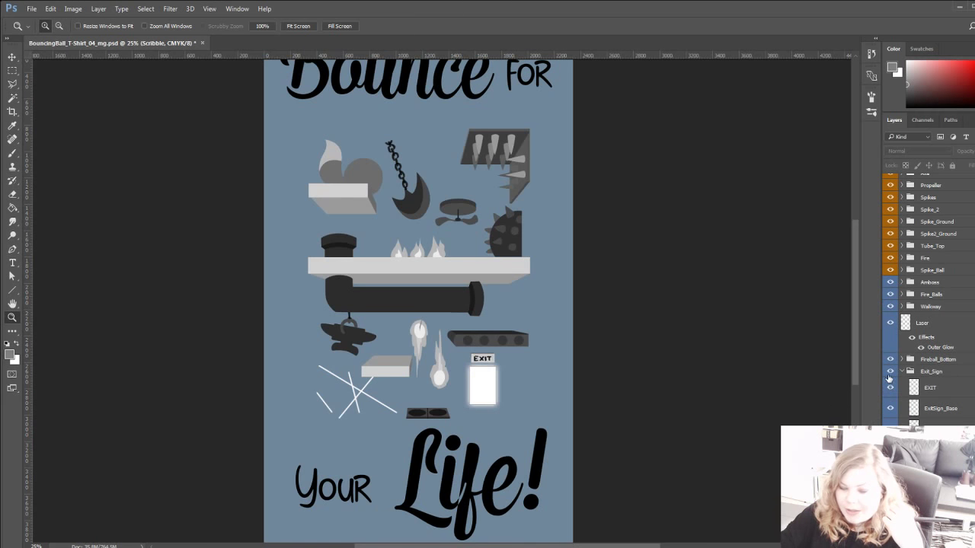
Add a clipped layer above TubeBottom_Base in the Tube_Bottom group and sample the upper tube's dark tone for the brush.
scroll(888, 363, up, 5)
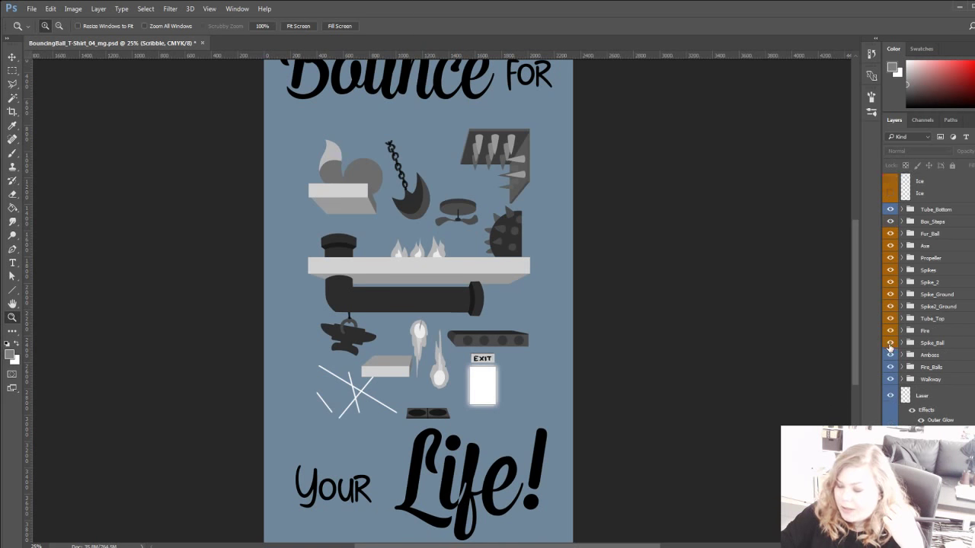
click(891, 222)
click(891, 222)
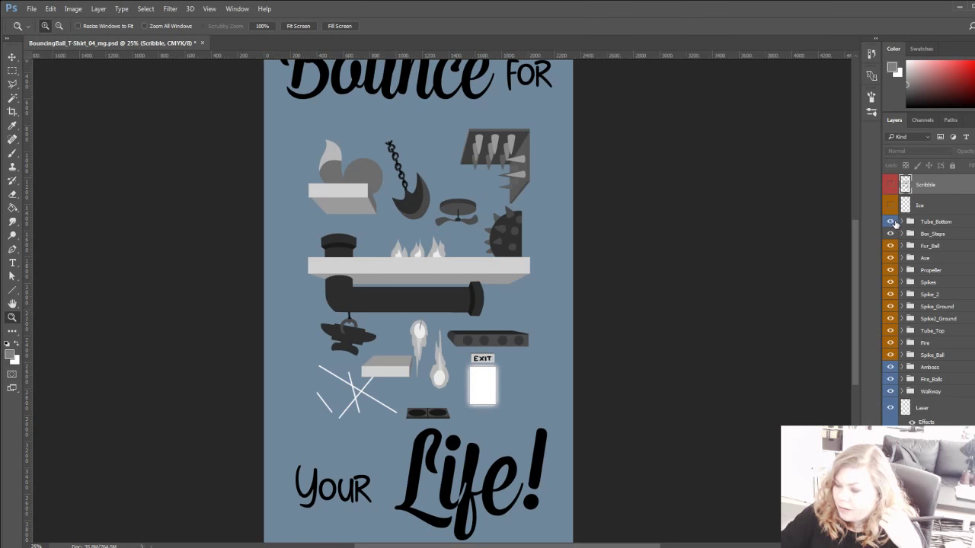
click(901, 222)
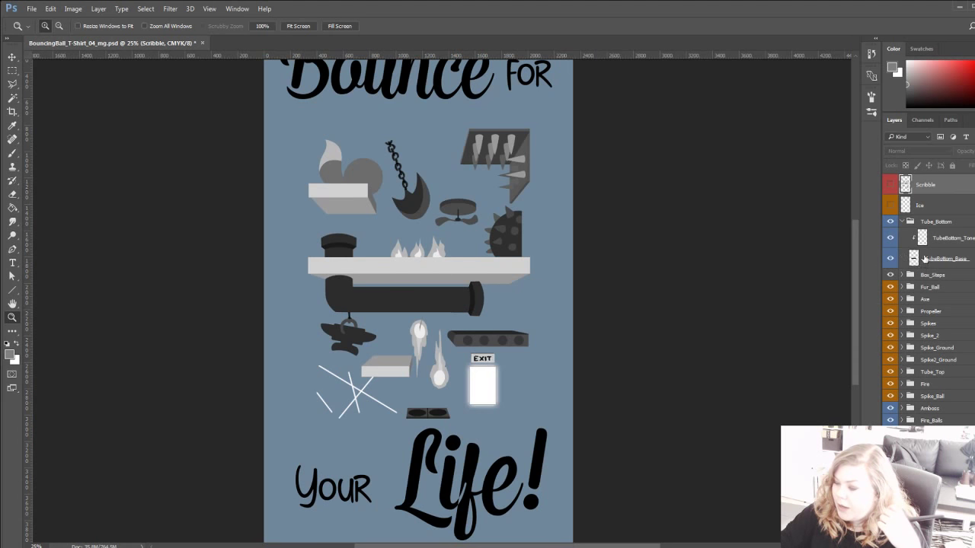
click(924, 259)
key(ctrl+shift+alt+n)
key(b)
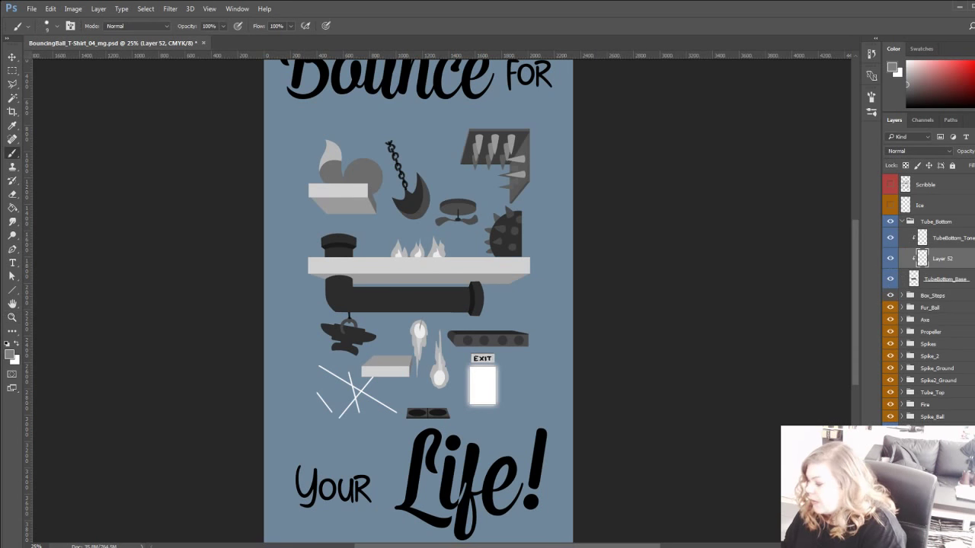
alt+click(338, 240)
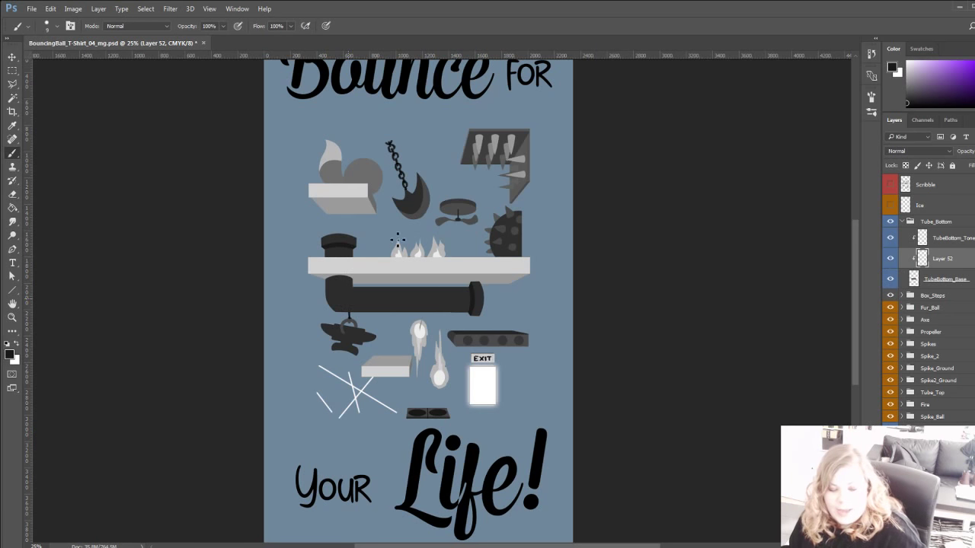
Paint dark shading along the underside of the lower tube with a brush of size 100.
drag(408, 249, 489, 276)
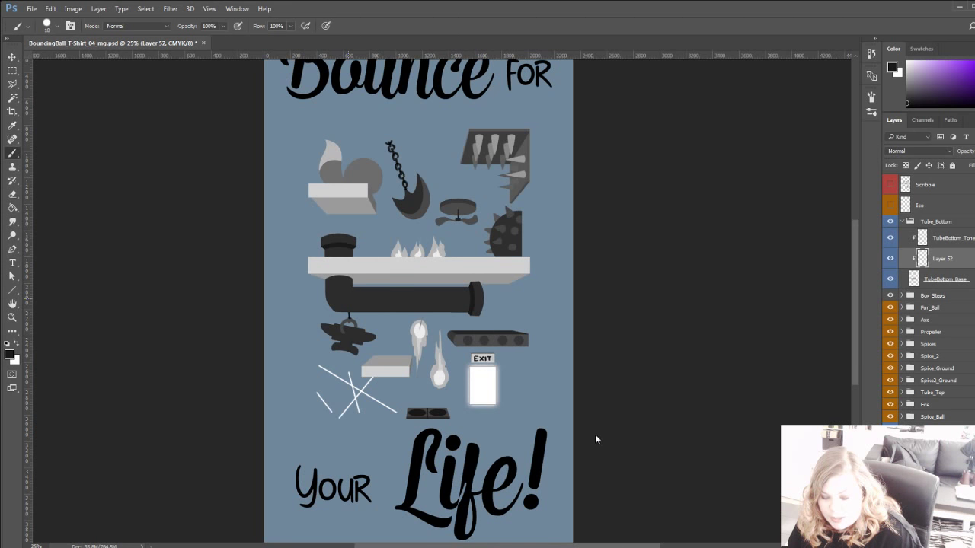
key(period)
mouse_move(335, 311)
mouse_down()
mouse_move(445, 316)
mouse_move(357, 314)
mouse_move(405, 324)
mouse_up()
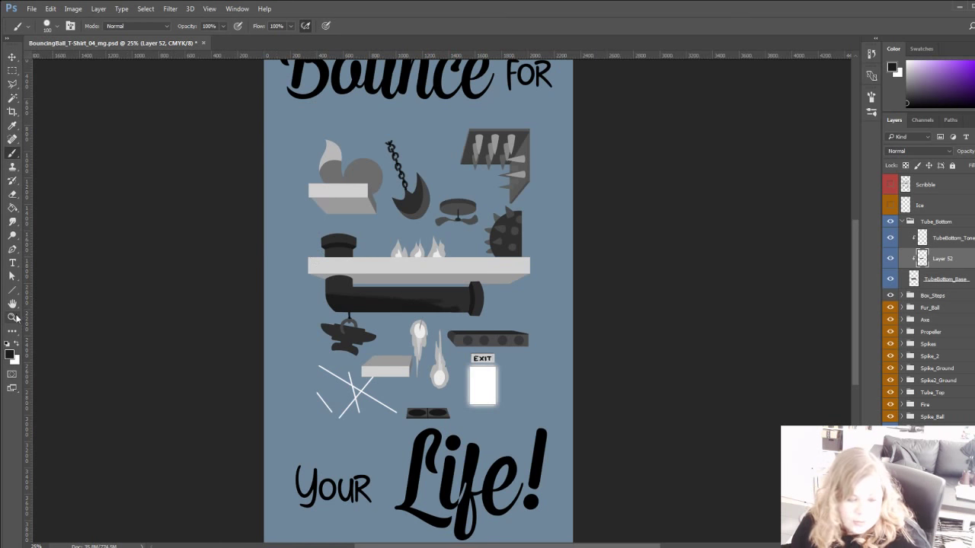
key(z)
click(333, 247)
click(333, 248)
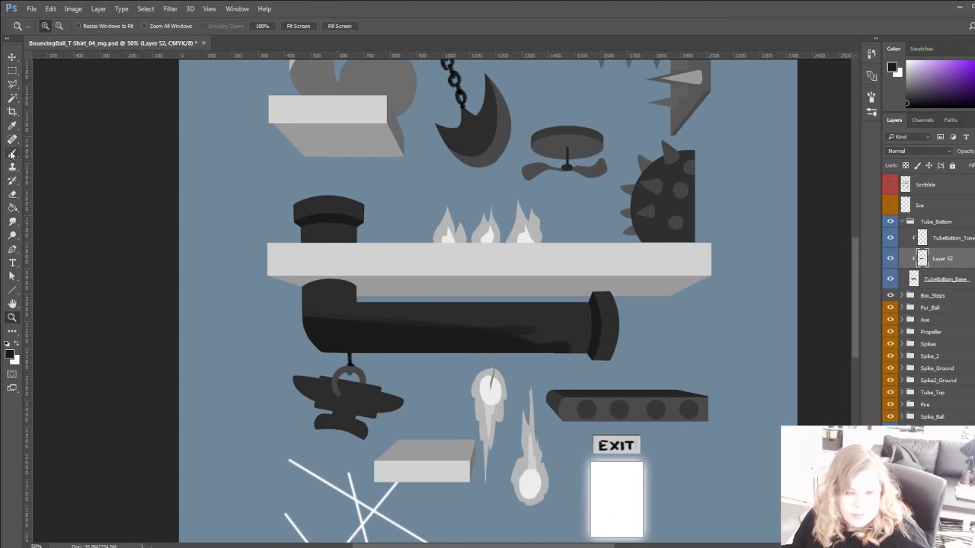
key(b)
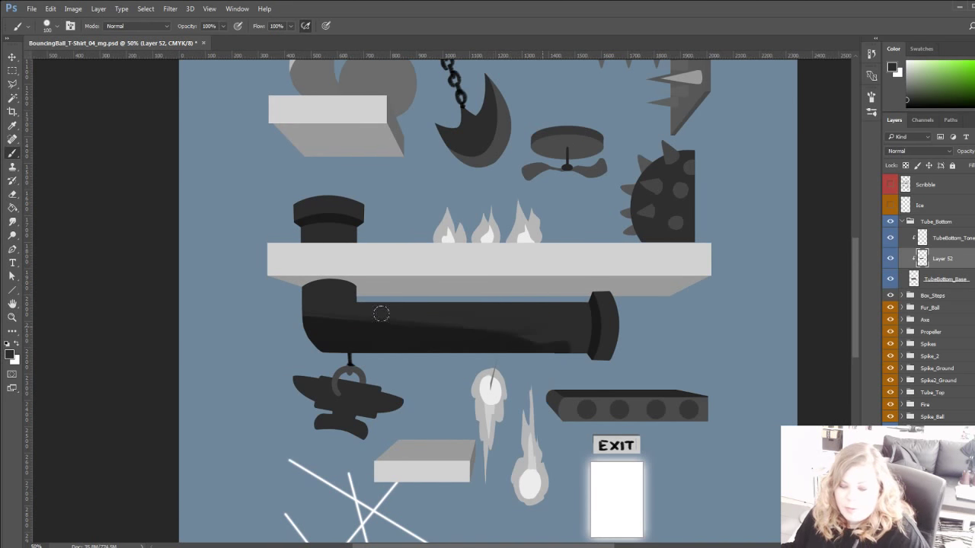
alt+click(389, 323)
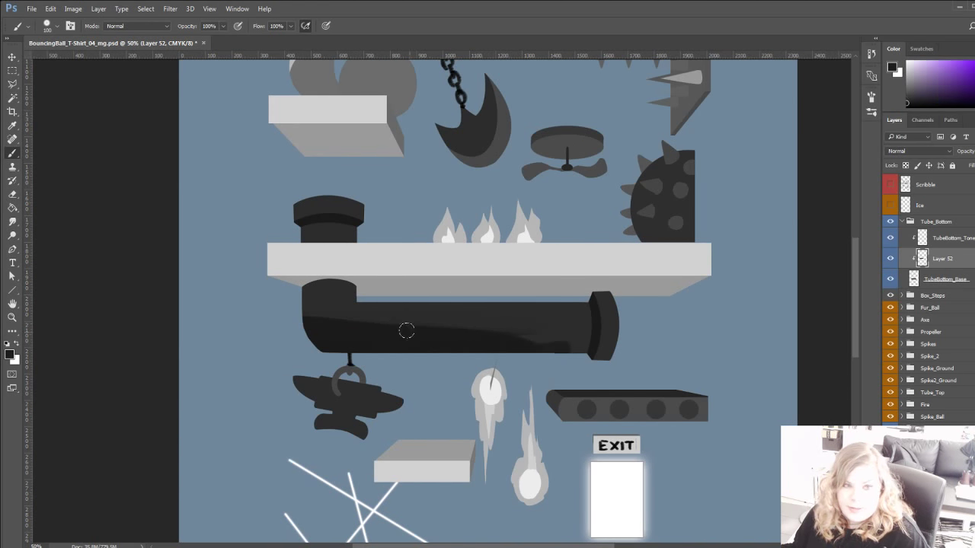
mouse_move(340, 323)
mouse_down()
mouse_move(435, 322)
mouse_move(354, 318)
mouse_up()
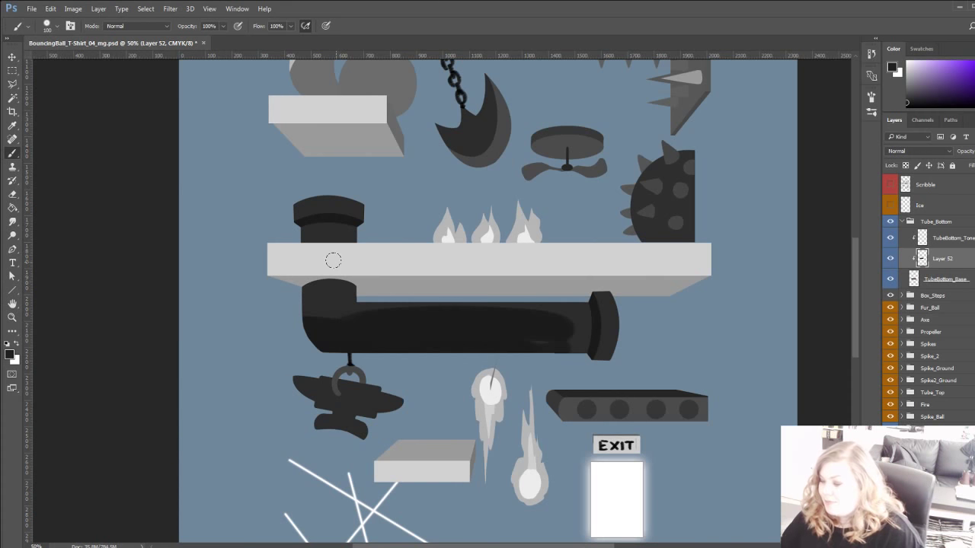
Delete the clipped test shading layer and make the Scribble layer visible.
key(Delete)
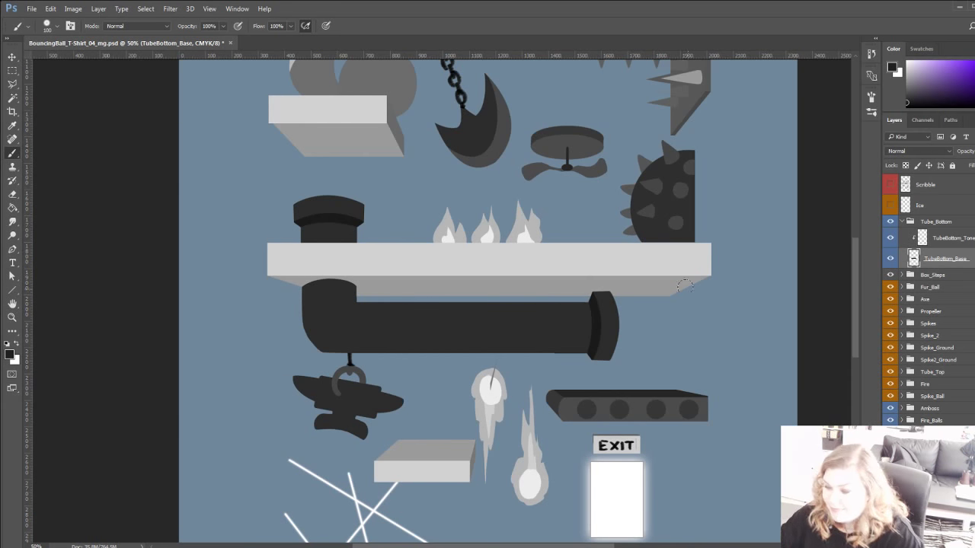
scroll(787, 346, up, 1)
click(890, 184)
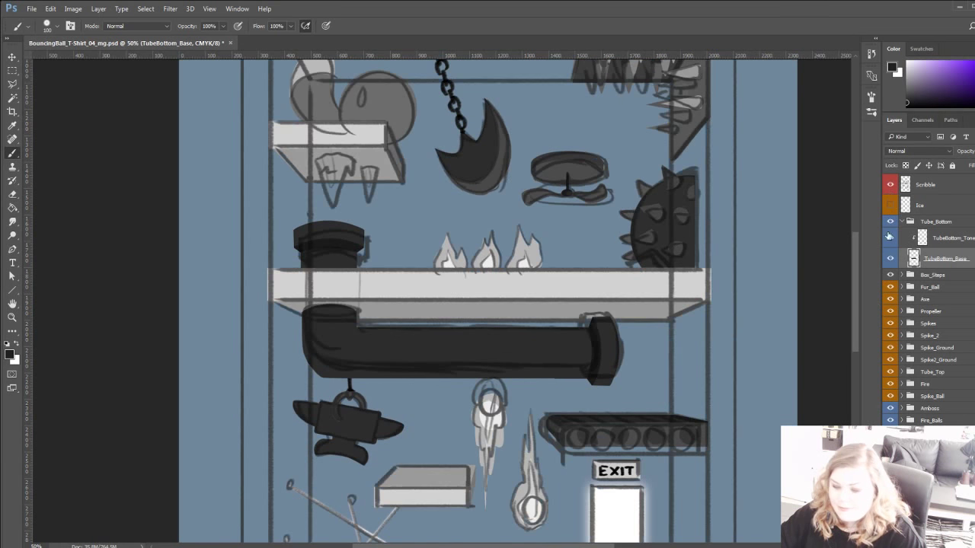
Collapse the Tube_Bottom group and hide it together with the artwork groups beneath it.
scroll(938, 252, up, 1)
click(889, 233)
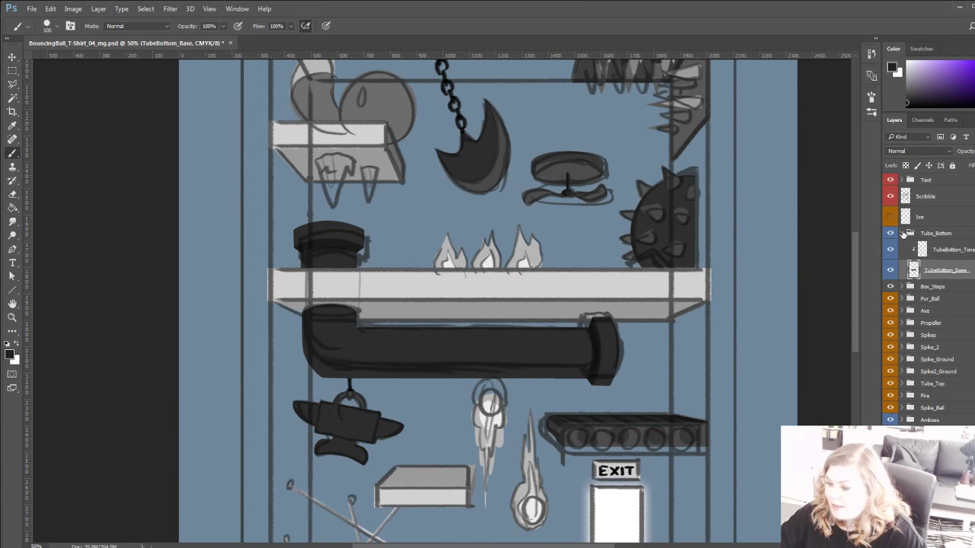
click(902, 233)
drag(892, 246, 892, 420)
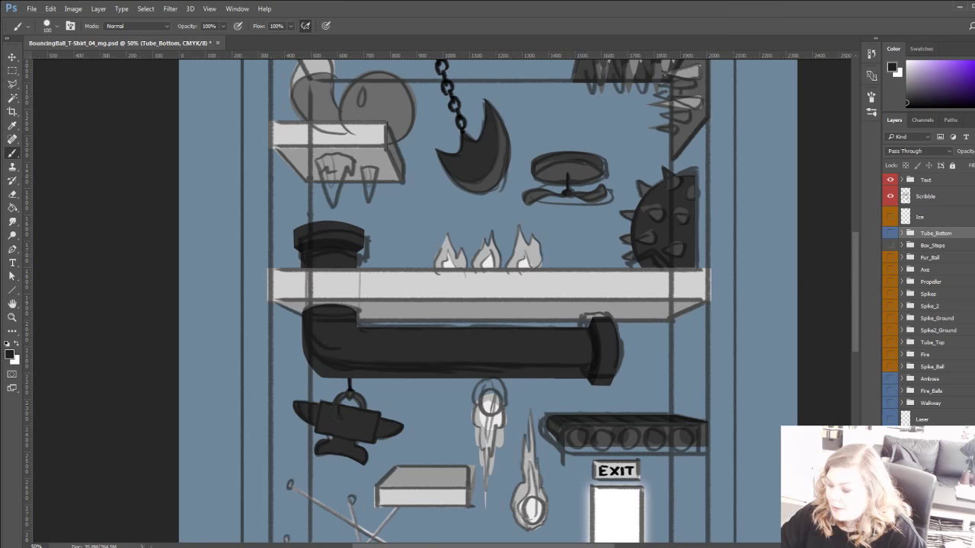
scroll(910, 381, down, 2)
scroll(909, 374, up, 2)
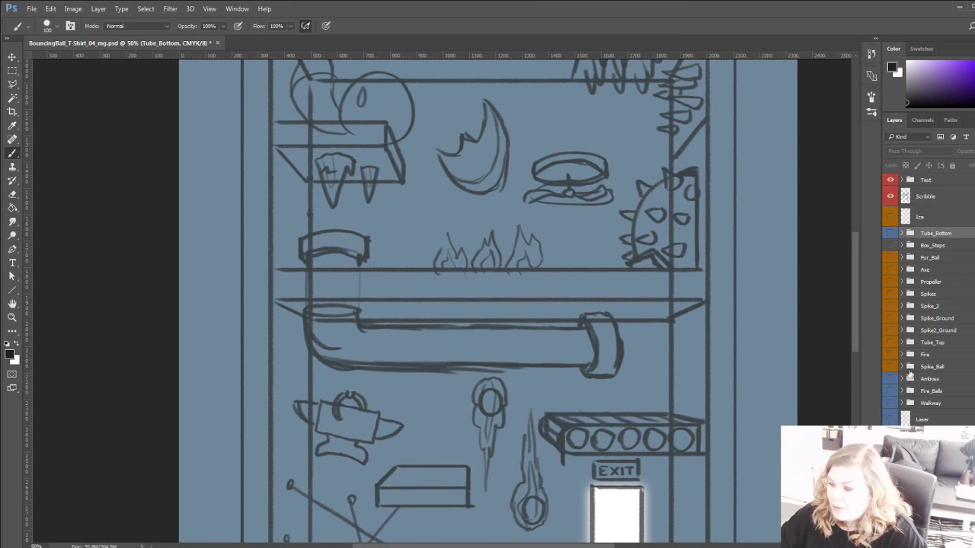
Add an empty layer directly above the Tube_Bottom group for work on the spiked ball sketch.
click(12, 317)
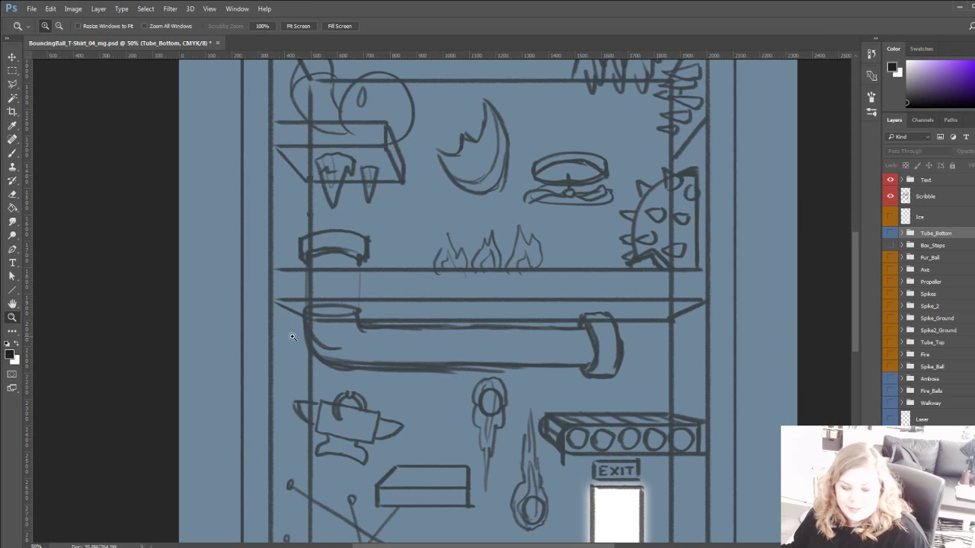
click(286, 294)
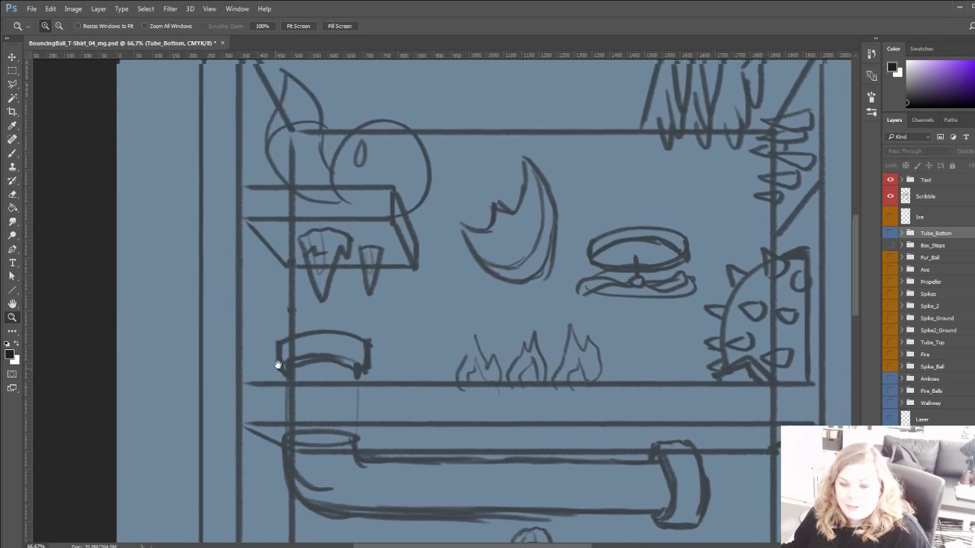
drag(297, 352, 496, 355)
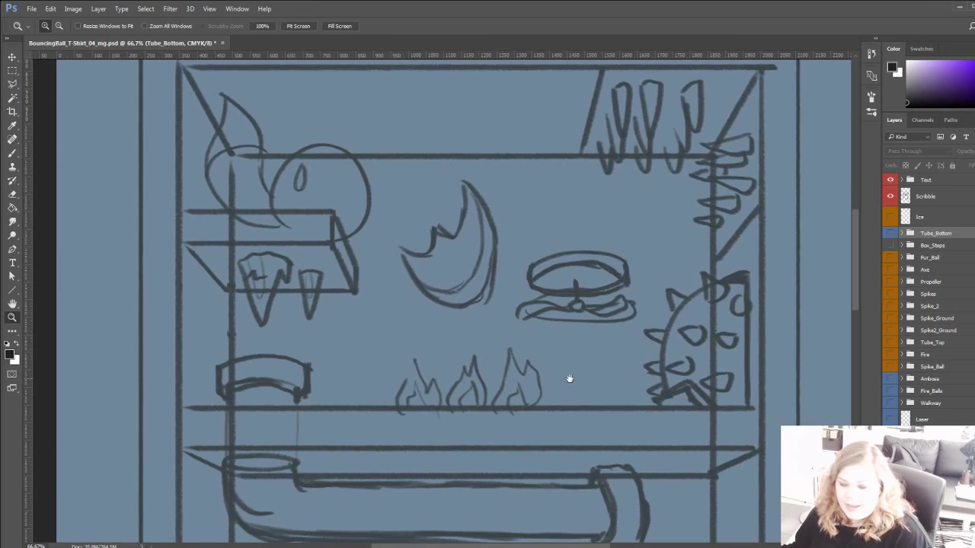
drag(570, 381, 343, 332)
click(492, 268)
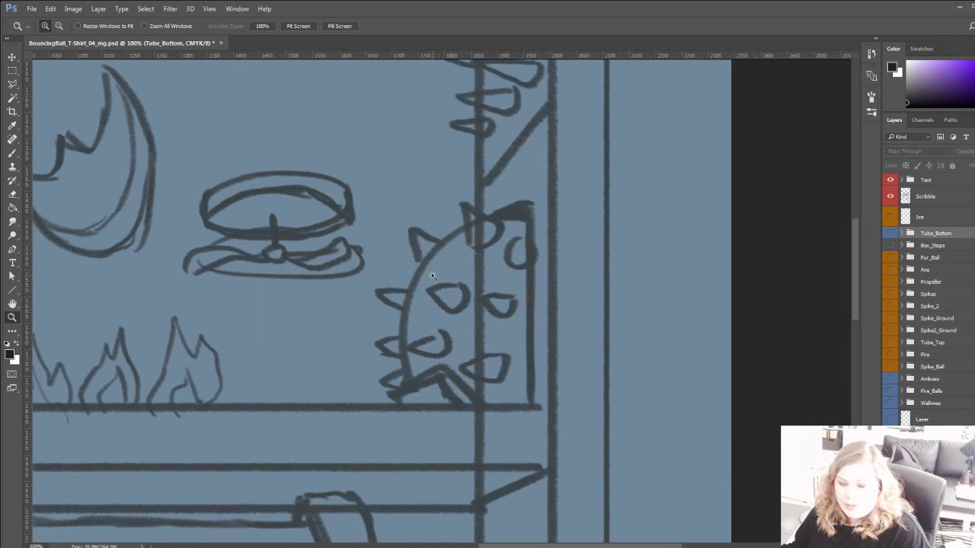
key(ctrl+shift+alt+n)
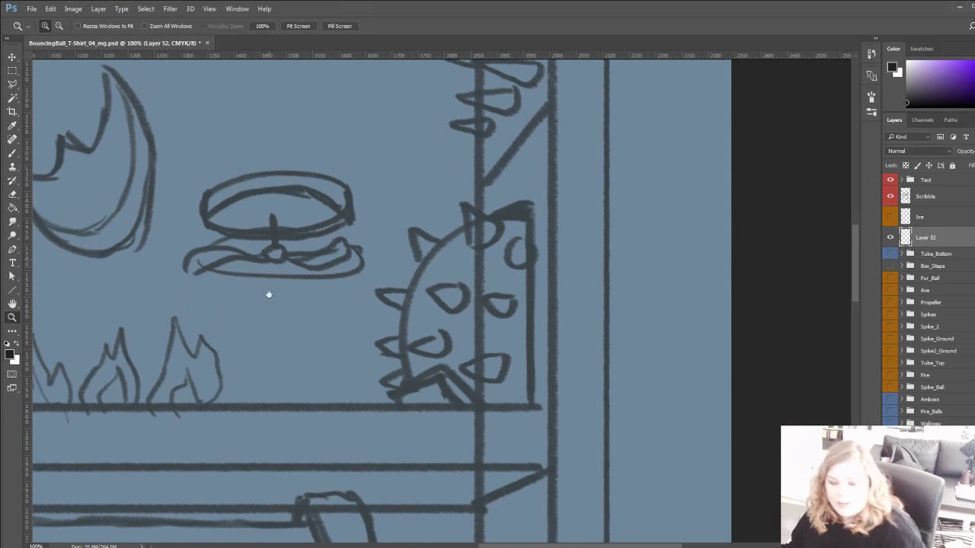
drag(267, 292, 317, 351)
click(12, 83)
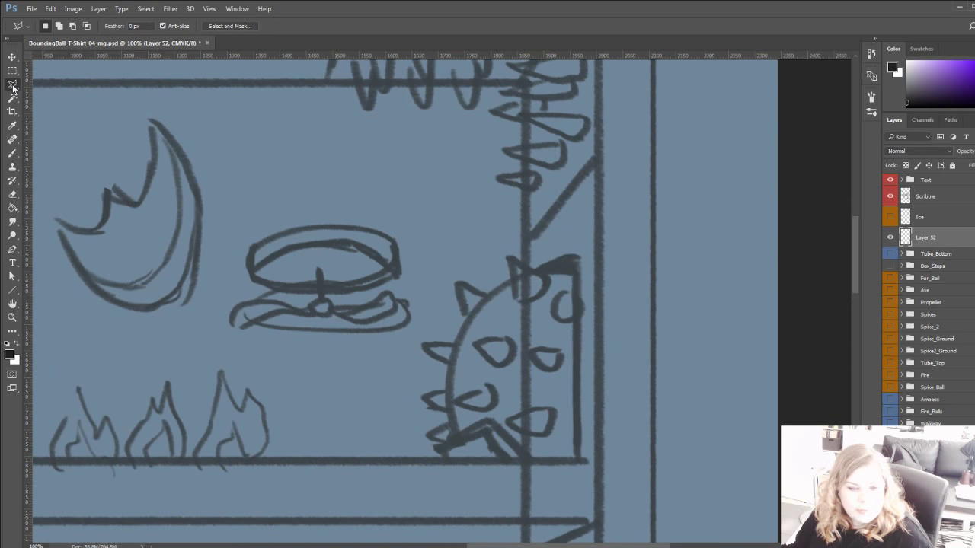
click(12, 249)
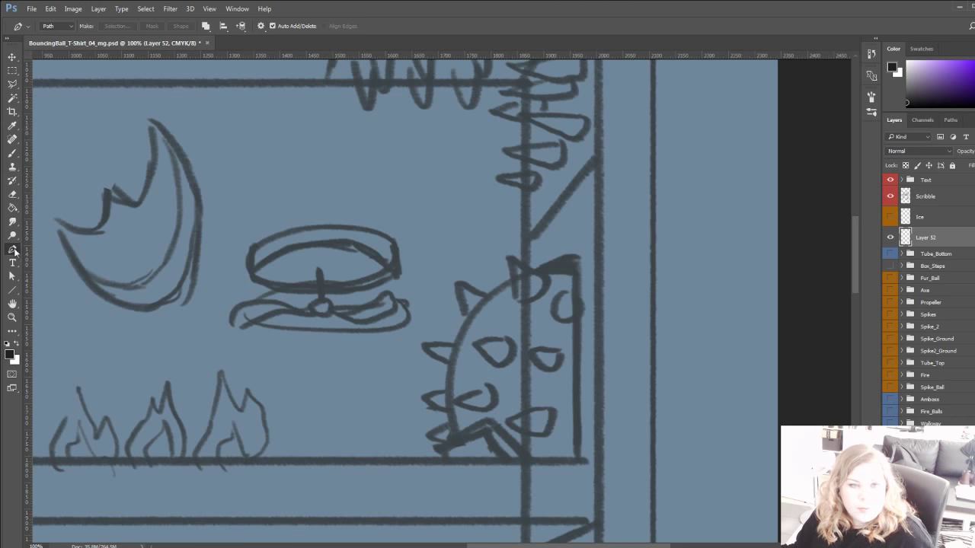
mouse_move(298, 318)
mouse_down()
mouse_move(296, 342)
mouse_move(239, 283)
mouse_up()
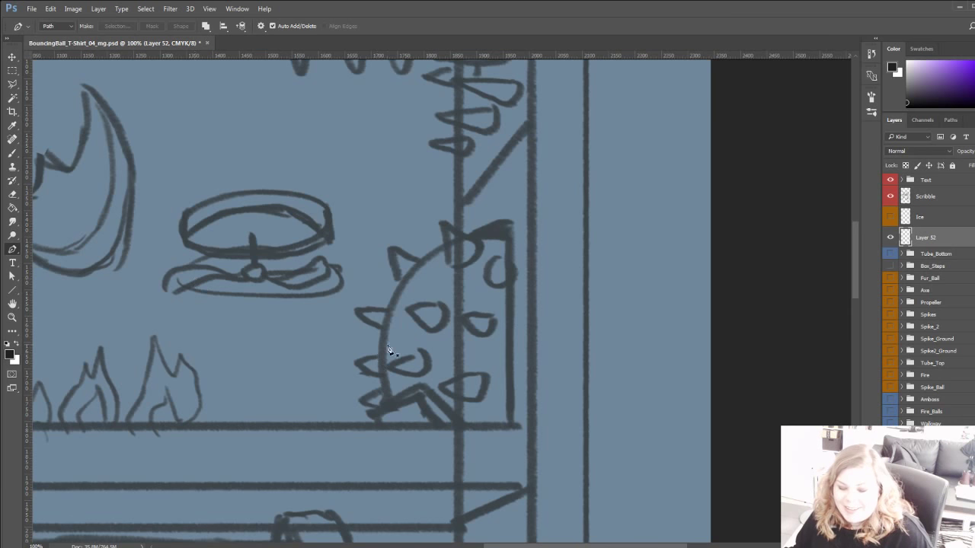
click(13, 317)
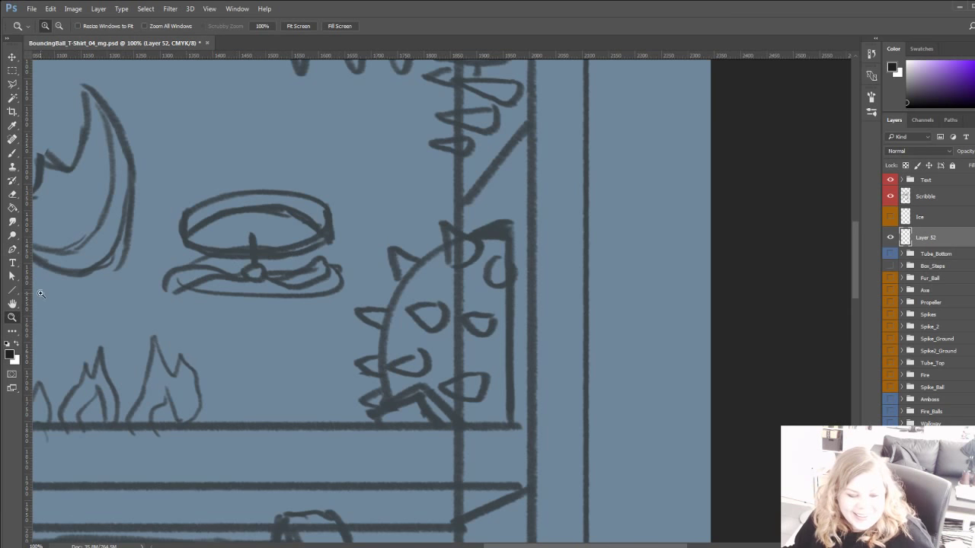
click(446, 224)
mouse_move(353, 333)
mouse_down()
mouse_move(348, 204)
mouse_move(361, 201)
mouse_move(351, 231)
mouse_up()
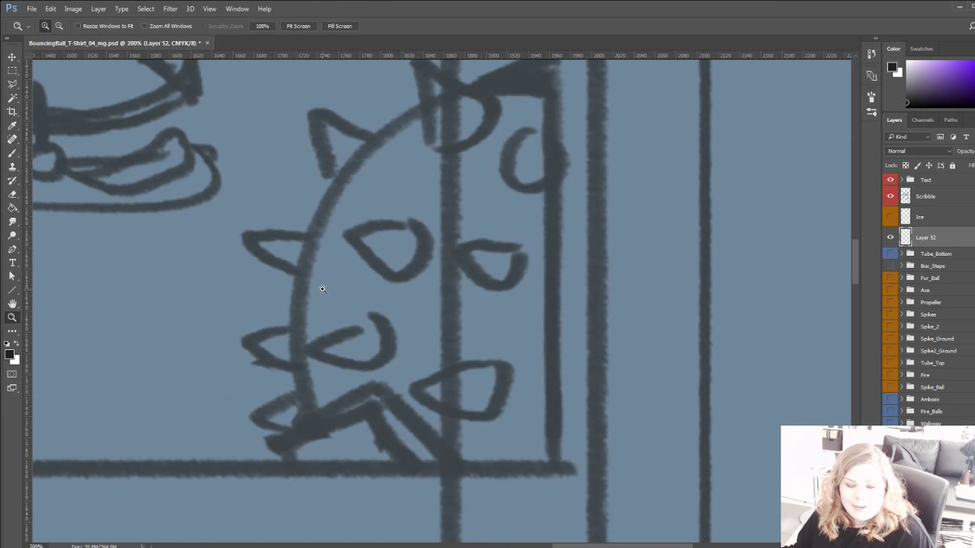
drag(311, 268, 300, 226)
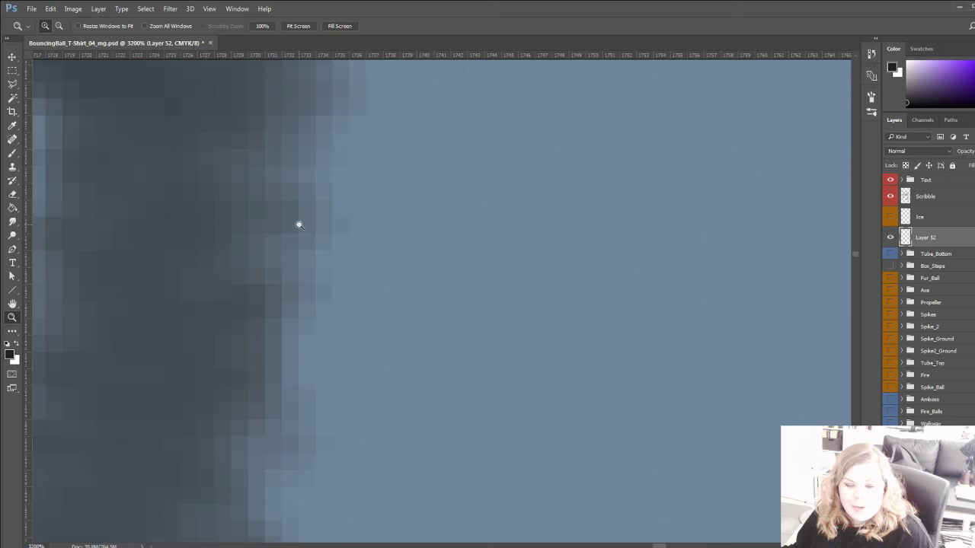
click(298, 26)
click(525, 245)
click(525, 245)
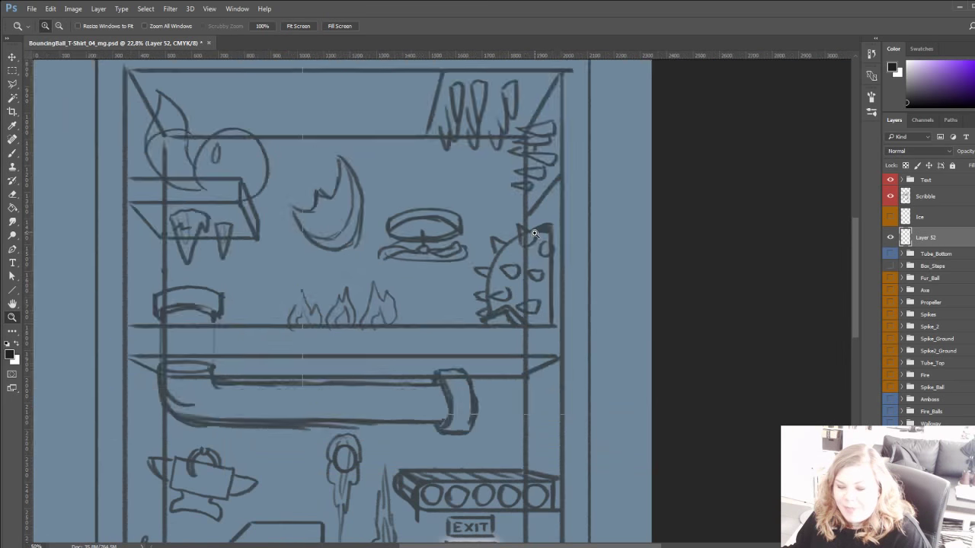
click(526, 246)
click(525, 246)
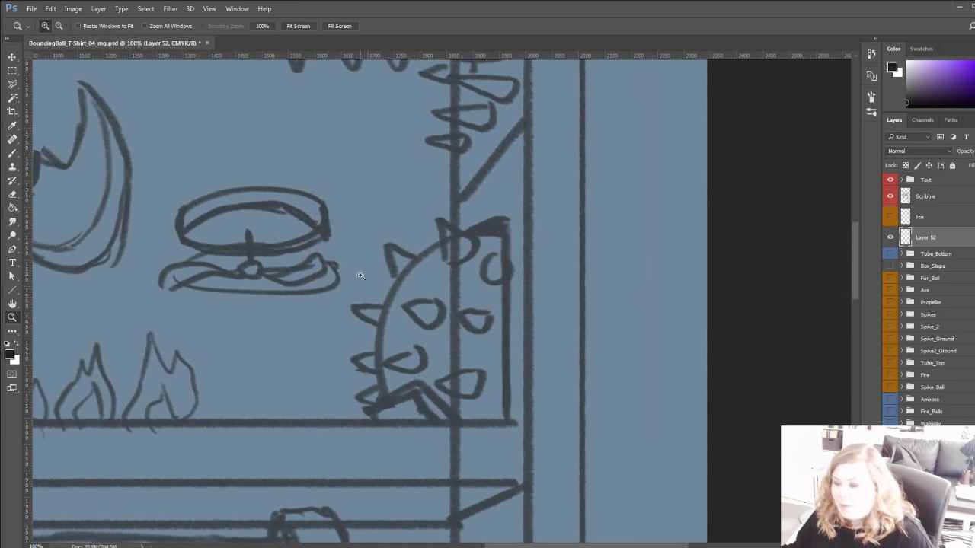
Trace the half-round body of the spiked ball sketch with a closed Pen tool path, leaving out the spikes.
key(p)
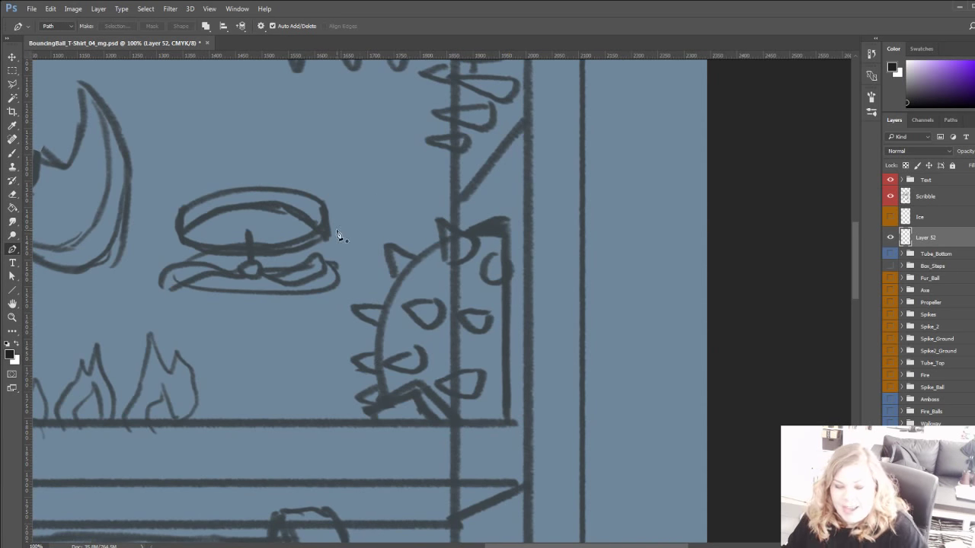
click(508, 421)
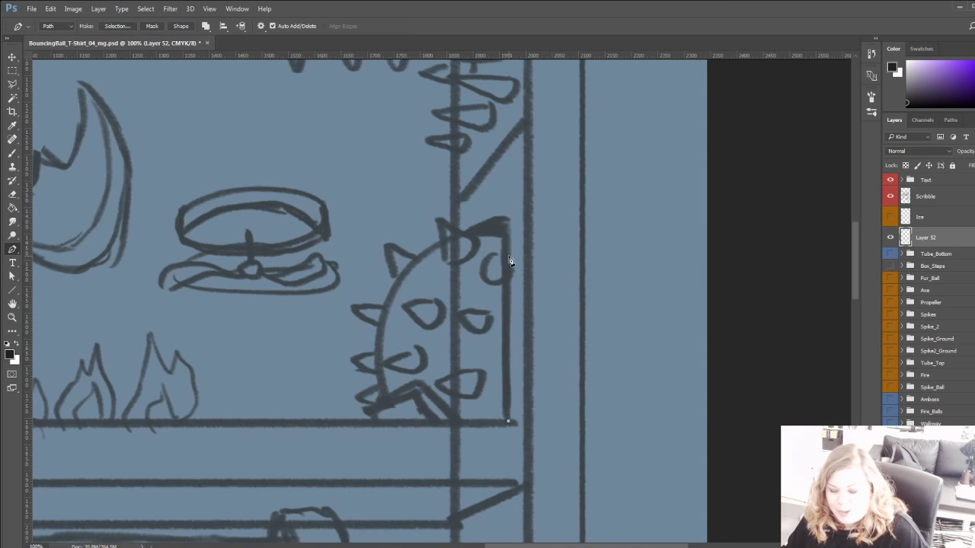
click(509, 221)
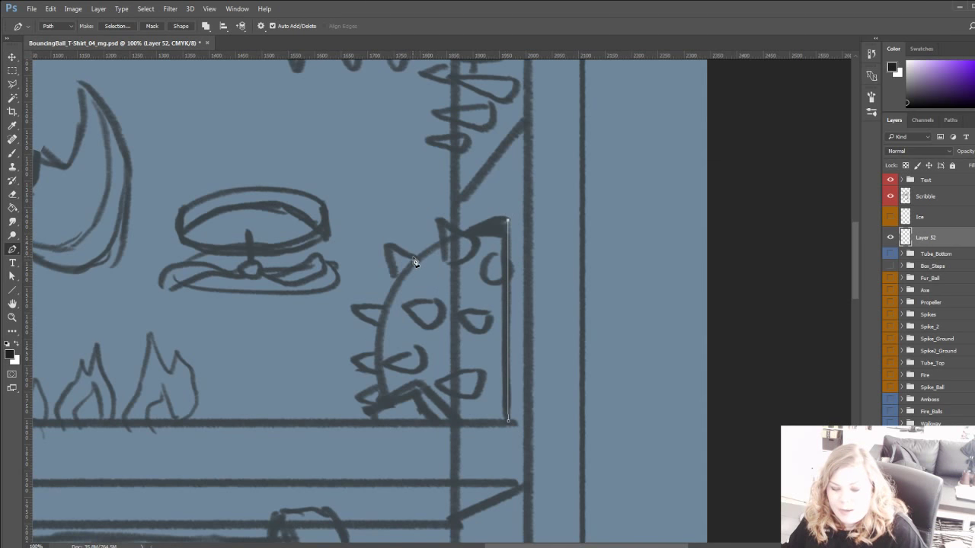
drag(395, 281, 352, 339)
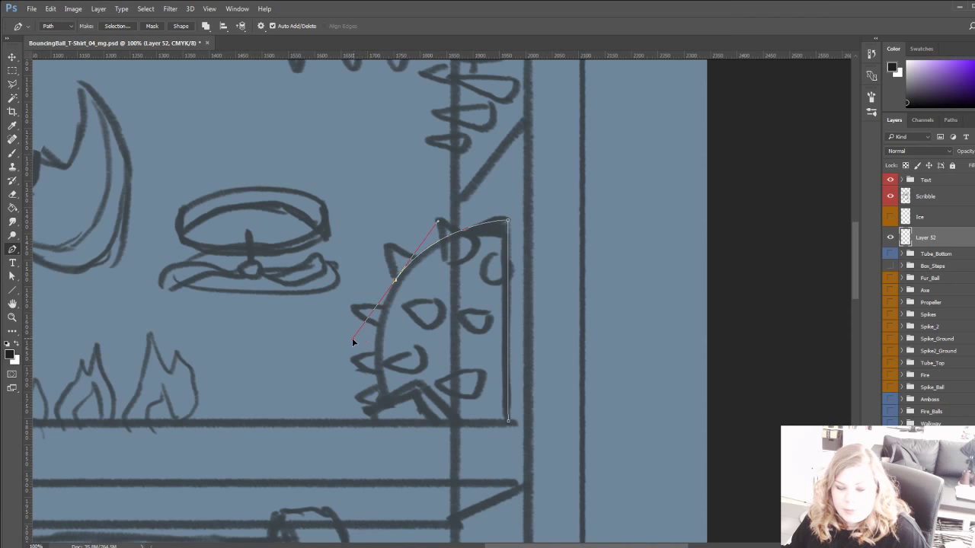
click(394, 421)
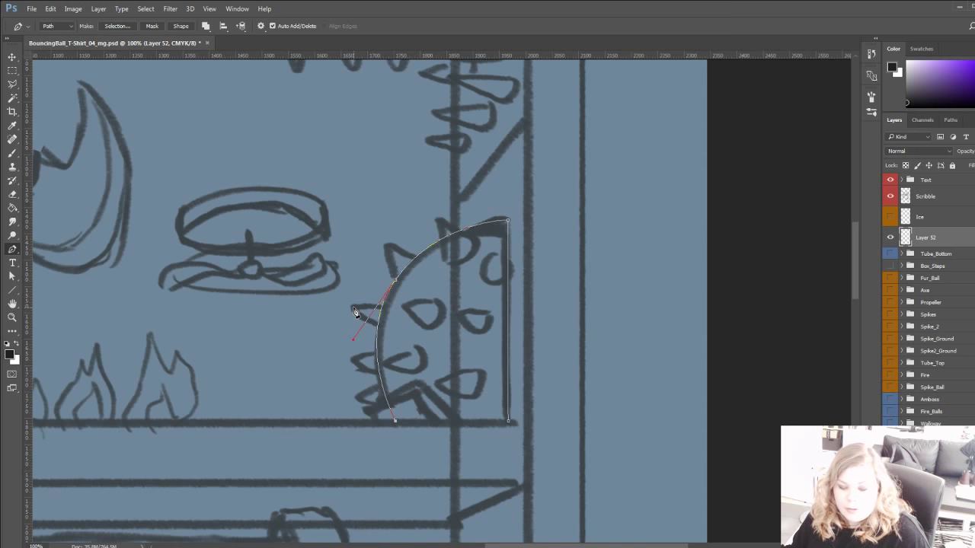
click(508, 421)
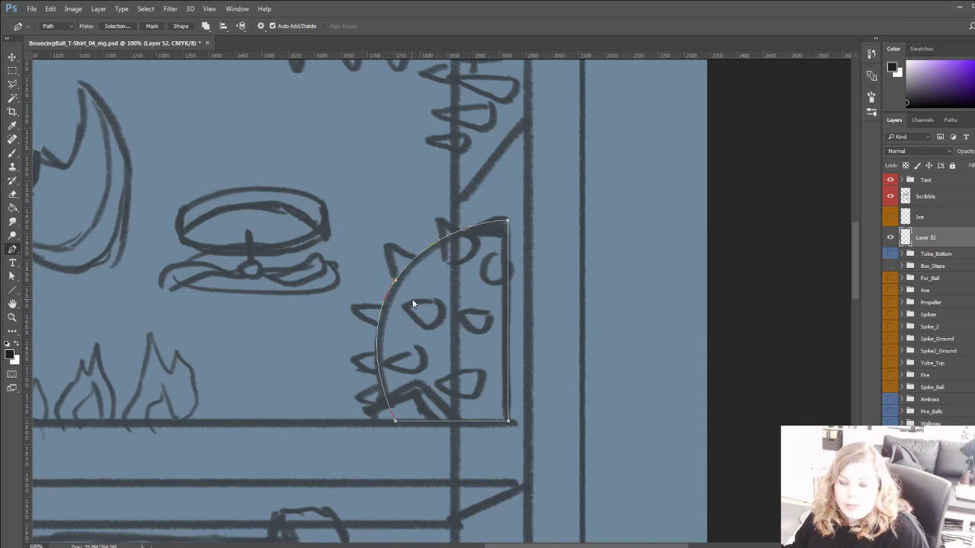
Convert the ball body path to a selection, fill it with dark grey on the empty layer, and deselect.
key(i)
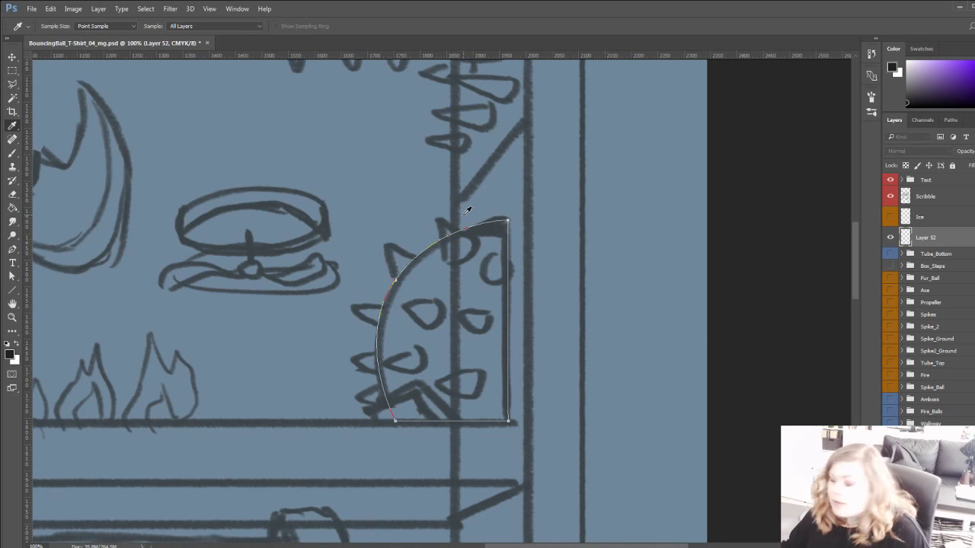
key(p)
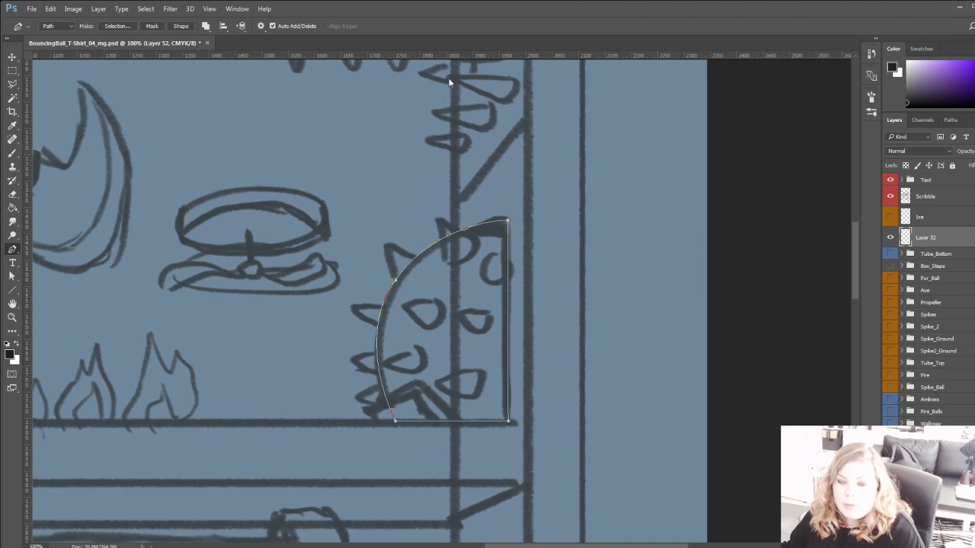
key(i)
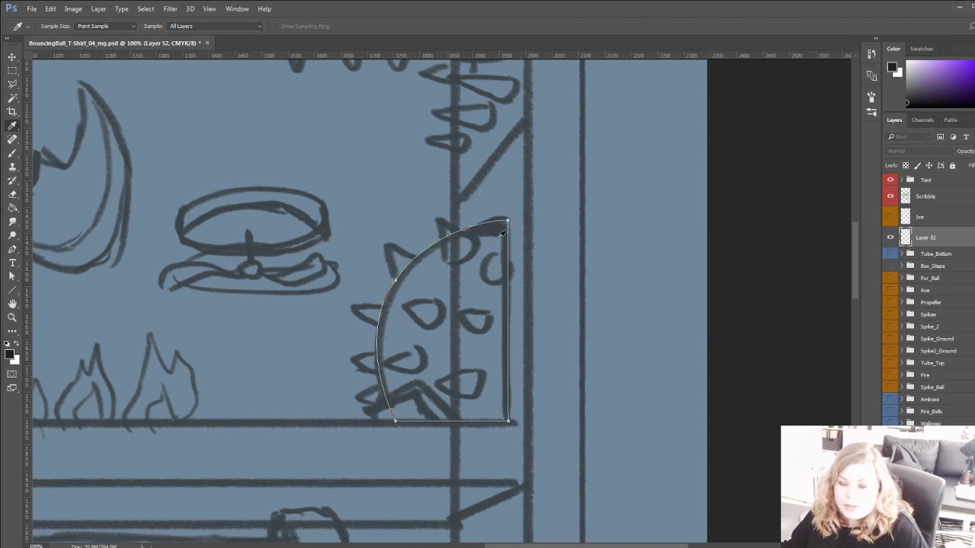
key(p)
key(ctrl+Return)
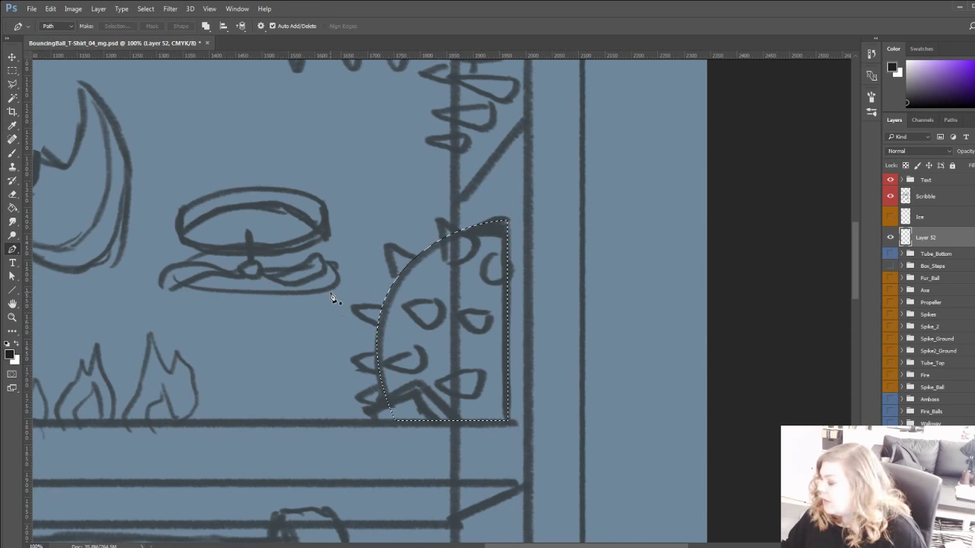
key(g)
key(x)
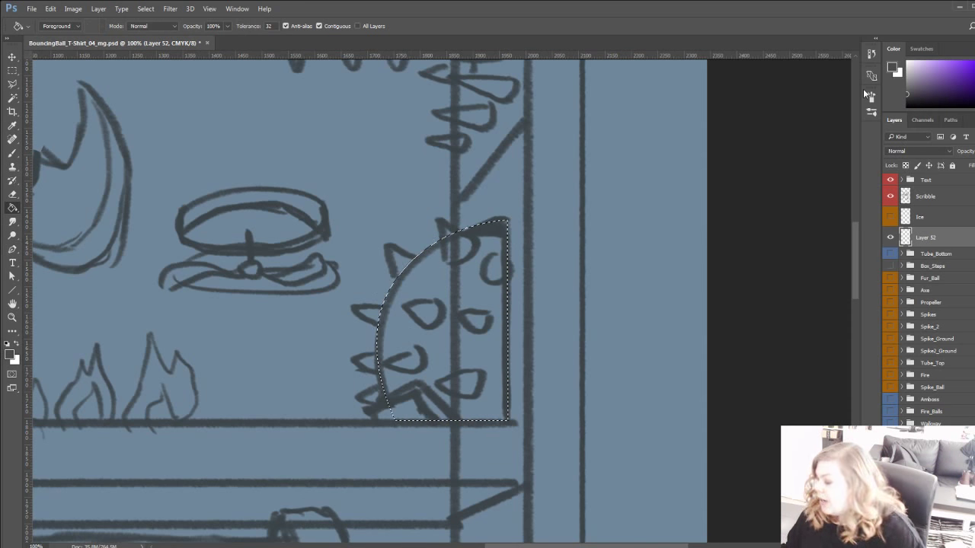
click(442, 332)
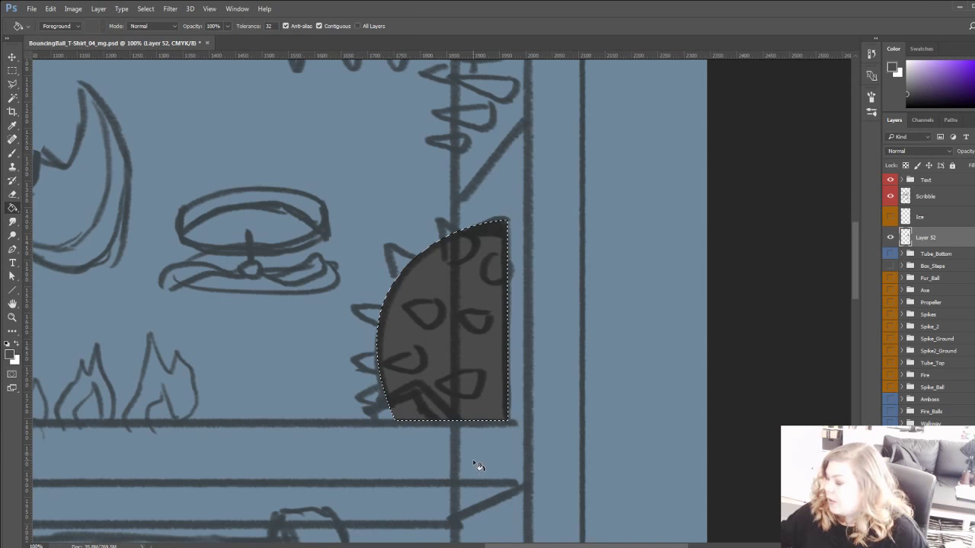
key(ctrl+d)
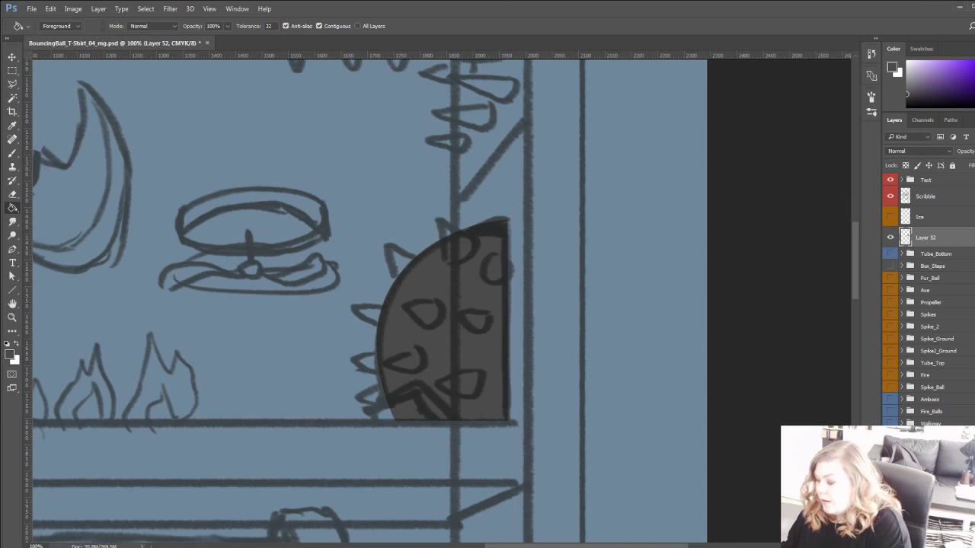
Add a new layer above the ball's grey body for the spikes, cancelling the started polygonal outline.
key(ctrl+shift+alt+n)
key(l)
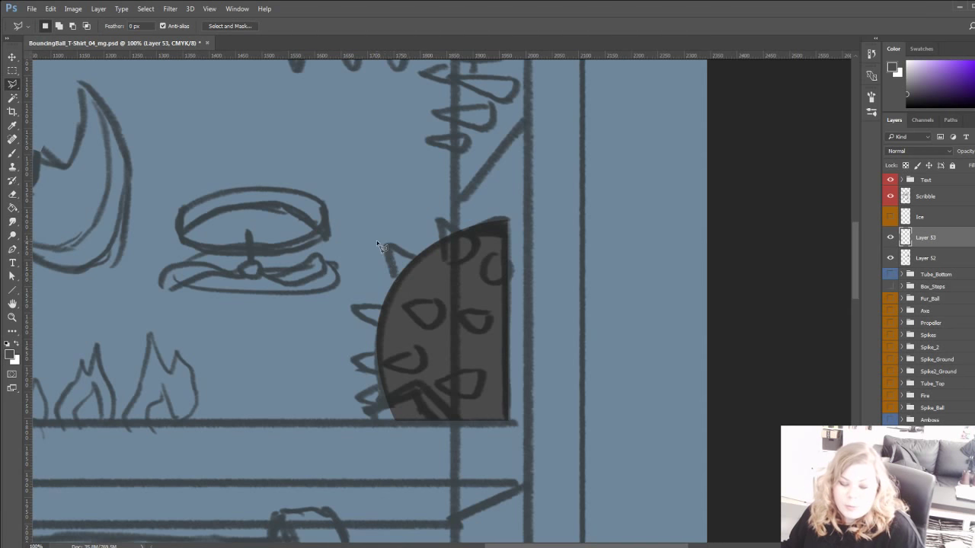
click(417, 260)
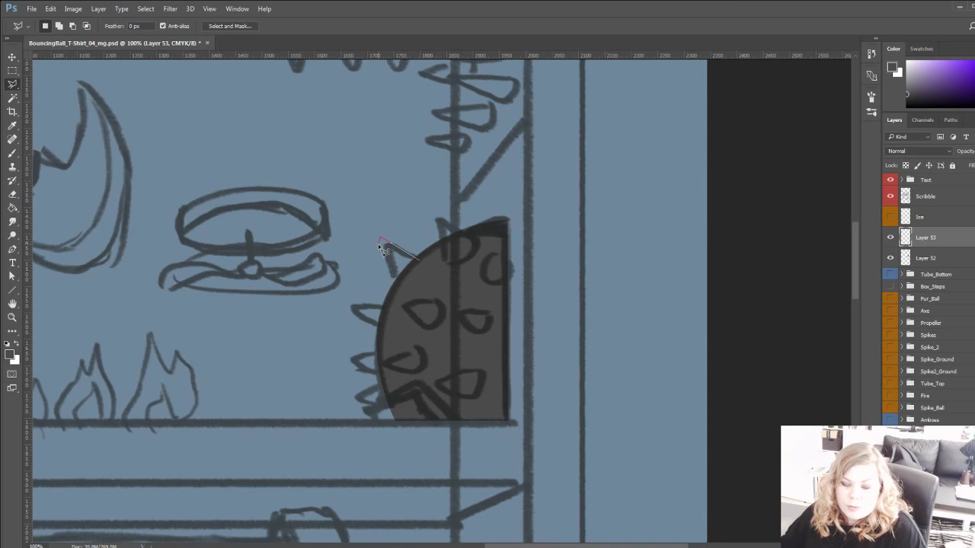
key(Escape)
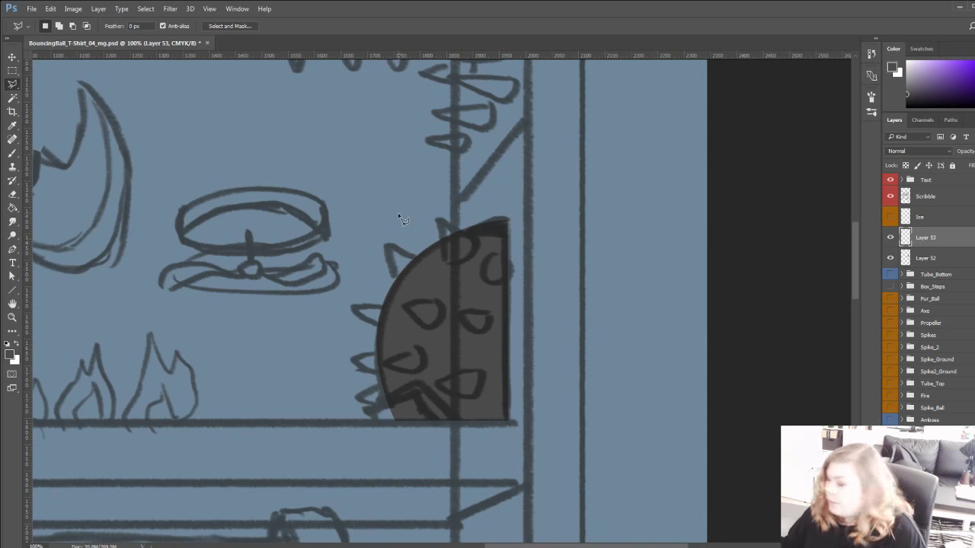
Try a freehand Lasso selection around the ball's upper-left spike, discard it, and undo merging the spike layer down.
key(shift+l)
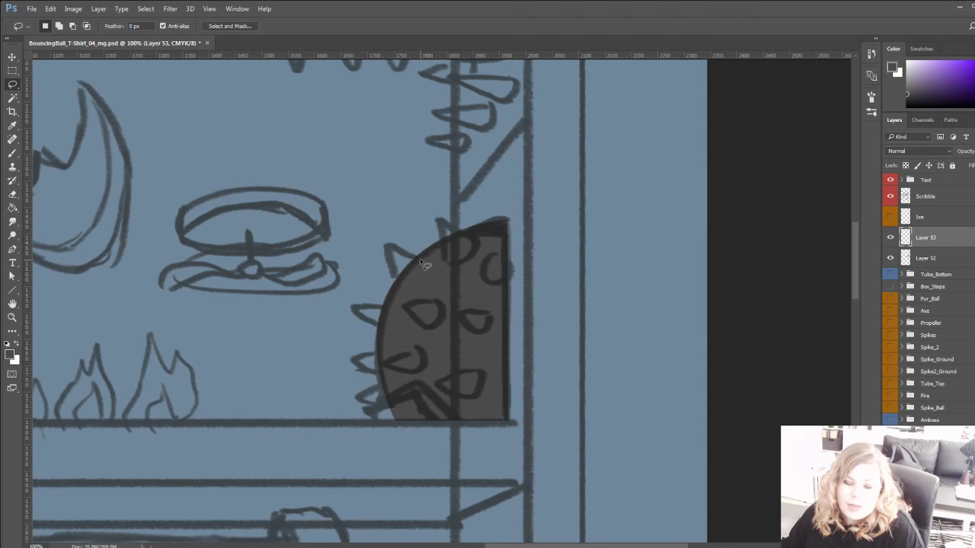
mouse_move(422, 263)
mouse_down()
mouse_move(389, 251)
mouse_move(414, 287)
mouse_move(421, 264)
mouse_move(387, 245)
mouse_move(418, 260)
mouse_move(403, 281)
mouse_move(386, 246)
mouse_up()
key(ctrl+d)
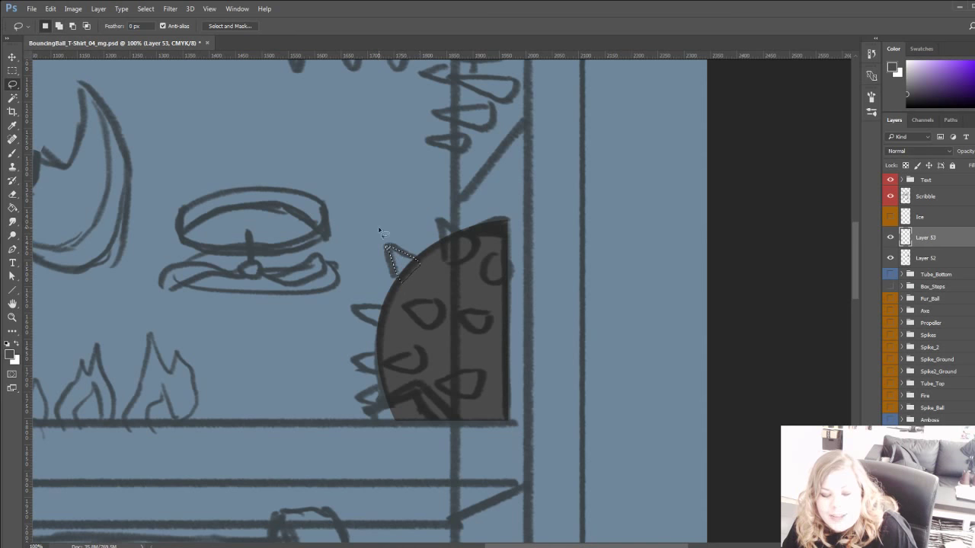
key(ctrl+d)
key(ctrl+e)
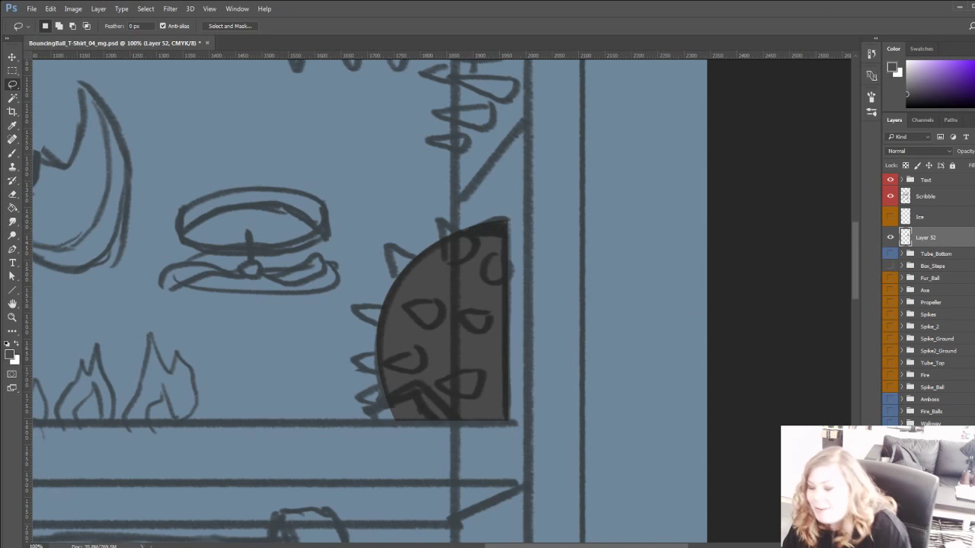
key(ctrl+z)
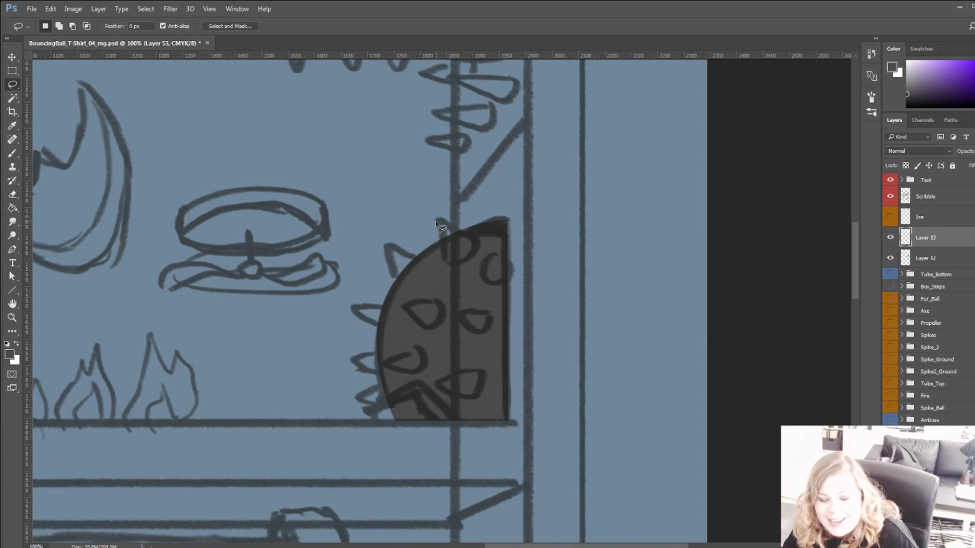
Outline the ball's topmost spike freehand with the Lasso on the spike layer, fill it with white, and deselect.
mouse_move(441, 251)
mouse_down()
mouse_move(471, 259)
mouse_move(475, 248)
mouse_move(439, 219)
mouse_up()
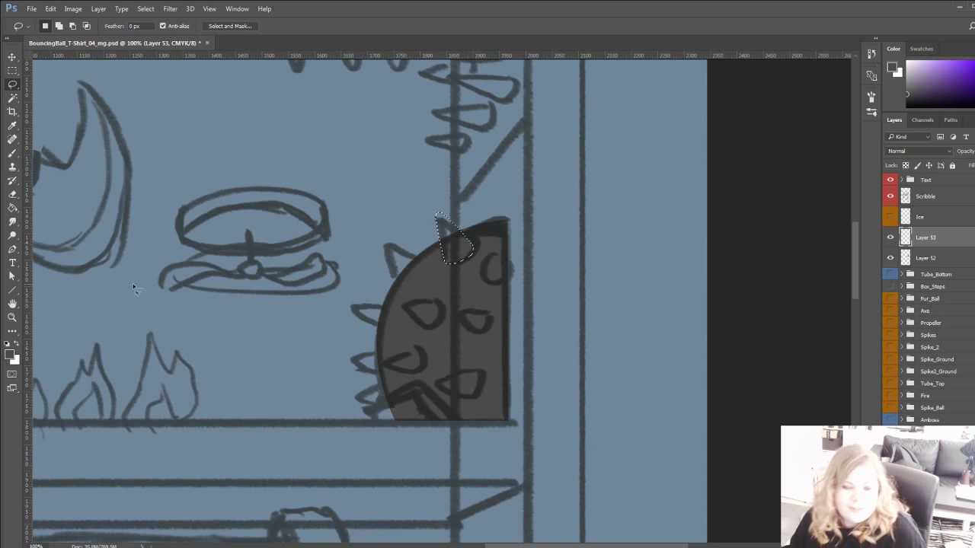
drag(258, 330, 308, 362)
key(g)
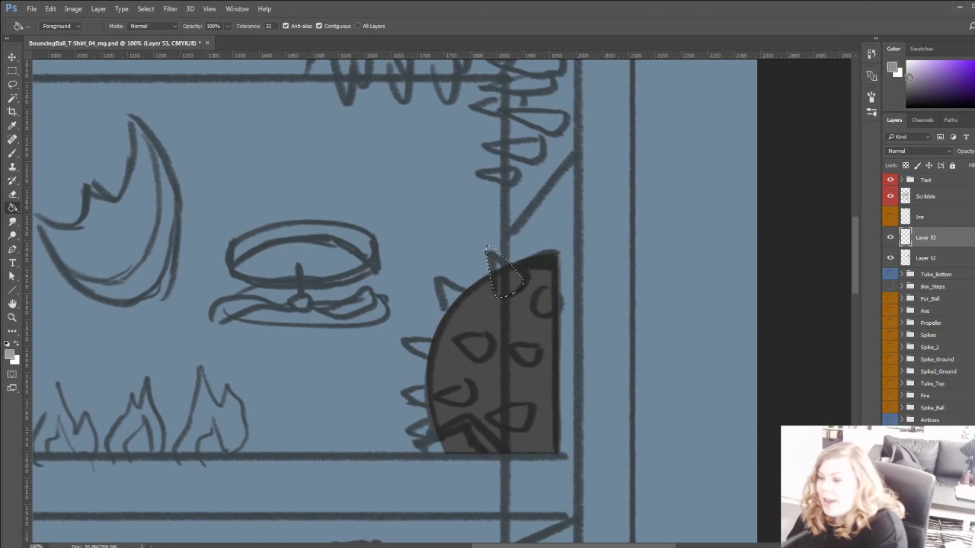
click(500, 274)
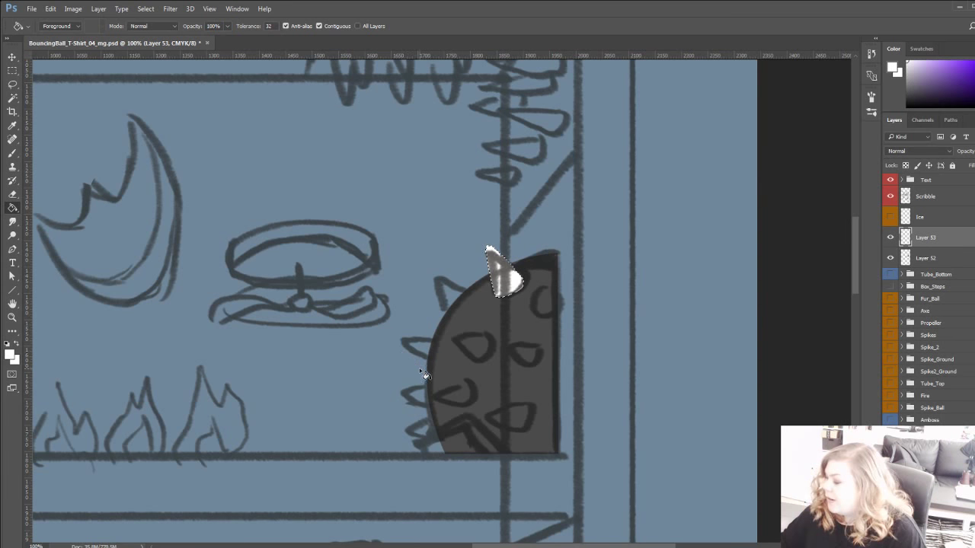
key(ctrl+d)
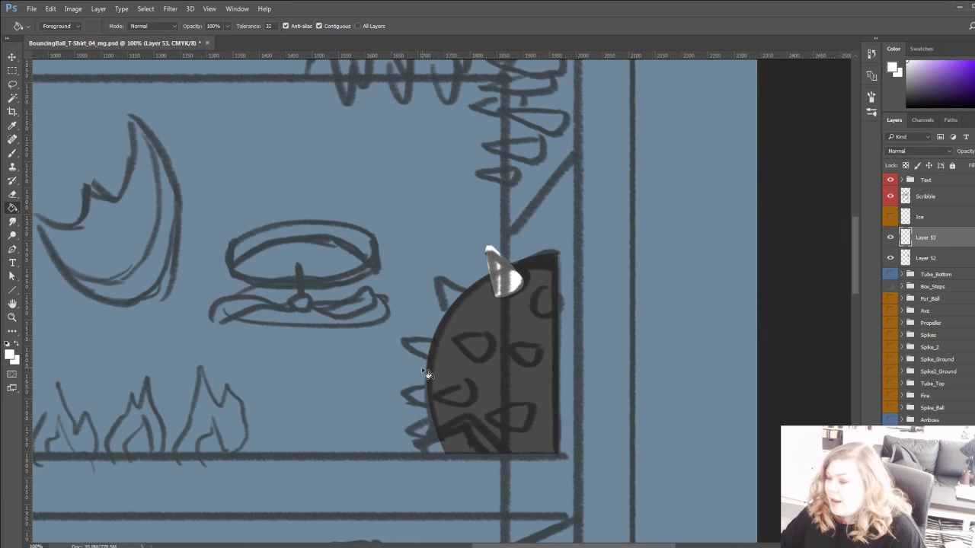
Hide the Scribble sketch layer and select the ball's grey body layer with the Brush tool active.
click(890, 197)
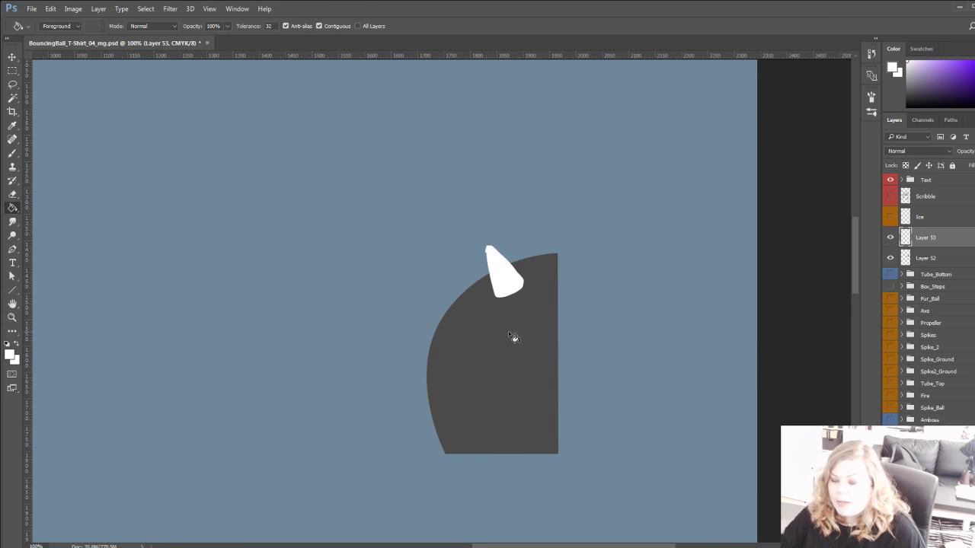
key(b)
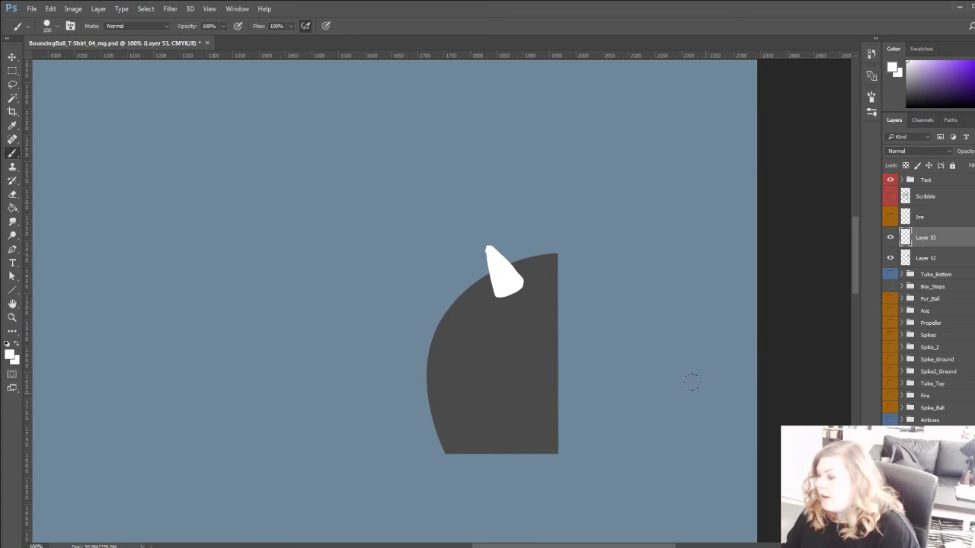
click(905, 258)
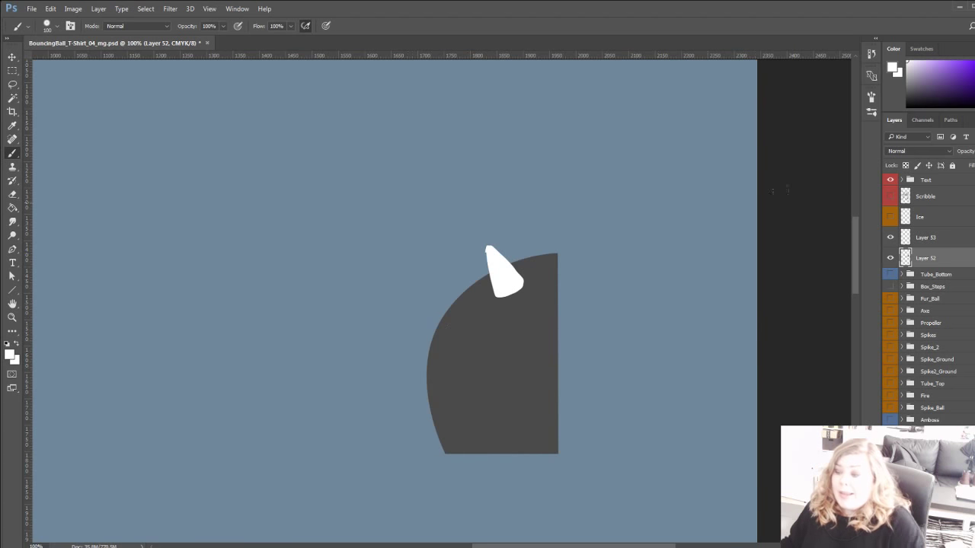
Pick dark grey as the brush colour, add a new layer above the ball's grey body, and clip it to the body.
click(908, 94)
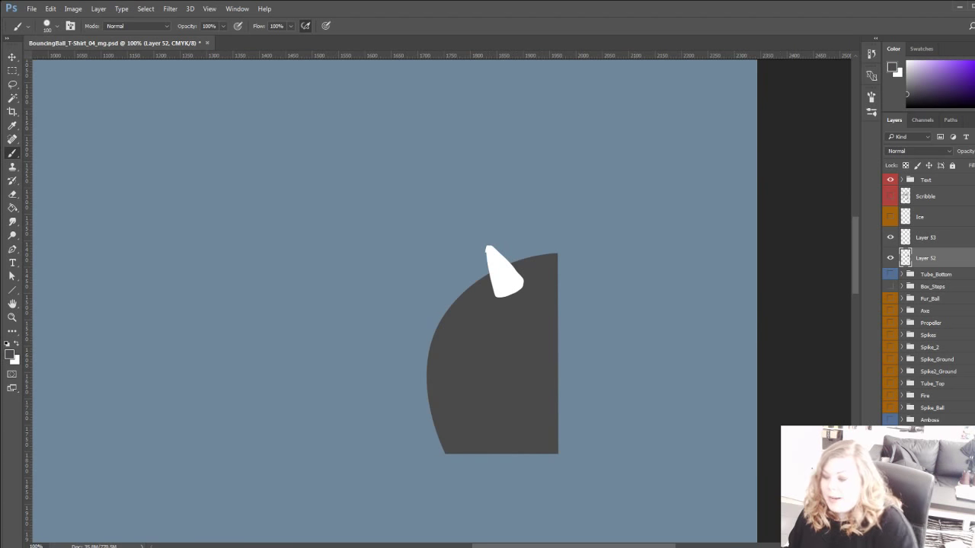
key(ctrl+shift+alt+n)
alt+click(904, 268)
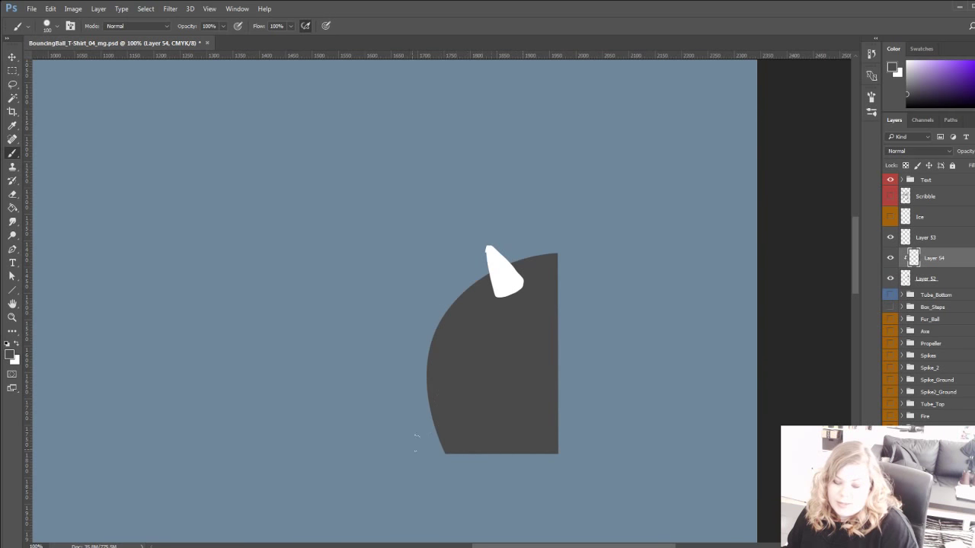
Paint near-black shading over the lower part of the ball's body and a shadow beside the white spike's base on the clipped layer.
drag(908, 85, 904, 101)
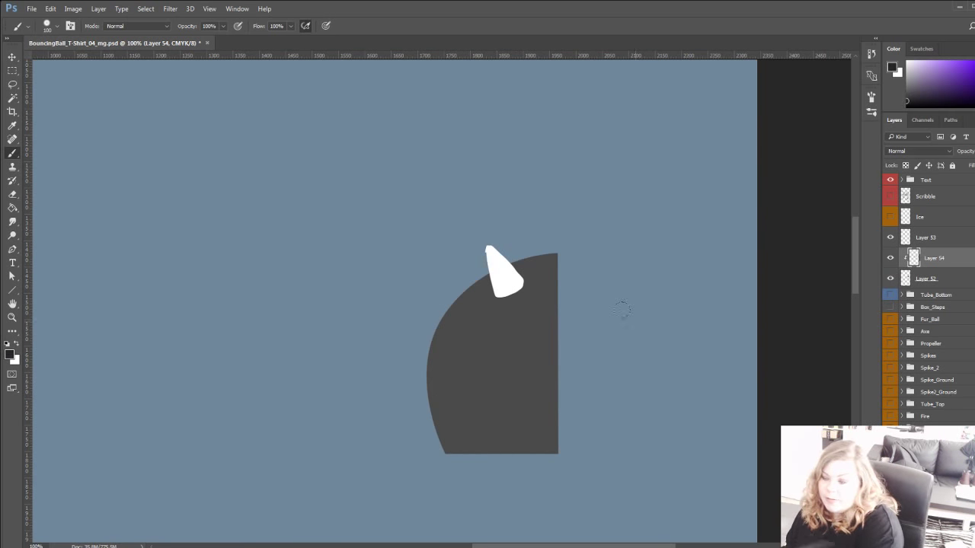
mouse_move(484, 431)
mouse_down()
mouse_move(440, 377)
mouse_move(544, 416)
mouse_move(499, 358)
mouse_move(475, 353)
mouse_move(423, 289)
mouse_up()
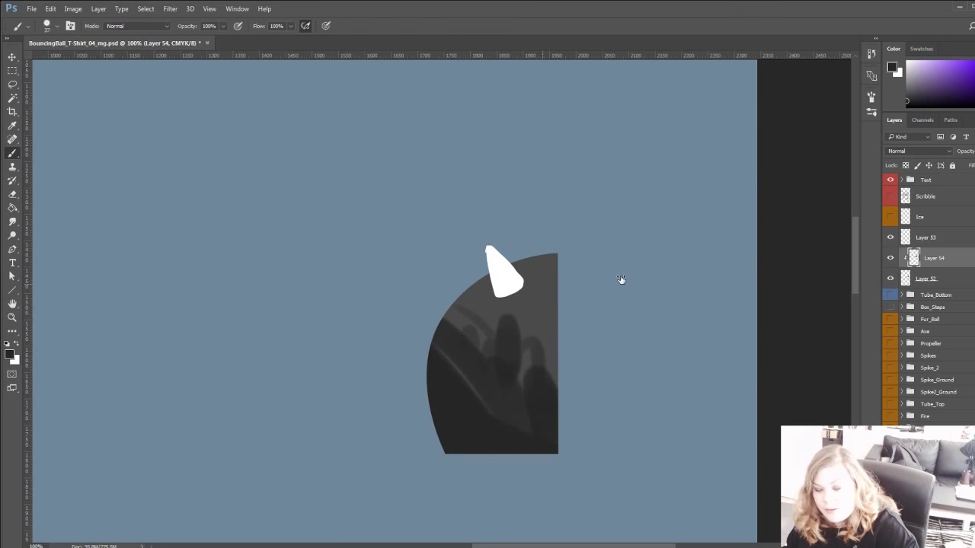
drag(501, 293, 524, 283)
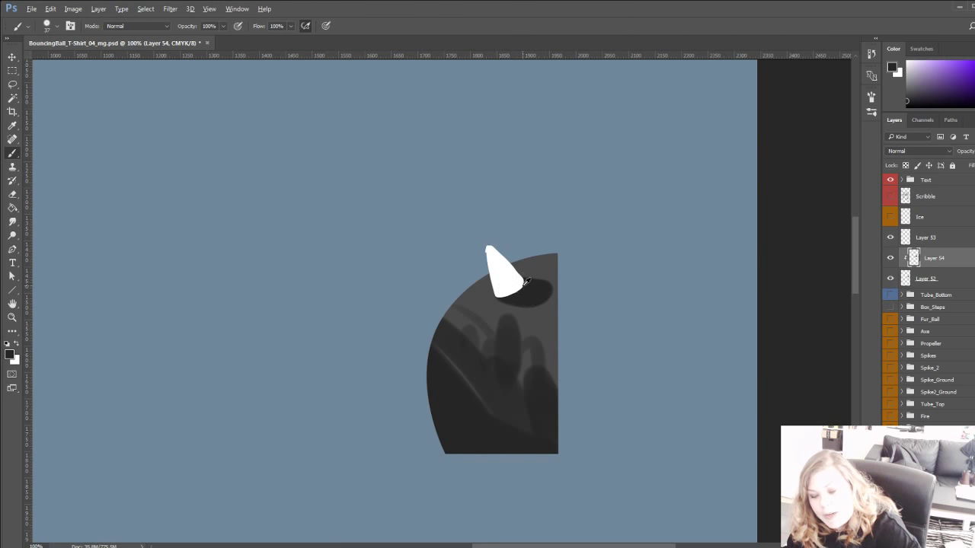
key(x)
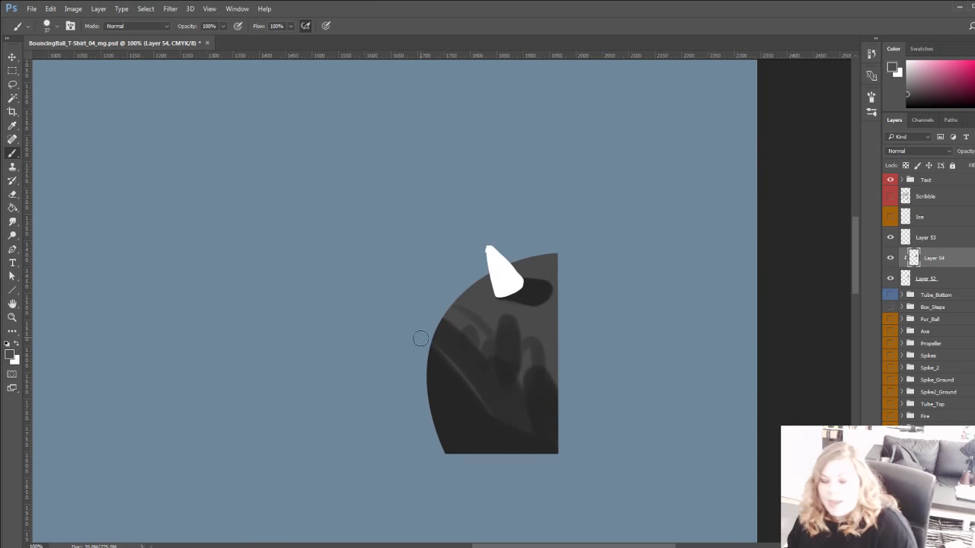
scroll(447, 365, down, 1)
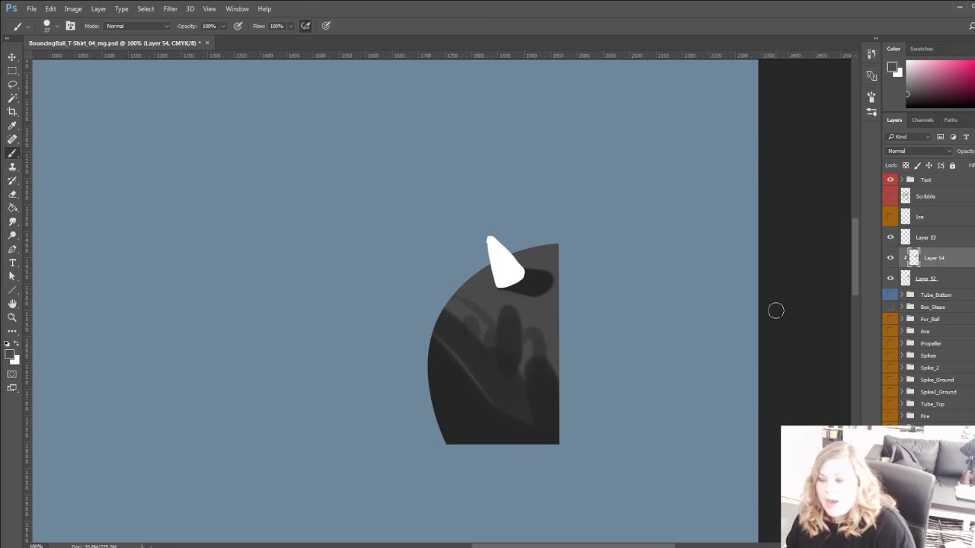
Toggle the clipped shading layer off and on for comparison, and hide it together with the spike layer.
click(891, 261)
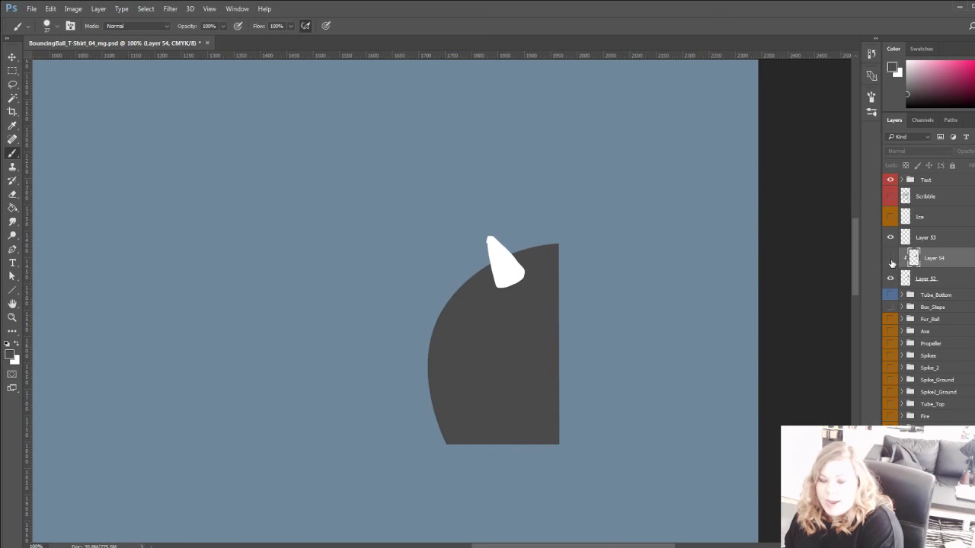
click(891, 261)
click(891, 238)
click(890, 259)
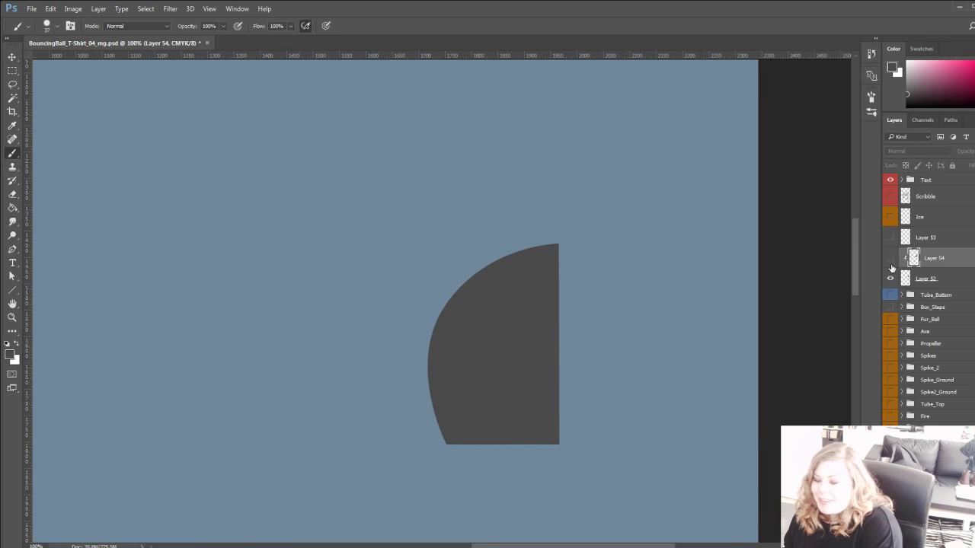
Replace the painted shading layer with a new empty layer clipped to the ball's body.
click(908, 278)
click(934, 263)
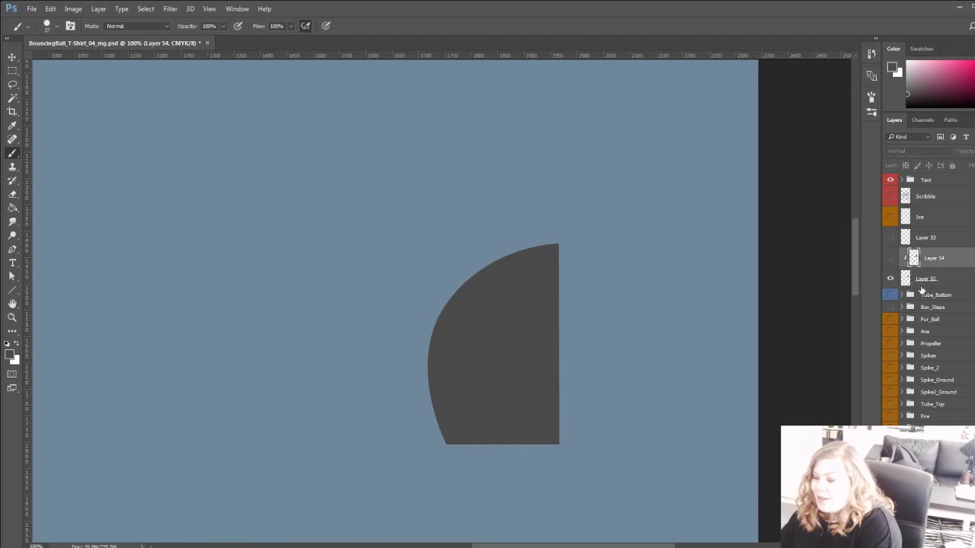
key(Delete)
key(ctrl+z)
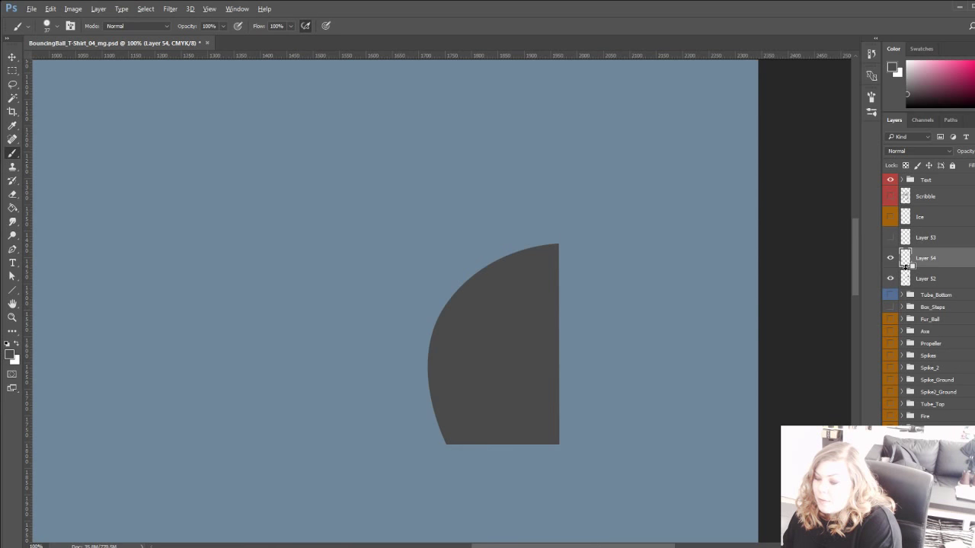
alt+click(904, 264)
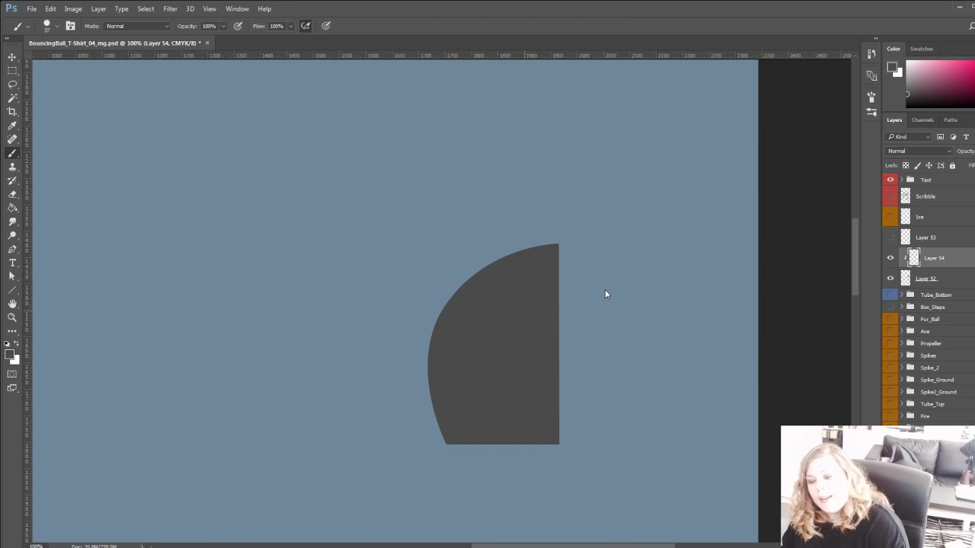
Paint a near-black shadow on the lower body with a size 70 brush, adding a blended mid-grey band along its upper edge.
click(920, 281)
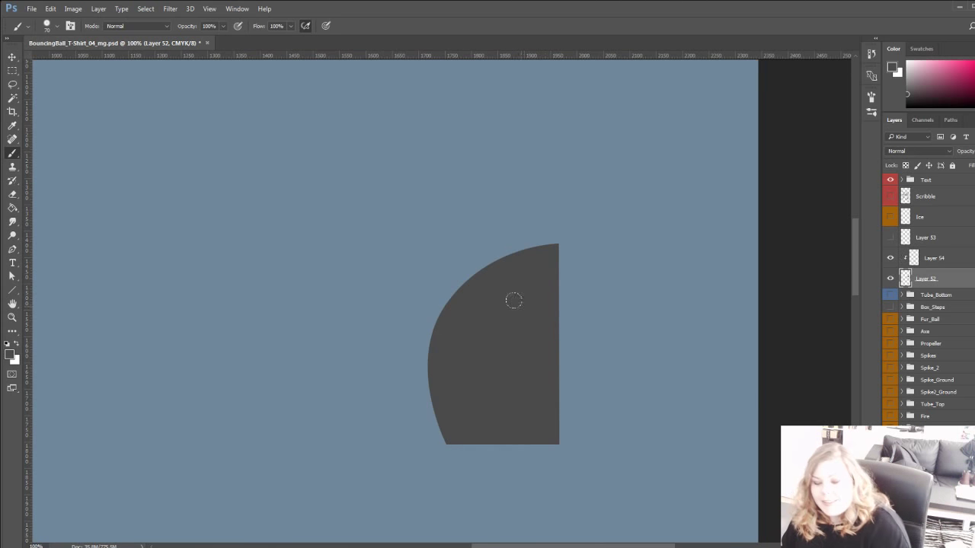
click(920, 263)
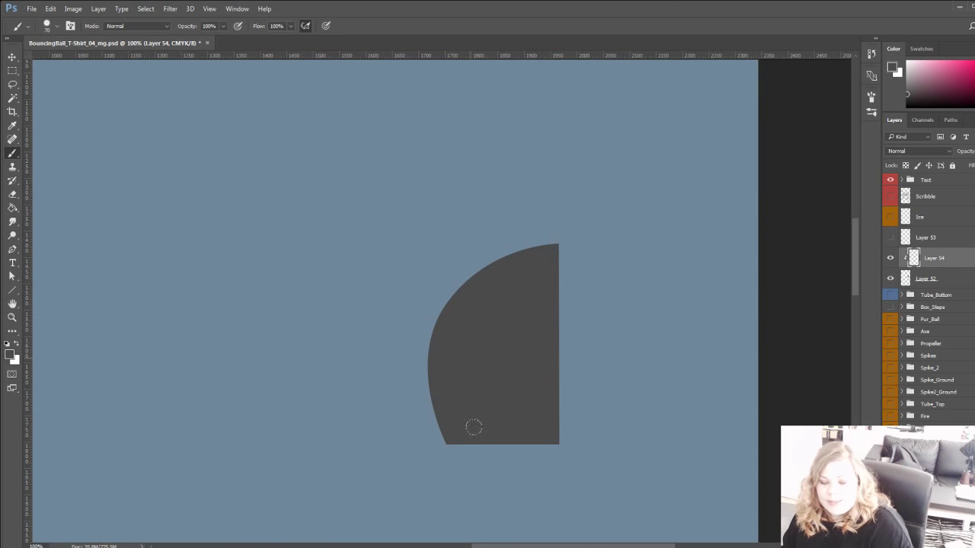
key(x)
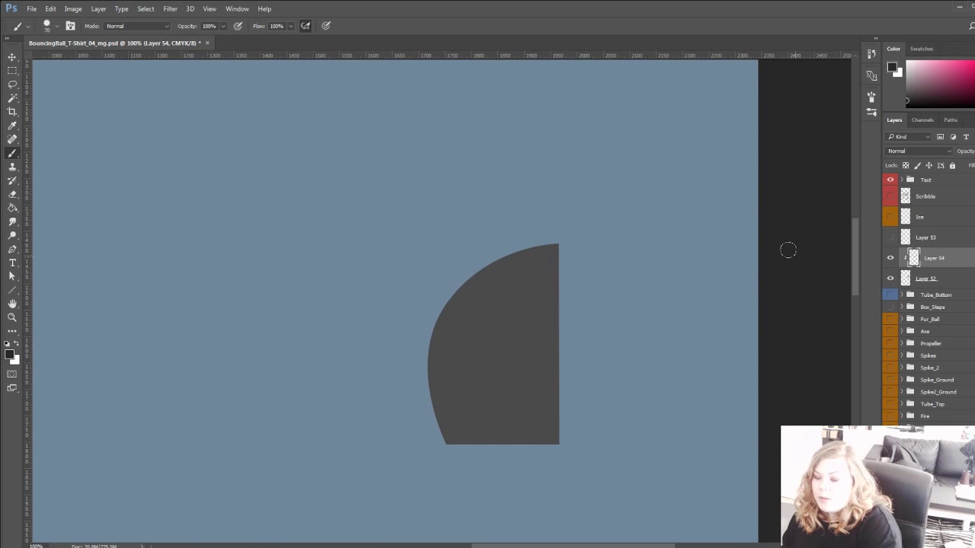
mouse_move(440, 377)
mouse_down()
mouse_move(448, 451)
mouse_move(486, 453)
mouse_move(526, 411)
mouse_move(545, 319)
mouse_up()
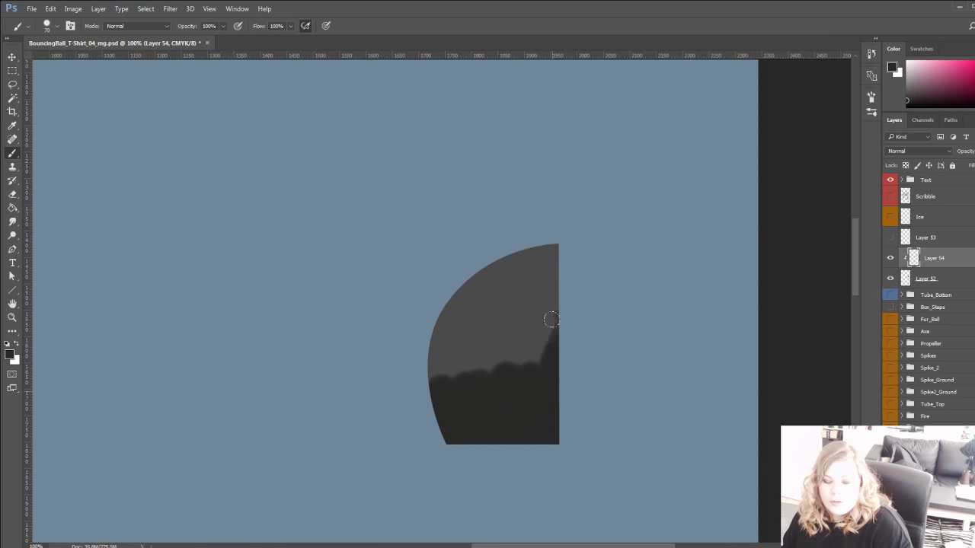
alt+click(455, 374)
mouse_move(416, 372)
mouse_down()
mouse_move(471, 373)
mouse_move(527, 335)
mouse_move(398, 378)
mouse_move(544, 314)
mouse_move(405, 393)
mouse_move(544, 350)
mouse_up()
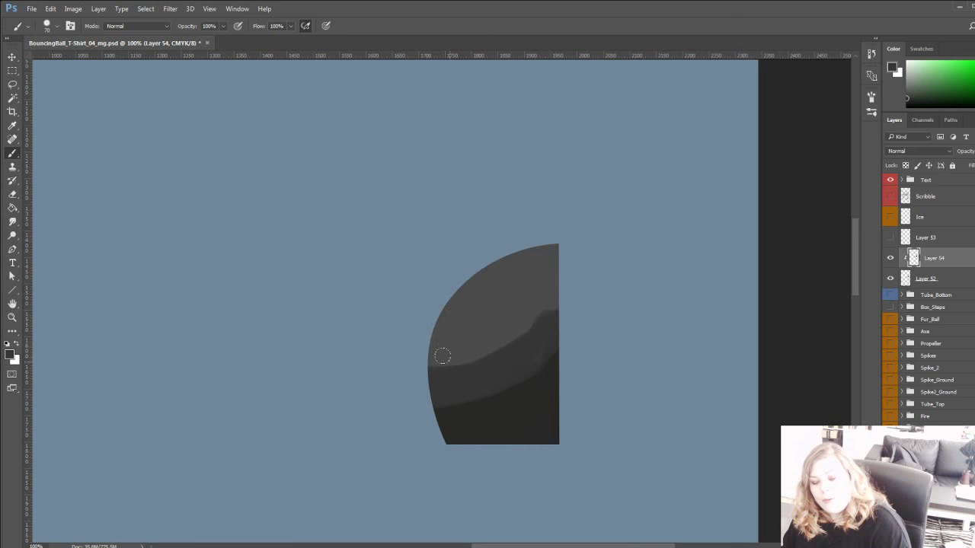
mouse_move(442, 355)
mouse_down()
mouse_move(465, 359)
mouse_move(403, 353)
mouse_up()
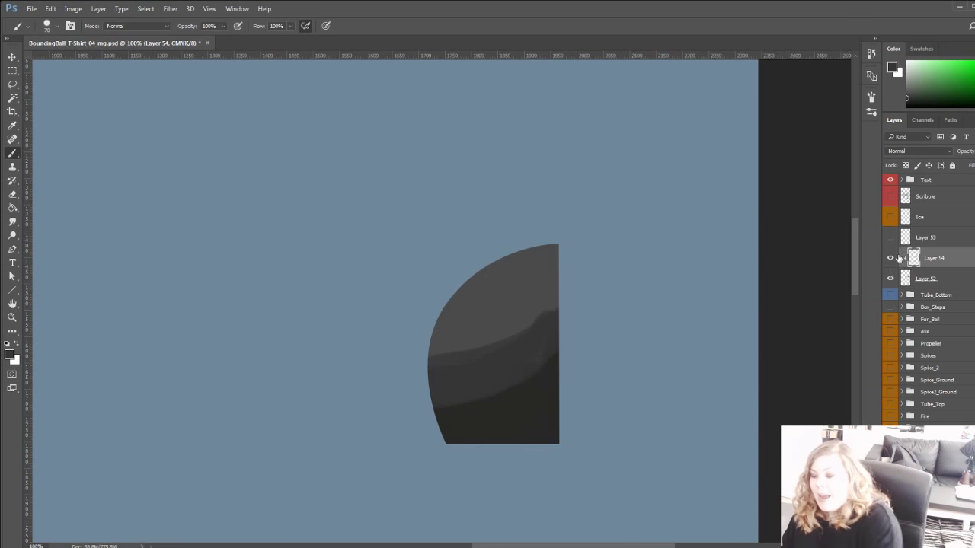
Hide and show the clipped shading layer to check that the body layer beneath is untouched.
click(890, 258)
click(910, 282)
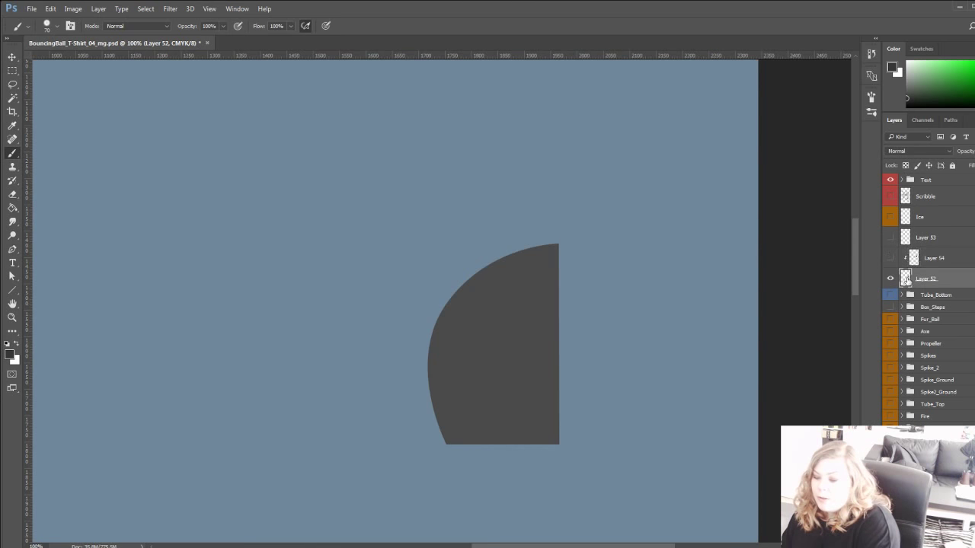
click(890, 258)
key(alt+bracketright)
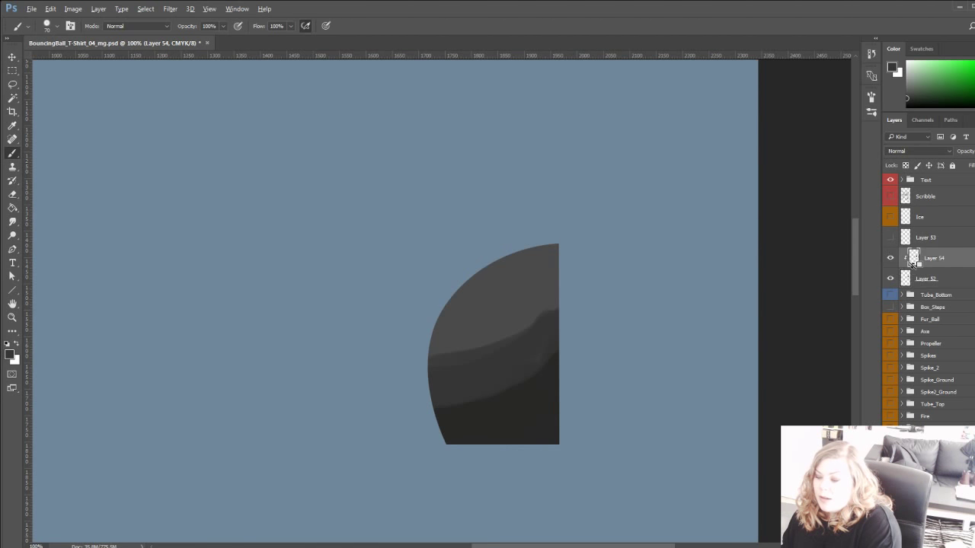
Release the shading layer's clipping mask and give it a layer mask made from the body layer's outline instead.
key(ctrl+alt+g)
click(890, 258)
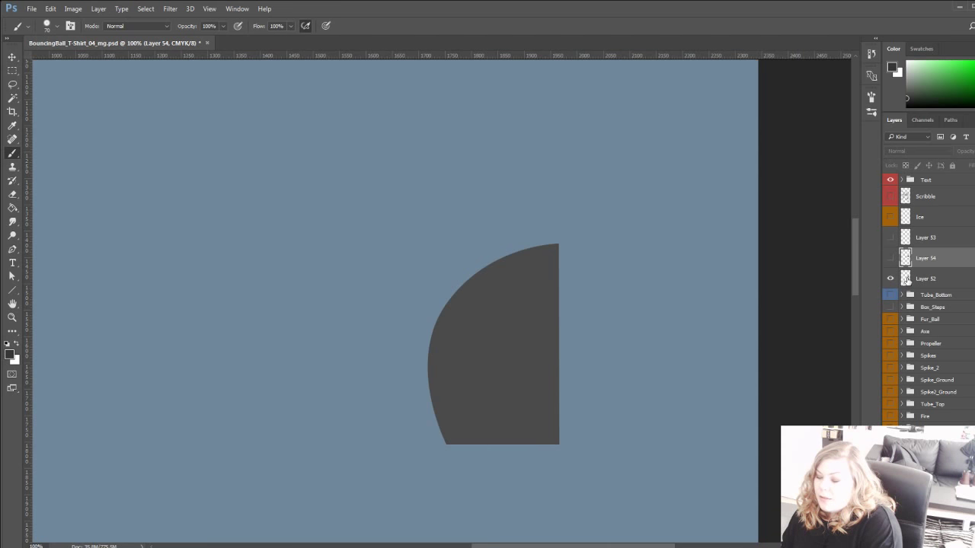
ctrl+click(906, 279)
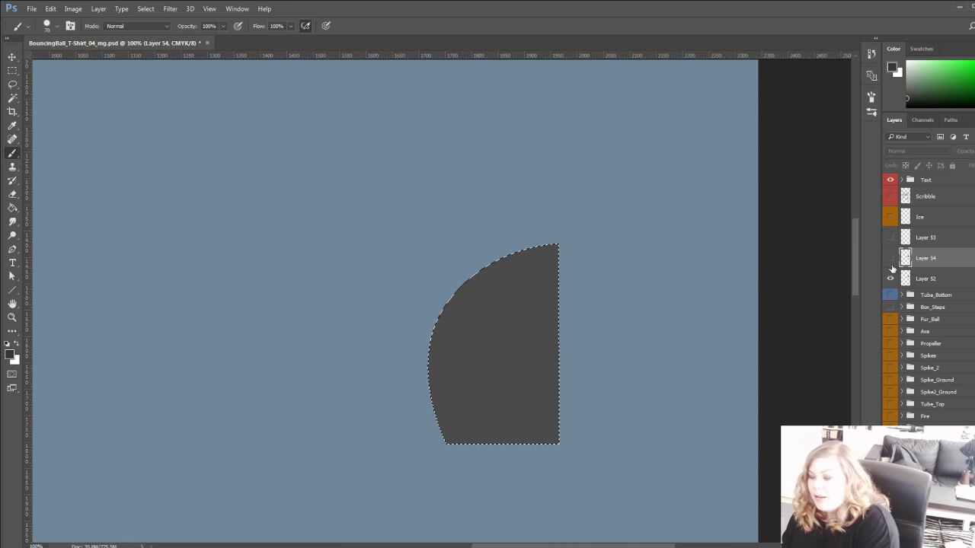
click(891, 258)
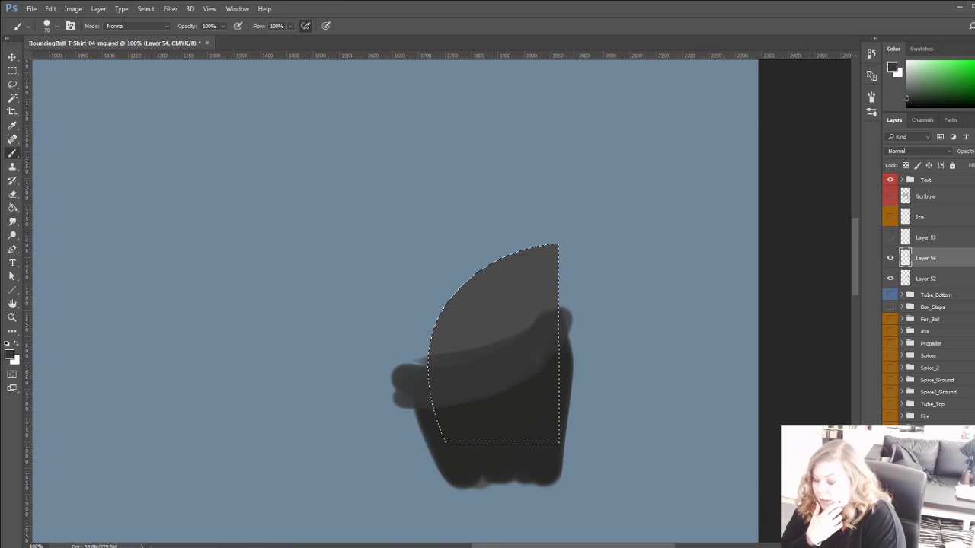
click(938, 543)
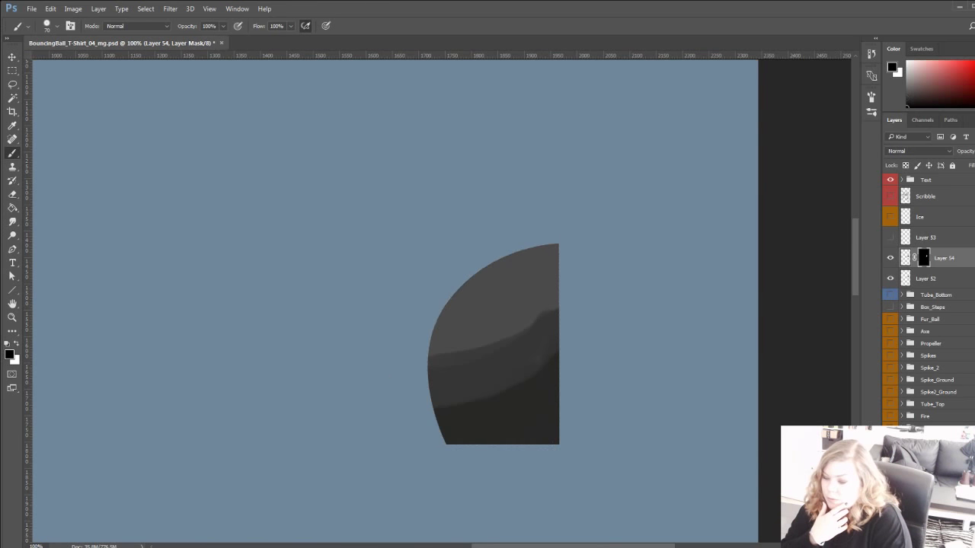
Shade the ball's curved outer edge and smooth the shadow boundary on the masked layer, using greys sampled from the painting.
click(905, 258)
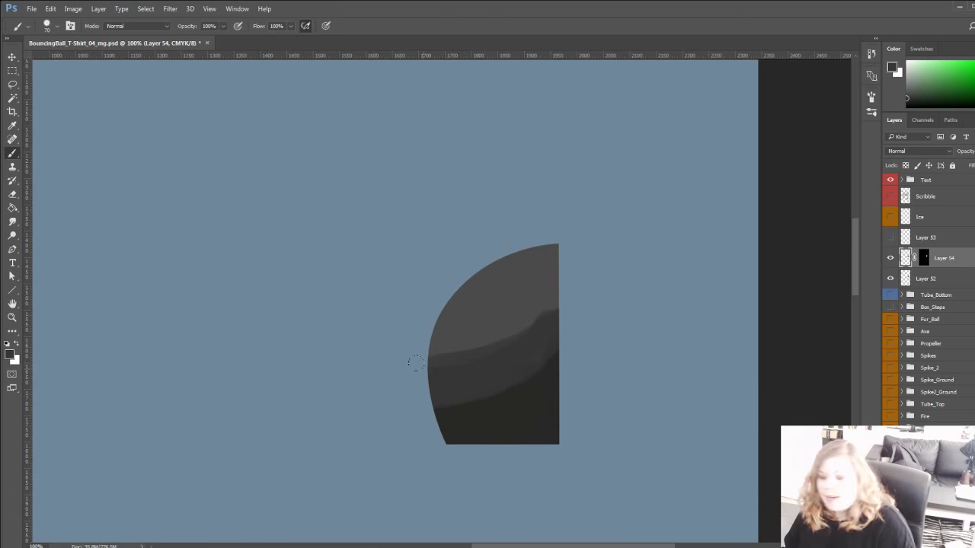
mouse_move(462, 296)
mouse_down()
mouse_move(436, 425)
mouse_move(429, 313)
mouse_move(473, 465)
mouse_up()
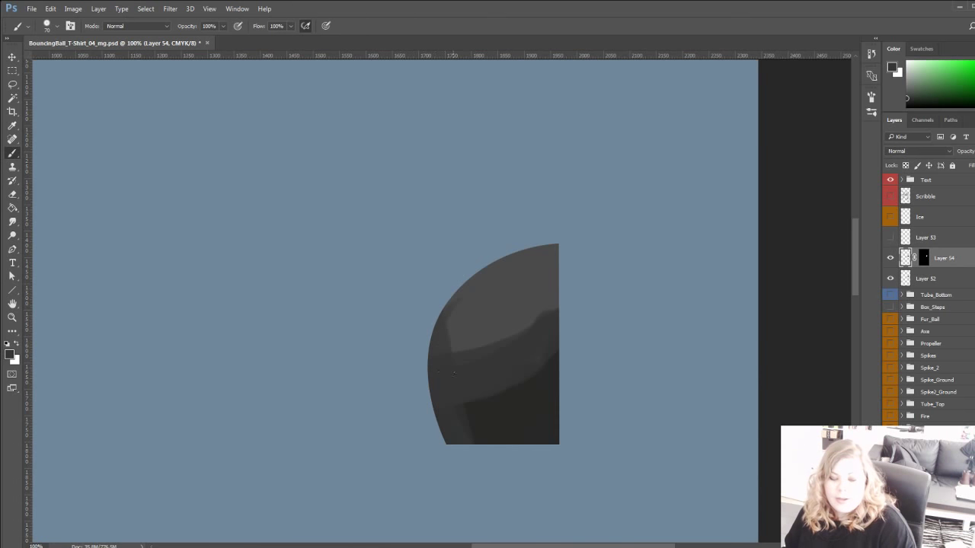
alt+click(458, 356)
mouse_move(439, 341)
mouse_down()
mouse_move(488, 336)
mouse_move(558, 291)
mouse_up()
mouse_move(558, 291)
mouse_down()
mouse_move(400, 340)
mouse_move(518, 298)
mouse_move(558, 297)
mouse_up()
alt+click(447, 307)
alt+click(462, 302)
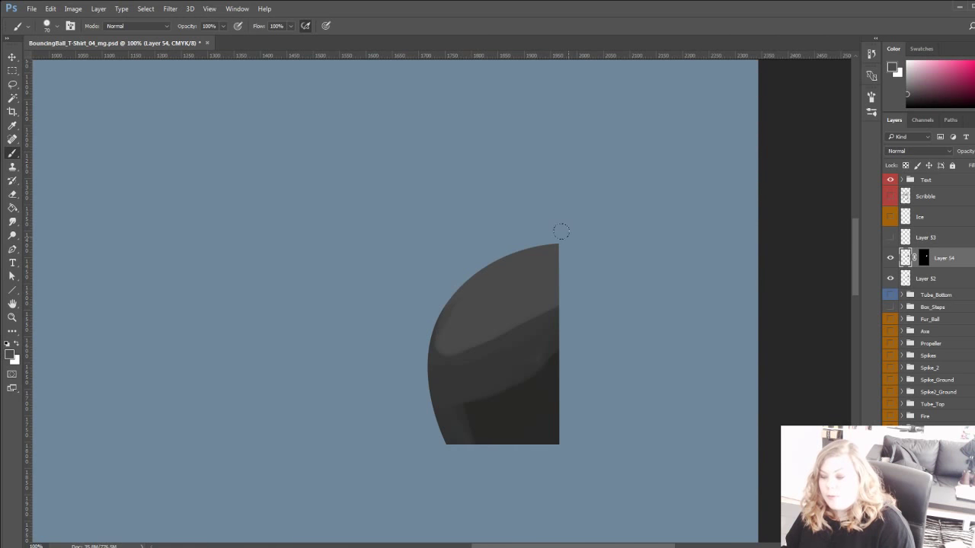
Hide and show the masked shading layer to compare it with the plain body, and target its layer mask.
click(890, 258)
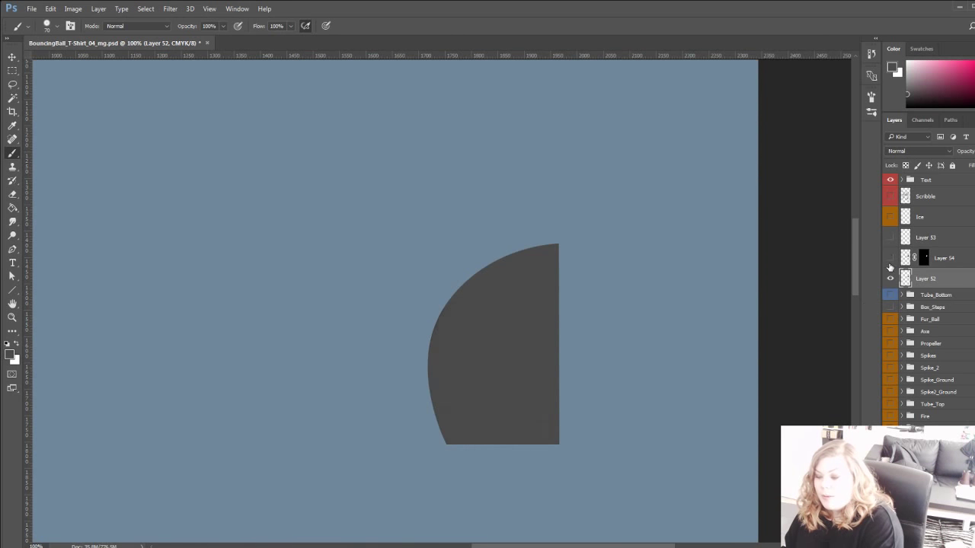
click(890, 259)
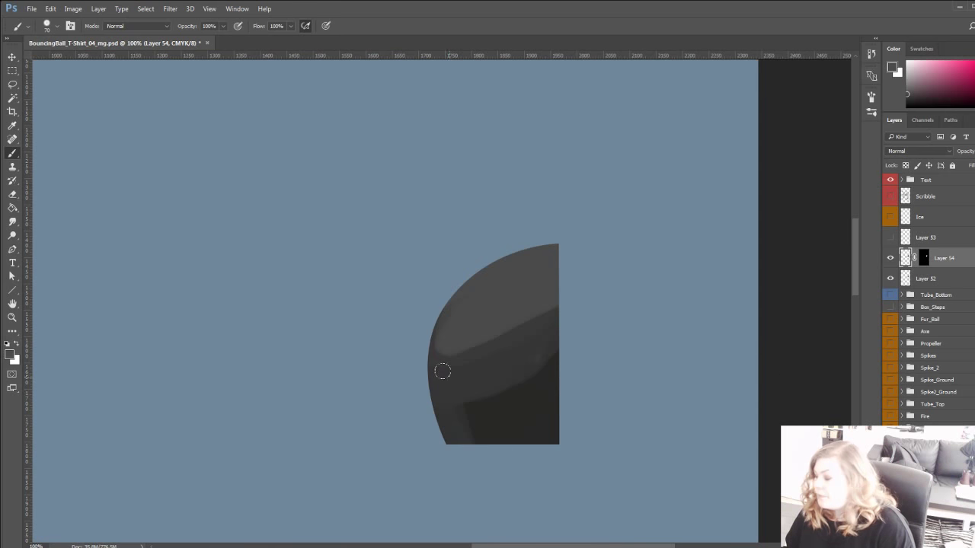
click(923, 259)
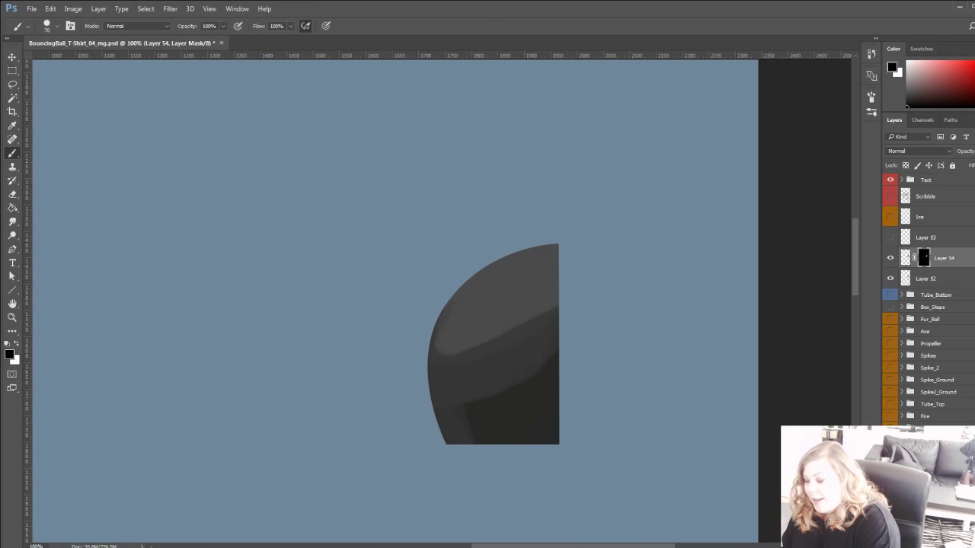
Delete the masked shading layer, and add a new layer clipped to the ball's body in its place.
key(Delete)
key(ctrl+shift+alt+n)
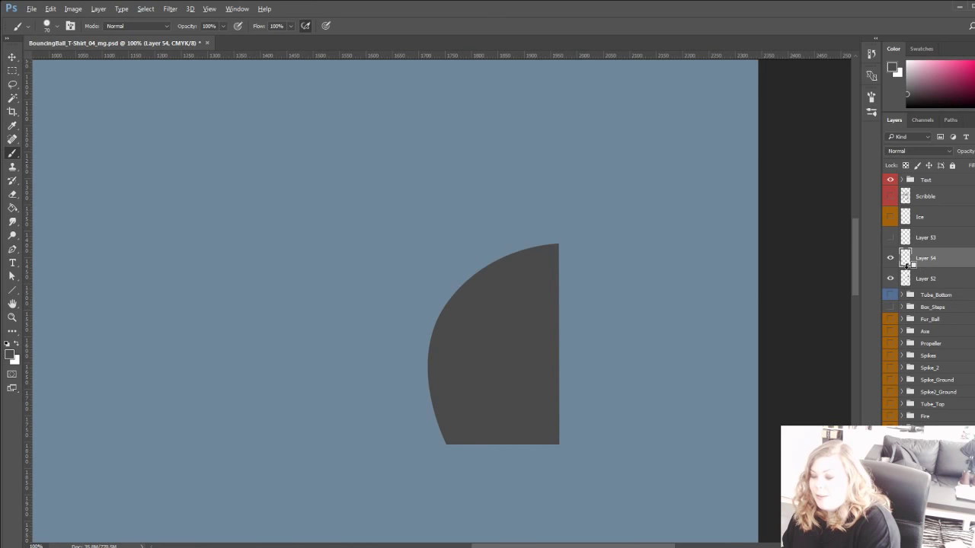
alt+click(908, 267)
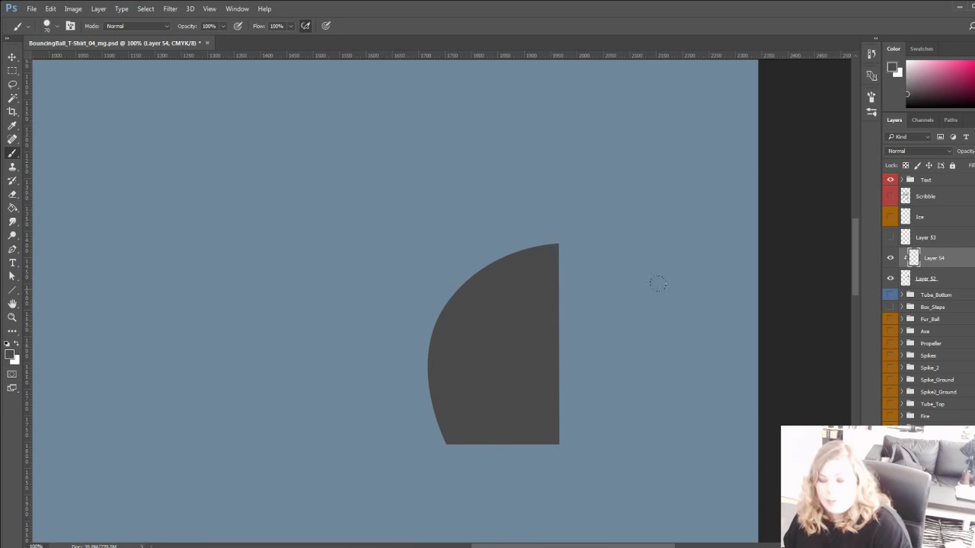
Paint dark grey shading over the middle and lower body on the new clipped layer, and sample a blended grey from it.
click(911, 92)
drag(448, 326, 456, 443)
mouse_move(481, 339)
mouse_down()
mouse_move(514, 431)
mouse_move(494, 312)
mouse_move(512, 308)
mouse_up()
alt+click(511, 311)
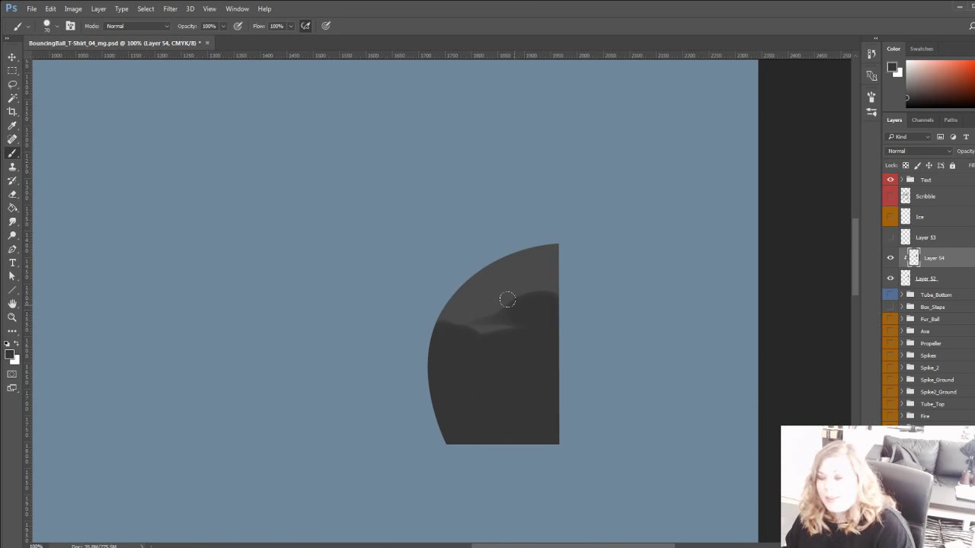
Delete the clipped shading layer, the ball's grey body layer and the hidden spike layer.
key(Delete)
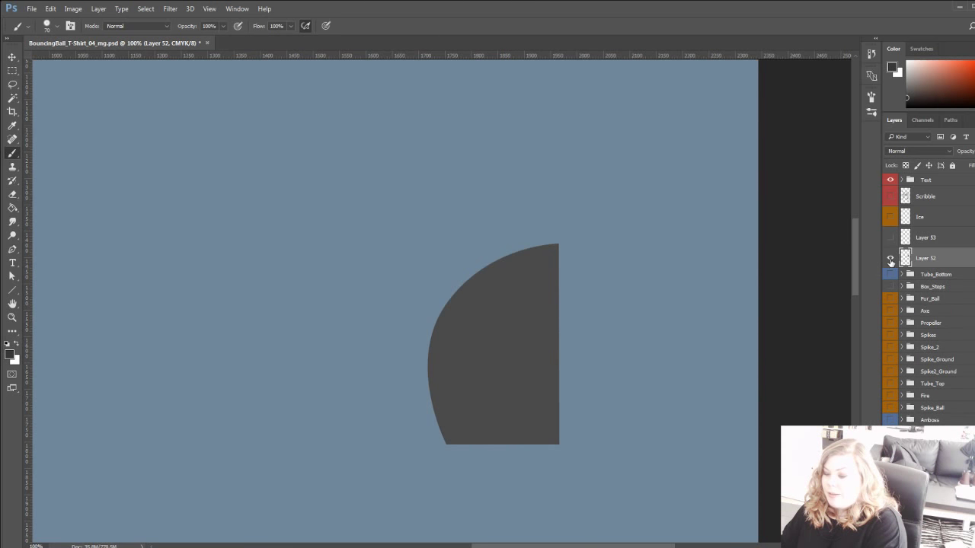
key(Delete)
click(891, 237)
click(891, 244)
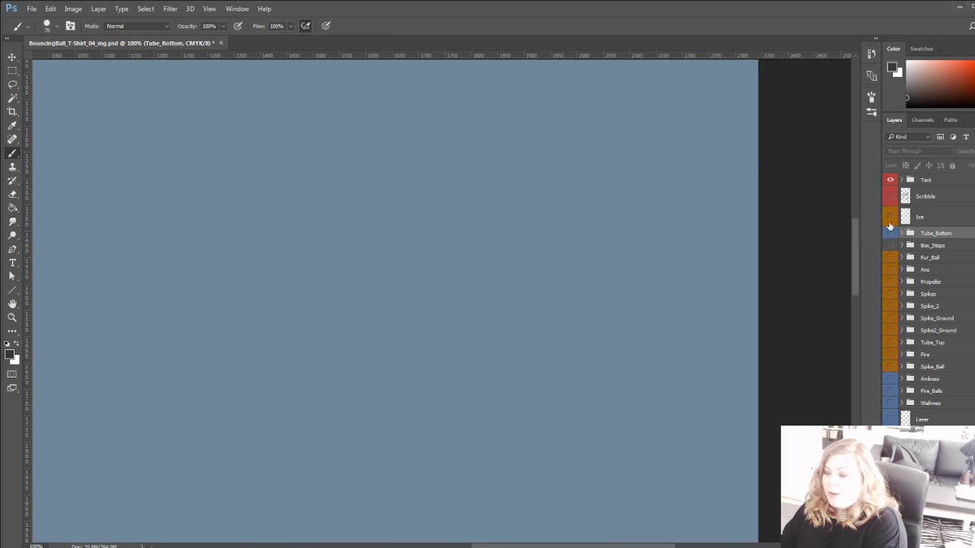
Show the Ice layer and the hidden layers from Box_Steps down to Laser again, leaving Tube_Bottom and Scribble hidden.
drag(892, 307, 890, 419)
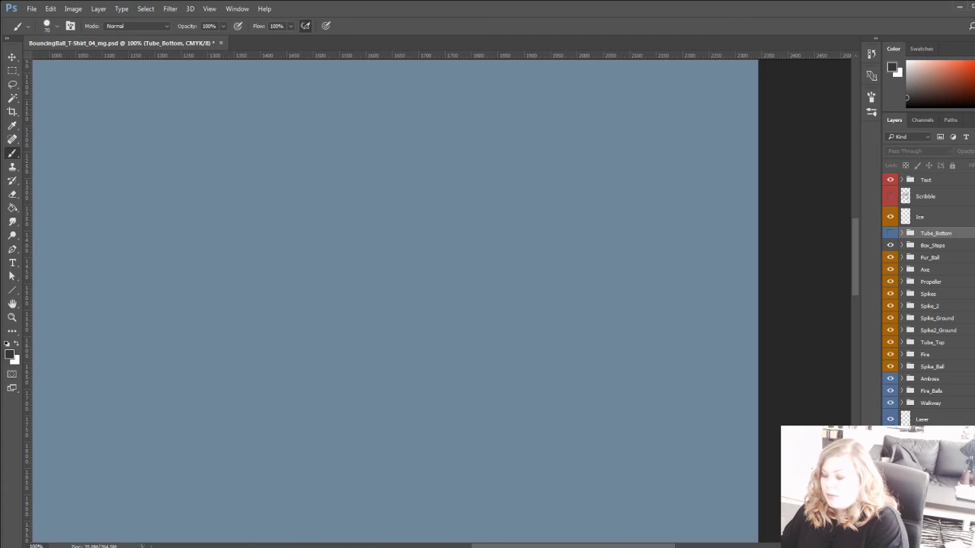
scroll(929, 304, down, 4)
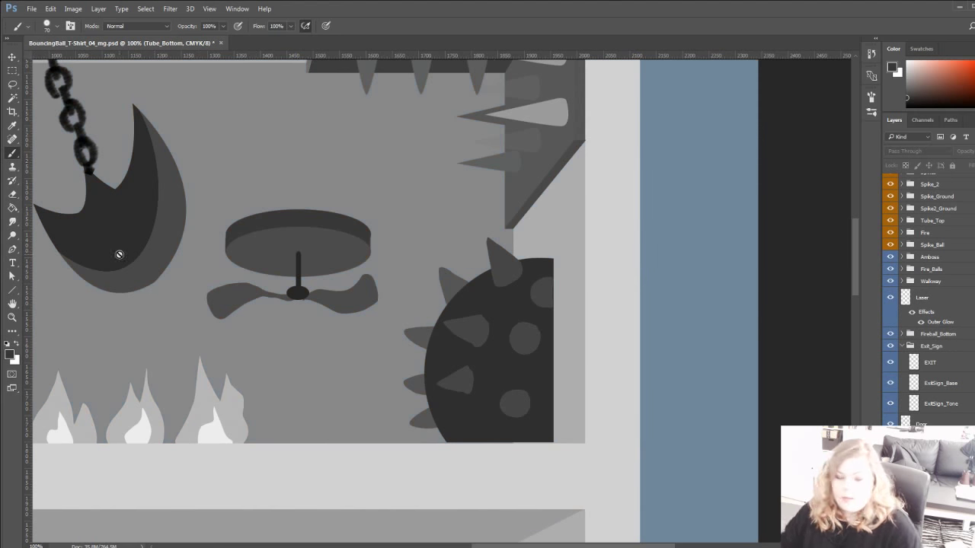
drag(123, 320, 377, 478)
drag(290, 275, 318, 372)
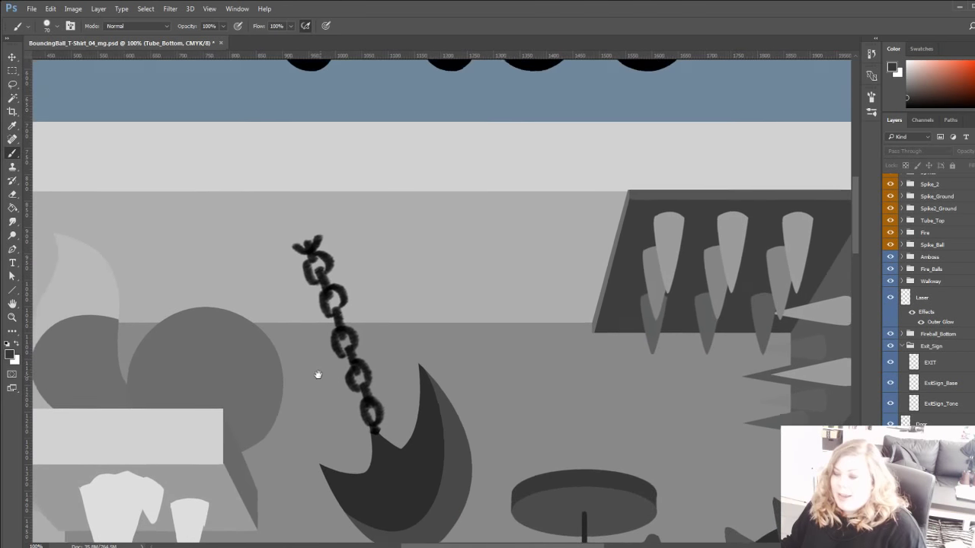
scroll(892, 200, up, 4)
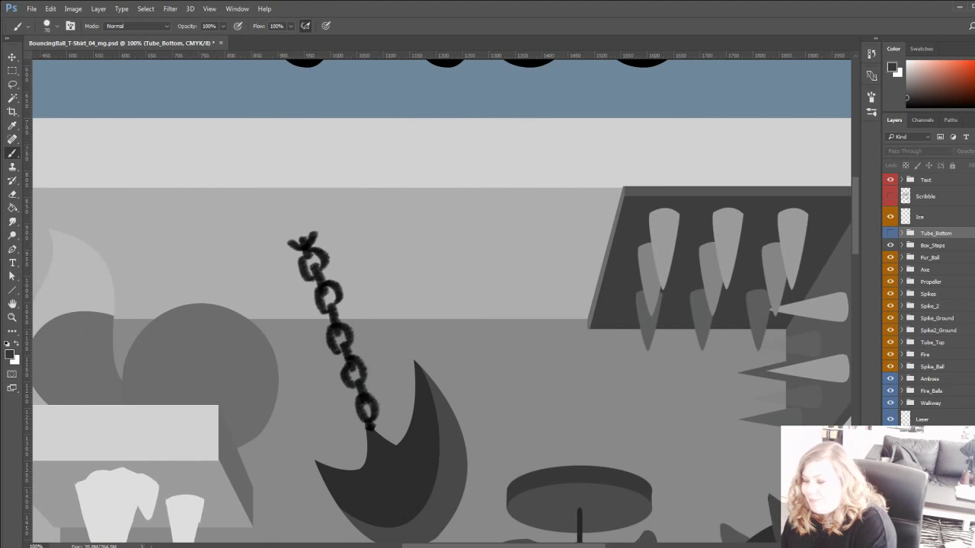
Add a new layer above Ice and paint over the spike ball's body with its sampled dark grey.
click(923, 220)
key(ctrl+shift+alt+n)
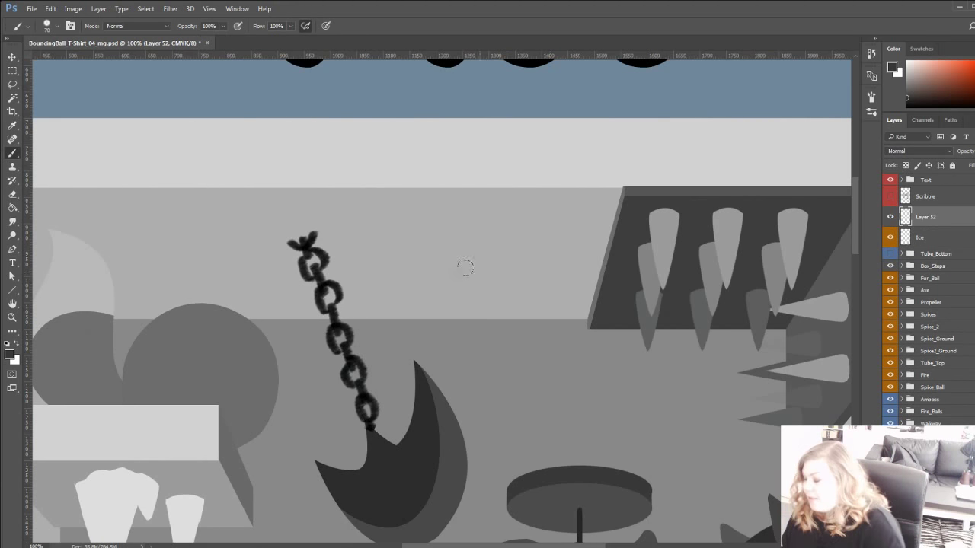
scroll(383, 400, up, 3)
scroll(390, 404, up, 2)
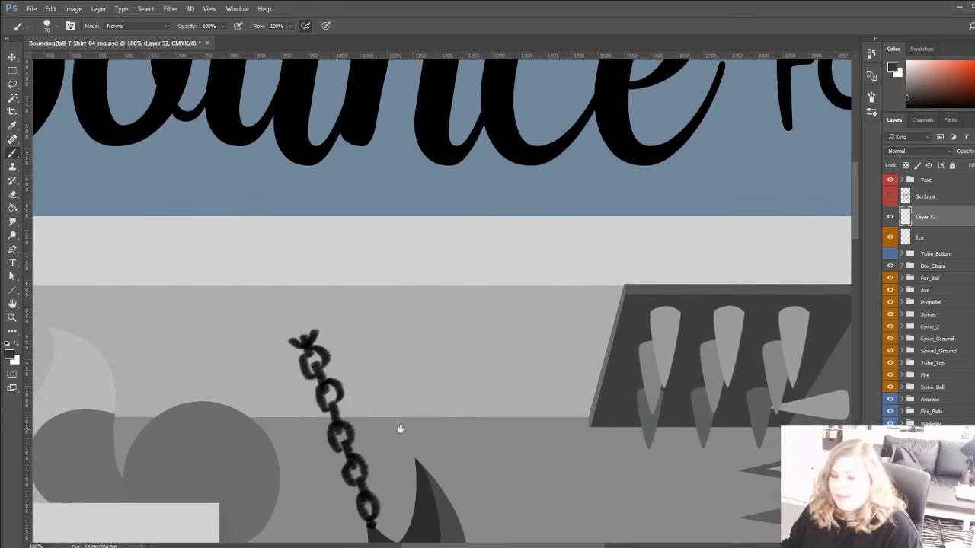
scroll(412, 422, up, 2)
scroll(411, 422, right, 4)
alt+click(546, 368)
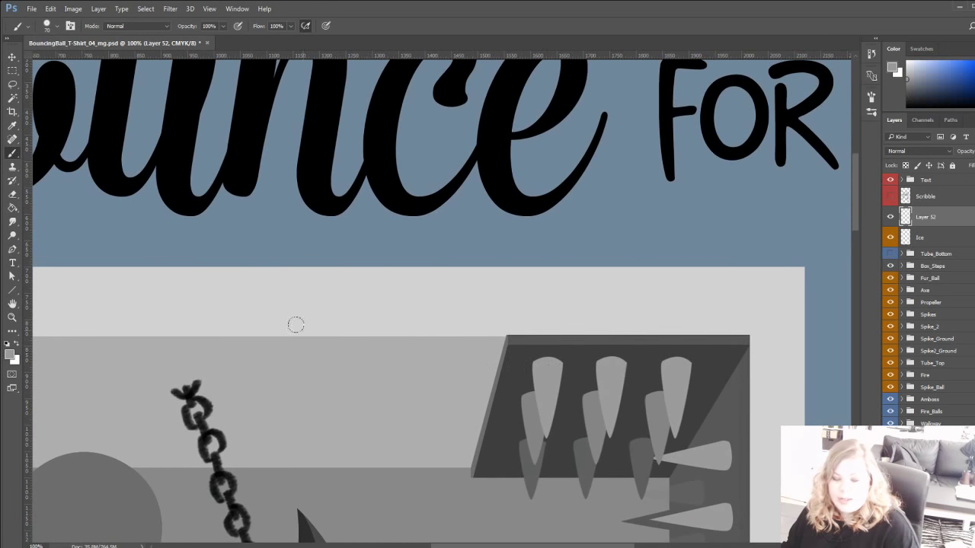
drag(331, 315, 381, 350)
drag(492, 450, 318, 93)
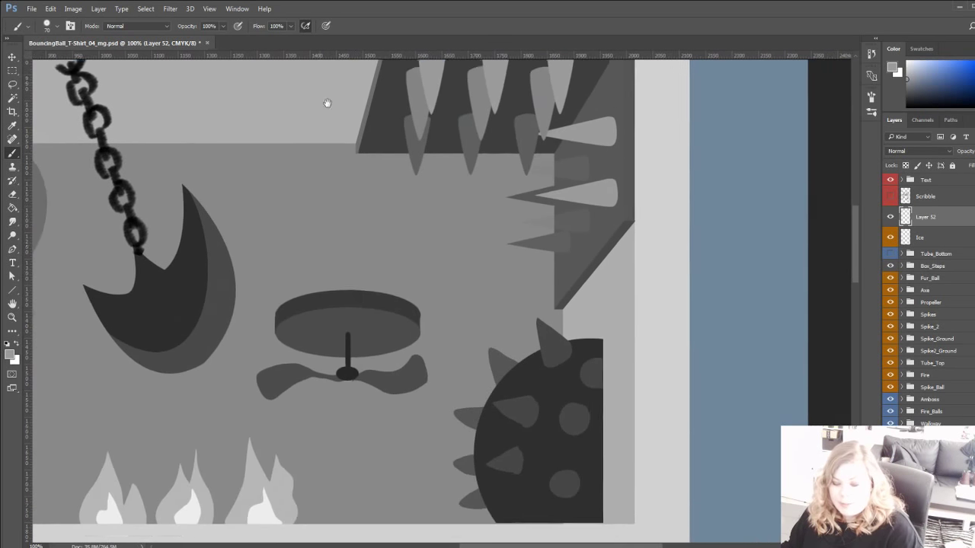
alt+click(541, 369)
mouse_move(558, 359)
mouse_down()
mouse_move(488, 485)
mouse_move(559, 354)
mouse_move(505, 485)
mouse_move(557, 353)
mouse_move(546, 455)
mouse_move(570, 436)
mouse_move(574, 337)
mouse_move(579, 500)
mouse_move(509, 494)
mouse_up()
Paint a spike in the sampled spike grey on another new layer over the ball's upper edge, and trim its base with the Eraser.
alt+click(499, 355)
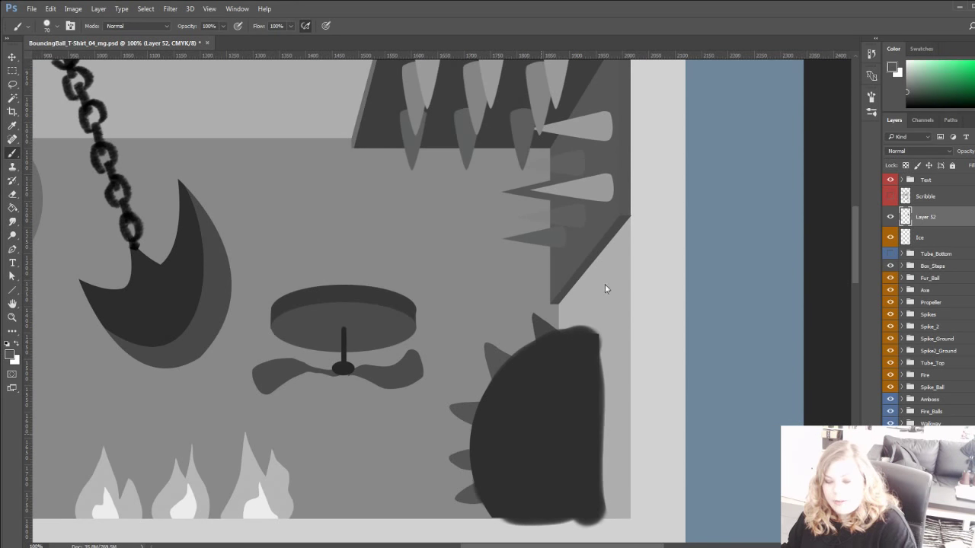
key(ctrl+shift+alt+n)
mouse_move(511, 374)
mouse_down()
mouse_move(523, 373)
mouse_move(491, 358)
mouse_move(502, 392)
mouse_move(529, 412)
mouse_up()
key(e)
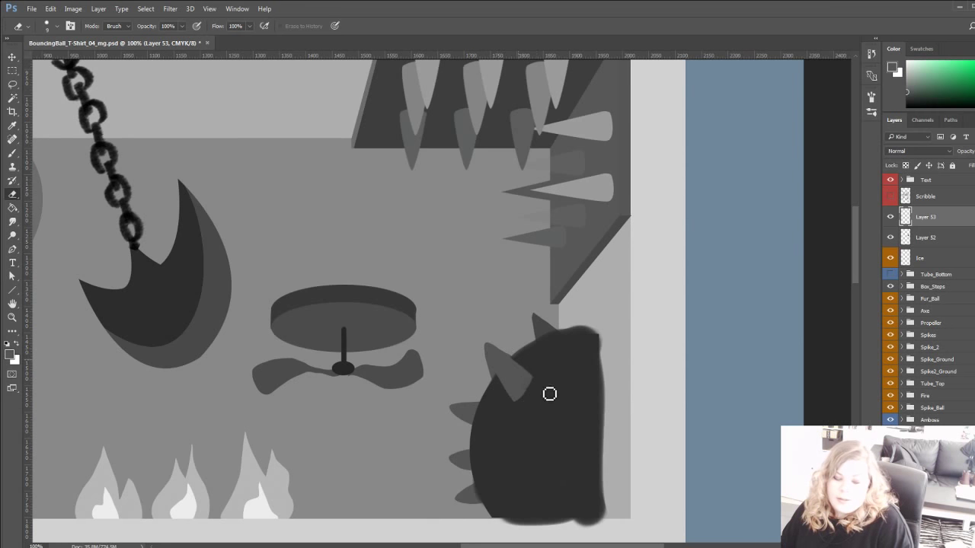
key(b)
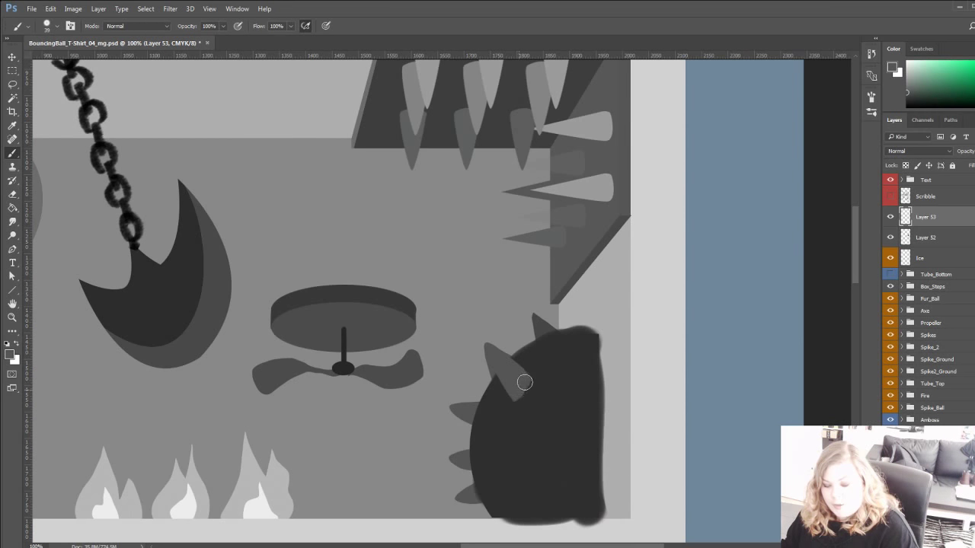
key(e)
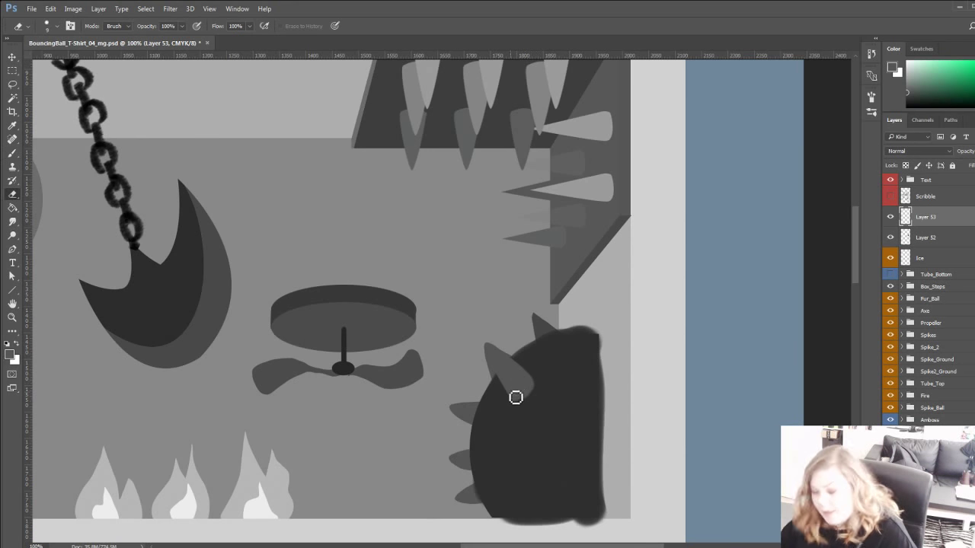
key(b)
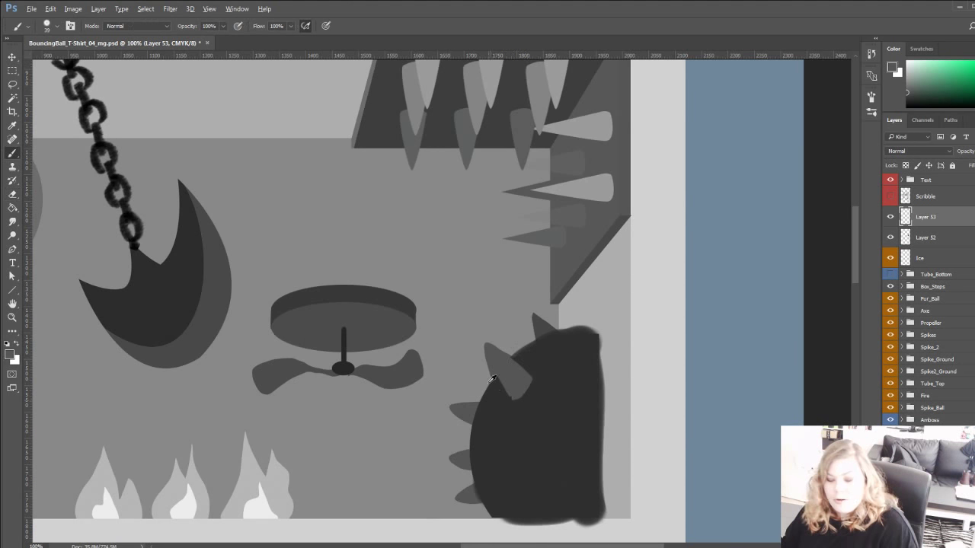
Paint a slightly different dark grey patch along the ball's outer side on the spike's layer, and erase the overspill around its edge.
alt+click(492, 399)
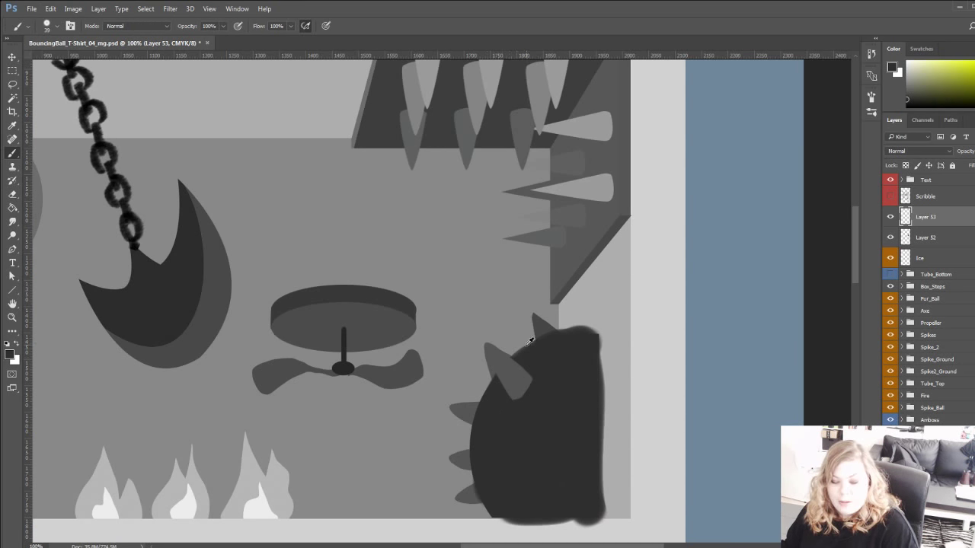
alt+click(527, 345)
mouse_move(485, 409)
mouse_down()
mouse_move(485, 514)
mouse_move(491, 406)
mouse_move(505, 523)
mouse_move(491, 431)
mouse_move(503, 464)
mouse_up()
key(e)
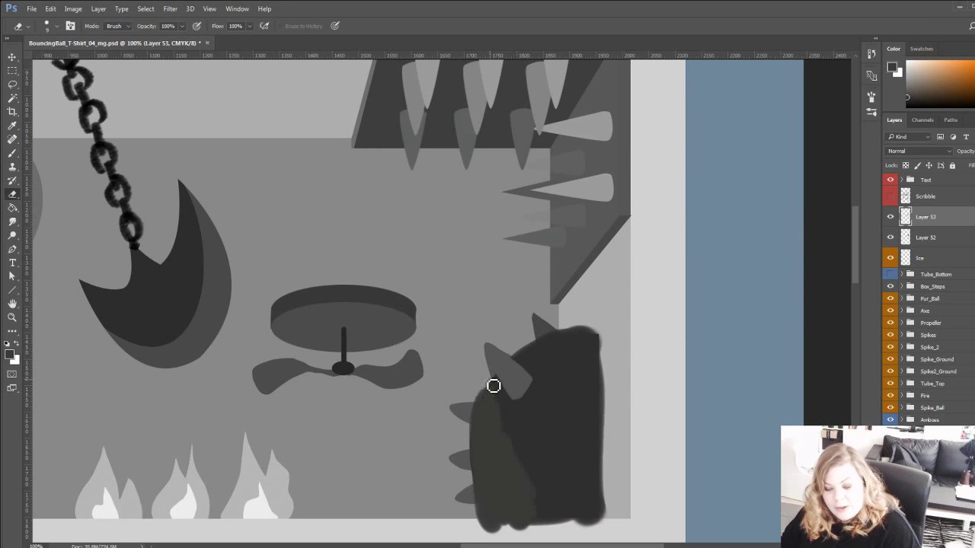
mouse_move(493, 386)
mouse_down()
mouse_move(470, 459)
mouse_move(476, 432)
mouse_move(483, 529)
mouse_move(482, 516)
mouse_move(498, 542)
mouse_move(510, 519)
mouse_move(538, 532)
mouse_move(566, 524)
mouse_move(501, 515)
mouse_up()
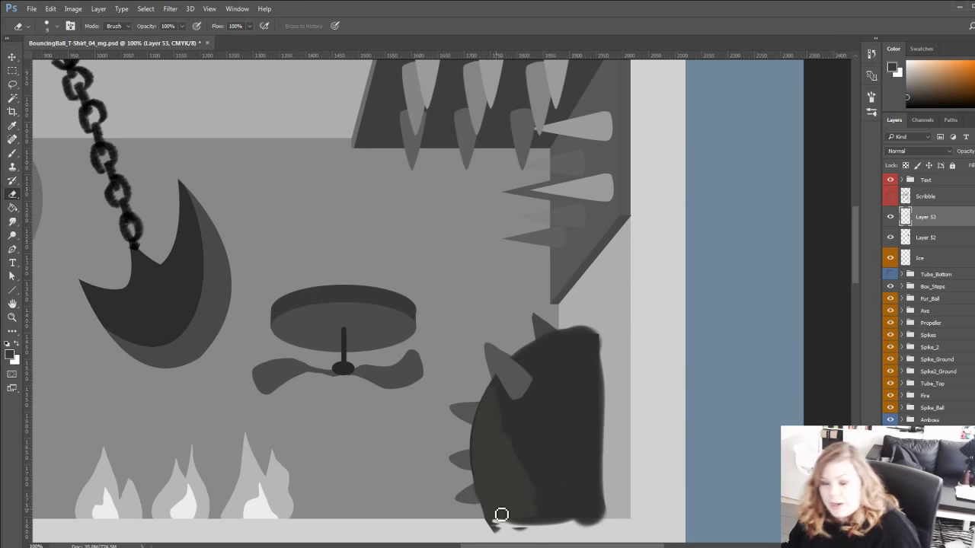
Lock the layer's transparent pixels and shade the spike and side patch with light grey, using a soft brush at size 500.
key(b)
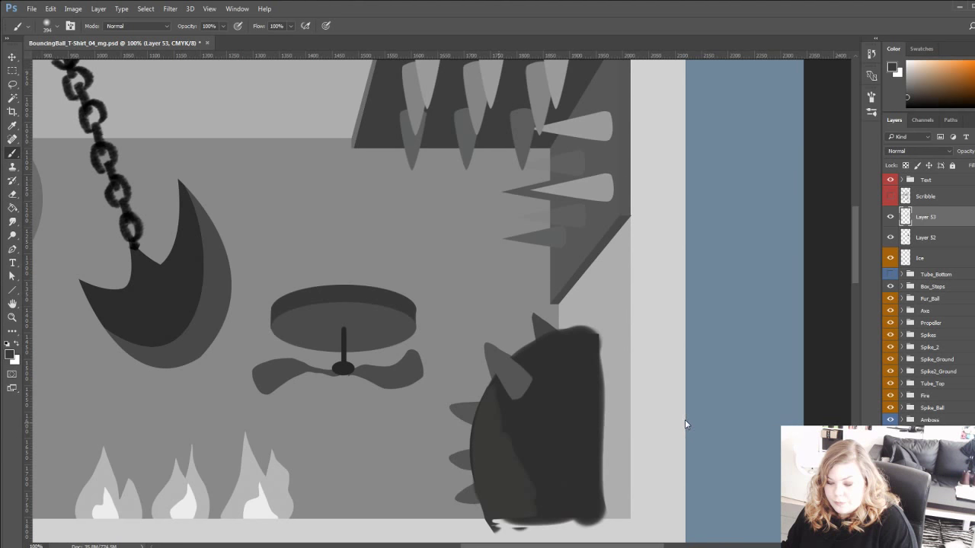
key(bracketright)
key(bracketright)
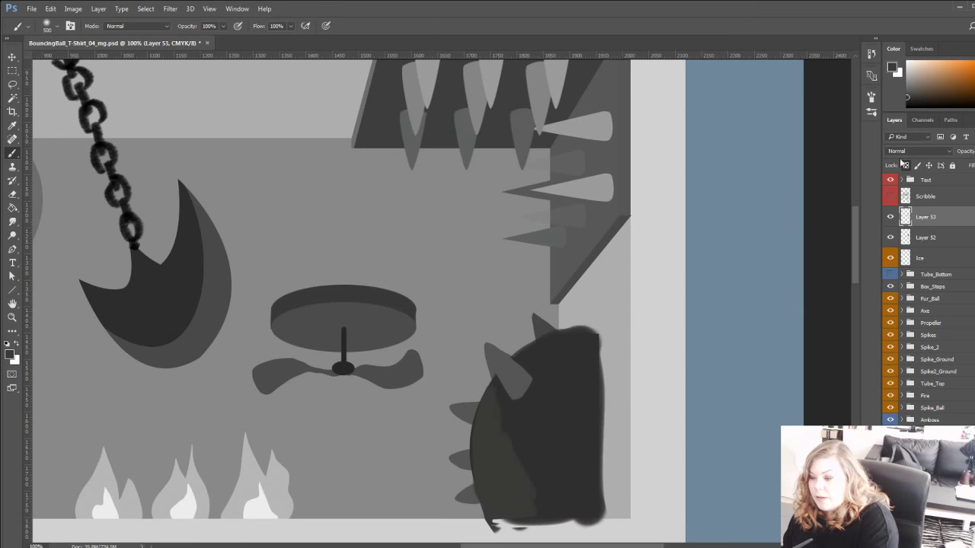
alt+click(530, 475)
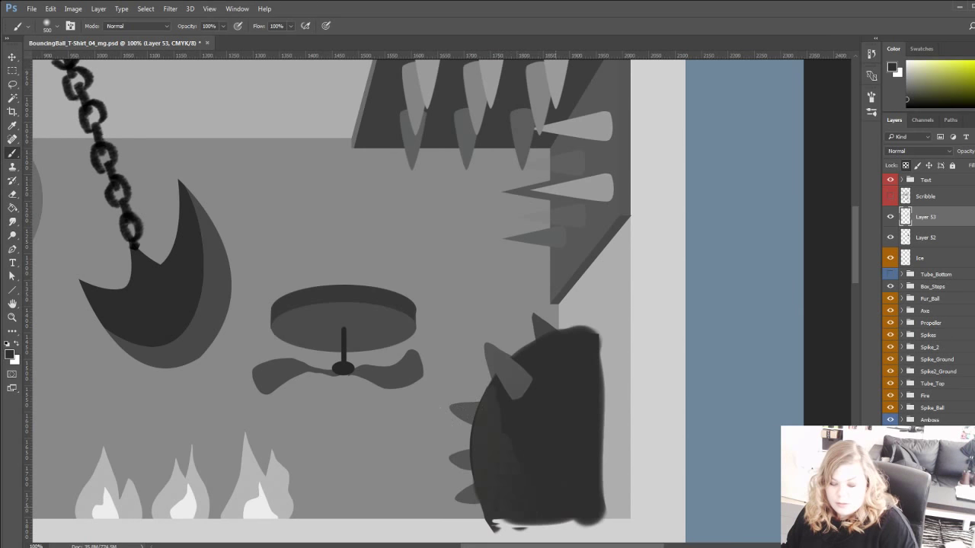
click(907, 78)
click(499, 359)
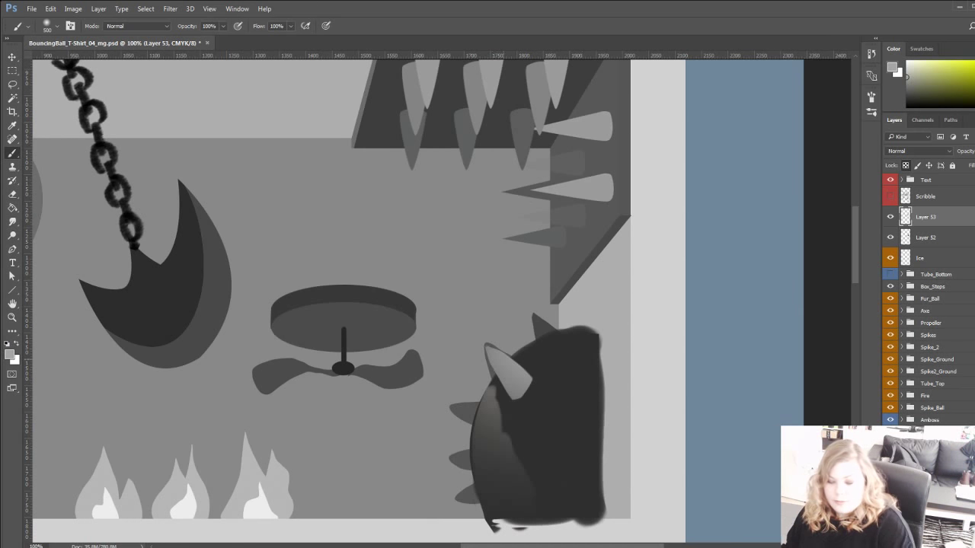
drag(518, 388, 506, 502)
drag(410, 454, 389, 359)
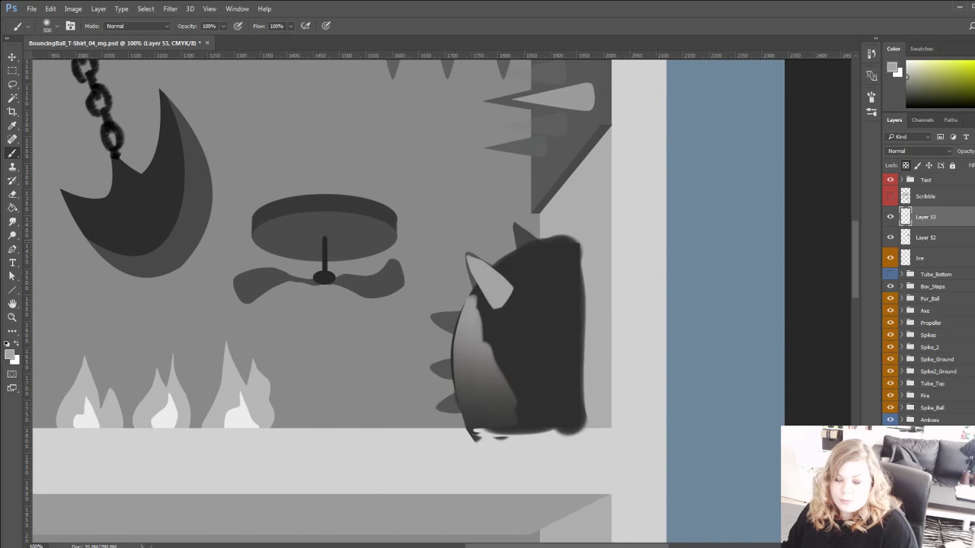
drag(319, 310, 333, 338)
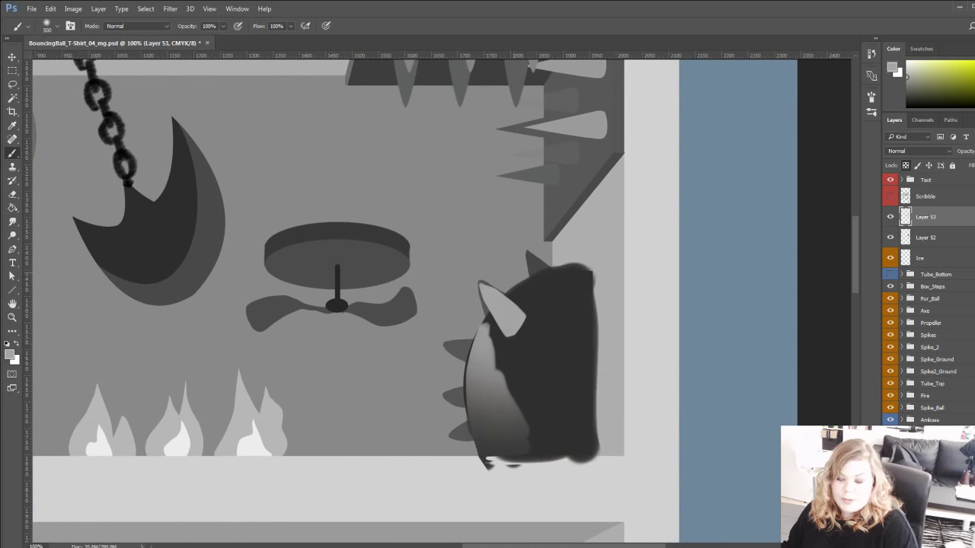
alt+click(492, 348)
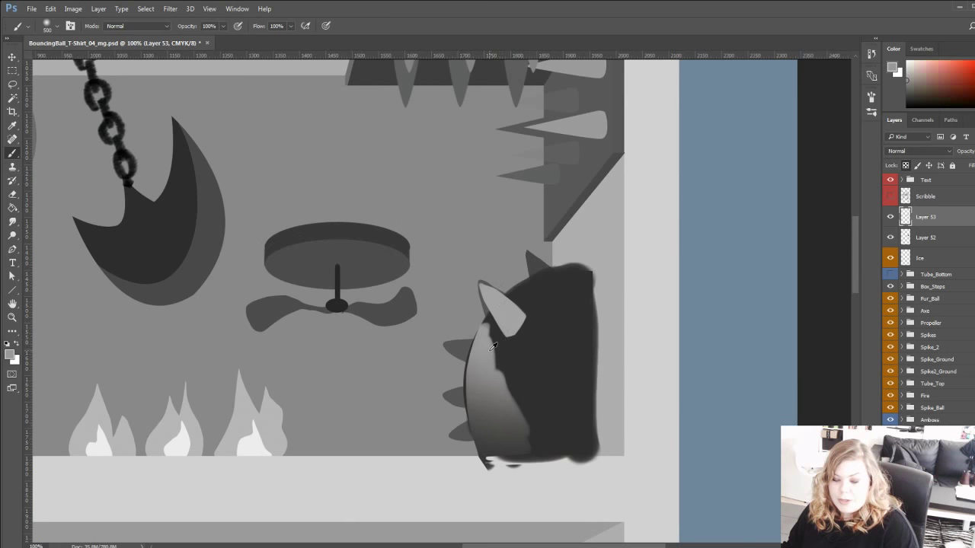
Toggle the shaded spike layer's visibility to compare, and delete it together with the painted ball layer beneath.
click(890, 218)
click(890, 219)
key(Delete)
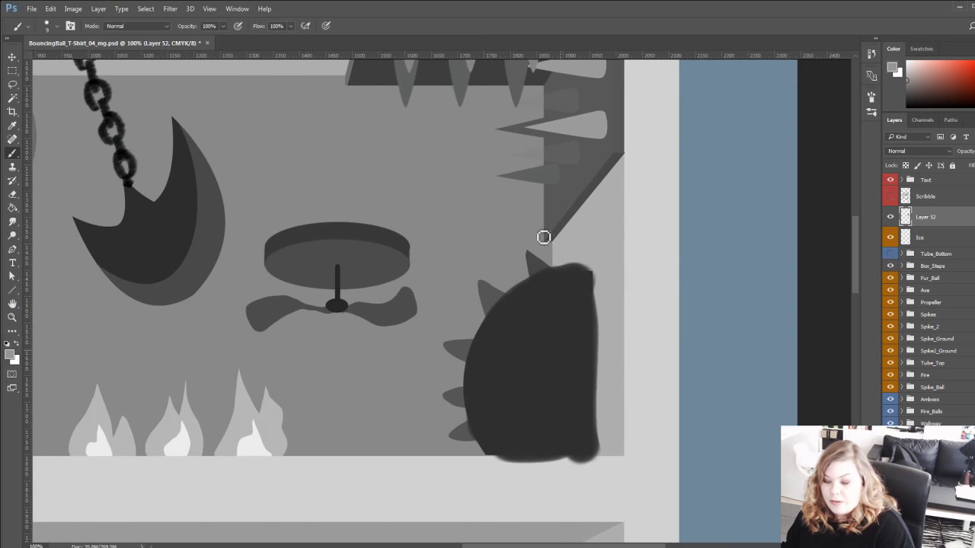
alt+click(502, 296)
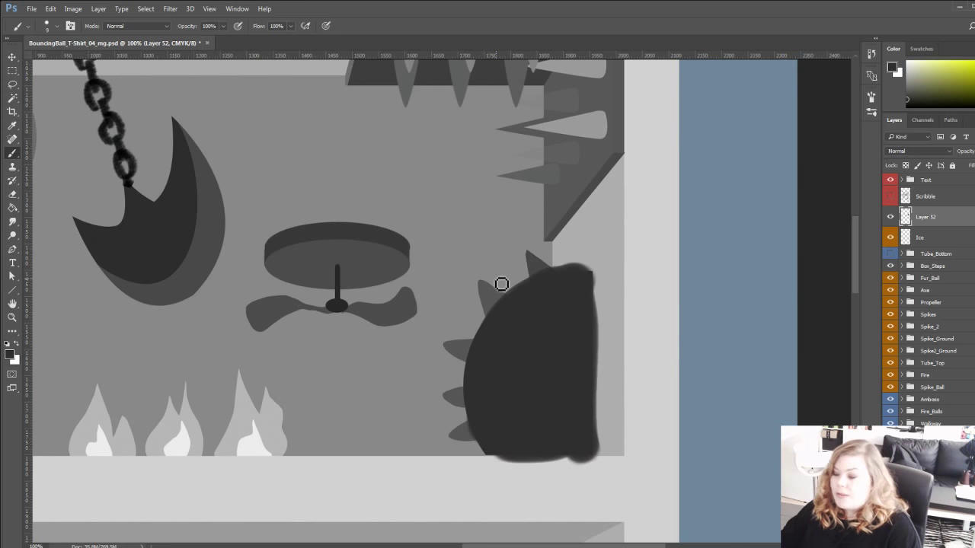
key(Delete)
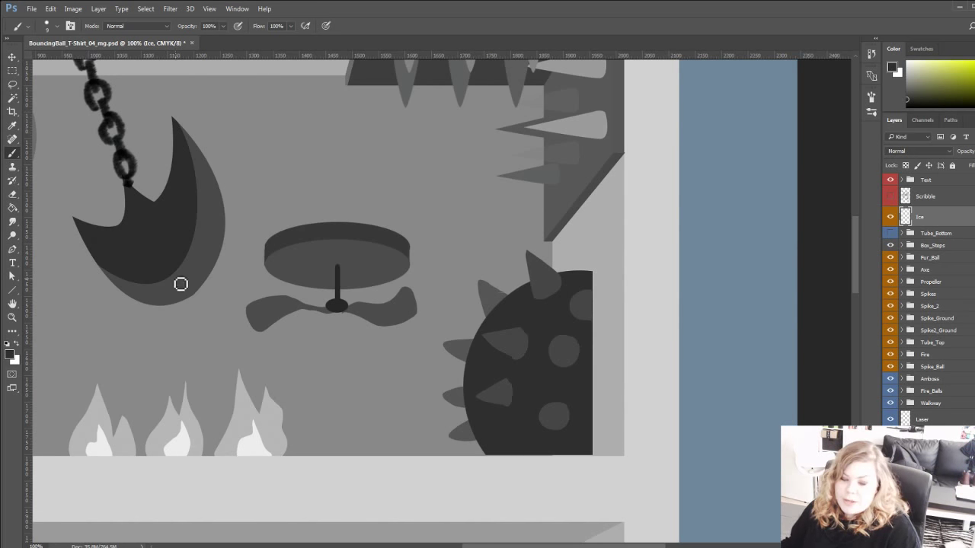
Examine the whole T-shirt artwork fitted to the screen, and inspect the traps in the upper room at 66.7% zoom.
drag(181, 284, 335, 387)
click(12, 317)
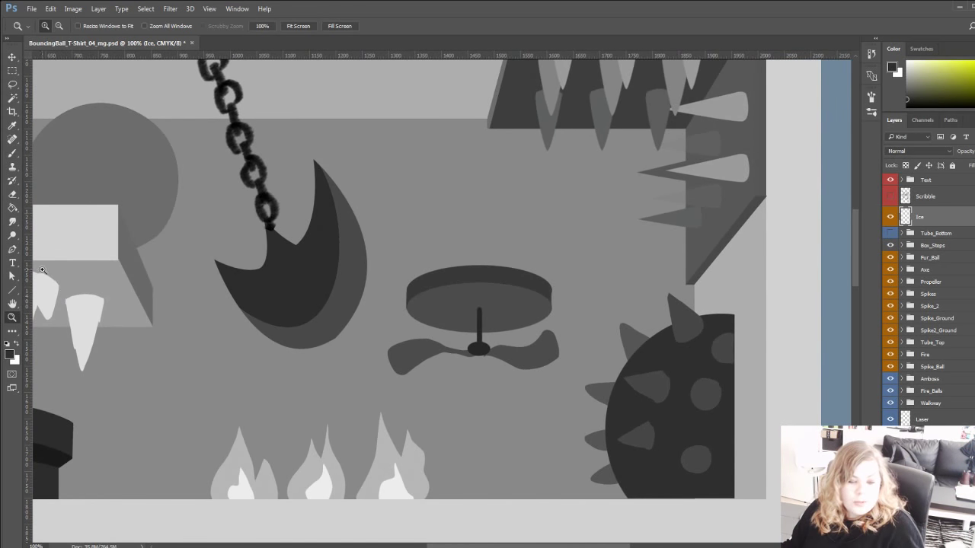
click(298, 25)
click(394, 206)
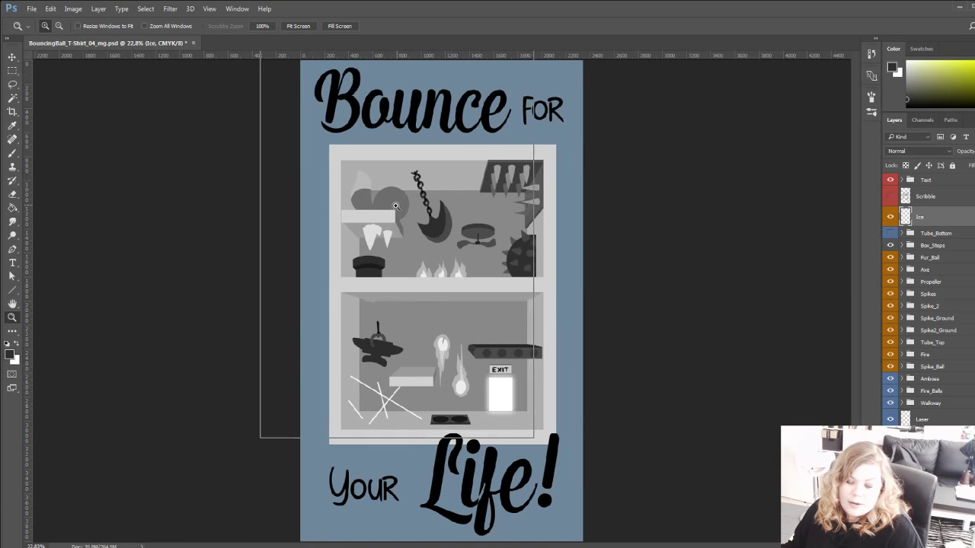
click(391, 205)
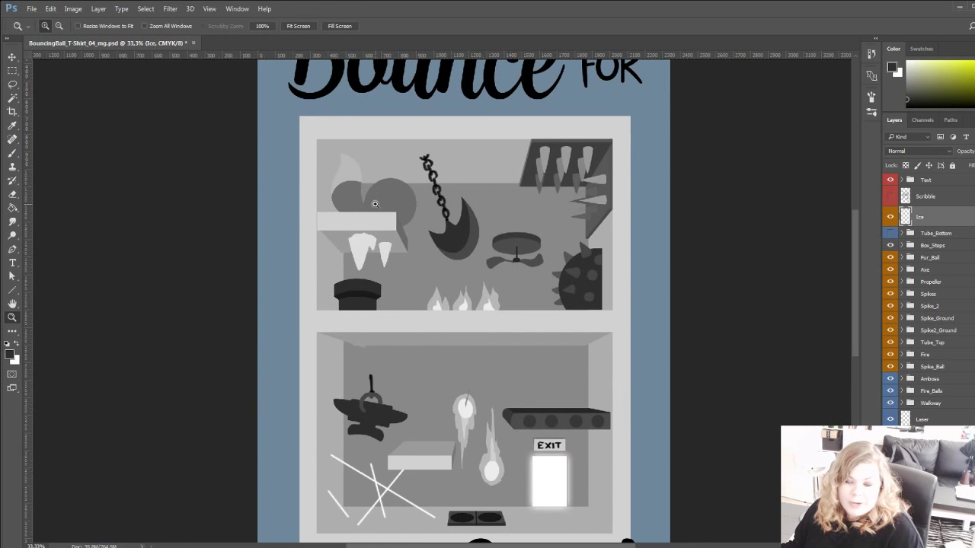
click(373, 202)
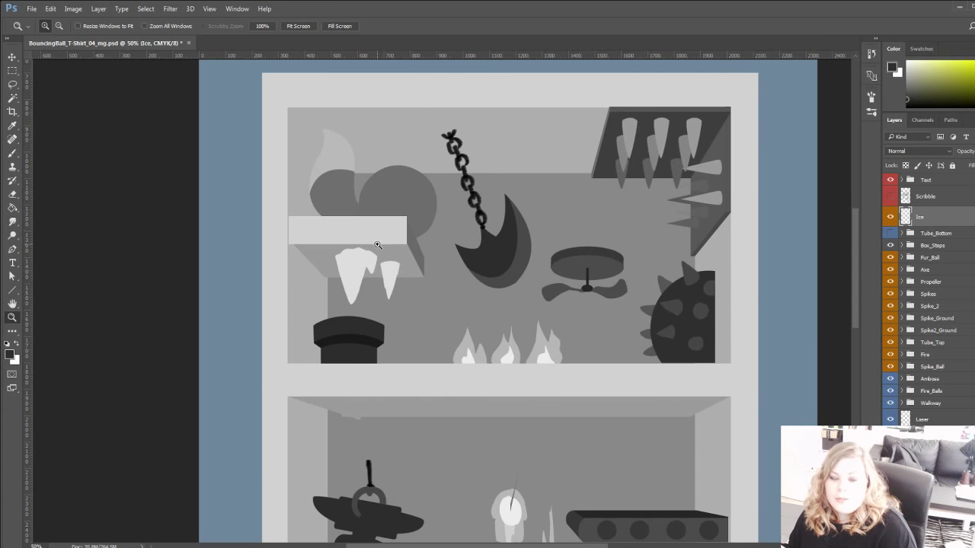
click(377, 170)
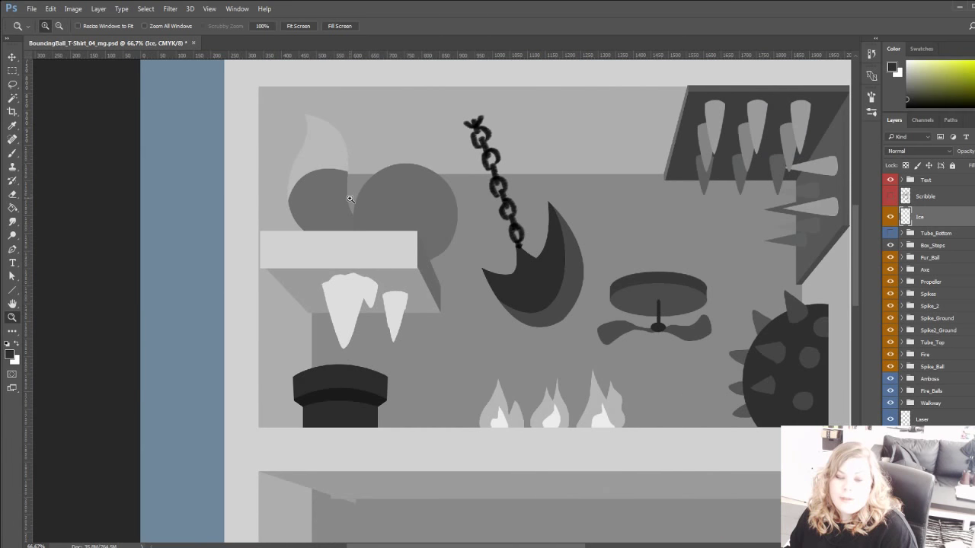
drag(336, 200, 361, 283)
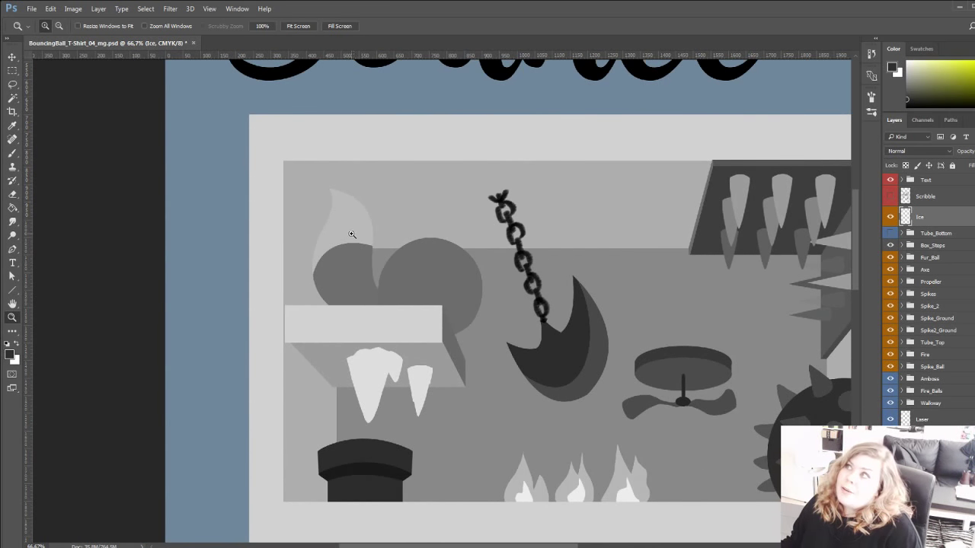
drag(354, 257, 329, 287)
drag(560, 398, 479, 330)
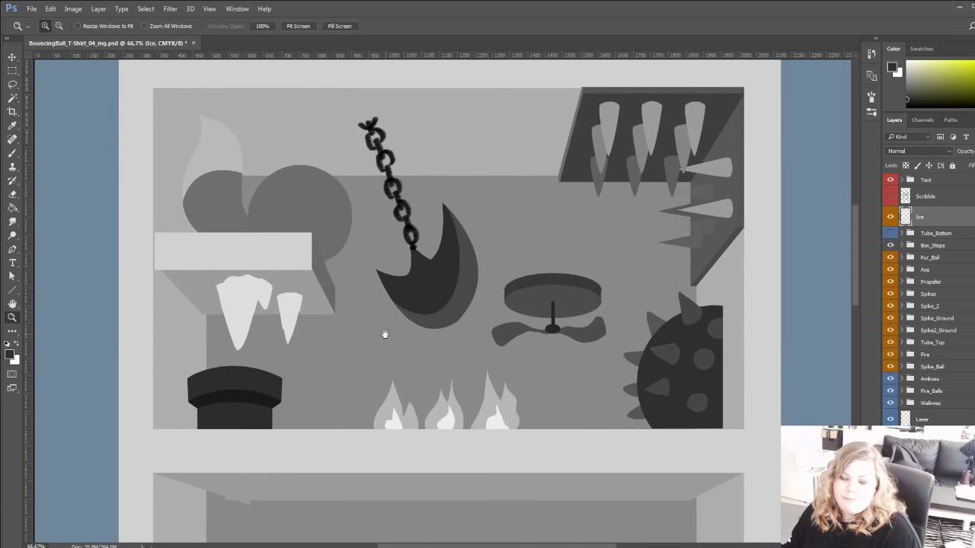
drag(386, 333, 551, 425)
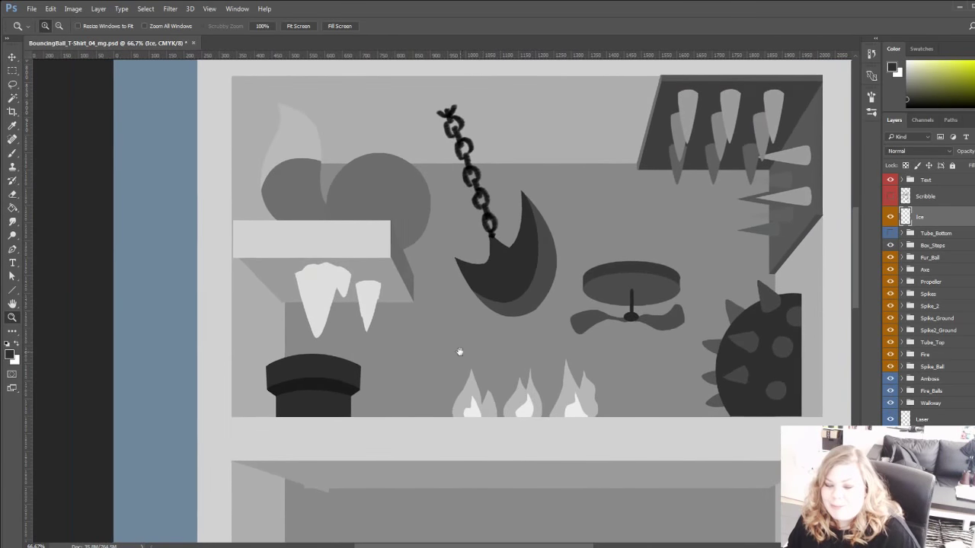
drag(433, 334, 425, 373)
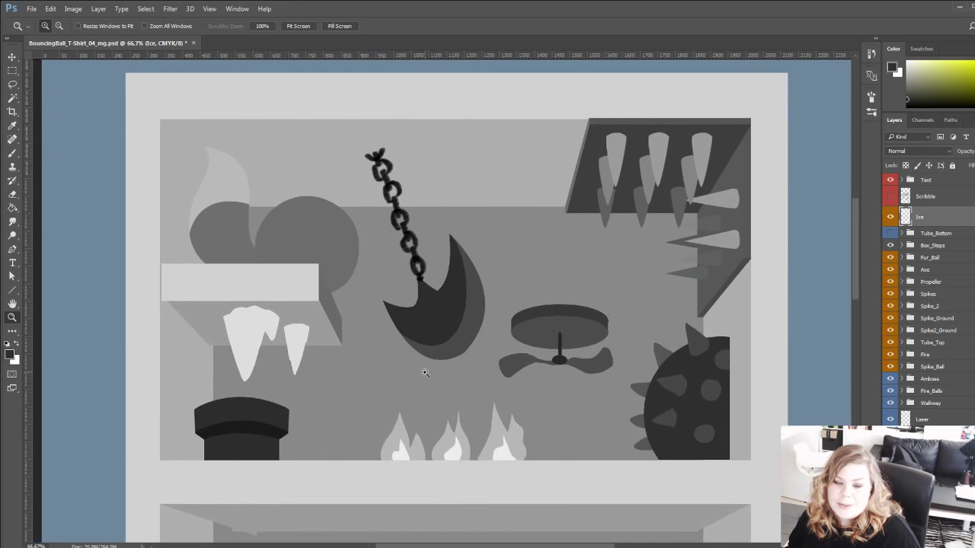
Make the Tube_Bottom group visible in the lower room of the T-shirt artwork.
drag(501, 427, 498, 377)
drag(412, 393, 404, 361)
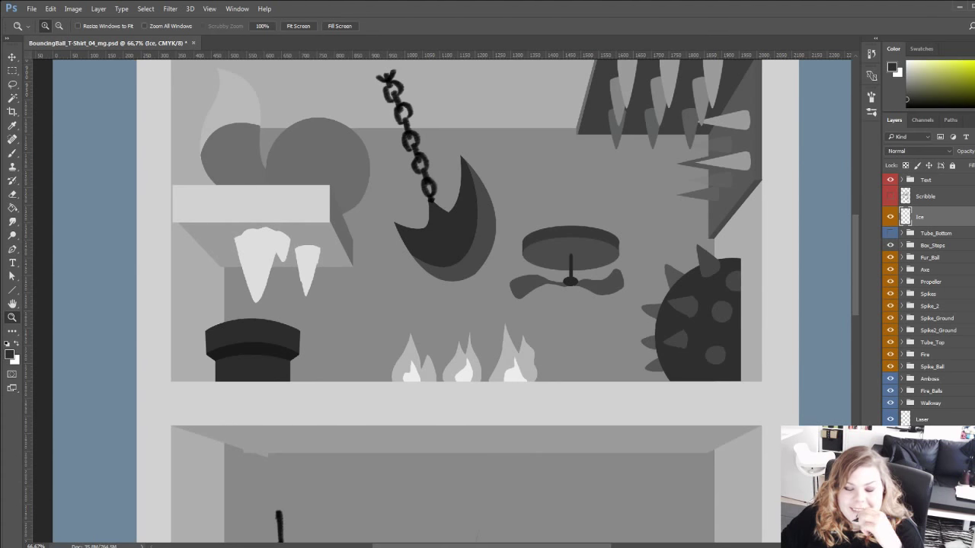
drag(379, 244, 347, 272)
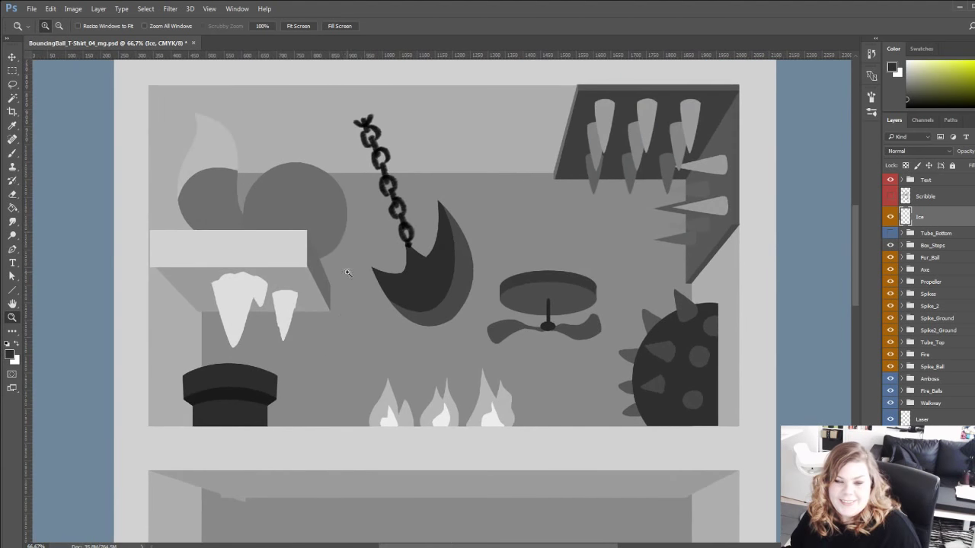
click(298, 26)
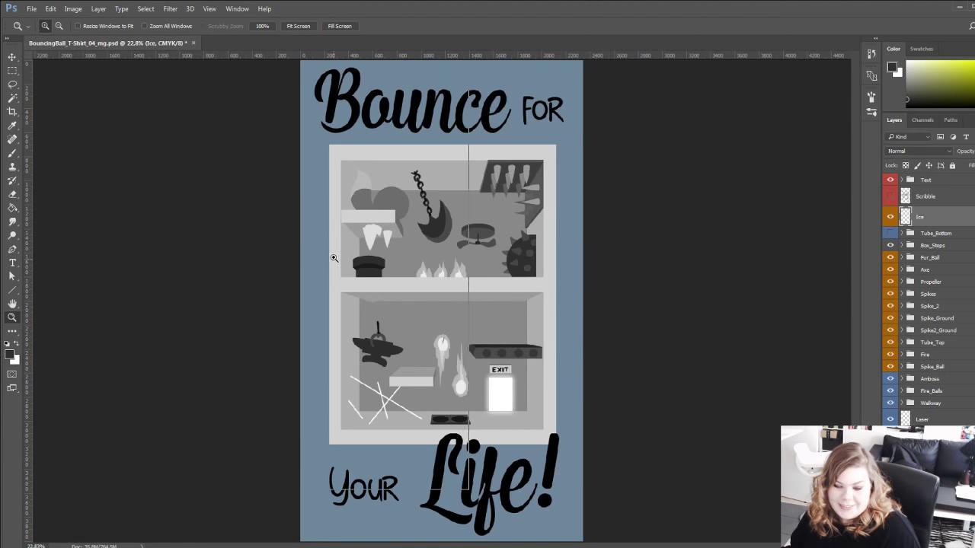
click(326, 238)
drag(349, 279, 323, 290)
mouse_move(337, 339)
mouse_down()
mouse_move(322, 272)
mouse_move(335, 325)
mouse_up()
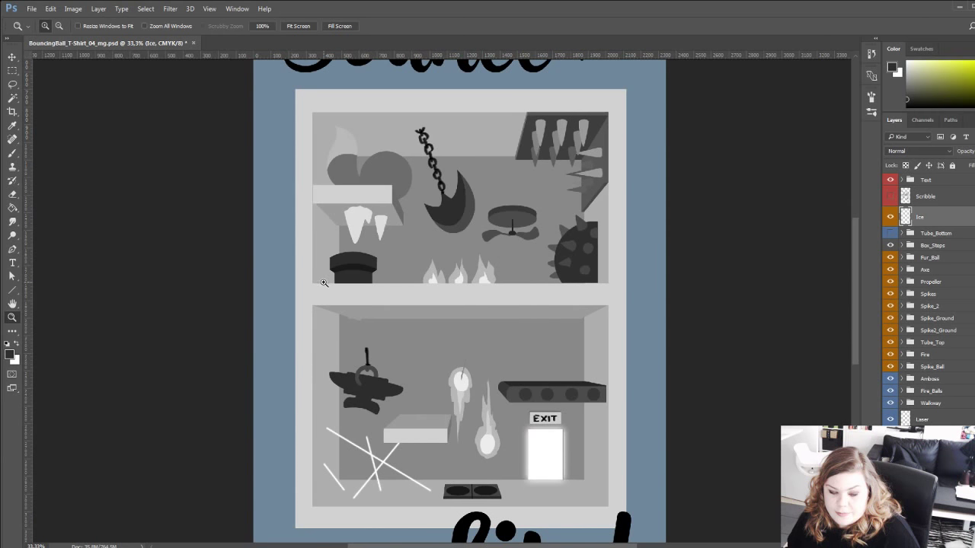
click(891, 233)
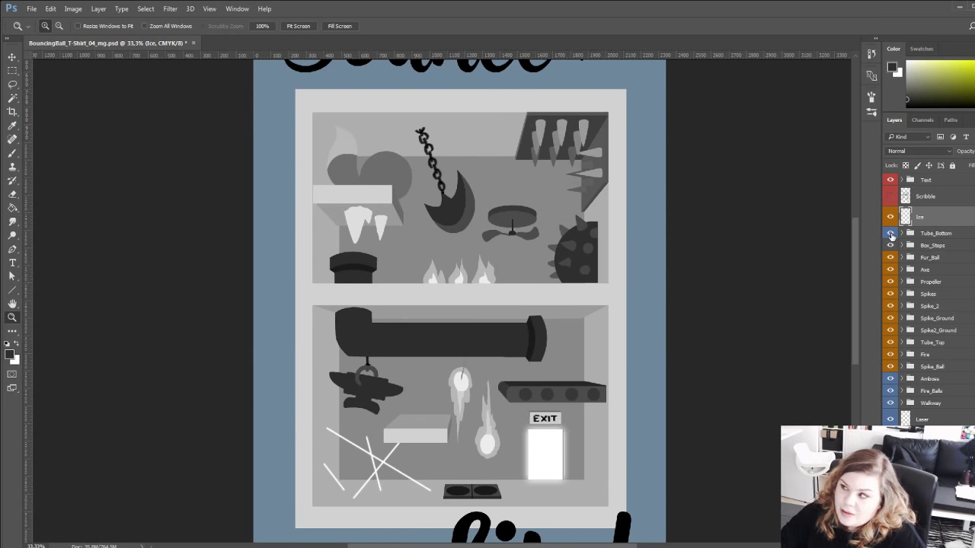
Examine the grey base shapes of the traps in the upper room at 50% zoom.
click(352, 176)
drag(377, 272, 366, 333)
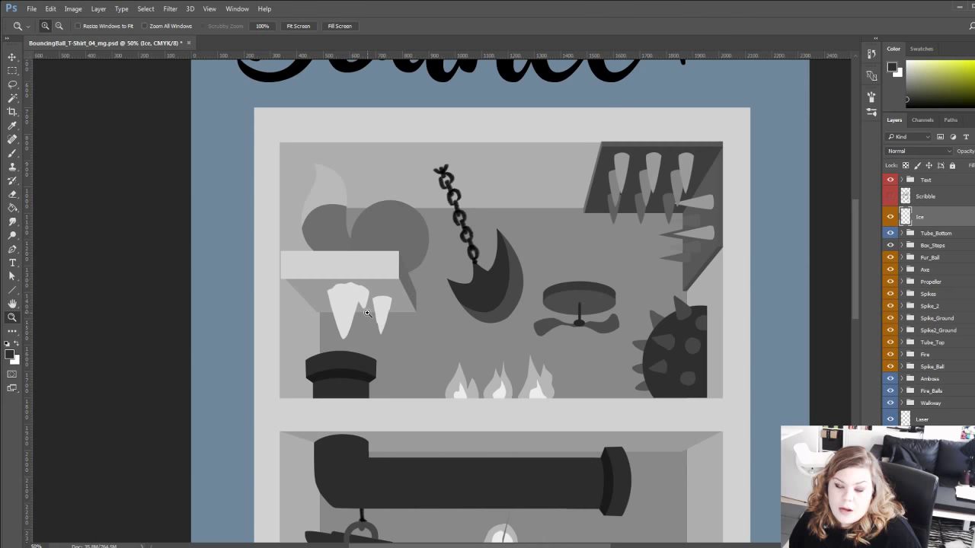
mouse_move(368, 368)
mouse_down()
mouse_move(347, 318)
mouse_move(371, 384)
mouse_up()
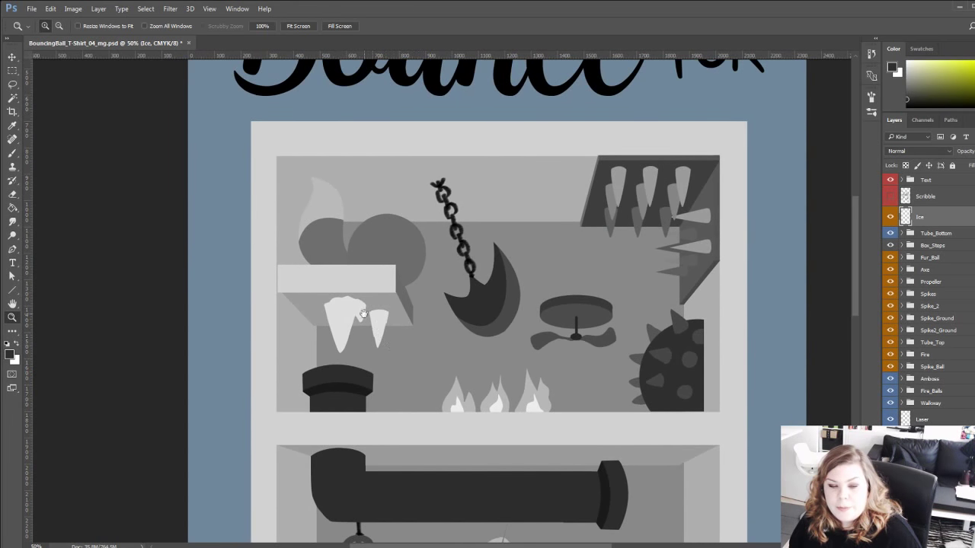
drag(363, 313, 369, 373)
drag(344, 328, 318, 300)
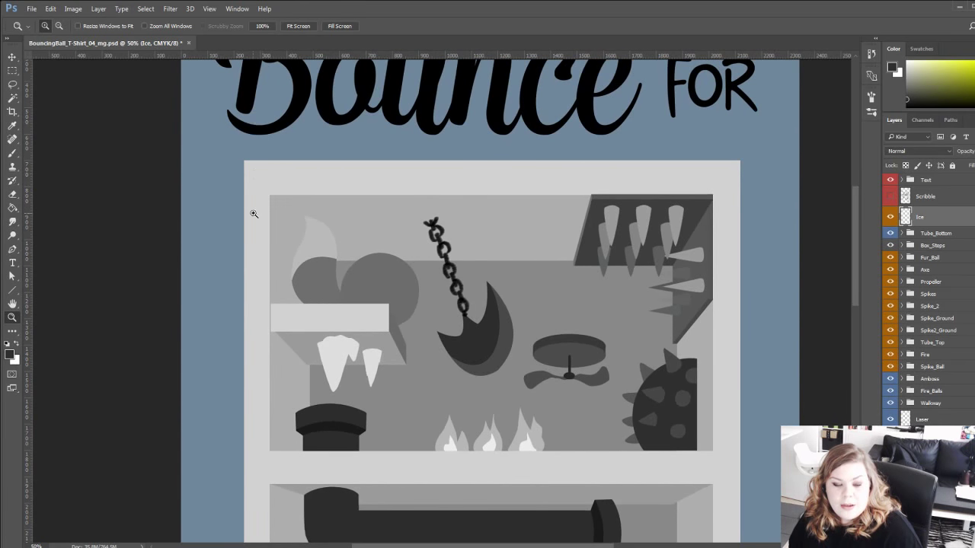
drag(317, 458, 333, 432)
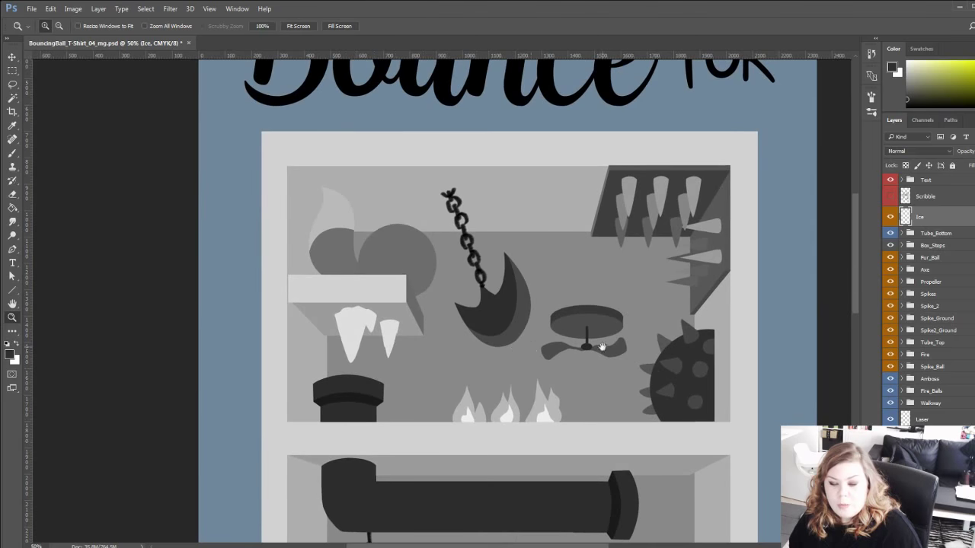
drag(602, 346, 507, 312)
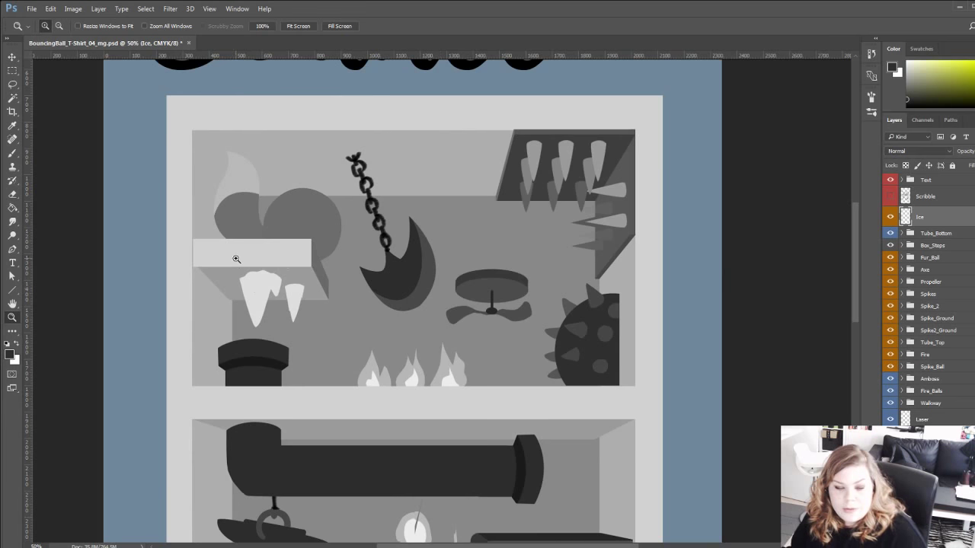
drag(324, 290, 368, 312)
drag(306, 315, 284, 301)
drag(292, 354, 306, 343)
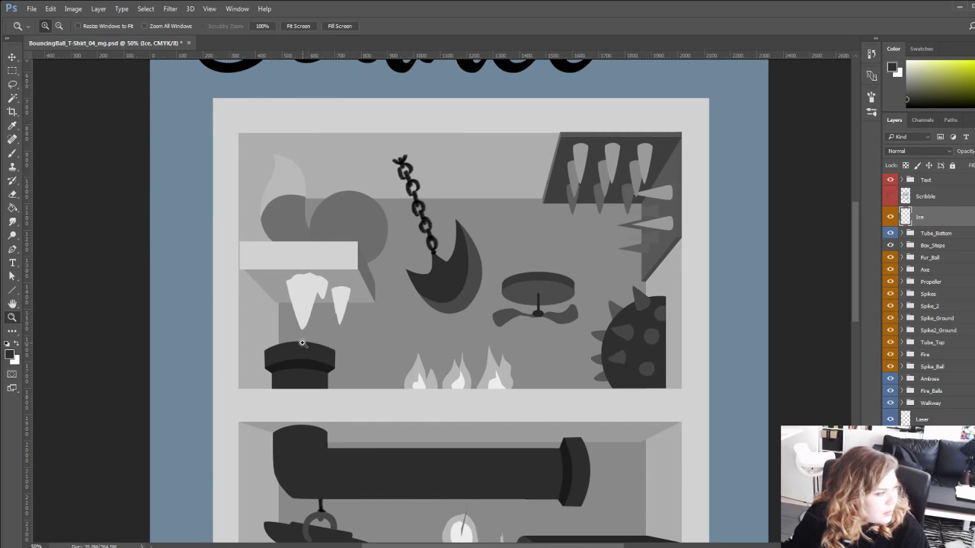
mouse_move(306, 353)
mouse_down()
mouse_move(282, 308)
mouse_move(288, 335)
mouse_move(342, 359)
mouse_move(355, 391)
mouse_up()
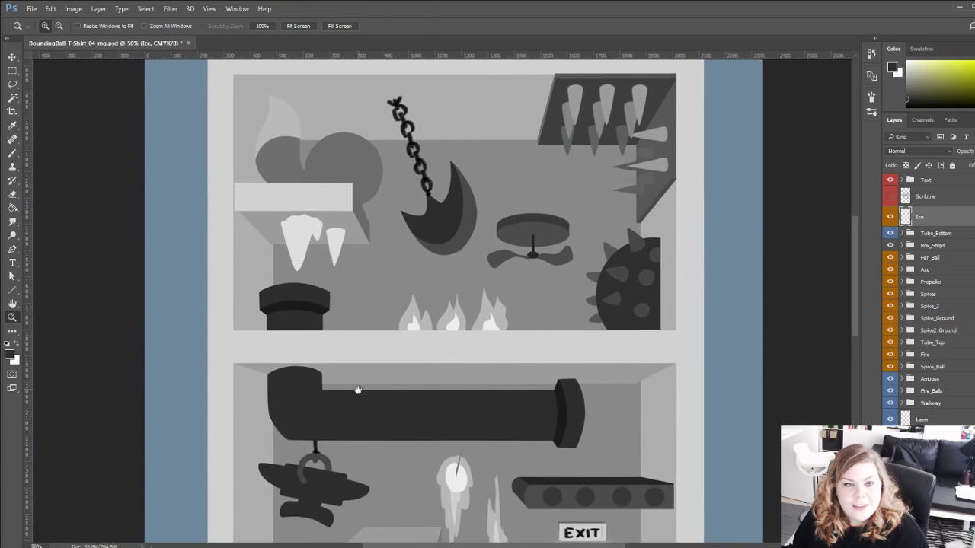
drag(316, 325, 326, 386)
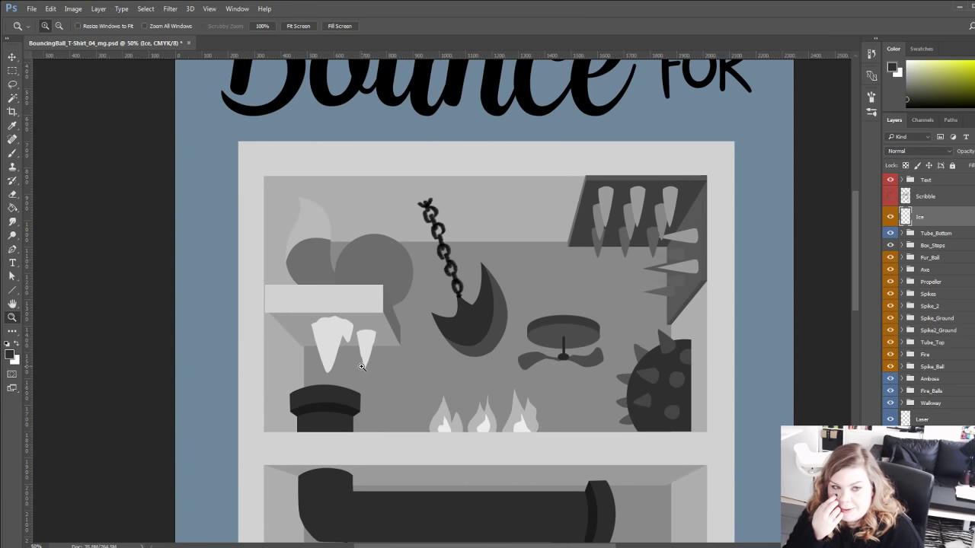
drag(362, 367, 387, 328)
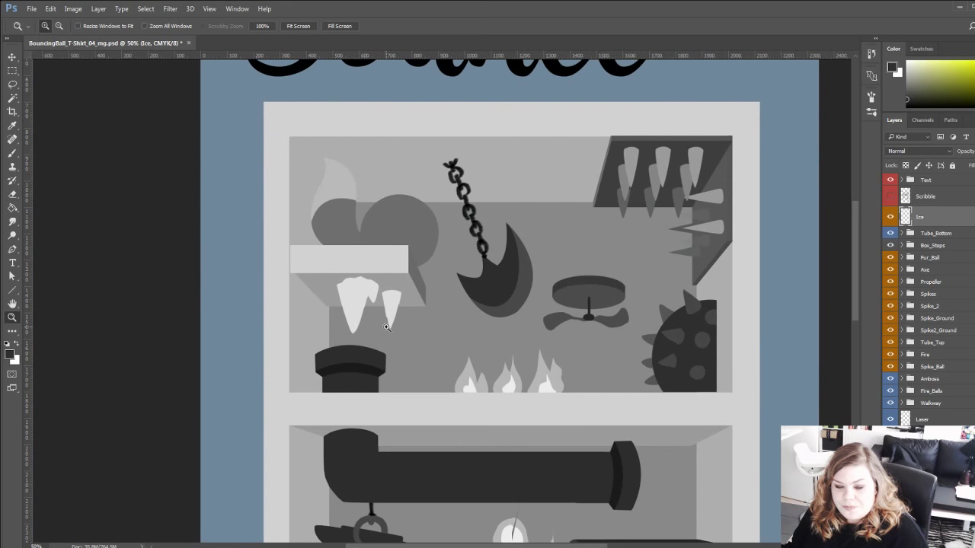
scroll(386, 326, up, 4)
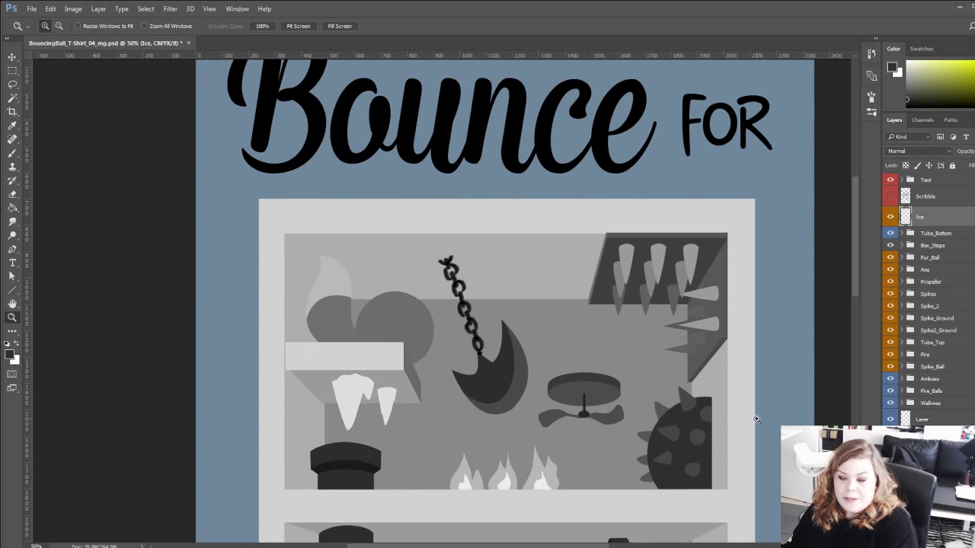
Compare the upper room's shapes with the tube, anvil and fireballs in the lower room at 50% zoom.
drag(445, 387, 426, 216)
drag(346, 454, 331, 327)
scroll(331, 327, up, 2)
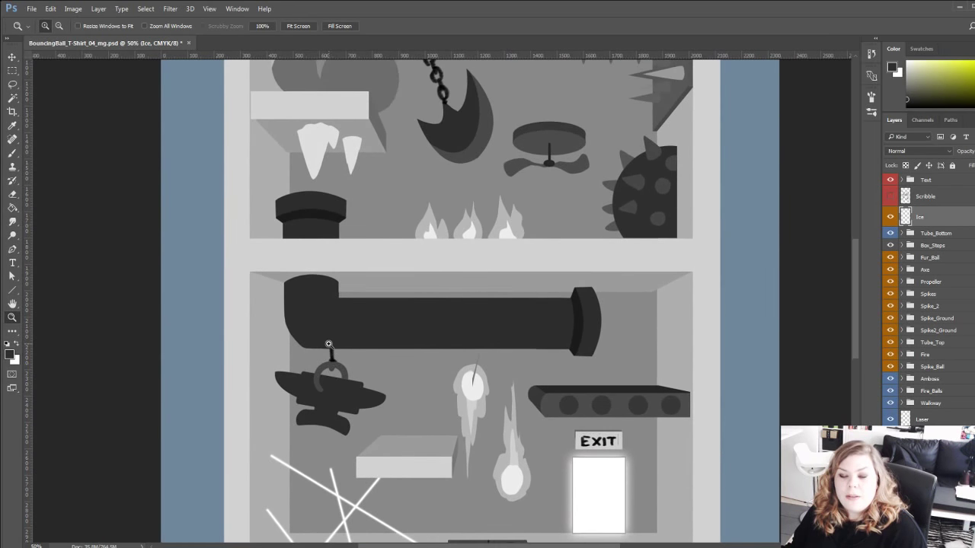
scroll(305, 358, up, 5)
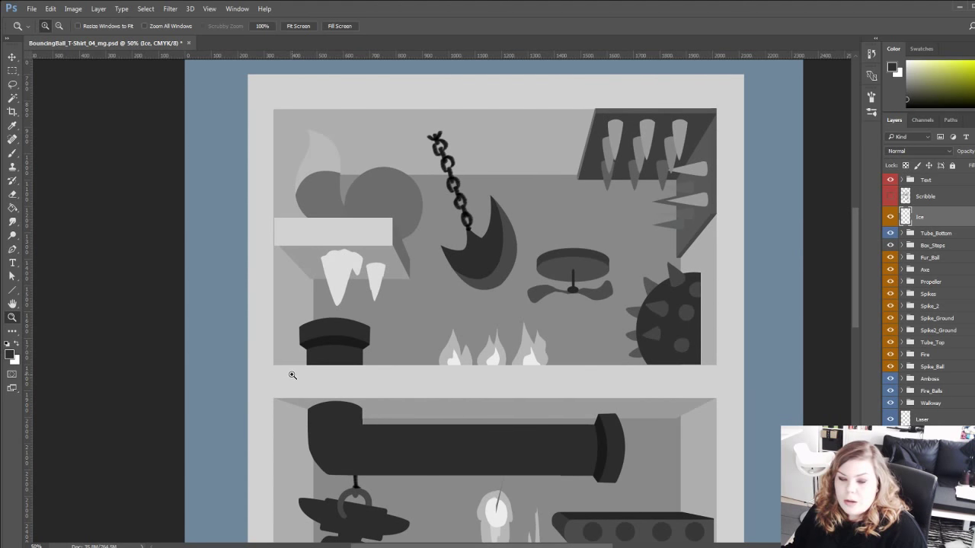
scroll(291, 365, up, 2)
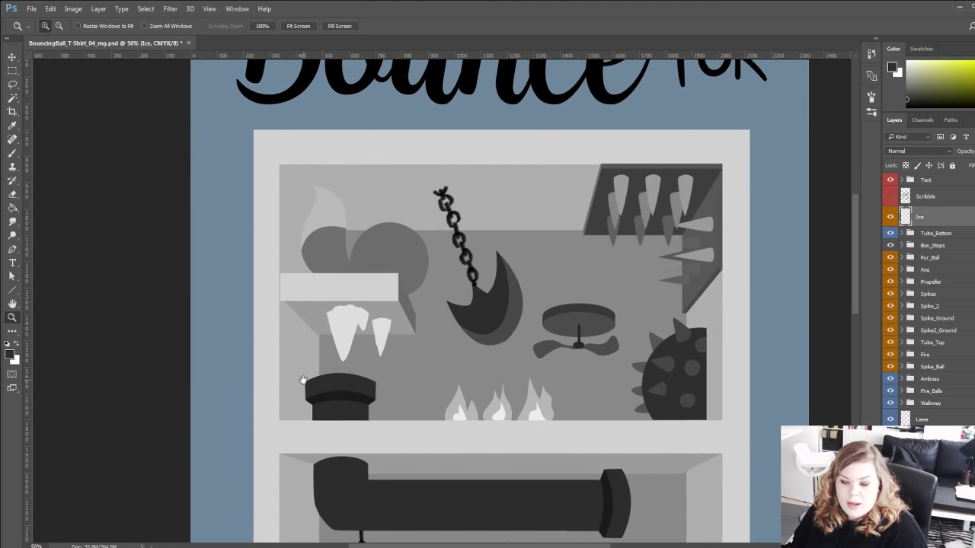
drag(303, 380, 305, 401)
scroll(305, 402, down, 10)
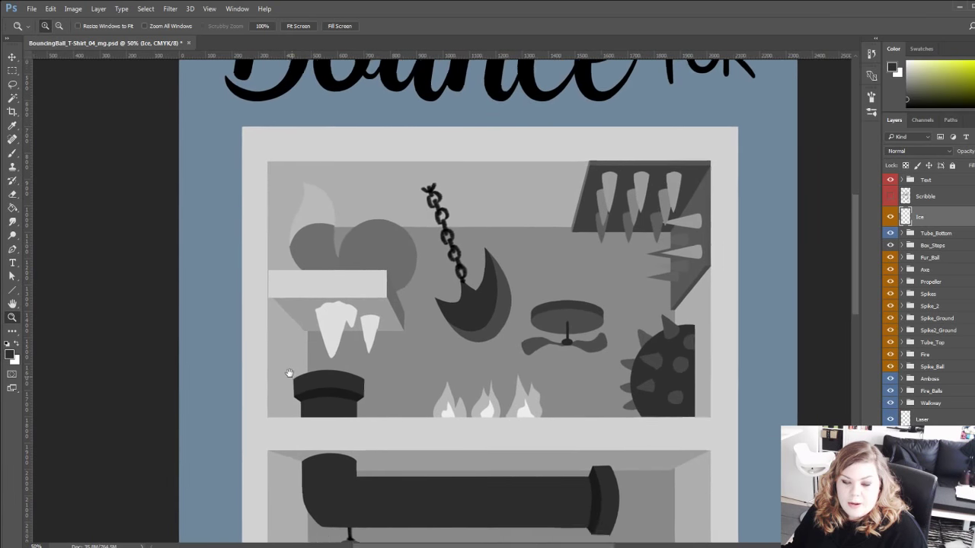
scroll(299, 302, up, 10)
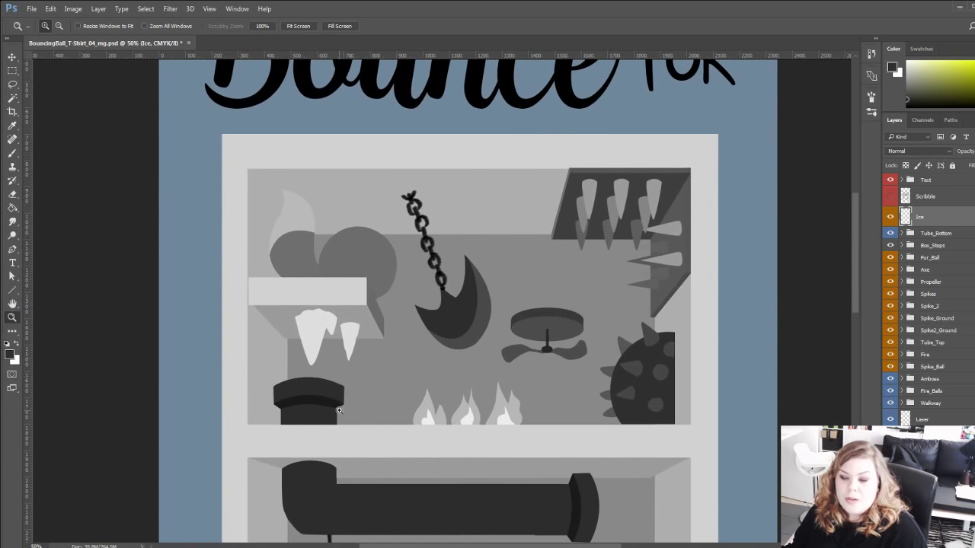
drag(351, 383, 331, 405)
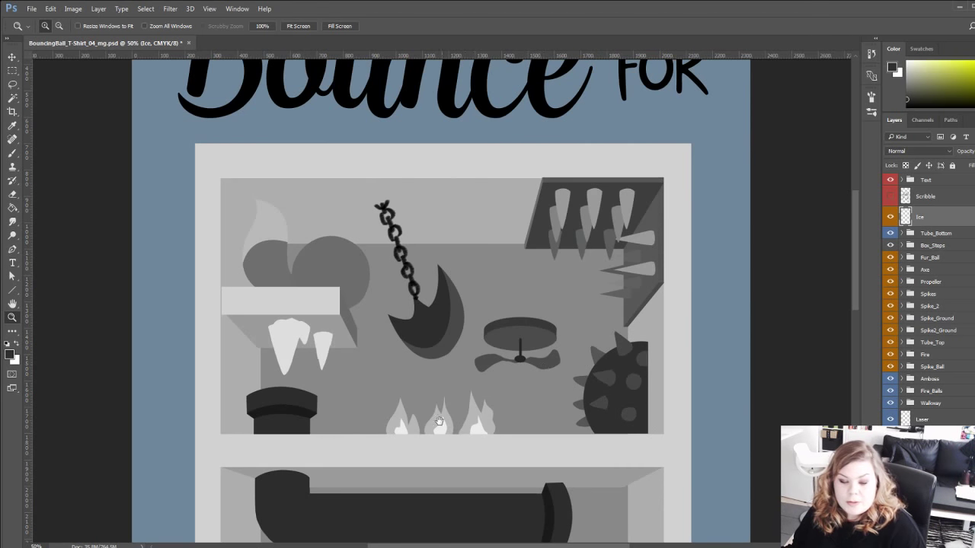
drag(440, 420, 483, 287)
drag(383, 425, 404, 418)
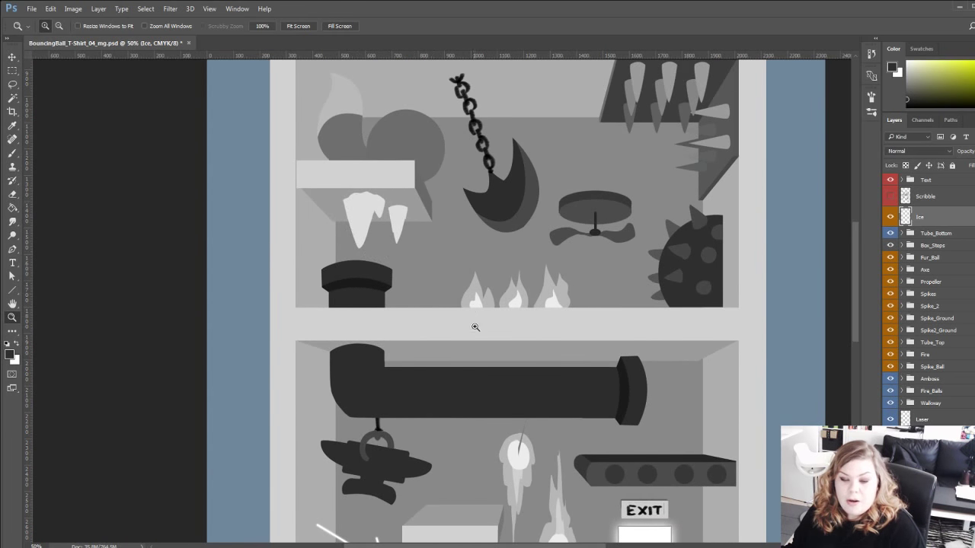
scroll(474, 323, down, 3)
scroll(377, 297, up, 4)
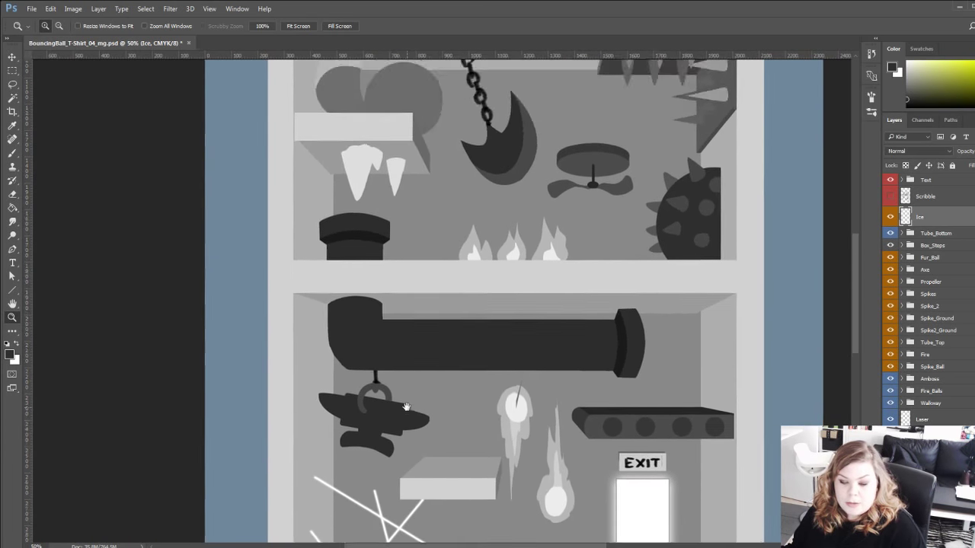
drag(364, 272, 362, 399)
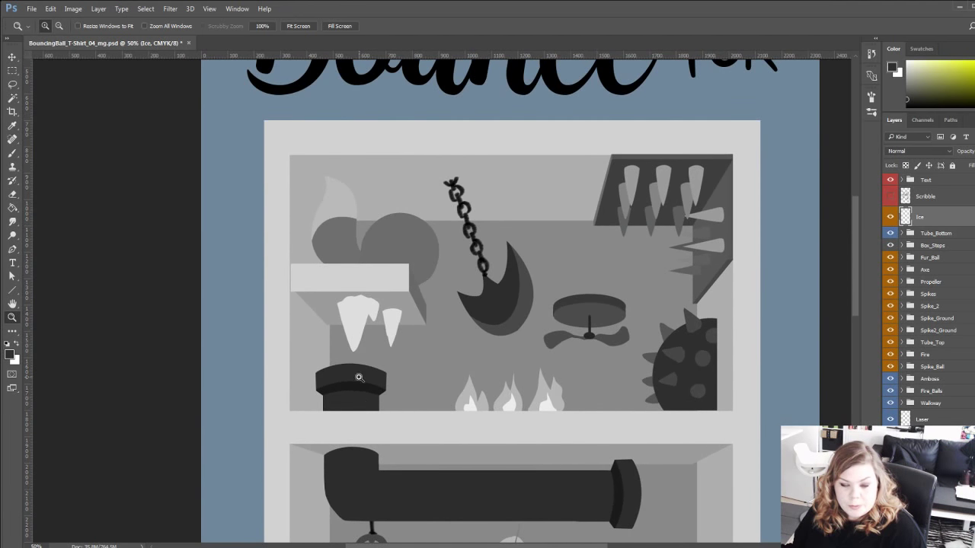
Lighten the tail's tone to a light grey on the Fur_Tone layer inside the Fur_Ball group.
scroll(349, 258, up, 1)
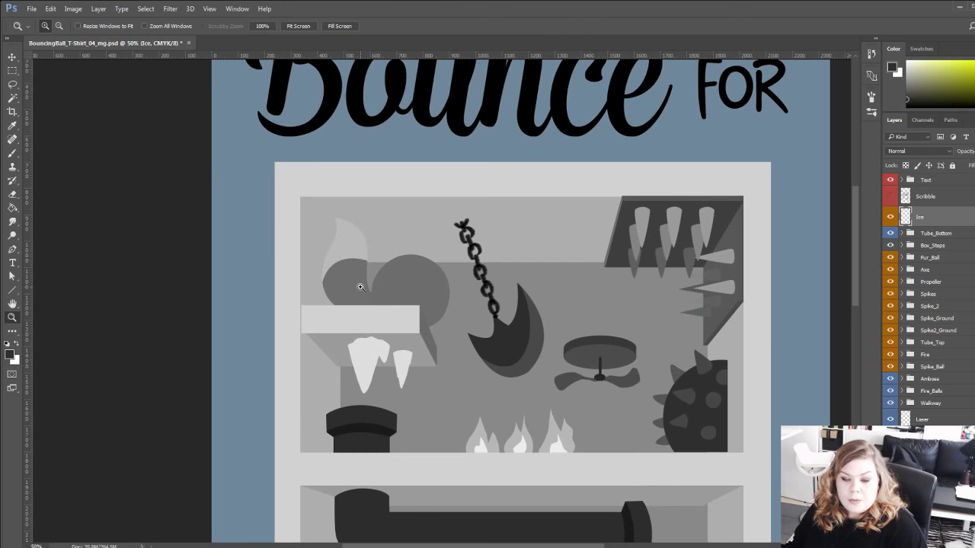
scroll(339, 263, up, 1)
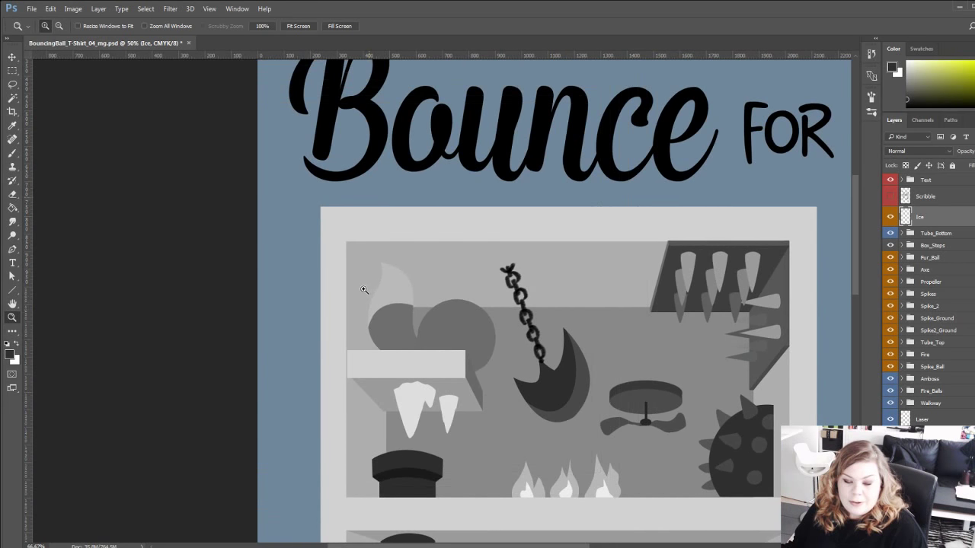
click(371, 289)
scroll(372, 320, up, 1)
click(379, 312)
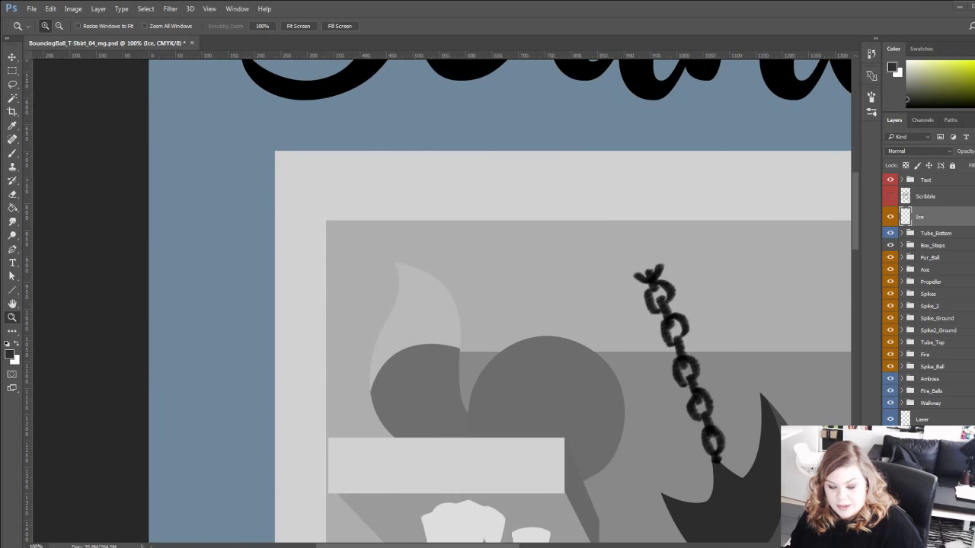
drag(383, 401, 362, 376)
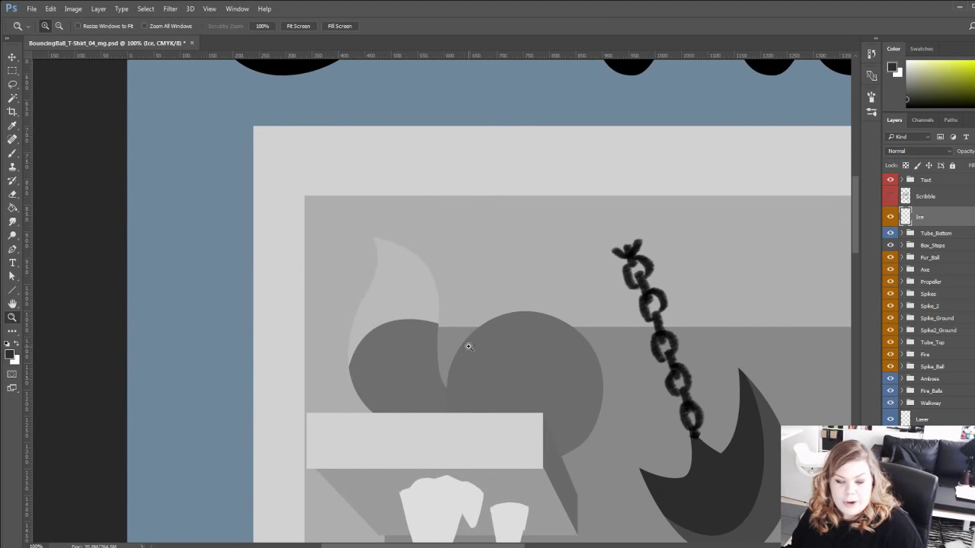
scroll(307, 325, up, 1)
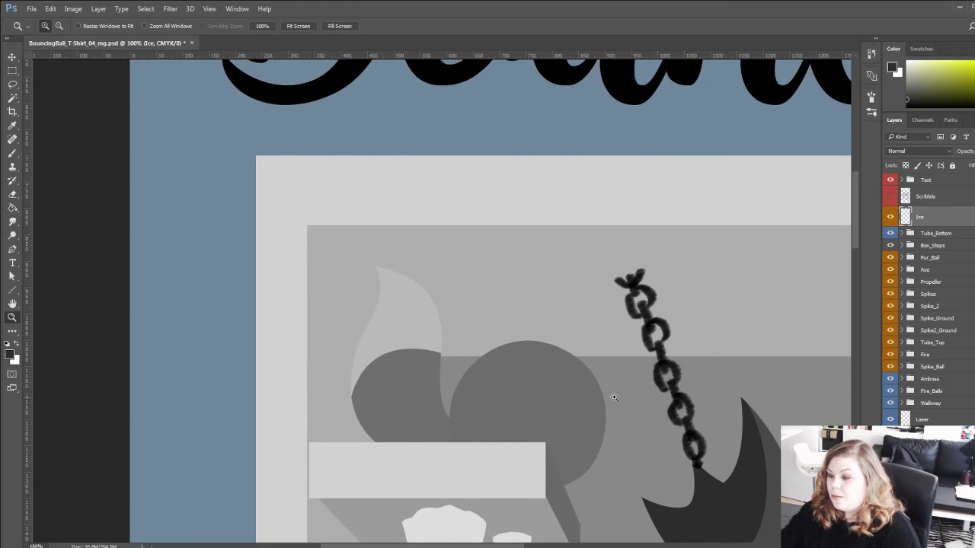
click(902, 258)
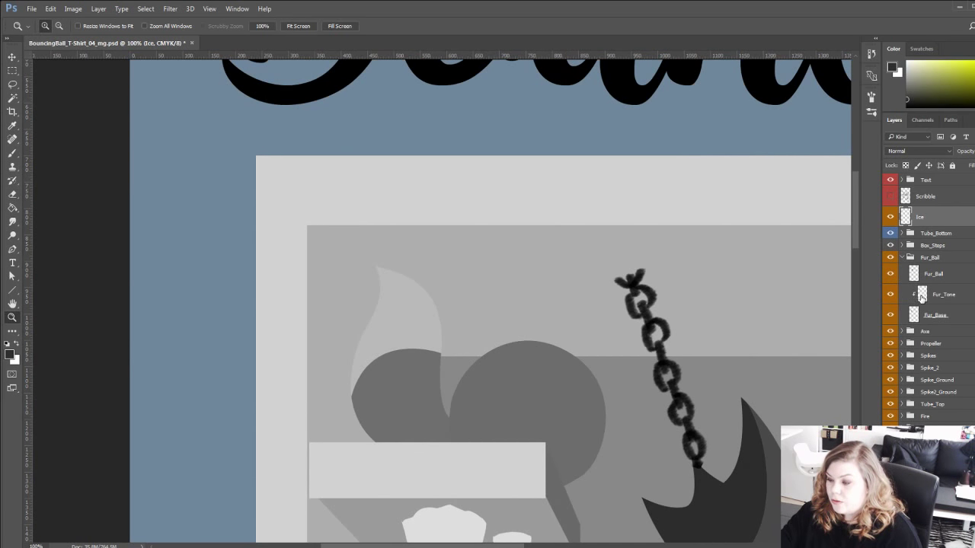
click(921, 299)
key(i)
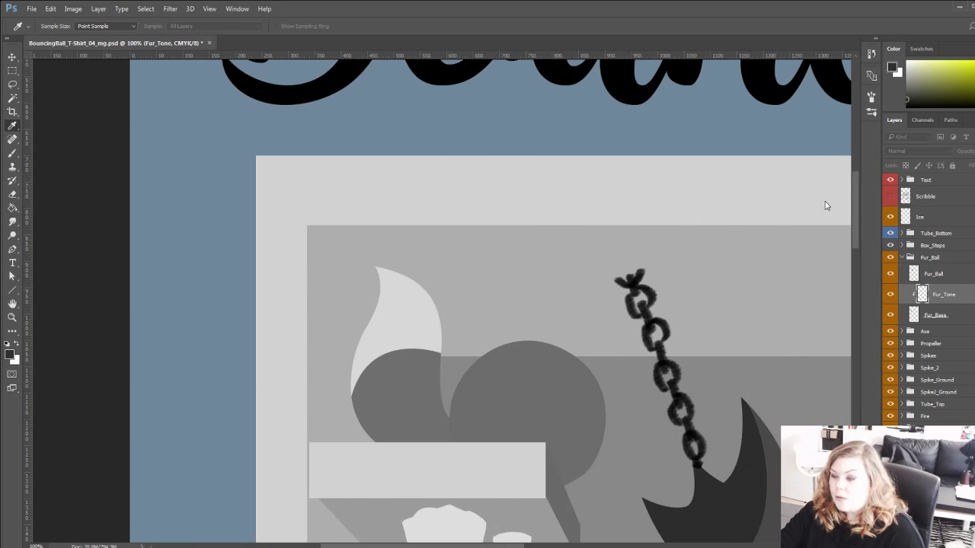
Check the recoloured tail against the whole fitted artwork, and inspect the upper room at 50% zoom.
key(z)
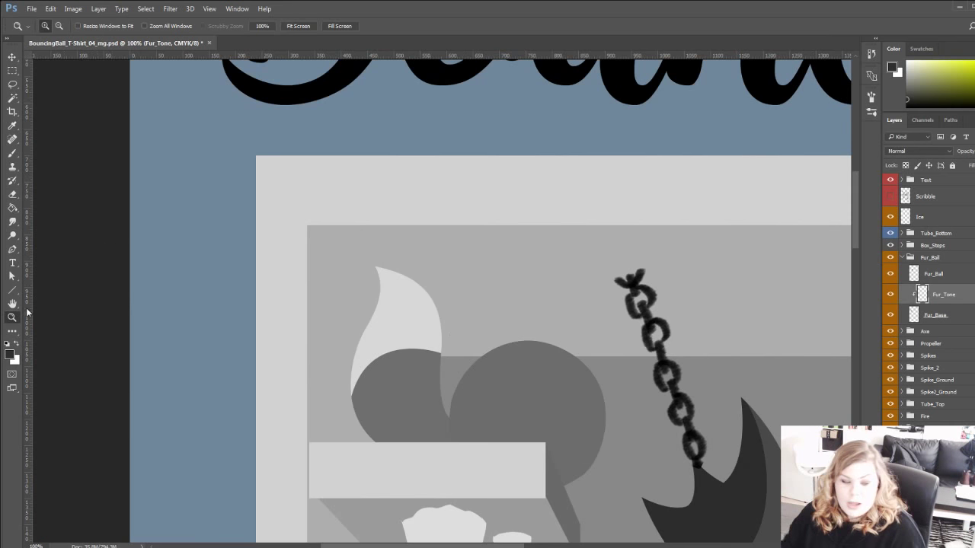
click(297, 27)
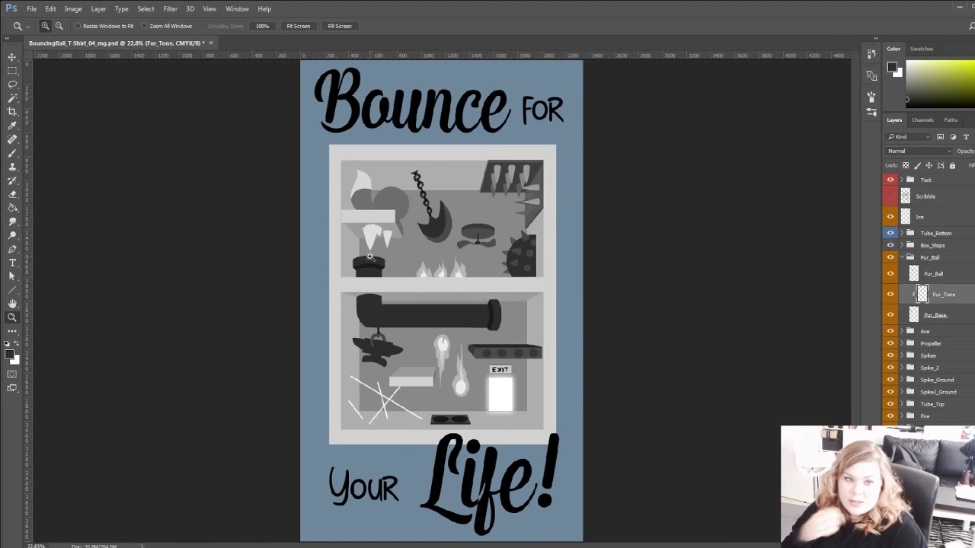
click(359, 249)
click(357, 248)
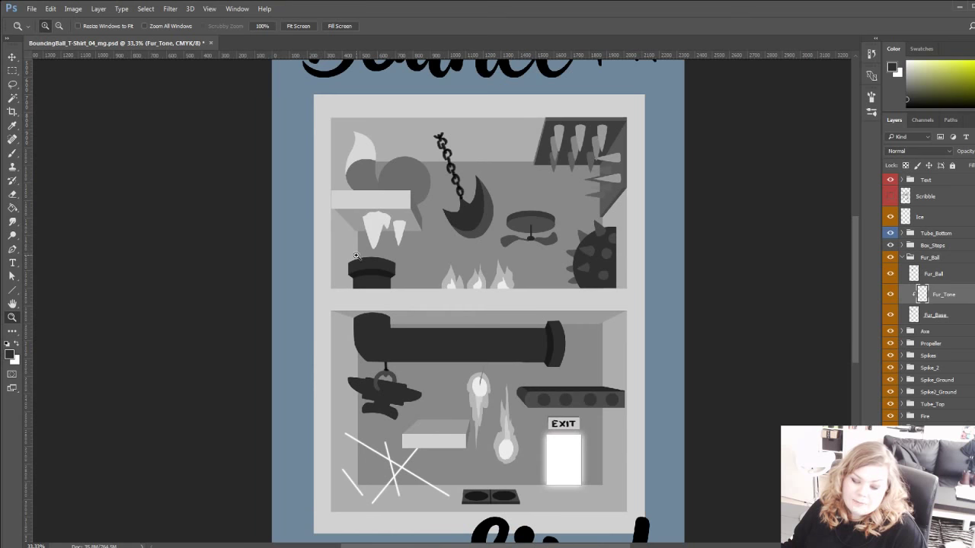
click(358, 261)
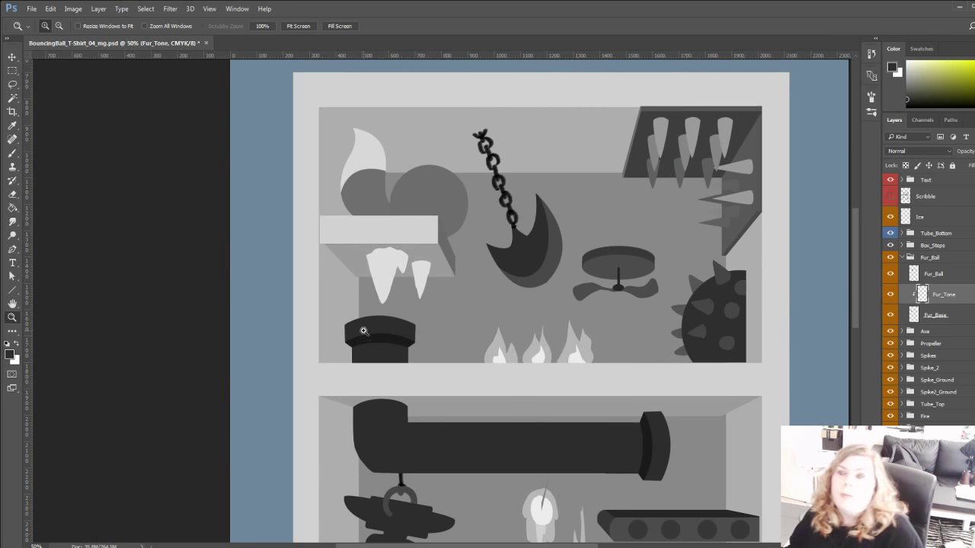
Compare the grey values of the upper and lower rooms at close zoom with those of the whole fitted artwork.
drag(362, 347, 343, 272)
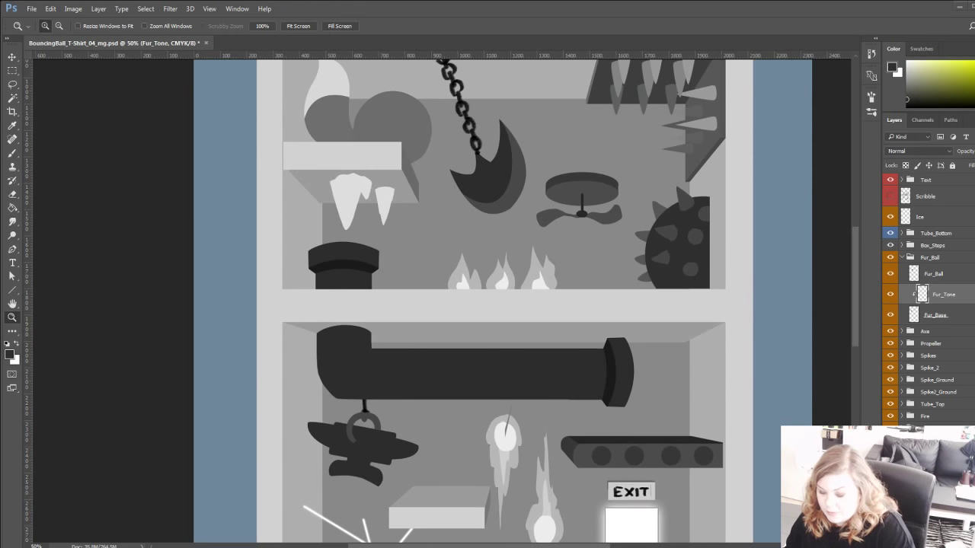
click(713, 483)
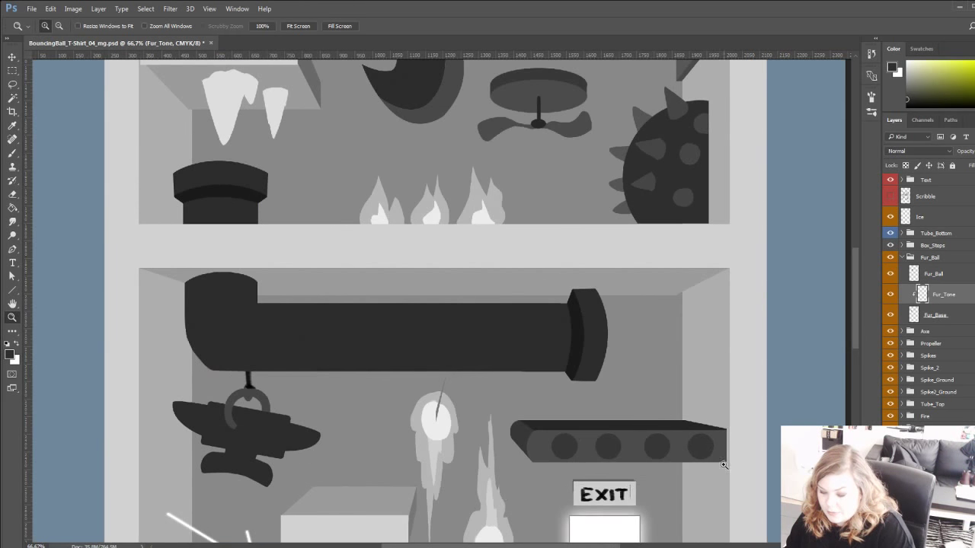
click(299, 26)
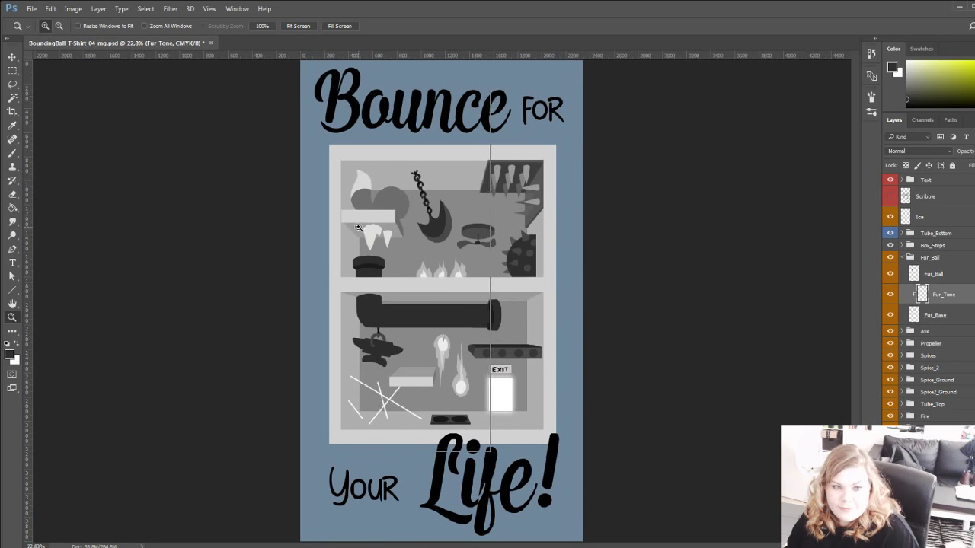
click(358, 230)
click(358, 231)
drag(365, 257, 365, 318)
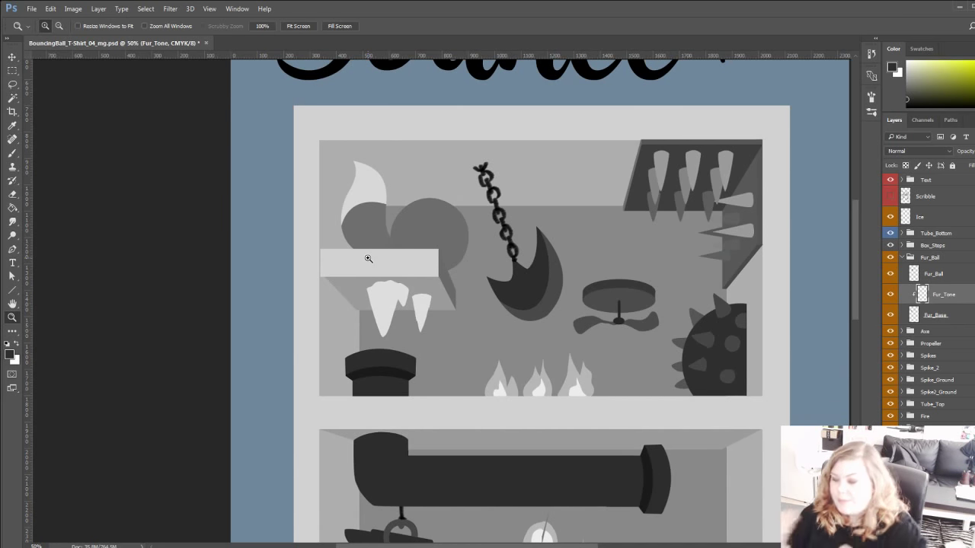
scroll(547, 221, down, 3)
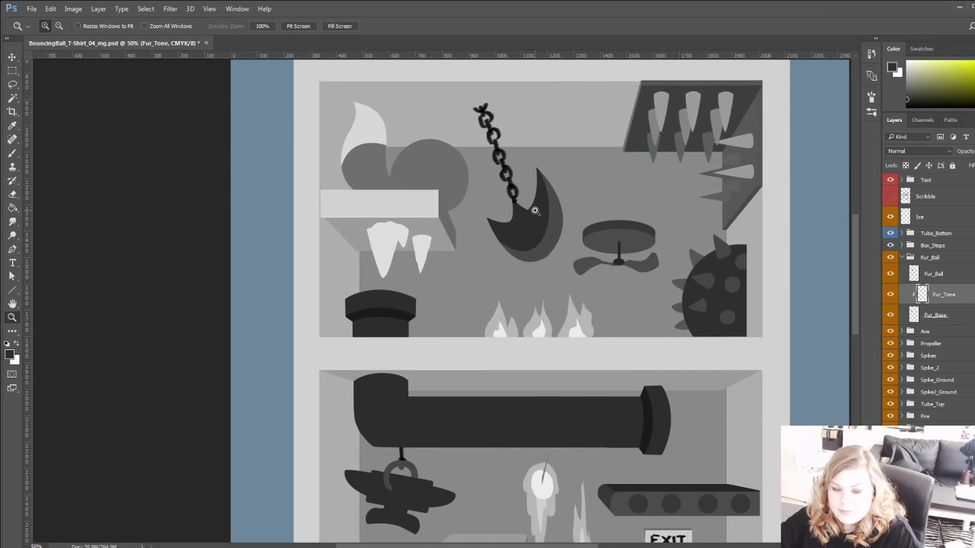
scroll(535, 213, up, 1)
scroll(626, 254, down, 3)
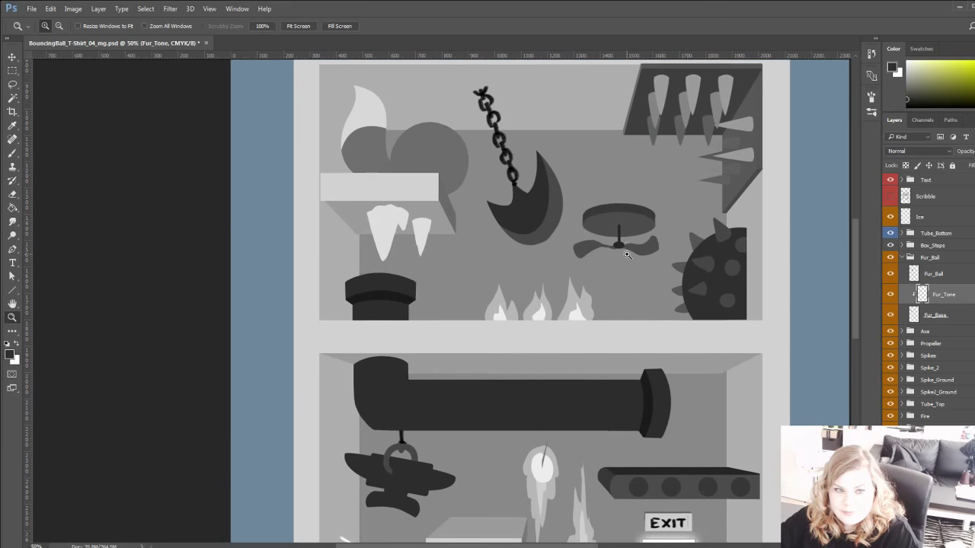
scroll(626, 255, up, 2)
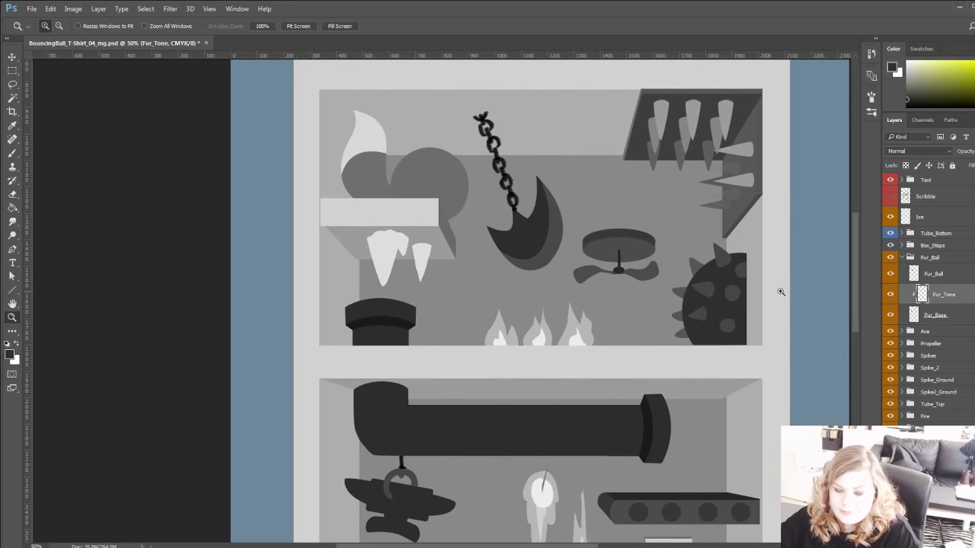
Collapse the Fur_Ball group and review the grey trap shapes across both rooms at 50% zoom.
click(902, 258)
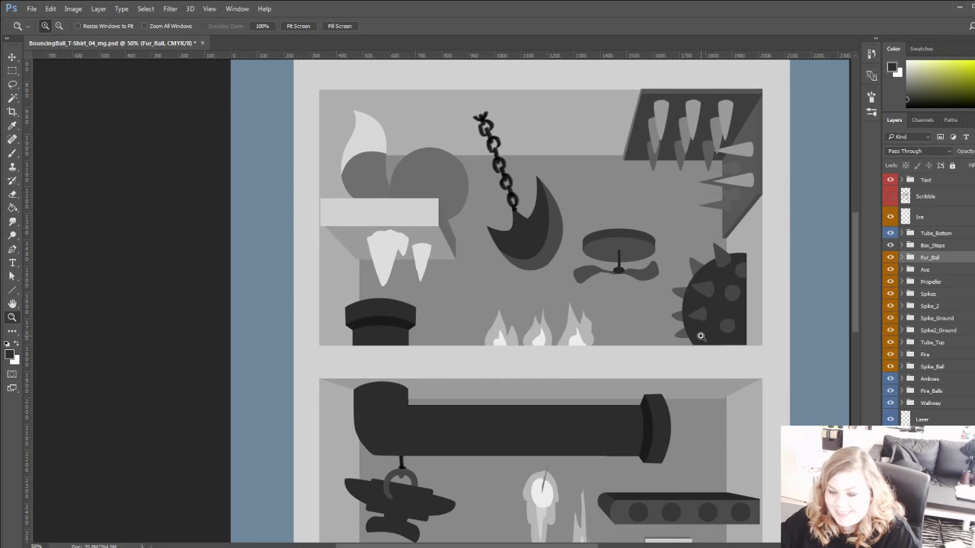
scroll(696, 339, down, 5)
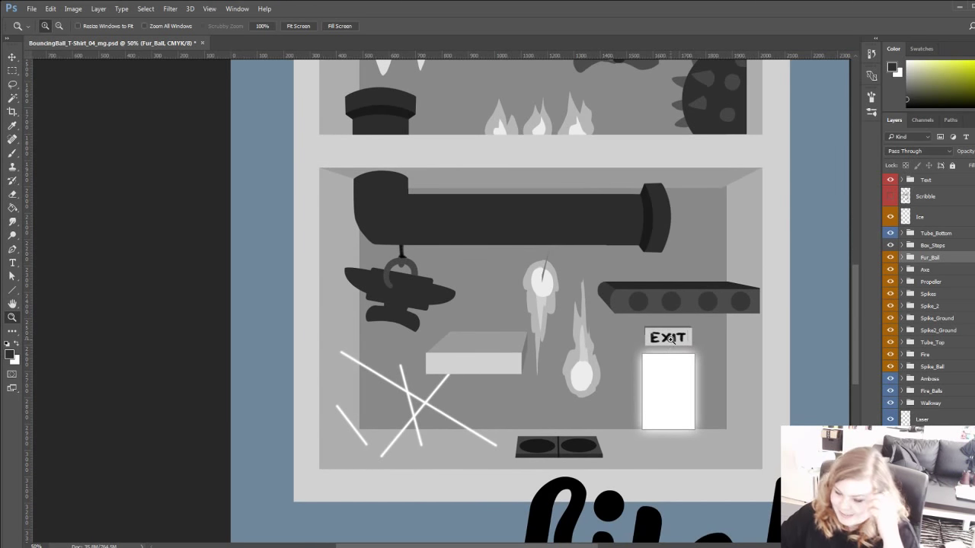
scroll(667, 335, up, 3)
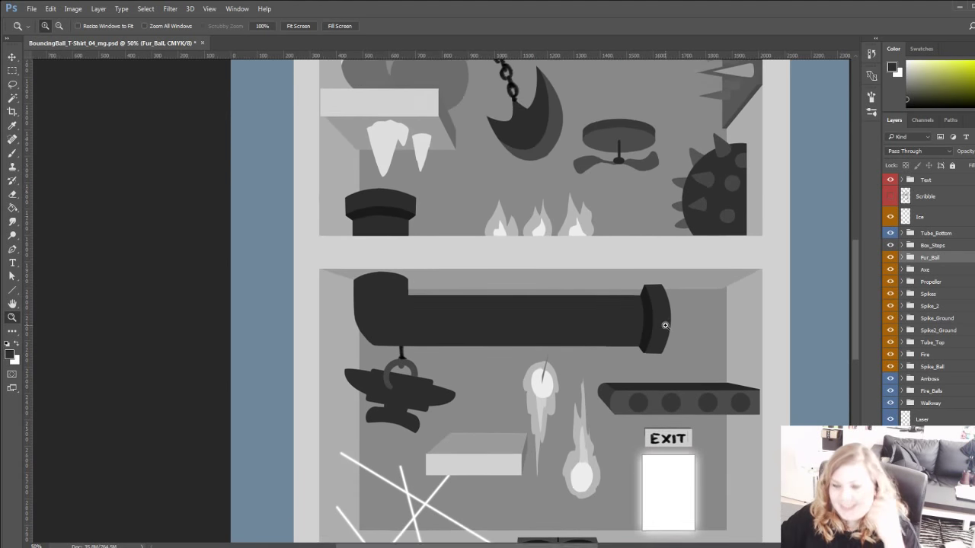
scroll(665, 326, up, 1)
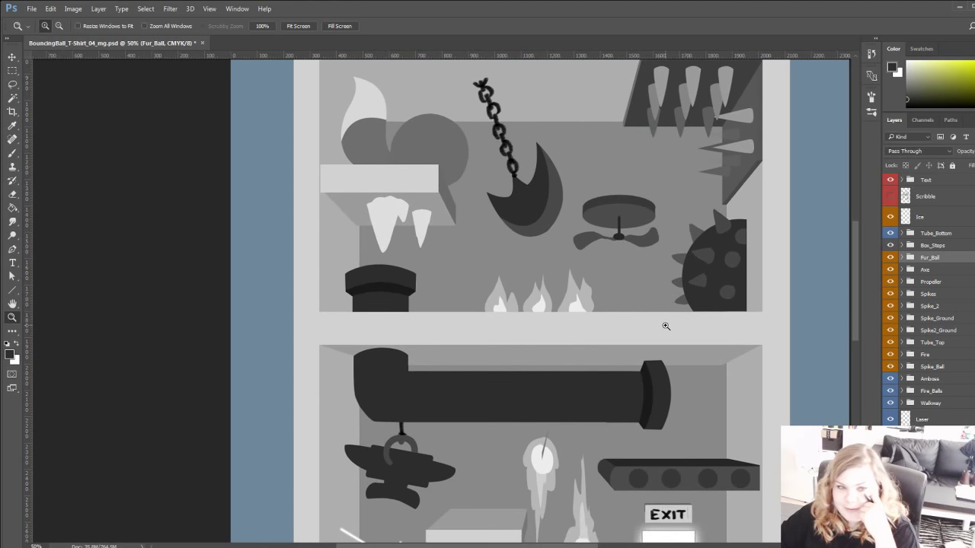
scroll(665, 326, down, 3)
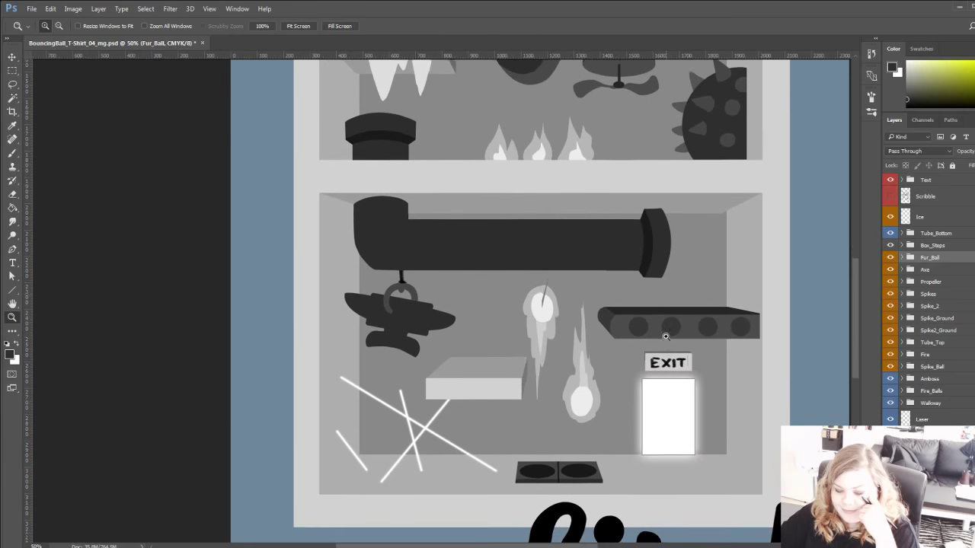
scroll(665, 336, up, 4)
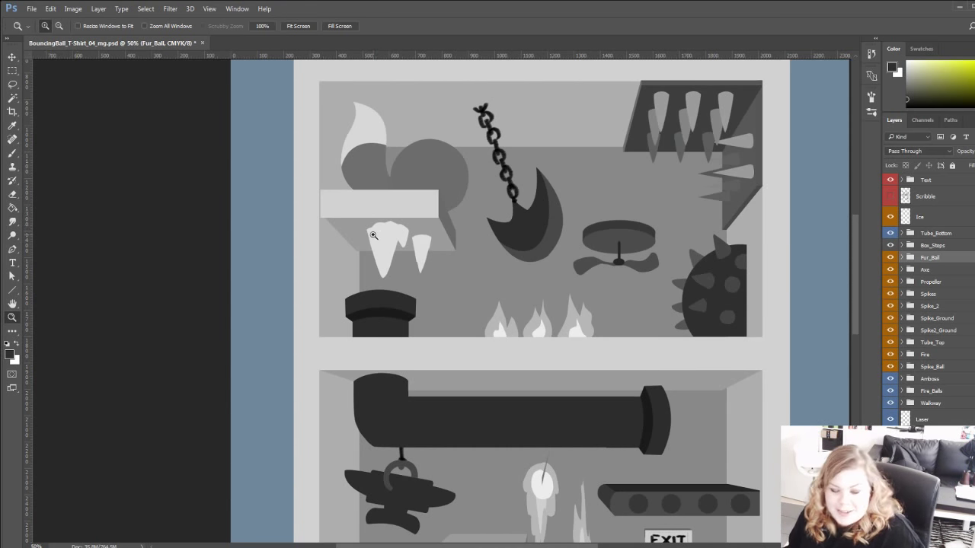
drag(330, 213, 308, 304)
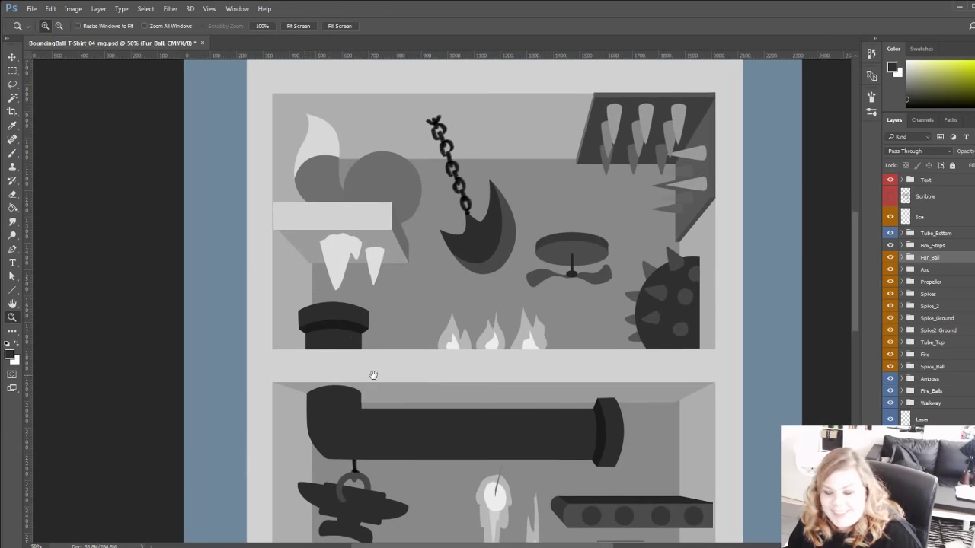
drag(373, 374, 421, 372)
drag(385, 292, 379, 335)
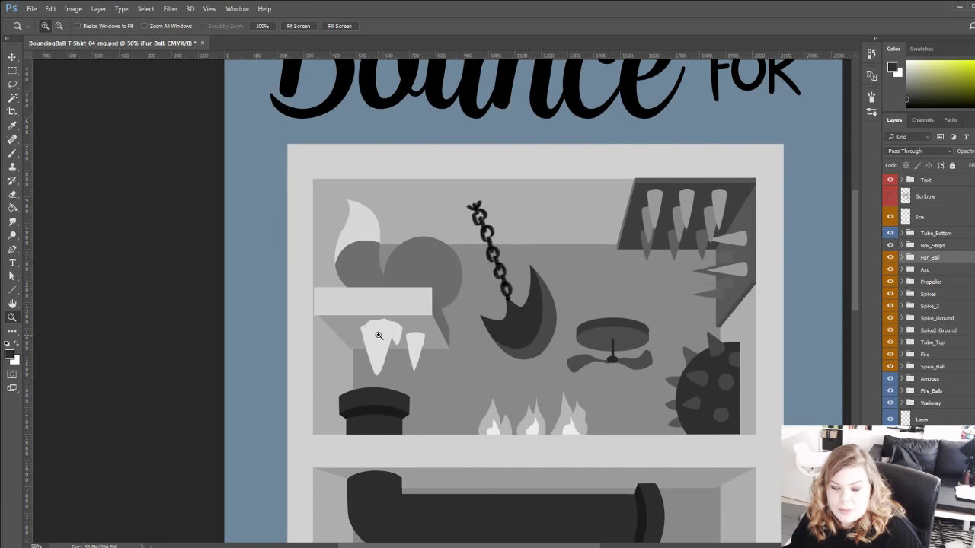
Expand the Fur_Ball group and toggle the visibility of Fur_Base and Fur_Ball to identify the tail and ball shapes.
click(901, 258)
click(891, 317)
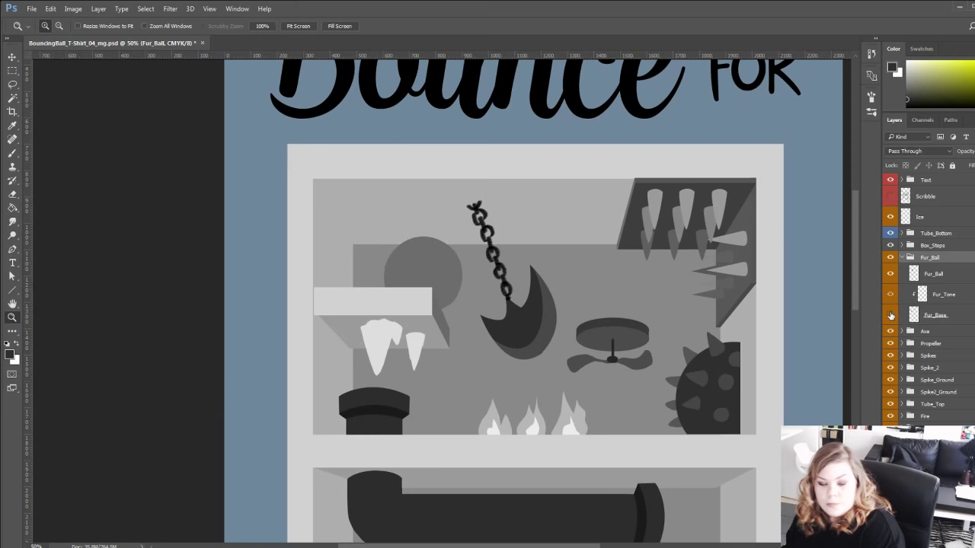
click(891, 316)
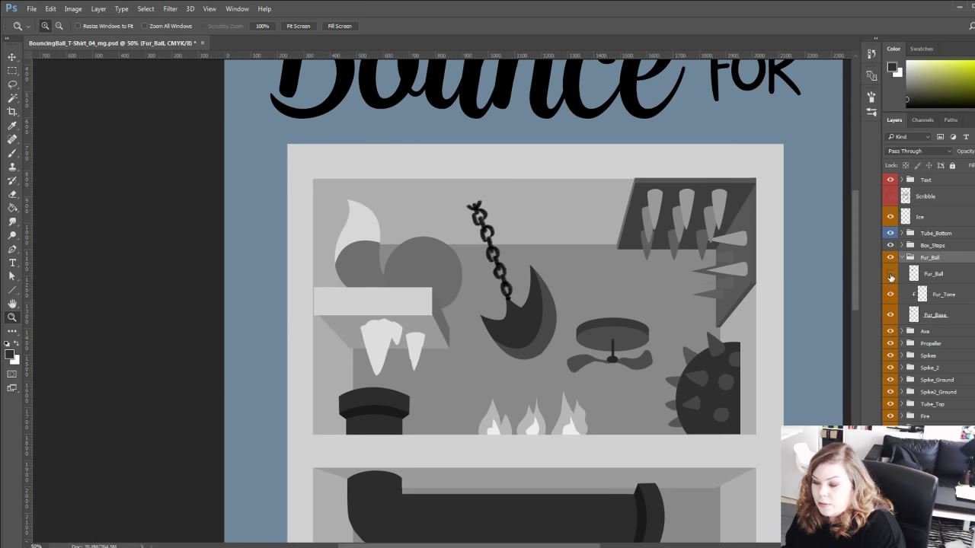
click(890, 275)
click(890, 276)
click(934, 274)
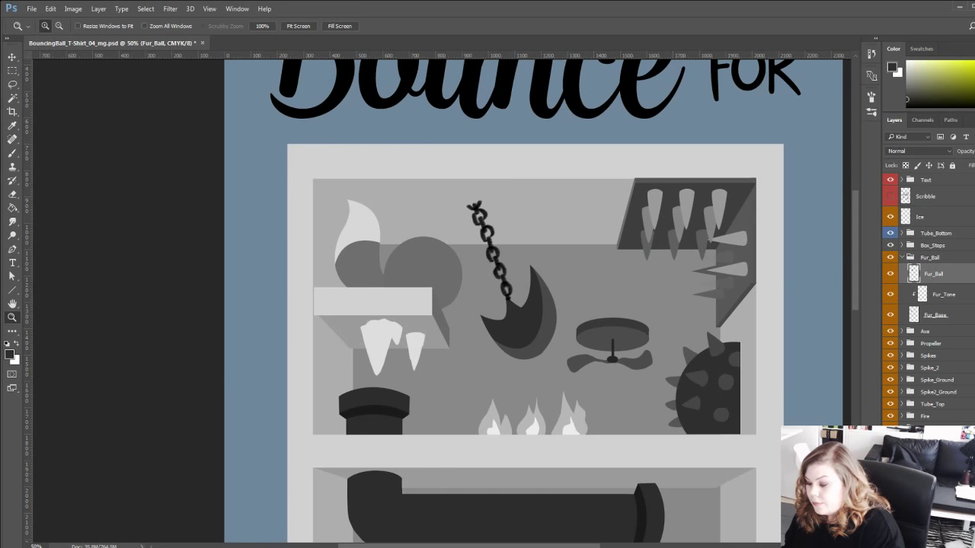
click(891, 273)
click(891, 273)
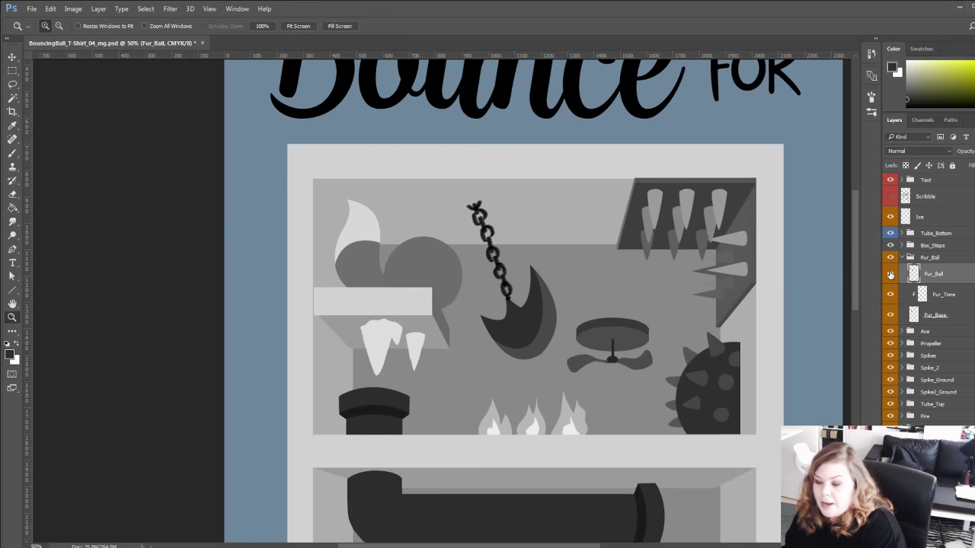
click(891, 275)
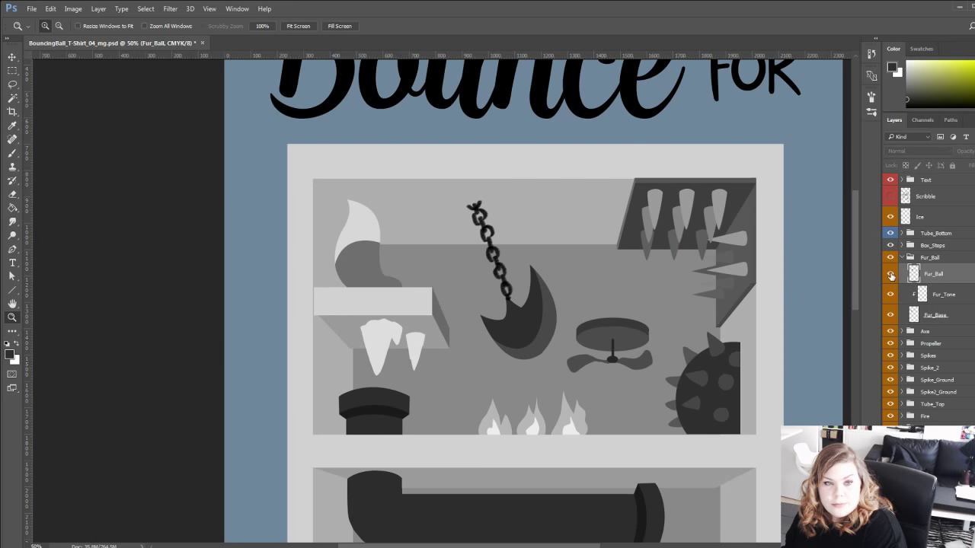
click(891, 276)
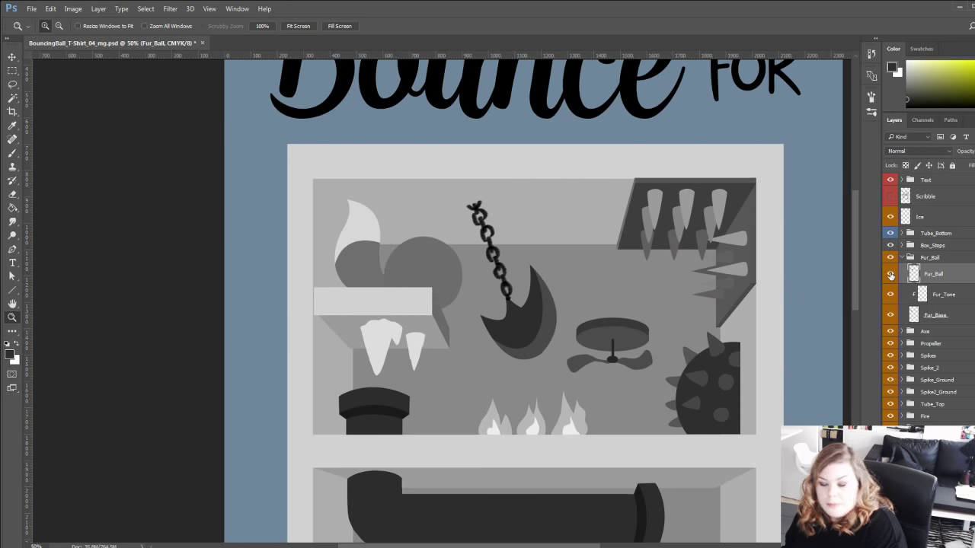
click(891, 275)
click(891, 276)
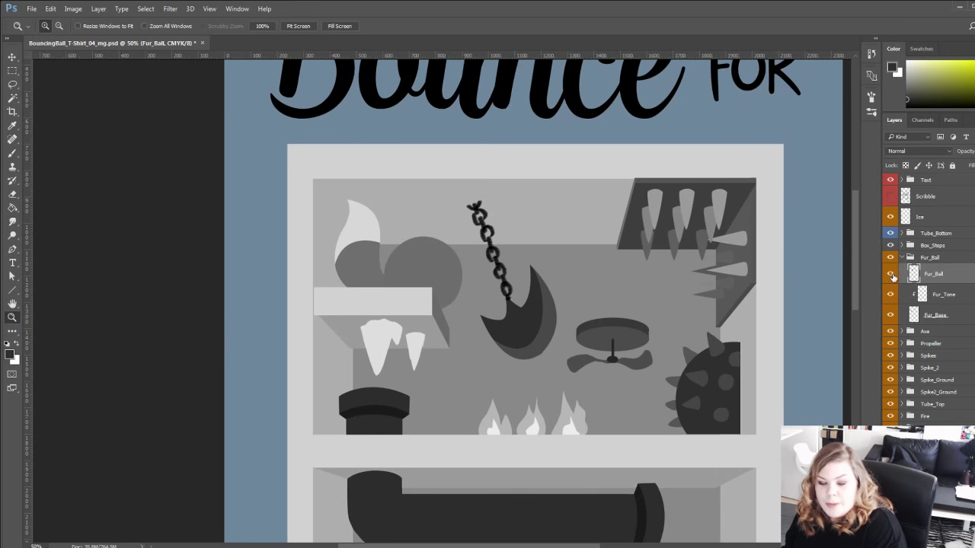
Paint the ball reddish brown with a size 146 brush on a new layer clipped to the Fur_Ball layer.
key(ctrl+shift+alt+n)
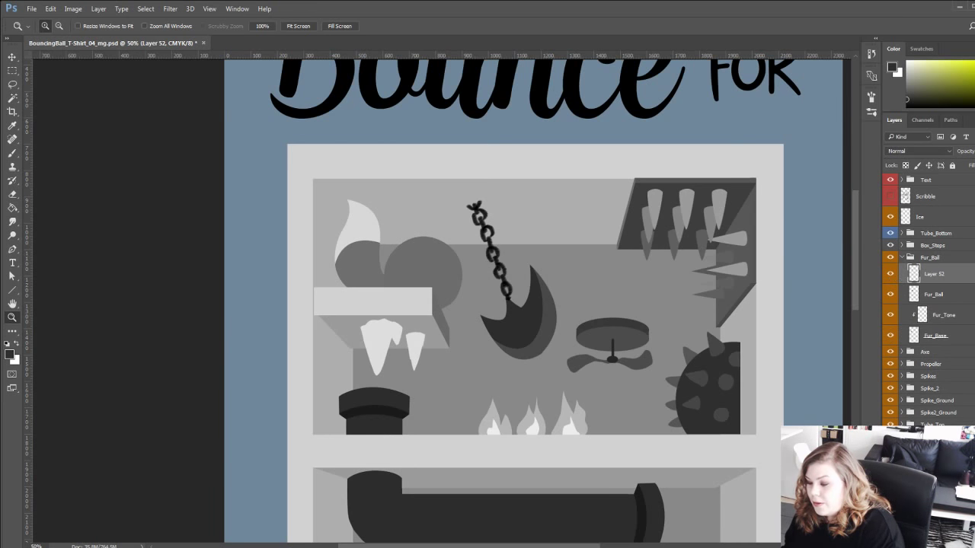
alt+click(906, 289)
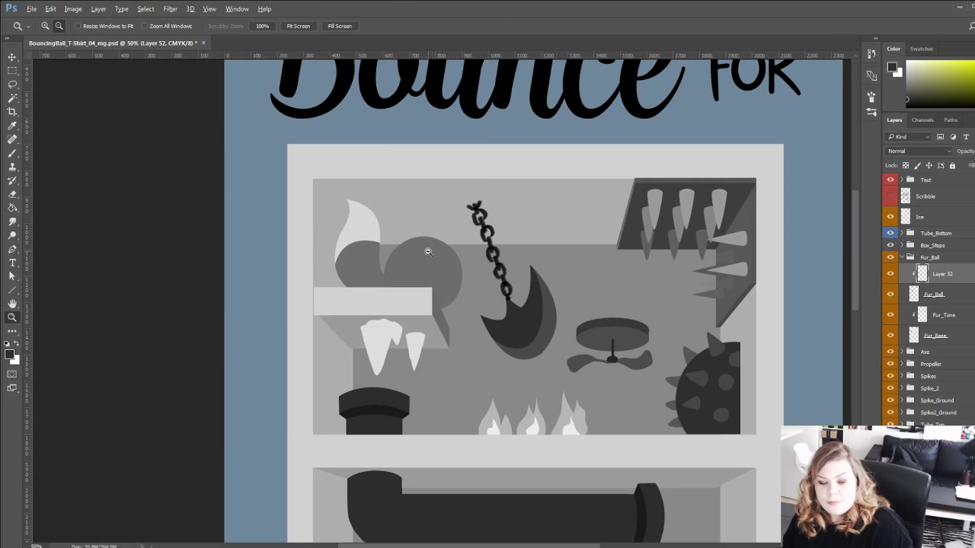
key(b)
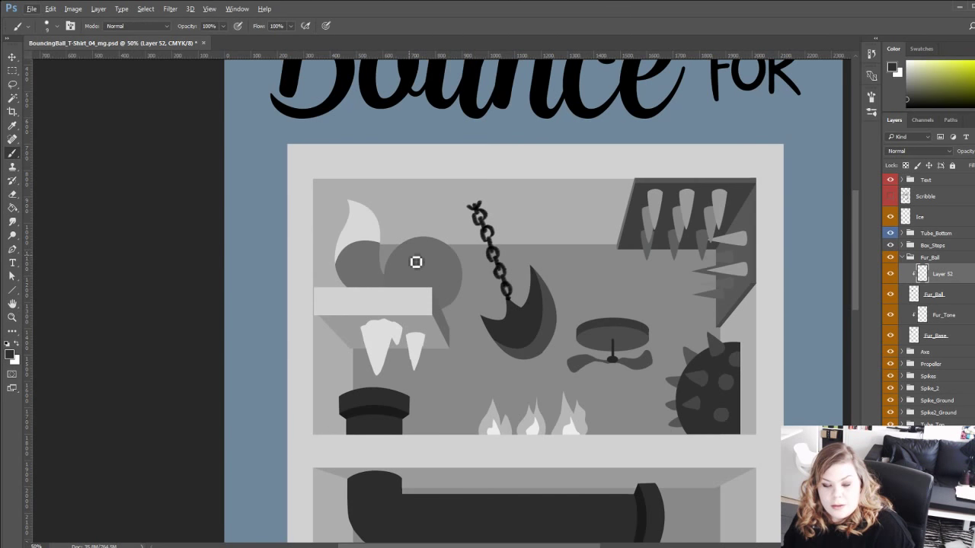
alt+click(424, 259)
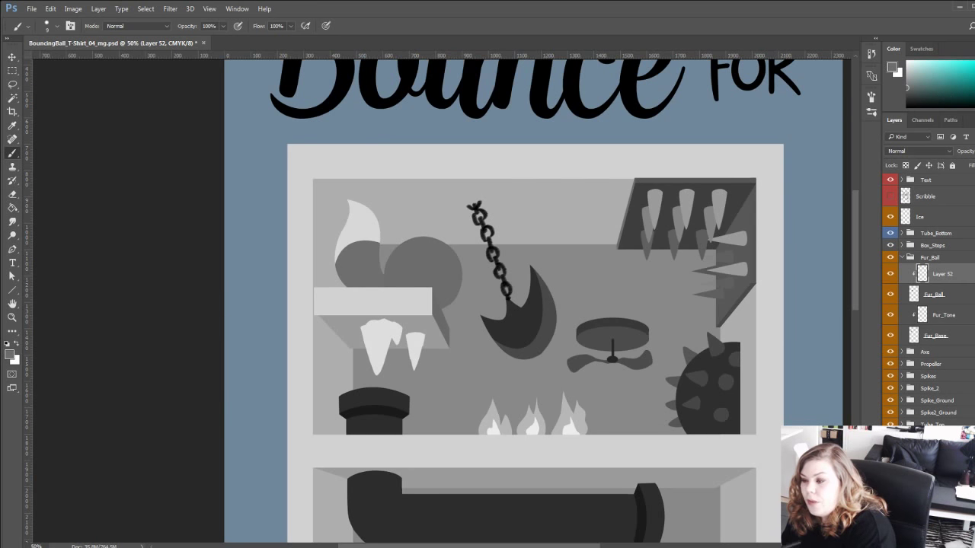
drag(974, 101, 974, 85)
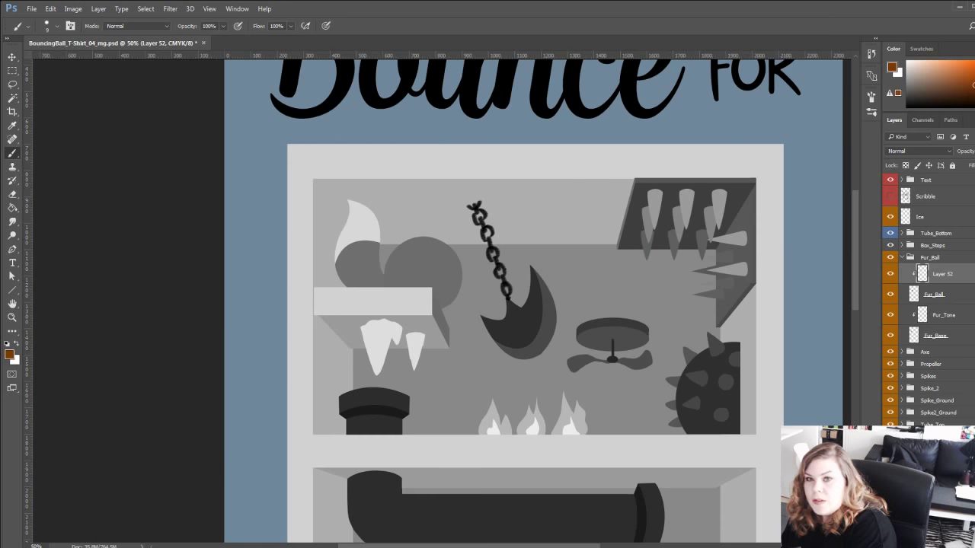
click(974, 106)
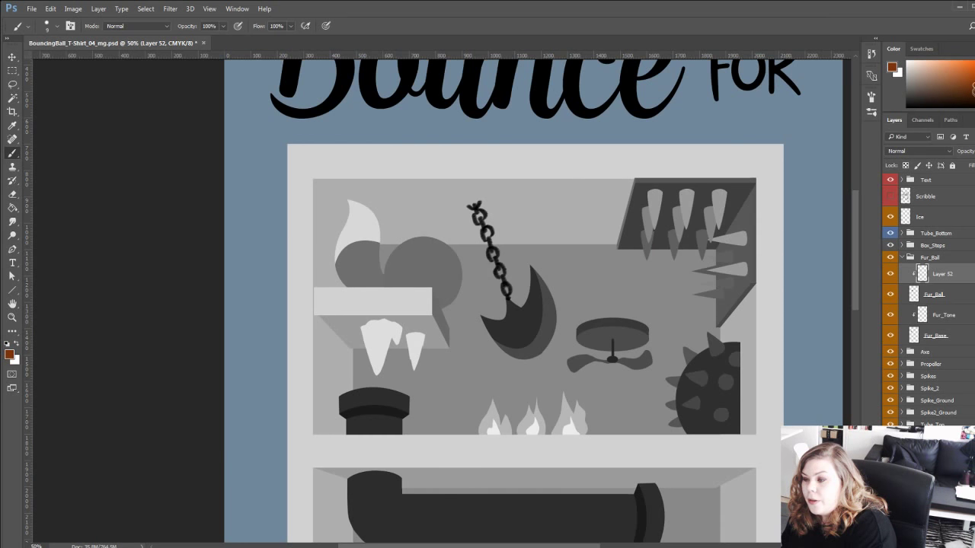
click(459, 457)
mouse_move(415, 247)
mouse_down()
mouse_move(397, 271)
mouse_move(417, 284)
mouse_move(390, 281)
mouse_up()
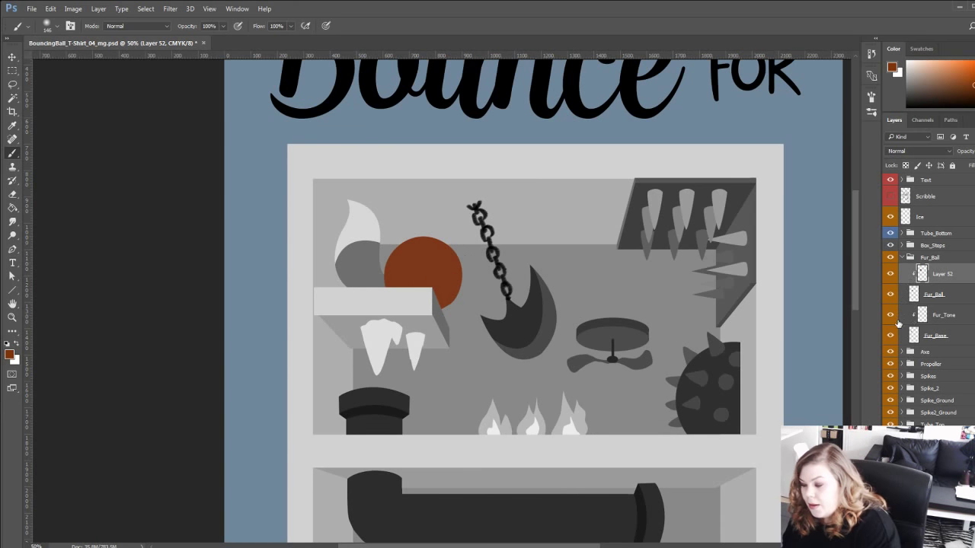
Paint the tail the same reddish brown on a new layer clipped to Fur_Base beneath Fur_Tone, and check it with Fur_Tone hidden.
click(922, 314)
click(890, 336)
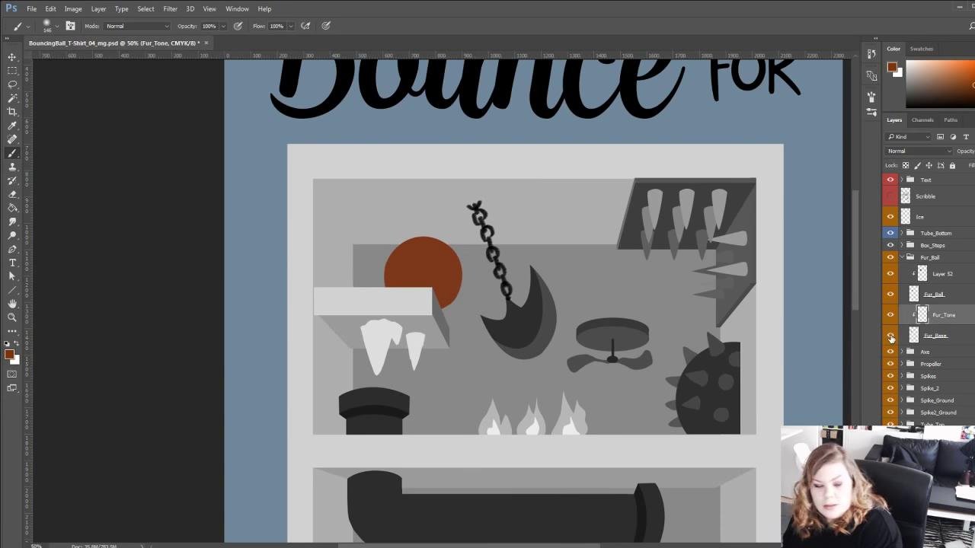
click(891, 335)
click(934, 338)
key(ctrl+shift+alt+n)
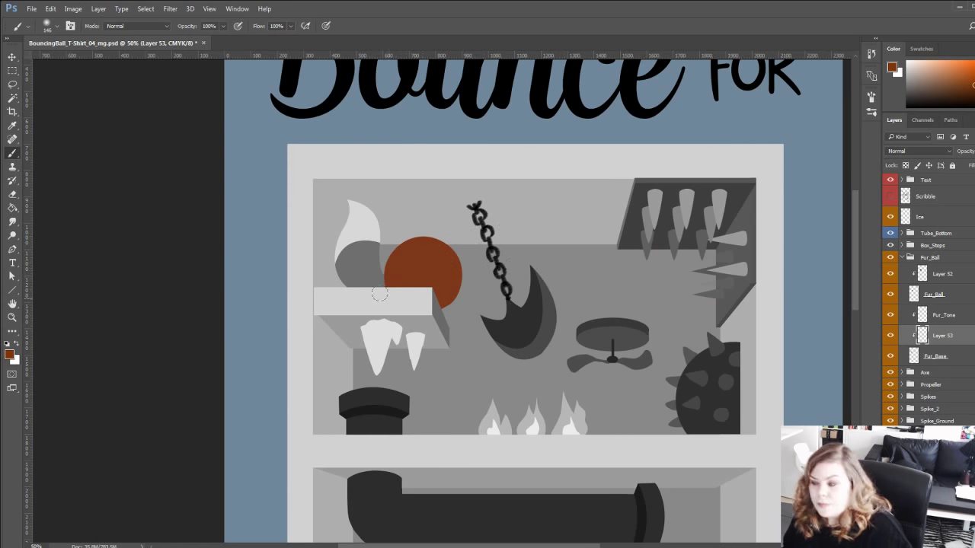
mouse_move(375, 285)
mouse_down()
mouse_move(351, 259)
mouse_move(335, 257)
mouse_up()
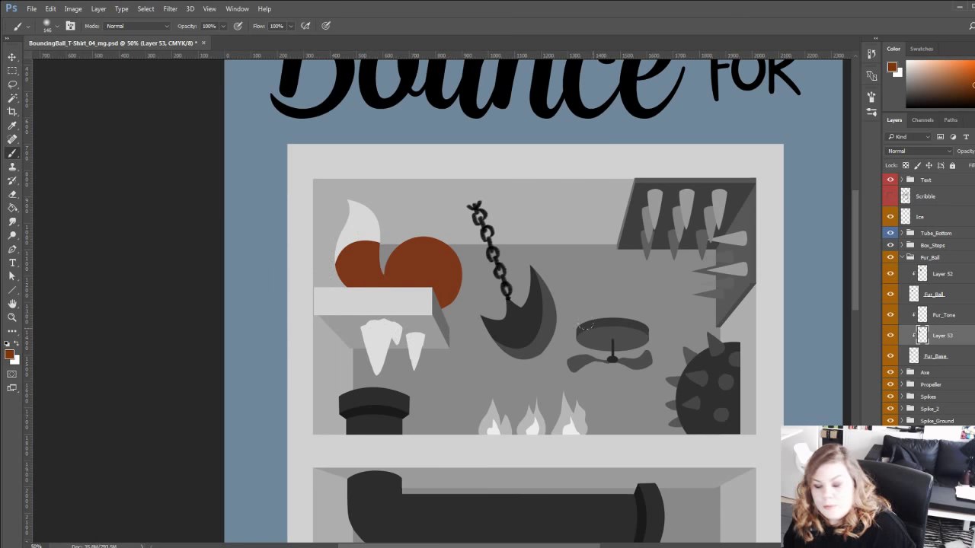
click(891, 316)
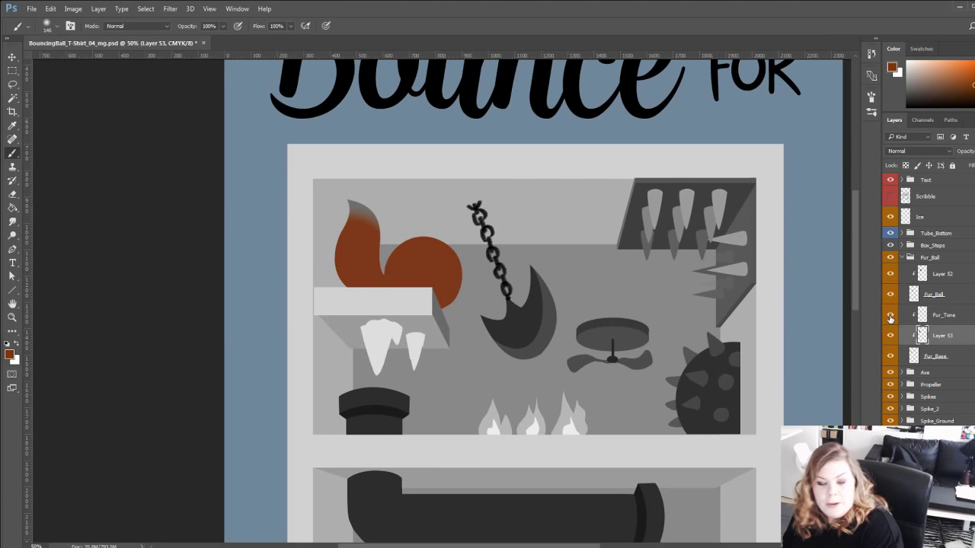
click(890, 316)
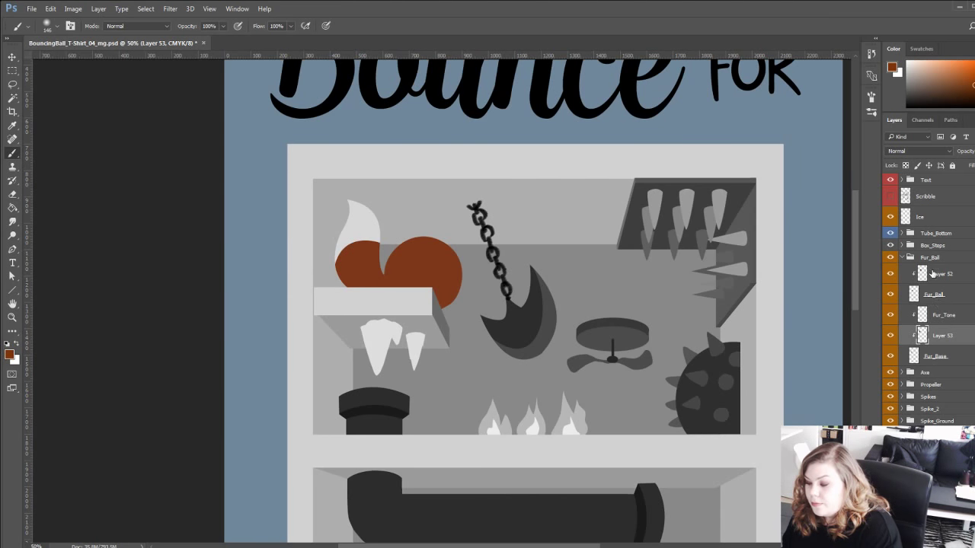
Shade the ball's lower-right edge dark brown on a new layer clipped above its reddish-brown base colour.
click(933, 275)
key(ctrl+shift+alt+n)
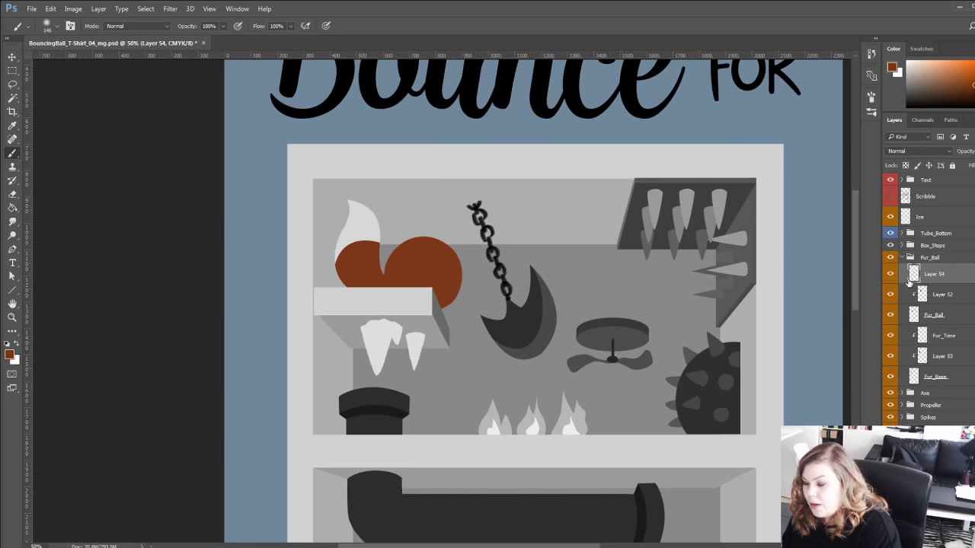
alt+click(911, 284)
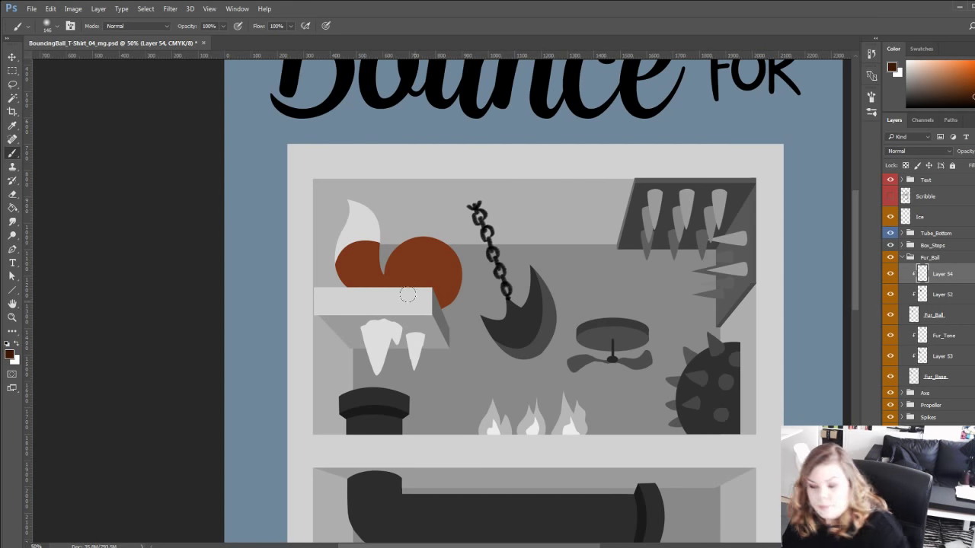
drag(401, 304, 460, 287)
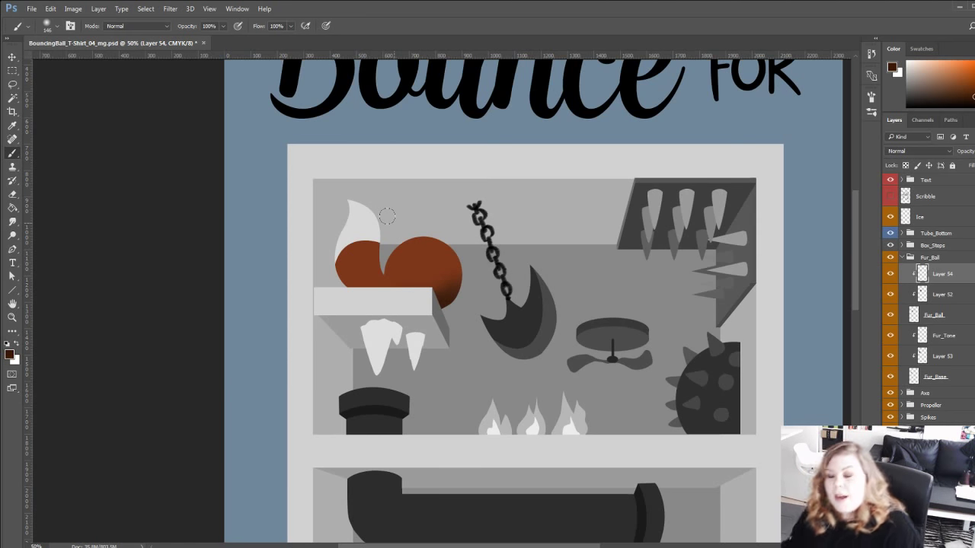
Extend the dark brown shading over the ball's lower half and its edges, building up a rounded shadow.
key(space)
mouse_move(383, 339)
mouse_down()
mouse_move(365, 229)
mouse_move(371, 351)
mouse_up()
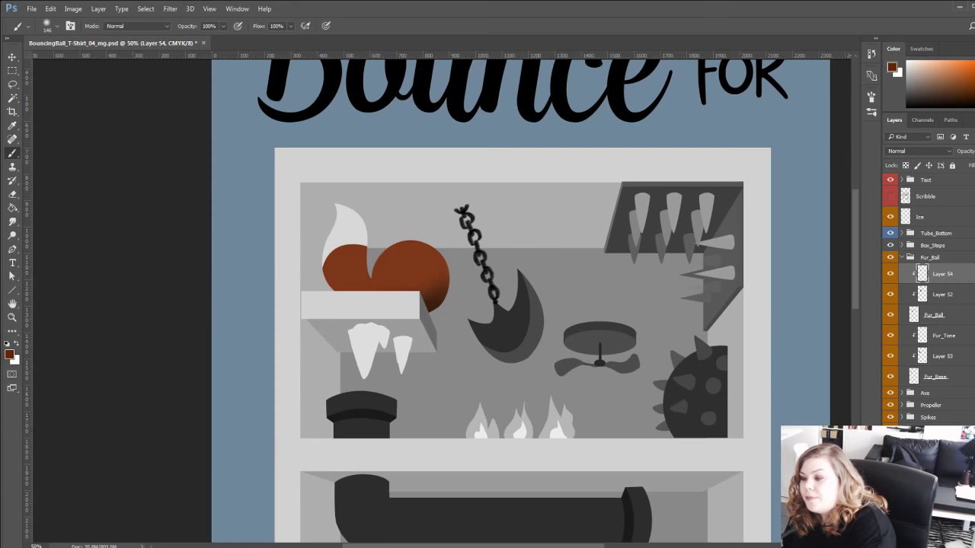
key(space)
drag(371, 275, 381, 297)
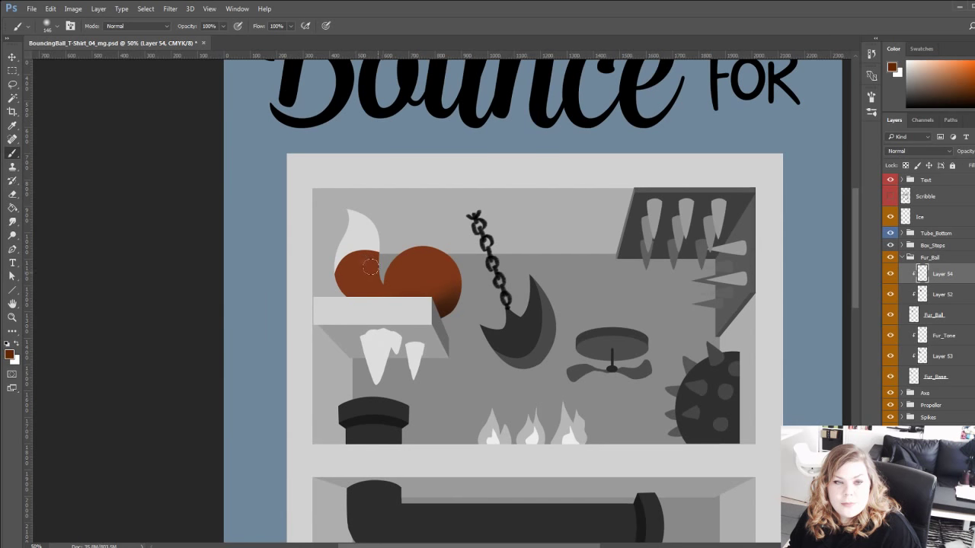
key(space)
drag(383, 308, 381, 297)
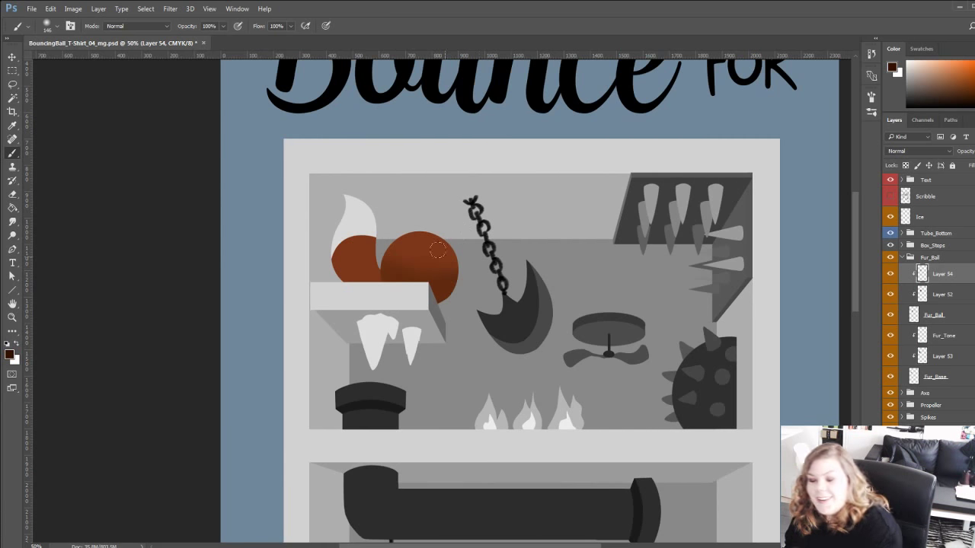
drag(437, 250, 434, 284)
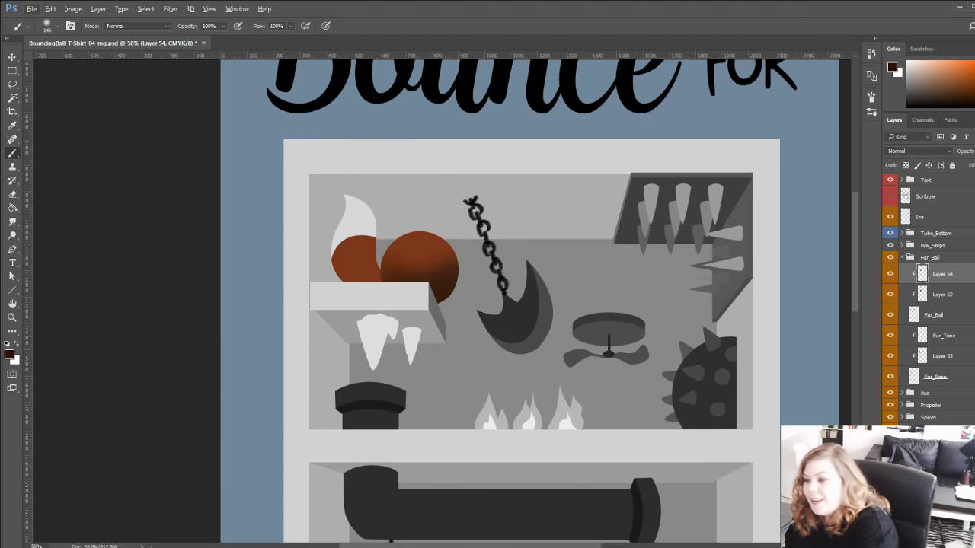
Brush red and brighter orange highlights over the upper part of the ball.
click(966, 91)
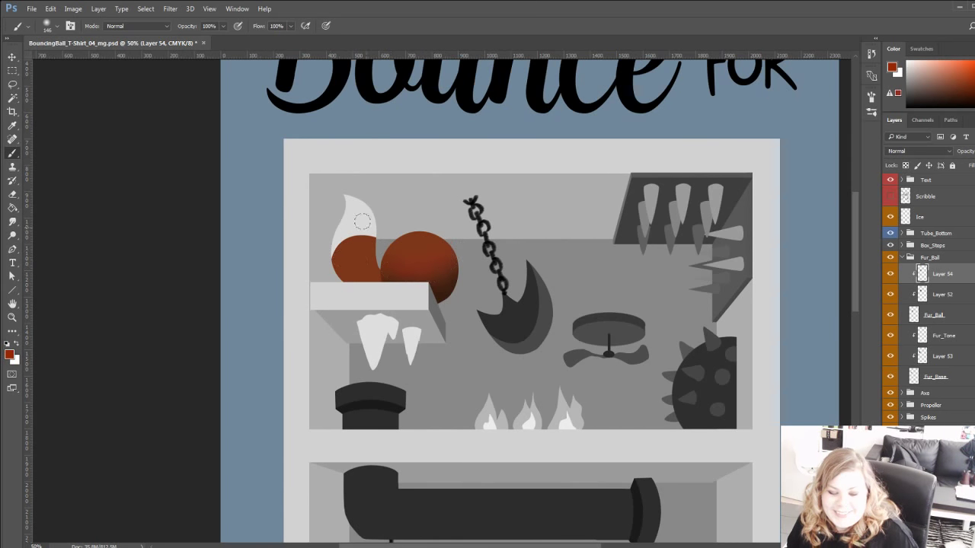
drag(347, 335, 386, 338)
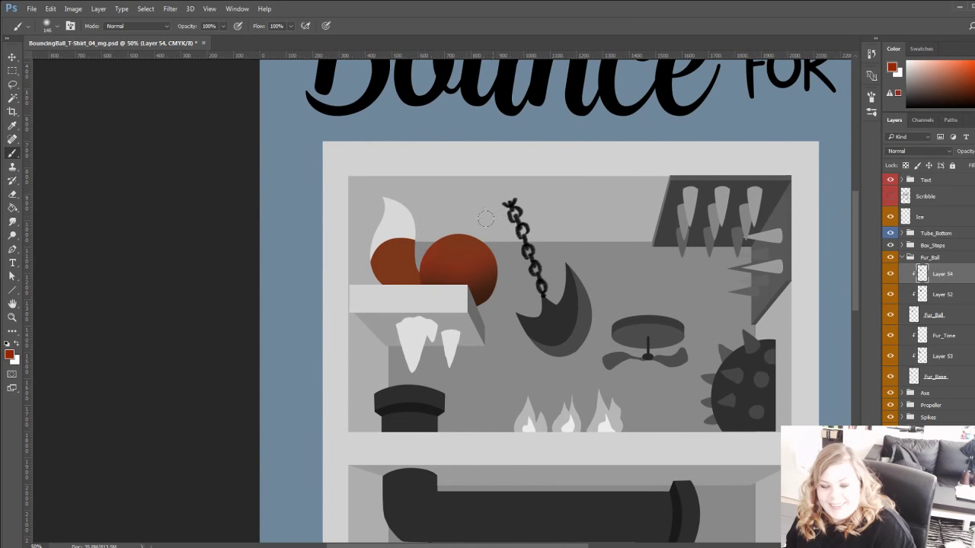
drag(964, 74, 966, 70)
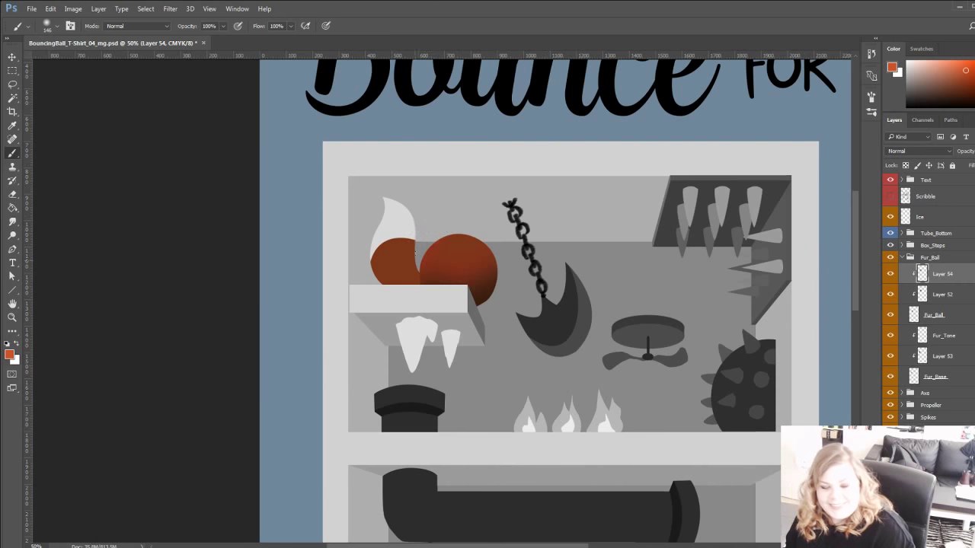
mouse_move(454, 220)
mouse_down()
mouse_move(435, 220)
mouse_move(509, 249)
mouse_up()
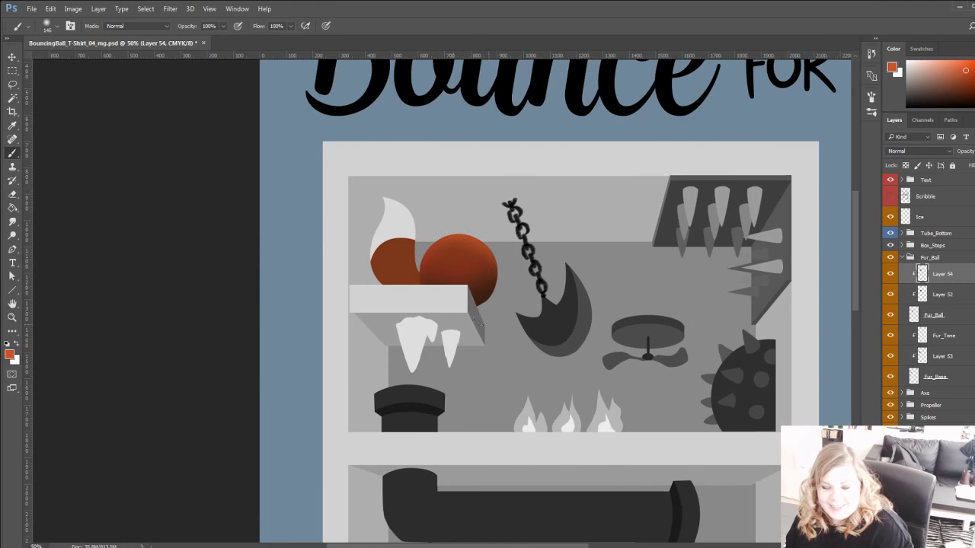
drag(369, 290, 392, 355)
drag(449, 315, 493, 293)
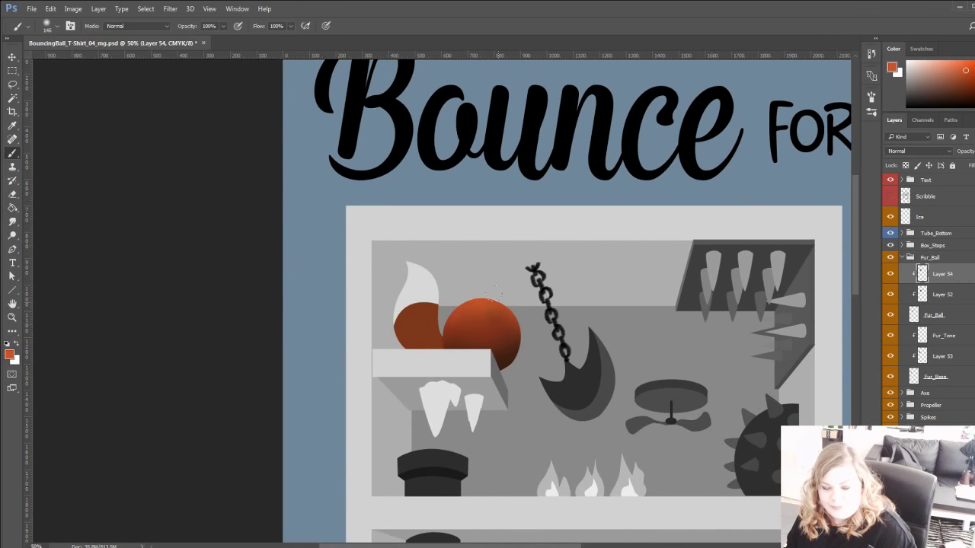
drag(436, 432, 461, 394)
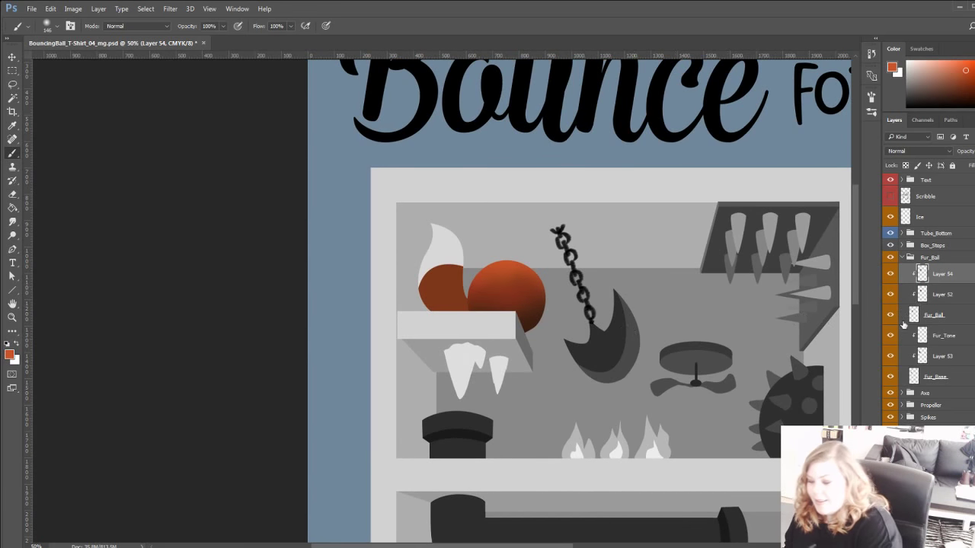
Shade the tail's lower part dark reddish brown on a new clipped layer between the tail's base colour and Fur_Tone.
click(891, 356)
click(891, 357)
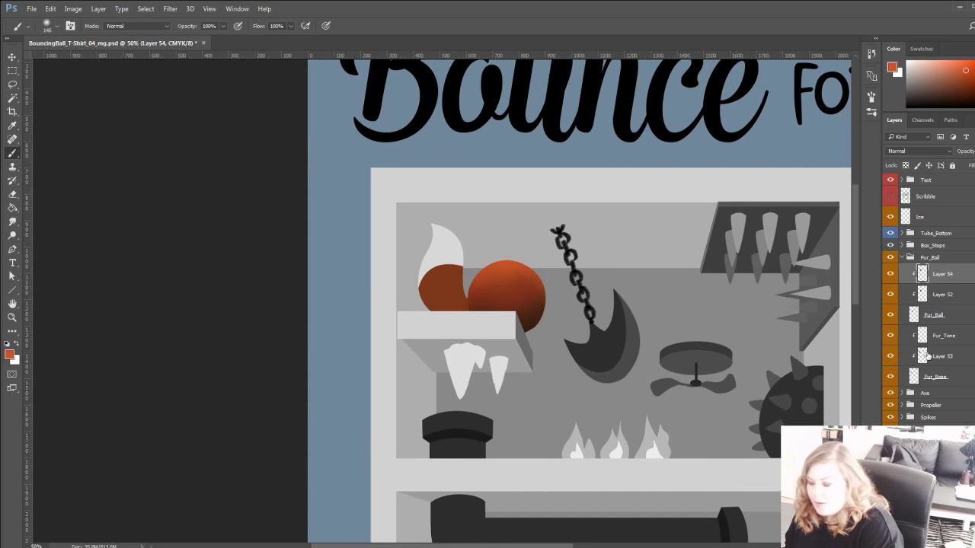
click(930, 356)
key(ctrl+shift+alt+n)
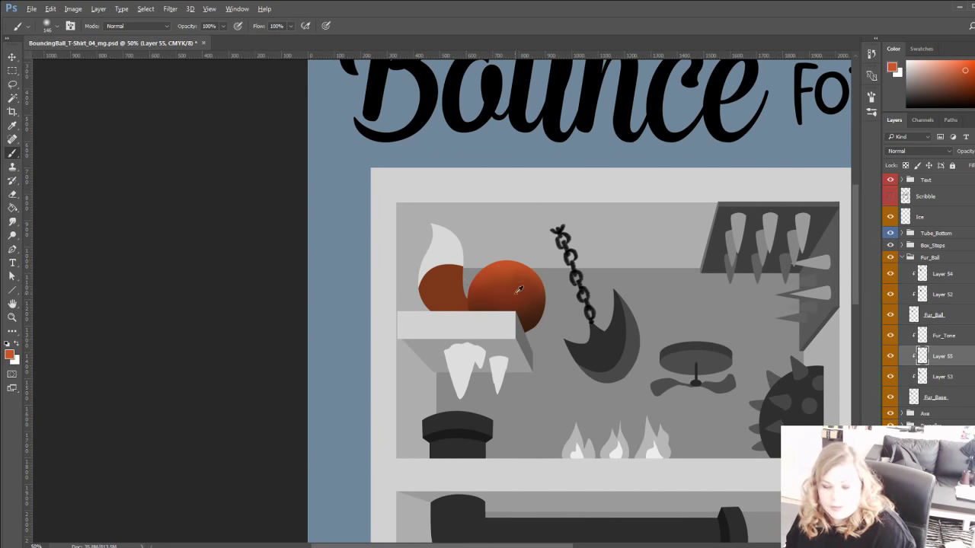
click(974, 91)
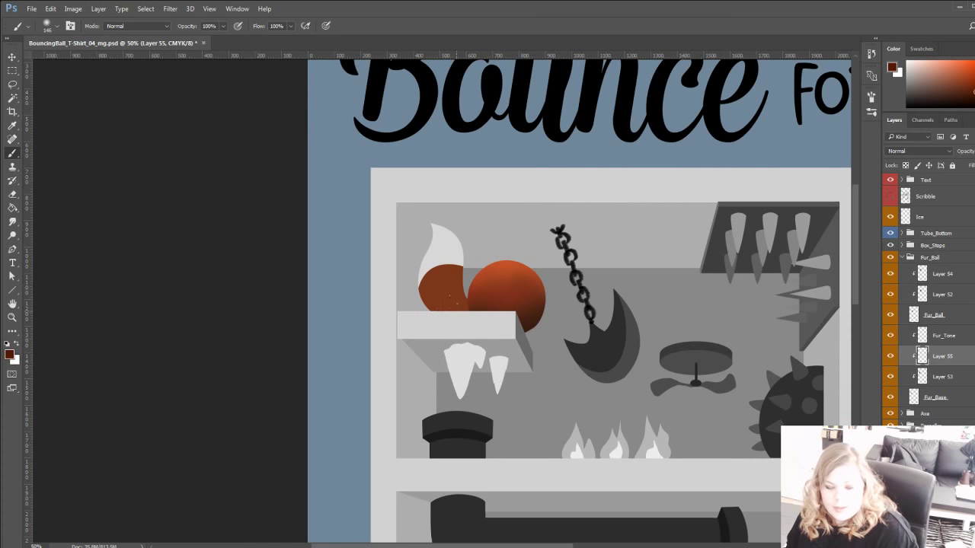
mouse_move(448, 304)
mouse_down()
mouse_move(402, 290)
mouse_move(448, 322)
mouse_up()
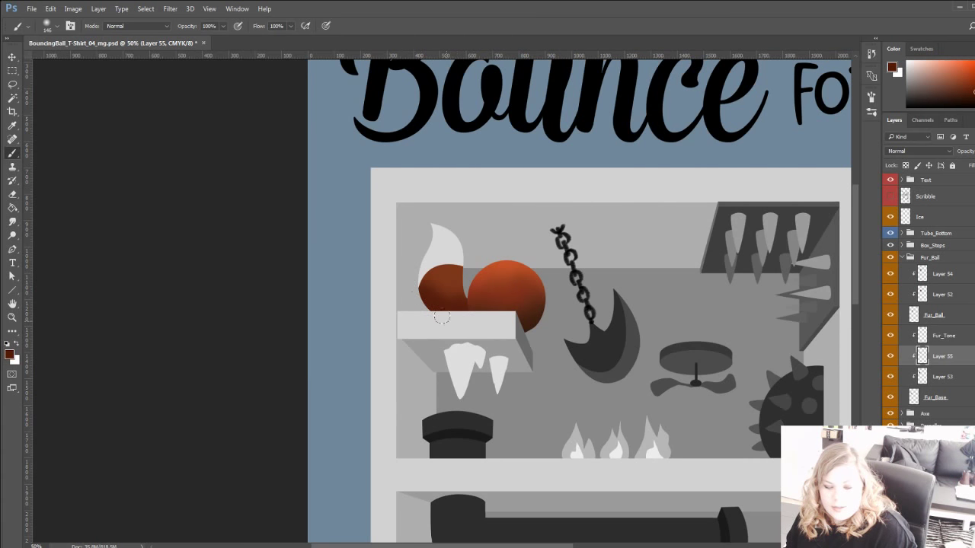
Brush an orange highlight onto the upper middle of the tail with a size 91 brush, using the ball's highlight colour.
alt+click(506, 261)
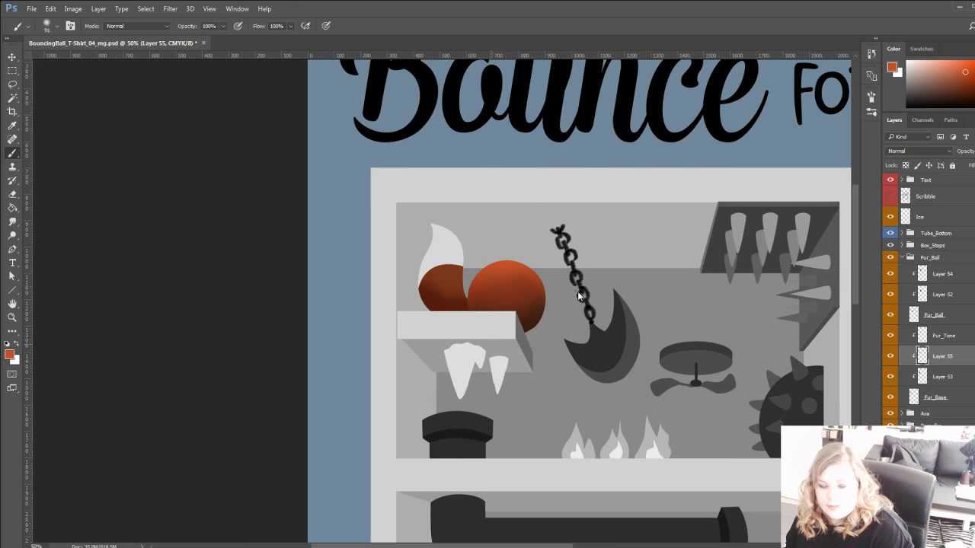
mouse_move(442, 257)
mouse_down()
mouse_move(472, 310)
mouse_move(434, 252)
mouse_move(459, 296)
mouse_move(426, 266)
mouse_move(458, 301)
mouse_move(424, 268)
mouse_move(450, 305)
mouse_move(418, 264)
mouse_move(407, 246)
mouse_move(441, 293)
mouse_move(424, 235)
mouse_move(446, 300)
mouse_move(408, 307)
mouse_up()
alt+click(447, 279)
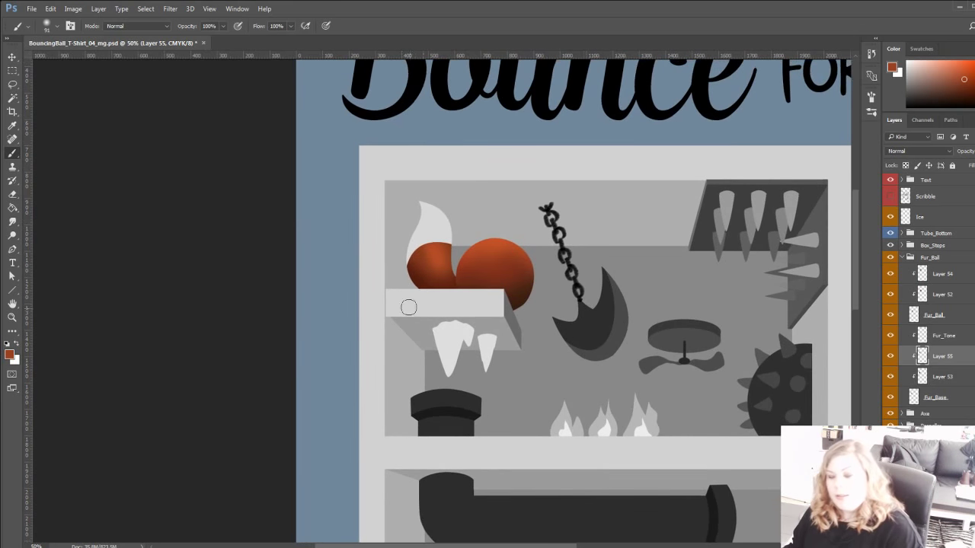
scroll(370, 276, up, 2)
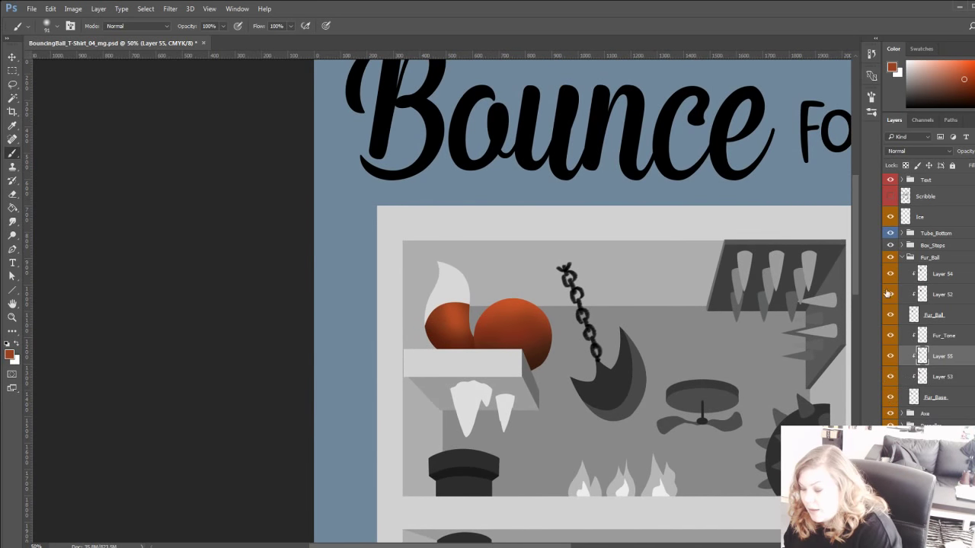
Add a clipped layer above Fur_Tone and mask it to the shape of the Fur_Tone tail tip.
click(941, 339)
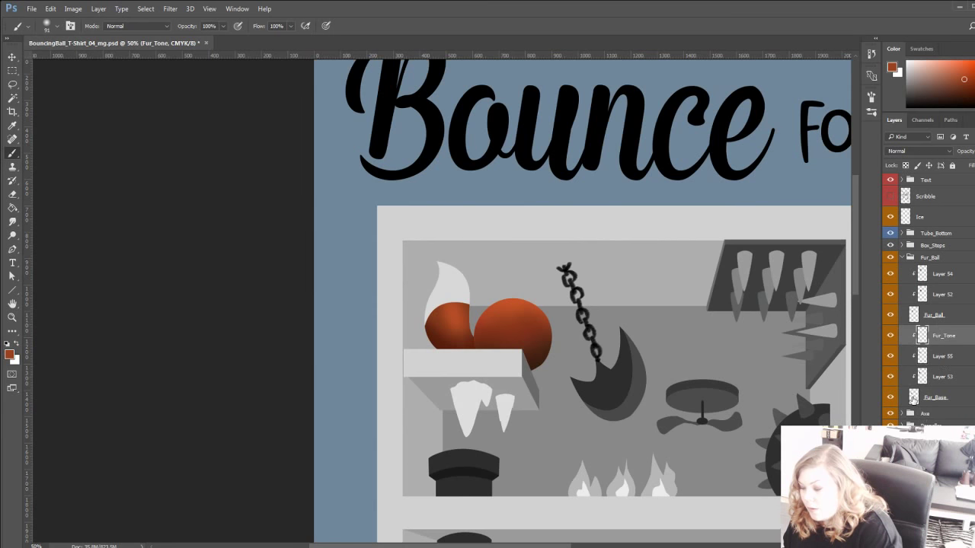
ctrl+click(923, 337)
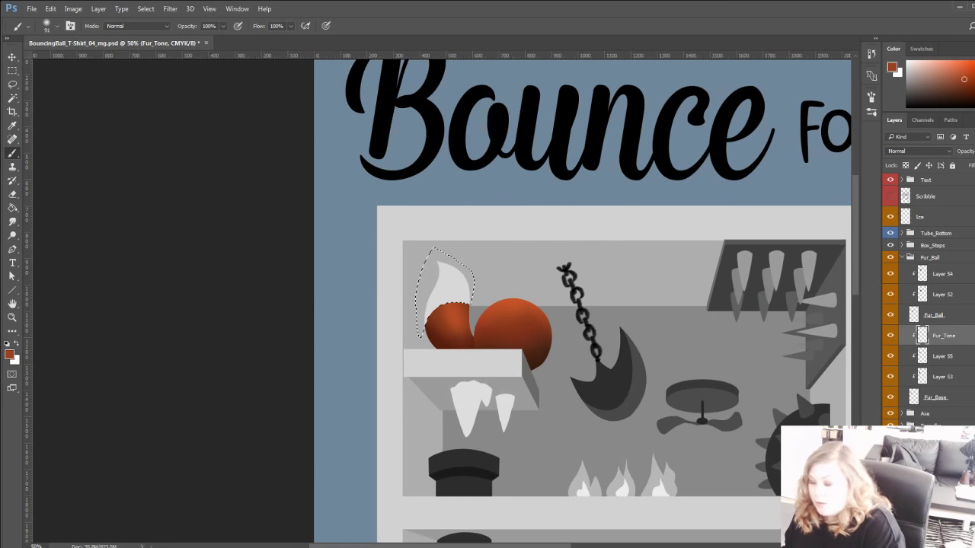
key(ctrl+shift+alt+n)
alt+click(912, 346)
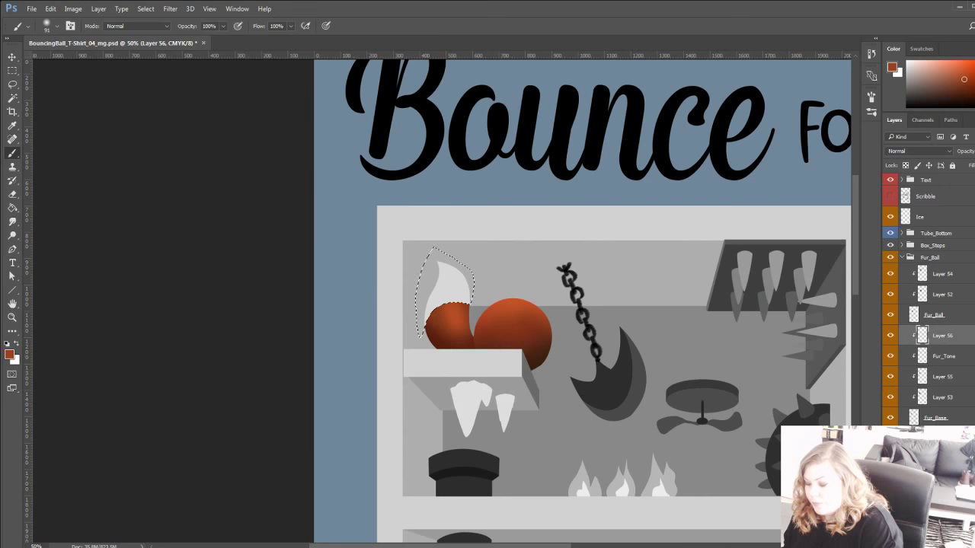
click(925, 542)
click(922, 335)
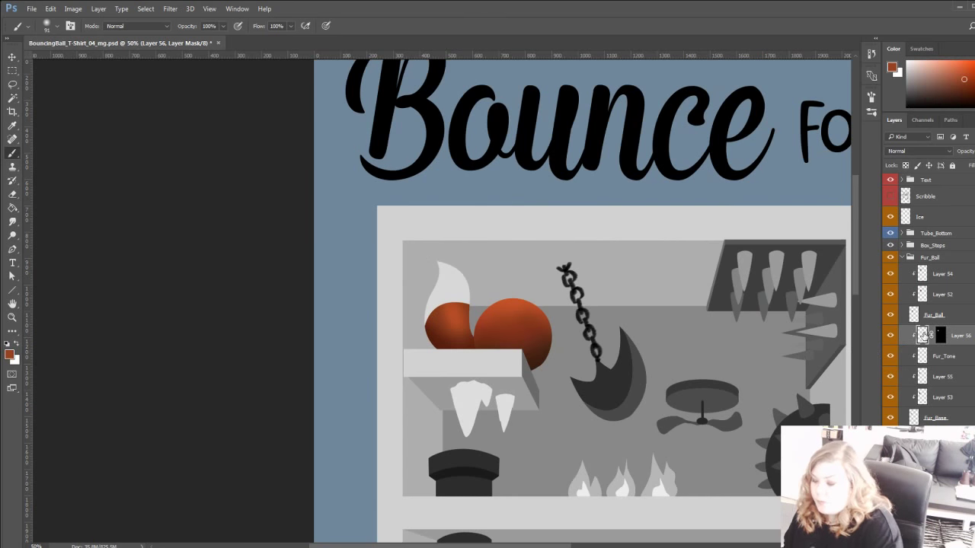
Brush light blue shading along the left edge of the white tail tip.
alt+click(553, 404)
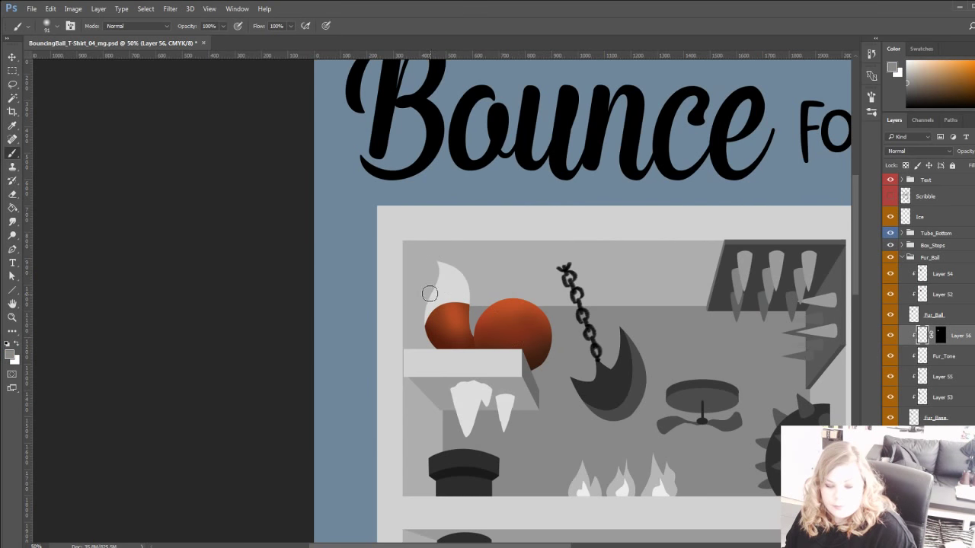
click(974, 80)
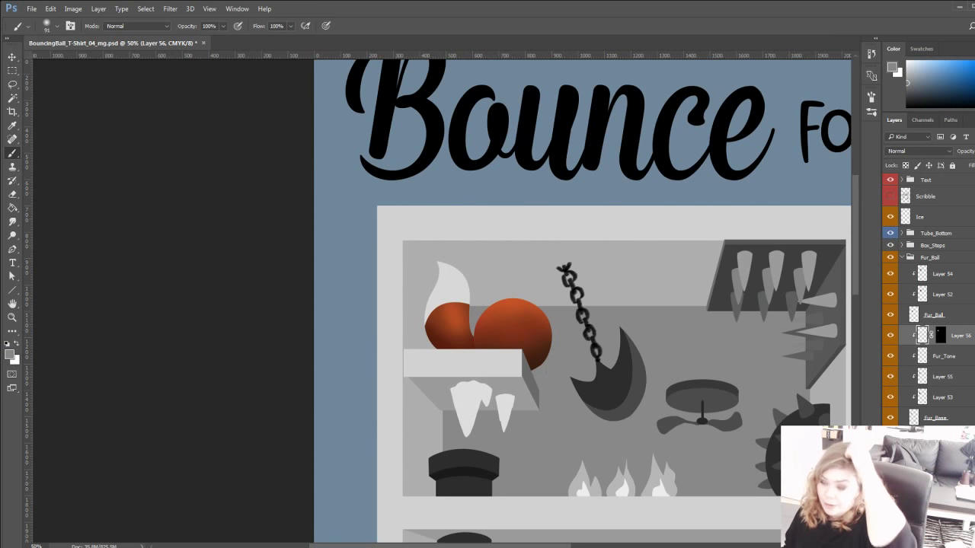
click(929, 70)
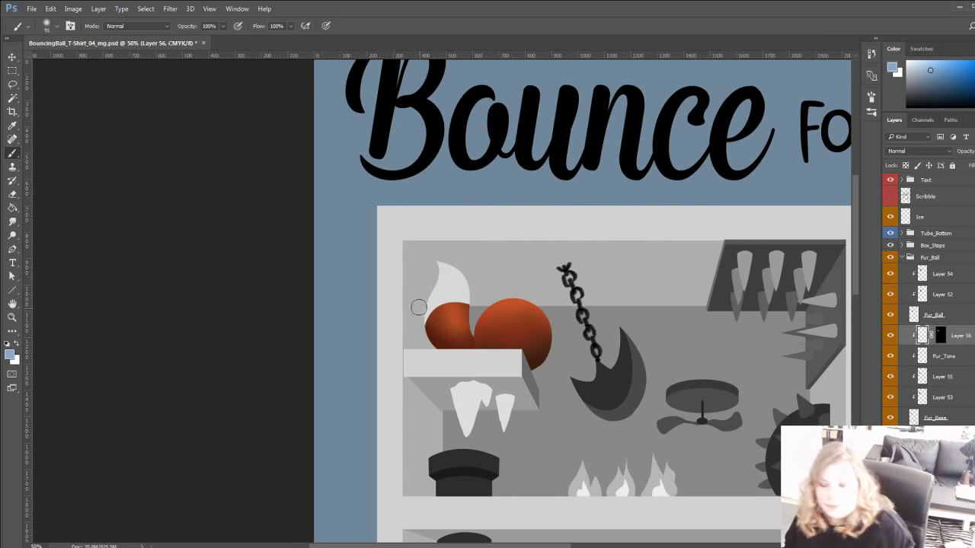
mouse_move(428, 275)
mouse_down()
mouse_move(429, 312)
mouse_move(422, 250)
mouse_move(433, 275)
mouse_move(427, 300)
mouse_up()
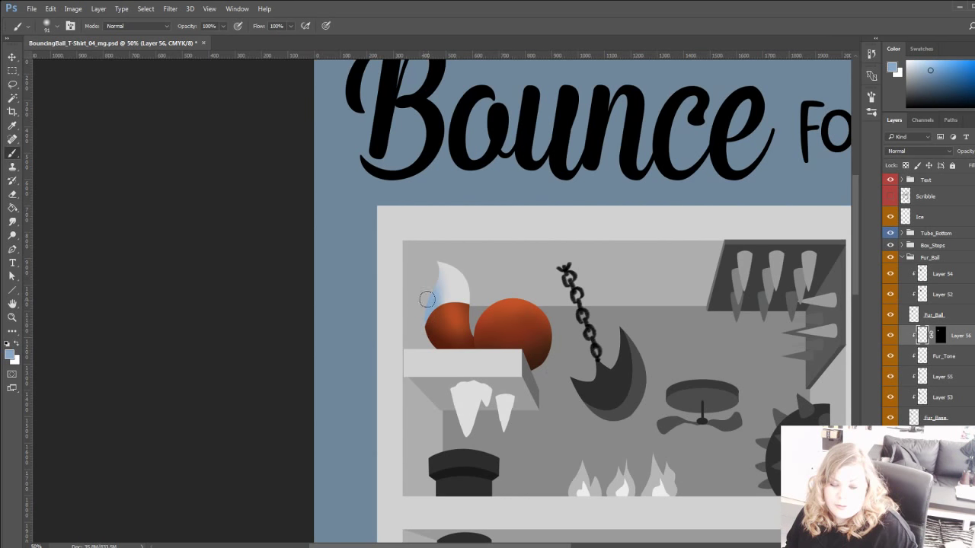
drag(428, 254, 421, 336)
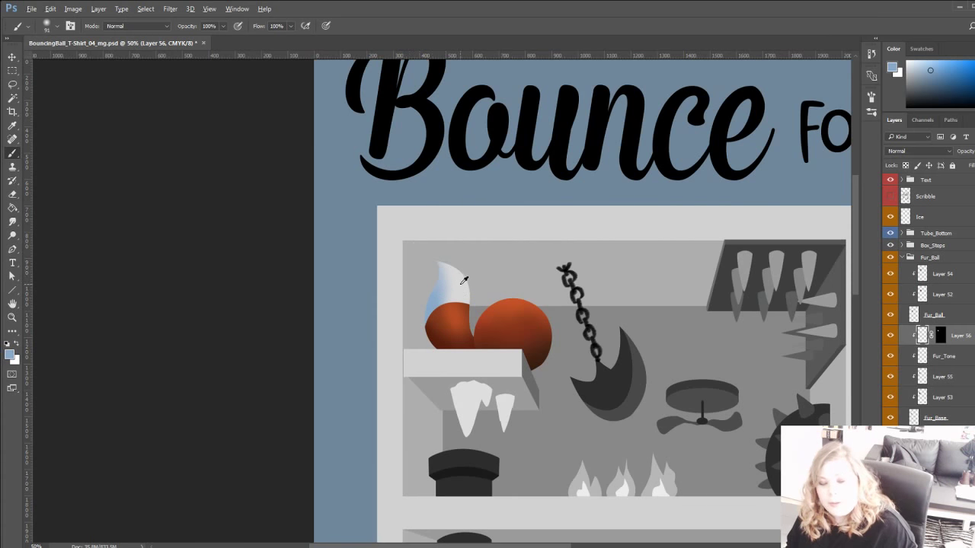
Darken the left edge of the tail tip with dark grey over the light blue shading.
key(x)
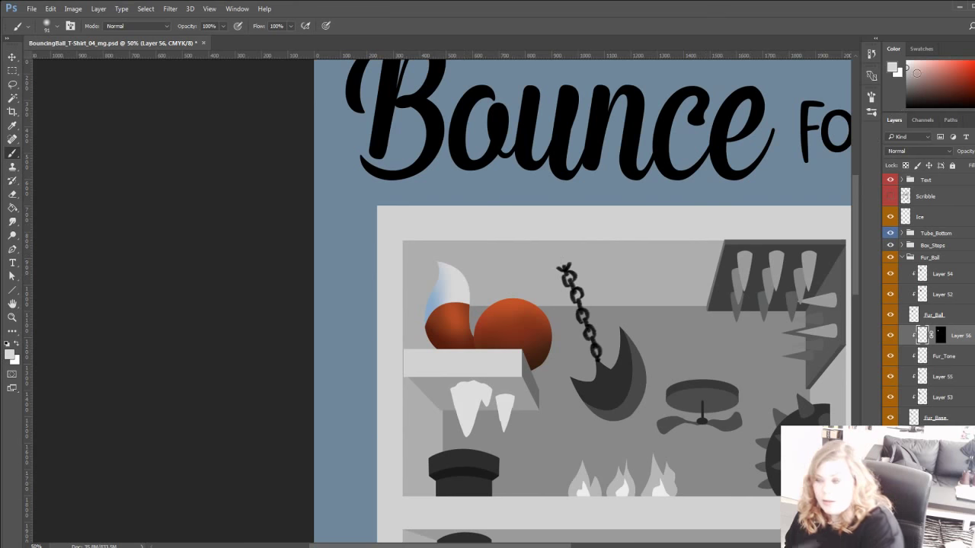
drag(917, 73, 898, 92)
drag(420, 324, 429, 263)
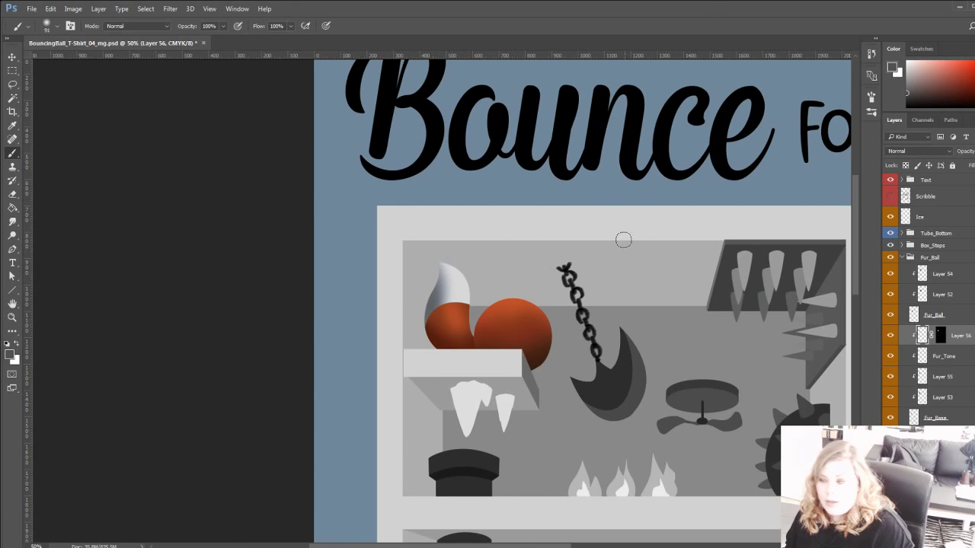
Tint the tail tip's grey shading with a muted blue and inspect the fur ball at 100%.
click(974, 82)
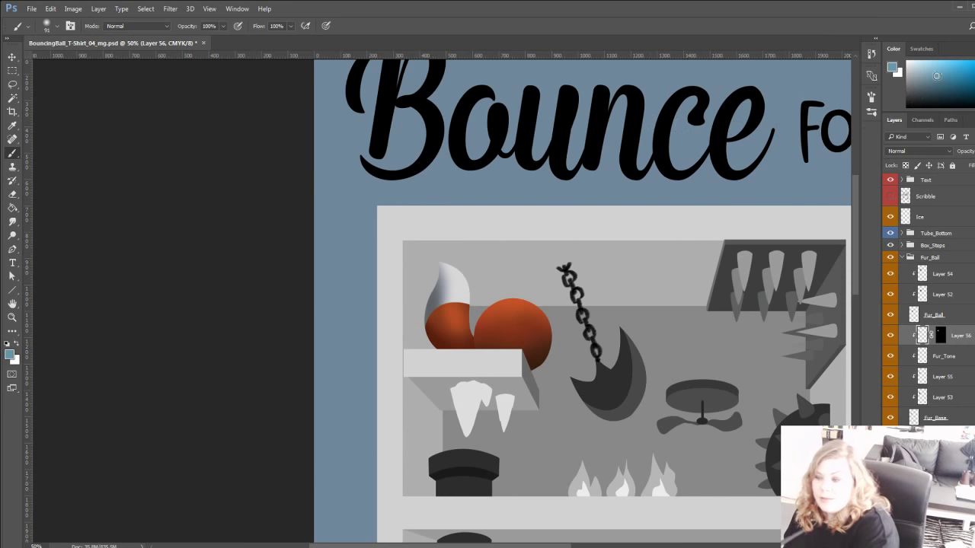
click(937, 74)
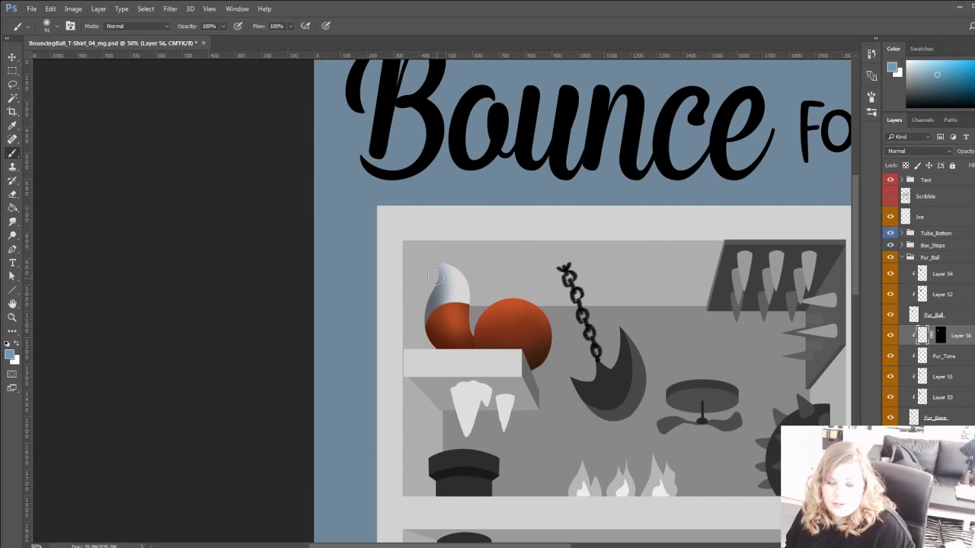
click(12, 317)
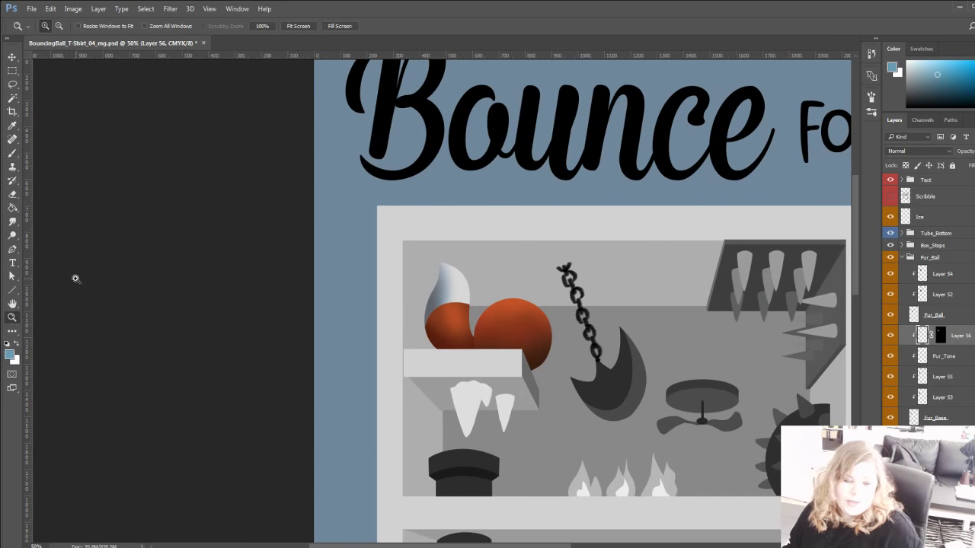
click(427, 279)
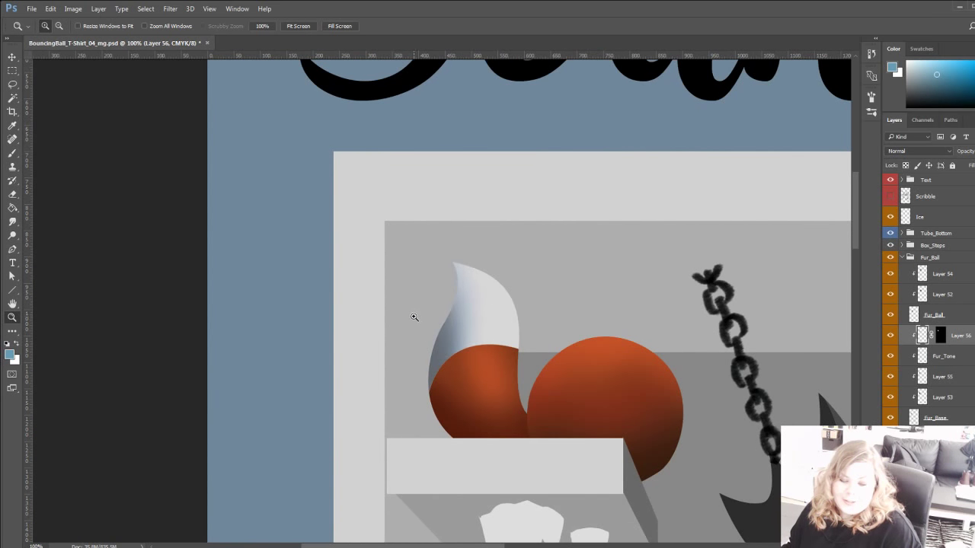
Shade the left side of the tail tip with a sampled grey-blue and tint its middle with bright blue and purple.
key(b)
mouse_move(448, 258)
mouse_down()
mouse_move(444, 309)
mouse_move(455, 302)
mouse_move(447, 327)
mouse_up()
alt+click(430, 355)
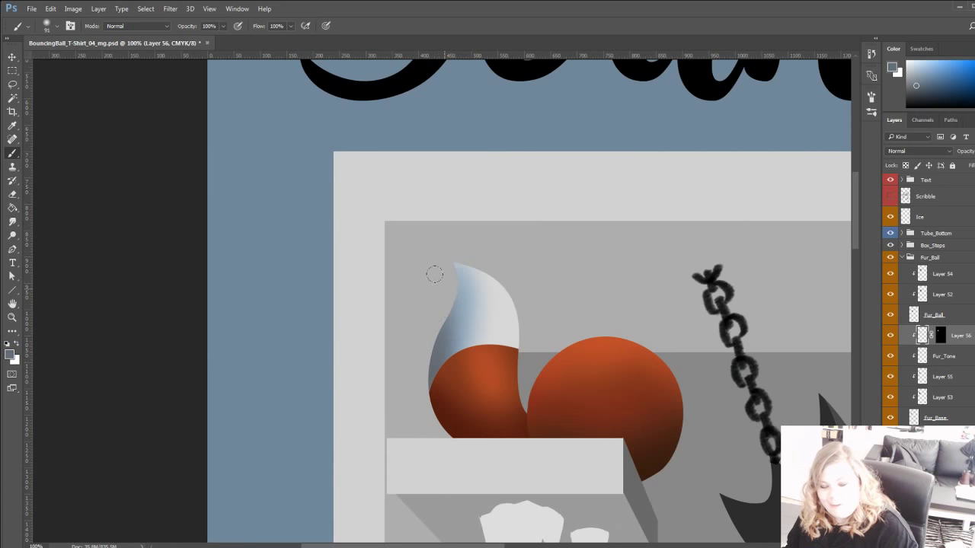
drag(436, 274, 446, 333)
click(955, 64)
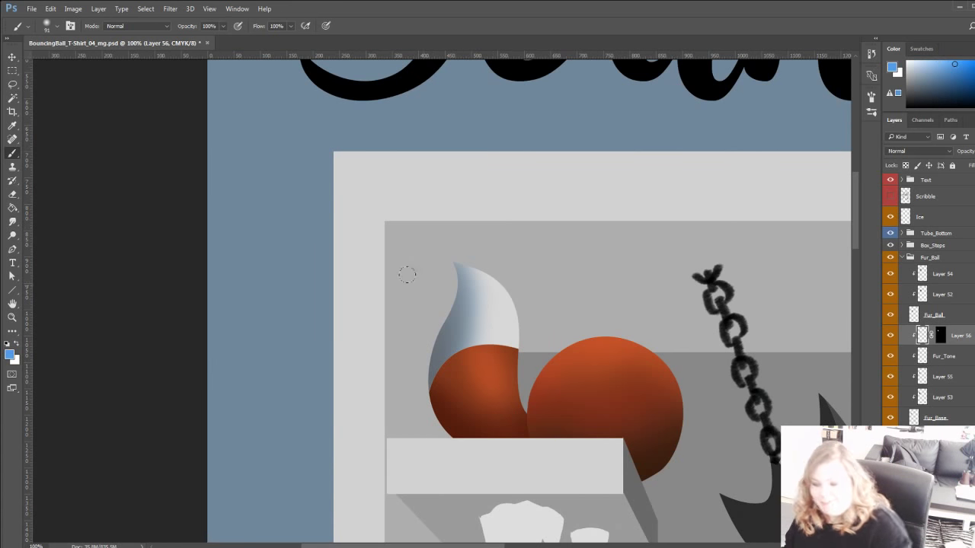
click(974, 73)
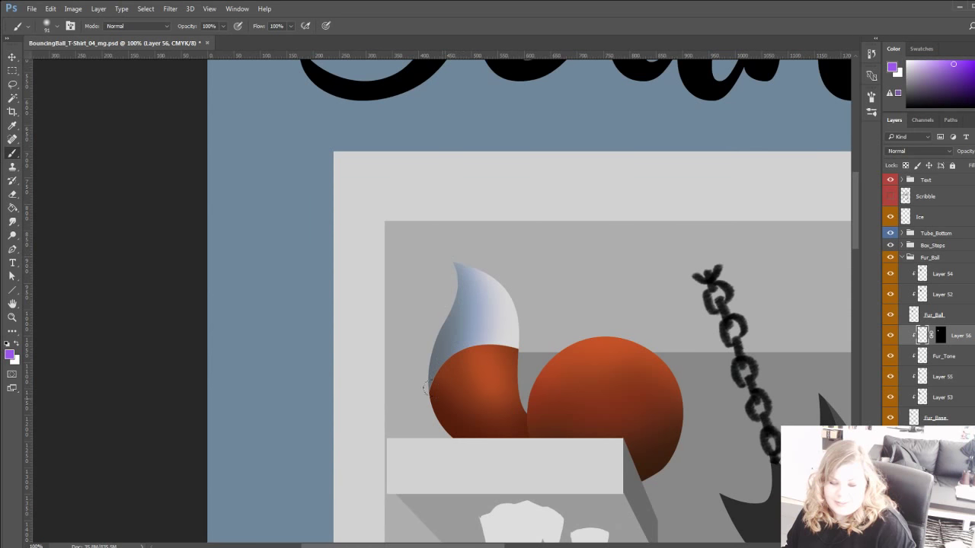
Brush pale sampled, light blue and near-white tones over the right side and point of the tail tip.
alt+click(507, 297)
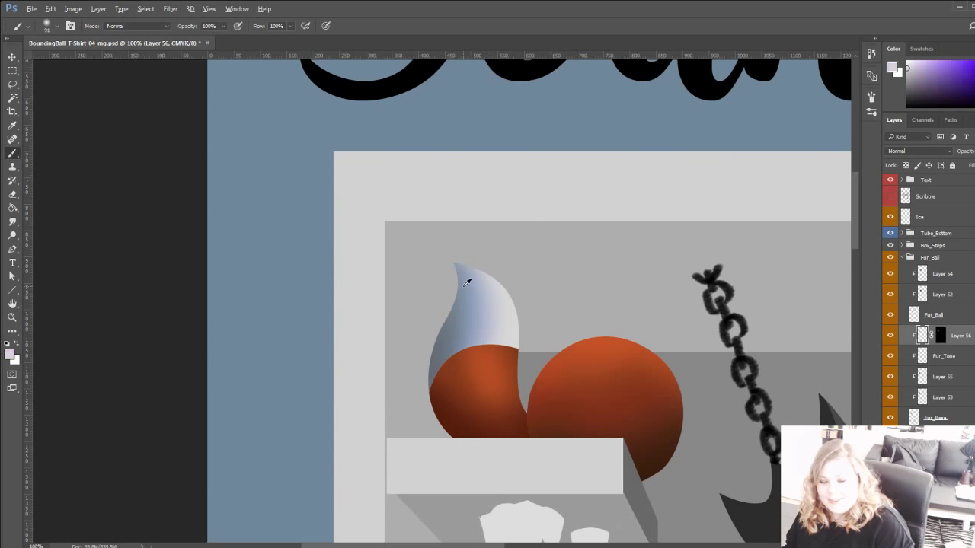
drag(495, 260, 524, 335)
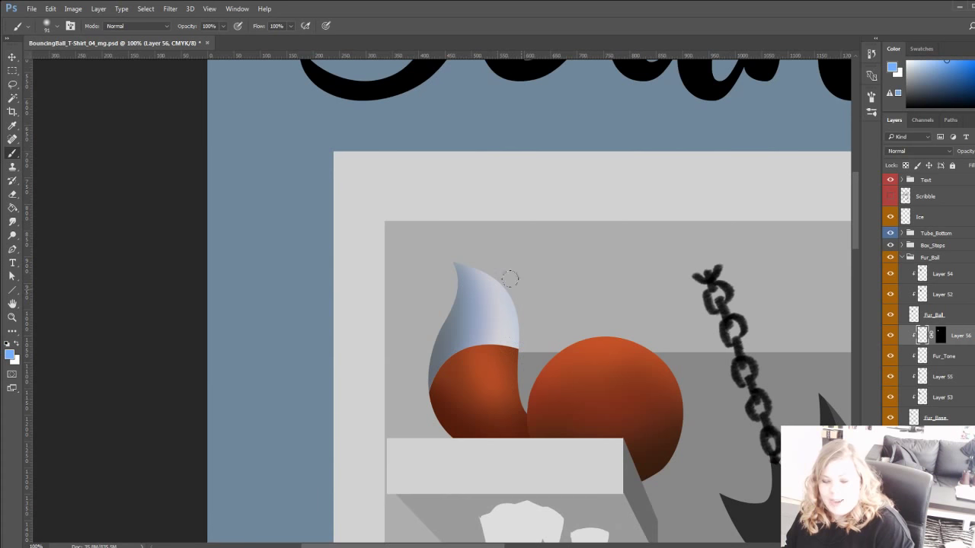
click(910, 62)
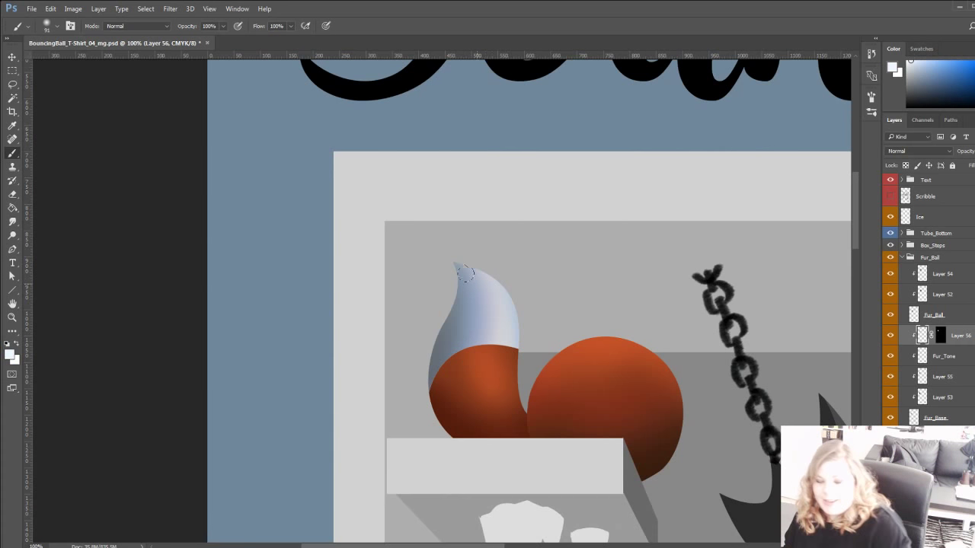
drag(341, 346, 324, 288)
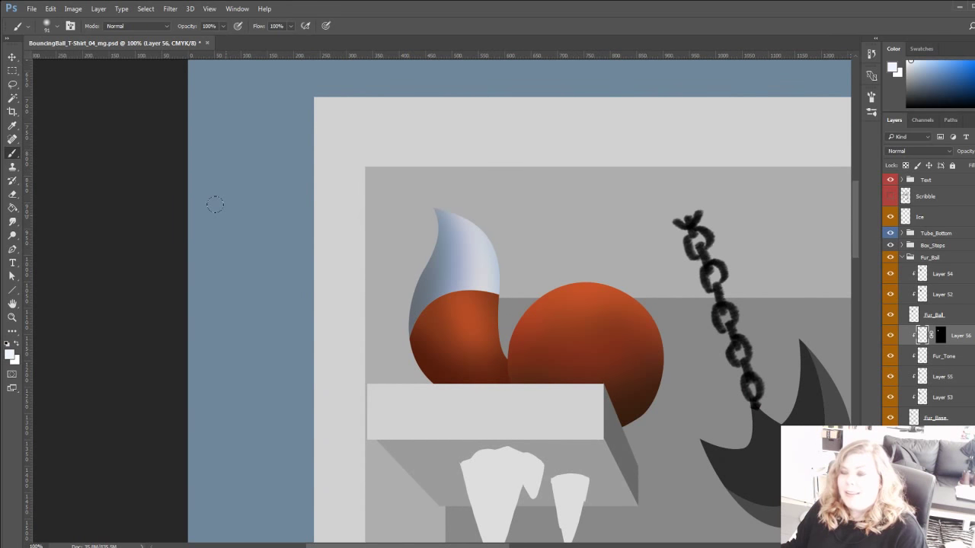
Examine the coloured fur ball and tail against the surrounding grey artwork, from the whole canvas down to 66.67%.
click(12, 317)
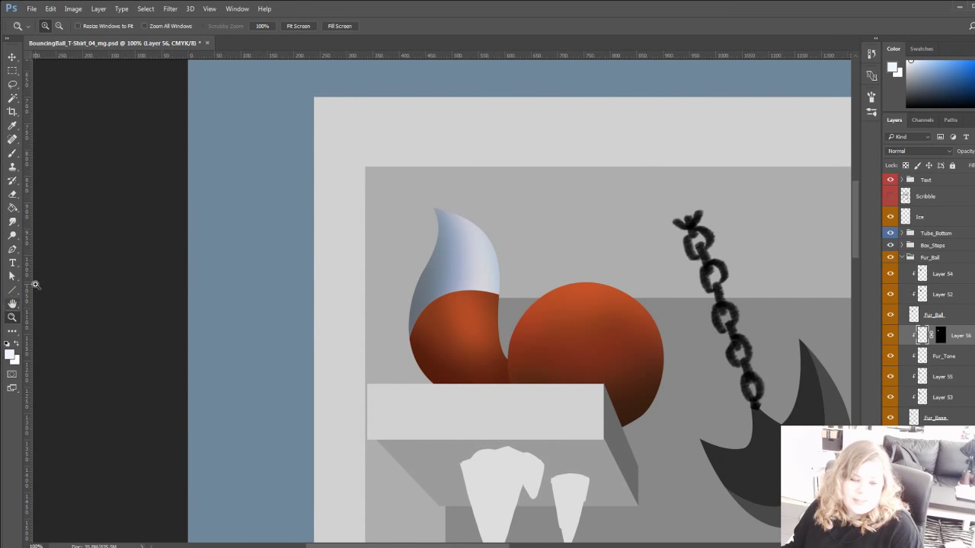
click(298, 26)
click(343, 180)
click(345, 187)
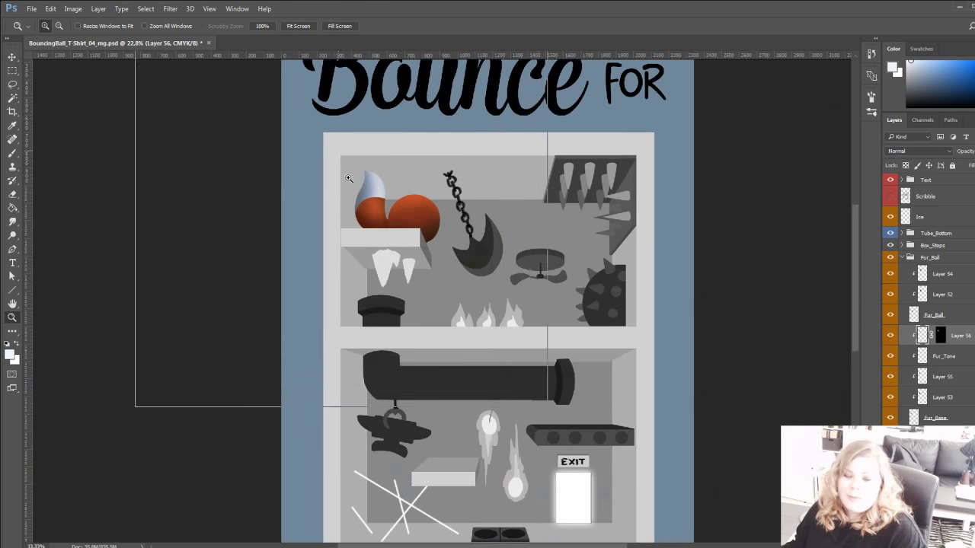
click(350, 252)
click(358, 329)
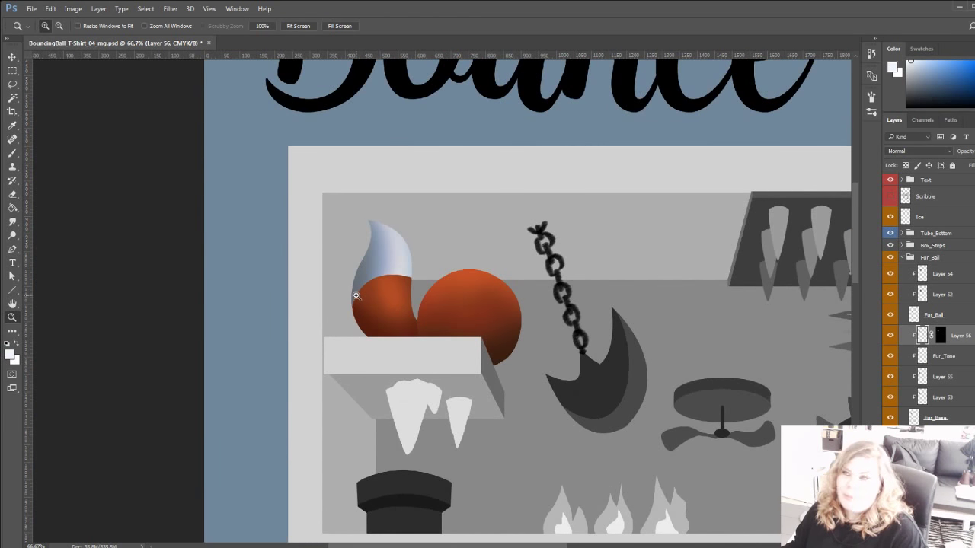
scroll(356, 292, up, 2)
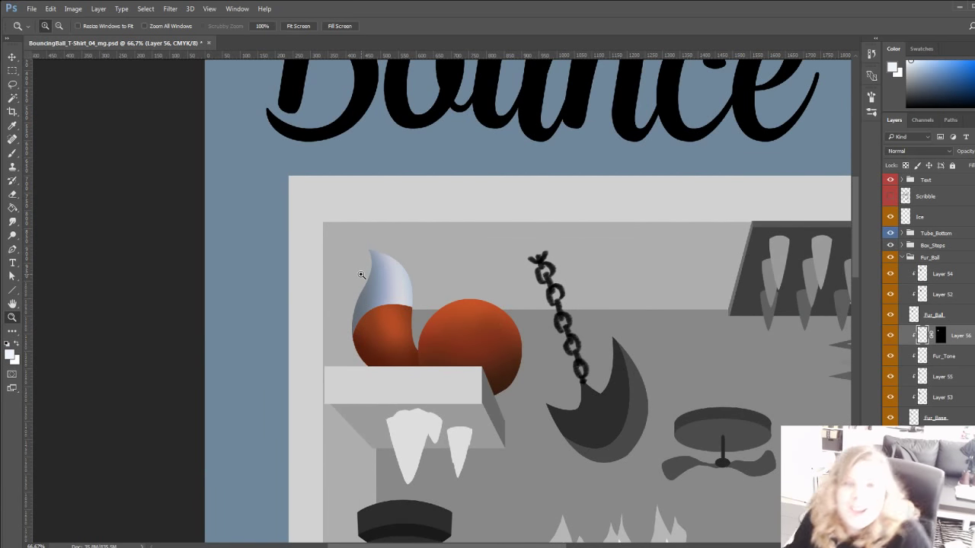
scroll(371, 329, up, 2)
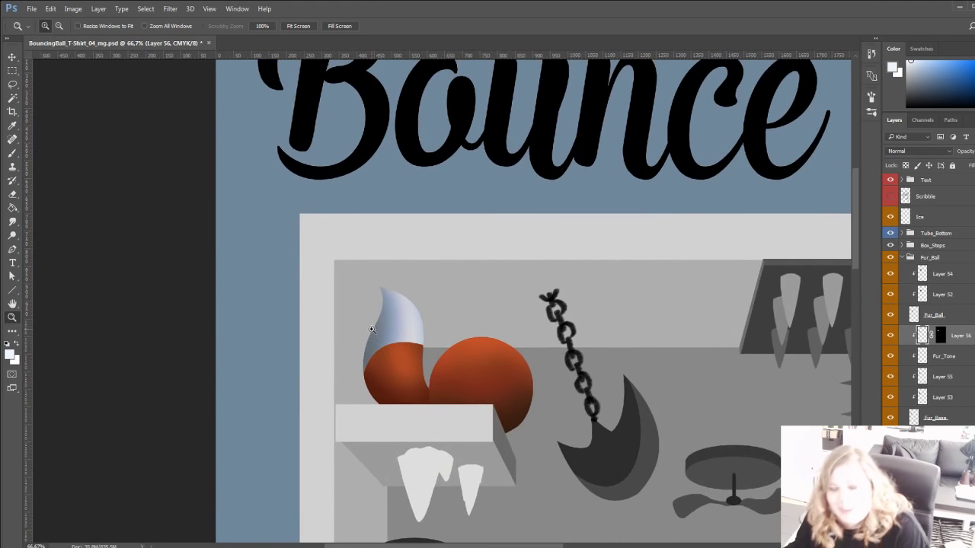
key(b)
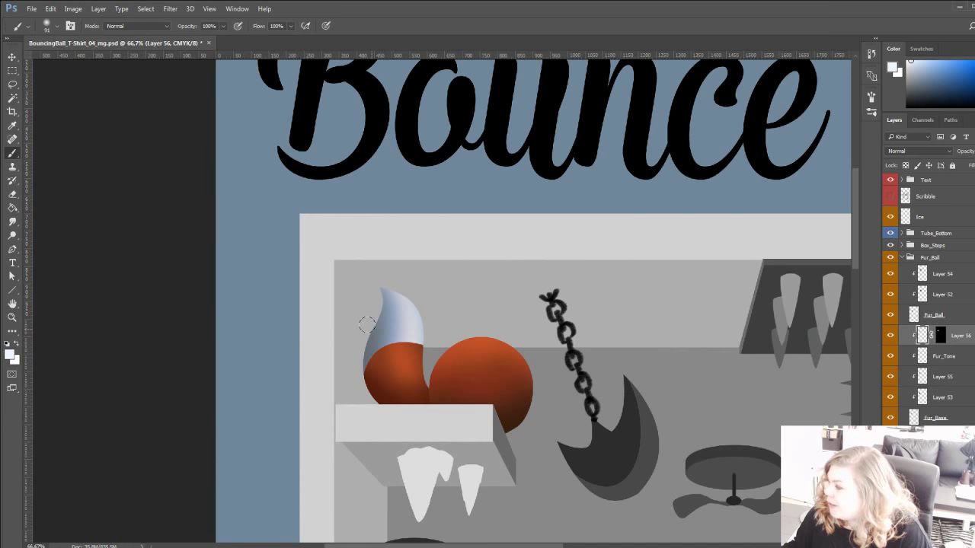
scroll(373, 328, down, 1)
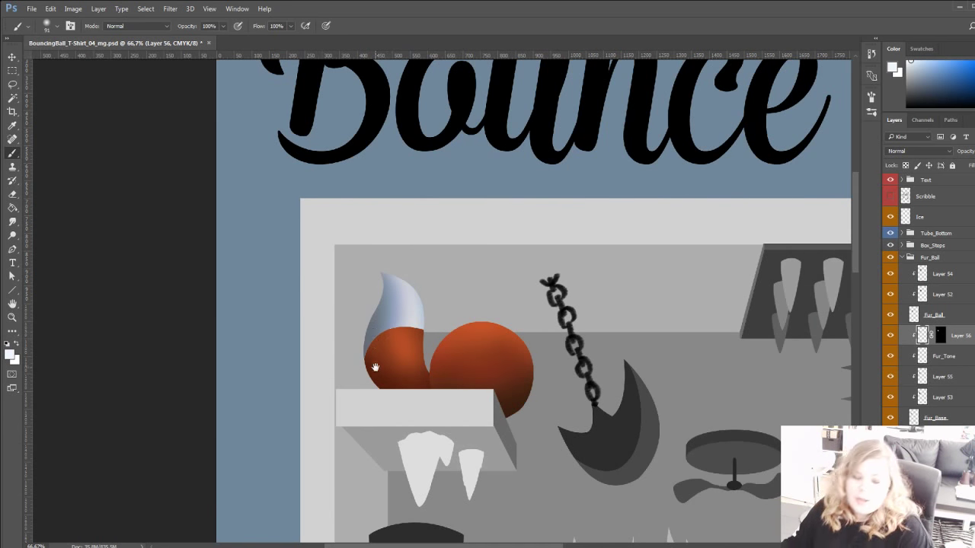
drag(376, 378, 392, 403)
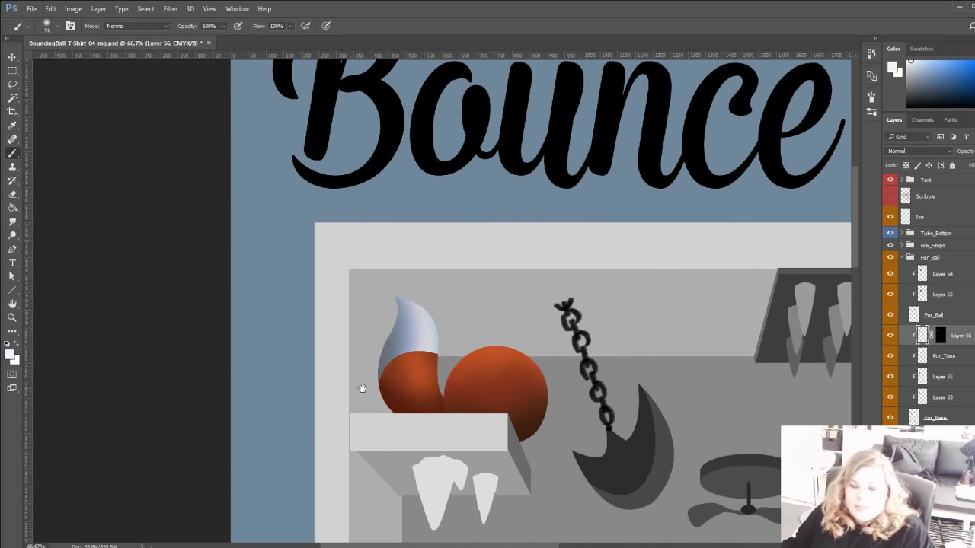
drag(361, 390, 360, 388)
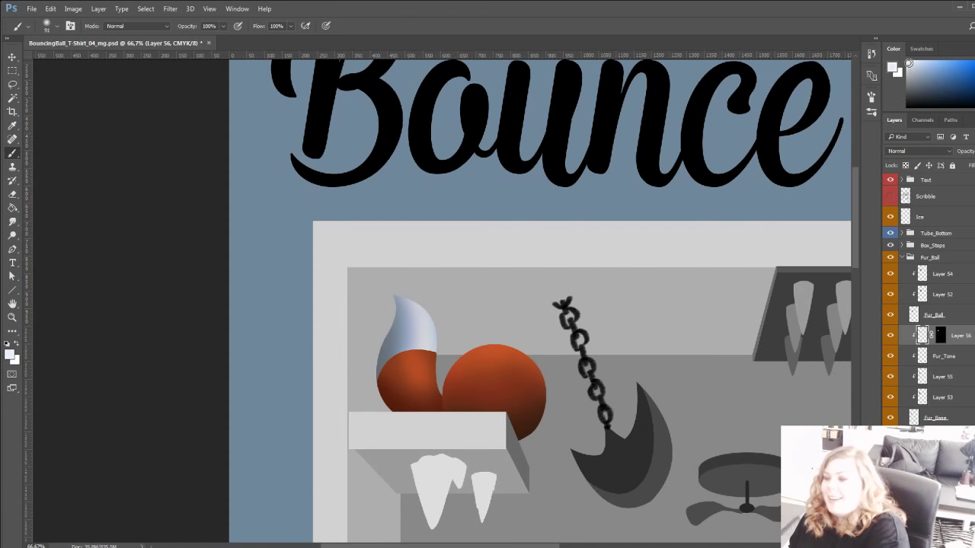
drag(373, 380, 384, 352)
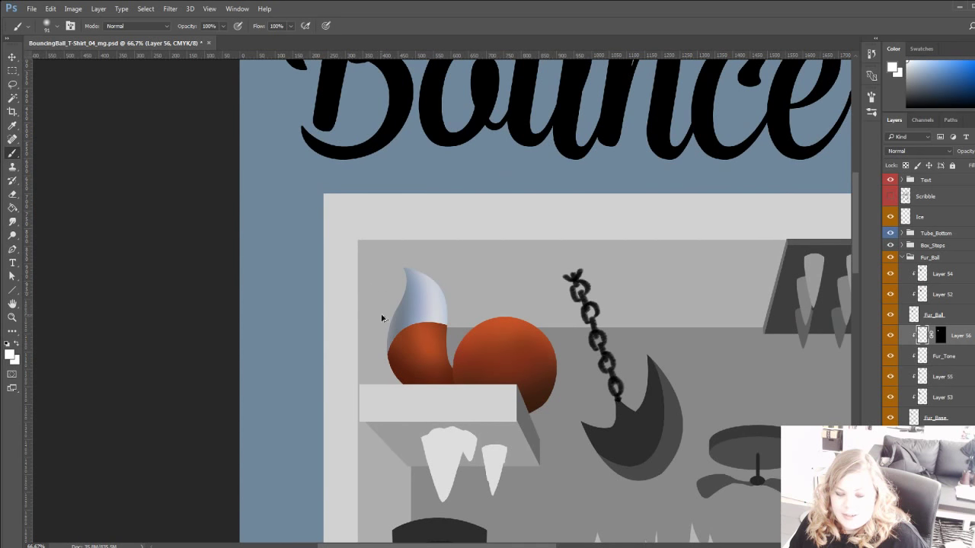
drag(370, 364, 291, 239)
drag(372, 283, 330, 293)
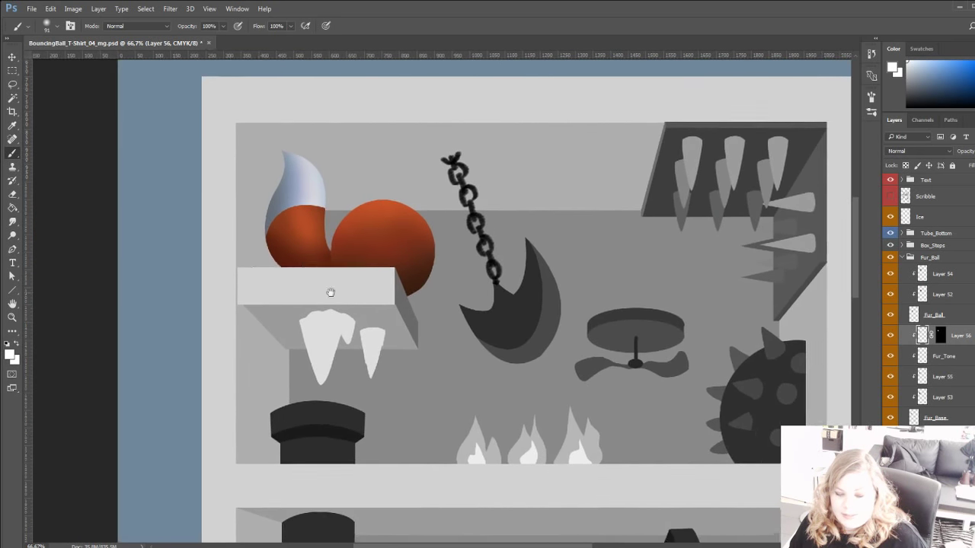
mouse_move(460, 406)
mouse_down()
mouse_move(397, 405)
mouse_move(406, 418)
mouse_up()
drag(349, 318, 438, 331)
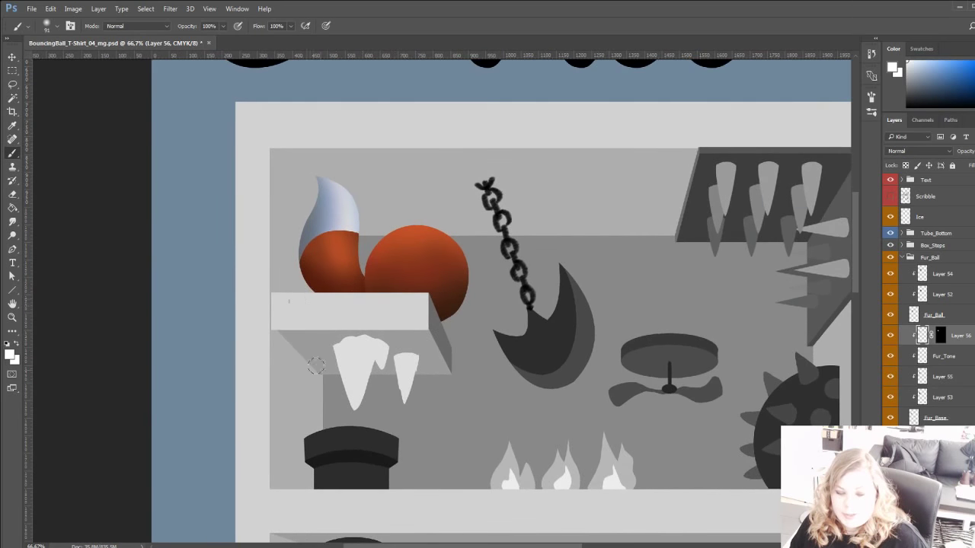
drag(366, 389, 300, 116)
drag(306, 287, 352, 370)
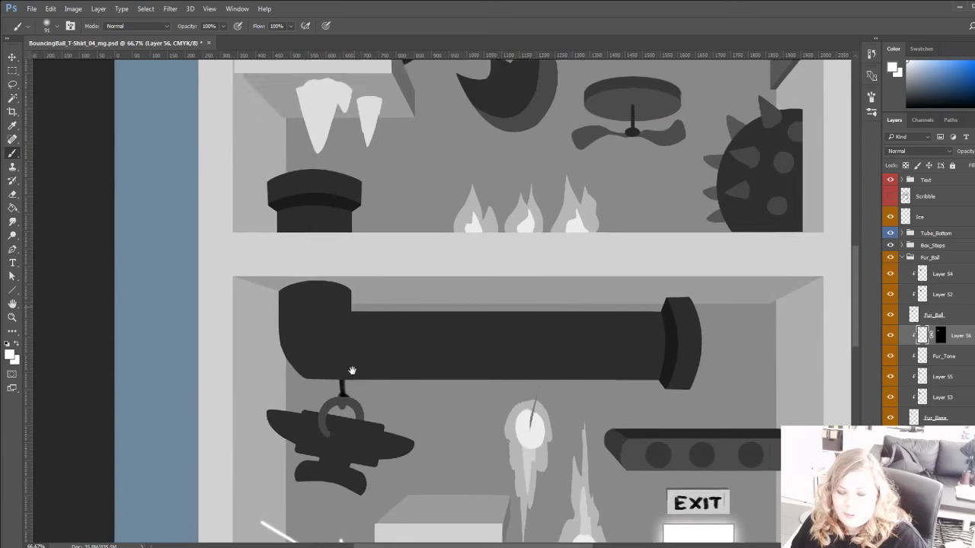
scroll(352, 371, up, 4)
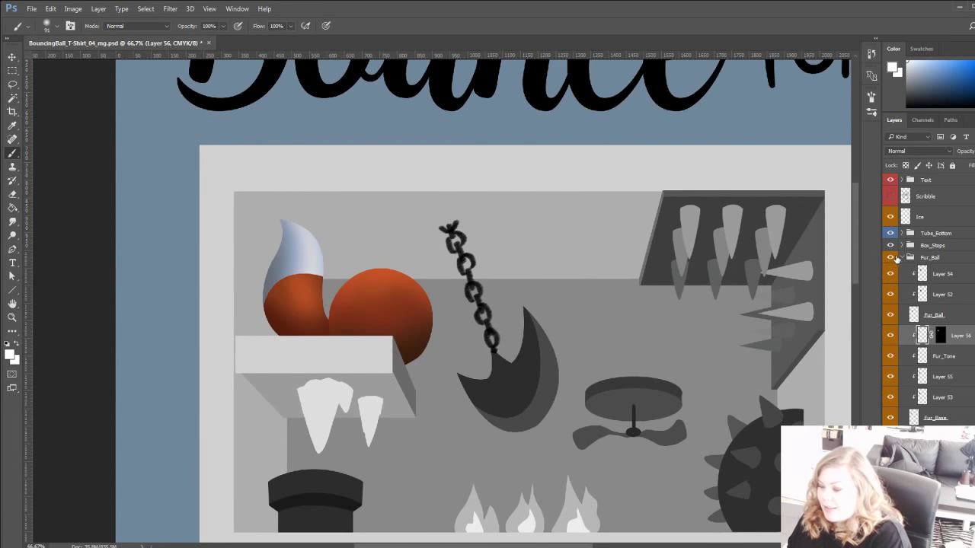
Collapse the Fur_Ball group and expand the Axe group to reach its layers.
click(901, 257)
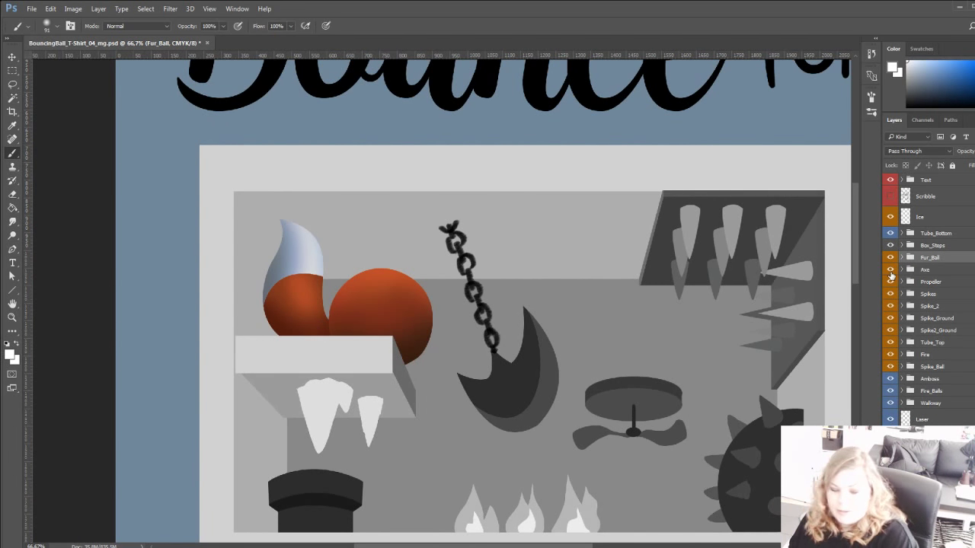
drag(740, 265, 687, 214)
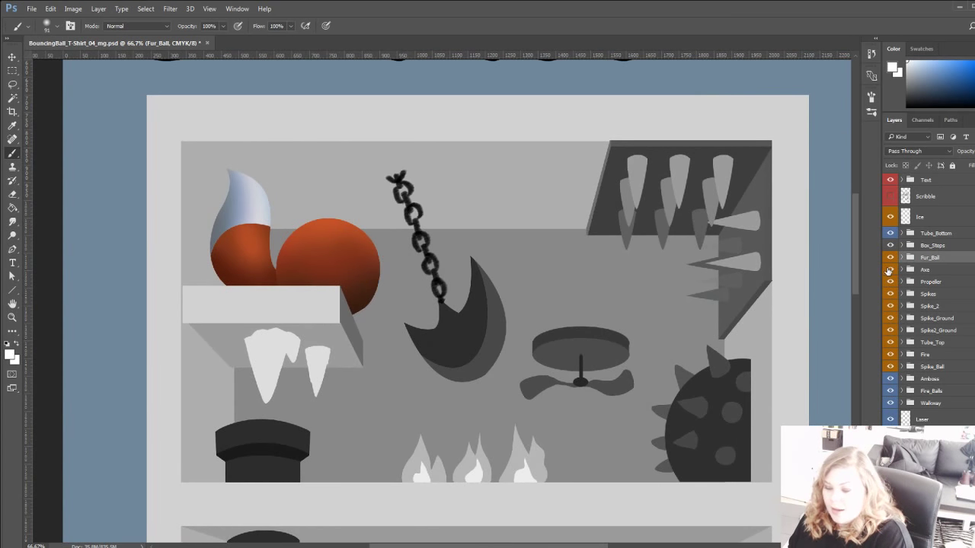
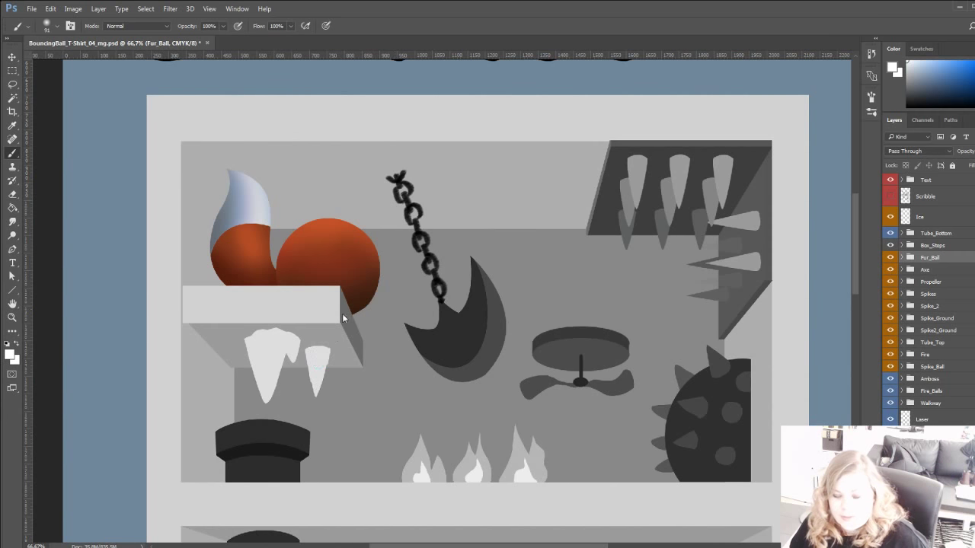
click(902, 271)
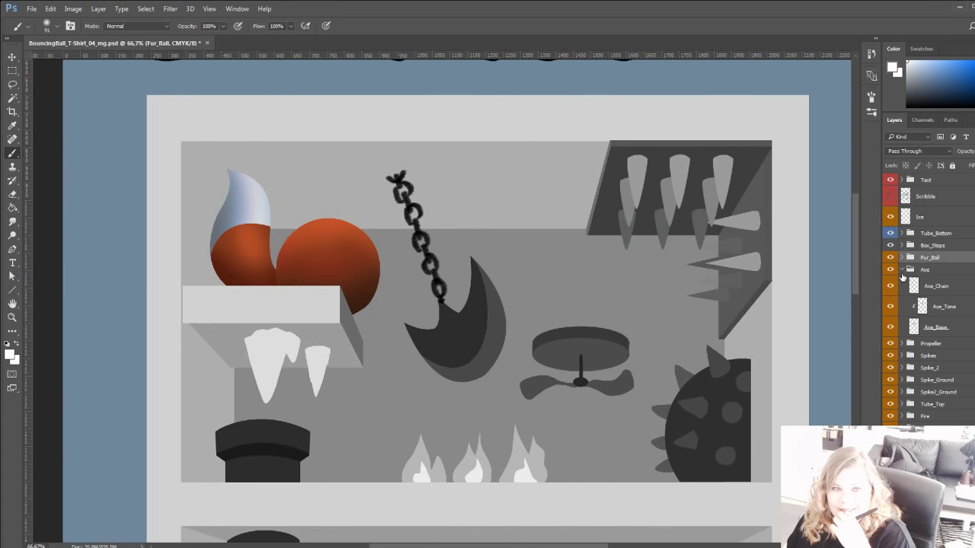
drag(375, 351, 410, 342)
drag(315, 332, 341, 349)
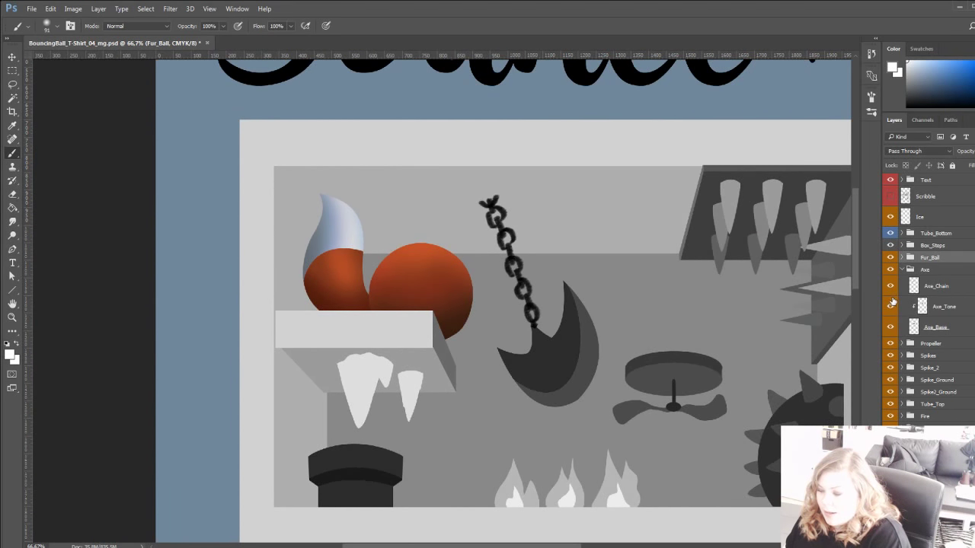
drag(498, 394, 496, 376)
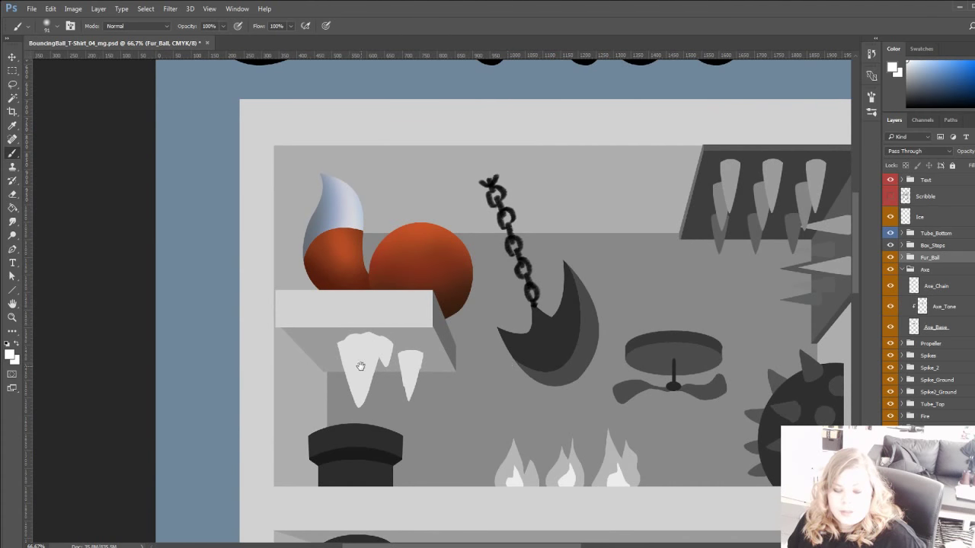
drag(360, 365, 271, 328)
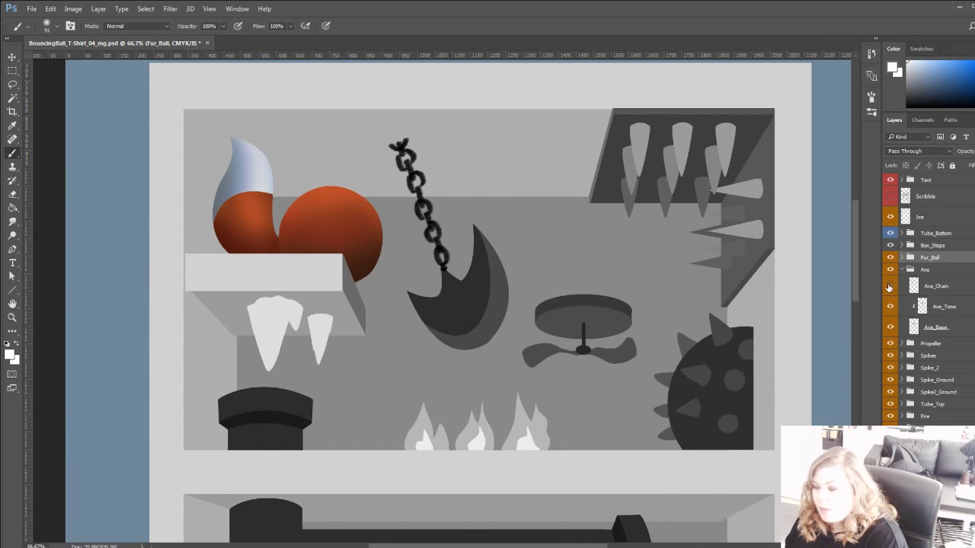
Toggle the visibility of Axe_Chain, Axe_Tone and Axe_Base to check which part of the axe each layer holds.
click(890, 287)
click(889, 287)
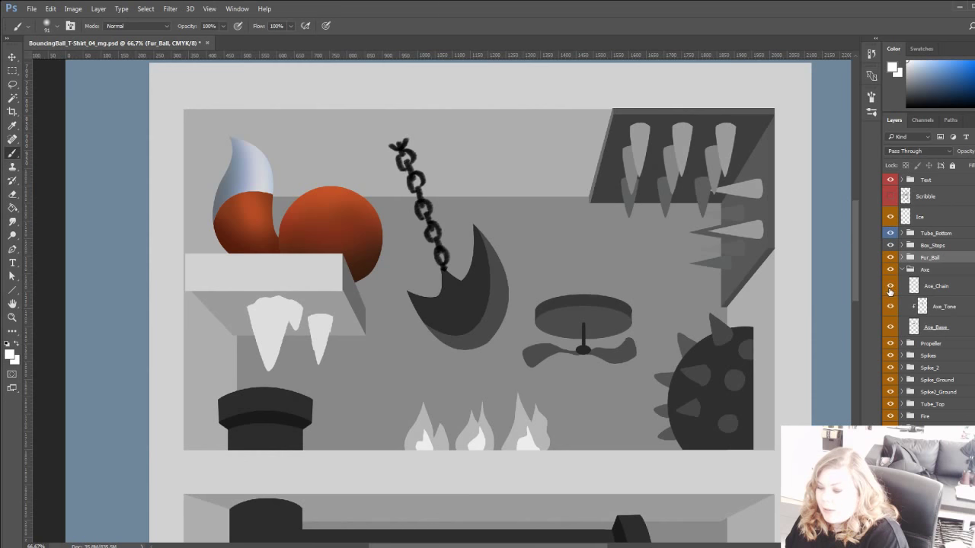
click(889, 287)
click(890, 287)
click(895, 288)
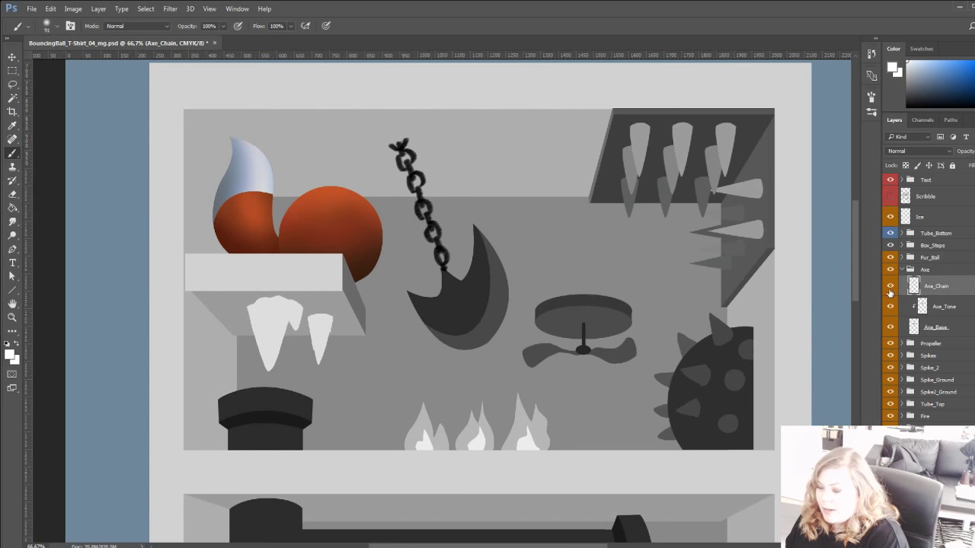
click(890, 287)
click(890, 287)
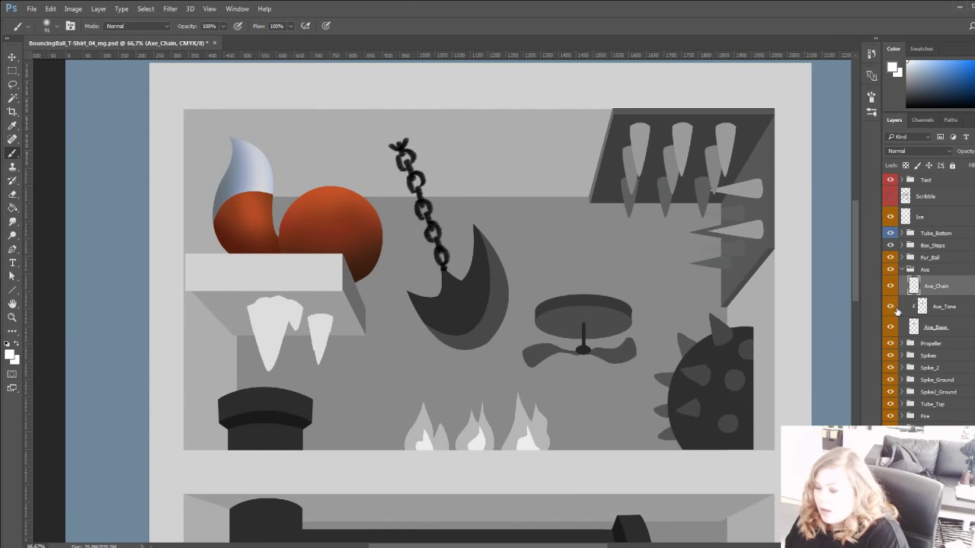
click(890, 307)
click(890, 307)
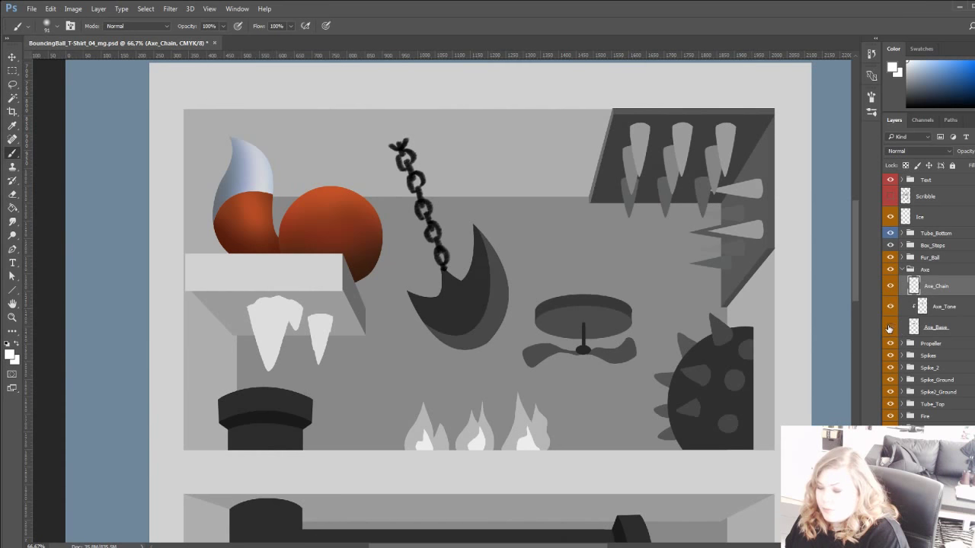
click(890, 327)
click(889, 327)
Fill the axe head's base shape on Axe_Base with a dark navy blue.
click(914, 328)
click(972, 90)
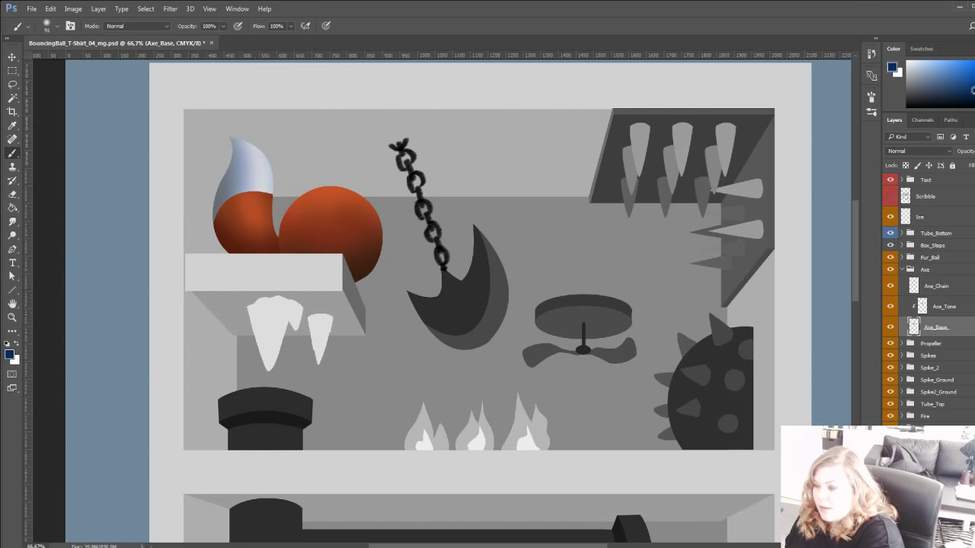
drag(970, 95, 933, 97)
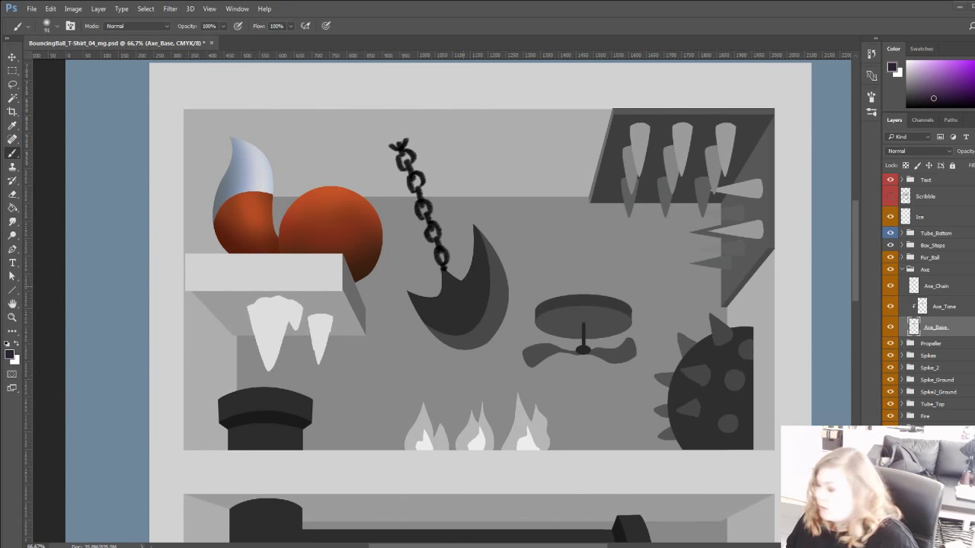
alt+click(464, 301)
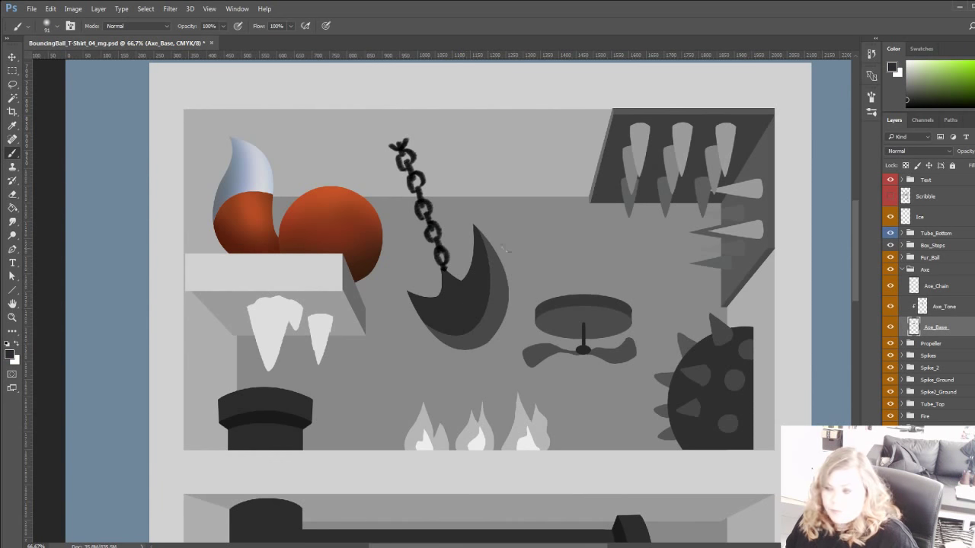
mouse_move(974, 95)
mouse_down()
mouse_move(974, 72)
mouse_move(969, 97)
mouse_move(934, 98)
mouse_up()
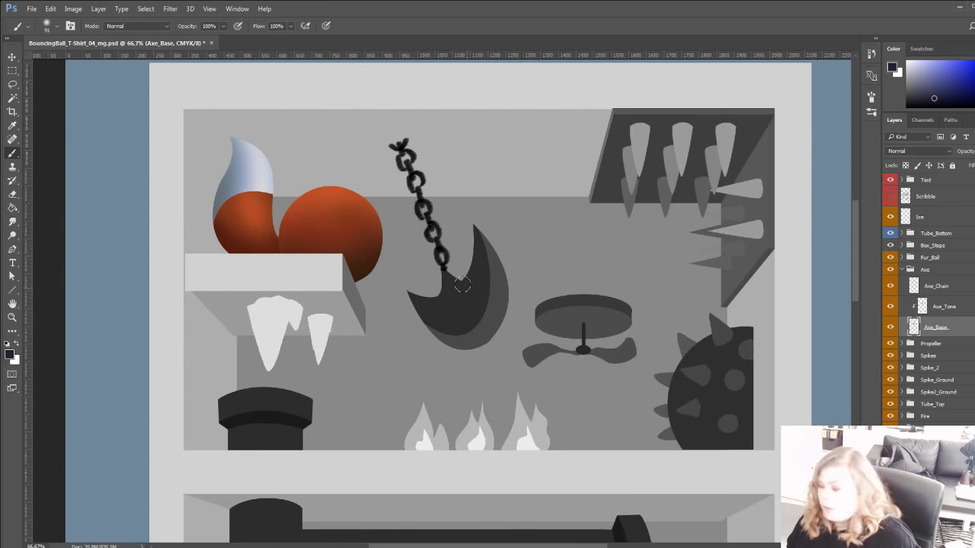
key(g)
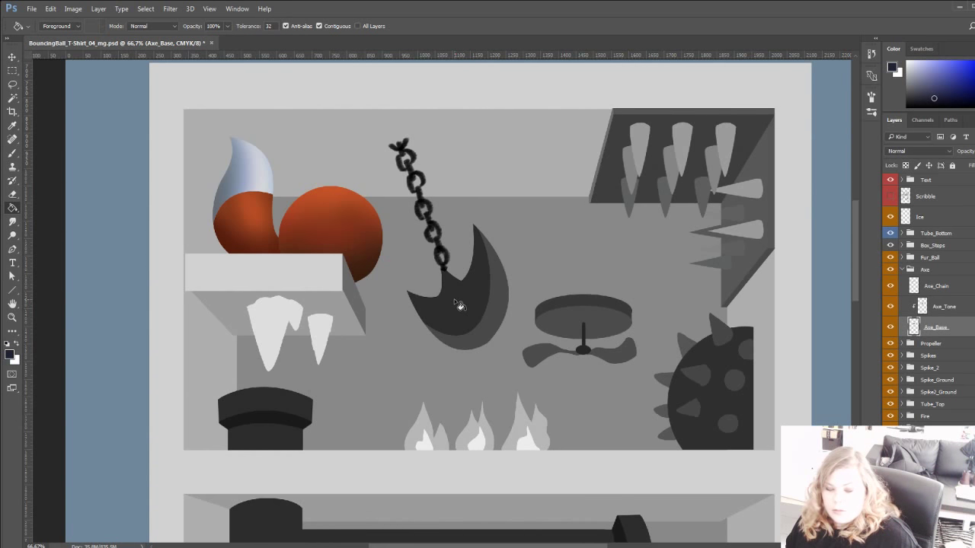
click(457, 306)
key(ctrl+z)
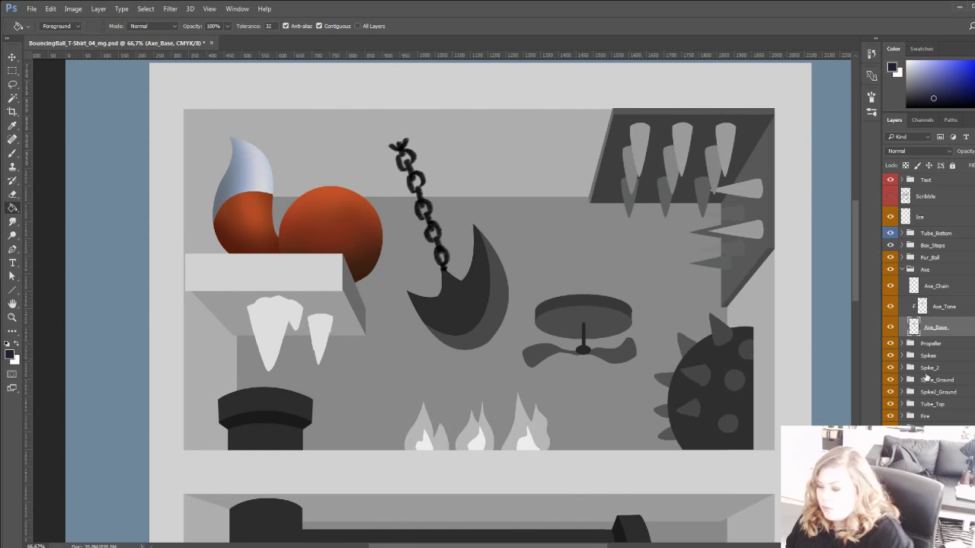
click(891, 306)
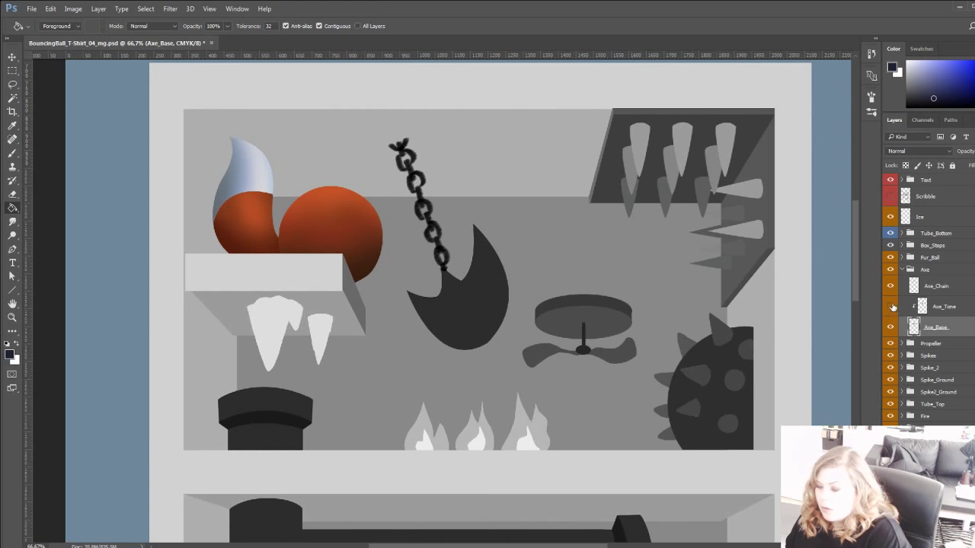
click(890, 307)
click(444, 309)
drag(443, 308, 487, 293)
Lock the transparent pixels of Axe_Tone and fill the blade's outer edge with a muted blue-purple.
key(b)
click(922, 307)
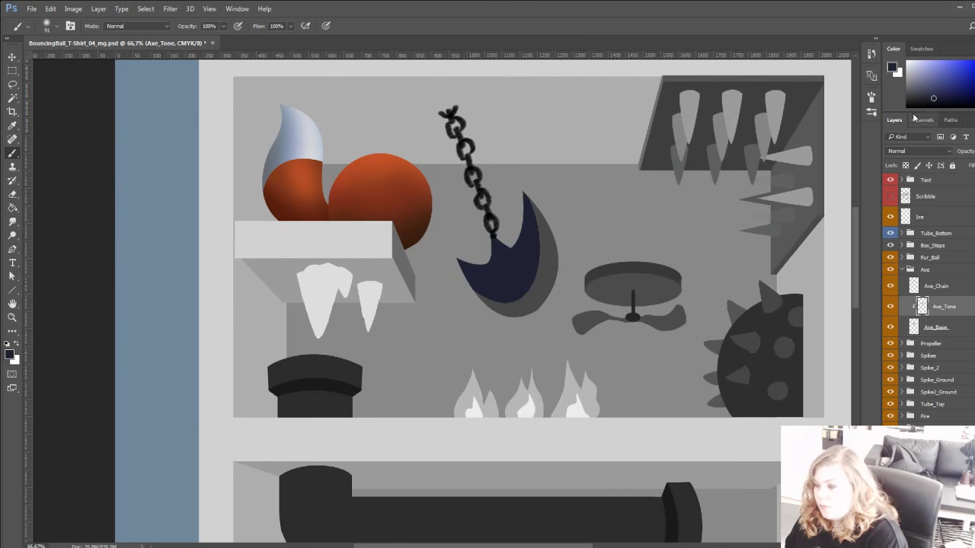
click(929, 92)
drag(929, 92, 926, 84)
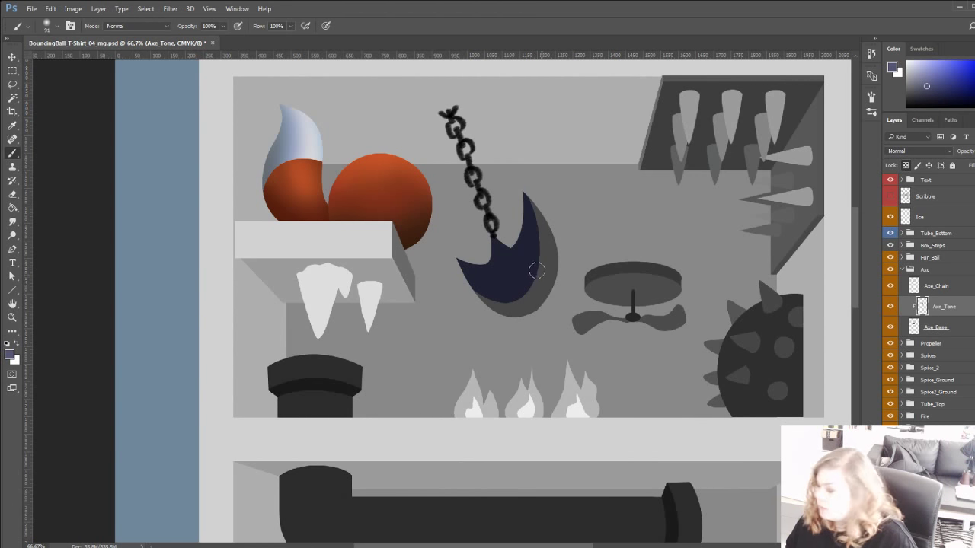
key(g)
click(544, 281)
drag(434, 279, 451, 320)
Toggle the visibility of Axe_Tone to compare the blade edge with the base beneath it.
click(910, 327)
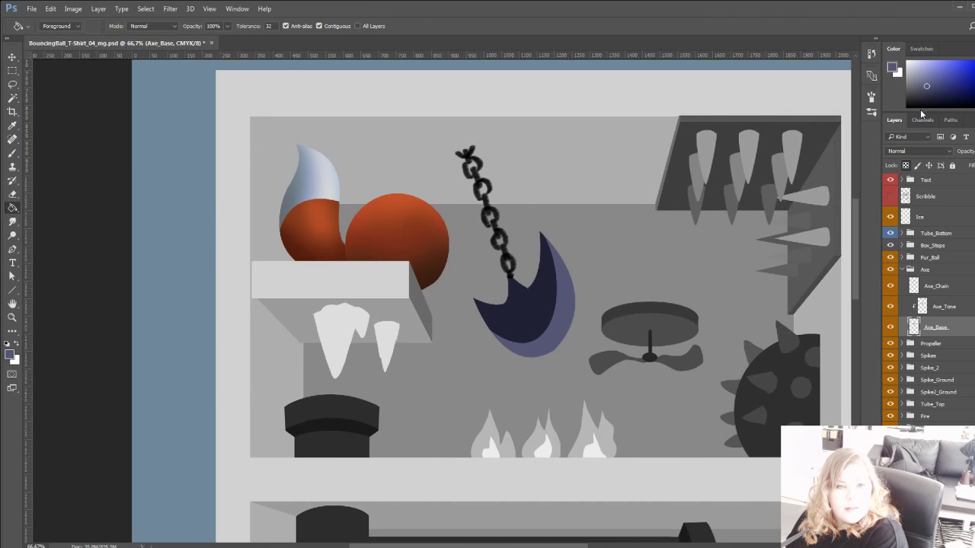
click(891, 307)
click(891, 308)
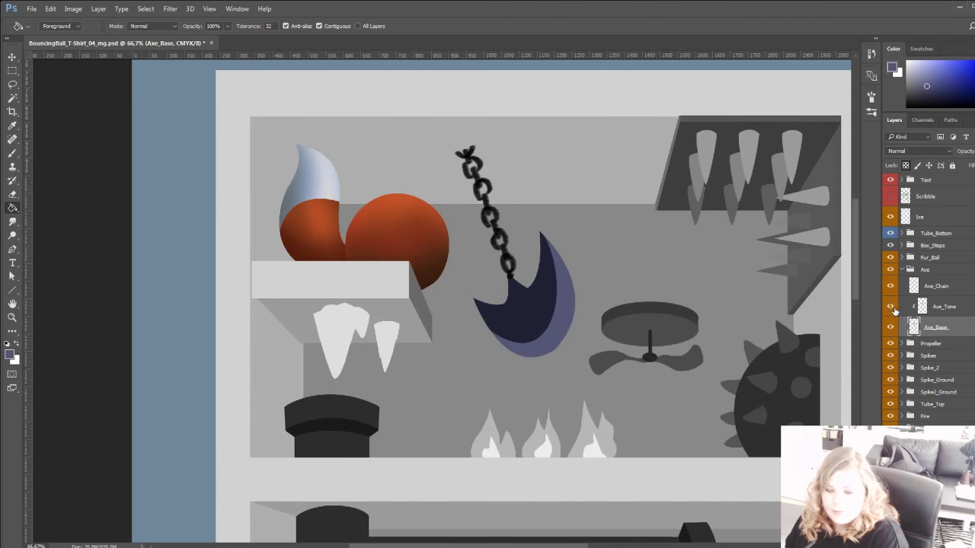
Brush one wide and one narrow lavender highlight stripe across the lower blade edge on Axe_Tone.
click(920, 305)
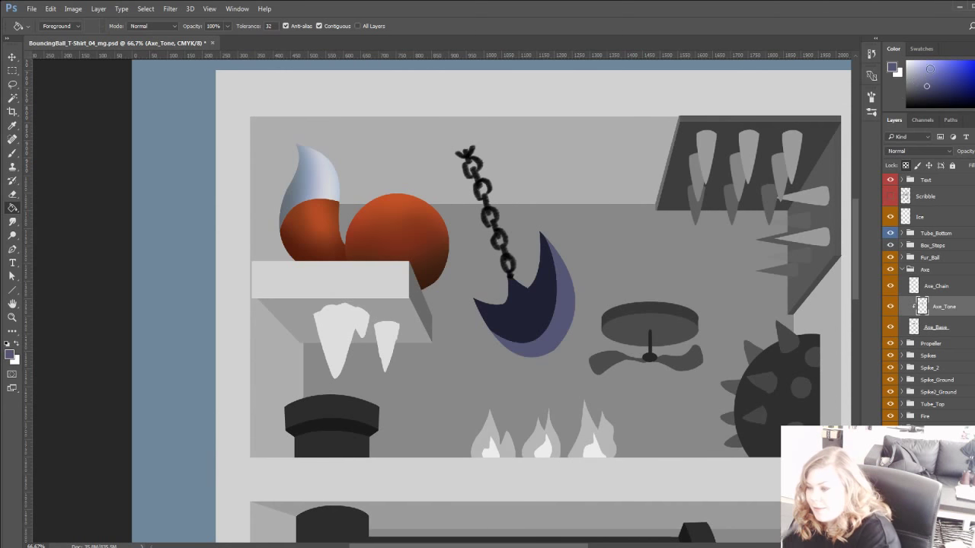
click(927, 70)
key(b)
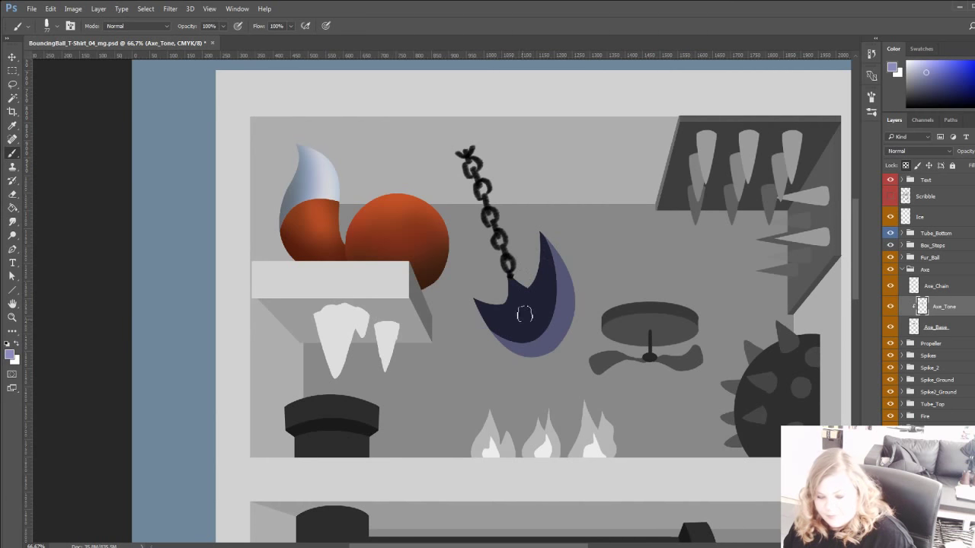
drag(523, 312, 560, 343)
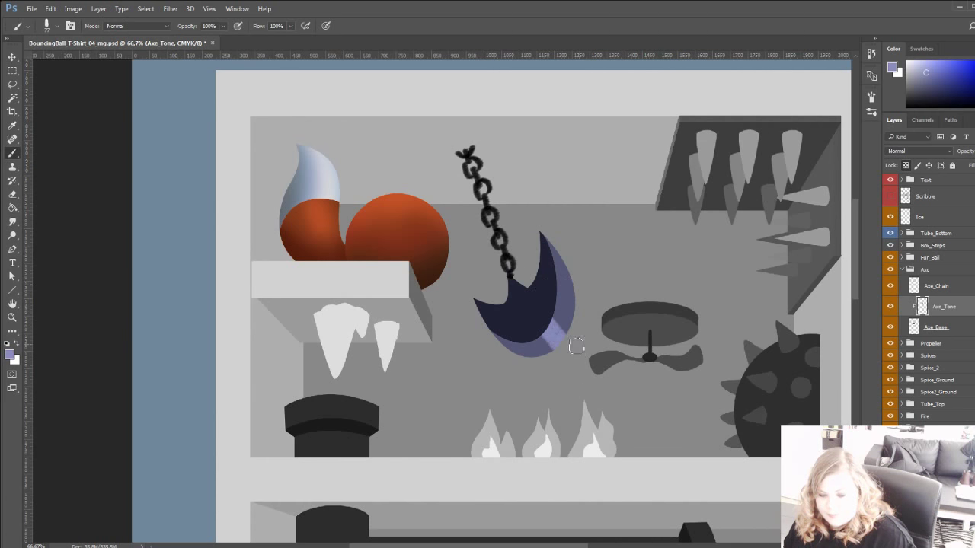
drag(539, 342, 543, 357)
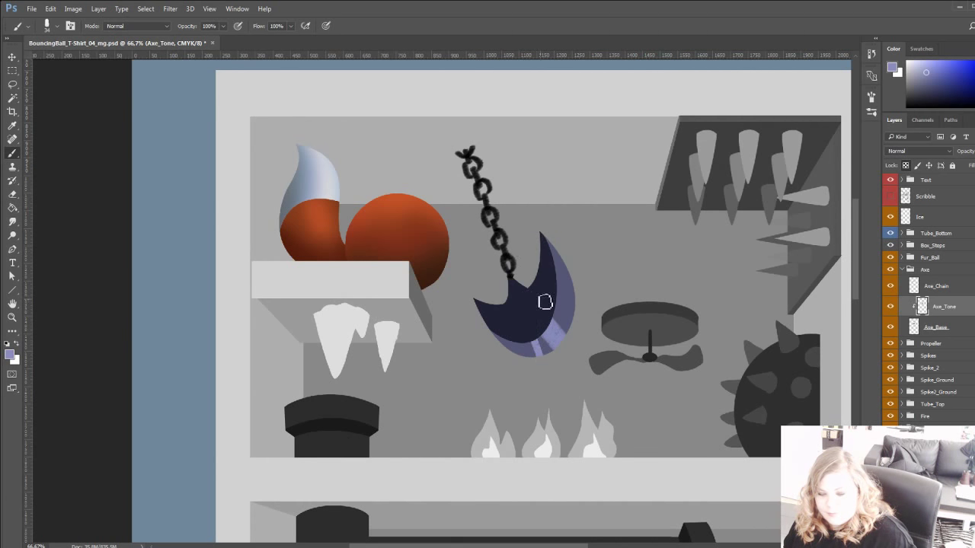
key(bracketleft)
key(bracketleft)
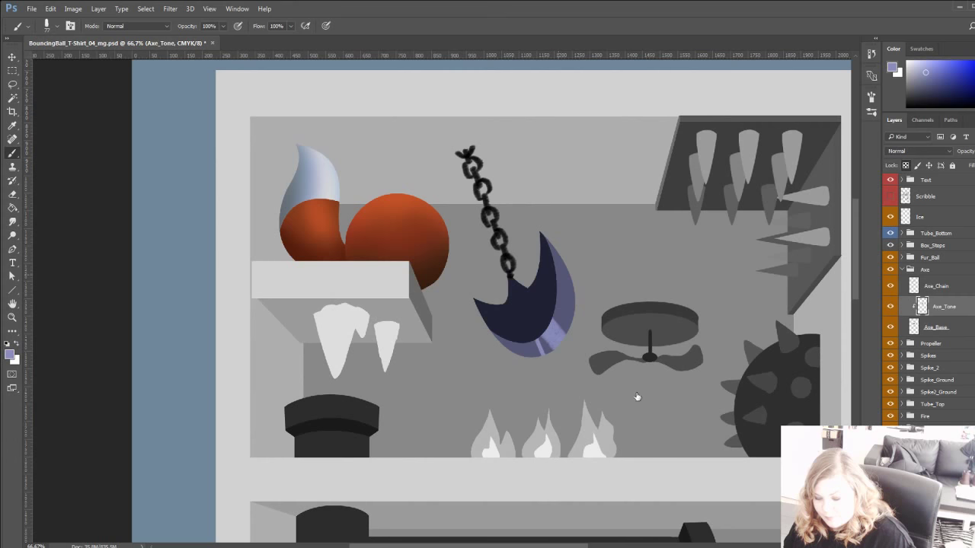
Brush a more saturated blue over the dark navy axe body on Axe_Base with a soft 91 px brush.
click(594, 471)
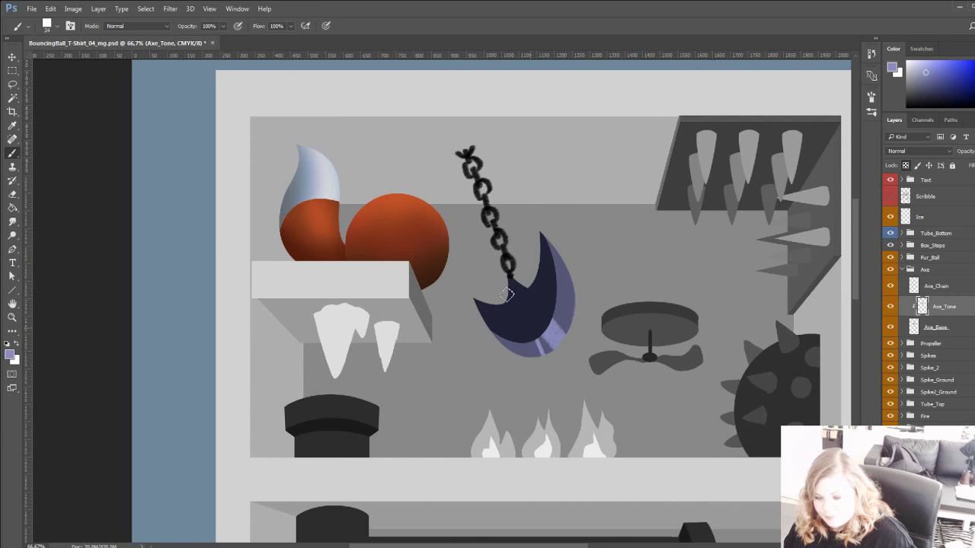
click(914, 328)
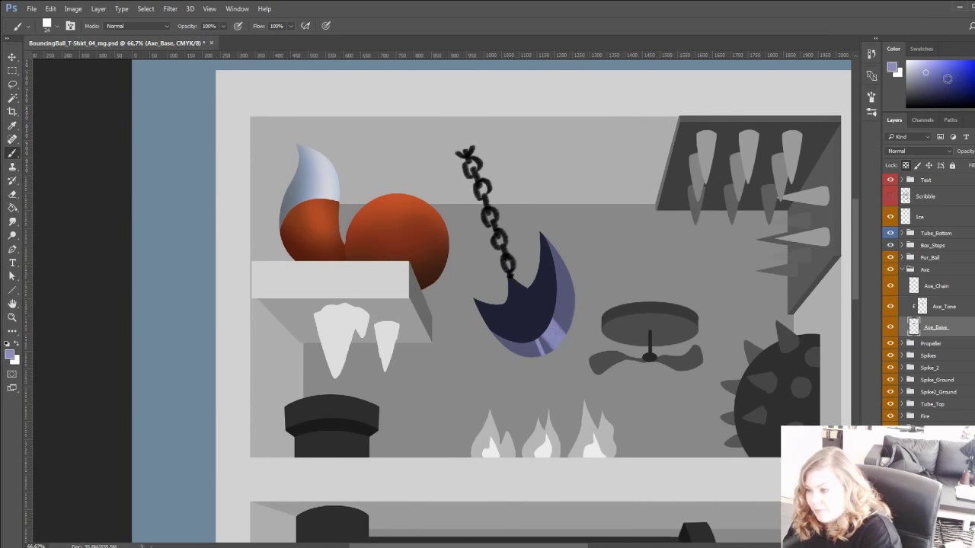
drag(947, 79, 929, 100)
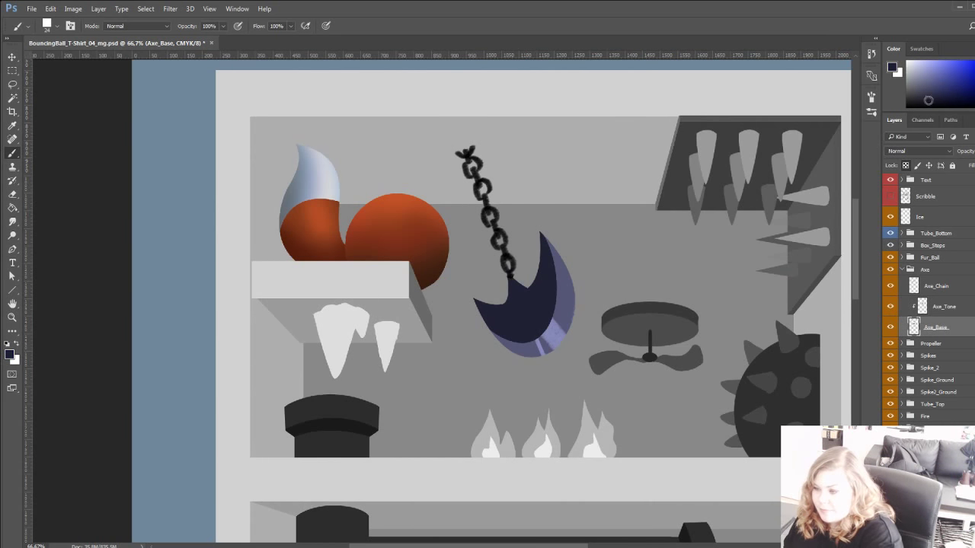
alt+click(519, 300)
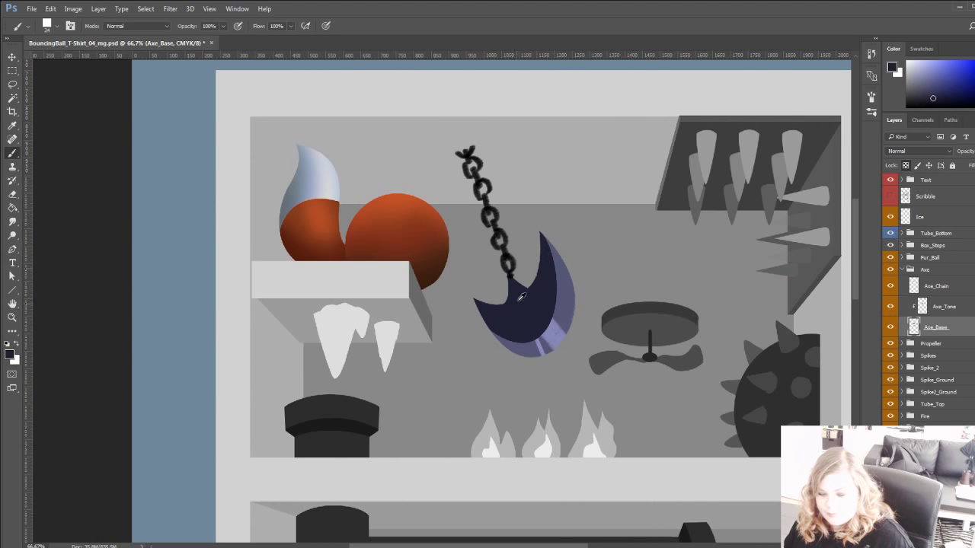
drag(948, 87, 959, 85)
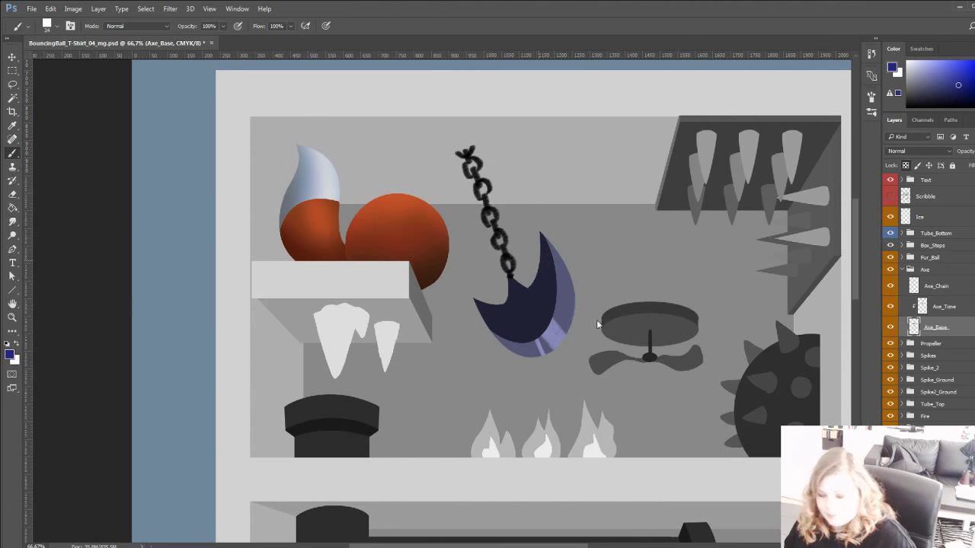
click(625, 336)
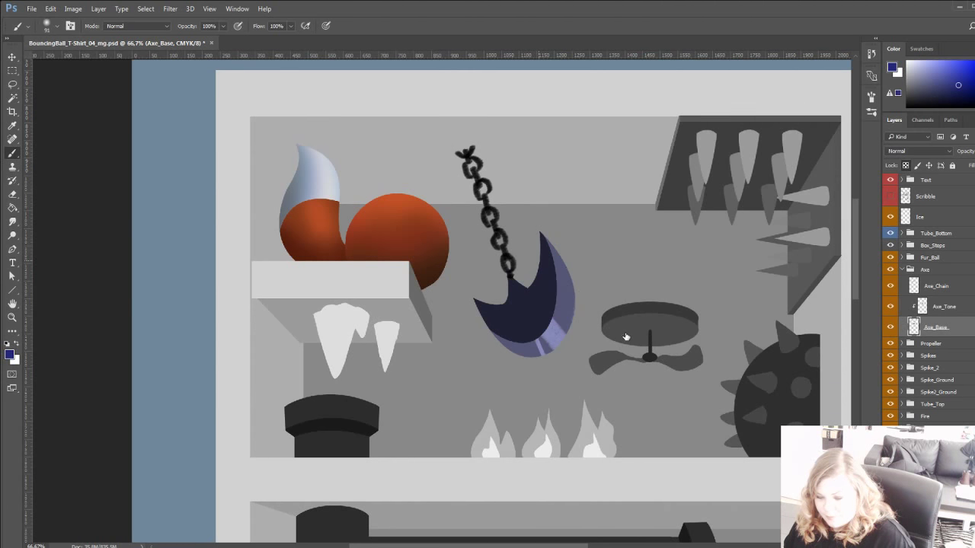
mouse_move(477, 298)
mouse_down()
mouse_move(510, 294)
mouse_move(498, 303)
mouse_up()
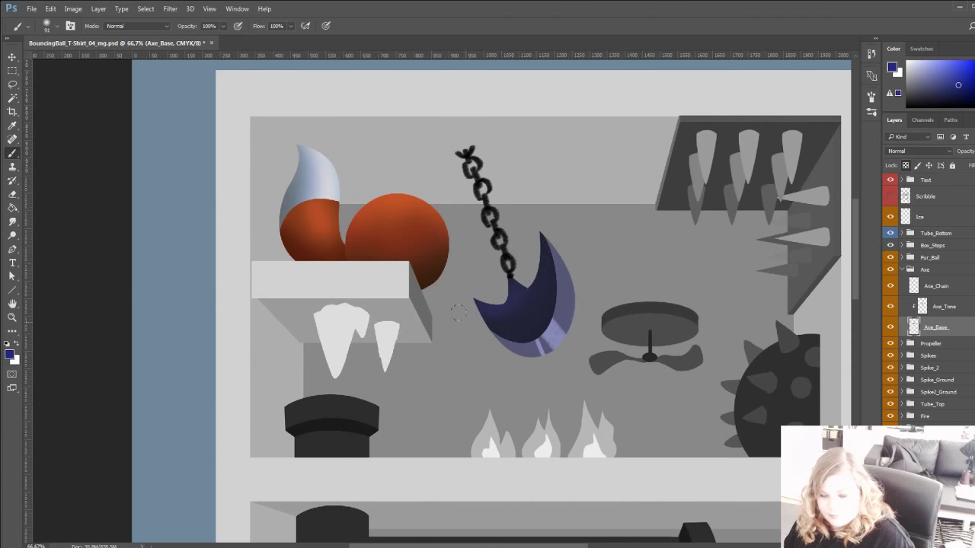
drag(465, 339, 483, 425)
drag(540, 356, 533, 333)
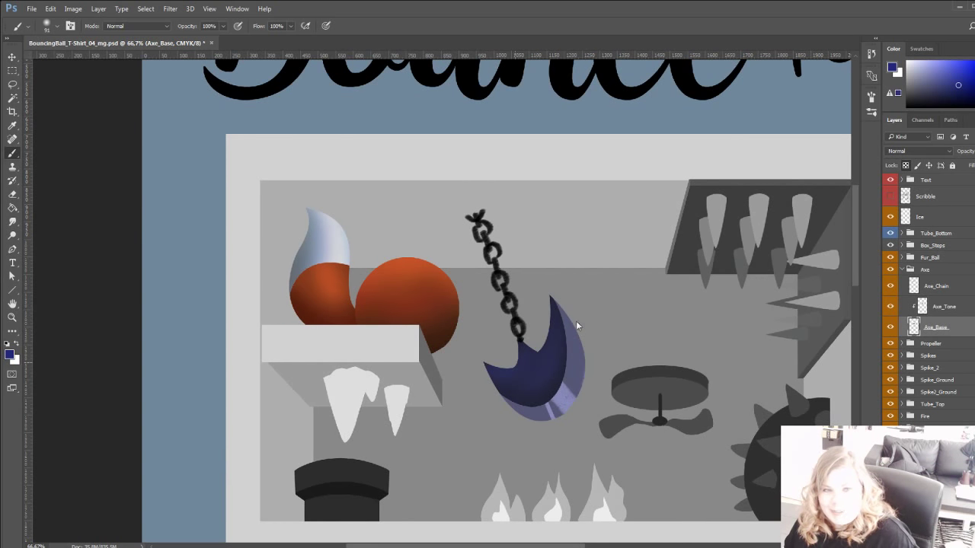
Add shading on Axe_Base along the boundary between the axe body and its blade edge using a round brush.
click(678, 415)
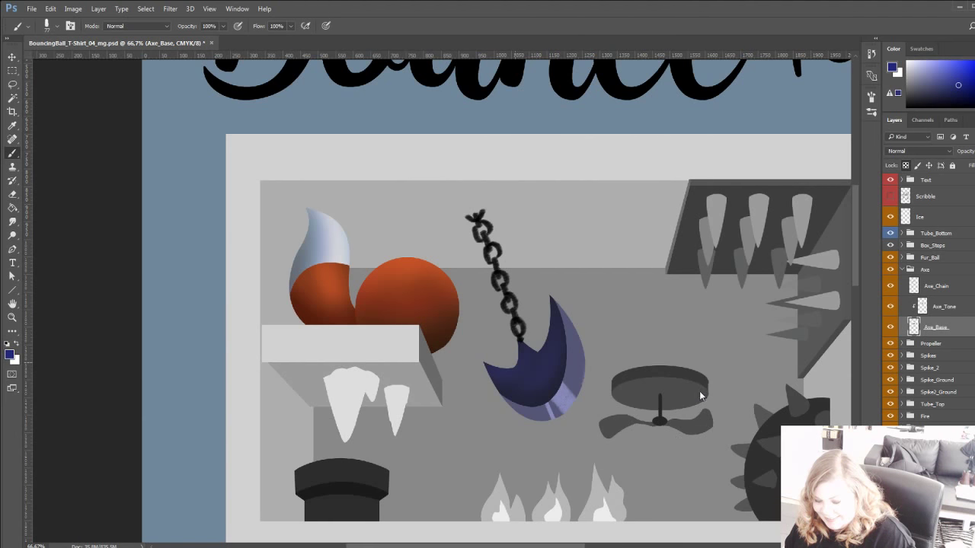
click(666, 468)
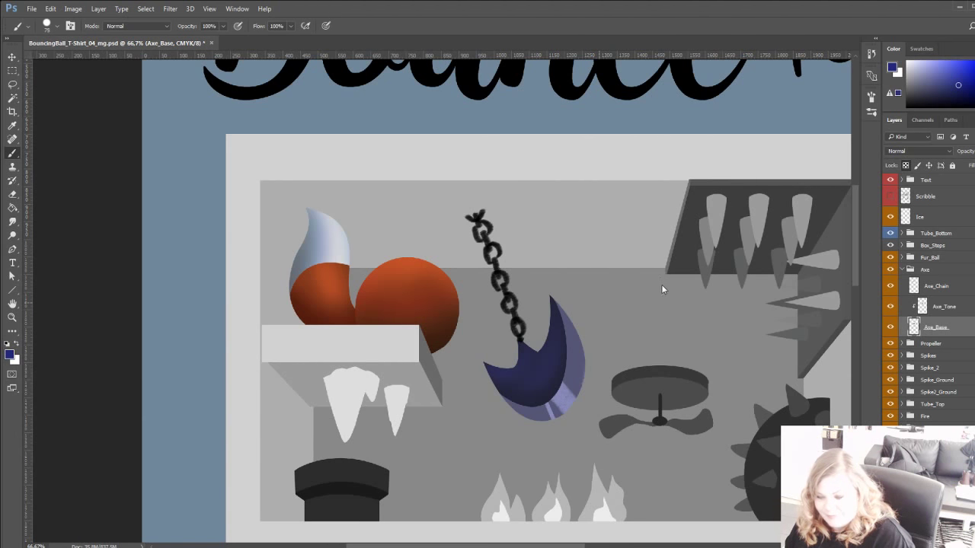
drag(661, 285, 649, 285)
mouse_move(561, 311)
mouse_down()
mouse_move(571, 370)
mouse_move(563, 323)
mouse_move(564, 392)
mouse_up()
drag(571, 343, 542, 411)
drag(570, 378, 526, 411)
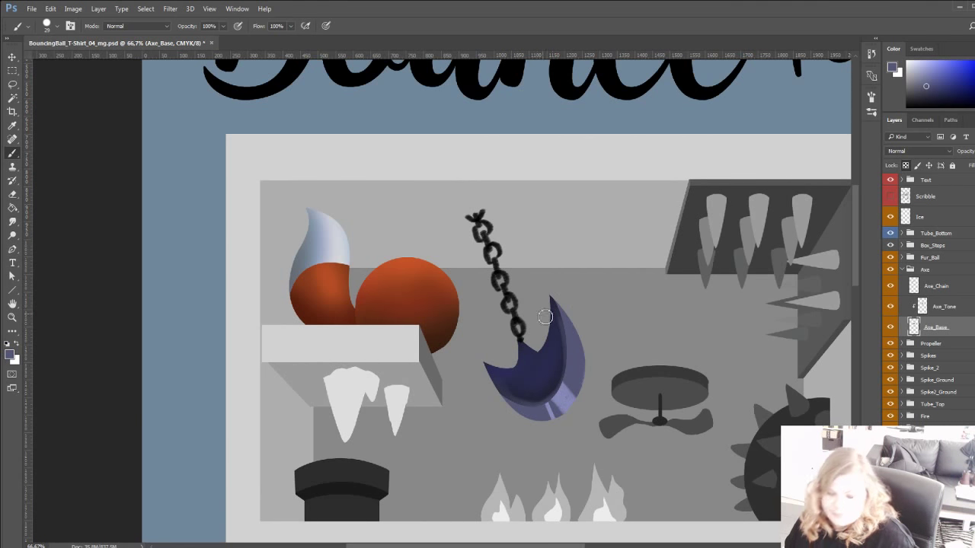
key(bracketleft)
key(bracketleft)
key(bracketleft)
Paint a thin bevel along the blade edge's inner side on Axe_Base with sampled muted purple and lavender at 15 px.
alt+click(545, 399)
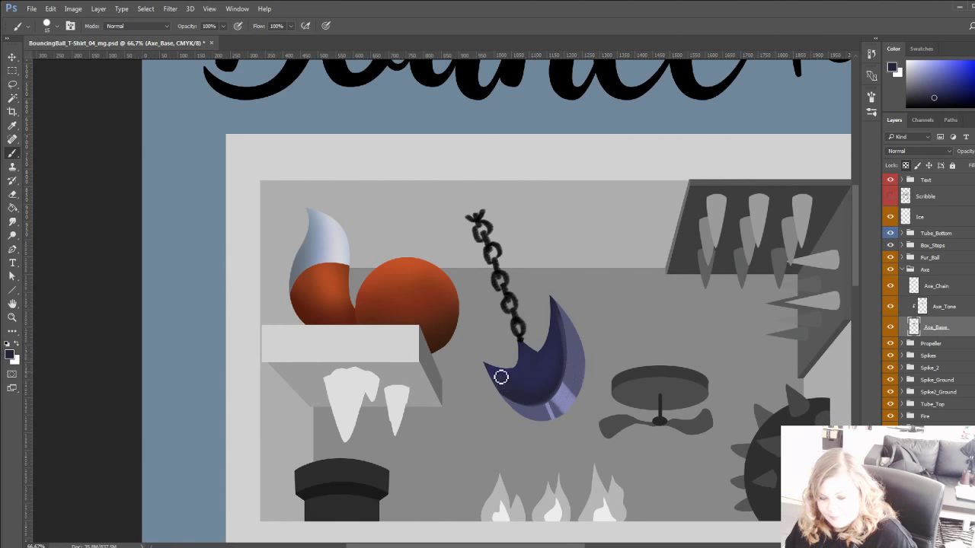
alt+click(571, 369)
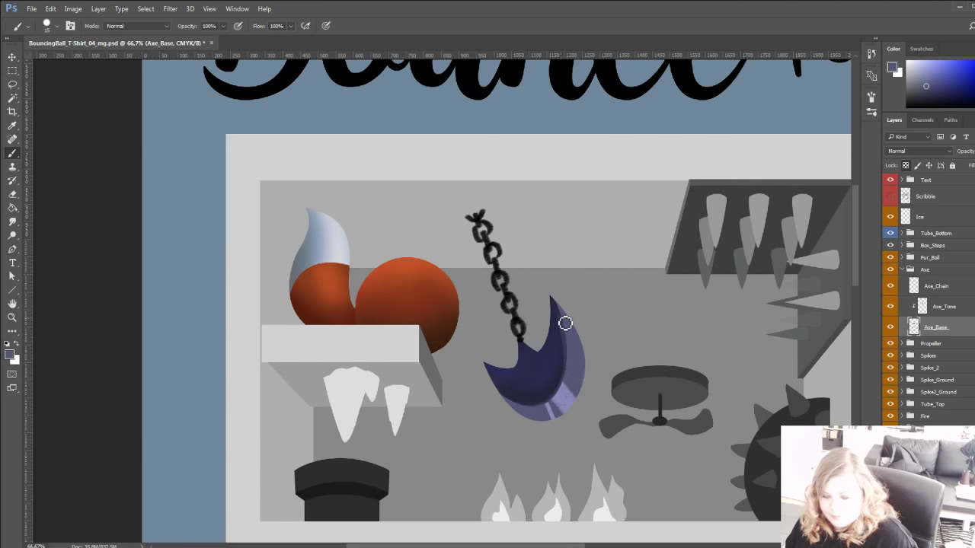
drag(565, 323, 573, 359)
drag(557, 292, 572, 371)
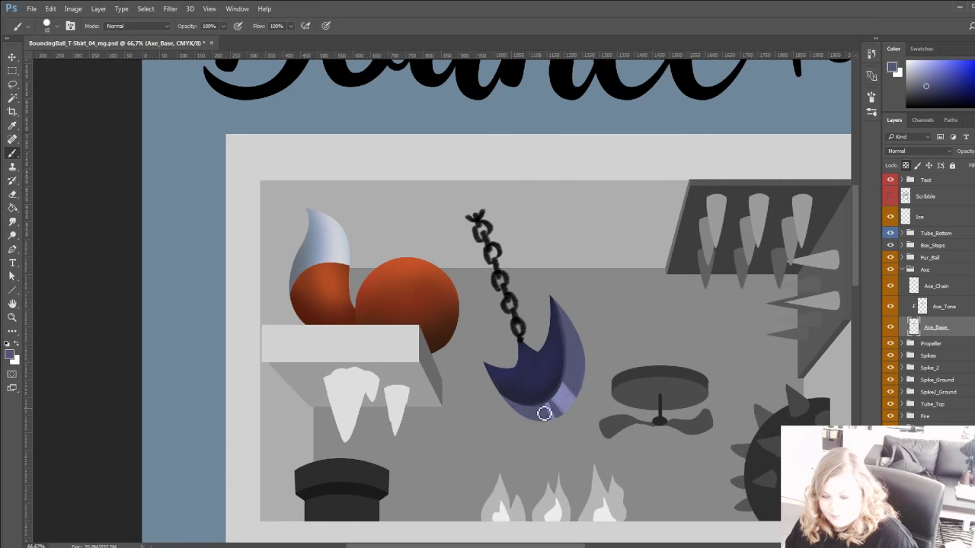
alt+click(571, 385)
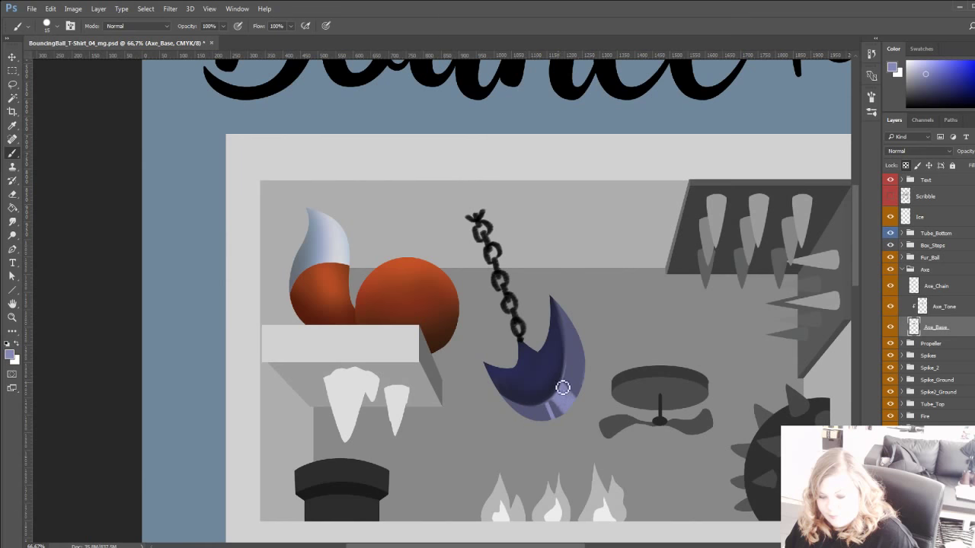
mouse_move(563, 388)
mouse_down()
mouse_move(568, 340)
mouse_move(570, 374)
mouse_move(536, 402)
mouse_move(561, 402)
mouse_move(518, 404)
mouse_up()
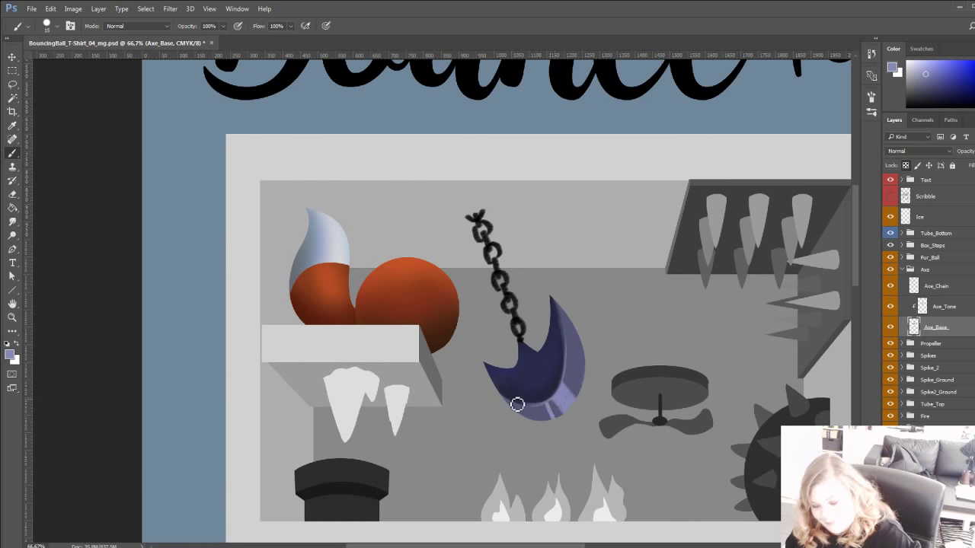
Soften the highlight stripes on the lower blade edge on Axe_Tone with a colour sampled from the blade.
mouse_move(416, 375)
mouse_down()
mouse_move(390, 294)
mouse_move(395, 314)
mouse_move(467, 401)
mouse_move(451, 403)
mouse_move(472, 431)
mouse_up()
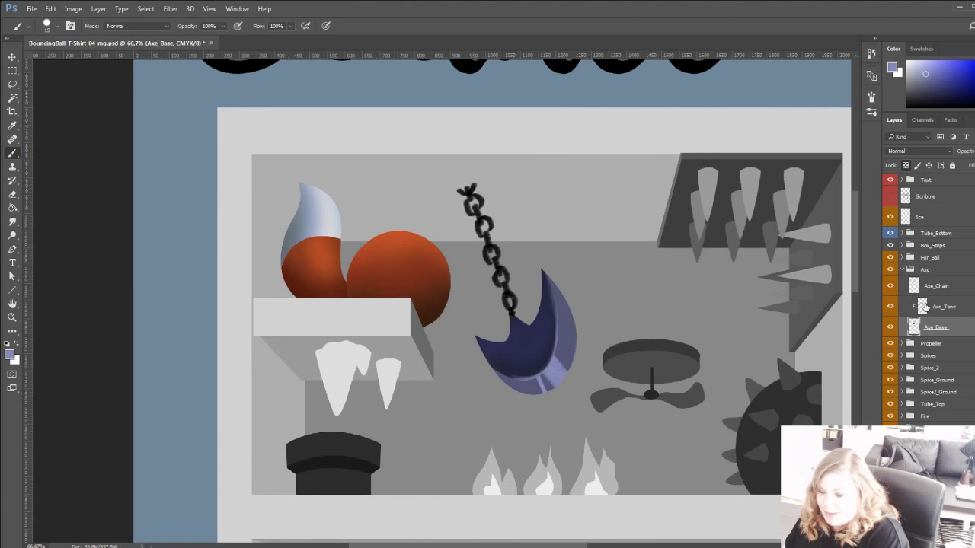
click(902, 308)
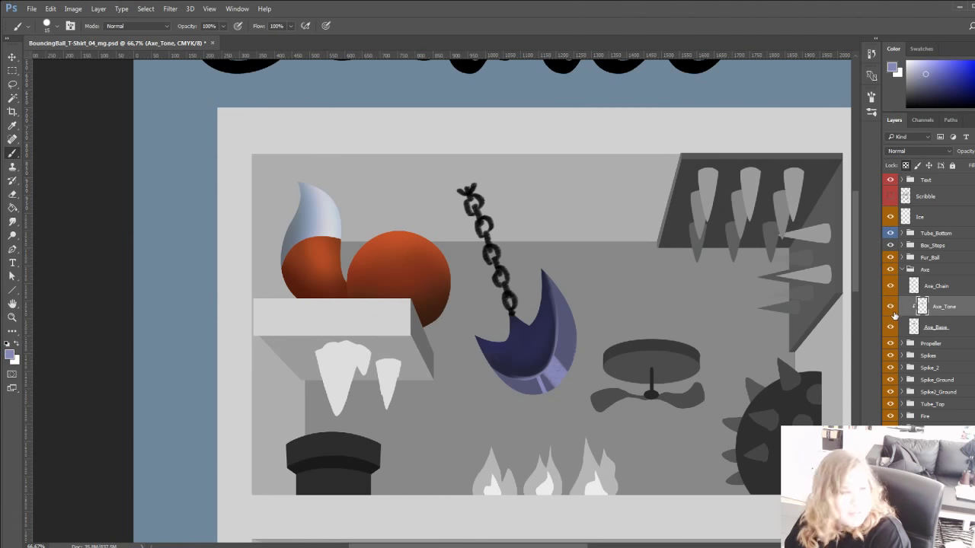
alt+click(558, 366)
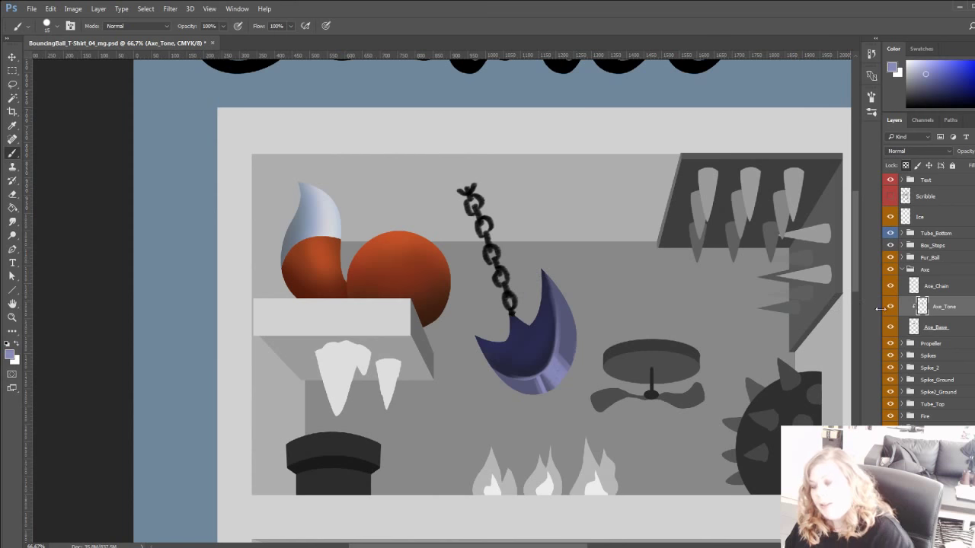
Try an orange tint sampled from the fur ball on the axe's outer tip on Axe_Base with a soft 91 px brush.
click(913, 327)
alt+click(504, 324)
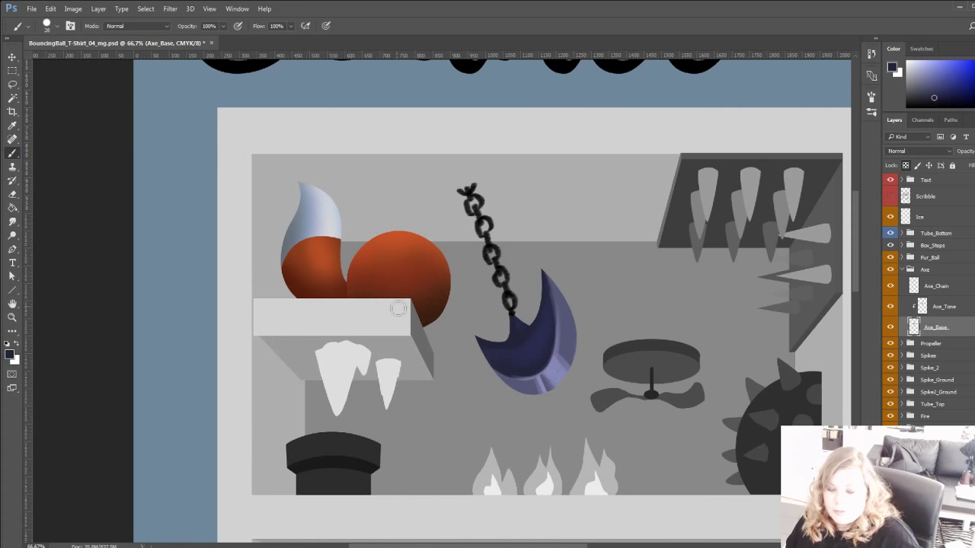
alt+click(409, 238)
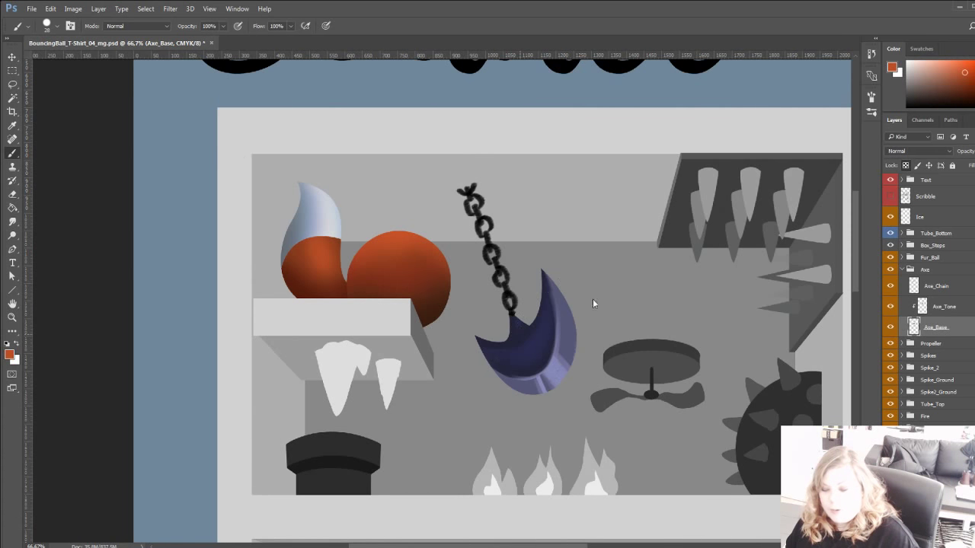
drag(465, 330, 478, 376)
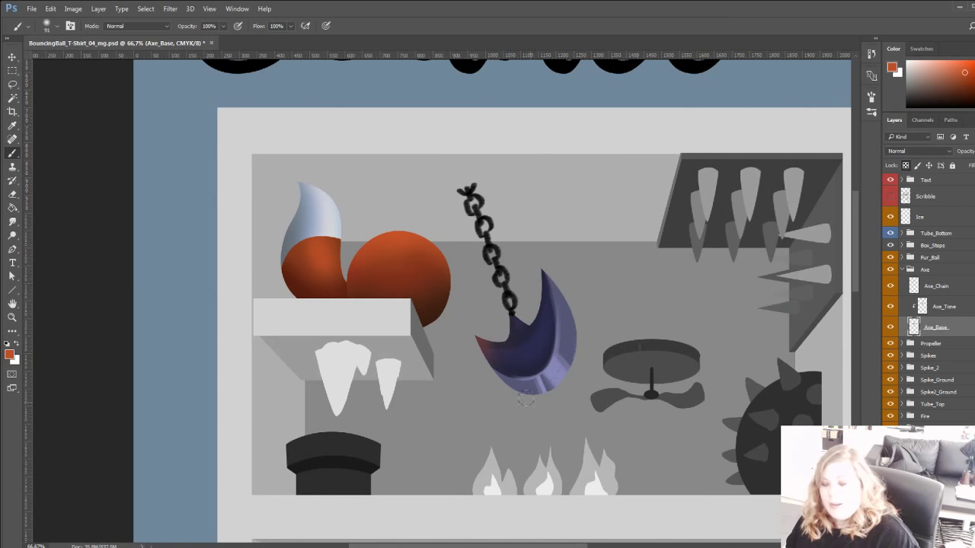
drag(526, 400, 449, 309)
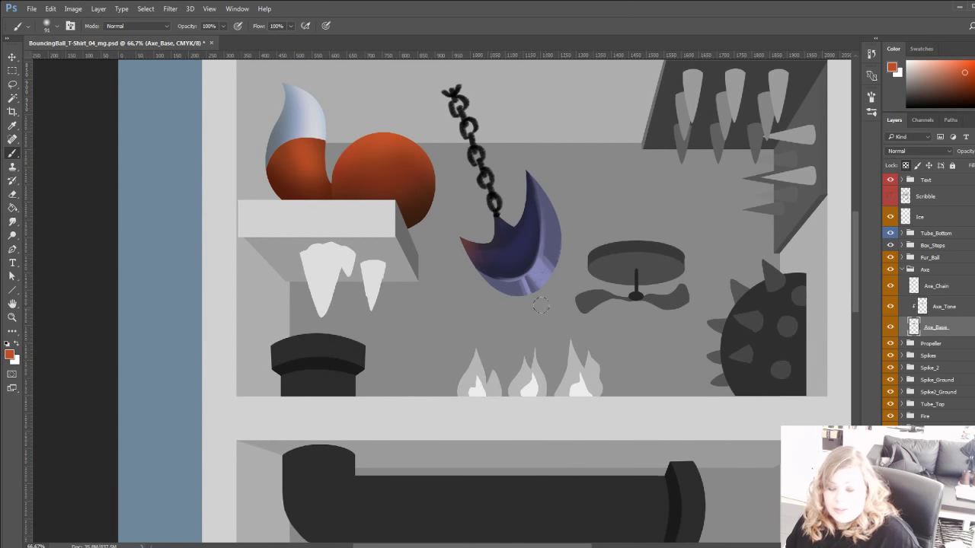
drag(575, 230, 594, 339)
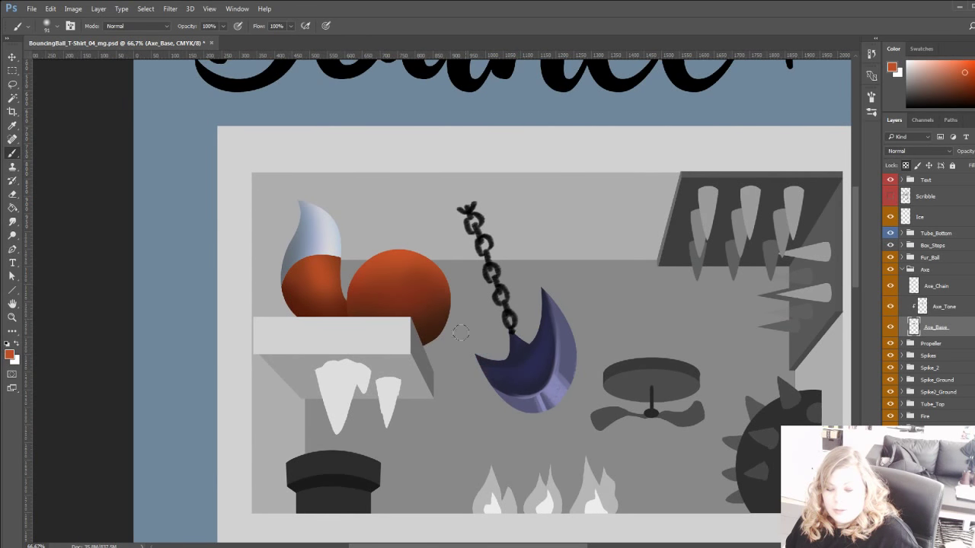
drag(457, 305, 429, 283)
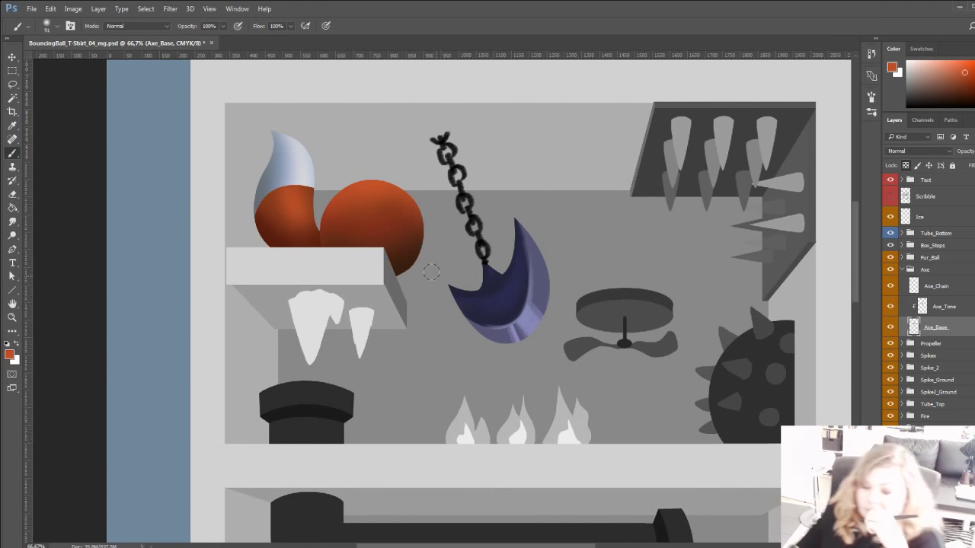
drag(449, 301, 435, 336)
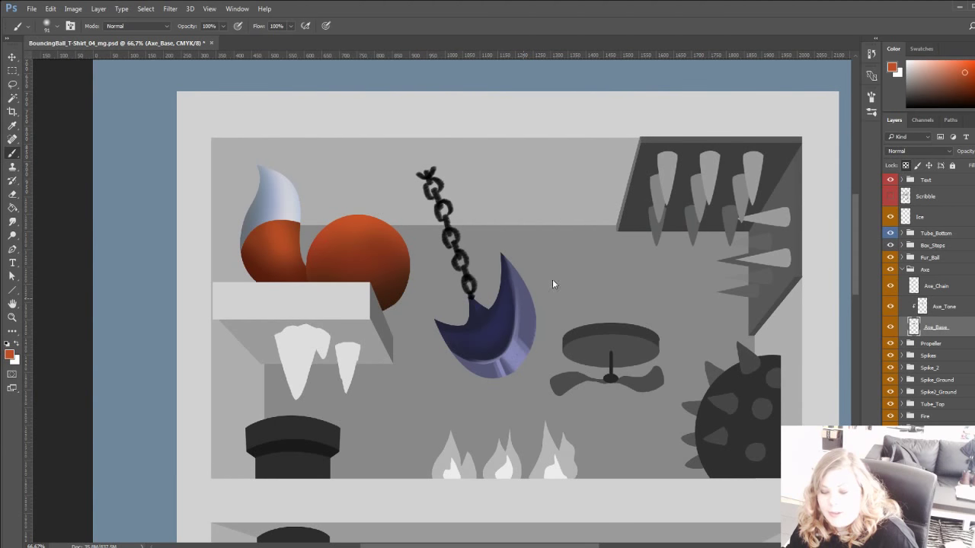
alt+click(473, 320)
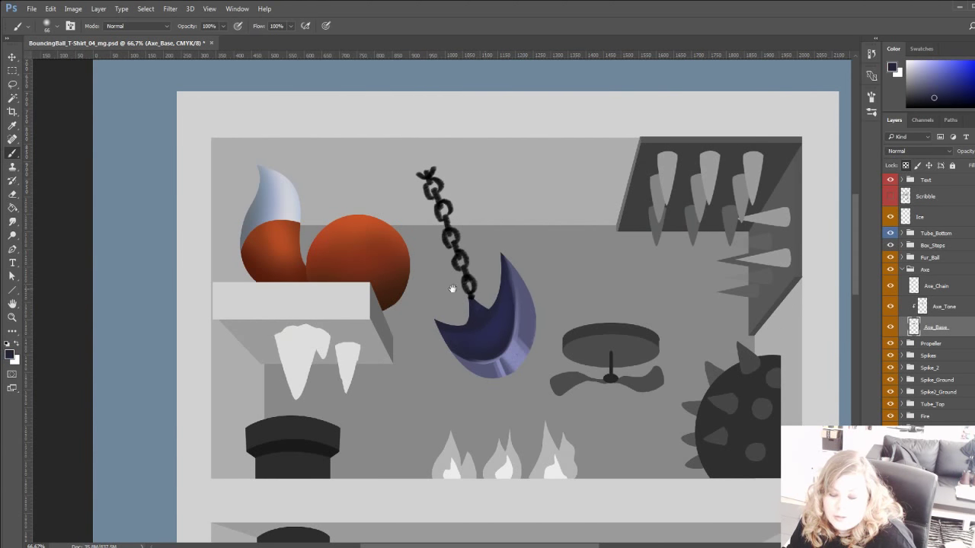
drag(449, 285, 431, 281)
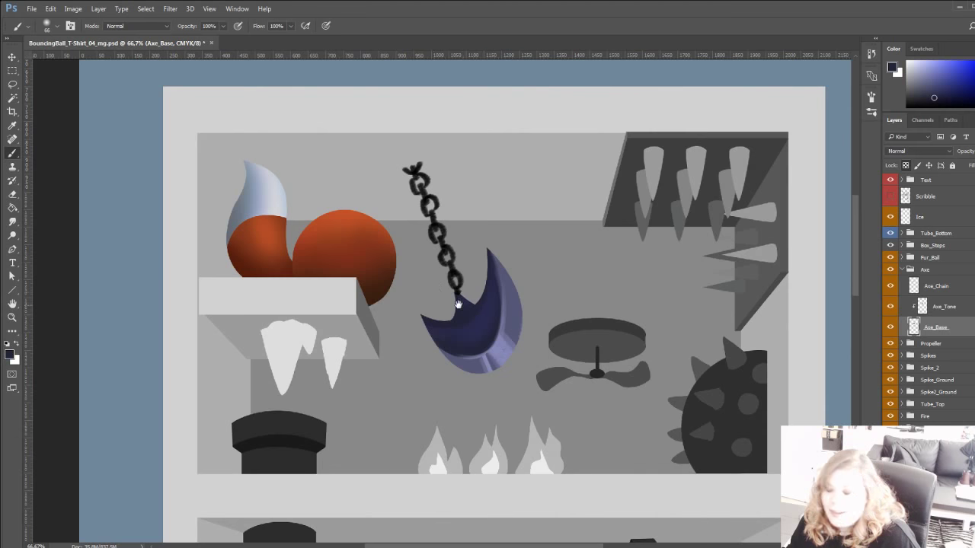
drag(466, 308, 444, 317)
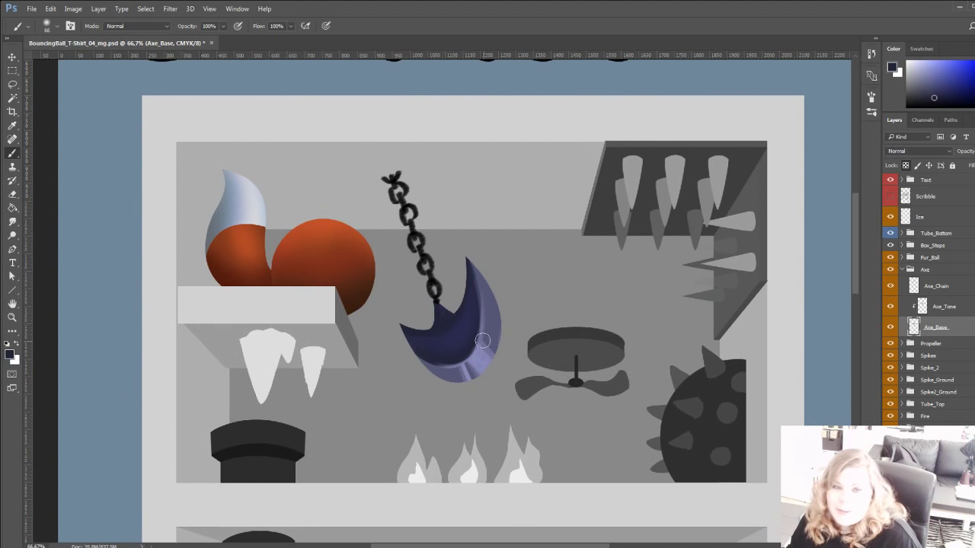
drag(448, 310, 454, 299)
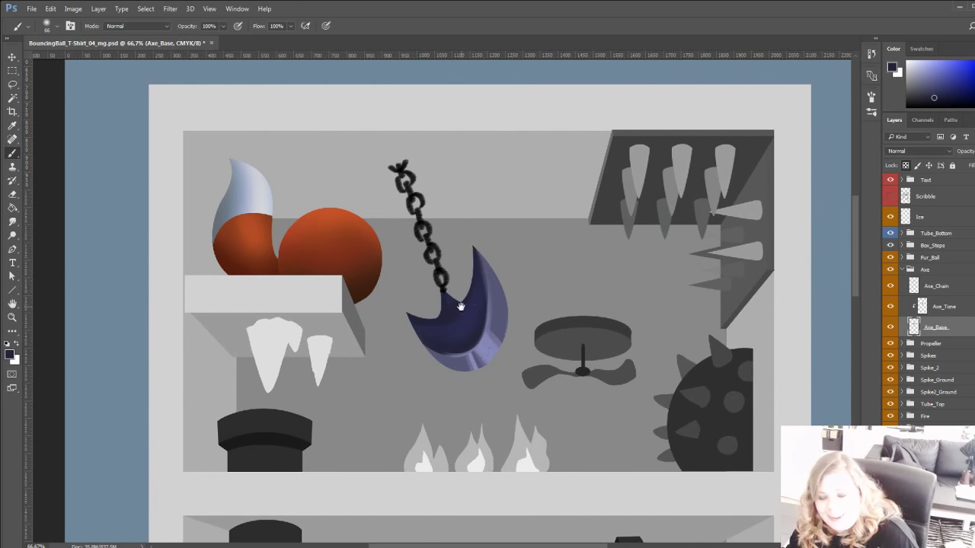
drag(461, 307, 486, 305)
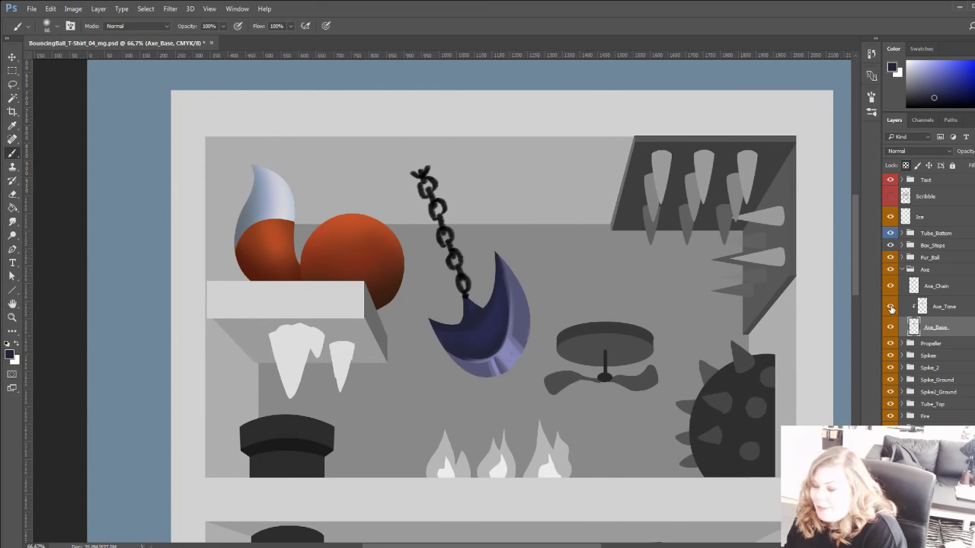
drag(404, 346, 472, 307)
mouse_move(486, 375)
mouse_down()
mouse_move(411, 379)
mouse_move(451, 393)
mouse_up()
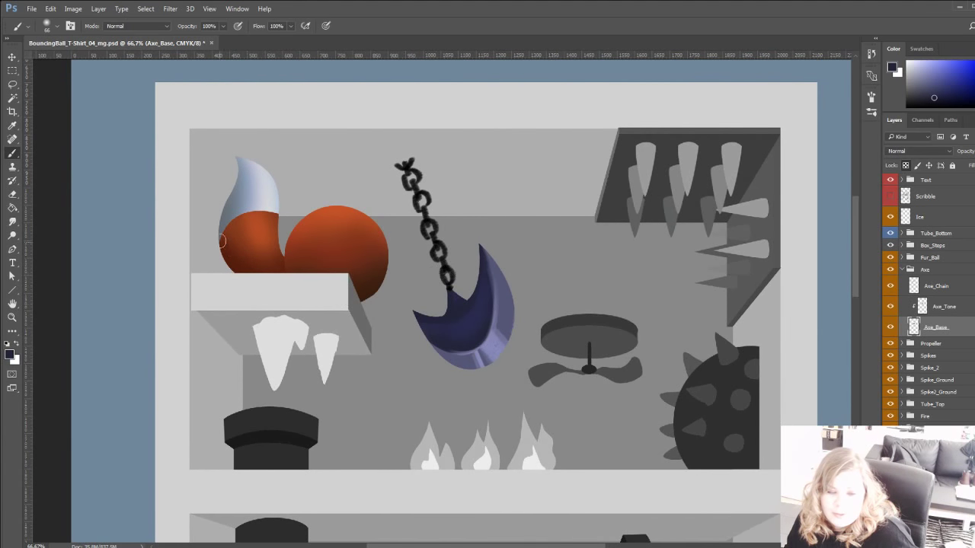
drag(269, 292, 329, 328)
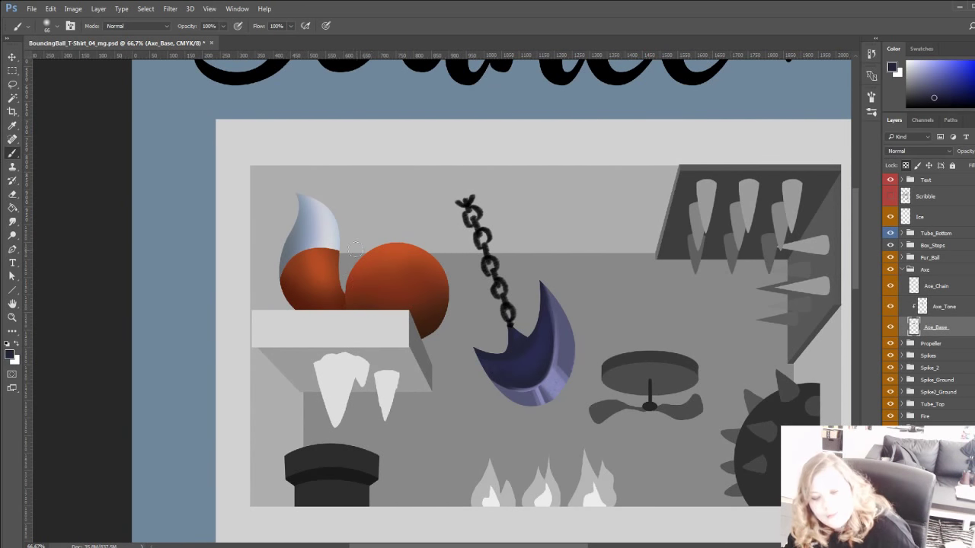
drag(318, 313, 295, 292)
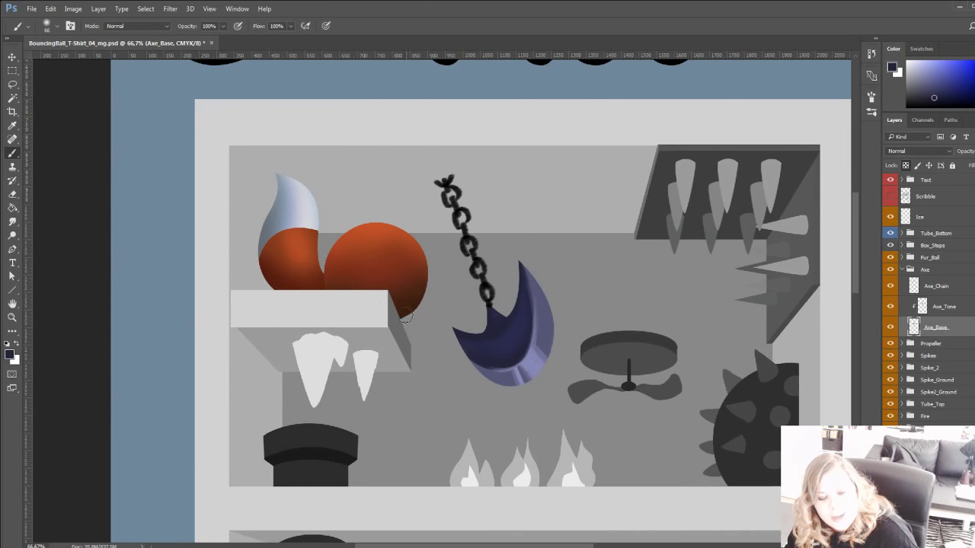
drag(460, 345, 432, 377)
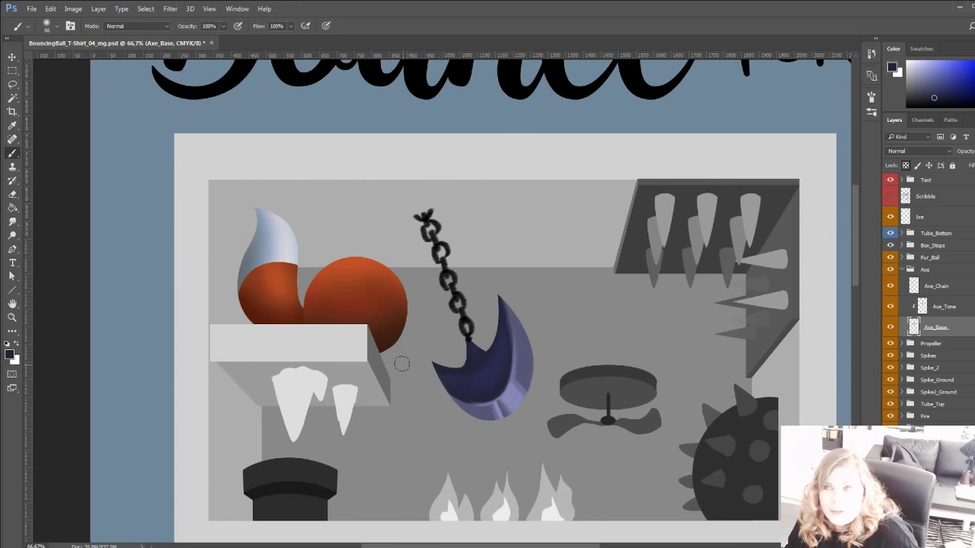
drag(401, 364, 363, 343)
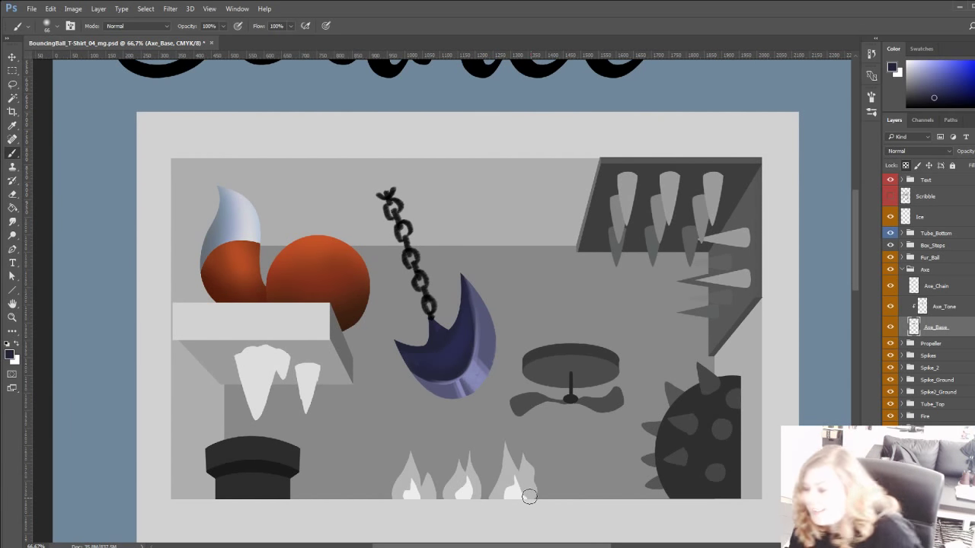
Collapse the Axe layer group and expand the Fire group after toggling its visibility to identify the flames.
click(906, 269)
click(903, 269)
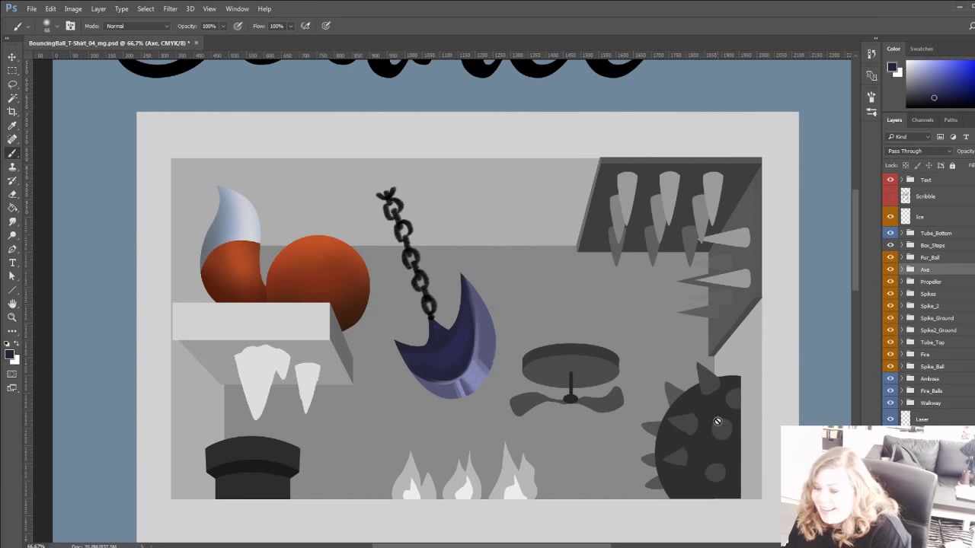
scroll(614, 450, down, 2)
scroll(598, 467, left, 5)
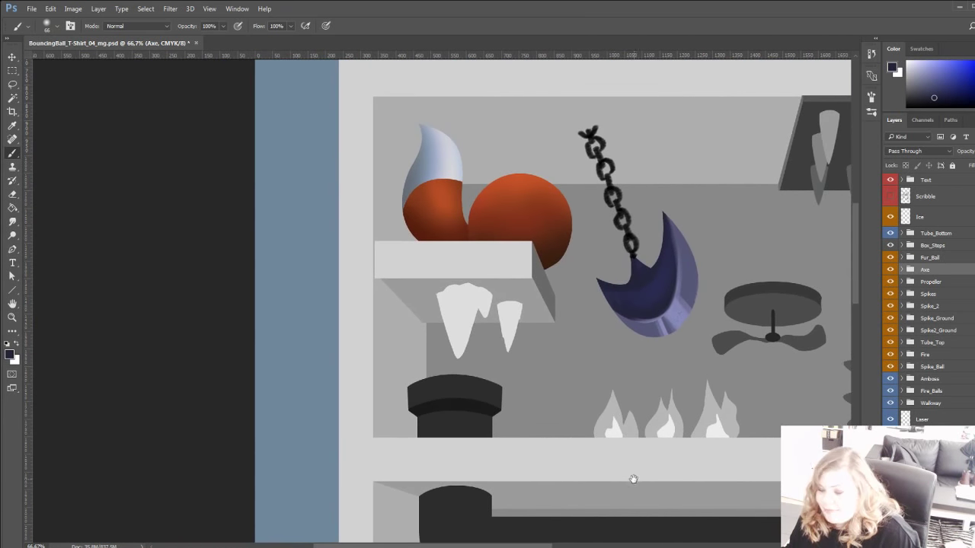
scroll(633, 478, down, 1)
scroll(559, 418, right, 5)
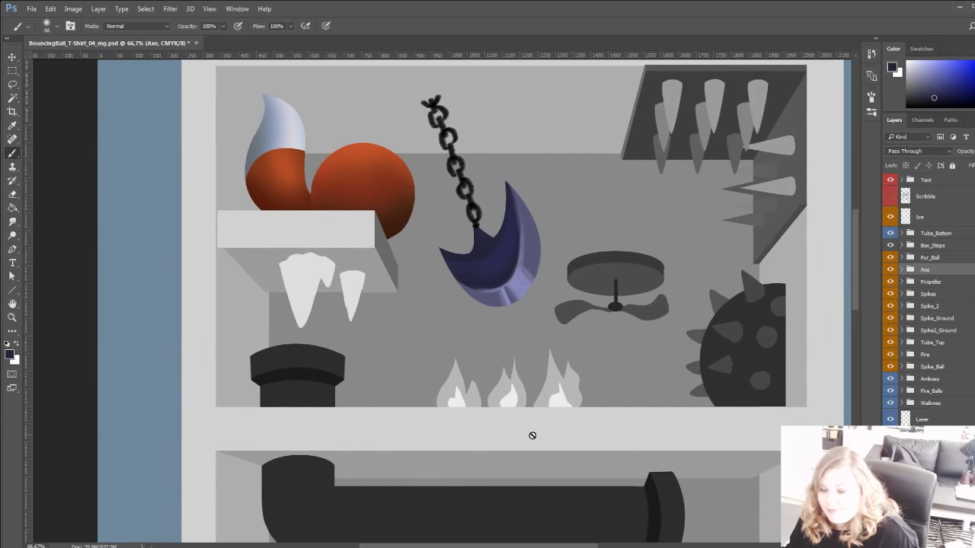
scroll(532, 436, down, 1)
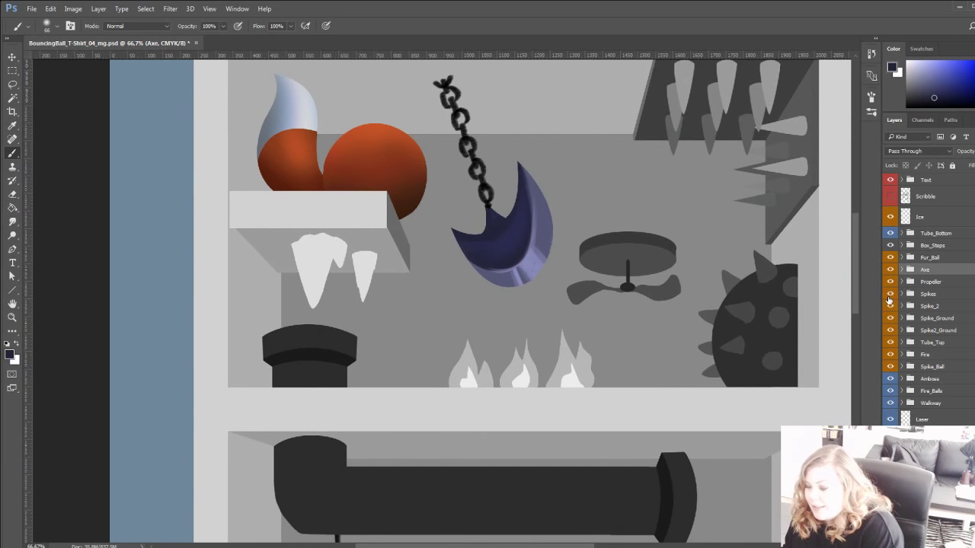
click(892, 355)
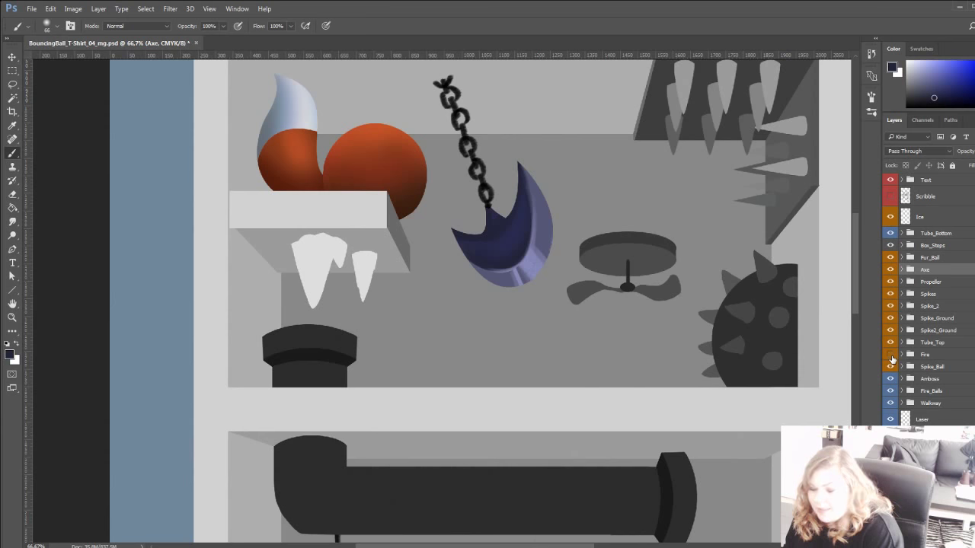
click(892, 355)
click(903, 354)
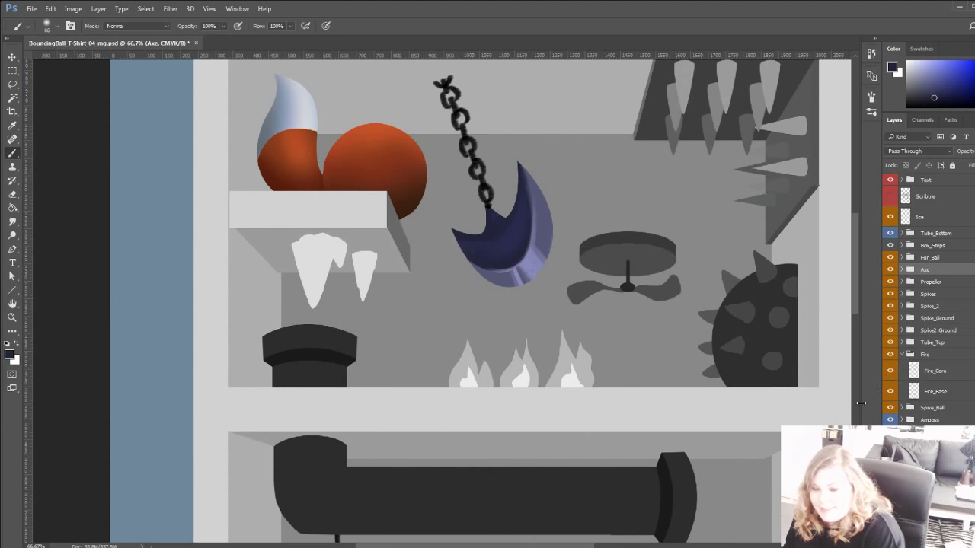
scroll(775, 403, down, 3)
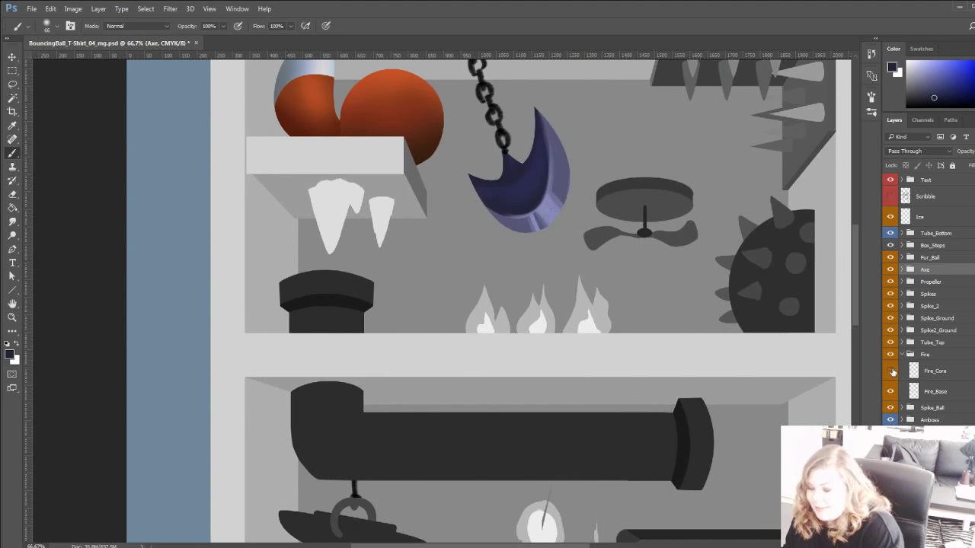
Fill the three inner flame cores on Fire_Core with bright yellow using the Paint Bucket.
click(891, 371)
click(891, 371)
click(913, 372)
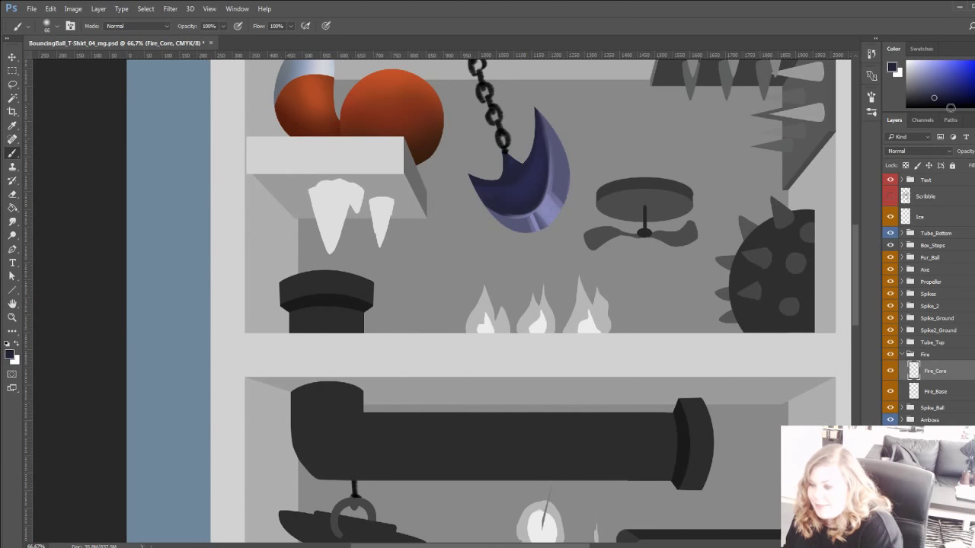
click(958, 61)
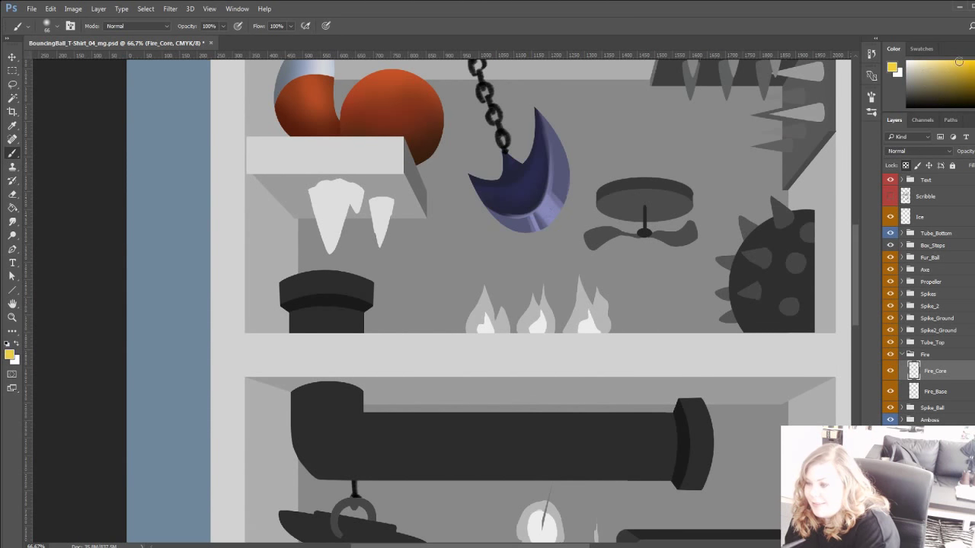
key(g)
click(543, 329)
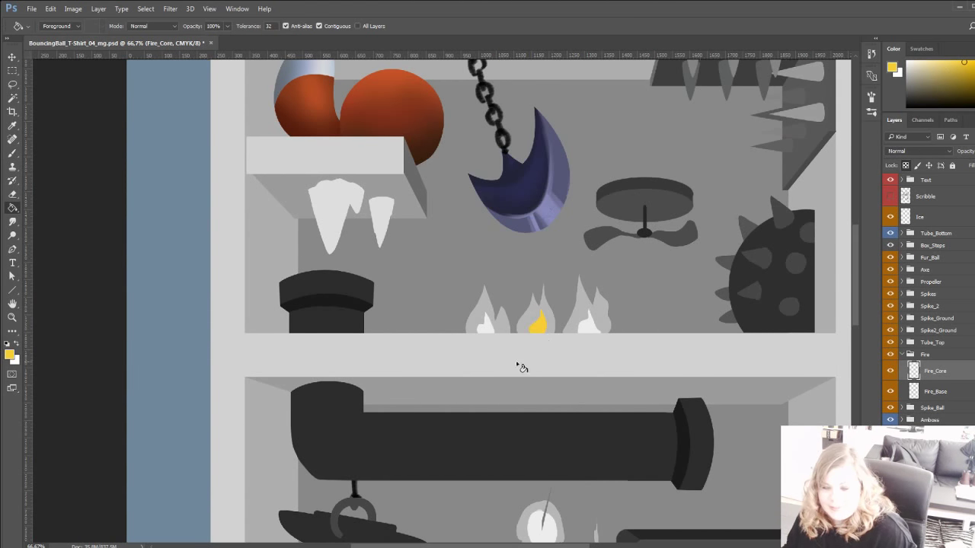
click(492, 330)
click(594, 328)
Fill the three outer flame shapes on Fire_Base with a bright saturated orange.
click(914, 391)
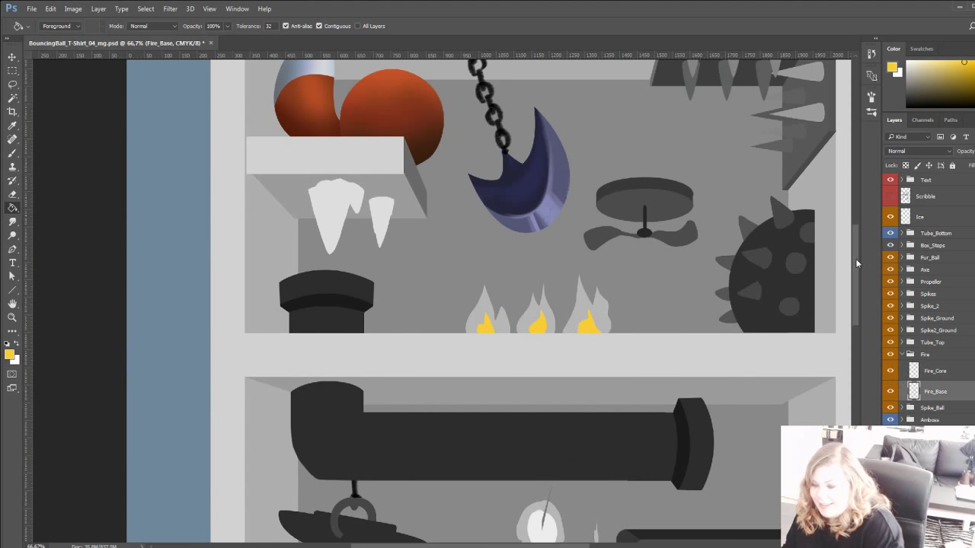
click(974, 104)
click(974, 104)
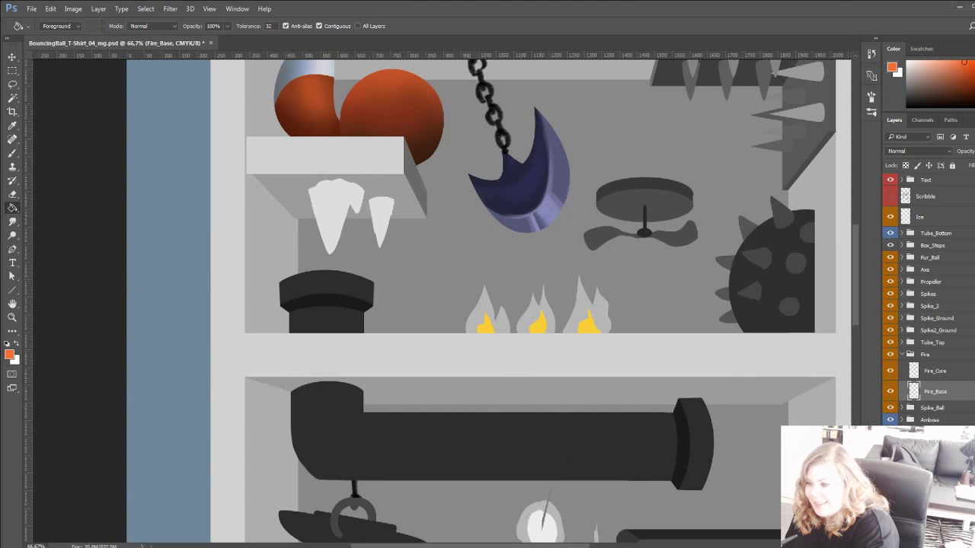
drag(956, 69, 964, 55)
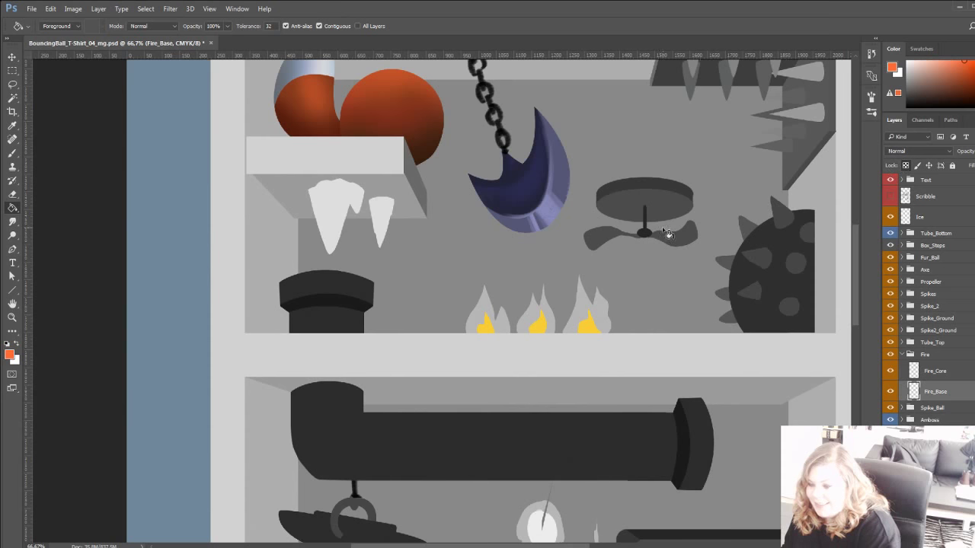
click(474, 320)
click(527, 327)
click(583, 318)
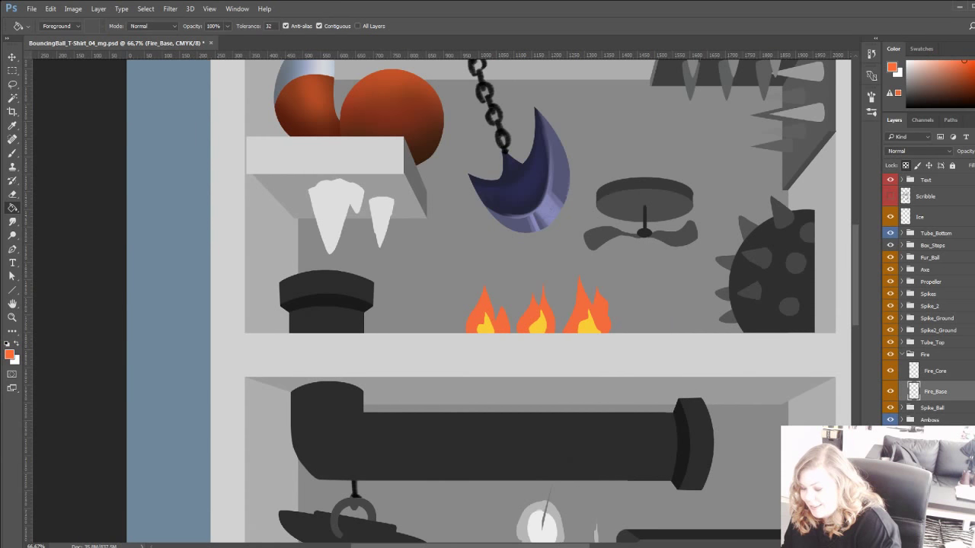
Add an Outer Glow effect to the Fire_Base layer and tint it orange so it softly surrounds the flame shapes.
click(941, 520)
click(653, 353)
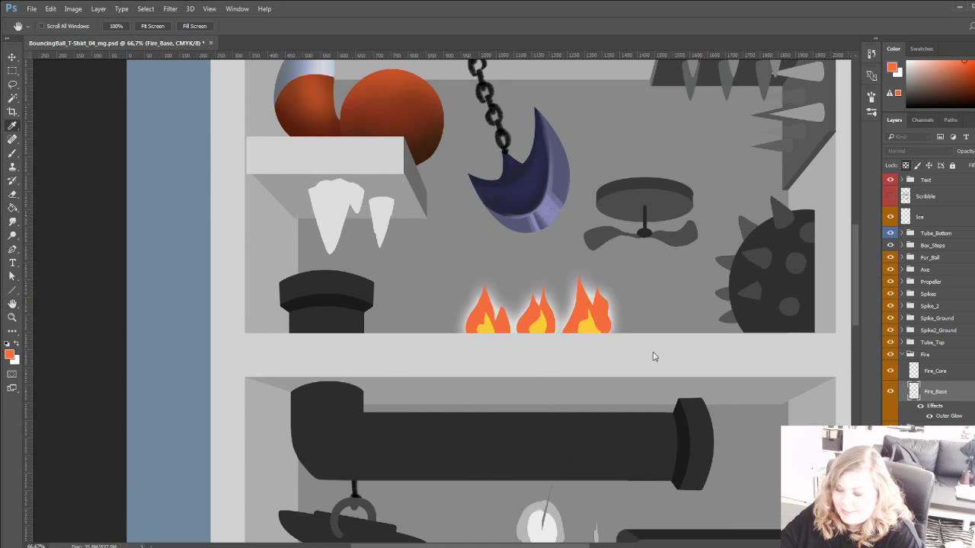
key(i)
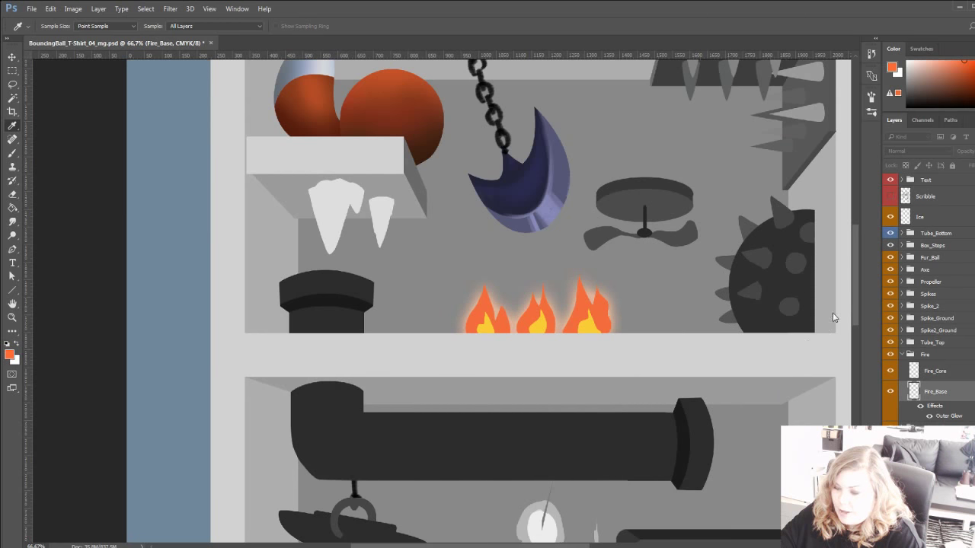
key(h)
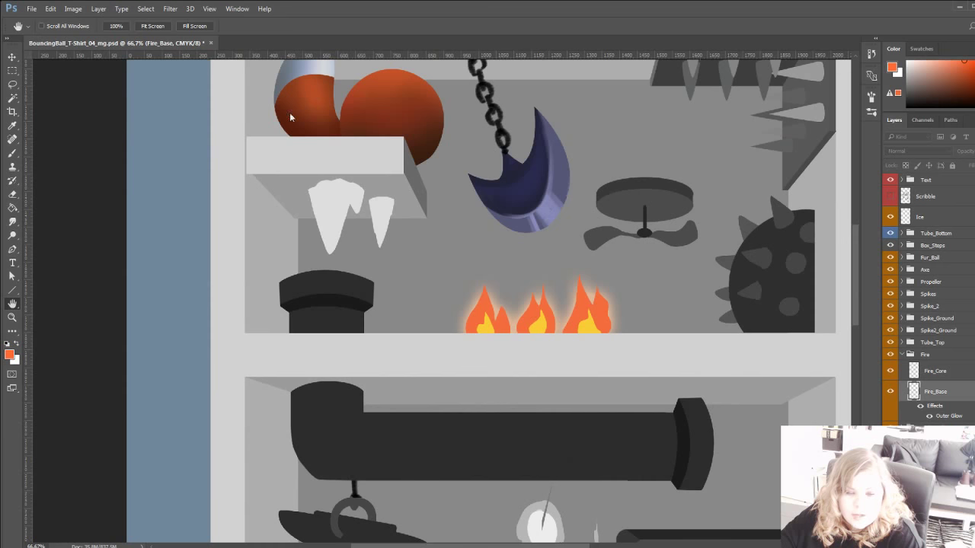
drag(284, 178, 284, 176)
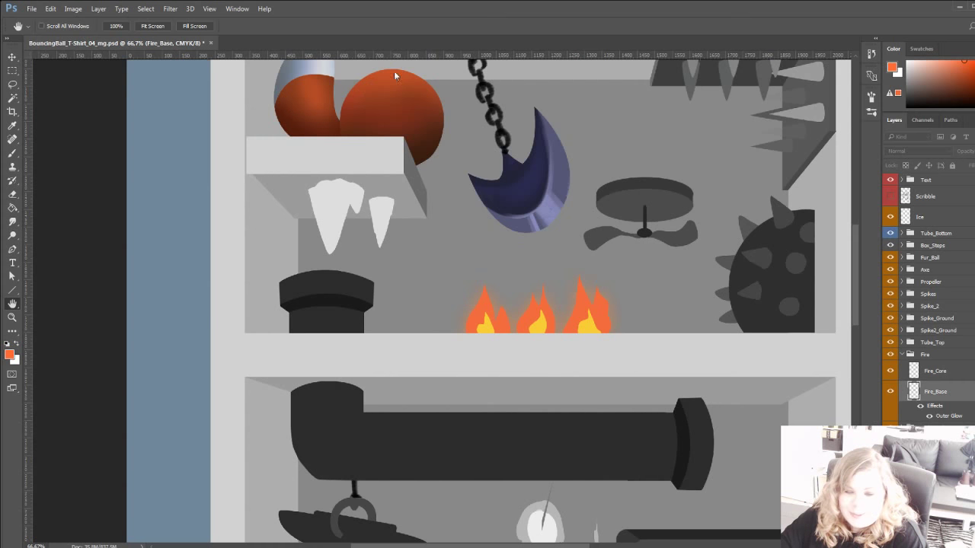
key(g)
Add a warm yellow-orange Outer Glow effect to the Fire_Core layer so the flame cores blend softly into the orange.
click(936, 373)
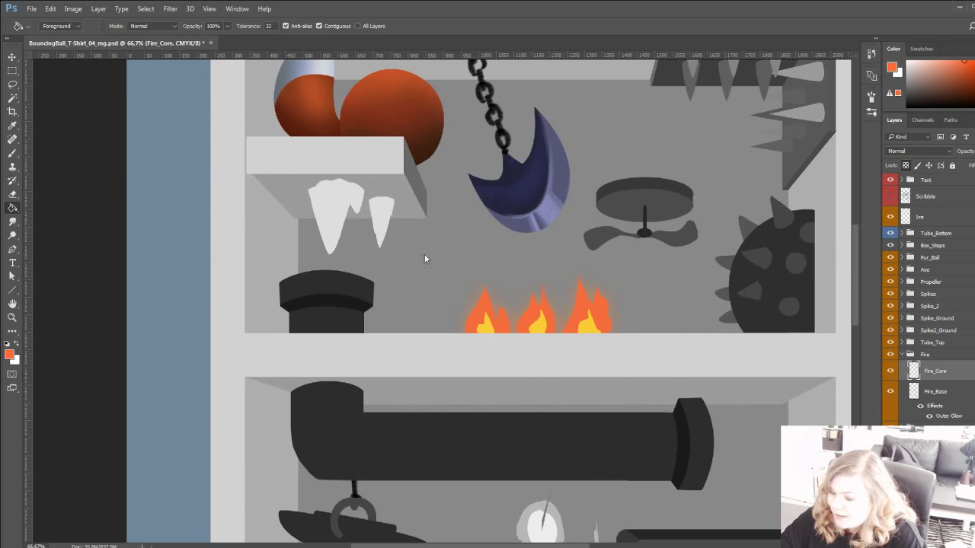
key(h)
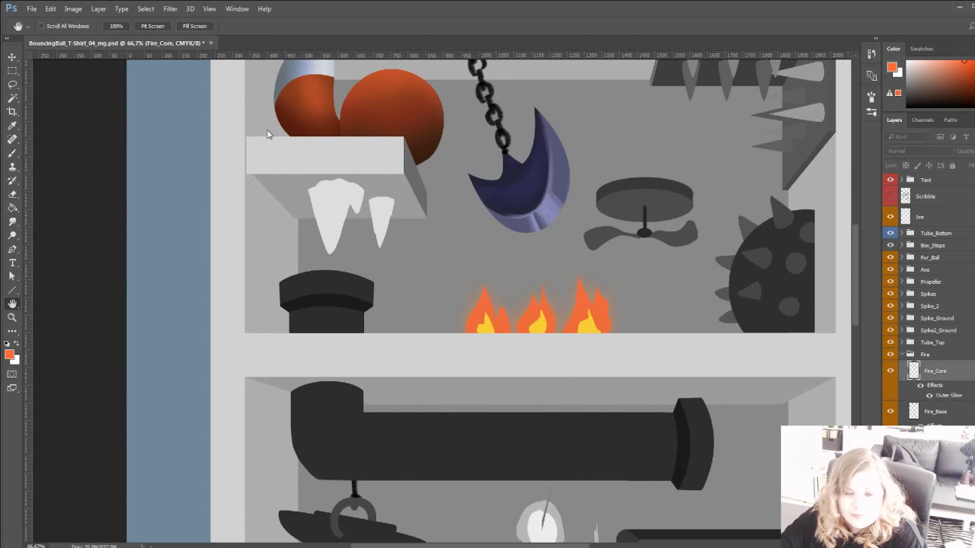
key(i)
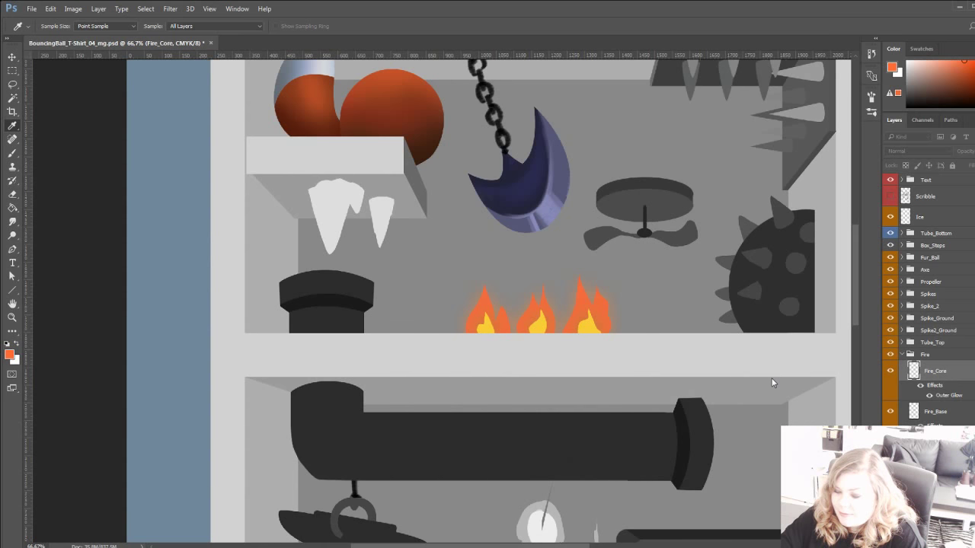
key(h)
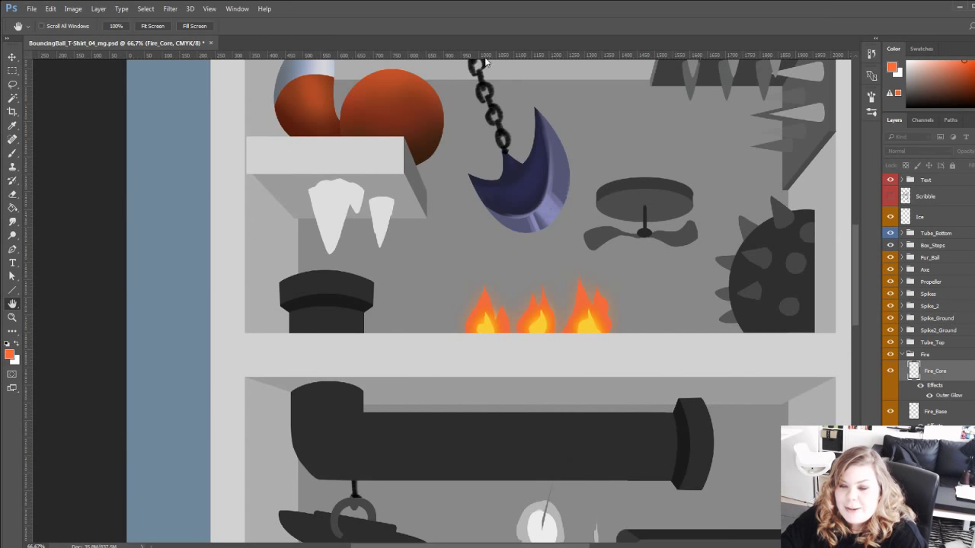
key(g)
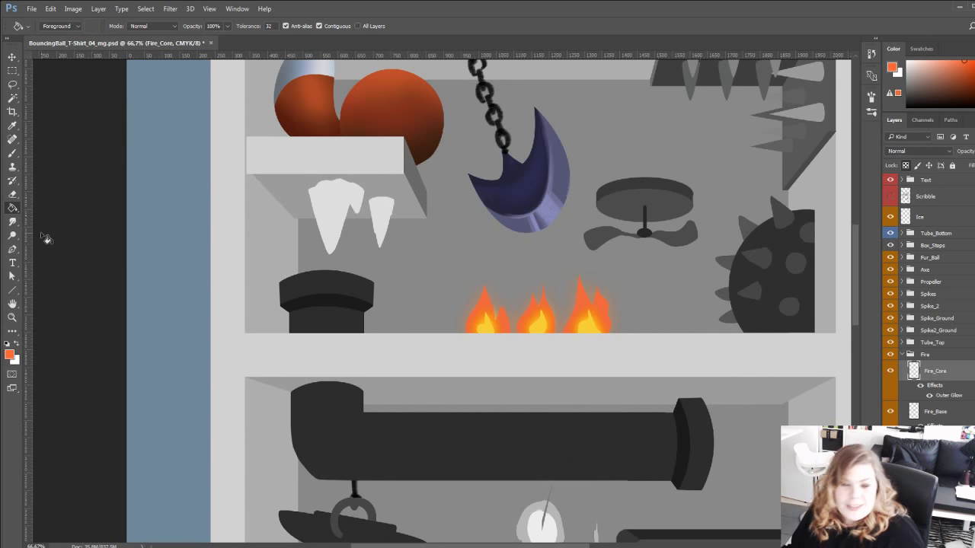
Select the Fire layer group.
drag(477, 255, 430, 318)
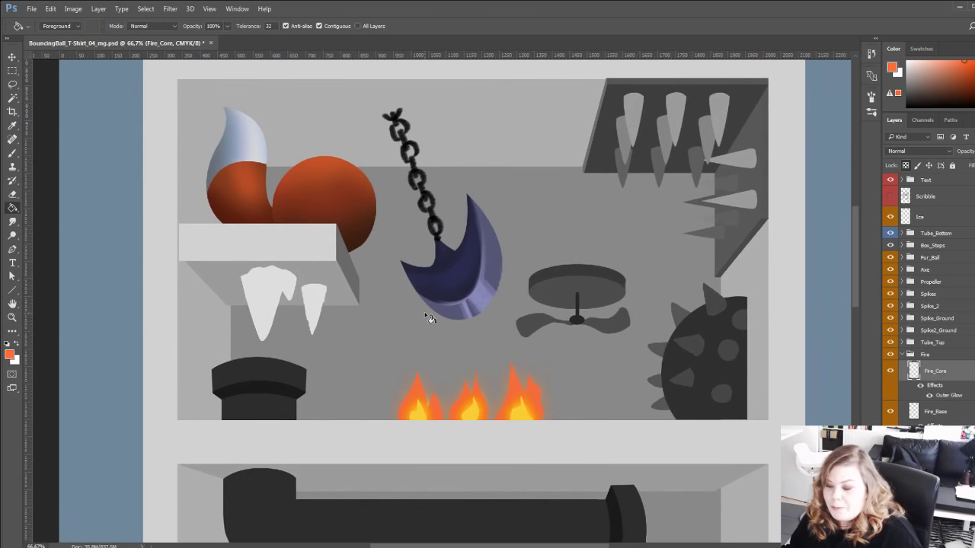
click(908, 355)
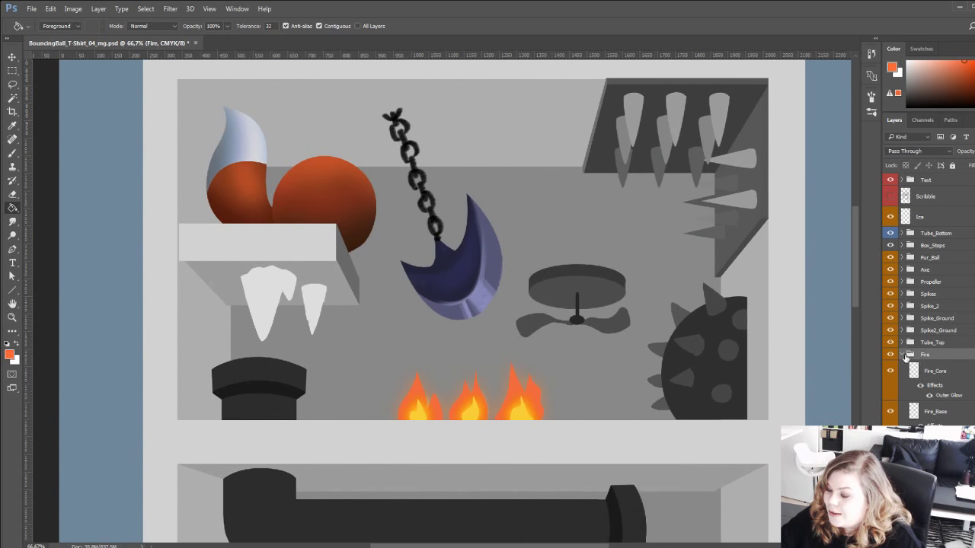
Collapse the Fire group, expand the Spike_Ball group and check what it contains by briefly hiding it.
click(901, 355)
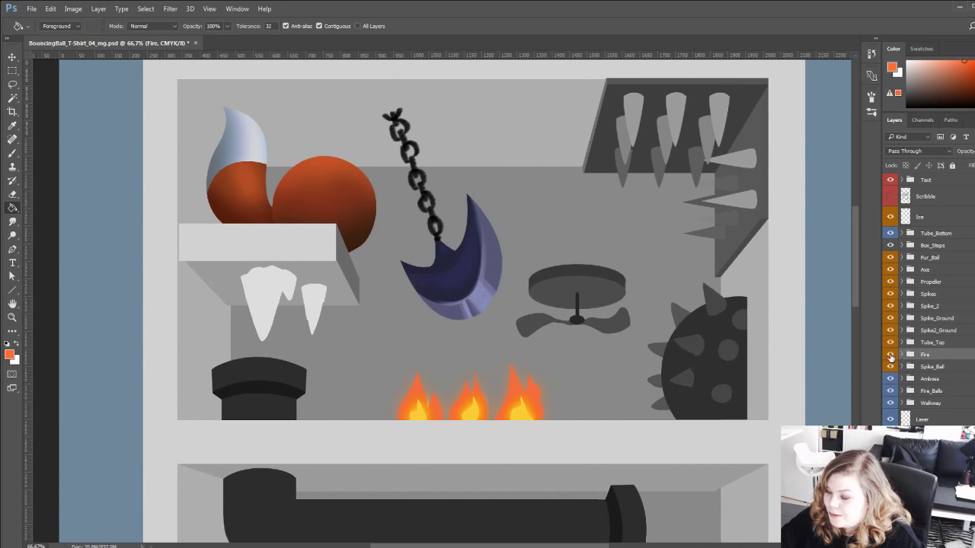
click(902, 366)
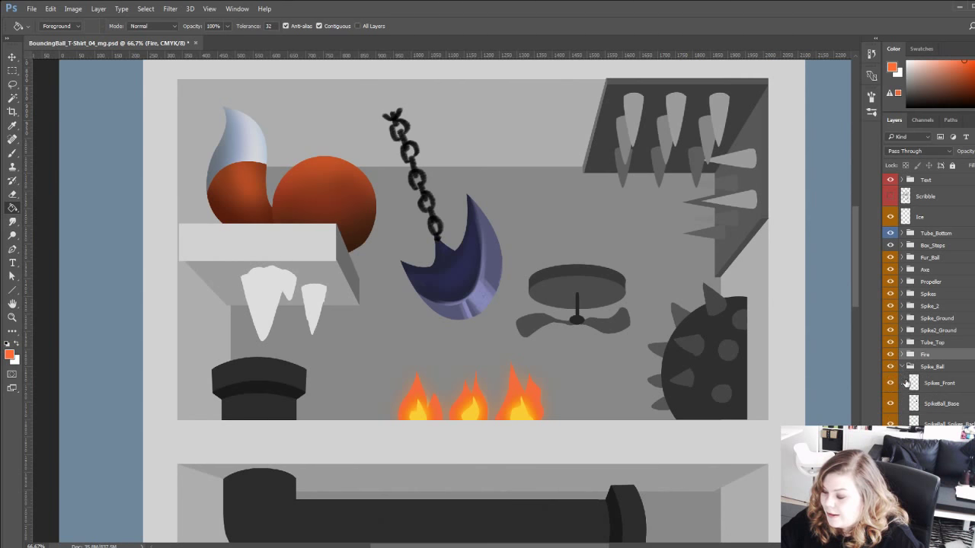
scroll(905, 384, down, 1)
click(936, 350)
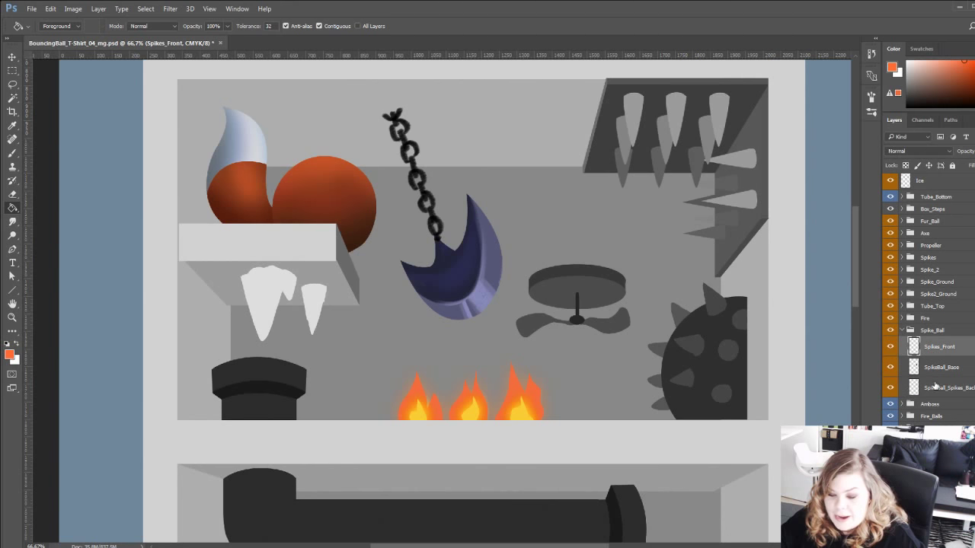
click(891, 330)
click(890, 330)
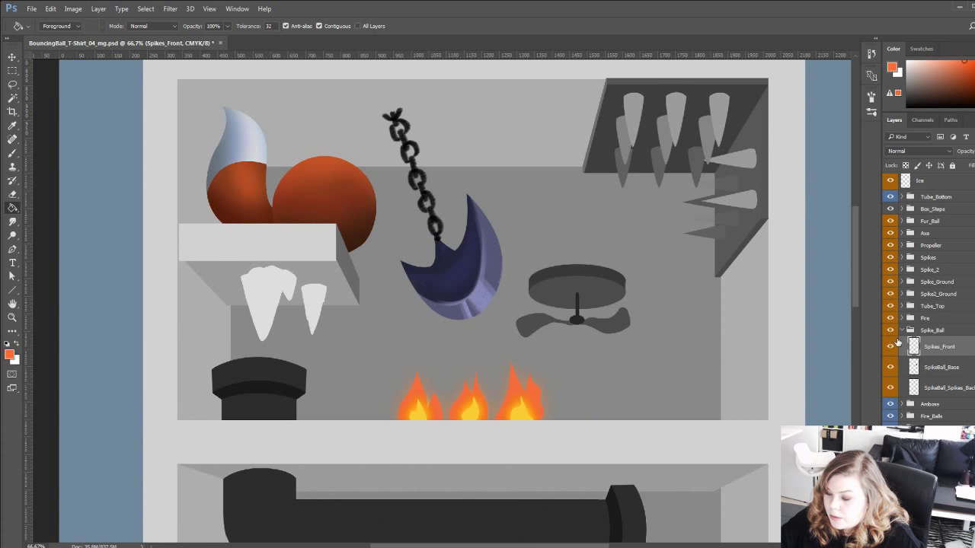
Add a new layer directly above SpikeBall_Base and clip it to that layer.
click(916, 372)
click(890, 367)
click(890, 368)
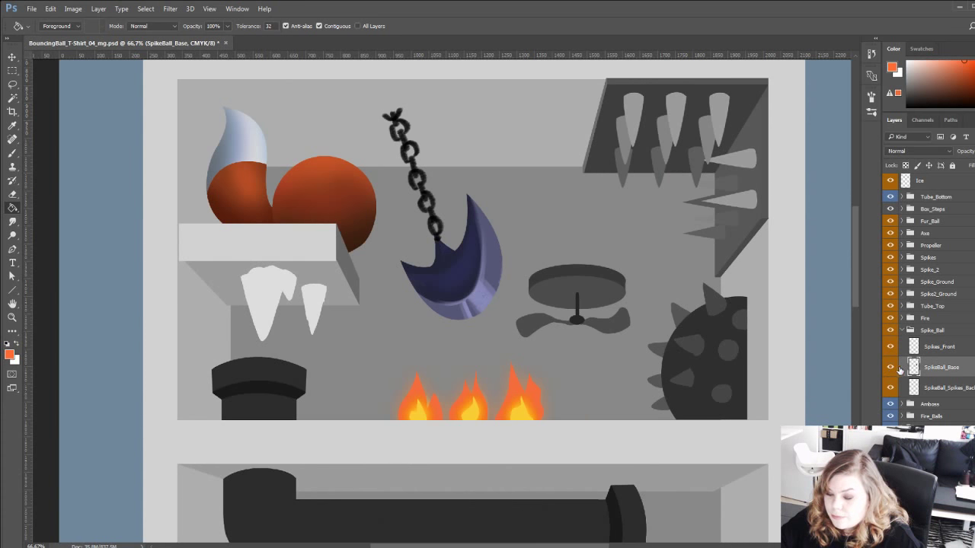
key(ctrl+shift+alt+n)
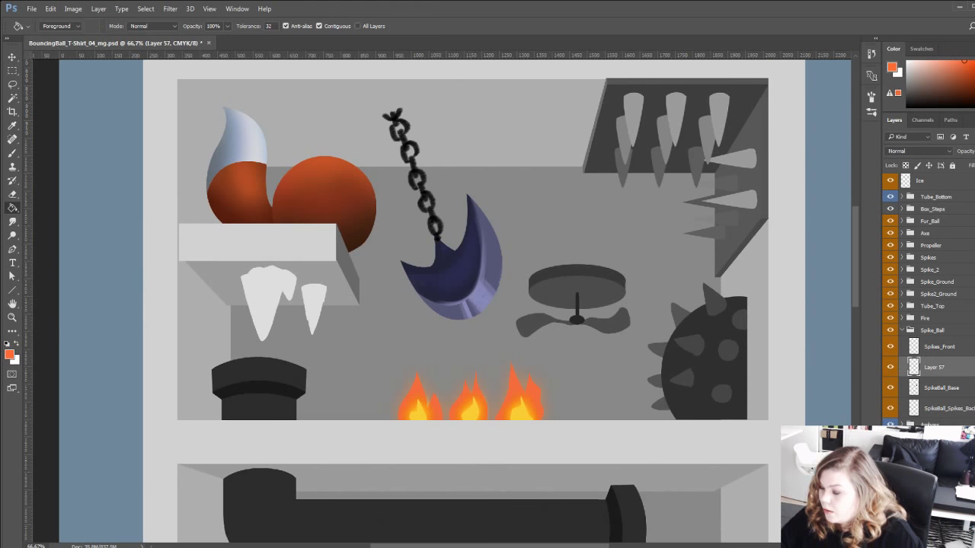
alt+click(916, 378)
Brush a very dark, muted purple over the lower part of the spike ball with a soft brush.
click(974, 78)
click(962, 88)
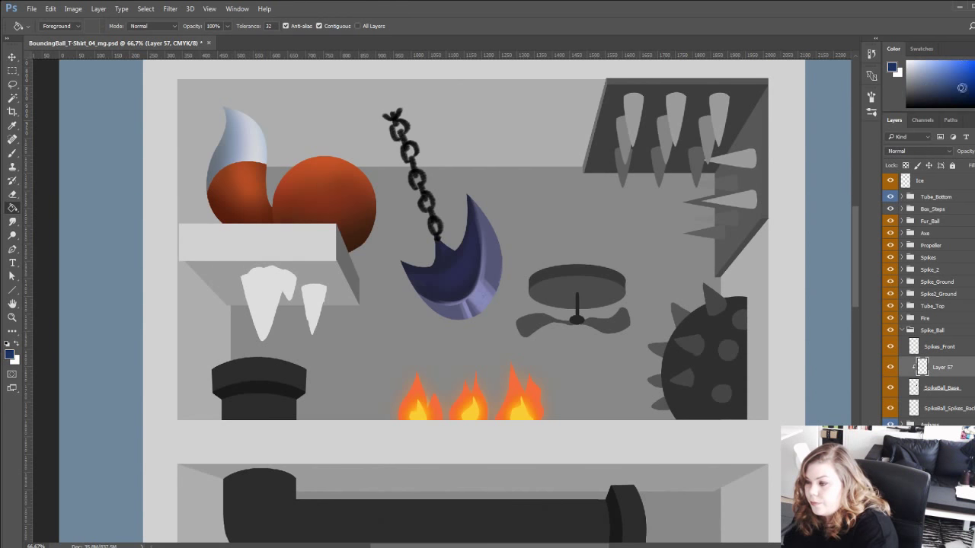
click(974, 88)
drag(974, 76, 966, 103)
drag(974, 76, 974, 71)
click(928, 100)
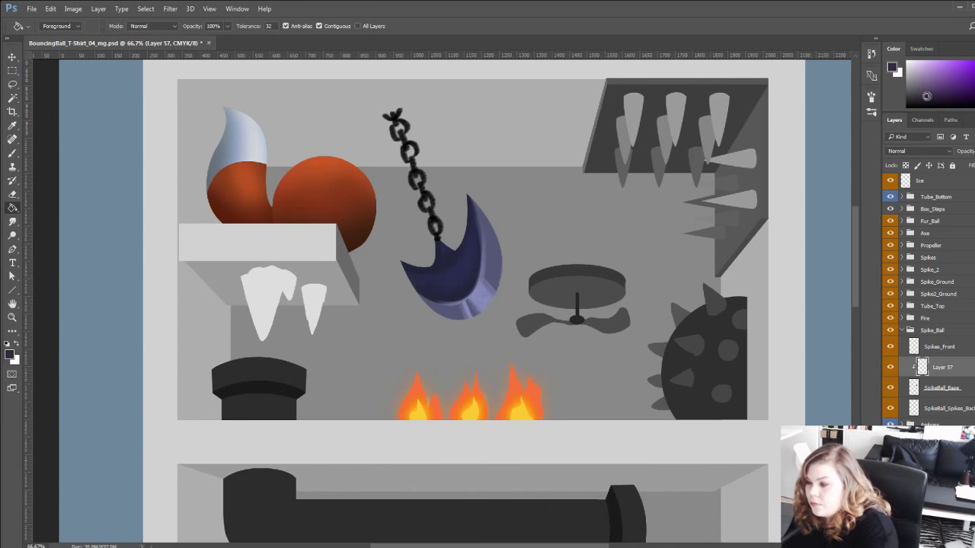
key(b)
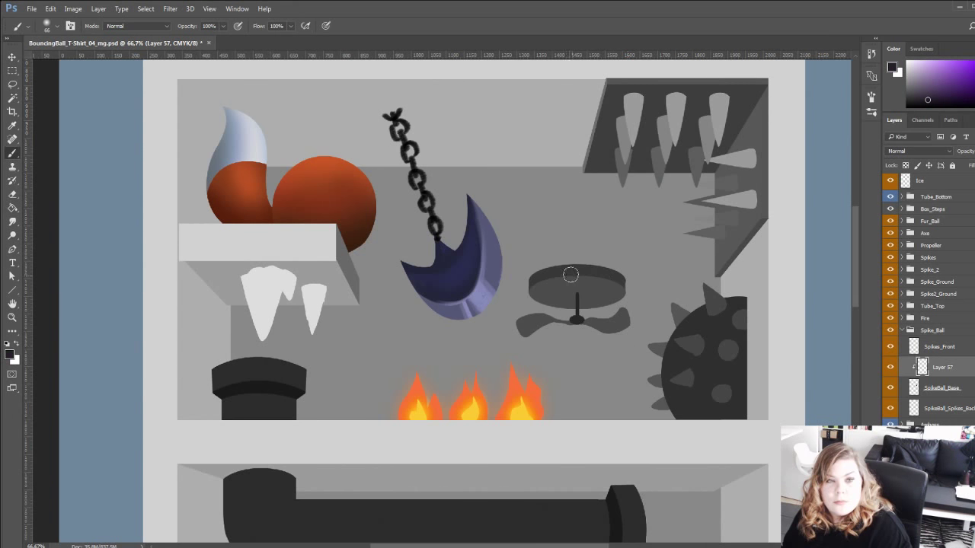
drag(598, 332, 549, 316)
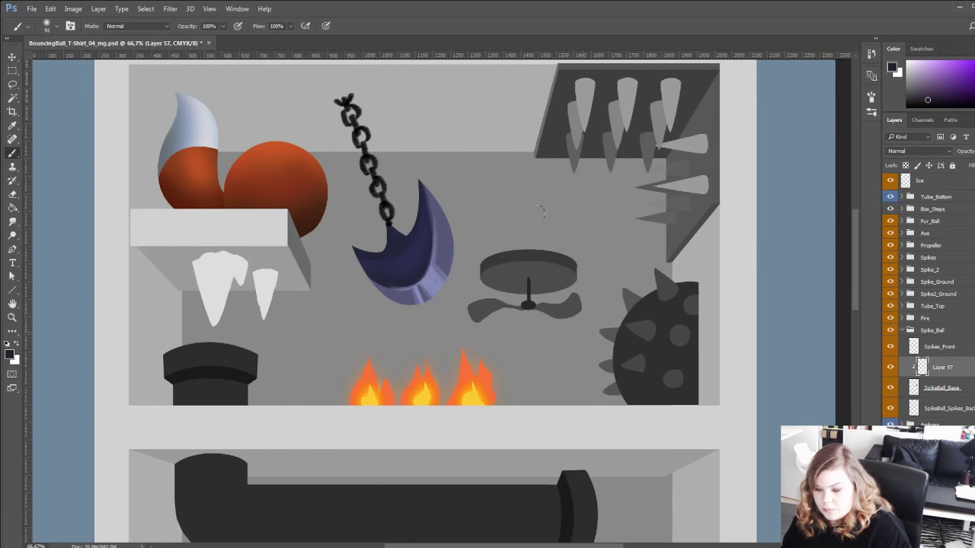
mouse_move(632, 387)
mouse_down()
mouse_move(681, 346)
mouse_move(619, 391)
mouse_move(679, 392)
mouse_move(630, 384)
mouse_move(616, 408)
mouse_up()
Paint a bright purple highlight on the upper part of the ball and soften it with dark purple.
click(945, 74)
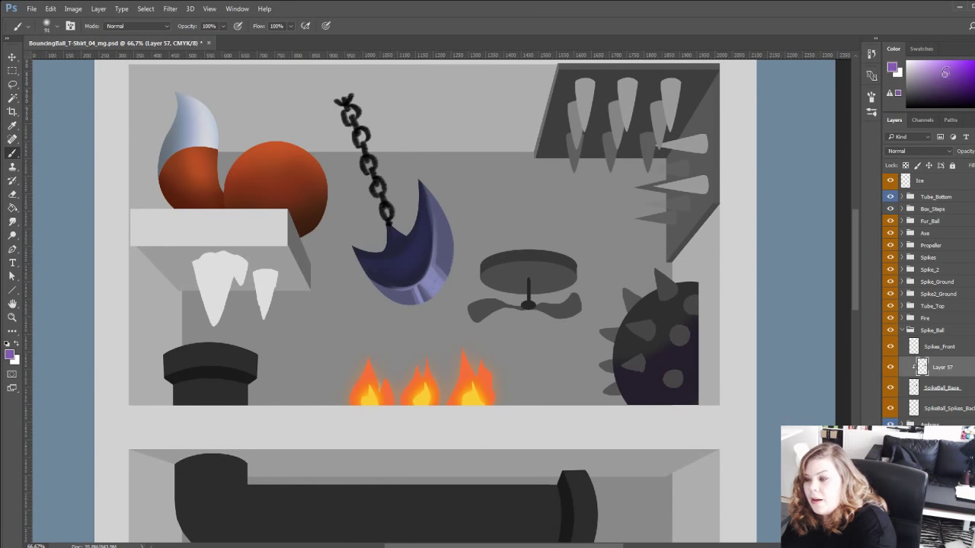
mouse_move(664, 301)
mouse_down()
mouse_move(644, 318)
mouse_move(673, 314)
mouse_move(670, 333)
mouse_move(626, 361)
mouse_up()
alt+click(668, 340)
alt+click(599, 326)
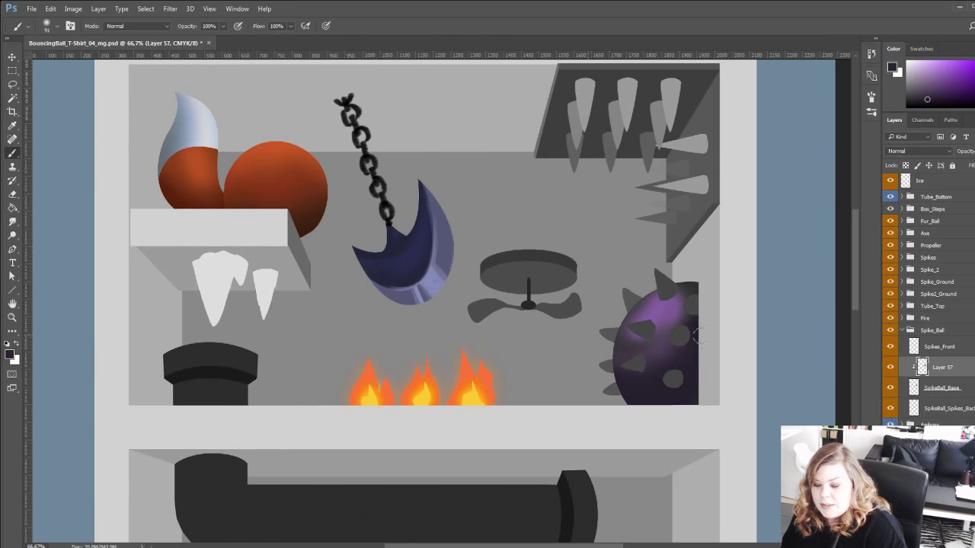
Cover the bright highlight on the ball with a dark purple sampled from its surface, using a larger soft brush.
alt+click(656, 316)
alt+click(649, 347)
alt+click(653, 335)
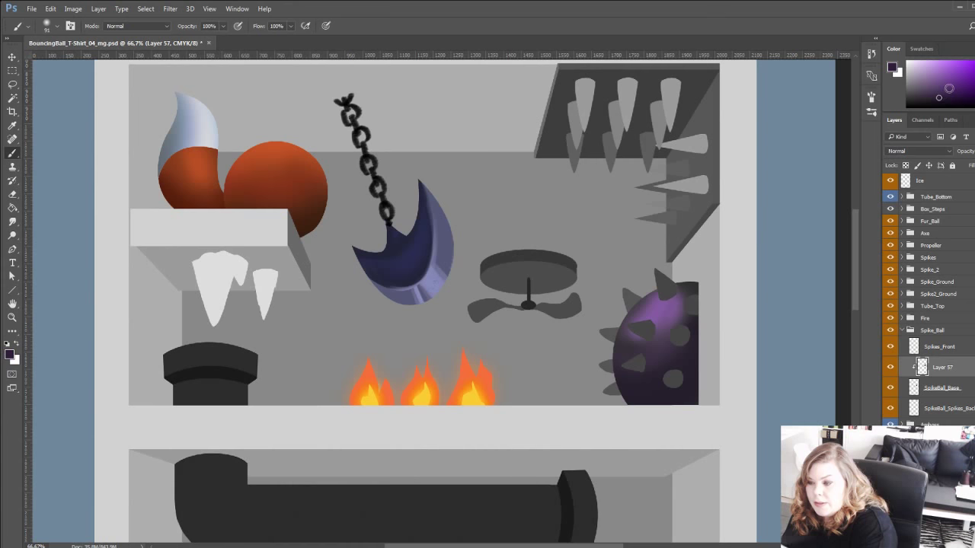
alt+click(648, 346)
mouse_move(632, 324)
mouse_down()
mouse_move(654, 288)
mouse_move(641, 332)
mouse_move(683, 308)
mouse_up()
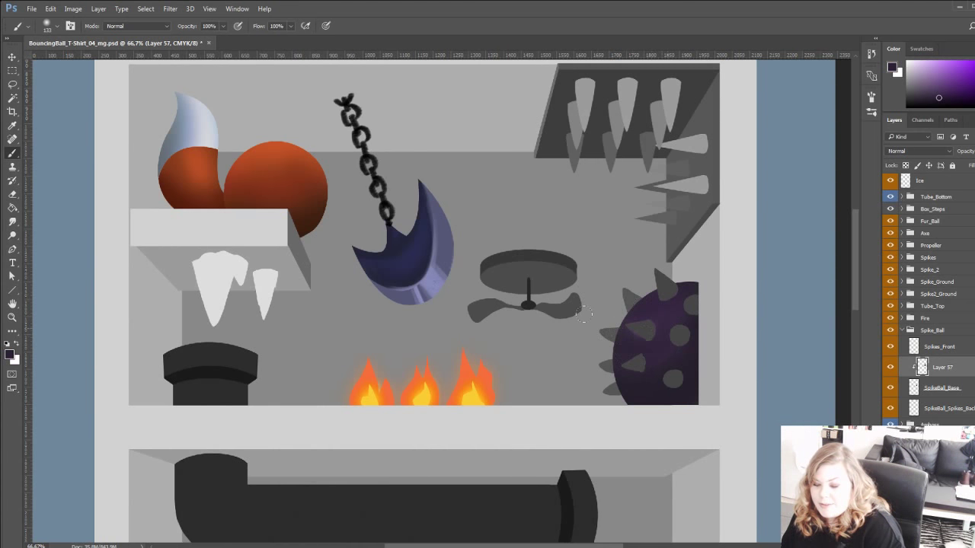
Paint a muted purple highlight on the ball's upper left and blend it with purples sampled from the ball.
click(940, 85)
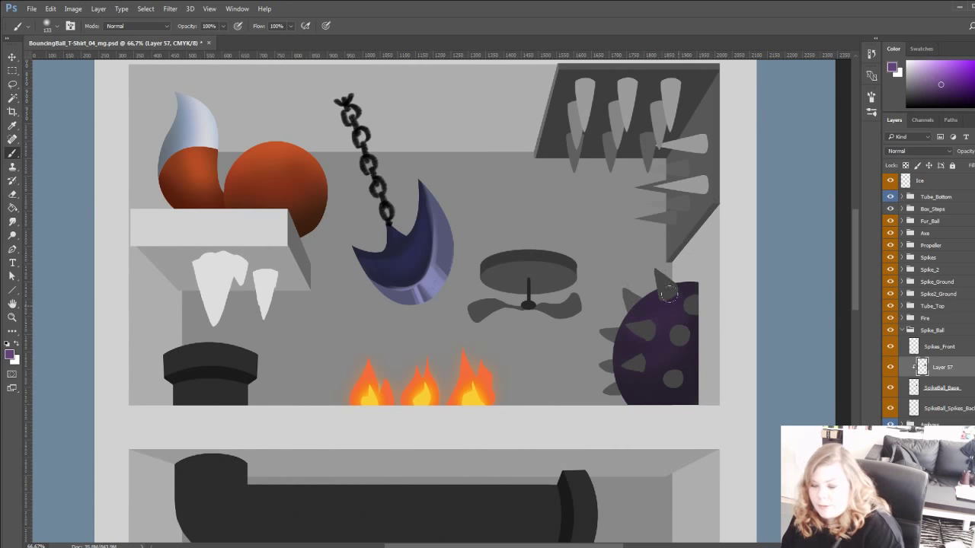
mouse_move(643, 292)
mouse_down()
mouse_move(667, 304)
mouse_move(633, 291)
mouse_move(642, 295)
mouse_move(625, 329)
mouse_up()
alt+click(666, 348)
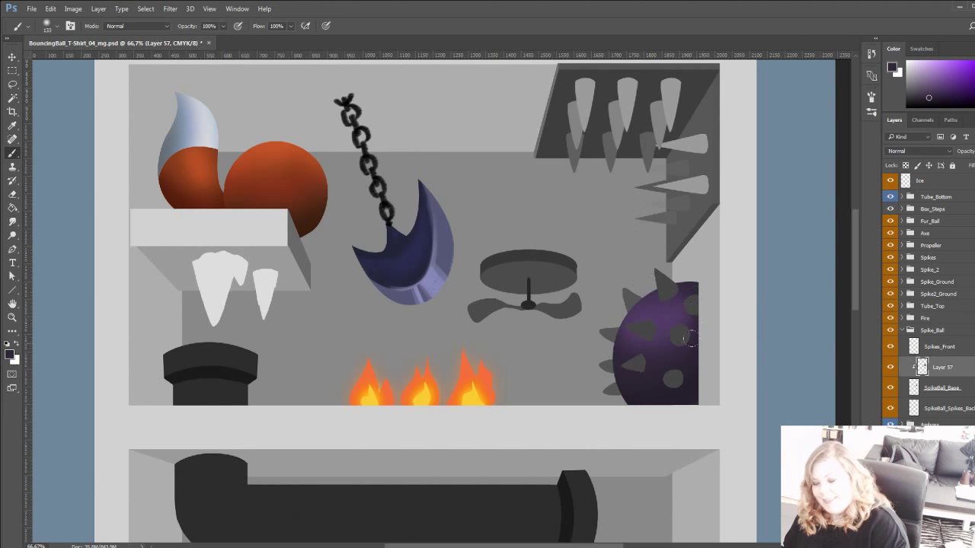
alt+click(671, 320)
drag(392, 369, 355, 322)
drag(509, 265, 514, 306)
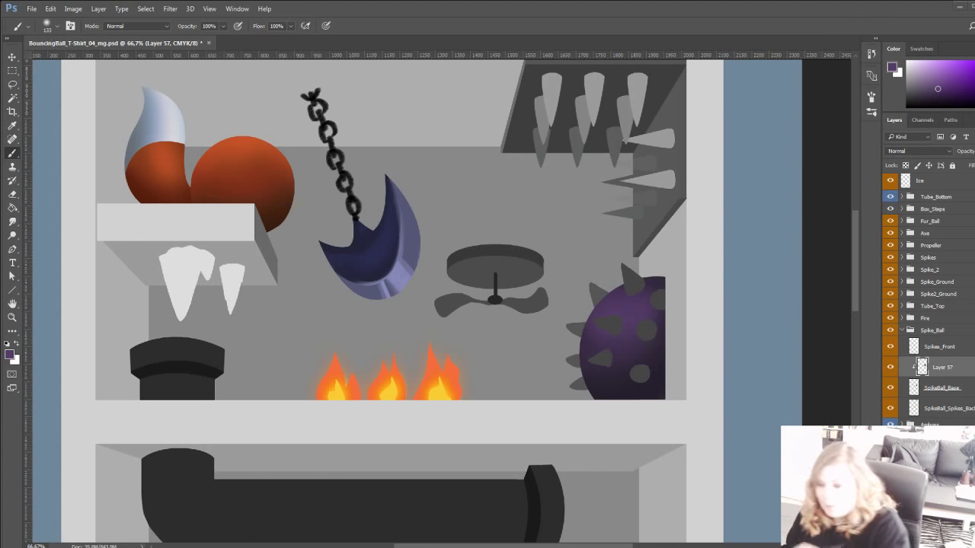
Try brushing a light purple directly onto the Spikes_Front layer, and undo the stroke.
click(914, 346)
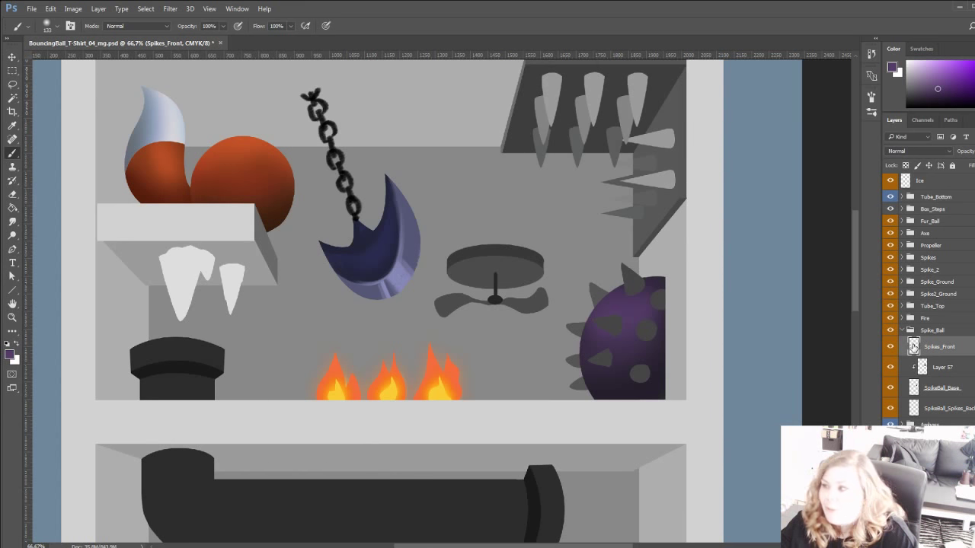
click(914, 347)
key(x)
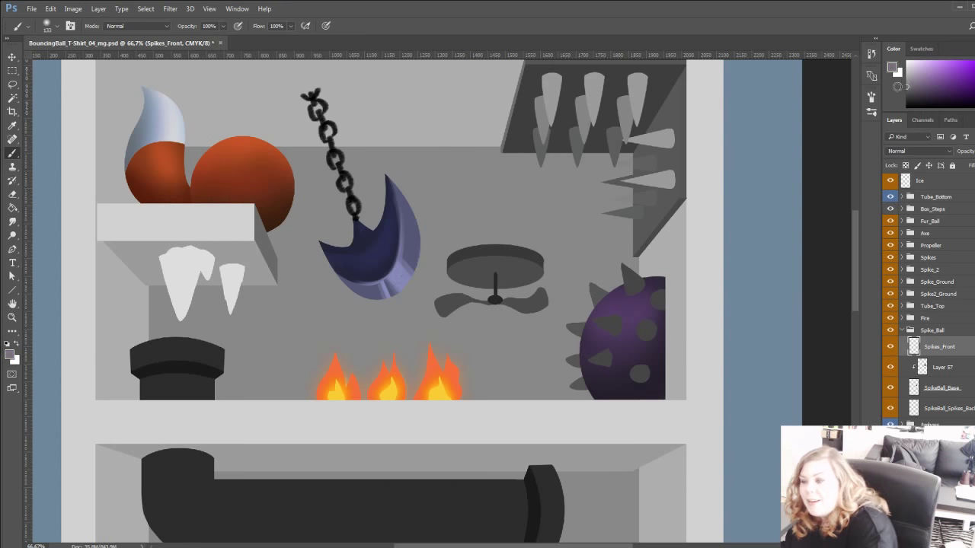
mouse_move(918, 77)
mouse_down()
mouse_move(925, 84)
mouse_move(971, 68)
mouse_move(957, 94)
mouse_move(945, 82)
mouse_move(960, 88)
mouse_up()
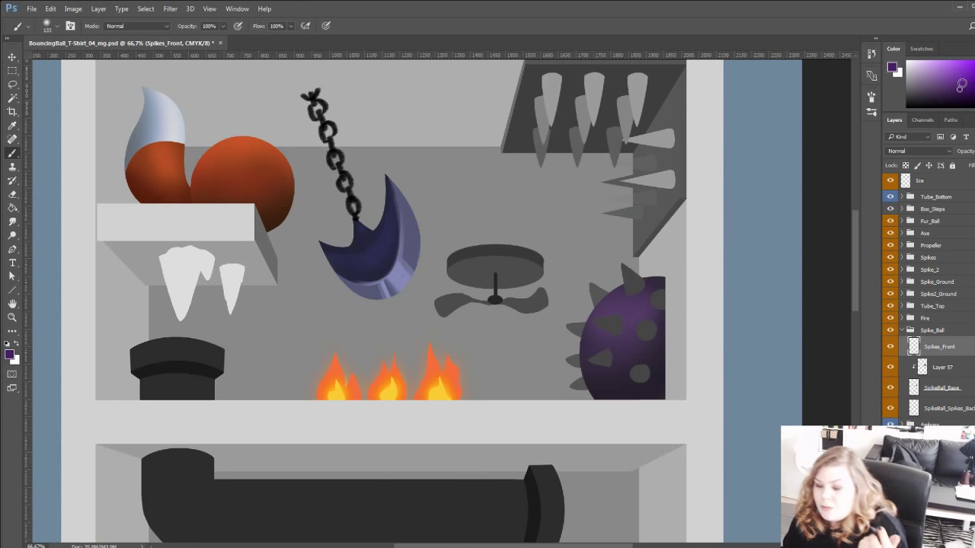
click(944, 66)
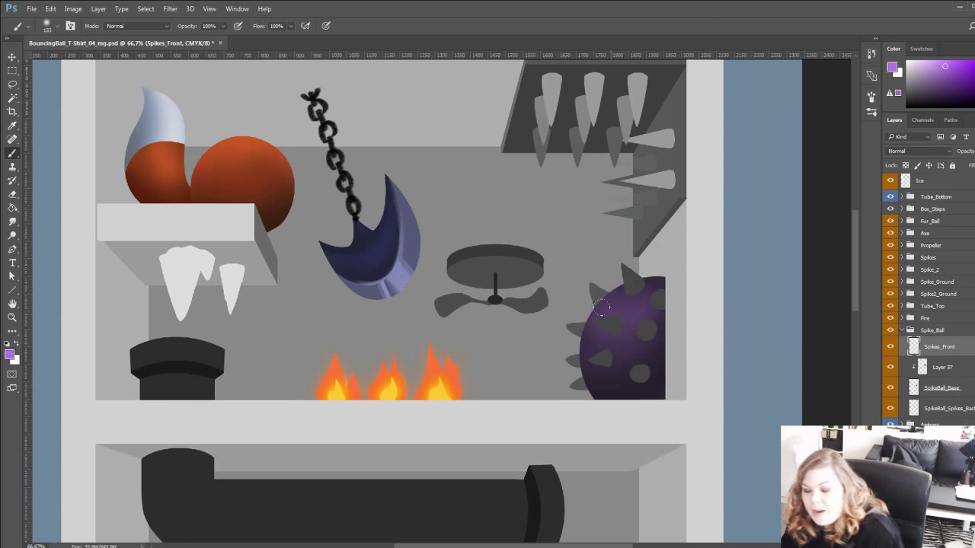
mouse_move(610, 304)
mouse_down()
mouse_move(621, 324)
mouse_move(602, 320)
mouse_up()
key(ctrl+z)
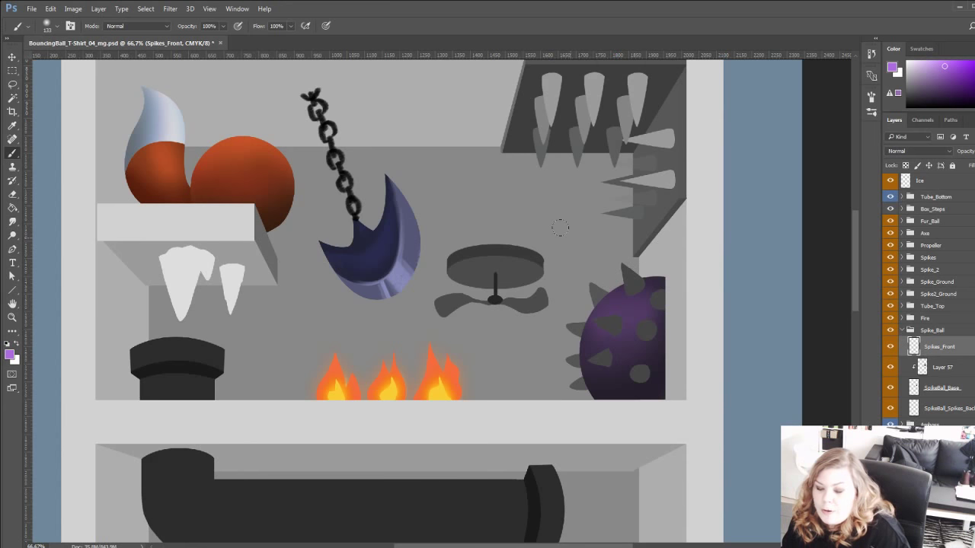
Identify the front spikes by toggling their visibility, and add a new layer clipped to Spikes_Front.
click(892, 348)
click(892, 348)
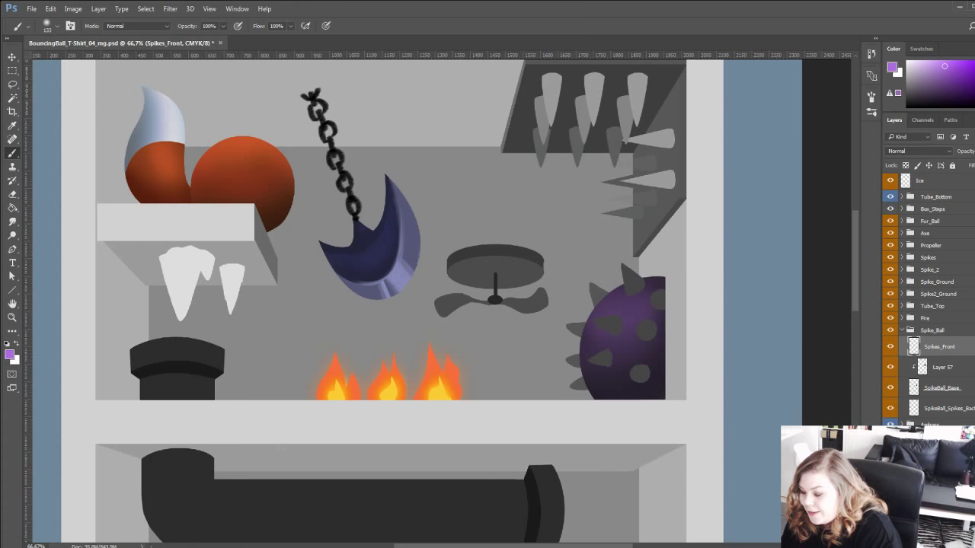
click(961, 542)
alt+click(914, 355)
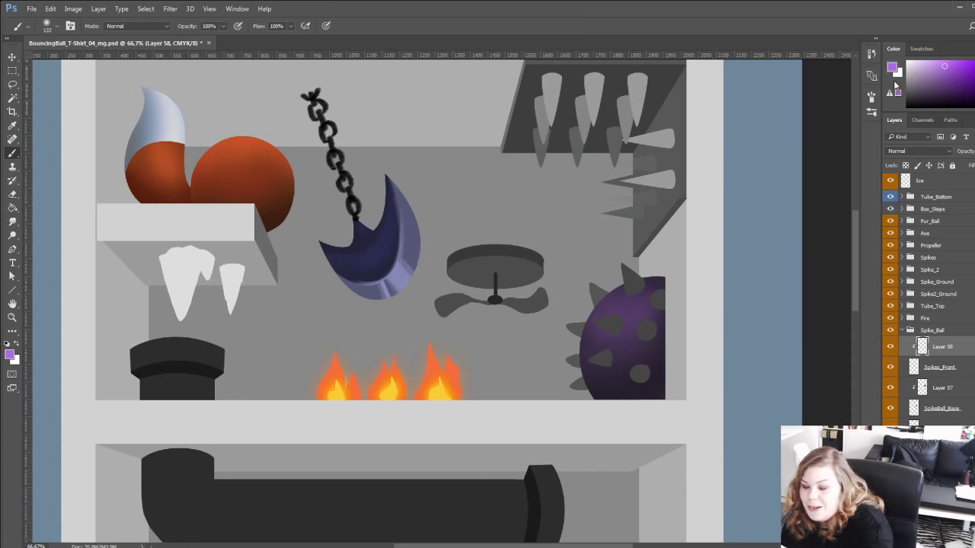
Brush a light neutral gray over the two left front spikes and the top spike of the ball.
click(920, 77)
drag(920, 77, 909, 81)
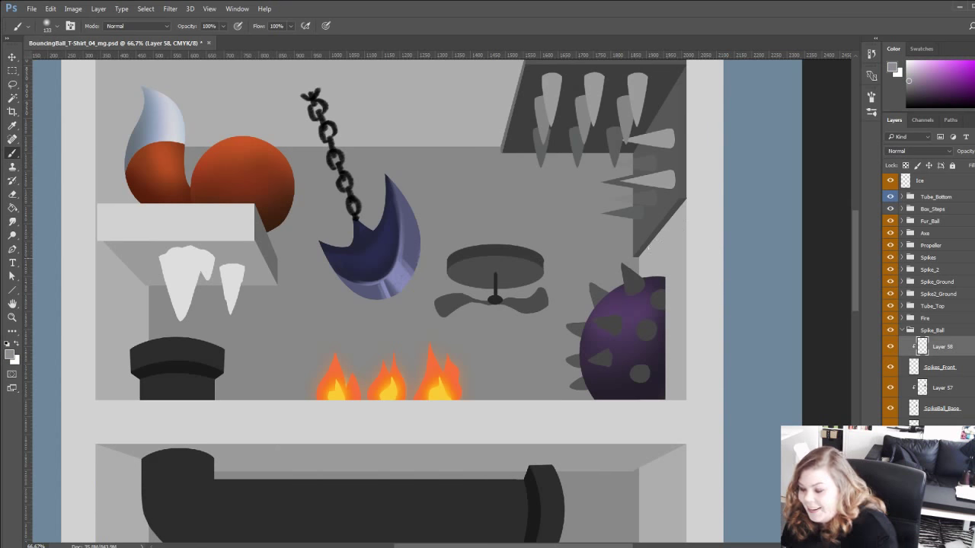
mouse_move(592, 317)
mouse_down()
mouse_move(612, 318)
mouse_move(581, 321)
mouse_up()
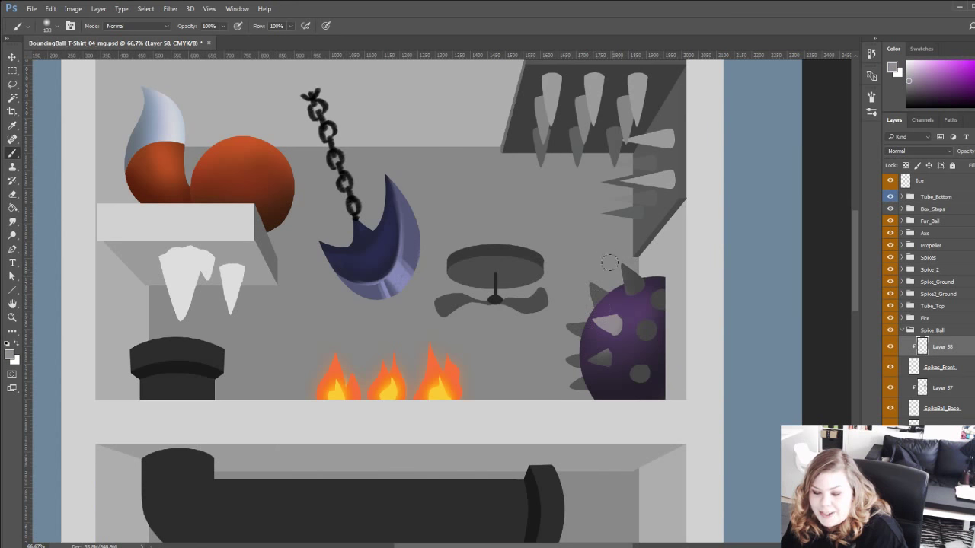
drag(625, 267, 637, 289)
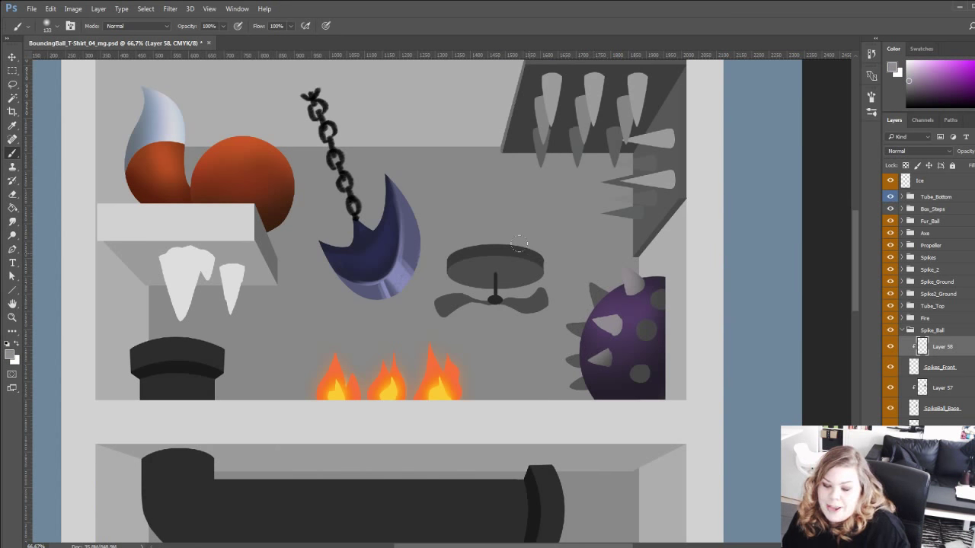
Shade one side of the two left front spikes and the top spike dark gray with a hard 21 px brush.
click(671, 460)
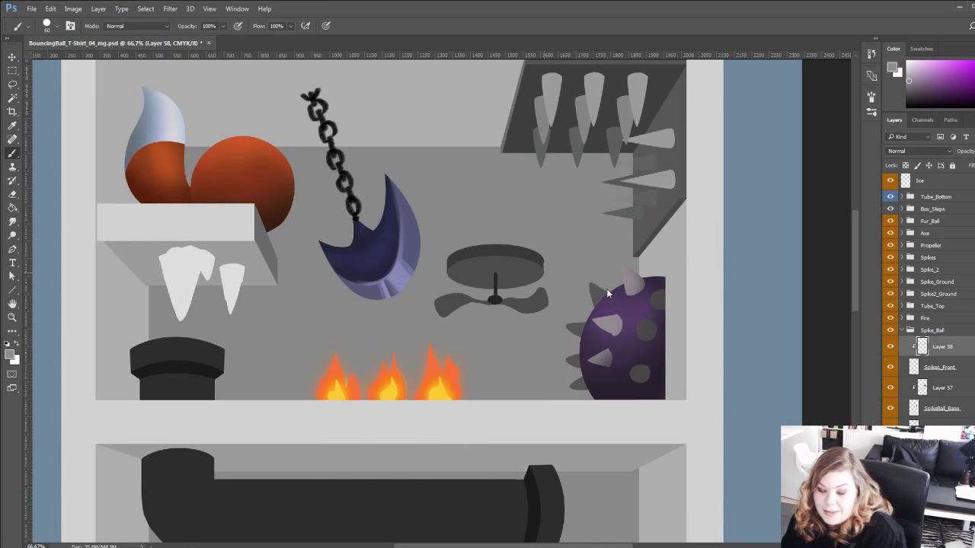
click(906, 95)
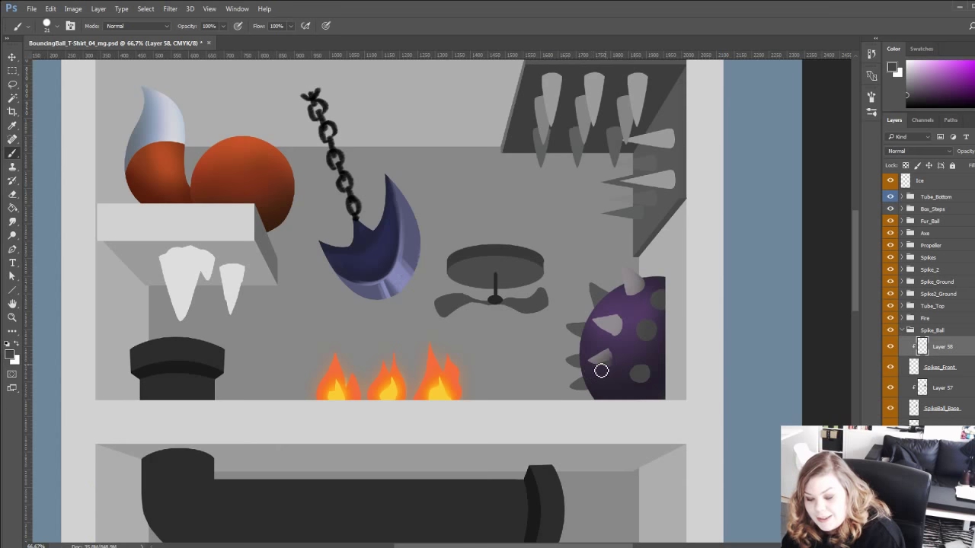
mouse_move(601, 325)
mouse_down()
mouse_move(627, 339)
mouse_move(592, 324)
mouse_move(620, 322)
mouse_move(591, 325)
mouse_move(618, 329)
mouse_up()
alt+click(613, 316)
alt+click(616, 327)
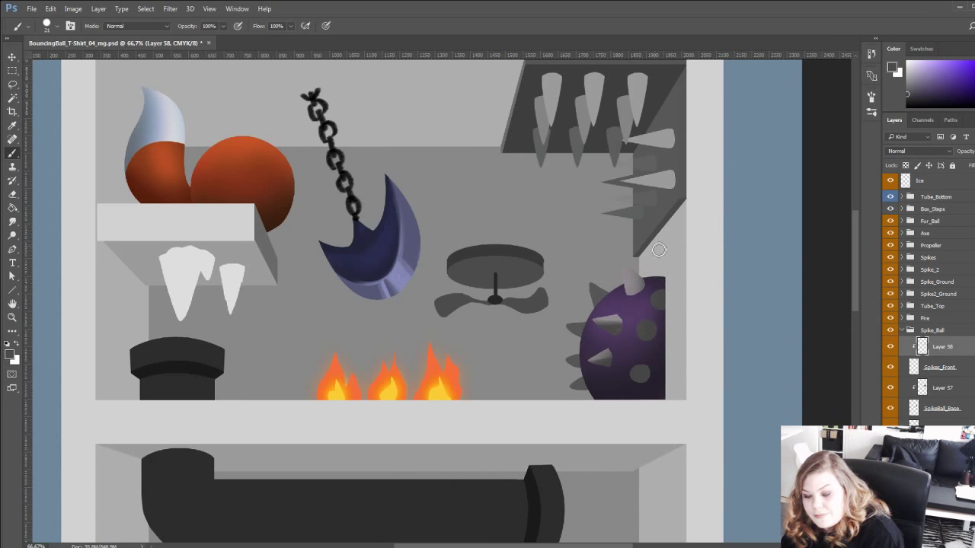
mouse_move(629, 277)
mouse_down()
mouse_move(645, 305)
mouse_move(641, 279)
mouse_move(653, 291)
mouse_move(643, 299)
mouse_move(630, 263)
mouse_up()
alt+click(629, 278)
Paint light and shadow facets on the round spike right of the ball's centre, using grays sampled from the artwork.
alt+click(607, 317)
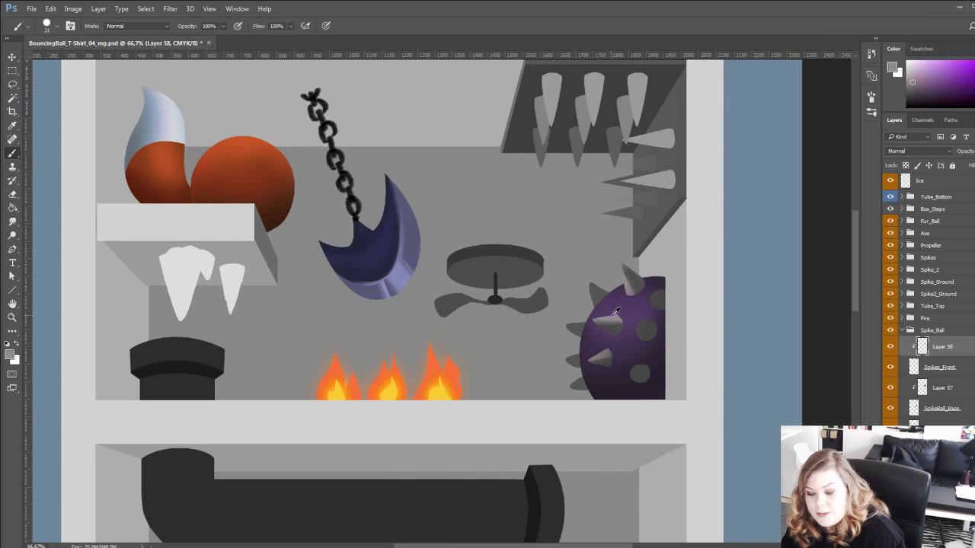
alt+click(642, 315)
alt+click(601, 318)
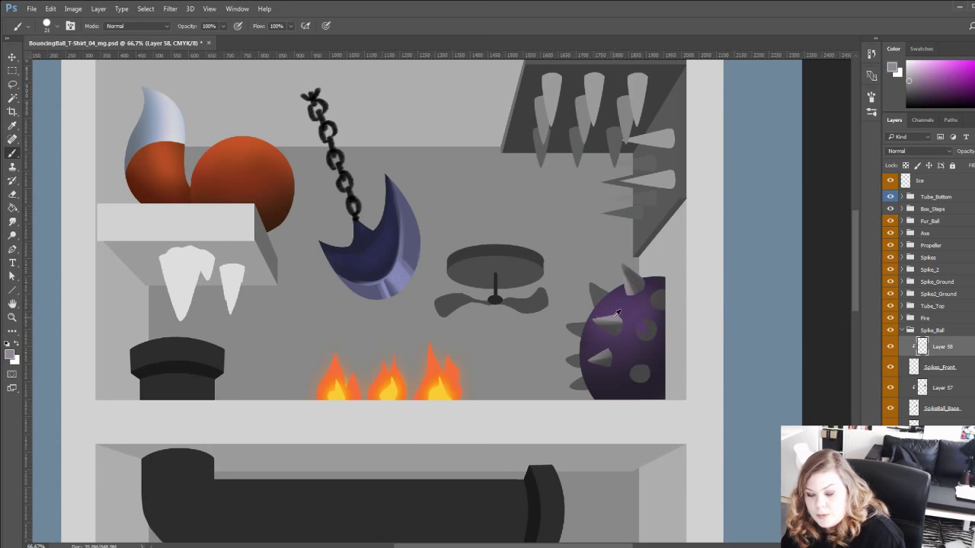
mouse_move(636, 326)
mouse_down()
mouse_move(645, 324)
mouse_move(642, 336)
mouse_up()
alt+click(644, 322)
drag(644, 341, 622, 352)
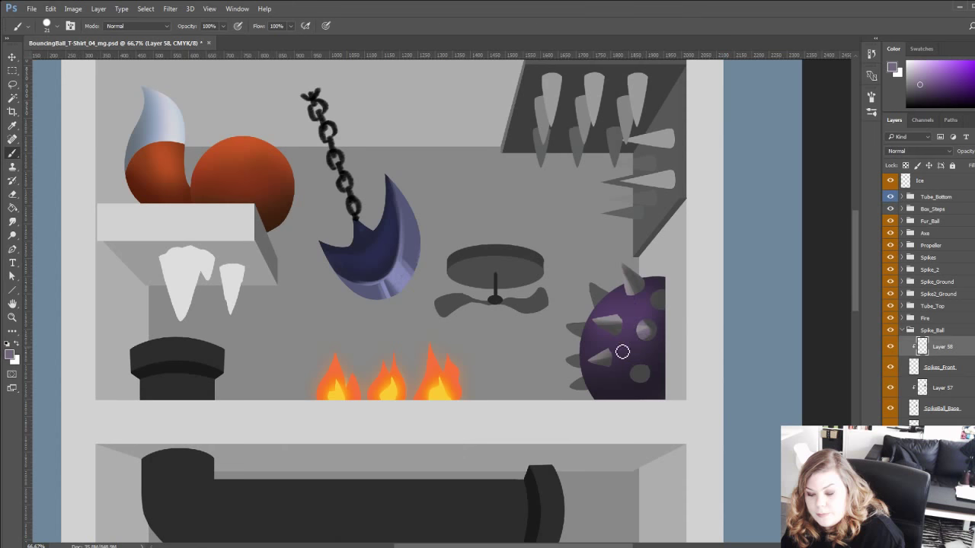
Paint light and shadow facets on the upper front spike at the ball's cut-off edge, using grays sampled from the artwork.
alt+click(613, 314)
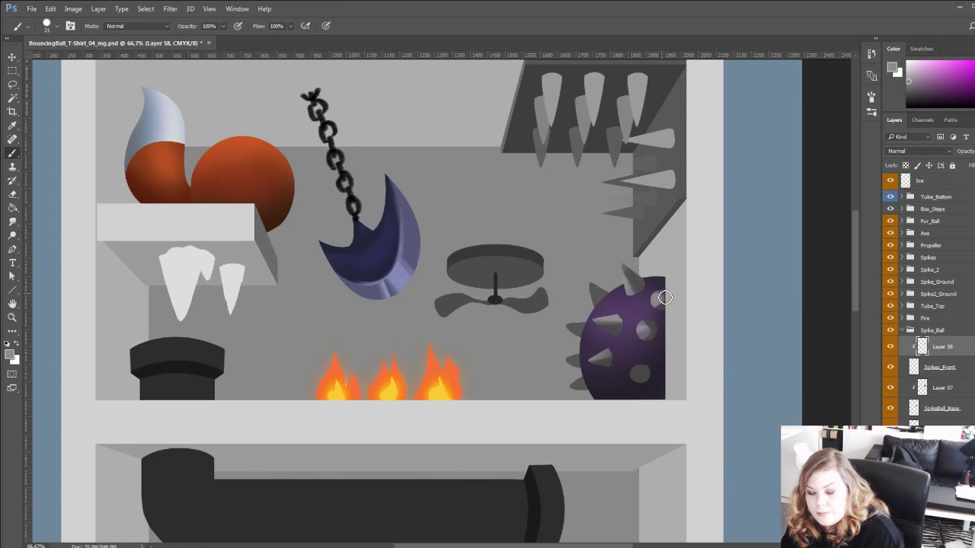
alt+click(652, 326)
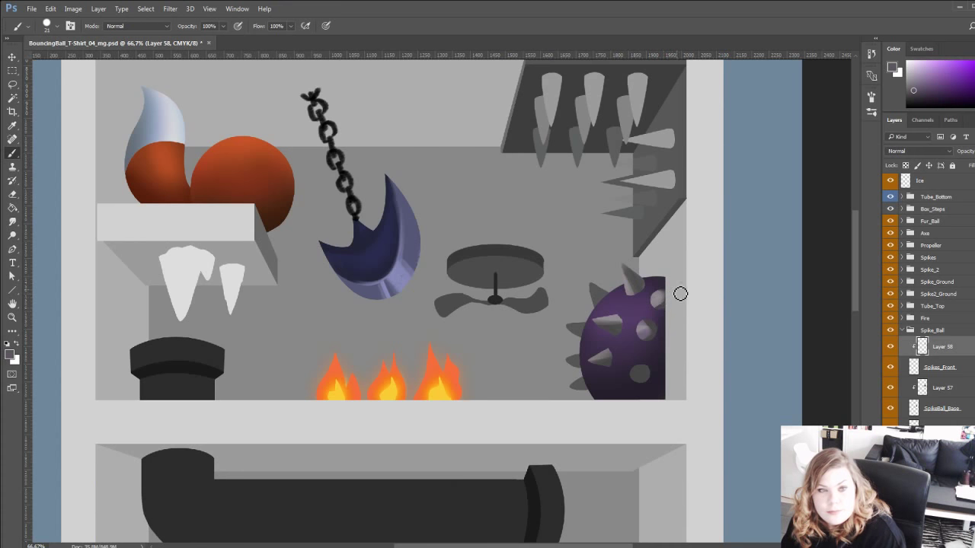
alt+click(610, 320)
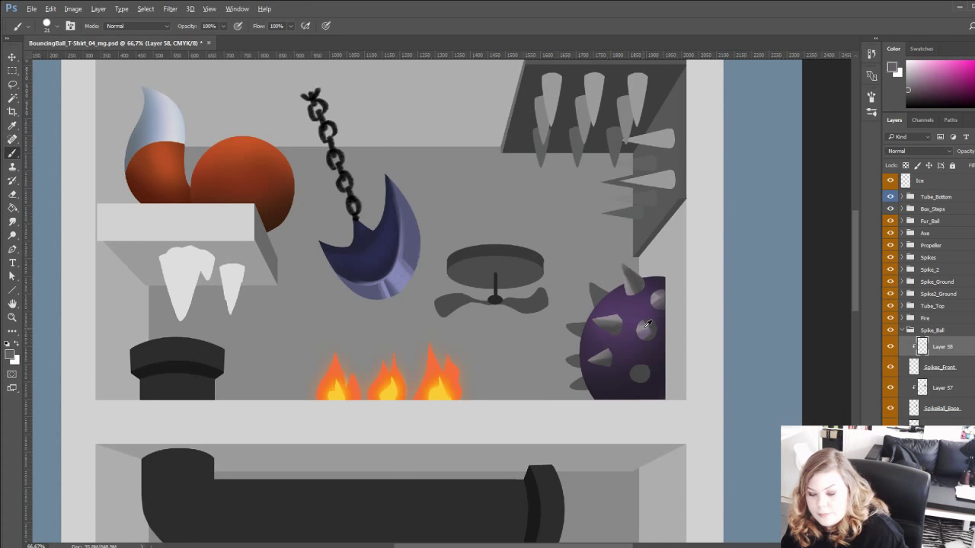
Shade the lowest round front spike with light gray, mid-gray and dark facets sampled from the finished spikes and the ball.
alt+click(646, 327)
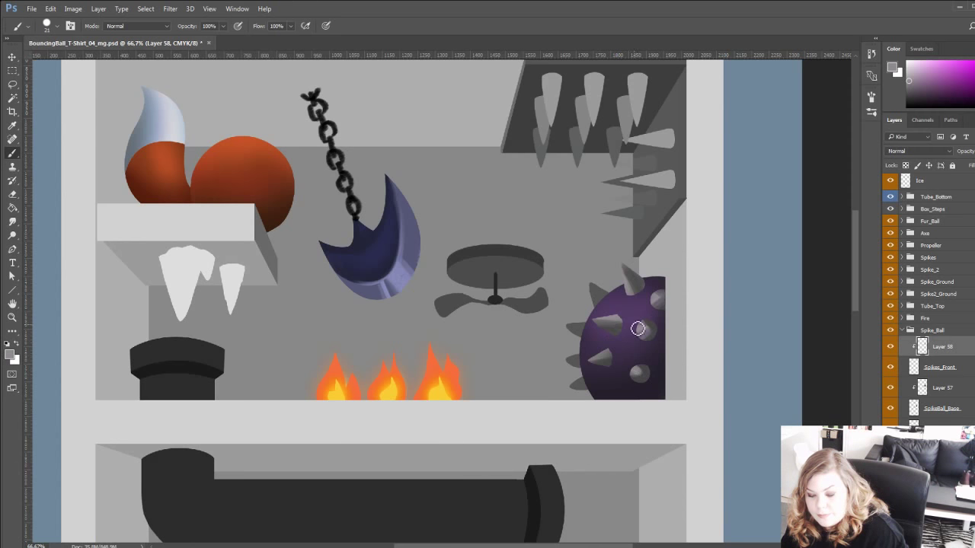
alt+click(634, 380)
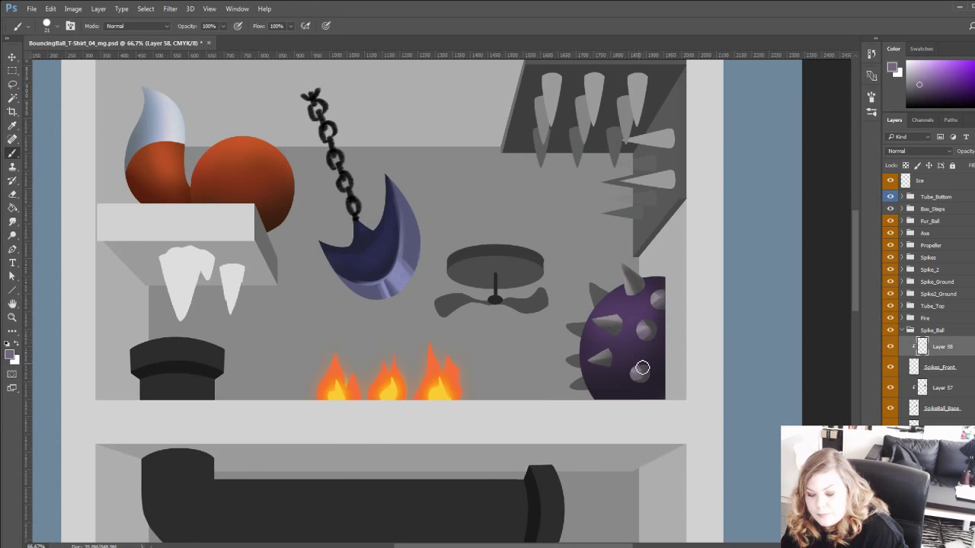
alt+click(648, 344)
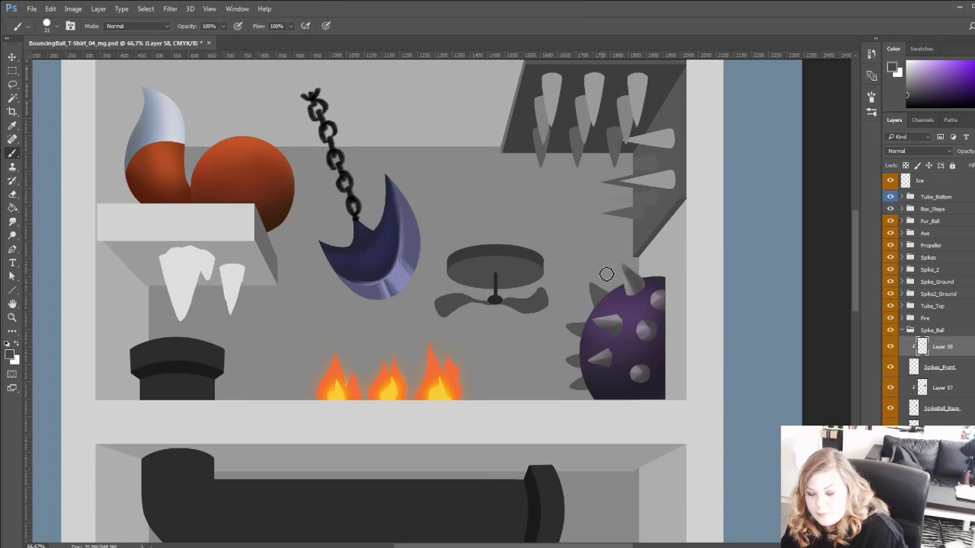
alt+click(648, 391)
drag(541, 322, 523, 278)
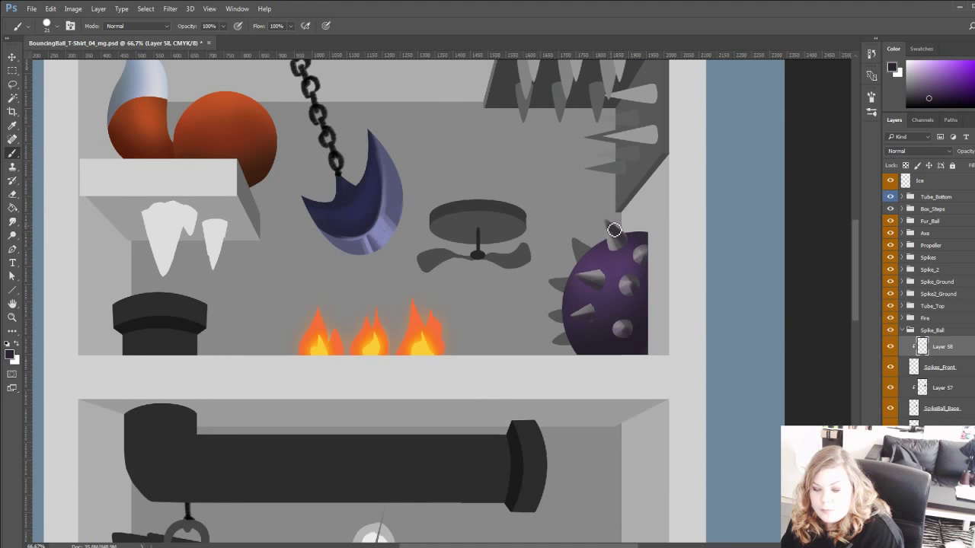
drag(507, 262, 500, 310)
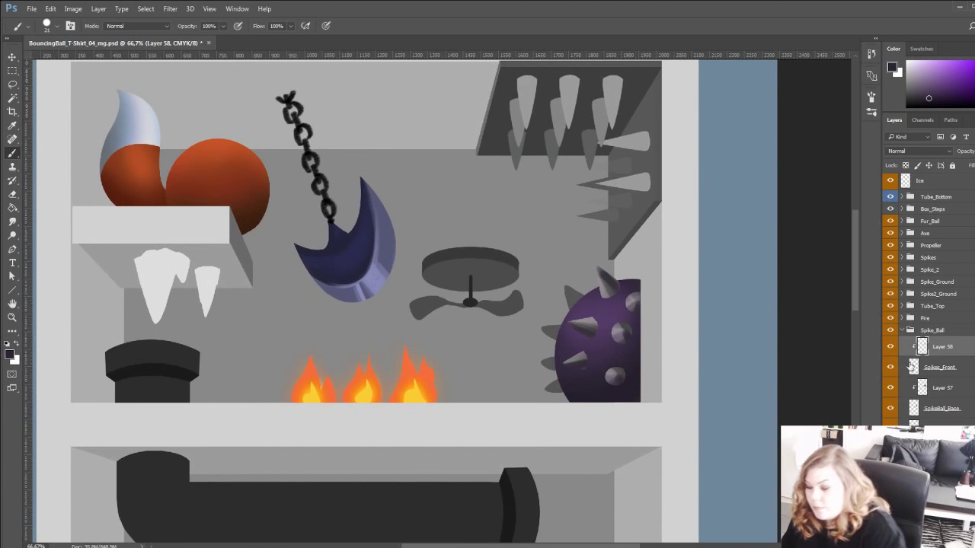
Toggle the SpikeBall_Base layer's visibility as a check, and add a new layer clipped to the back spikes layer beneath it.
click(890, 412)
click(891, 413)
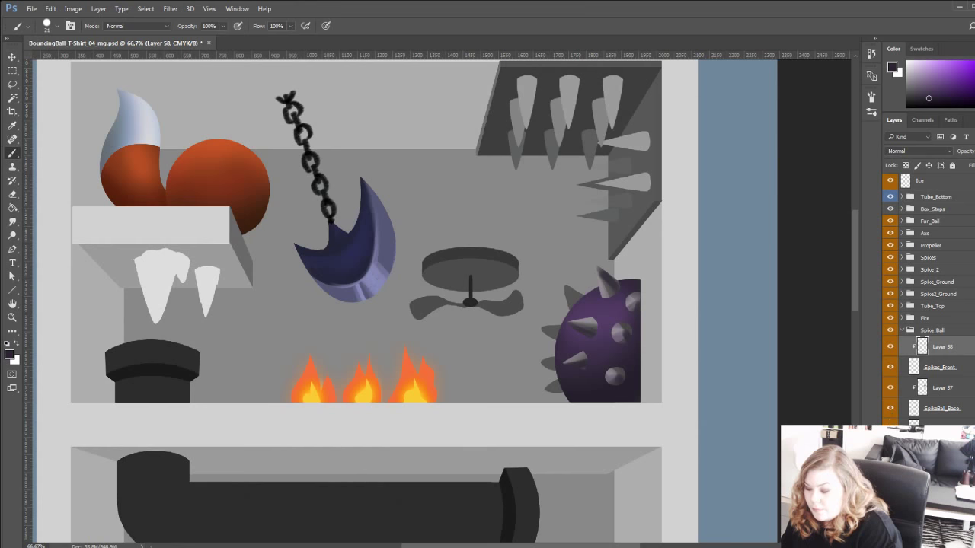
click(942, 429)
key(ctrl+alt+shift+n)
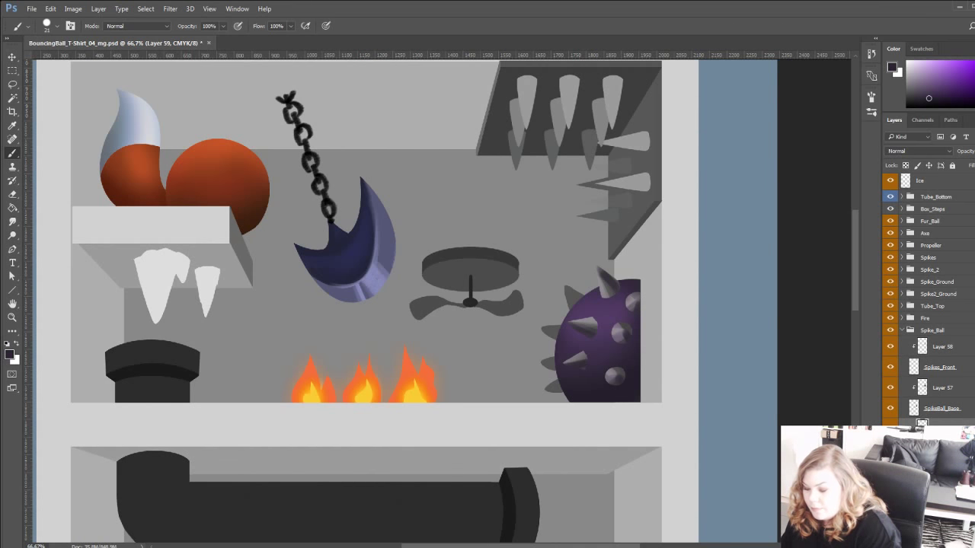
Paint light and dark facets on the upper-left back spike of the ball, using grays sampled from the top spike.
alt+click(607, 284)
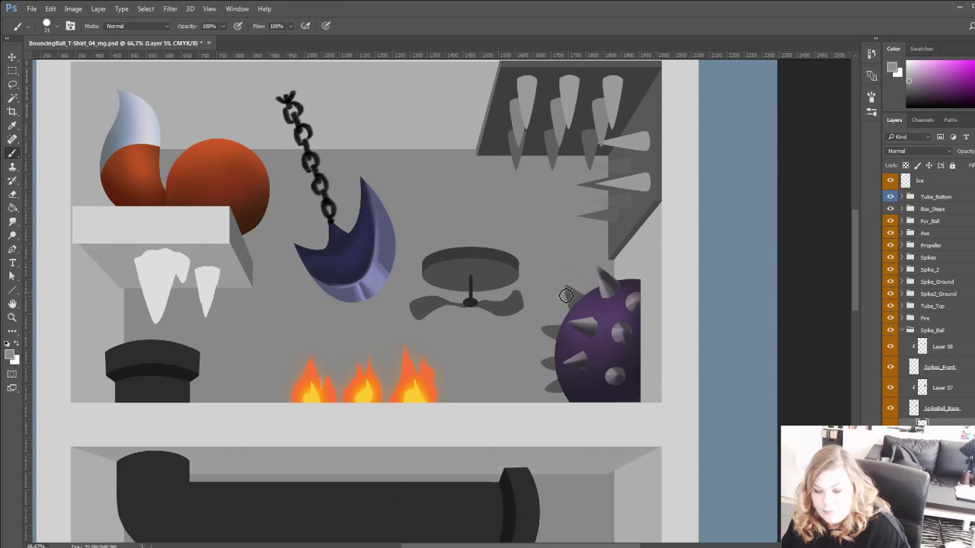
drag(489, 279, 505, 315)
drag(593, 332, 607, 344)
alt+click(630, 320)
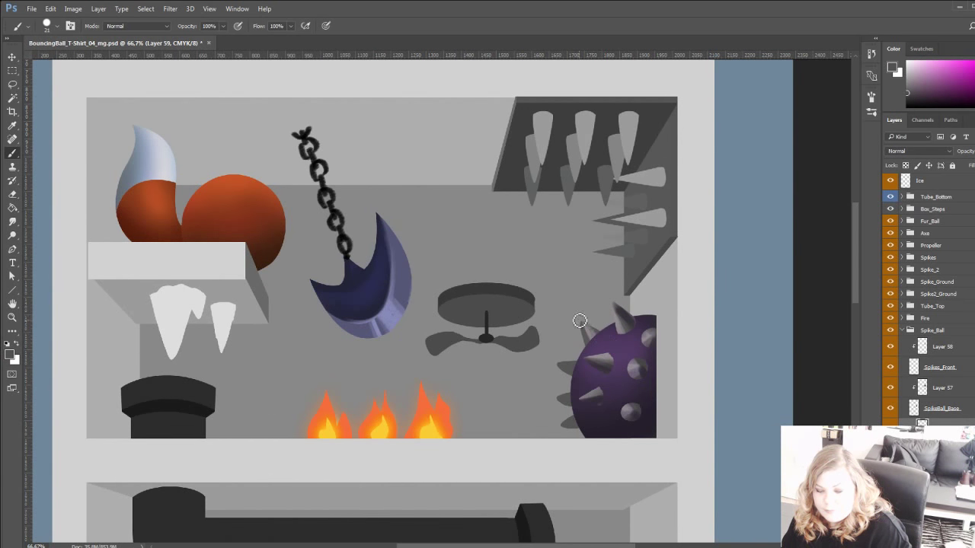
alt+click(626, 322)
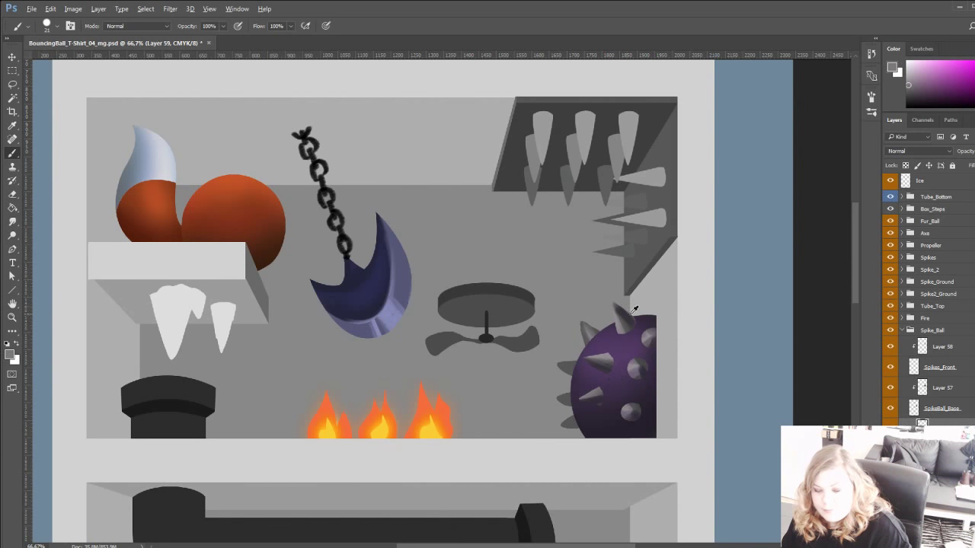
alt+click(632, 318)
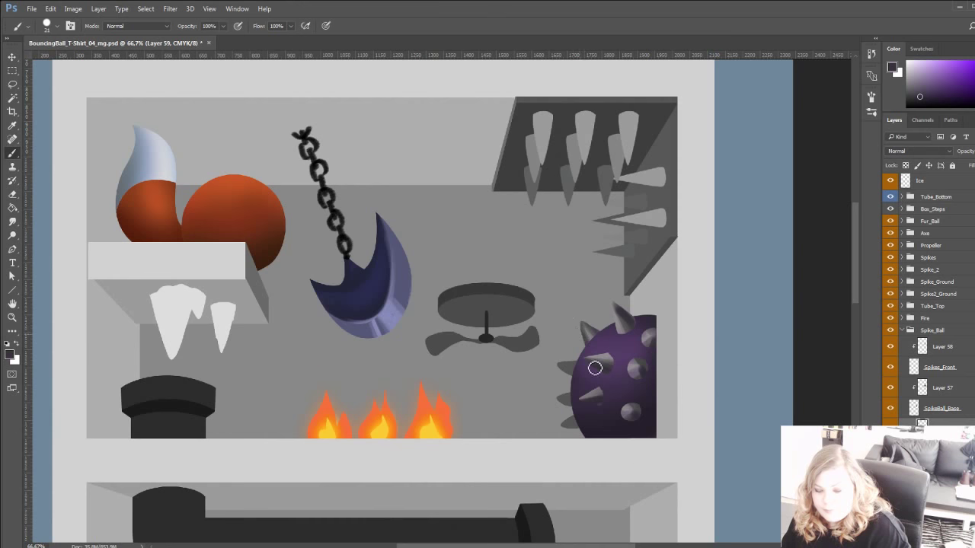
Shade the second back spike down on the ball's left edge with dark and light grays sampled from the adjacent front spike.
alt+click(608, 356)
drag(552, 365, 581, 374)
alt+click(600, 362)
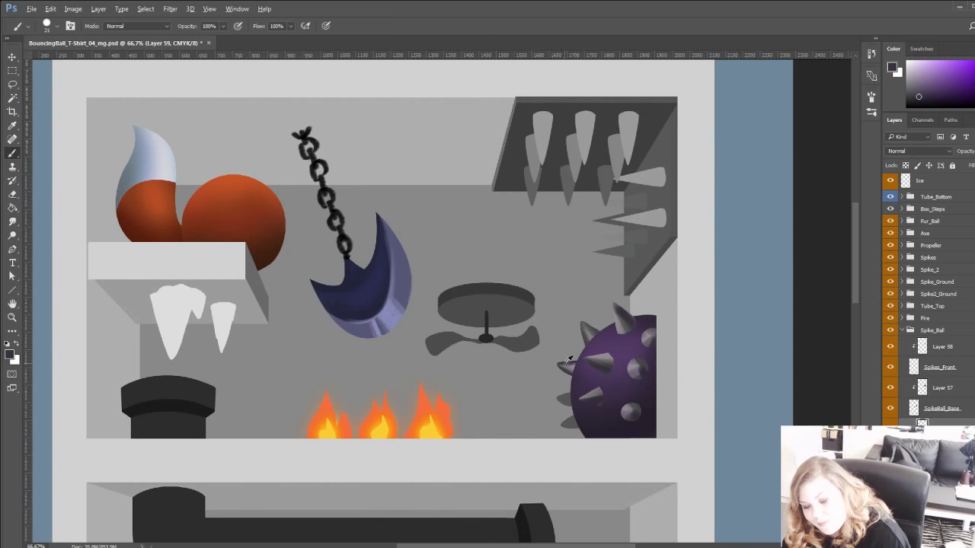
alt+click(564, 366)
drag(551, 339, 527, 302)
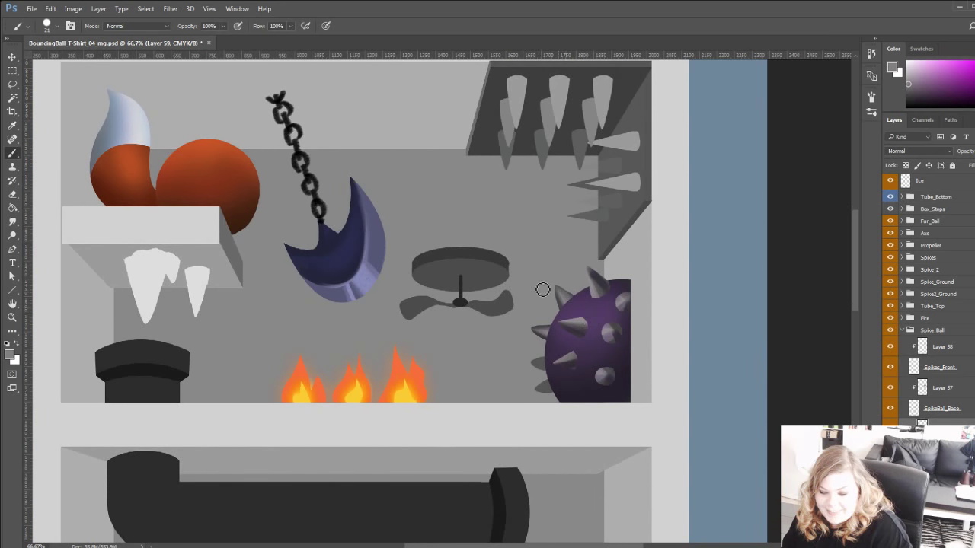
Shade the two lowest back spikes on the ball's left edge with light and dark grays sampled from the neighbouring spikes.
alt+click(575, 326)
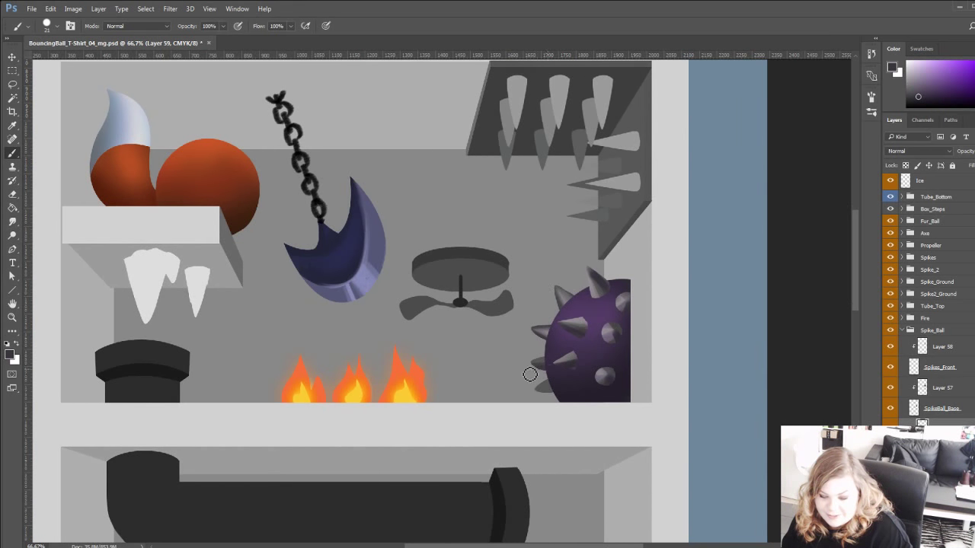
alt+click(566, 357)
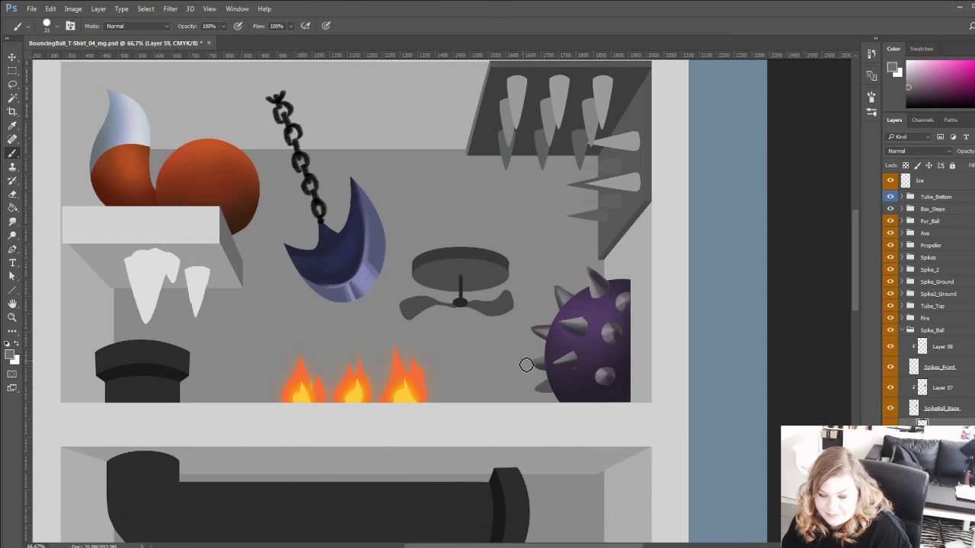
alt+click(544, 371)
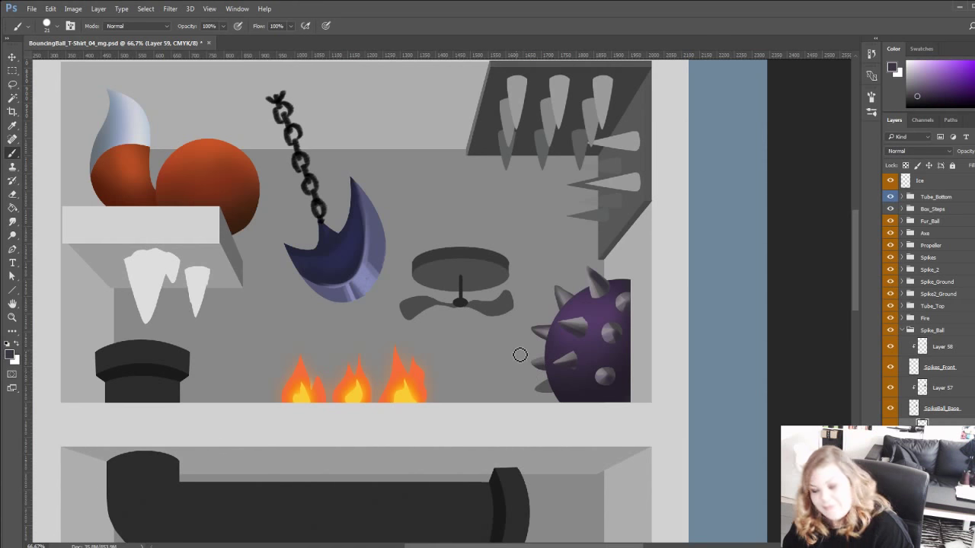
alt+click(572, 358)
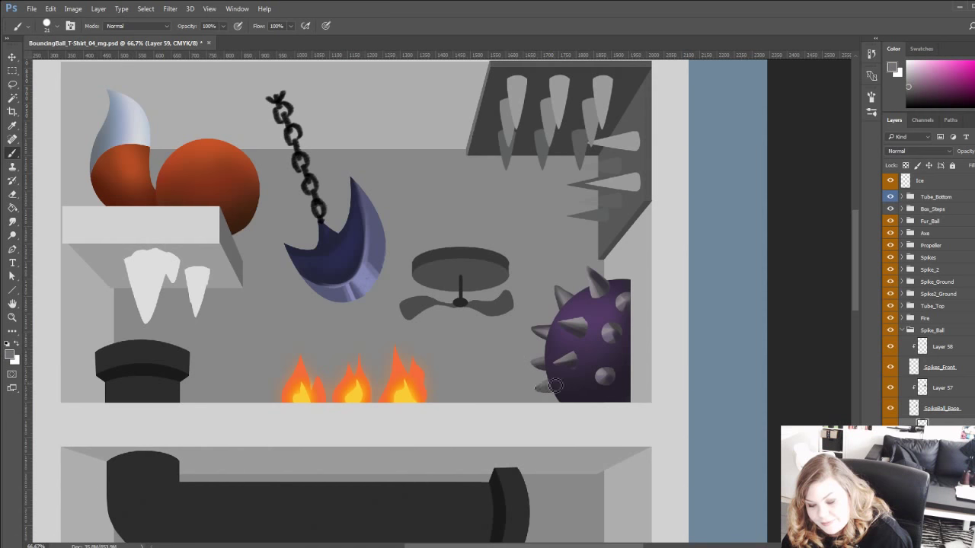
alt+click(571, 370)
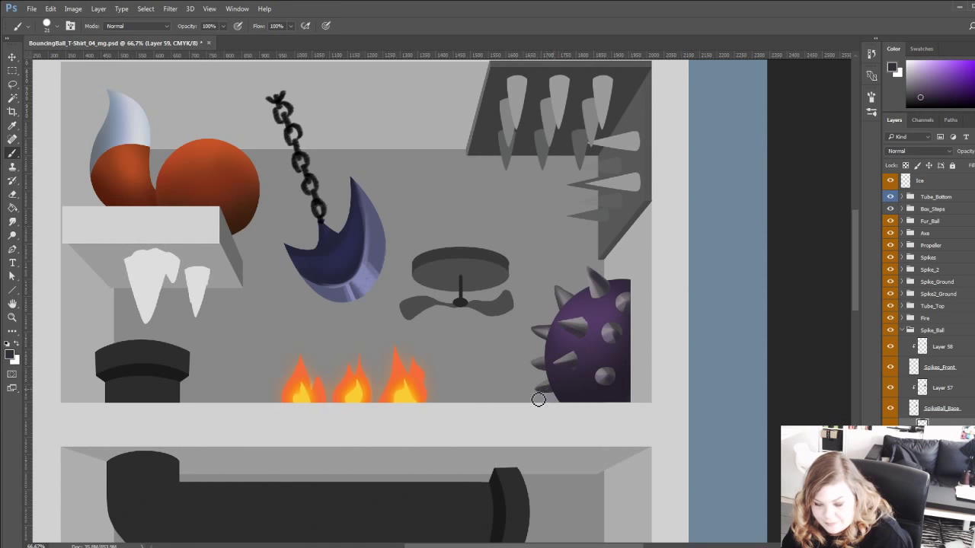
Check the clipped shading layers by toggling their visibility, and touch up the top front spike on Layer 58 with sampled dark and light grays.
scroll(560, 305, up, 2)
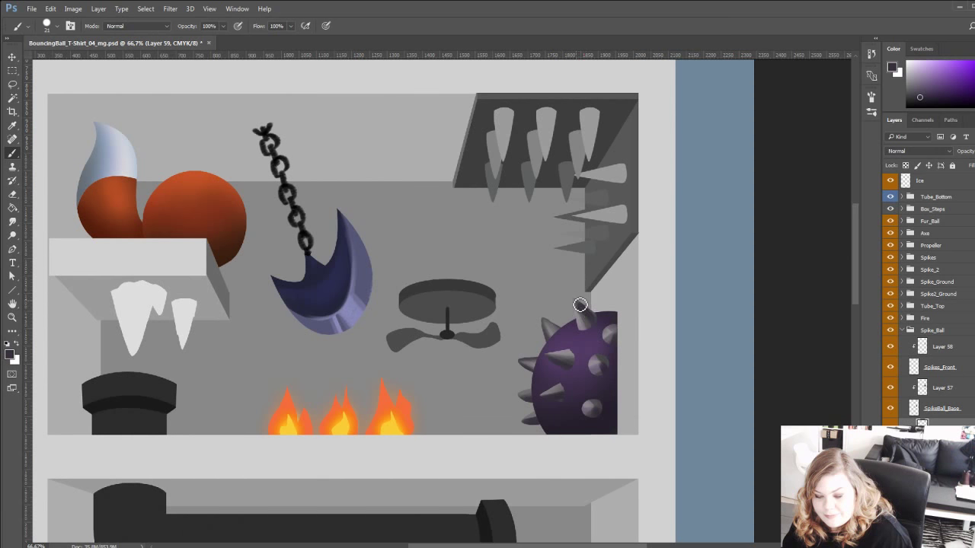
alt+click(583, 316)
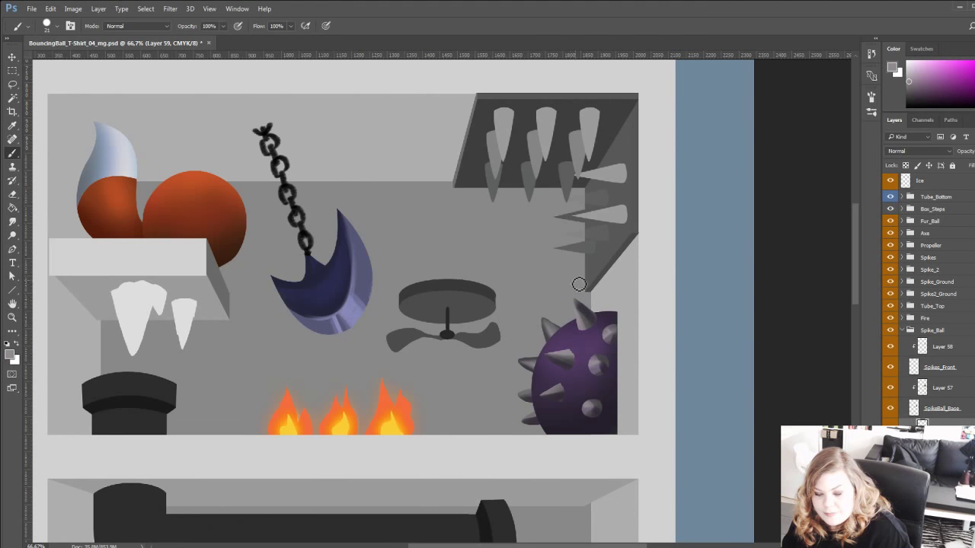
click(892, 389)
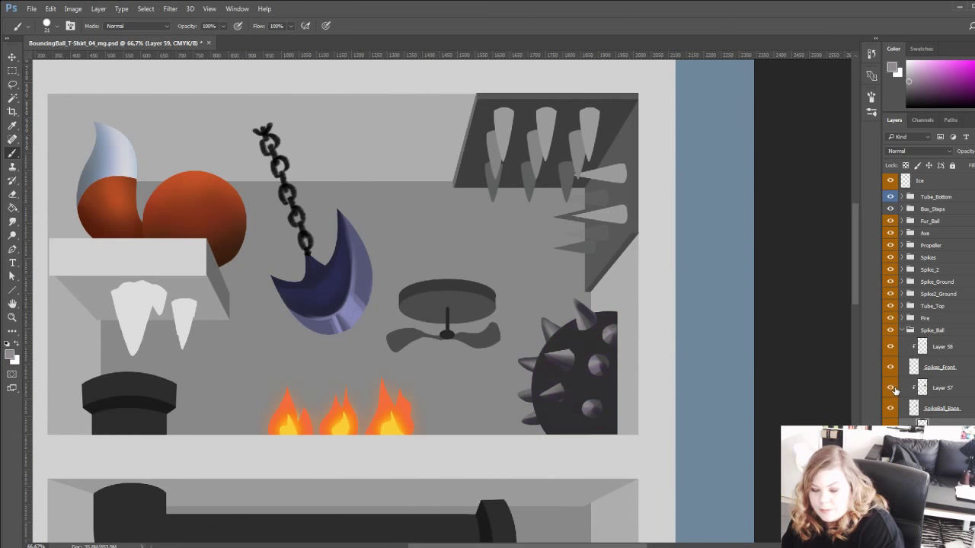
click(892, 348)
click(892, 348)
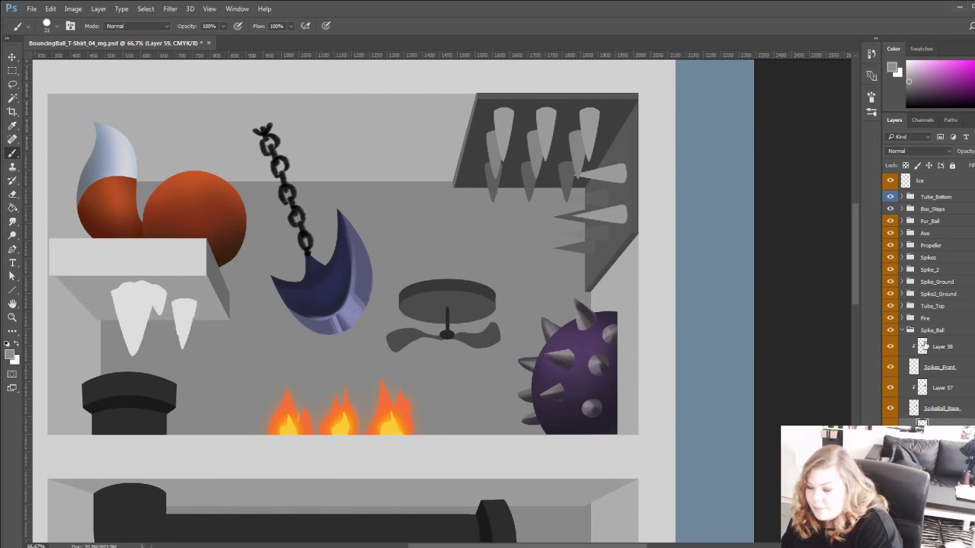
click(924, 345)
alt+click(590, 316)
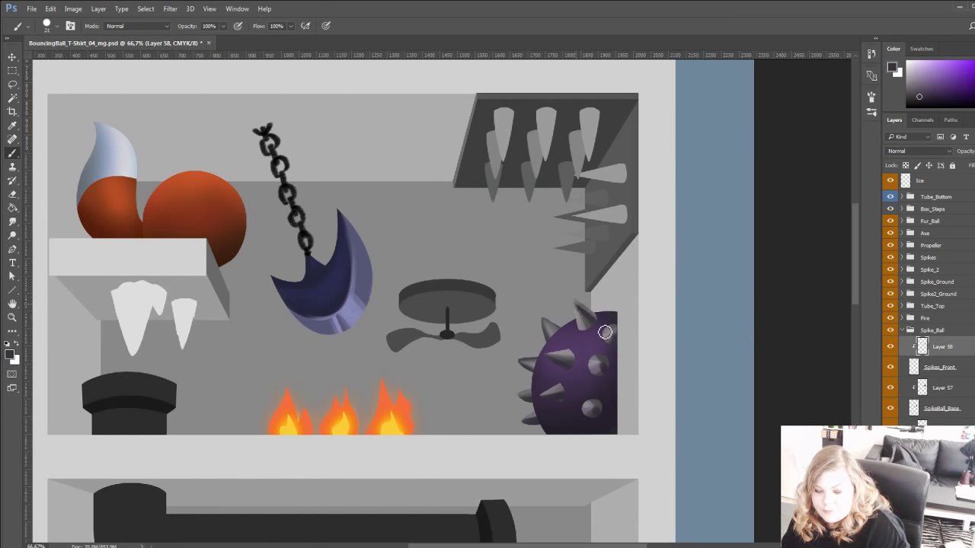
drag(477, 355, 476, 323)
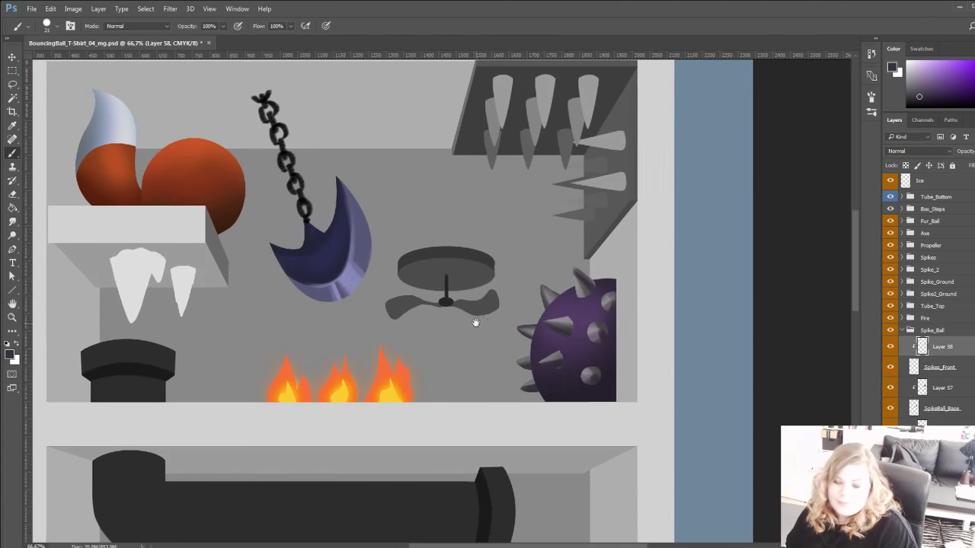
alt+click(569, 315)
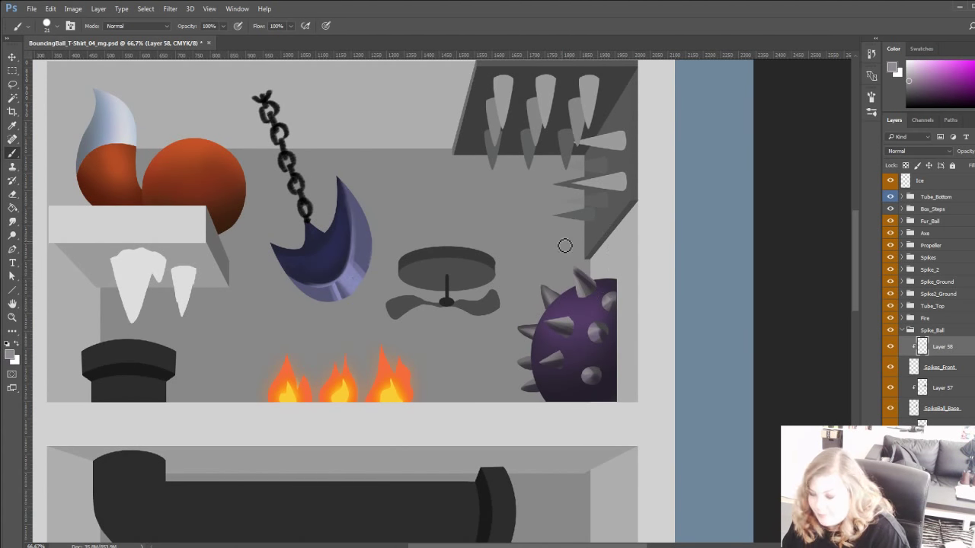
Add a new clipped layer above Layer 57, set its blend mode to Multiply, and sample a dark purple from the ball's body.
mouse_move(402, 316)
mouse_down()
mouse_move(413, 287)
mouse_move(414, 310)
mouse_up()
click(924, 389)
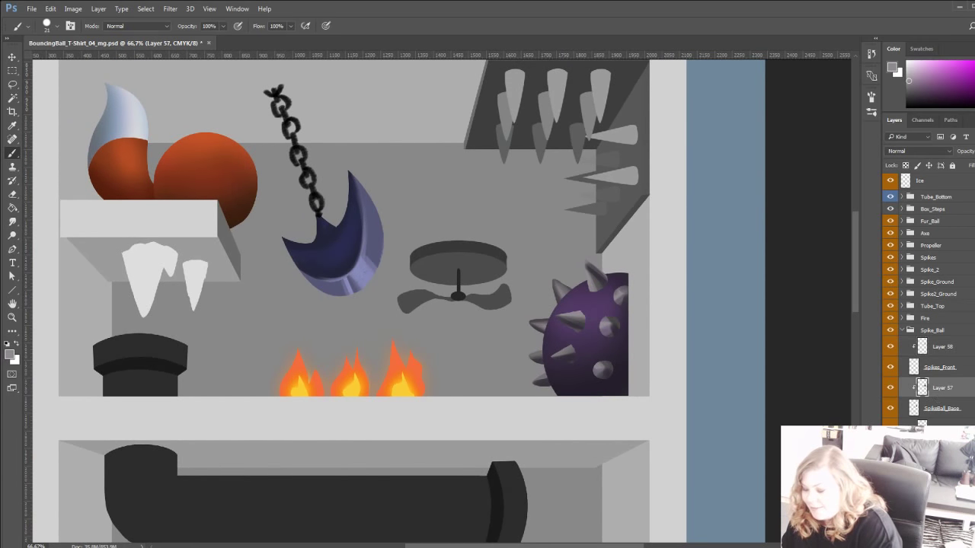
key(ctrl+alt+shift+n)
alt+click(911, 397)
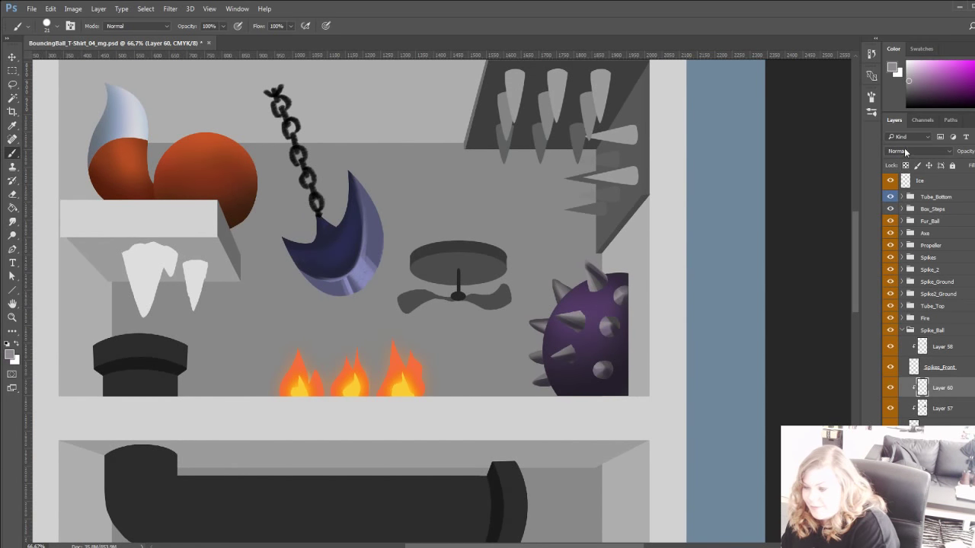
click(906, 153)
click(895, 184)
drag(531, 383, 545, 423)
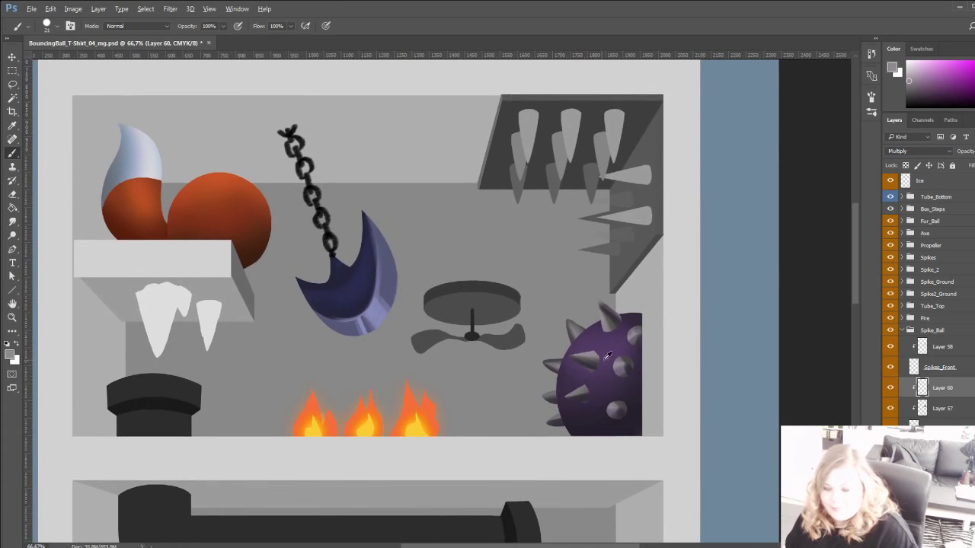
alt+click(633, 374)
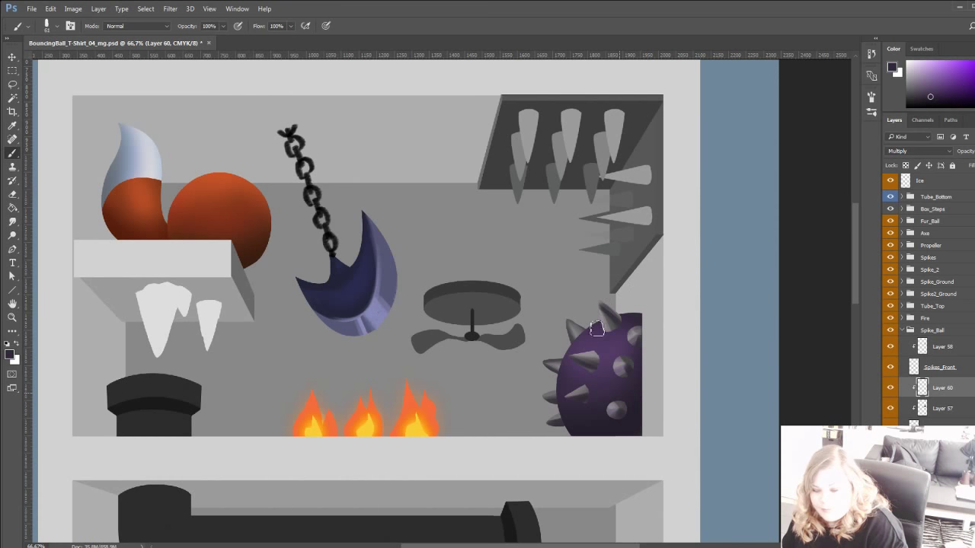
drag(593, 368, 612, 372)
key(ctrl+z)
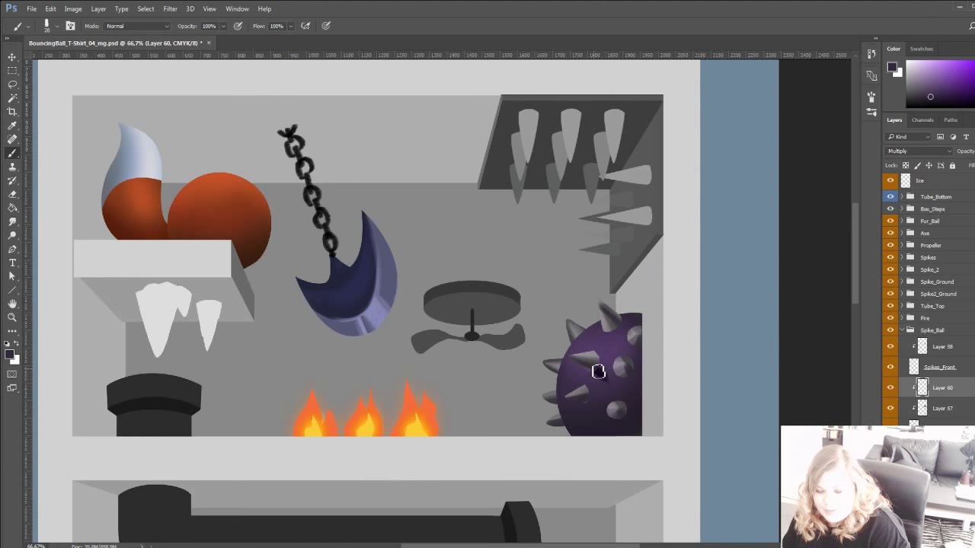
drag(598, 361, 614, 380)
drag(441, 375, 445, 377)
key(ctrl+alt+z)
key(ctrl+alt+z)
key(ctrl+alt+z)
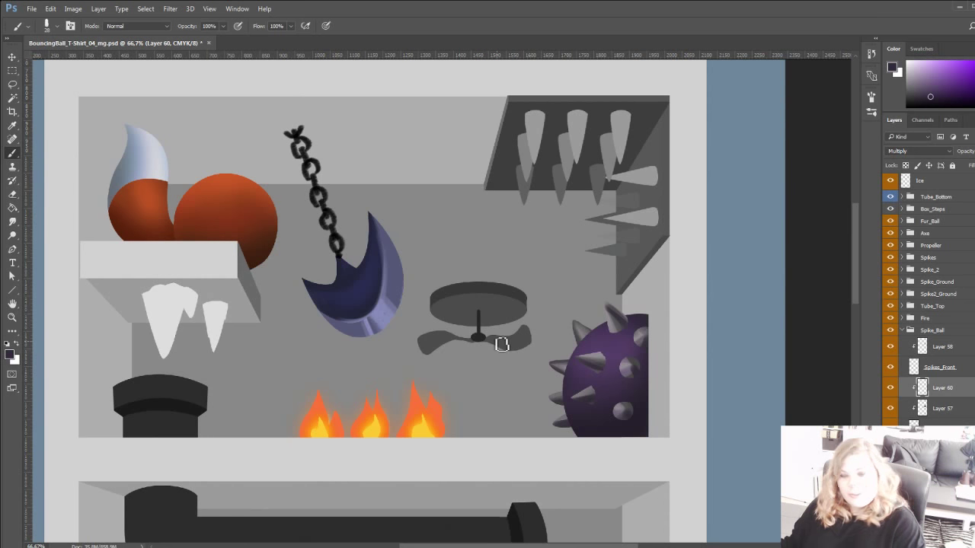
drag(499, 375, 508, 393)
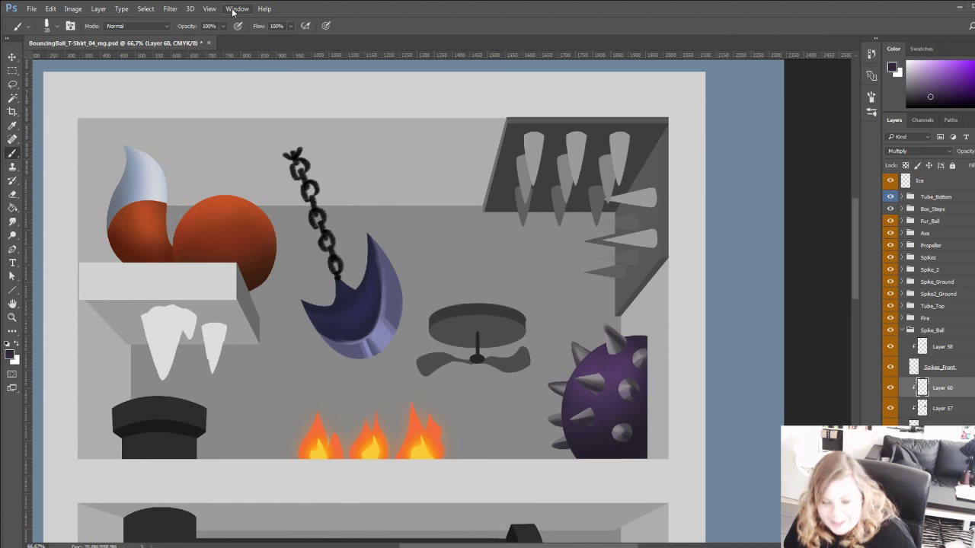
drag(386, 353, 472, 395)
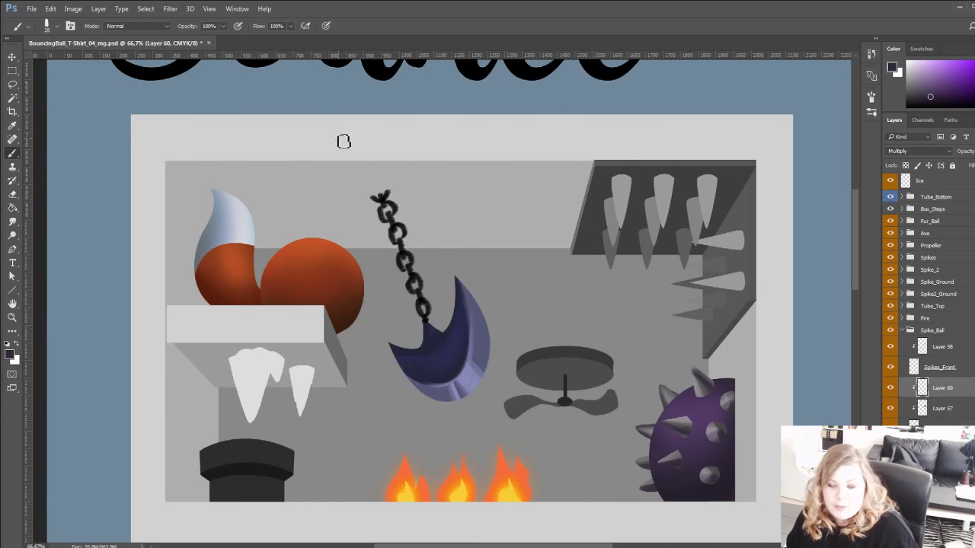
mouse_move(400, 376)
mouse_down()
mouse_move(342, 337)
mouse_move(365, 373)
mouse_up()
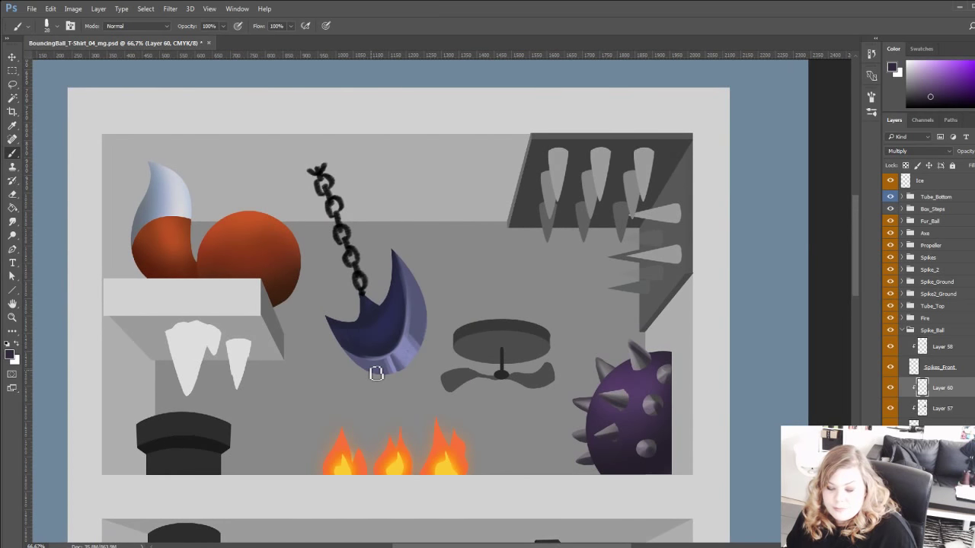
drag(507, 379, 456, 349)
drag(505, 381, 511, 405)
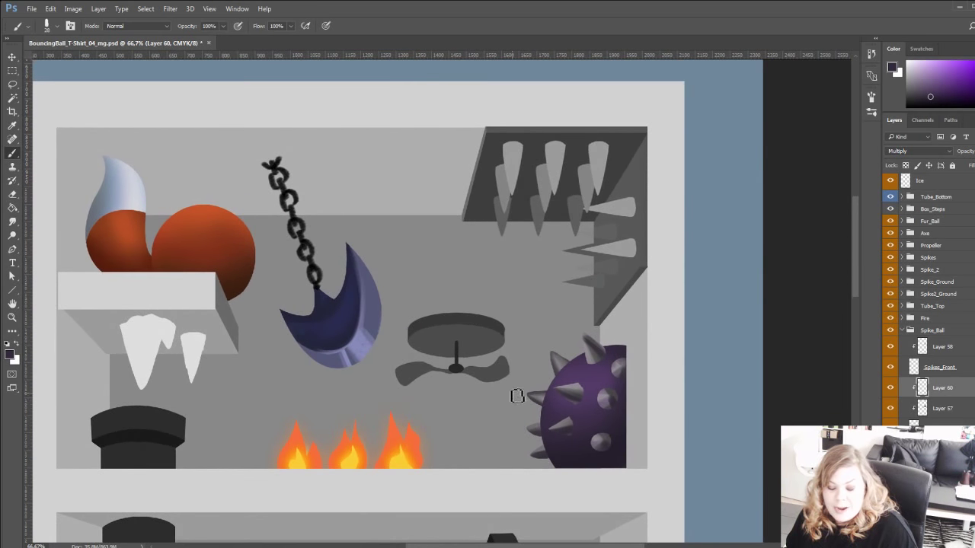
drag(508, 362, 472, 331)
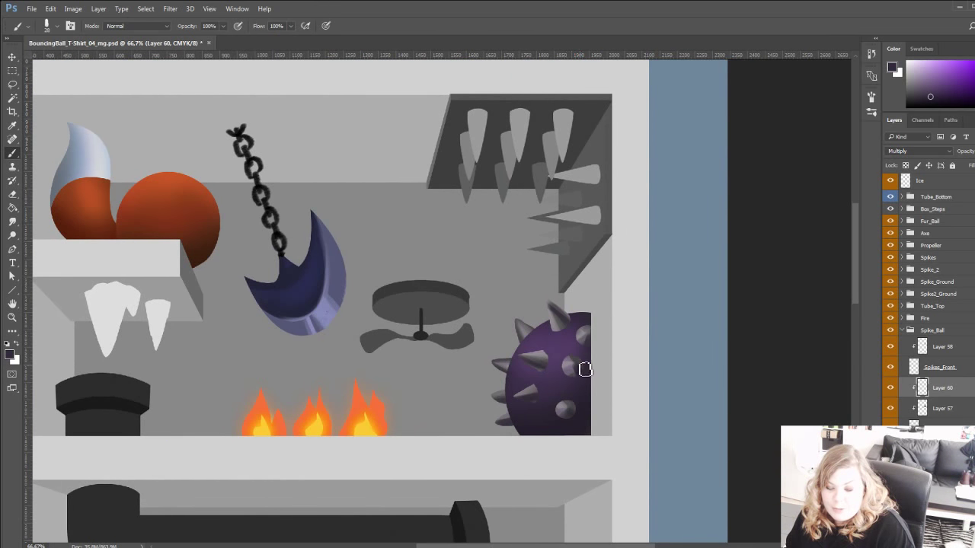
drag(494, 363, 490, 333)
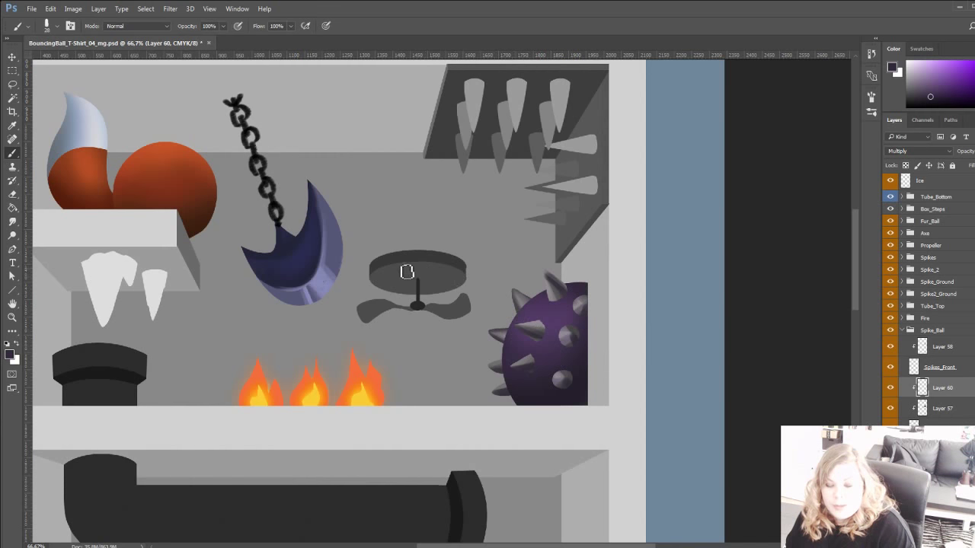
drag(415, 338, 483, 372)
drag(335, 366, 431, 394)
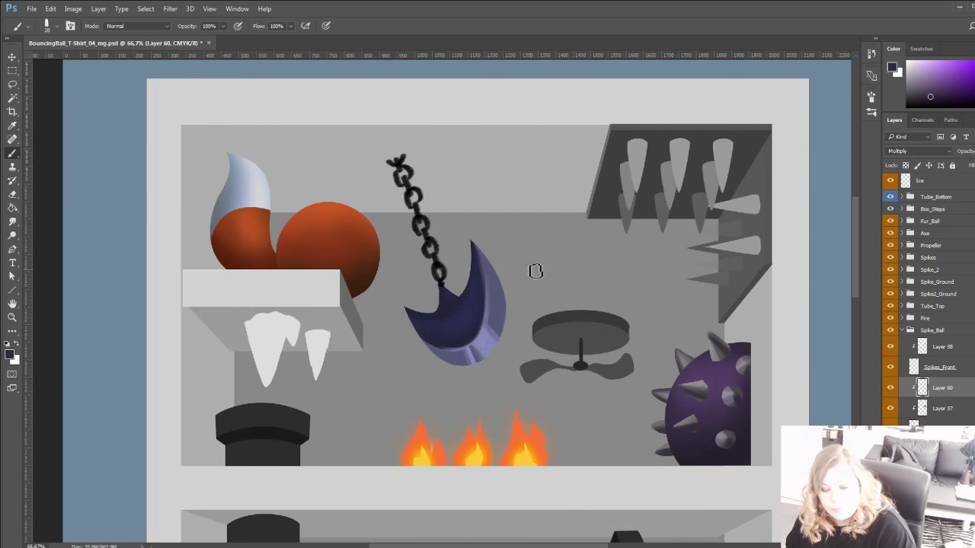
mouse_move(270, 394)
mouse_down()
mouse_move(315, 374)
mouse_move(302, 370)
mouse_up()
drag(488, 392, 365, 371)
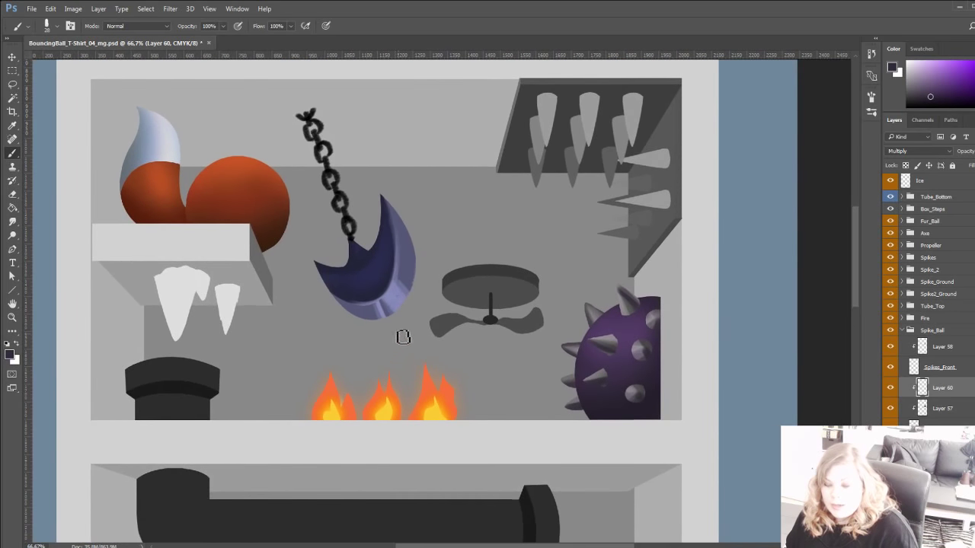
drag(403, 337, 434, 384)
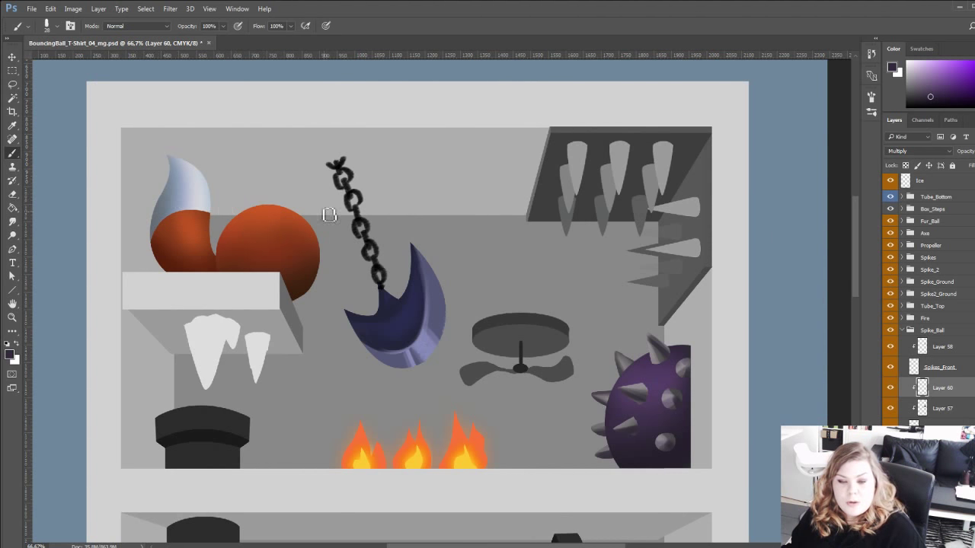
drag(379, 207, 346, 241)
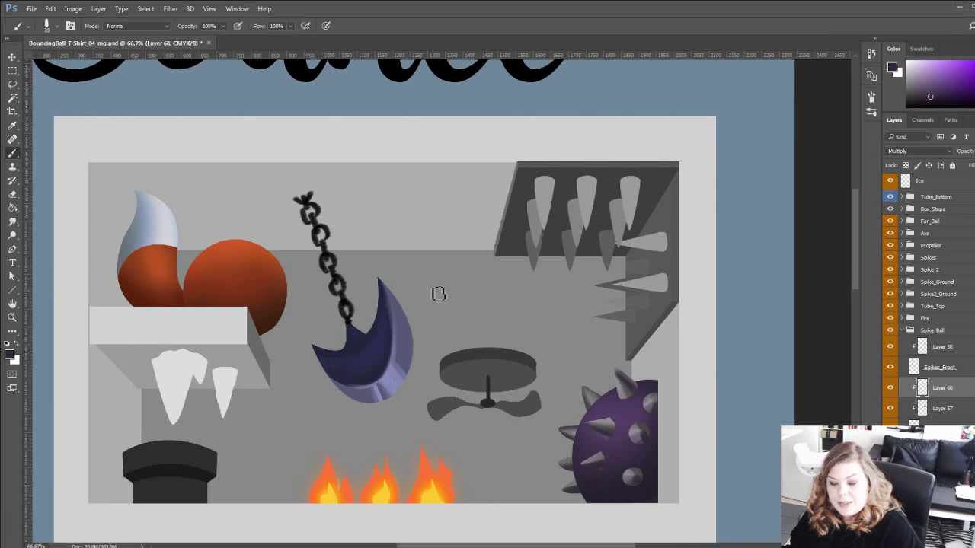
mouse_move(618, 437)
mouse_down()
mouse_move(626, 450)
mouse_move(645, 430)
mouse_move(660, 456)
mouse_move(656, 448)
mouse_up()
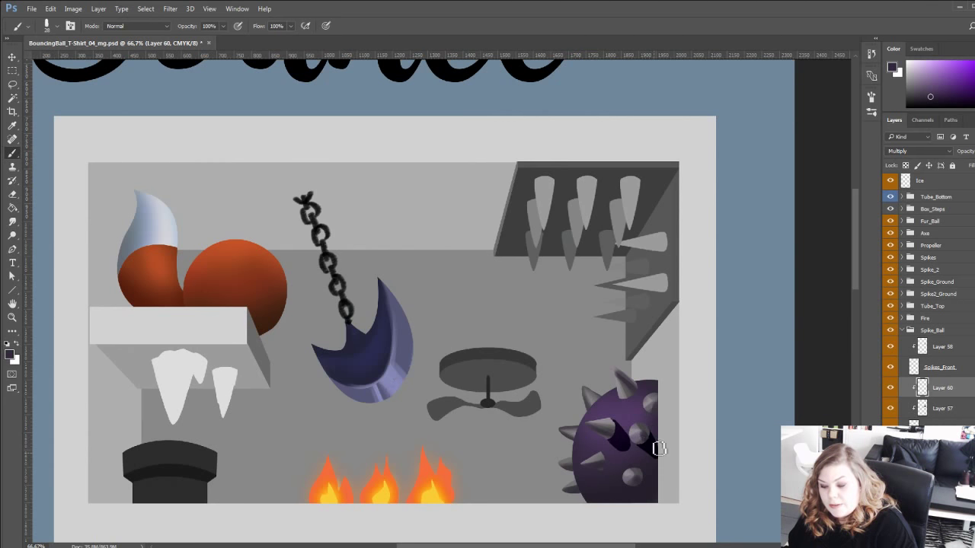
drag(654, 410, 648, 402)
key(ctrl+z)
key(ctrl+alt+z)
key(ctrl+alt+z)
key(ctrl+alt+z)
key(ctrl+alt+z)
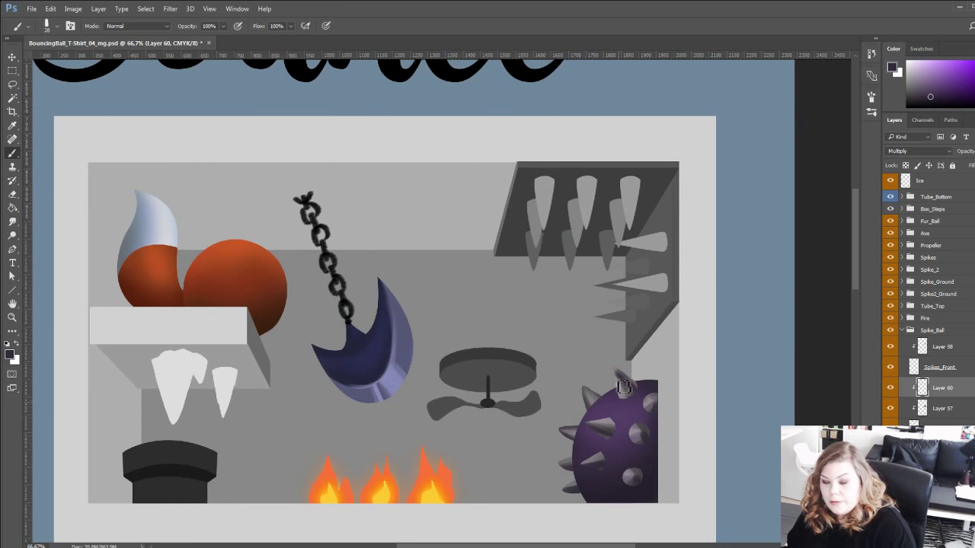
Sample a dark purple from the ball beside its middle front spike and paint cast shadows next to the front spikes on Layer 60 with a size 47 brush.
alt+click(619, 429)
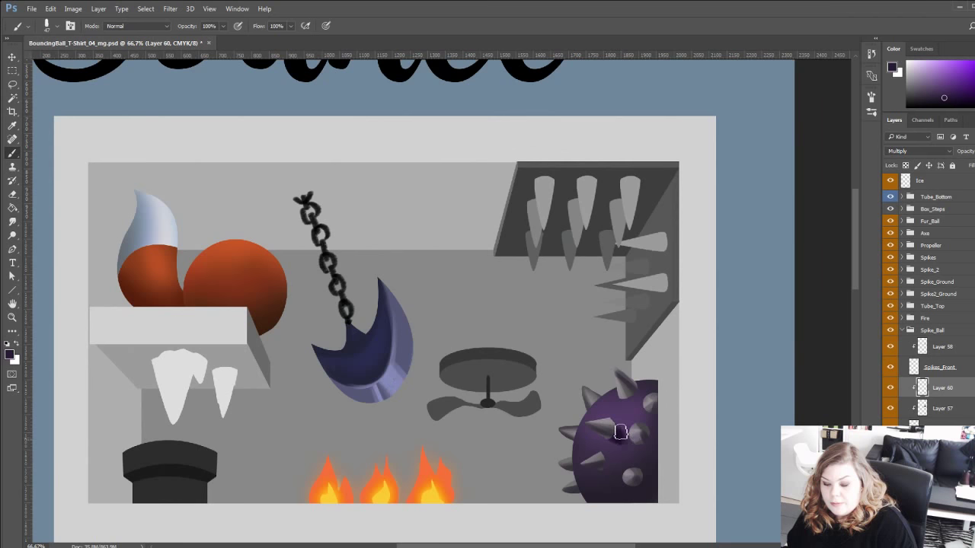
drag(645, 459, 656, 453)
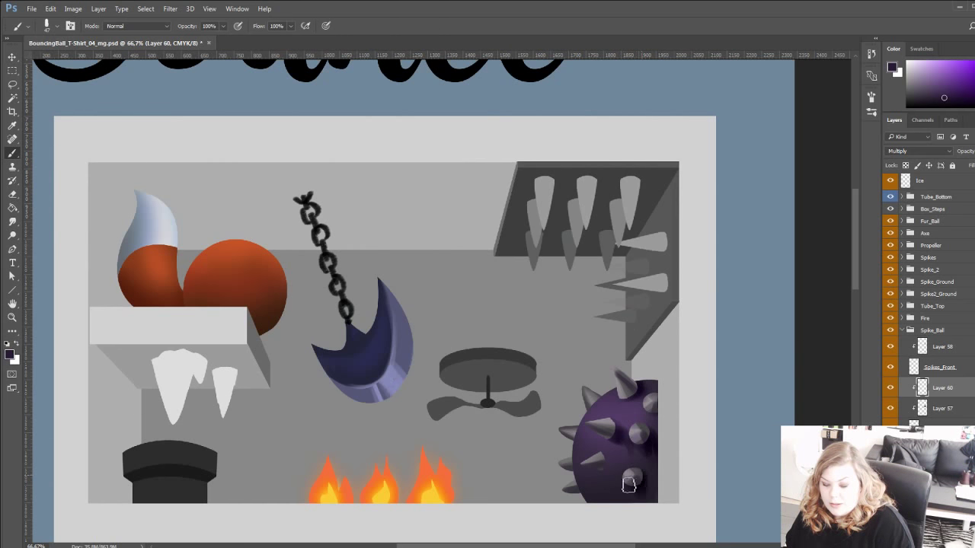
drag(628, 486, 649, 497)
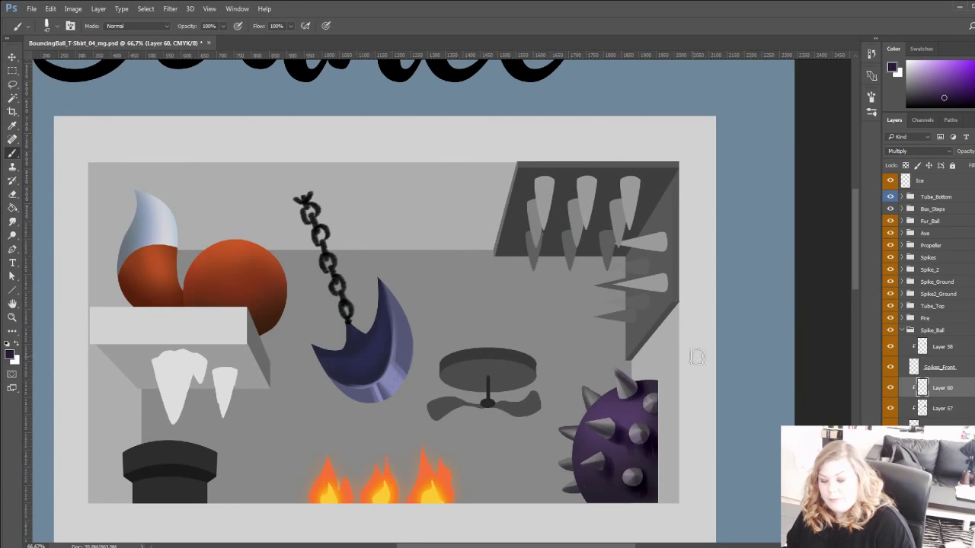
key(ctrl+alt+z)
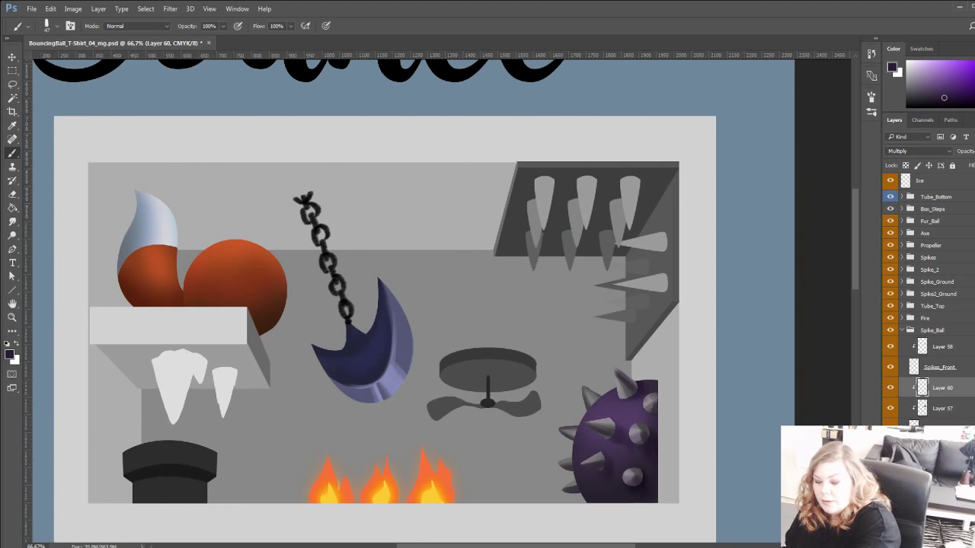
drag(224, 382, 338, 345)
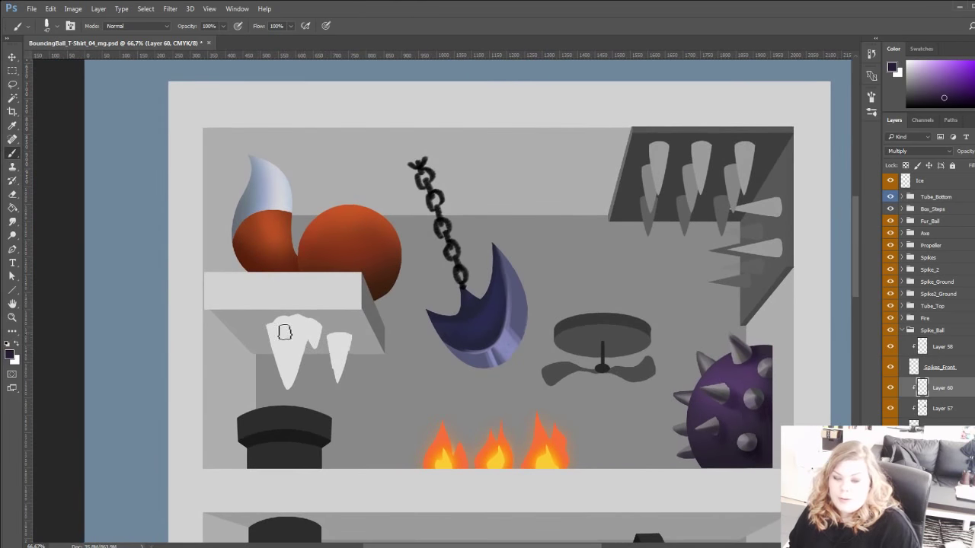
mouse_move(256, 393)
mouse_down()
mouse_move(255, 373)
mouse_move(254, 401)
mouse_up()
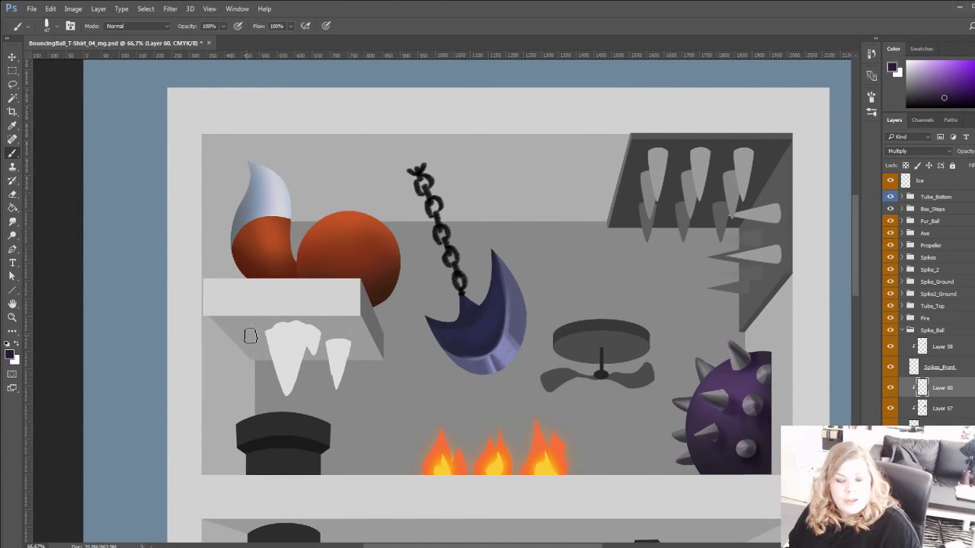
drag(318, 372, 322, 417)
drag(216, 359, 250, 409)
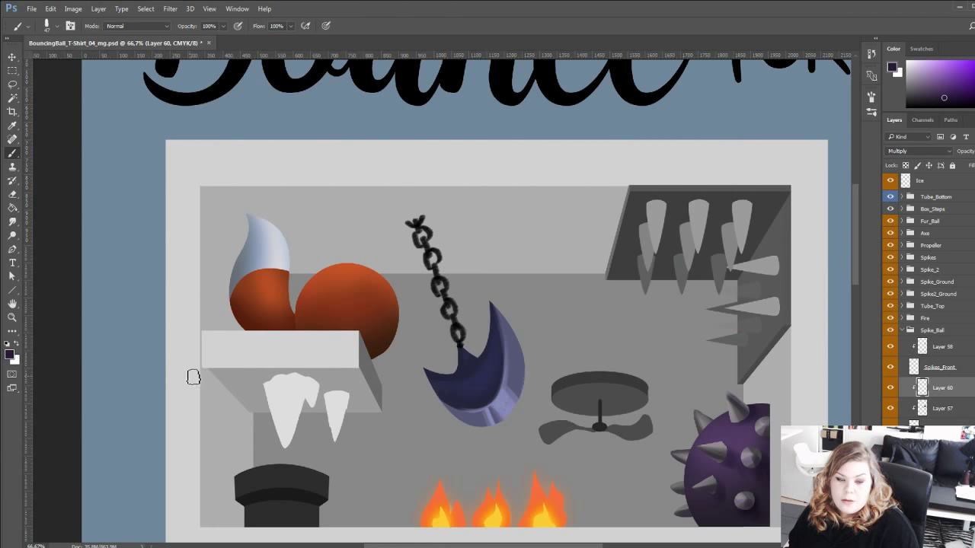
drag(195, 379, 189, 374)
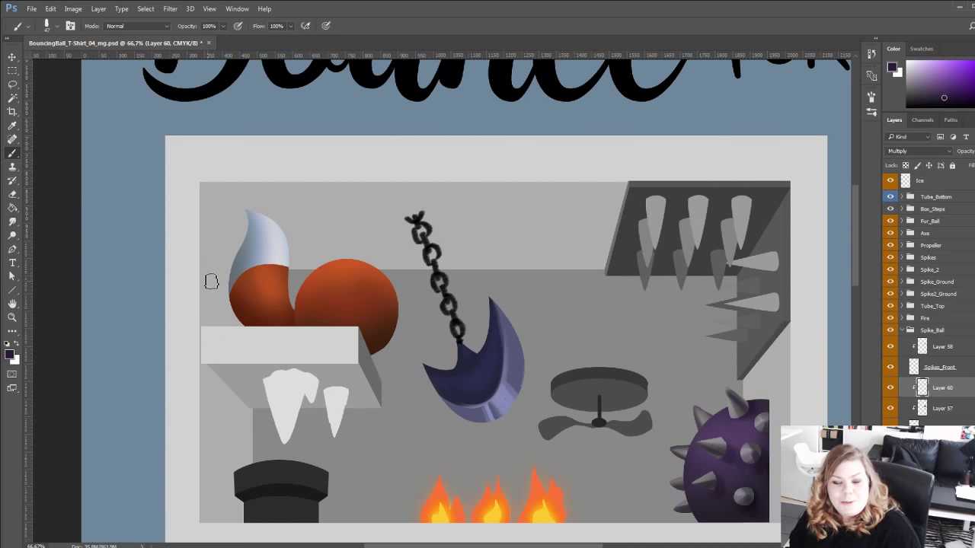
mouse_move(220, 313)
mouse_down()
mouse_move(205, 279)
mouse_move(224, 331)
mouse_up()
scroll(204, 301, down, 2)
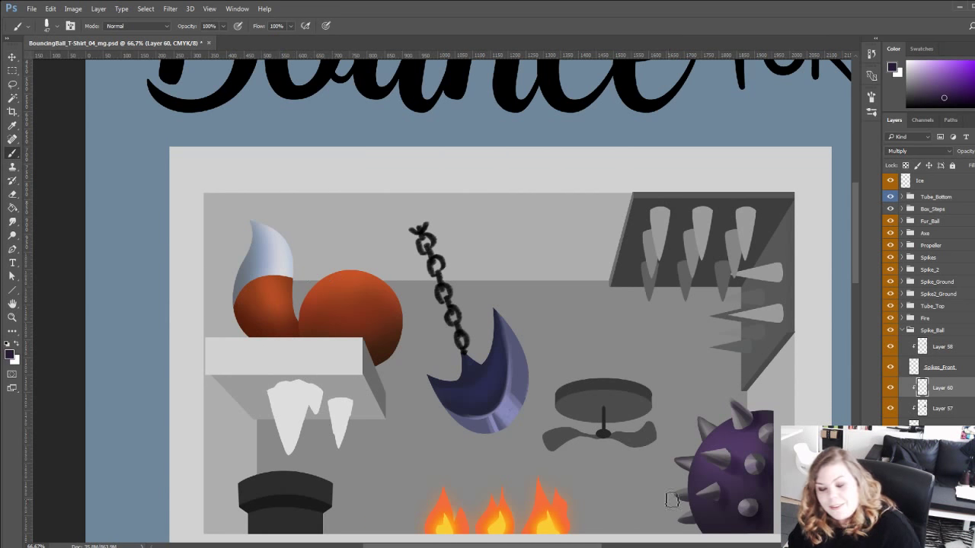
scroll(370, 322, down, 3)
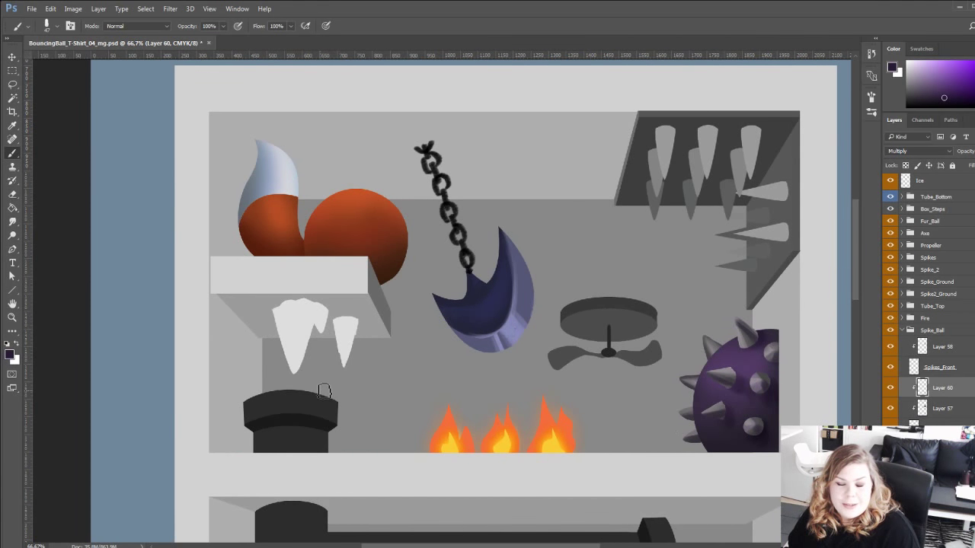
drag(252, 296, 284, 370)
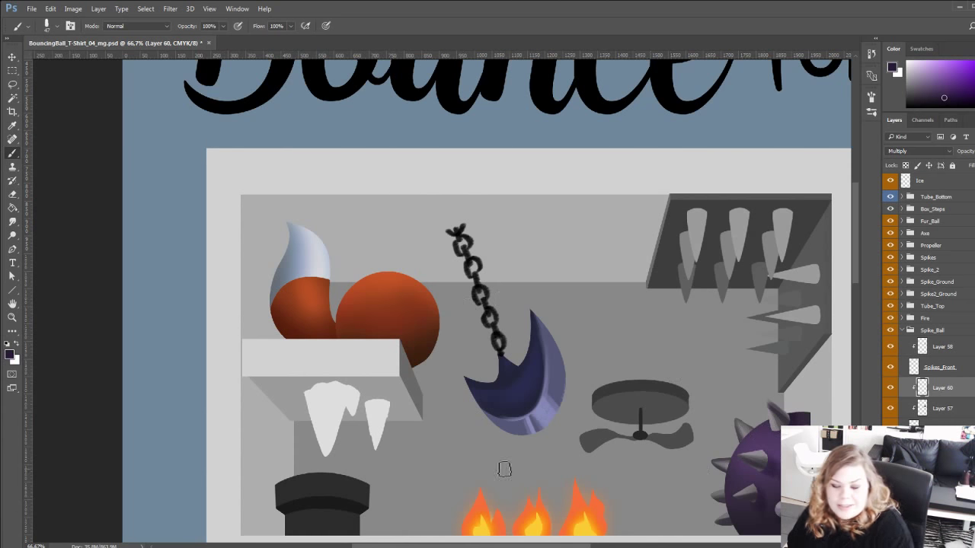
scroll(461, 358, down, 4)
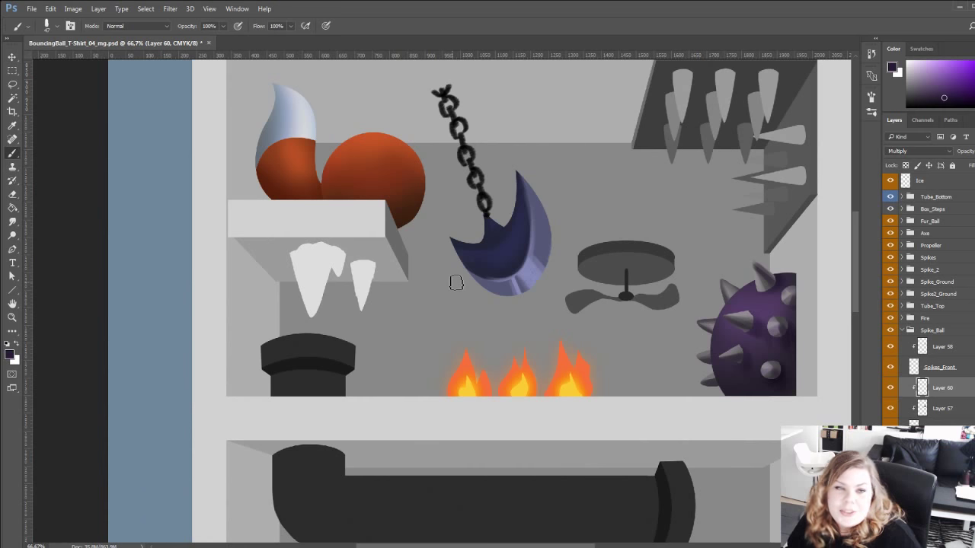
drag(361, 348, 329, 305)
mouse_move(376, 418)
mouse_down()
mouse_move(322, 349)
mouse_move(393, 412)
mouse_up()
drag(245, 369, 244, 292)
mouse_move(282, 367)
mouse_down()
mouse_move(283, 293)
mouse_move(318, 450)
mouse_move(307, 480)
mouse_up()
drag(511, 327, 438, 370)
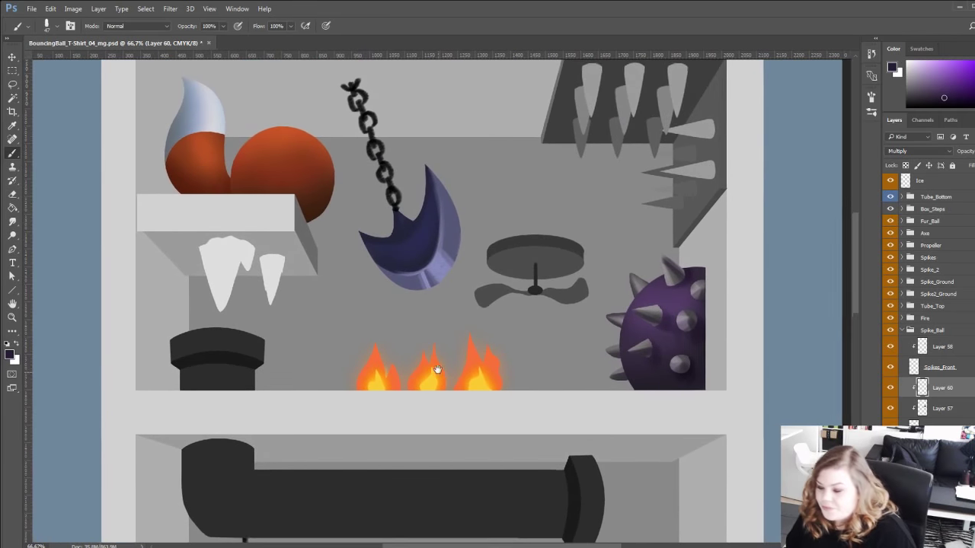
Collapse the Spike_Ball group, expand the Tube_Top group and select its base layer, Layer 39.
click(907, 331)
click(903, 330)
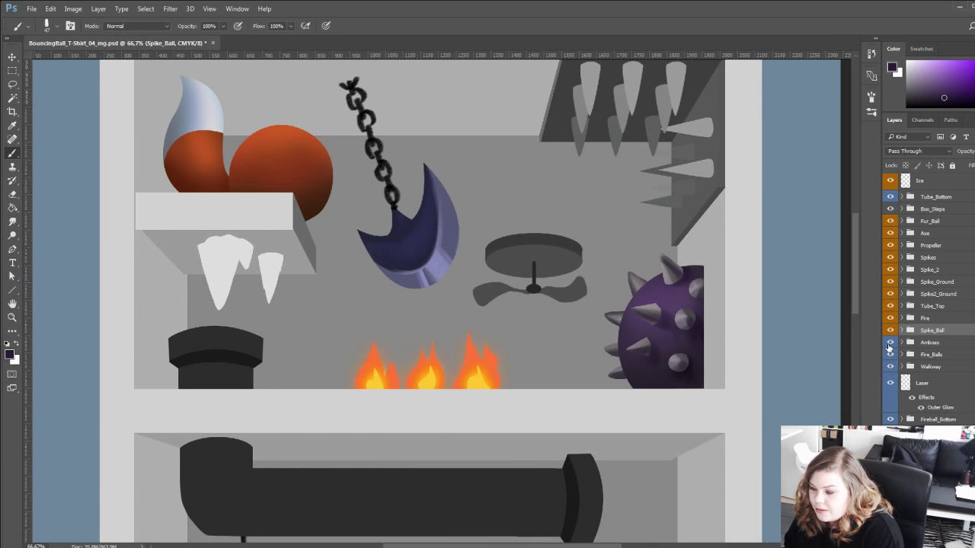
drag(364, 389, 459, 466)
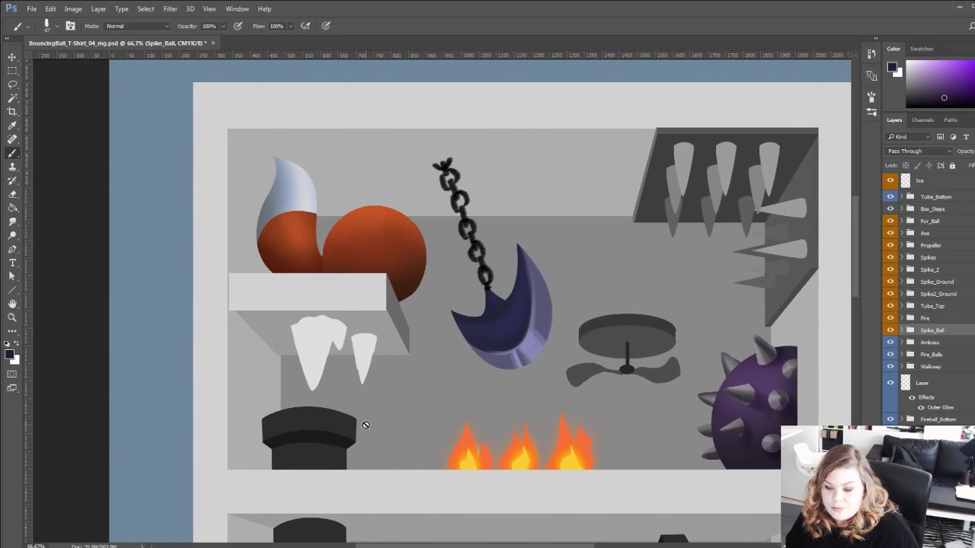
drag(285, 422, 286, 349)
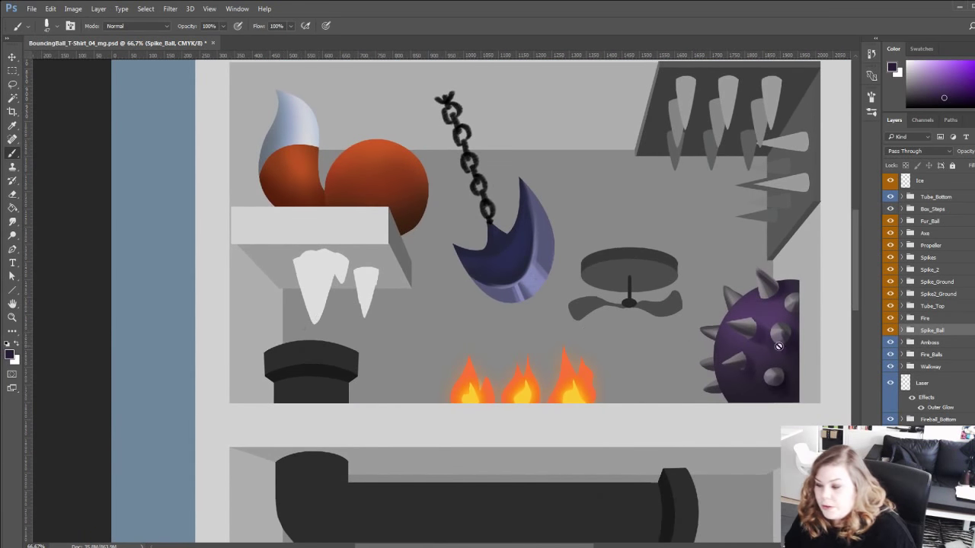
click(903, 306)
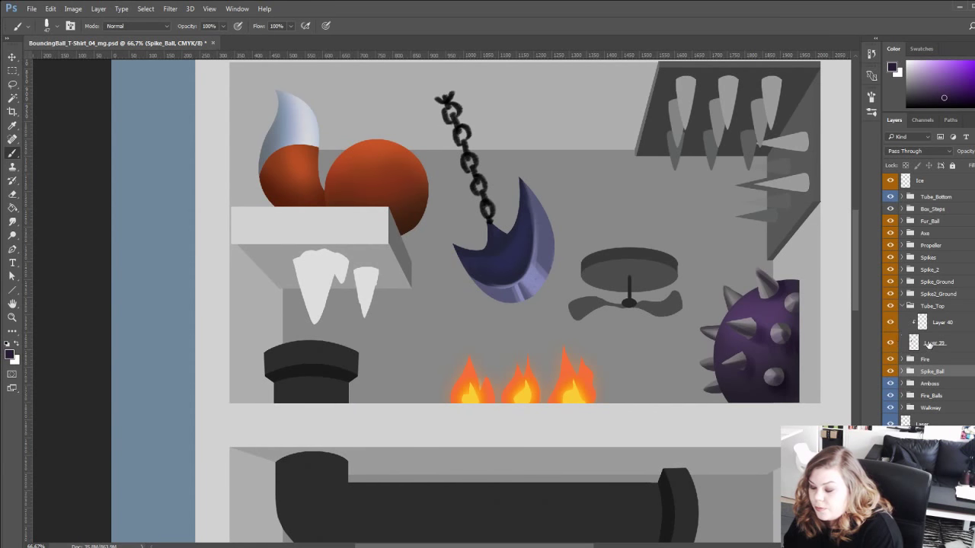
click(929, 345)
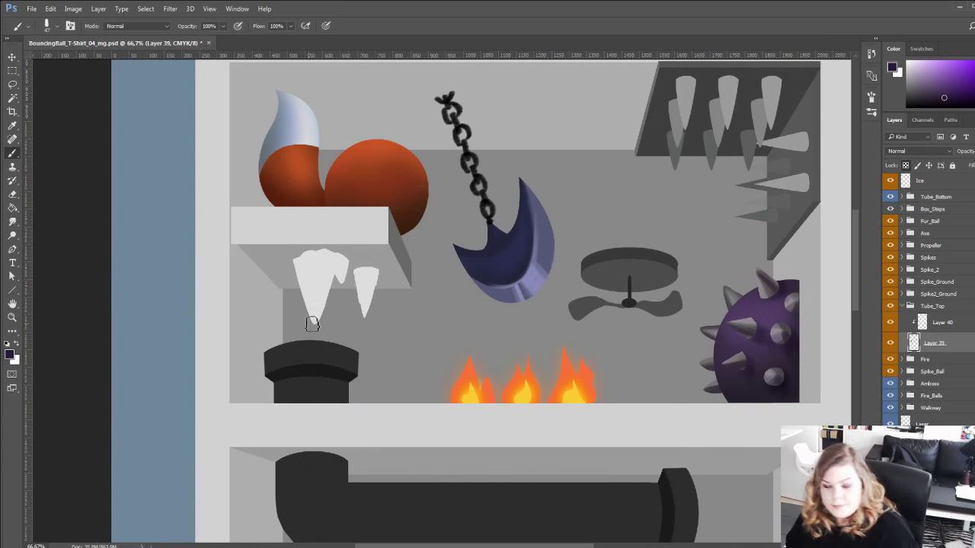
Choose a dark red and fill the upper tube's rim and body on Layer 39 using the Paint Bucket tool.
key(g)
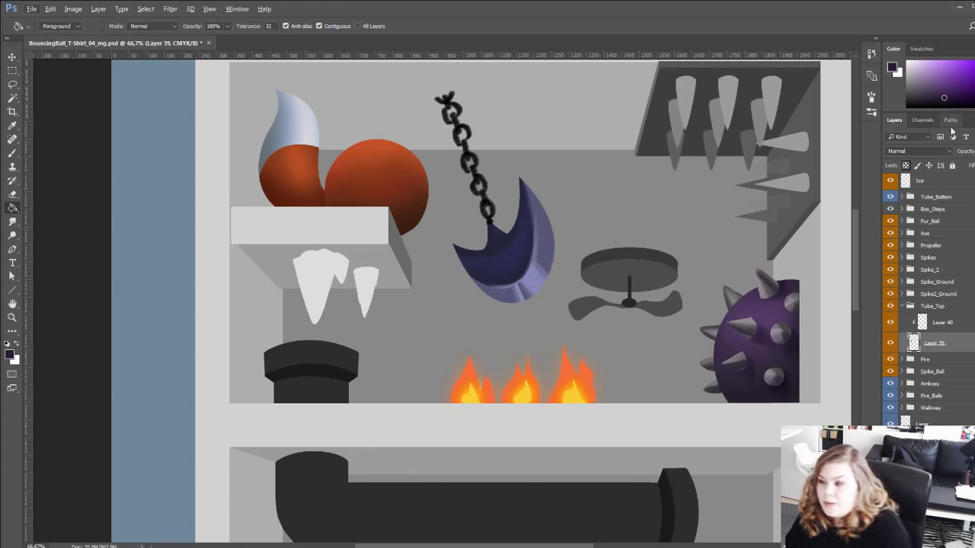
alt+click(312, 379)
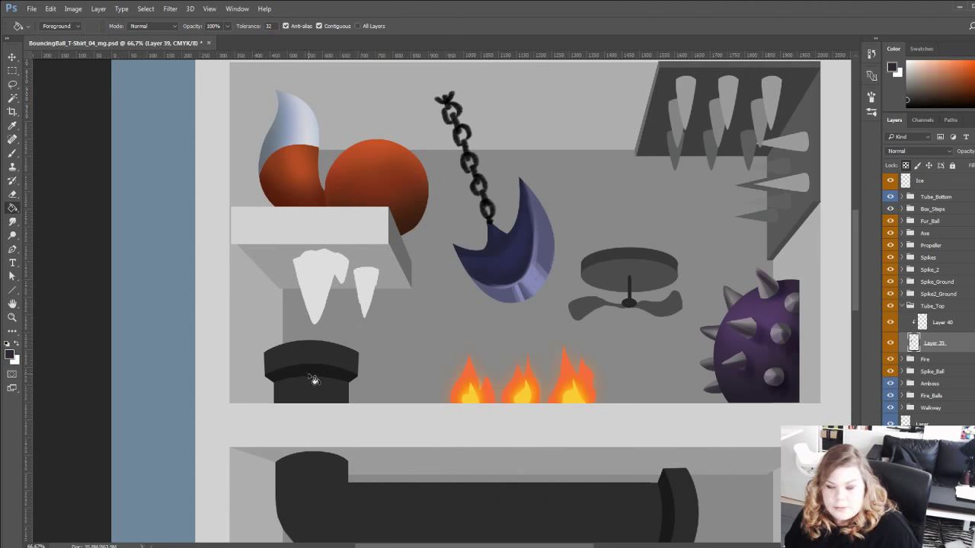
click(974, 65)
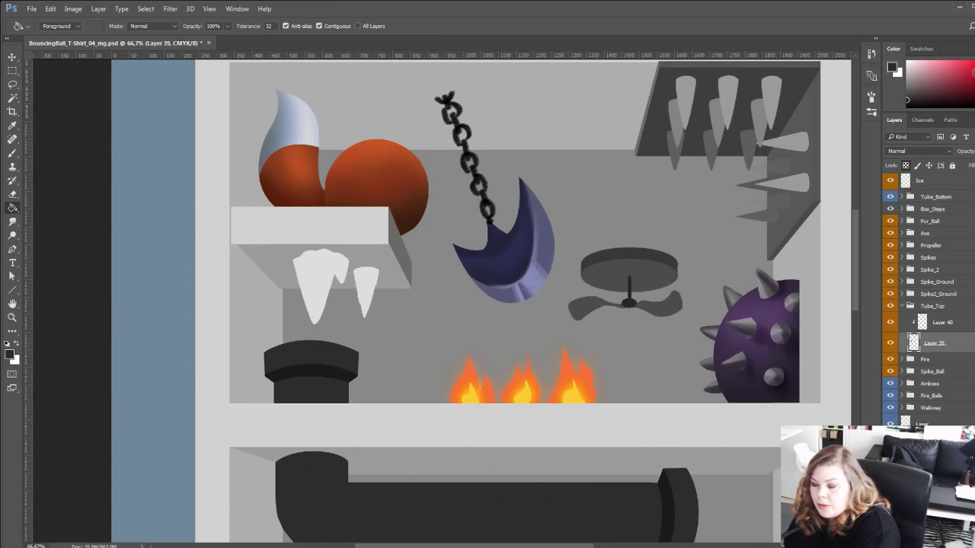
click(974, 104)
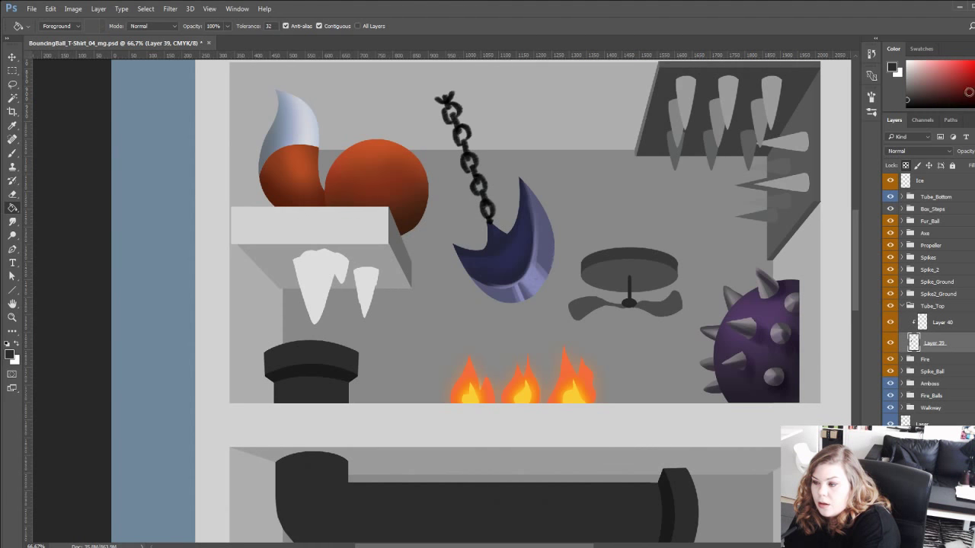
click(320, 380)
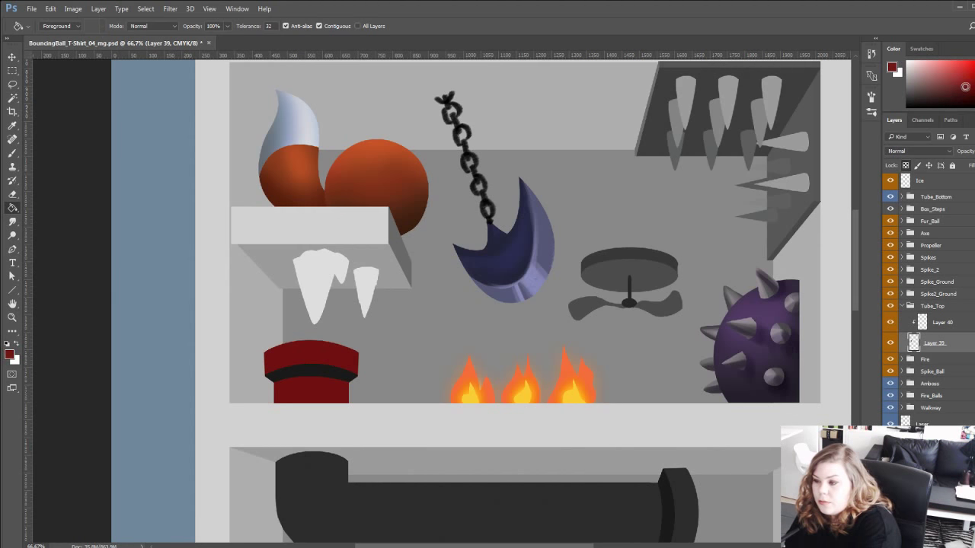
Set Layer 40's blend mode to Multiply and fill the band beneath the upper tube's rim with the dark red.
drag(306, 396, 474, 379)
click(927, 318)
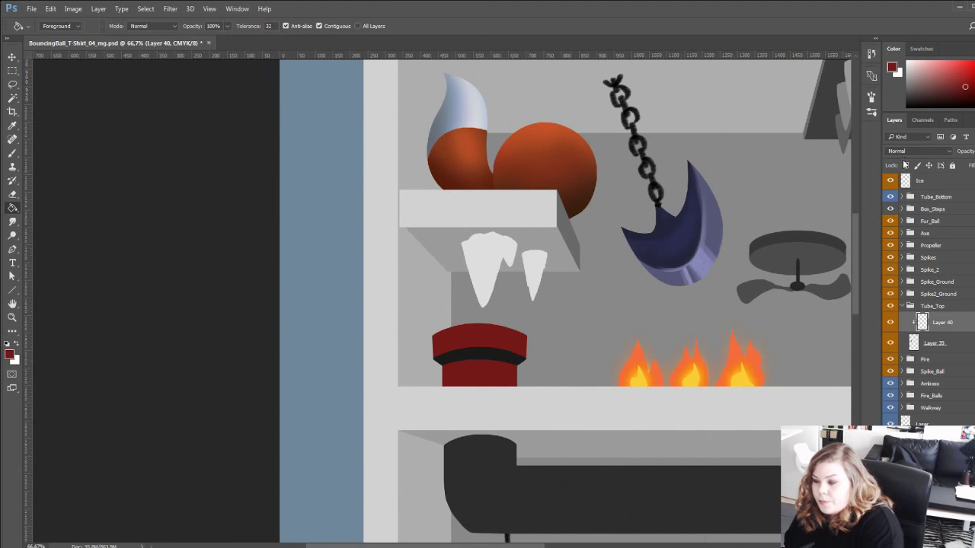
click(903, 154)
click(889, 188)
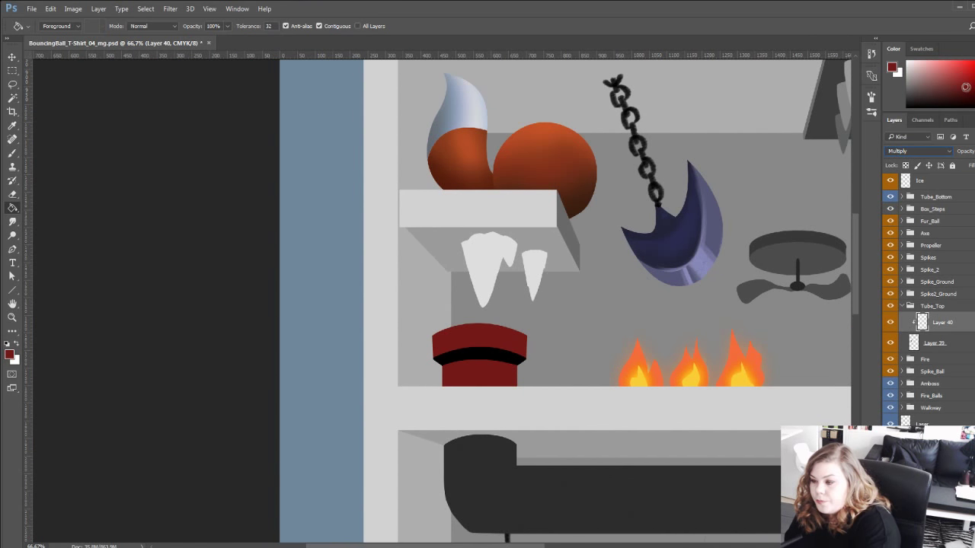
click(476, 350)
drag(395, 349, 367, 328)
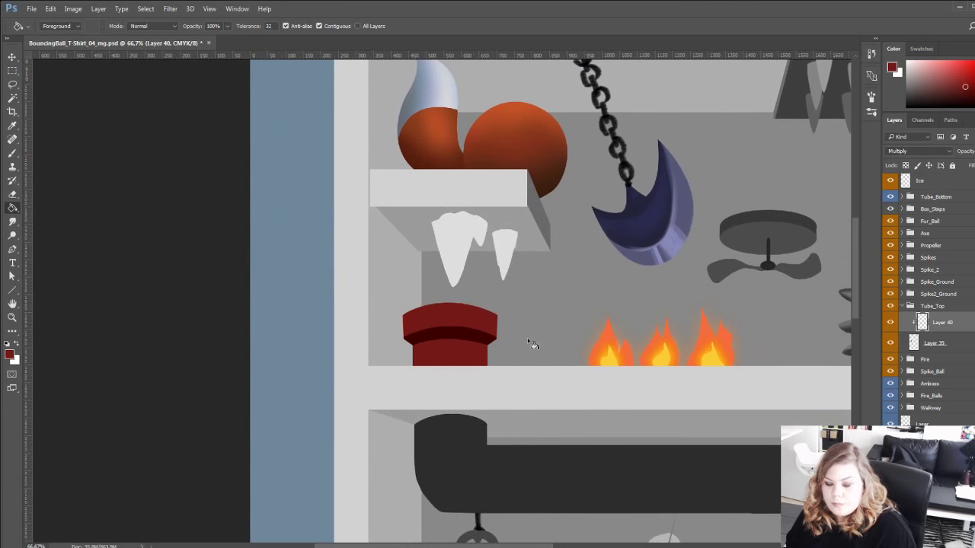
Add a new clipped layer directly above Layer 39 and switch to the Brush tool for shading the upper tube.
click(935, 346)
key(ctrl+shift+alt+n)
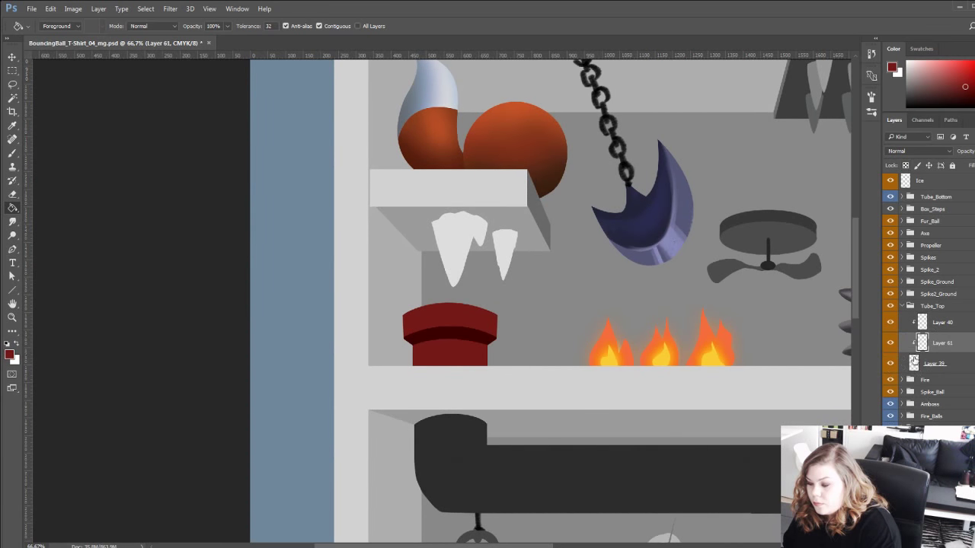
key(b)
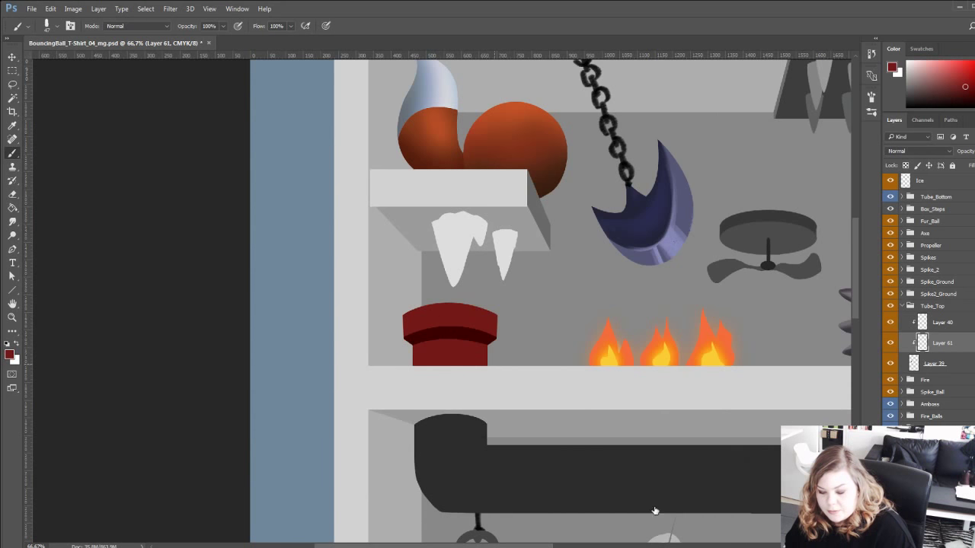
mouse_move(440, 316)
mouse_down()
mouse_move(418, 342)
mouse_move(427, 363)
mouse_move(419, 307)
mouse_move(431, 289)
mouse_move(429, 320)
mouse_up()
key(ctrl+z)
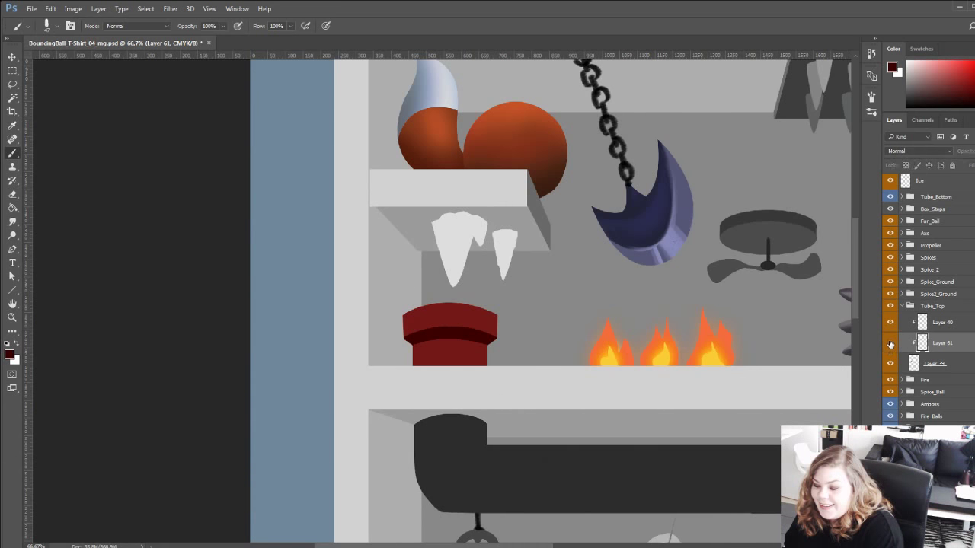
click(891, 323)
click(890, 323)
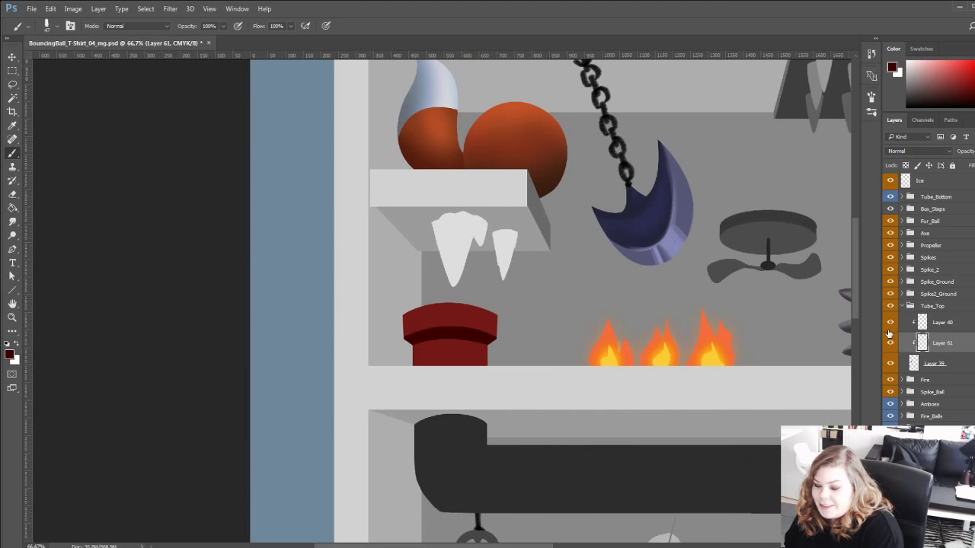
Try a neutral dark grey sampled from the lower tube against dark reds as the shading colour, ending on dark red.
alt+click(452, 429)
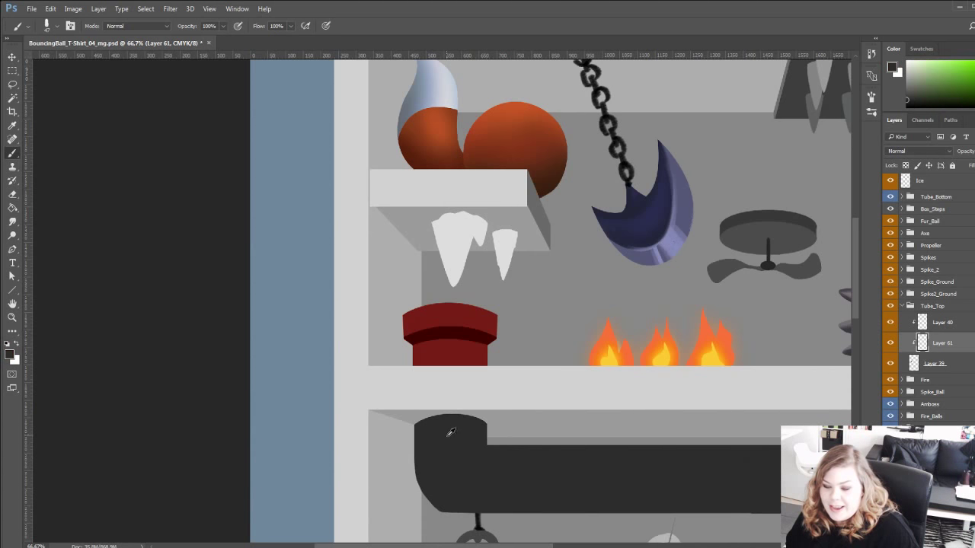
click(906, 95)
mouse_move(905, 95)
mouse_down()
mouse_move(905, 113)
mouse_move(902, 98)
mouse_up()
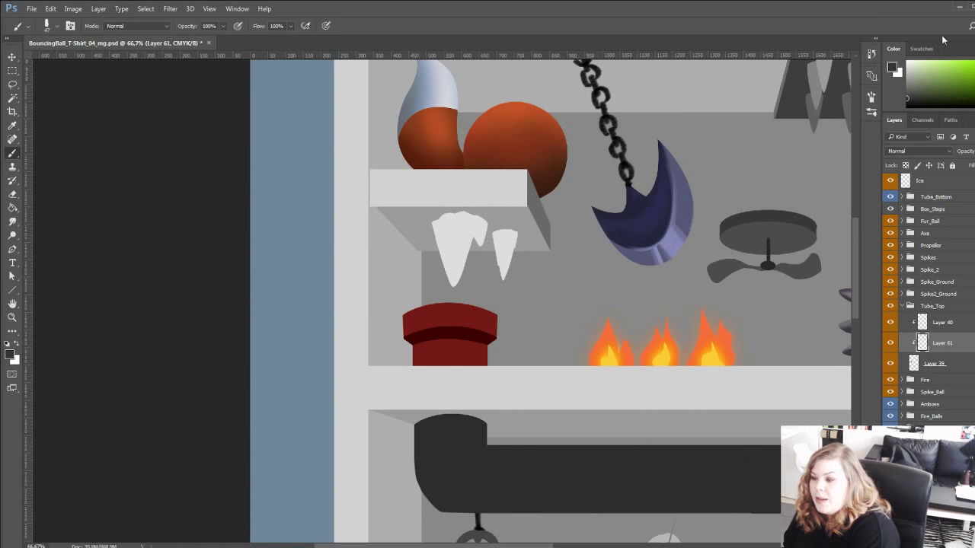
drag(974, 93, 974, 105)
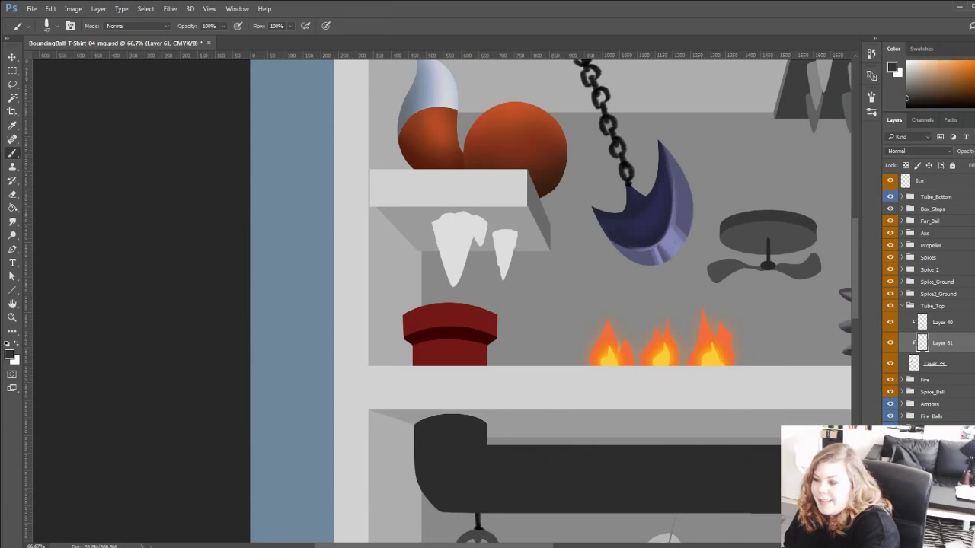
click(972, 95)
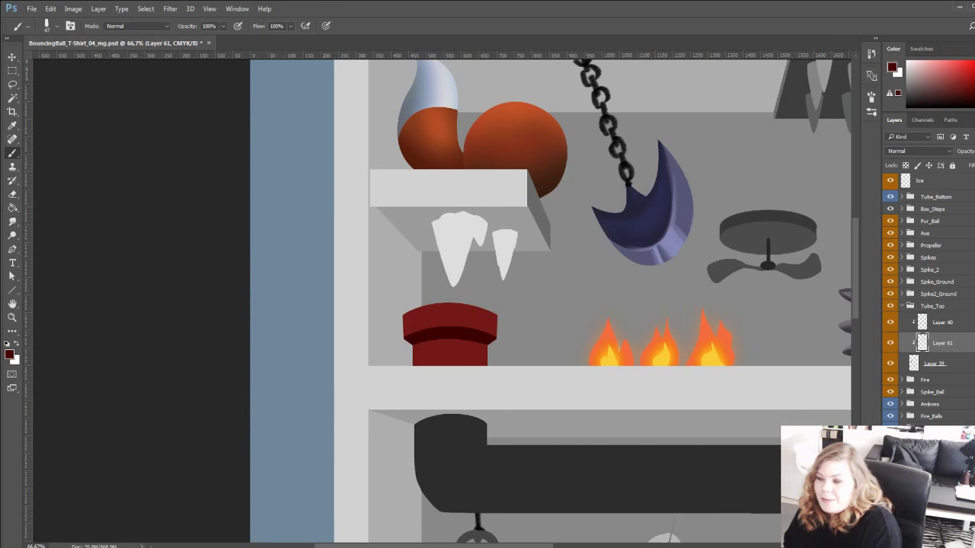
drag(973, 94, 906, 96)
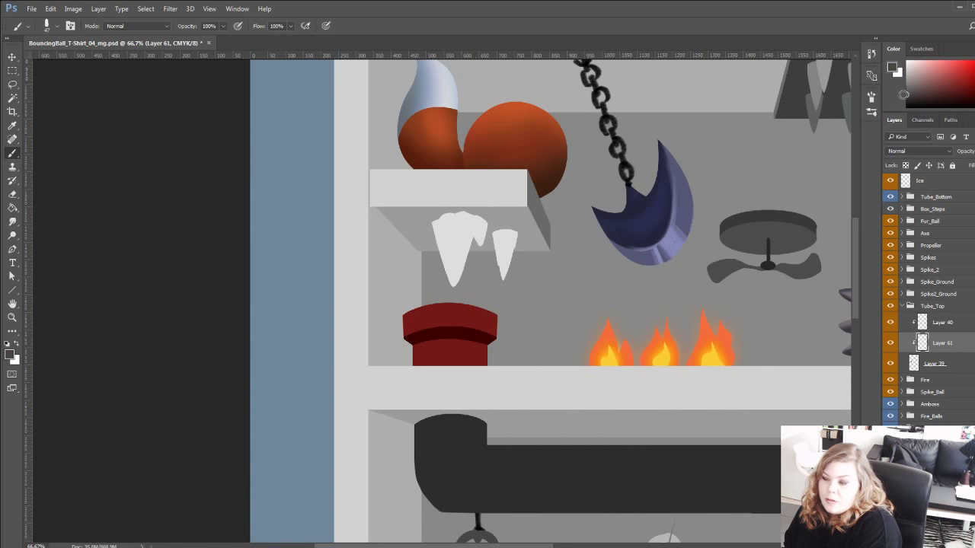
drag(903, 94, 964, 86)
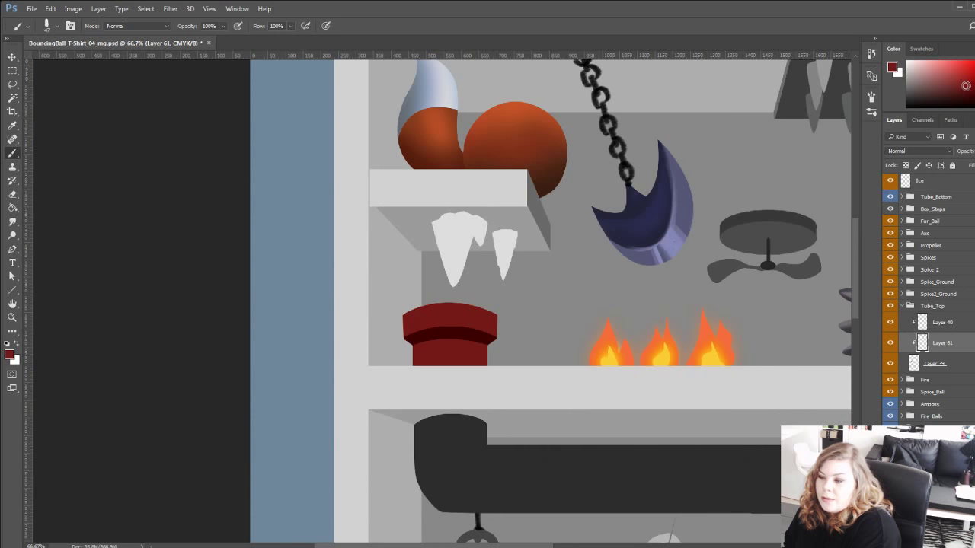
Try filling Layer 61 with the dark red, undo the fill and return to the Brush tool.
key(g)
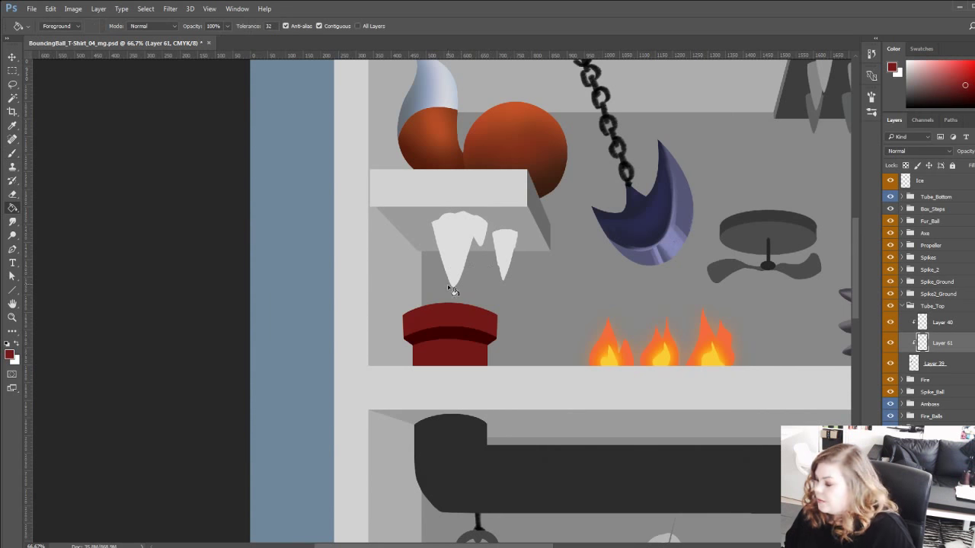
click(437, 352)
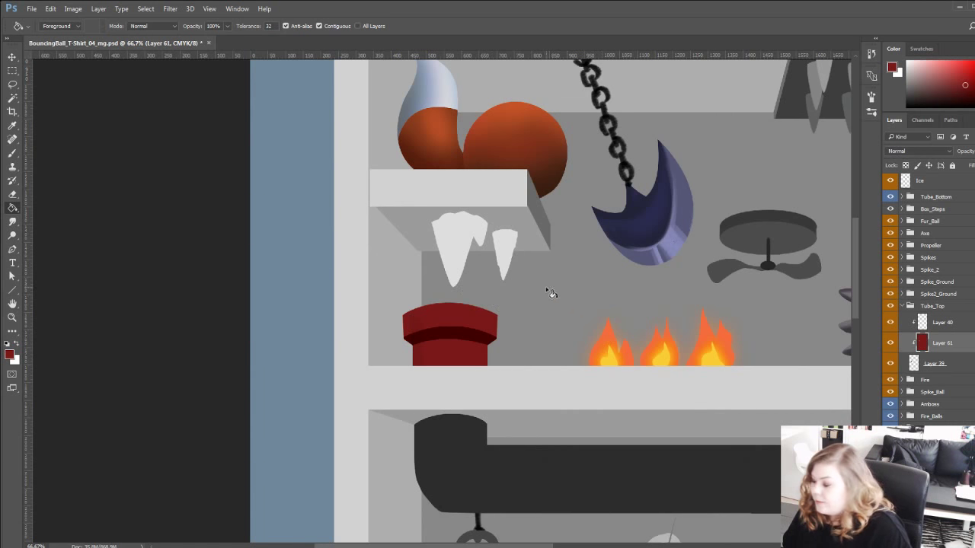
key(ctrl+z)
key(b)
Toggle the visibility of Layer 39, Layer 40 and Layer 61 to check what each contributes to the upper tube.
click(890, 364)
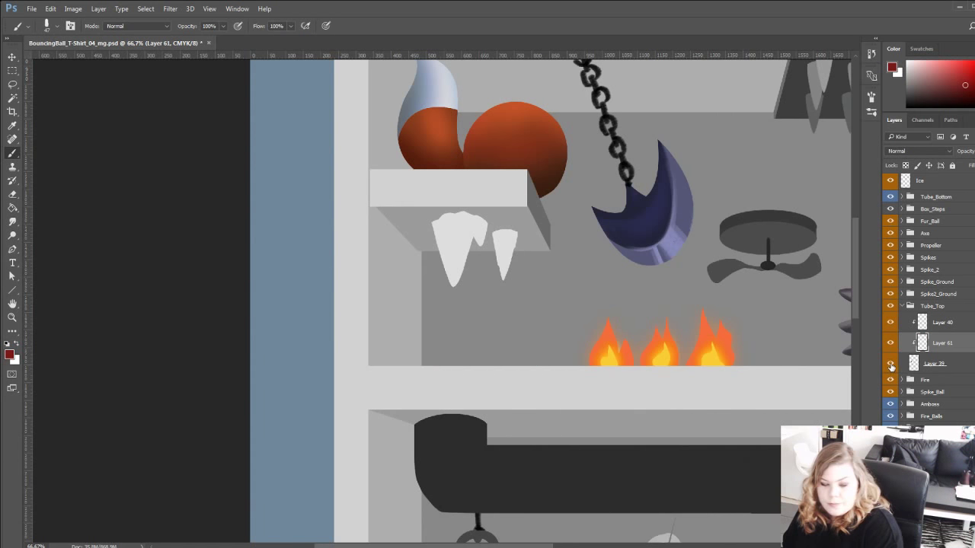
click(890, 363)
click(891, 364)
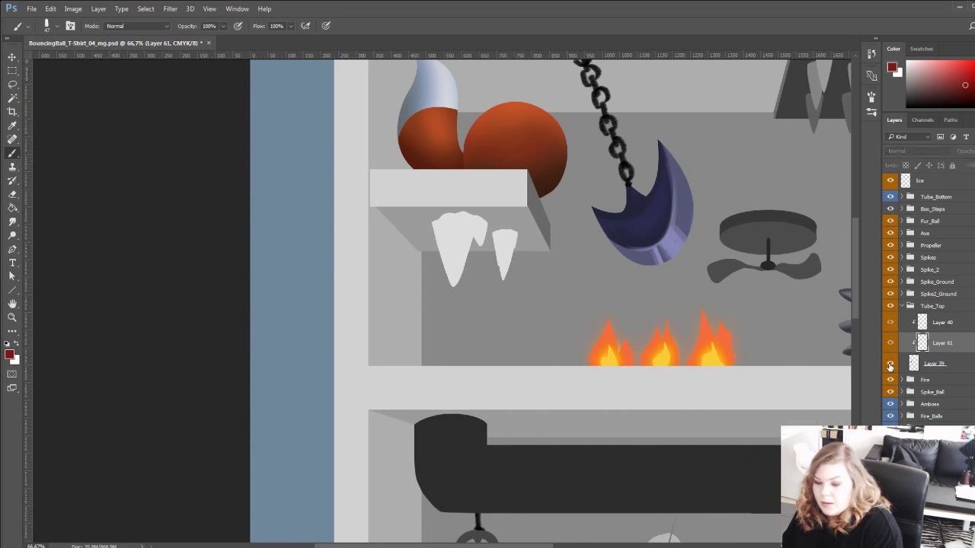
click(890, 364)
click(891, 322)
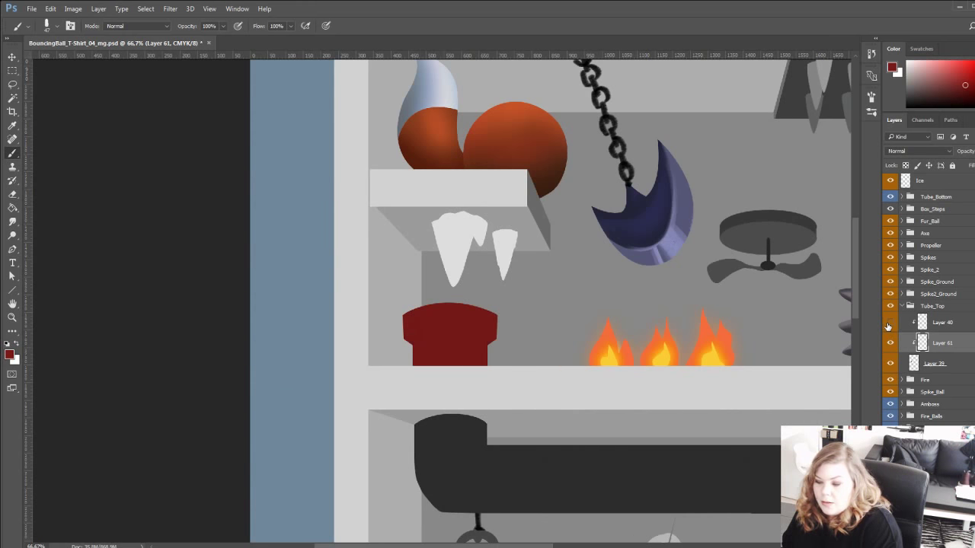
click(890, 322)
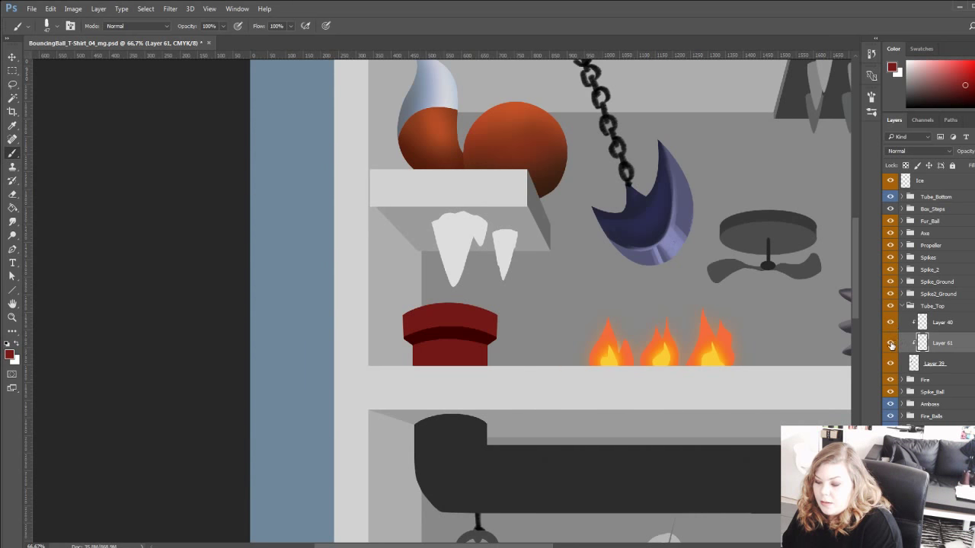
click(890, 344)
click(890, 344)
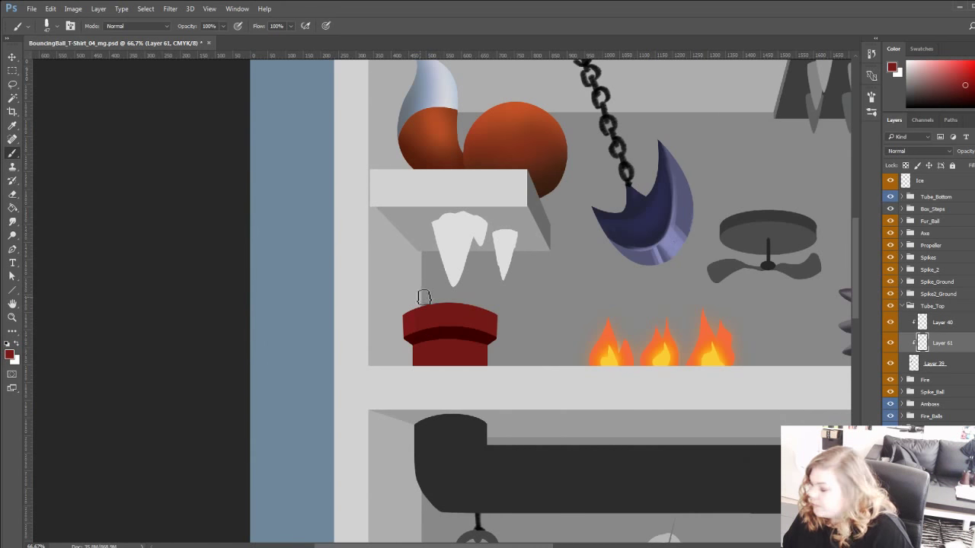
Sample a darker red from the upper tube and paint vertical shading across its rim and body on Layer 61.
alt+click(419, 334)
mouse_move(414, 317)
mouse_down()
mouse_move(435, 340)
mouse_move(437, 319)
mouse_move(422, 329)
mouse_move(425, 370)
mouse_move(448, 352)
mouse_up()
mouse_move(464, 305)
mouse_down()
mouse_move(457, 324)
mouse_move(491, 320)
mouse_move(481, 363)
mouse_up()
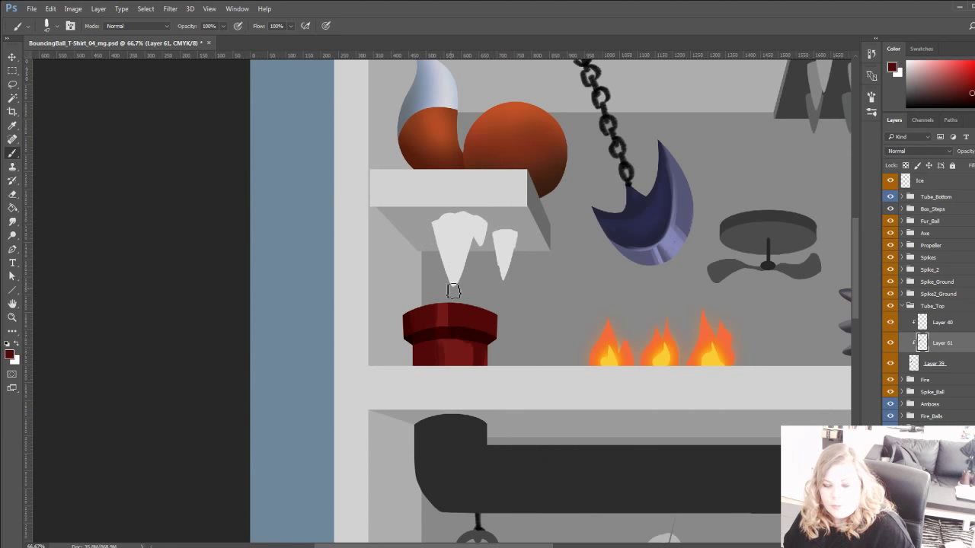
Soften the shading transitions on the upper tube's rim and body with a soft size 50 brush, using reds sampled from the tube.
click(521, 533)
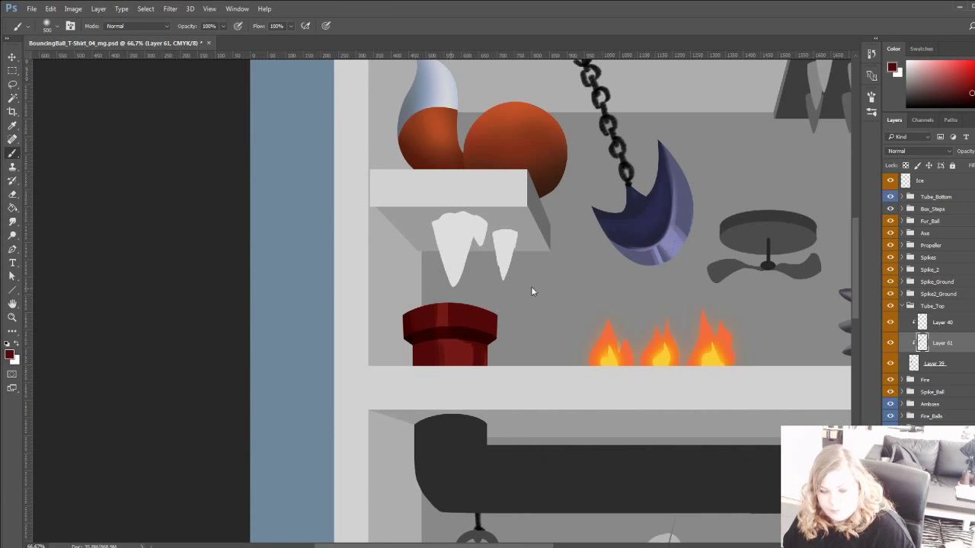
key(bracketleft)
key(bracketleft)
key(bracketleft)
key(bracketleft)
key(bracketleft)
key(bracketleft)
key(bracketleft)
key(bracketleft)
key(bracketleft)
key(bracketleft)
key(bracketleft)
key(bracketleft)
key(bracketleft)
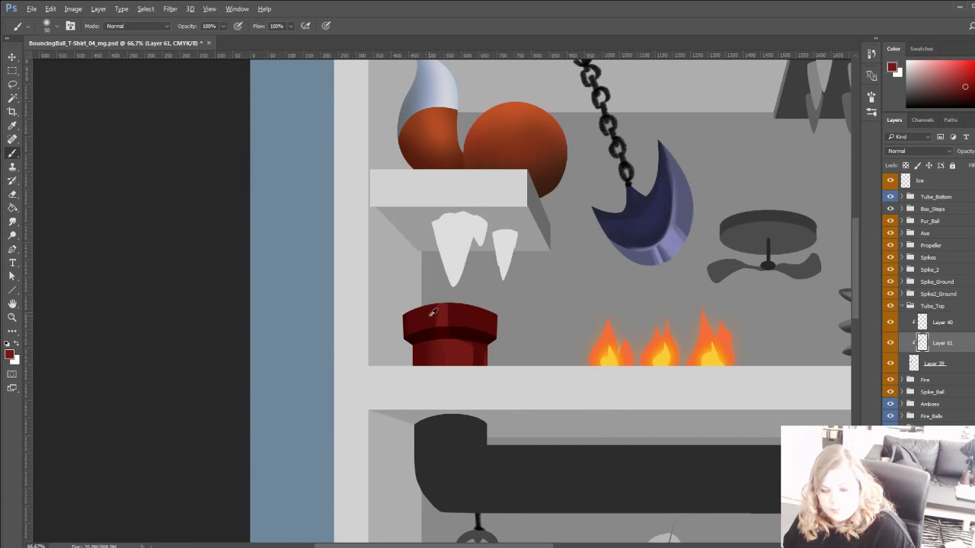
alt+click(445, 312)
mouse_move(446, 311)
mouse_down()
mouse_move(452, 334)
mouse_move(416, 343)
mouse_up()
alt+click(468, 336)
key(ctrl+z)
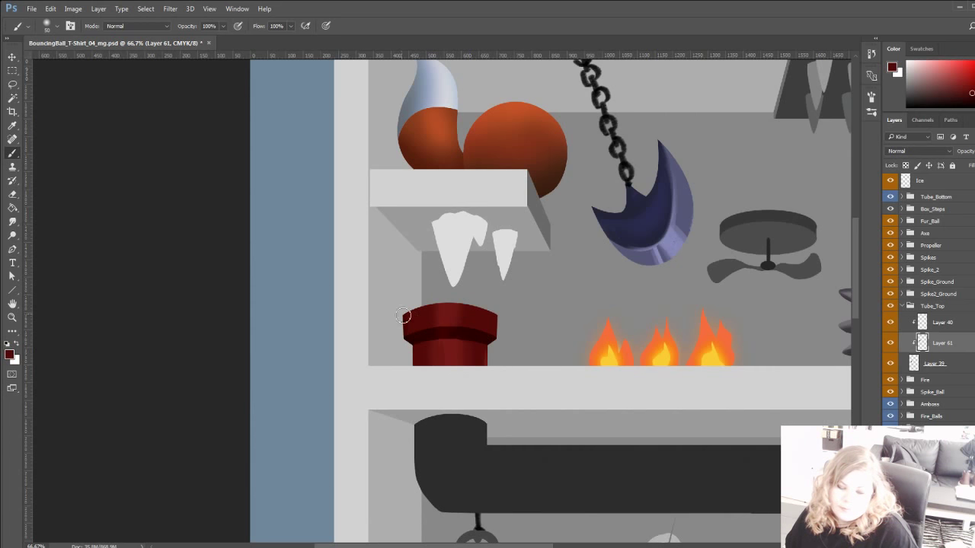
Sample the darkest red beneath the rim, deepen the shadows down the tube's body, and compare with Layer 40 hidden and shown.
alt+click(419, 342)
mouse_move(419, 337)
mouse_down()
mouse_move(422, 385)
mouse_move(425, 373)
mouse_up()
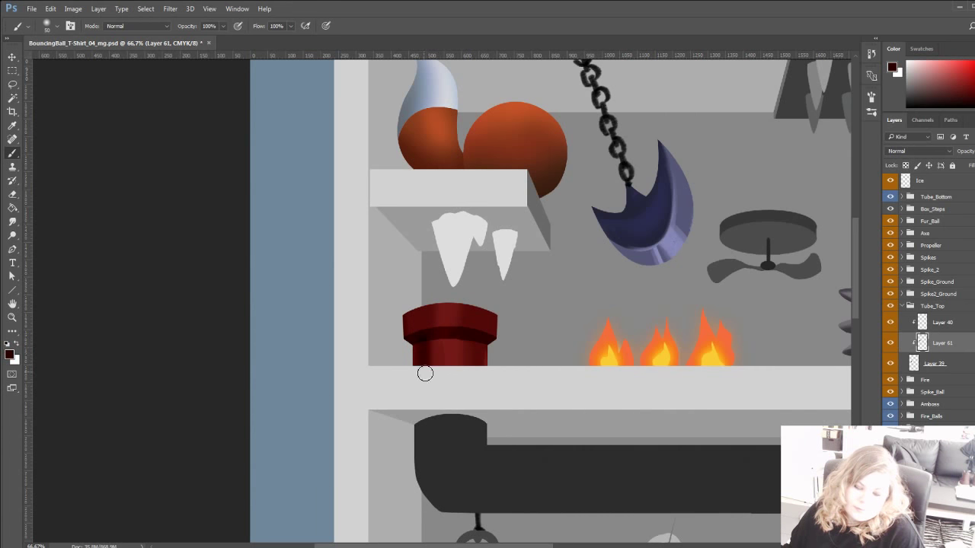
drag(428, 334, 434, 378)
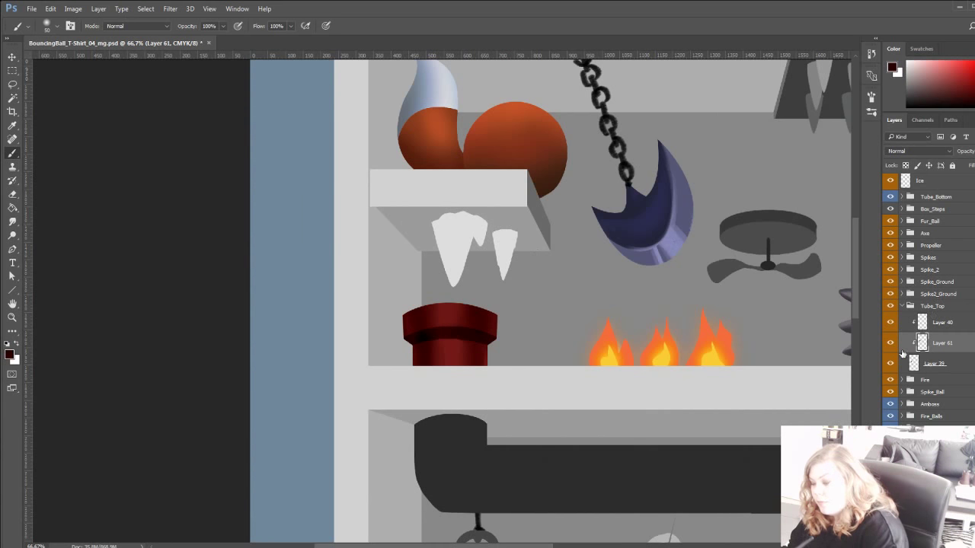
click(891, 326)
click(891, 326)
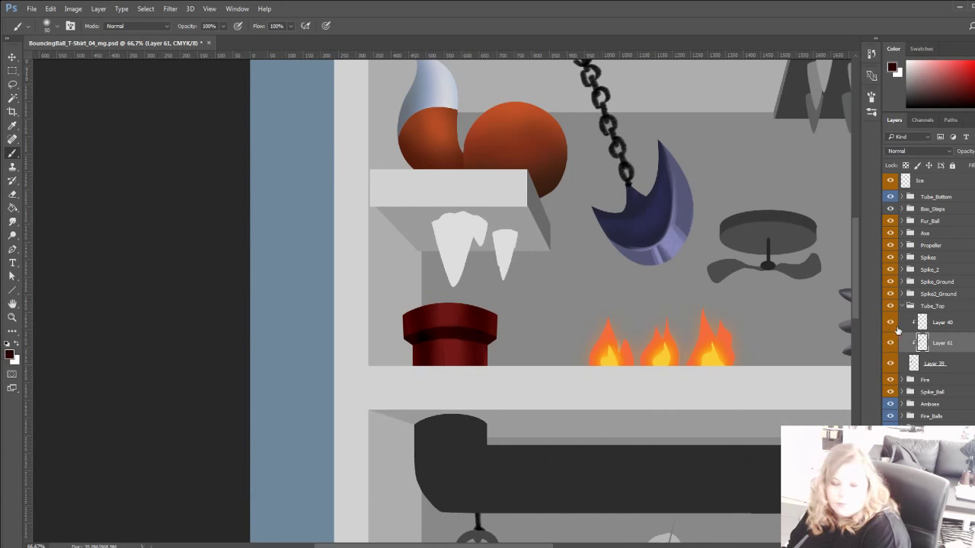
Add a new clipped layer above Layer 61, choose a brighter red, and set up a round size 12 brush.
key(ctrl+shift+alt+n)
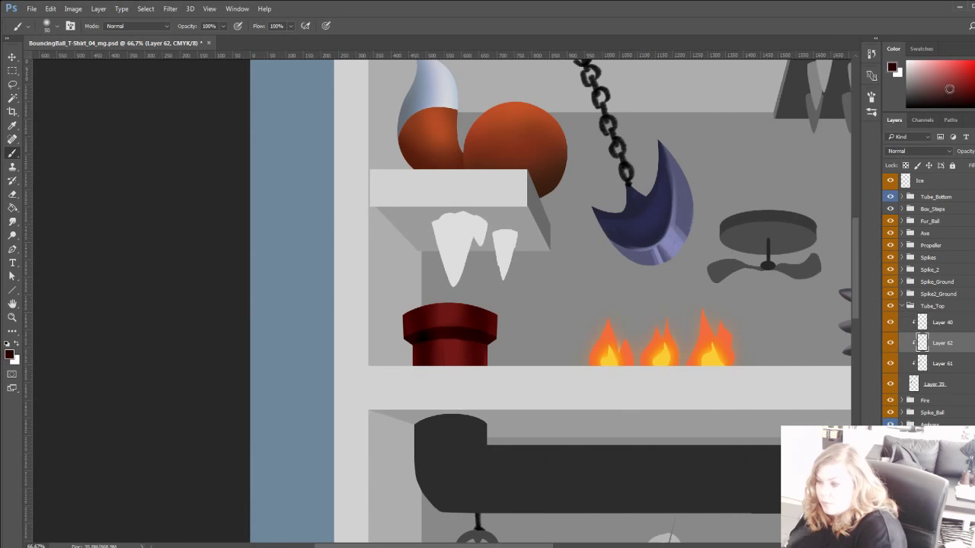
click(958, 73)
click(719, 501)
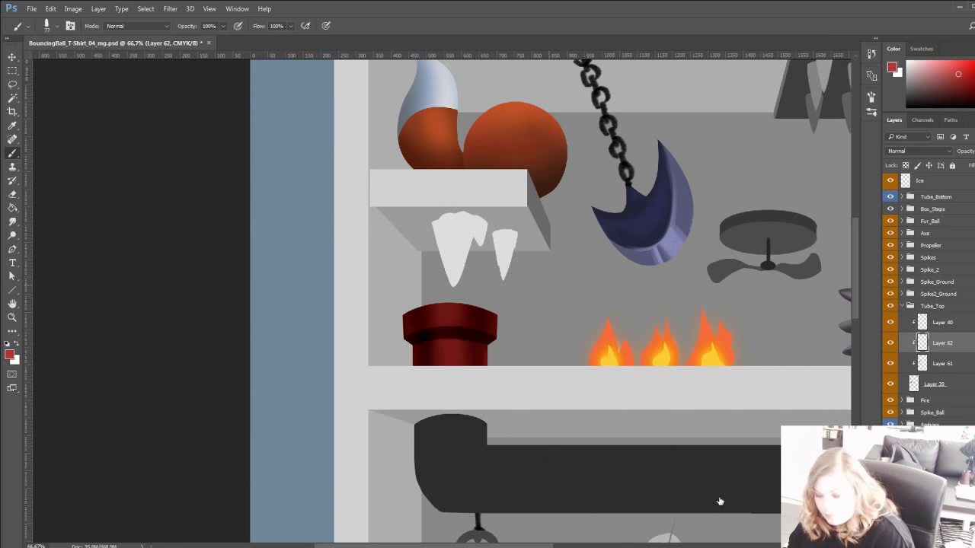
key(bracketright)
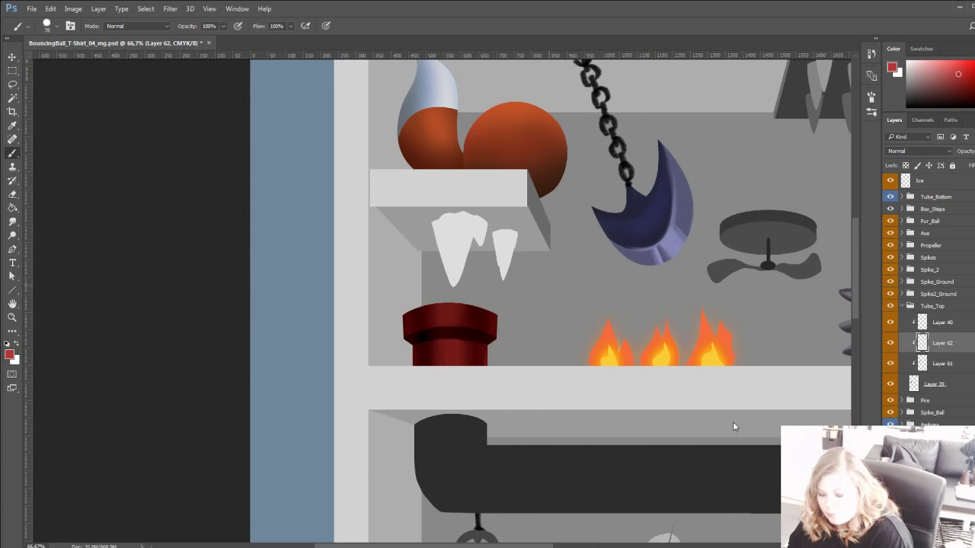
click(610, 290)
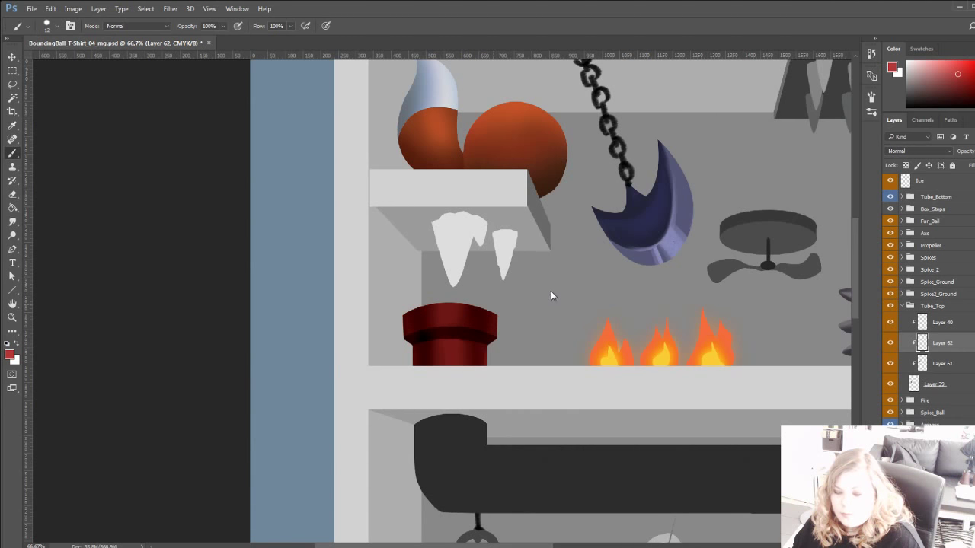
Sample a red from the tube and paint thin highlights along the rim's edges on Layer 62 with a size 6 brush.
alt+click(454, 343)
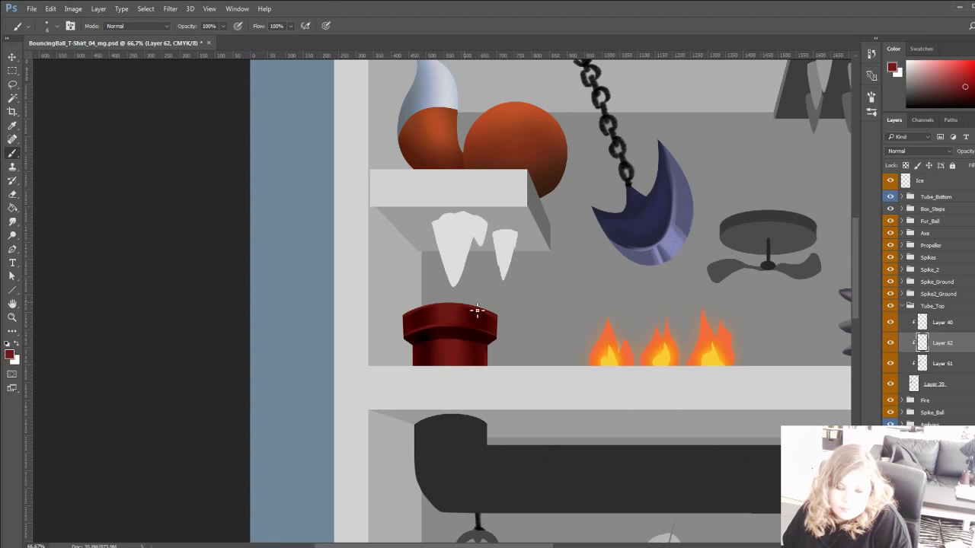
scroll(383, 351, up, 3)
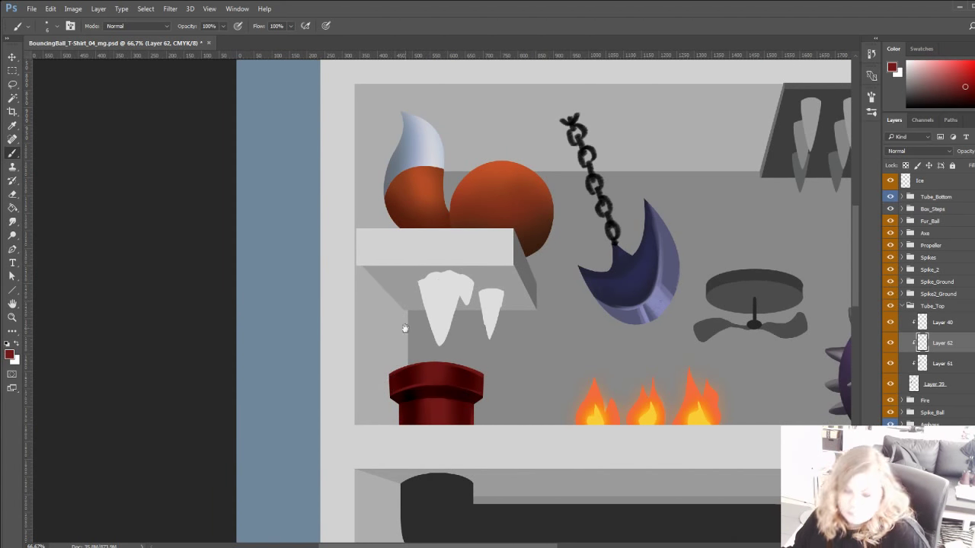
drag(406, 328, 371, 248)
drag(368, 327, 363, 379)
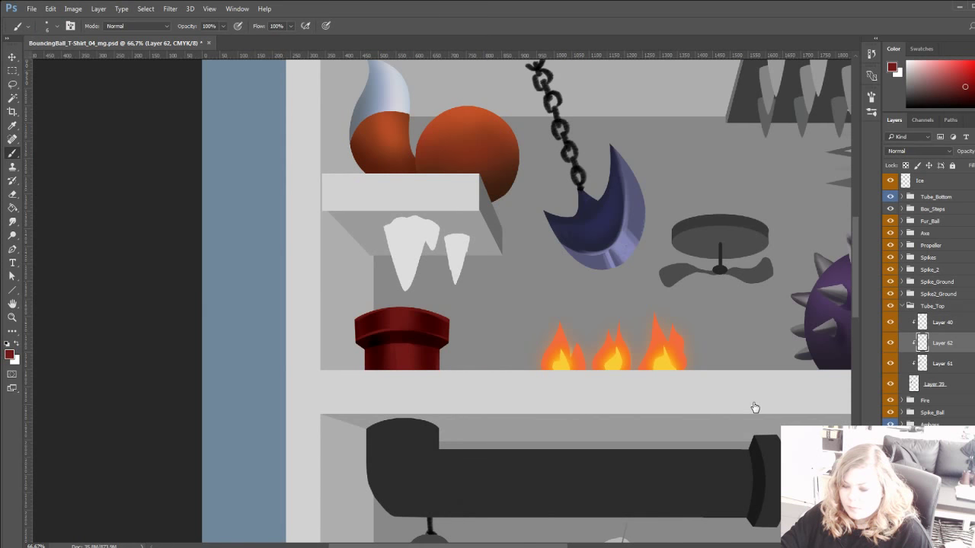
Create a new document and paste the scanned page of thumbnail sketches into it.
key(ctrl+alt+n)
key(ctrl+v)
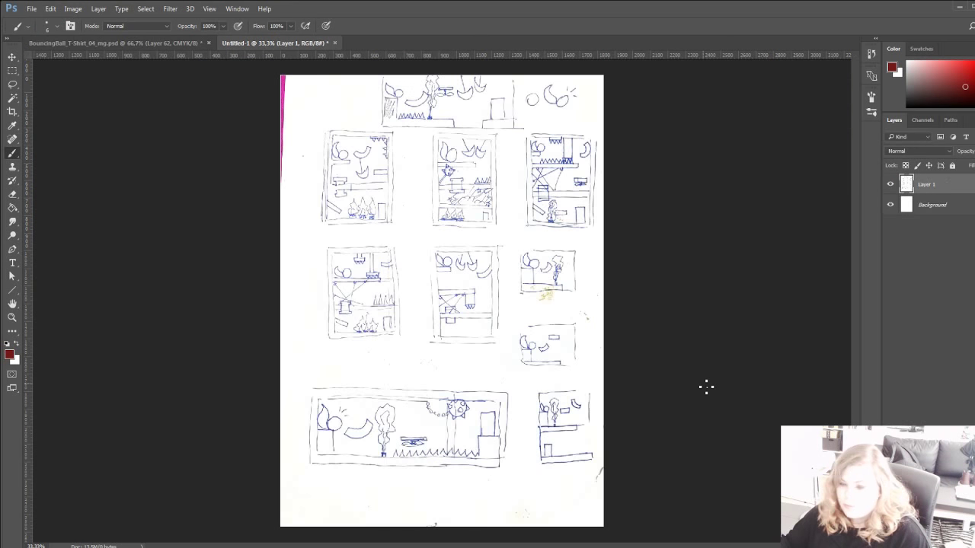
Shift the pasted sketch page slightly down on the canvas and look over the portrait thumbnails up close.
key(v)
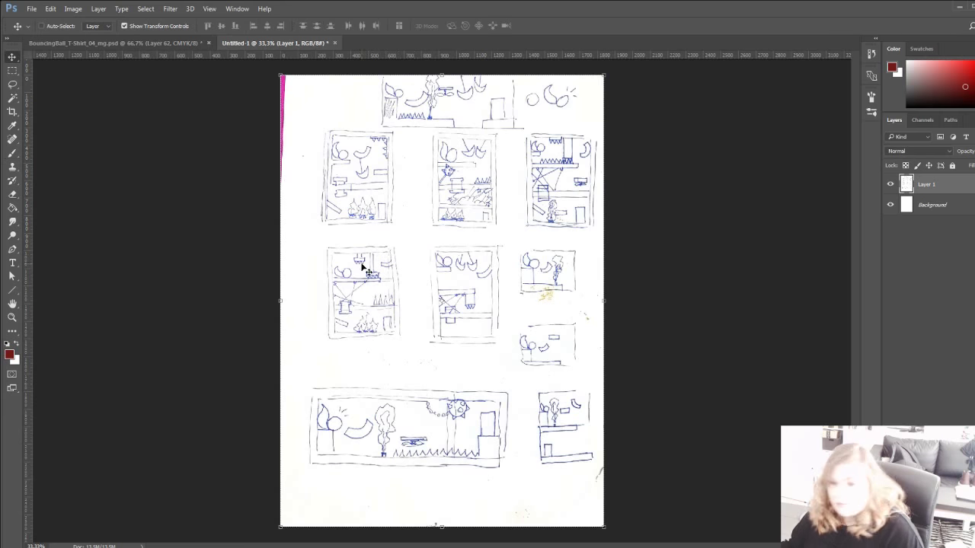
mouse_move(349, 259)
mouse_down()
mouse_move(348, 282)
mouse_move(349, 266)
mouse_up()
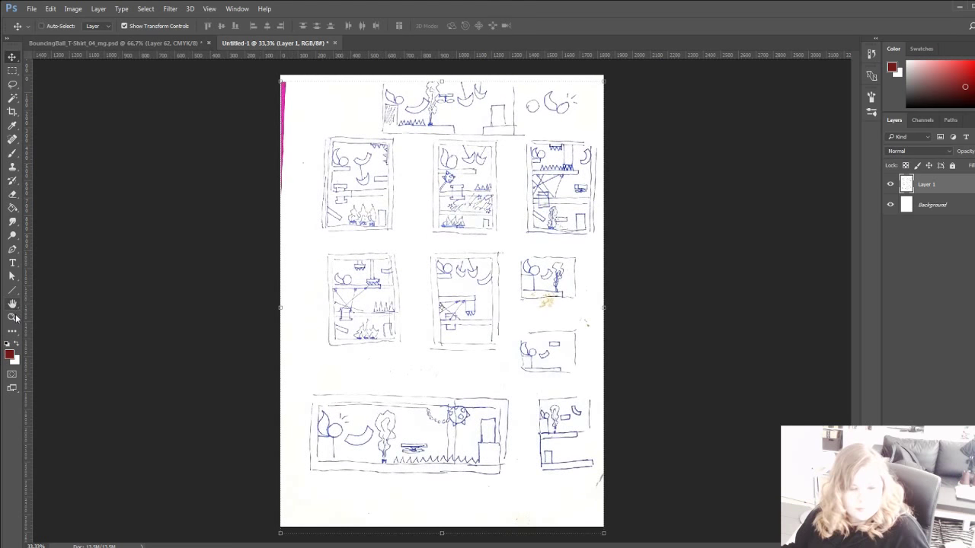
key(z)
click(343, 177)
click(353, 144)
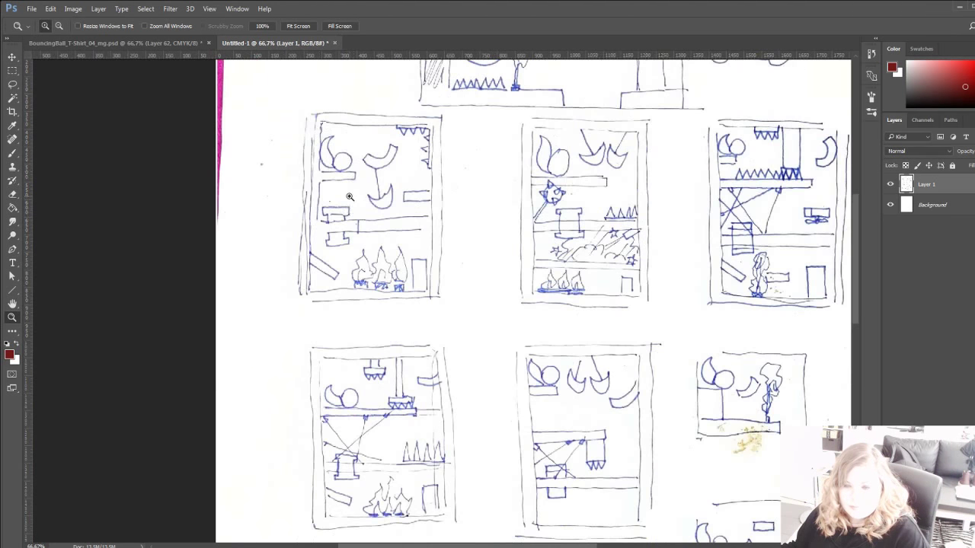
drag(335, 234, 278, 349)
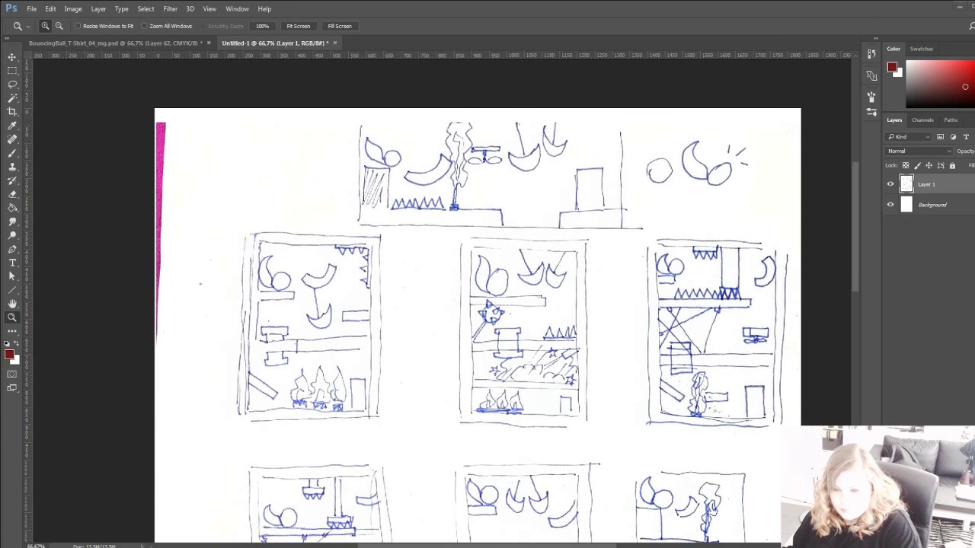
drag(387, 404, 358, 285)
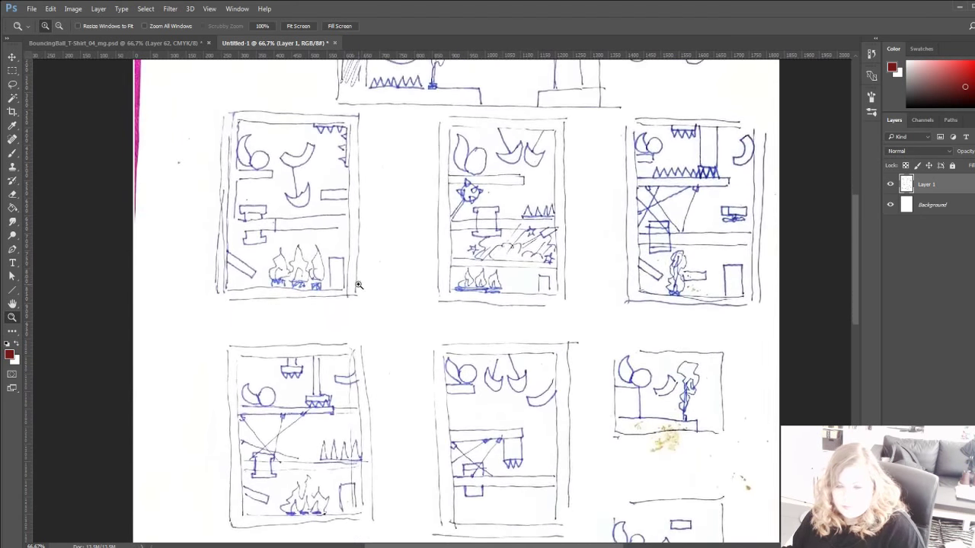
key(ctrl+minus)
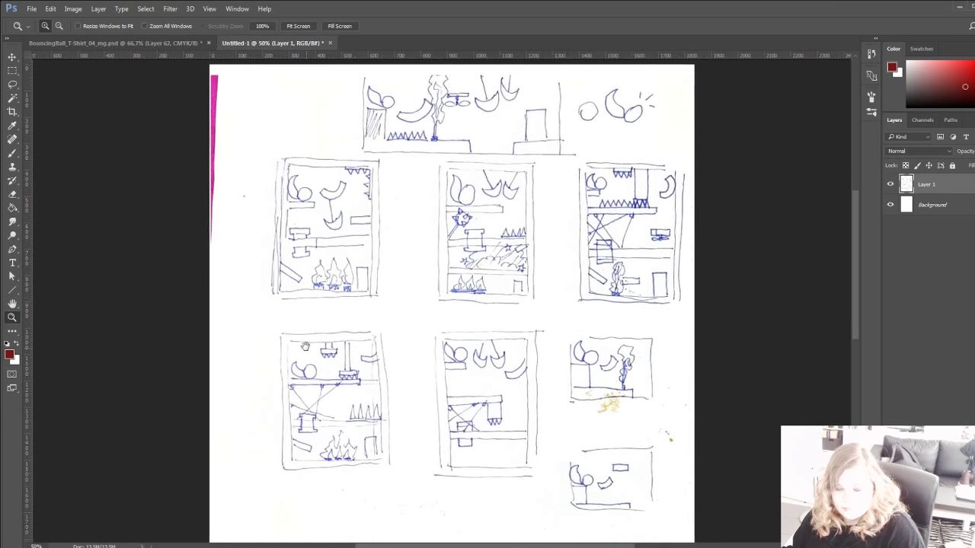
mouse_move(305, 346)
mouse_down()
mouse_move(302, 249)
mouse_move(315, 351)
mouse_up()
key(ctrl+minus)
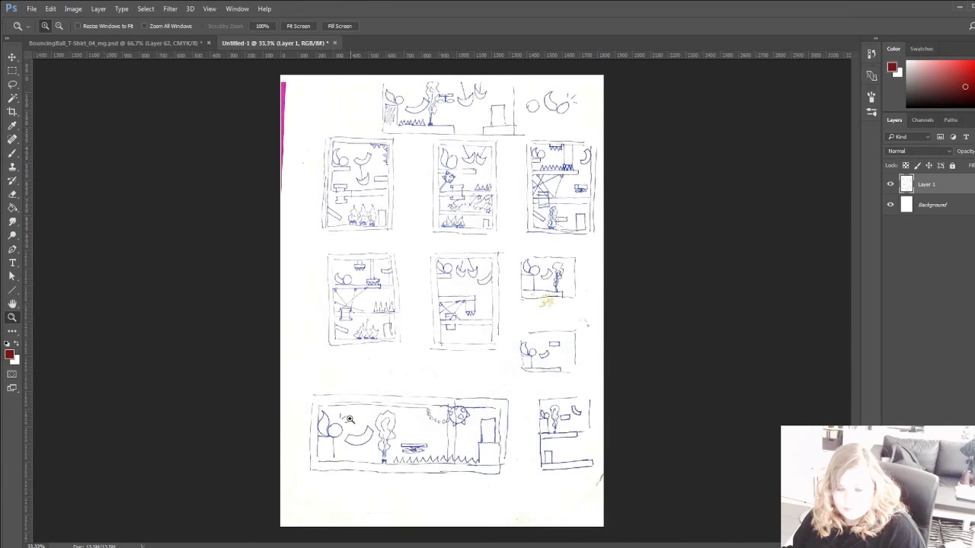
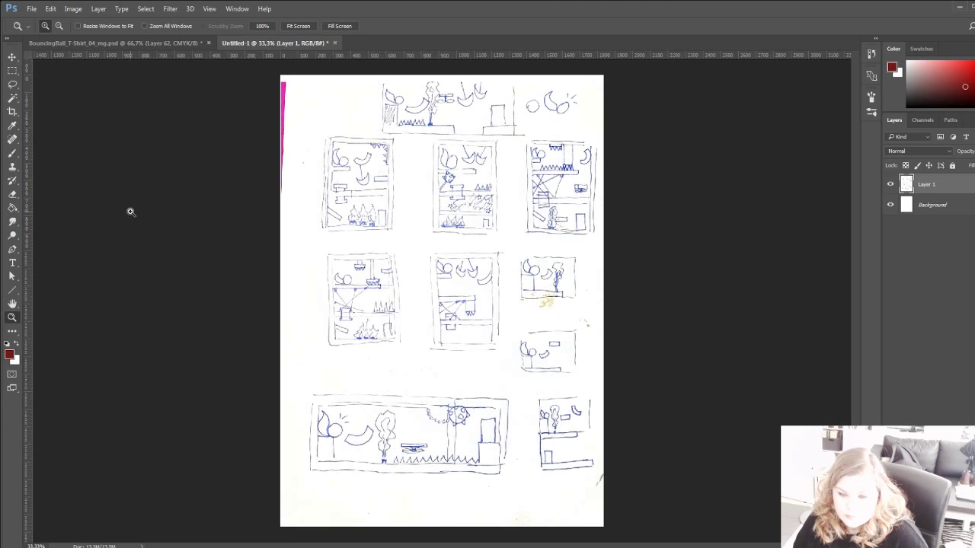
Examine the thumbnail sketches closely, from the portrait layouts to the wide landscape layout and back up to the first row.
click(408, 153)
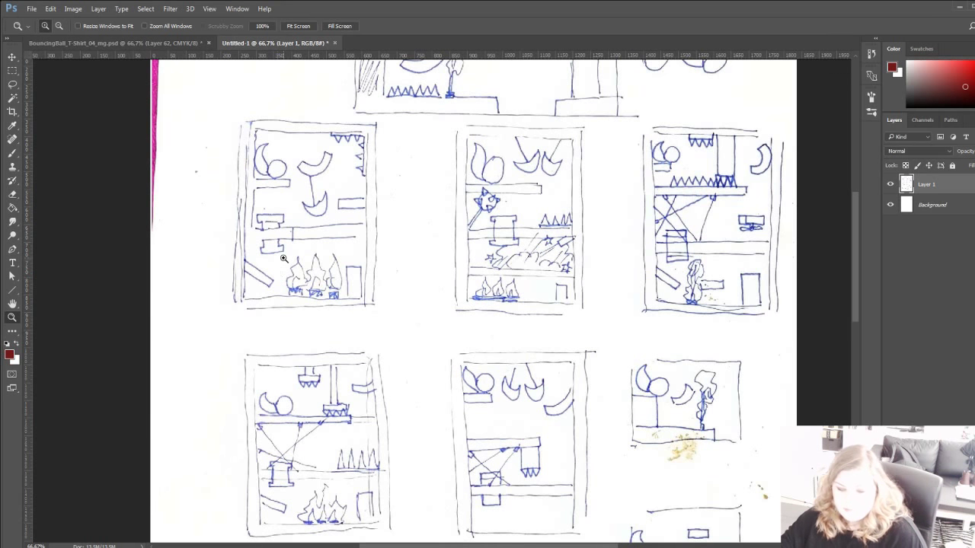
scroll(327, 339, down, 4)
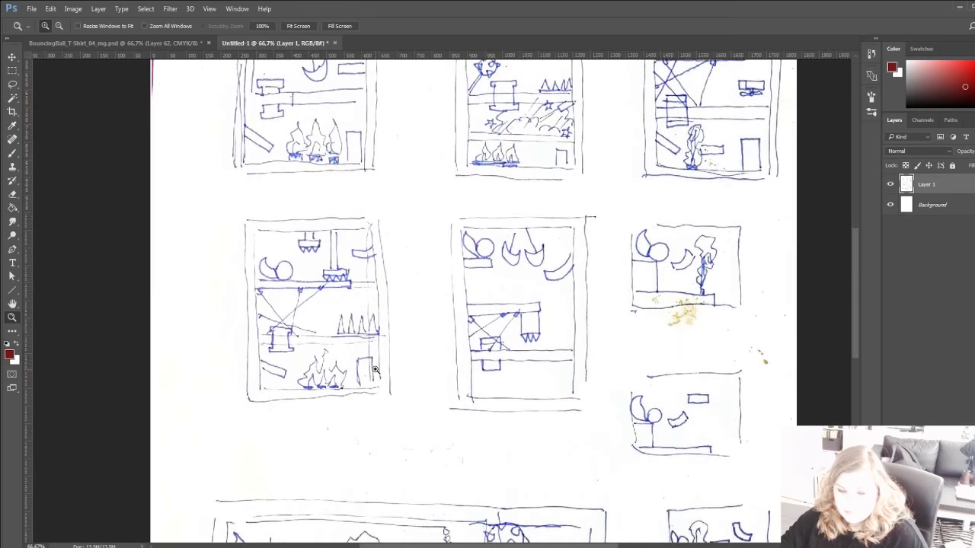
scroll(374, 372, down, 2)
scroll(376, 370, up, 1)
scroll(376, 370, down, 4)
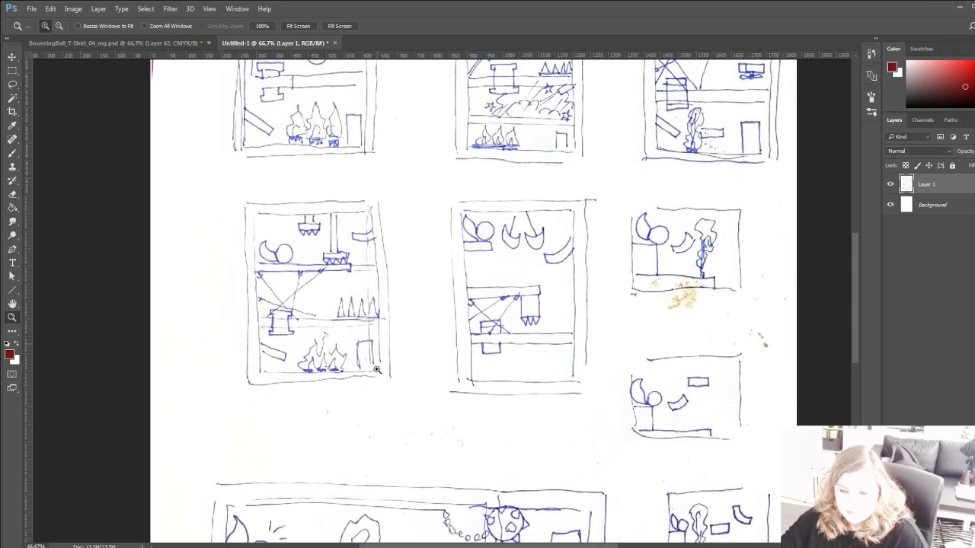
scroll(376, 371, down, 2)
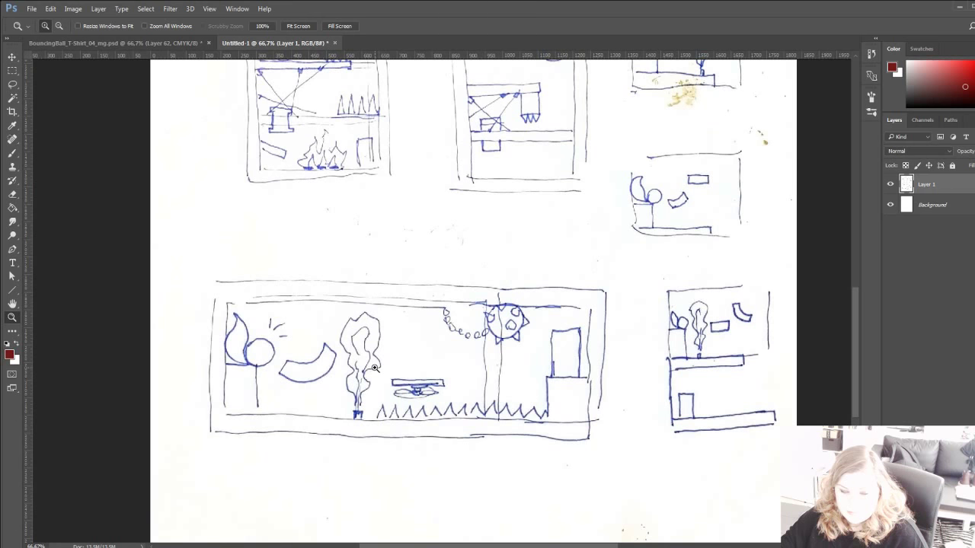
scroll(374, 368, up, 1)
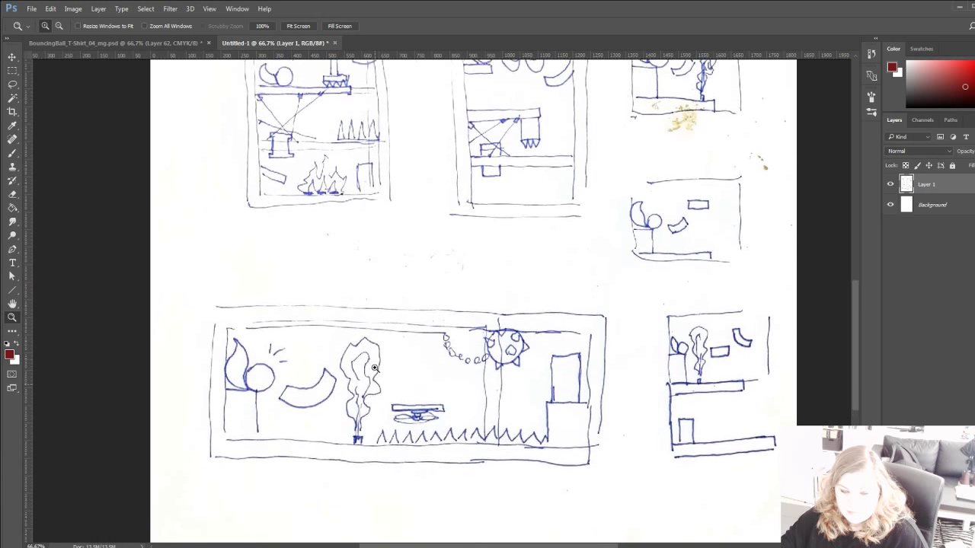
scroll(374, 368, up, 1)
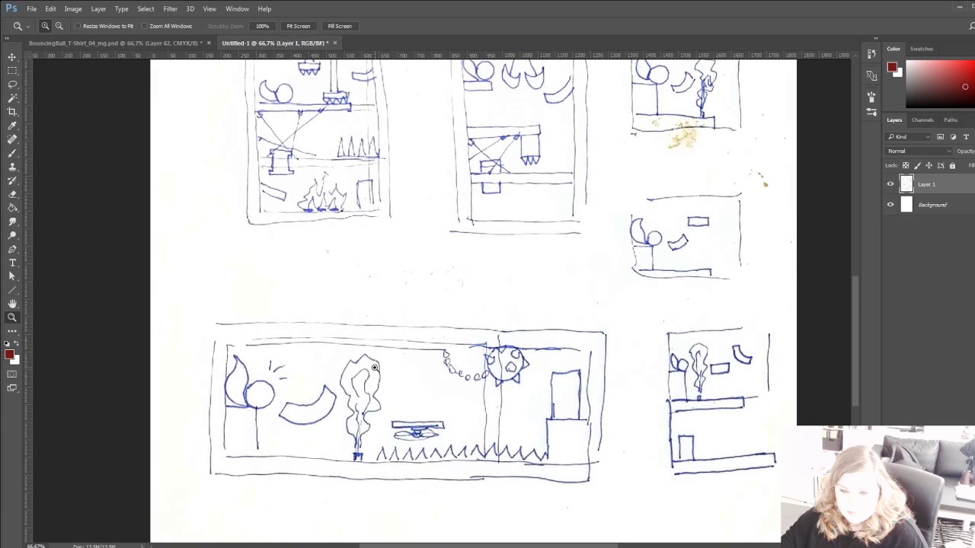
scroll(374, 368, up, 1)
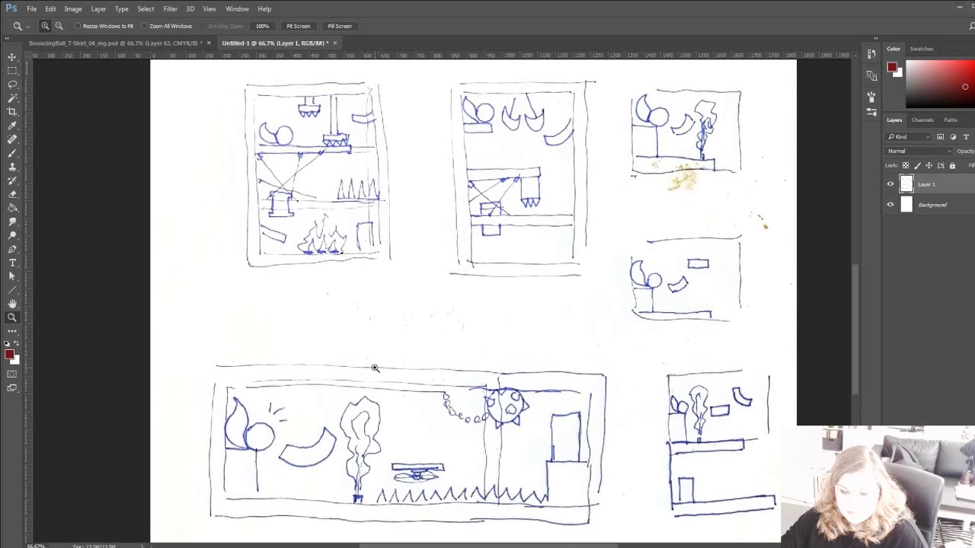
scroll(374, 368, up, 5)
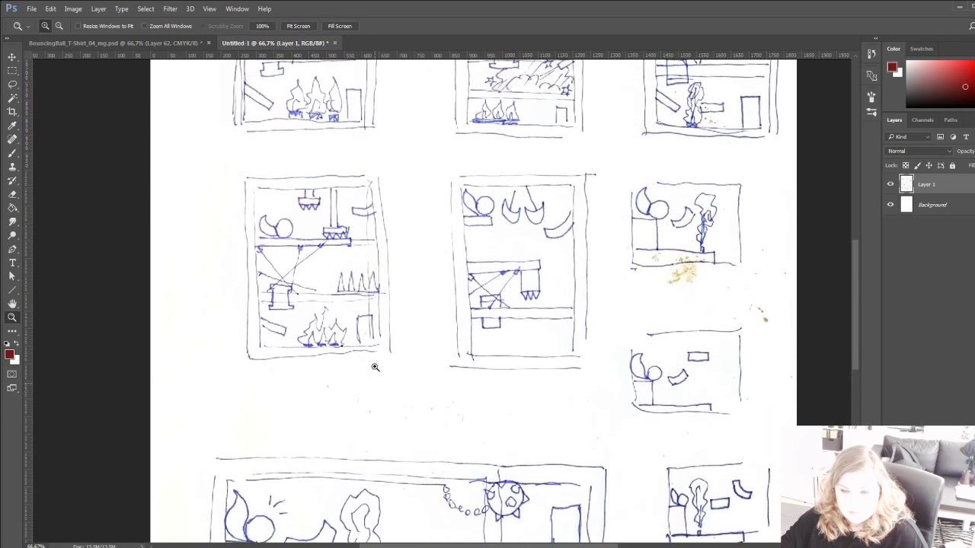
scroll(374, 368, up, 1)
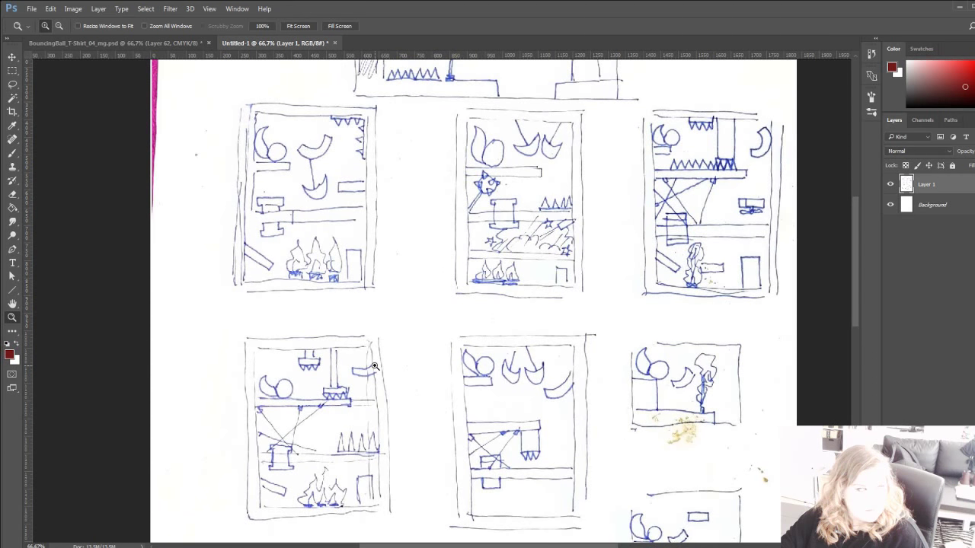
scroll(374, 368, up, 2)
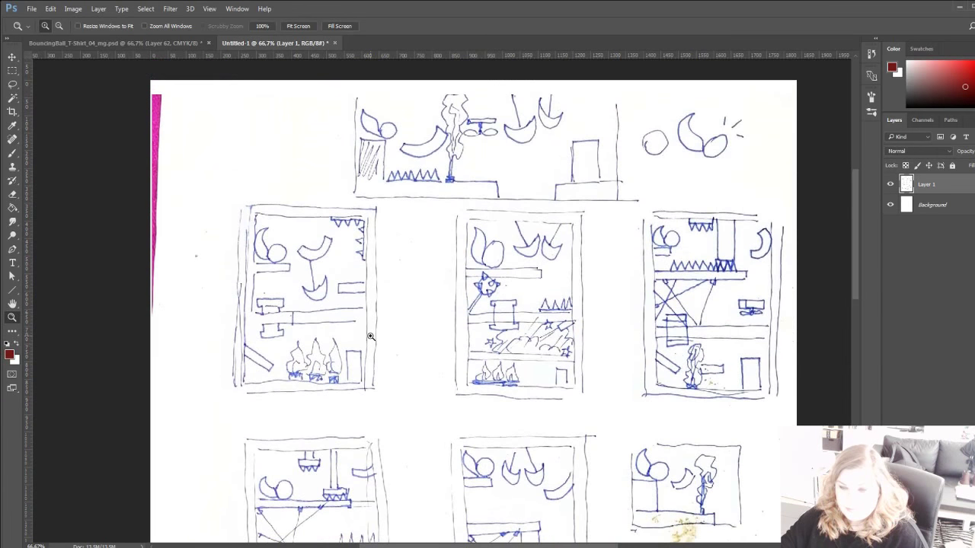
scroll(370, 337, down, 3)
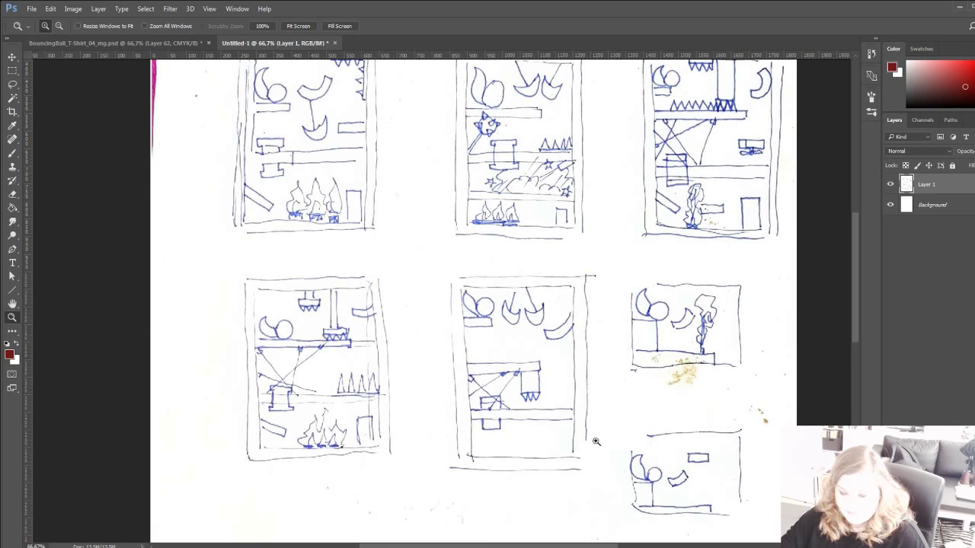
Switch back to the BouncingBall_T-Shirt_04_mg.psd document and review the overall T-shirt design.
click(115, 43)
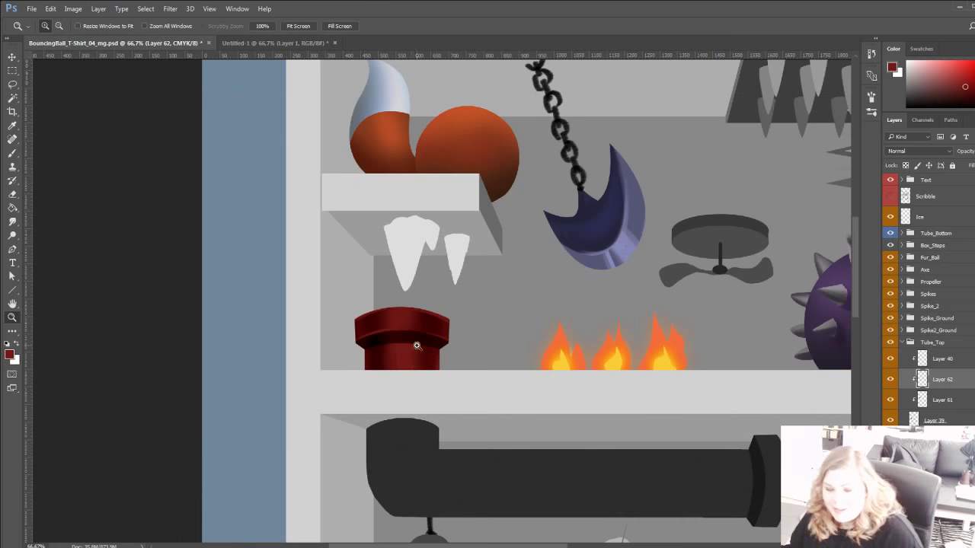
drag(417, 371, 342, 317)
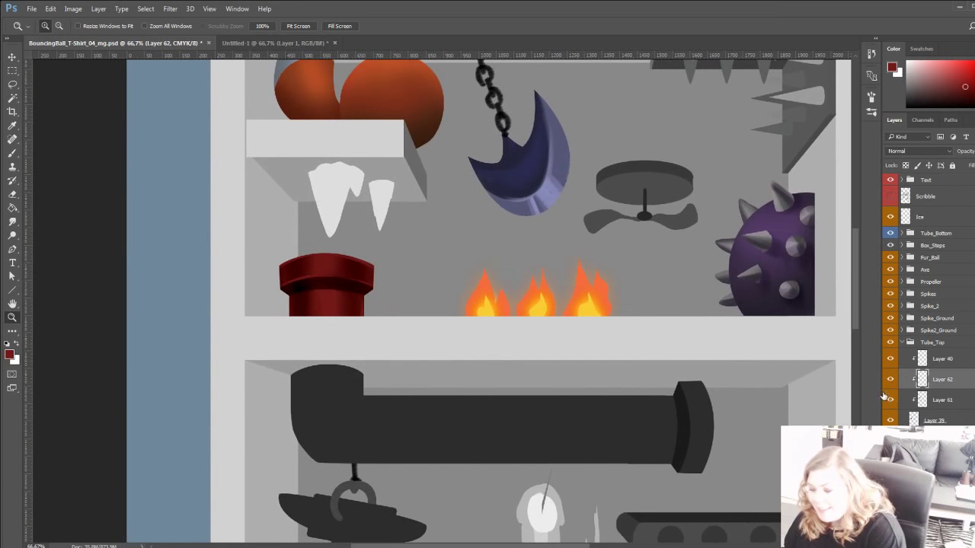
scroll(438, 345, up, 2)
scroll(437, 345, right, 2)
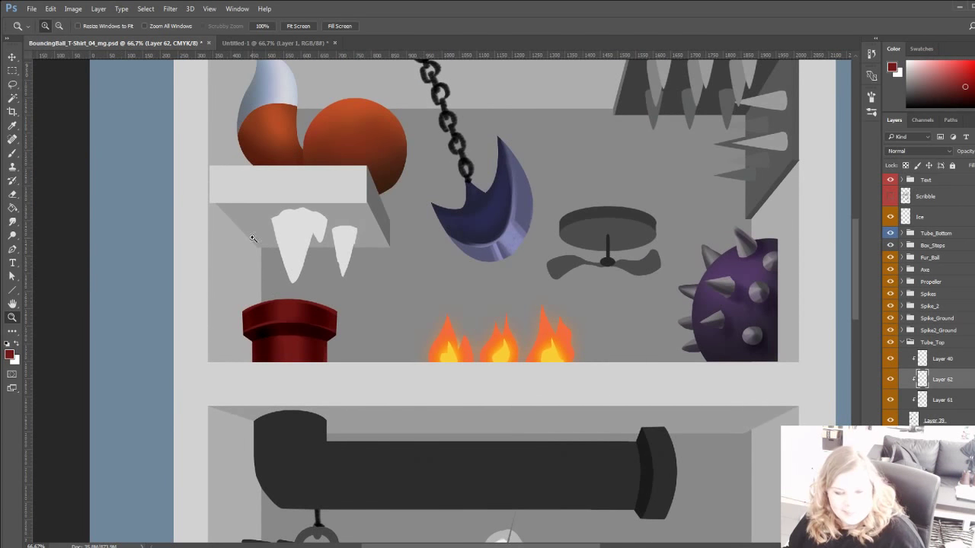
click(300, 26)
click(388, 183)
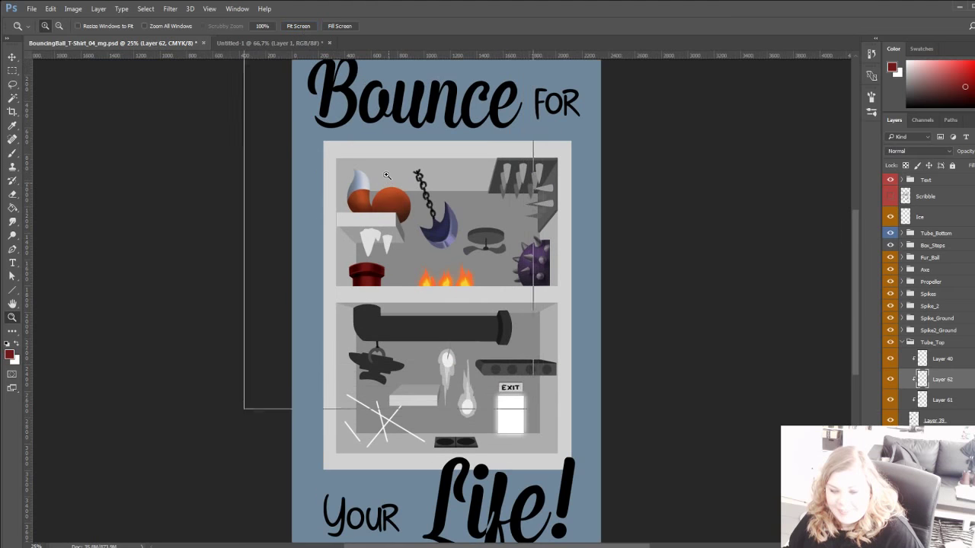
click(388, 183)
Select the Box group below the Door layer in the layer stack.
scroll(895, 335, down, 5)
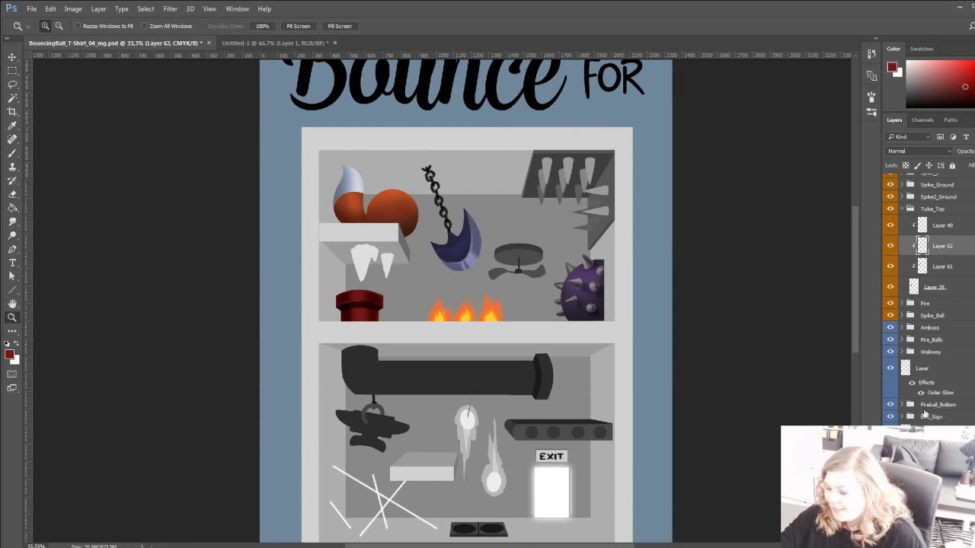
scroll(926, 298, down, 2)
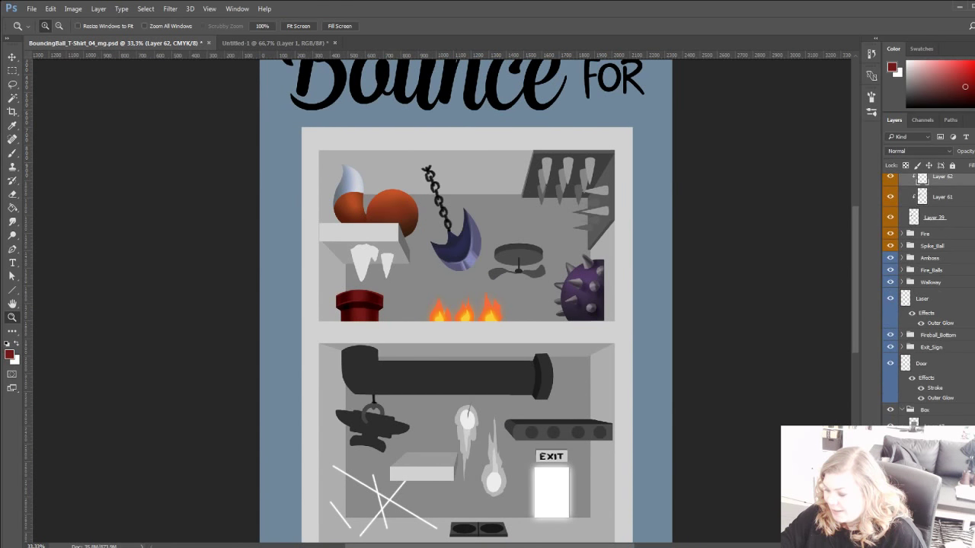
click(934, 466)
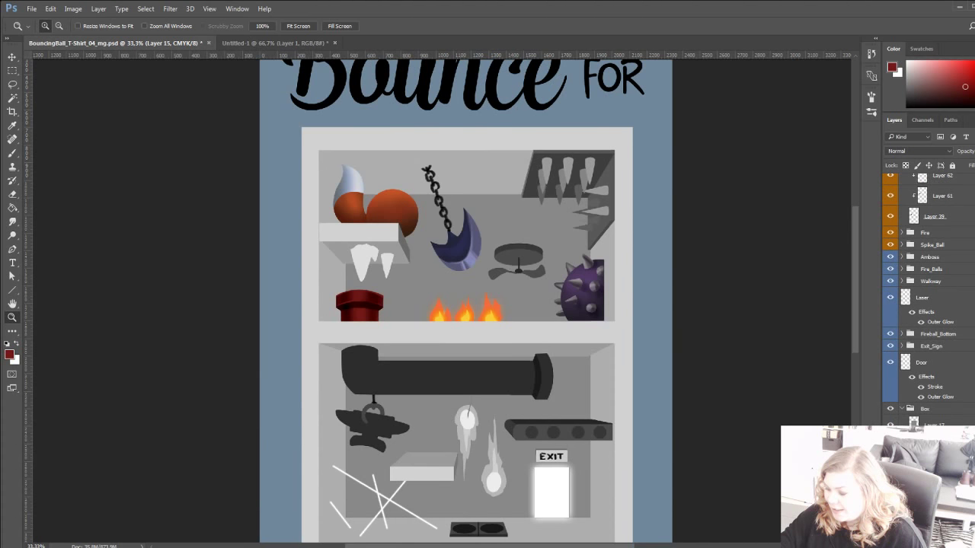
click(929, 412)
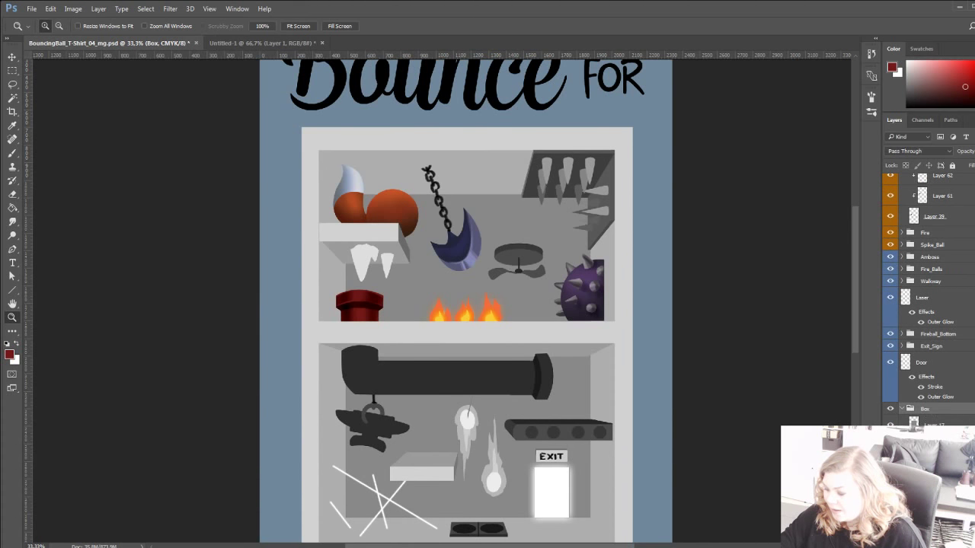
click(966, 541)
drag(934, 425, 932, 403)
alt+click(920, 422)
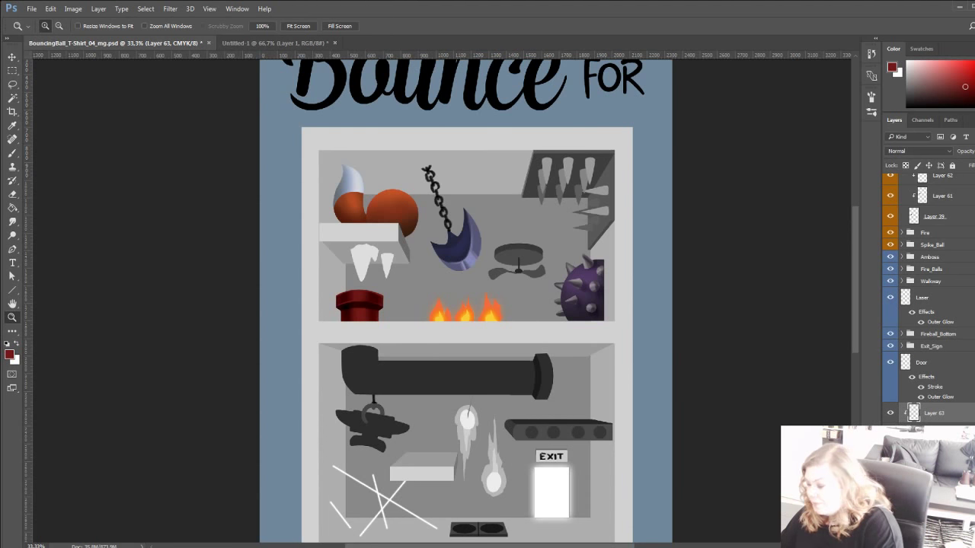
key(Delete)
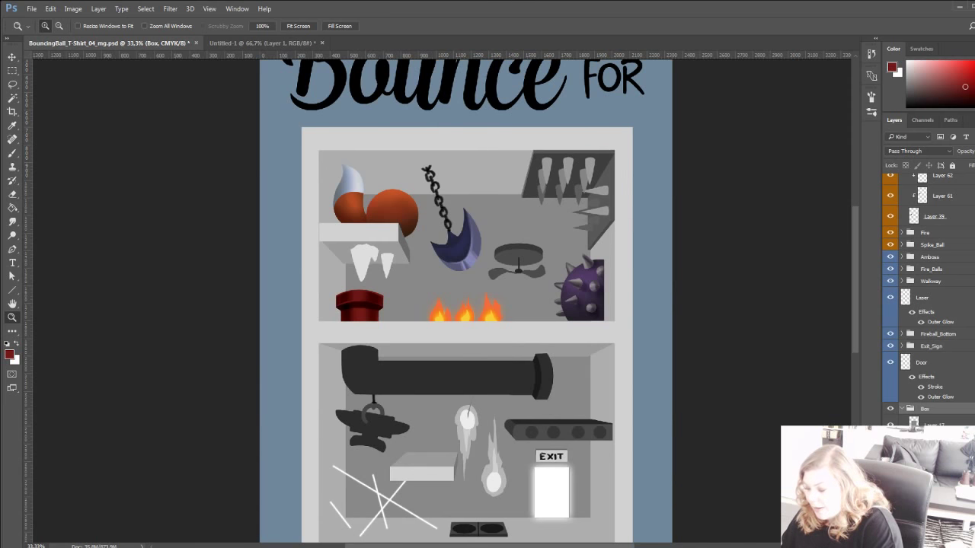
Add a Hue/Saturation adjustment clipped to the box's back wall, shifting the hue toward purple and raising the saturation.
click(901, 419)
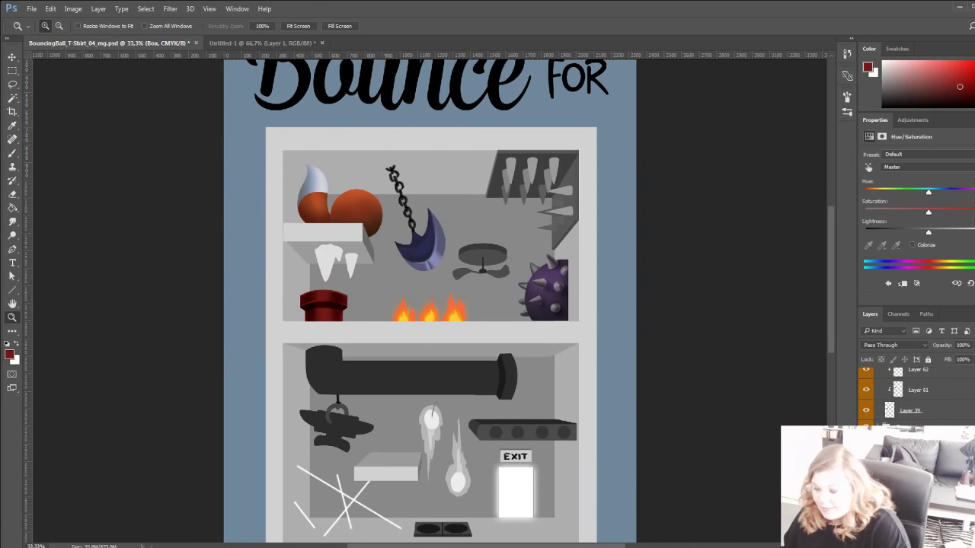
scroll(906, 465, down, 3)
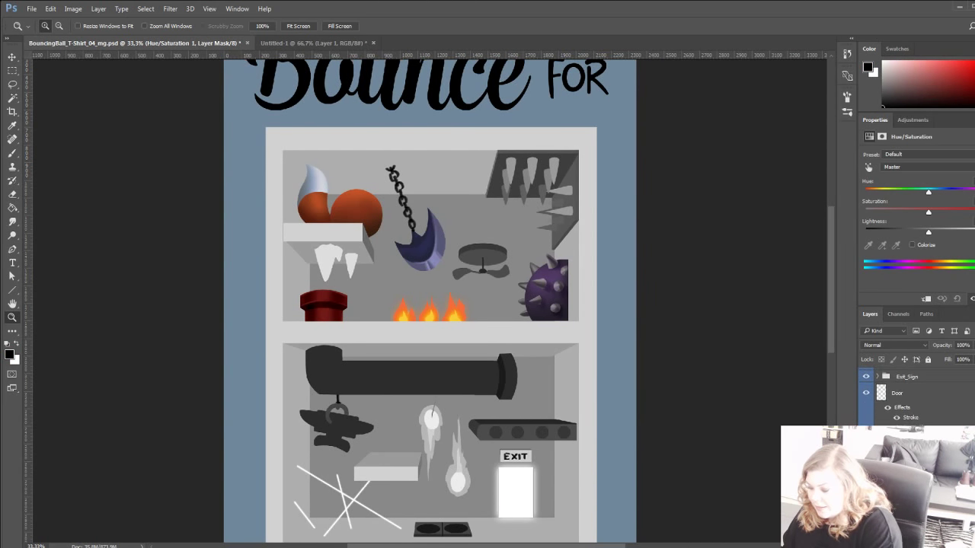
alt+click(906, 480)
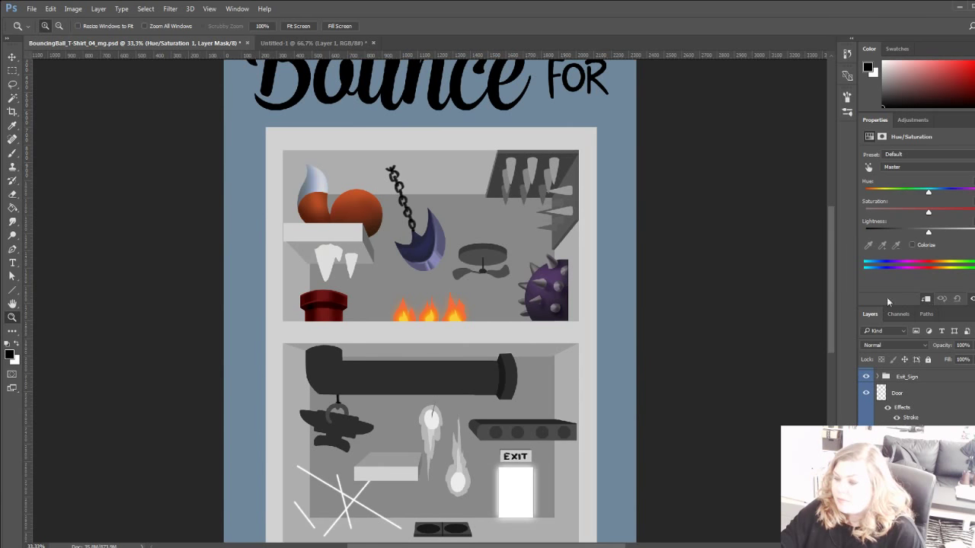
drag(929, 232, 954, 193)
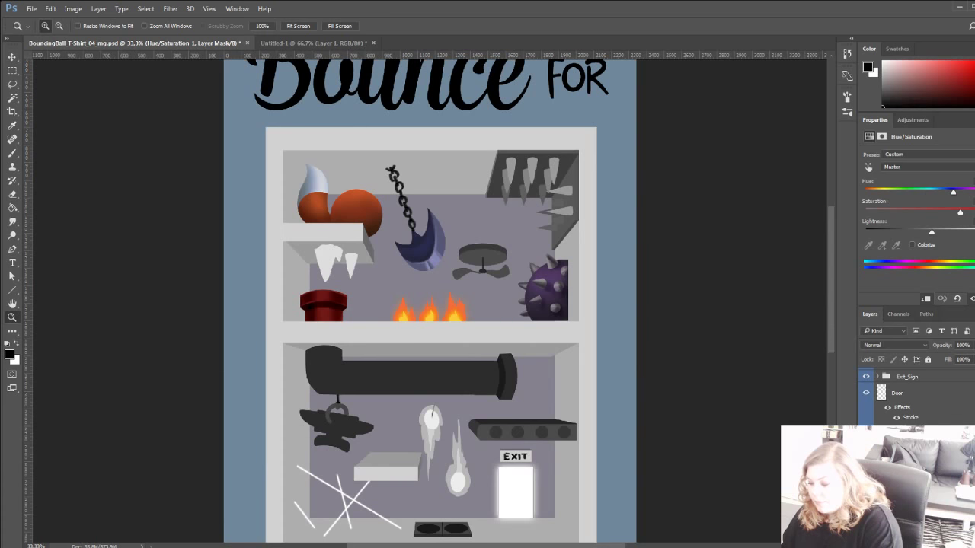
Extend the Hue/Saturation adjustment from the back wall to the box's frame and side walls, and shift its hue to a warm beige.
key(ctrl+bracketright)
key(ctrl+alt+g)
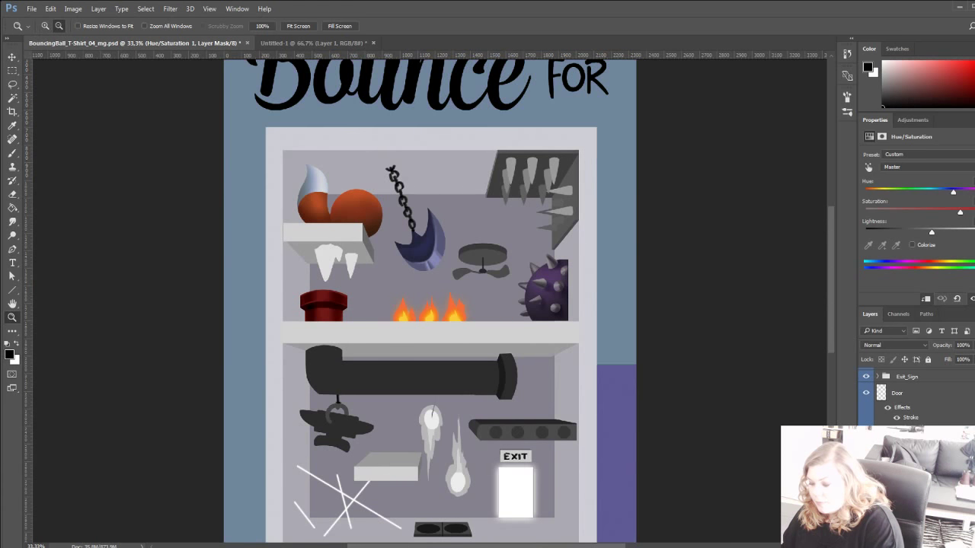
drag(920, 190, 886, 195)
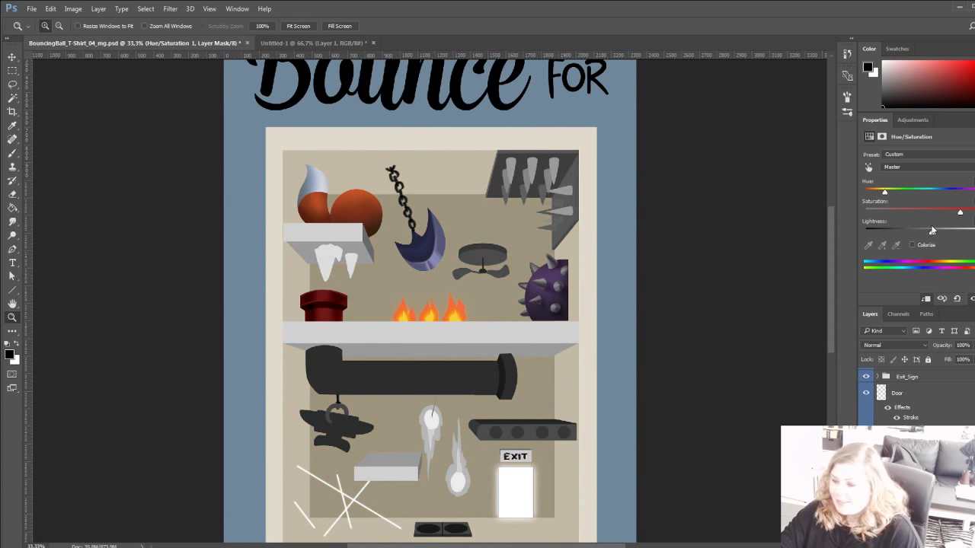
Raise the saturation of the box's Hue/Saturation adjustment and shift its hue slightly toward orange for a warmer tan.
drag(963, 214, 968, 214)
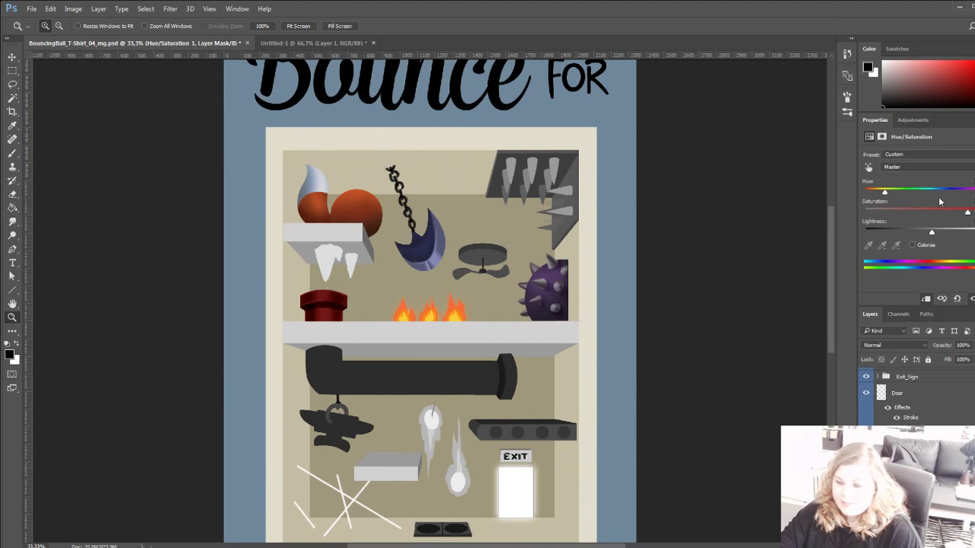
drag(885, 194, 883, 196)
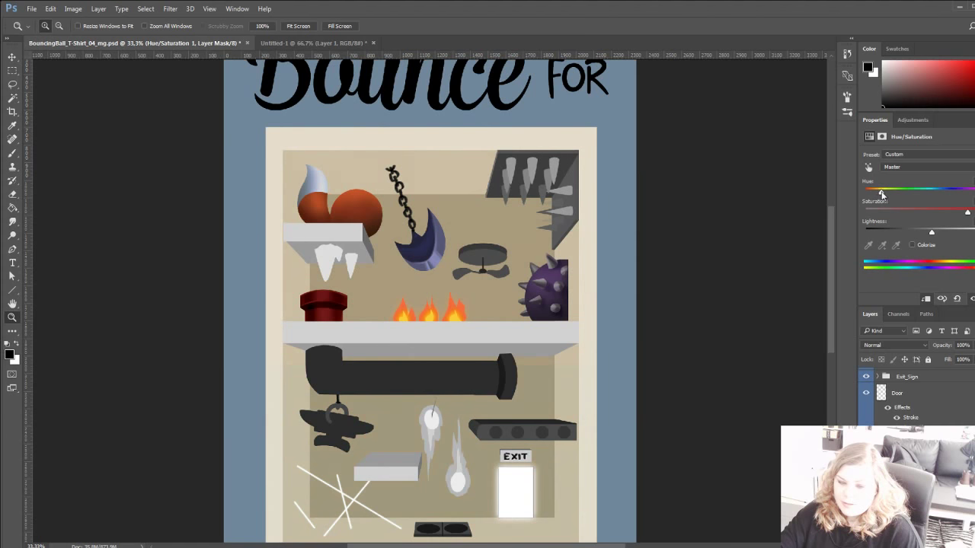
drag(967, 213, 971, 213)
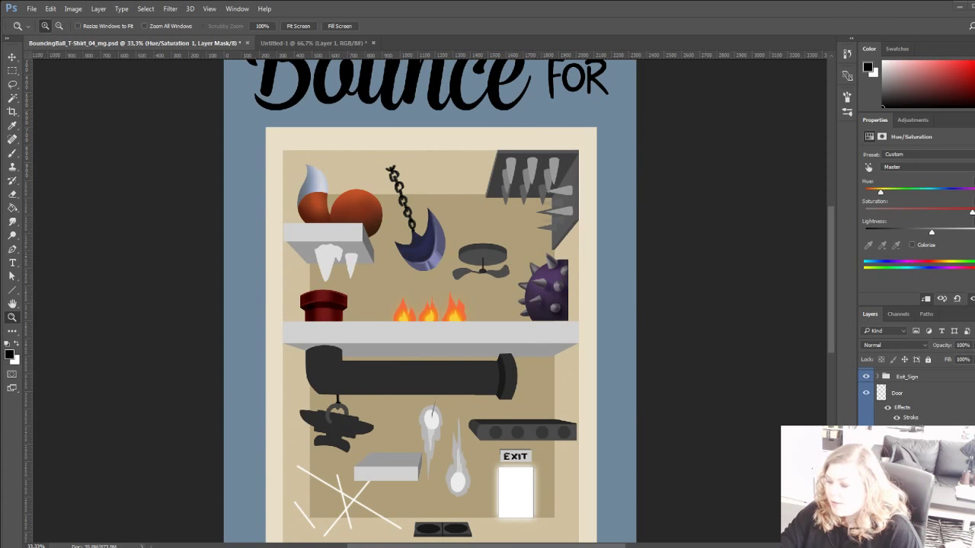
Look through the layer stack and compare the box with and without its Hue/Saturation adjustment.
scroll(938, 412, up, 5)
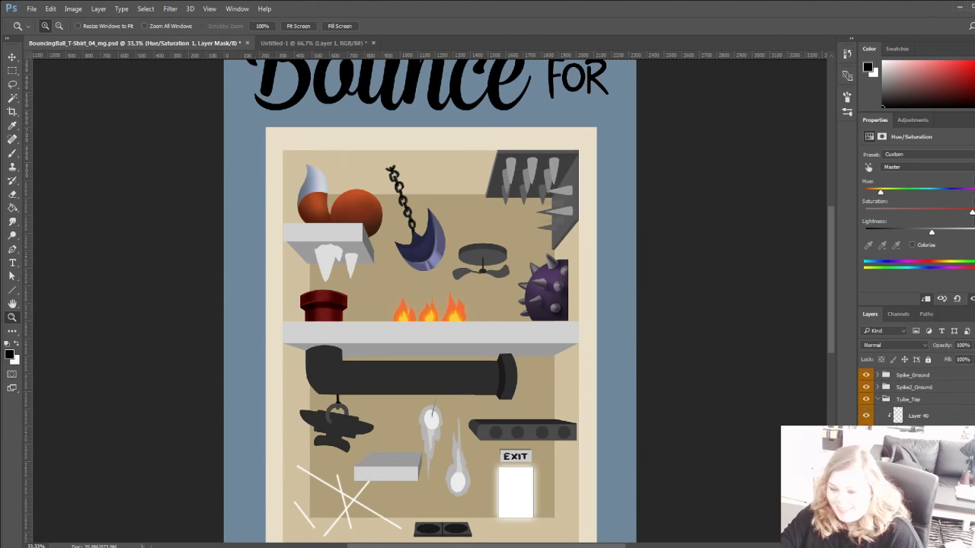
scroll(938, 411, down, 3)
scroll(937, 411, up, 3)
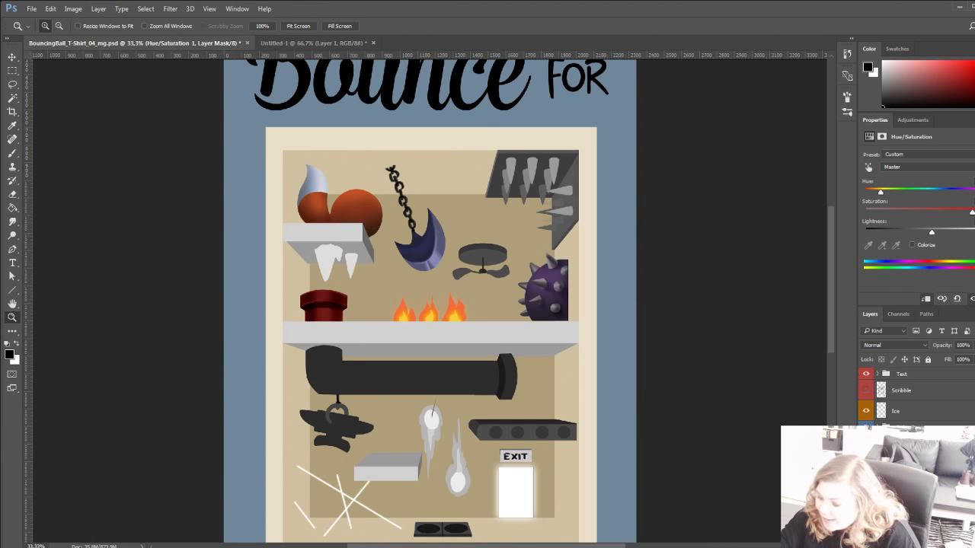
scroll(914, 396, down, 10)
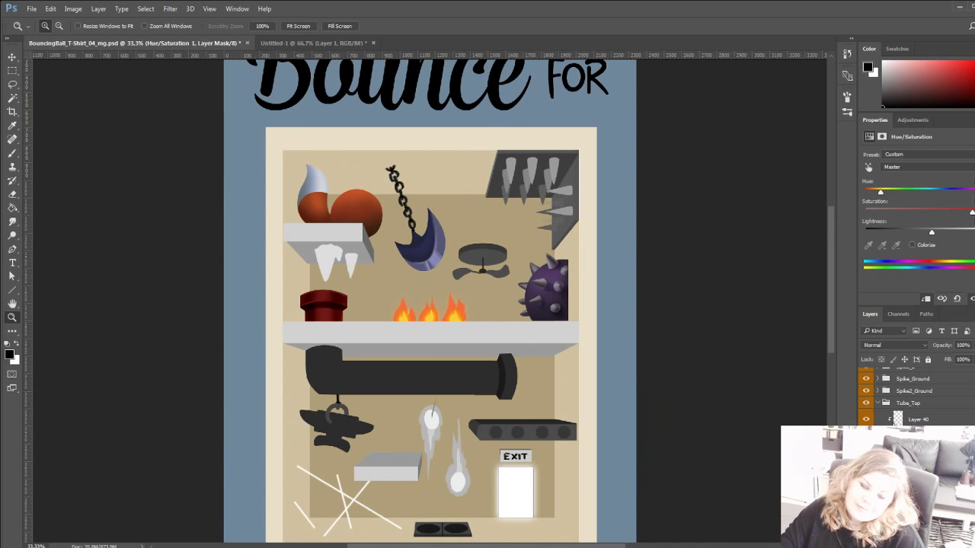
scroll(914, 396, down, 5)
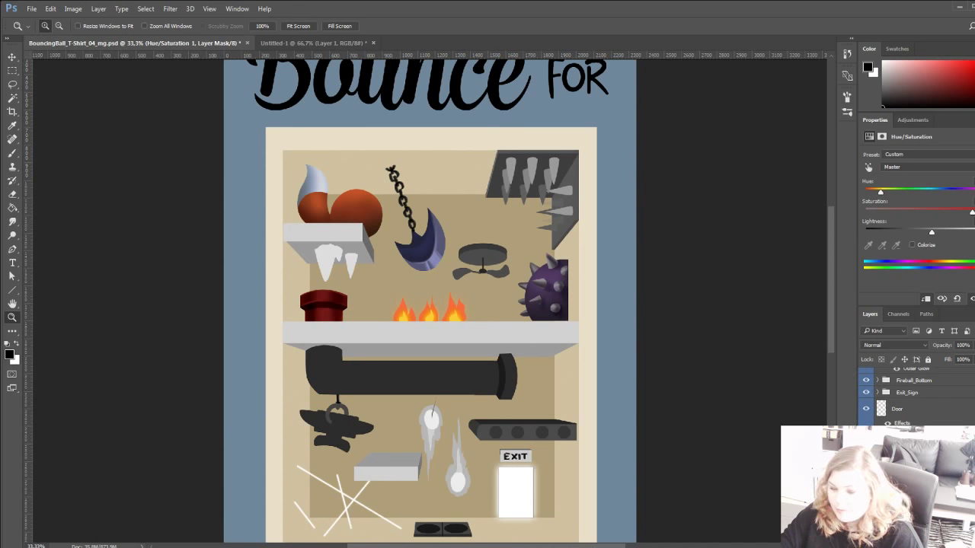
scroll(914, 396, down, 3)
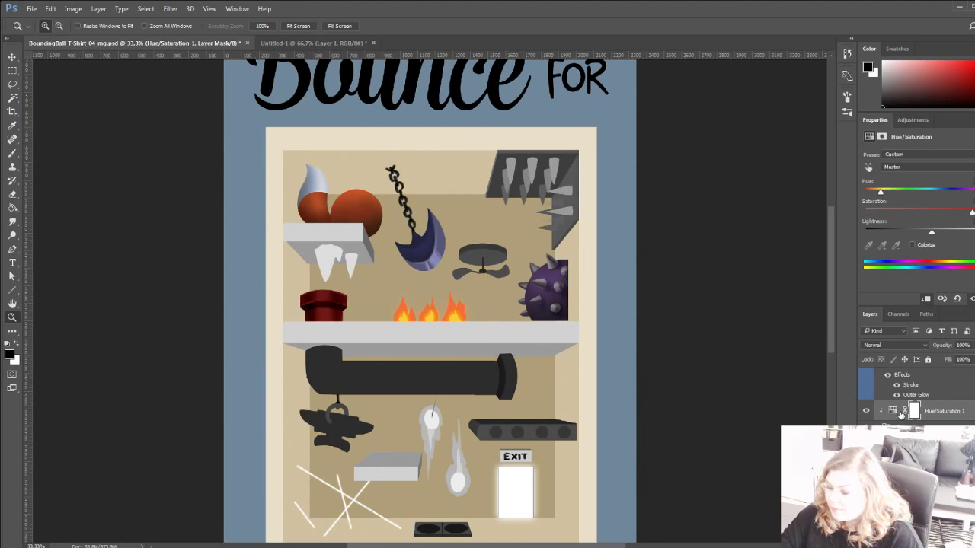
click(868, 412)
click(868, 412)
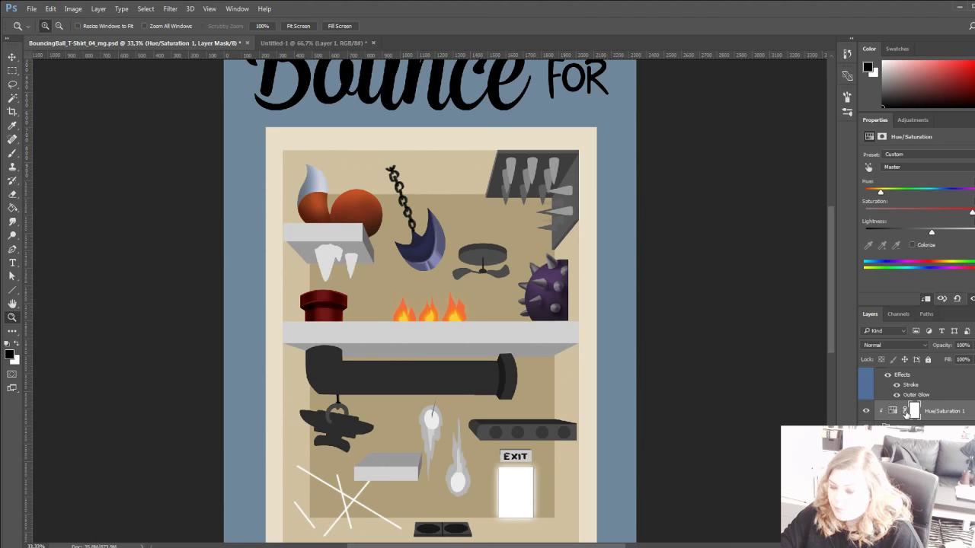
click(892, 411)
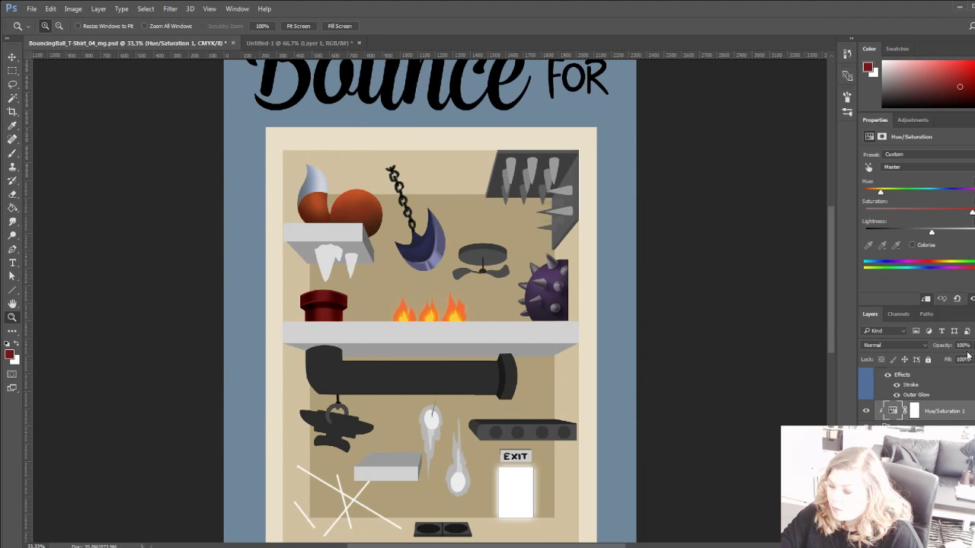
click(945, 358)
drag(947, 361, 974, 360)
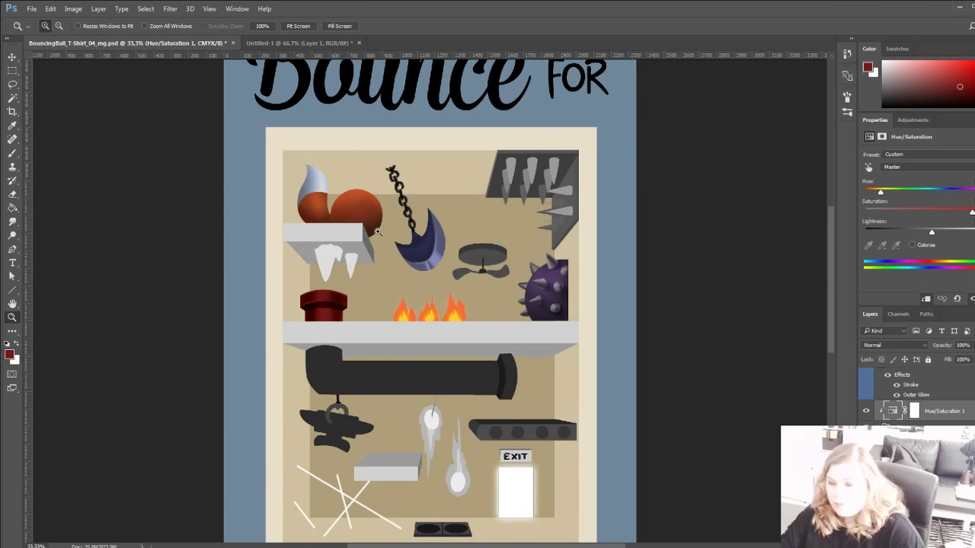
Load the outline of the box's inner back wall as a selection.
click(933, 453)
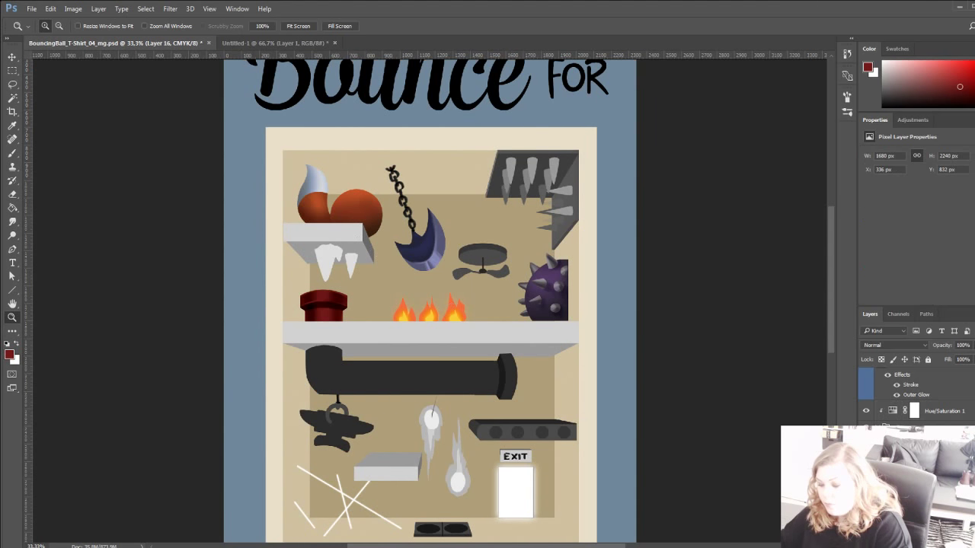
ctrl+click(893, 466)
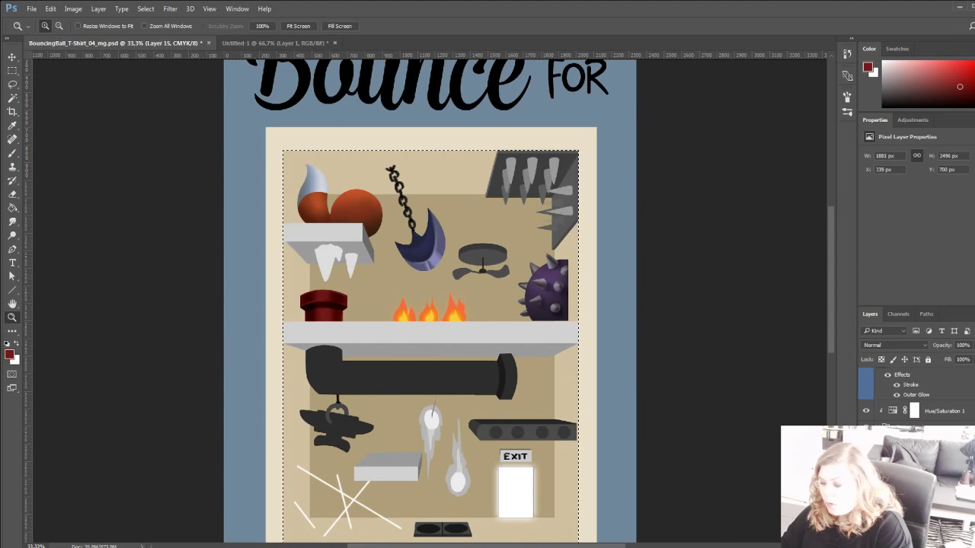
click(933, 450)
ctrl+click(893, 449)
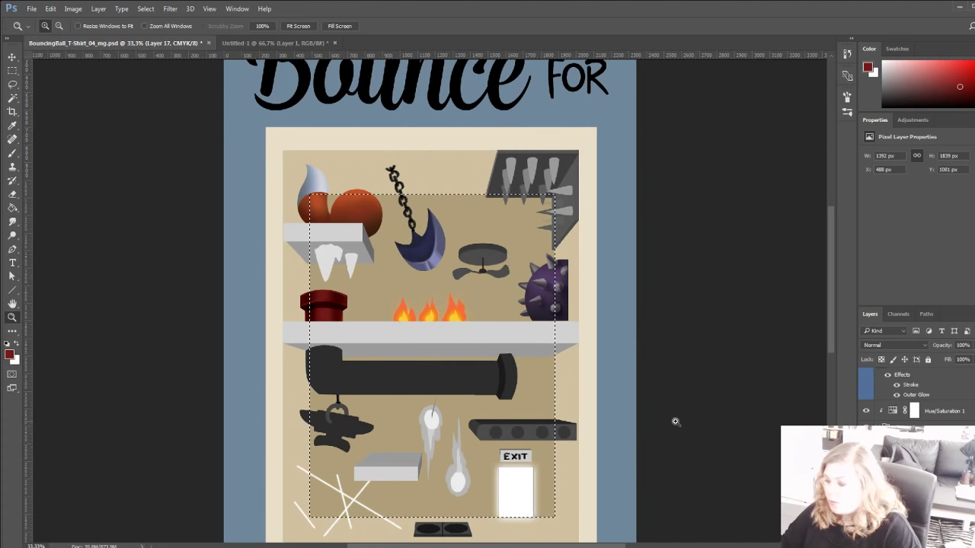
Replace the Hue/Saturation mask with one from the back wall selection and invert it, limiting the tint to the frame and side walls.
click(911, 412)
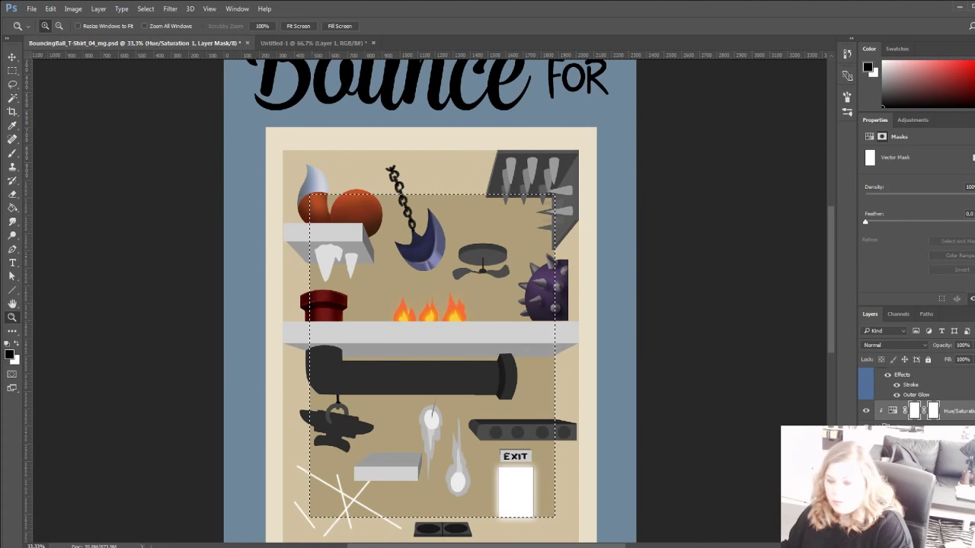
click(914, 411)
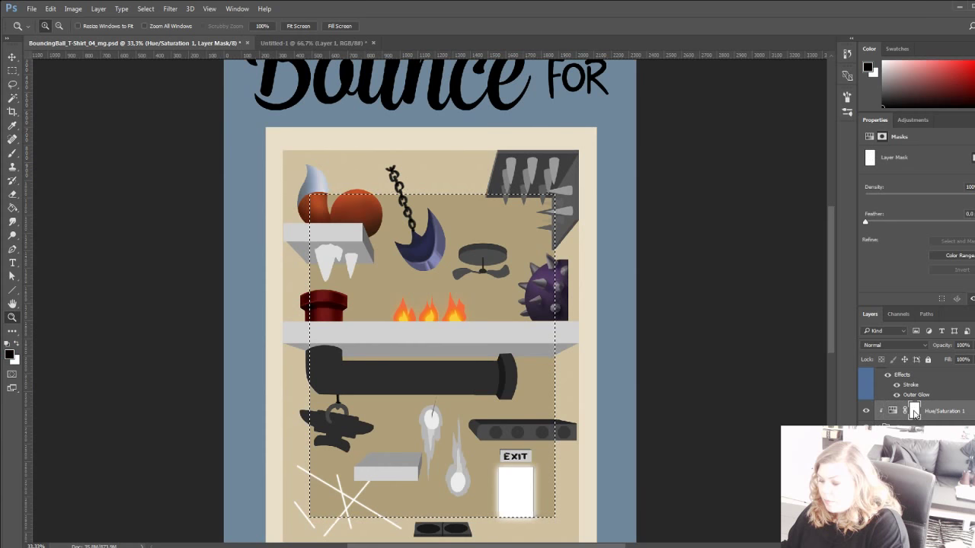
drag(914, 411, 973, 544)
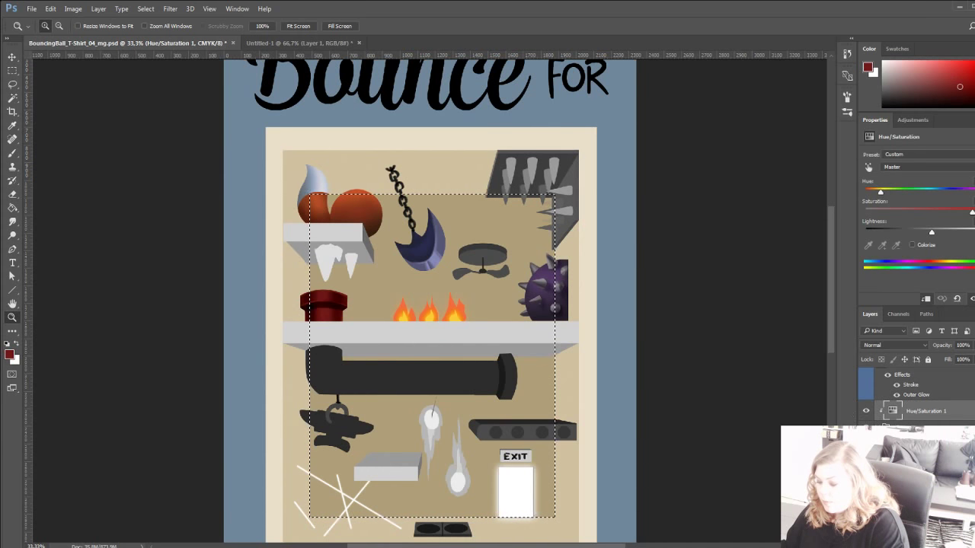
click(927, 544)
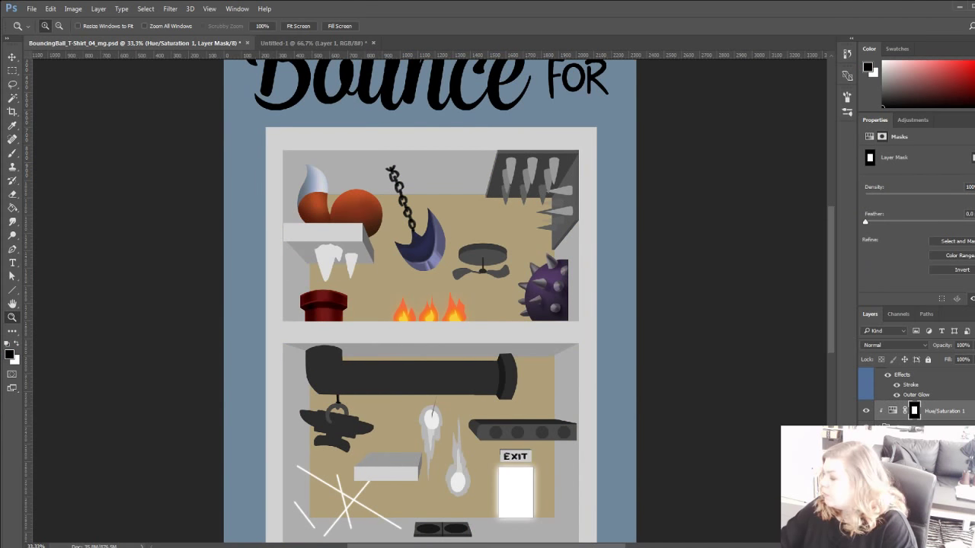
key(ctrl+i)
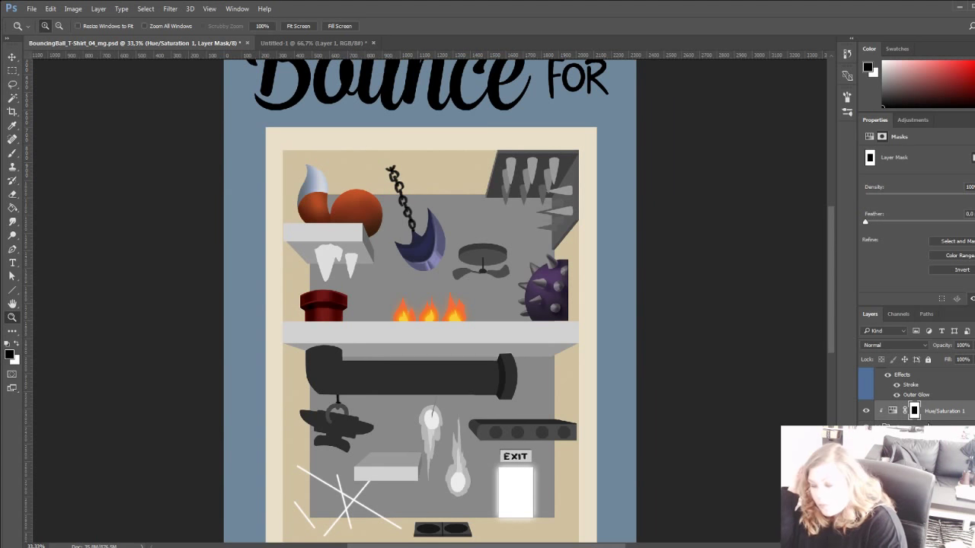
Duplicate the Hue/Saturation adjustment, clip the copy to the box, and invert its mask so it affects only the back wall.
key(ctrl+j)
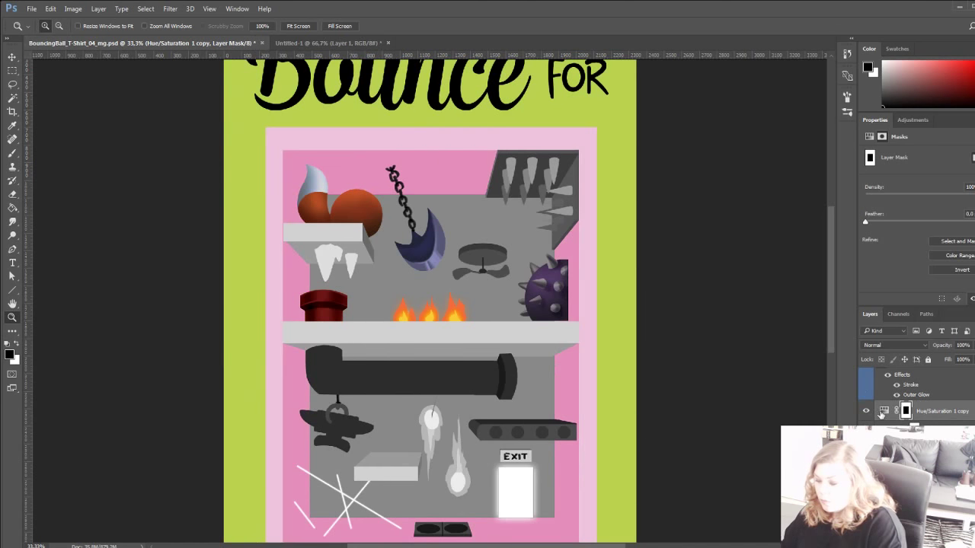
alt+click(888, 420)
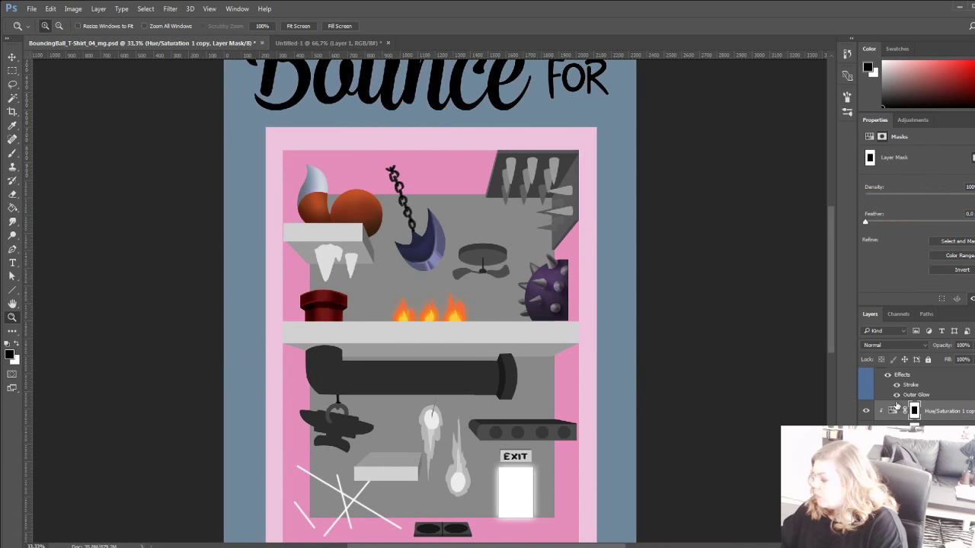
key(ctrl+i)
click(891, 411)
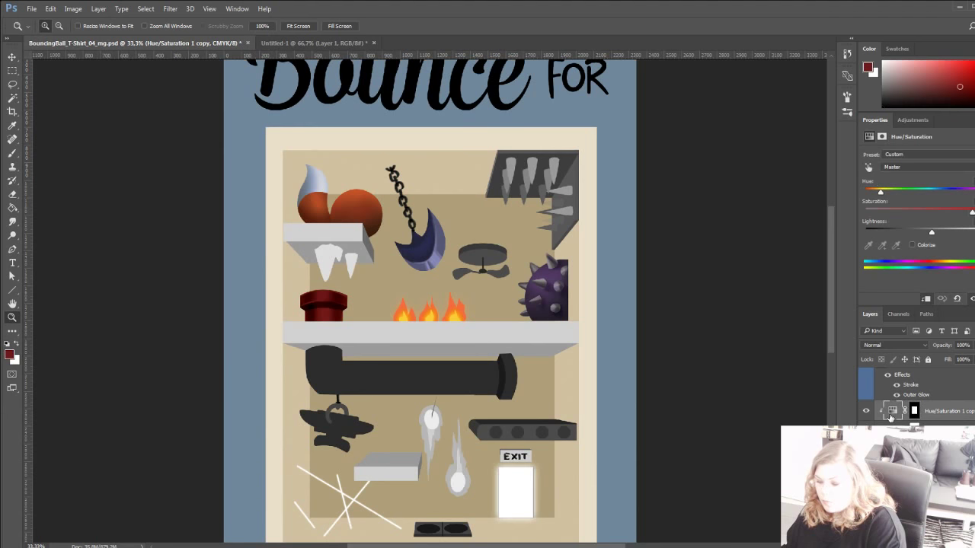
Reduce the back wall adjustment's lightness and saturation and fine-tune its hue to a muted greyish brown.
mouse_move(928, 237)
mouse_down()
mouse_move(903, 236)
mouse_move(951, 241)
mouse_move(940, 244)
mouse_move(951, 215)
mouse_move(927, 233)
mouse_up()
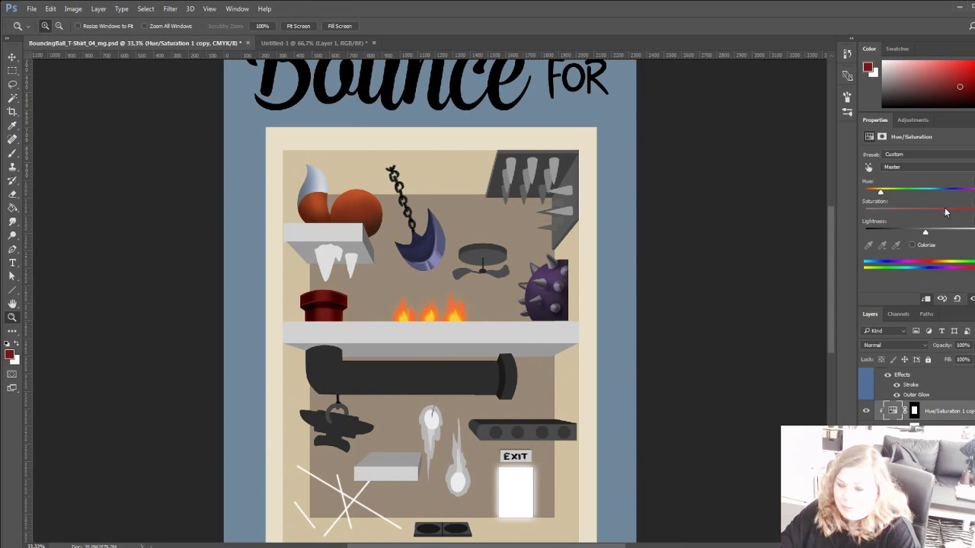
mouse_move(882, 193)
mouse_down()
mouse_move(894, 194)
mouse_move(884, 195)
mouse_up()
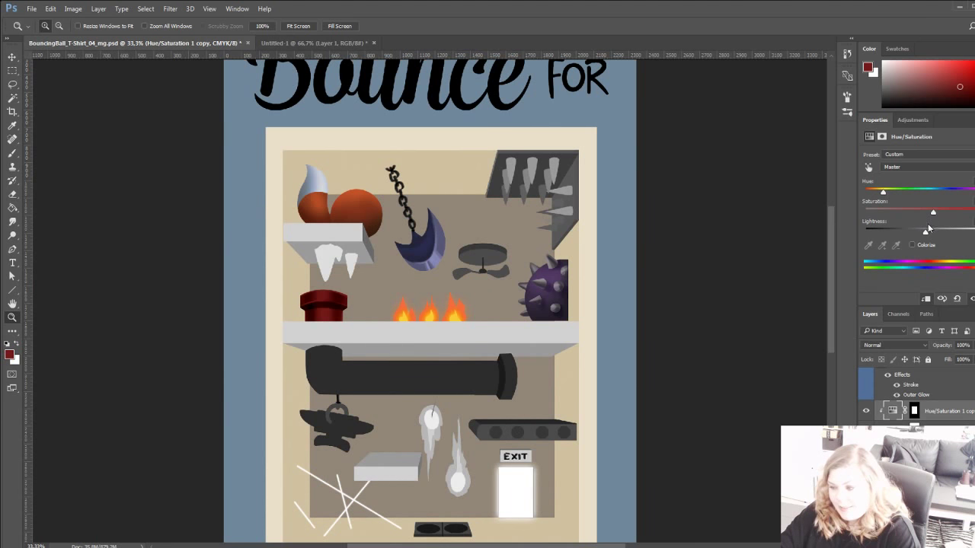
mouse_move(927, 226)
mouse_down()
mouse_move(917, 234)
mouse_move(925, 234)
mouse_up()
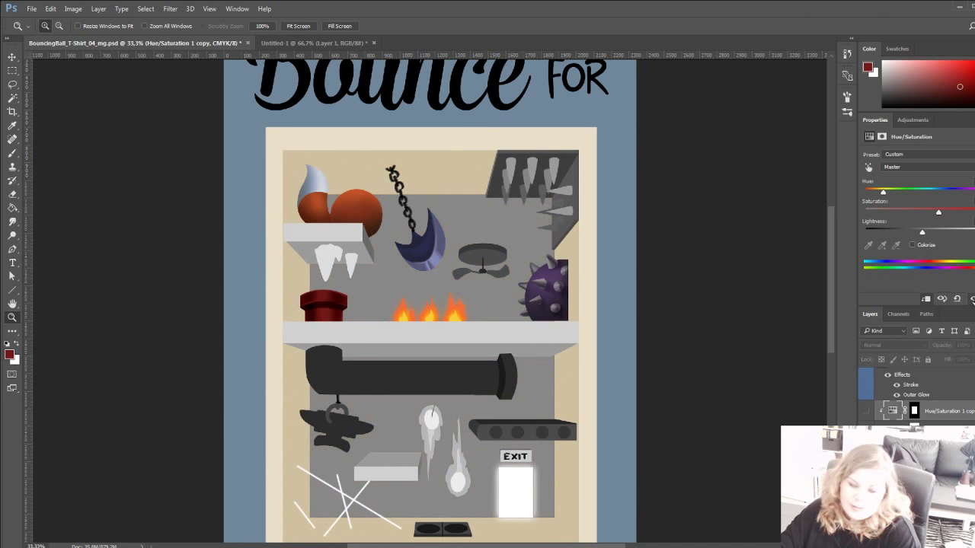
Compare the back wall with and without its Hue/Saturation adjustment and look through the layer stack.
shift+click(914, 412)
shift+click(914, 412)
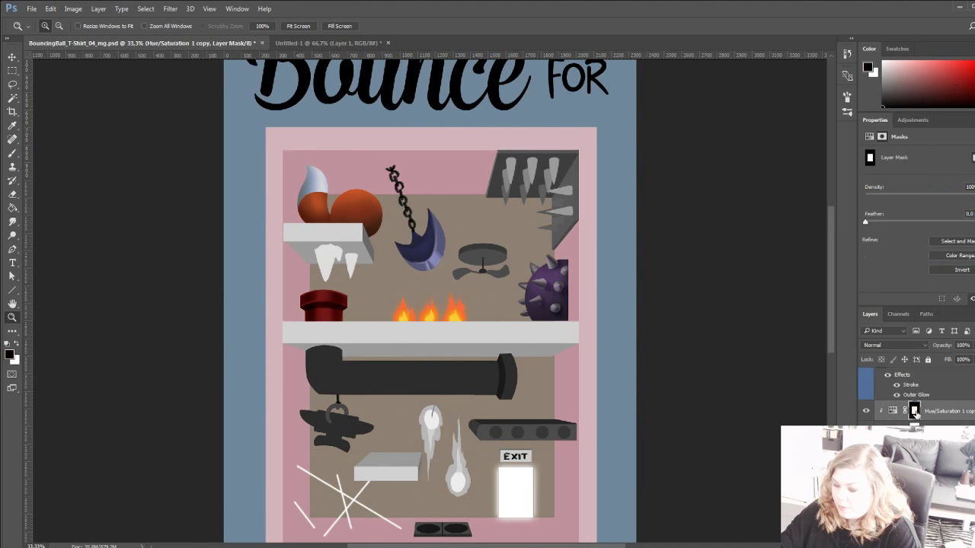
click(867, 411)
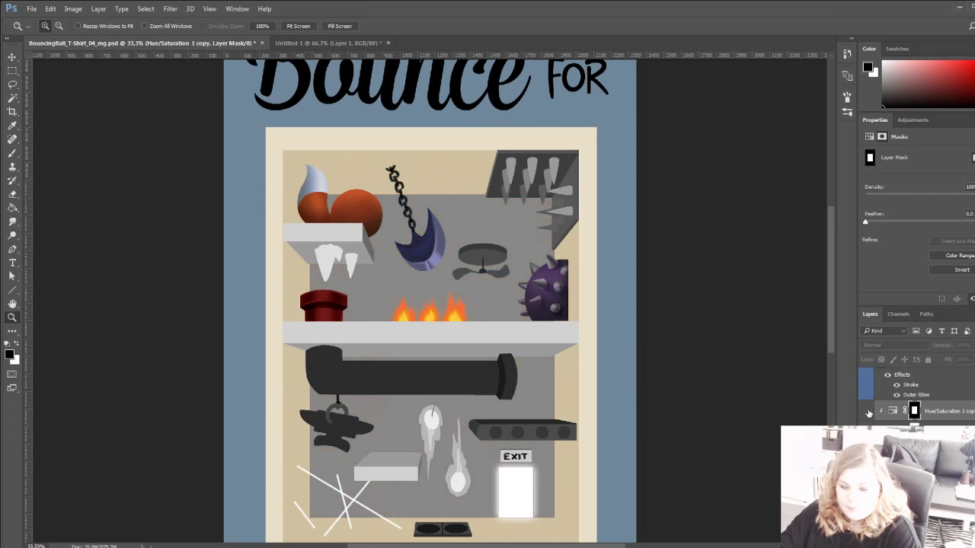
click(868, 412)
scroll(914, 419, up, 1)
scroll(935, 419, up, 1)
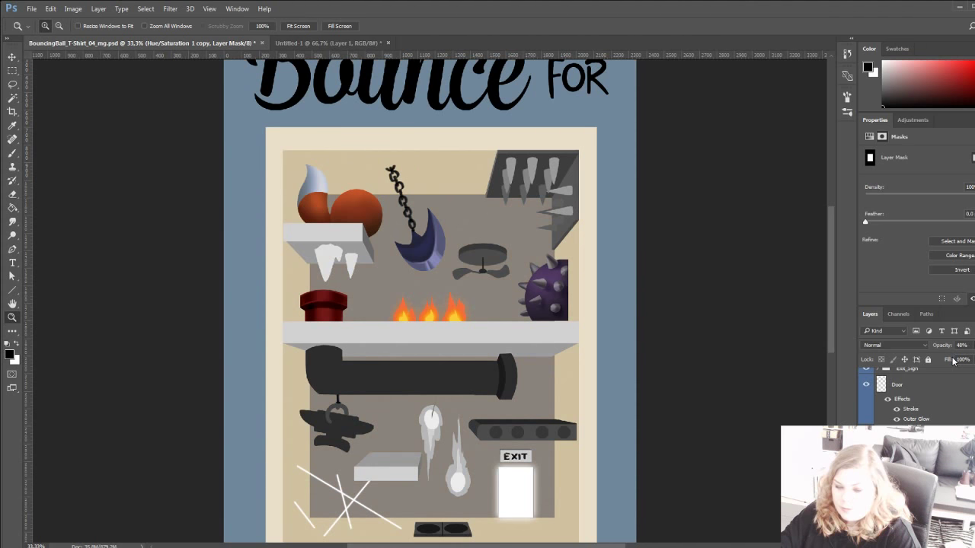
scroll(951, 419, up, 8)
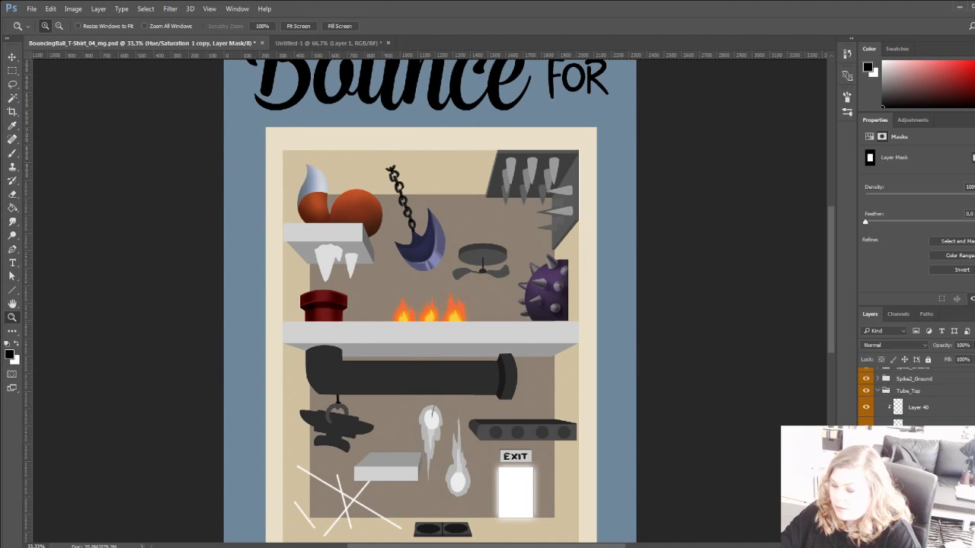
scroll(915, 396, down, 5)
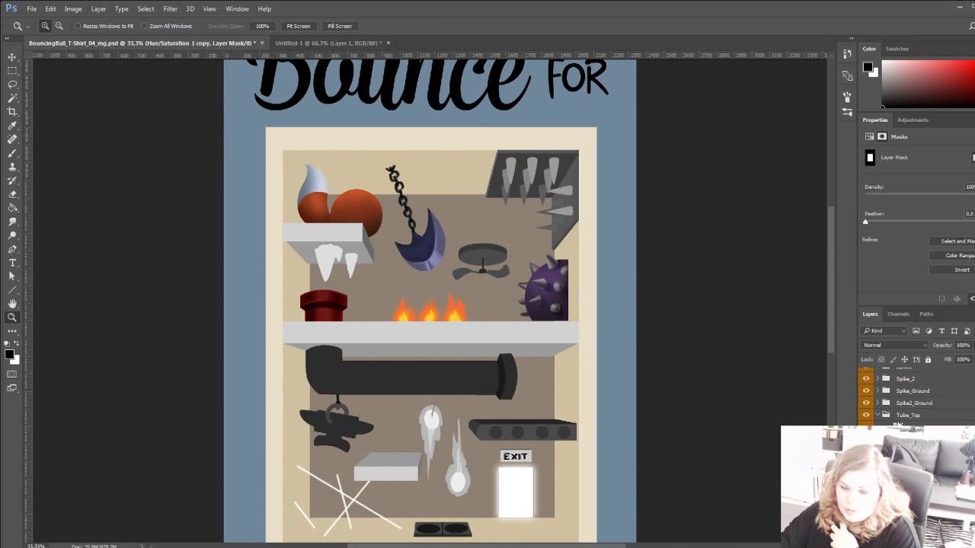
Add a new layer above the Ice layer and clip it to the ice, ready for brush painting.
drag(76, 307, 17, 305)
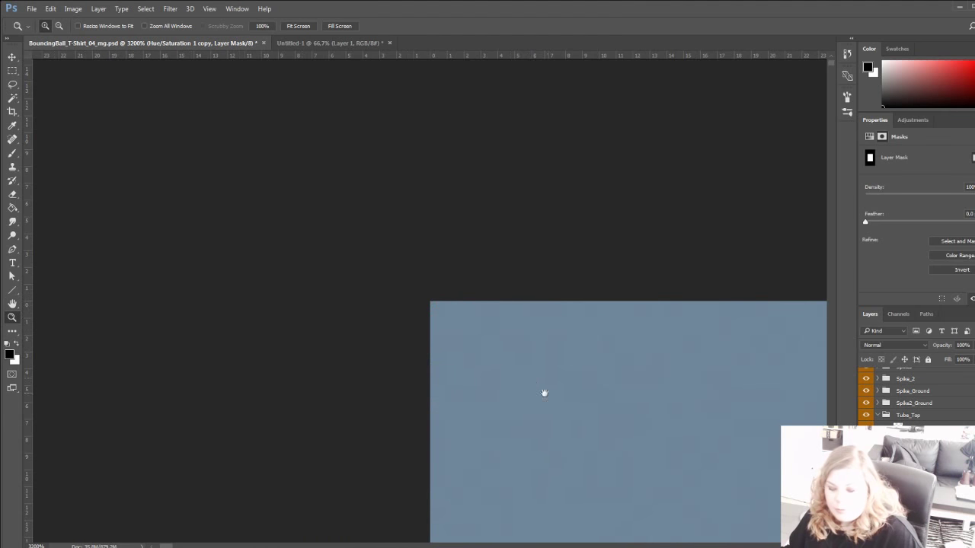
drag(544, 393, 239, 137)
click(298, 26)
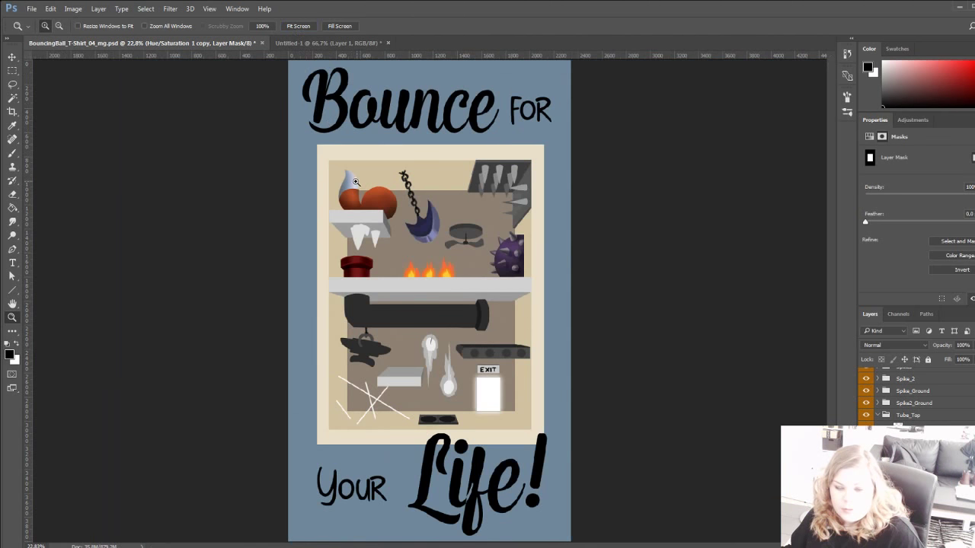
scroll(355, 181, up, 3)
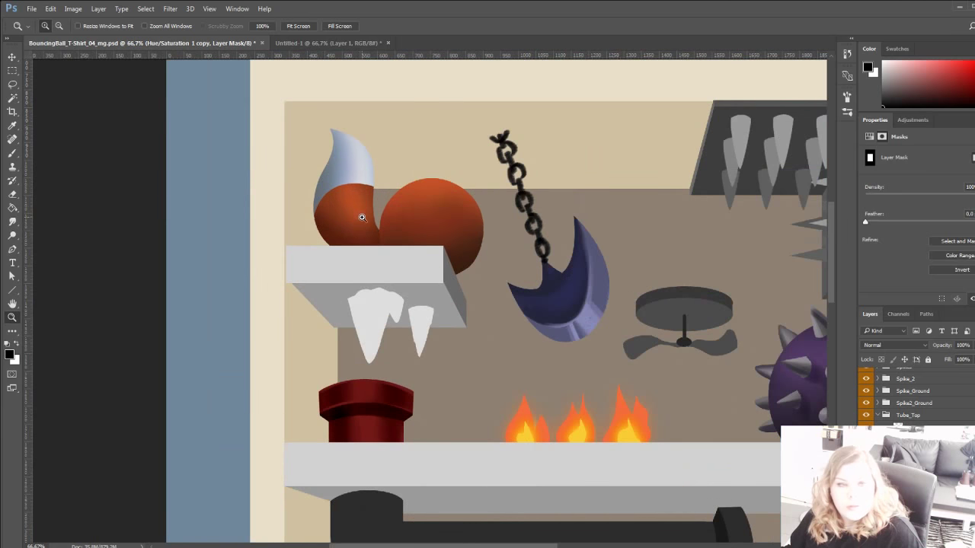
scroll(348, 264, up, 1)
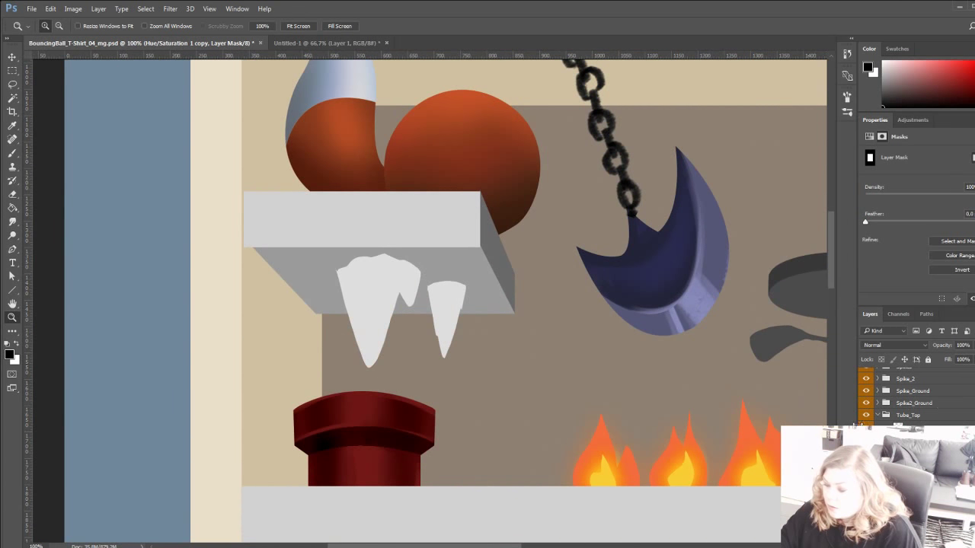
scroll(878, 418, up, 5)
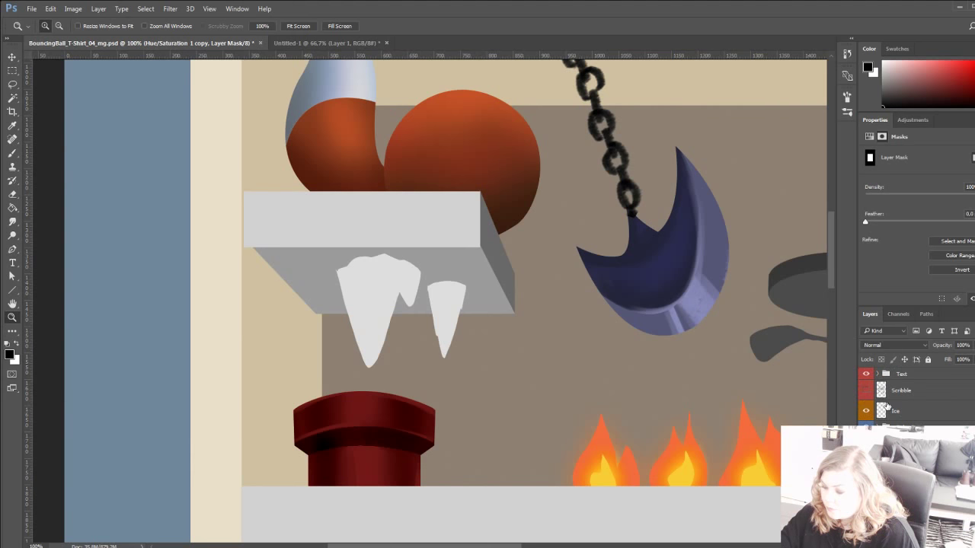
click(898, 411)
click(970, 542)
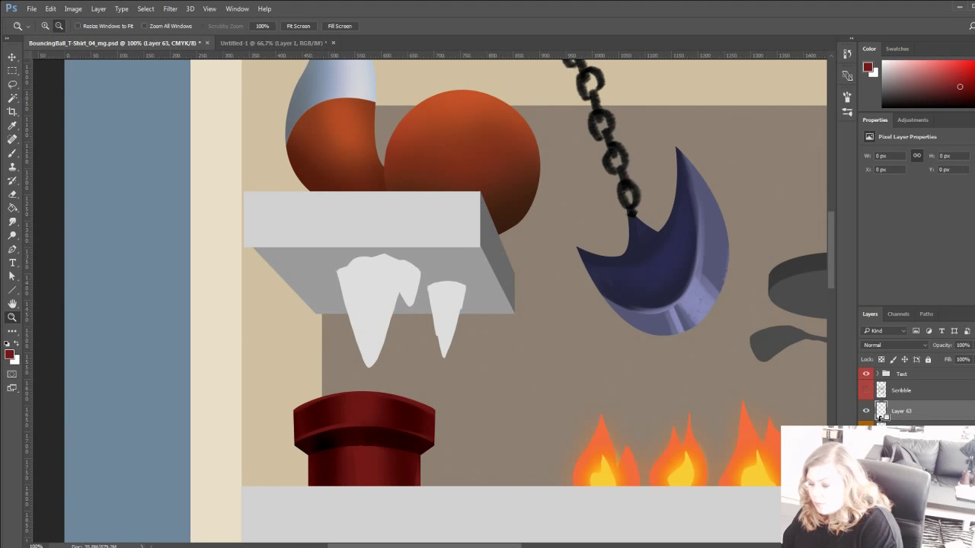
alt+click(882, 416)
key(b)
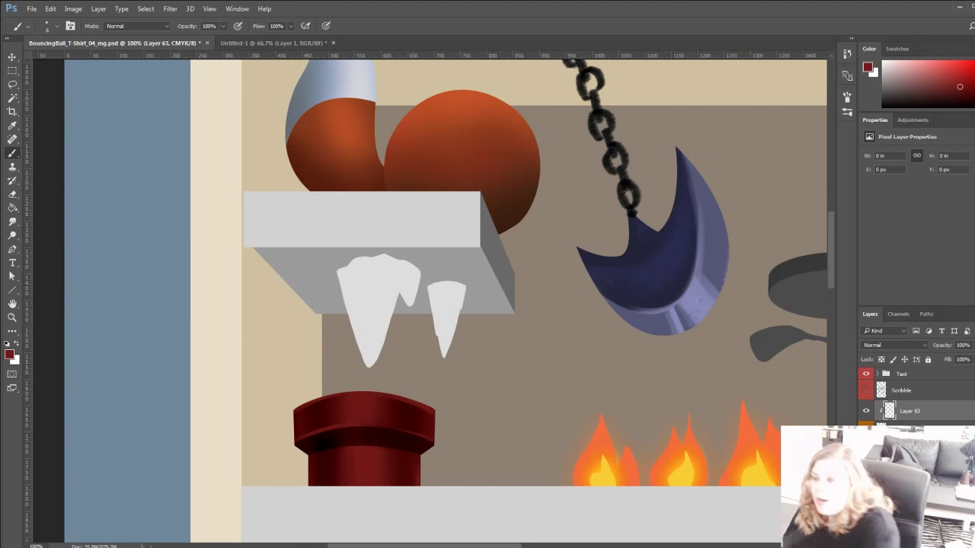
Paint a bright cyan base over the lower part of the large icicle under the upper shelf with an enlarged brush.
click(974, 85)
mouse_move(960, 86)
mouse_down()
mouse_move(965, 57)
mouse_move(974, 83)
mouse_up()
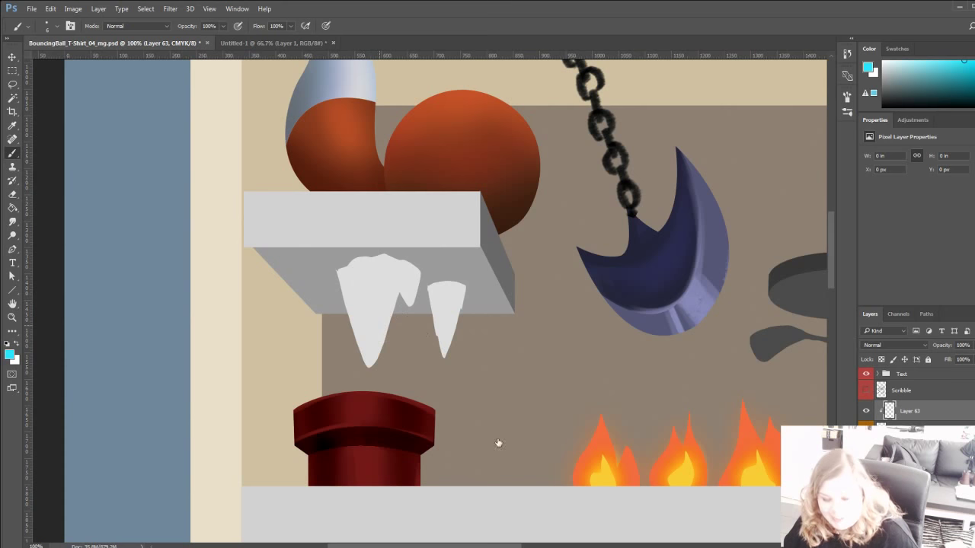
click(549, 455)
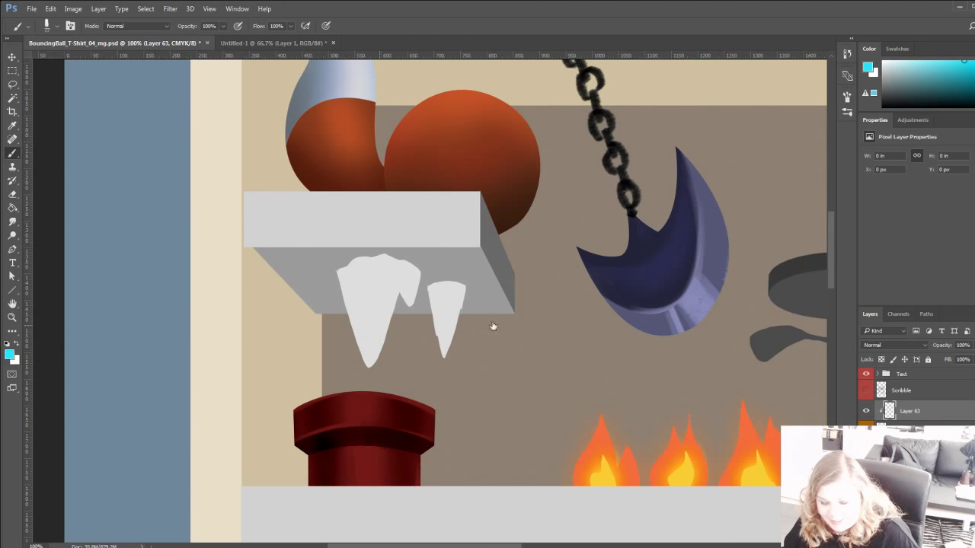
mouse_move(349, 318)
mouse_down()
mouse_move(356, 336)
mouse_move(402, 282)
mouse_up()
Shade the large icicle's left edge and tip in dark teal, and cover its upper grey area with sampled light blue.
click(970, 86)
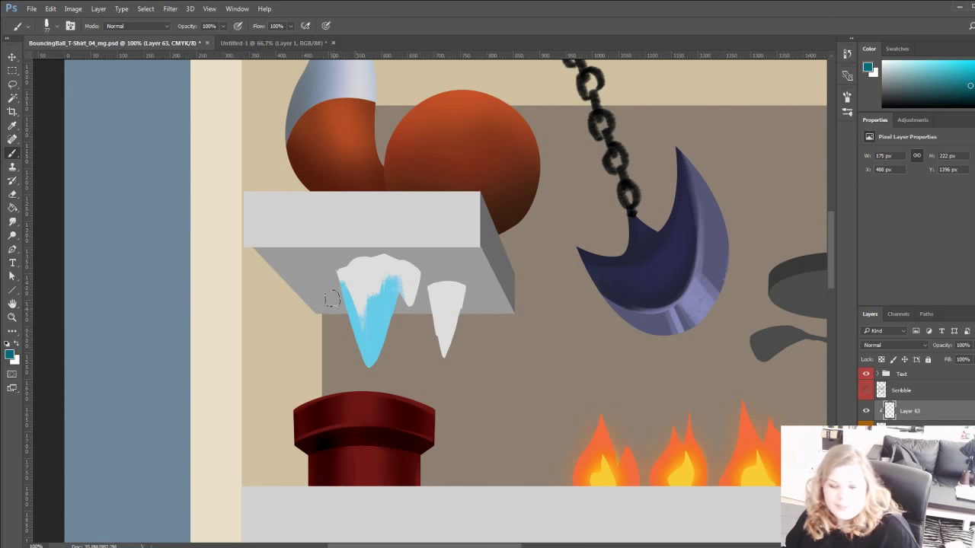
drag(340, 271, 368, 365)
drag(374, 319, 372, 365)
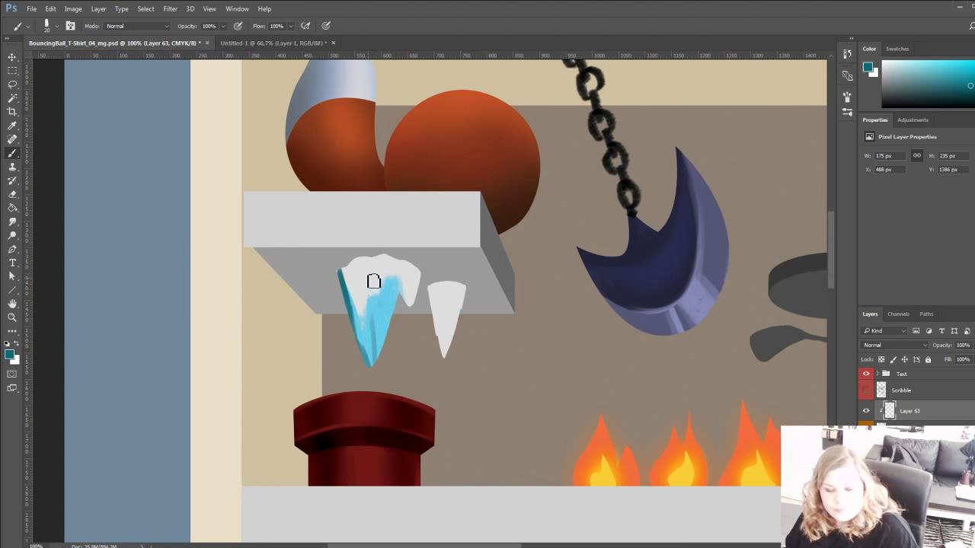
alt+click(378, 307)
mouse_move(404, 270)
mouse_down()
mouse_move(397, 291)
mouse_move(387, 283)
mouse_move(366, 306)
mouse_up()
drag(355, 268, 364, 320)
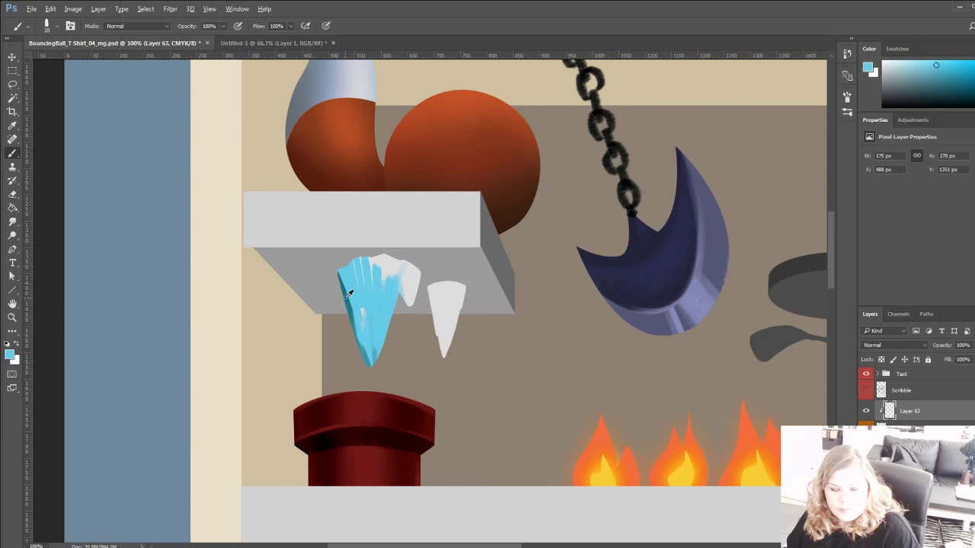
Paint a sampled teal streak right of the large icicle's centre and a medium blue shadow down its right side.
alt+click(347, 298)
drag(381, 288, 384, 332)
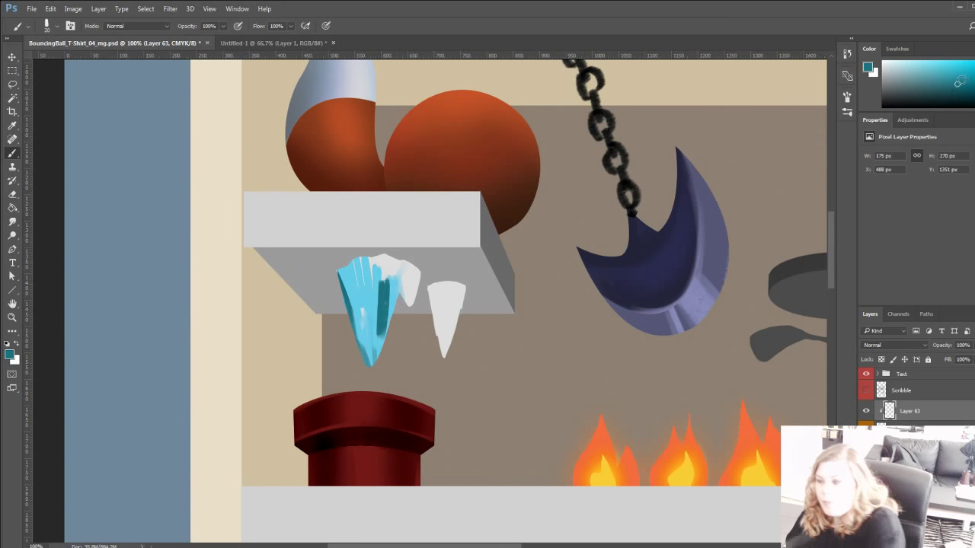
click(963, 72)
click(974, 80)
drag(393, 297, 372, 364)
alt+click(391, 311)
alt+click(392, 305)
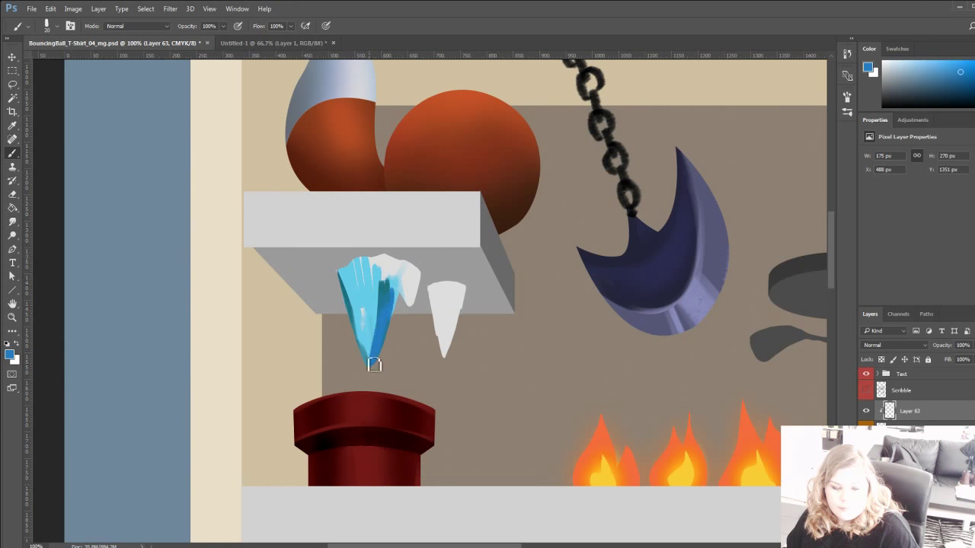
Cover the large icicle's upper right and centre with medium blue, using a brush enlarged to 34.
mouse_move(400, 285)
mouse_down()
mouse_move(392, 306)
mouse_move(386, 259)
mouse_move(387, 297)
mouse_up()
key(bracketright)
key(bracketright)
key(bracketright)
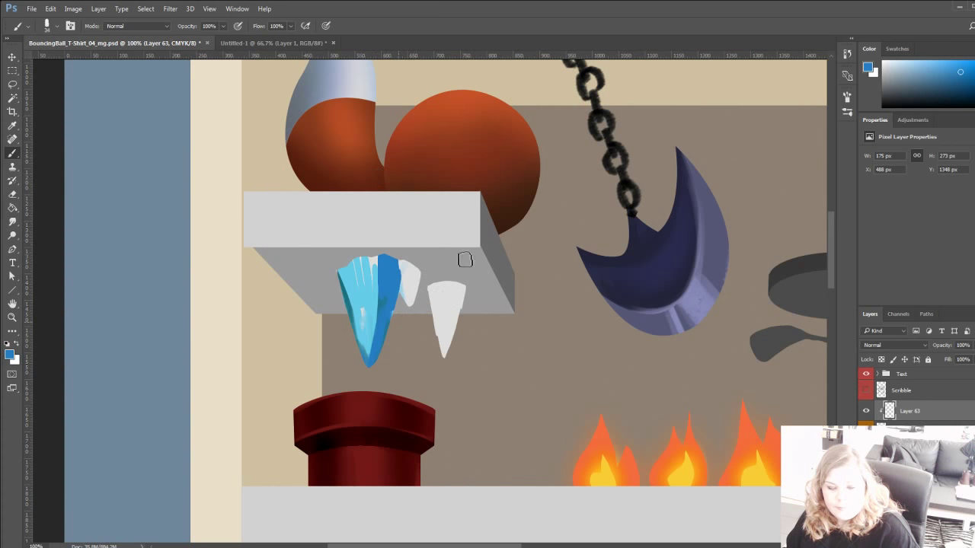
mouse_move(379, 257)
mouse_down()
mouse_move(372, 294)
mouse_move(365, 263)
mouse_move(364, 343)
mouse_move(367, 318)
mouse_up()
Blend the large icicle's lower middle and right side with sampled light blue and teal strokes.
alt+click(368, 317)
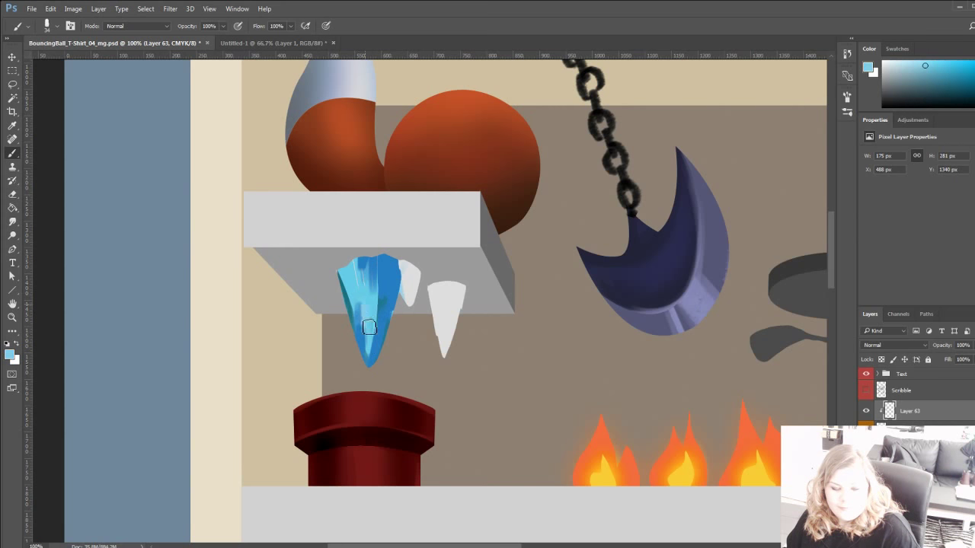
alt+click(379, 295)
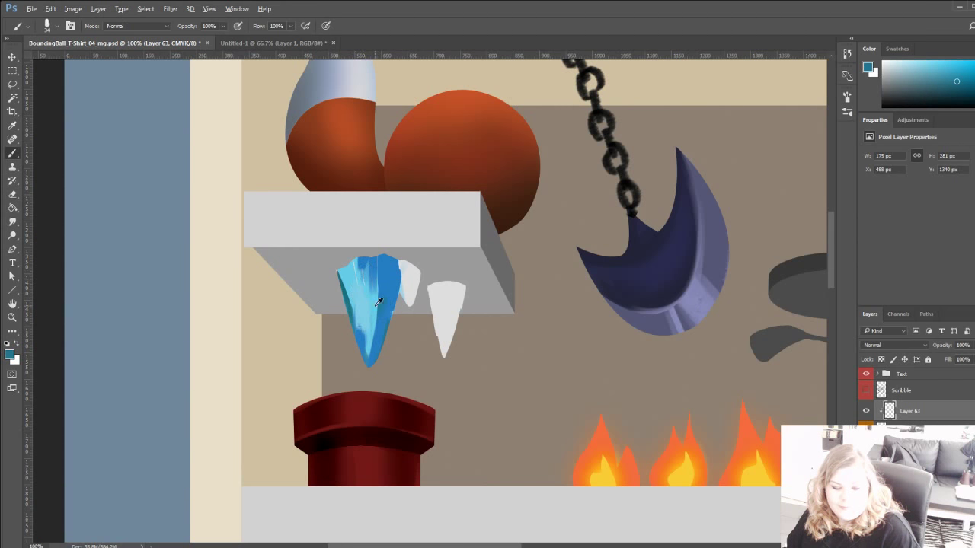
alt+click(378, 299)
drag(382, 300, 379, 348)
alt+click(396, 270)
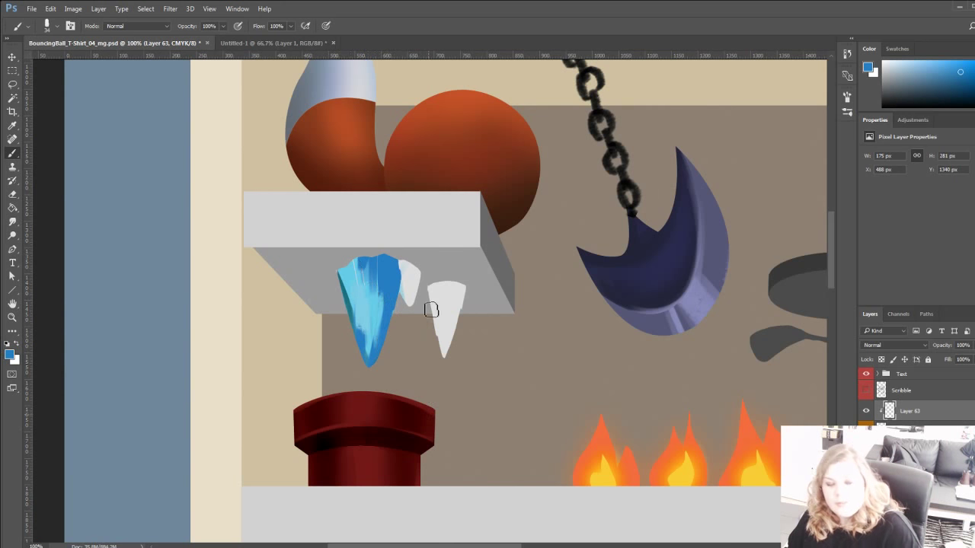
alt+click(339, 288)
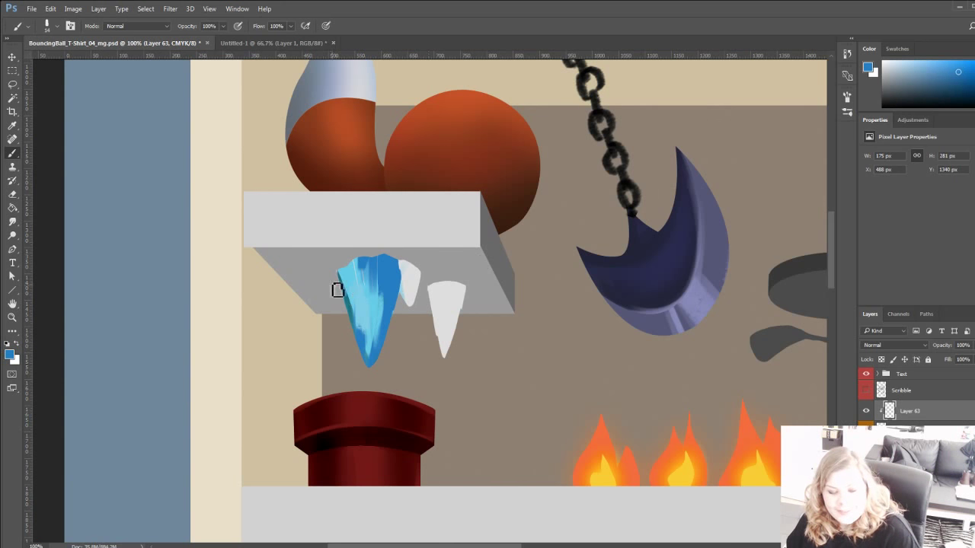
Soften the large icicle's centre and right side with long vertical strokes in sampled blues, covering the remaining teal.
alt+click(367, 262)
key(bracketright)
key(bracketright)
key(bracketright)
drag(366, 257, 376, 350)
alt+click(368, 309)
alt+click(371, 261)
alt+click(387, 283)
drag(387, 283, 384, 345)
alt+click(381, 314)
alt+click(387, 282)
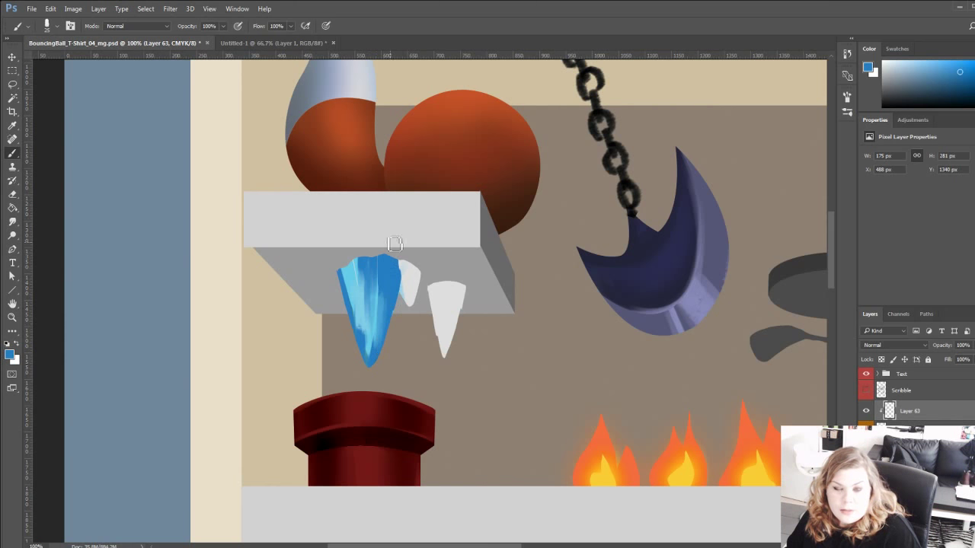
Paint thin light blue highlight streaks down the right half of the large icicle with a size 7 brush.
alt+click(358, 274)
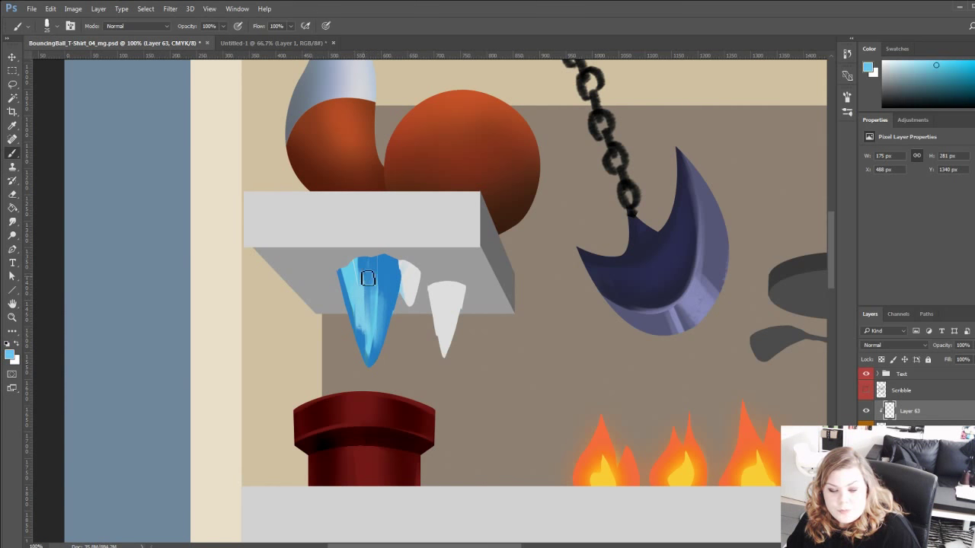
key(bracketleft)
key(bracketleft)
key(bracketleft)
key(bracketleft)
key(bracketleft)
key(bracketleft)
drag(387, 256, 381, 326)
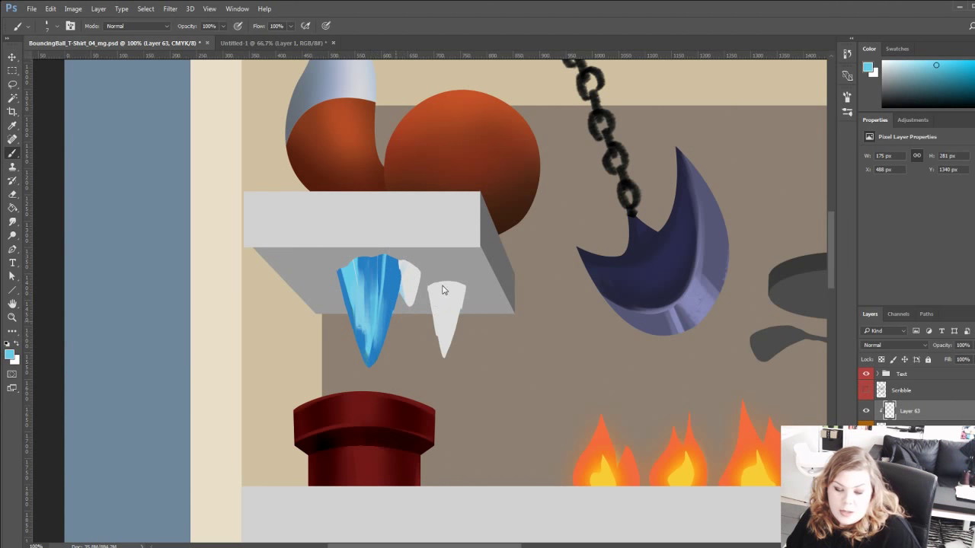
Enlarge the brush to 21 and darken the large icicle's left edge with strokes in sampled medium blues.
key(bracketright)
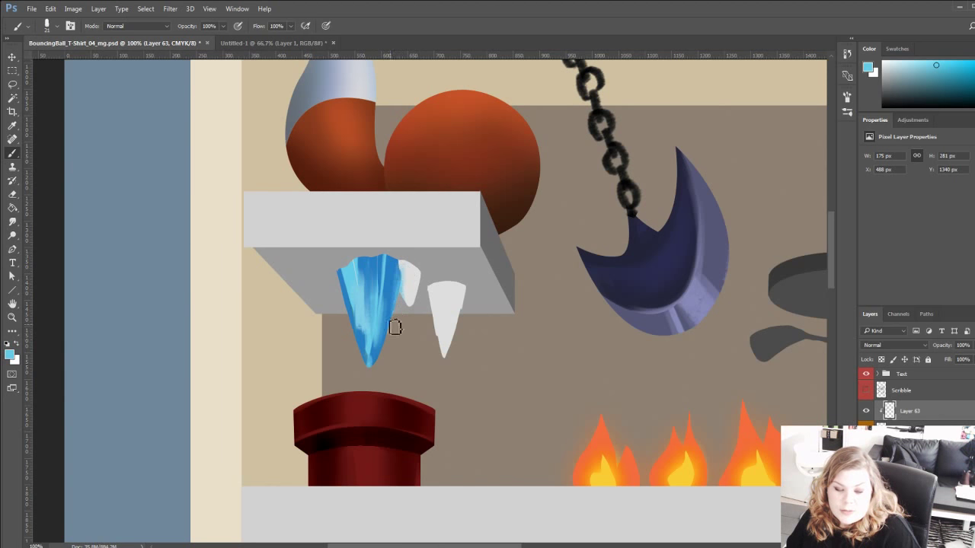
alt+click(346, 283)
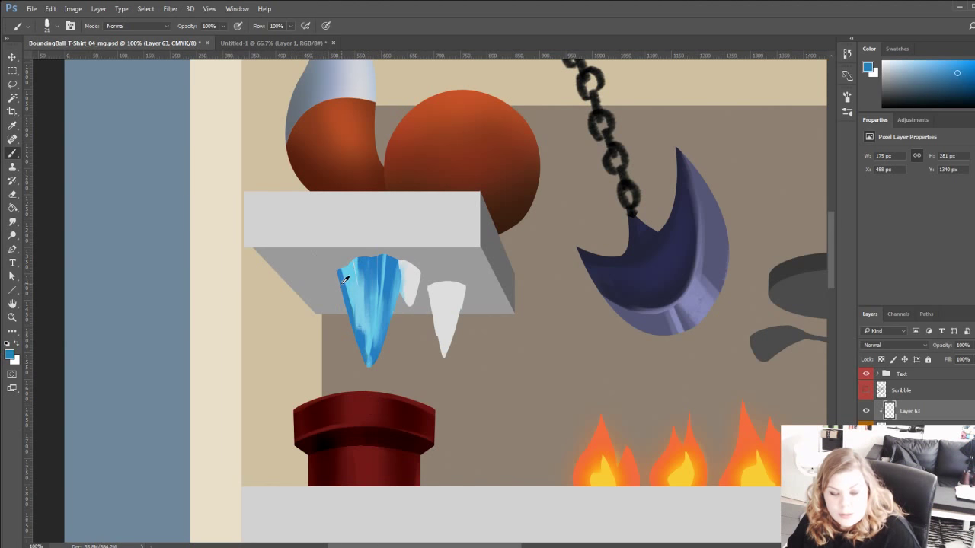
alt+click(352, 288)
alt+click(349, 291)
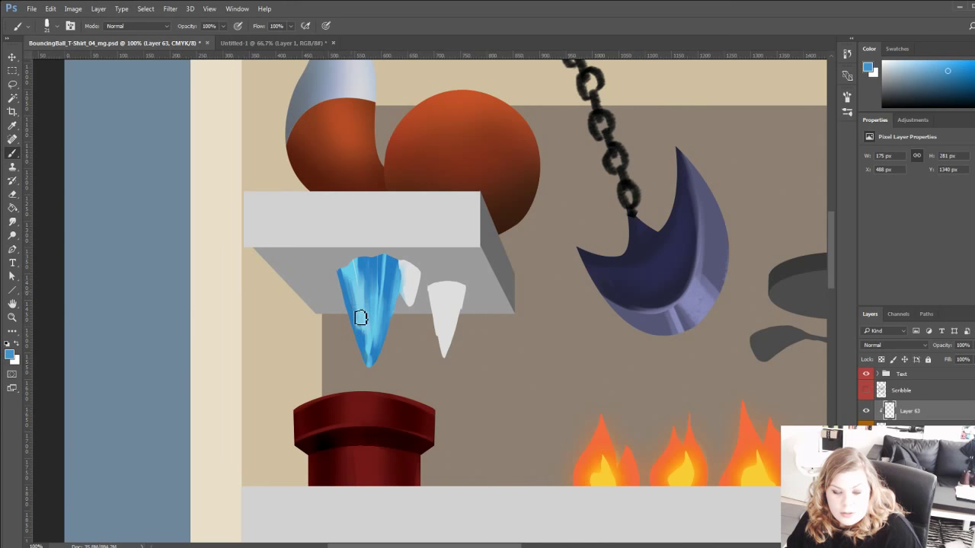
drag(358, 286, 362, 314)
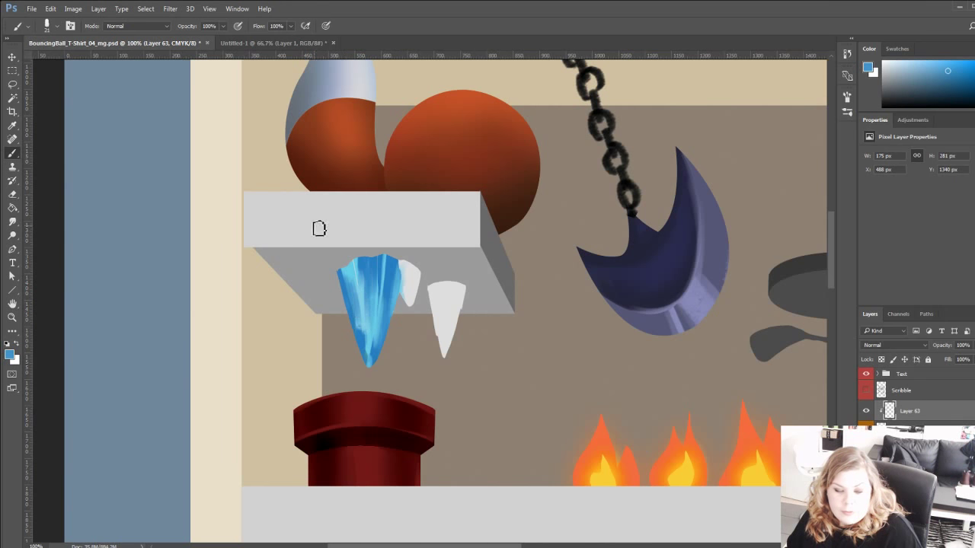
alt+click(364, 260)
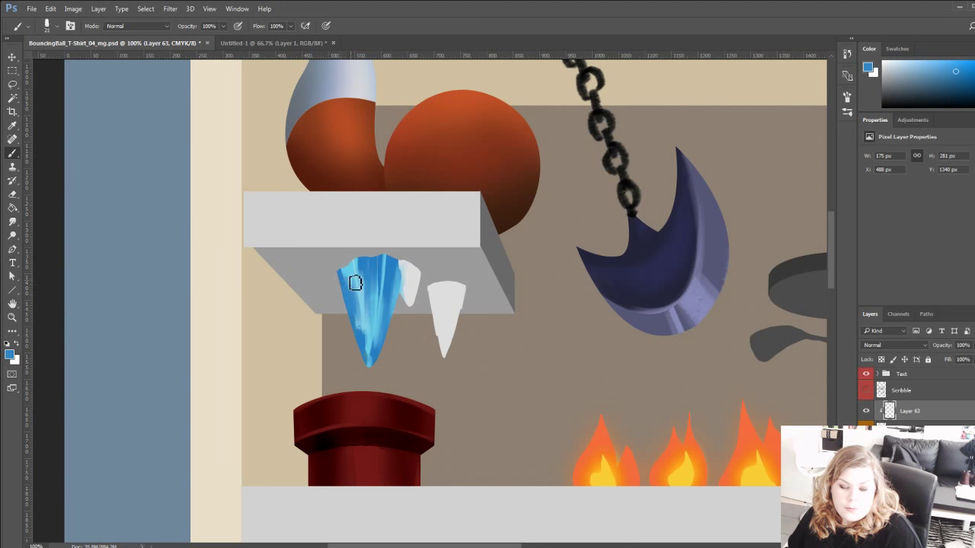
Blend the large icicle's upper left area with strokes in light and medium blues sampled from the icicle.
click(13, 317)
click(326, 254)
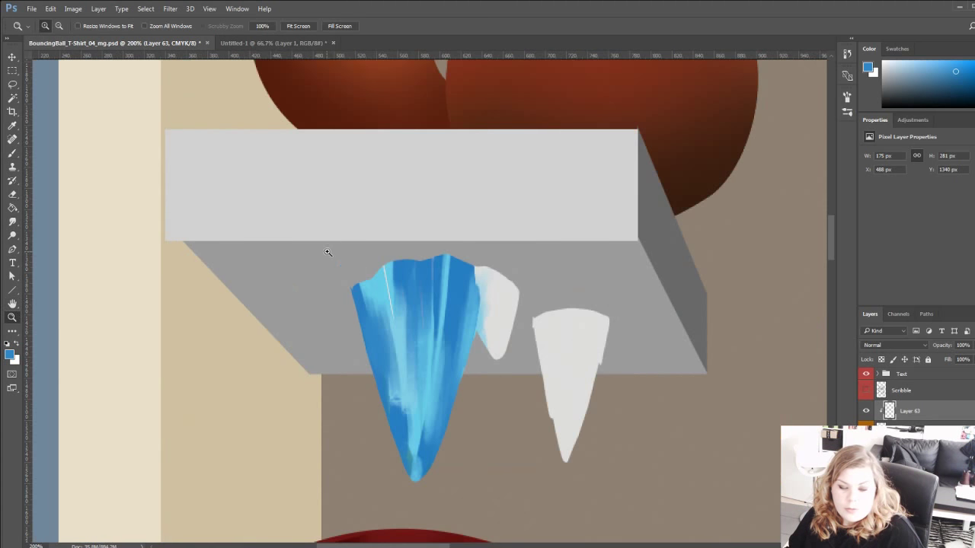
key(b)
alt+click(362, 295)
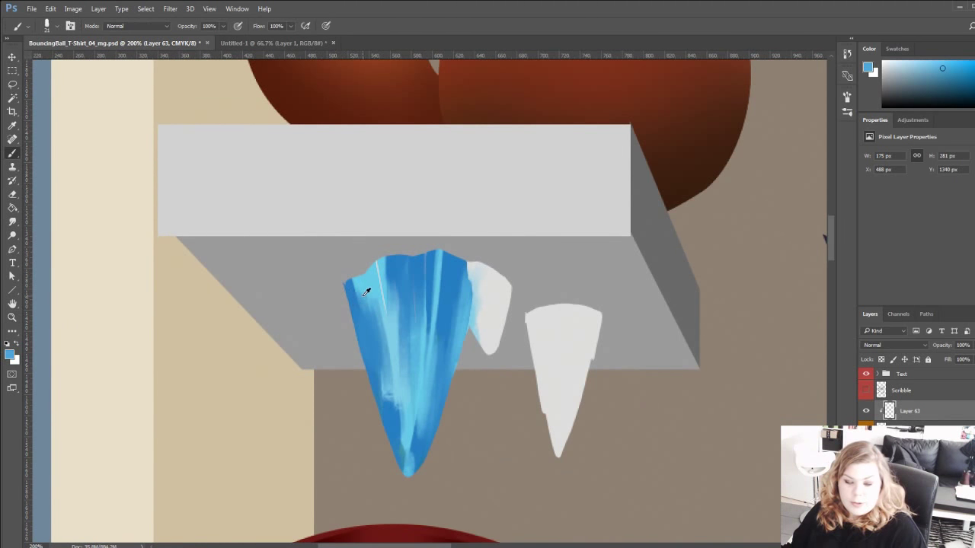
alt+click(378, 307)
alt+click(396, 264)
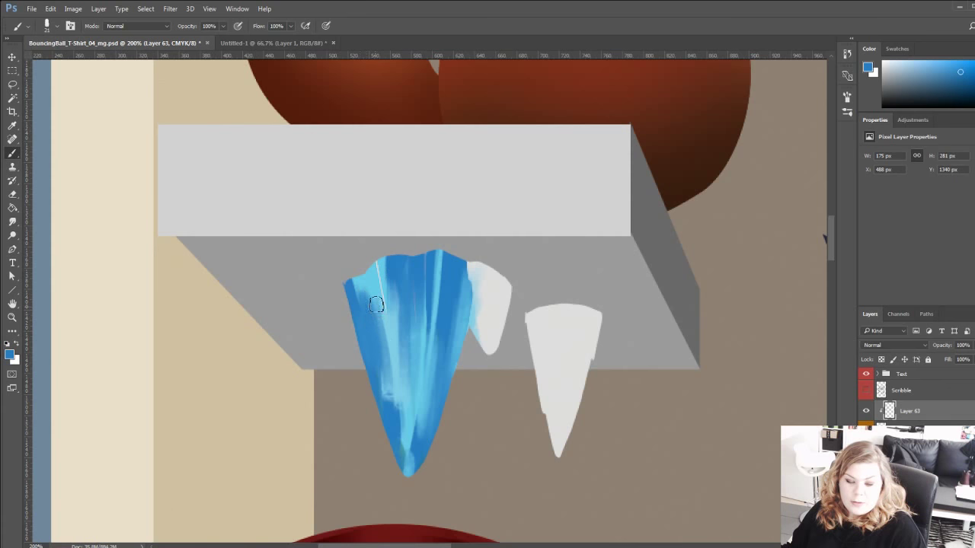
alt+click(369, 280)
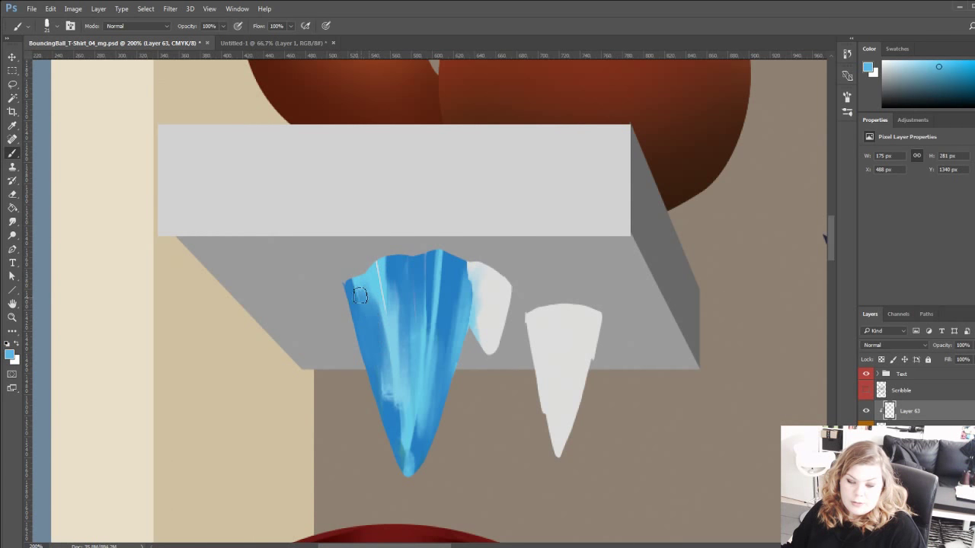
alt+click(368, 291)
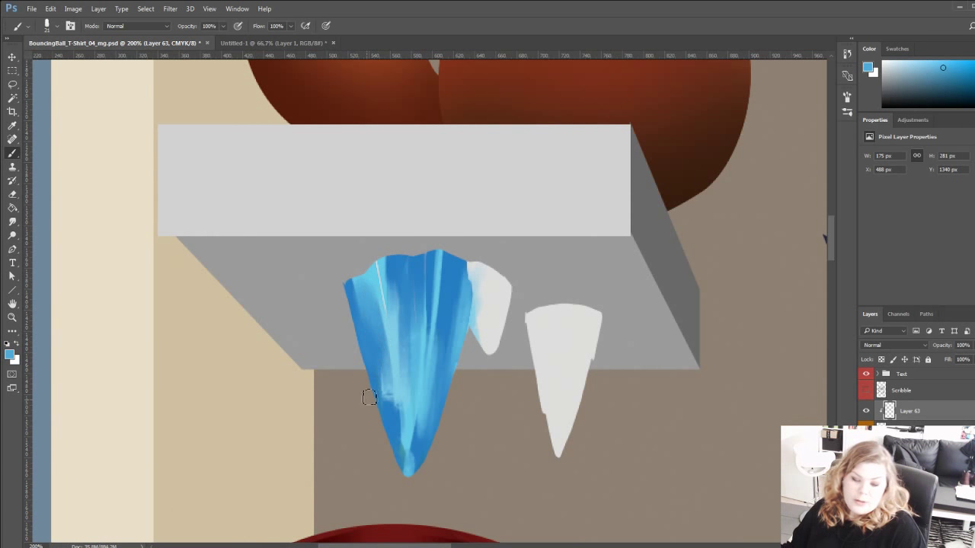
alt+click(365, 297)
drag(366, 301, 382, 356)
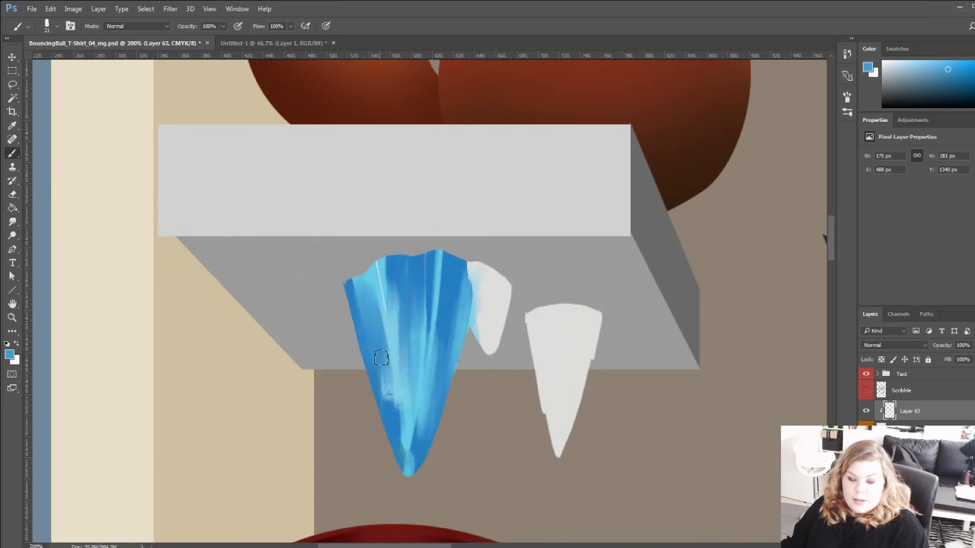
Soften the large icicle's left edge with alternating strokes in sampled medium and light blues.
alt+click(404, 259)
drag(363, 291, 361, 333)
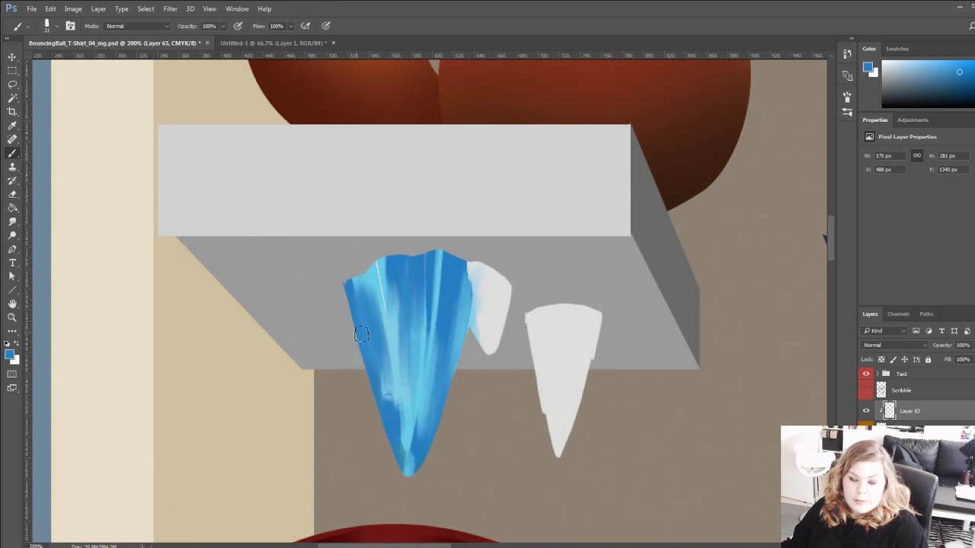
alt+click(362, 289)
drag(361, 285, 373, 338)
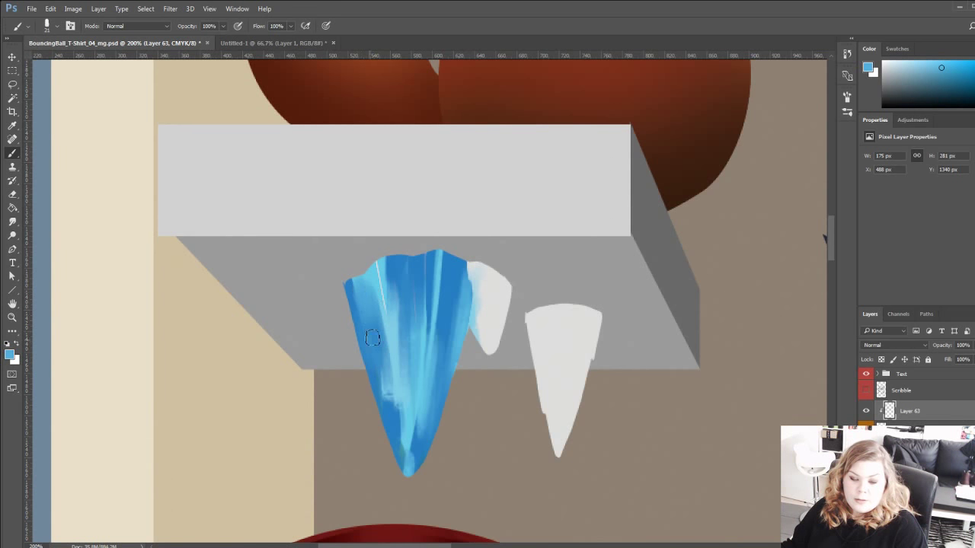
alt+click(374, 335)
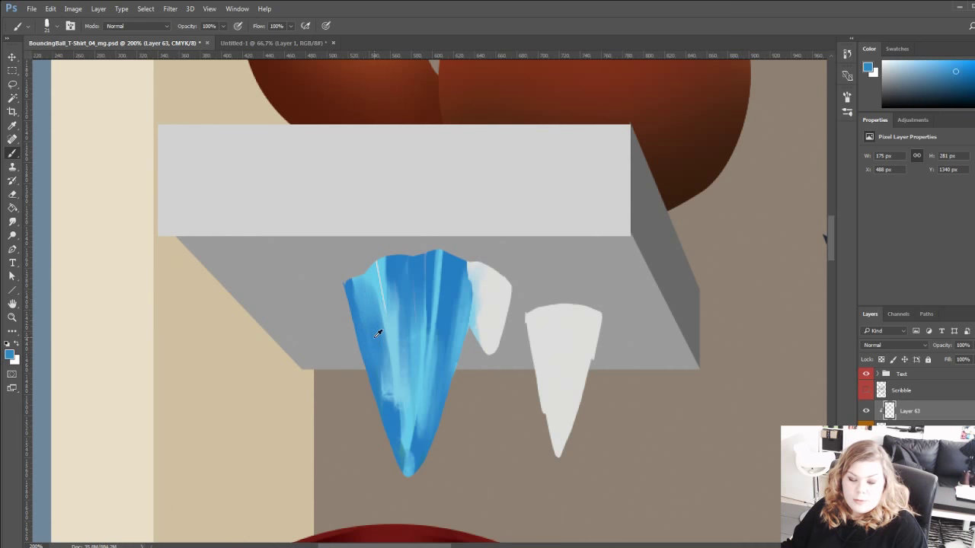
alt+click(351, 291)
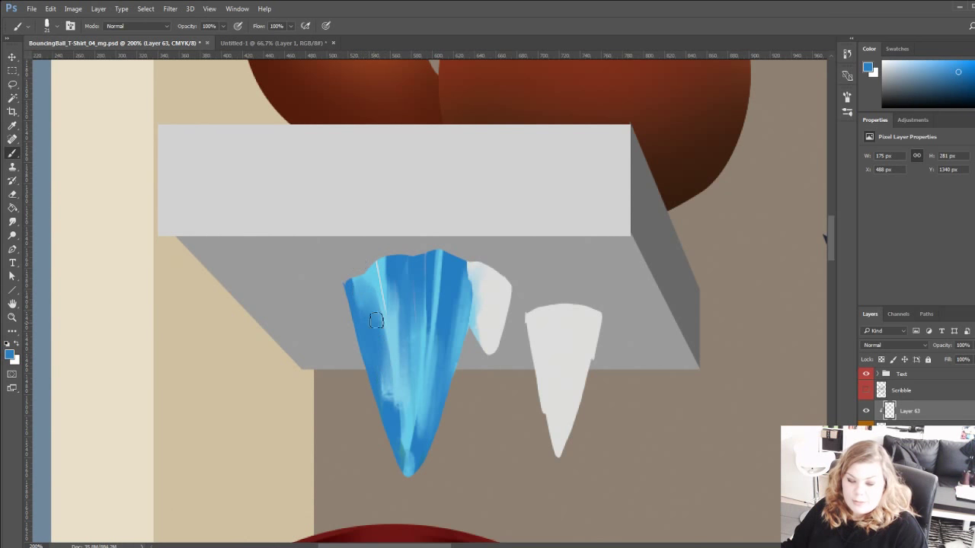
Blend the large icicle's left side and lower centre with long strokes in sampled blues using a size 31 brush.
key(bracketright)
key(bracketright)
key(bracketright)
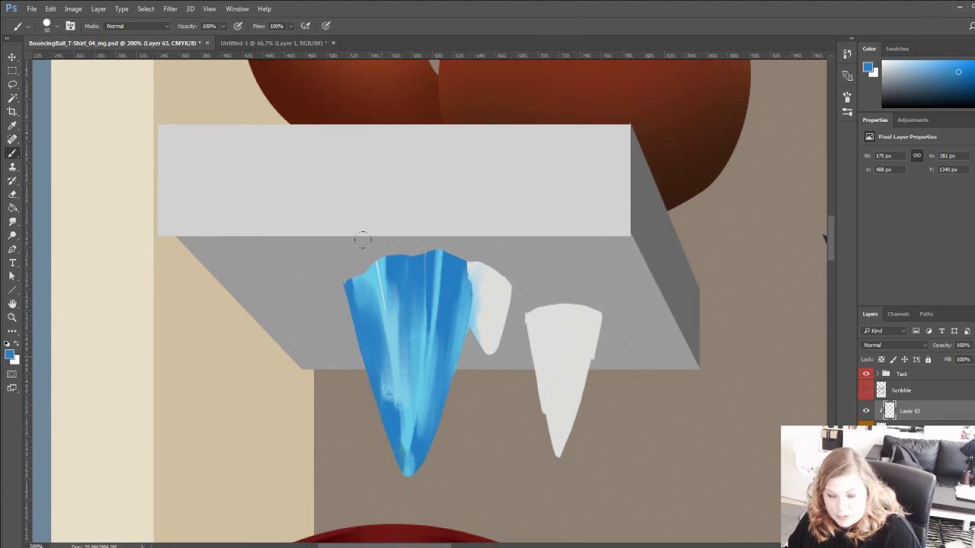
alt+click(371, 279)
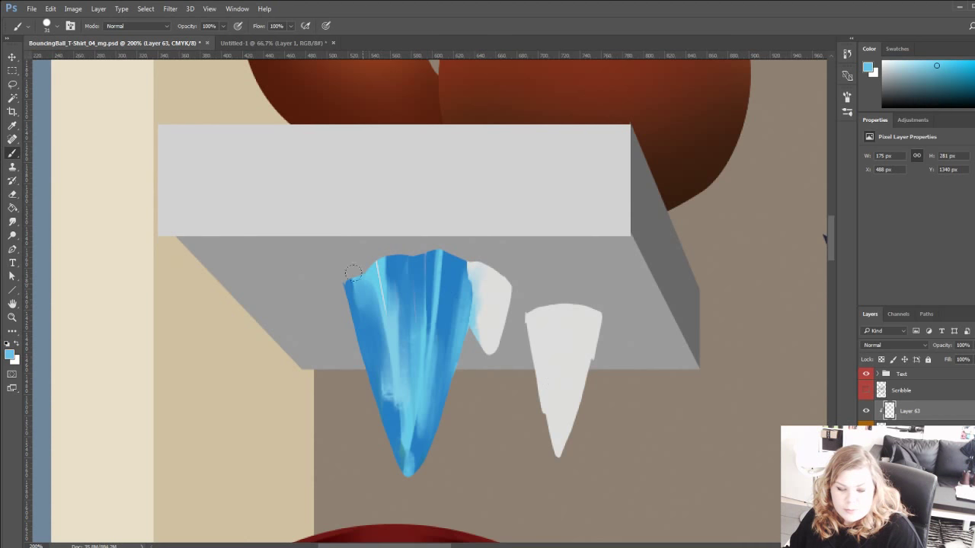
mouse_move(353, 273)
mouse_down()
mouse_move(390, 425)
mouse_move(403, 304)
mouse_move(365, 266)
mouse_move(352, 306)
mouse_move(360, 380)
mouse_move(397, 258)
mouse_move(401, 347)
mouse_move(399, 260)
mouse_move(400, 381)
mouse_up()
alt+click(402, 264)
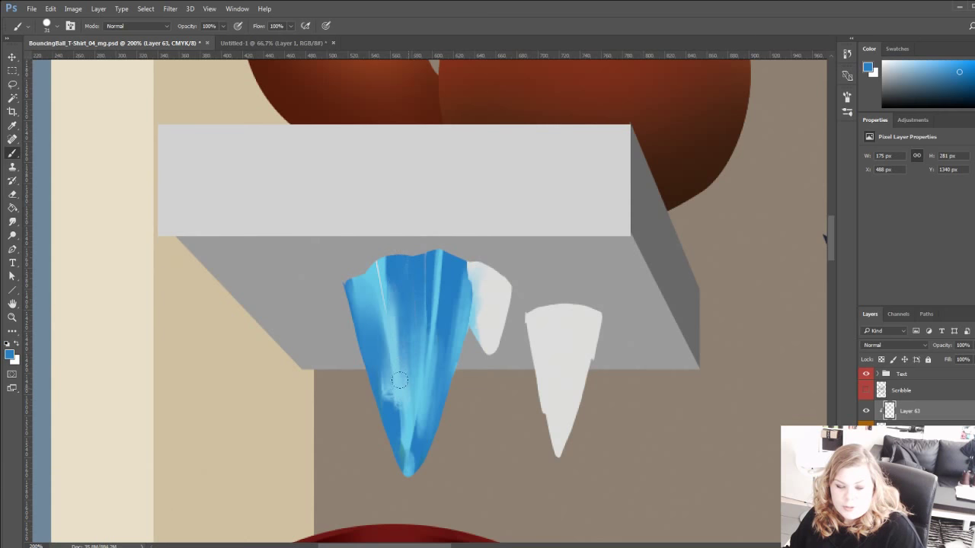
alt+click(441, 361)
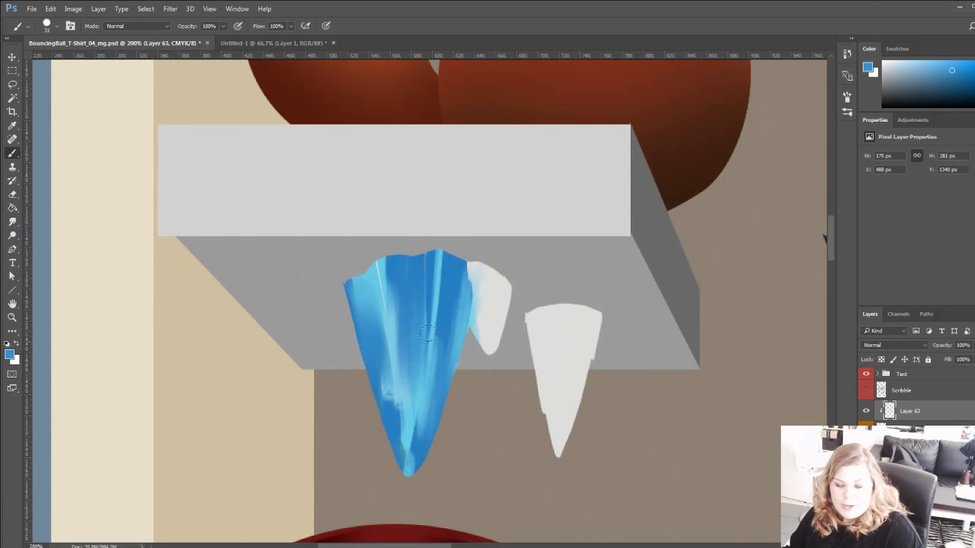
drag(430, 356, 414, 424)
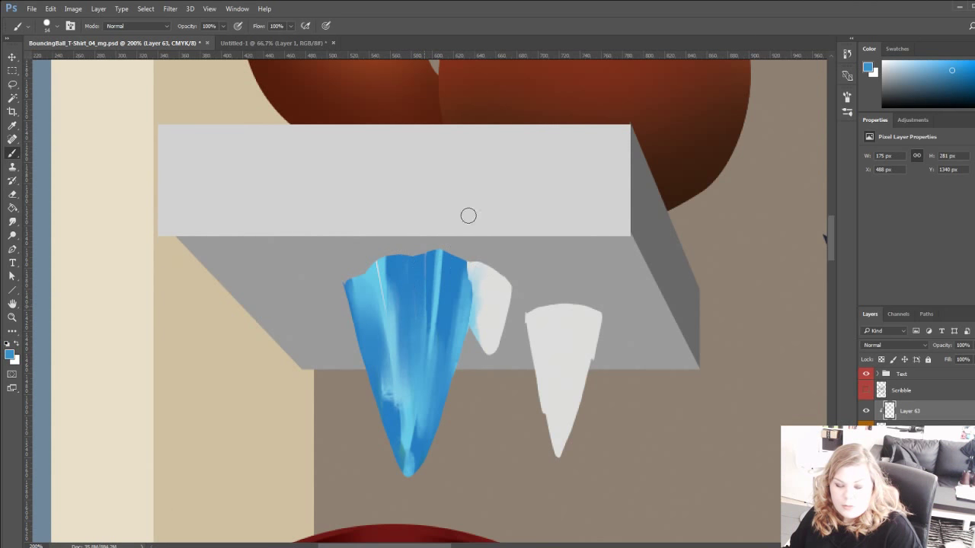
Paint a light blue streak down the large icicle's left side at size 14, and smooth its lower left with a size 25 brush.
alt+click(388, 309)
drag(373, 273, 374, 360)
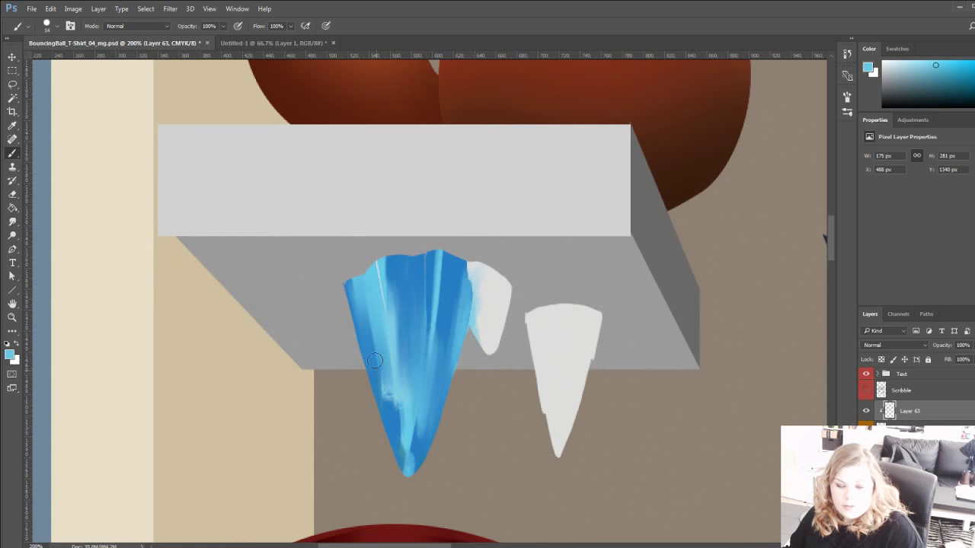
alt+click(383, 359)
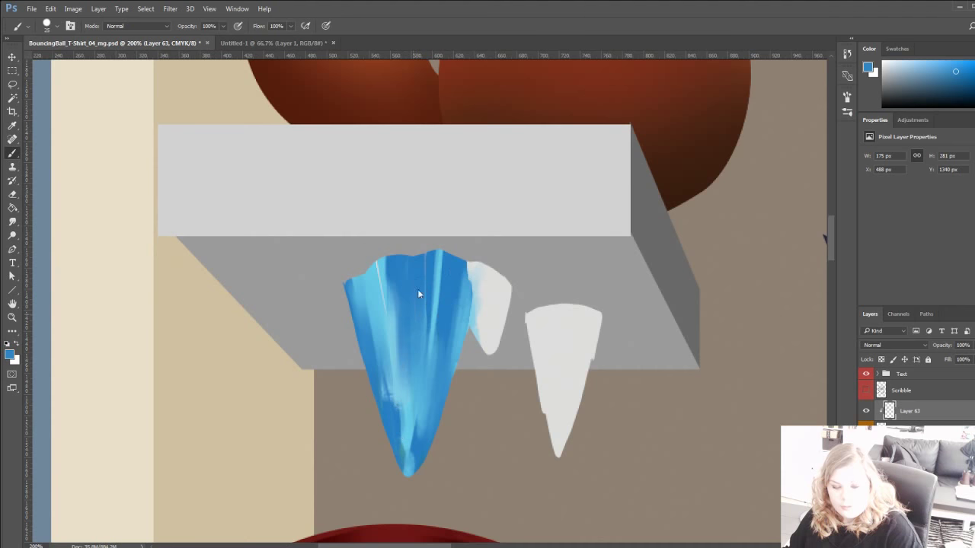
alt+click(399, 393)
drag(394, 364, 392, 425)
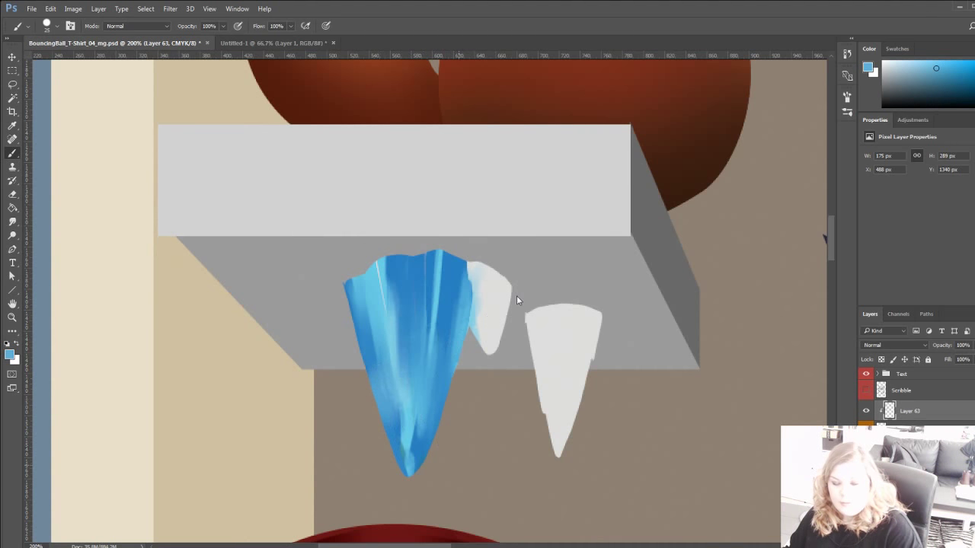
Cover the small adjoining icicle with medium blue sampled from the large icicle, using a size 21 brush.
drag(425, 343, 421, 322)
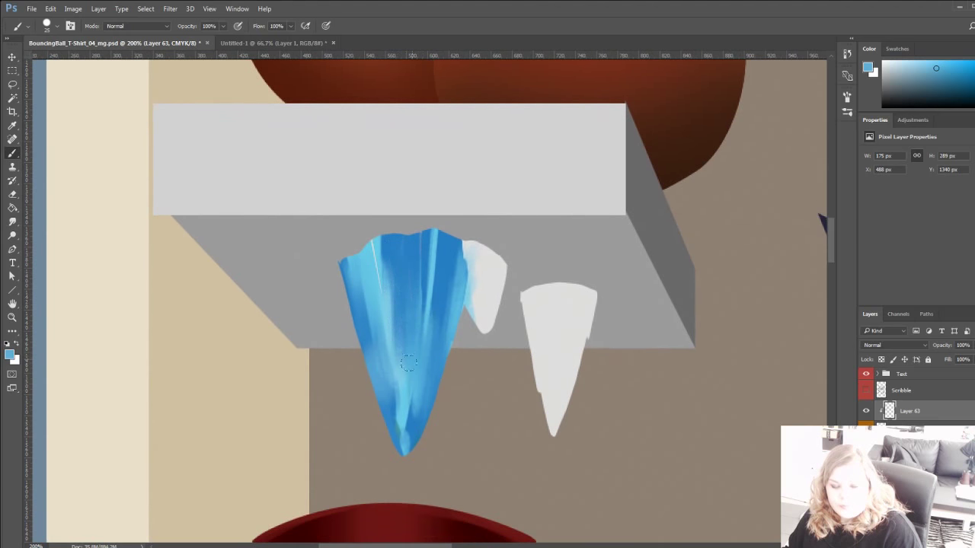
key(bracketleft)
key(bracketleft)
key(bracketleft)
key(bracketleft)
key(bracketleft)
key(bracketleft)
key(bracketleft)
key(bracketleft)
key(bracketleft)
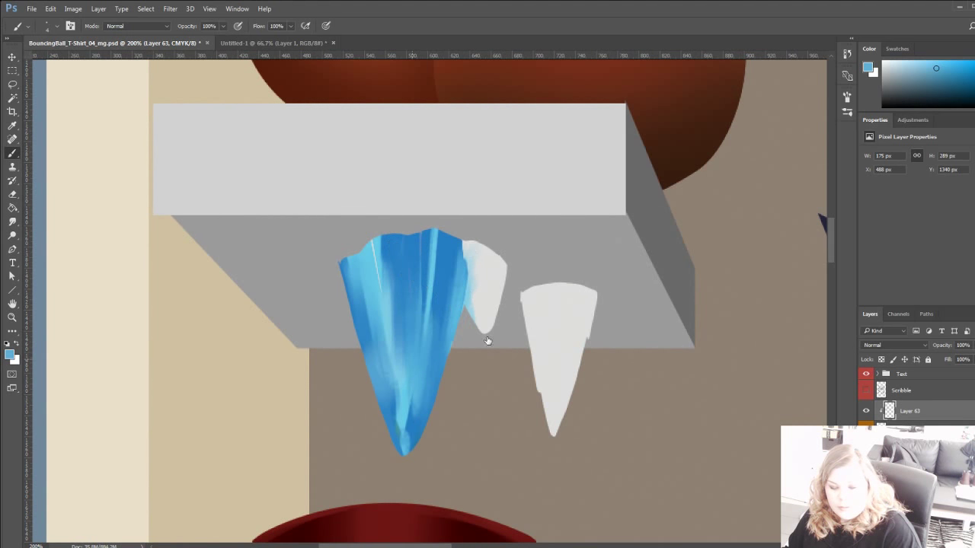
alt+click(407, 241)
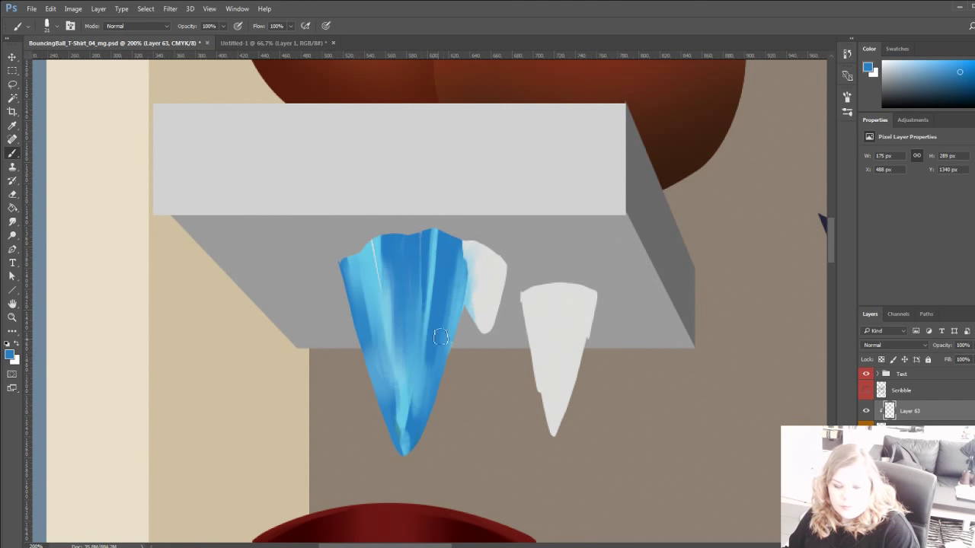
mouse_move(469, 236)
mouse_down()
mouse_move(475, 309)
mouse_move(481, 237)
mouse_move(489, 328)
mouse_up()
Add light blue streaks to the small icicle's right side and work medium blue between them.
alt+click(459, 303)
drag(492, 256, 502, 312)
alt+click(488, 282)
drag(484, 247, 488, 325)
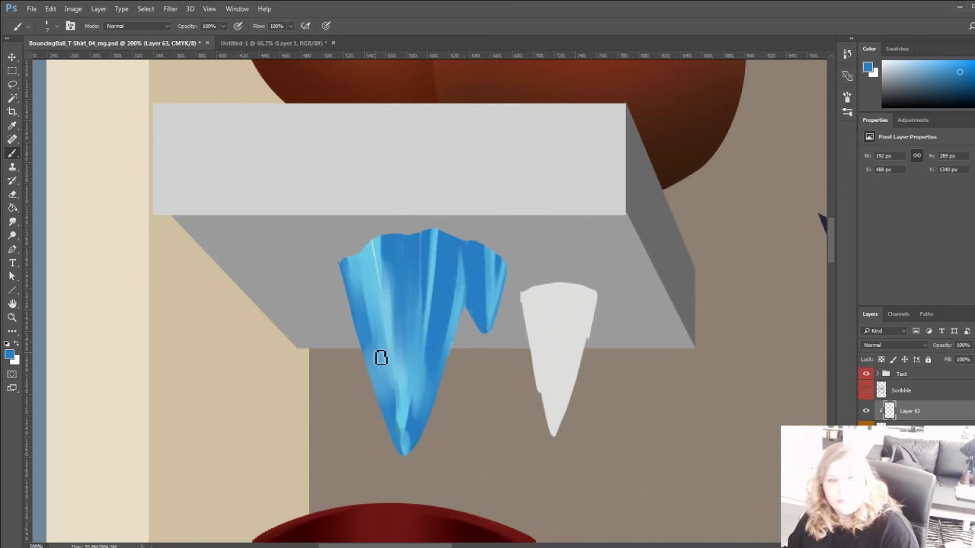
Pick a darker blue and paint thin size 7 shadow streaks on the large icicle's lower left and upper right.
drag(381, 355, 386, 330)
drag(960, 72, 966, 84)
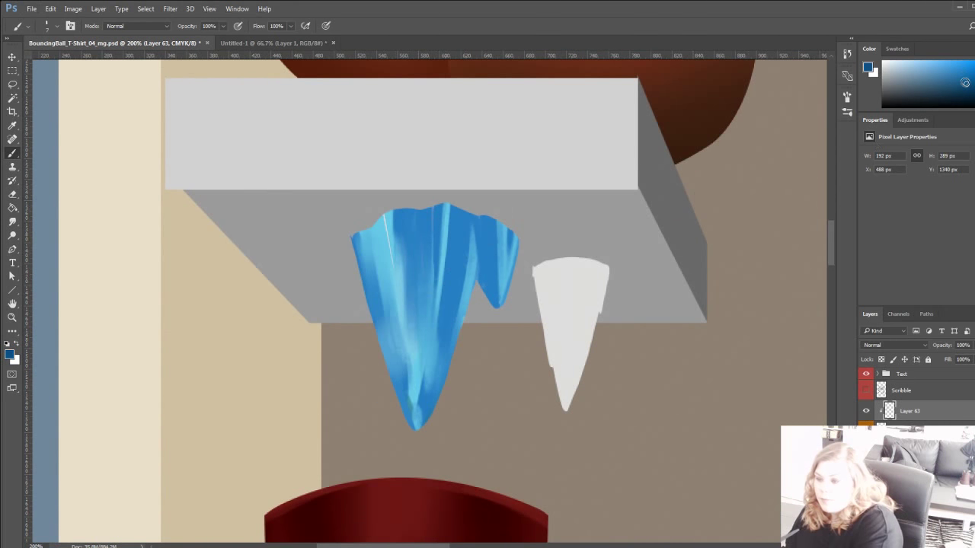
drag(394, 349, 407, 420)
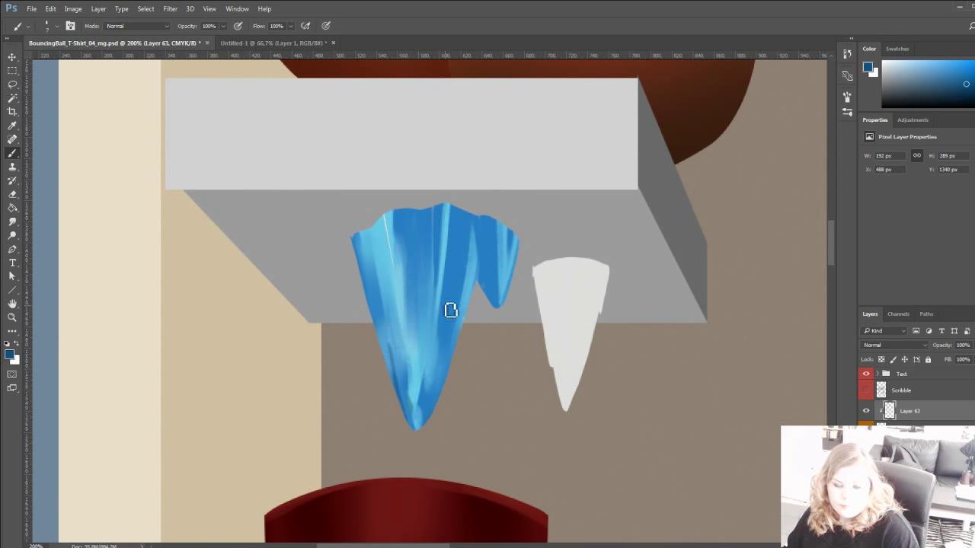
drag(465, 215, 462, 267)
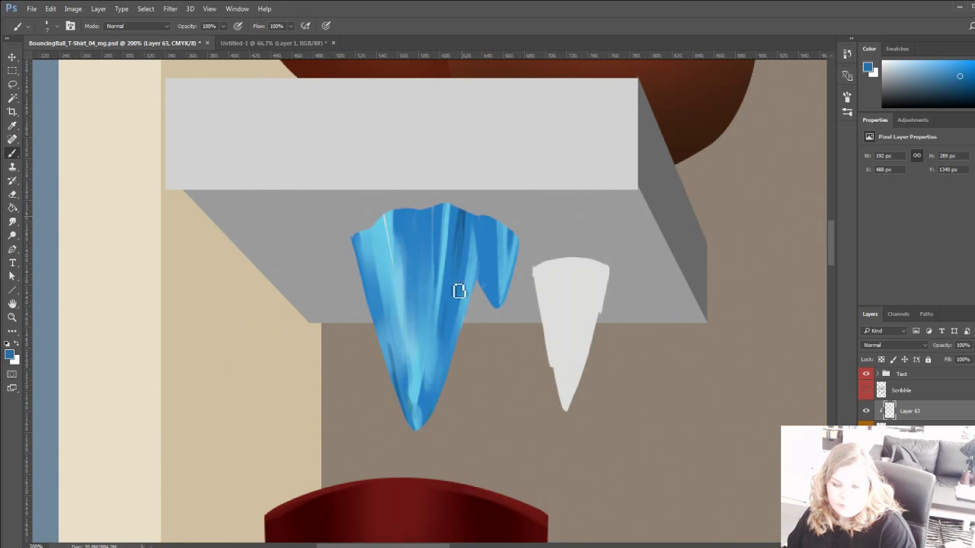
alt+click(467, 220)
drag(469, 221, 462, 259)
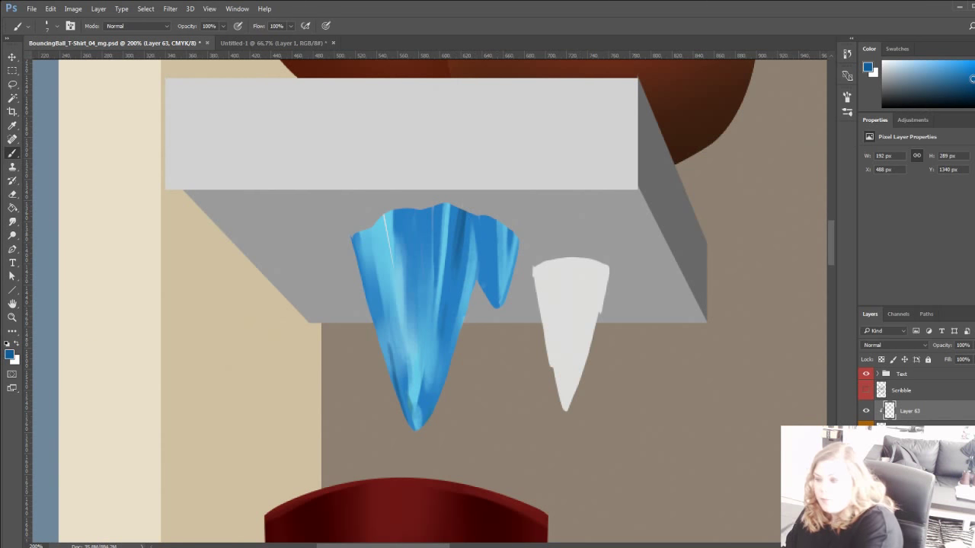
Choose a deep royal blue and paint a dark streak down the large icicle's right side.
drag(974, 81, 974, 77)
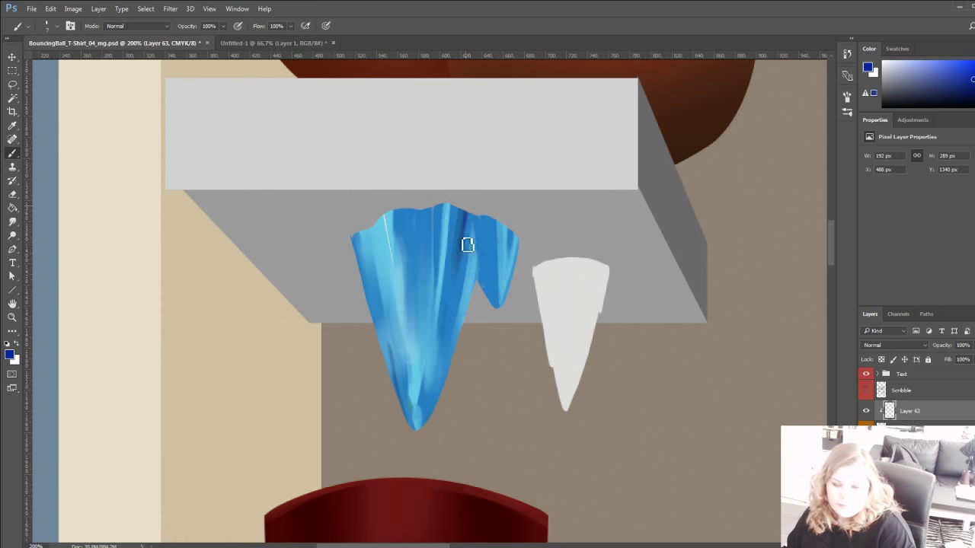
drag(467, 228, 456, 297)
alt+click(464, 265)
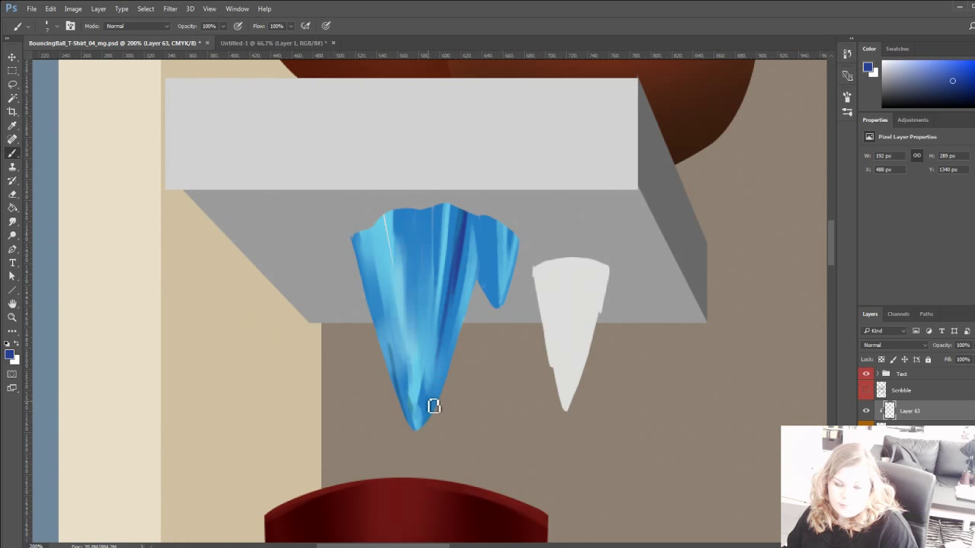
Blend the large icicle's dark streak with a size 12 brush in sampled blues, and add dark blue shading to the small icicle.
key(bracketright)
key(bracketright)
key(bracketright)
key(bracketright)
key(bracketright)
alt+click(455, 221)
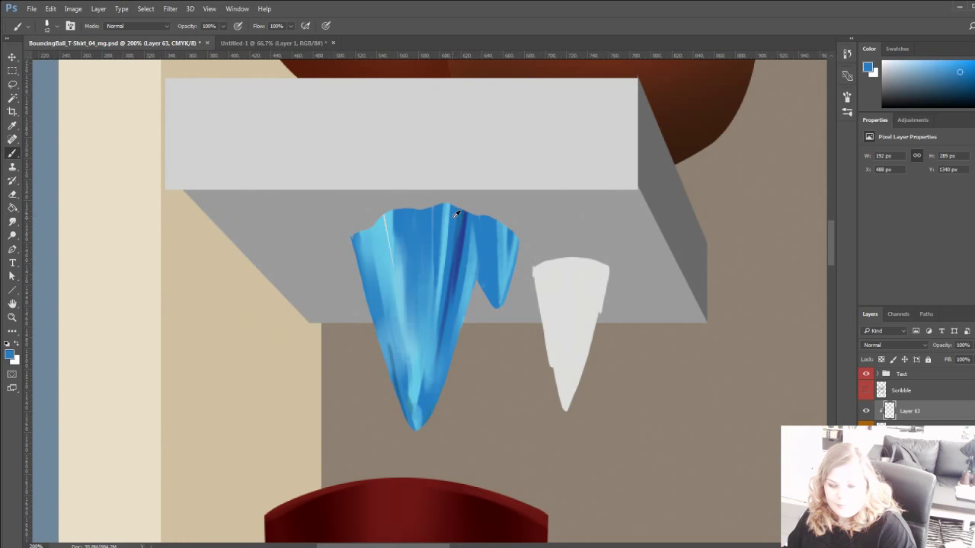
drag(471, 207, 461, 259)
alt+click(456, 267)
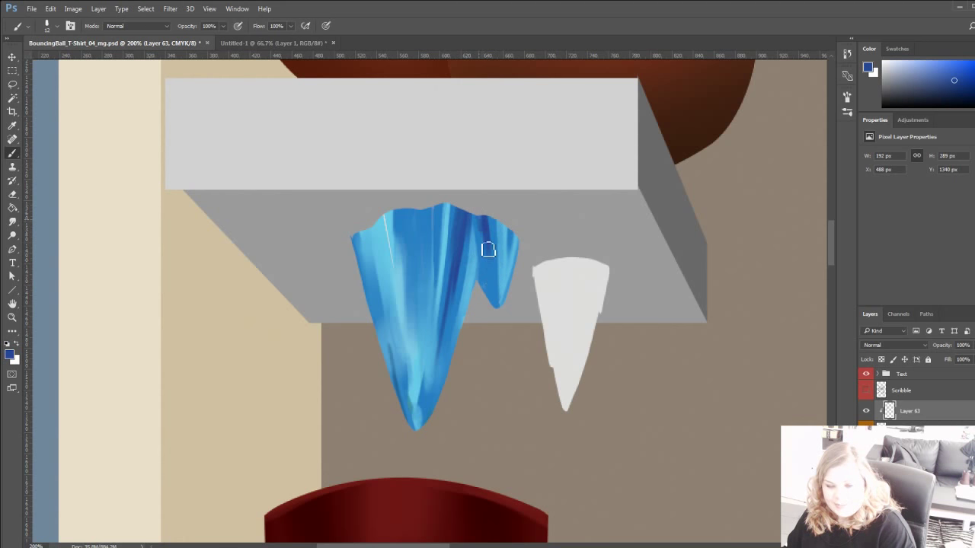
alt+click(490, 236)
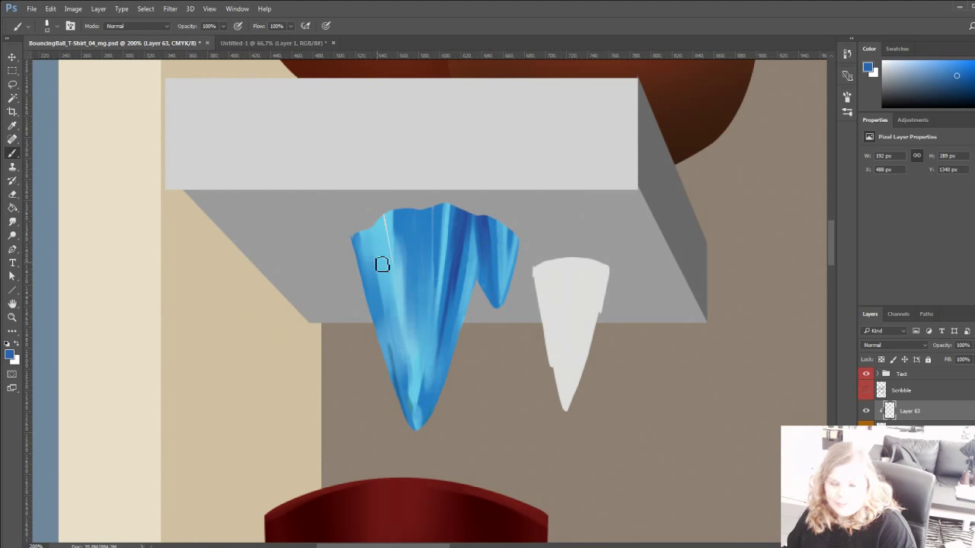
Paint sampled dark blue down the right side of the large icicle's lower tip.
scroll(381, 264, down, 2)
alt+click(446, 223)
mouse_move(433, 297)
mouse_down()
mouse_move(426, 338)
mouse_move(420, 327)
mouse_move(413, 394)
mouse_up()
drag(437, 298, 422, 379)
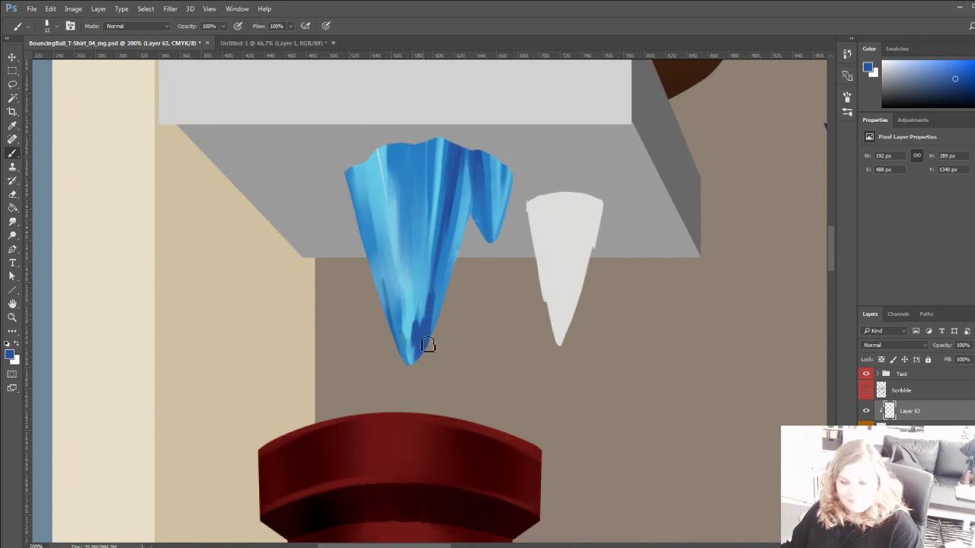
Blend the large icicle's lower right edge with sampled blues and add a dark blue streak at its top centre.
alt+click(438, 287)
drag(439, 286, 435, 340)
alt+click(450, 252)
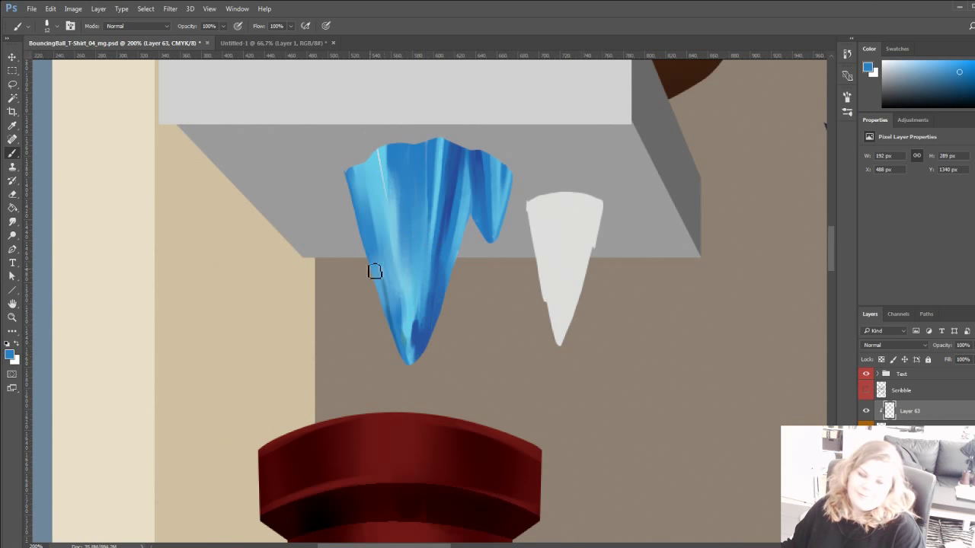
alt+click(415, 317)
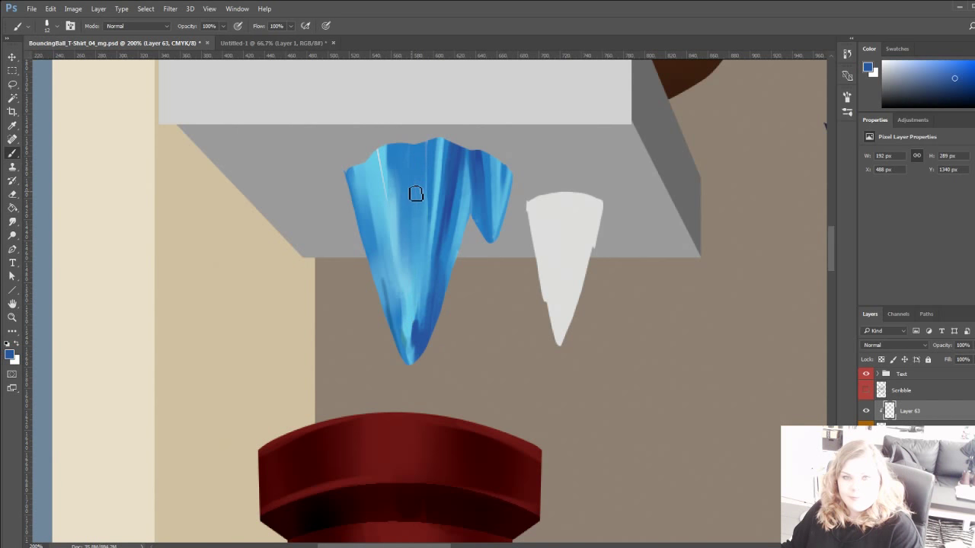
drag(409, 144, 414, 202)
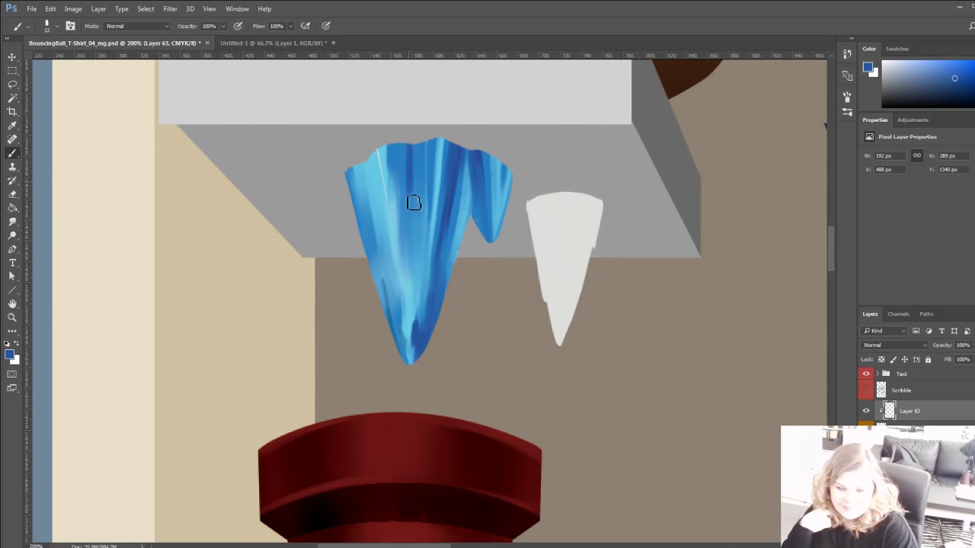
Paint a broad streak of sampled dark blue down from the large icicle's top centre.
drag(408, 145, 410, 199)
alt+click(405, 161)
drag(401, 145, 408, 187)
mouse_move(397, 144)
mouse_down()
mouse_move(403, 209)
mouse_move(414, 196)
mouse_move(413, 279)
mouse_up()
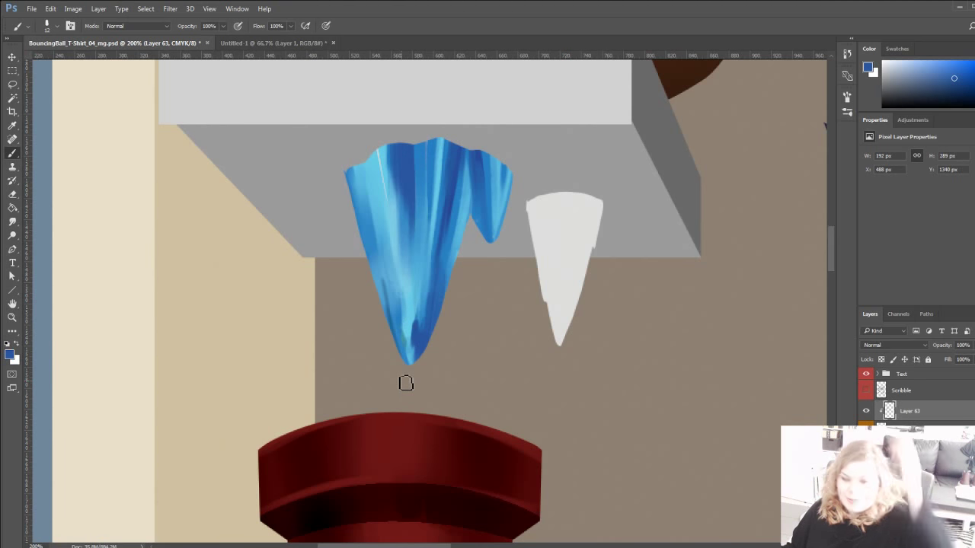
Cover the thin pale line at the large icicle's upper left with sampled light blue, and resample its dark blue.
drag(370, 181, 383, 266)
alt+click(396, 213)
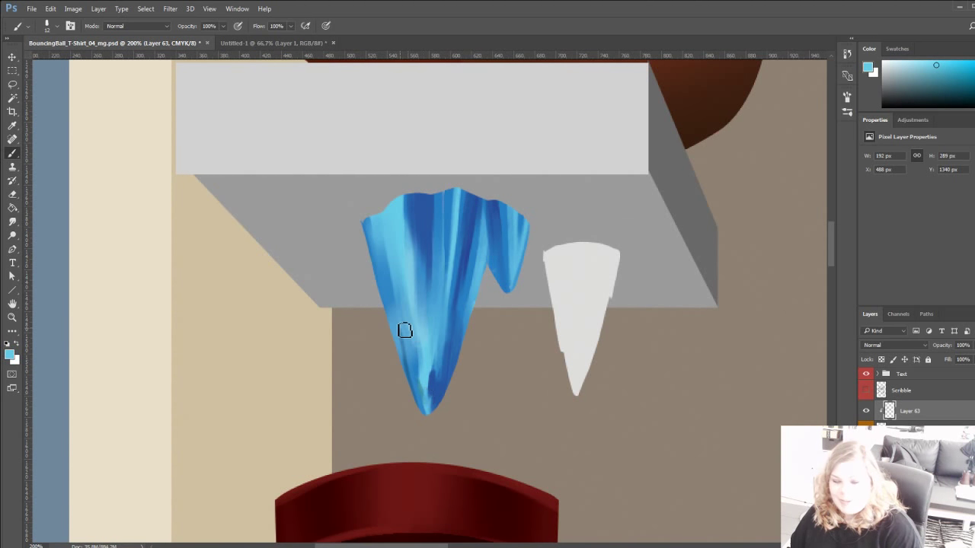
alt+click(416, 202)
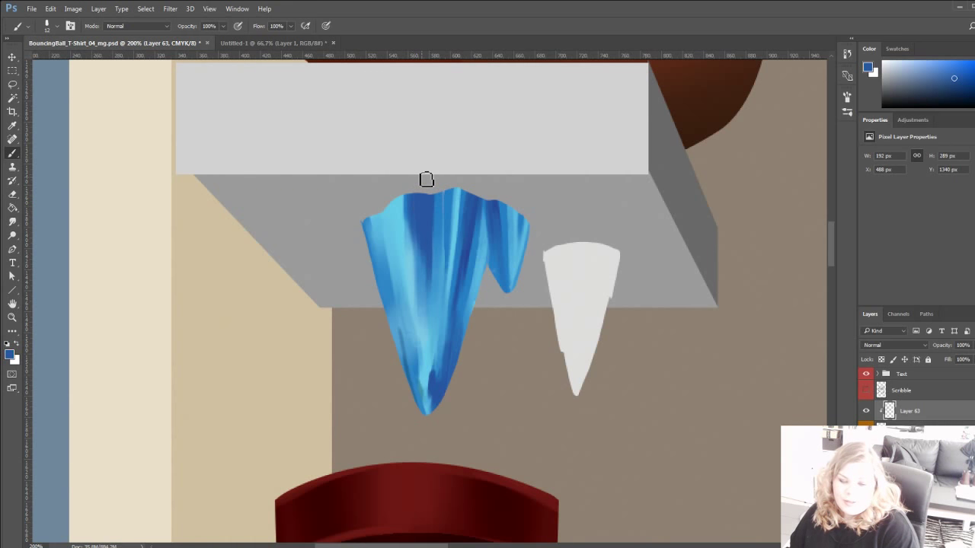
Choose a brighter, more saturated cyan and paint a thin streak down the large icicle's left-centre with a size 7 brush.
alt+click(397, 220)
drag(945, 67, 963, 62)
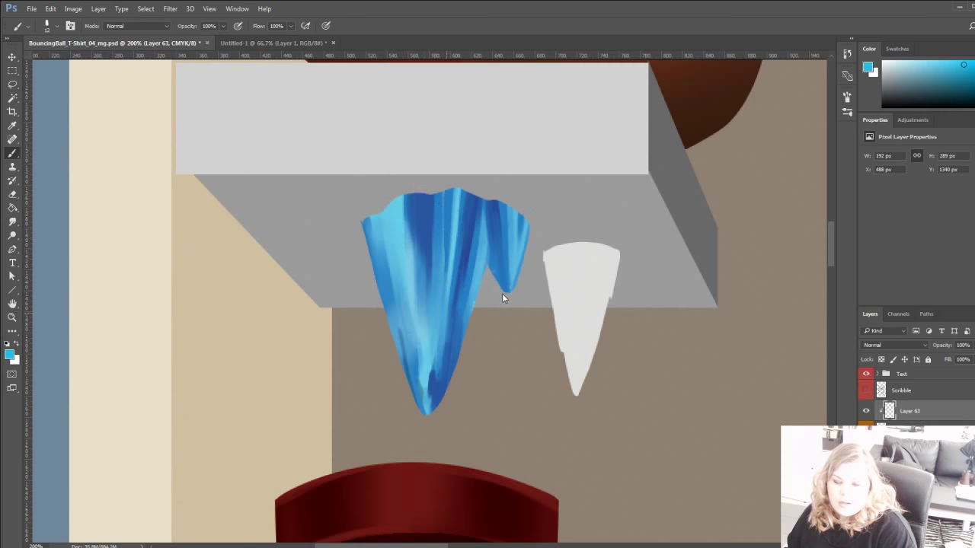
mouse_move(394, 254)
mouse_down()
mouse_move(414, 368)
mouse_move(410, 262)
mouse_move(419, 381)
mouse_move(410, 360)
mouse_move(423, 385)
mouse_move(416, 273)
mouse_move(424, 349)
mouse_move(432, 294)
mouse_move(420, 228)
mouse_up()
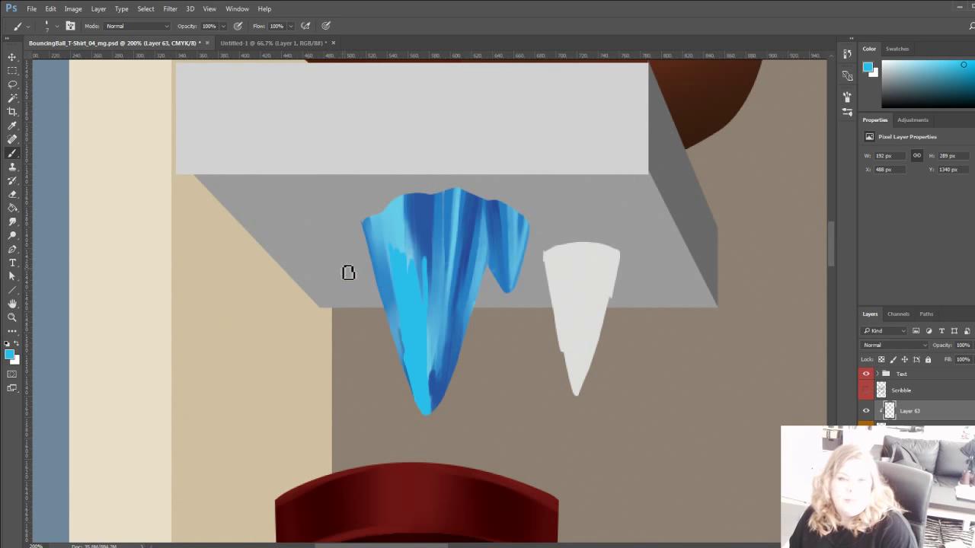
mouse_move(381, 327)
mouse_down()
mouse_move(410, 236)
mouse_move(417, 314)
mouse_up()
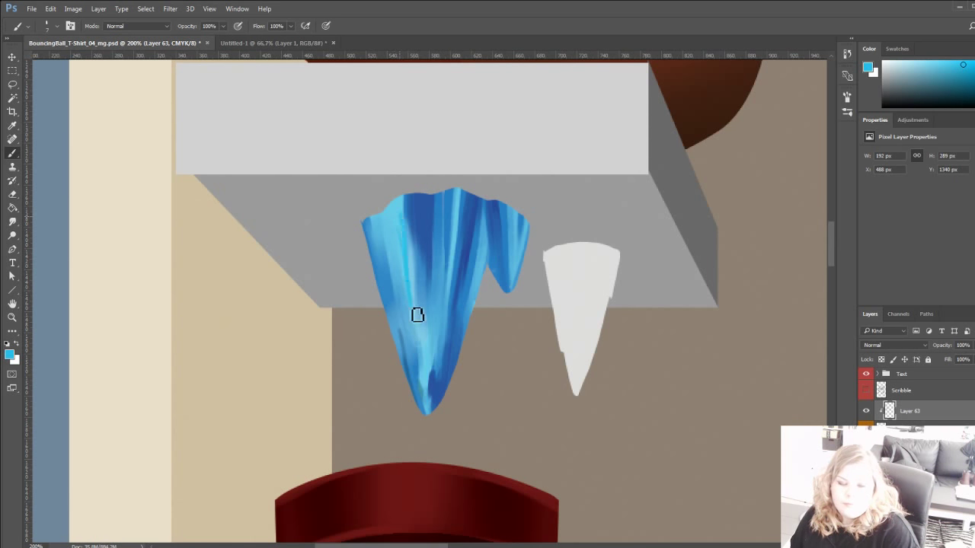
drag(412, 247, 421, 356)
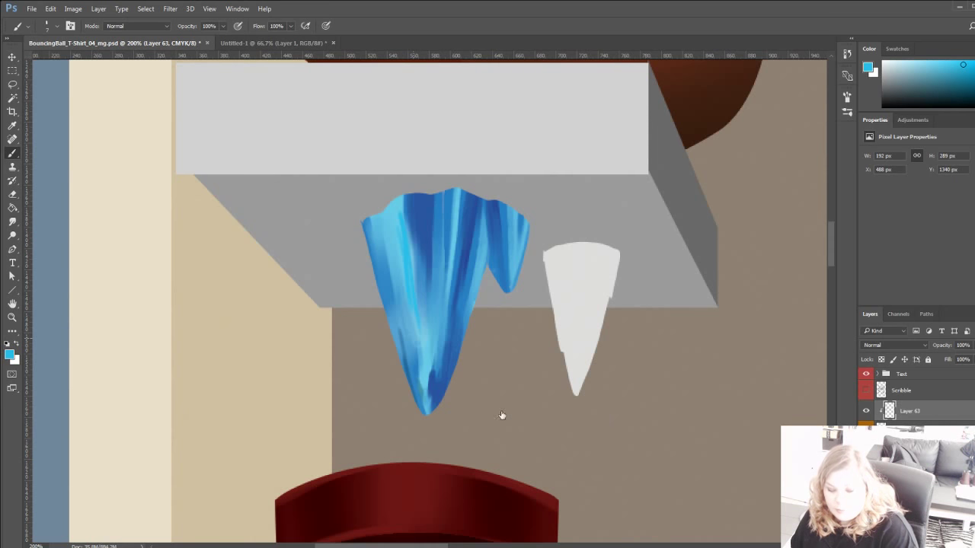
Soften the large icicle's lower right and left edges in sampled medium and light blues with a size 32 soft brush.
click(484, 442)
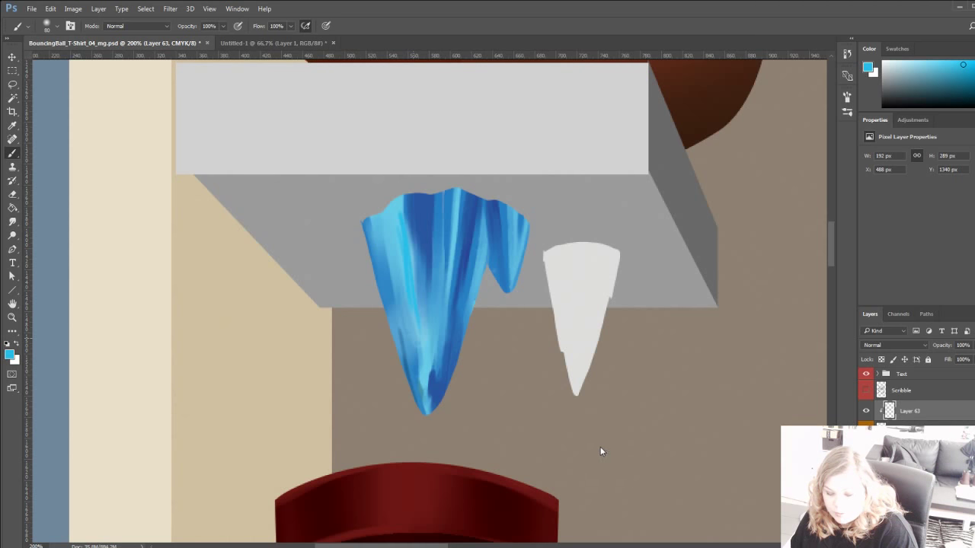
click(482, 448)
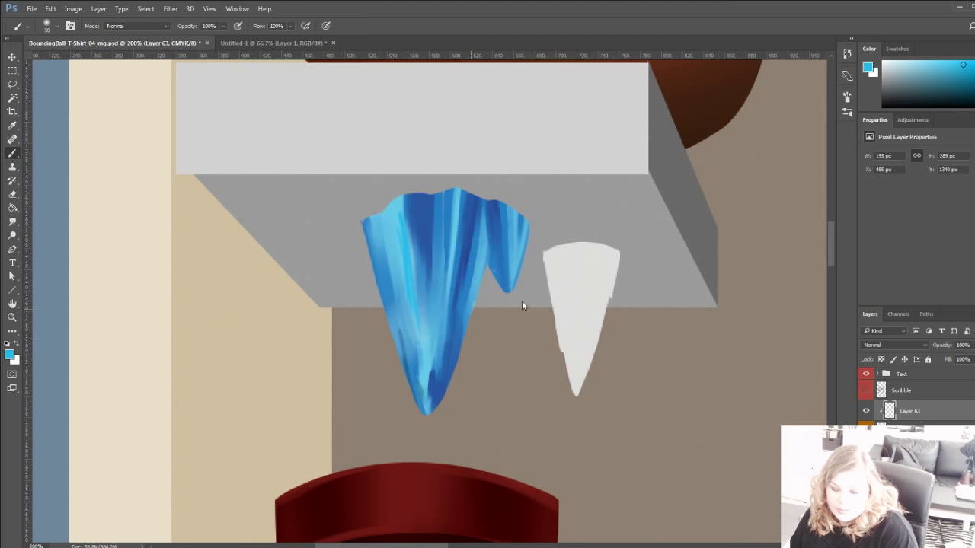
alt+click(442, 202)
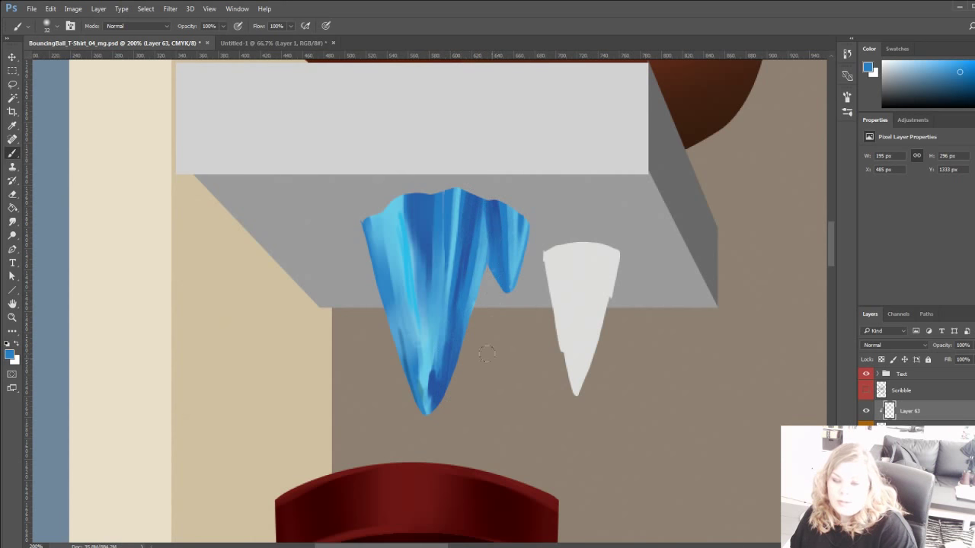
drag(451, 335, 429, 417)
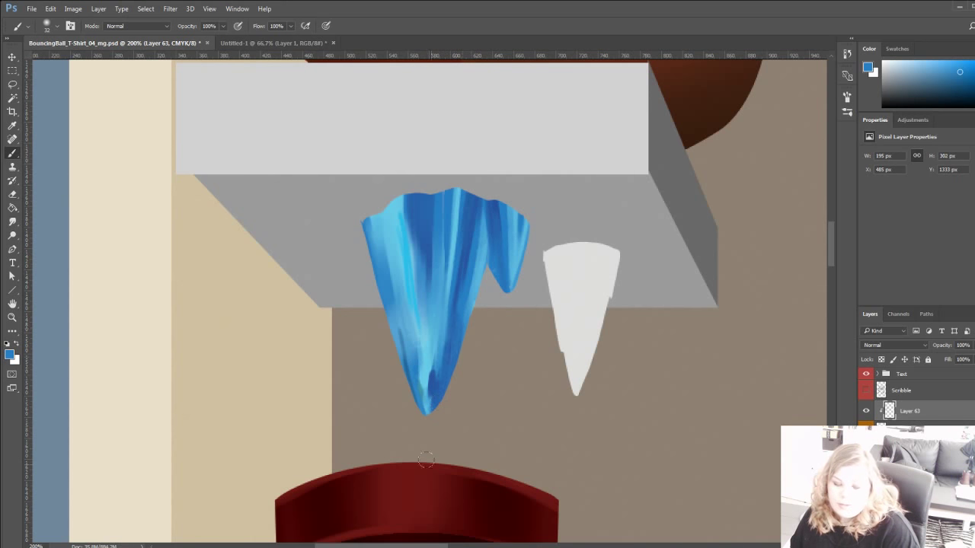
alt+click(485, 262)
drag(404, 344, 420, 394)
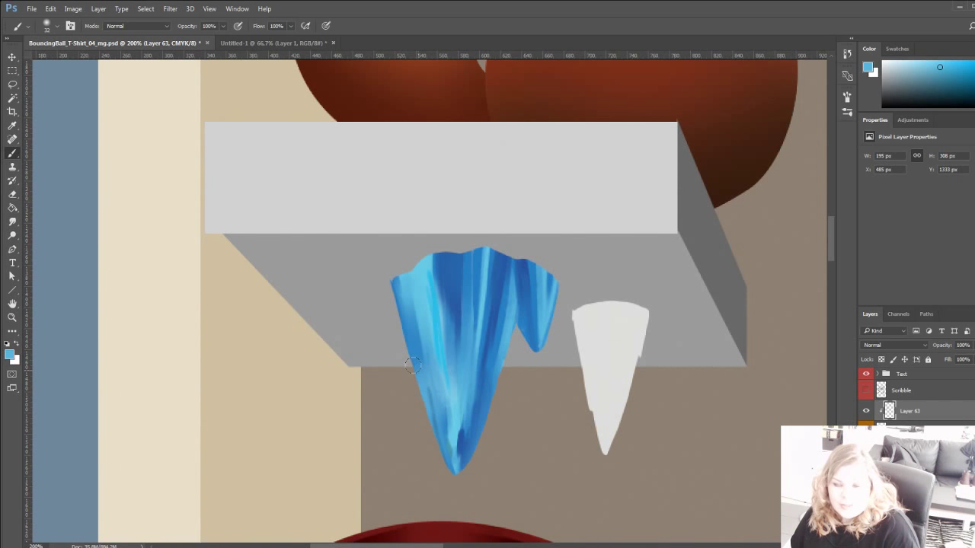
drag(379, 291, 419, 406)
Soften the junction between the two icicles in sampled dark blue and the large icicle's upper centre in sampled light blue.
alt+click(497, 259)
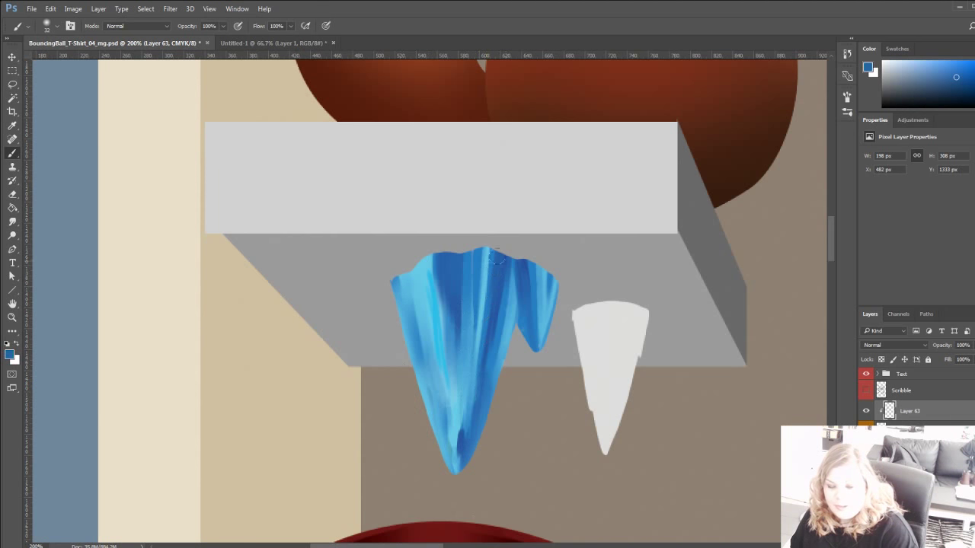
drag(512, 317, 513, 266)
scroll(407, 330, down, 1)
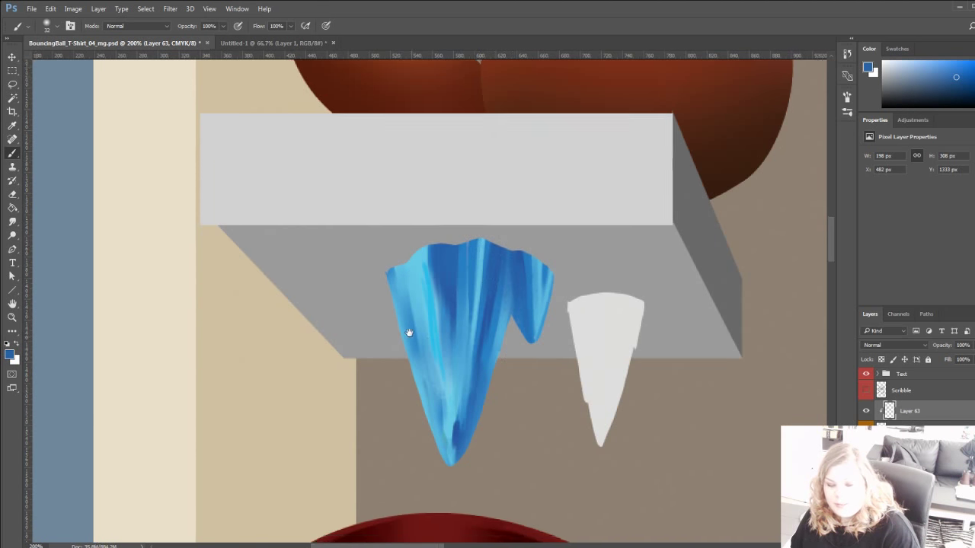
alt+click(542, 286)
drag(438, 214, 440, 280)
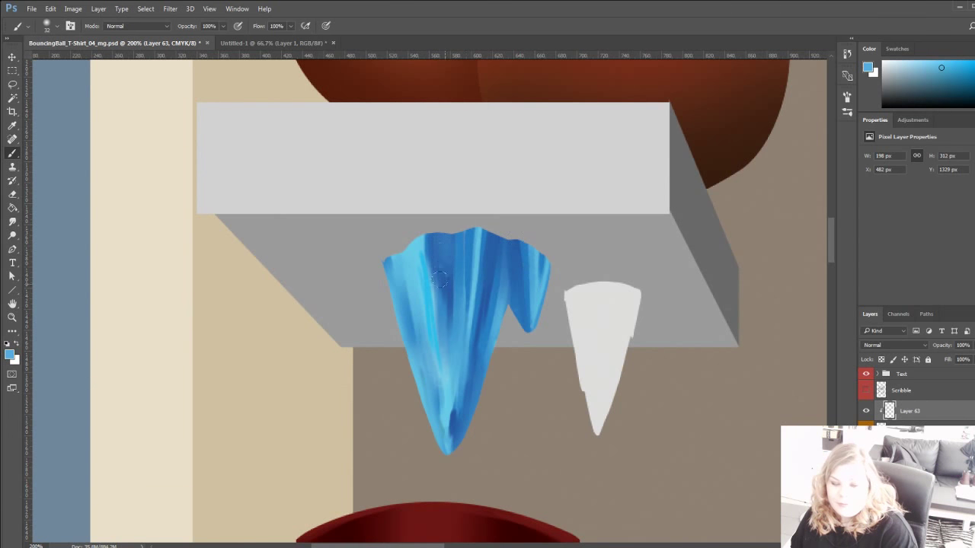
scroll(420, 406, down, 3)
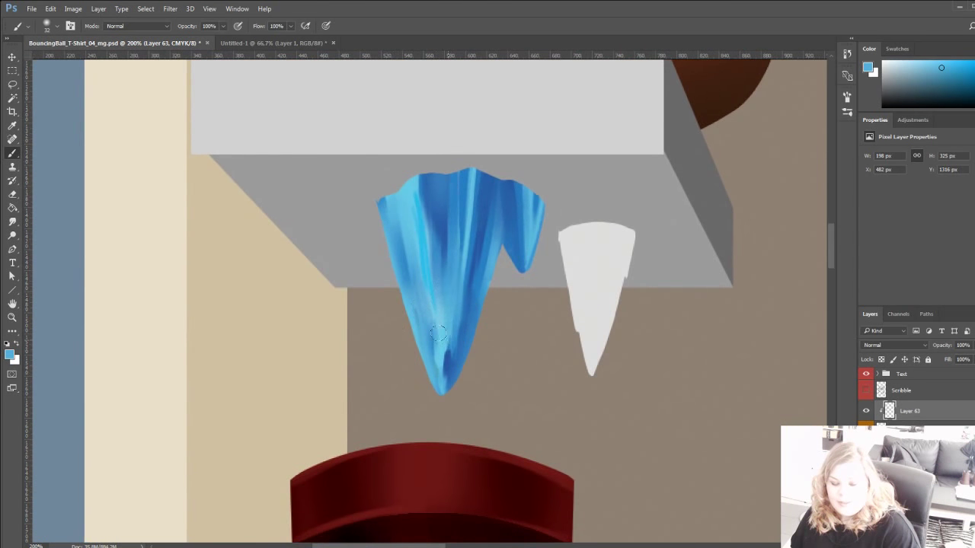
Paint sampled light blue over the large icicle's lower tip and lower left edge with a size 12 brush.
alt+click(441, 323)
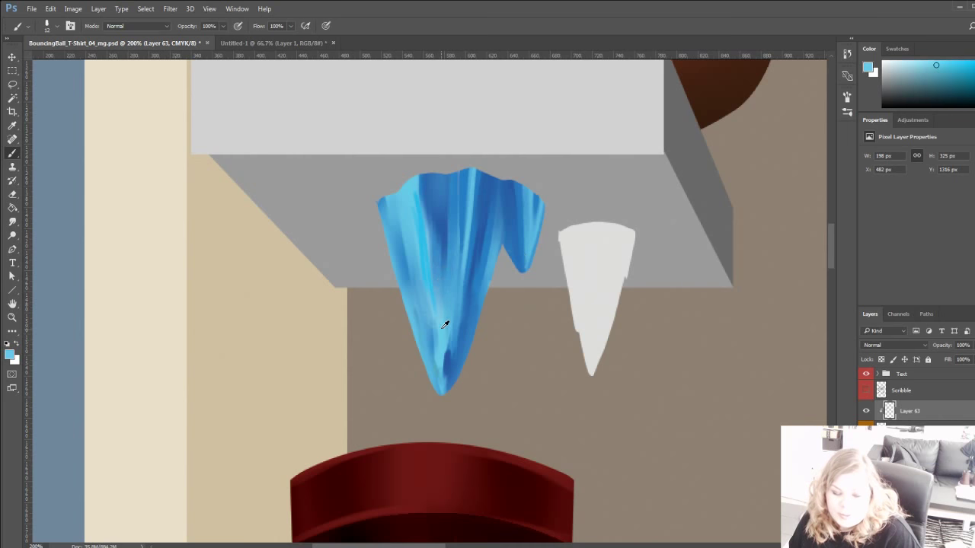
drag(448, 348, 445, 376)
drag(437, 329, 443, 401)
drag(413, 296, 432, 372)
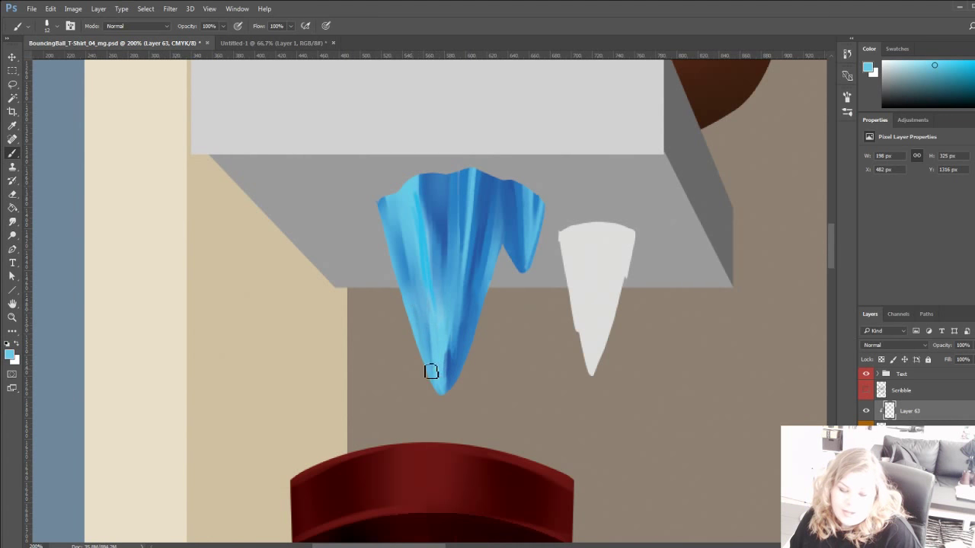
drag(414, 326, 441, 408)
drag(423, 346, 437, 390)
Rework the large icicle's upper-left highlight in light blue and its centre streak in sampled darker blues.
drag(419, 178, 429, 254)
drag(423, 203, 424, 214)
alt+click(438, 236)
mouse_move(425, 173)
mouse_down()
mouse_move(437, 264)
mouse_move(423, 179)
mouse_move(436, 272)
mouse_move(415, 168)
mouse_move(445, 357)
mouse_move(439, 209)
mouse_move(446, 322)
mouse_up()
alt+click(448, 228)
mouse_move(449, 225)
mouse_down()
mouse_move(451, 264)
mouse_move(443, 243)
mouse_up()
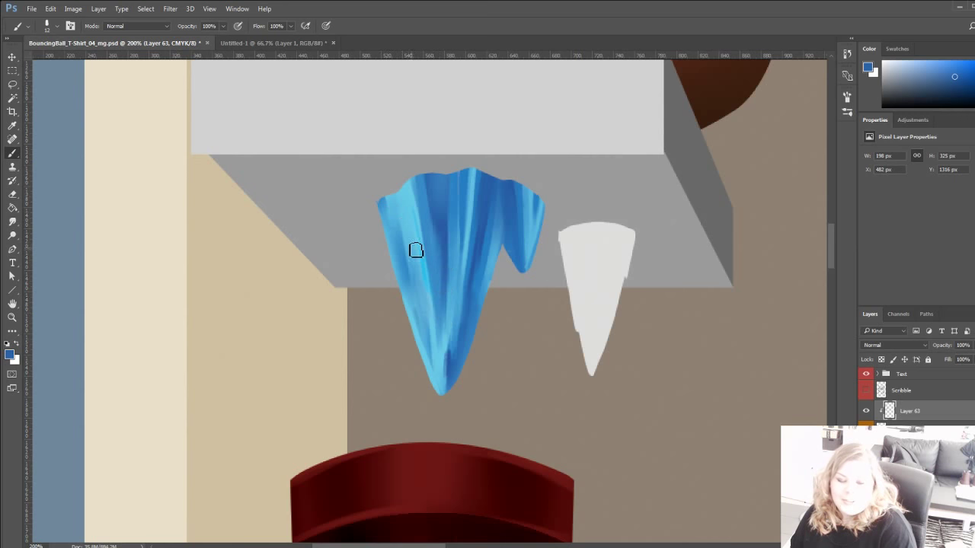
Touch up the icicles' streaks with sampled light and dark blues, ending on a sampled dark blue.
alt+click(467, 196)
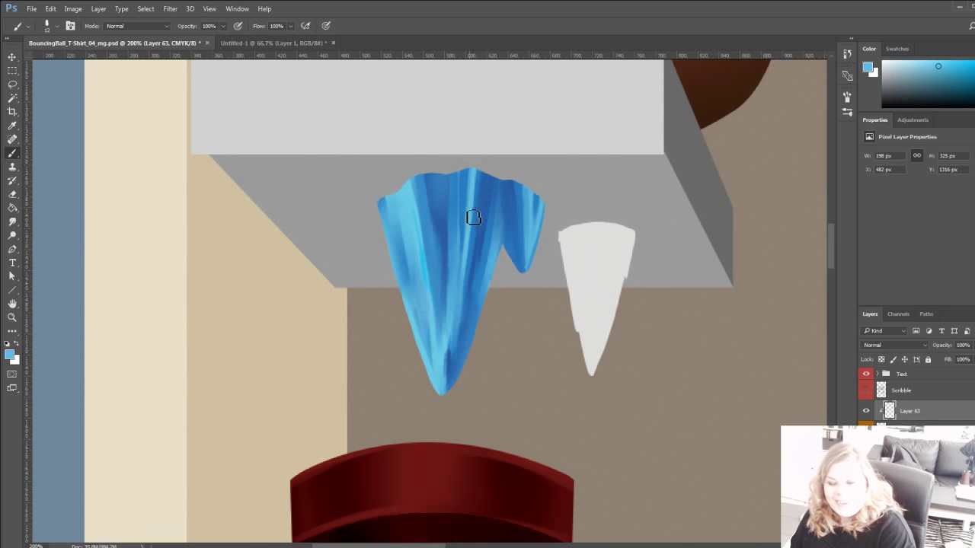
drag(383, 248, 384, 325)
alt+click(518, 229)
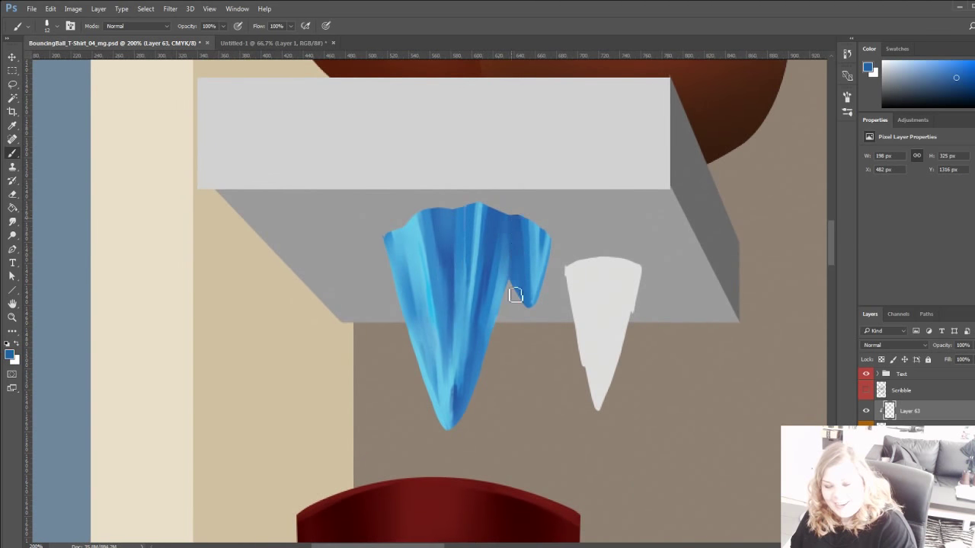
drag(403, 319, 399, 299)
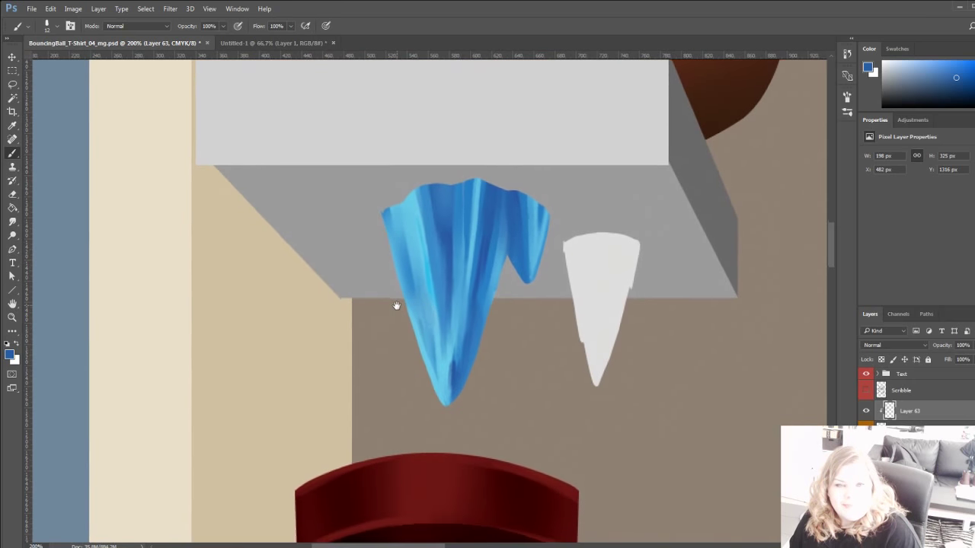
alt+click(413, 236)
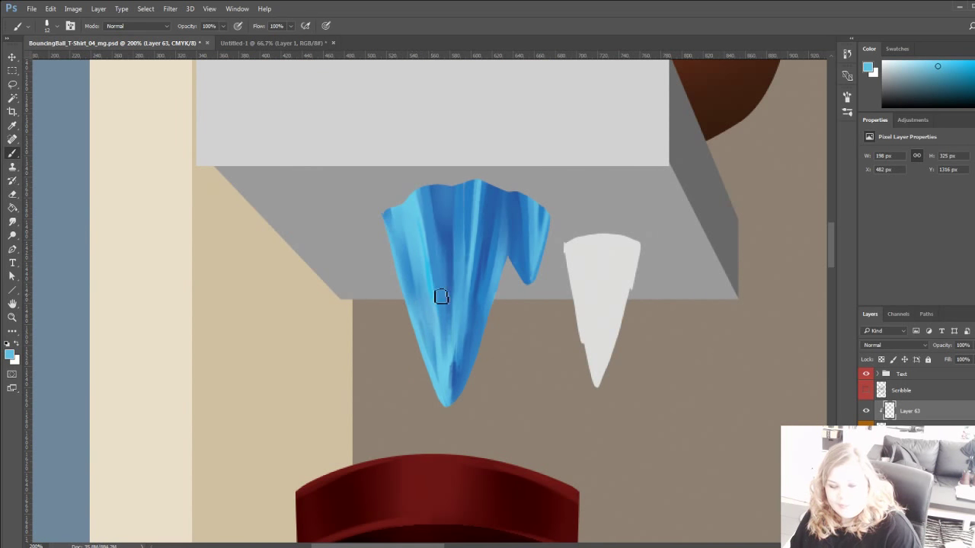
alt+click(486, 229)
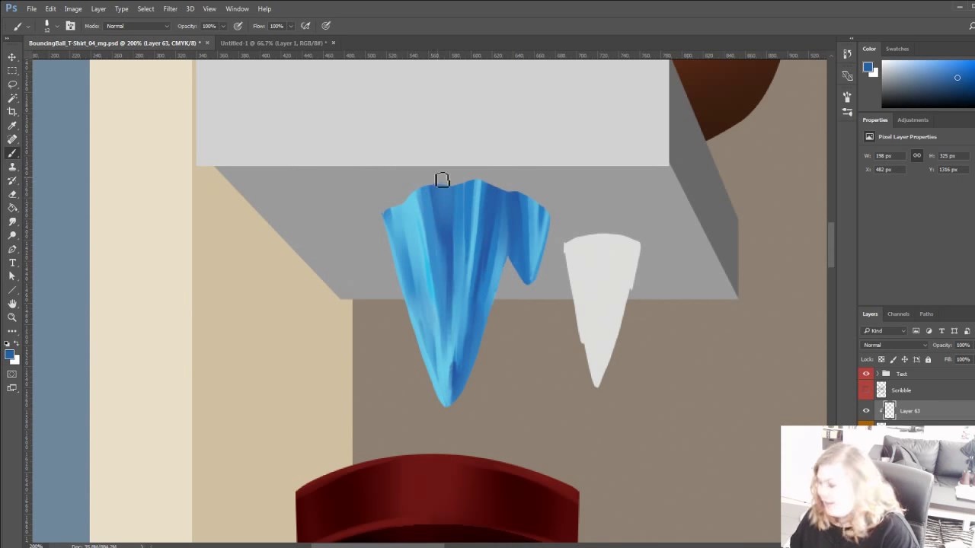
Select the large icicle's right side with the Polygonal Lasso, from its top down past the tip.
key(l)
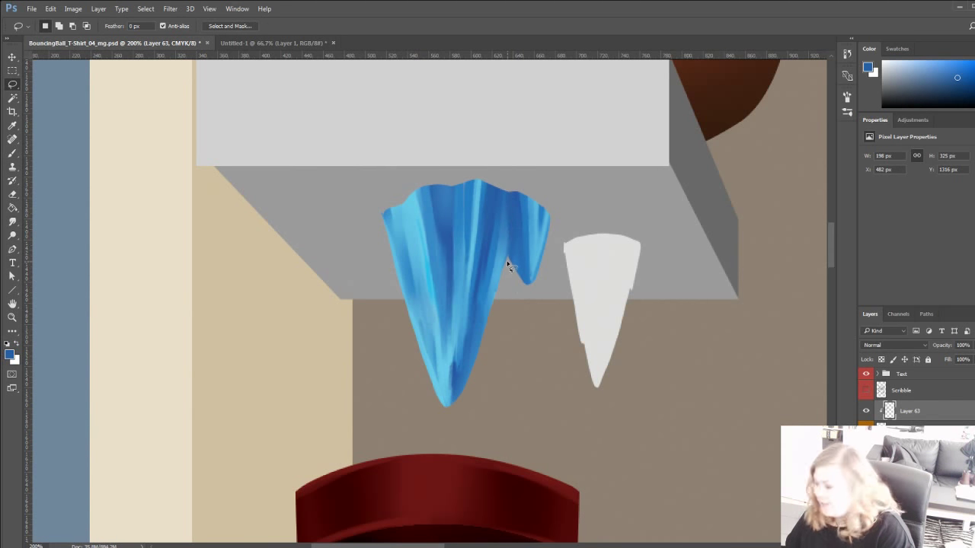
click(508, 269)
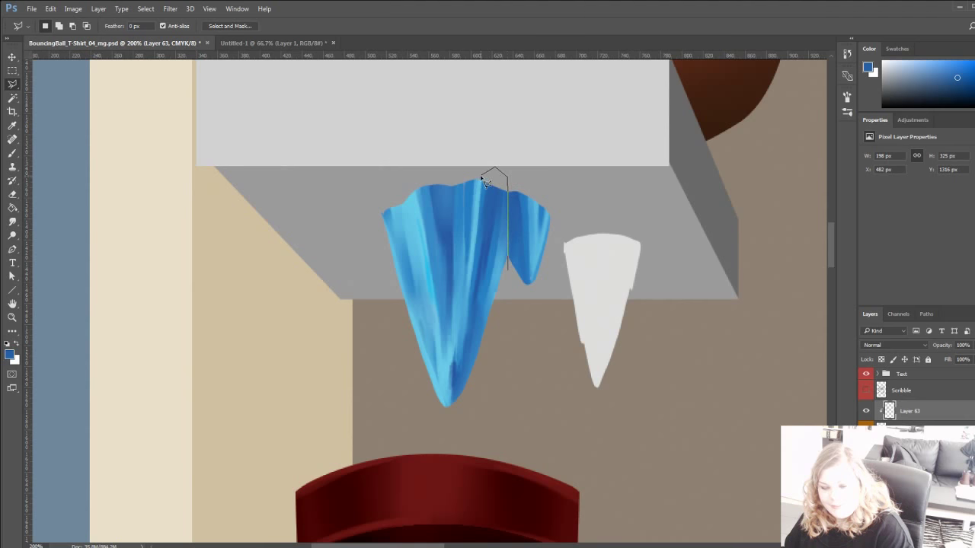
click(482, 179)
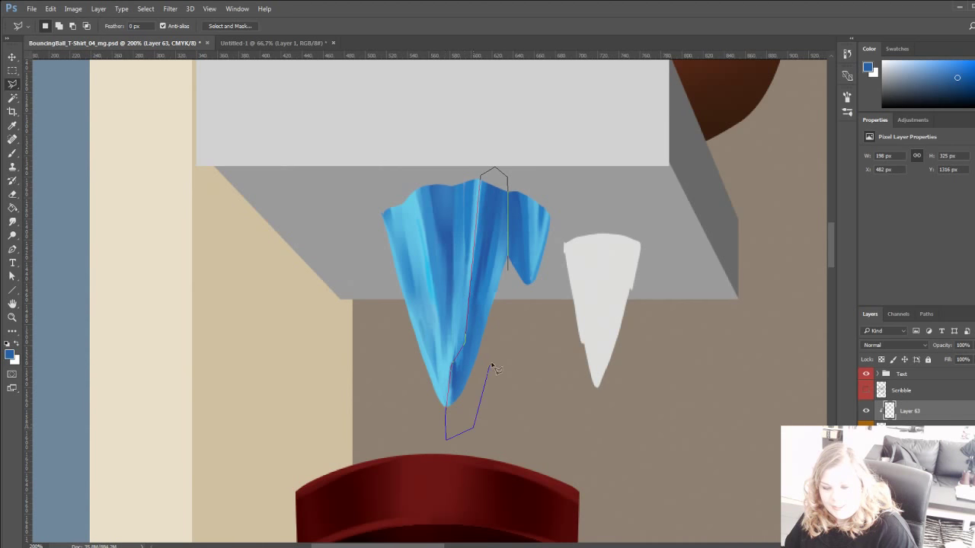
click(513, 290)
click(508, 270)
Fill the selected right side with a darker navy blue on a new clipped layer, and deselect.
key(g)
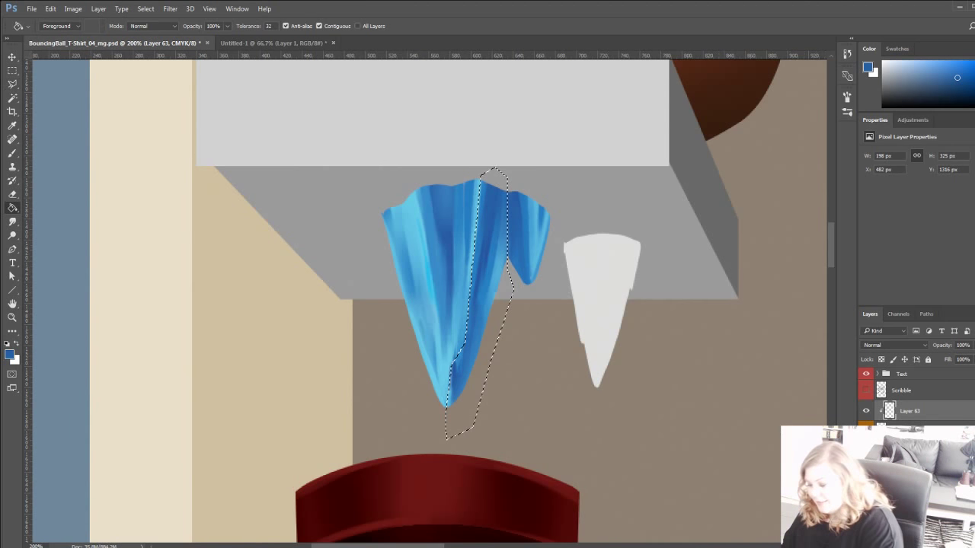
key(ctrl+shift+alt+n)
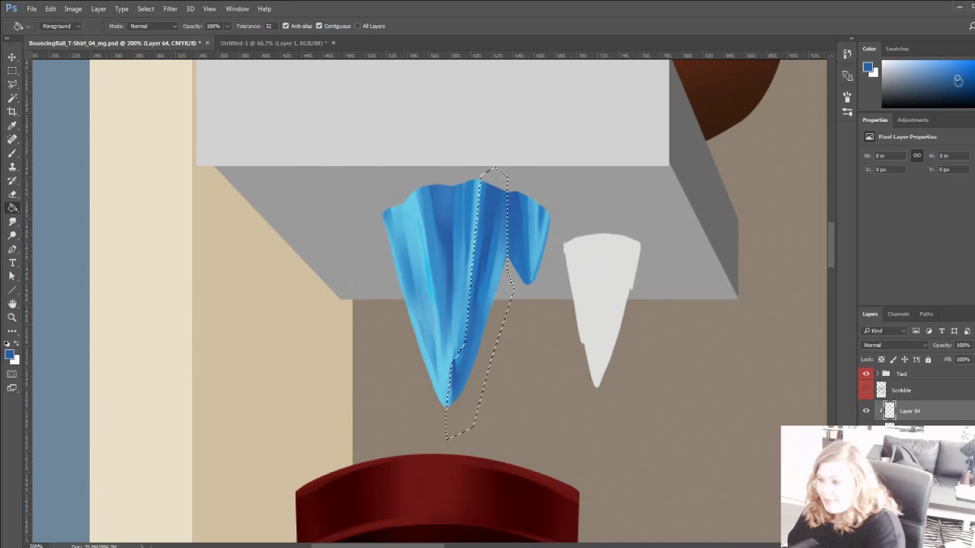
click(483, 275)
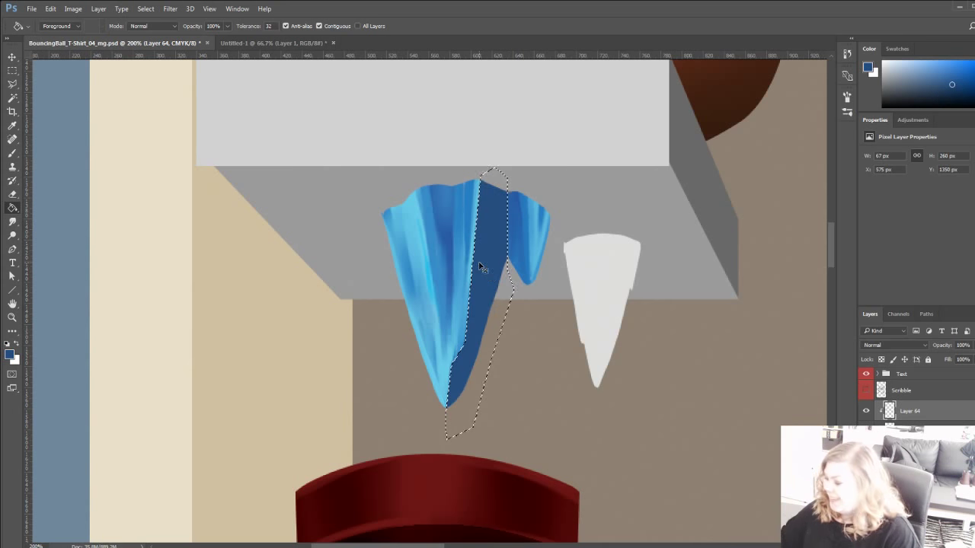
key(ctrl+d)
Lower the navy shadow layer's opacity to 55% and compare blend modes on it, settling on Linear Light.
drag(951, 352, 947, 359)
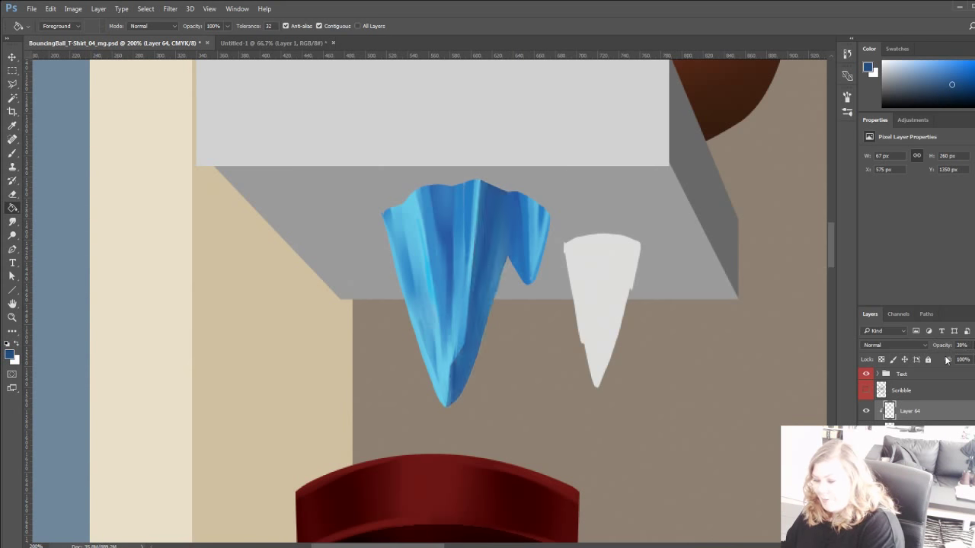
double_click(874, 347)
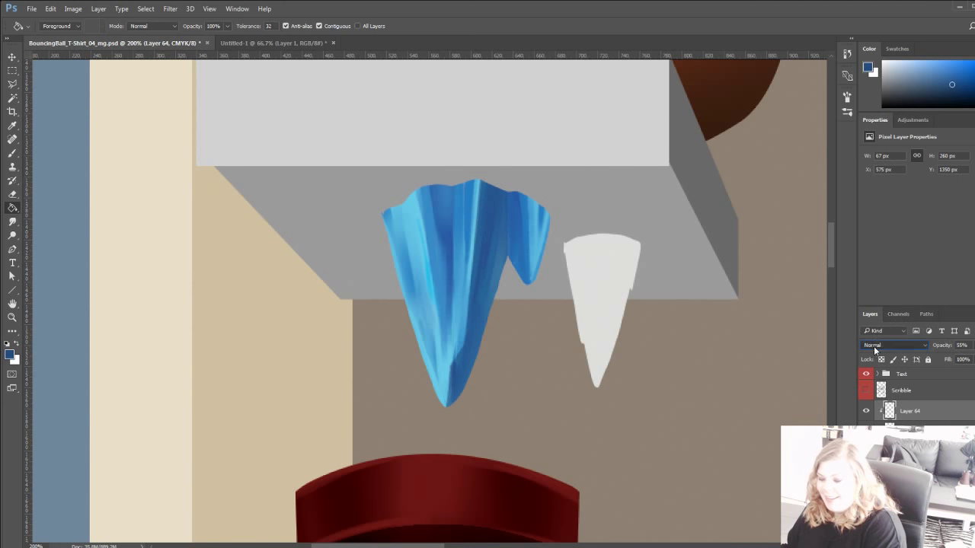
scroll(873, 348, down, 6)
scroll(875, 352, down, 7)
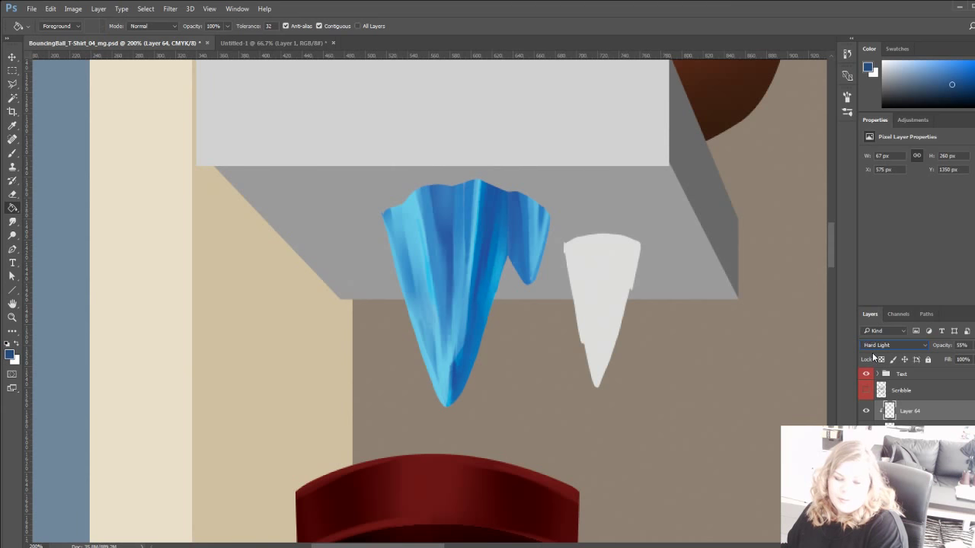
scroll(873, 355, down, 2)
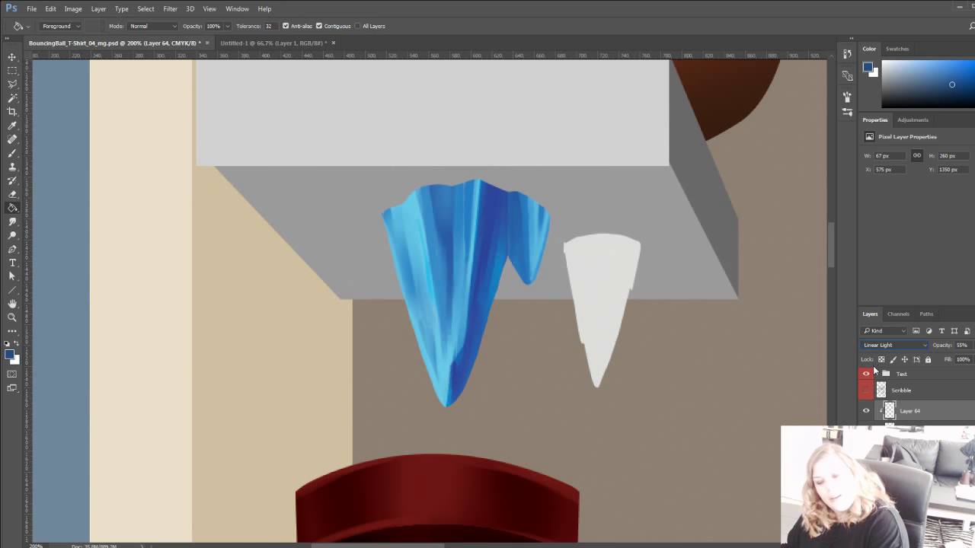
scroll(874, 371, down, 1)
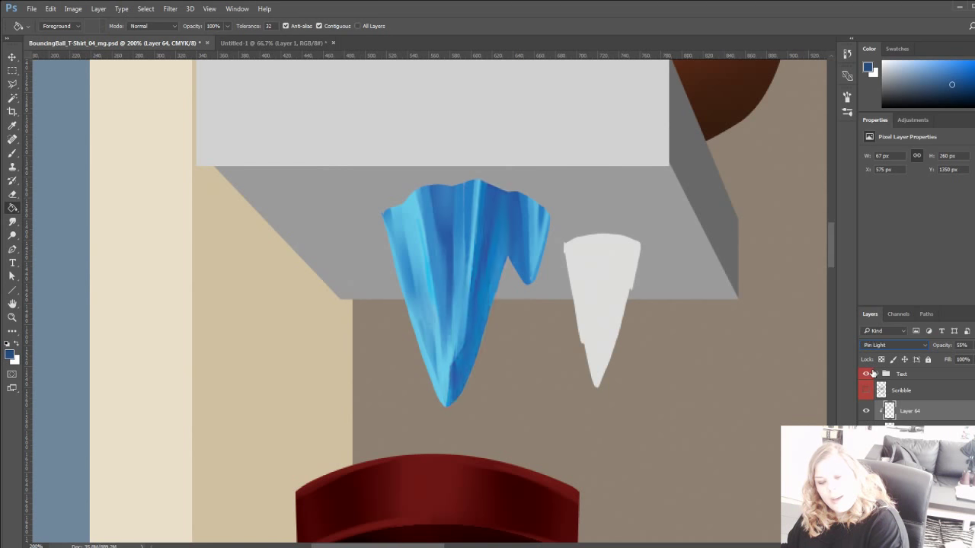
scroll(874, 373, up, 1)
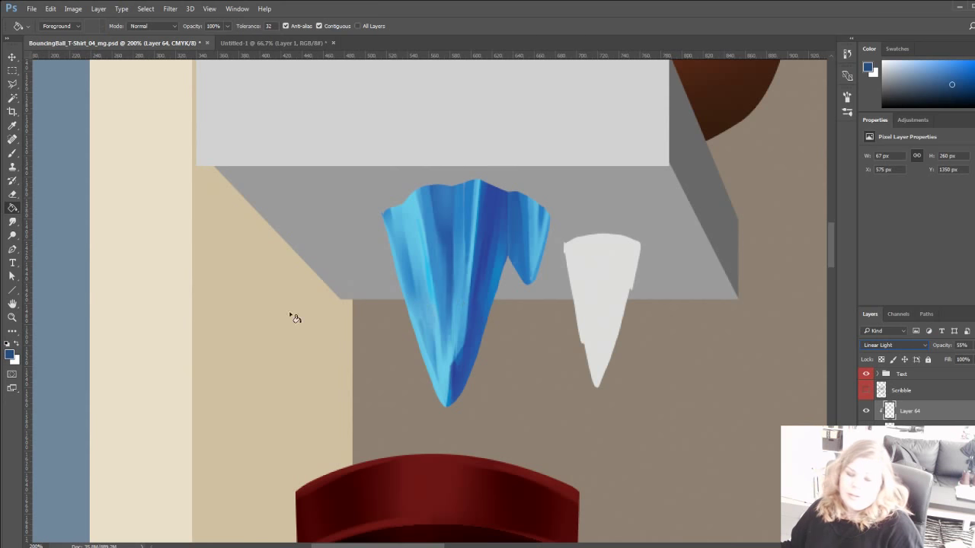
Check the icicles against the whole artwork and cycle the shadow layer's blend mode on to Overlay.
click(12, 316)
click(298, 26)
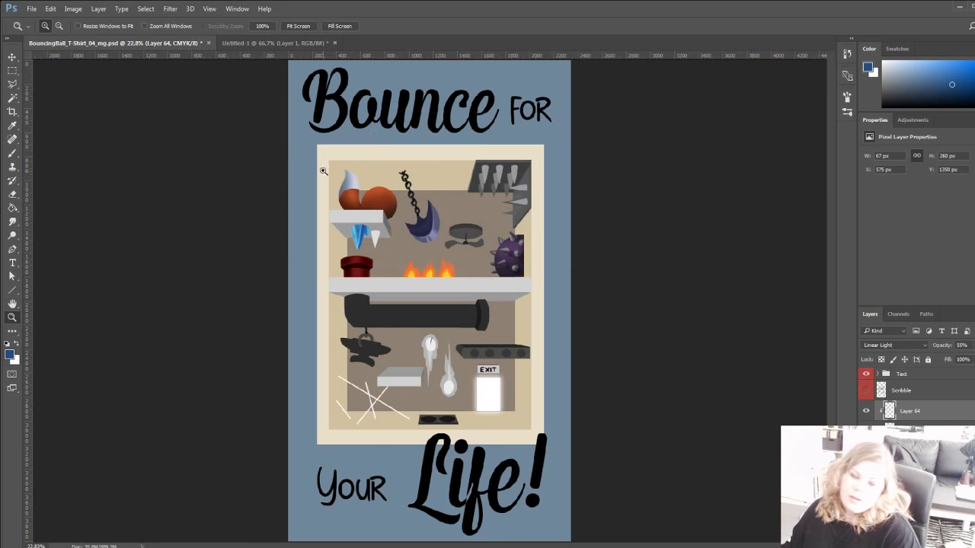
click(328, 187)
click(332, 197)
click(331, 196)
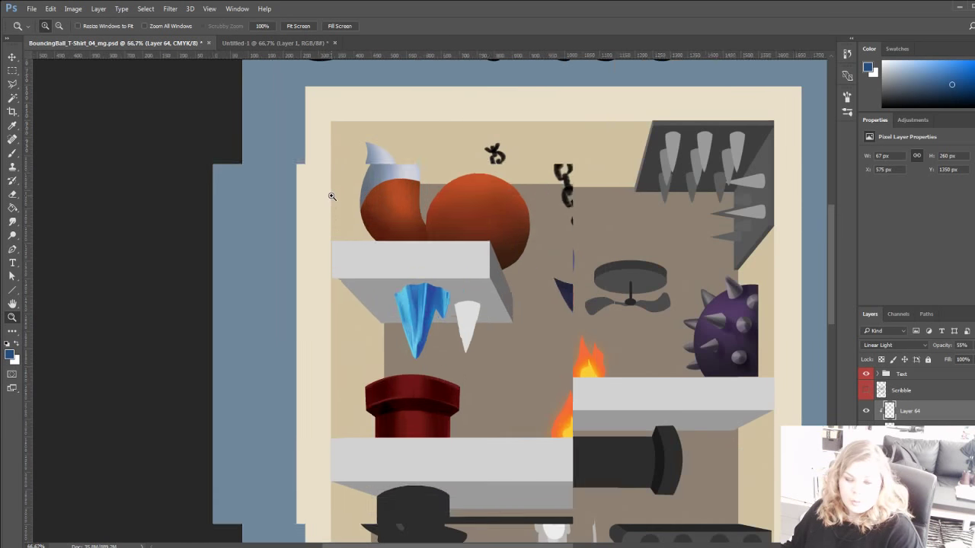
click(332, 198)
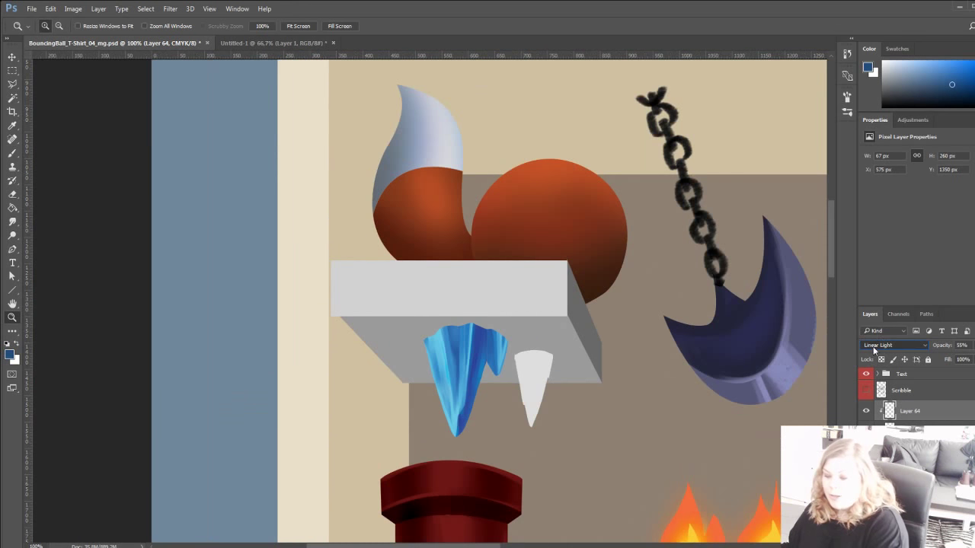
click(871, 357)
key(Down)
key(Down)
key(Down)
key(Down)
key(Down)
key(Down)
key(Down)
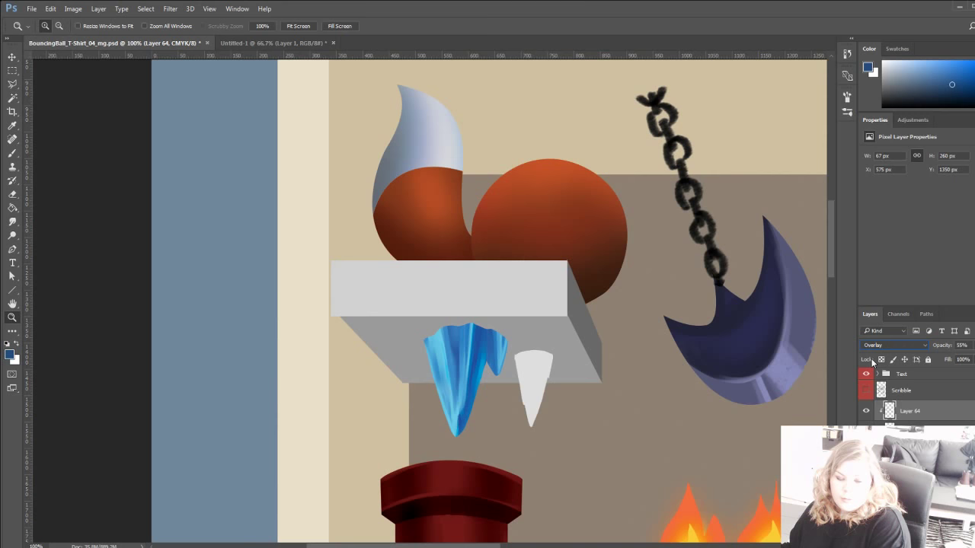
key(shift+plus)
Brighten the large icicle's left side on the paint layer below with a 73 px Dodge brush set to Highlights, undoing the extra stroke.
key(alt+bracketleft)
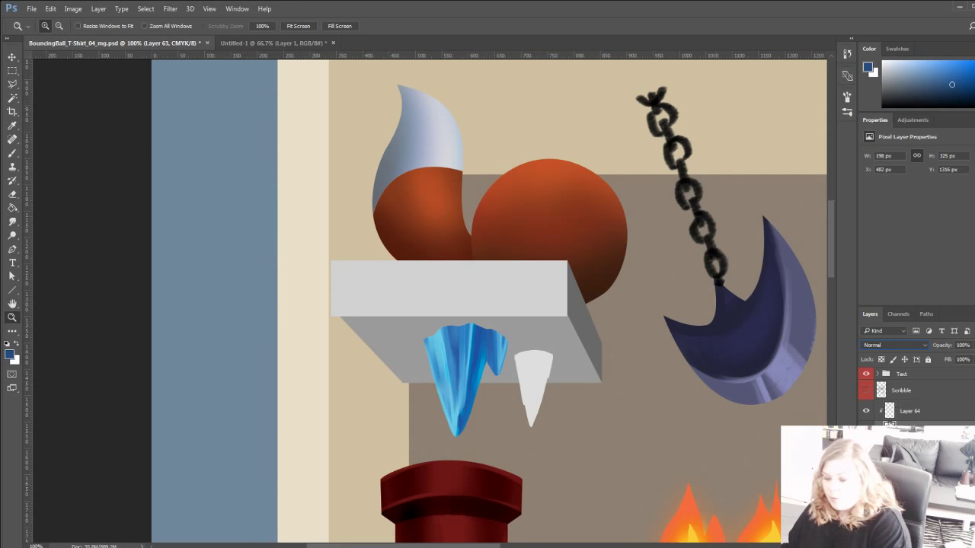
click(12, 236)
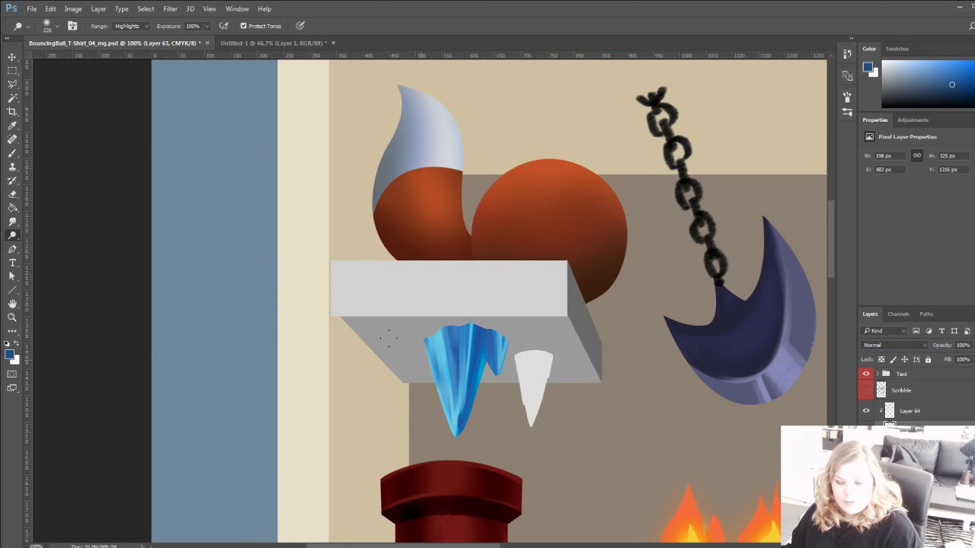
drag(389, 338, 485, 324)
click(866, 432)
click(866, 431)
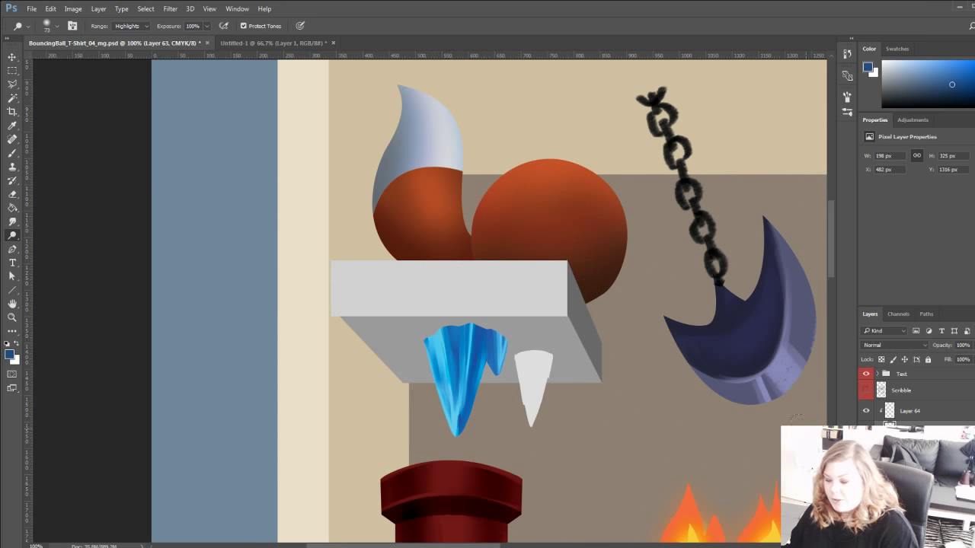
click(866, 431)
click(866, 431)
drag(429, 340, 437, 388)
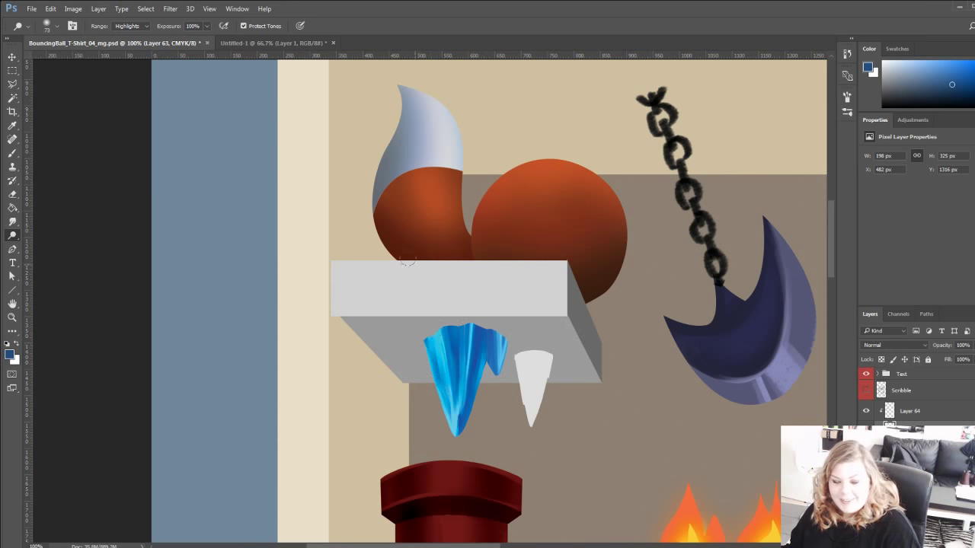
key(ctrl+z)
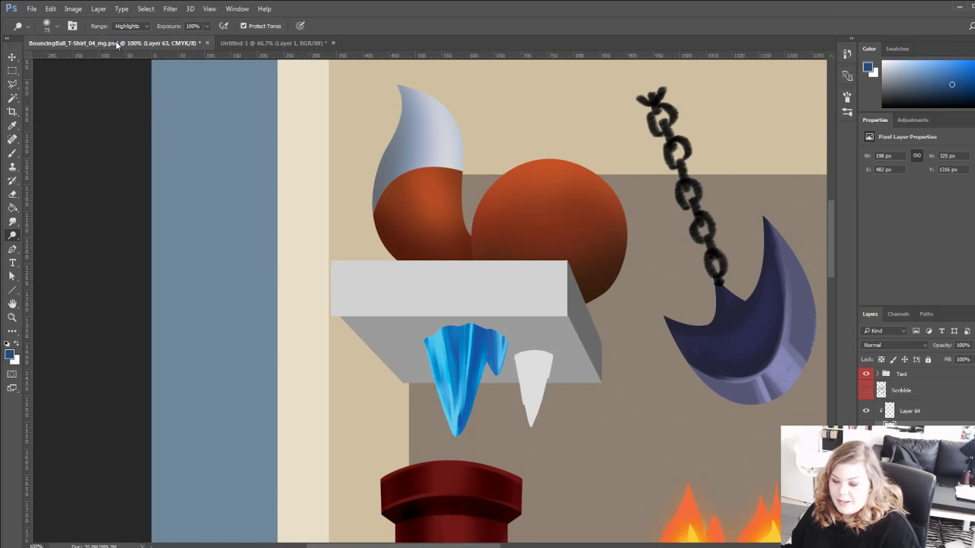
Select the Ice base layer, compare the artwork with it hidden, and turn off Protect Tones for the Dodge tool.
click(911, 451)
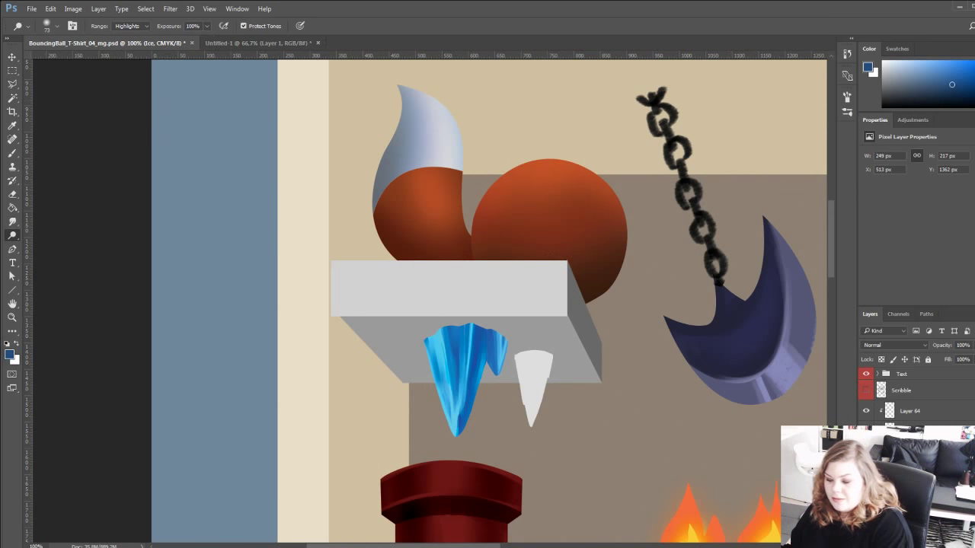
click(866, 452)
click(866, 452)
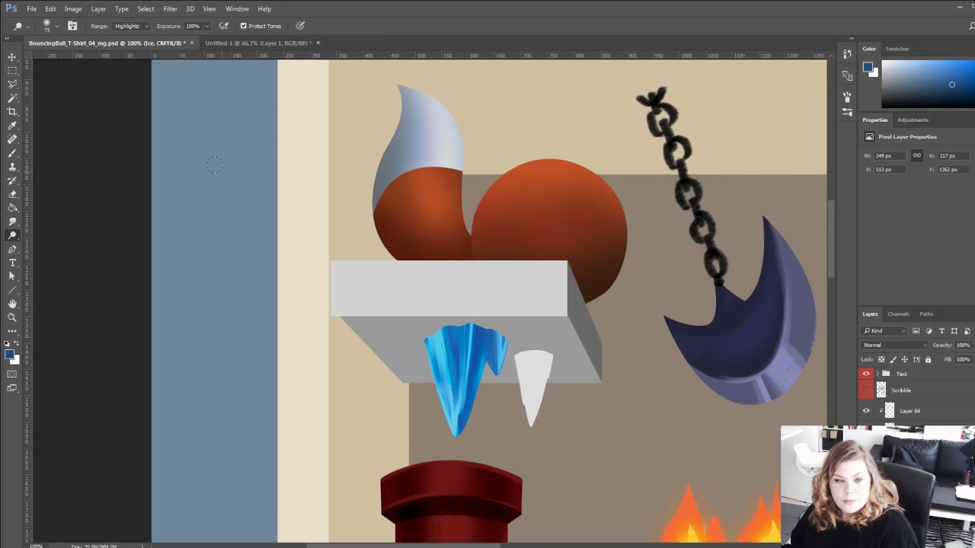
click(243, 26)
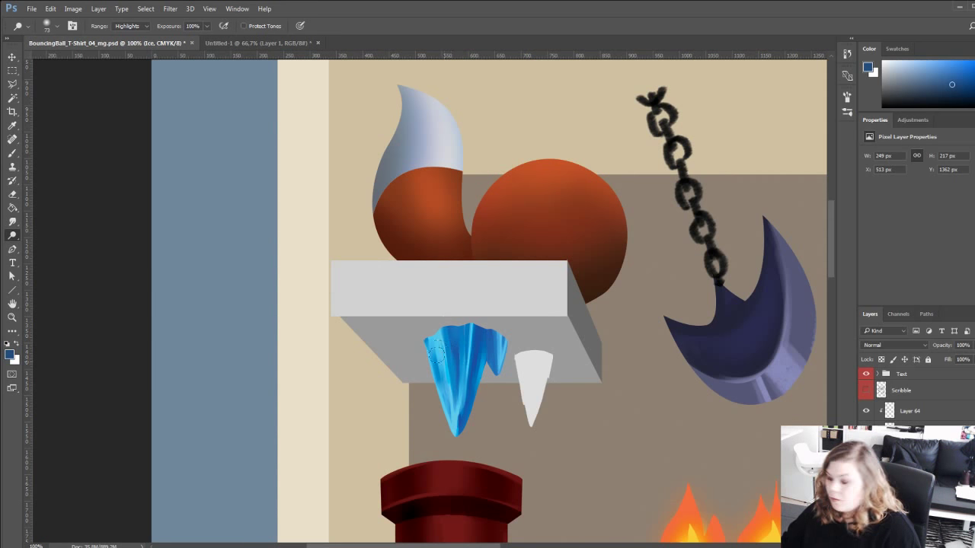
Compare the icicle paint layer's visibility, try a Dodge stroke down the large icicle without Protect Tones, and undo it.
click(866, 432)
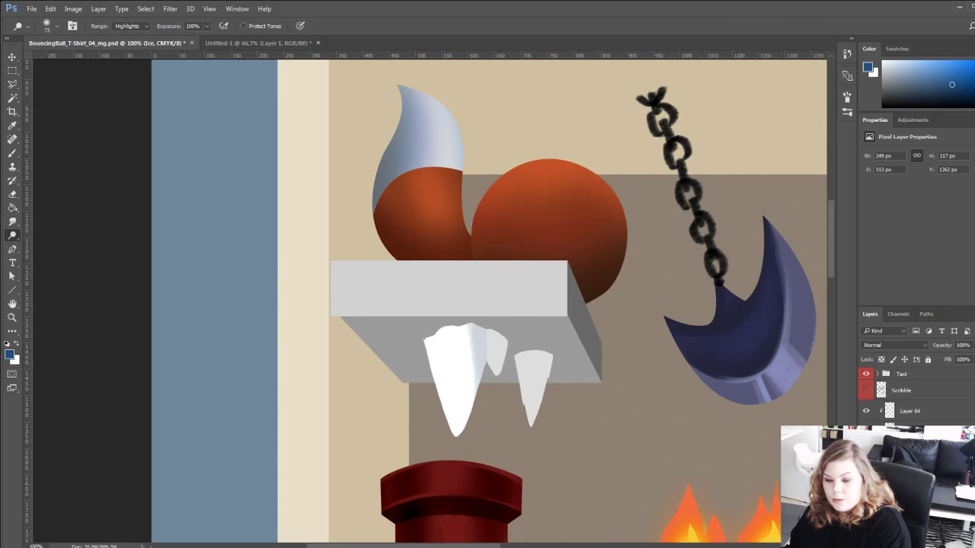
click(866, 432)
click(910, 432)
mouse_move(441, 335)
mouse_down()
mouse_move(460, 388)
mouse_move(424, 330)
mouse_move(445, 405)
mouse_move(439, 513)
mouse_up()
key(ctrl+alt+z)
key(ctrl+alt+z)
key(ctrl+alt+z)
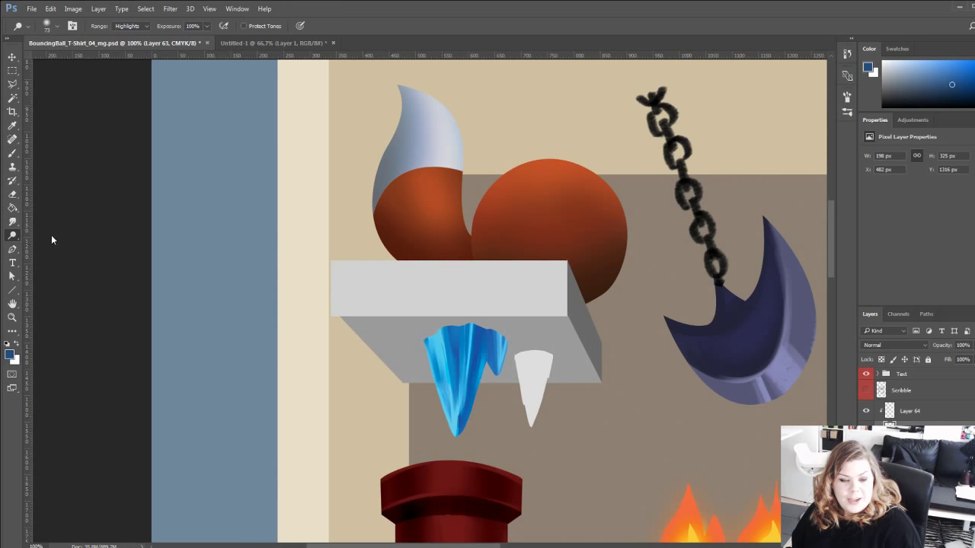
Try Dodge strokes along the large icicle's left edge and down its body, and undo them.
drag(426, 312, 431, 428)
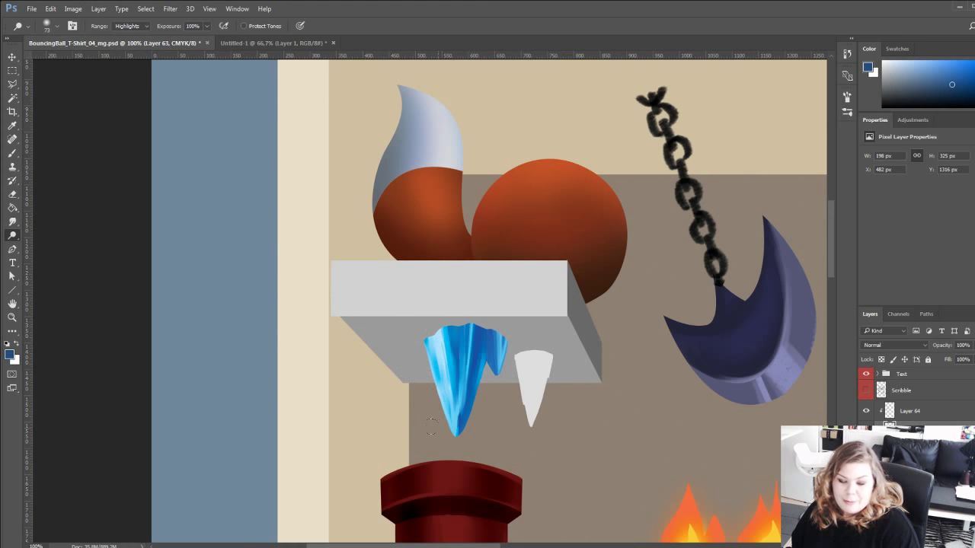
key(ctrl+z)
mouse_move(420, 331)
mouse_down()
mouse_move(433, 420)
mouse_move(423, 358)
mouse_up()
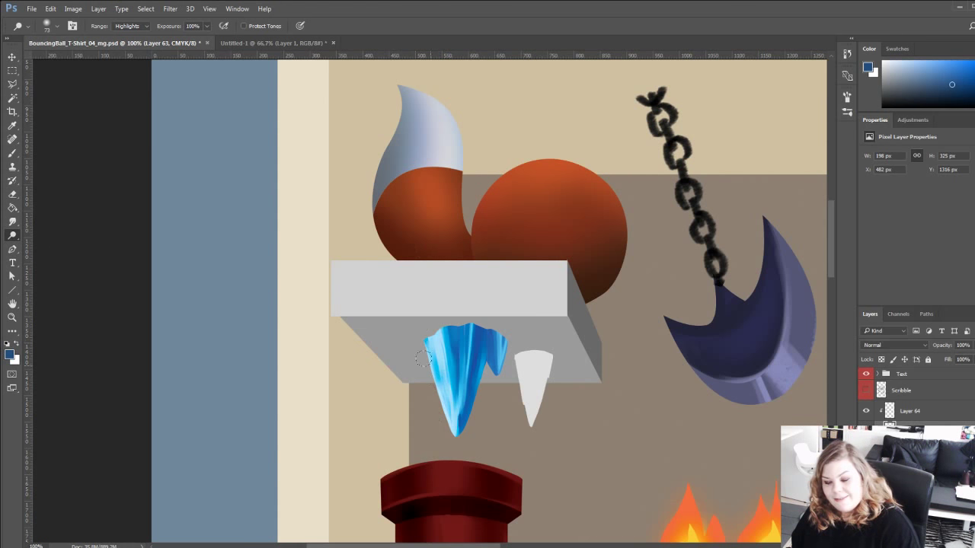
drag(452, 305, 431, 529)
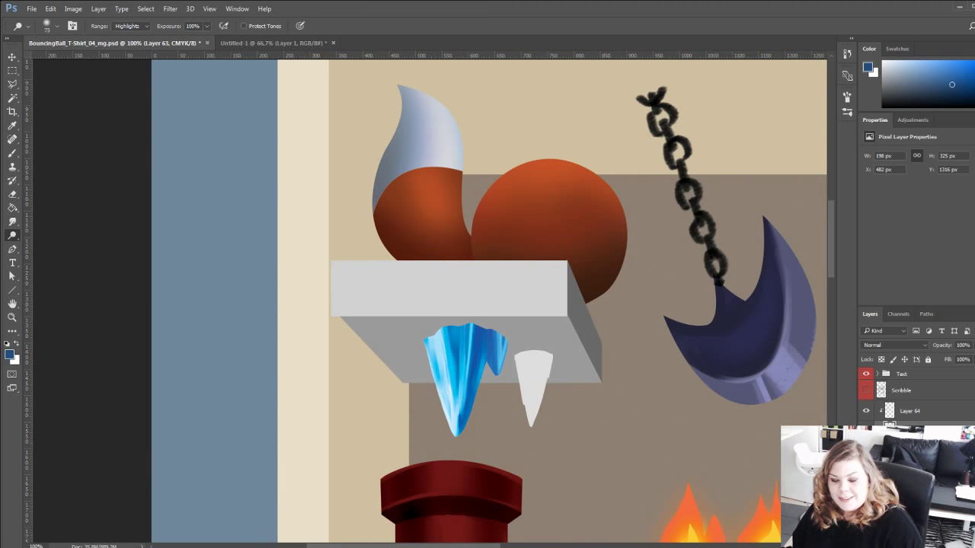
key(z)
key(ctrl+alt+z)
key(ctrl+alt+z)
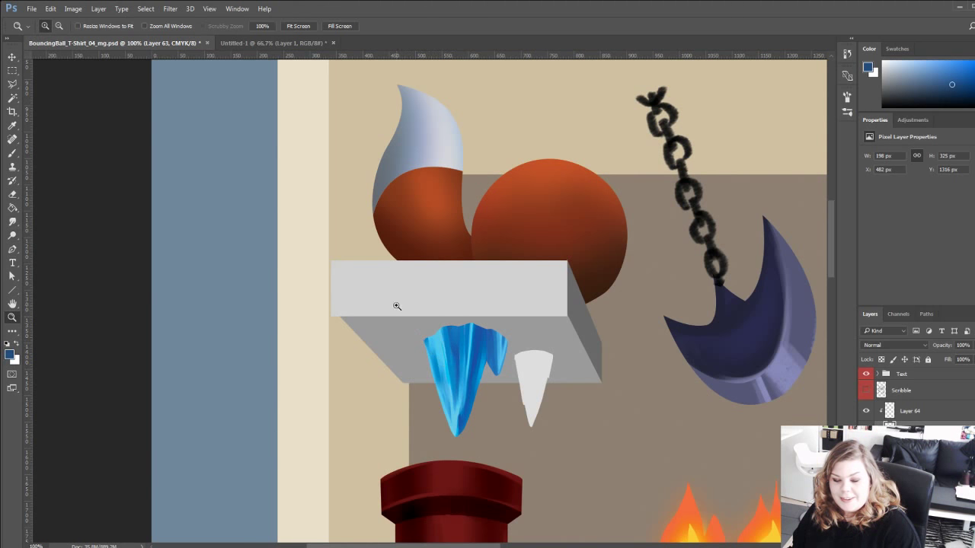
Brighten the large icicle's centre streaks and the small attached icicle with the Dodge tool on Highlights.
click(12, 235)
mouse_move(454, 339)
mouse_down()
mouse_move(453, 507)
mouse_move(463, 390)
mouse_move(469, 547)
mouse_up()
drag(498, 323, 495, 532)
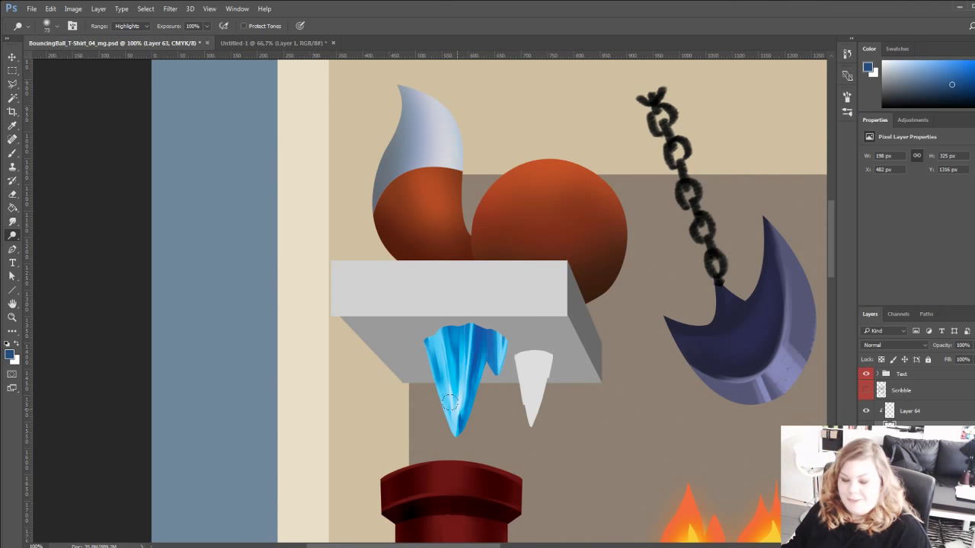
Mix a light red from the sampled pipe colour and brush a soft reflection along the large icicle's lower right edge.
scroll(449, 404, down, 3)
key(b)
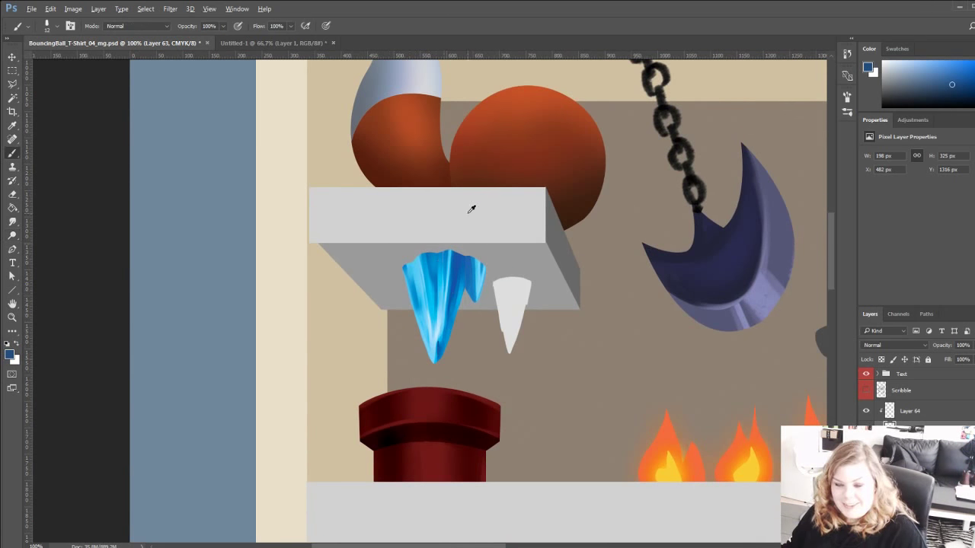
alt+click(429, 450)
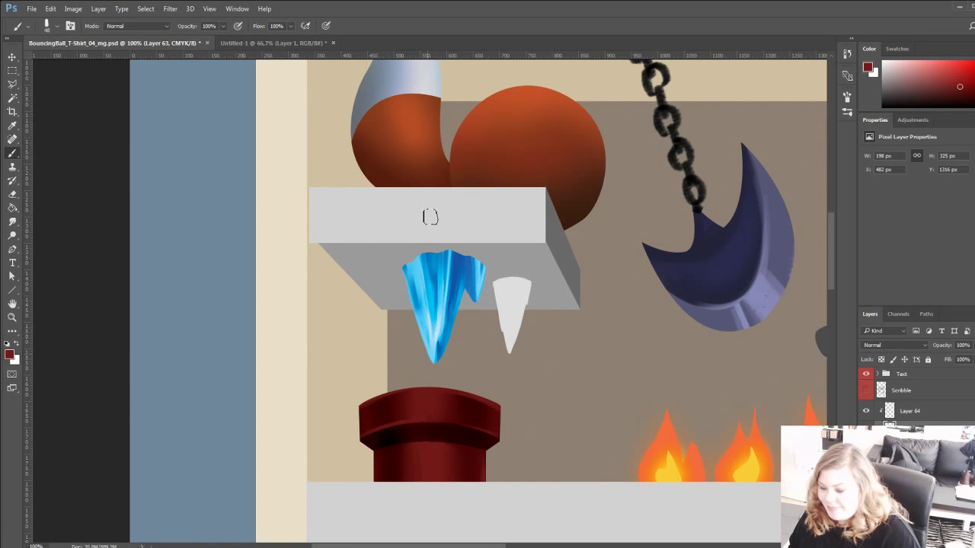
click(938, 63)
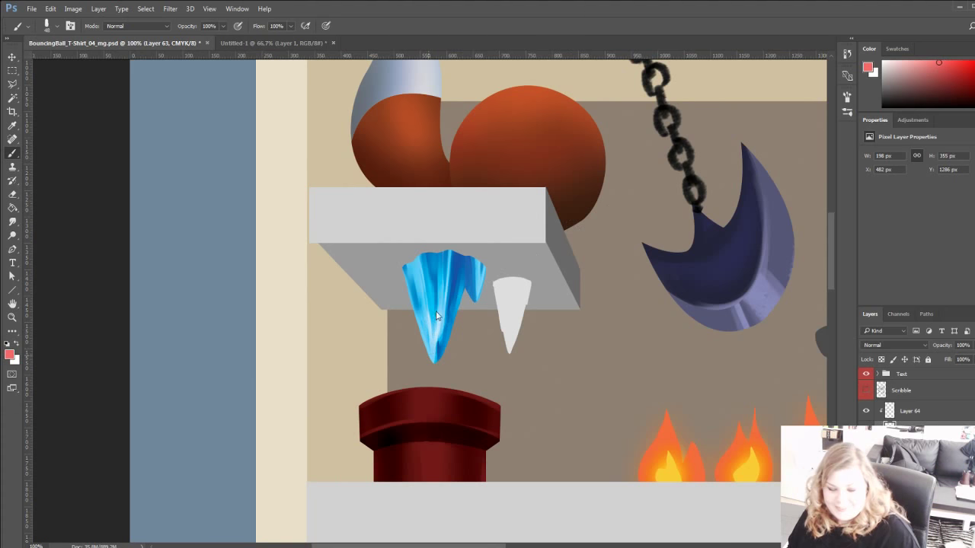
click(498, 449)
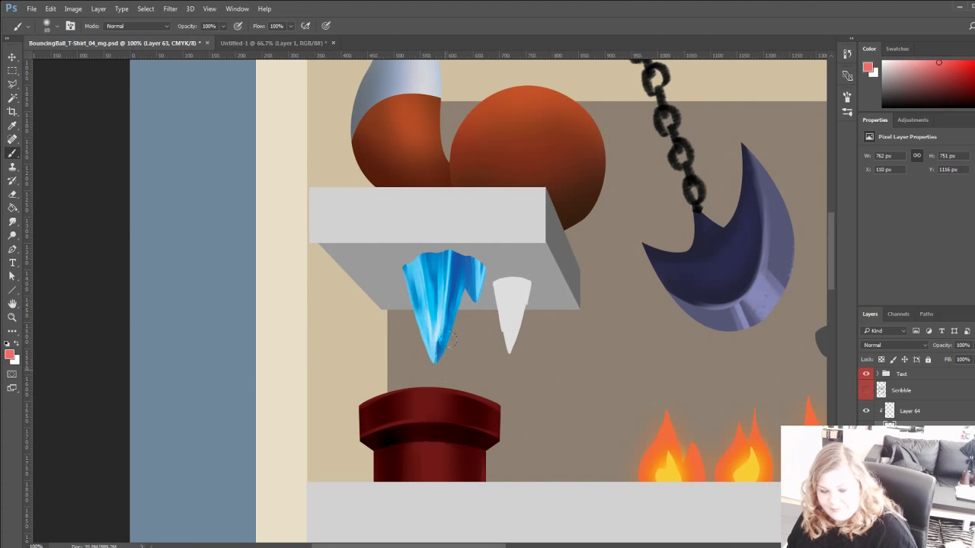
drag(464, 311, 438, 391)
Try dark reds sampled from the pipe on the large icicle's lower right and left edges, undoing each stroke.
alt+click(480, 409)
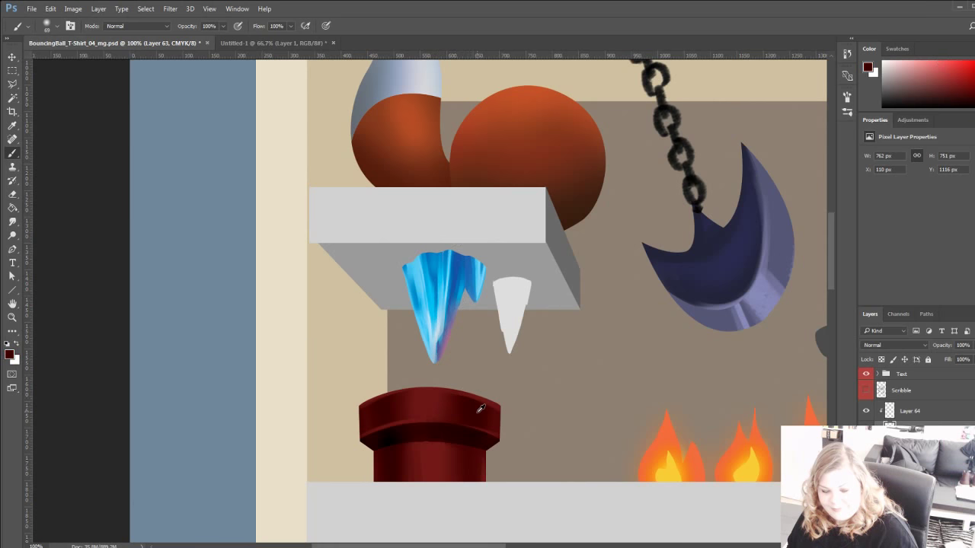
drag(450, 319, 435, 373)
key(ctrl+z)
drag(415, 332, 421, 354)
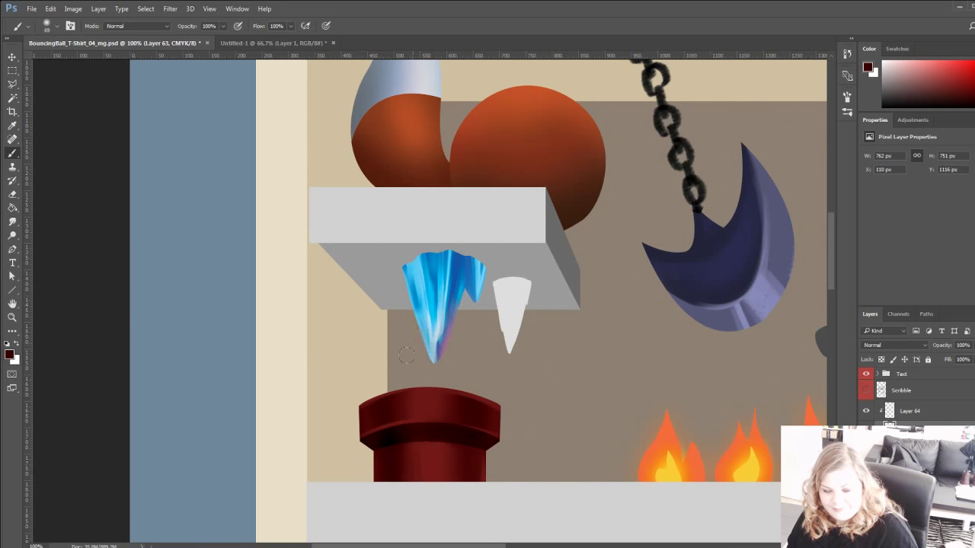
key(ctrl+z)
alt+click(434, 408)
drag(413, 314, 424, 349)
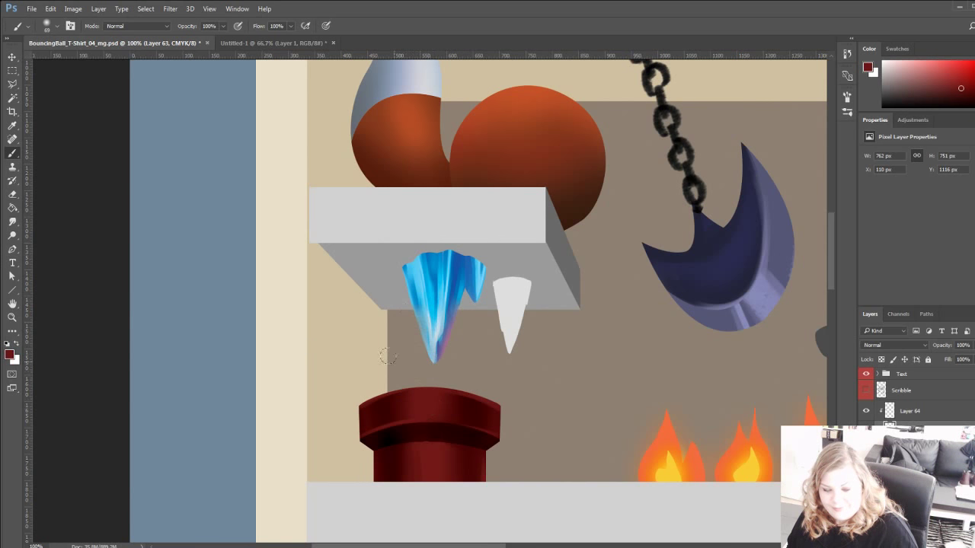
key(ctrl+z)
Brush a brighter light red reflection onto the large icicle's lower edges and the small icicle, and sample a blue from the small icicle.
click(947, 60)
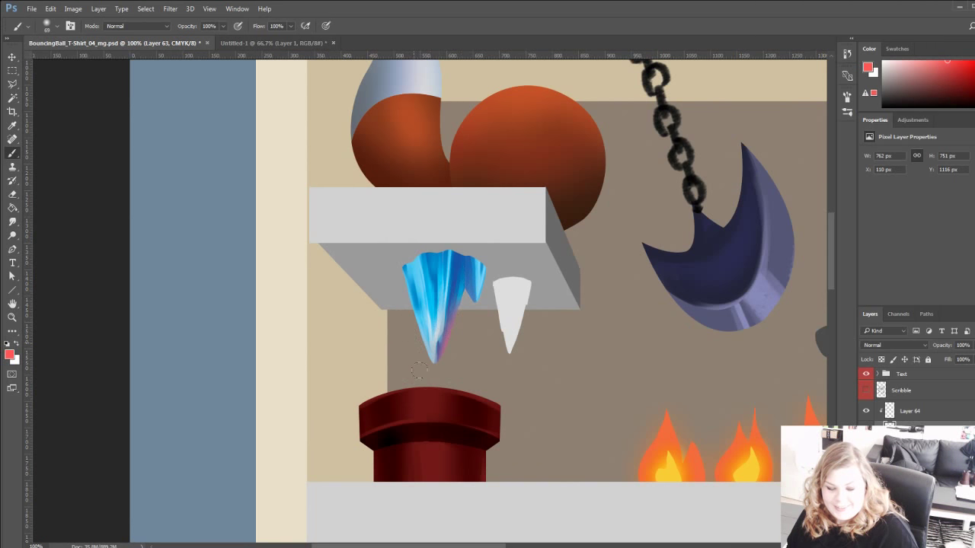
drag(391, 324, 385, 351)
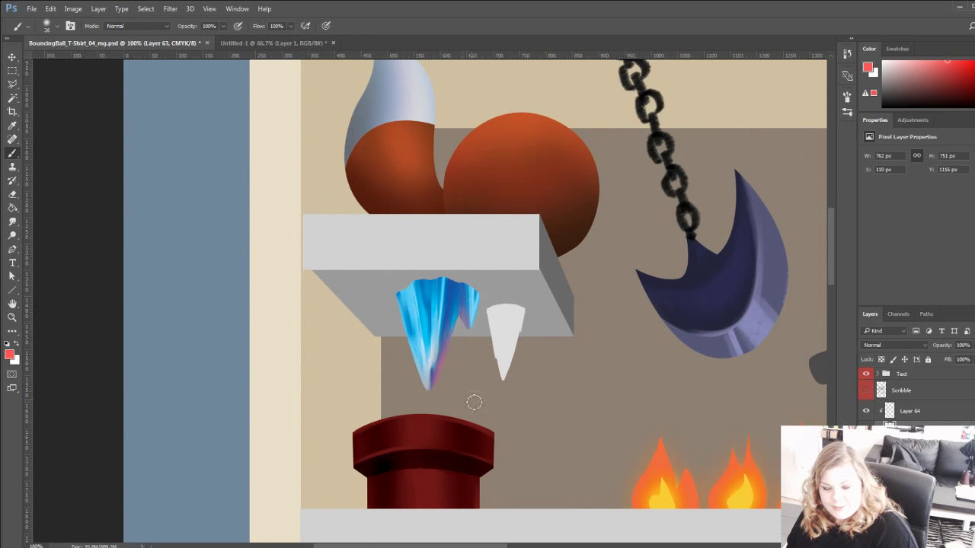
alt+click(466, 298)
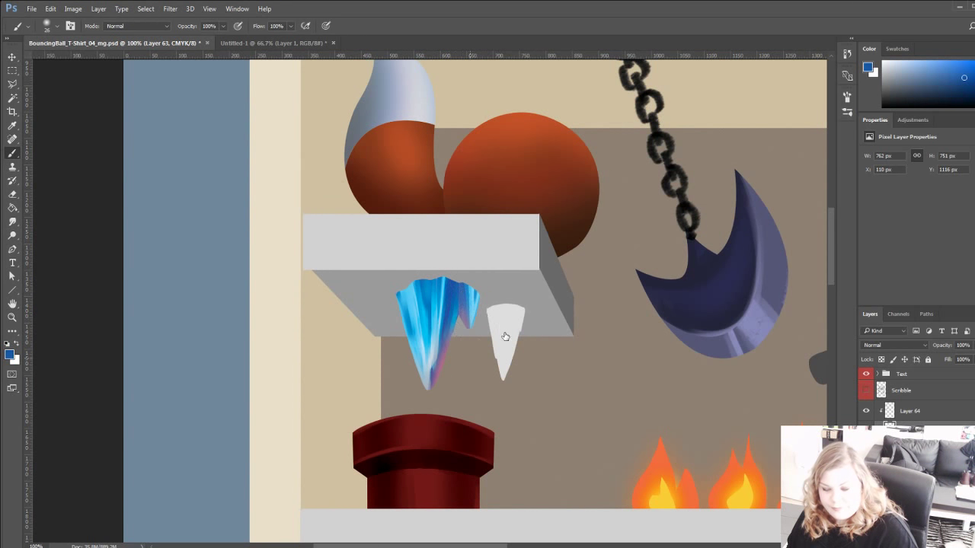
Reduce the brush size and brush the sampled blue over the small attached icicle.
key(bracketleft)
key(bracketleft)
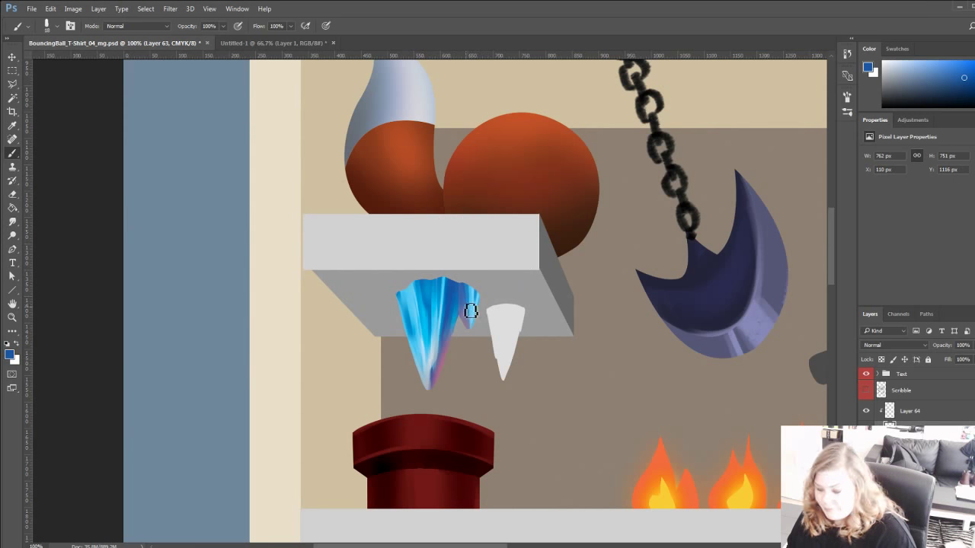
mouse_move(475, 340)
mouse_down()
mouse_move(471, 302)
mouse_move(476, 356)
mouse_up()
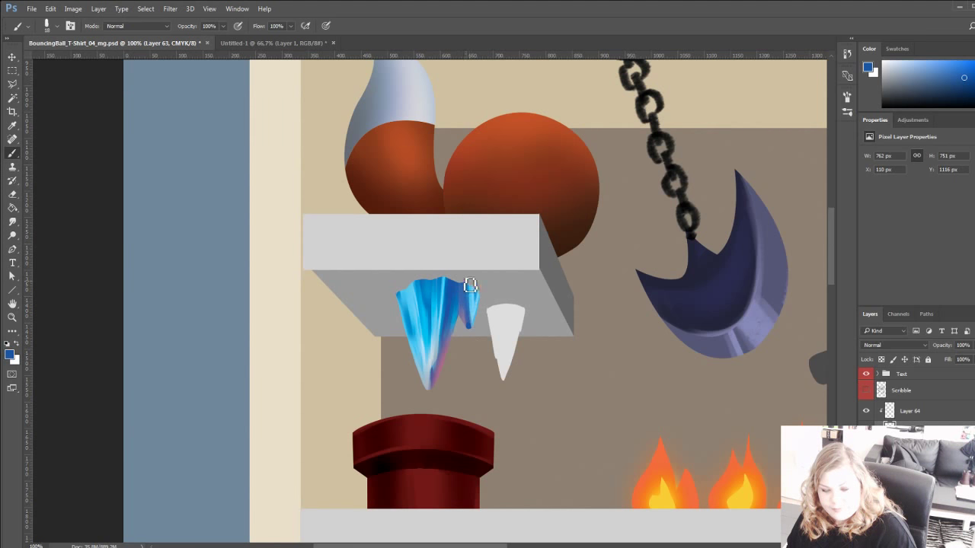
drag(471, 286, 476, 346)
Try a dark red sampled from the pipe on the large icicle's lower tip, then undo the strokes.
alt+click(471, 430)
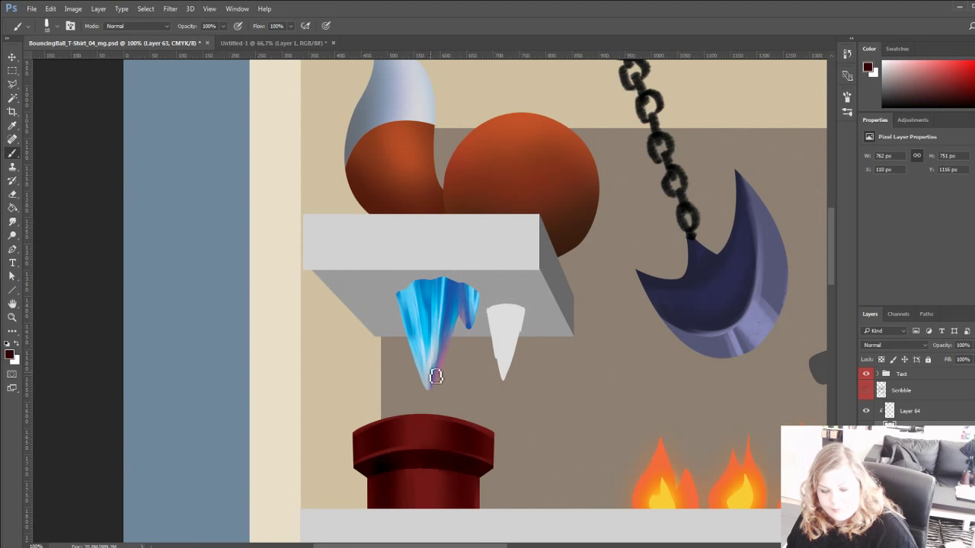
drag(434, 370, 433, 390)
key(ctrl+alt+z)
key(ctrl+alt+z)
key(ctrl+alt+z)
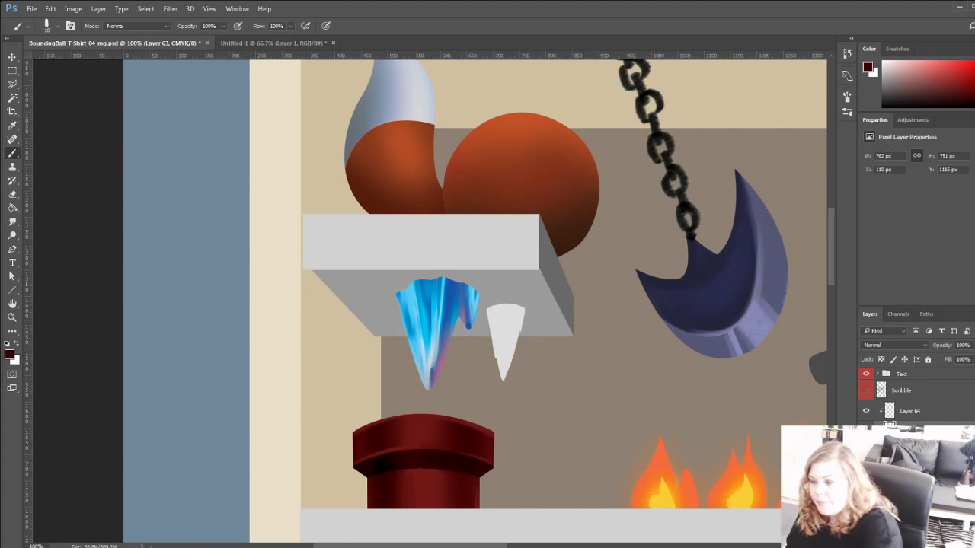
Shade the large icicle's tip with a dark purple, then work over it with cyan and pale blue sampled from the icicle.
drag(974, 66, 974, 73)
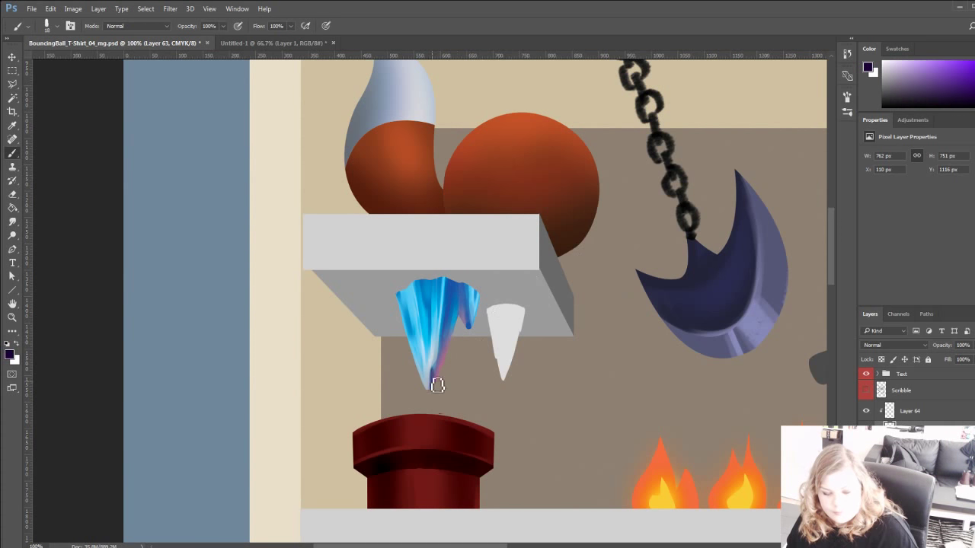
alt+click(432, 305)
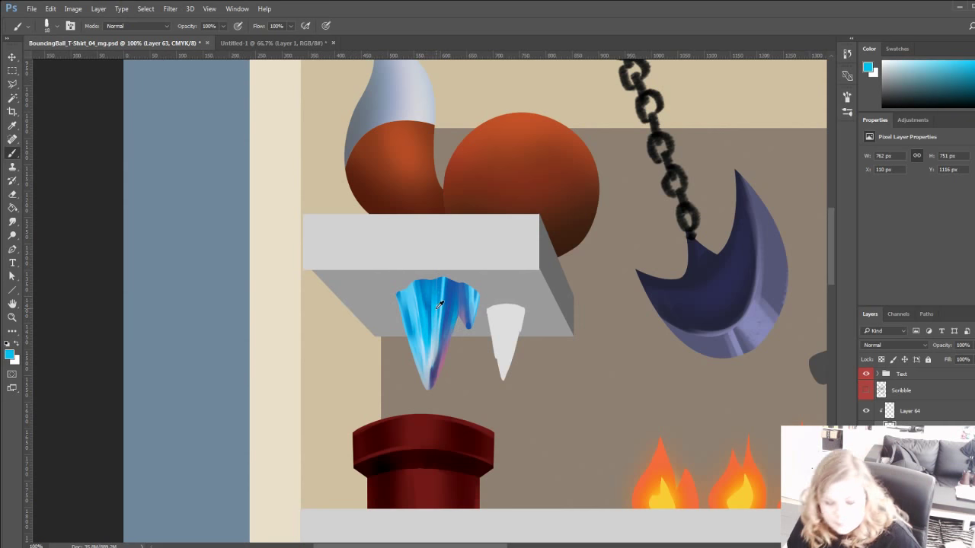
alt+click(434, 349)
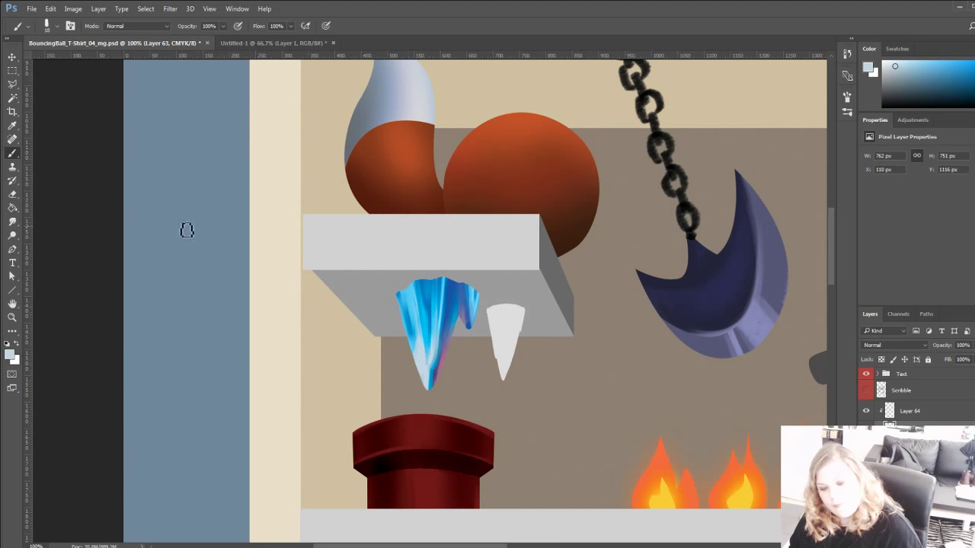
Brighten the large icicle's top and upper left edge with the Dodge tool on Highlights, undoing the first stroke.
click(13, 236)
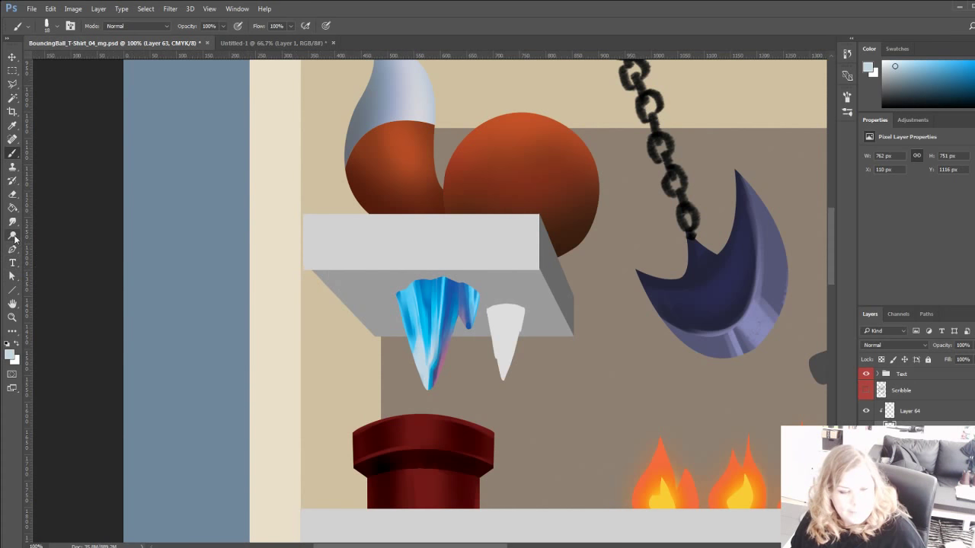
drag(410, 276, 389, 307)
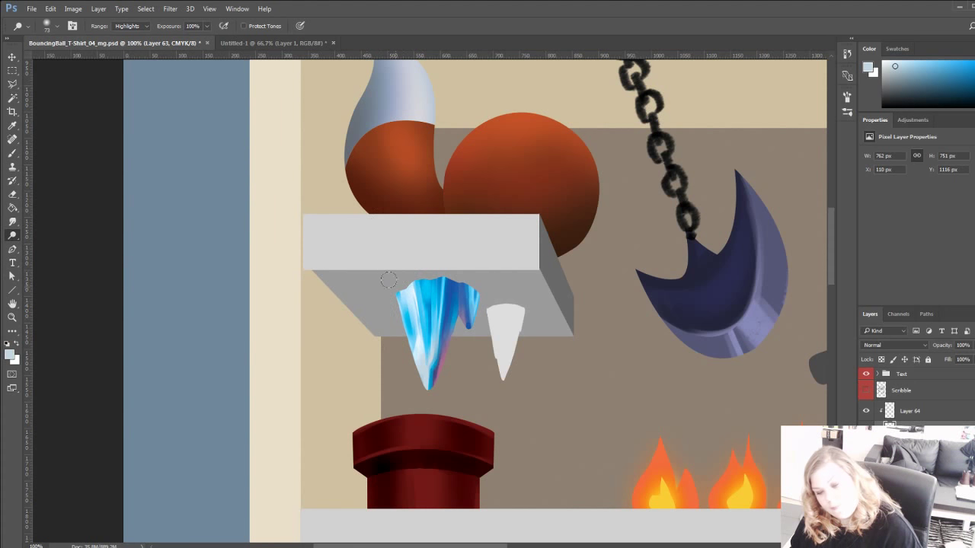
key(ctrl+z)
mouse_move(444, 280)
mouse_down()
mouse_move(396, 276)
mouse_move(396, 287)
mouse_up()
mouse_move(417, 287)
mouse_down()
mouse_move(392, 315)
mouse_move(403, 324)
mouse_up()
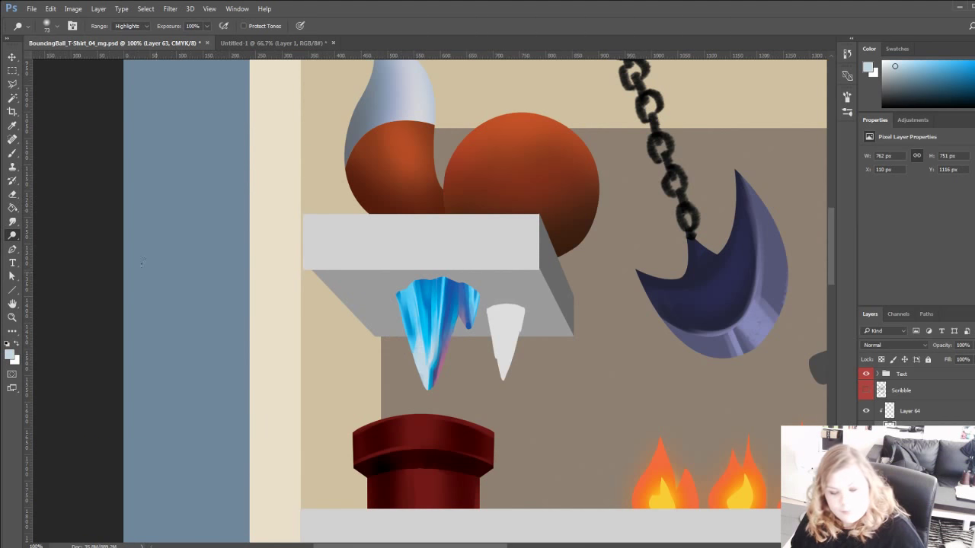
Try a soft beige brush stroke, sampled from the background, along the large icicle's top edge and undo it.
click(12, 153)
alt+click(449, 277)
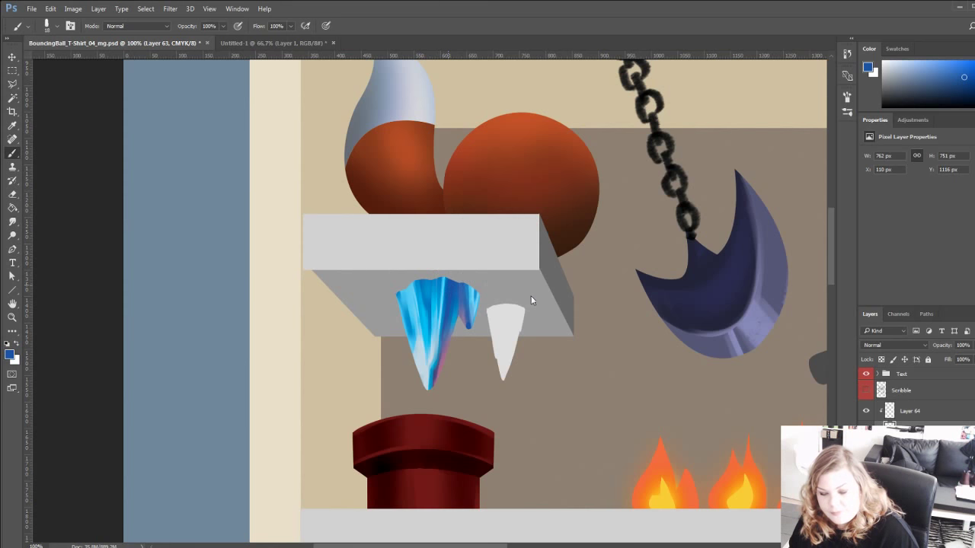
alt+click(394, 228)
alt+click(328, 319)
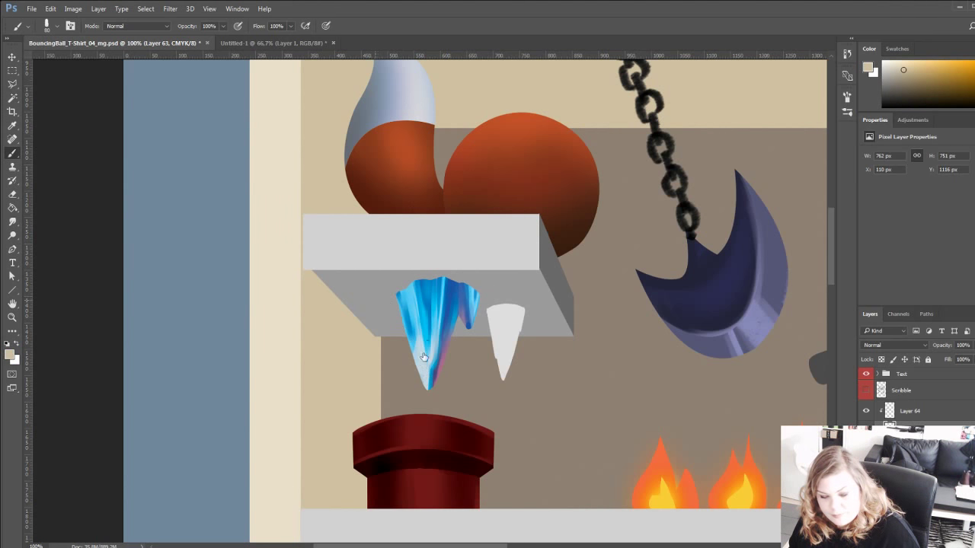
key(comma)
key(bracketleft)
key(bracketleft)
key(bracketleft)
key(bracketleft)
key(bracketleft)
key(bracketleft)
key(bracketleft)
key(bracketleft)
key(bracketleft)
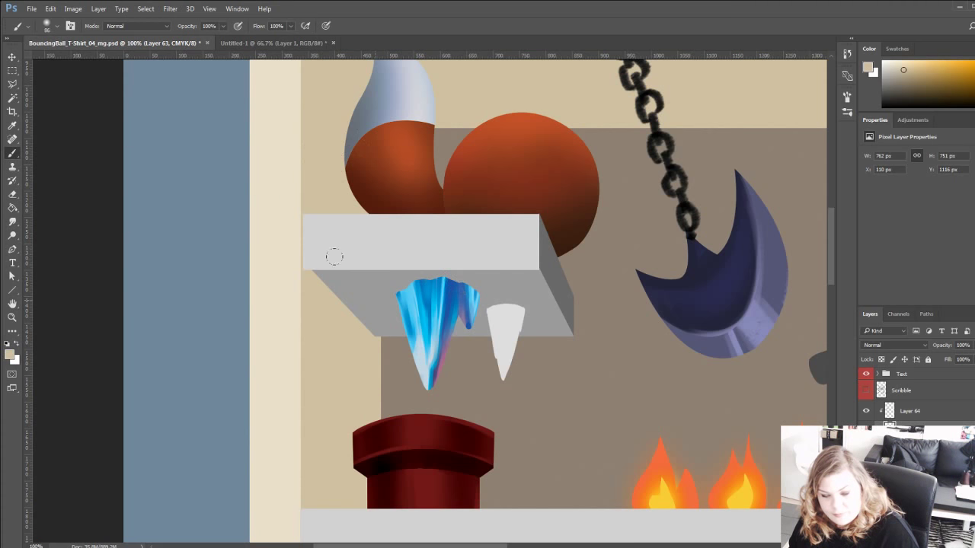
mouse_move(404, 283)
mouse_down()
mouse_move(415, 296)
mouse_move(443, 280)
mouse_up()
key(ctrl+z)
alt+click(415, 253)
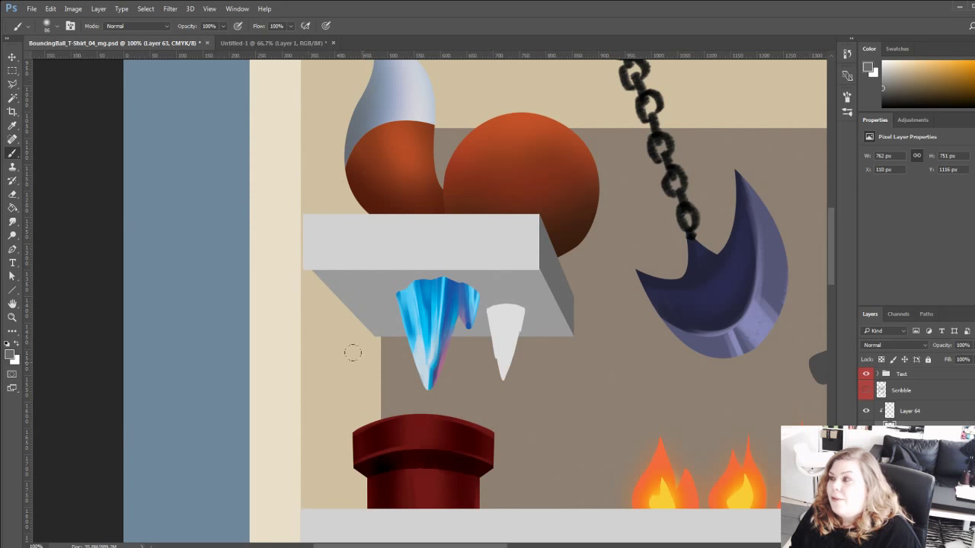
mouse_move(362, 366)
mouse_down()
mouse_move(361, 342)
mouse_move(351, 412)
mouse_move(338, 399)
mouse_move(344, 435)
mouse_move(355, 337)
mouse_up()
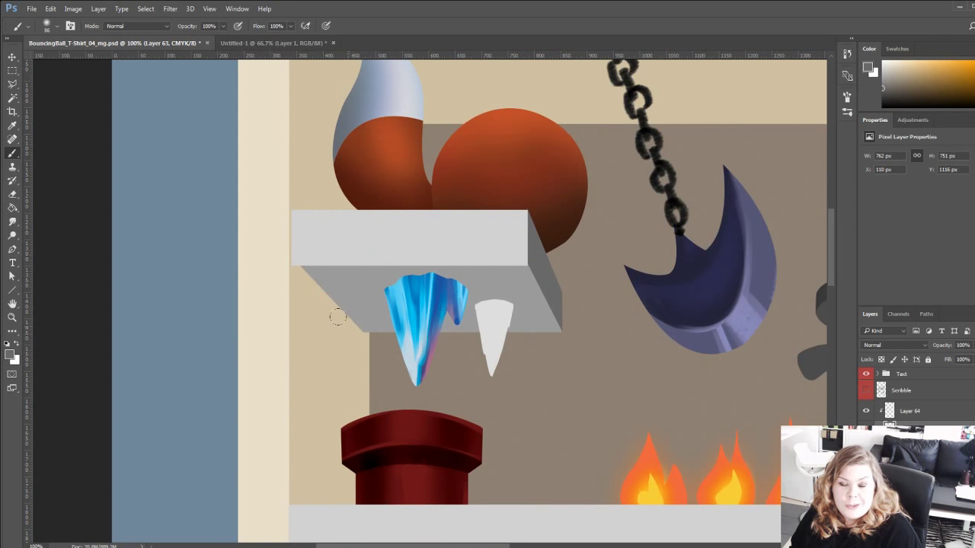
drag(350, 368, 380, 377)
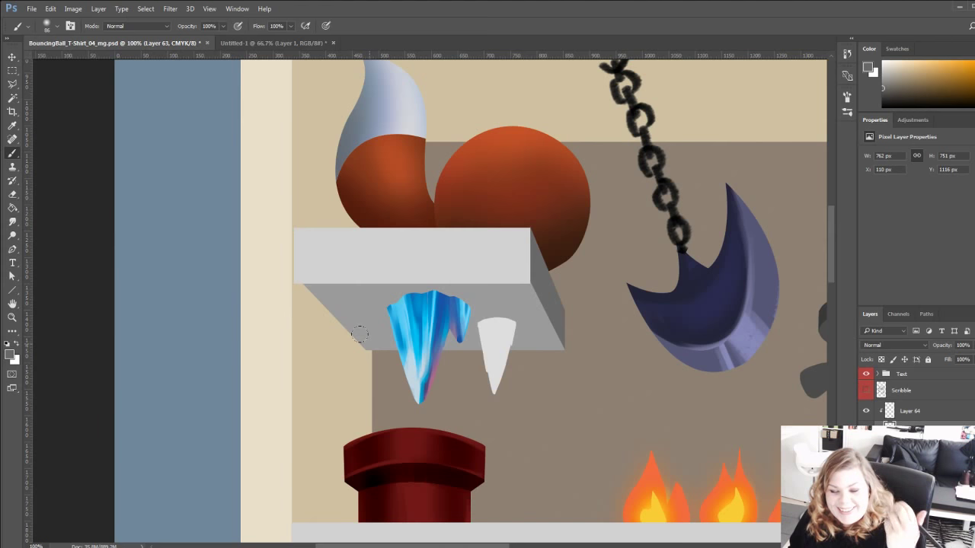
drag(387, 316, 392, 310)
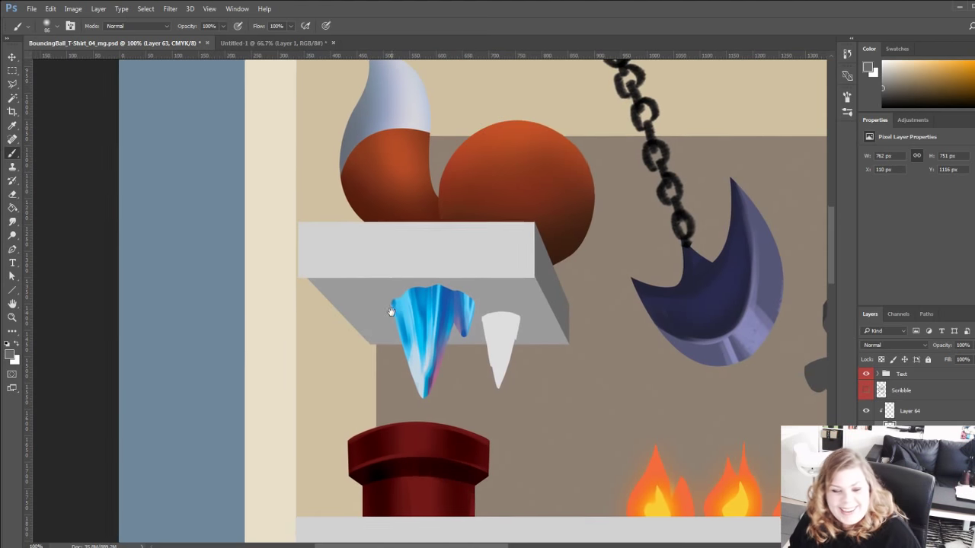
Brush a darker blue sampled from the icicles onto the small icicle's upper right edge.
alt+click(451, 292)
alt+click(457, 290)
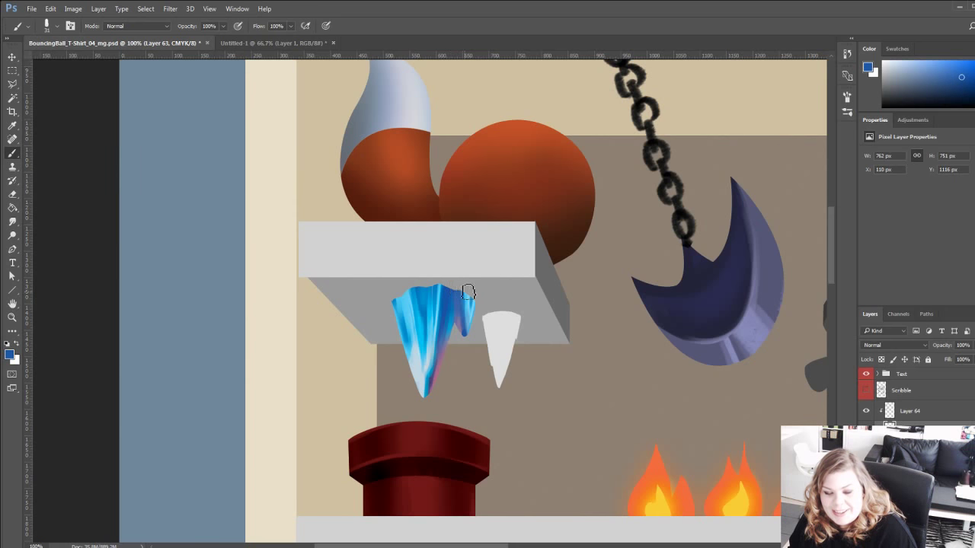
drag(468, 291, 470, 302)
alt+click(554, 271)
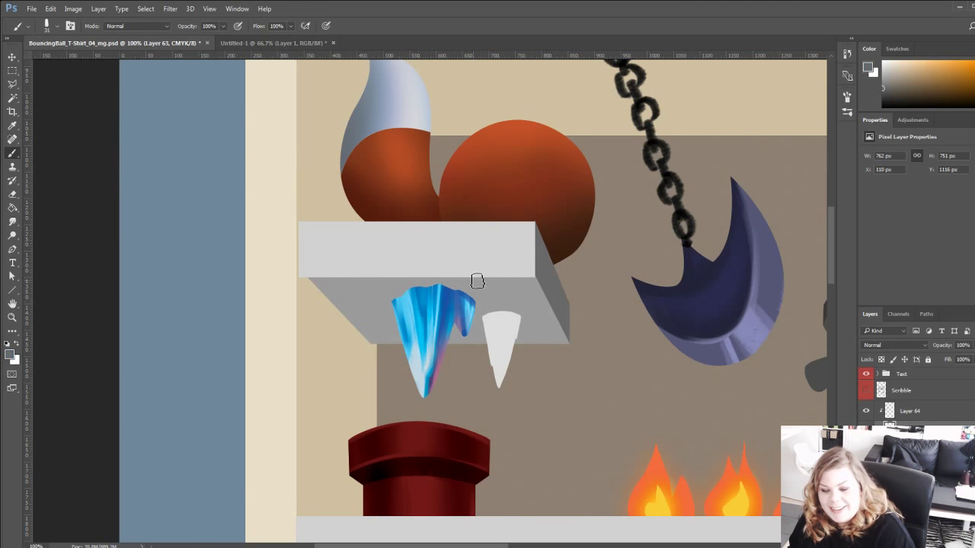
alt+click(446, 332)
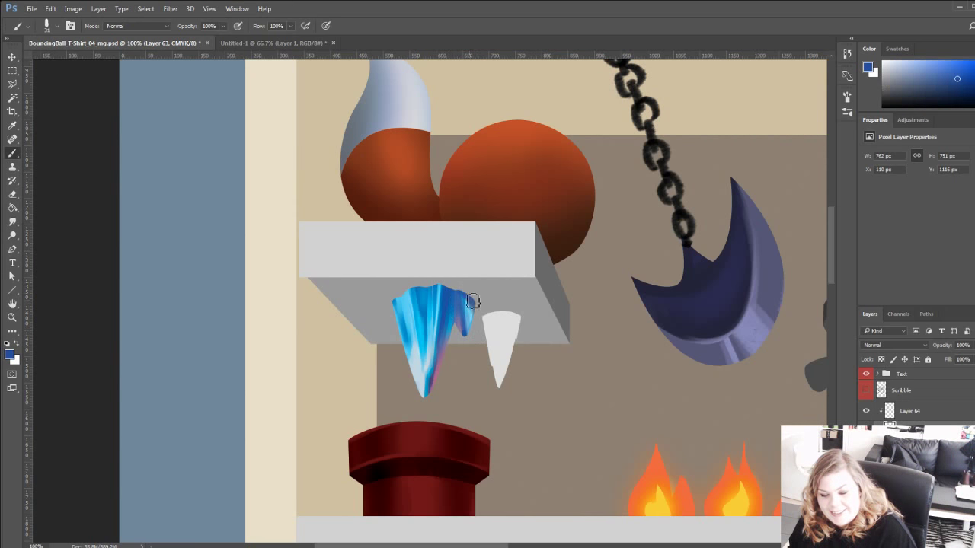
Paint a bright cyan streak down the middle of the small pale icicle, sampling the colour from the large icicle.
mouse_move(339, 317)
mouse_down()
mouse_move(327, 261)
mouse_move(342, 275)
mouse_move(344, 388)
mouse_move(337, 381)
mouse_up()
alt+click(410, 295)
mouse_move(474, 305)
mouse_down()
mouse_move(487, 365)
mouse_move(476, 315)
mouse_move(480, 381)
mouse_up()
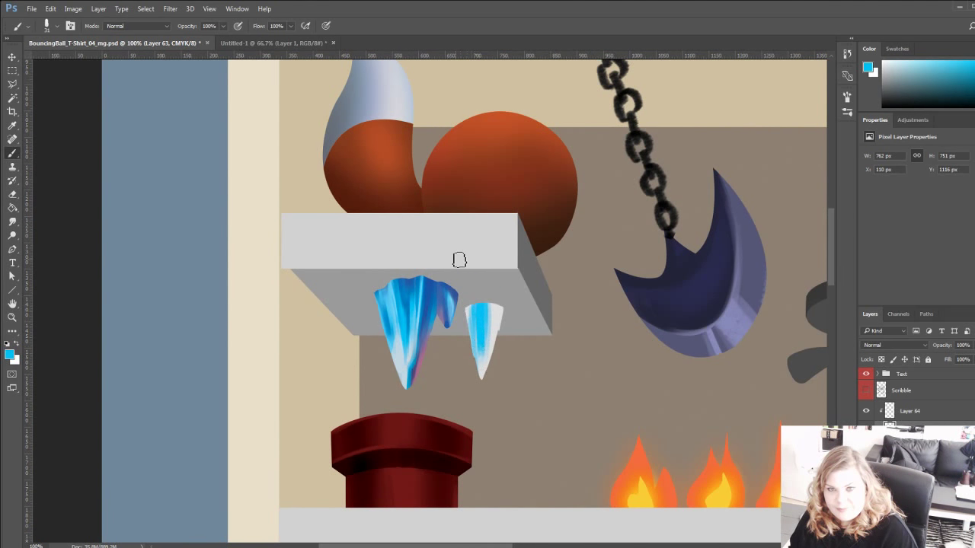
Refine the streaks and tip of the large icicle with a much smaller brush, using blues sampled from the icicle itself.
key(bracketleft)
key(bracketleft)
key(bracketleft)
key(bracketleft)
key(bracketleft)
key(bracketleft)
key(bracketleft)
key(bracketleft)
key(bracketleft)
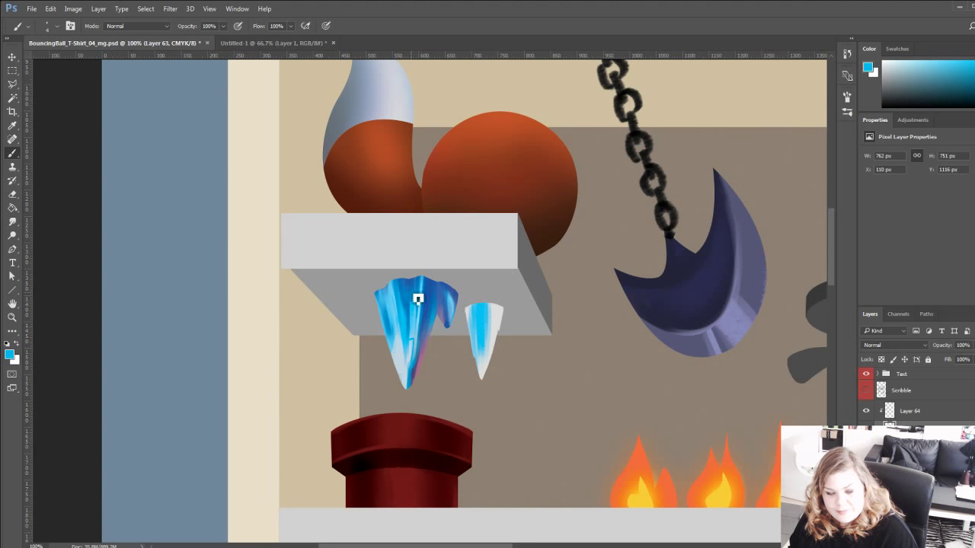
alt+click(424, 323)
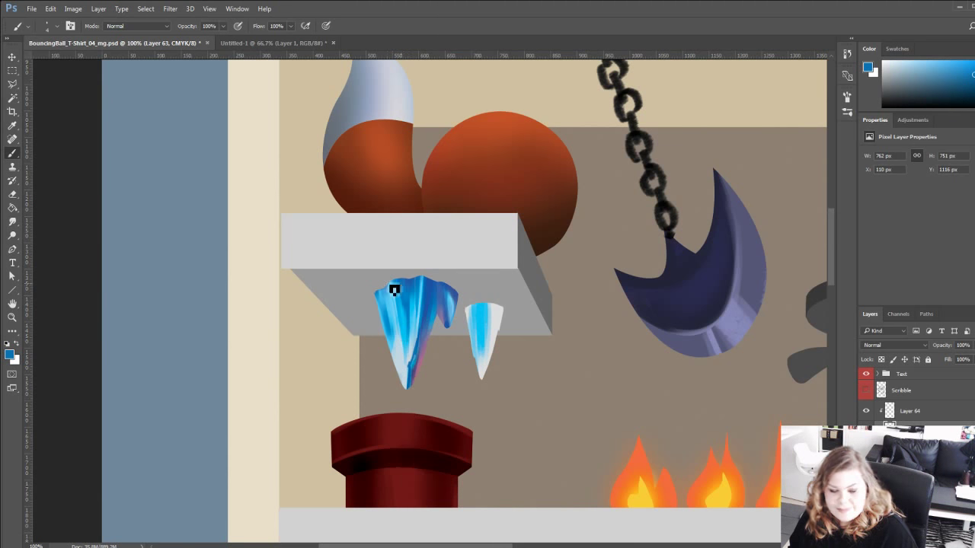
alt+click(400, 303)
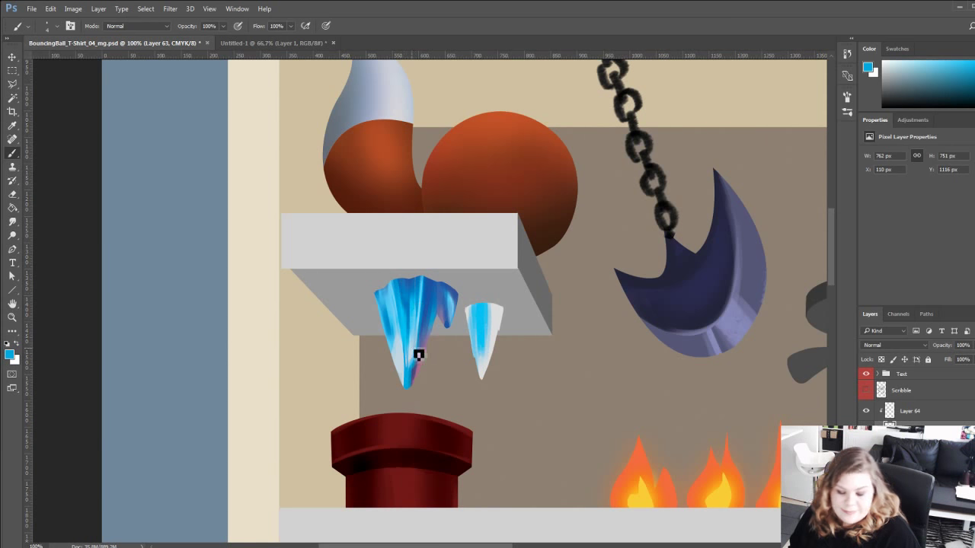
alt+click(416, 374)
Cover the remaining pale sides of the small icicle with dark blue sampled from the large icicle, using a larger brush.
alt+click(427, 301)
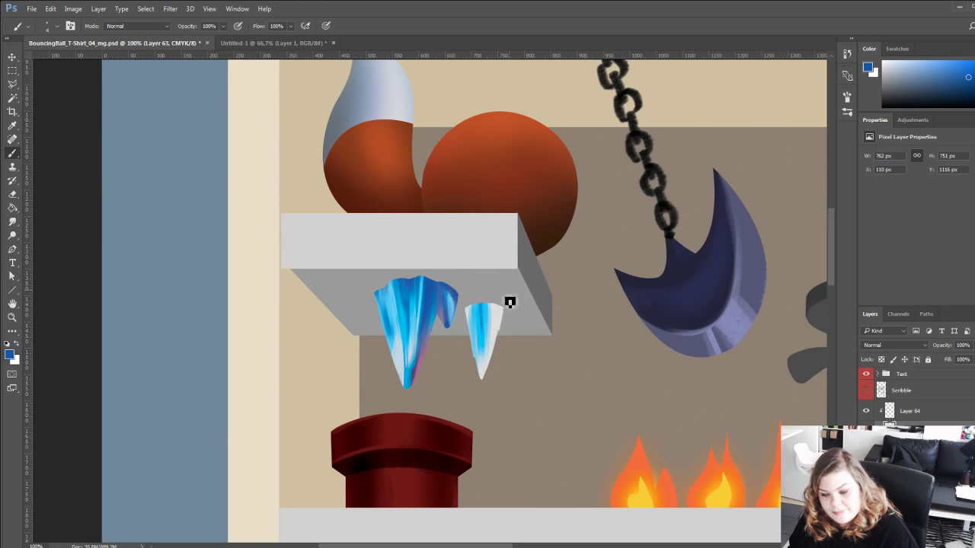
key(period)
alt+click(427, 290)
mouse_move(453, 275)
mouse_down()
mouse_move(474, 345)
mouse_move(474, 316)
mouse_move(478, 384)
mouse_move(488, 331)
mouse_move(470, 362)
mouse_move(479, 358)
mouse_move(487, 399)
mouse_move(483, 346)
mouse_move(492, 354)
mouse_move(497, 330)
mouse_move(498, 362)
mouse_move(501, 312)
mouse_move(478, 372)
mouse_up()
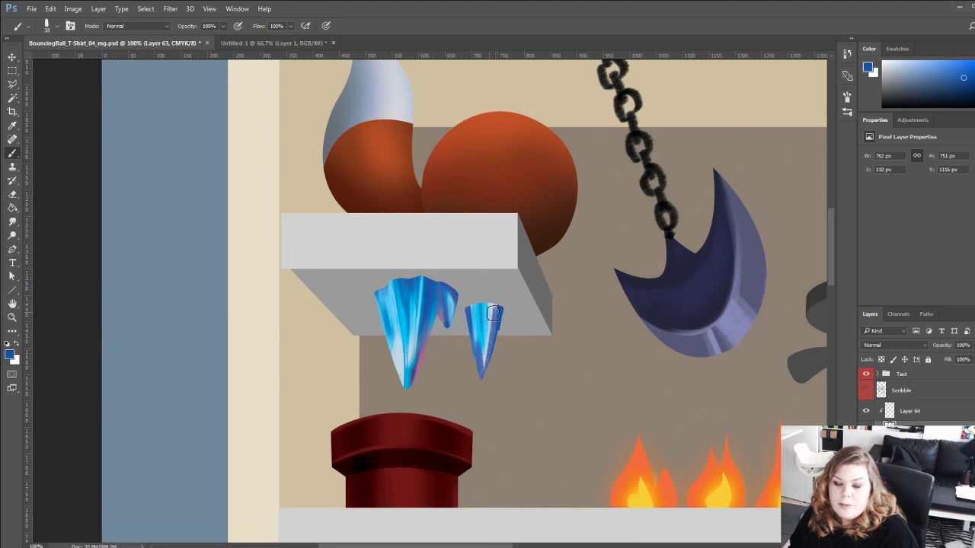
Carry dark blue down the small icicle's right side to its tip and restore a light cyan streak along its left half.
alt+click(454, 299)
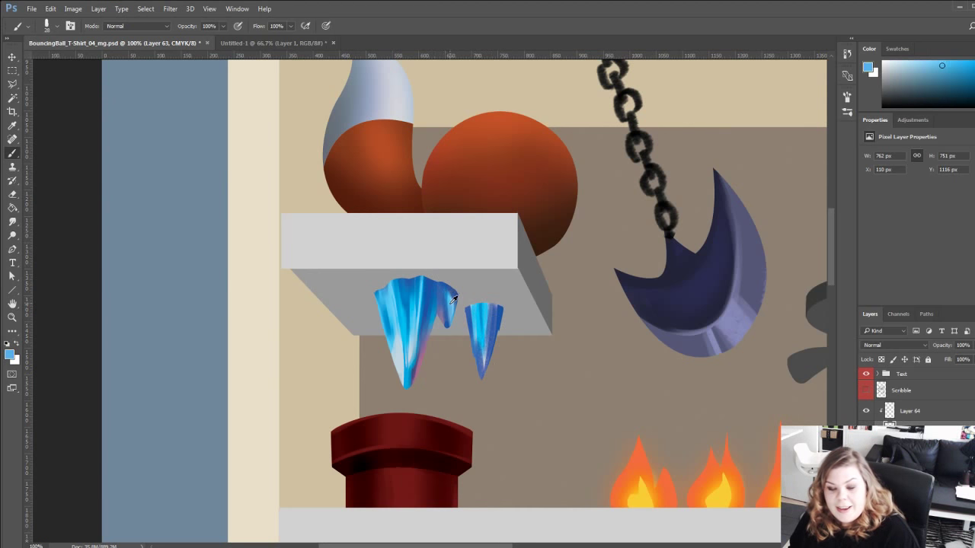
alt+click(496, 306)
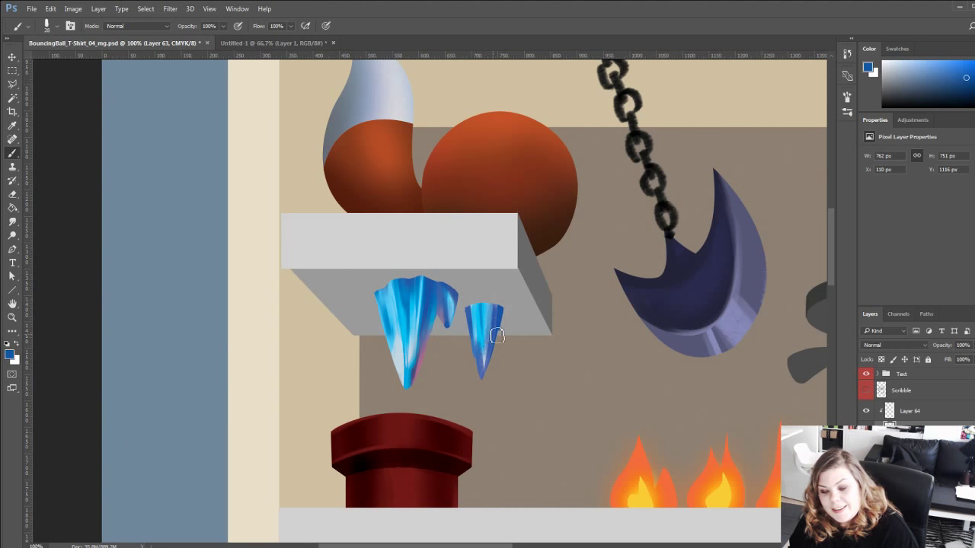
drag(493, 320, 484, 386)
drag(493, 342, 484, 396)
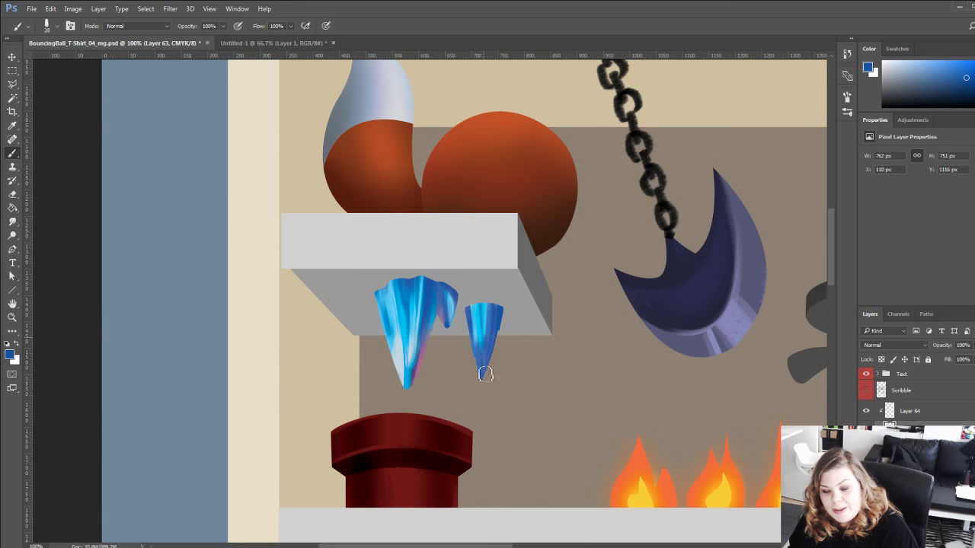
alt+click(477, 315)
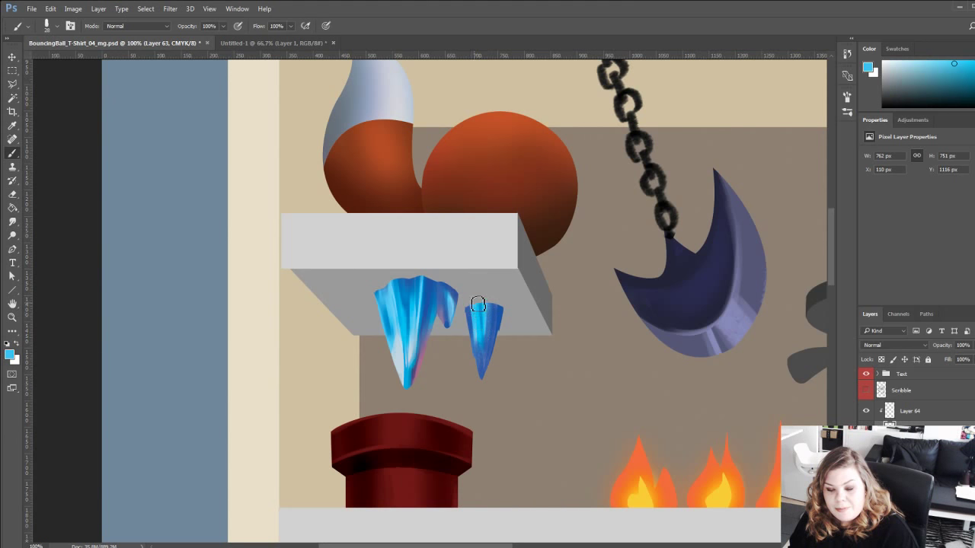
drag(475, 308, 485, 369)
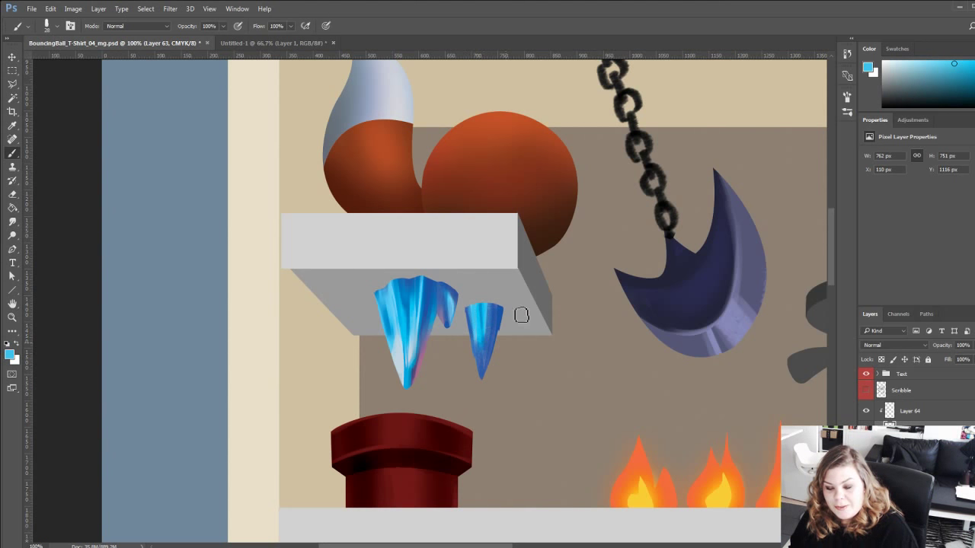
Reduce the brush to 17 px and deepen the small icicle's left edge with dark blue sampled from it.
key(bracketleft)
key(bracketleft)
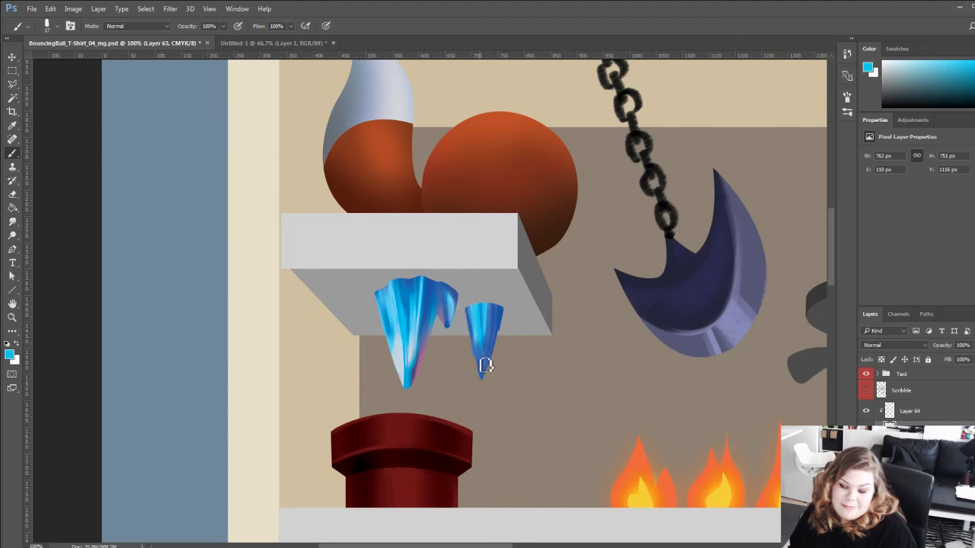
alt+click(470, 312)
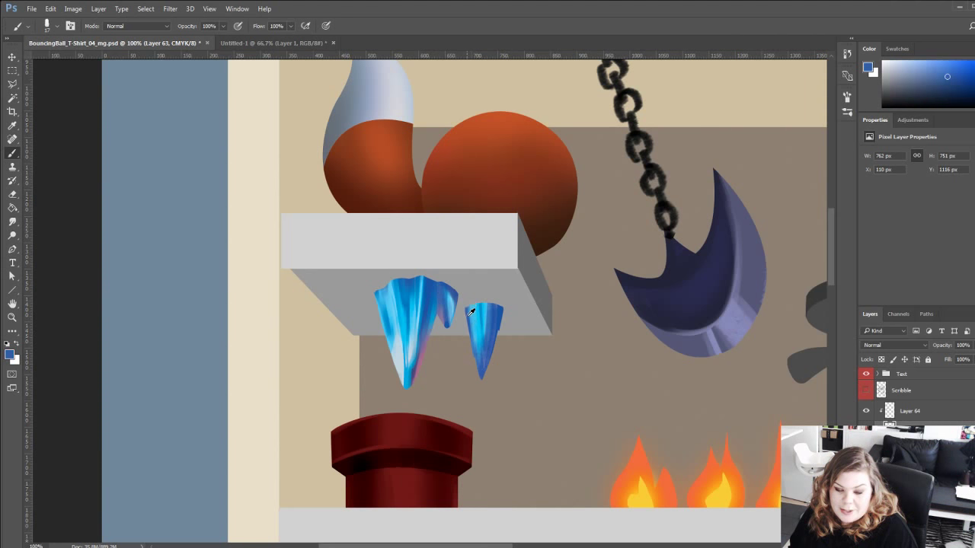
alt+click(469, 315)
drag(471, 315, 481, 357)
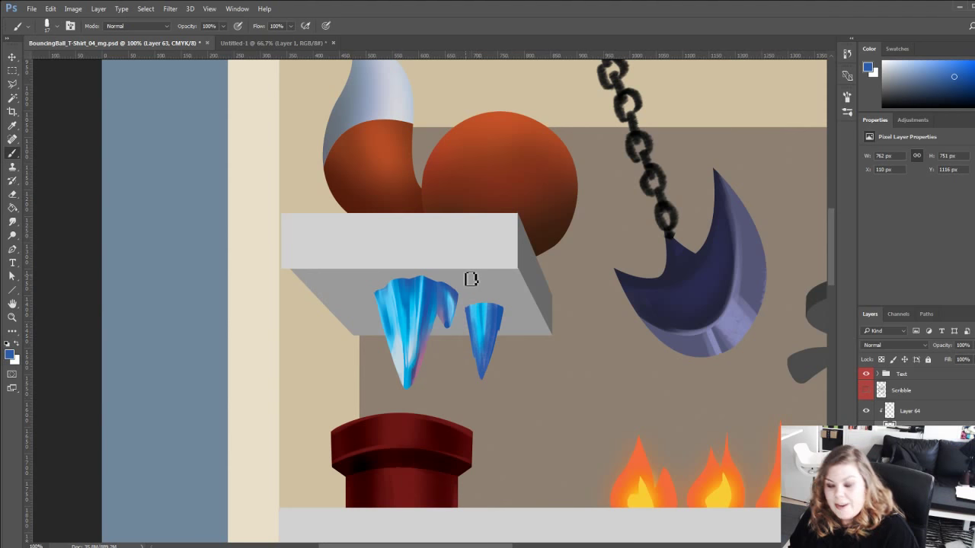
Rework the small icicle's light and dark streaks with a 34 px brush, alternating sampled cyan and deep blue.
scroll(457, 309, down, 1)
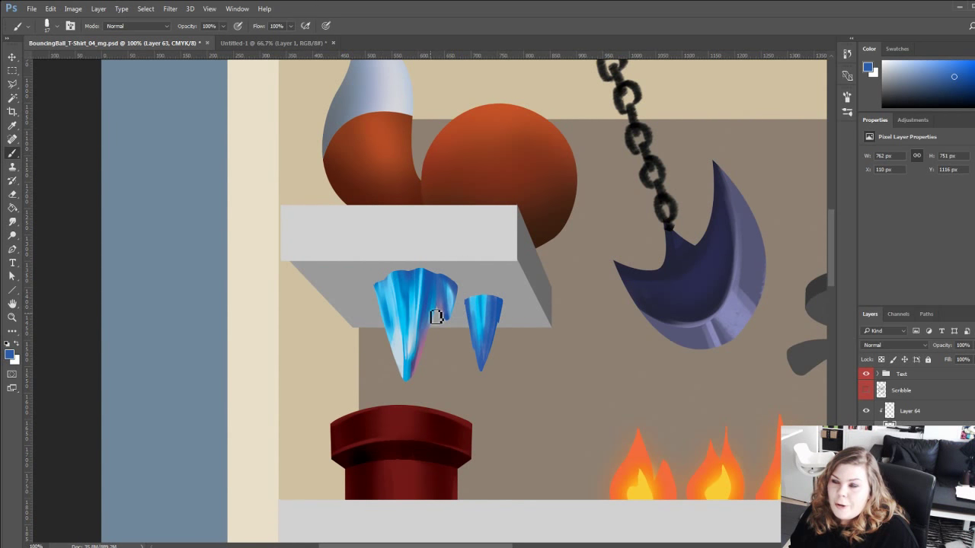
drag(439, 368, 448, 387)
alt+click(489, 321)
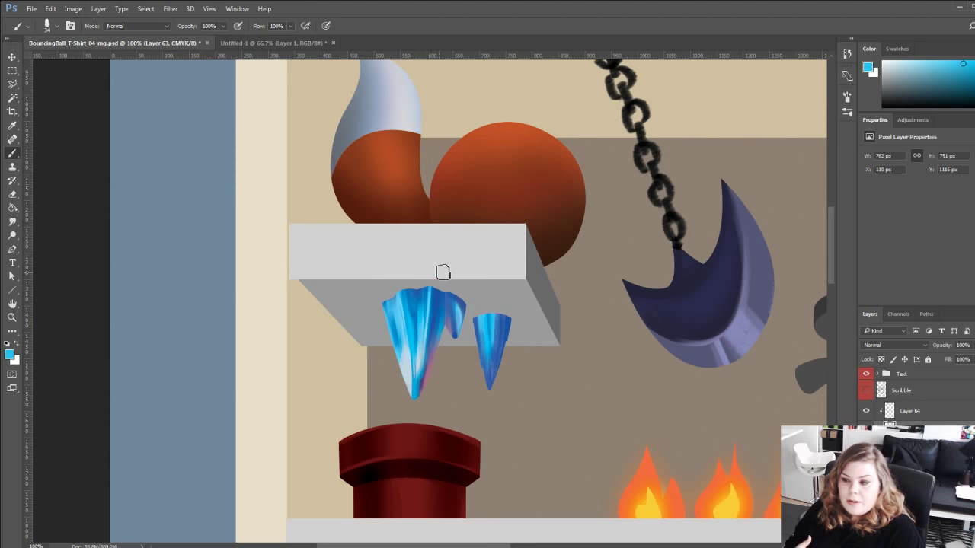
alt+click(501, 345)
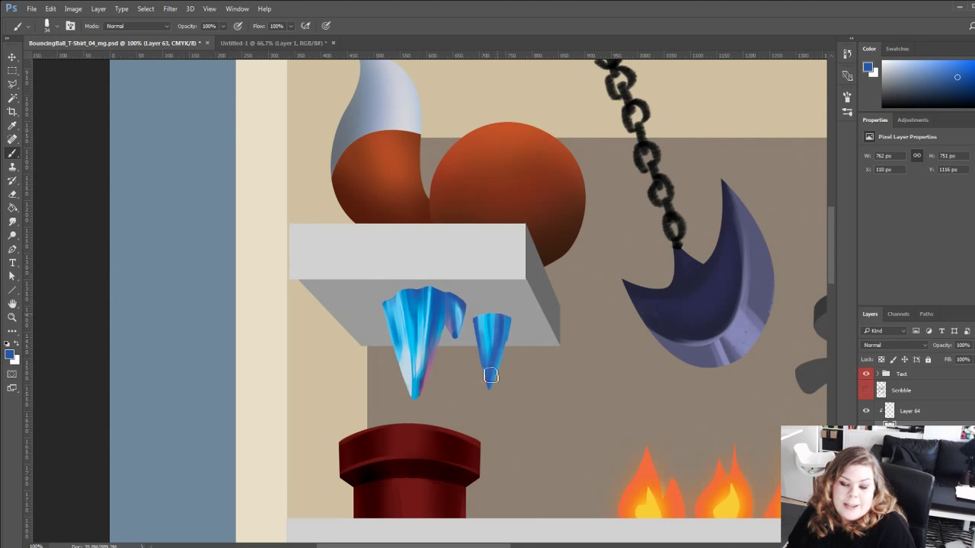
alt+click(496, 312)
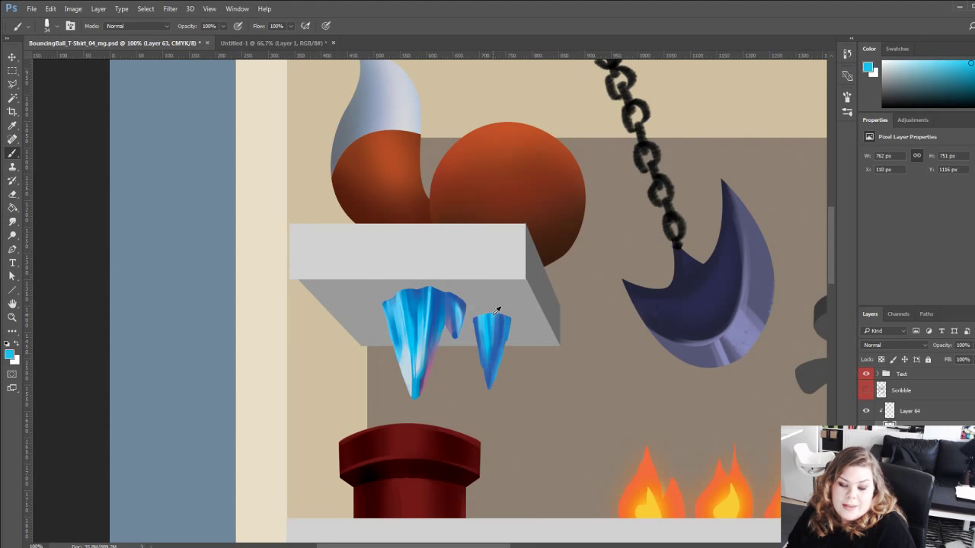
alt+click(496, 349)
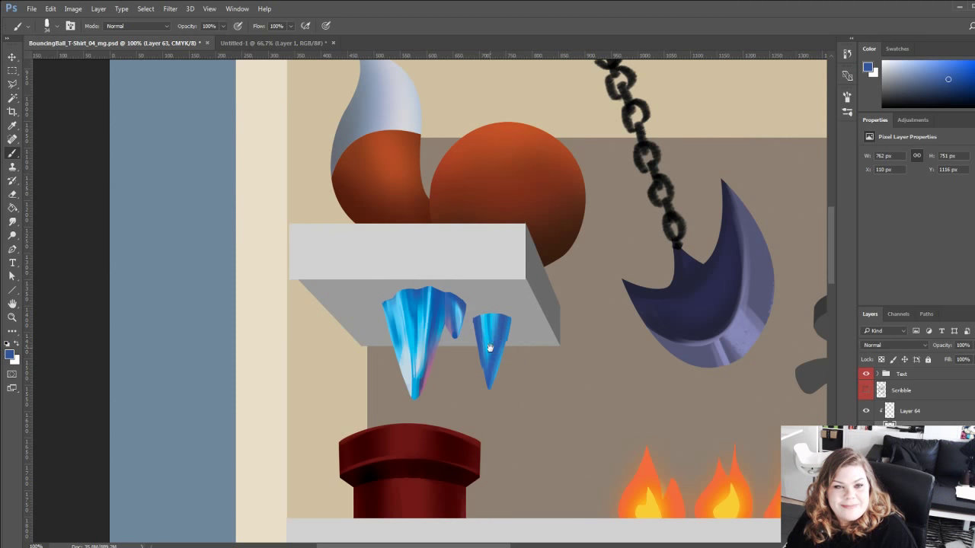
Brighten the small icicle down to its tip with sampled cyan, using a 17 px brush.
drag(489, 348, 493, 358)
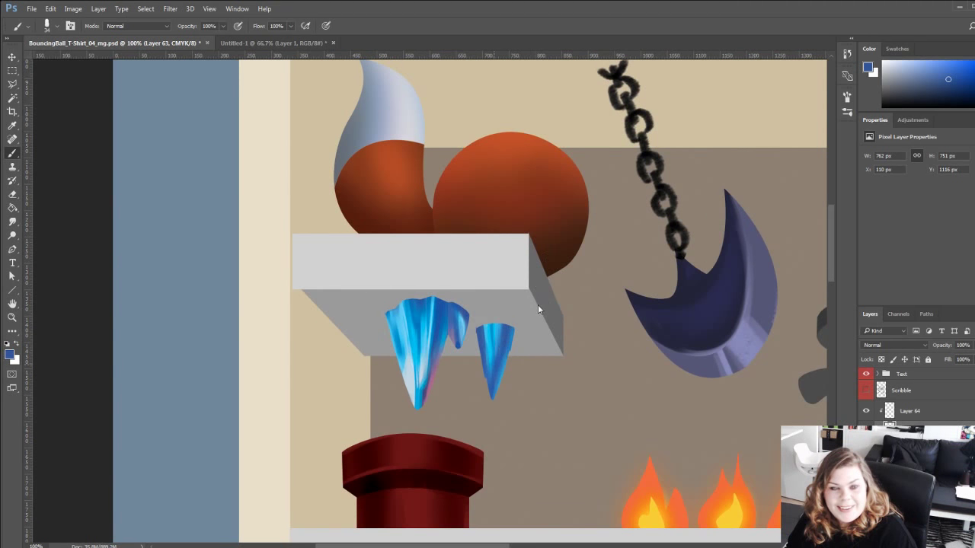
alt+click(490, 325)
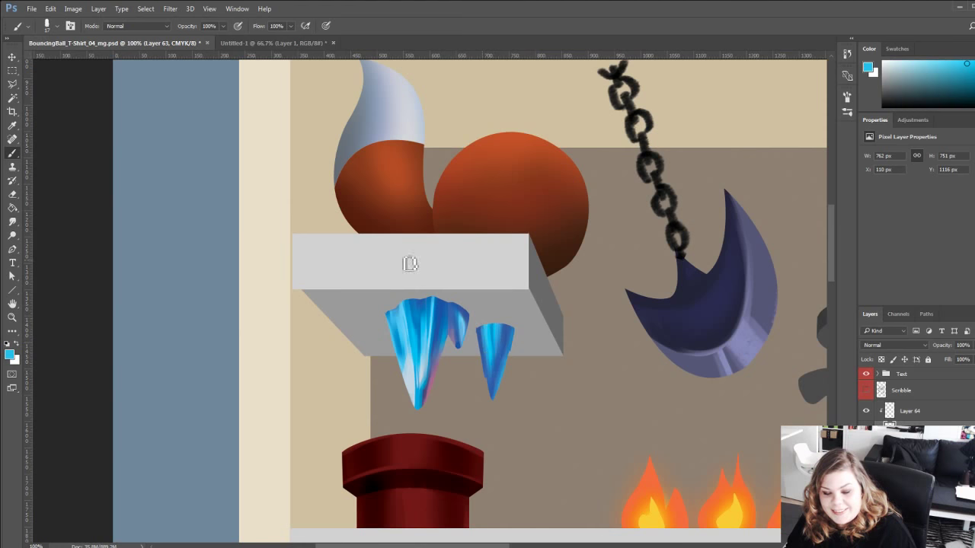
drag(353, 344, 340, 270)
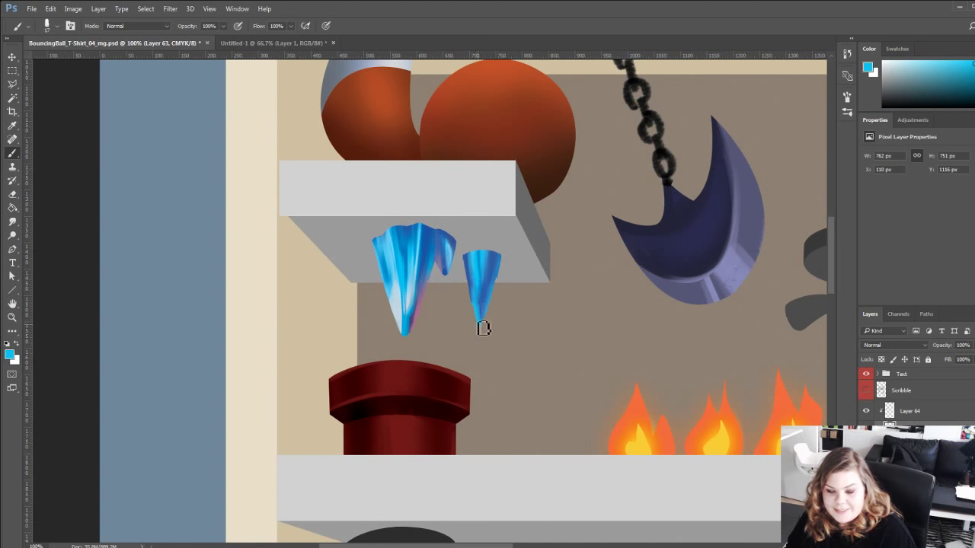
drag(467, 316, 472, 342)
Add fine dark blue and cyan streaks to the small icicle with a 9 px brush, sampling colours from both icicles.
alt+click(484, 301)
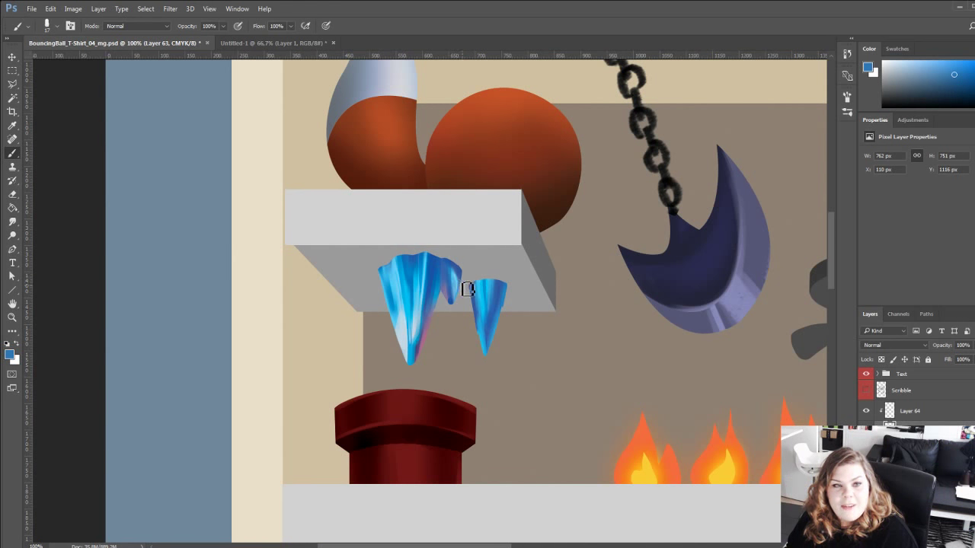
alt+click(480, 305)
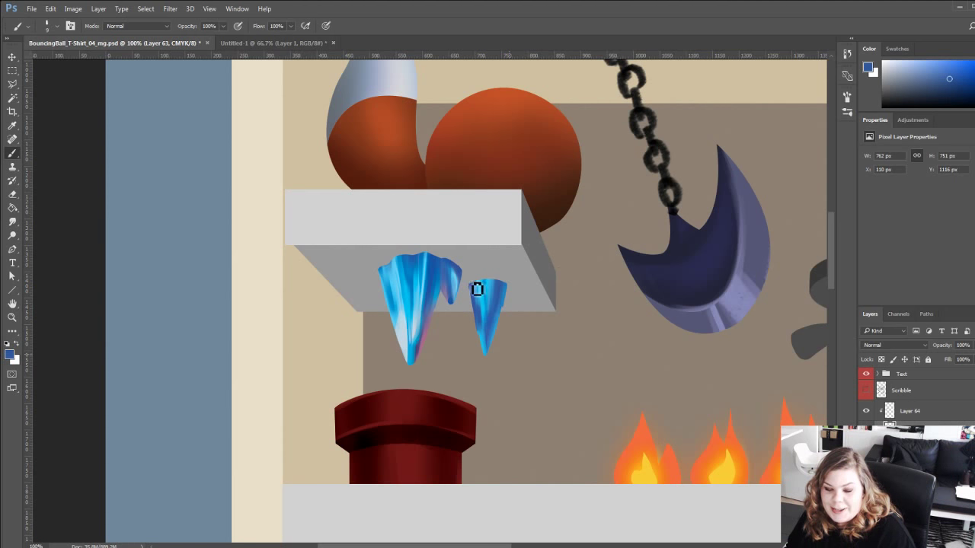
alt+click(481, 296)
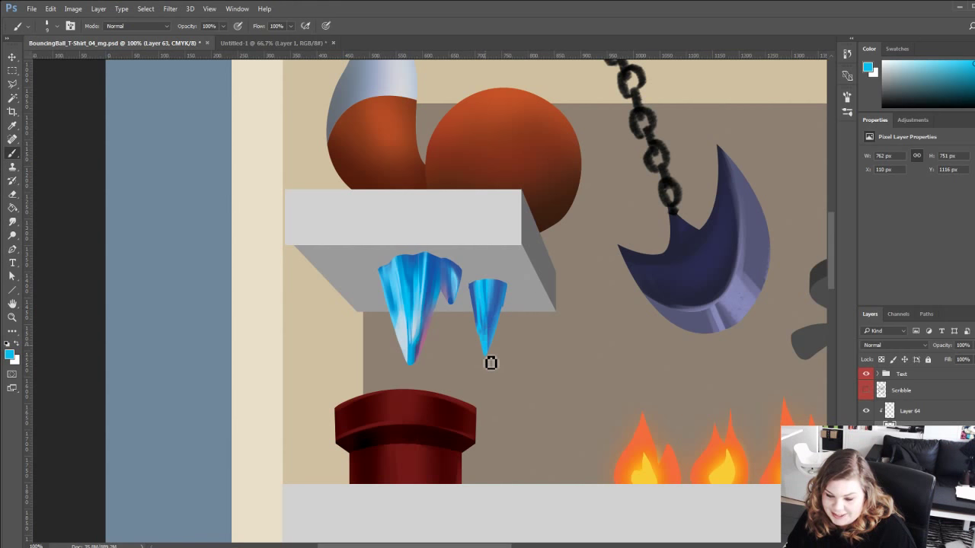
alt+click(492, 321)
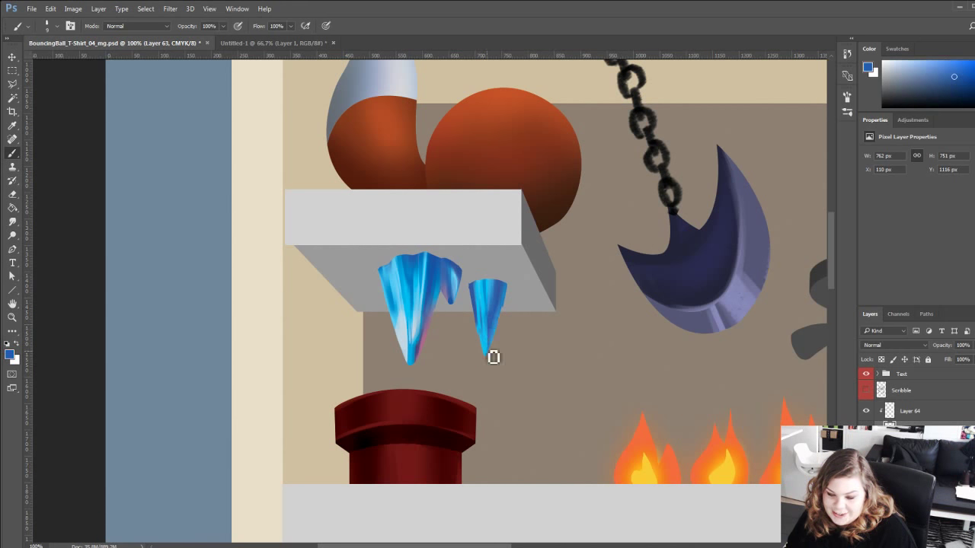
alt+click(408, 295)
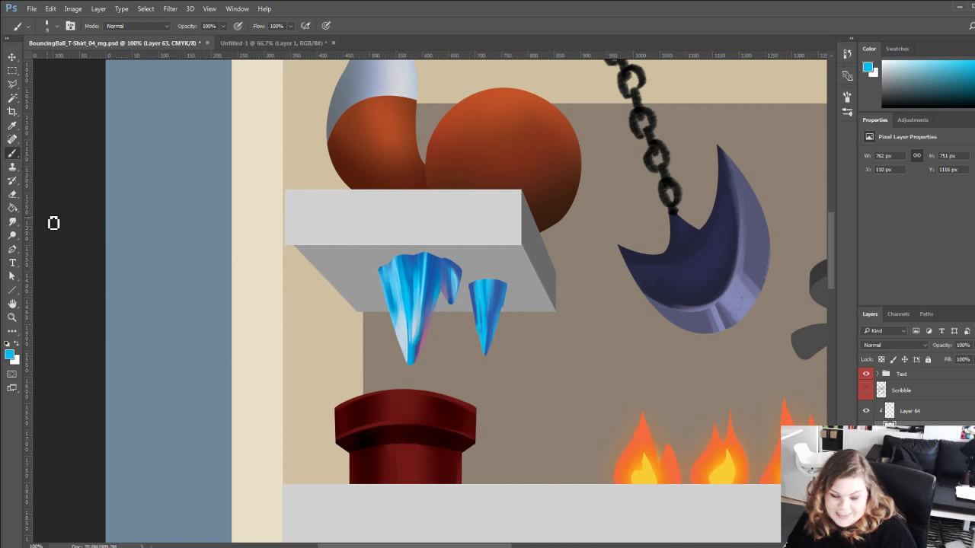
Brighten the left edge of the small icicle with the Dodge tool set to Highlights at 100% exposure.
click(13, 222)
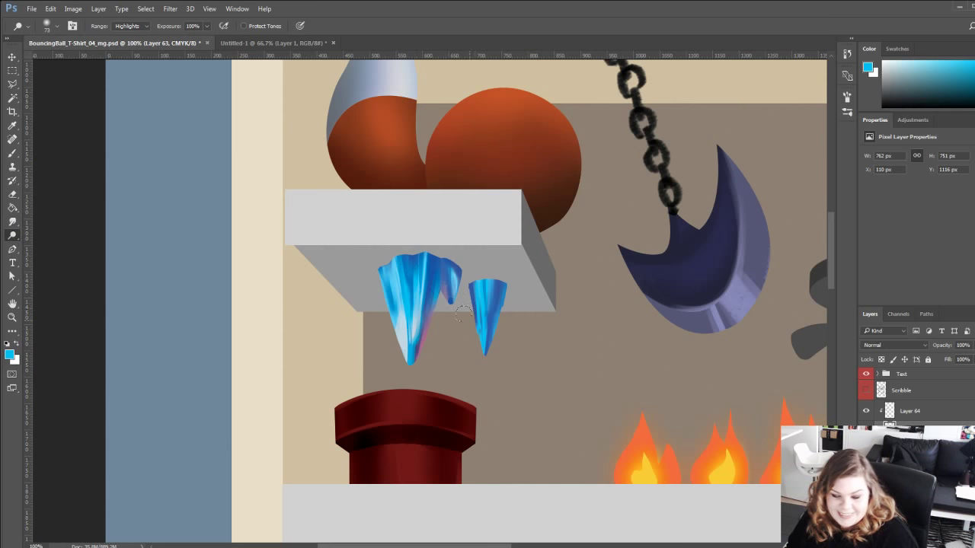
mouse_move(463, 314)
mouse_down()
mouse_move(466, 287)
mouse_move(481, 304)
mouse_up()
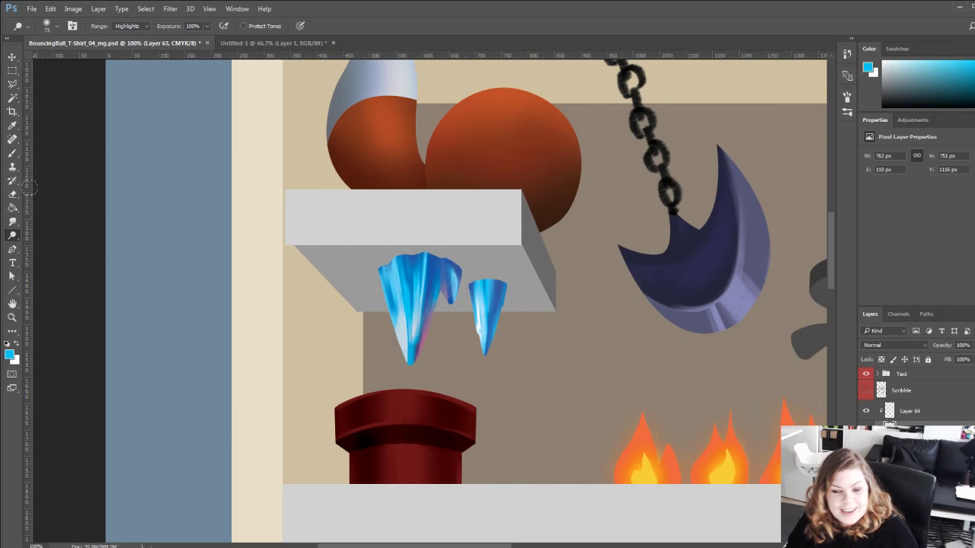
Brush soft light-blue and cyan streaks through the middle of the small icicle, using colours sampled from both icicles.
click(13, 155)
alt+click(485, 303)
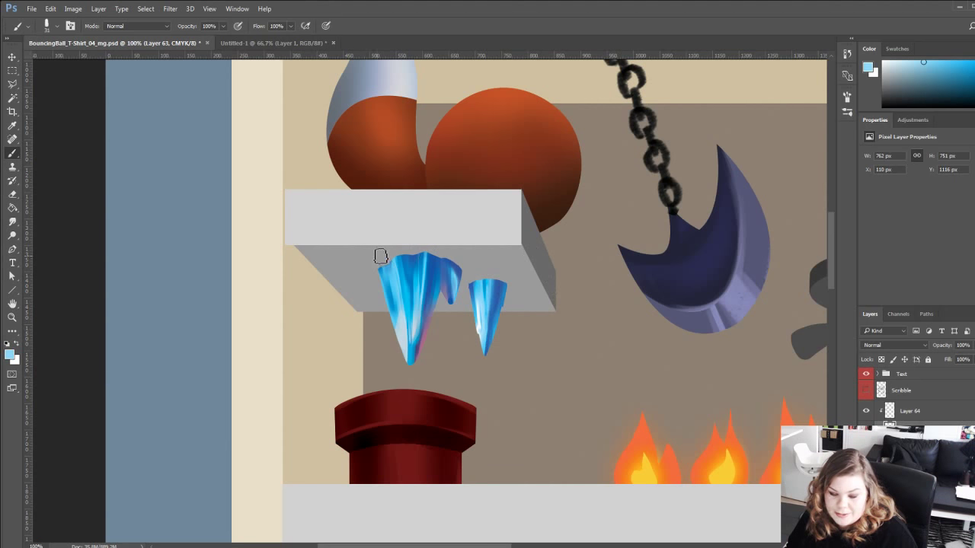
alt+click(407, 286)
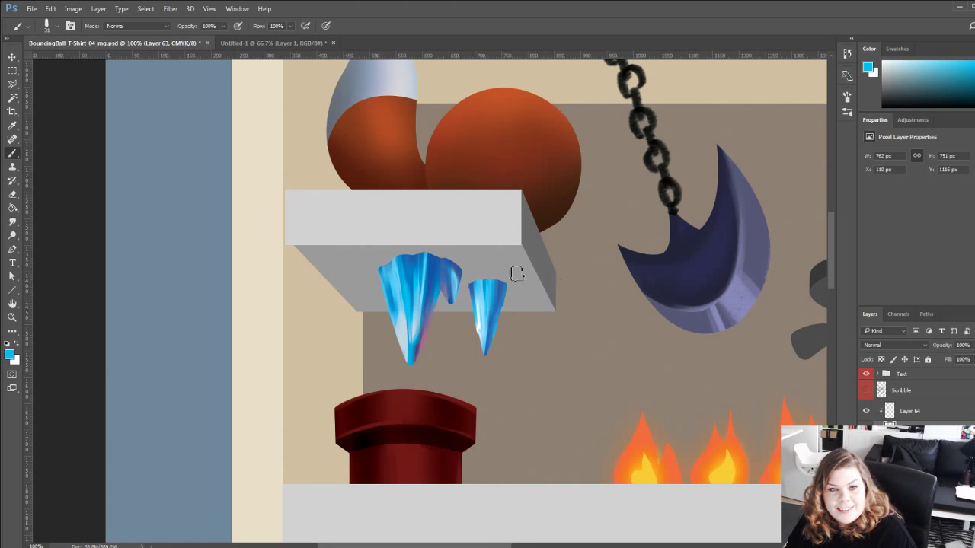
Shade the small icicle's right side and tip with a 20 px brush, alternating sampled dark blue and light cyan.
alt+click(504, 286)
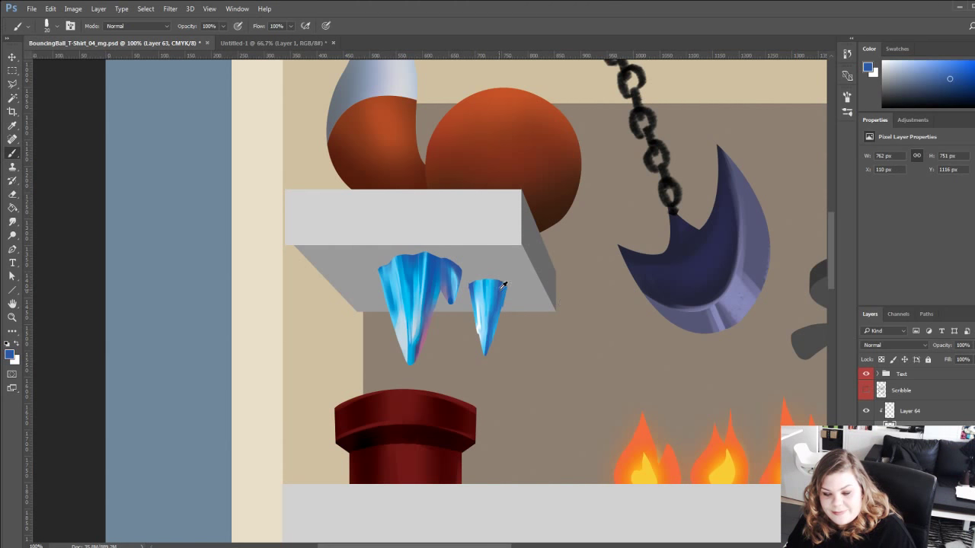
alt+click(489, 330)
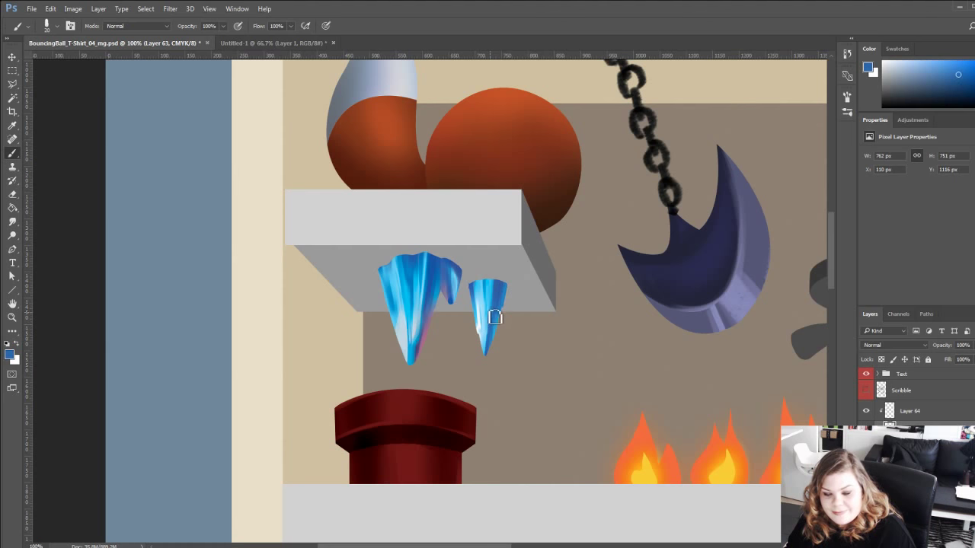
alt+click(489, 295)
drag(494, 313, 490, 356)
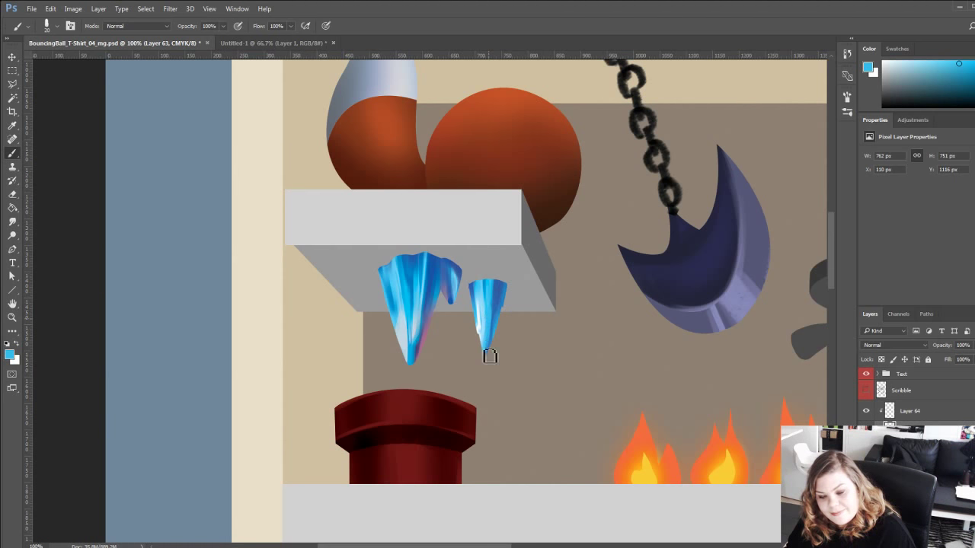
alt+click(500, 306)
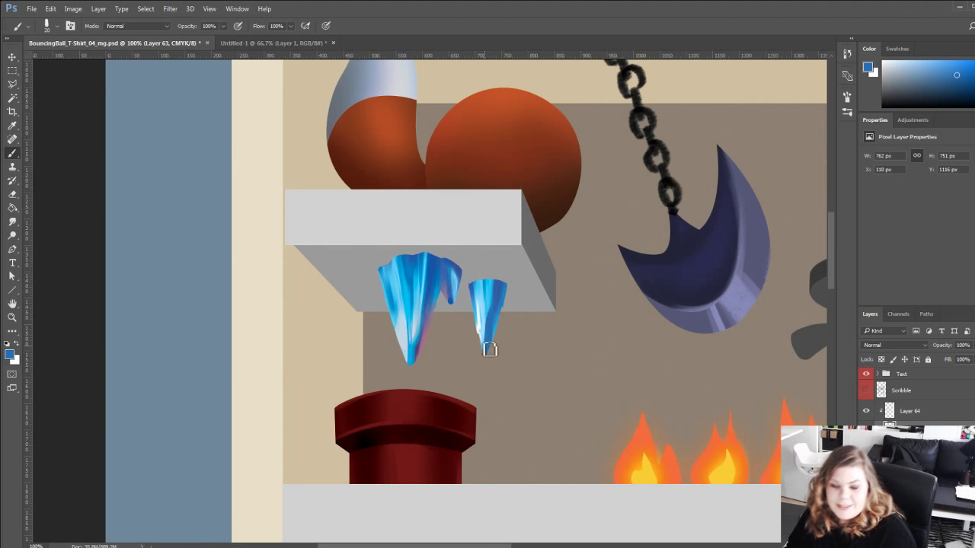
Refine the right side and tip of the small icicle with a 9 px brush, using blues sampled from the icicle itself.
key(bracketleft)
key(bracketleft)
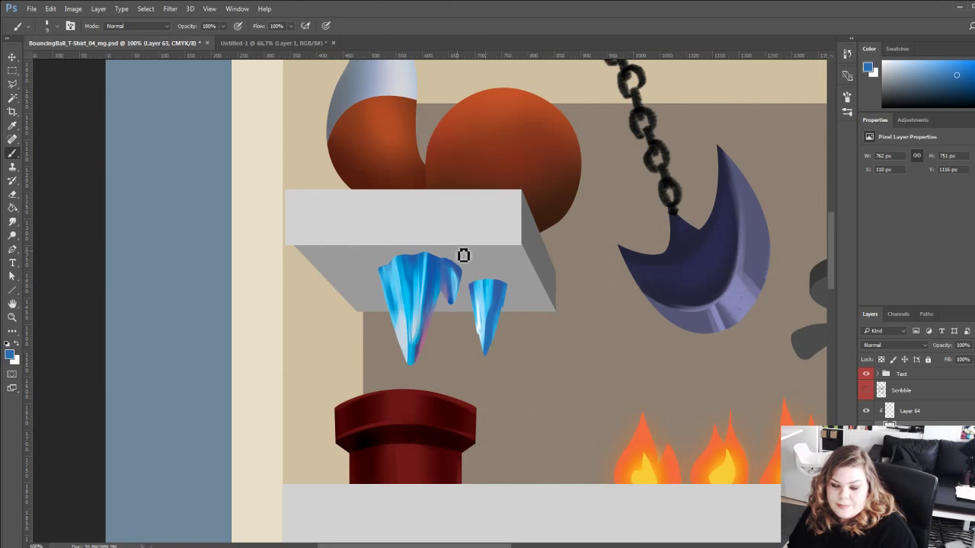
alt+click(495, 306)
drag(493, 313, 487, 380)
alt+click(492, 333)
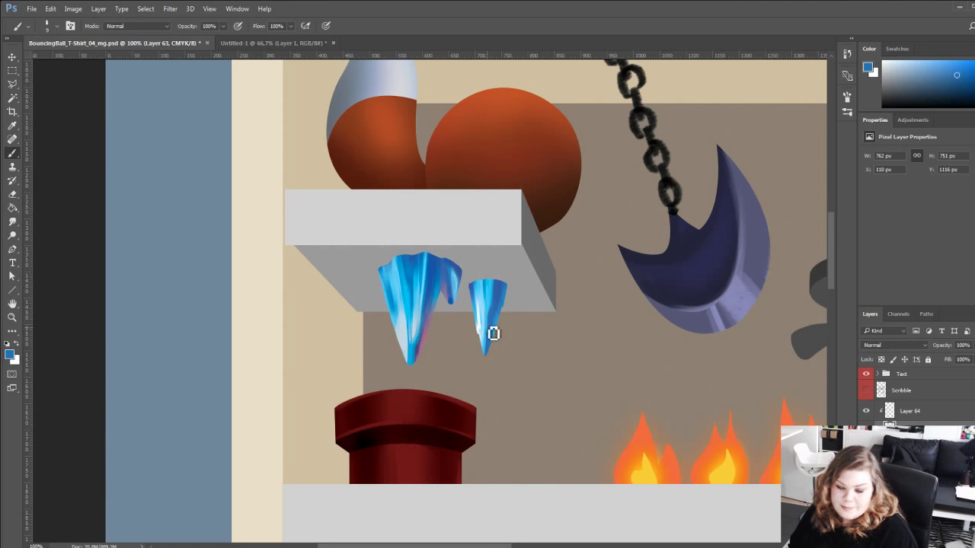
drag(494, 333, 493, 366)
alt+click(497, 327)
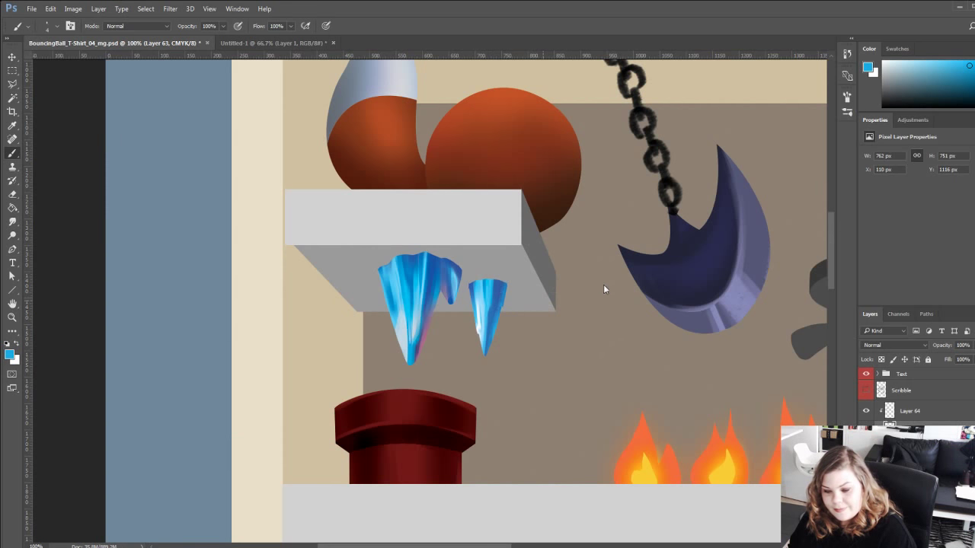
Paint a thin light cyan streak down the middle of the large icicle, using a colour sampled from it.
alt+click(430, 289)
alt+click(421, 299)
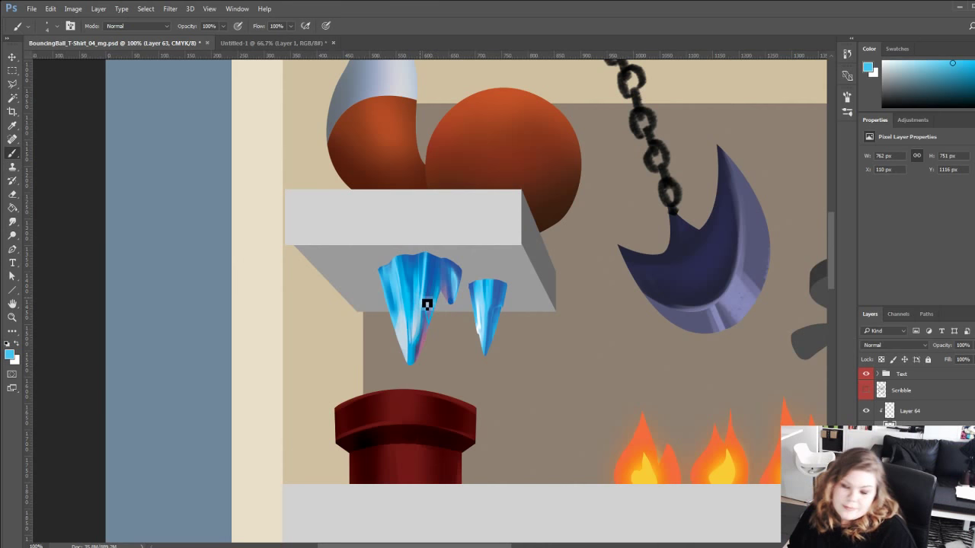
drag(425, 315, 427, 278)
Tint the small icicle's lower part with a soft 50 px brush, brightening the pink sampled from the large icicle's edge.
alt+click(421, 344)
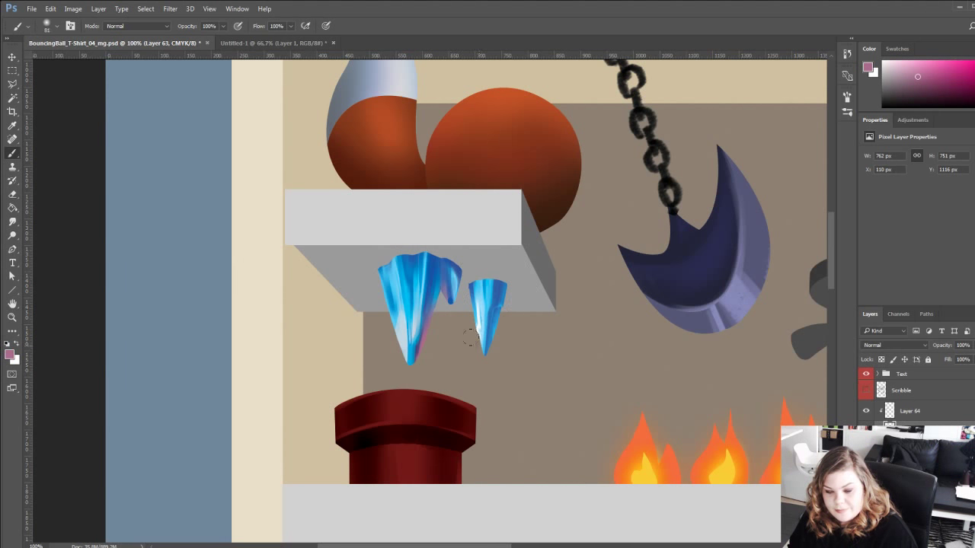
click(949, 61)
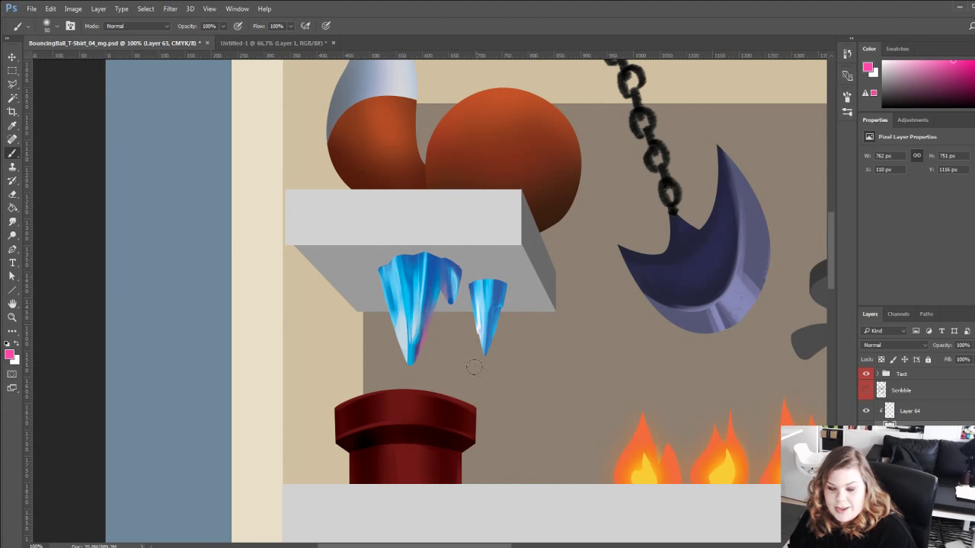
key(ctrl+z)
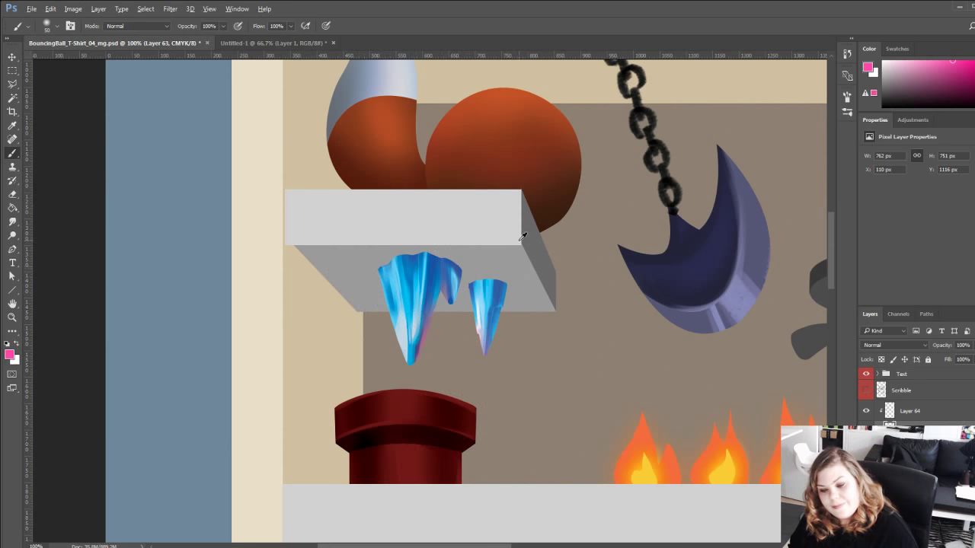
Sample the grey of the stone platform's underside as the painting colour.
alt+click(491, 261)
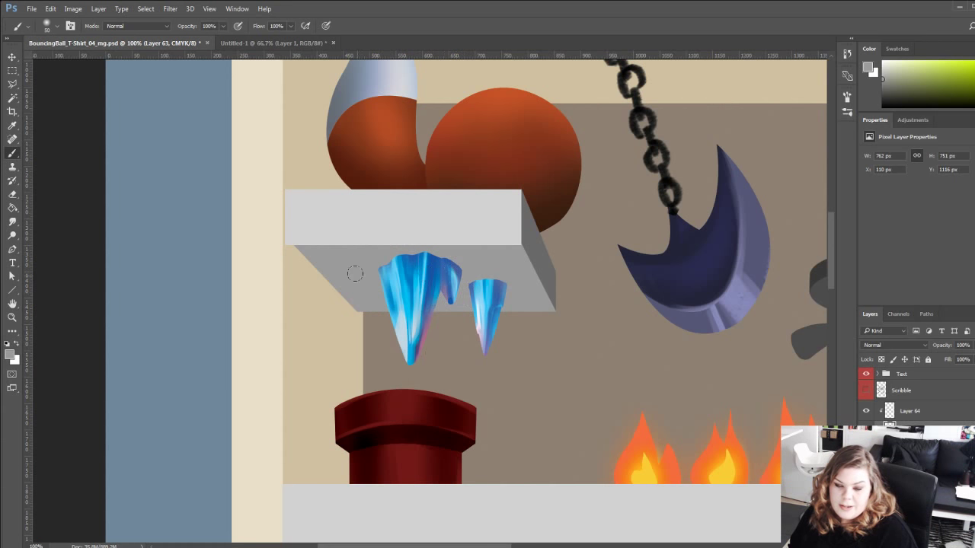
scroll(368, 222, up, 2)
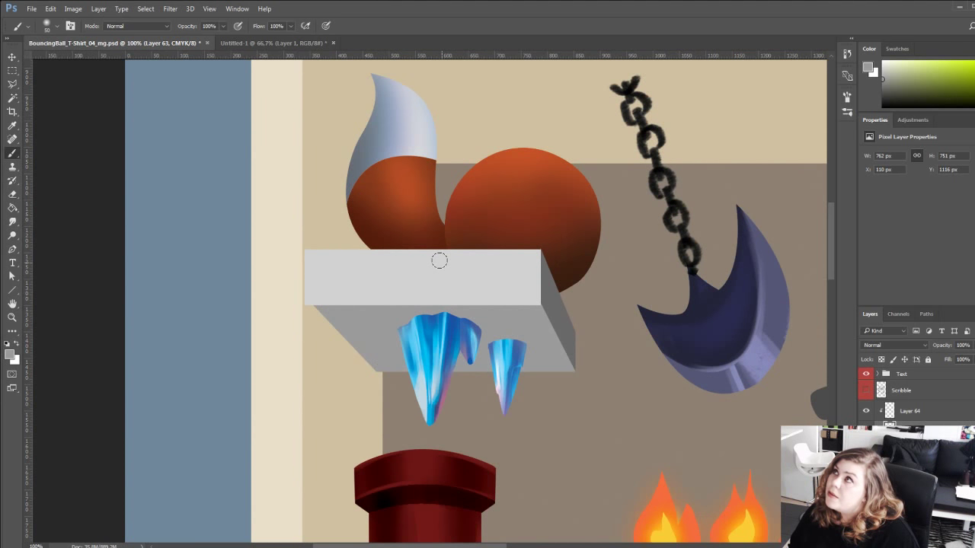
drag(397, 334, 389, 291)
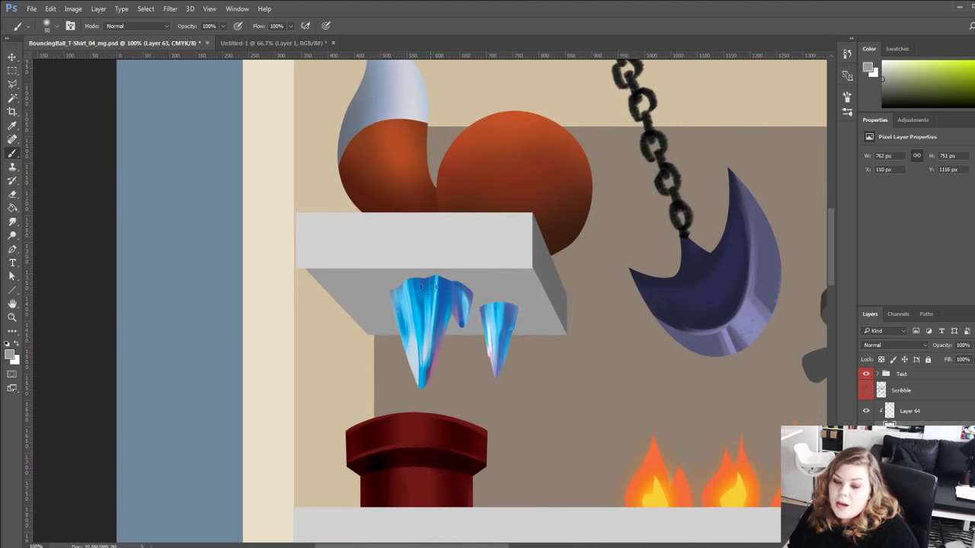
drag(387, 327, 398, 333)
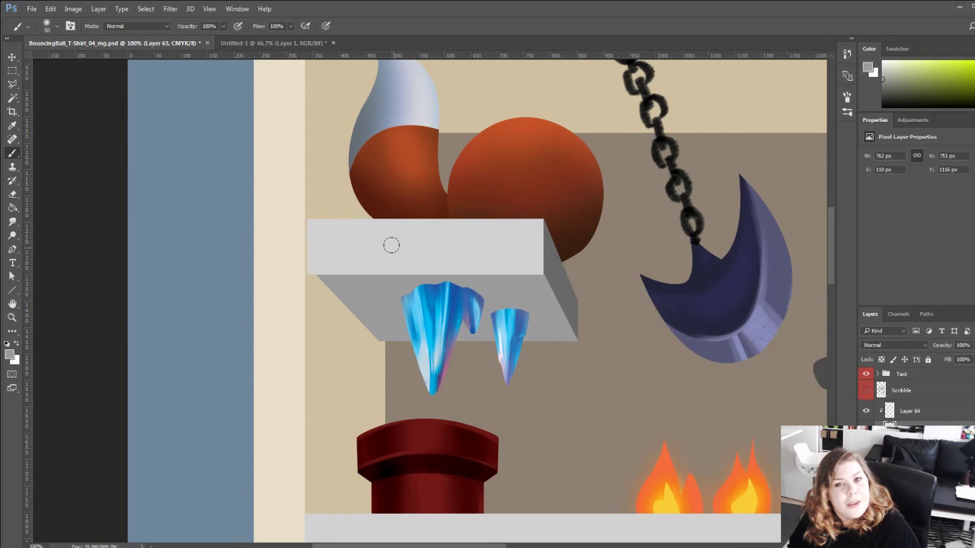
scroll(391, 245, down, 5)
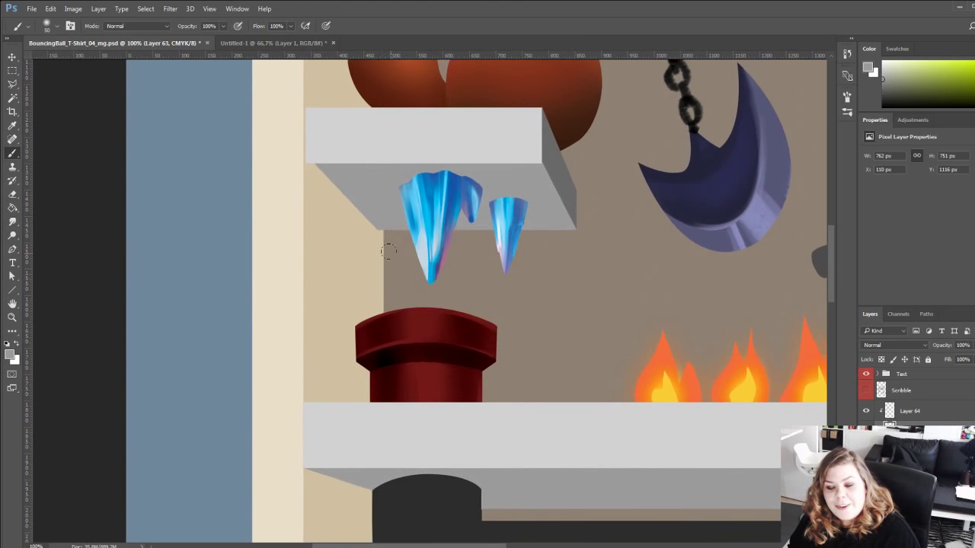
drag(388, 252, 401, 336)
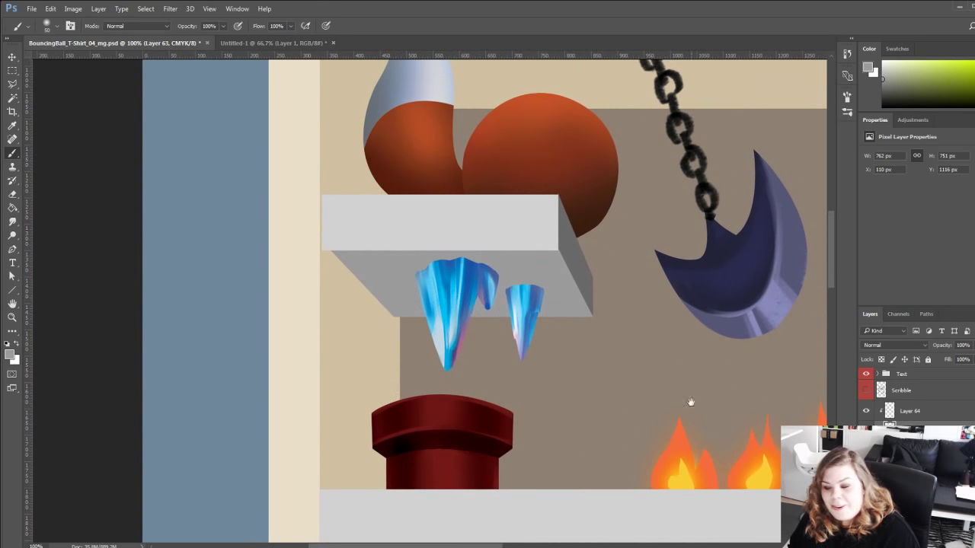
Trim the large icicle's outer edges and tip with the Eraser on the Ice layer, including where its side spike joins.
key(e)
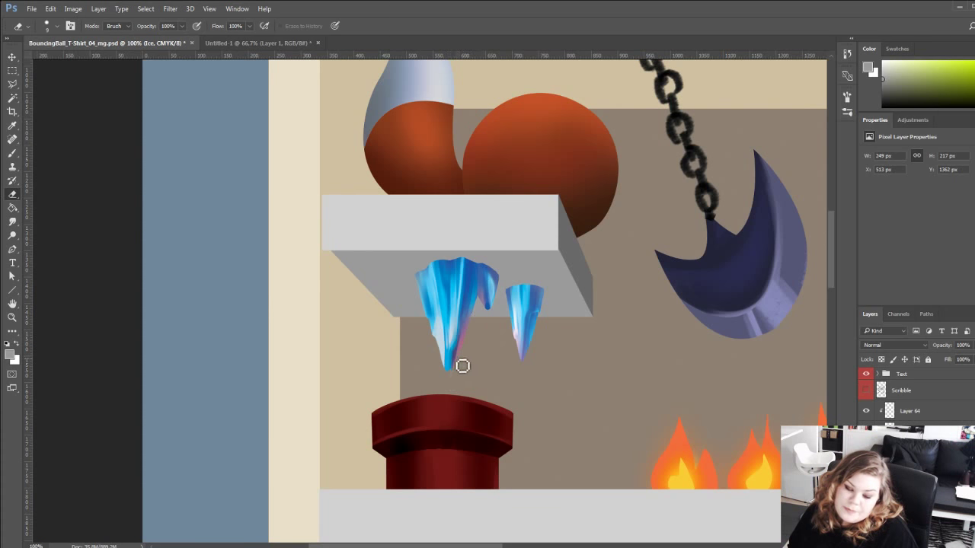
drag(458, 311, 465, 344)
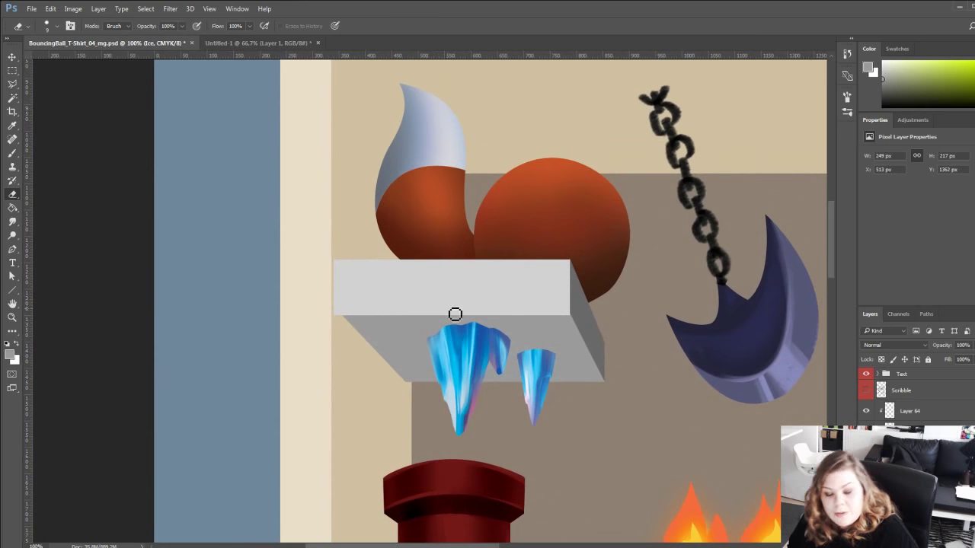
drag(431, 342, 436, 363)
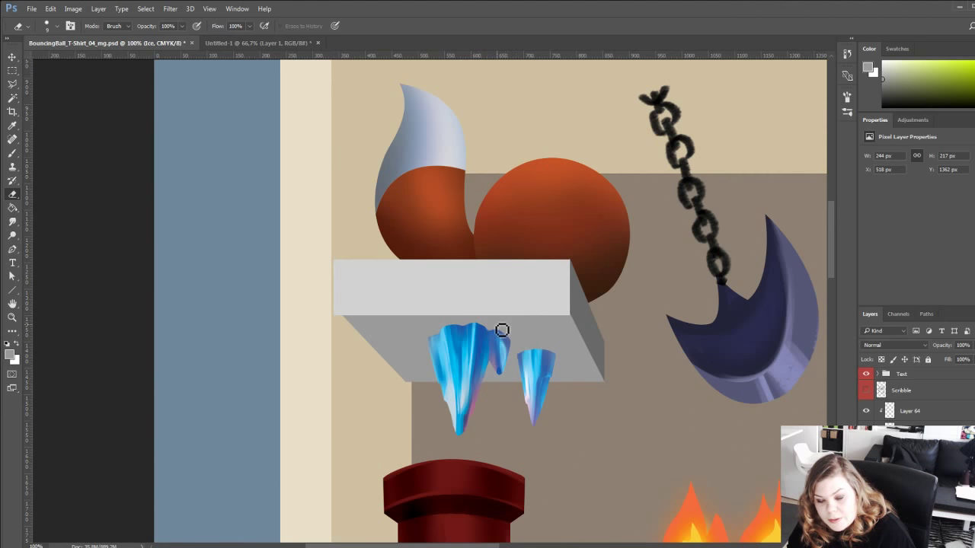
key(ctrl+z)
drag(483, 328, 520, 352)
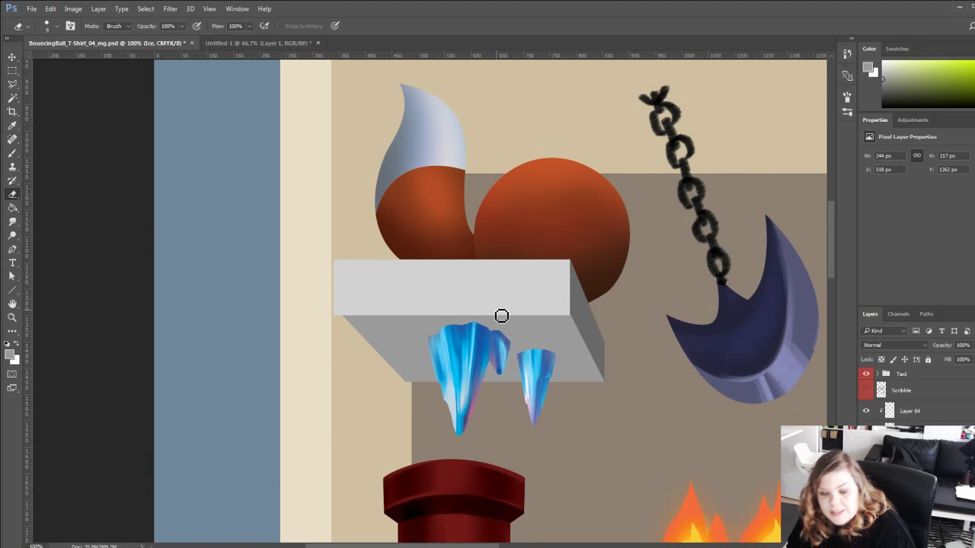
scroll(501, 315, down, 3)
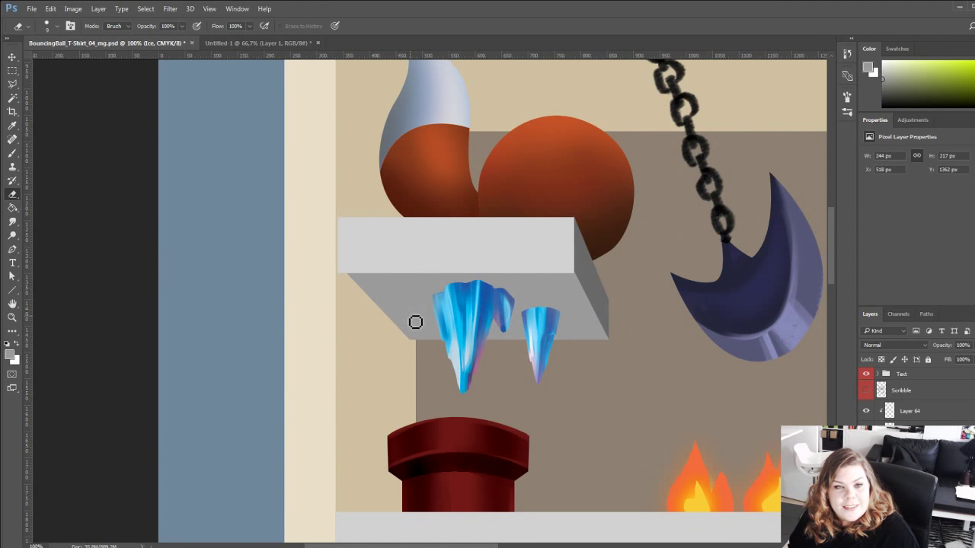
drag(407, 381, 385, 348)
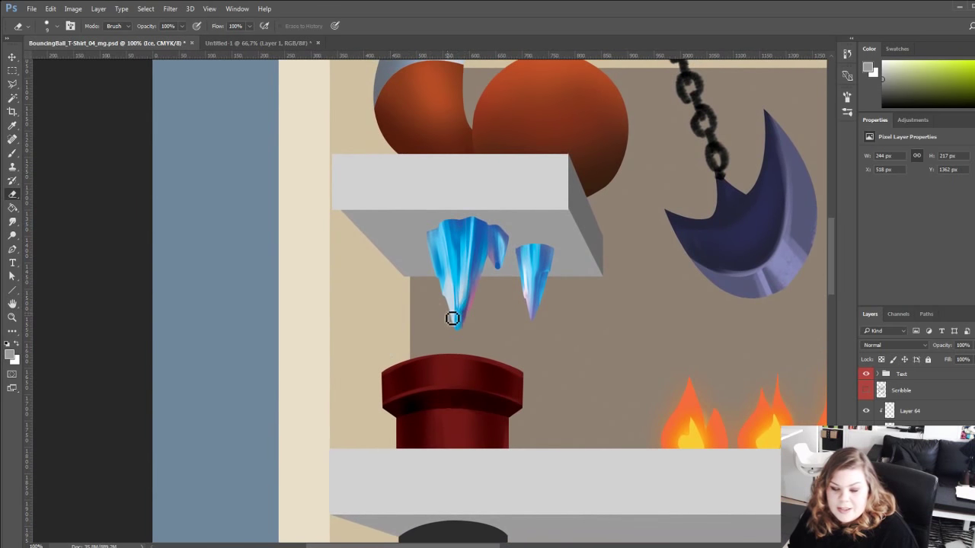
mouse_move(452, 318)
mouse_down()
mouse_move(419, 358)
mouse_move(425, 376)
mouse_up()
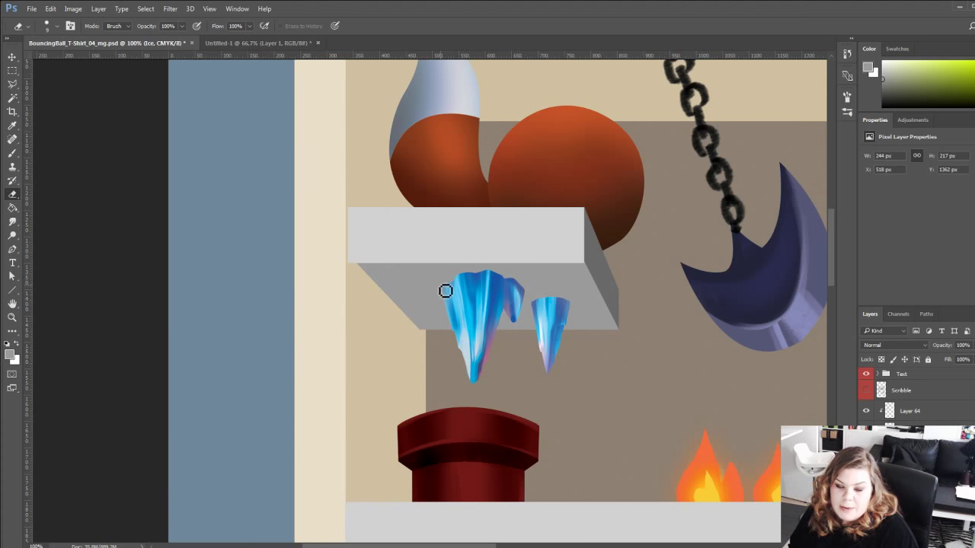
Touch up the large icicle's left edge with a 12 px grey brush, then clean the icicle edges with the Eraser.
click(11, 316)
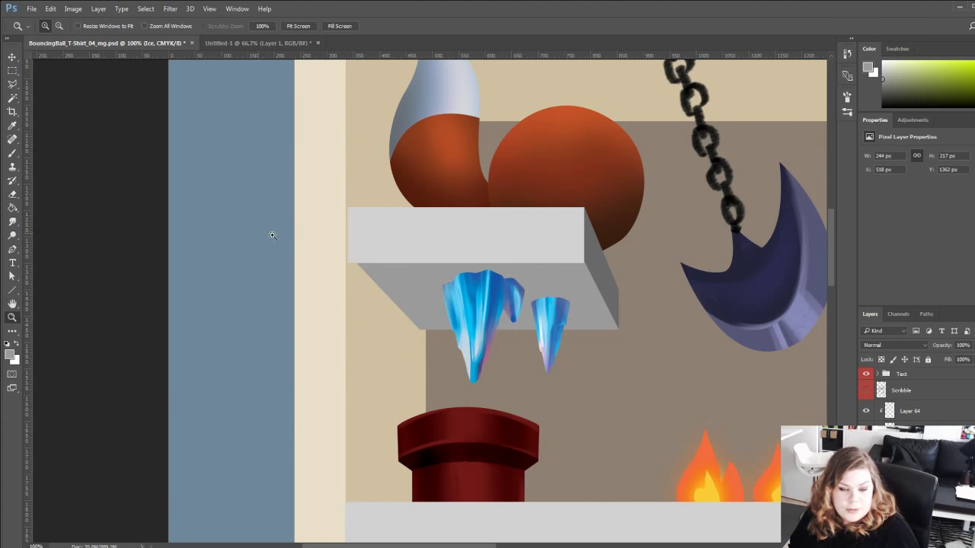
click(462, 302)
key(b)
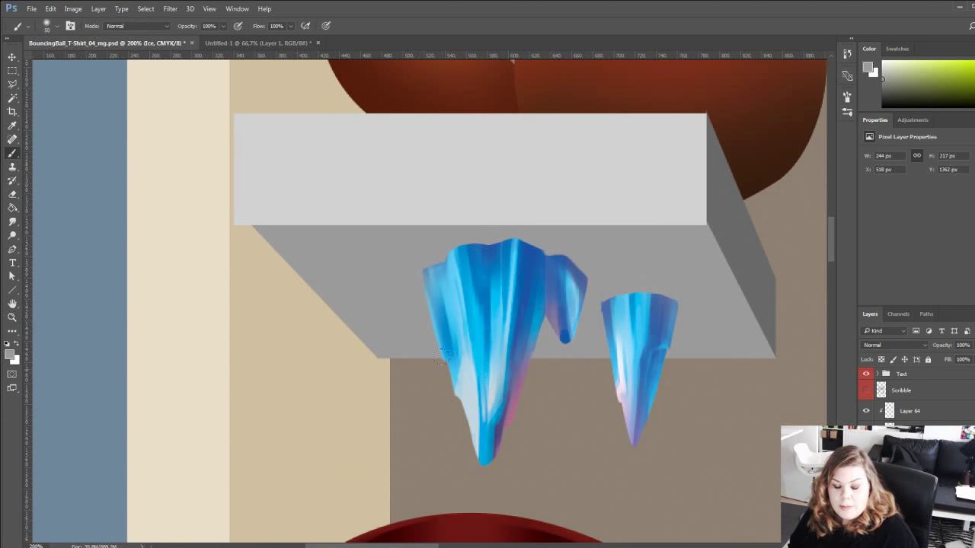
mouse_move(426, 305)
mouse_down()
mouse_move(424, 316)
mouse_move(420, 287)
mouse_move(418, 296)
mouse_up()
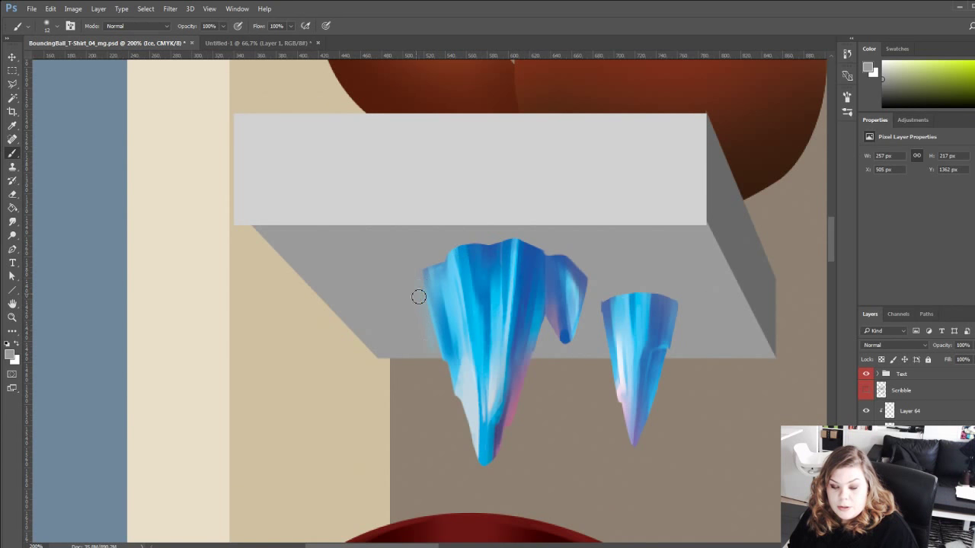
click(12, 195)
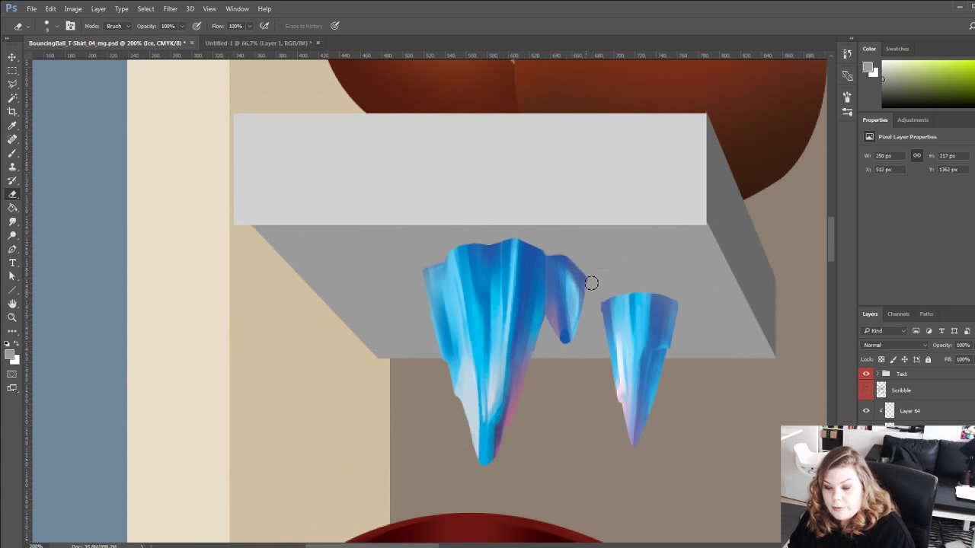
Examine how the finished icicles look beside the other objects and within the whole illustration.
scroll(391, 322, down, 1)
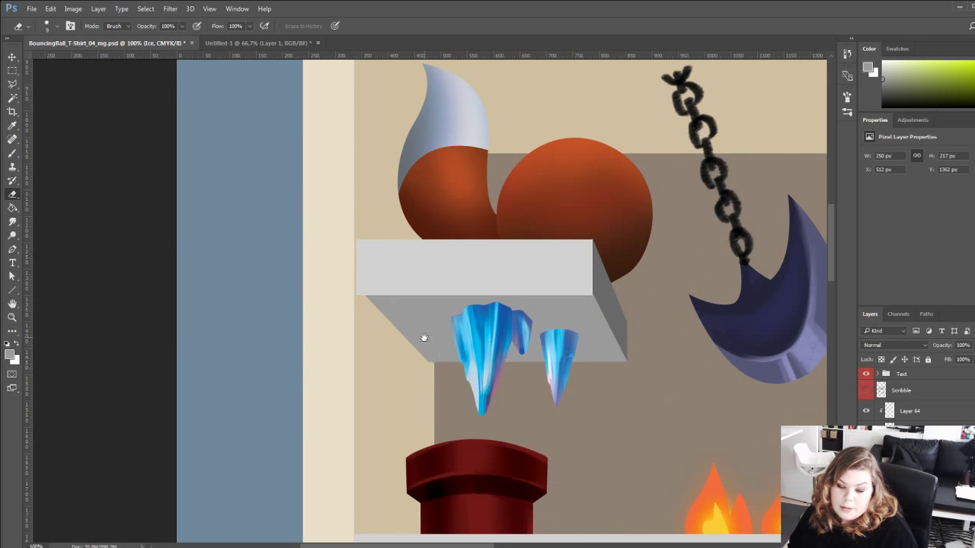
drag(422, 338, 266, 341)
drag(533, 411, 535, 312)
scroll(116, 343, up, 2)
key(z)
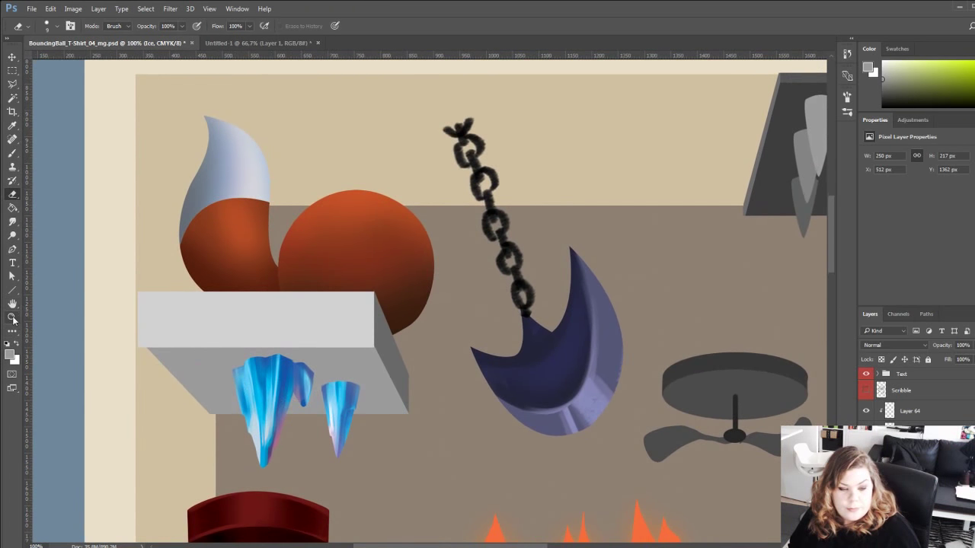
click(298, 26)
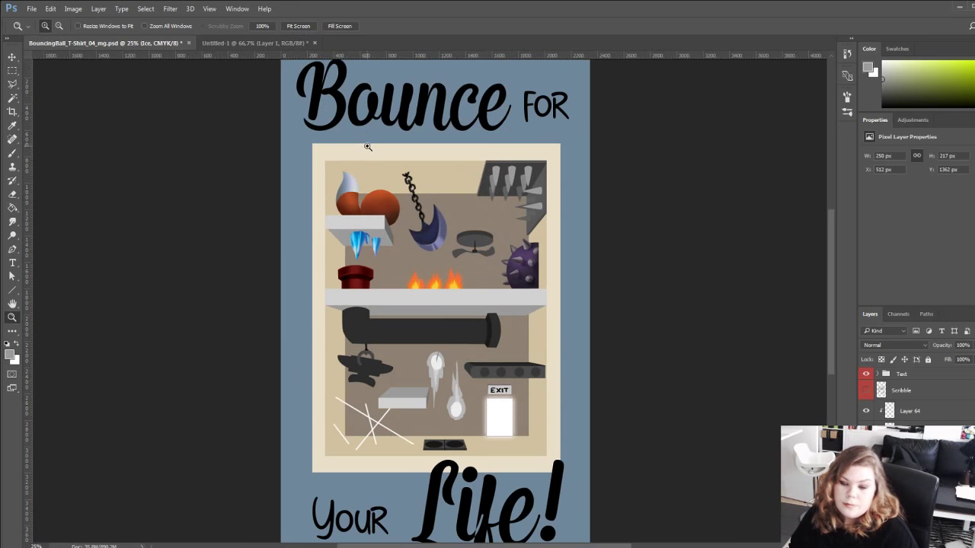
click(366, 134)
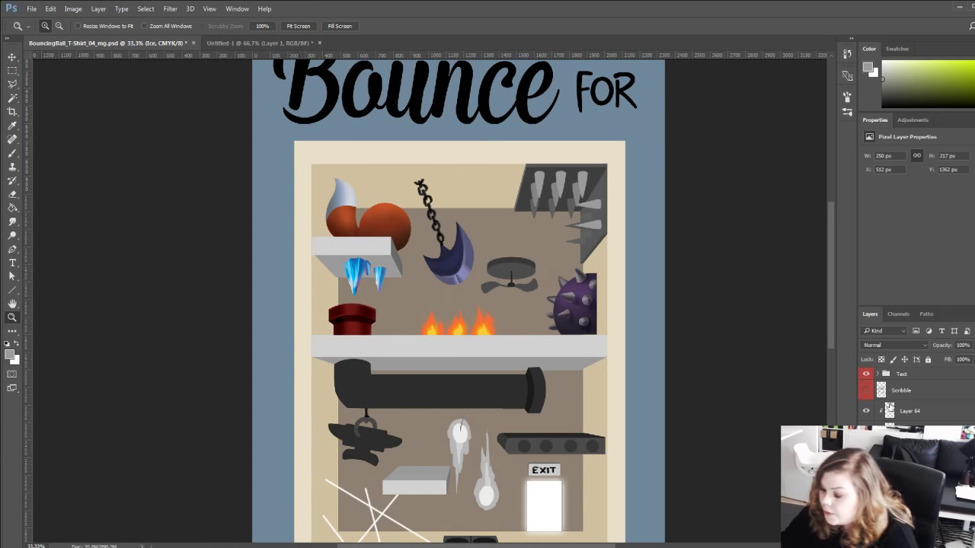
Group the icicle layers and name the group Ice_Cones.
key(ctrl+g)
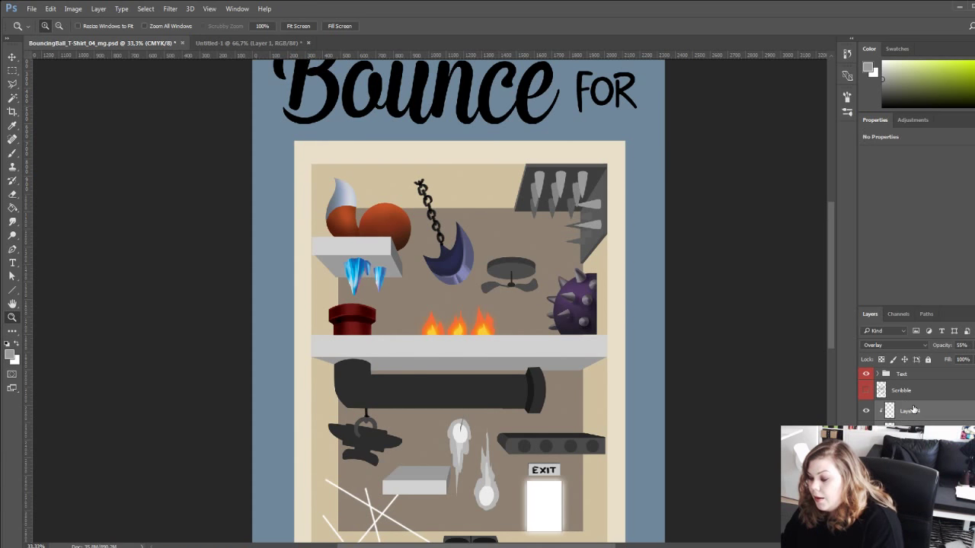
double_click(902, 407)
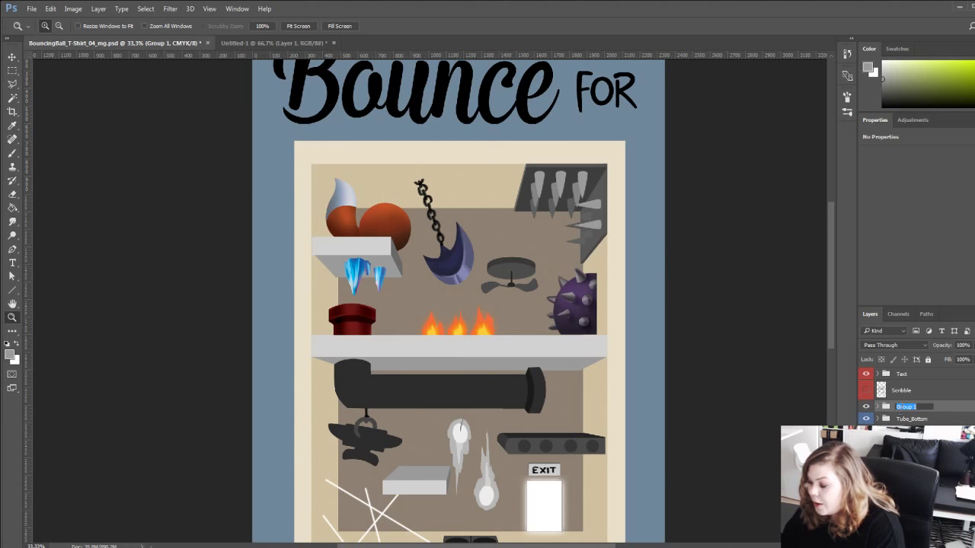
text(Ice)
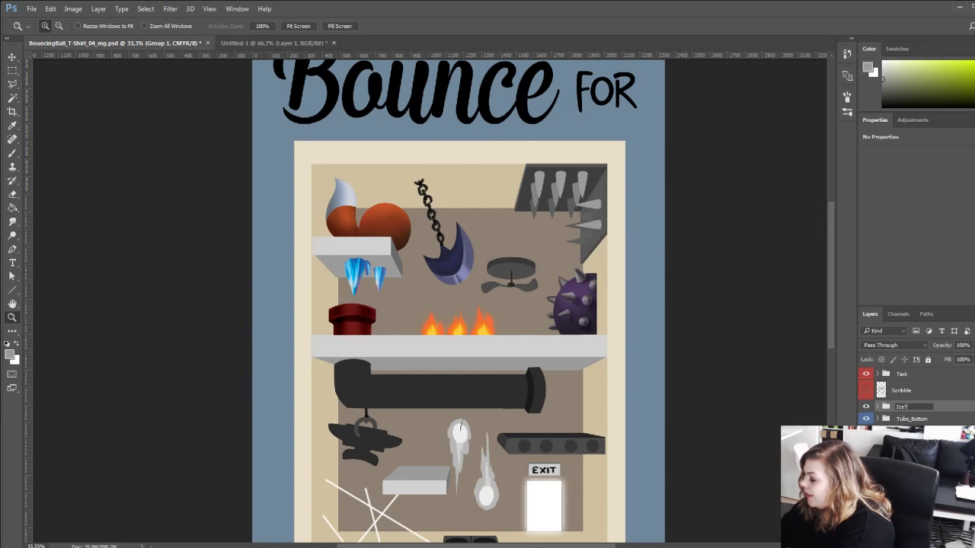
text(?Cone)
key(BackSpace)
key(BackSpace)
key(BackSpace)
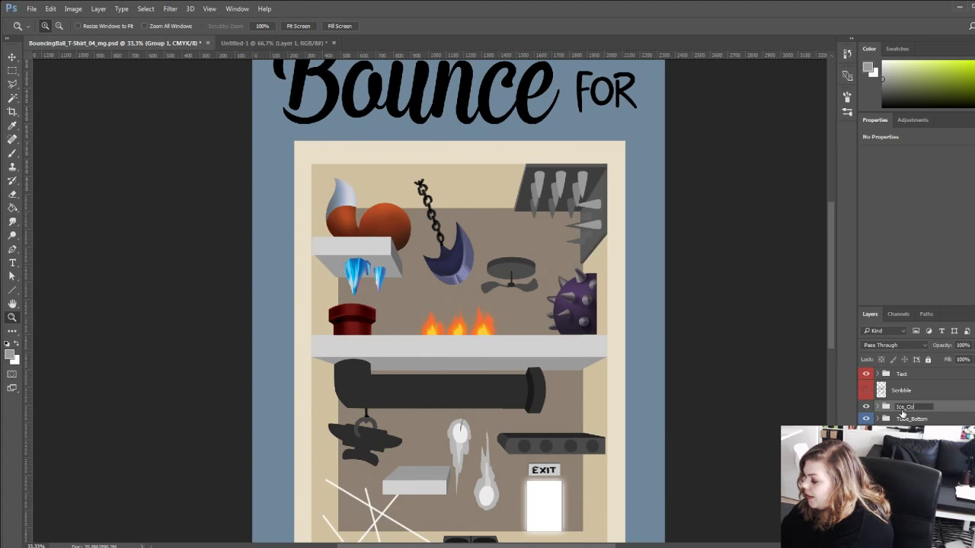
text(_Cones)
key(Return)
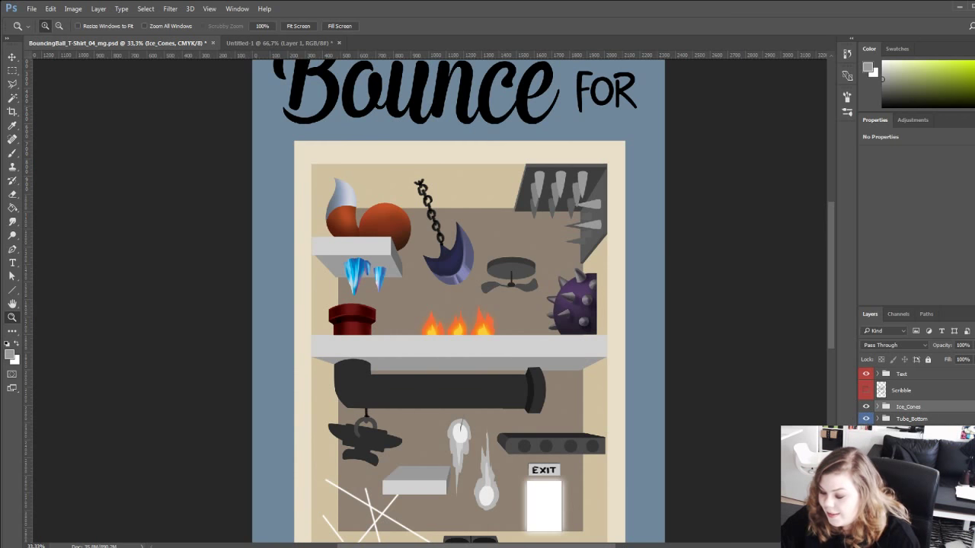
Select the Propeller_Knob layer in the Propeller group.
scroll(914, 396, down, 1)
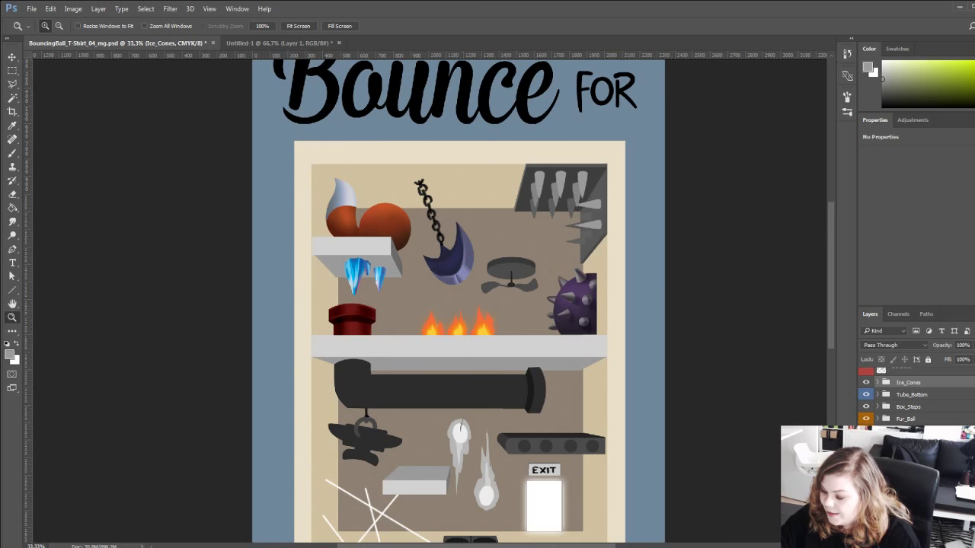
ctrl+click(511, 284)
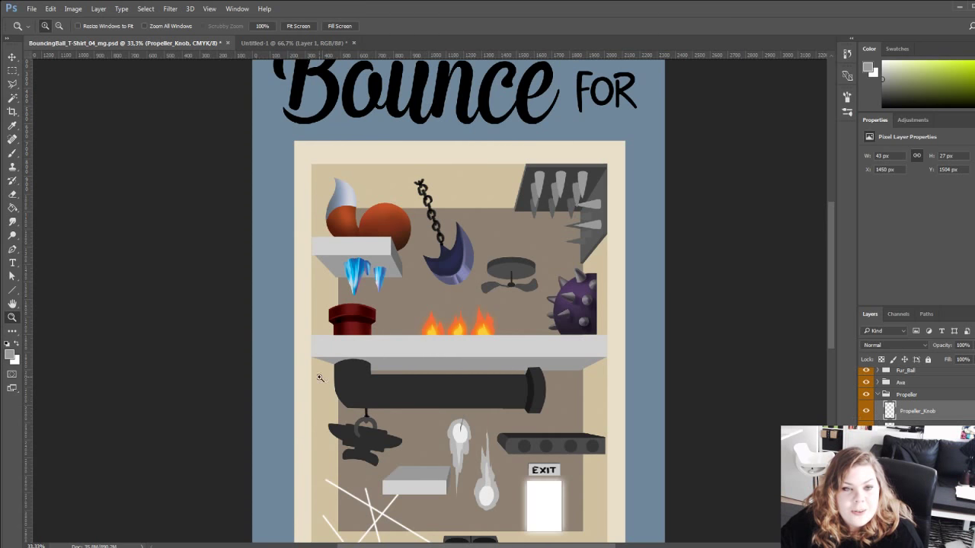
Examine the propeller up close and check which parts the Propeller_Knob and Propeller_Base layers hold.
click(515, 238)
click(516, 242)
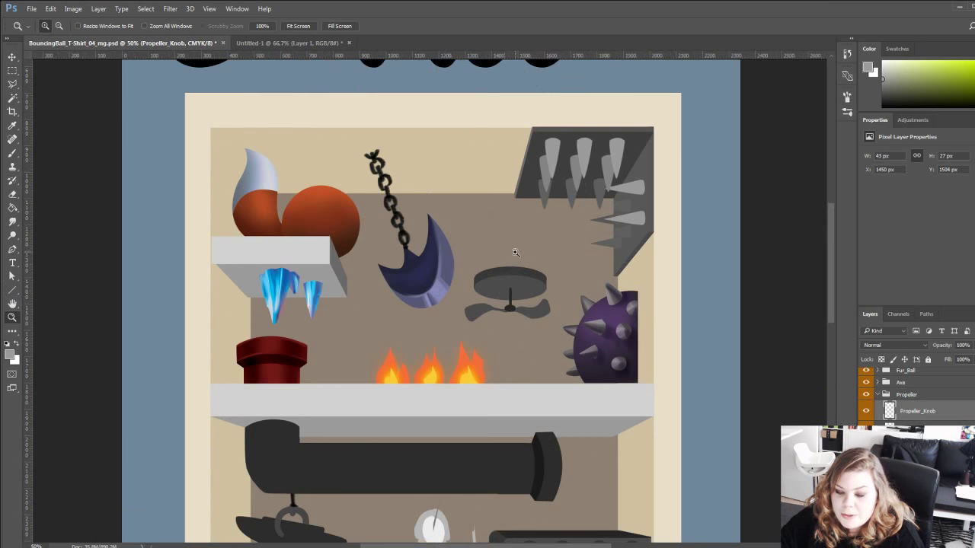
click(510, 252)
scroll(557, 297, up, 1)
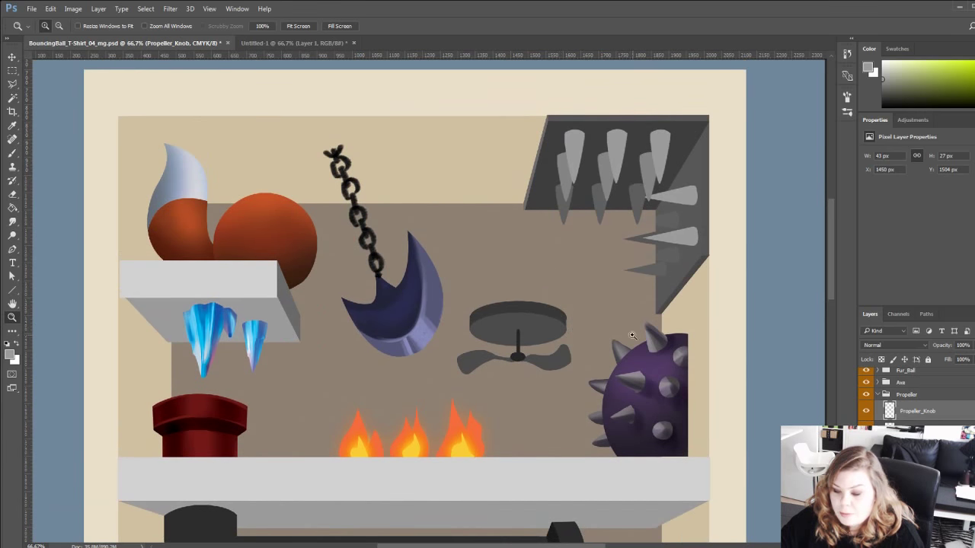
click(866, 411)
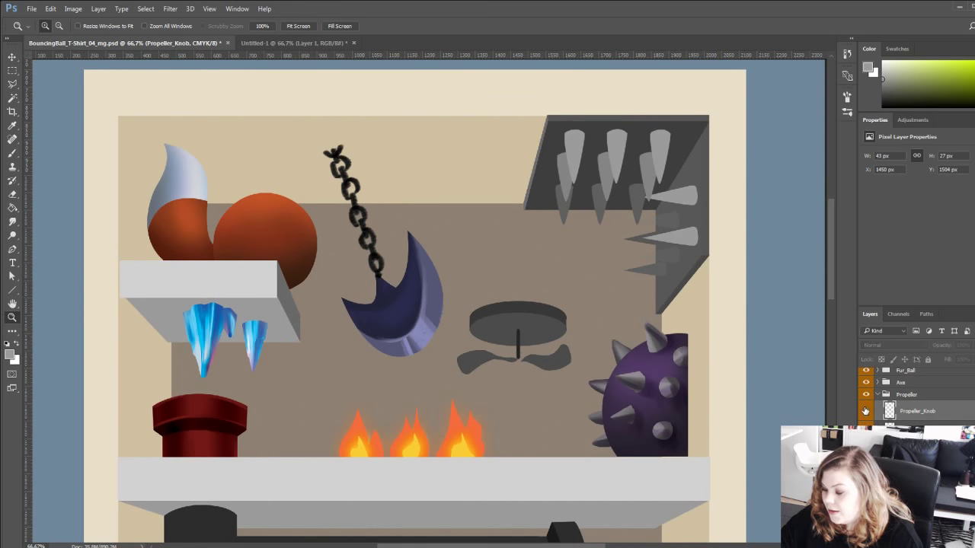
click(865, 411)
scroll(870, 411, down, 1)
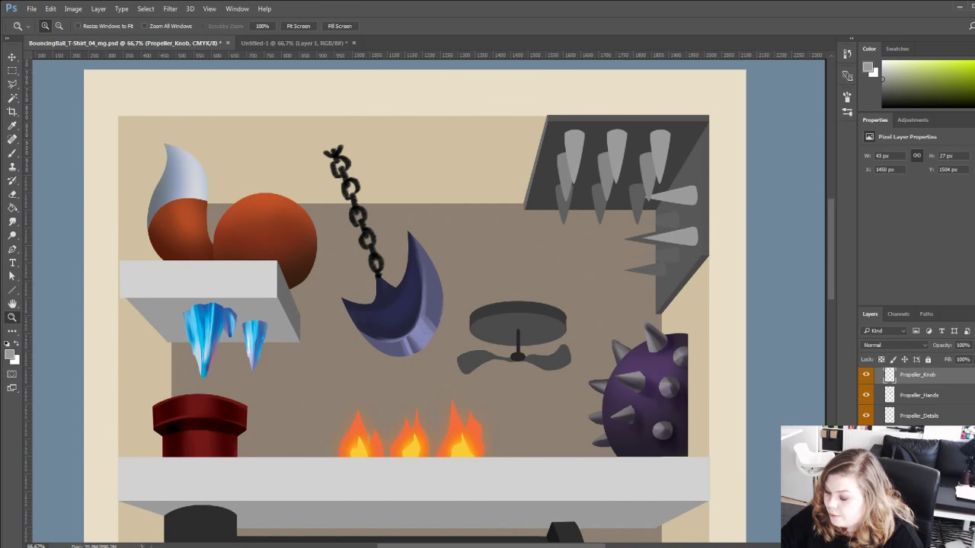
click(919, 461)
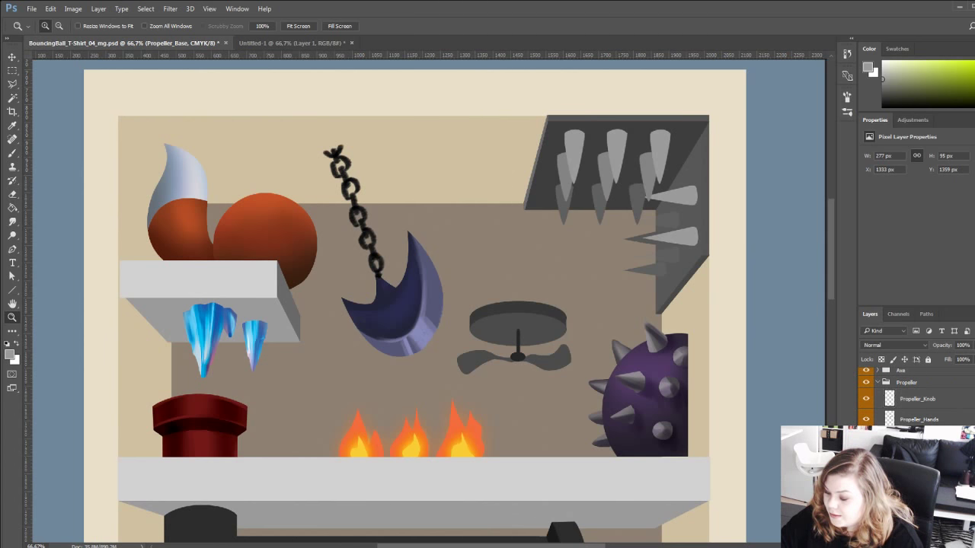
click(865, 461)
click(865, 460)
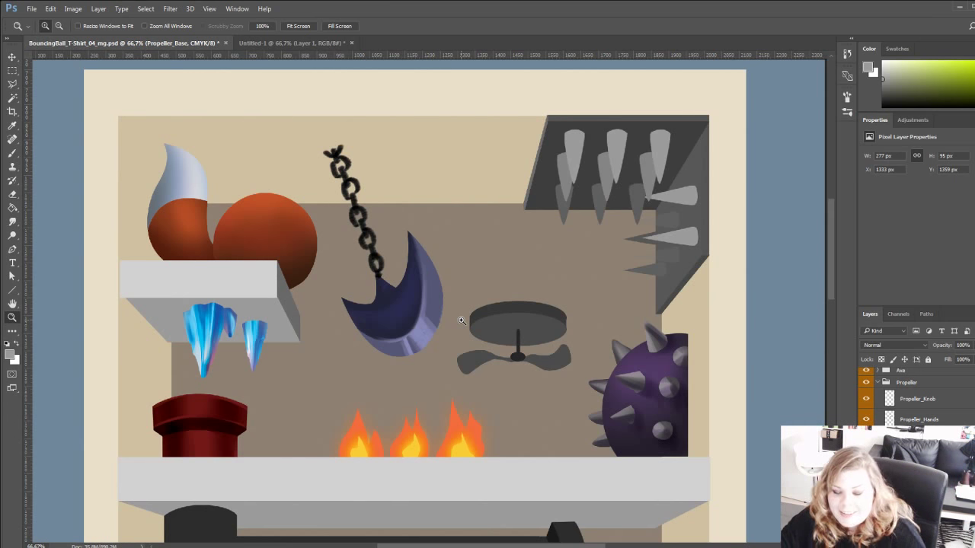
Draw a red brush circle around the propeller on a new layer.
key(b)
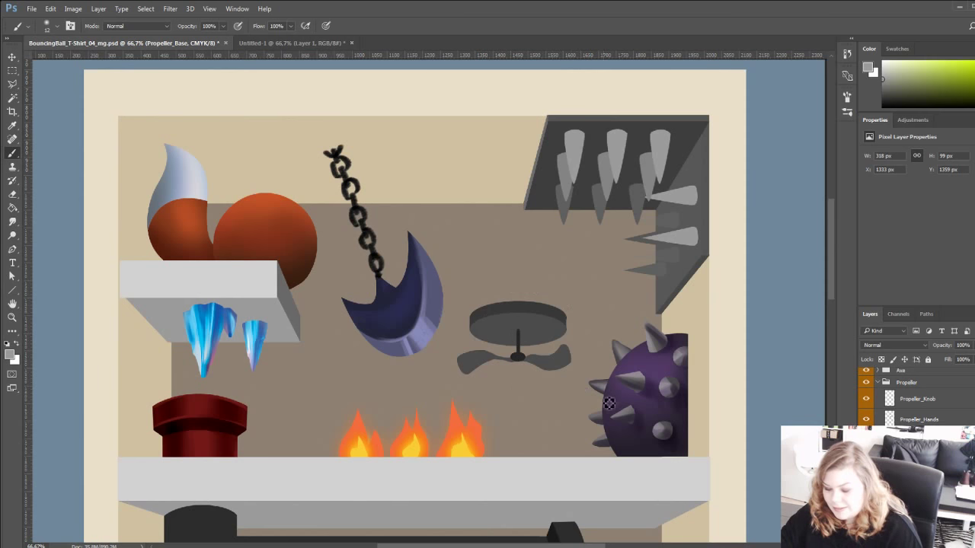
key(ctrl+alt+shift+n)
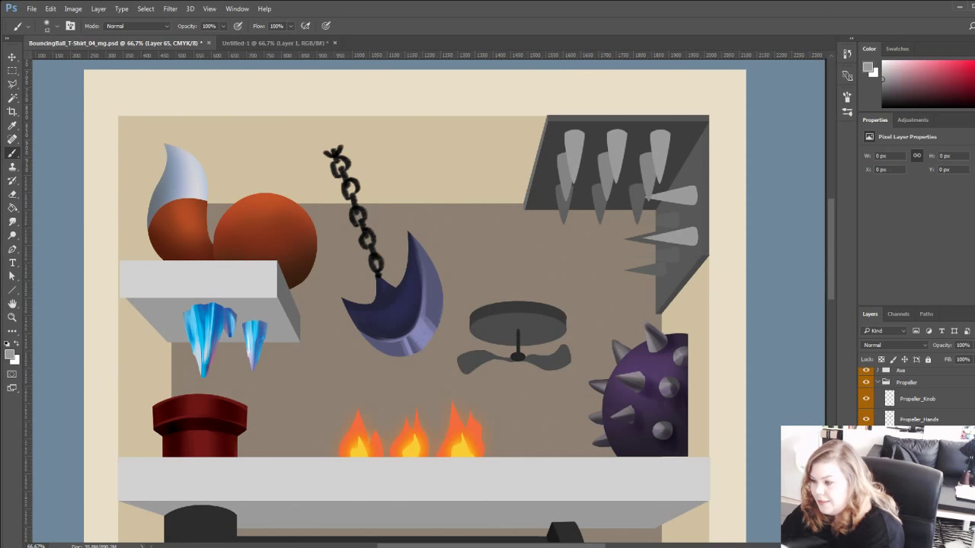
click(968, 64)
mouse_move(460, 296)
mouse_down()
mouse_move(553, 284)
mouse_move(452, 312)
mouse_up()
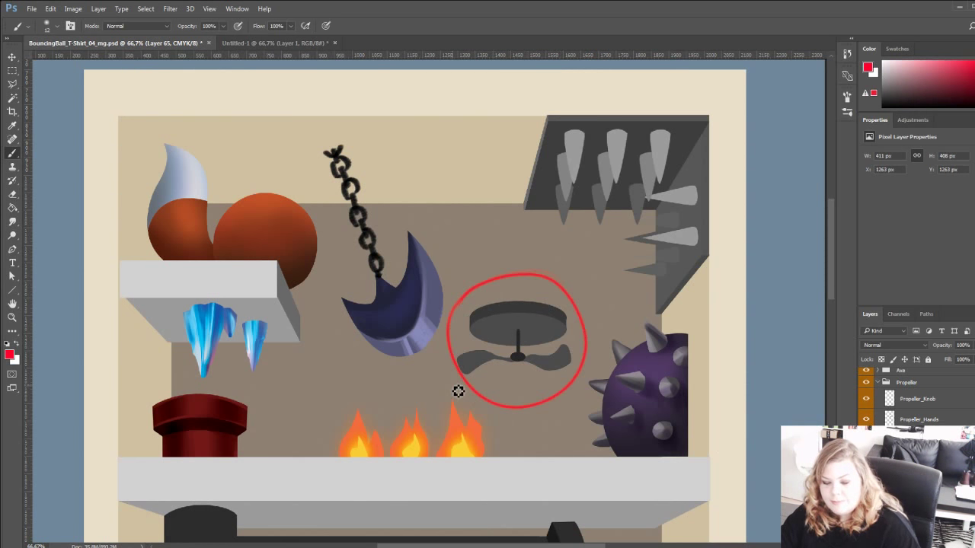
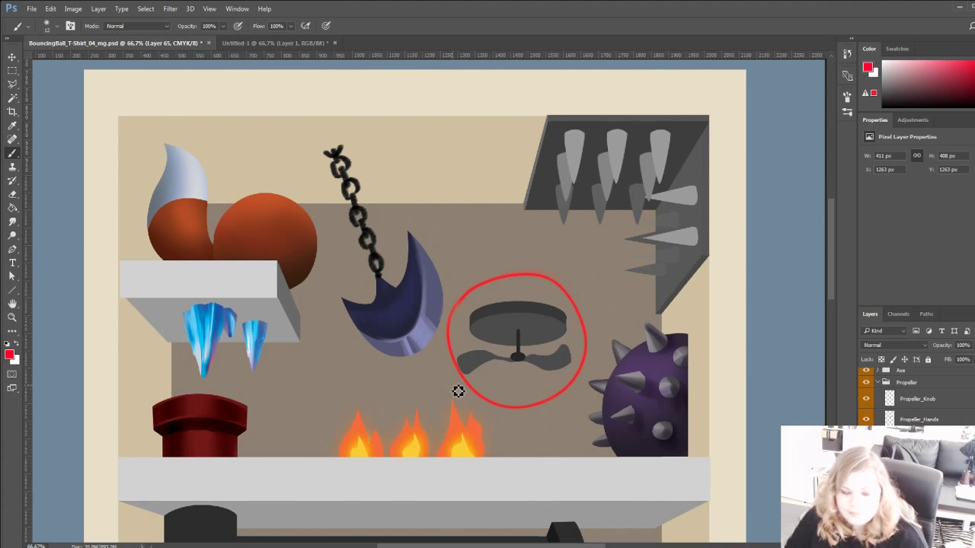
Fill the underside of the propeller's disc with a muted brown on a new layer above Propeller_Tone.
mouse_move(194, 451)
mouse_down()
mouse_move(206, 303)
mouse_move(211, 371)
mouse_move(196, 441)
mouse_up()
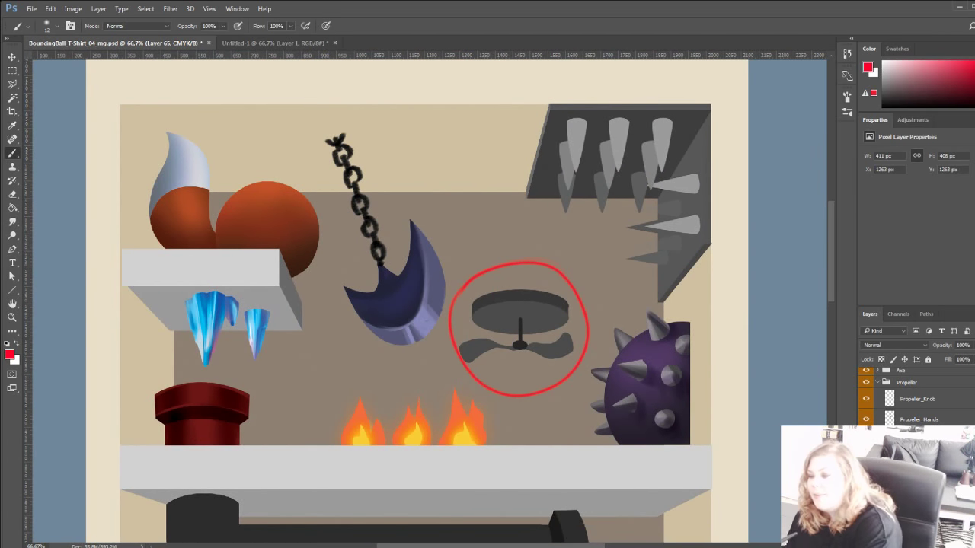
click(974, 104)
click(911, 73)
drag(974, 106, 973, 100)
click(930, 92)
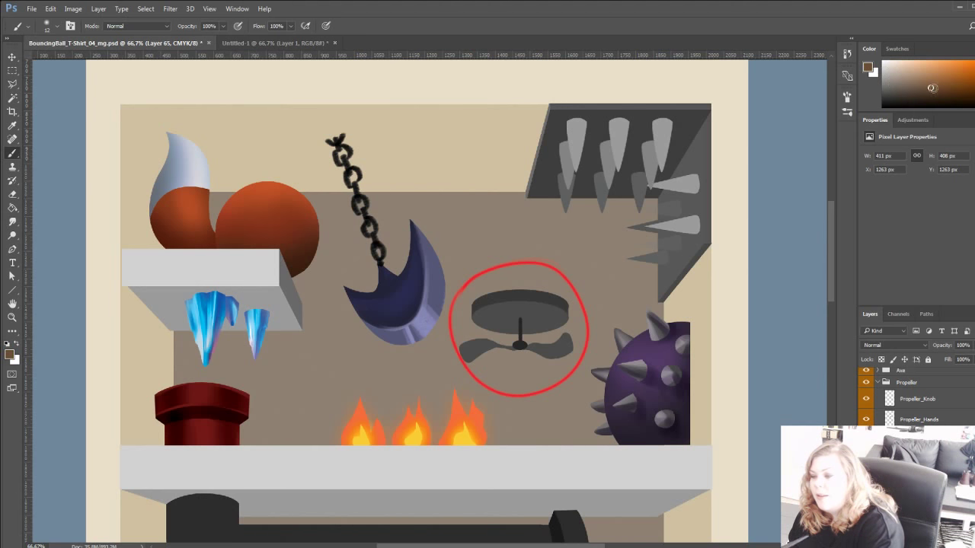
click(934, 89)
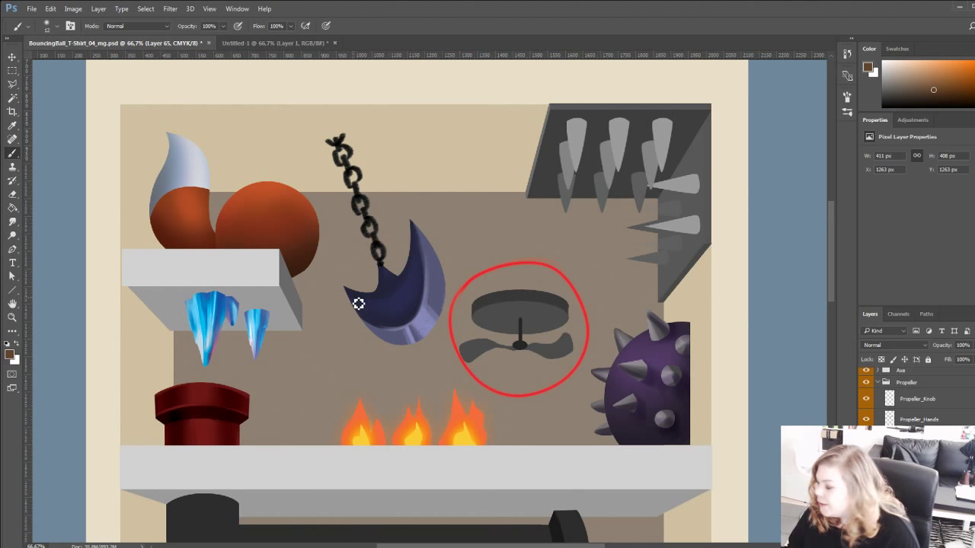
key(g)
click(866, 440)
click(866, 440)
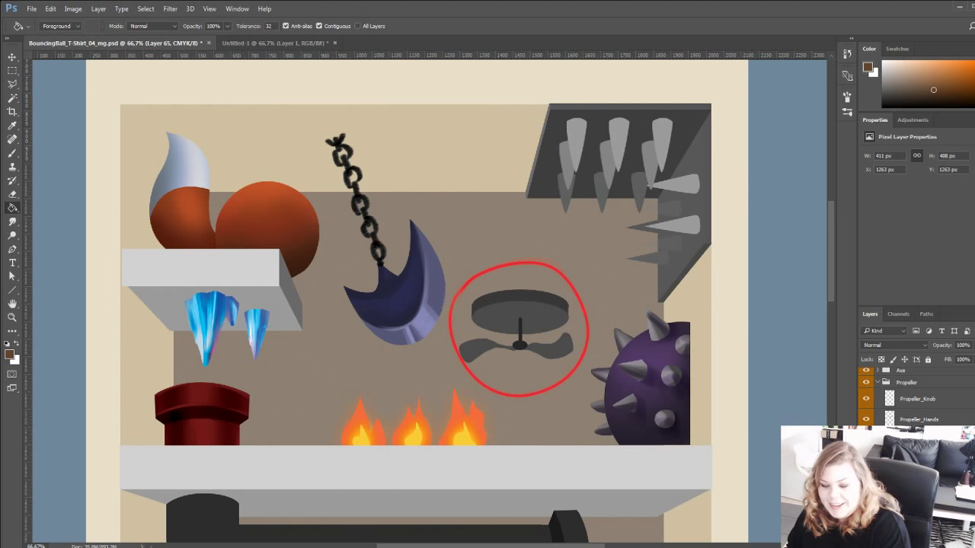
click(918, 460)
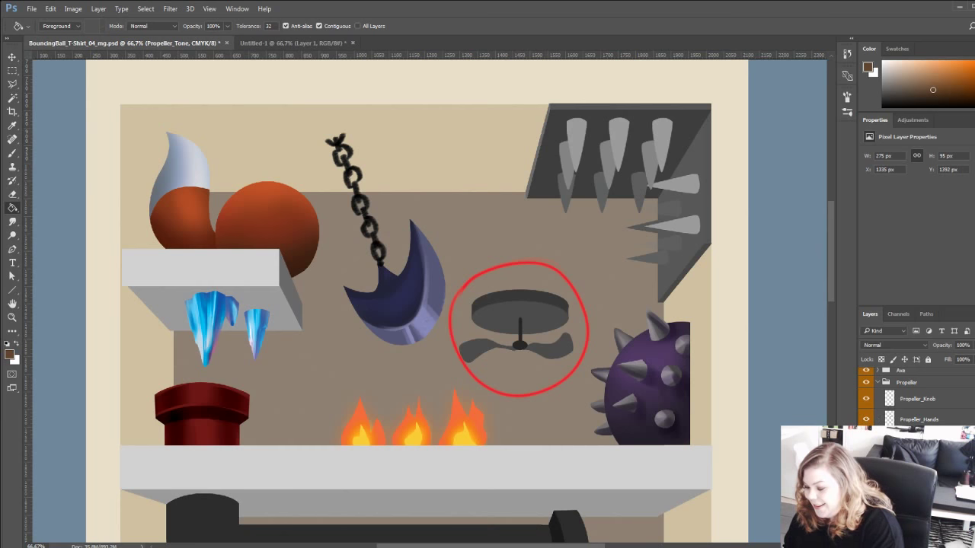
key(ctrl+shift+alt+n)
click(477, 328)
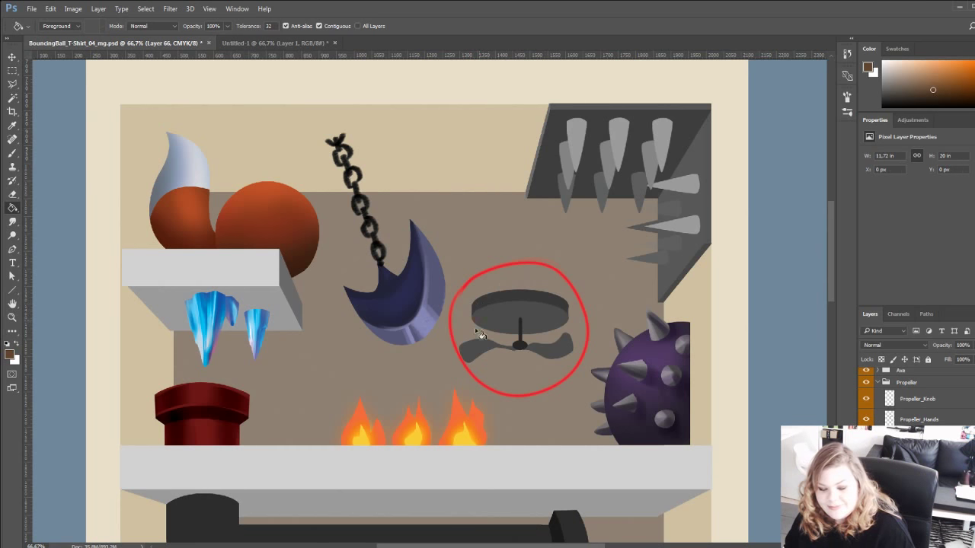
Lock the transparent pixels of Propeller_Base and fill the disc's rim with a very dark brown.
click(866, 501)
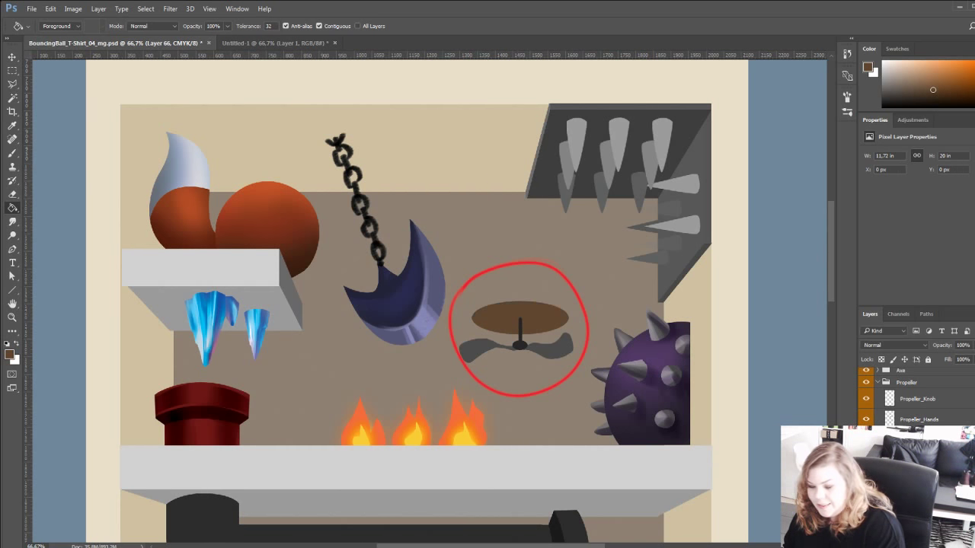
click(866, 501)
click(919, 501)
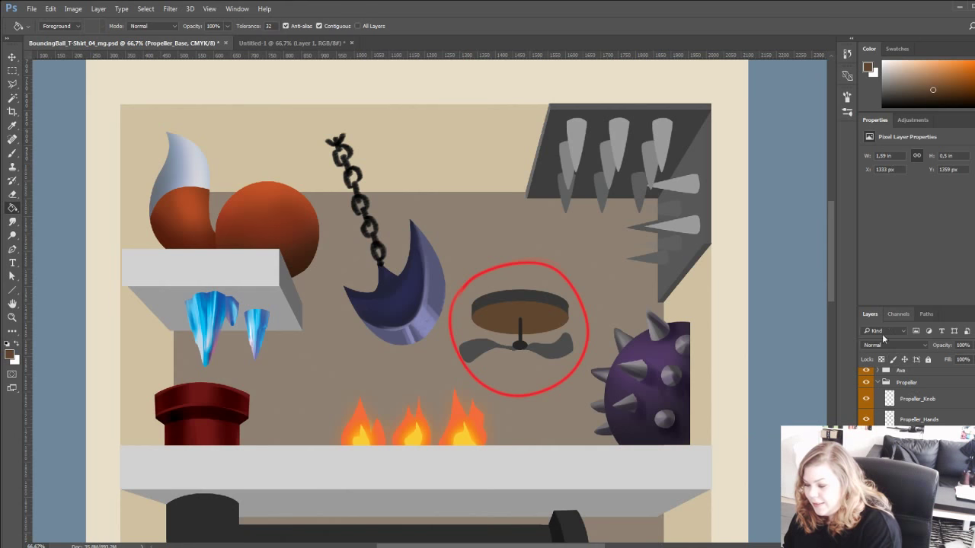
key(x)
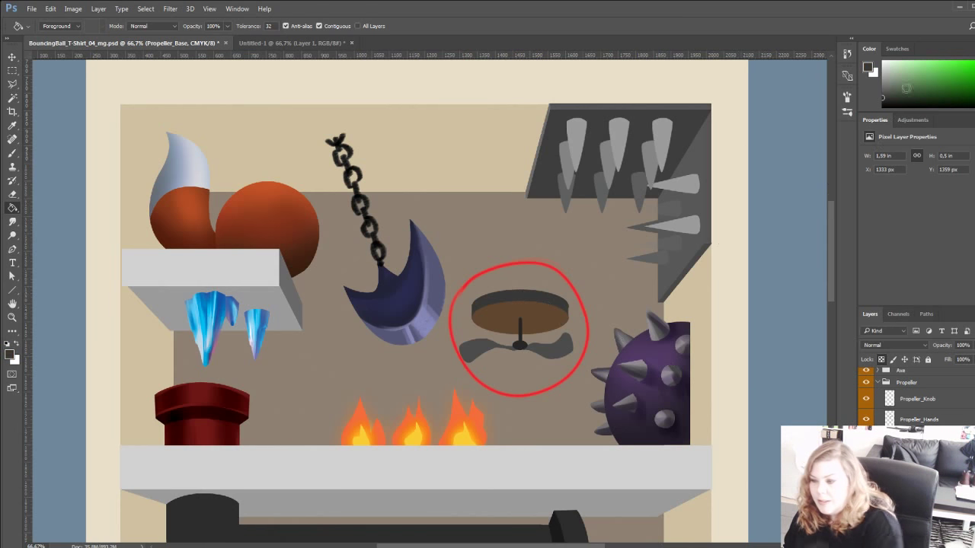
mouse_move(950, 98)
mouse_down()
mouse_move(960, 94)
mouse_move(952, 99)
mouse_up()
click(507, 299)
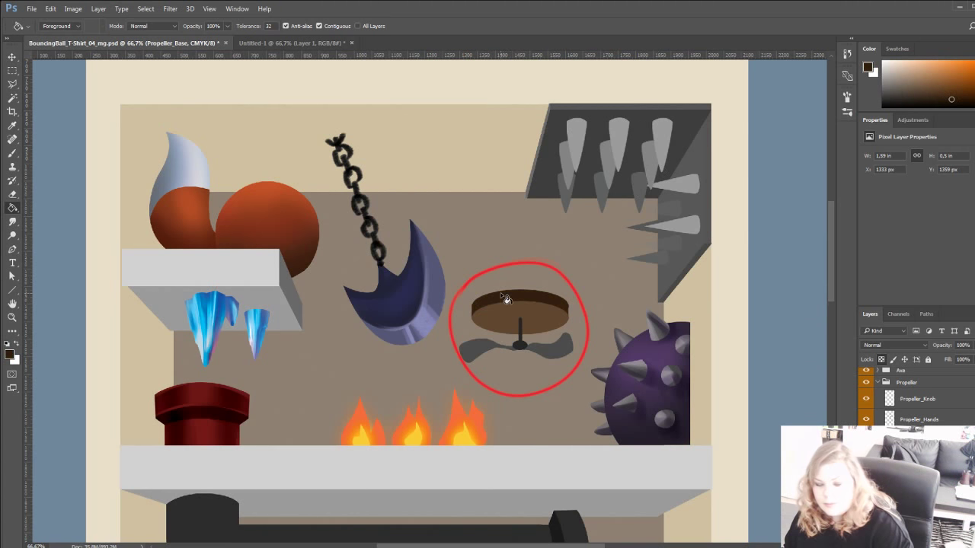
Remove the red circle around the propeller.
drag(428, 403, 438, 348)
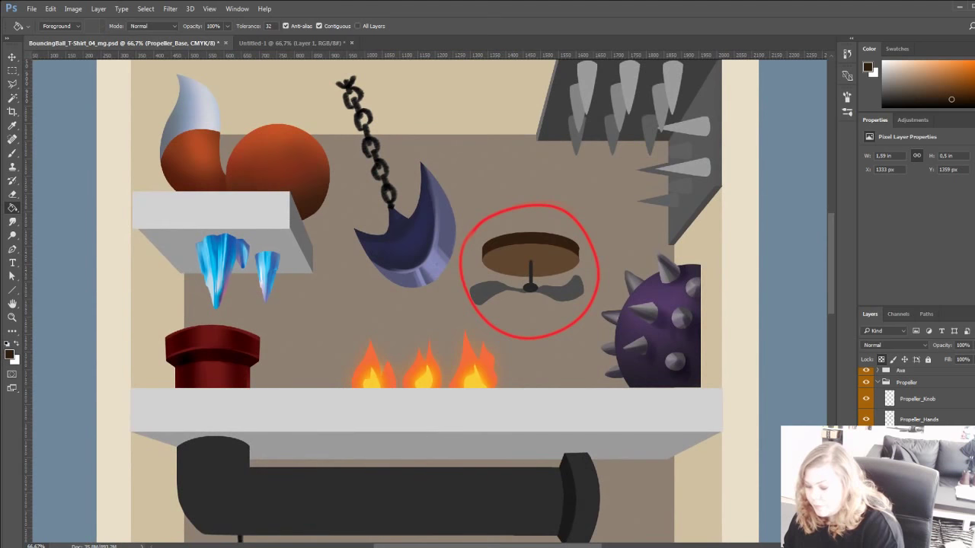
click(866, 482)
click(866, 482)
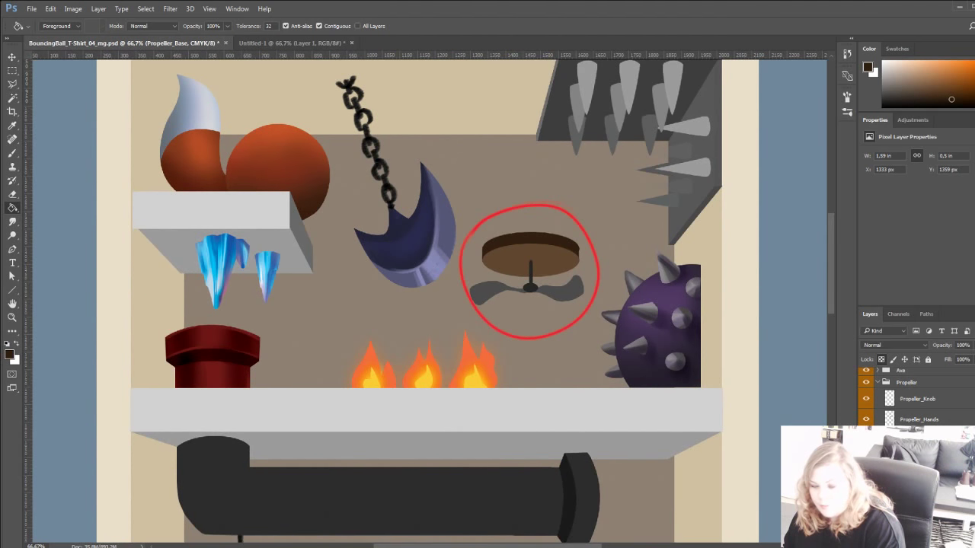
click(914, 481)
key(alt+bracketright)
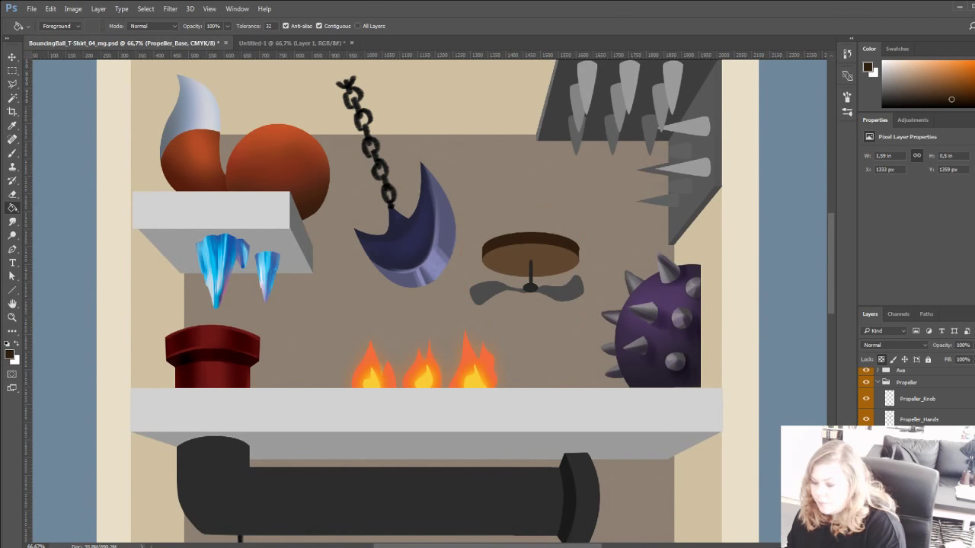
Clip a new layer to Propeller_Hands and fill the propeller blades with the same brown as the disc's underside.
key(ctrl+shift+alt+n)
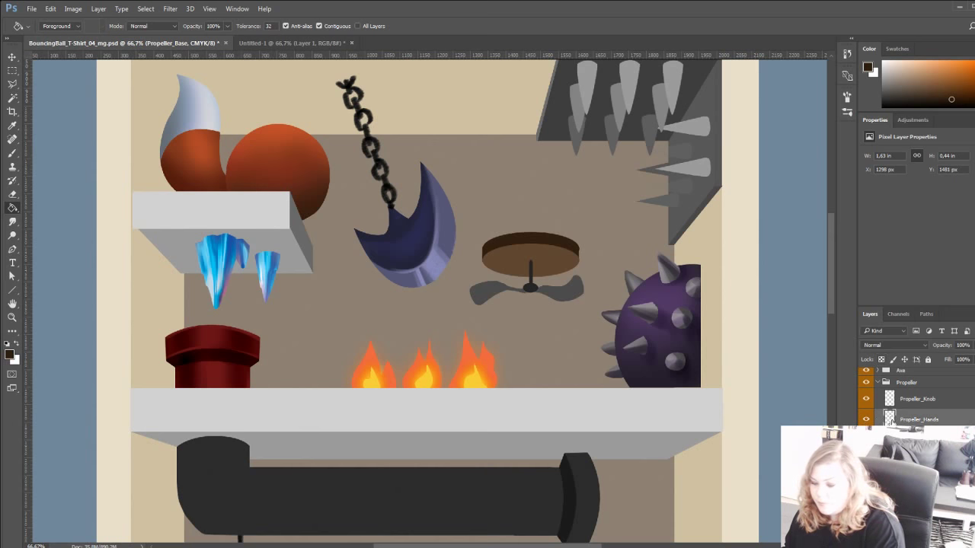
key(ctrl+alt+g)
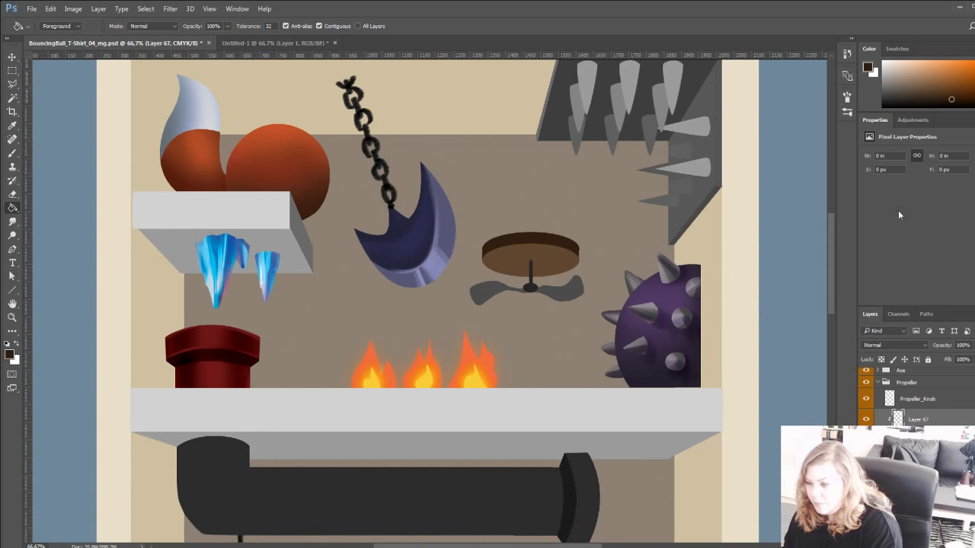
drag(962, 93, 971, 85)
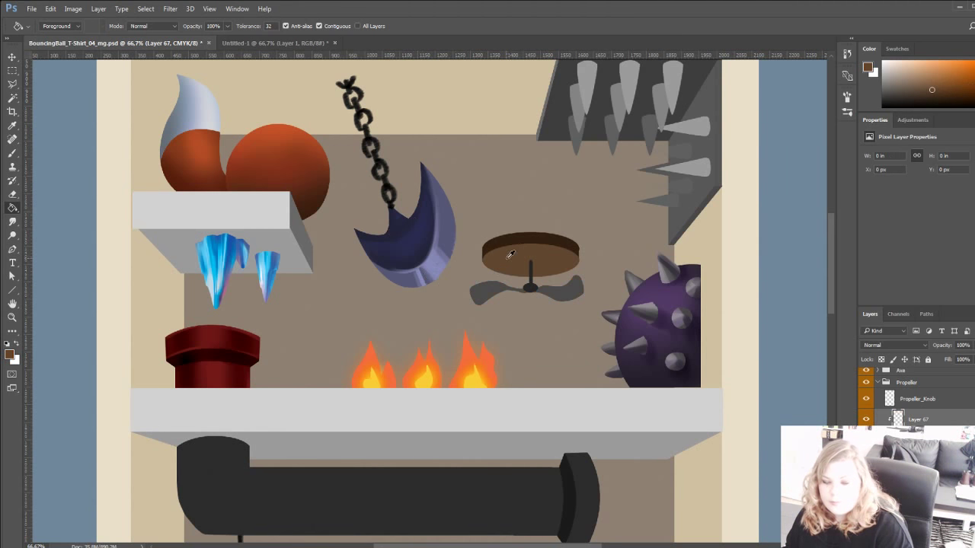
click(472, 295)
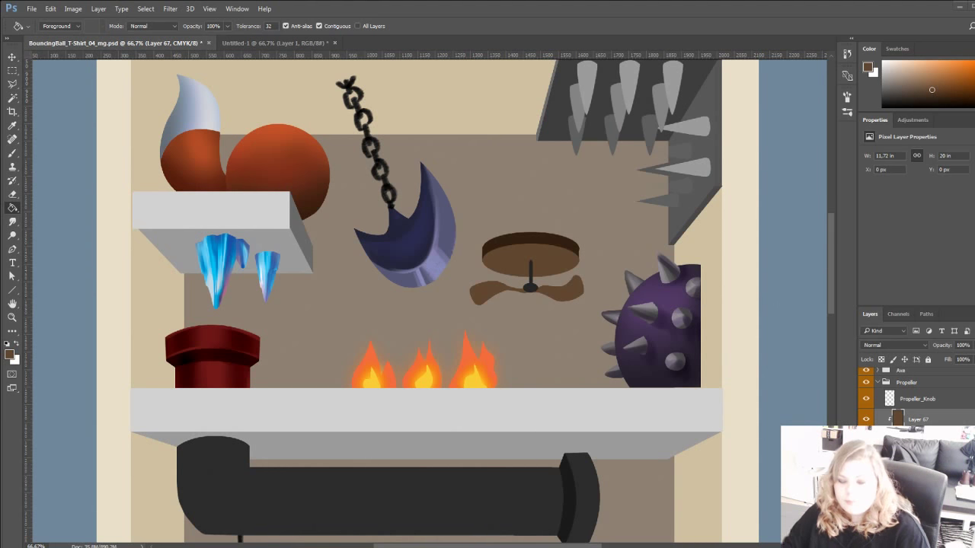
Add a clipped layer above the blades' brown fill and another new layer for shading the disc.
click(867, 423)
key(ctrl+shift+alt+n)
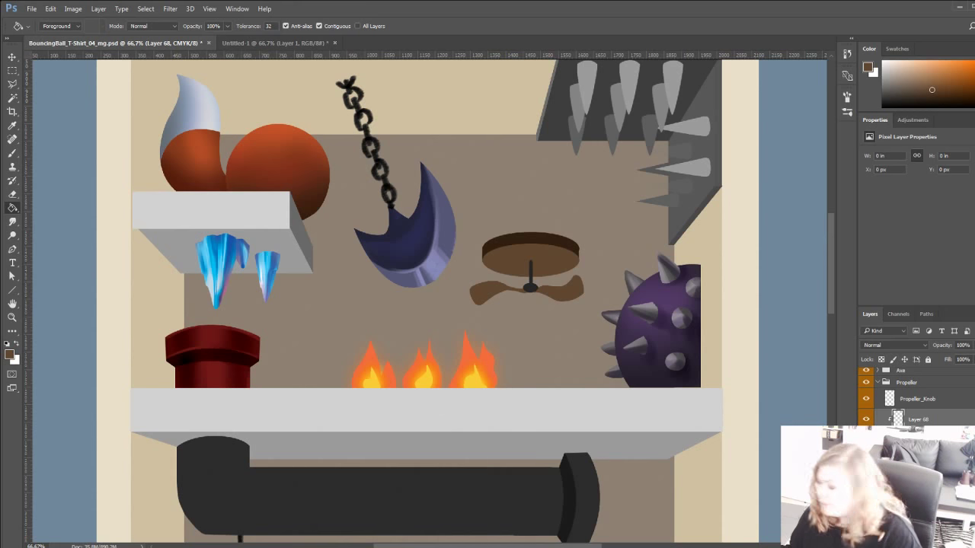
key(b)
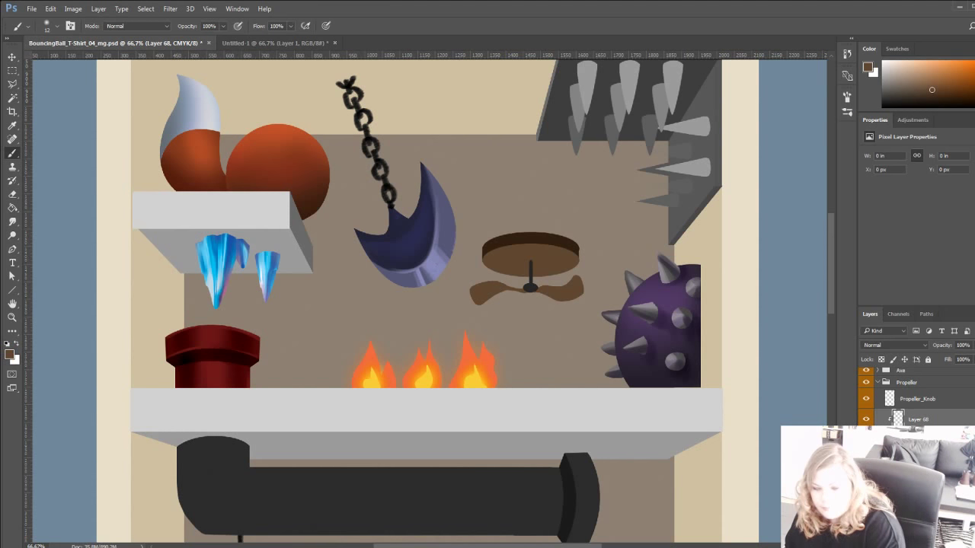
click(918, 461)
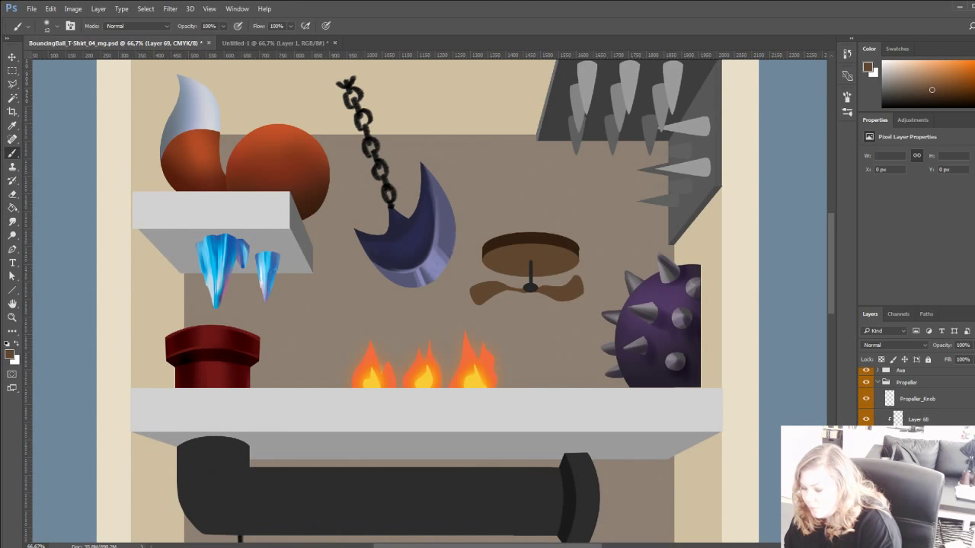
click(928, 99)
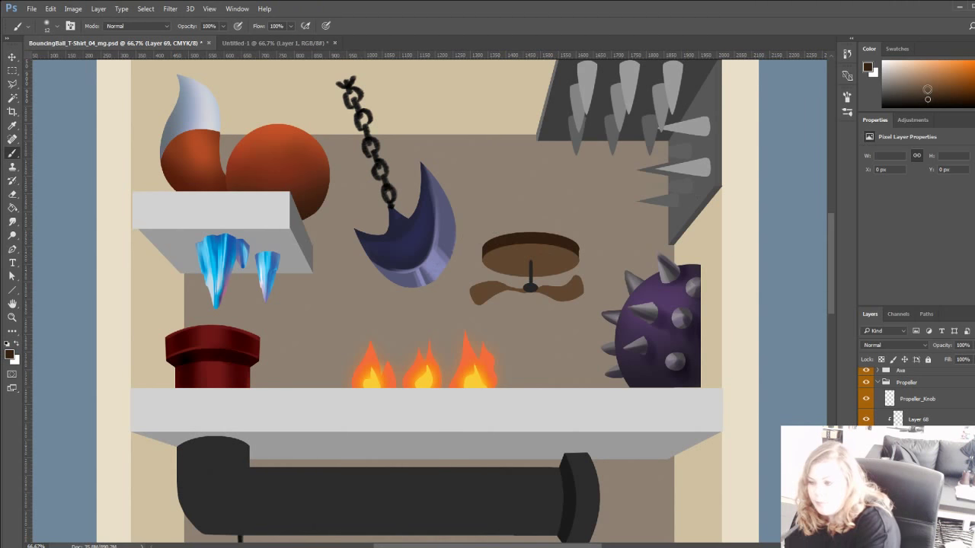
right_click(529, 268)
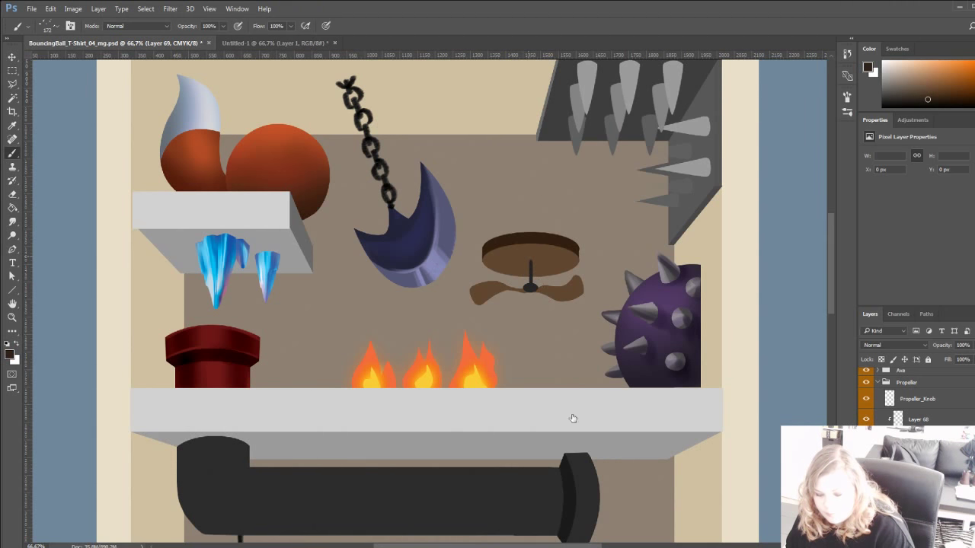
click(588, 331)
click(520, 261)
key(ctrl+z)
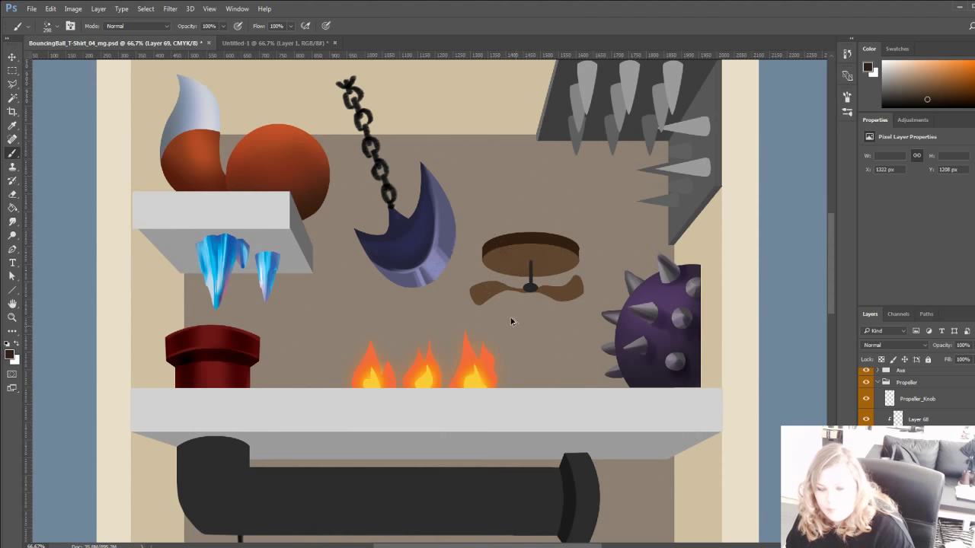
Scatter textured brush strokes in medium and sampled browns across the underside of the propeller's disc.
drag(927, 99, 951, 92)
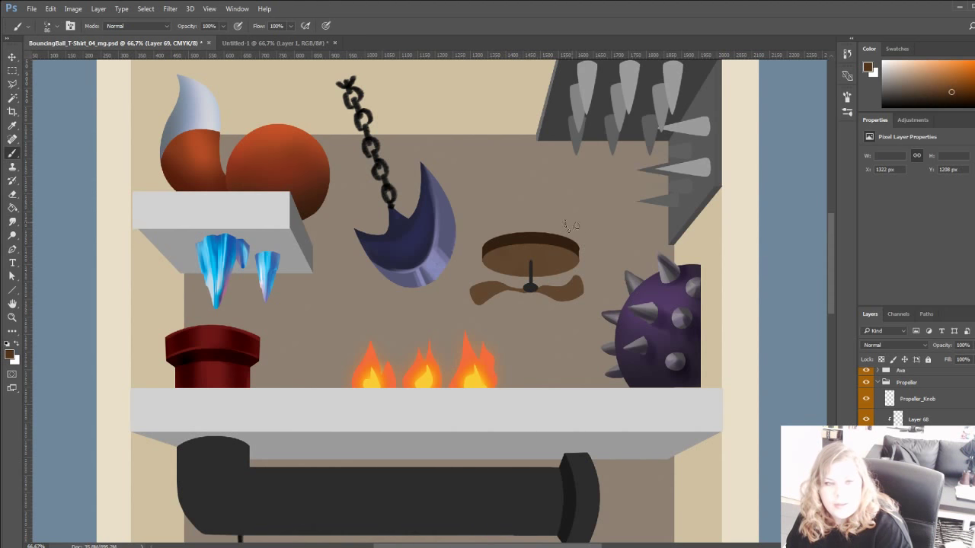
drag(539, 248, 498, 267)
alt+click(519, 266)
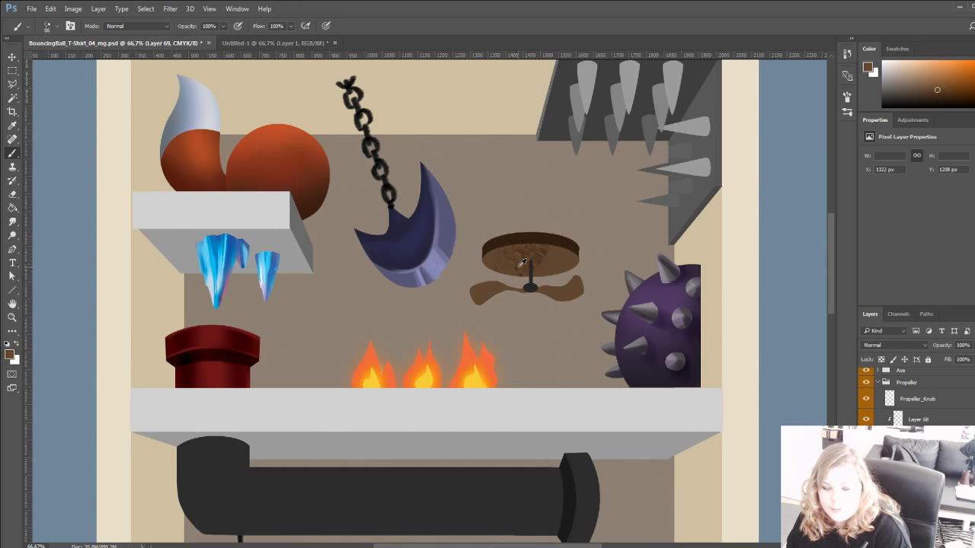
alt+click(519, 267)
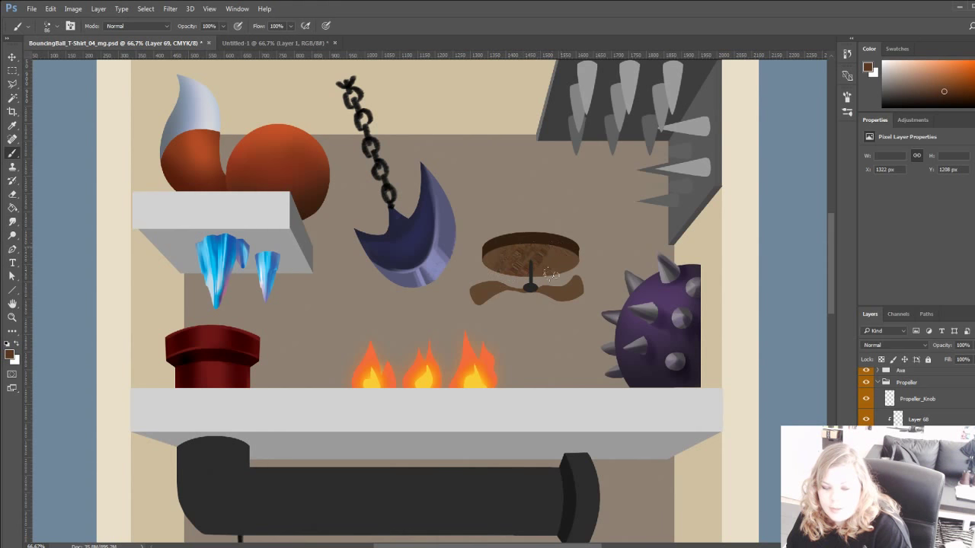
drag(552, 258, 561, 267)
Blend the texture on the left and lower parts of the disc's underside with a size 45 brush in sampled reddish browns.
key(z)
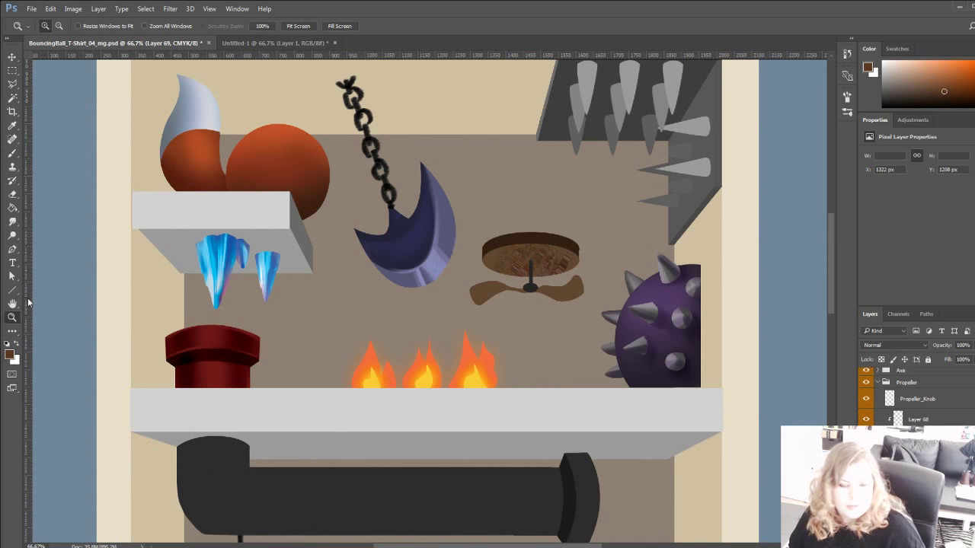
click(525, 223)
click(509, 200)
drag(478, 261, 451, 206)
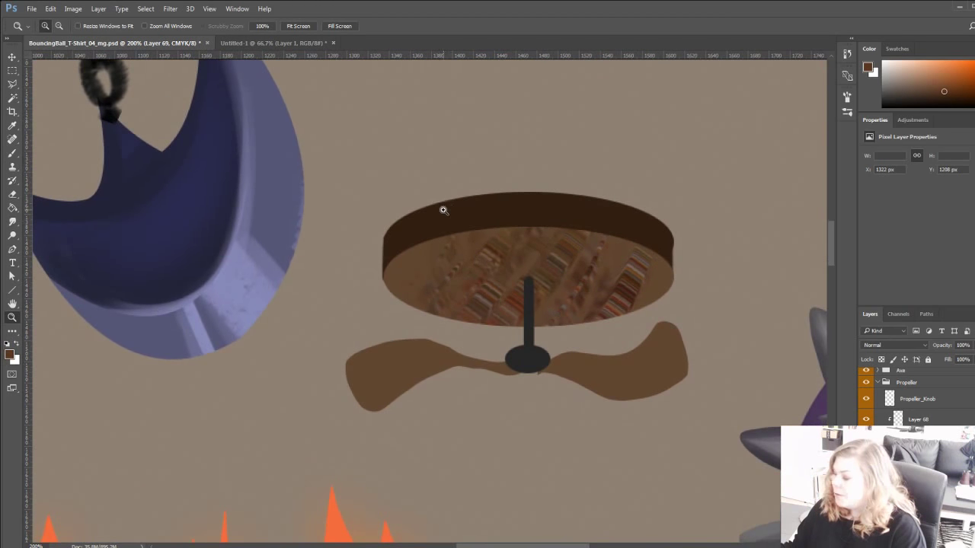
key(b)
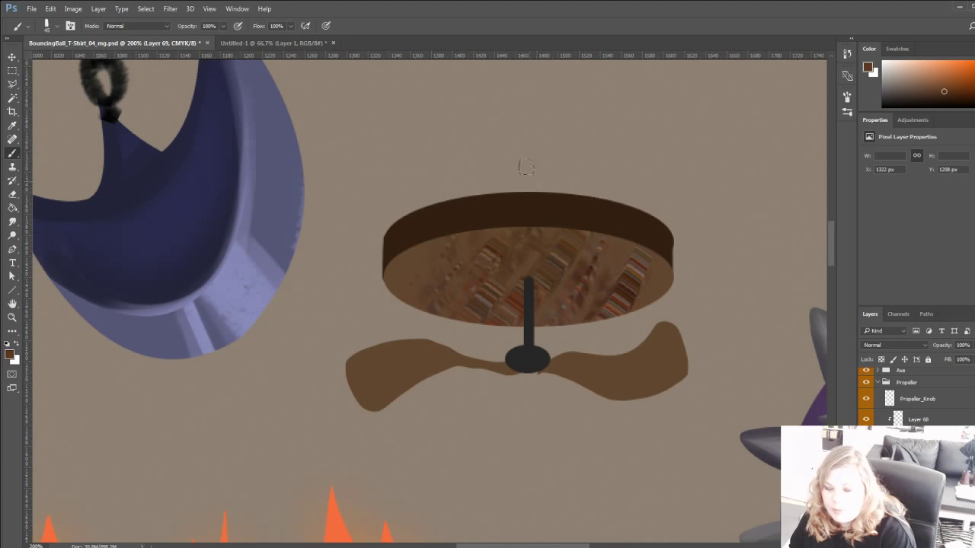
alt+click(567, 246)
alt+click(566, 245)
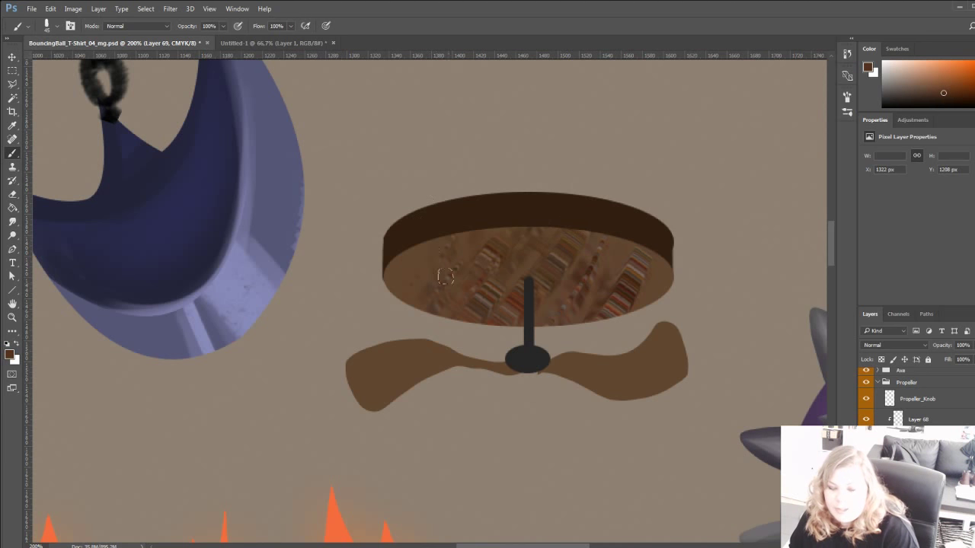
mouse_move(445, 277)
mouse_down()
mouse_move(398, 316)
mouse_move(386, 314)
mouse_move(445, 260)
mouse_up()
alt+click(514, 297)
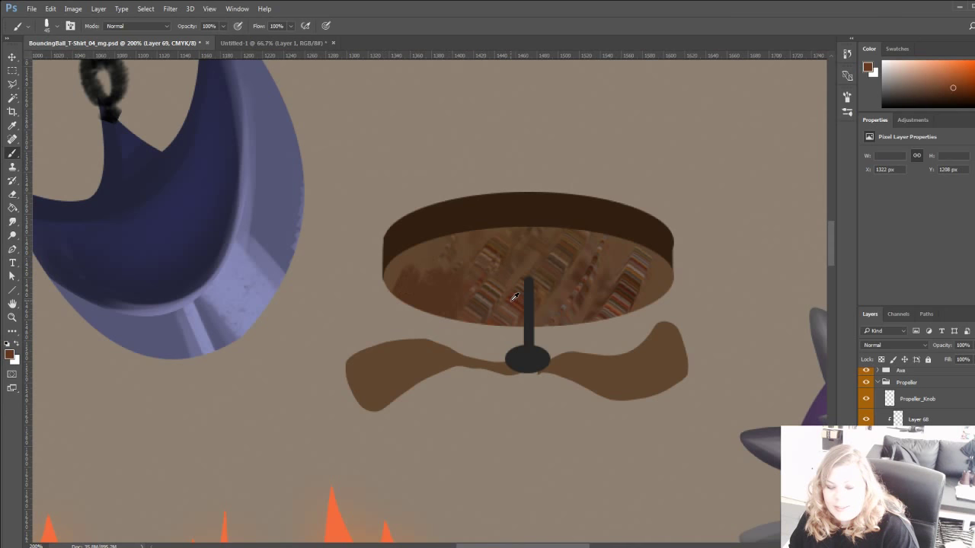
alt+click(512, 301)
alt+click(629, 272)
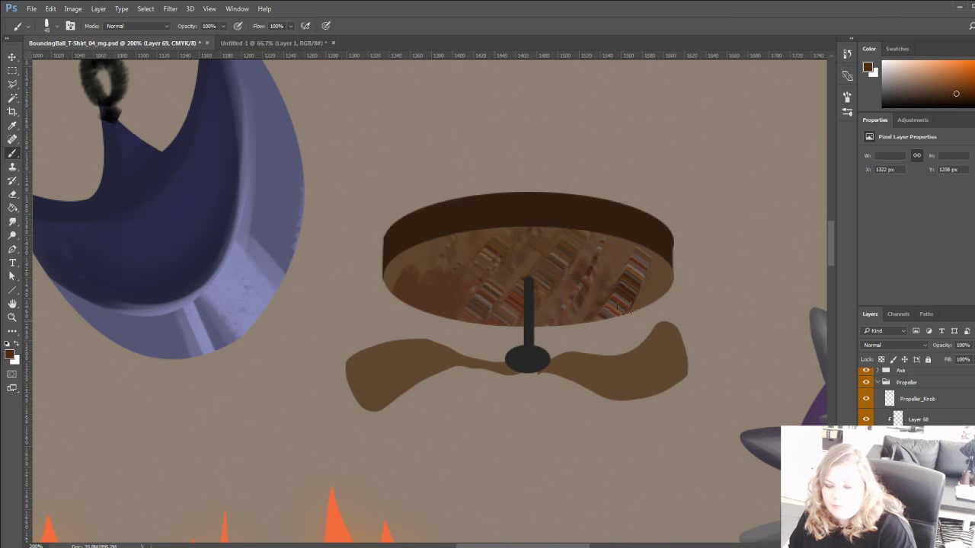
mouse_move(464, 327)
mouse_down()
mouse_move(484, 339)
mouse_move(489, 311)
mouse_move(438, 334)
mouse_move(466, 294)
mouse_move(435, 340)
mouse_up()
Smooth the patterned marks on the upper and right parts of the disc's underside with browns sampled from the disc.
alt+click(509, 237)
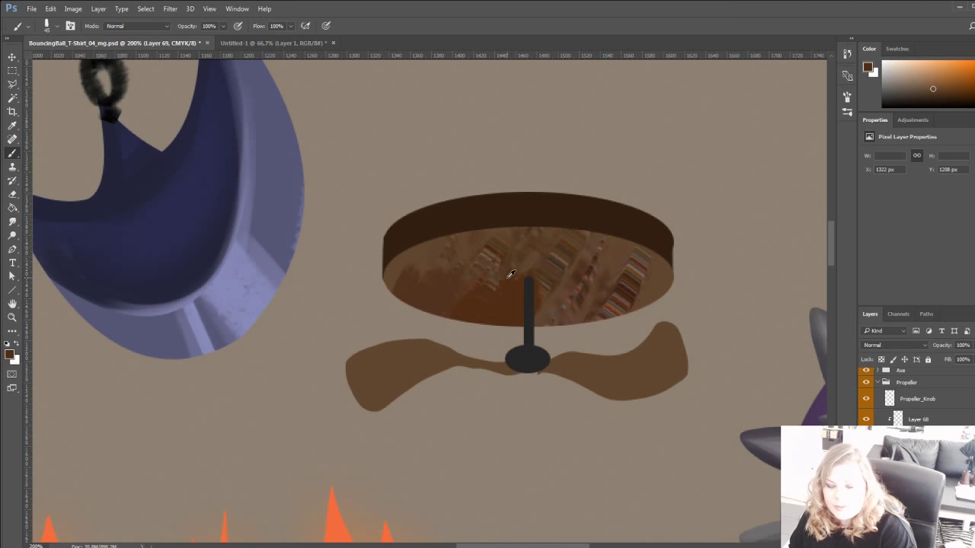
alt+click(572, 239)
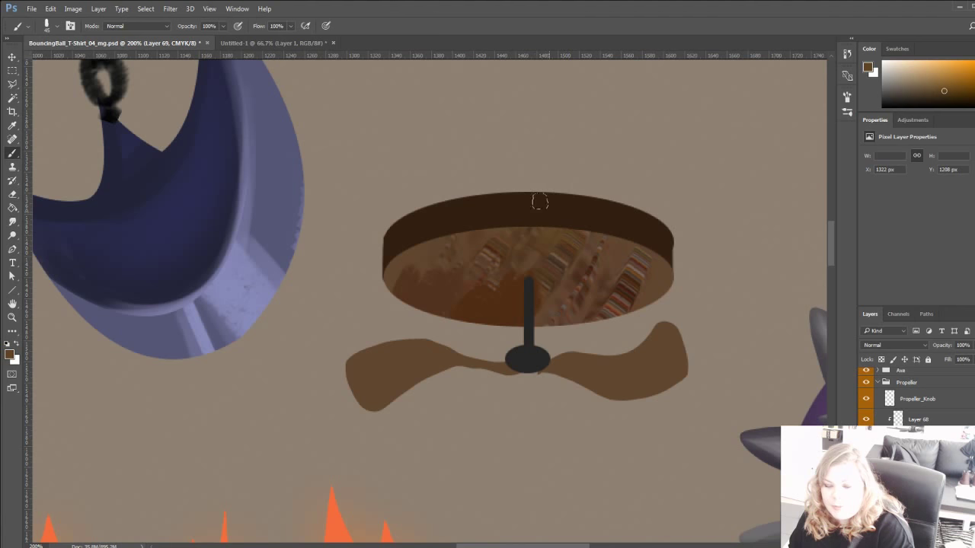
alt+click(474, 295)
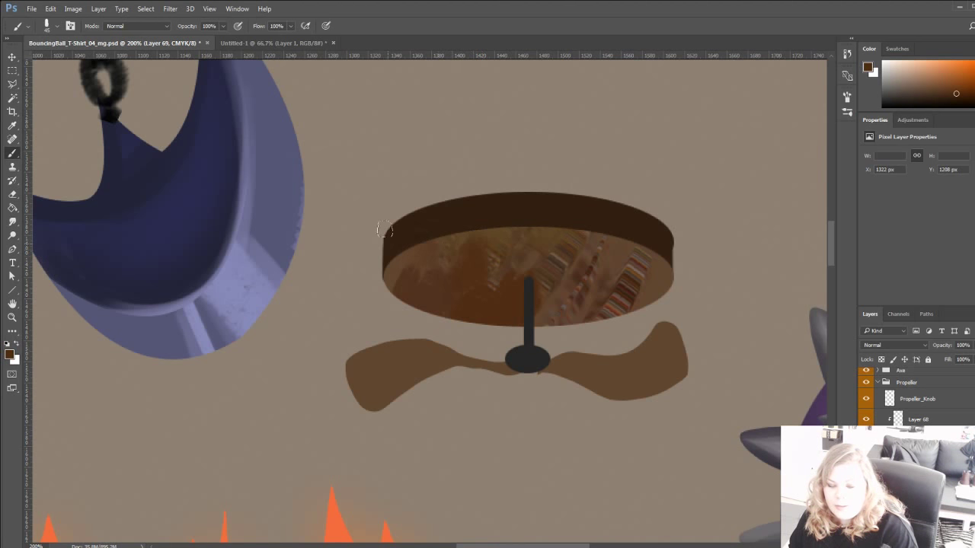
mouse_move(527, 267)
mouse_down()
mouse_move(545, 295)
mouse_move(582, 277)
mouse_move(577, 326)
mouse_move(639, 255)
mouse_move(663, 282)
mouse_up()
alt+click(498, 289)
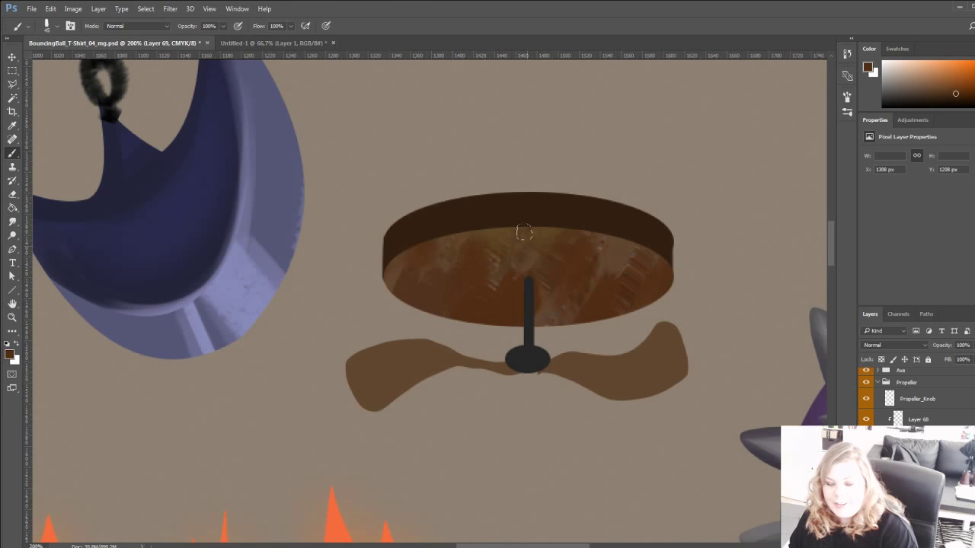
drag(523, 233, 462, 309)
alt+click(534, 264)
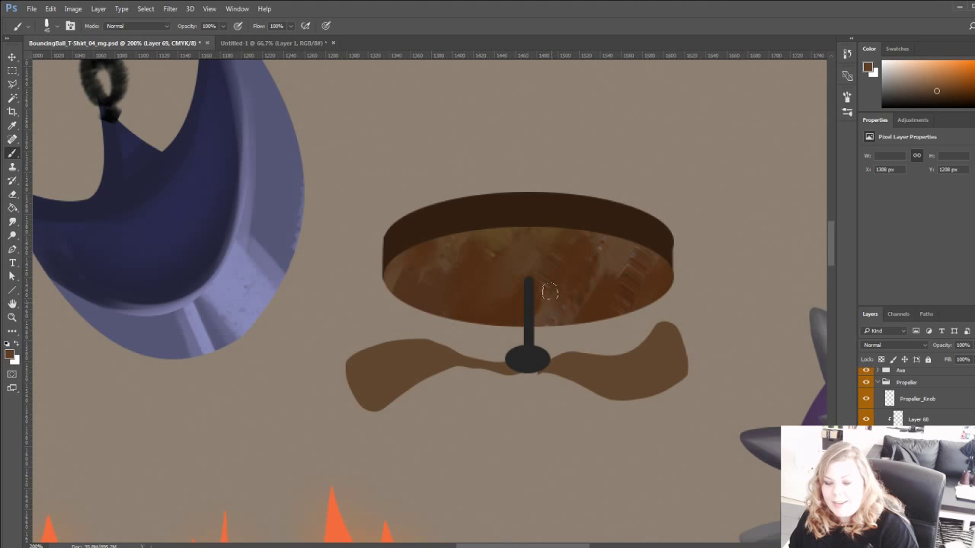
drag(549, 283, 585, 290)
Refine the right side of the disc's underside with a size 31 brush and sampled darker browns.
alt+click(474, 279)
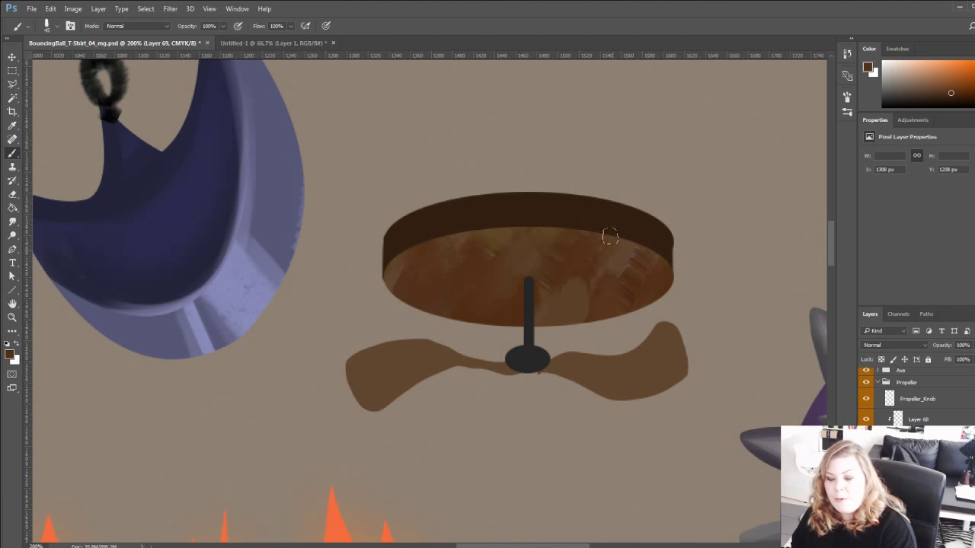
alt+click(588, 256)
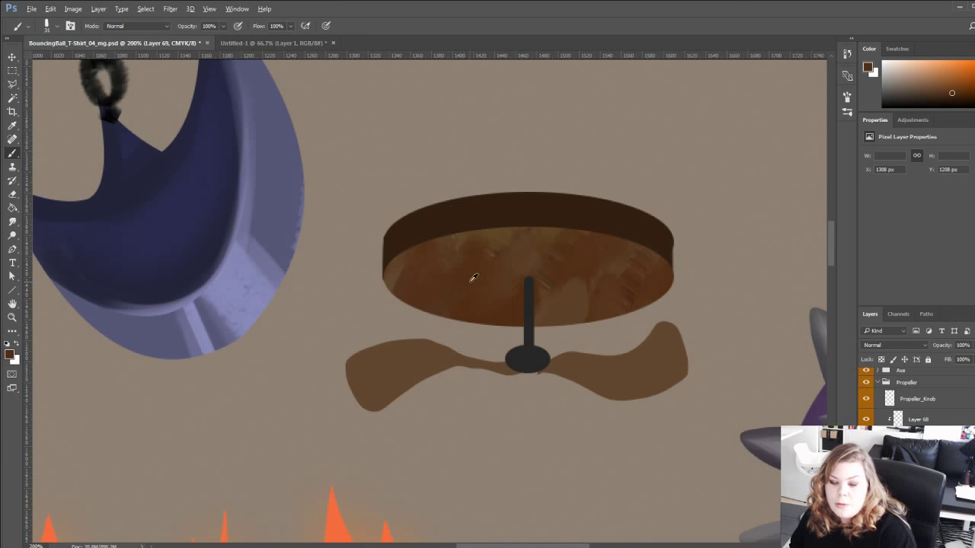
alt+click(559, 254)
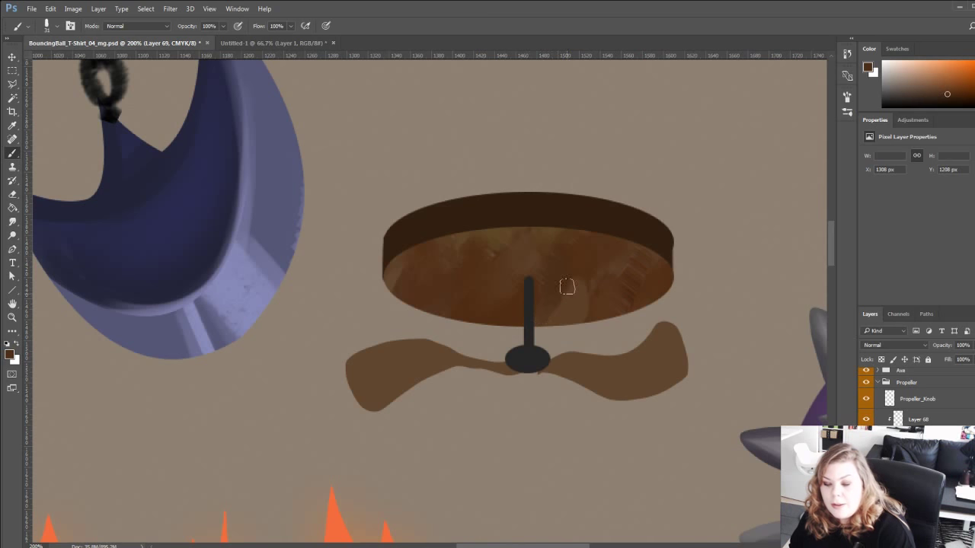
alt+click(634, 288)
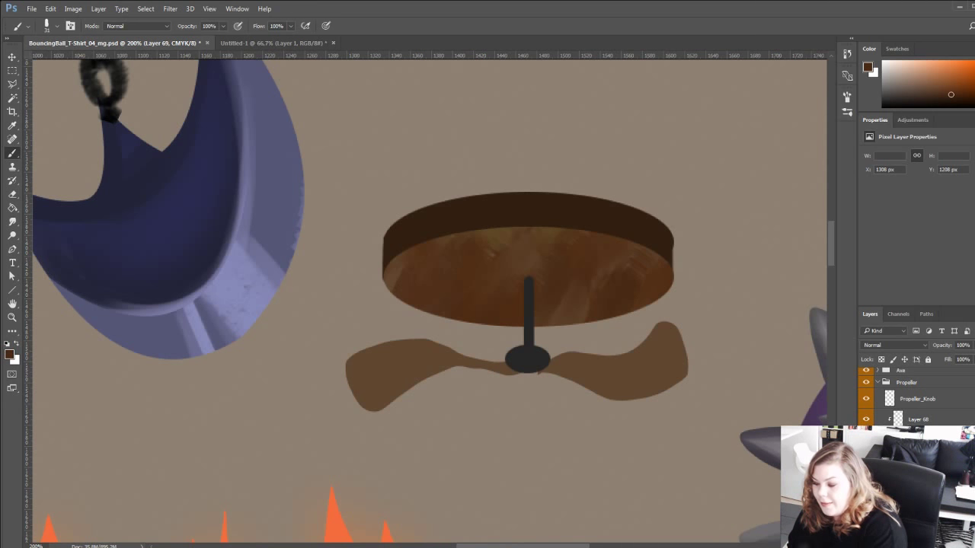
Find the disc rim's layer by toggling its visibility and add a new layer above it for the rim's texture.
scroll(918, 398, down, 3)
click(866, 444)
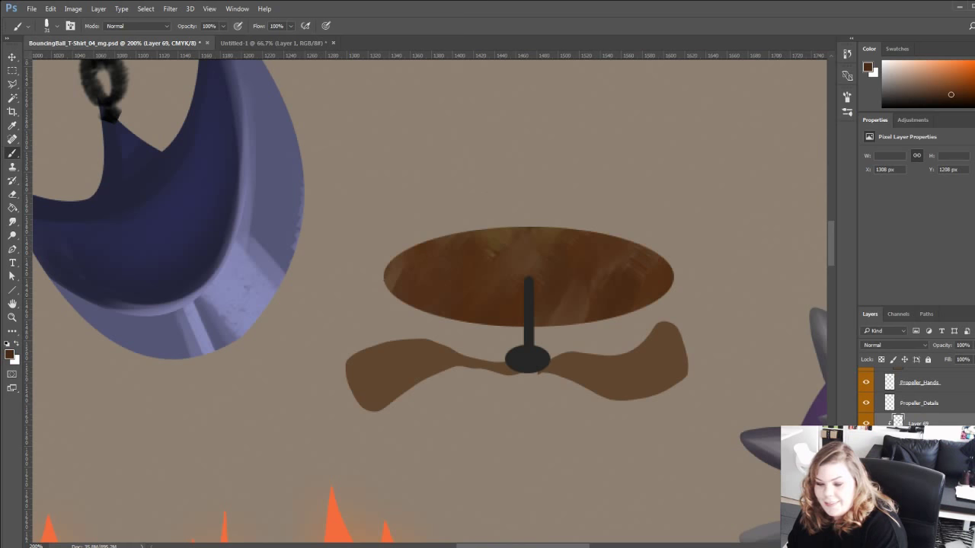
click(866, 444)
click(920, 444)
key(ctrl+shift+alt+n)
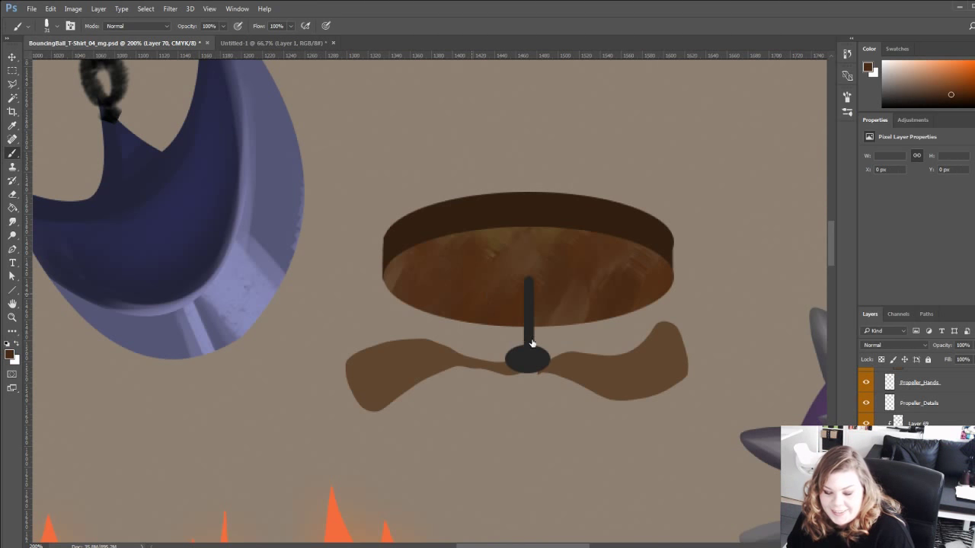
Paint mottled texture strokes along the disc's rim with a size 86 textured brush in a brown sampled from the underside.
key(period)
alt+click(576, 242)
mouse_move(569, 200)
mouse_down()
mouse_move(543, 192)
mouse_move(448, 206)
mouse_move(373, 261)
mouse_move(526, 167)
mouse_move(569, 152)
mouse_move(636, 202)
mouse_move(548, 251)
mouse_move(523, 227)
mouse_up()
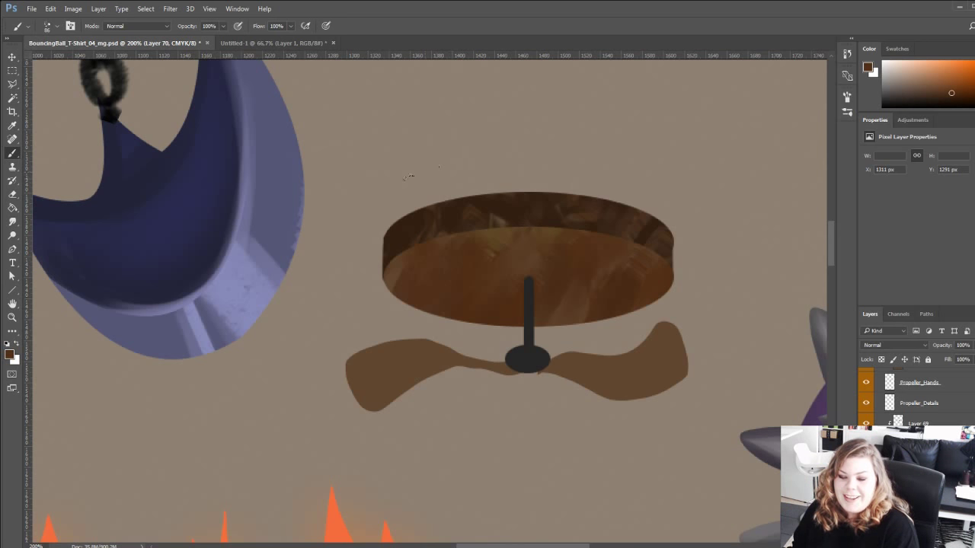
Blend the rim's mottled texture into vertical wood-like patches with a size 45 brush and browns sampled from the rim.
scroll(409, 176, up, 3)
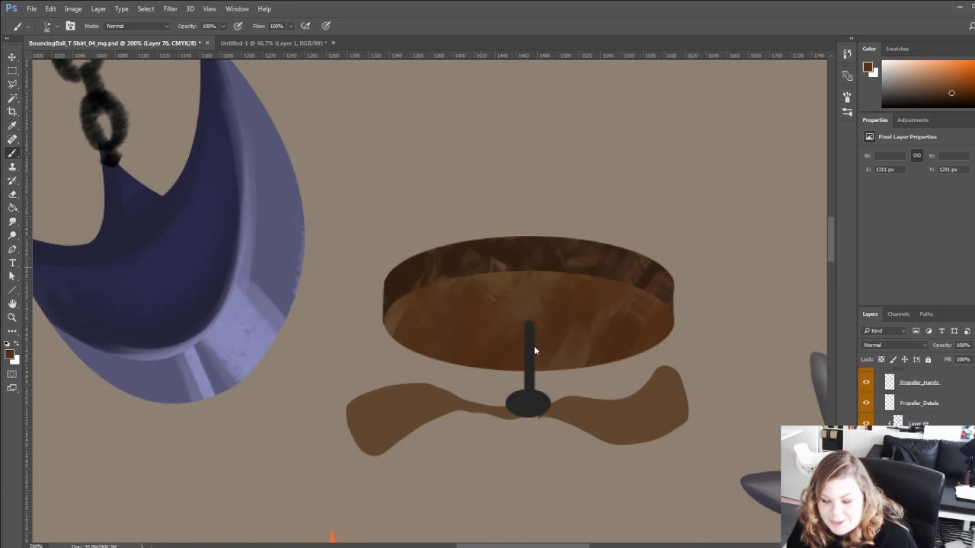
click(534, 347)
alt+click(475, 256)
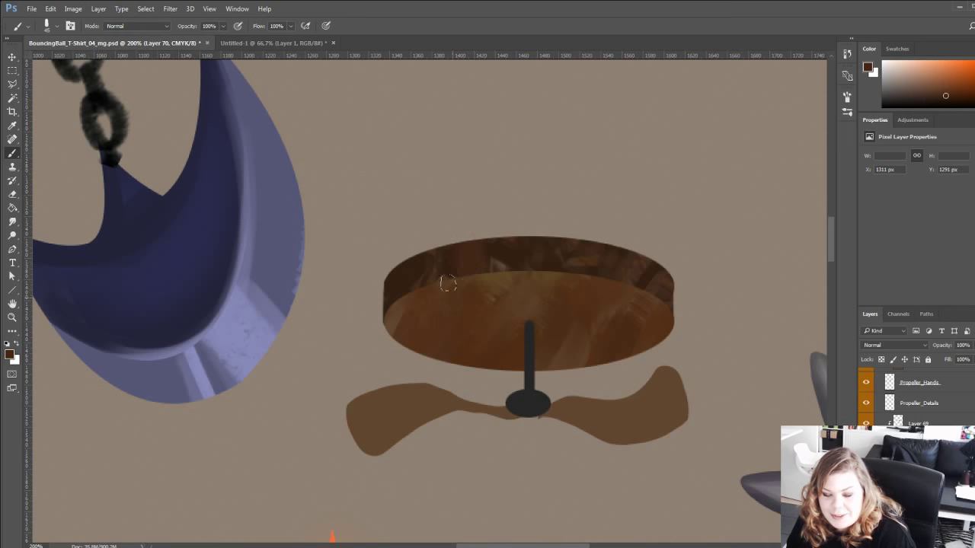
alt+click(505, 251)
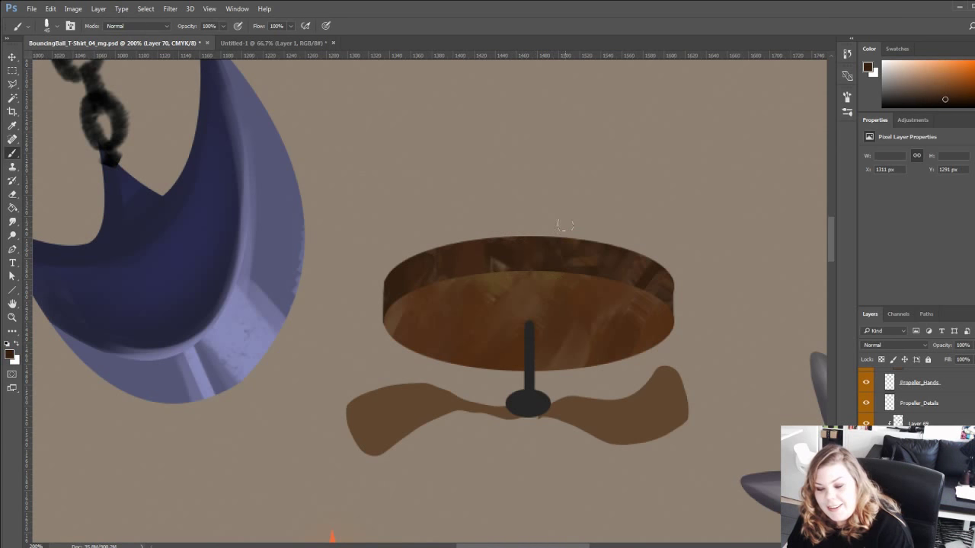
alt+click(664, 266)
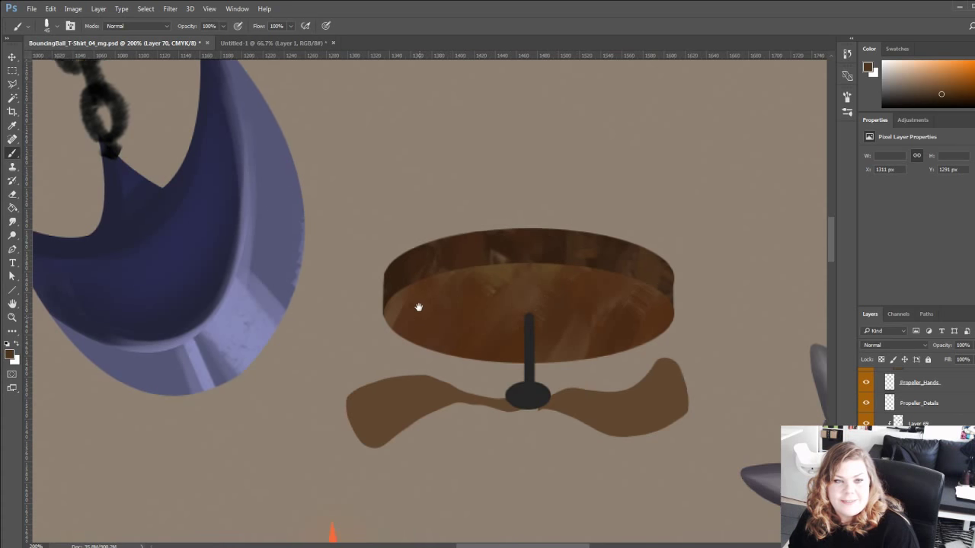
scroll(422, 229, down, 1)
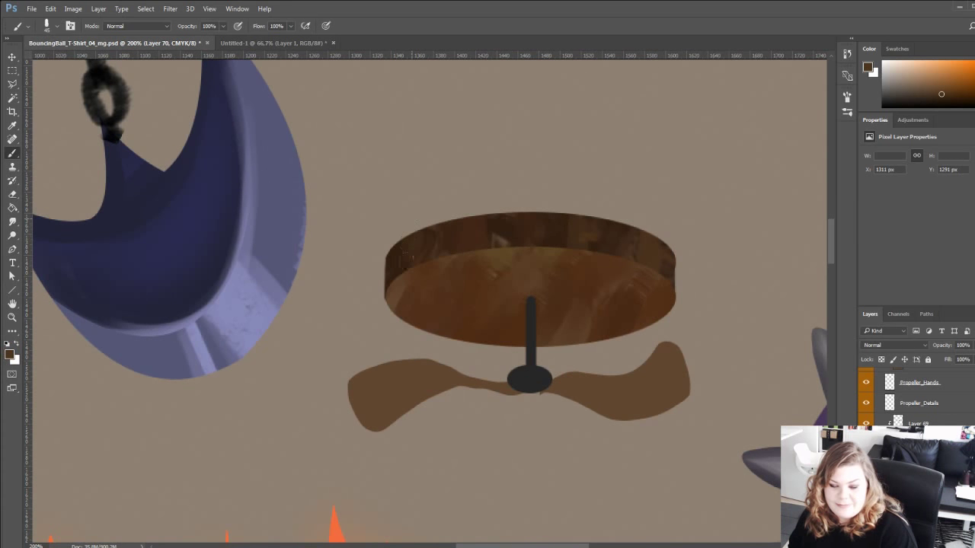
alt+click(431, 222)
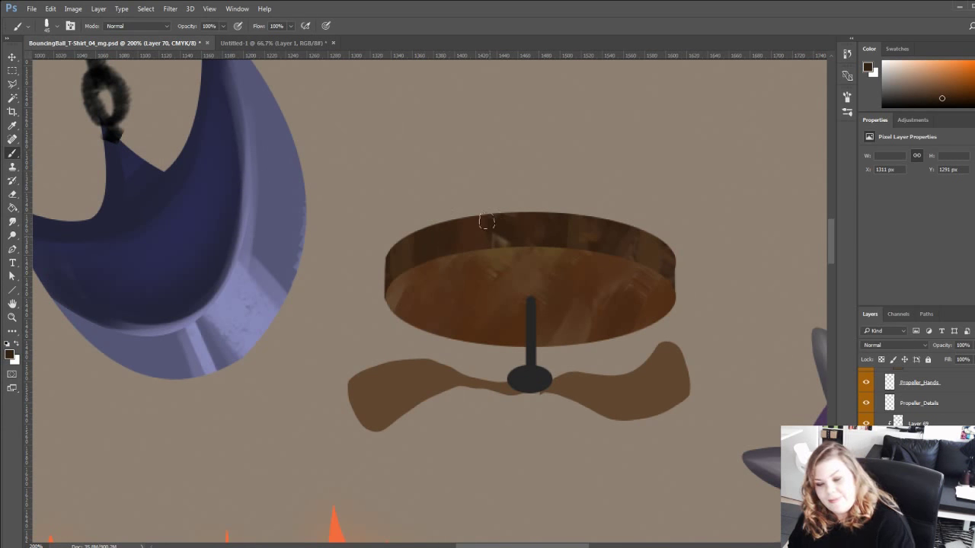
Add a new clipped layer above the texture layer of the disc's underside.
drag(404, 316, 350, 326)
click(866, 423)
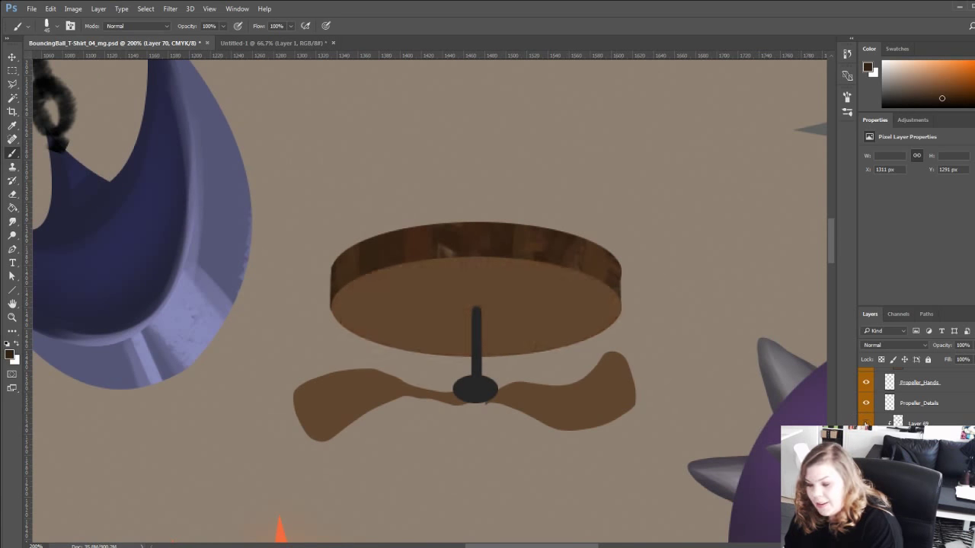
click(866, 424)
click(912, 423)
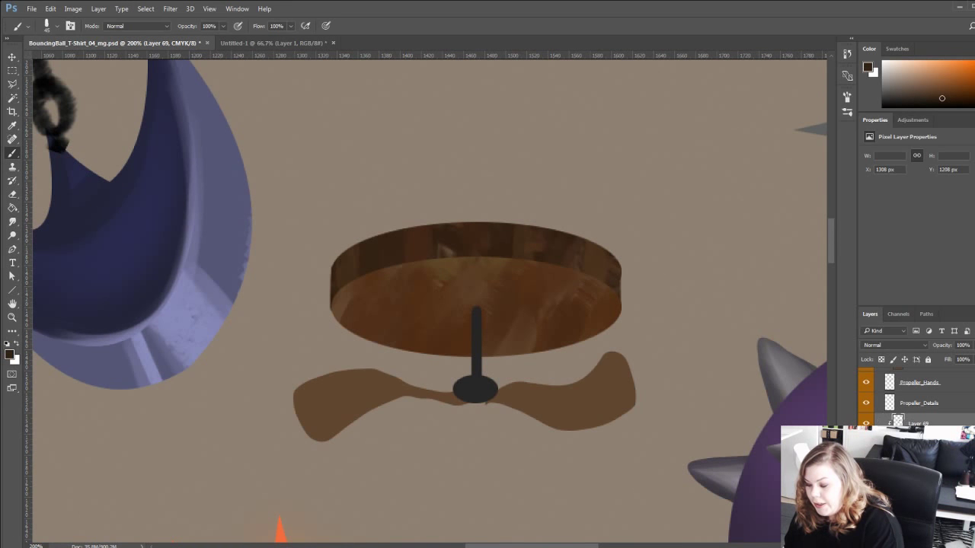
key(ctrl+alt+shift+n)
key(ctrl+alt+g)
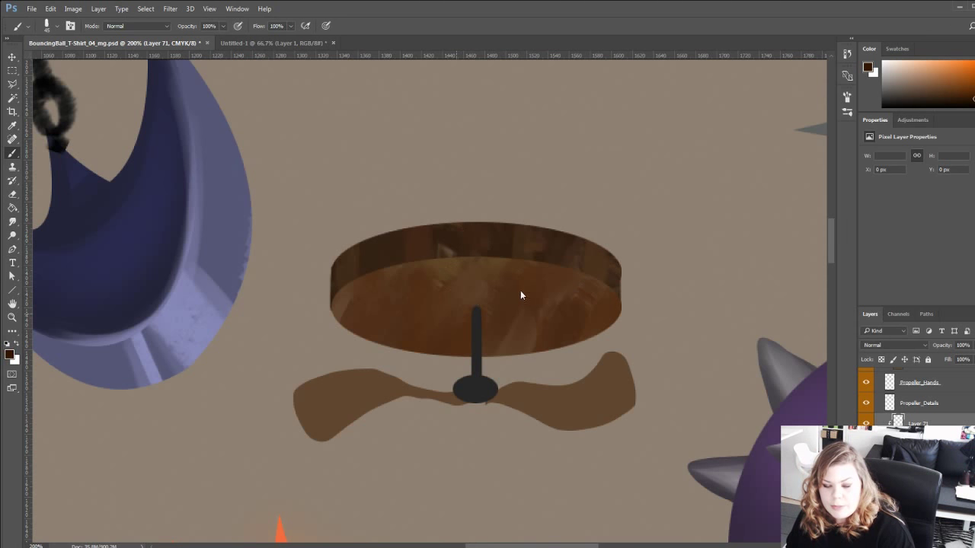
Paint a dark brown diagonal plank line on the disc's underside with a much smaller brush.
key(bracketleft)
key(bracketleft)
key(bracketleft)
key(bracketleft)
click(343, 214)
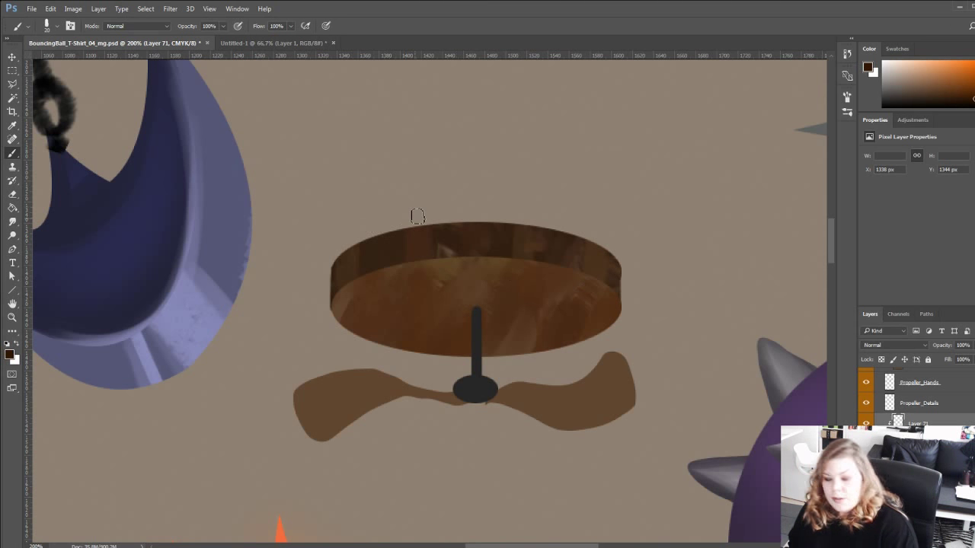
key(bracketleft)
key(bracketleft)
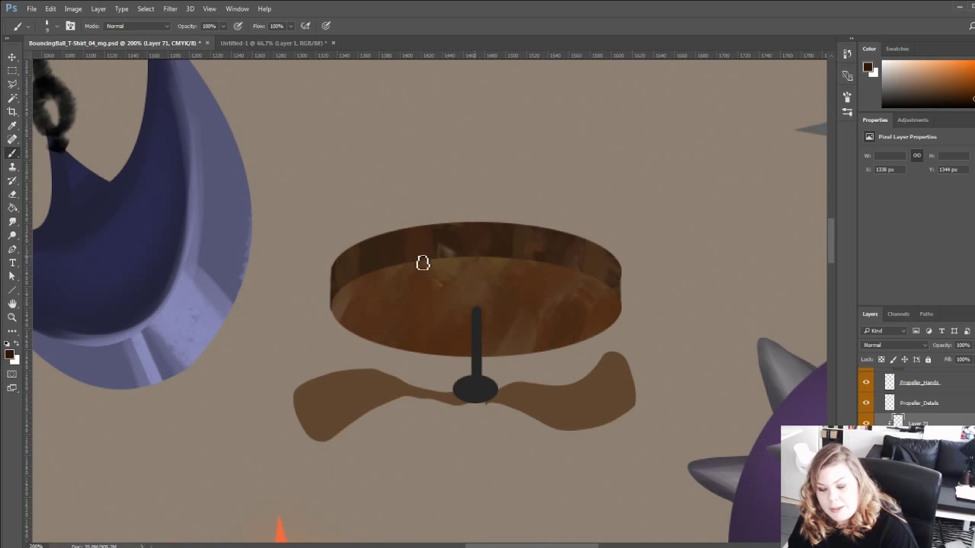
drag(456, 256, 431, 291)
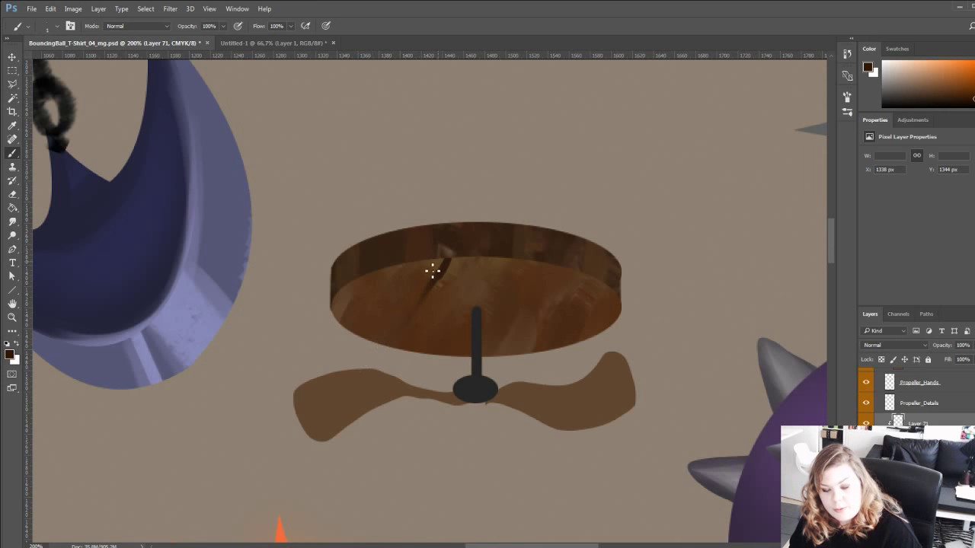
Paint more dark brown diagonal plank lines across the whole underside of the disc with a size 7 brush.
key(bracketright)
key(bracketright)
key(bracketright)
key(bracketright)
key(bracketright)
key(bracketright)
key(bracketright)
key(bracketright)
key(bracketright)
key(bracketright)
key(bracketright)
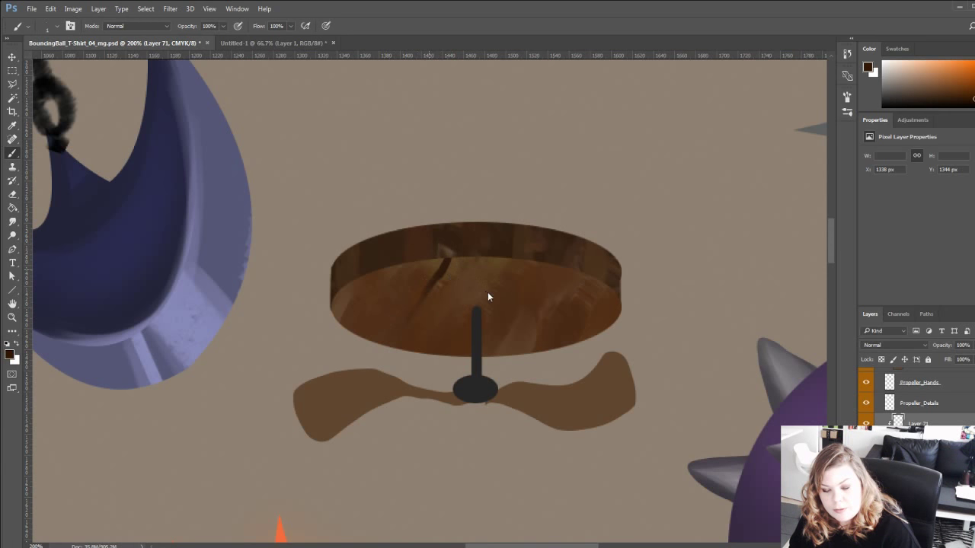
mouse_move(397, 305)
mouse_down()
mouse_move(367, 342)
mouse_move(354, 336)
mouse_up()
drag(496, 254, 470, 286)
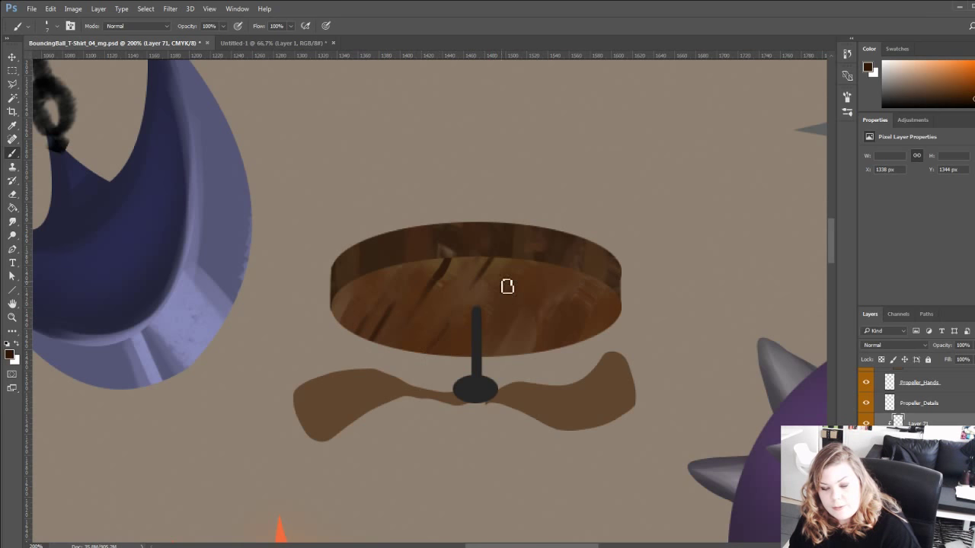
drag(539, 261, 498, 330)
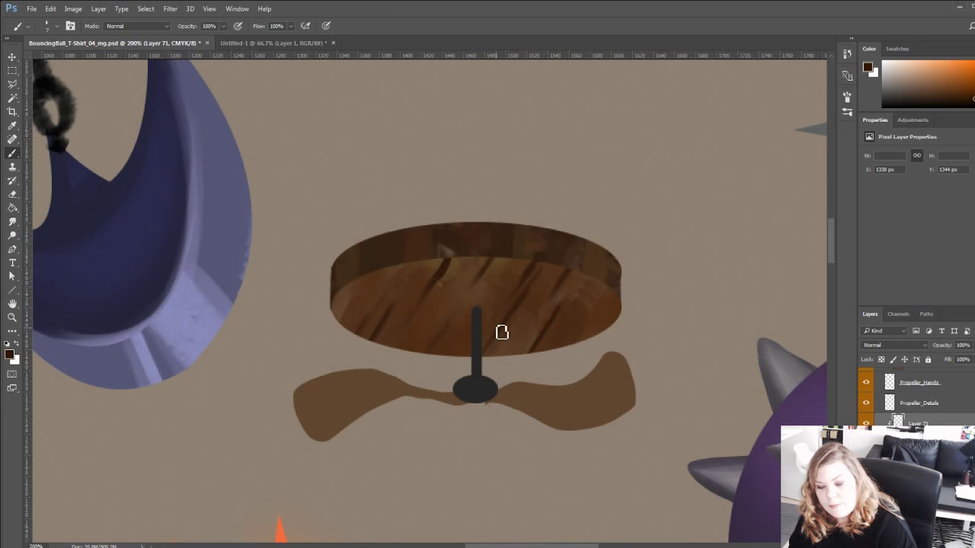
drag(361, 283, 332, 328)
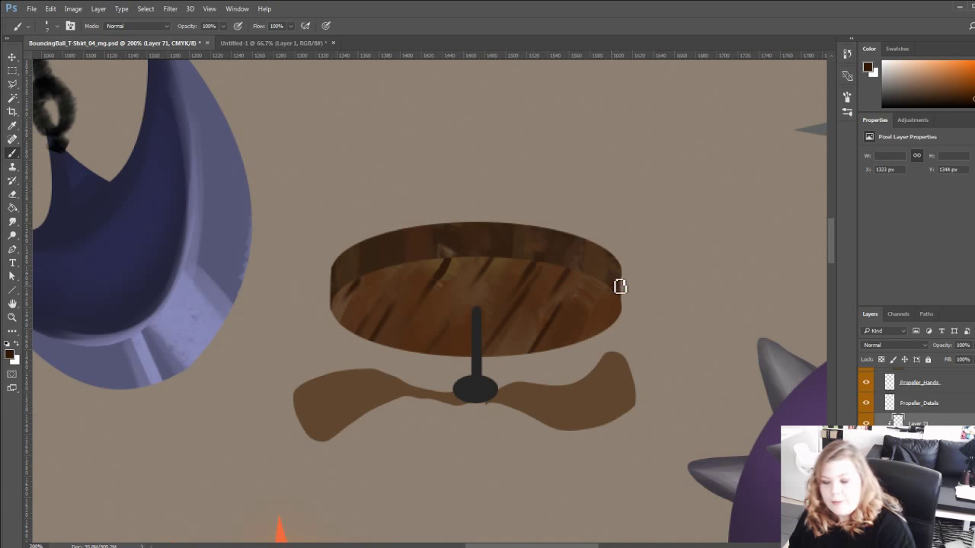
drag(613, 289, 578, 343)
drag(337, 321, 362, 358)
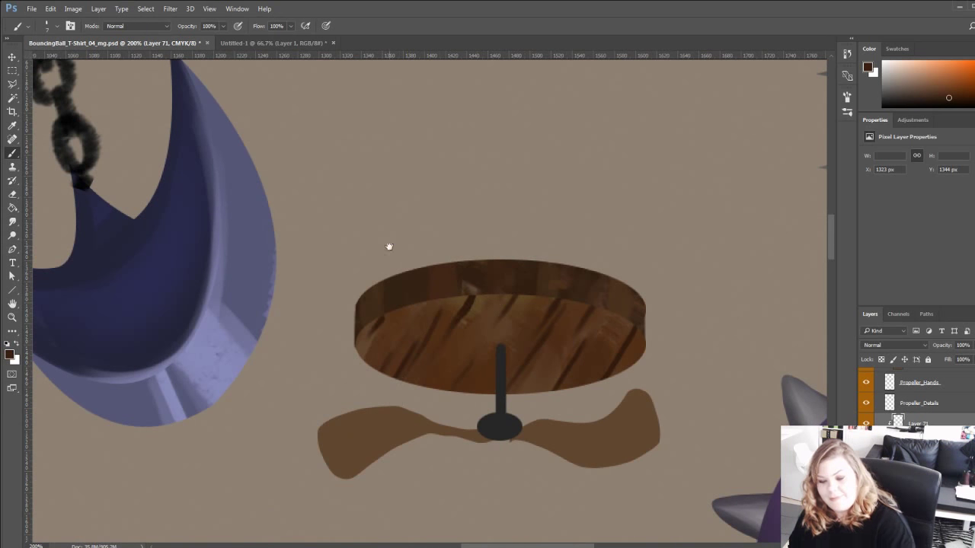
drag(421, 287, 389, 257)
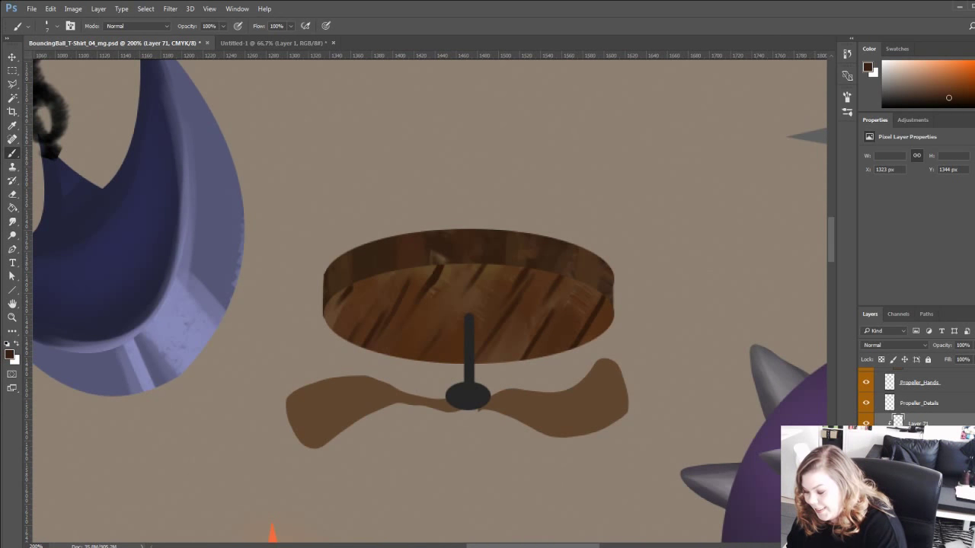
Add a new layer above the rim's texture and paint near-black vertical plank lines around the rim with the size 7 brush.
click(918, 445)
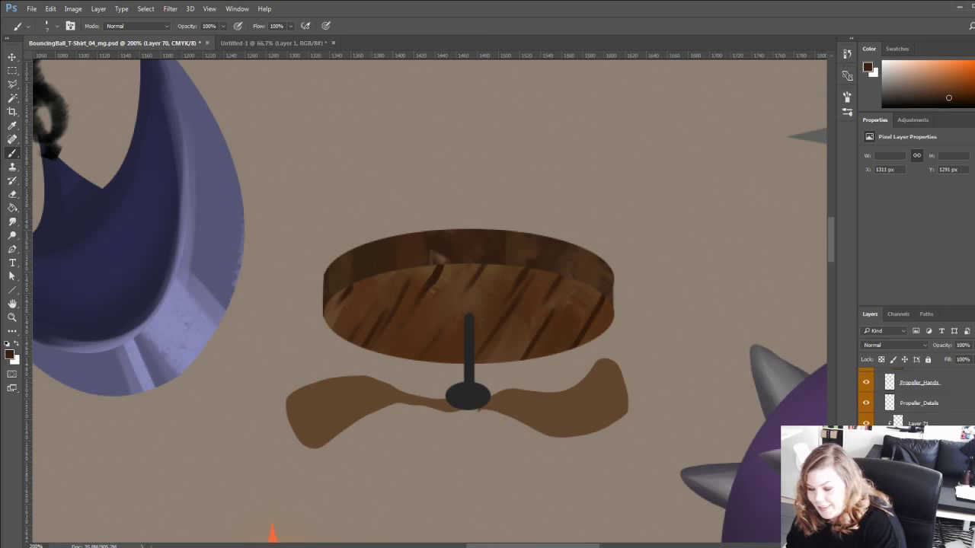
click(949, 102)
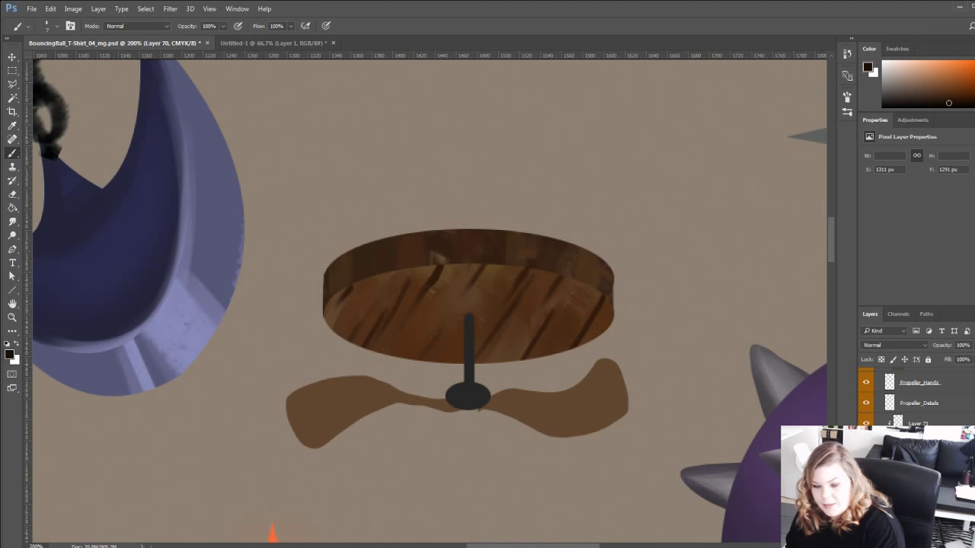
key(ctrl+shift+alt+n)
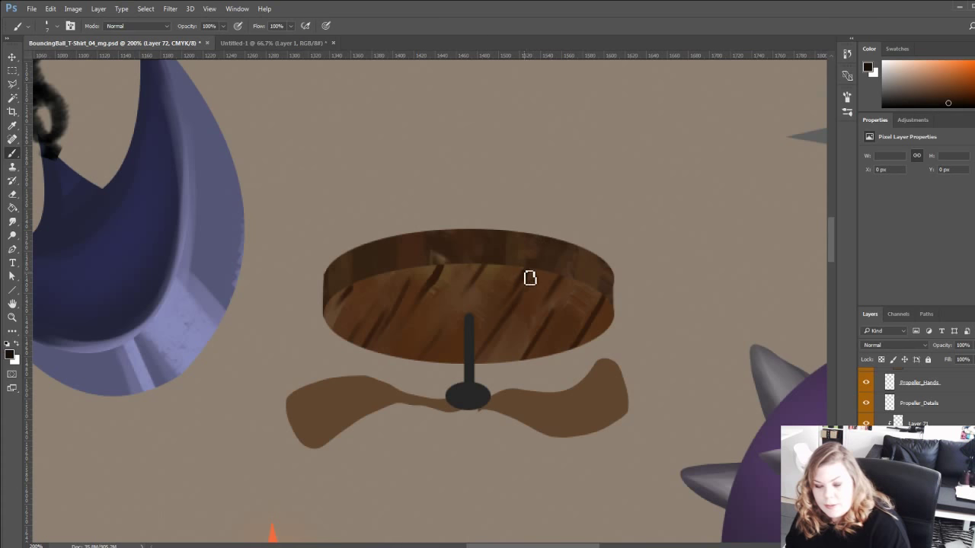
drag(527, 273, 529, 229)
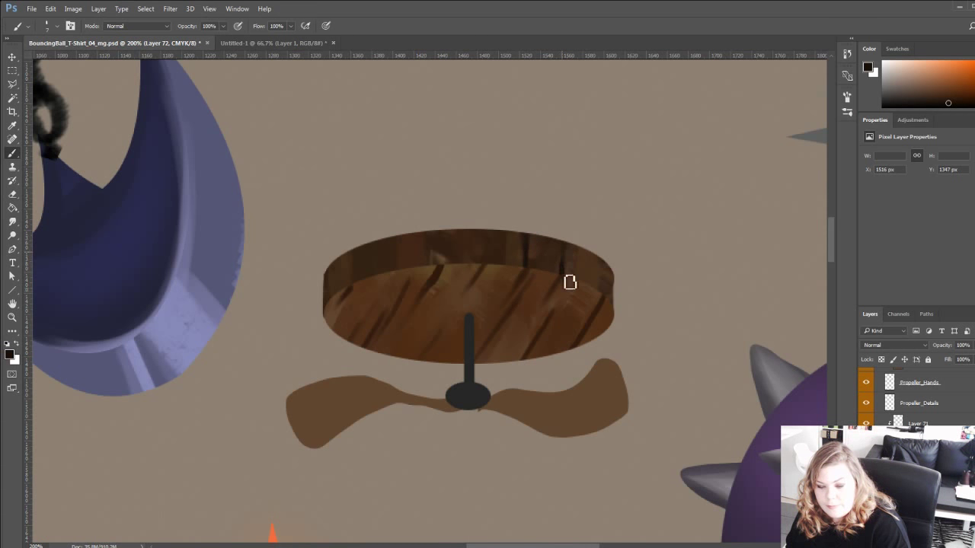
mouse_move(445, 269)
mouse_down()
mouse_move(447, 241)
mouse_move(447, 266)
mouse_up()
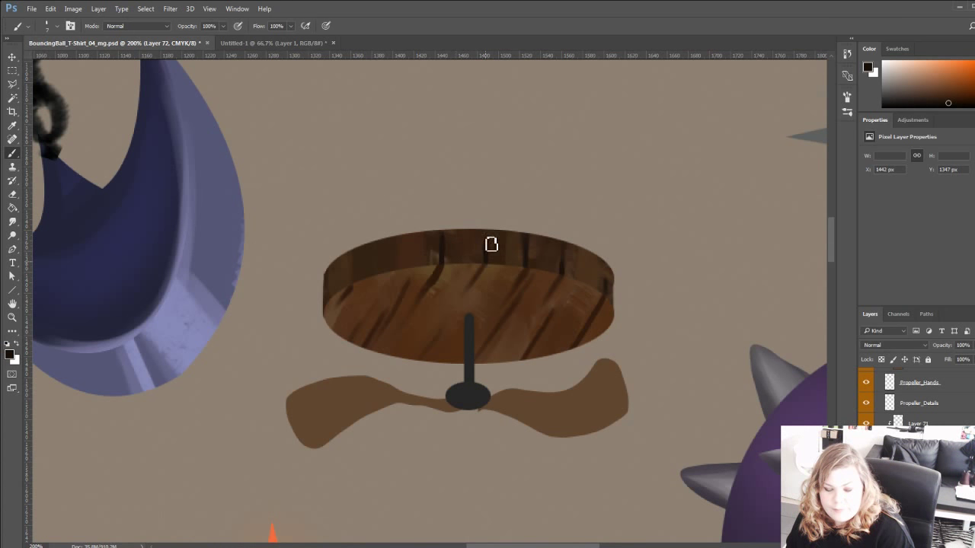
drag(490, 242, 485, 263)
mouse_move(349, 271)
mouse_down()
mouse_move(445, 301)
mouse_move(428, 291)
mouse_move(419, 333)
mouse_up()
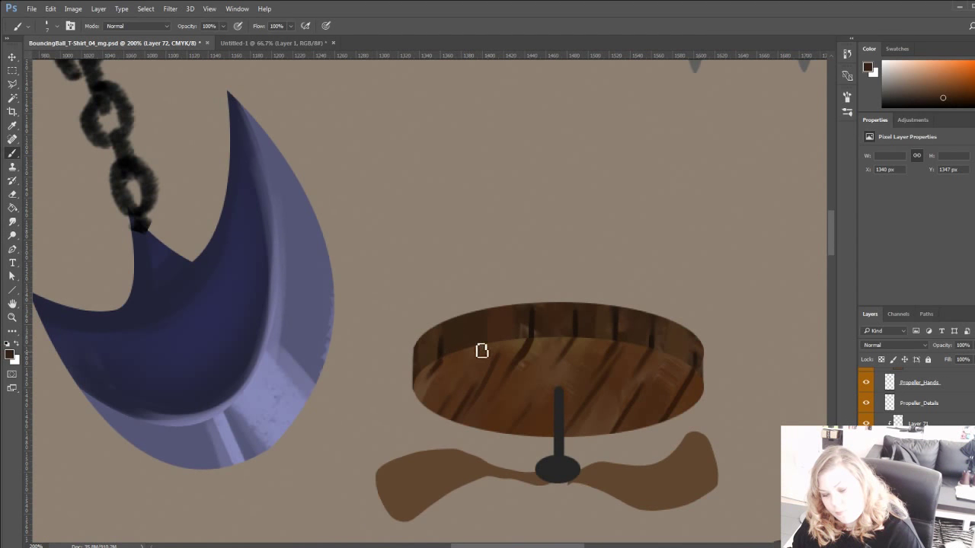
Darken the rim's ends and the patches between its plank lines with a size 23 brush in dark browns sampled from the rim.
alt+click(538, 330)
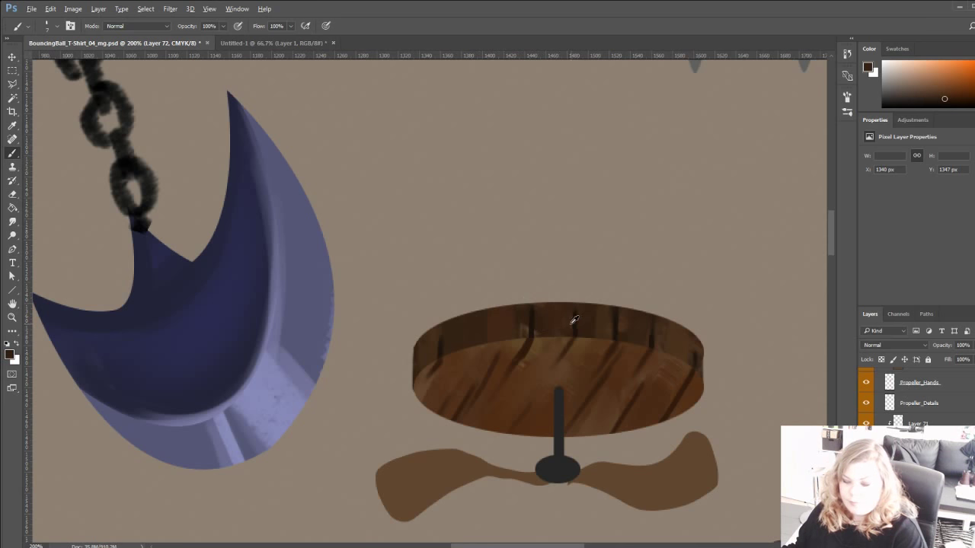
alt+click(572, 324)
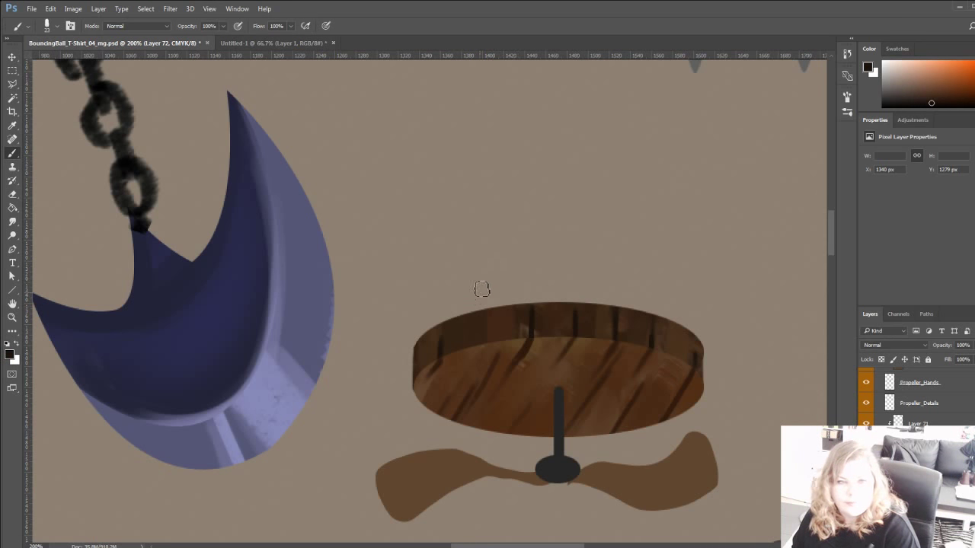
drag(427, 340, 420, 379)
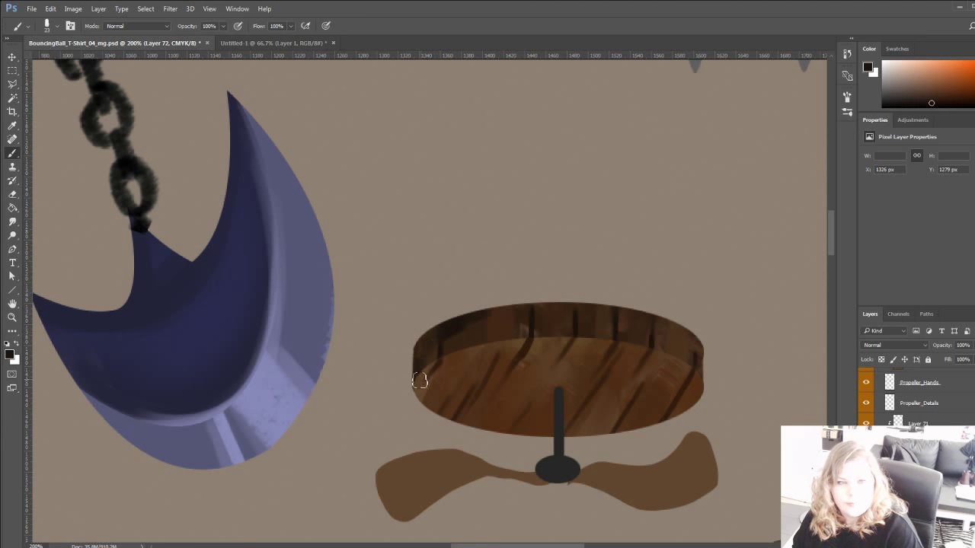
drag(557, 313, 539, 320)
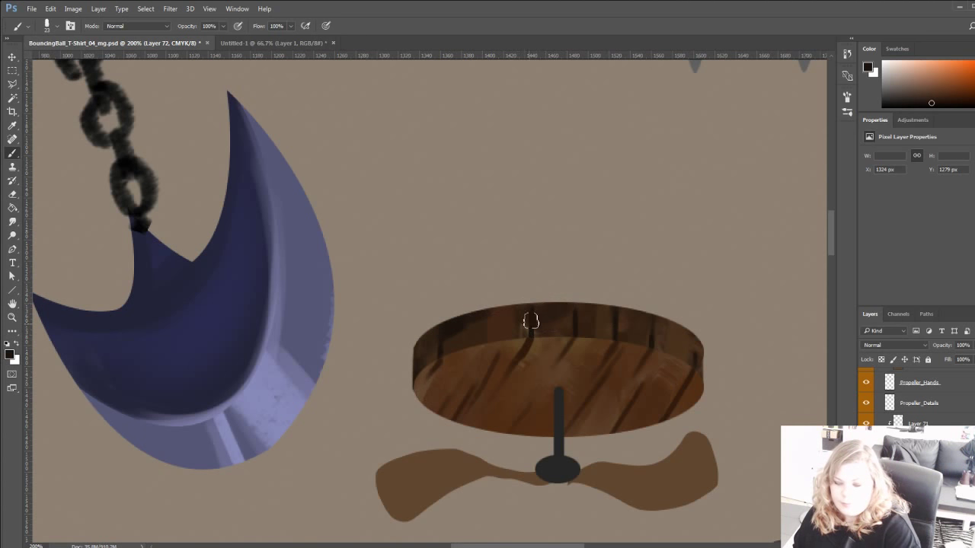
alt+click(615, 348)
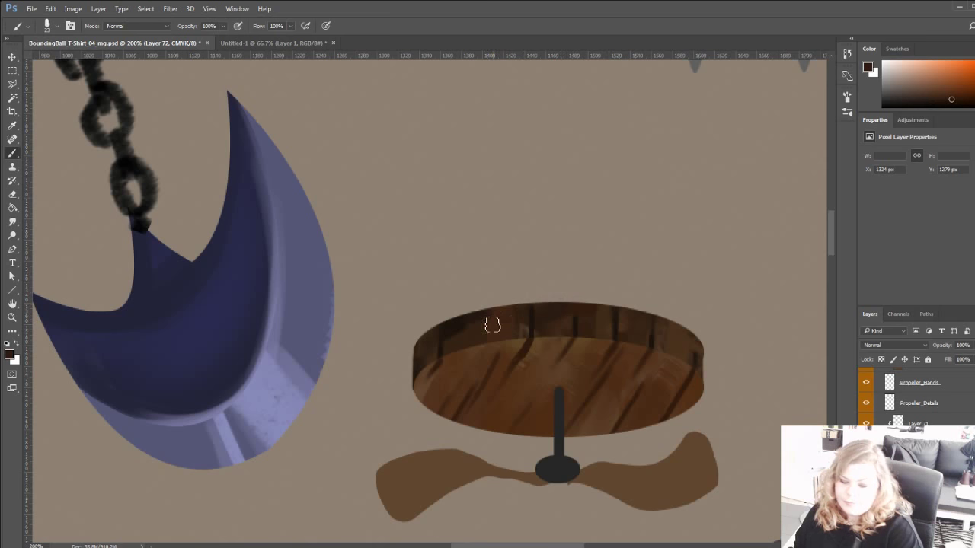
alt+click(533, 328)
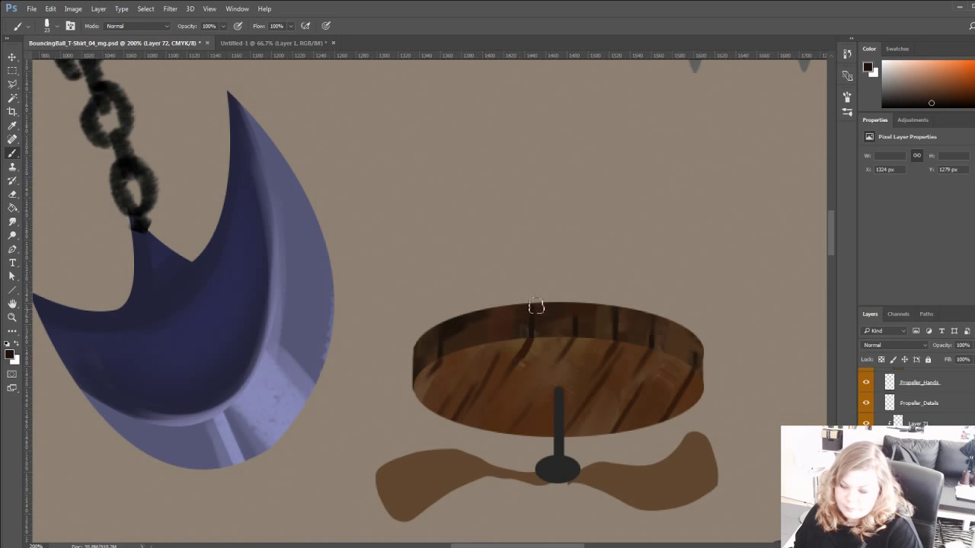
drag(679, 328, 703, 348)
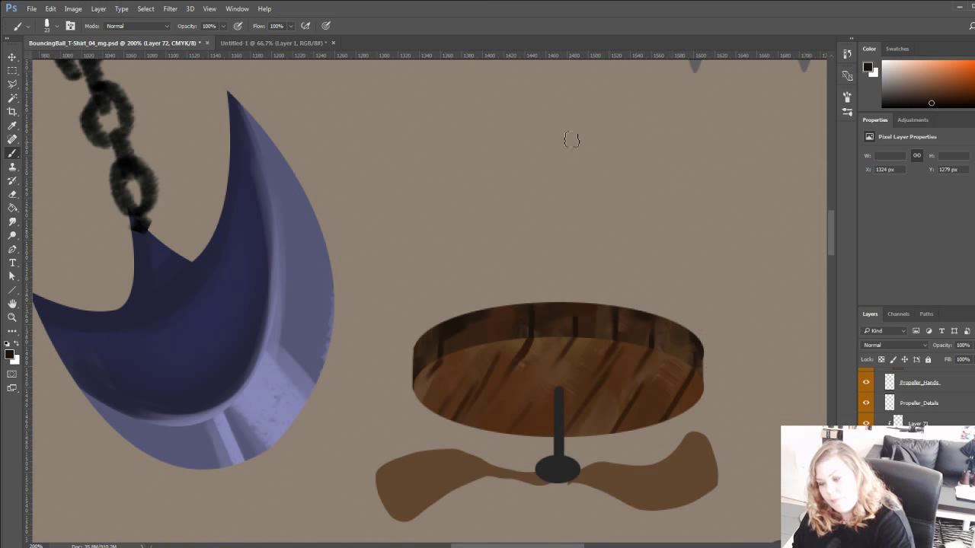
Add a new clipped layer above the underside's plank lines and test an orange-brown highlight stroke with a size 6 brush.
drag(397, 382, 354, 343)
alt+click(449, 336)
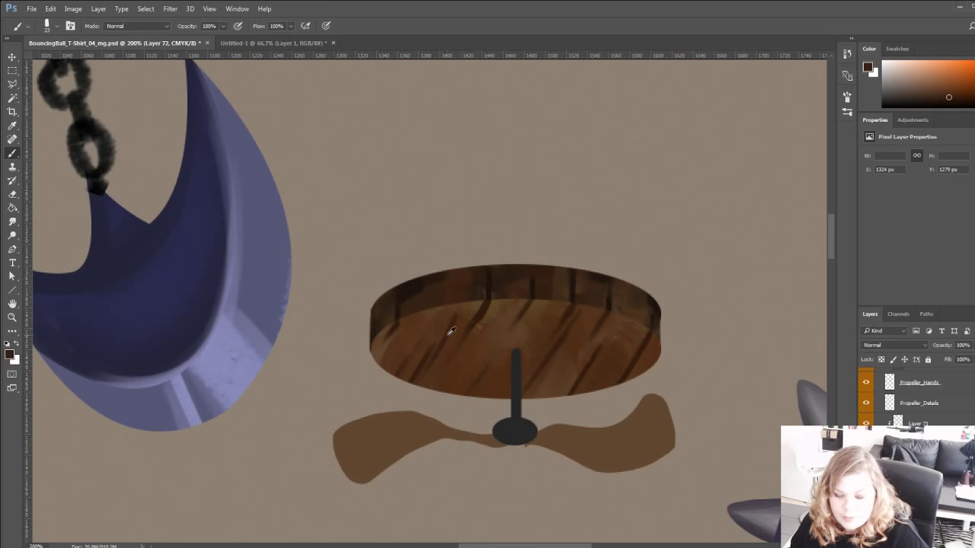
key(bracketleft)
key(bracketleft)
key(bracketleft)
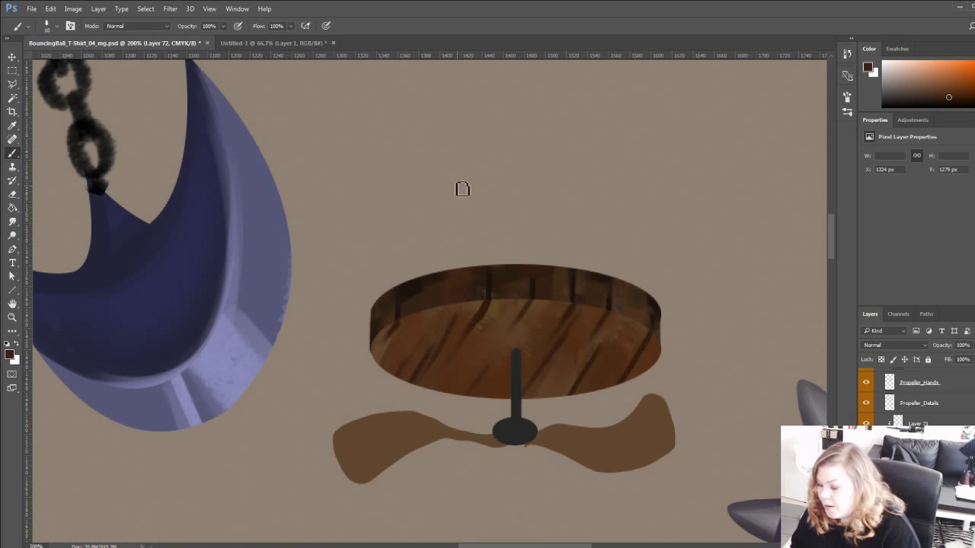
click(952, 542)
click(953, 83)
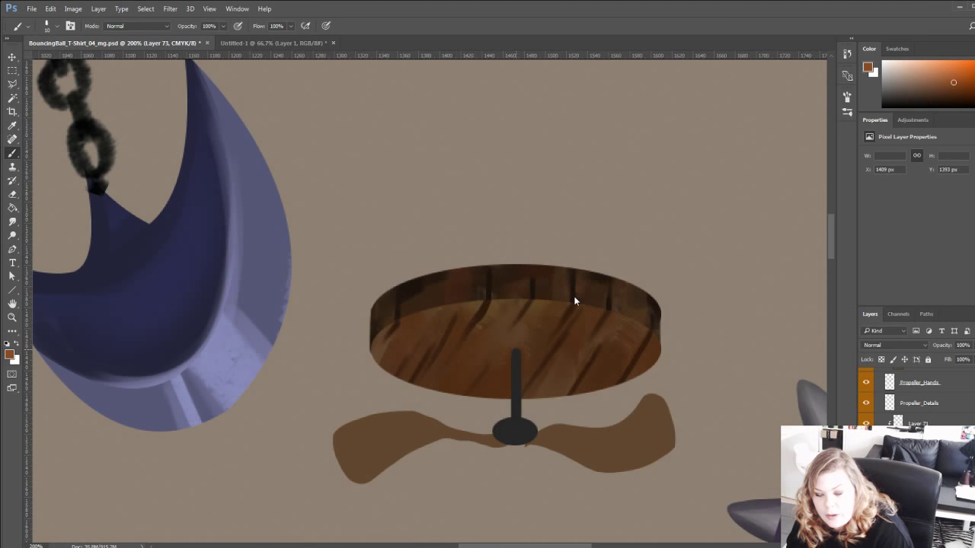
drag(496, 311, 447, 371)
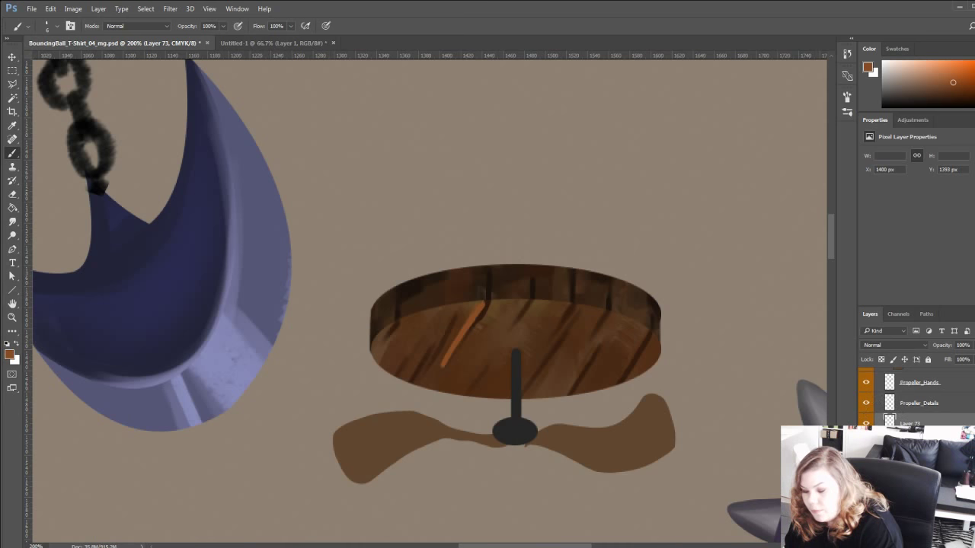
key(Delete)
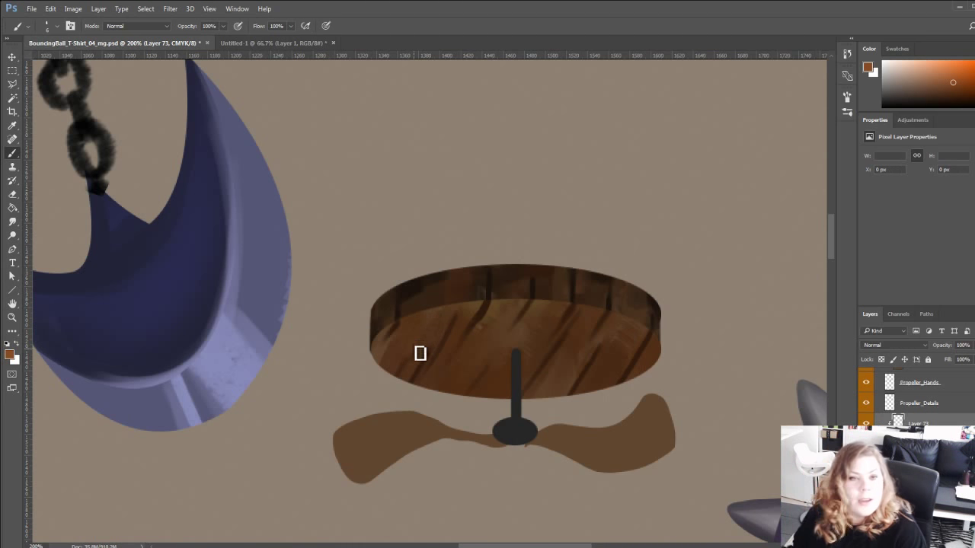
Paint thin lighter brown highlight strokes beside the plank lines on the disc's underside with the size 6 brush.
scroll(419, 351, up, 1)
drag(482, 335, 438, 399)
drag(458, 340, 417, 412)
drag(428, 368, 398, 427)
drag(530, 329, 518, 350)
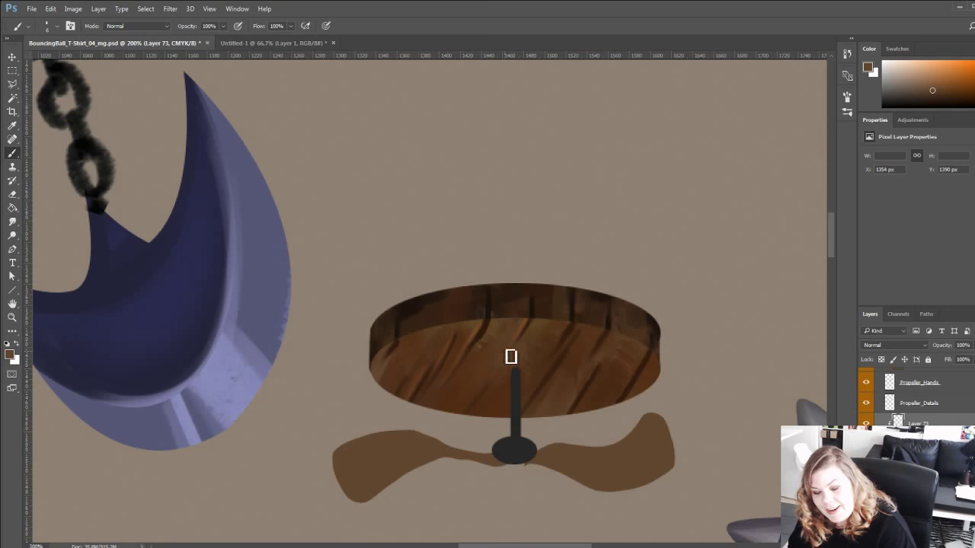
scroll(350, 368, down, 2)
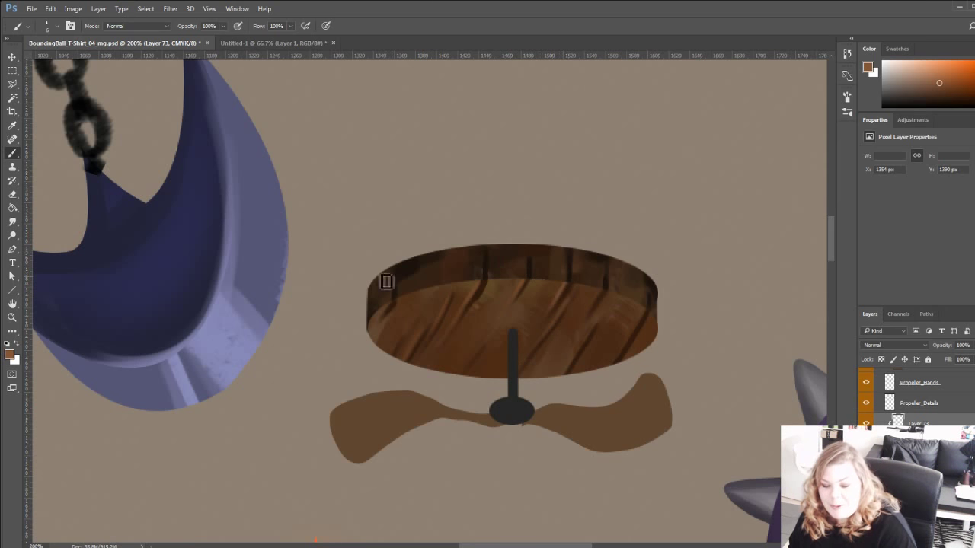
scroll(376, 305, down, 1)
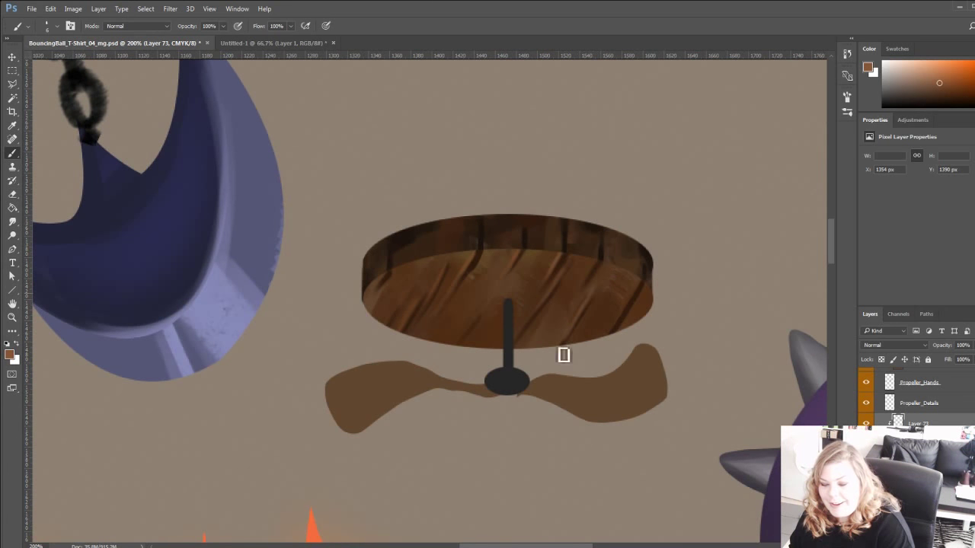
mouse_move(336, 346)
mouse_down()
mouse_move(336, 400)
mouse_move(321, 353)
mouse_up()
drag(399, 322, 391, 349)
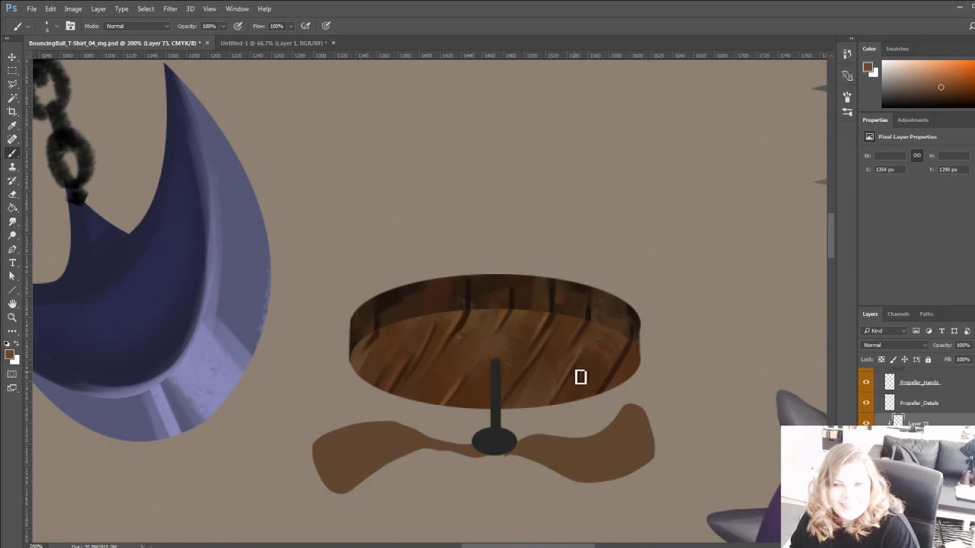
Undo the leftmost highlight strokes on the underside and repaint a plank-edge highlight in a more saturated brown.
drag(580, 377, 578, 365)
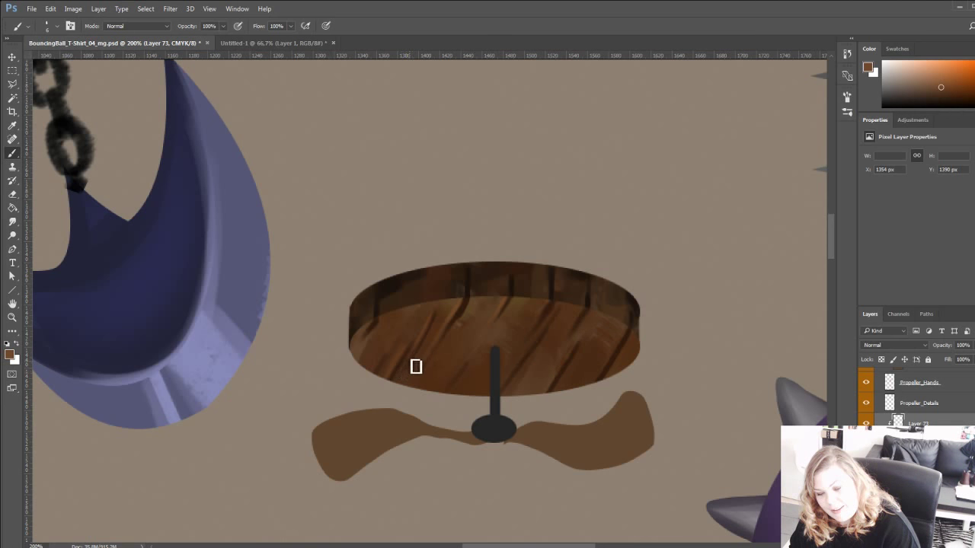
key(ctrl+z)
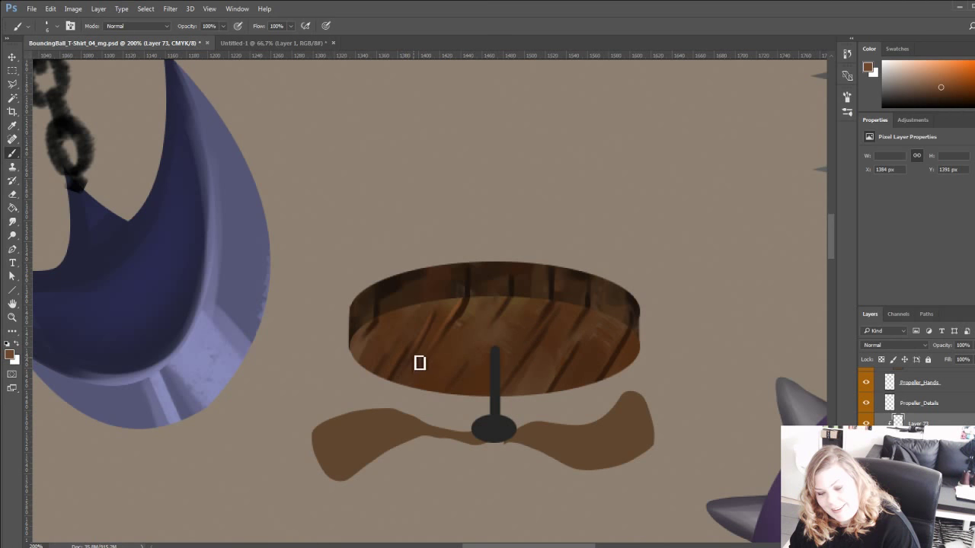
drag(429, 364, 381, 347)
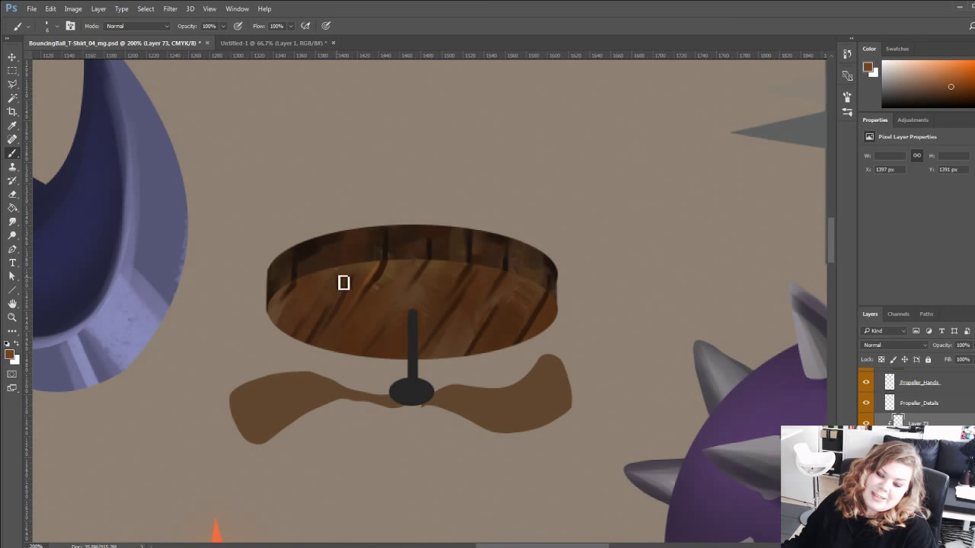
drag(346, 317, 408, 346)
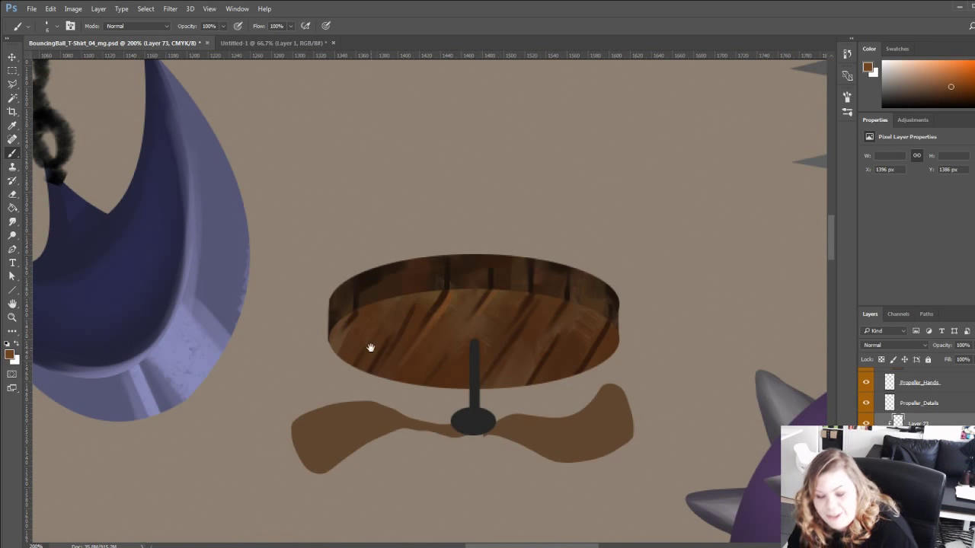
Paint more thin orange-brown highlight strokes along the plank edges on the disc's underside with the size 6 brush.
drag(407, 303, 381, 276)
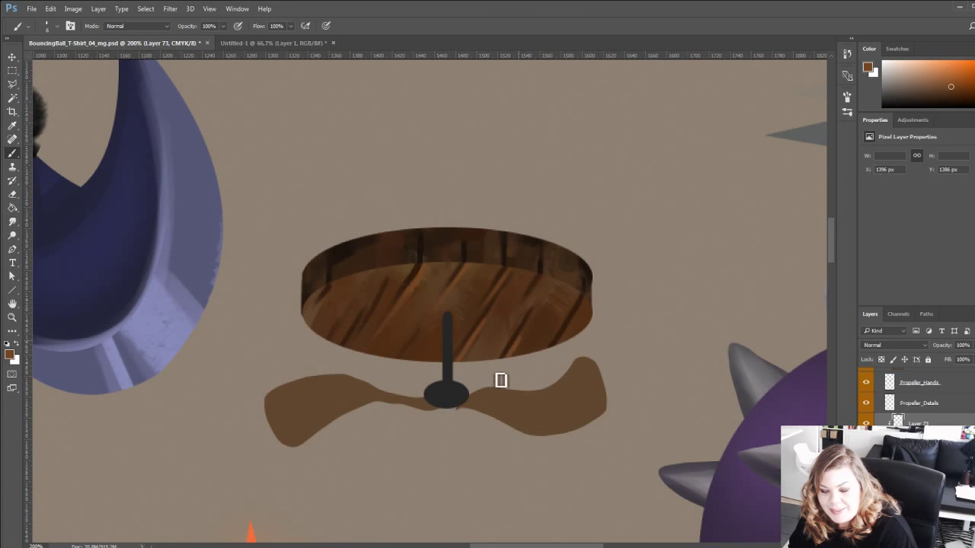
mouse_move(318, 320)
mouse_down()
mouse_move(329, 306)
mouse_move(282, 224)
mouse_move(330, 348)
mouse_up()
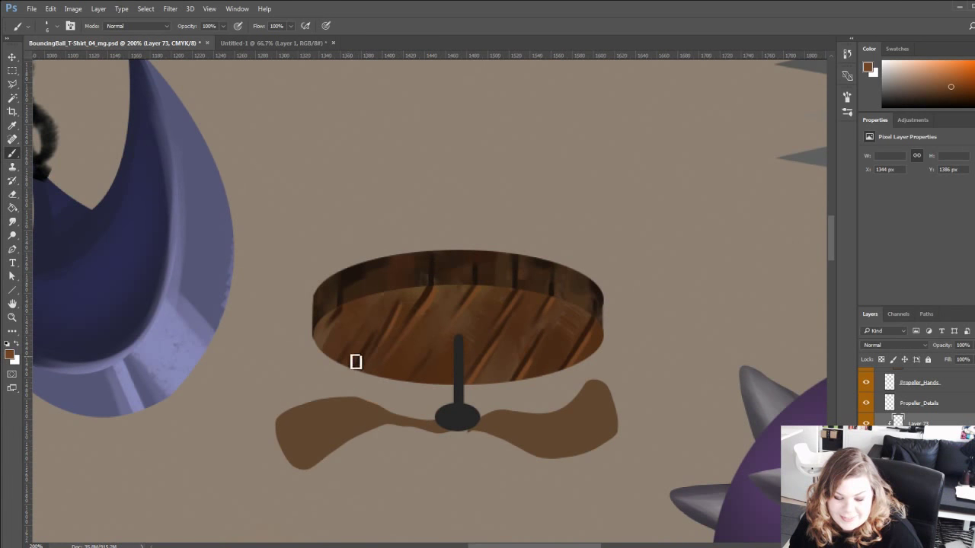
drag(310, 321, 305, 296)
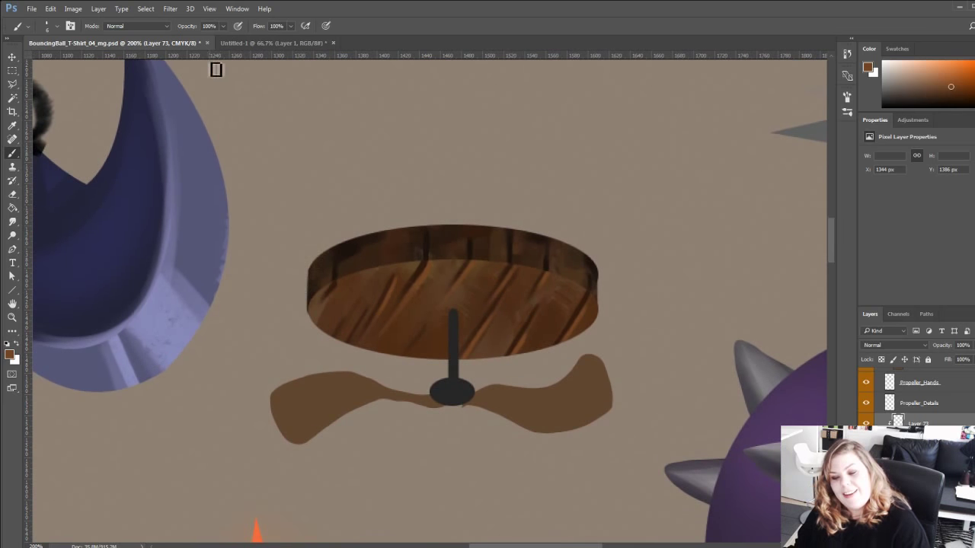
drag(398, 345, 358, 268)
drag(248, 231, 683, 429)
drag(272, 222, 185, 152)
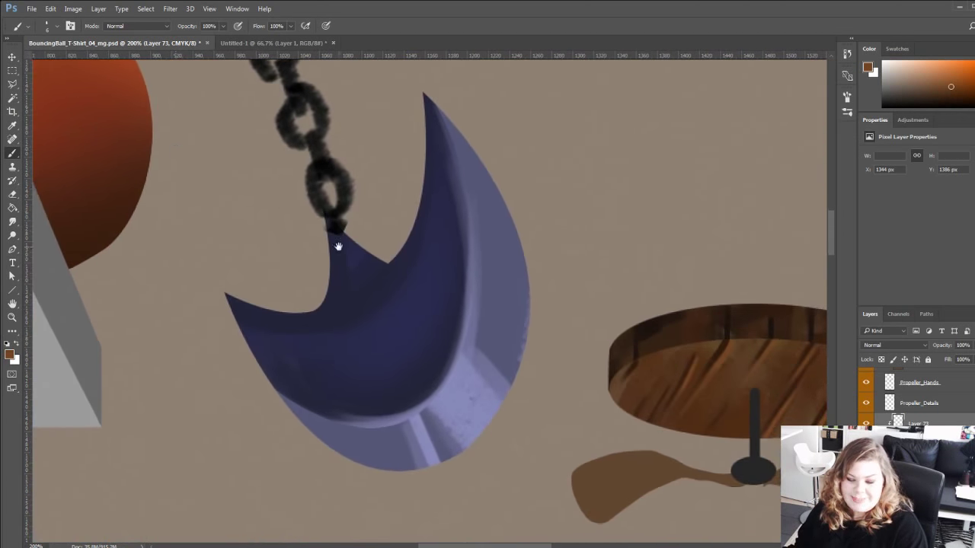
mouse_move(499, 381)
mouse_down()
mouse_move(220, 256)
mouse_move(191, 275)
mouse_up()
mouse_move(335, 260)
mouse_down()
mouse_move(308, 298)
mouse_move(295, 374)
mouse_up()
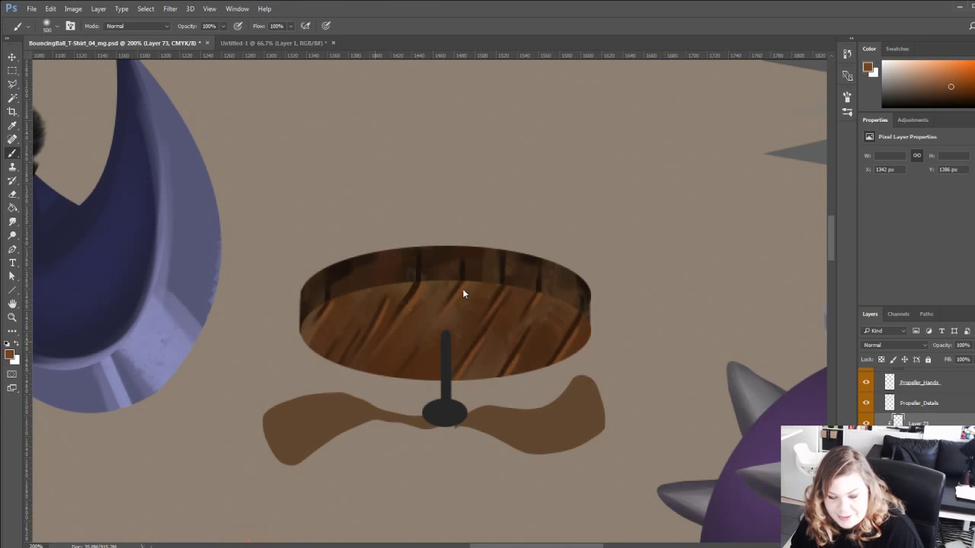
alt+click(418, 266)
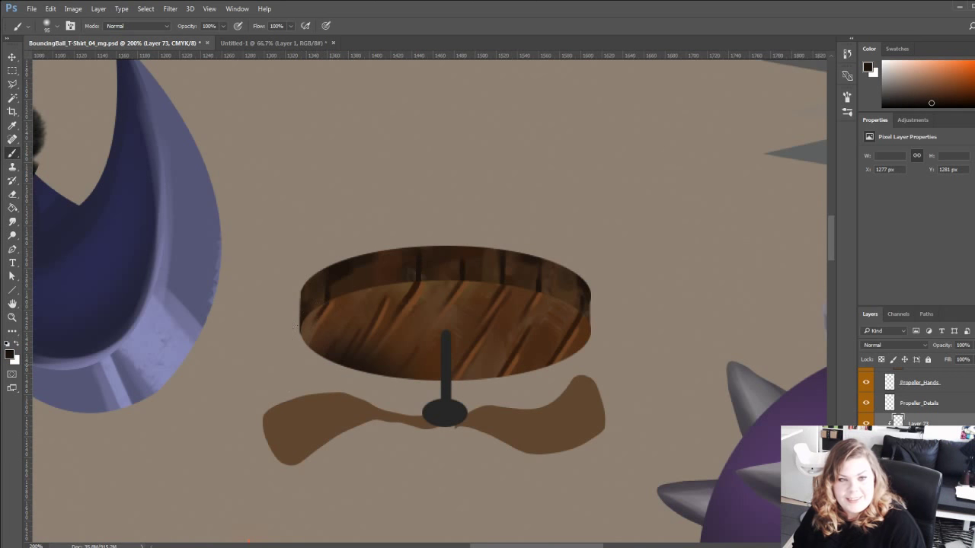
key(ctrl+shift+alt+n)
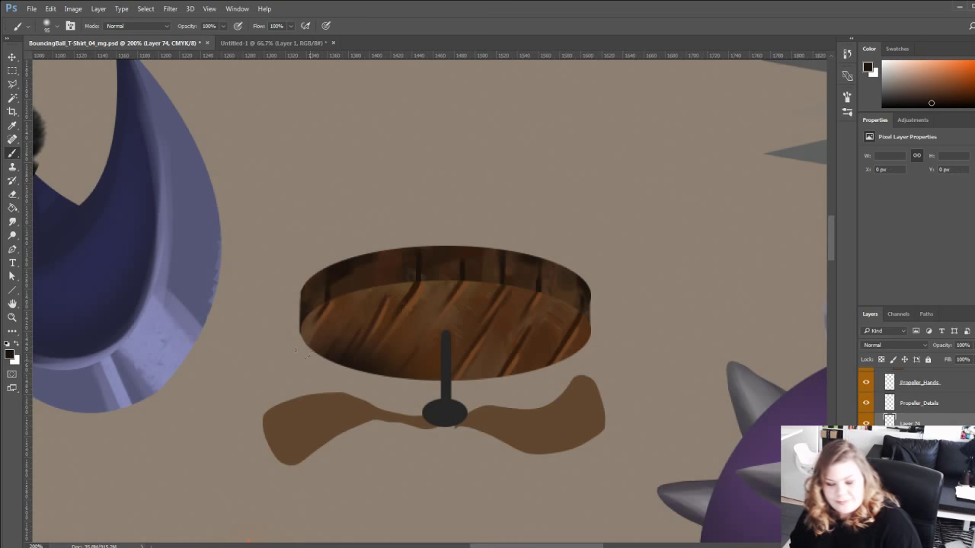
key(ctrl+z)
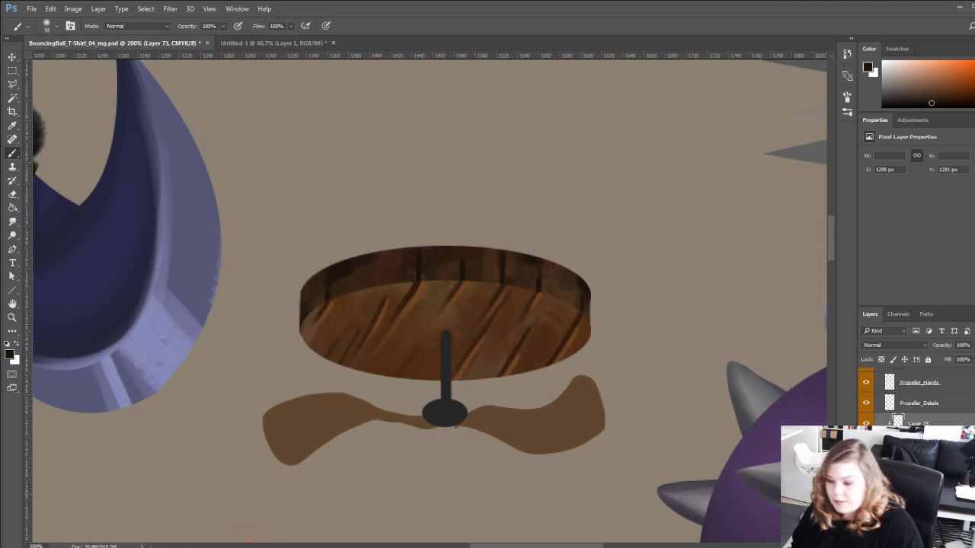
Add a clipped layer above the underside's details and shade the underside's lower part in a sampled dark brown with a soft size 95 brush.
key(ctrl+shift+alt+n)
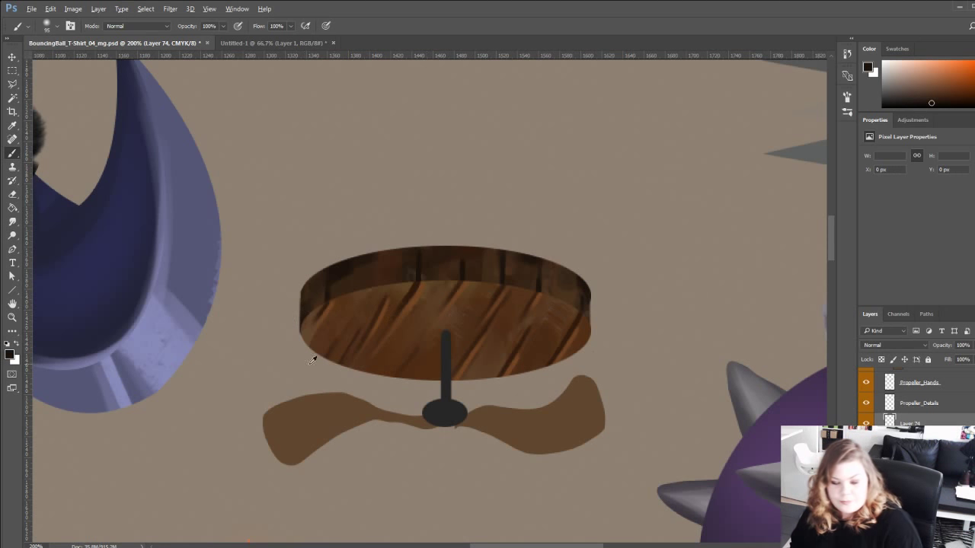
alt+click(562, 343)
mouse_move(311, 367)
mouse_down()
mouse_move(352, 389)
mouse_move(406, 361)
mouse_move(320, 380)
mouse_move(587, 358)
mouse_up()
key(ctrl+z)
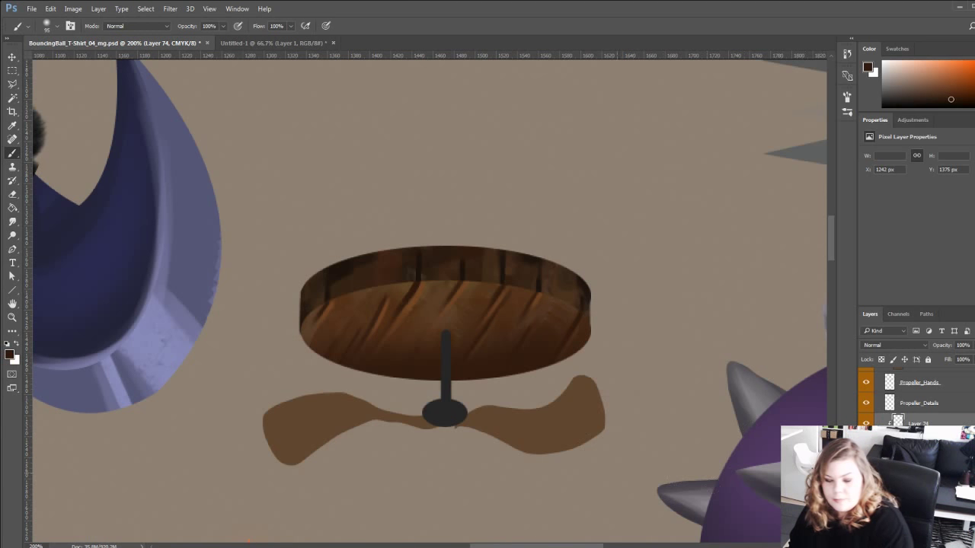
Compare blend modes for the underside's shading layer, then set it to Subtract at 35% opacity.
key(Down)
key(Down)
key(Down)
key(Down)
key(Down)
key(Down)
key(Down)
key(Down)
key(Down)
key(Down)
key(Down)
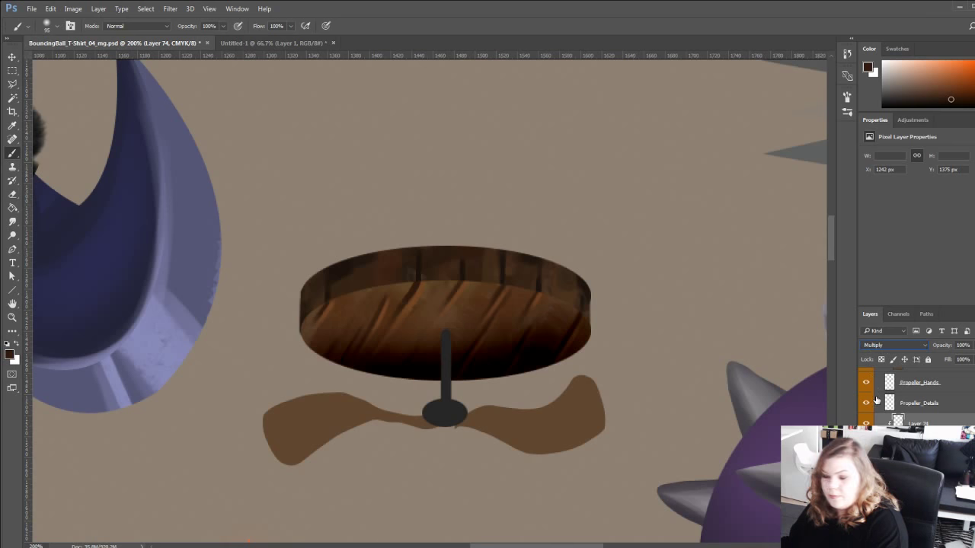
key(Down)
key(Down)
key(Down)
key(Down)
key(Down)
key(Down)
key(Down)
key(Down)
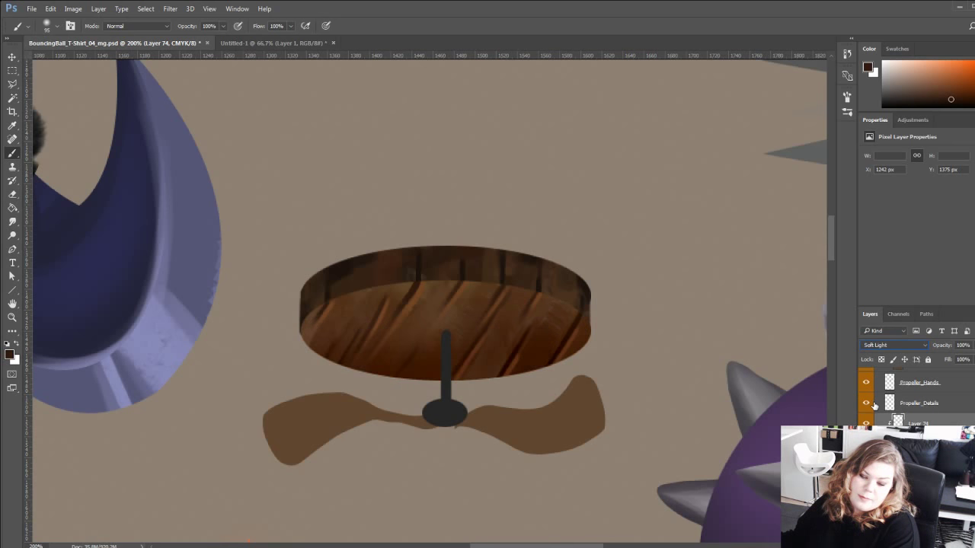
key(Down)
key(Down)
key(Down)
key(Down)
key(Down)
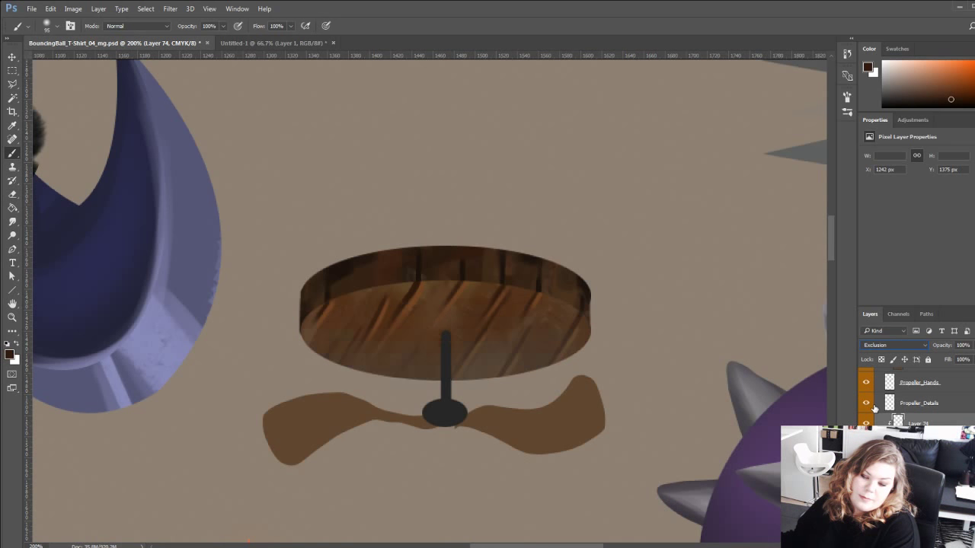
key(Up)
key(Up)
key(Up)
key(Up)
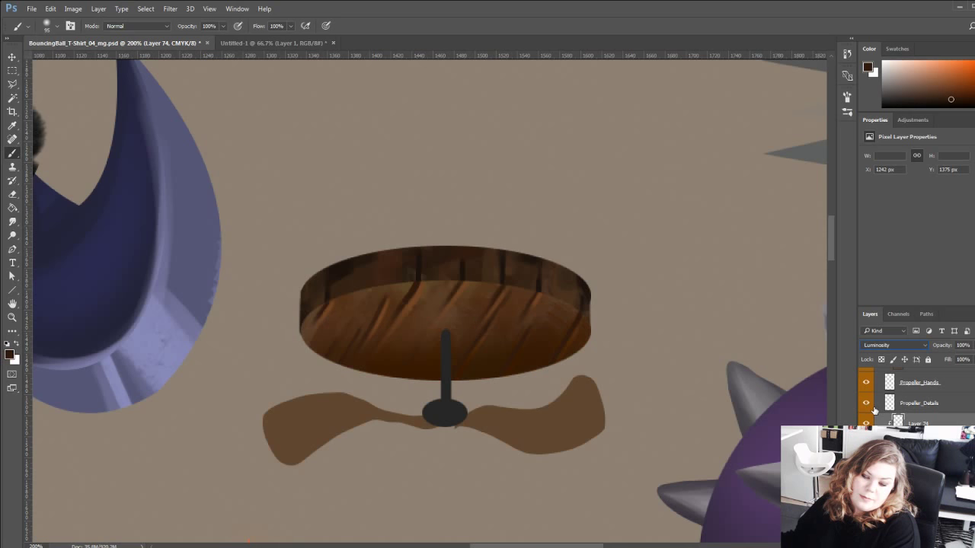
key(Down)
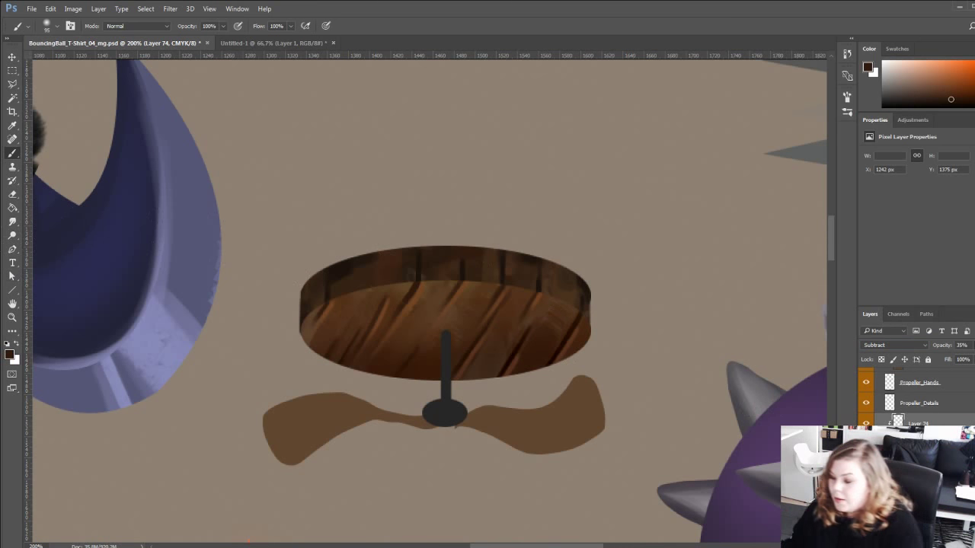
Merge the Subtract shading layer with the clipped detail layers beneath it into one clipped layer.
scroll(918, 398, down, 1)
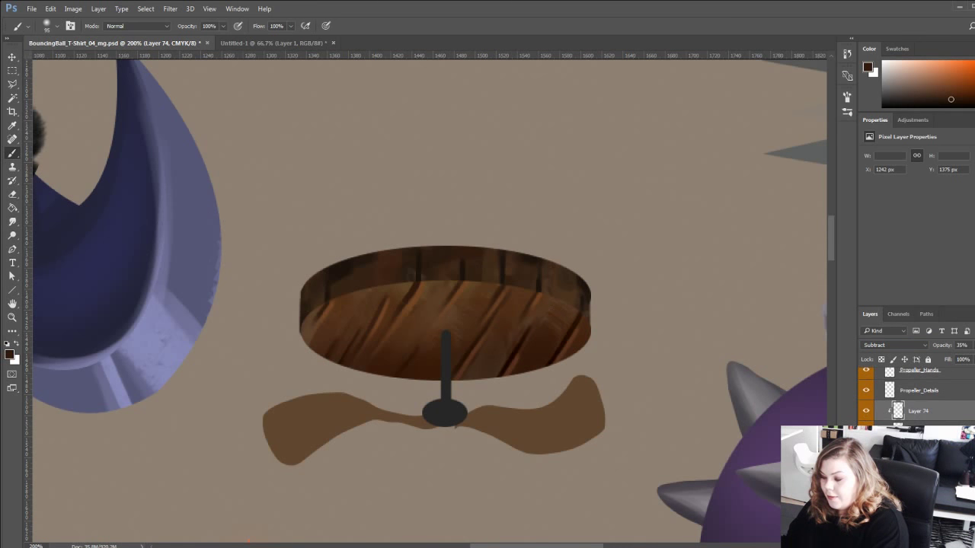
shift+click(919, 430)
key(ctrl+e)
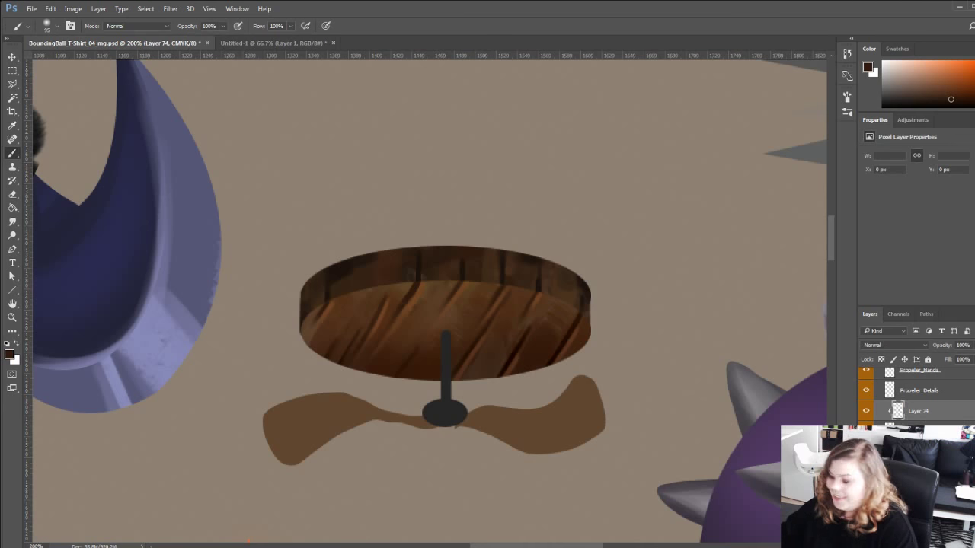
Compare the disc's underside with and without the merged detail layer by switching its visibility.
click(871, 412)
click(871, 412)
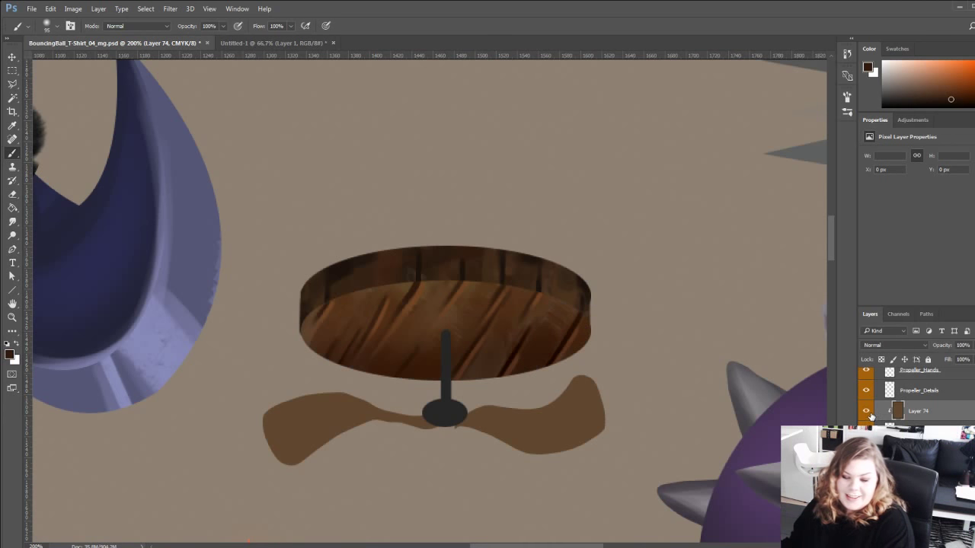
click(870, 413)
click(871, 412)
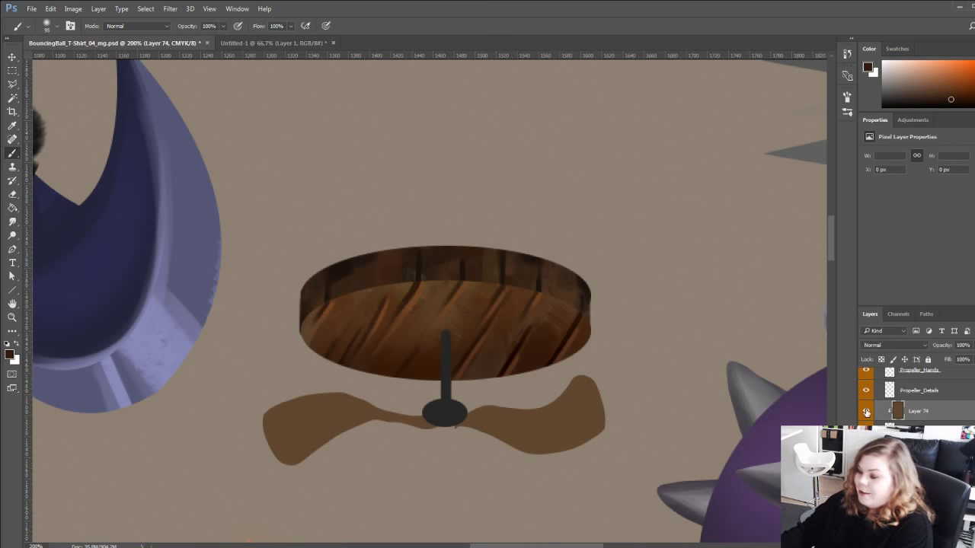
click(870, 414)
click(869, 415)
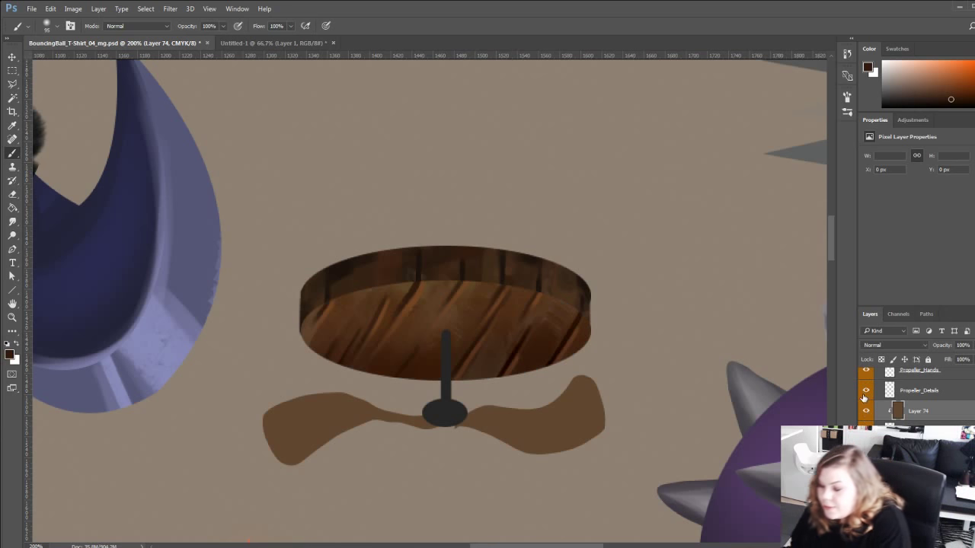
key(ctrl+z)
key(ctrl+z)
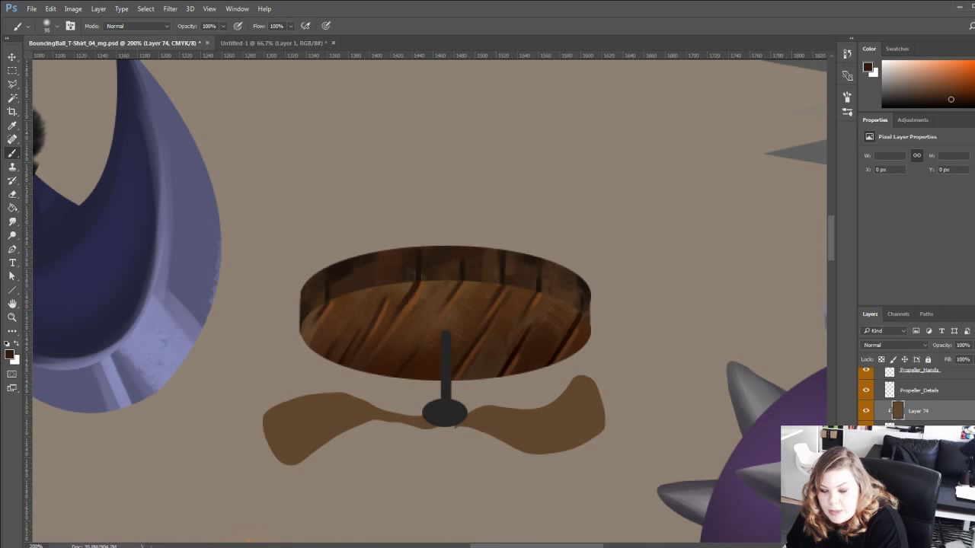
Check the underside's base layer by hiding and showing it, then merge the clipped detail layer with it.
click(867, 431)
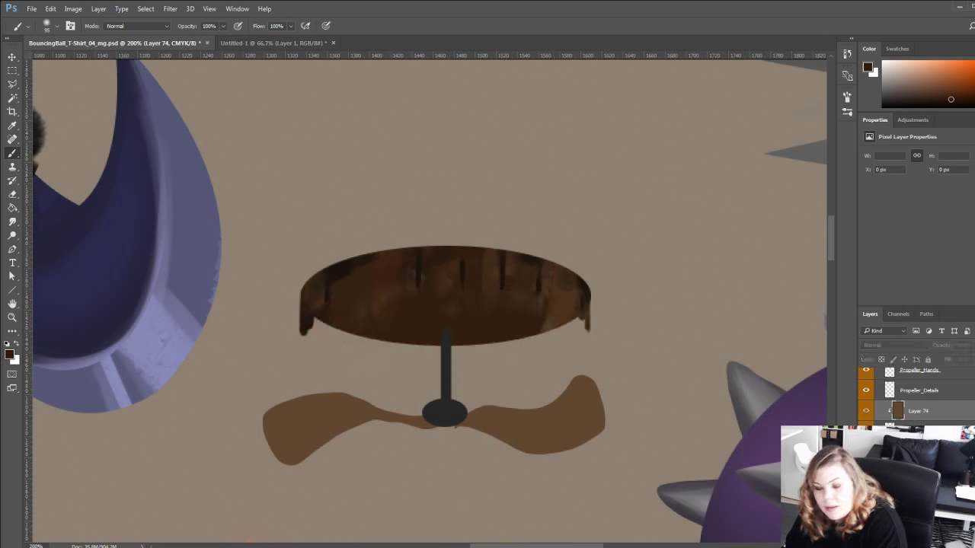
click(867, 431)
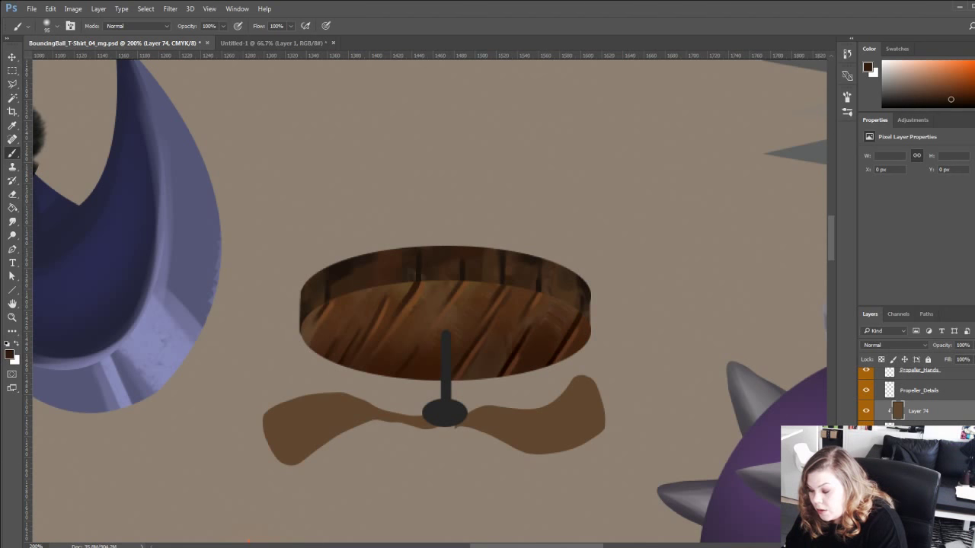
click(866, 431)
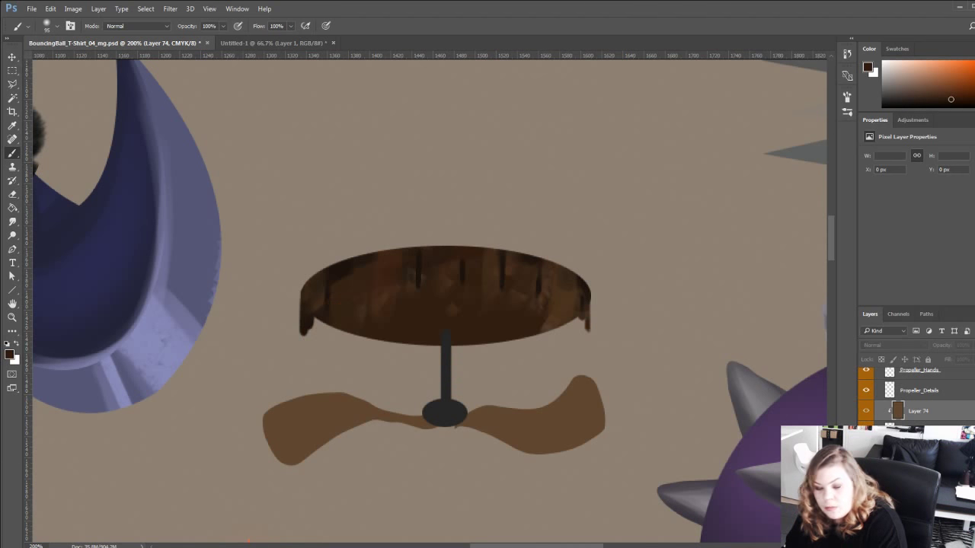
click(866, 431)
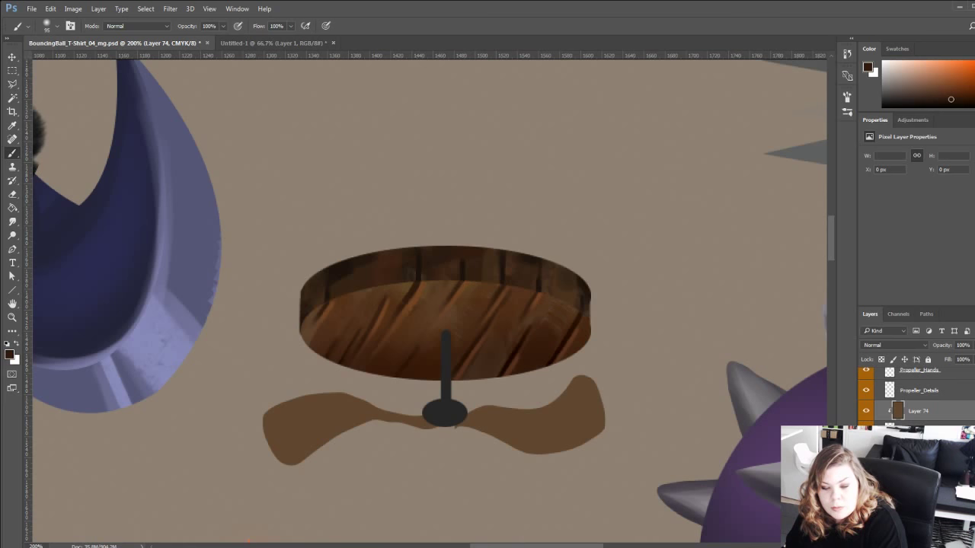
shift+click(919, 432)
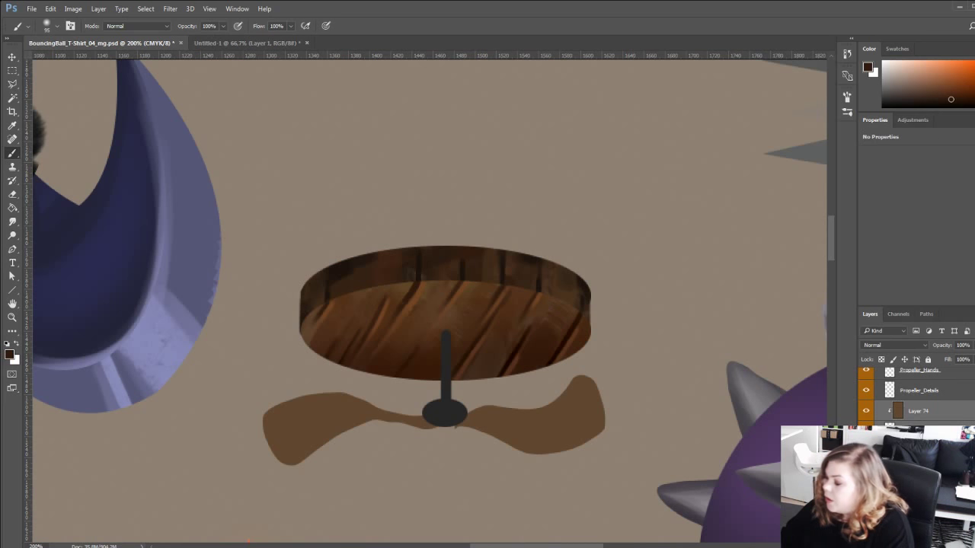
key(ctrl+e)
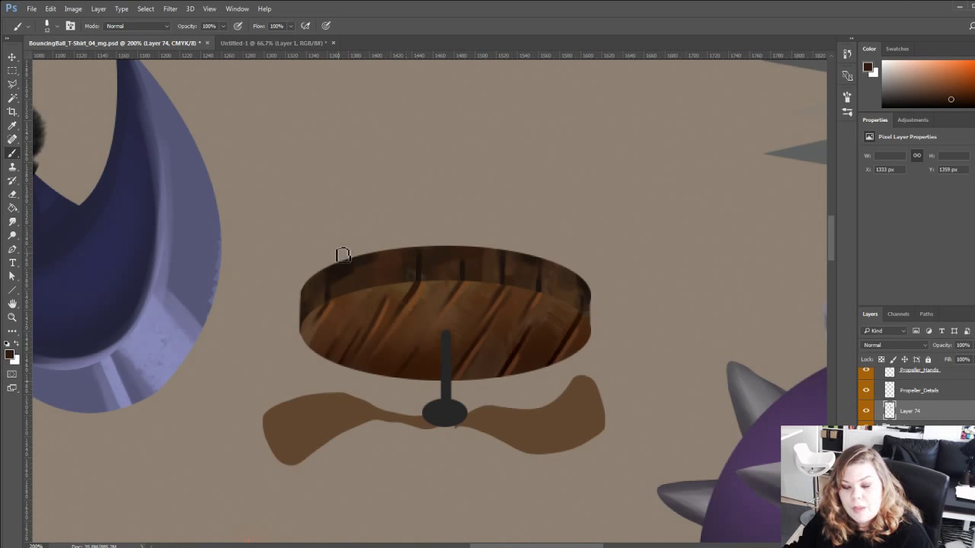
Paint a thin orange-brown highlight along the underside's upper edge with the size 6 brush, toning down its right end with sampled darker browns.
drag(342, 254, 394, 342)
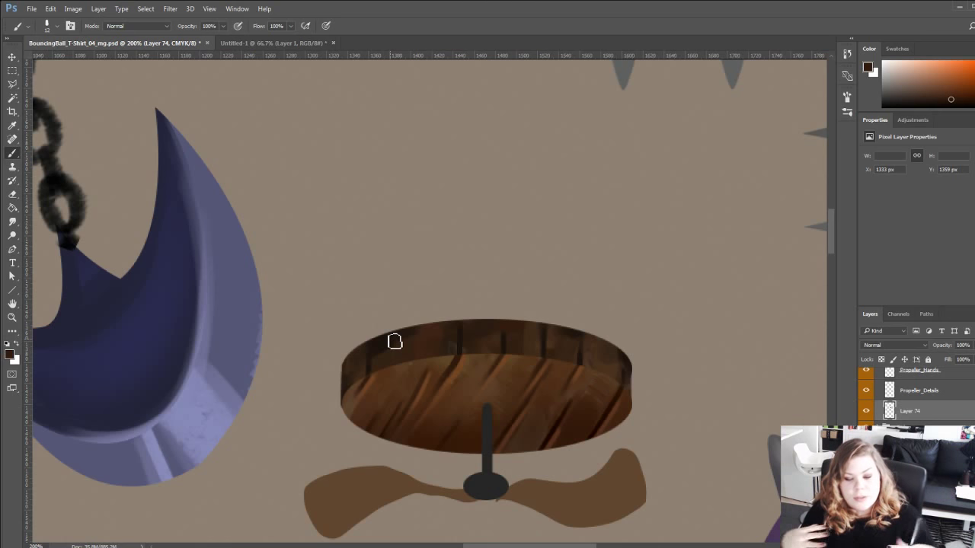
alt+click(450, 349)
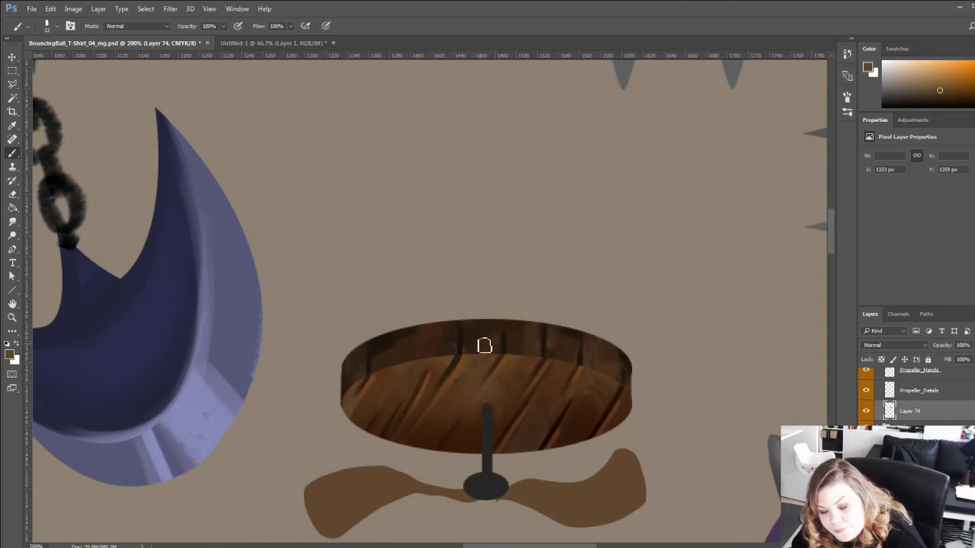
alt+click(455, 355)
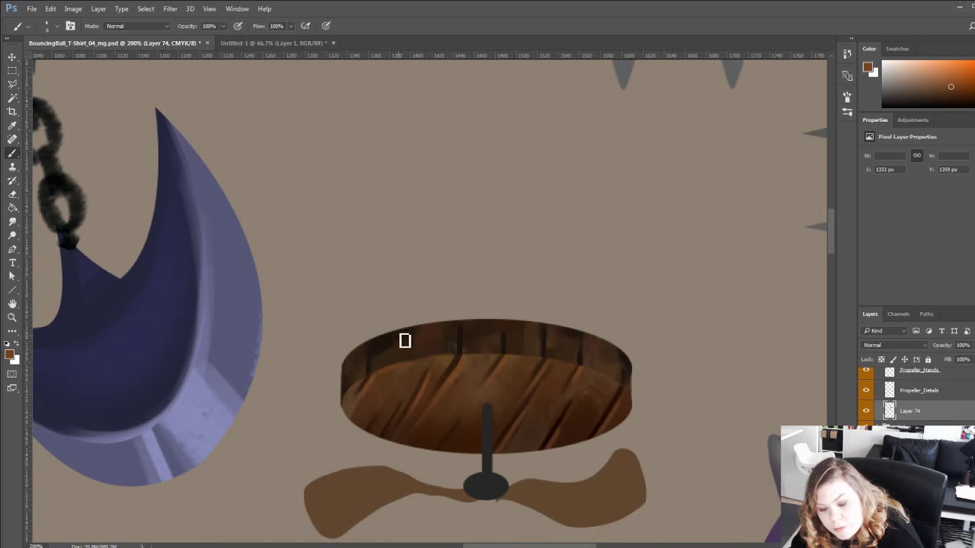
drag(355, 388, 345, 401)
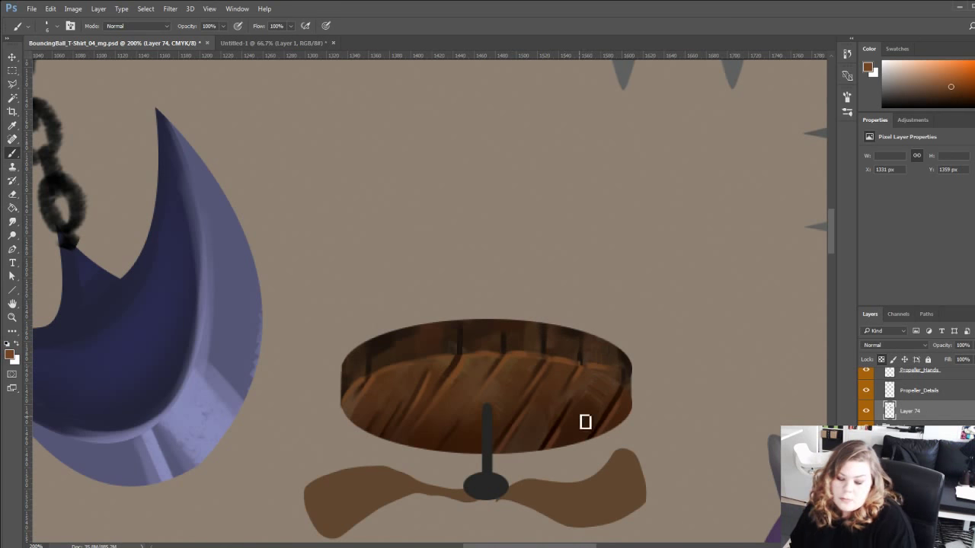
alt+click(627, 392)
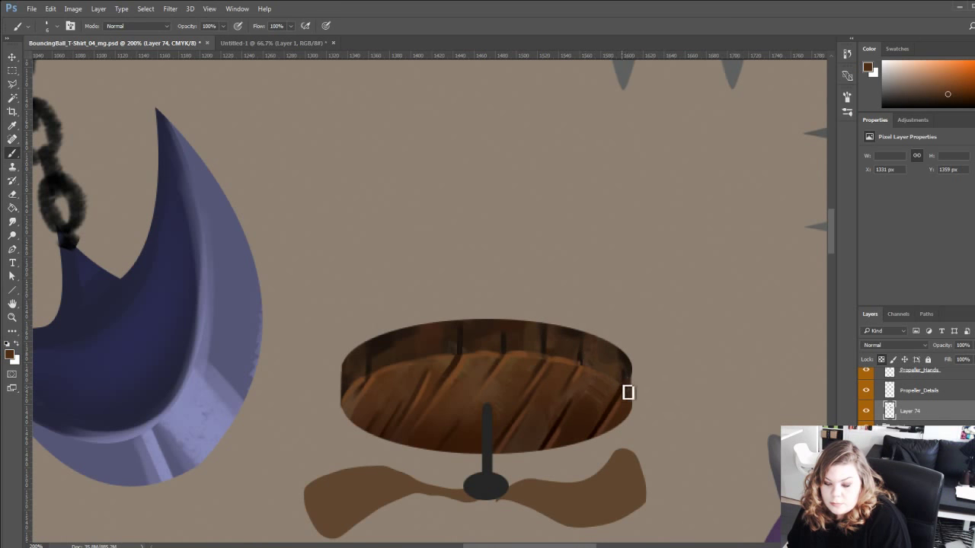
alt+click(623, 385)
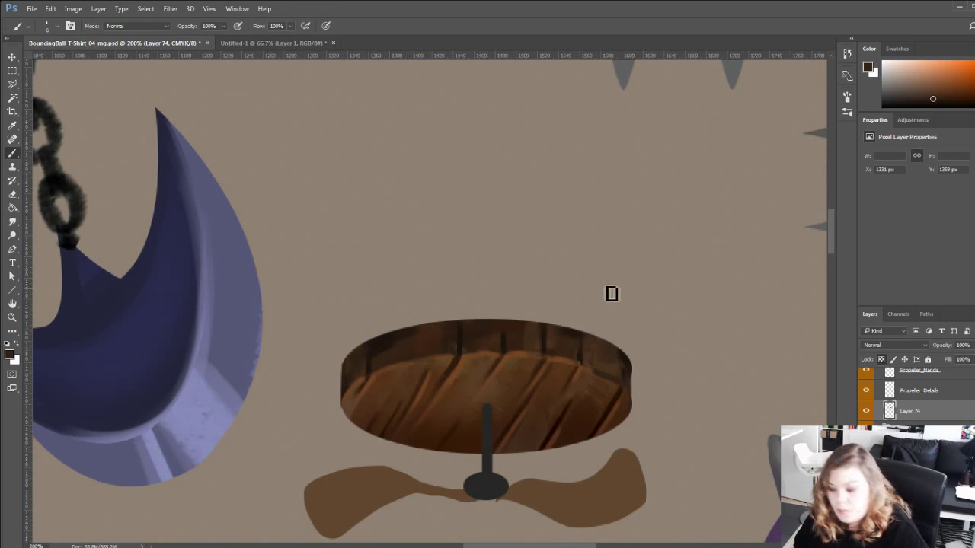
Erase small notches at the plank gaps along the disc's upper rim and lower edge.
key(e)
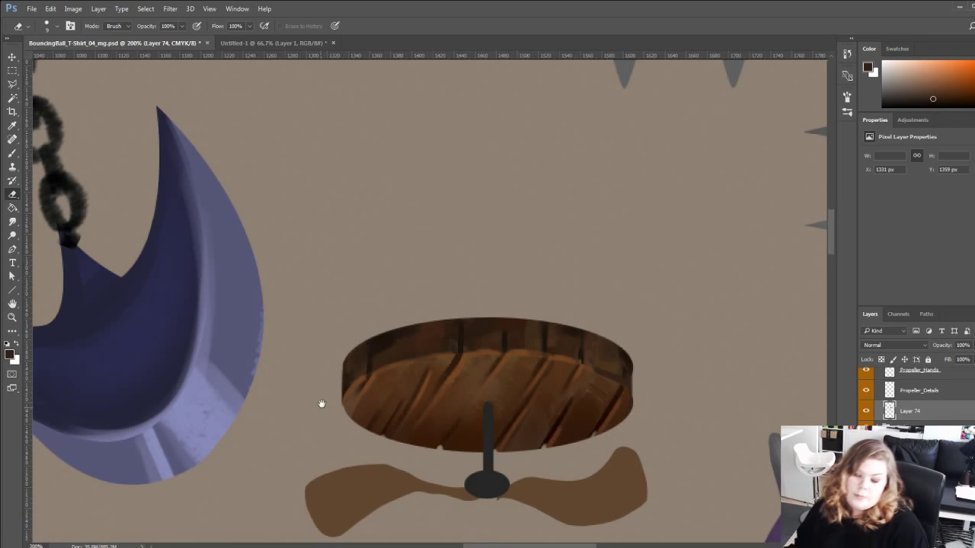
drag(322, 404, 332, 376)
click(380, 315)
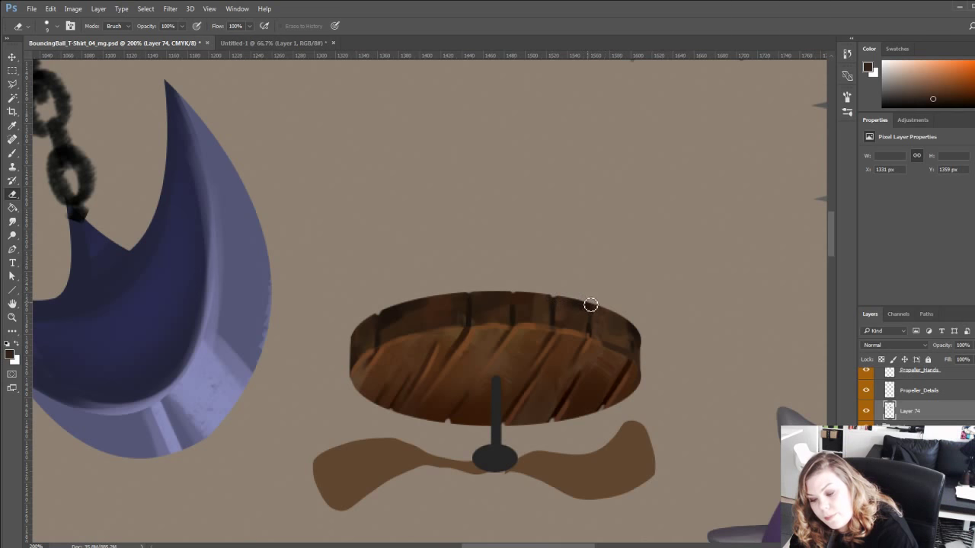
scroll(645, 293, down, 2)
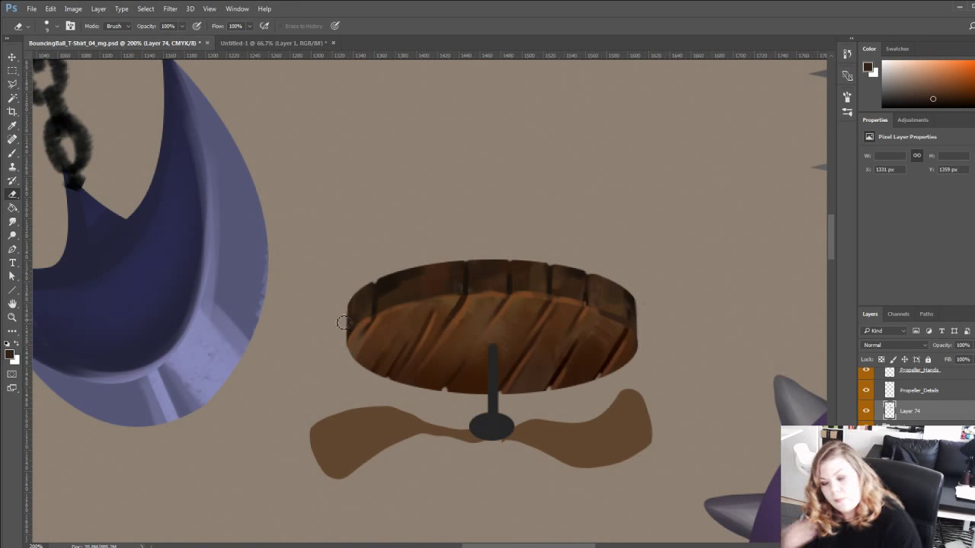
scroll(185, 333, down, 2)
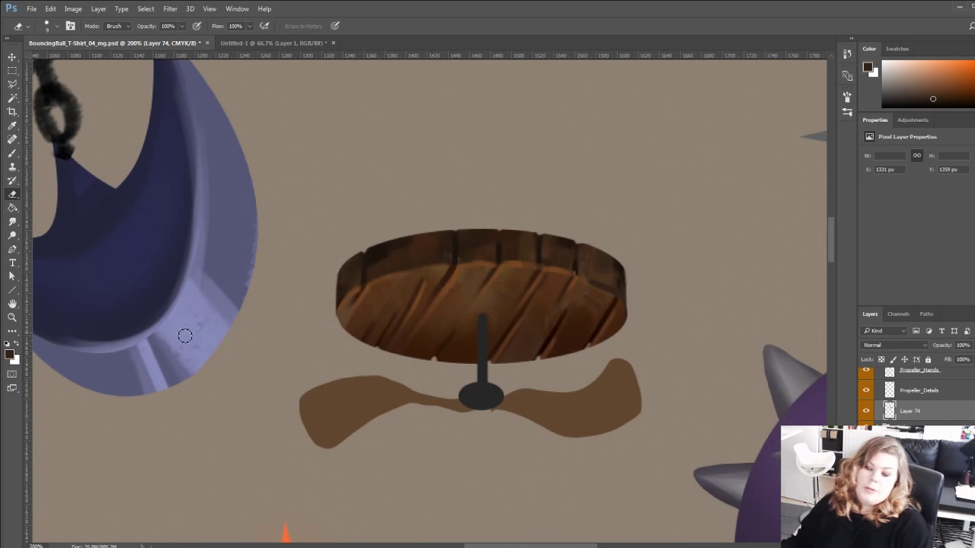
Try lightening the disc directly on Layer 74 with the Dodge tool set to Highlights at 100% exposure.
click(11, 320)
click(298, 26)
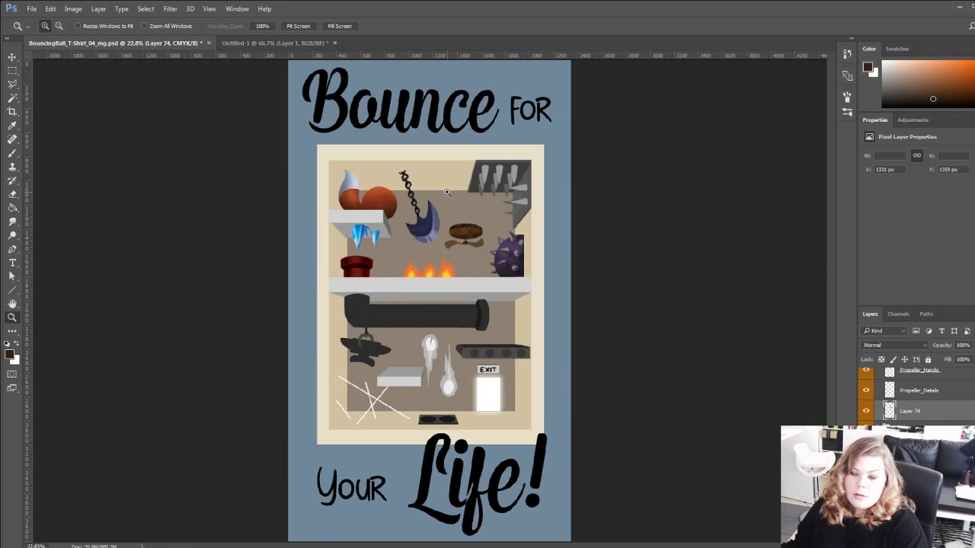
click(447, 192)
click(449, 196)
click(331, 216)
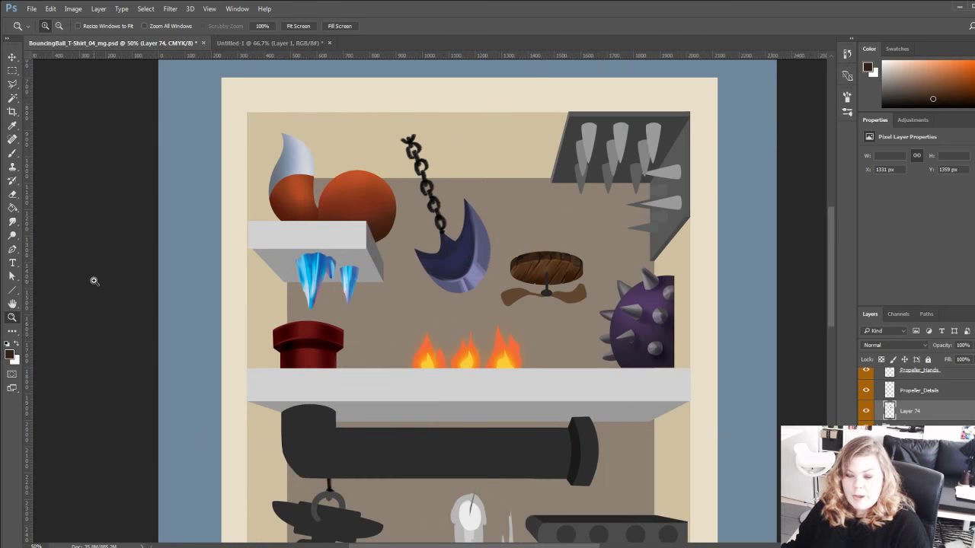
drag(313, 317, 258, 359)
key(b)
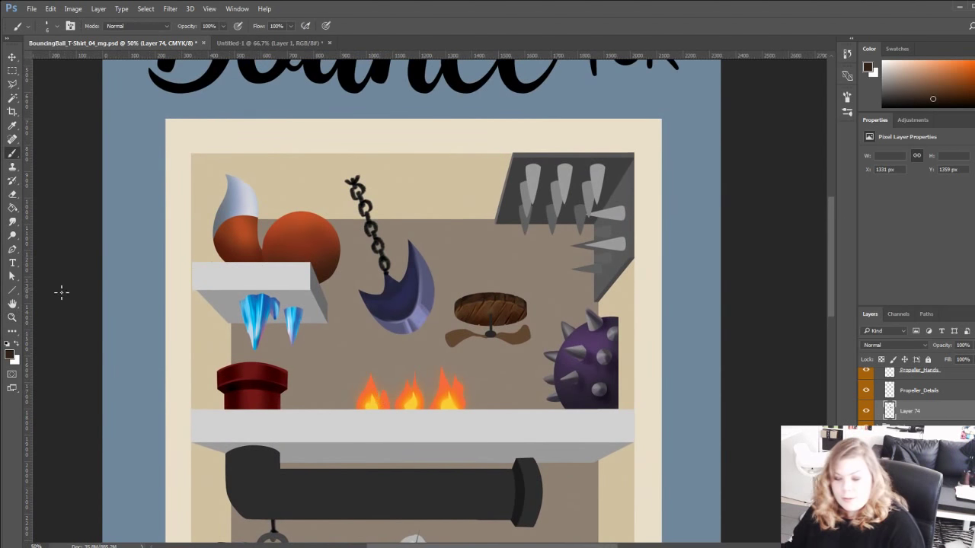
click(11, 236)
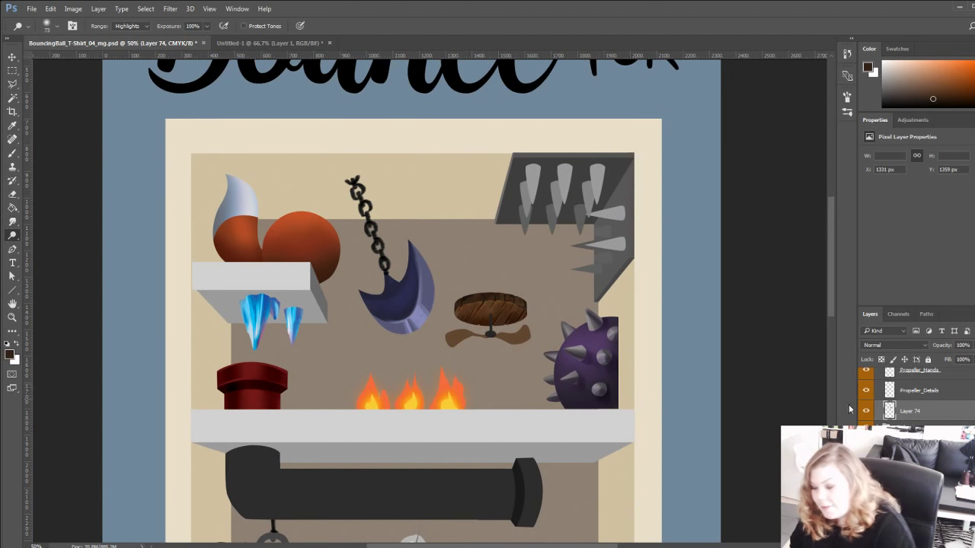
drag(468, 307, 518, 308)
key(ctrl+z)
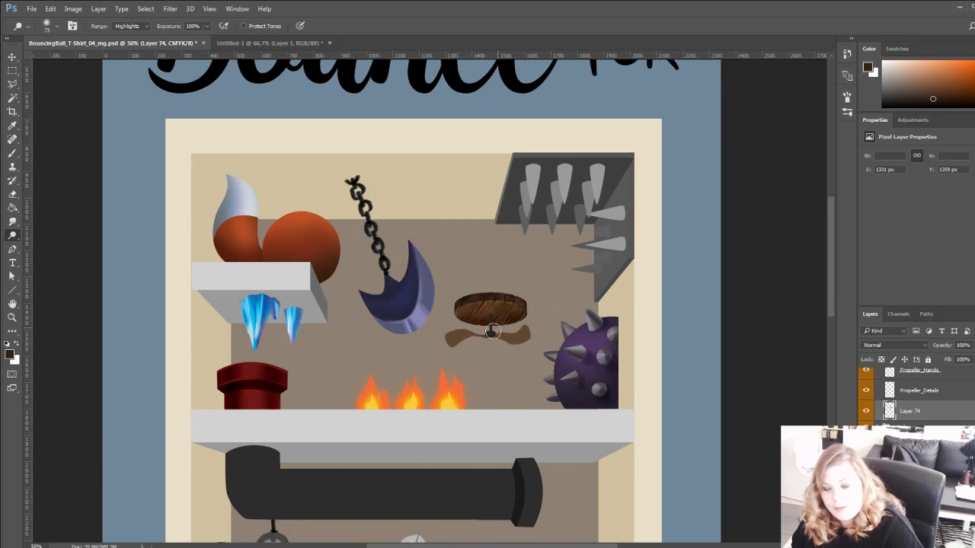
key(ctrl+z)
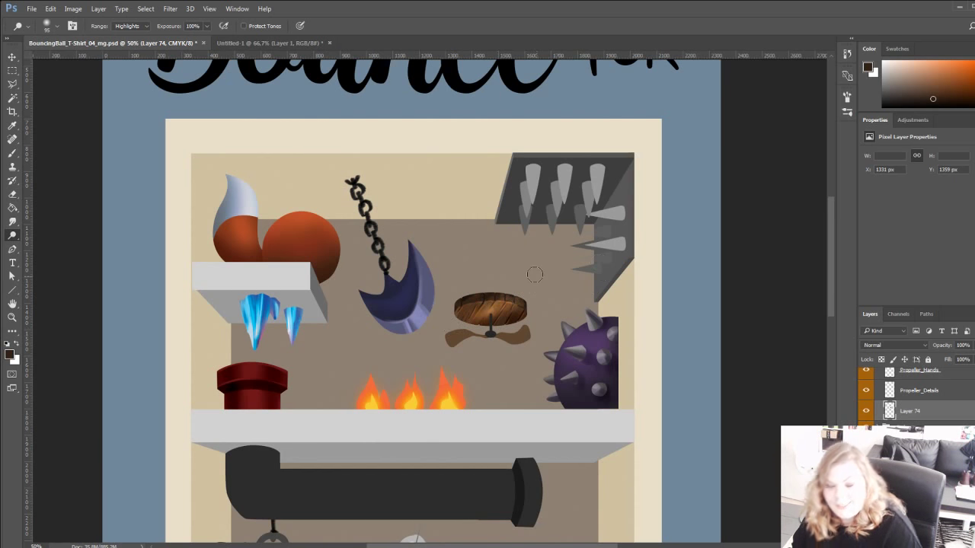
key(ctrl+z)
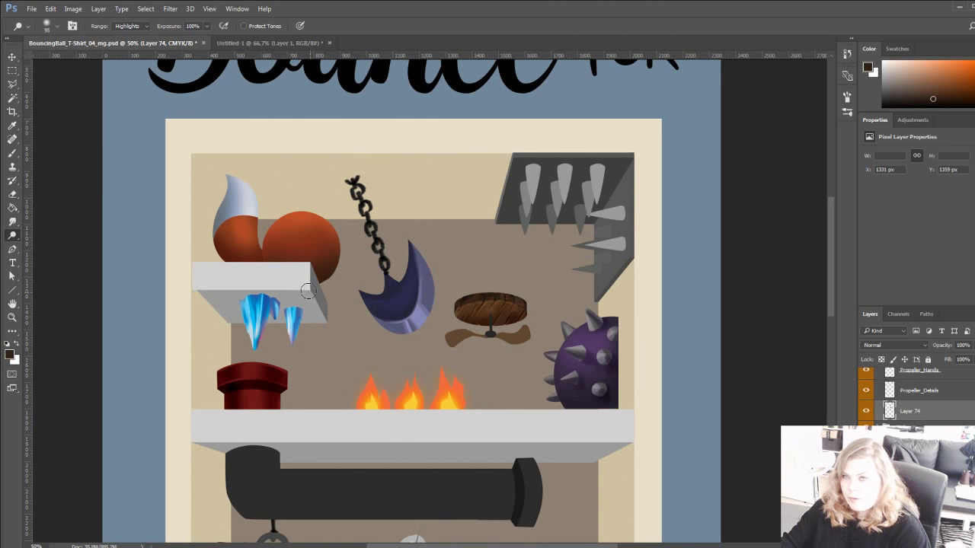
Duplicate Layer 74 and lighten the disc's planks on the copy with diagonal Dodge strokes set to Highlights.
key(ctrl+j)
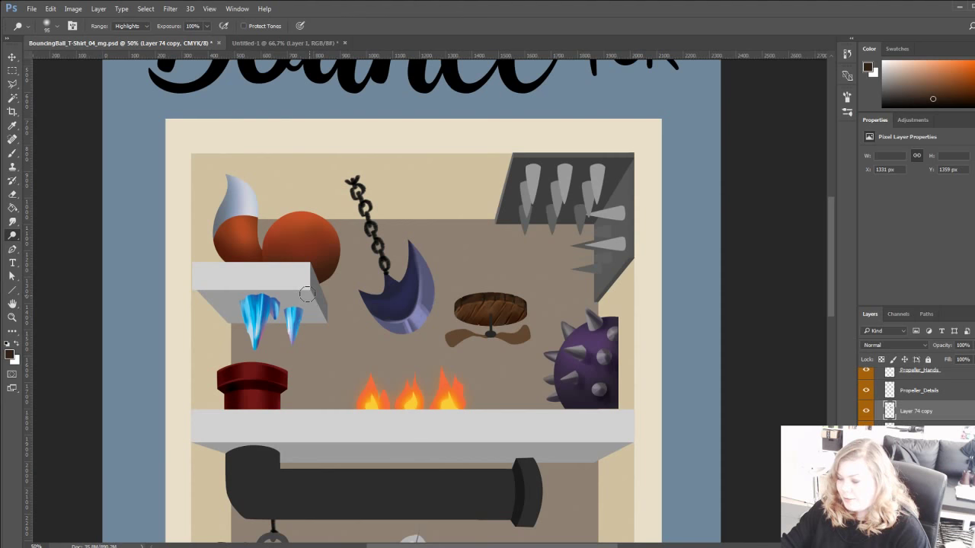
drag(465, 321, 540, 286)
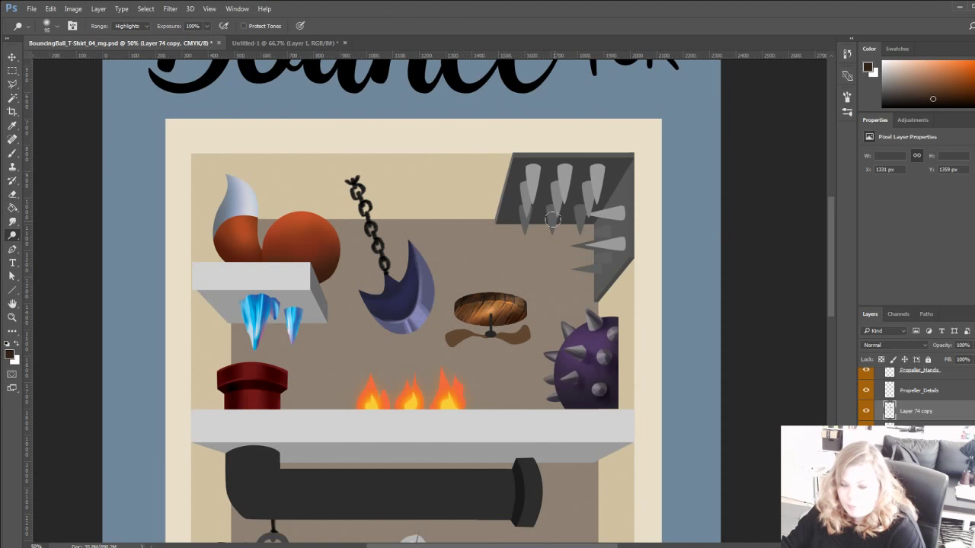
drag(446, 323, 542, 277)
key(ctrl+z)
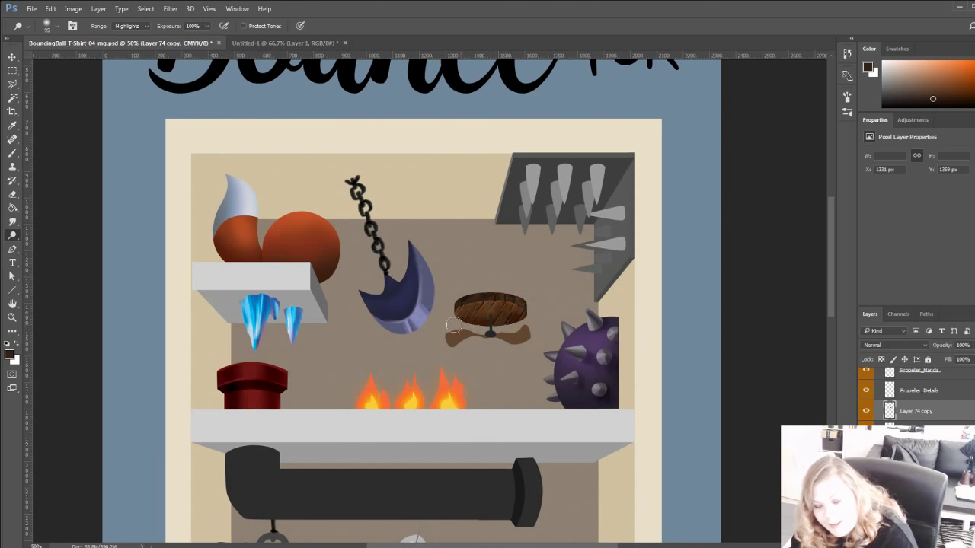
drag(453, 325, 531, 283)
drag(450, 321, 537, 289)
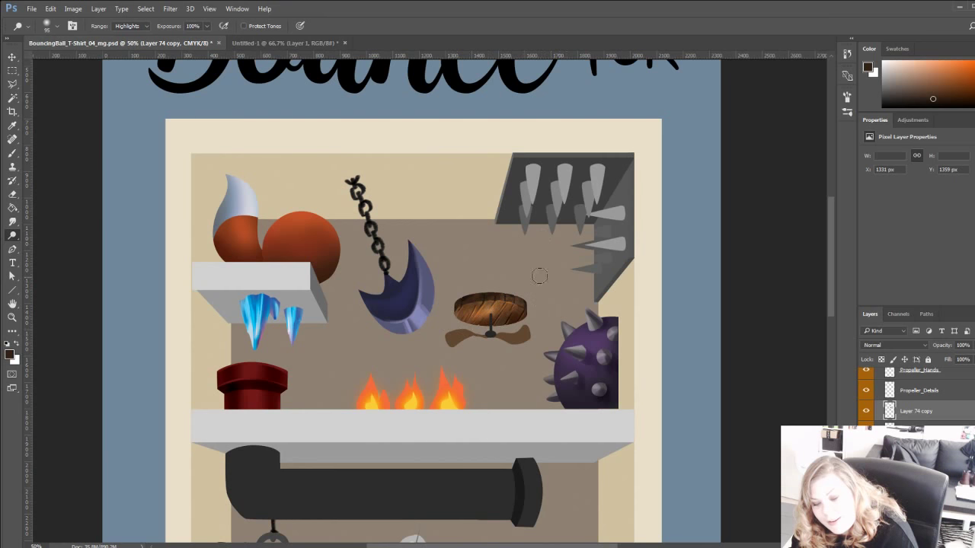
drag(476, 322, 582, 255)
key(ctrl+z)
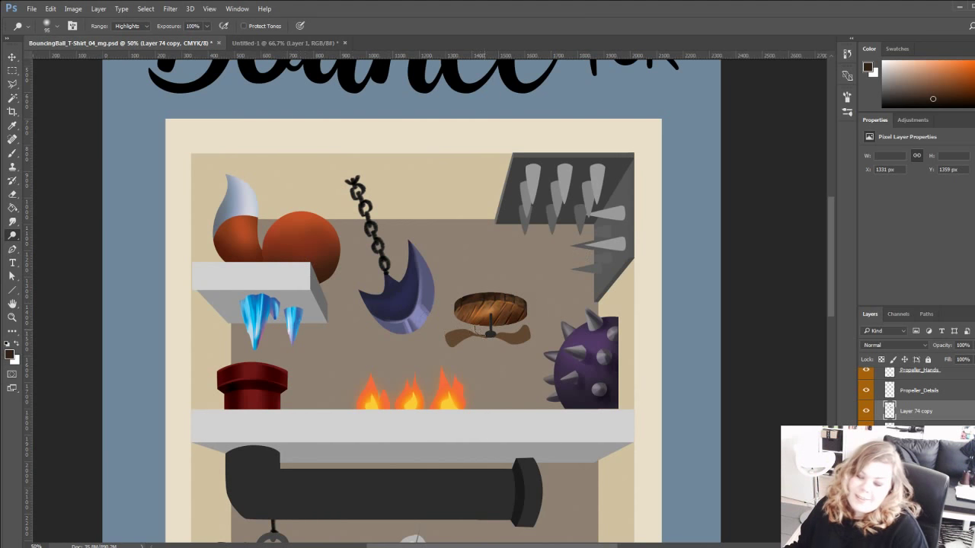
drag(470, 326, 556, 259)
key(ctrl+z)
key(ctrl+z)
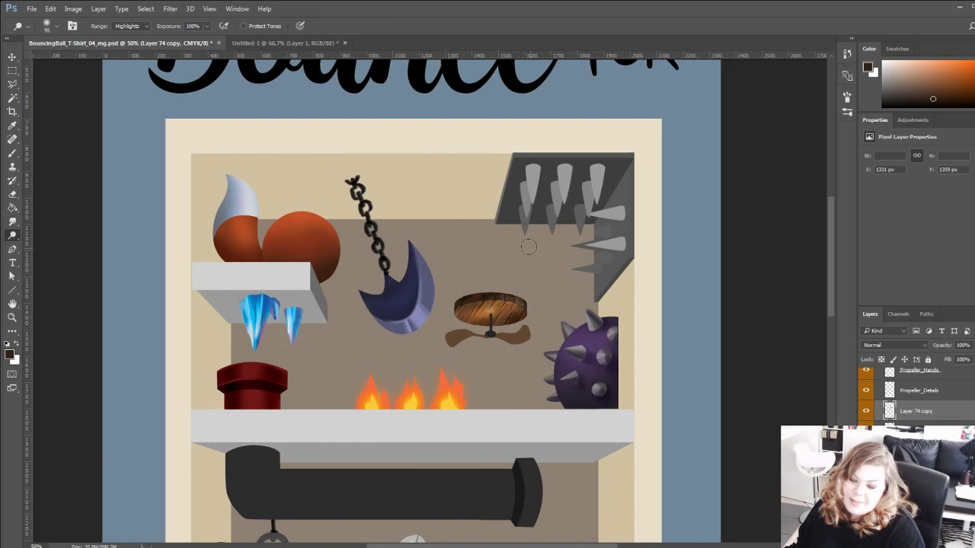
Compare the disc with and without the lightened copy, and set the copy's opacity to 60%.
click(865, 412)
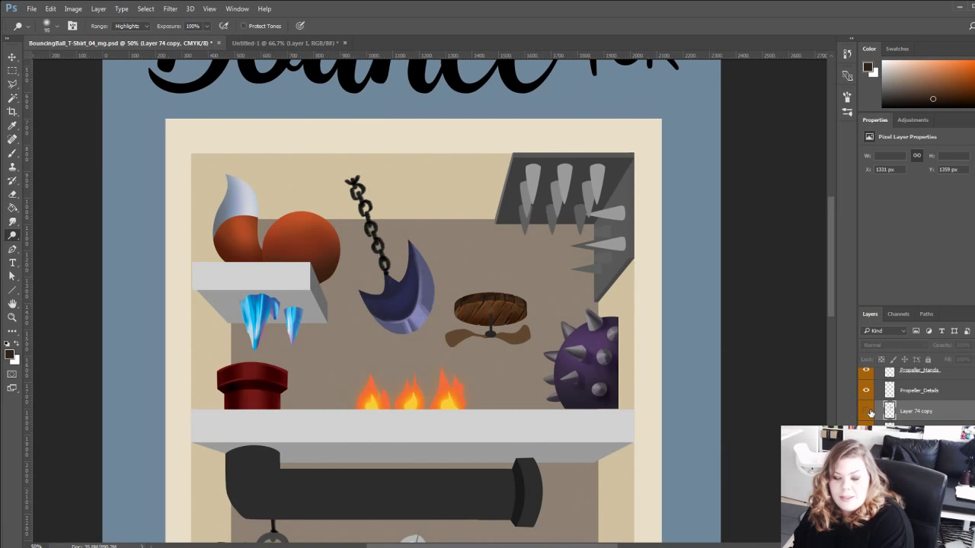
click(866, 412)
click(869, 412)
click(868, 413)
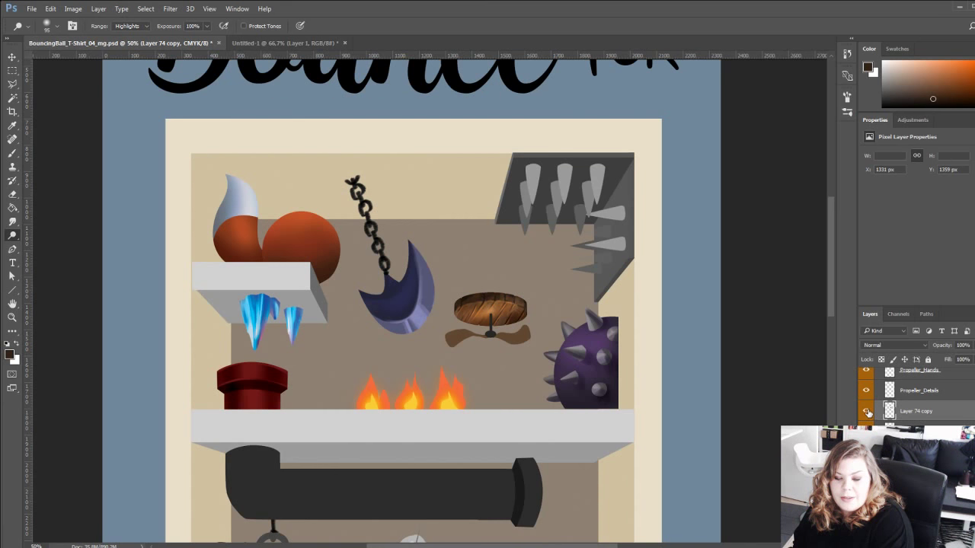
click(868, 412)
click(868, 412)
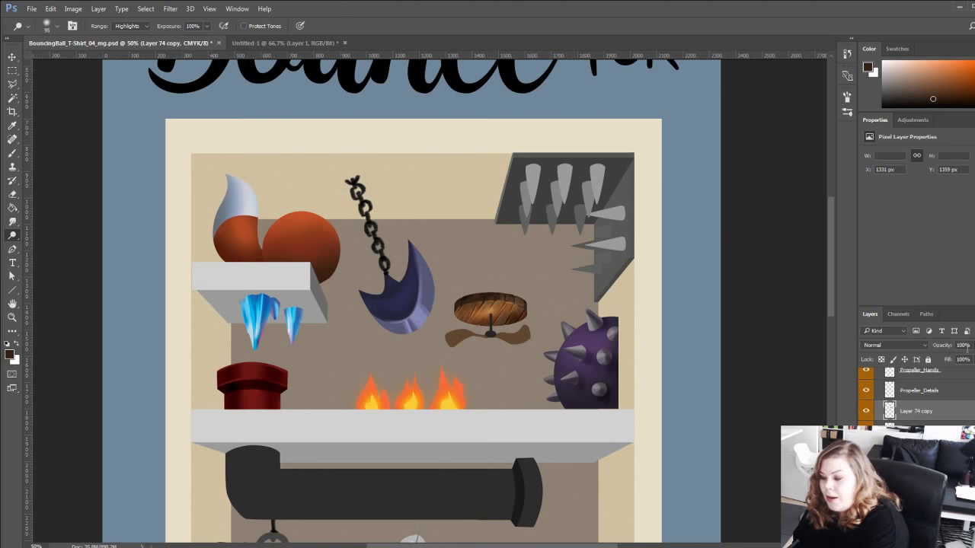
click(951, 359)
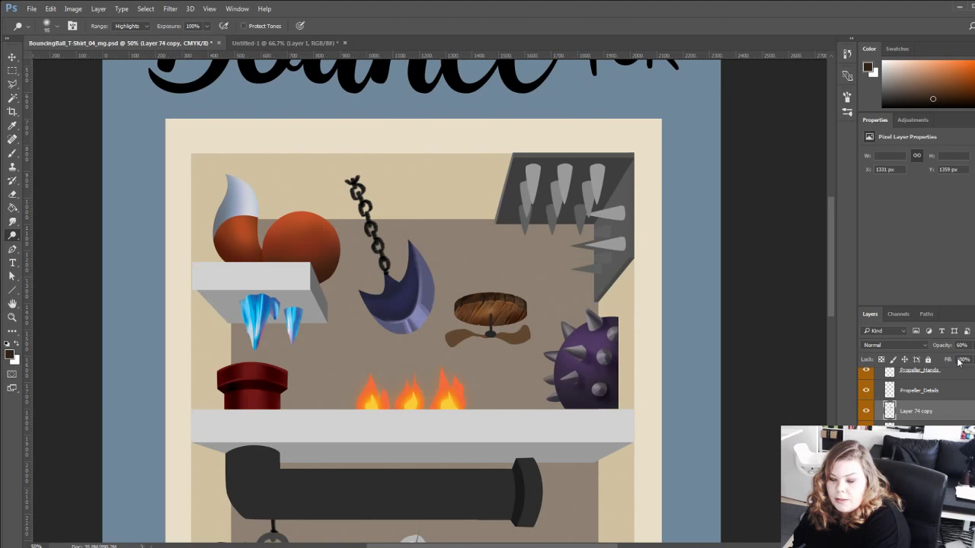
key(v)
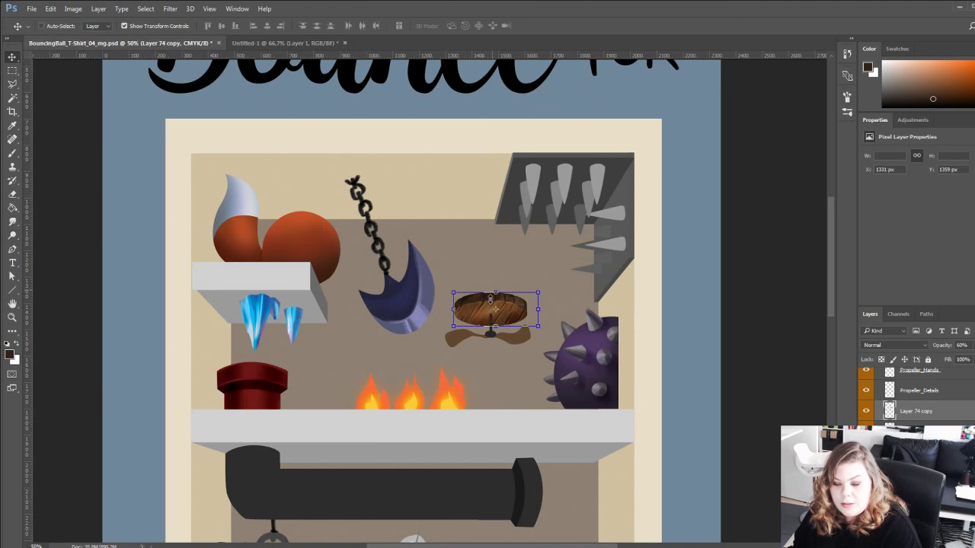
drag(496, 293, 496, 303)
click(451, 26)
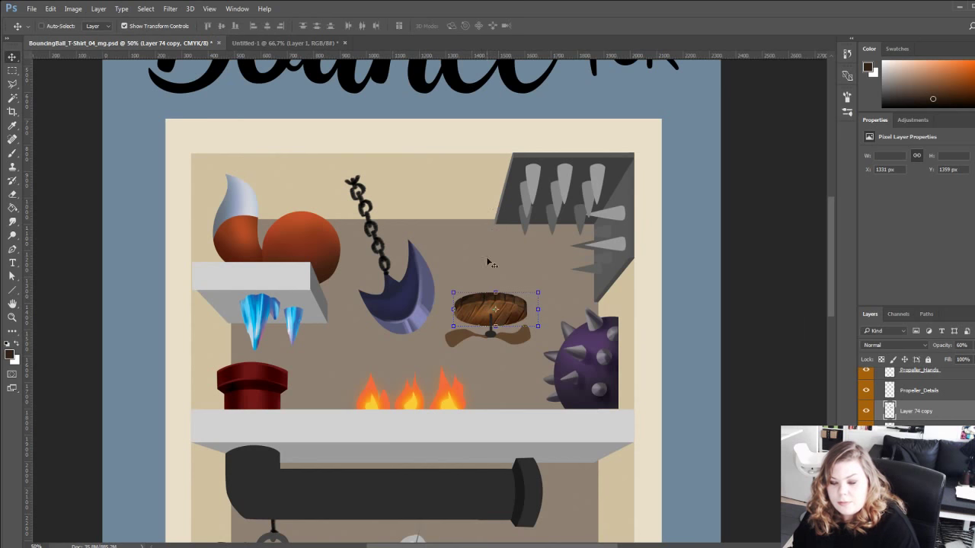
Check the softened copy by toggling its visibility, then merge it down into Layer 74.
click(866, 411)
click(866, 411)
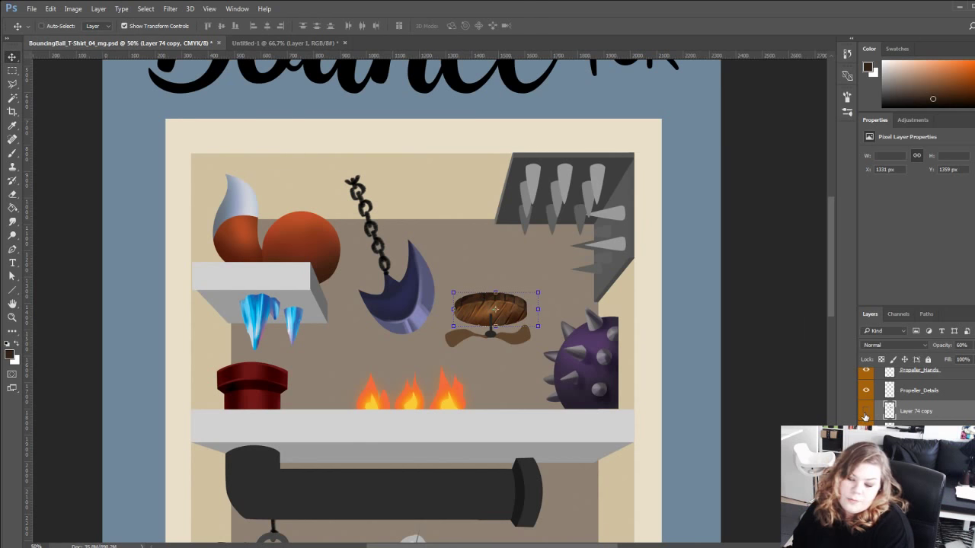
key(Delete)
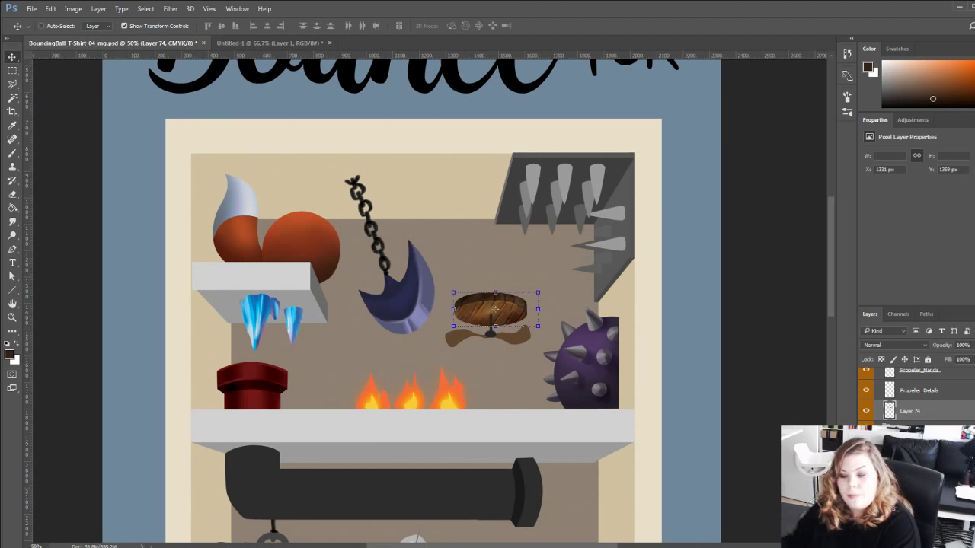
Select the Propeller_Hands layer and ready the Brush tool for working on the propeller's blades.
drag(380, 362, 391, 394)
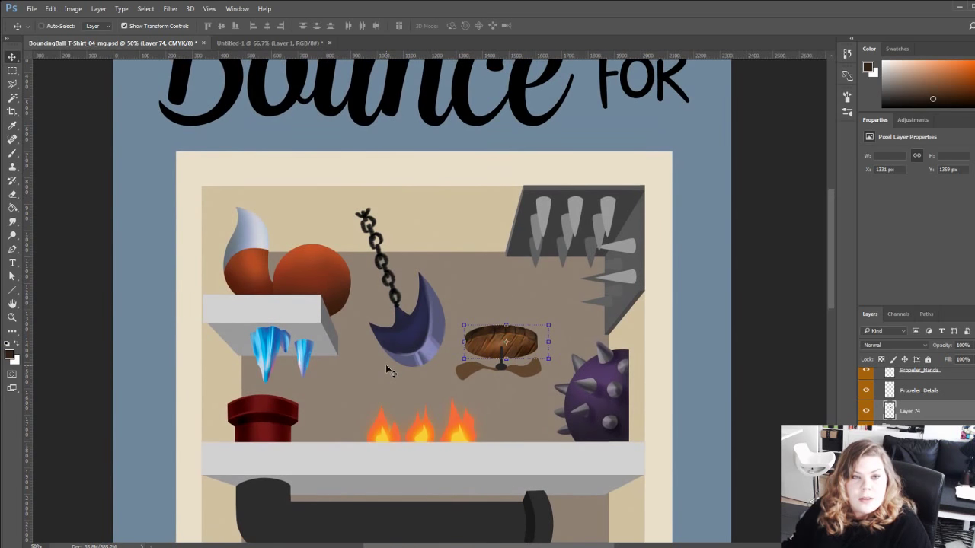
key(b)
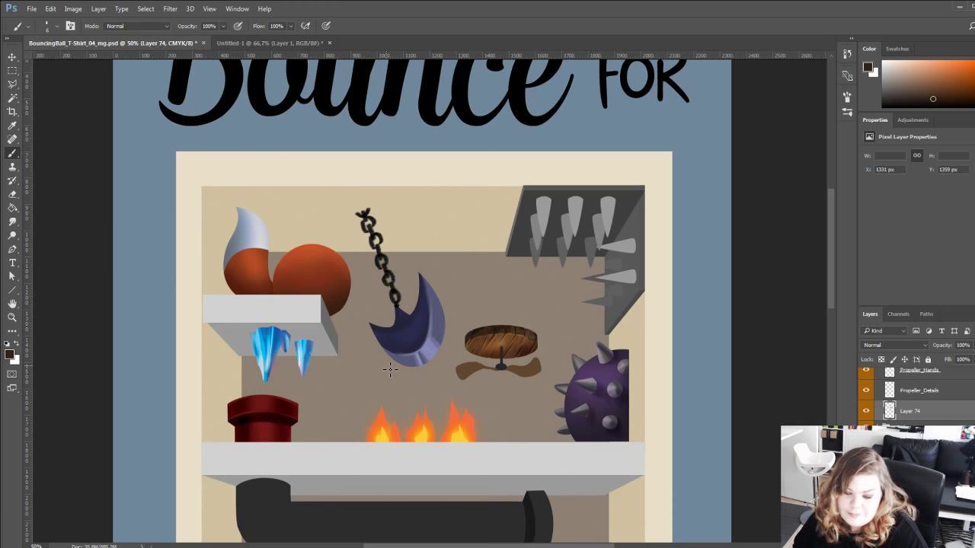
scroll(389, 370, down, 2)
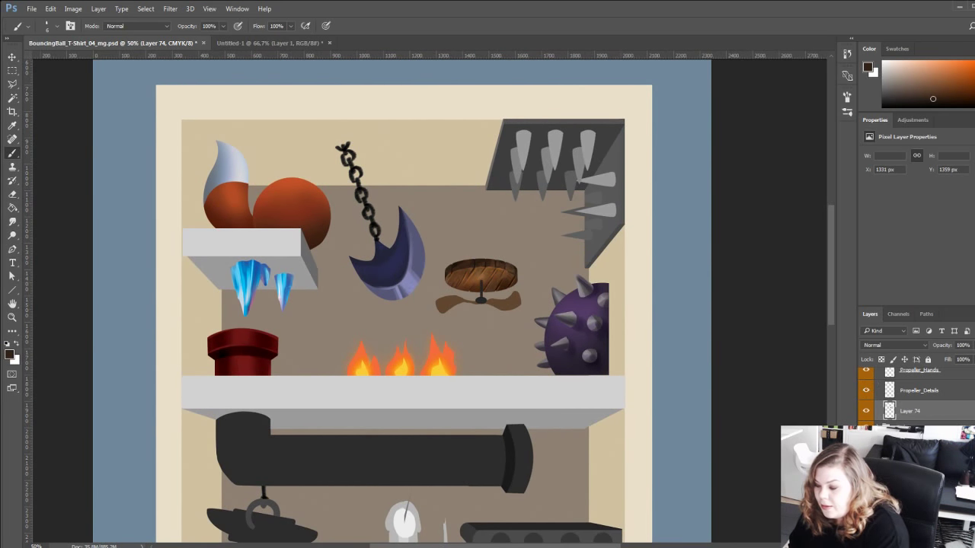
scroll(914, 390, up, 2)
click(883, 410)
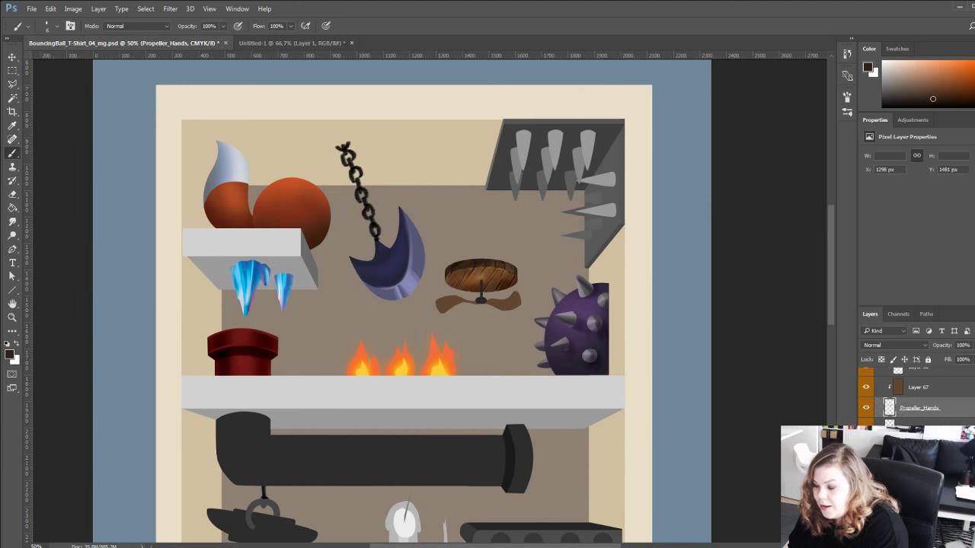
scroll(914, 396, up, 1)
click(13, 318)
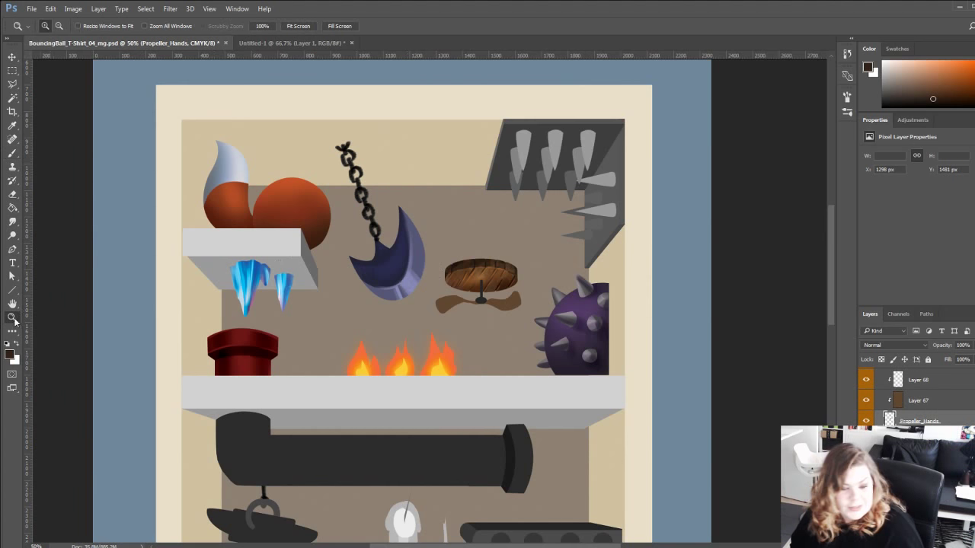
click(461, 297)
drag(449, 343, 432, 397)
key(b)
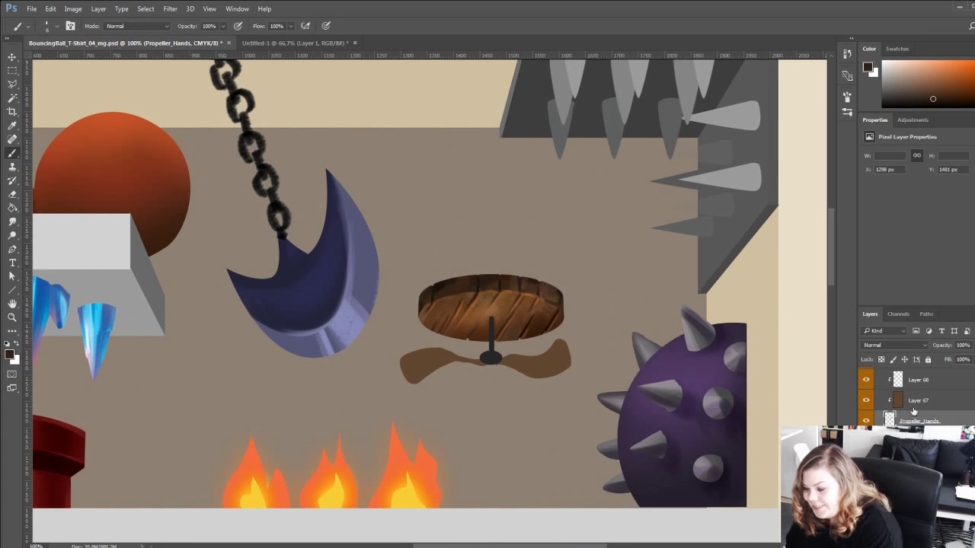
Merge the clipped brown Layer 67 into Propeller_Hands and check the blades by hiding and showing the merged layer.
scroll(918, 398, up, 1)
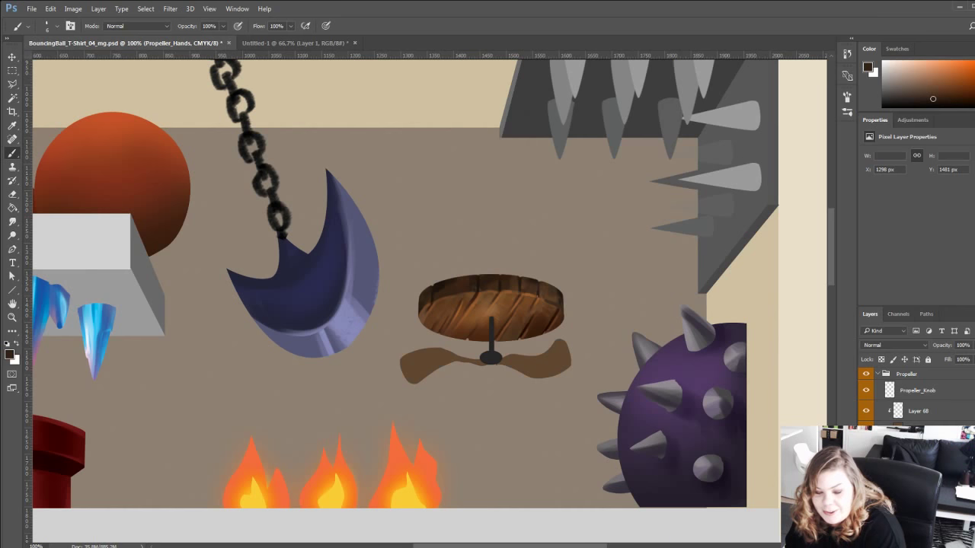
click(897, 420)
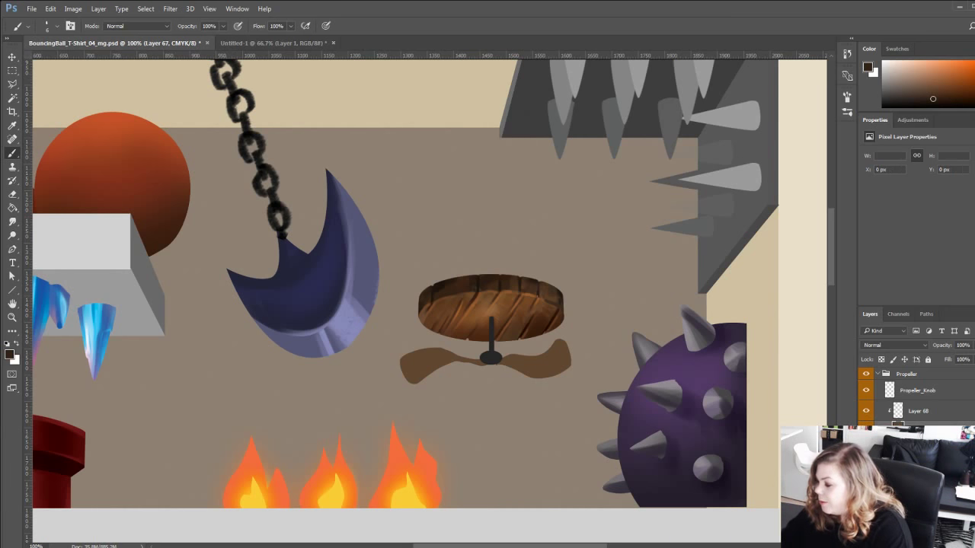
key(ctrl+e)
click(866, 432)
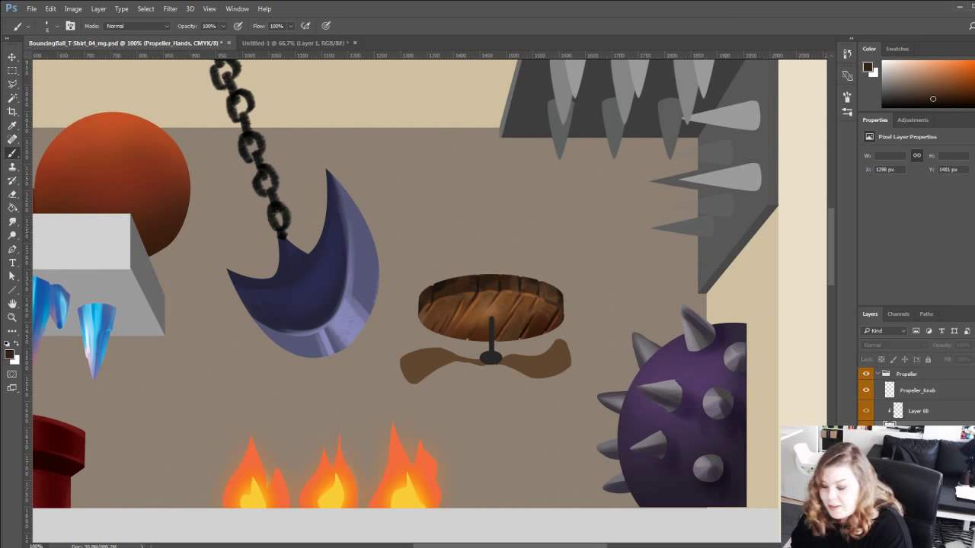
click(866, 431)
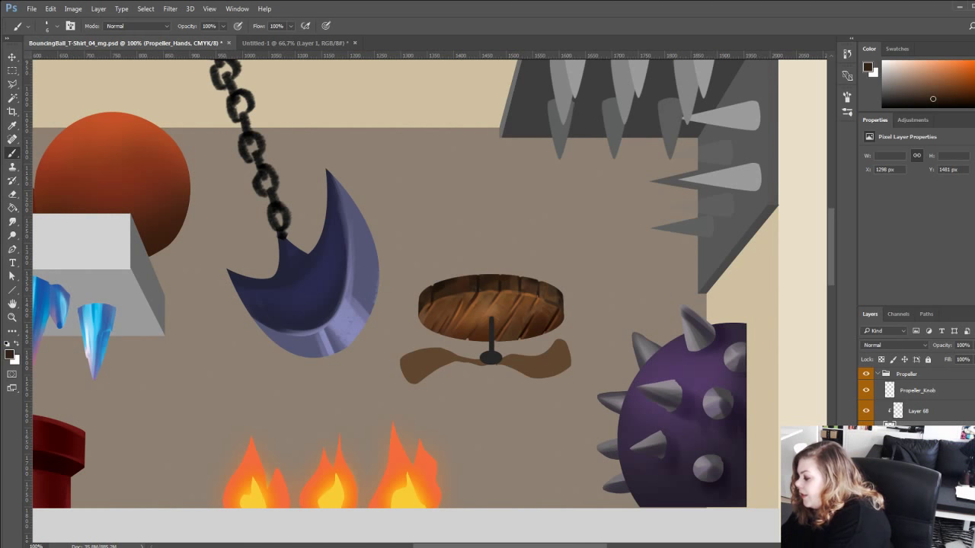
Rename the Propeller_Hands layer Propeller_Blades and sample the blades' brown as the Brush colour.
key(Return)
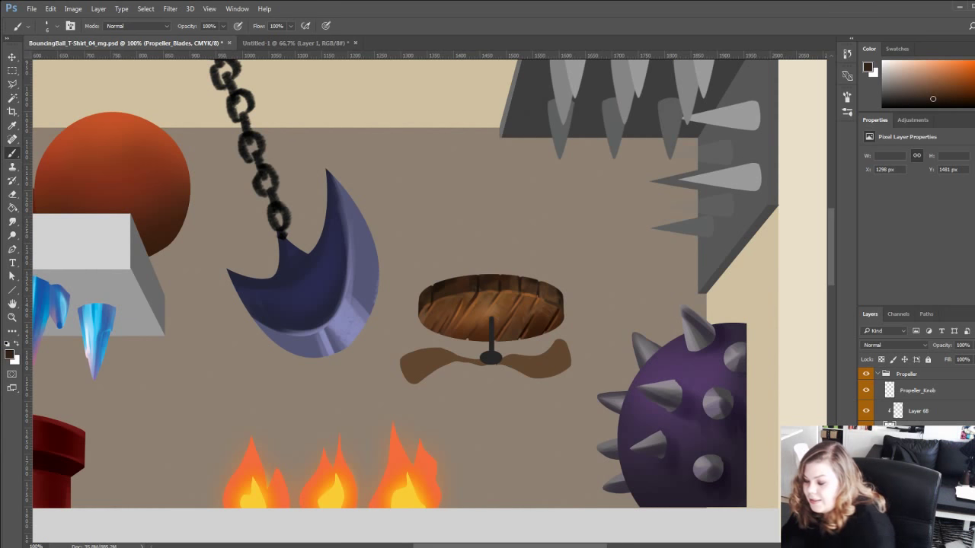
click(13, 317)
click(421, 315)
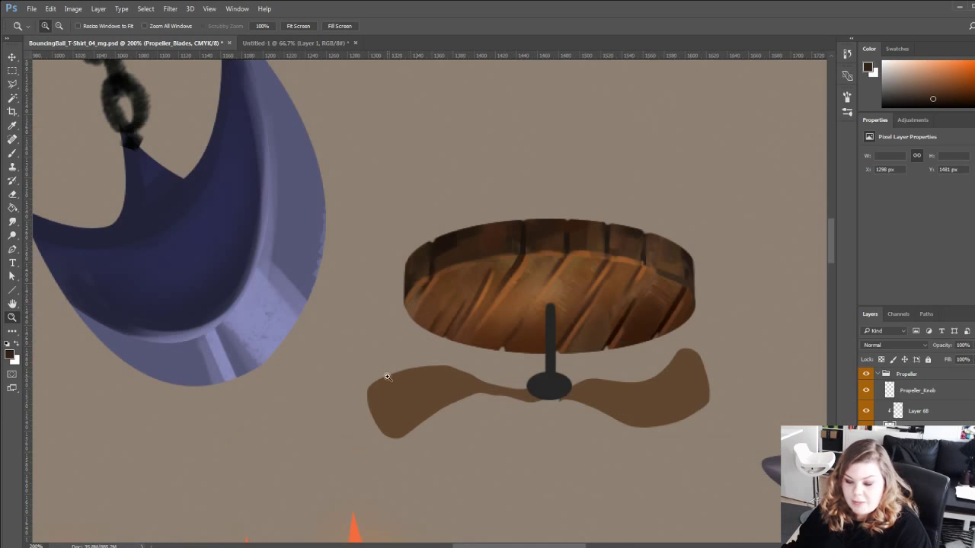
drag(387, 377, 377, 375)
key(e)
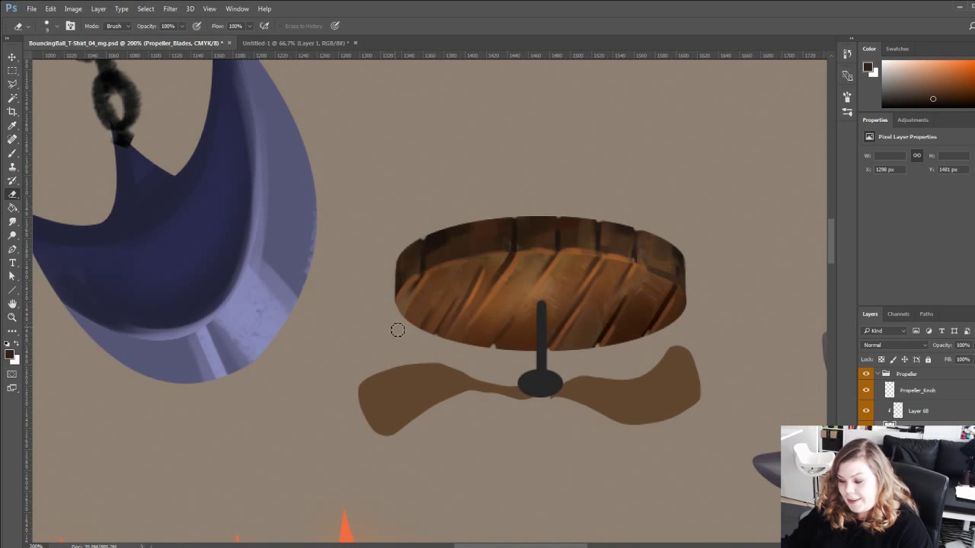
key(z)
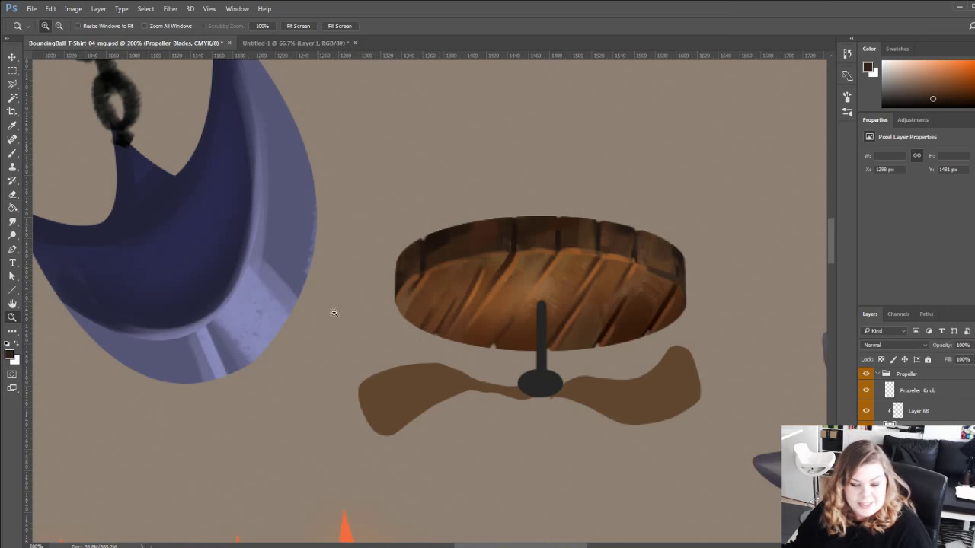
click(464, 400)
drag(481, 429, 413, 421)
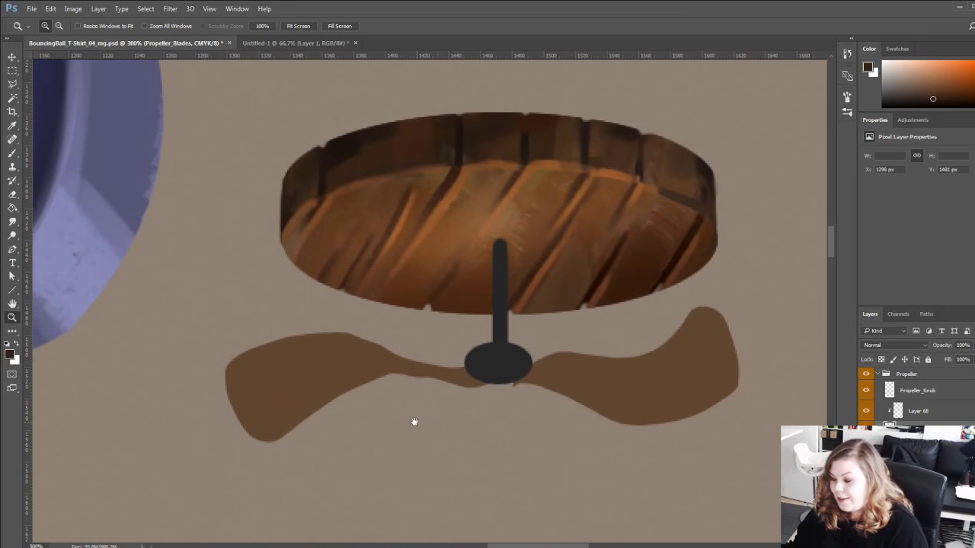
key(e)
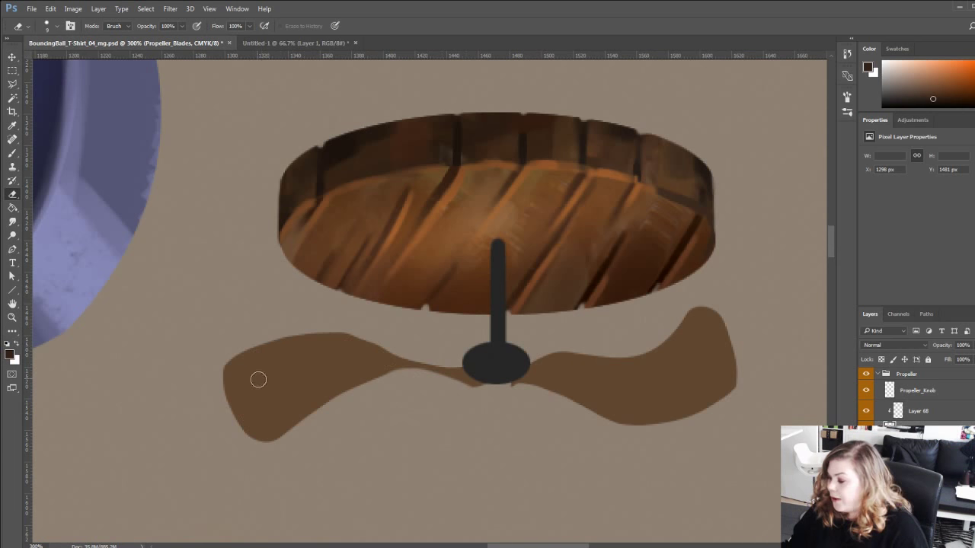
key(b)
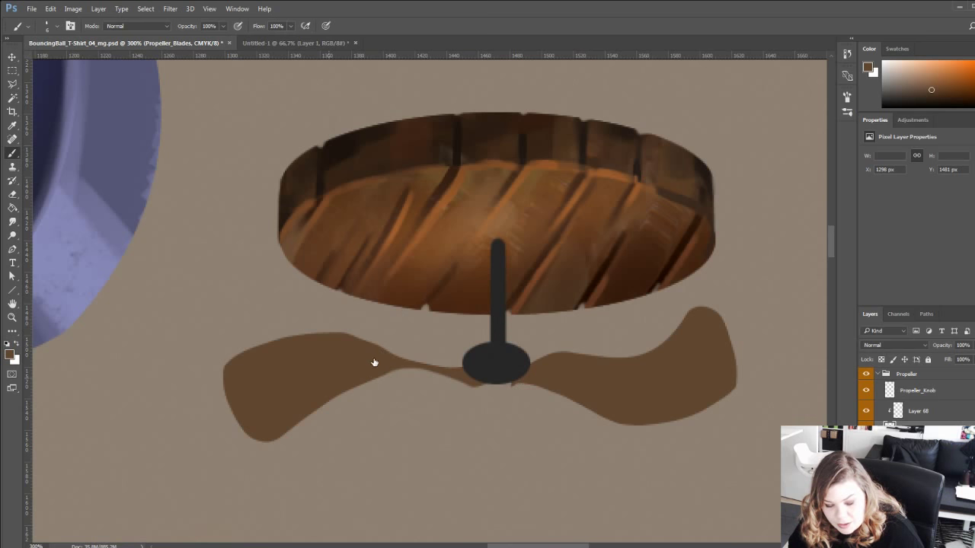
mouse_move(226, 223)
mouse_down()
mouse_move(221, 183)
mouse_move(111, 453)
mouse_move(106, 499)
mouse_up()
key(ctrl+z)
drag(205, 224, 108, 488)
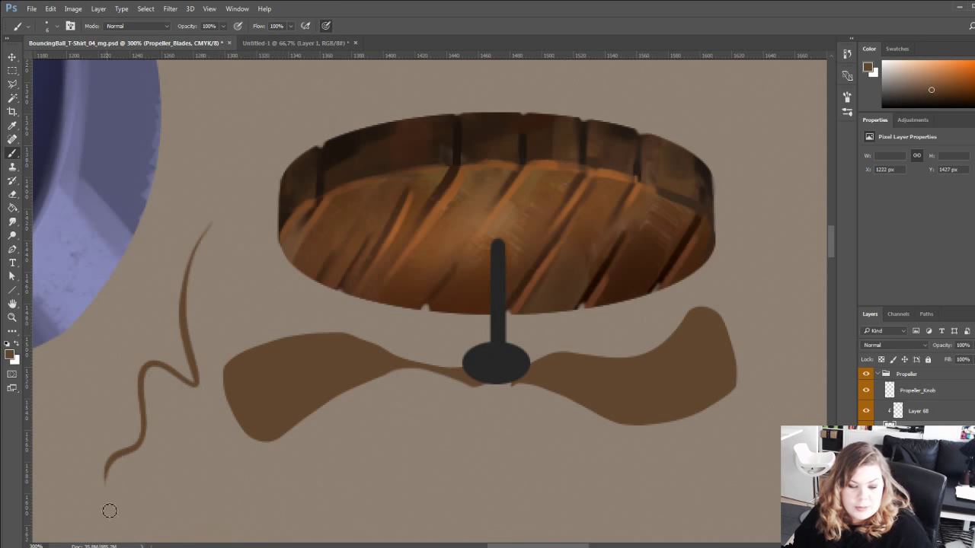
key(ctrl+z)
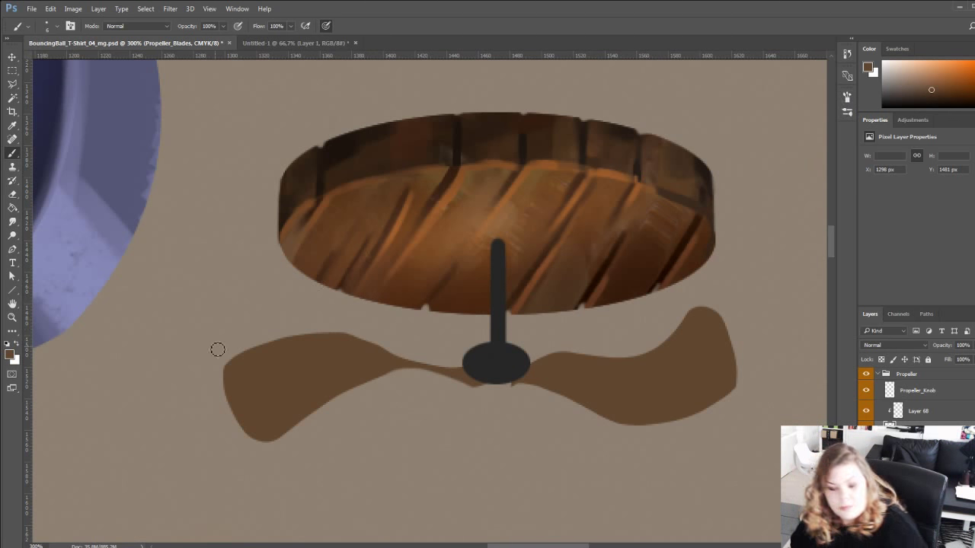
mouse_move(197, 260)
mouse_down()
mouse_move(192, 412)
mouse_move(124, 504)
mouse_up()
key(ctrl+z)
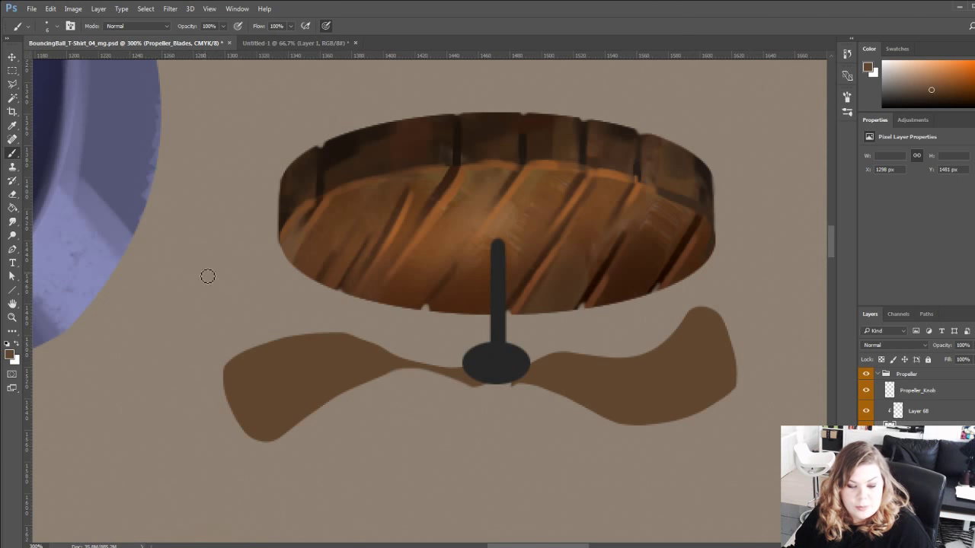
mouse_move(202, 263)
mouse_down()
mouse_move(181, 379)
mouse_move(100, 495)
mouse_up()
key(ctrl+z)
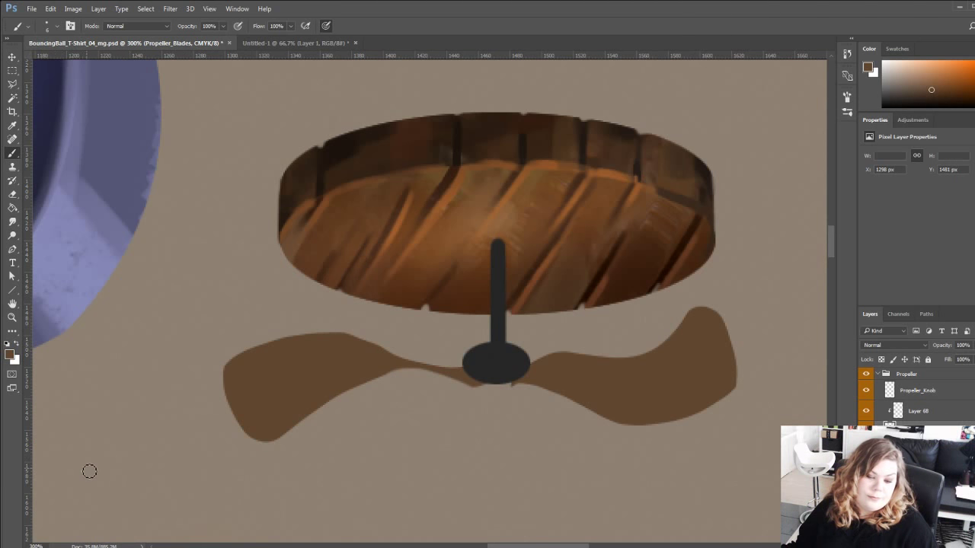
mouse_move(223, 267)
mouse_down()
mouse_move(195, 341)
mouse_move(152, 404)
mouse_move(142, 486)
mouse_up()
key(ctrl+z)
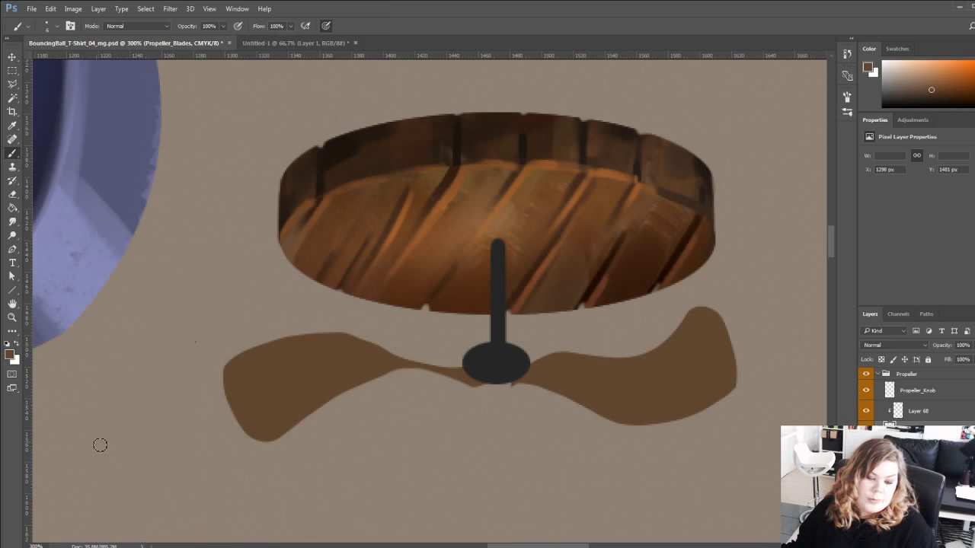
Paint brown strokes around the left blade's tip and edges to widen it and round its outer end.
mouse_move(98, 444)
mouse_down()
mouse_move(272, 428)
mouse_move(267, 422)
mouse_up()
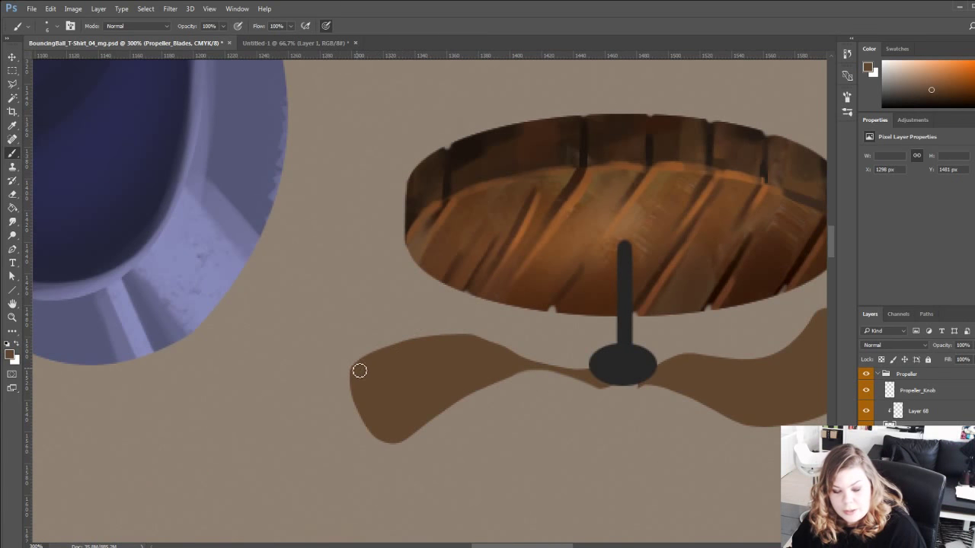
mouse_move(359, 370)
mouse_down()
mouse_move(350, 391)
mouse_move(384, 457)
mouse_up()
key(ctrl+z)
drag(361, 374, 381, 442)
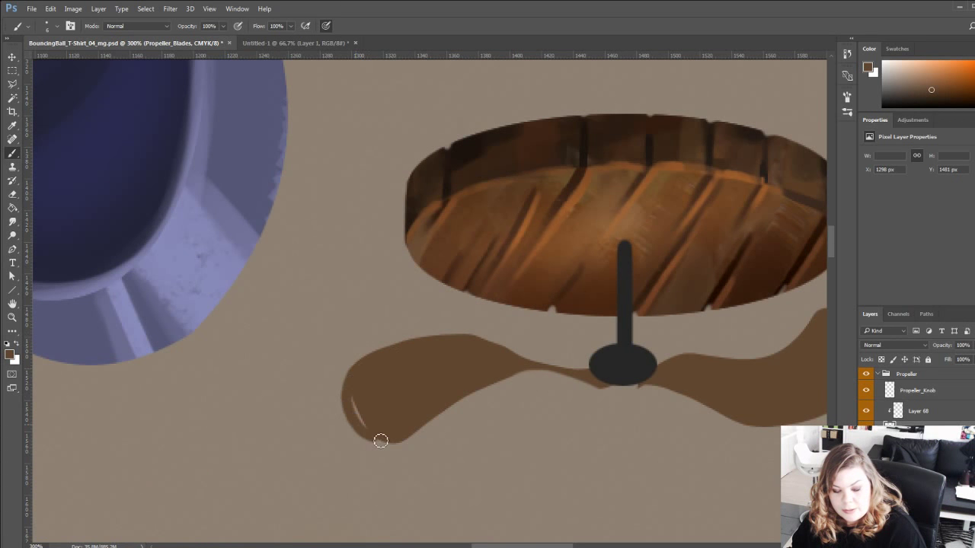
mouse_move(358, 405)
mouse_down()
mouse_move(361, 439)
mouse_move(390, 448)
mouse_move(500, 376)
mouse_move(534, 370)
mouse_move(622, 387)
mouse_move(640, 358)
mouse_up()
drag(429, 373, 272, 358)
drag(316, 331, 454, 365)
drag(267, 309, 345, 322)
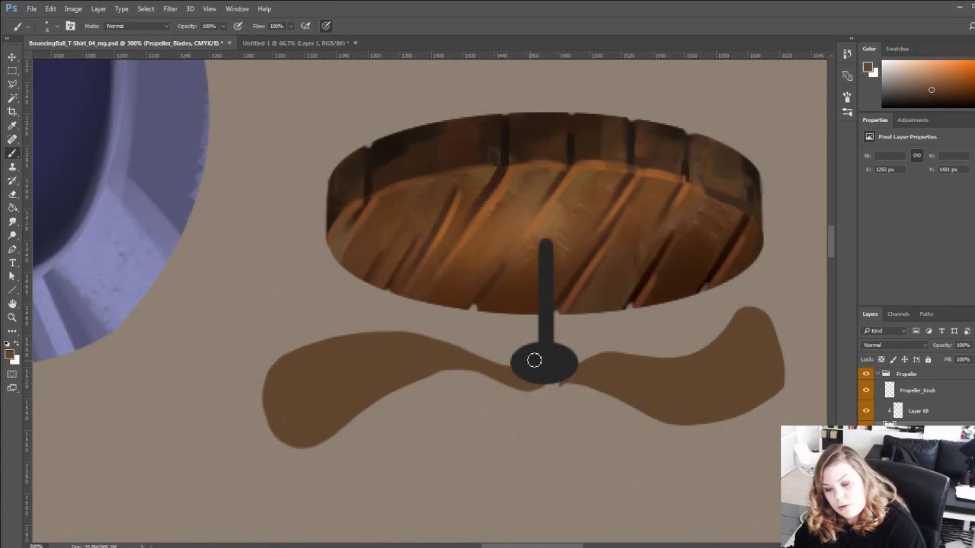
Trim the left blade's lower edge with the Eraser and repaint it as a smoother curve towards the knob.
key(e)
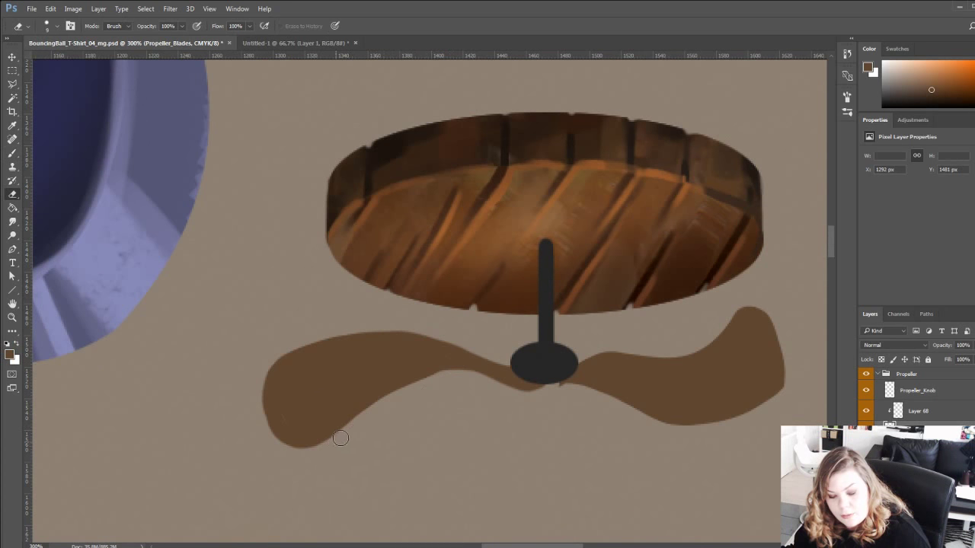
mouse_move(341, 438)
mouse_down()
mouse_move(421, 383)
mouse_move(476, 380)
mouse_move(508, 393)
mouse_move(568, 396)
mouse_up()
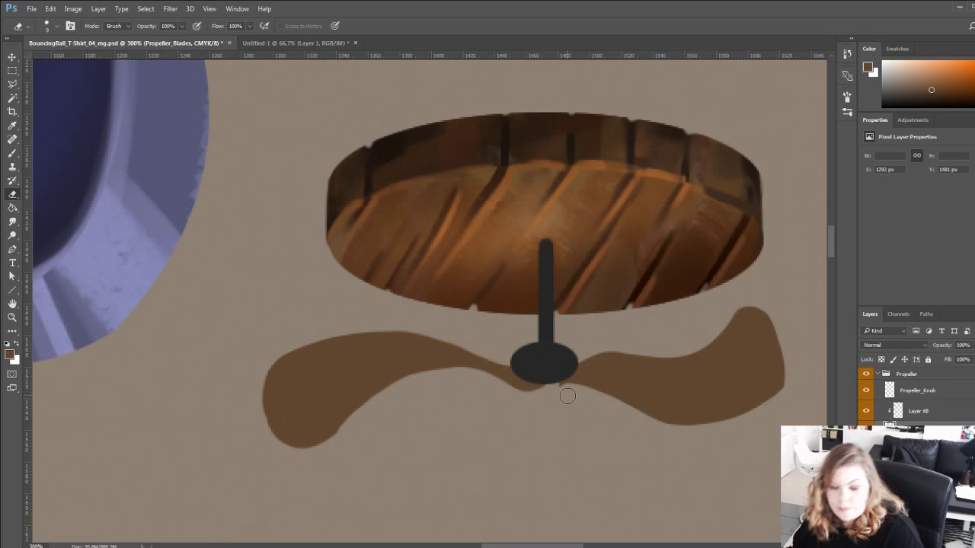
key(b)
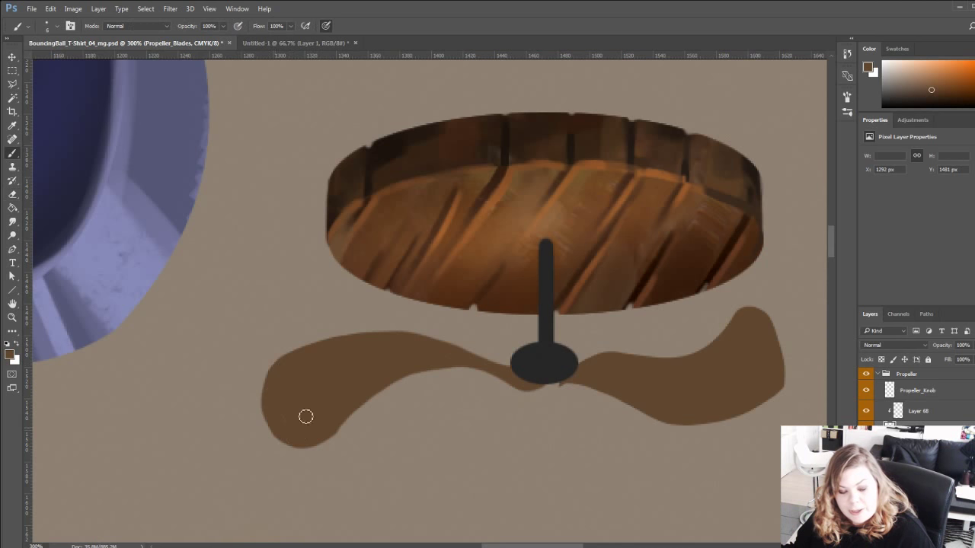
mouse_move(294, 448)
mouse_down()
mouse_move(329, 437)
mouse_move(403, 378)
mouse_move(476, 367)
mouse_up()
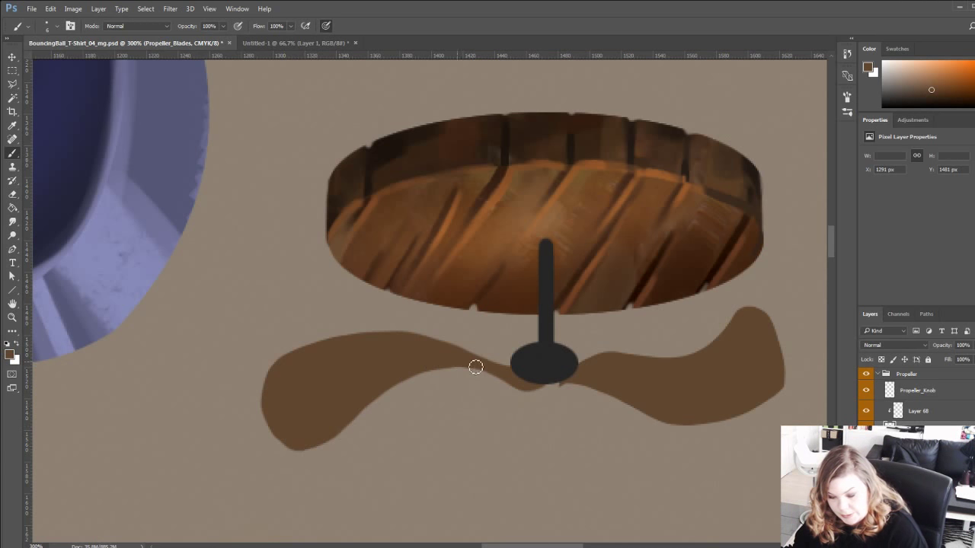
Extend the left blade's outer and upper edges with brown strokes, and erase the excess around its contour.
mouse_move(261, 342)
mouse_down()
mouse_move(144, 315)
mouse_move(160, 410)
mouse_move(191, 410)
mouse_up()
key(ctrl+z)
mouse_move(169, 332)
mouse_down()
mouse_move(155, 367)
mouse_move(179, 412)
mouse_up()
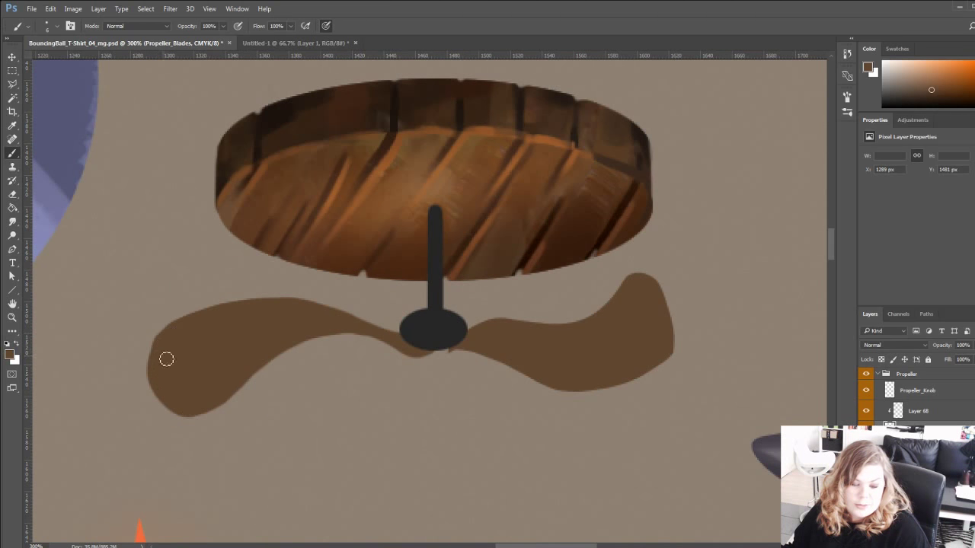
mouse_move(167, 359)
mouse_down()
mouse_move(161, 401)
mouse_move(186, 412)
mouse_move(163, 393)
mouse_move(171, 409)
mouse_move(144, 367)
mouse_move(165, 327)
mouse_move(215, 304)
mouse_move(295, 301)
mouse_move(355, 321)
mouse_move(391, 322)
mouse_up()
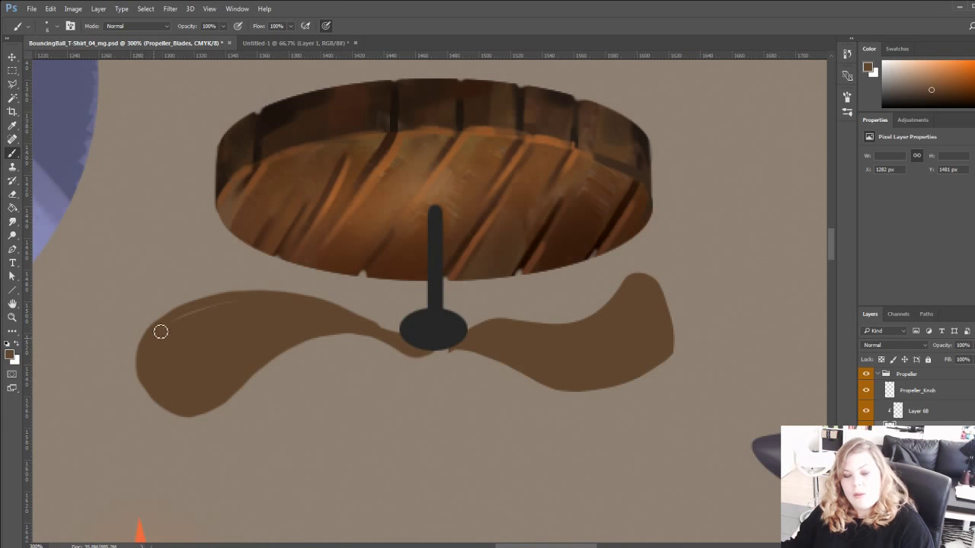
mouse_move(161, 332)
mouse_down()
mouse_move(214, 303)
mouse_move(290, 305)
mouse_up()
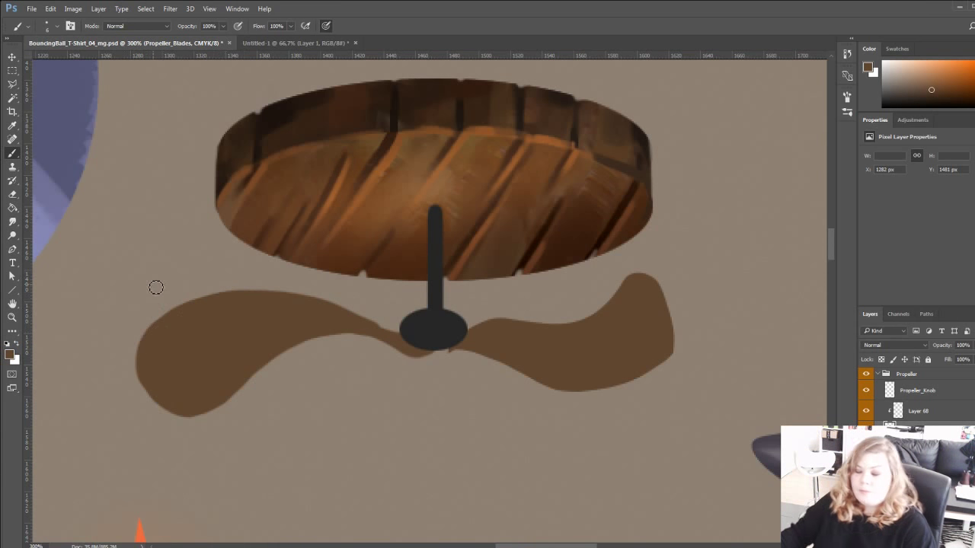
key(e)
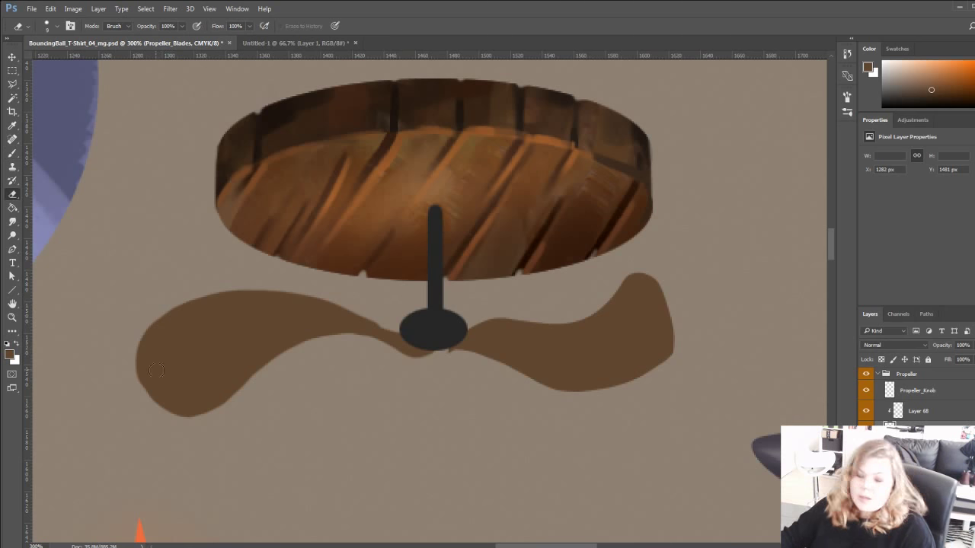
mouse_move(154, 415)
mouse_down()
mouse_move(142, 339)
mouse_move(171, 305)
mouse_move(239, 283)
mouse_move(305, 294)
mouse_move(395, 328)
mouse_move(418, 294)
mouse_up()
drag(141, 403, 208, 442)
Paint the left blade's outer and lower tip into a fuller, rounded end with brown.
key(b)
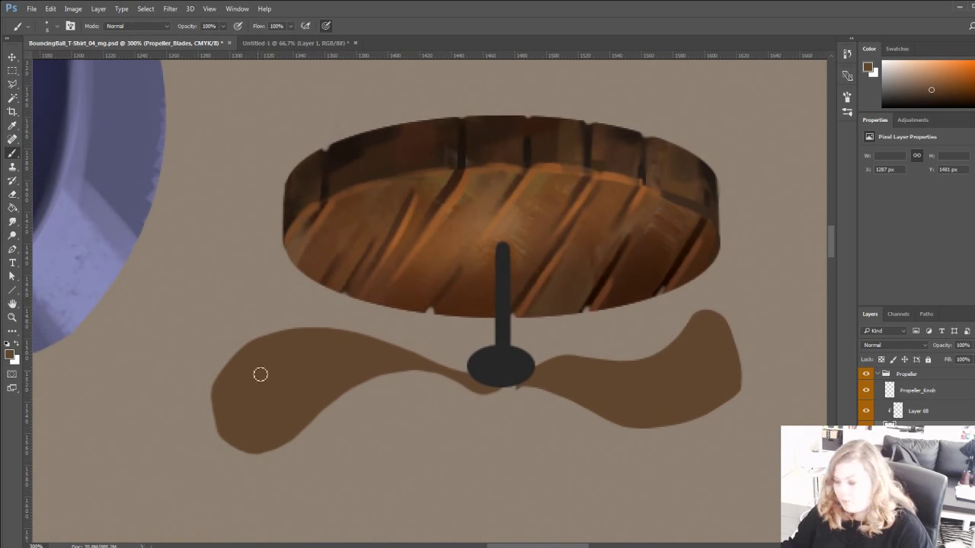
mouse_move(233, 366)
mouse_down()
mouse_move(215, 402)
mouse_move(235, 434)
mouse_move(224, 379)
mouse_move(222, 437)
mouse_move(224, 378)
mouse_move(264, 349)
mouse_move(221, 407)
mouse_move(232, 444)
mouse_up()
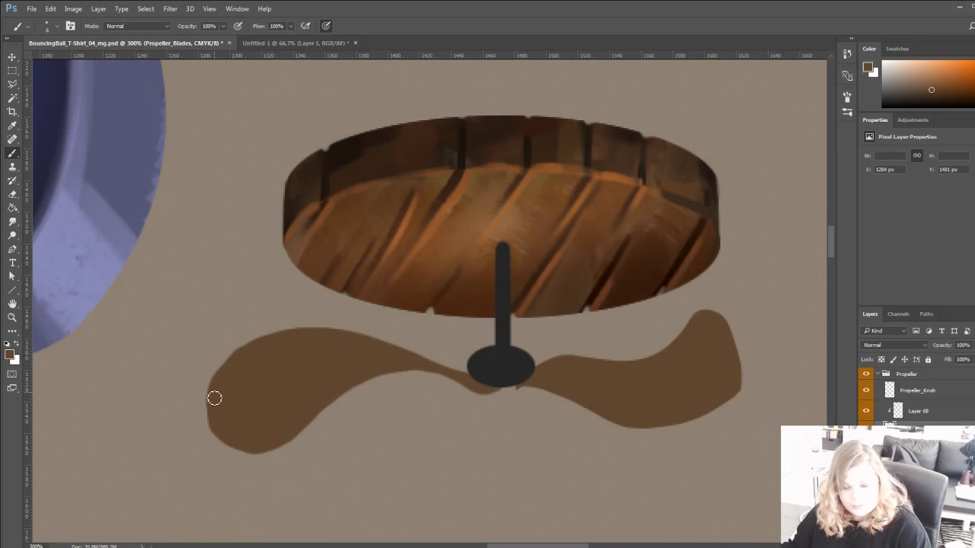
mouse_move(213, 398)
mouse_down()
mouse_move(226, 449)
mouse_move(253, 459)
mouse_move(285, 447)
mouse_move(370, 372)
mouse_up()
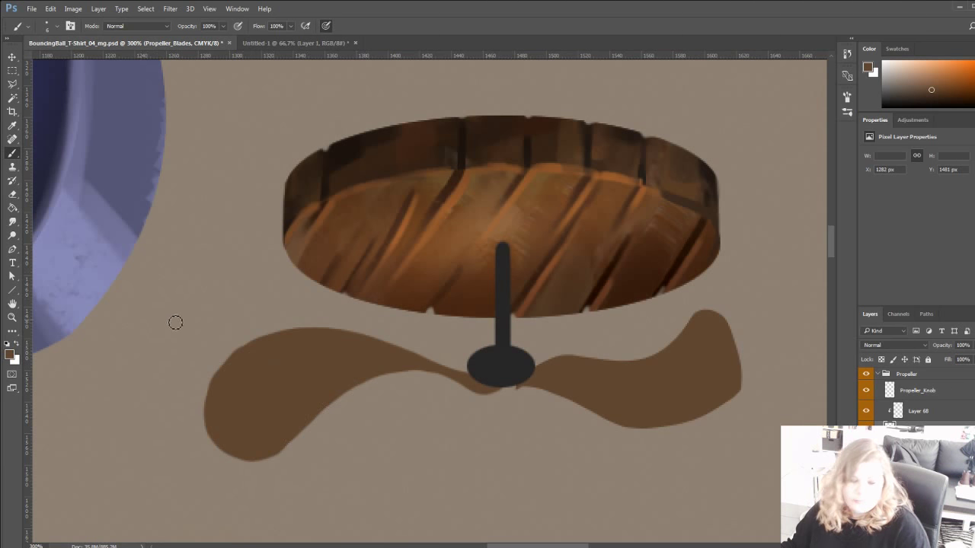
drag(197, 432, 236, 434)
Check the reshaped left blade up close and within the whole T-shirt illustration.
key(z)
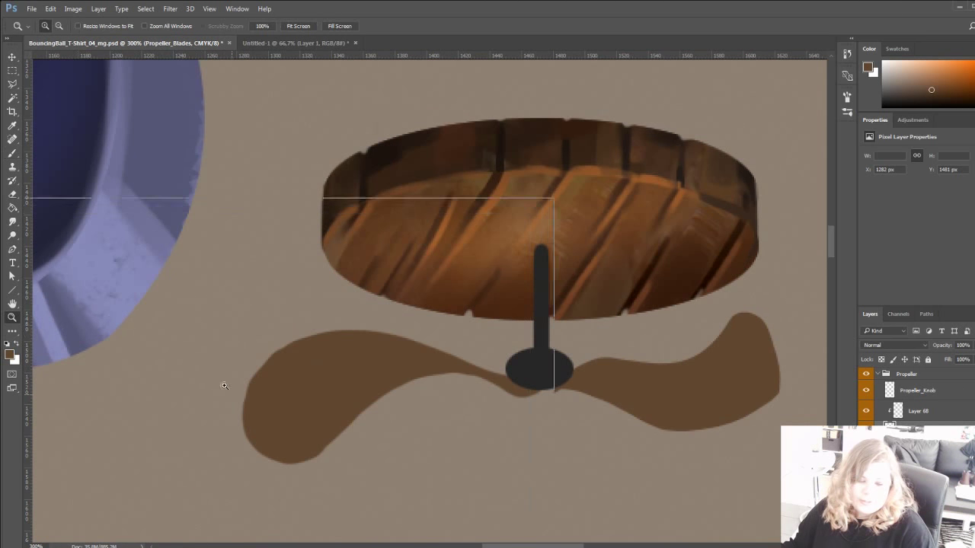
click(230, 410)
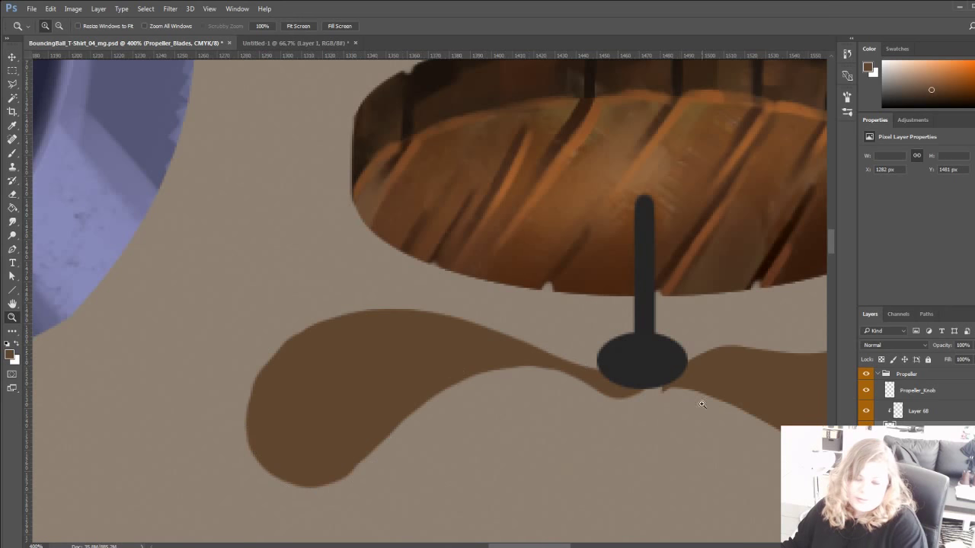
click(296, 28)
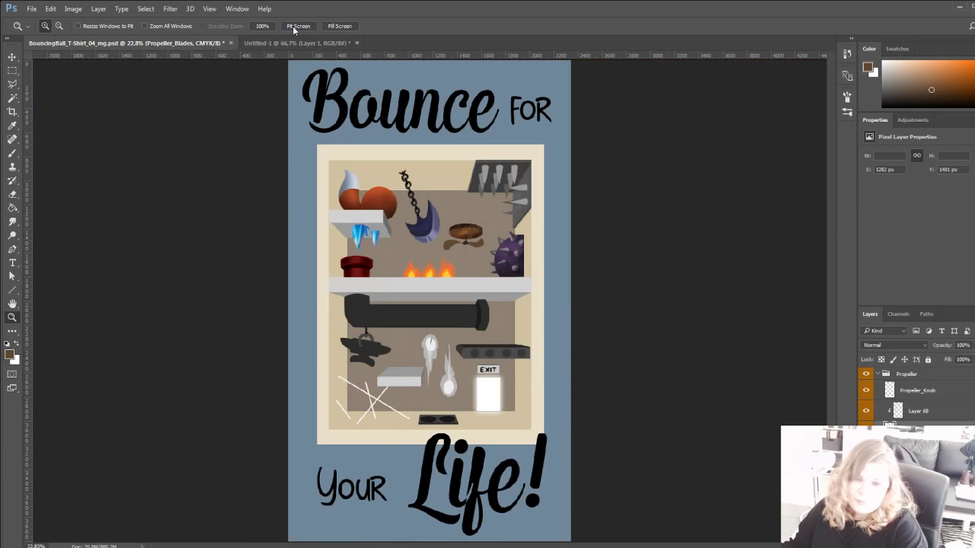
click(445, 214)
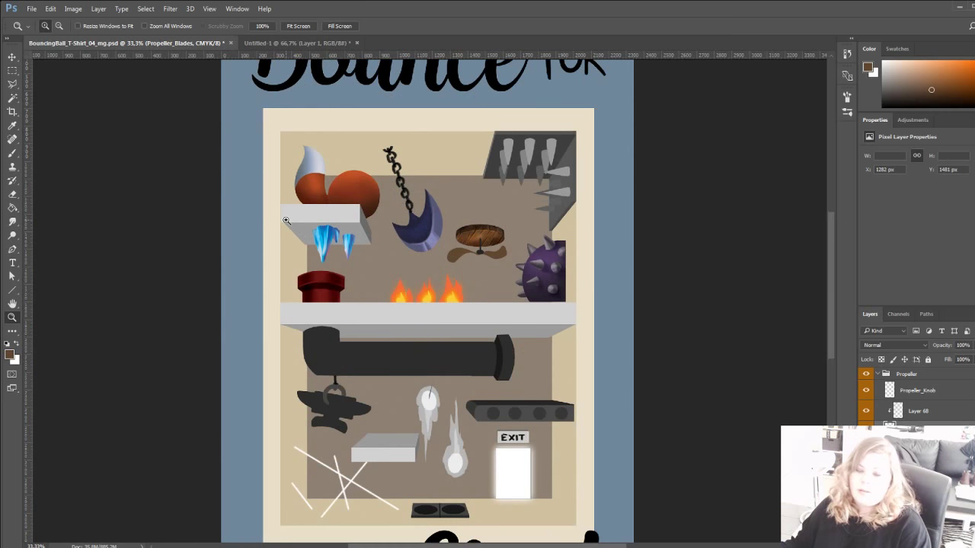
click(496, 215)
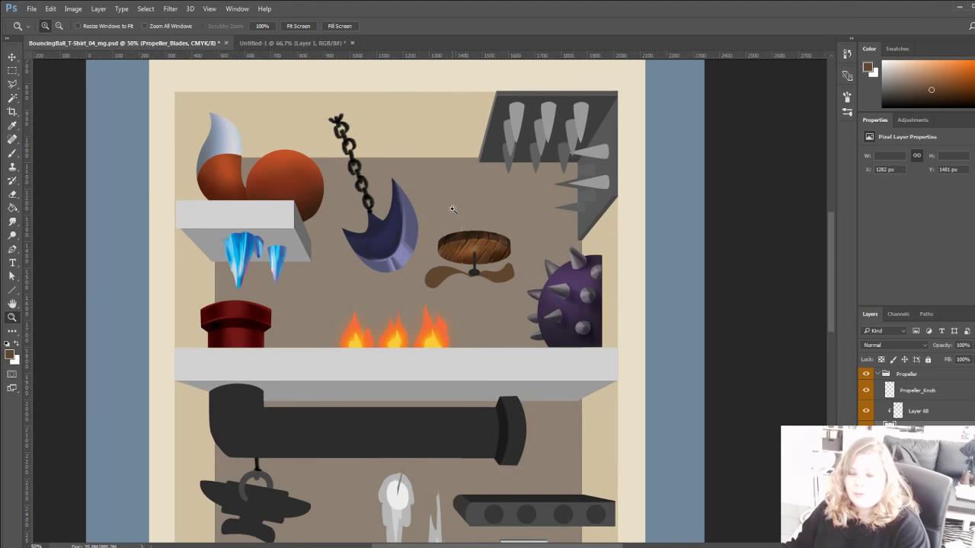
click(457, 259)
click(416, 296)
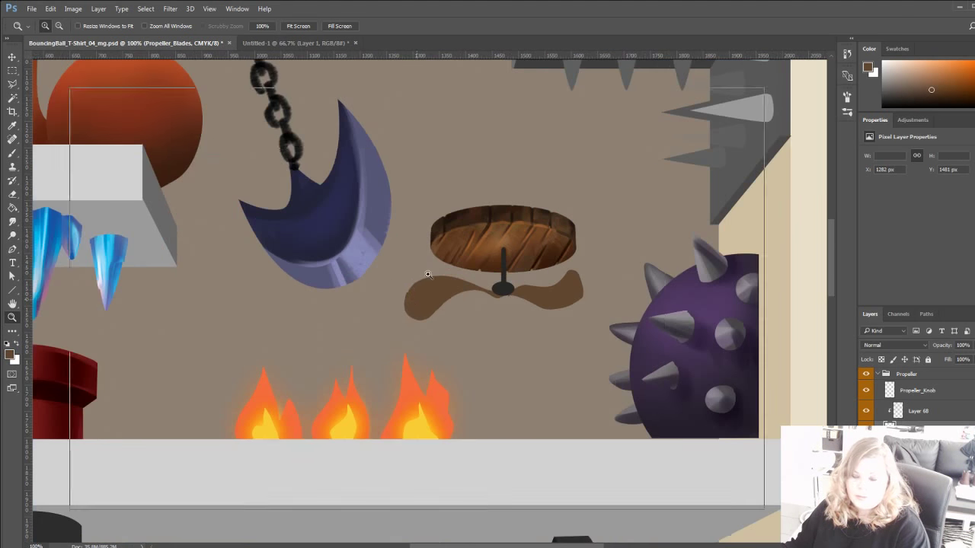
Thicken the left blade's narrow root beneath the knob with brown brush strokes.
click(417, 297)
click(426, 273)
drag(407, 304, 187, 368)
key(b)
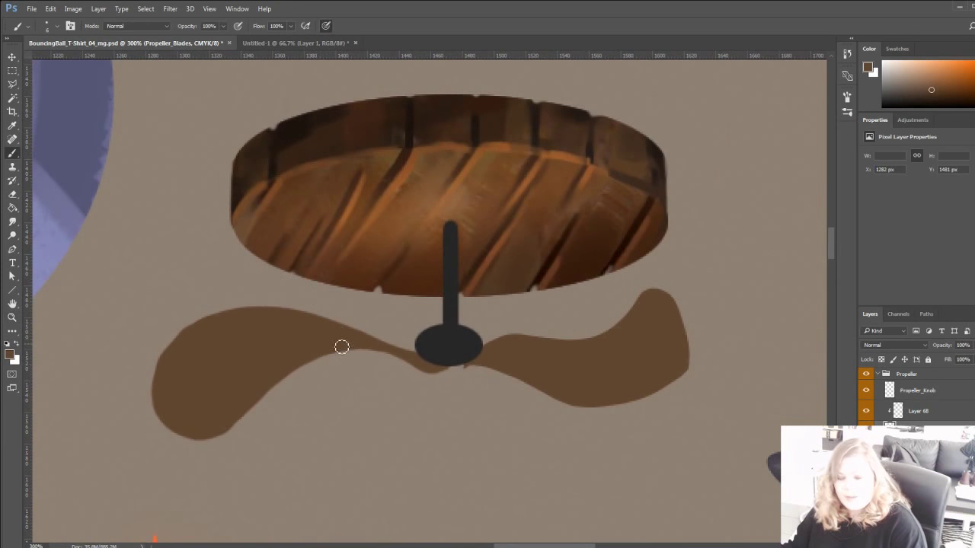
drag(351, 349, 446, 378)
drag(393, 356, 423, 368)
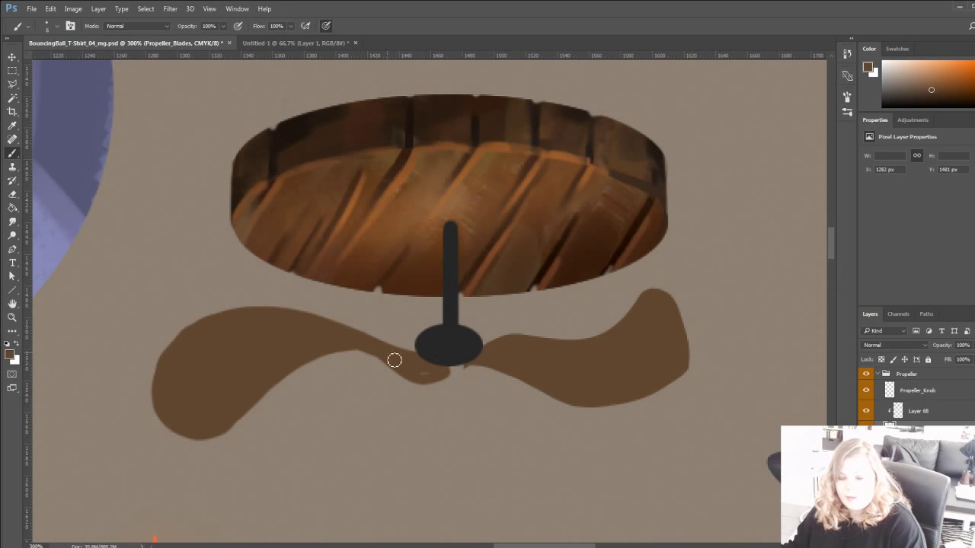
drag(296, 327, 207, 345)
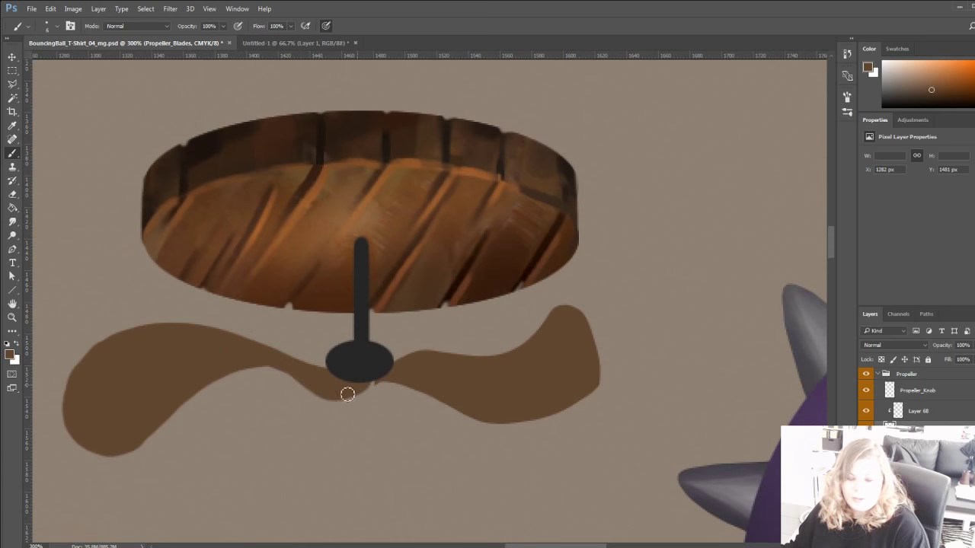
Erase along the right blade's upper edge and extend its outer tip and lower edge with brown strokes.
key(e)
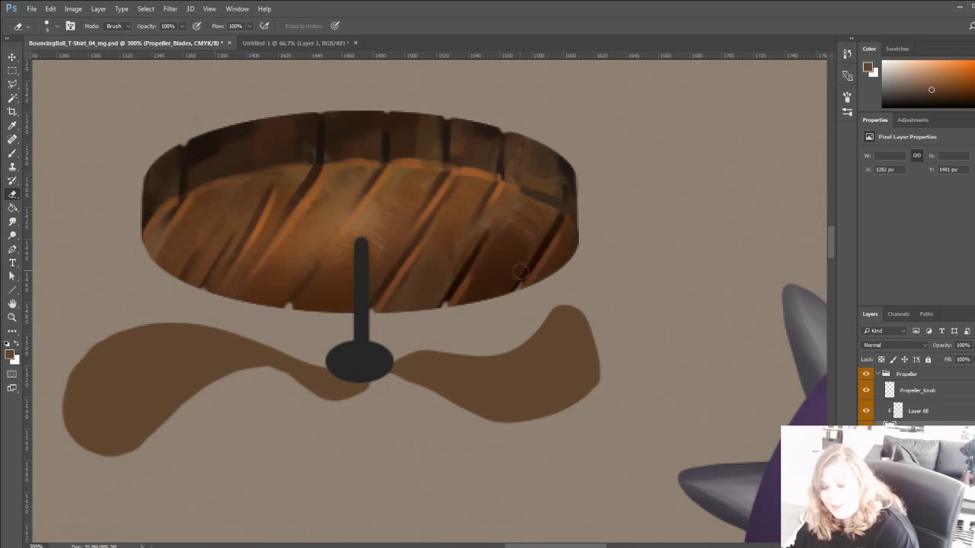
mouse_move(398, 358)
mouse_down()
mouse_move(514, 355)
mouse_move(596, 292)
mouse_up()
key(b)
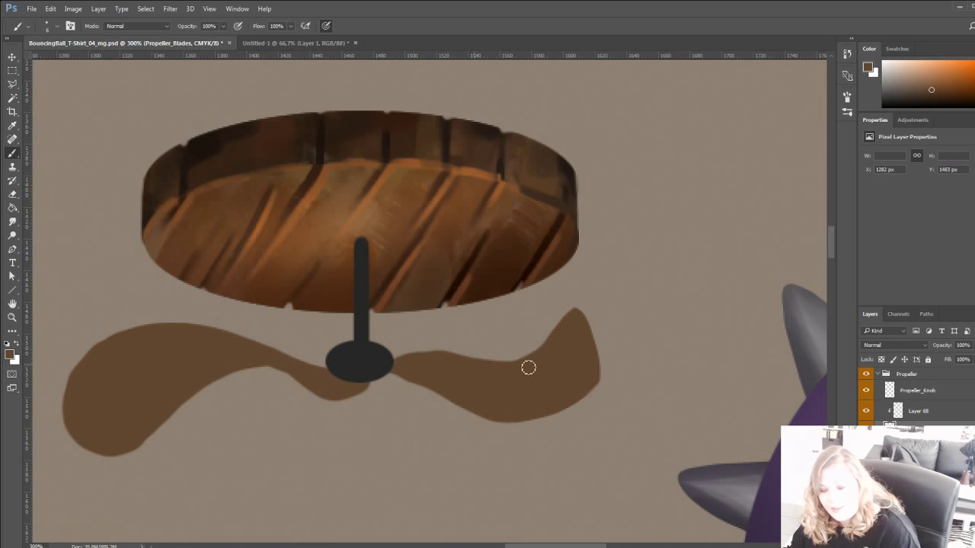
mouse_move(568, 324)
mouse_down()
mouse_move(598, 297)
mouse_move(632, 326)
mouse_move(593, 391)
mouse_up()
mouse_move(589, 310)
mouse_down()
mouse_move(601, 302)
mouse_move(607, 311)
mouse_move(601, 381)
mouse_up()
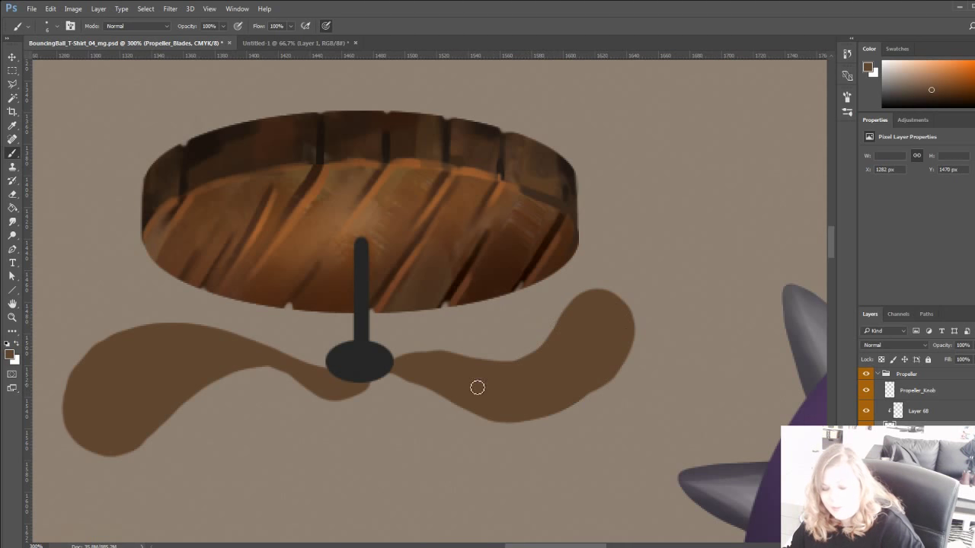
mouse_move(556, 413)
mouse_down()
mouse_move(605, 395)
mouse_move(629, 339)
mouse_up()
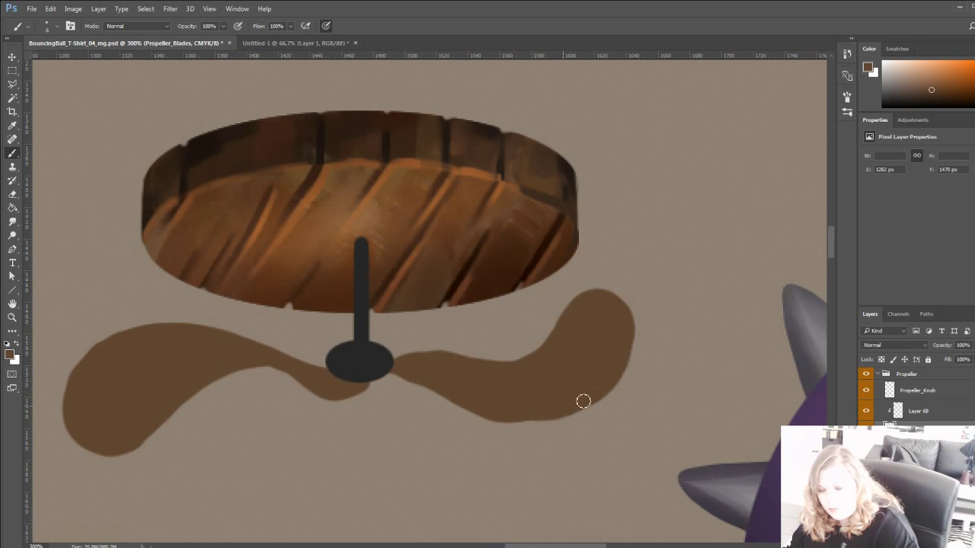
mouse_move(505, 409)
mouse_down()
mouse_move(538, 425)
mouse_move(587, 412)
mouse_move(622, 381)
mouse_move(637, 346)
mouse_move(603, 293)
mouse_up()
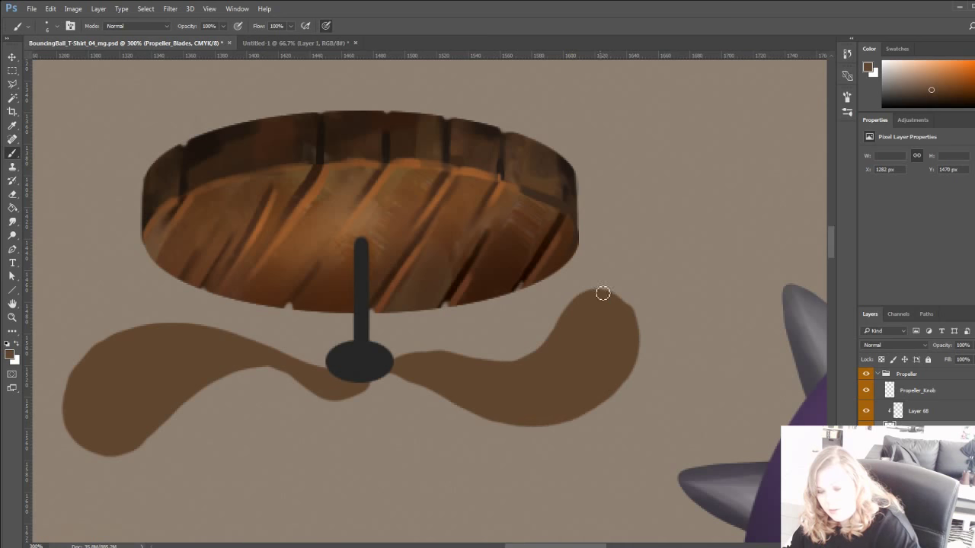
Erase a deeper hollow into the right blade's upper edge and thin the underside near the knob.
key(e)
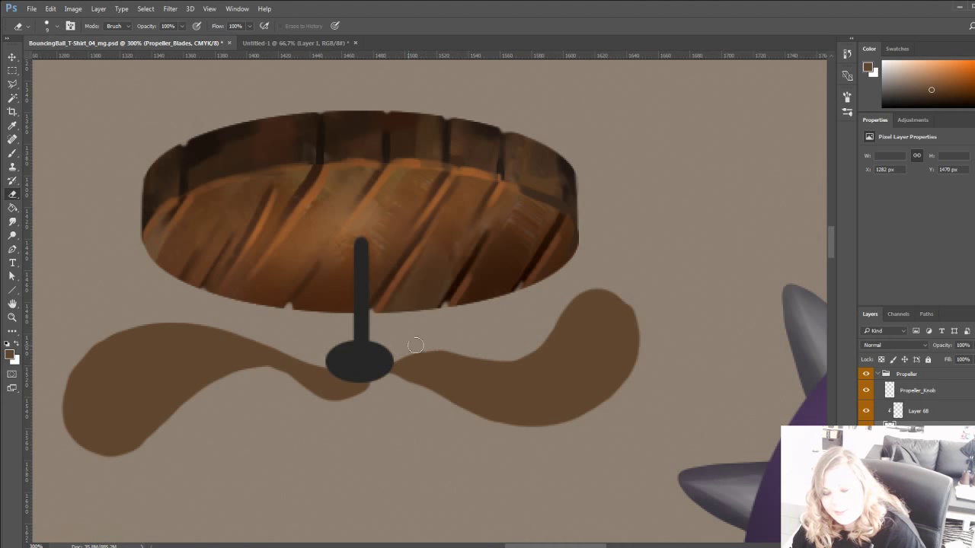
mouse_move(415, 346)
mouse_down()
mouse_move(476, 366)
mouse_move(553, 298)
mouse_move(500, 370)
mouse_move(582, 294)
mouse_up()
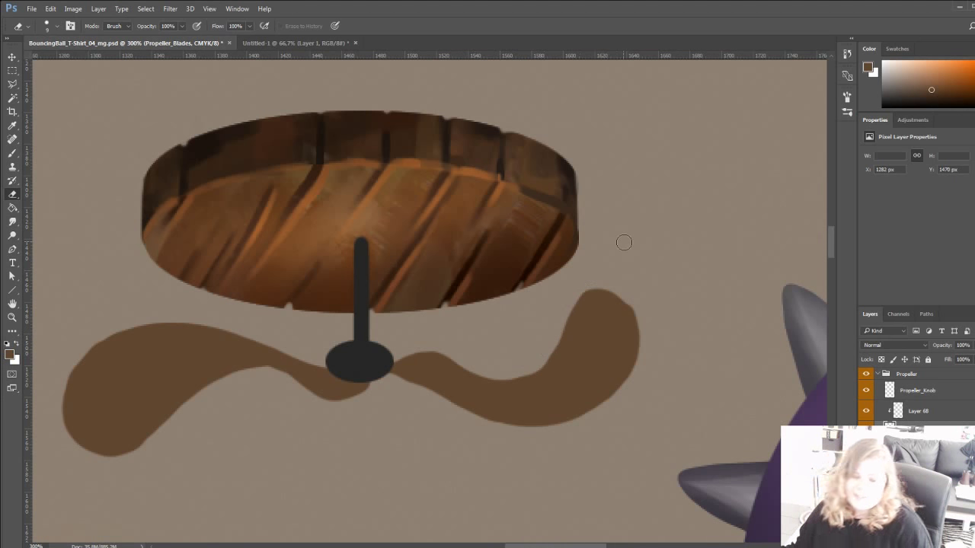
drag(395, 386, 469, 424)
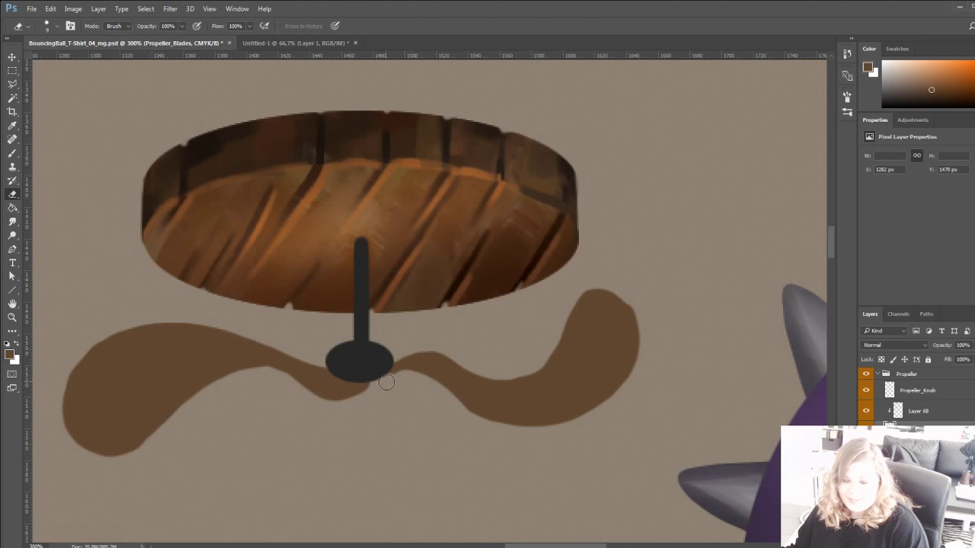
Paint the right blade's lower curve and rounded tip fuller with brown, and trim its inner curve with the eraser.
key(b)
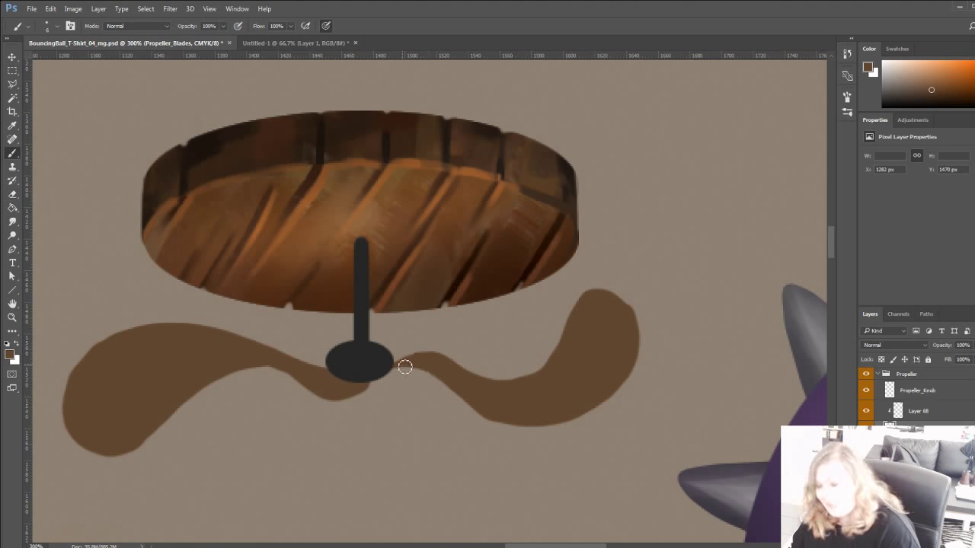
mouse_move(405, 367)
mouse_down()
mouse_move(486, 420)
mouse_move(547, 434)
mouse_move(614, 392)
mouse_up()
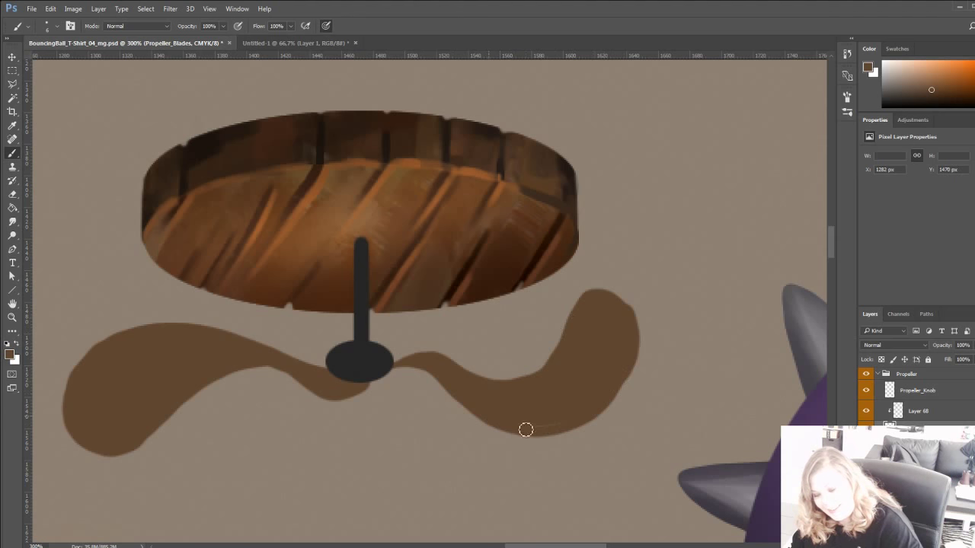
mouse_move(527, 430)
mouse_down()
mouse_move(589, 422)
mouse_move(632, 360)
mouse_up()
mouse_move(528, 430)
mouse_down()
mouse_move(573, 432)
mouse_move(615, 407)
mouse_up()
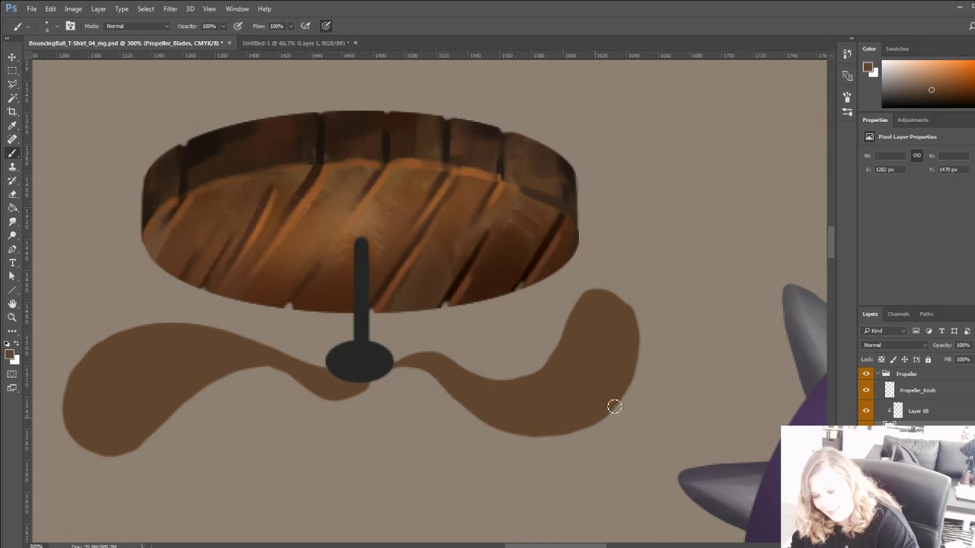
mouse_move(587, 300)
mouse_down()
mouse_move(623, 301)
mouse_move(635, 323)
mouse_up()
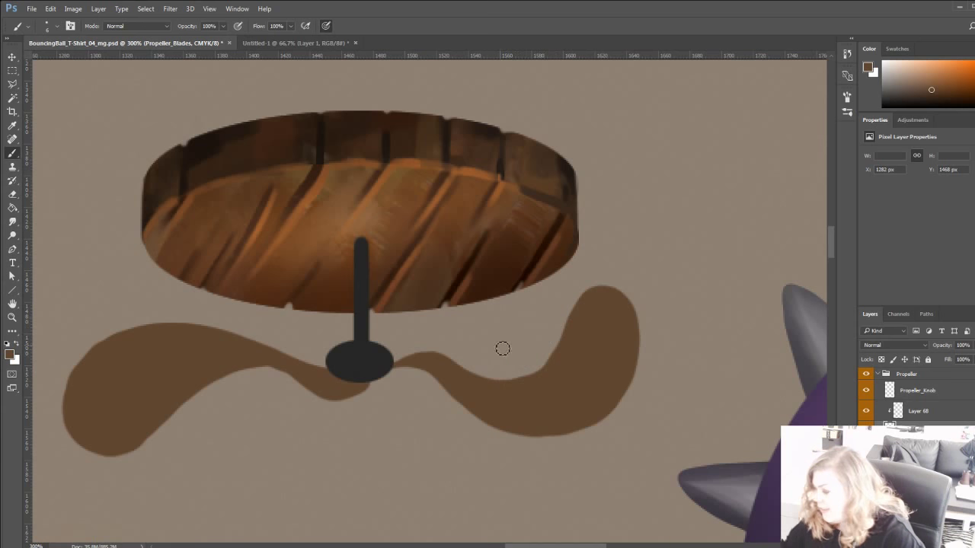
key(e)
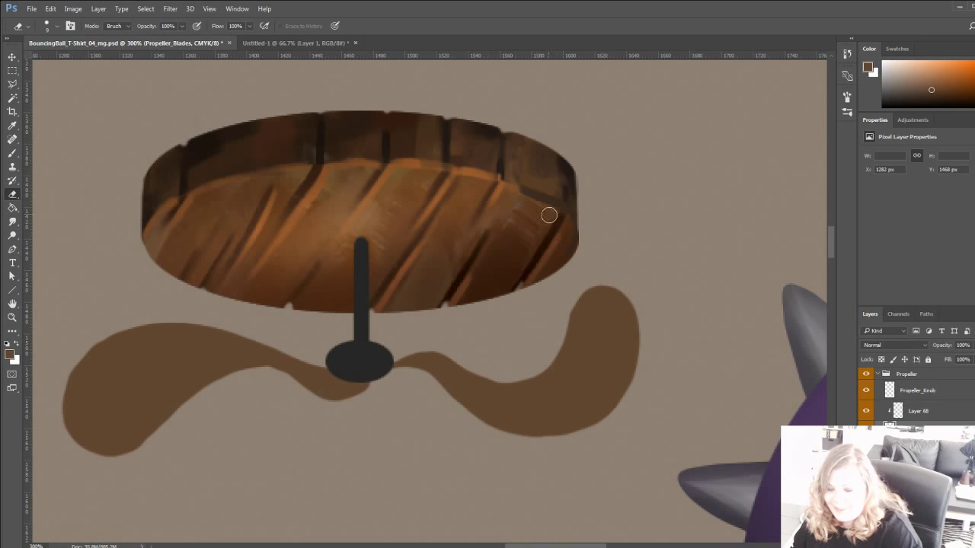
mouse_move(160, 387)
mouse_down()
mouse_move(151, 333)
mouse_move(154, 403)
mouse_move(160, 387)
mouse_up()
Lasso the right blade and stretch it horizontally outward, away from the knob.
key(l)
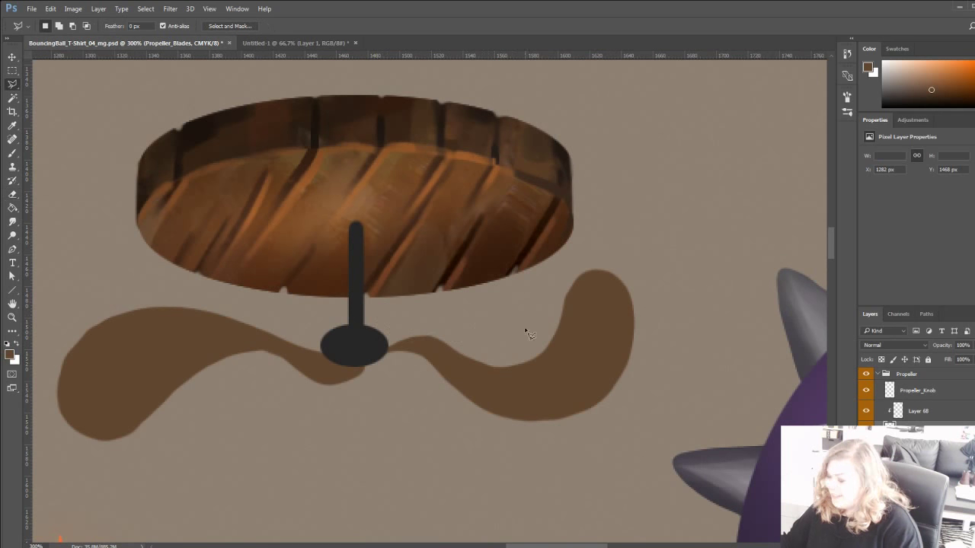
mouse_move(447, 302)
mouse_down()
mouse_move(393, 330)
mouse_move(373, 361)
mouse_move(434, 448)
mouse_move(608, 482)
mouse_move(695, 310)
mouse_move(622, 237)
mouse_move(561, 285)
mouse_up()
key(ctrl+t)
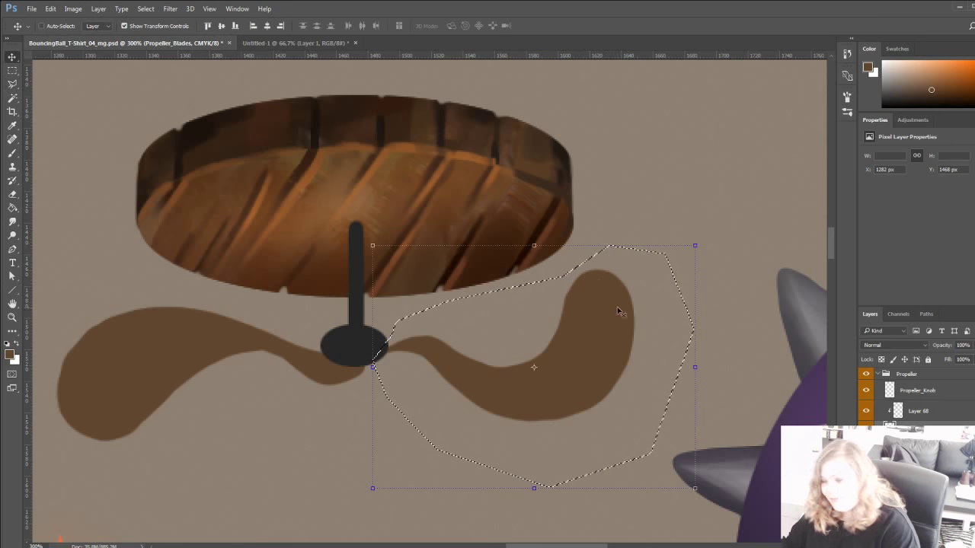
drag(696, 367, 772, 367)
key(Return)
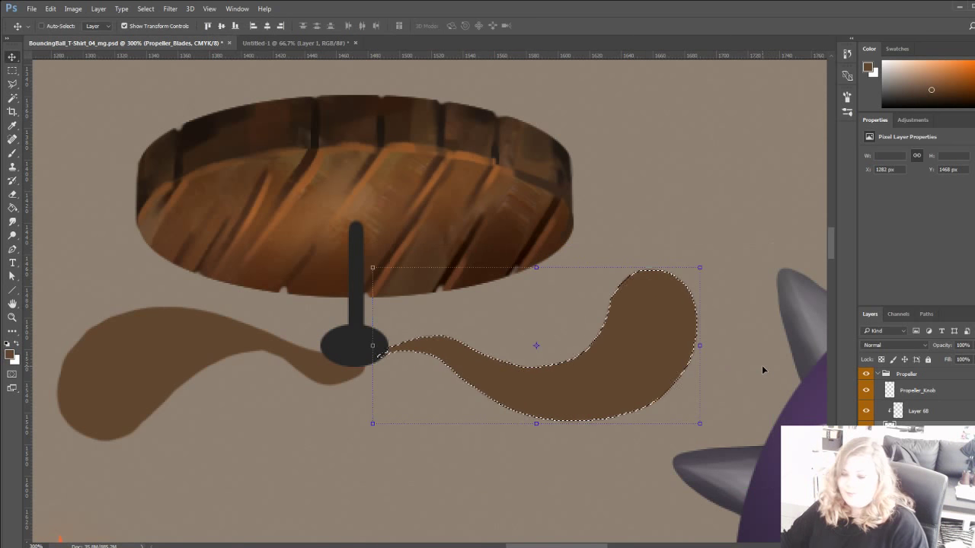
key(ctrl+d)
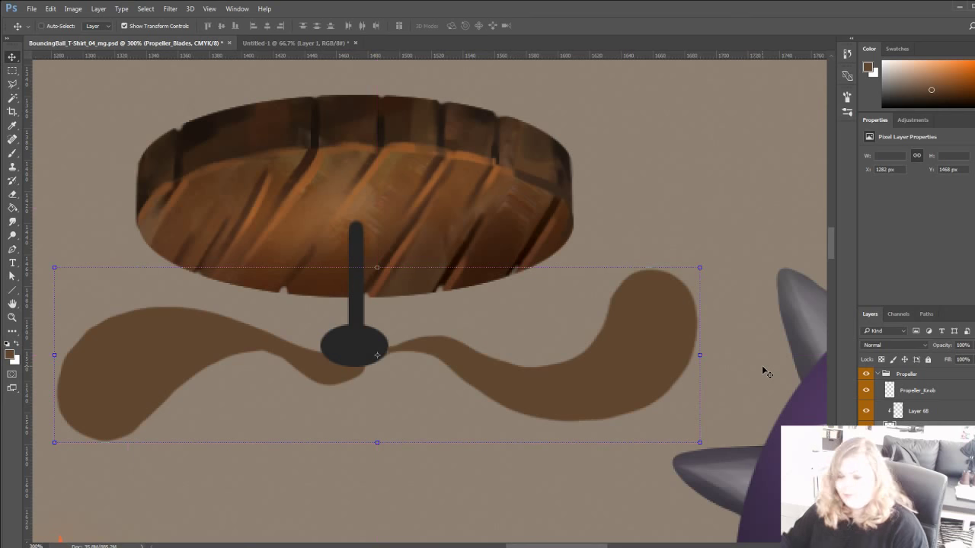
Compare the blades within the whole illustration, and delete the right blade from the Propeller_Blades layer.
click(12, 318)
click(297, 26)
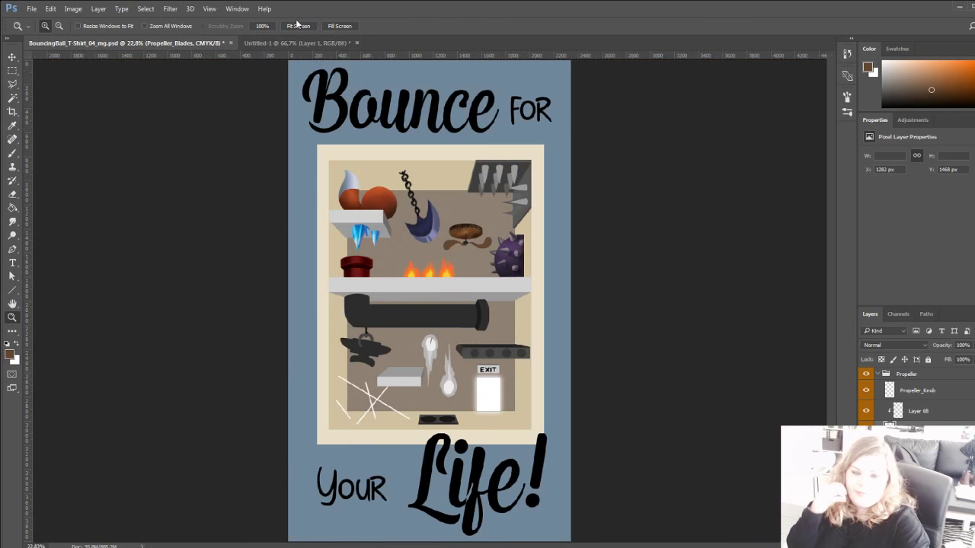
click(455, 188)
click(459, 187)
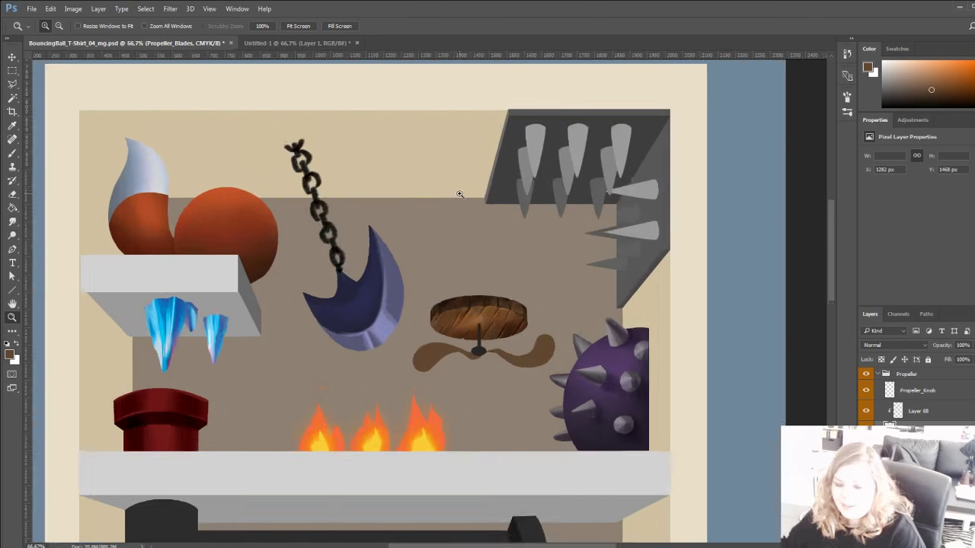
click(461, 175)
key(l)
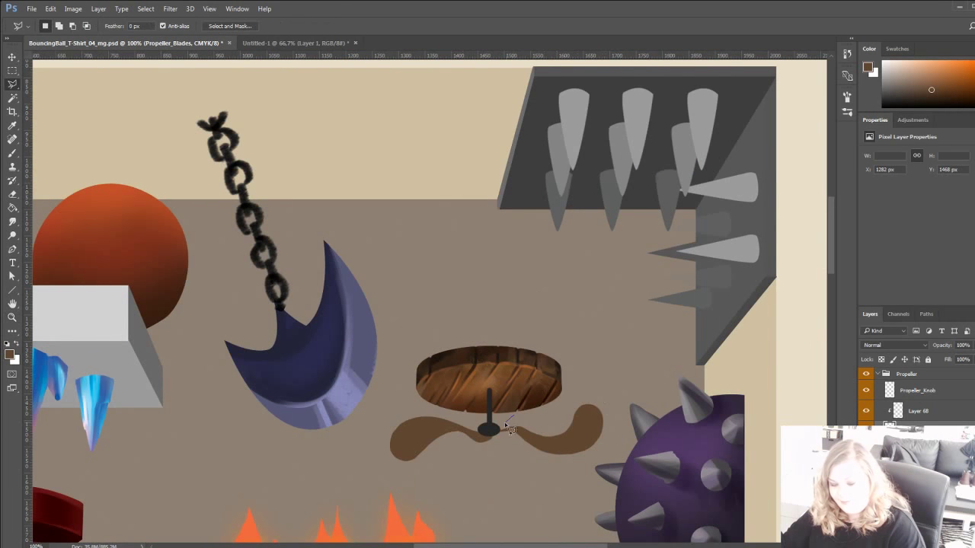
mouse_move(511, 430)
mouse_down()
mouse_move(500, 452)
mouse_move(557, 478)
mouse_move(617, 444)
mouse_move(615, 398)
mouse_move(573, 399)
mouse_move(526, 416)
mouse_up()
key(Delete)
key(ctrl+d)
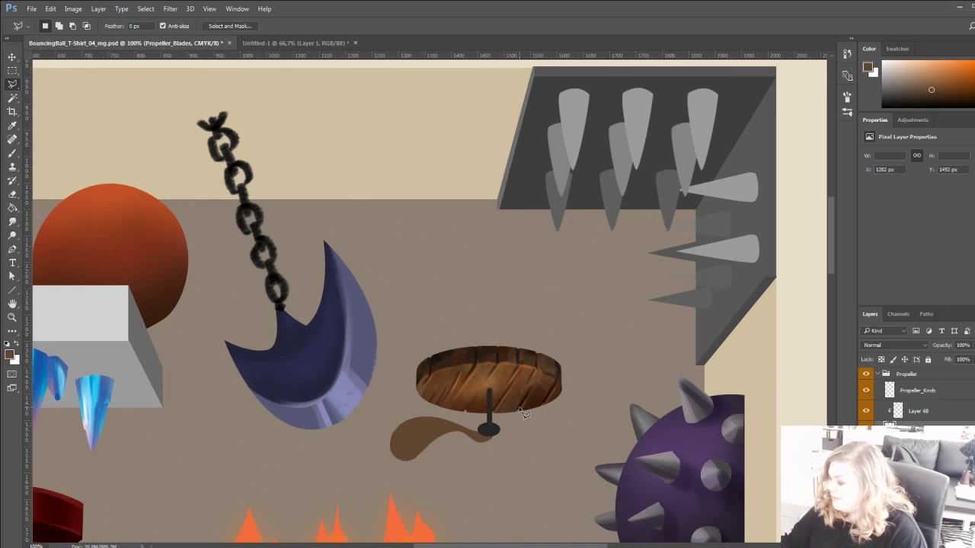
Duplicate the remaining left blade, rotate the copy half a turn, and place it as the right blade beside the knob.
key(v)
key(ctrl+j)
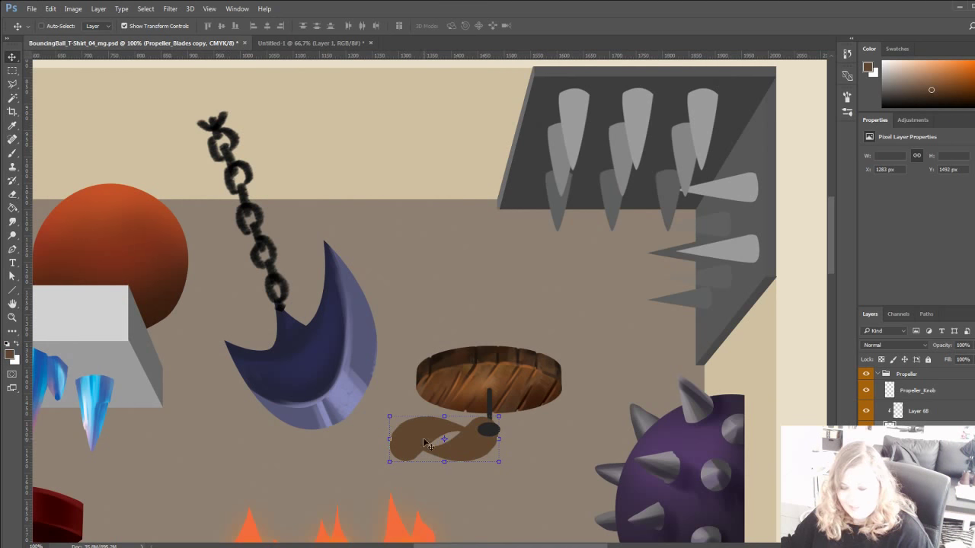
drag(425, 445, 488, 426)
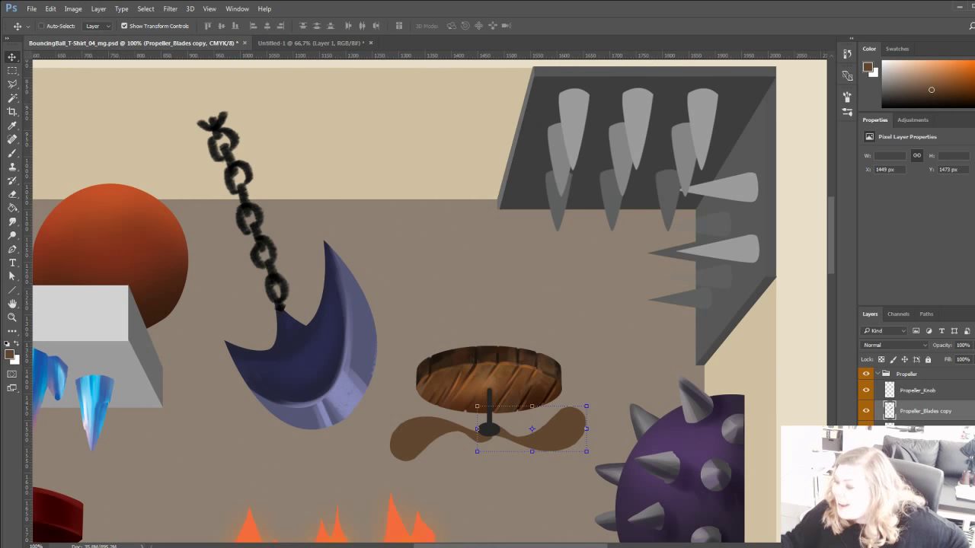
Toggle the copied blade's visibility to check it, and merge it into the Propeller_Blades layer.
key(b)
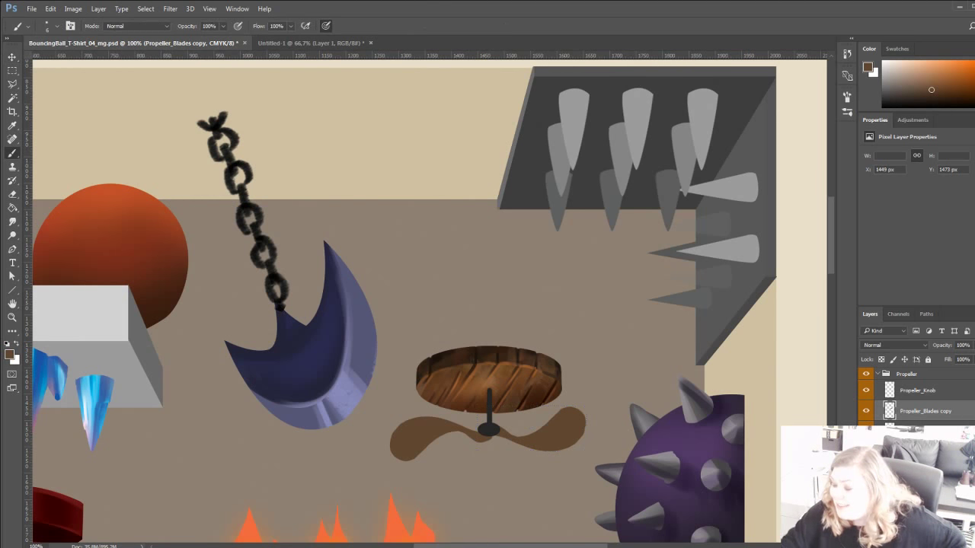
click(869, 412)
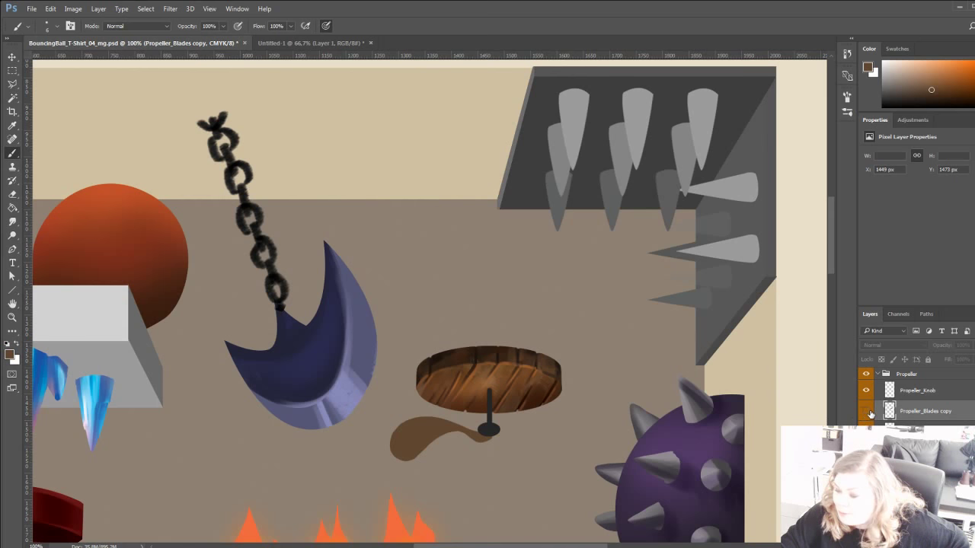
click(869, 412)
key(ctrl+e)
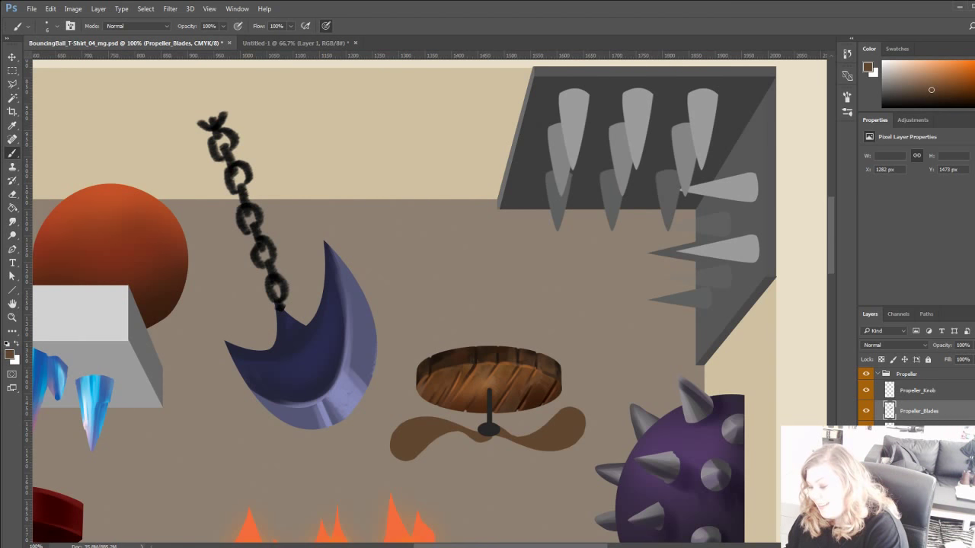
Add a new layer clipped to Propeller_Blades and sample a very dark brown from the disc's rim.
key(ctrl+shift+alt+n)
alt+click(880, 417)
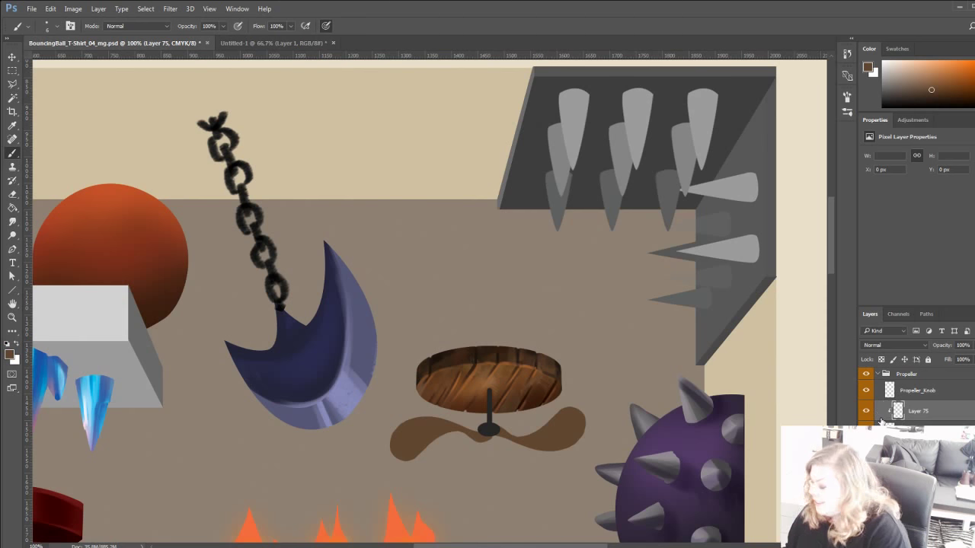
alt+click(463, 348)
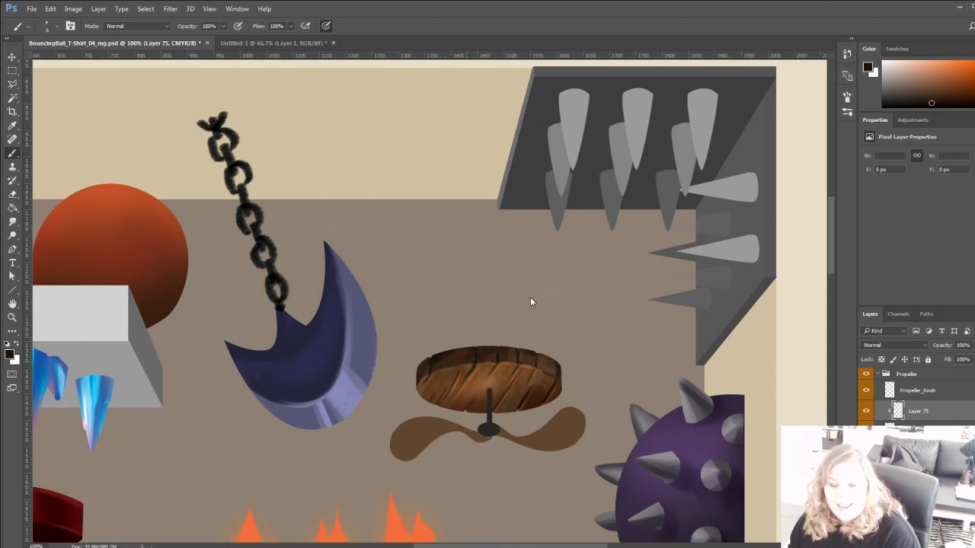
Enlarge the brush and paint dark brown shading along the left blade's root and across its outer lobe.
key(bracketright)
key(bracketright)
key(bracketright)
key(bracketright)
key(bracketright)
key(bracketright)
key(bracketright)
key(bracketright)
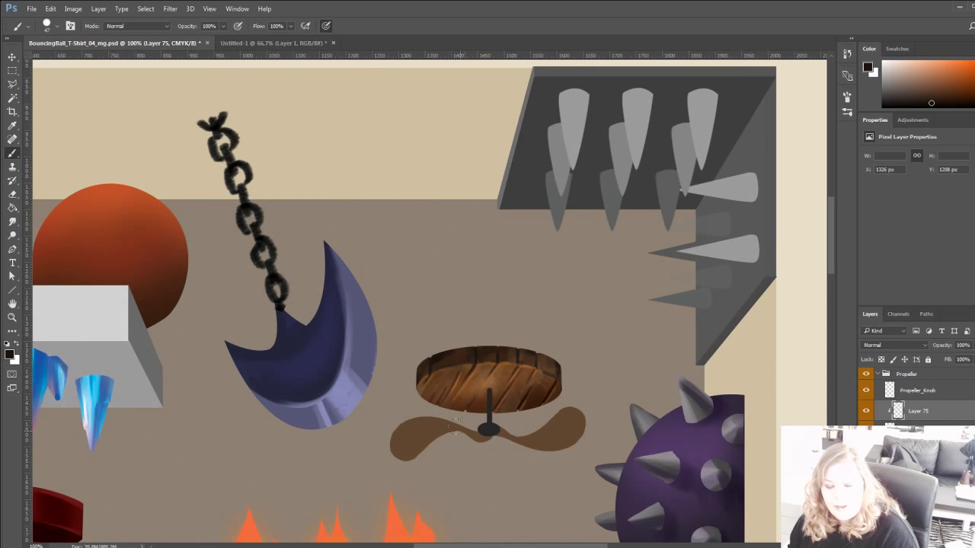
mouse_move(487, 438)
mouse_down()
mouse_move(455, 431)
mouse_move(481, 433)
mouse_move(423, 428)
mouse_up()
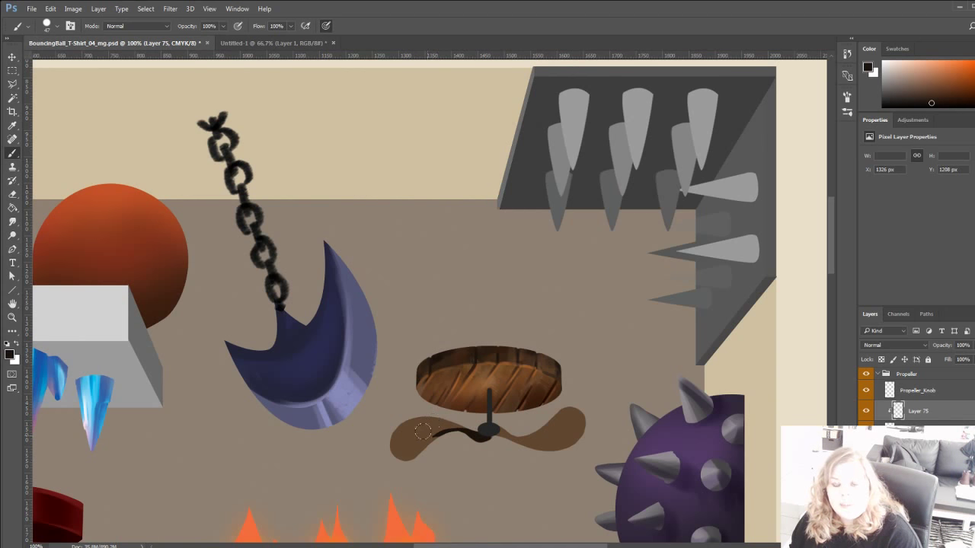
drag(436, 435, 396, 458)
key(ctrl+z)
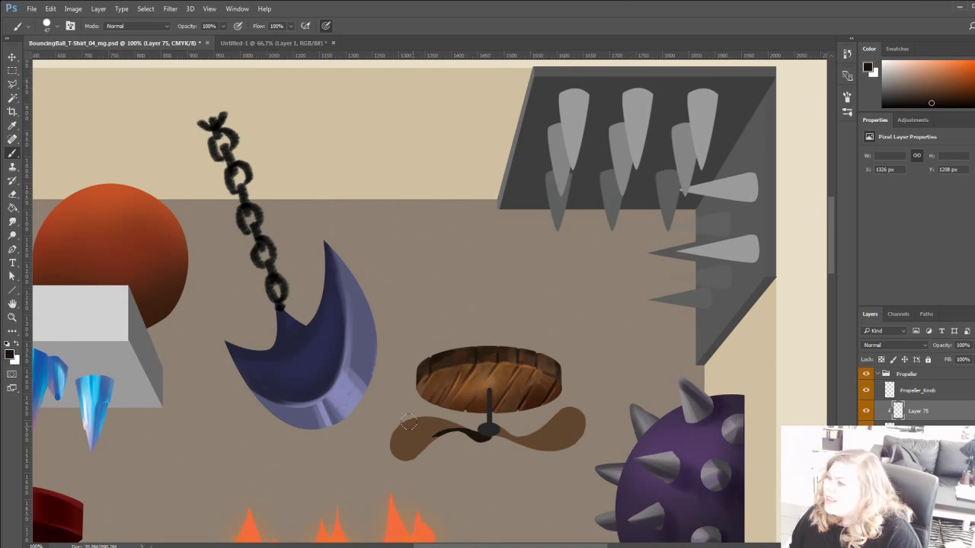
mouse_move(407, 423)
mouse_down()
mouse_move(388, 441)
mouse_move(406, 424)
mouse_move(390, 440)
mouse_move(403, 431)
mouse_move(397, 444)
mouse_move(429, 410)
mouse_move(408, 416)
mouse_move(446, 406)
mouse_move(389, 434)
mouse_up()
Sample a mid brown from the disc and dab lighter strokes onto the left blade's dark outer lobe.
alt+click(450, 369)
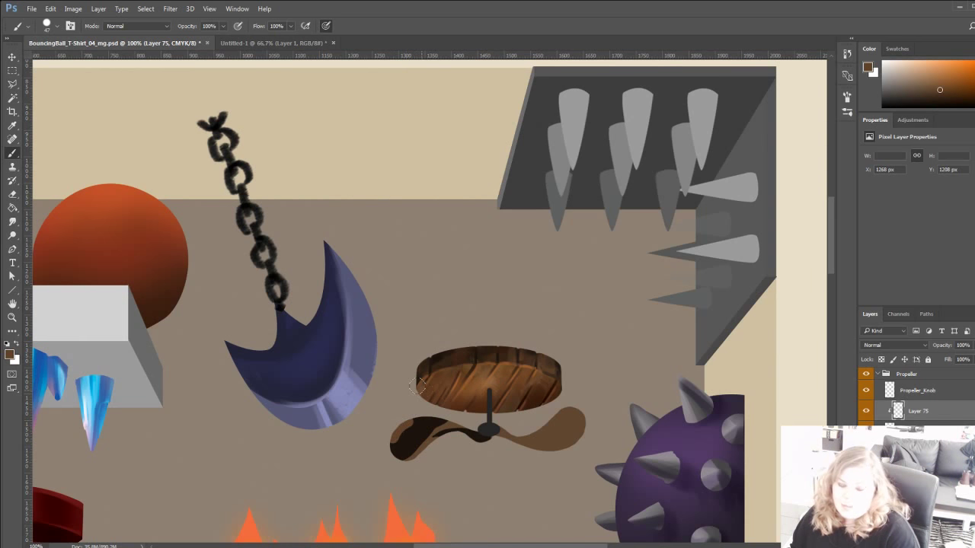
click(540, 338)
mouse_move(401, 438)
mouse_down()
mouse_move(417, 429)
mouse_move(404, 436)
mouse_up()
Switch to a square-tipped brush at size 44 and blend sampled wood browns over the left blade's dark outer lobe.
right_click(444, 401)
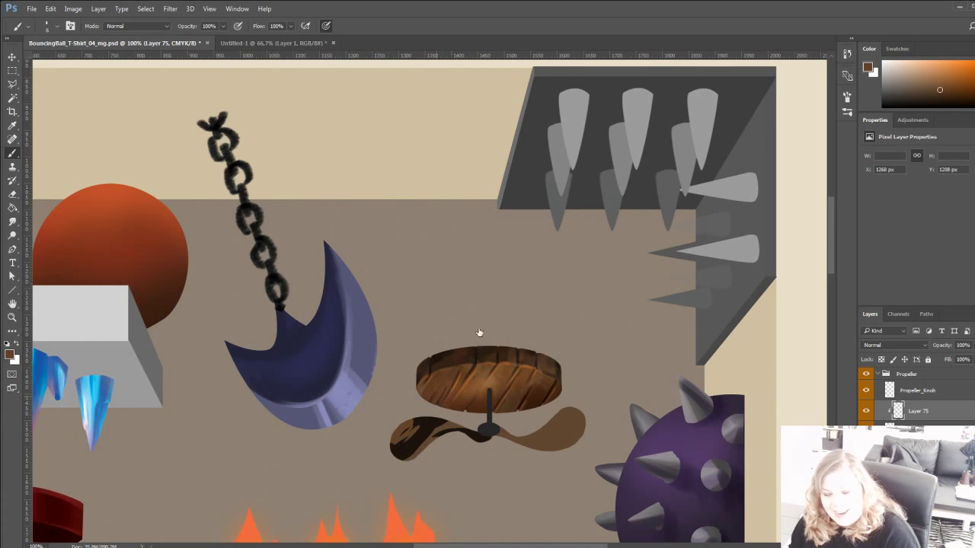
click(509, 290)
alt+click(438, 371)
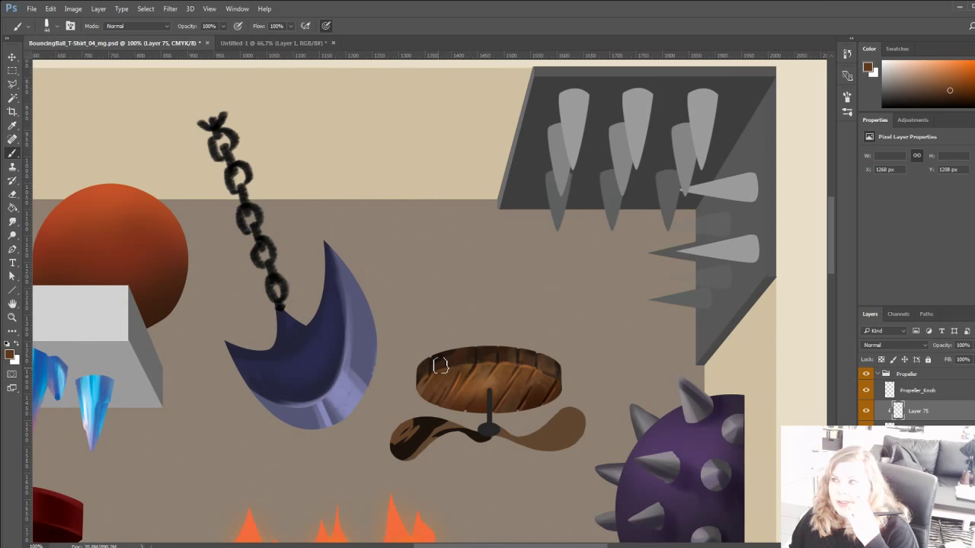
mouse_move(416, 431)
mouse_down()
mouse_move(404, 449)
mouse_move(419, 417)
mouse_move(423, 426)
mouse_up()
alt+click(426, 430)
alt+click(429, 422)
alt+click(423, 434)
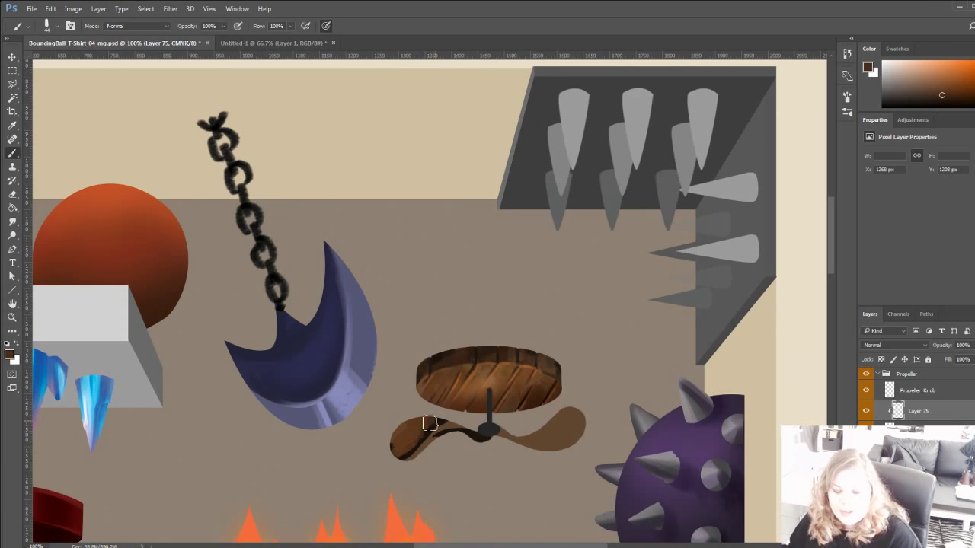
Sample mid and very dark browns from the left blade and blend them across its outer lobe and lower edge.
alt+click(409, 449)
mouse_move(406, 450)
mouse_down()
mouse_move(391, 453)
mouse_move(404, 449)
mouse_up()
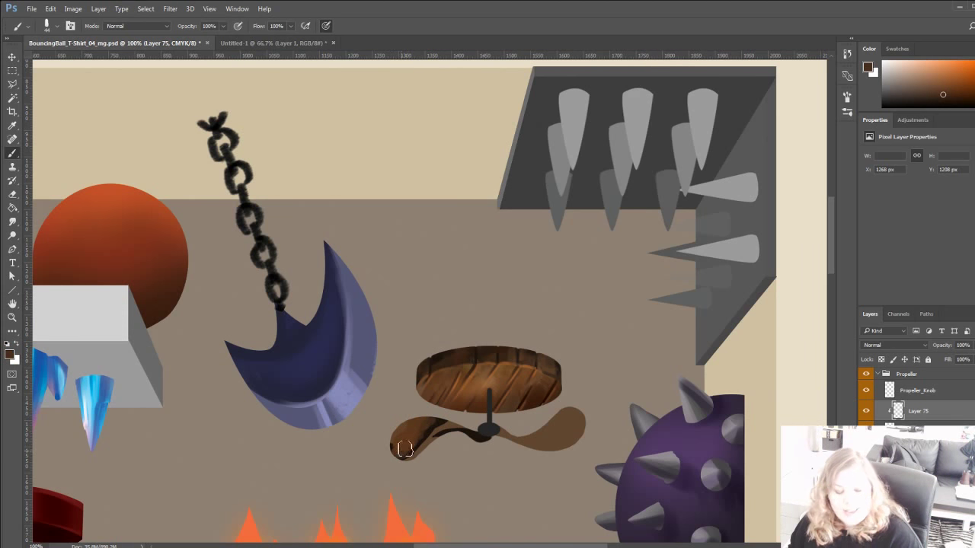
alt+click(431, 429)
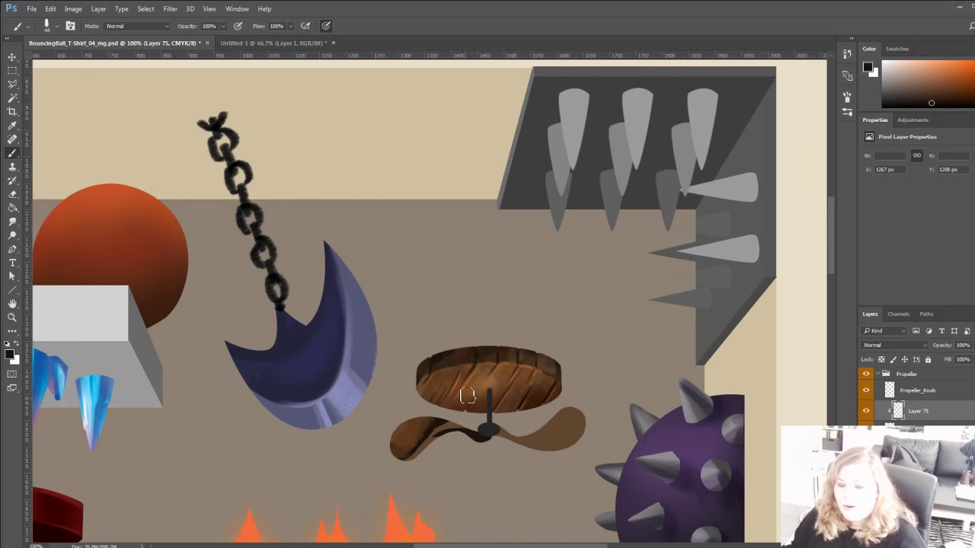
drag(438, 433, 422, 451)
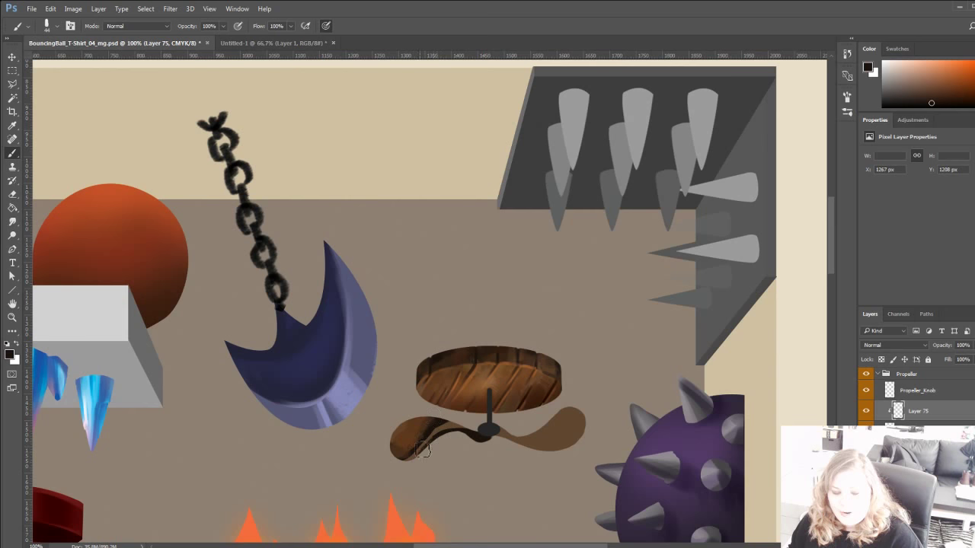
Cover the right blade's inner face in very dark brown and add sampled dark shading to the left blade's lobe.
drag(425, 411, 418, 392)
mouse_move(535, 417)
mouse_down()
mouse_move(562, 396)
mouse_move(521, 402)
mouse_move(564, 384)
mouse_move(540, 405)
mouse_move(559, 413)
mouse_move(573, 400)
mouse_move(507, 395)
mouse_move(570, 410)
mouse_up()
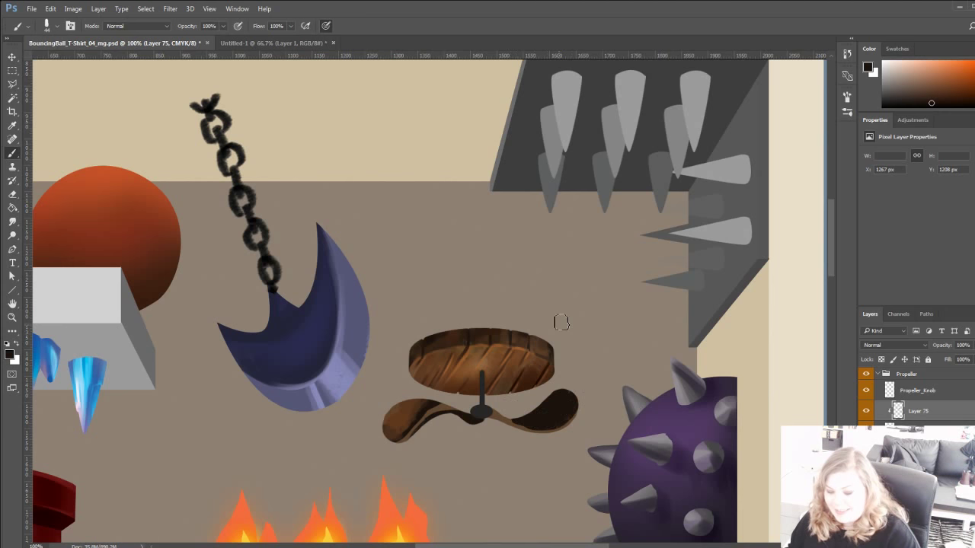
alt+click(524, 358)
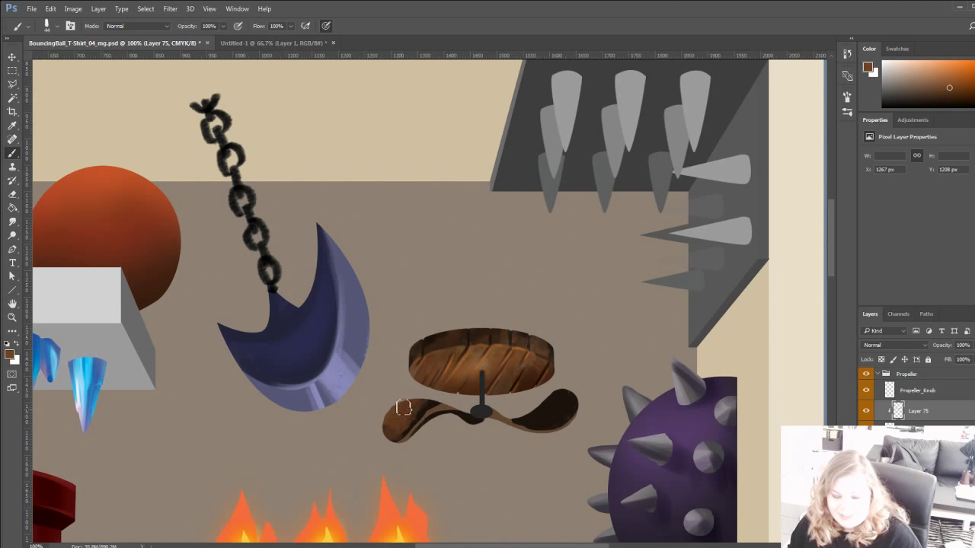
alt+click(439, 401)
drag(426, 413, 397, 439)
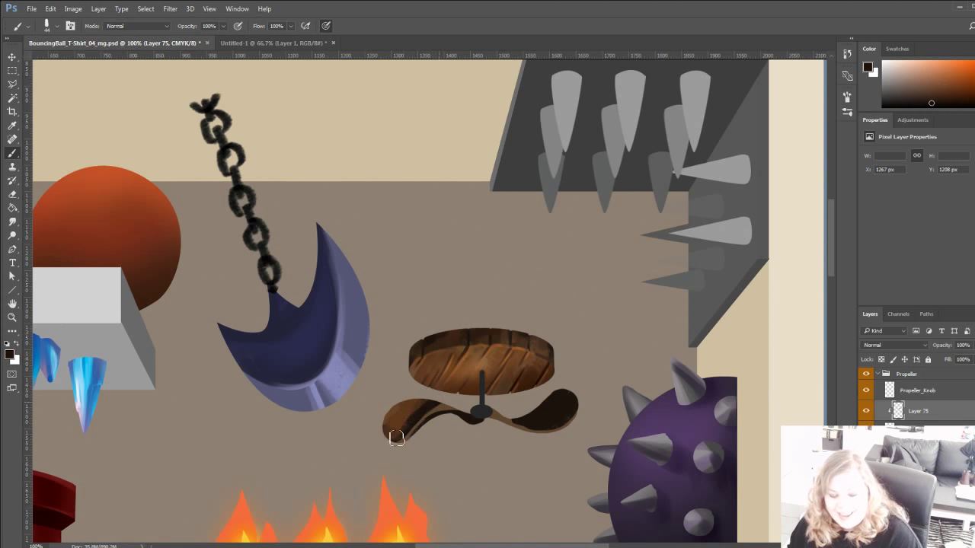
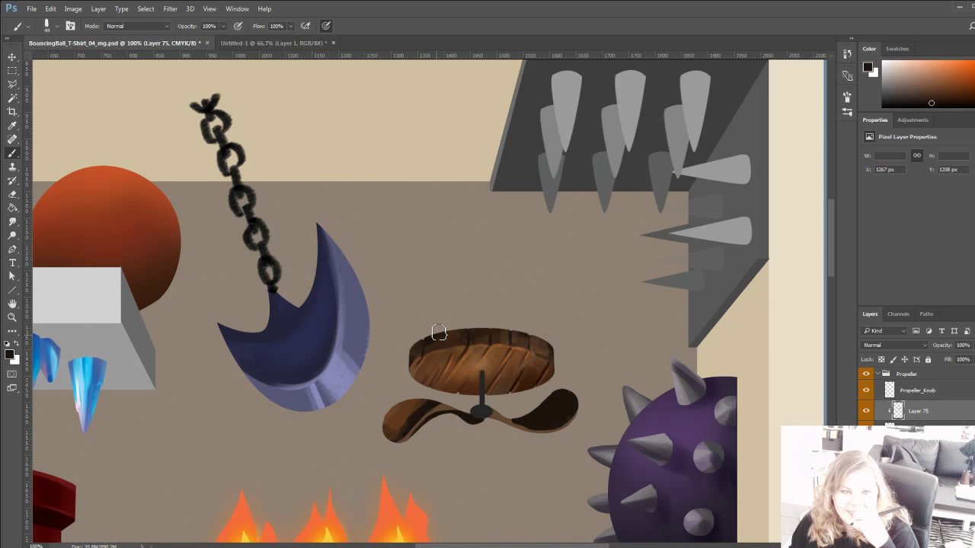
Paint a sampled reddish brown over both blade lobes and darken the right blade's outer tip with very dark brown.
alt+click(408, 409)
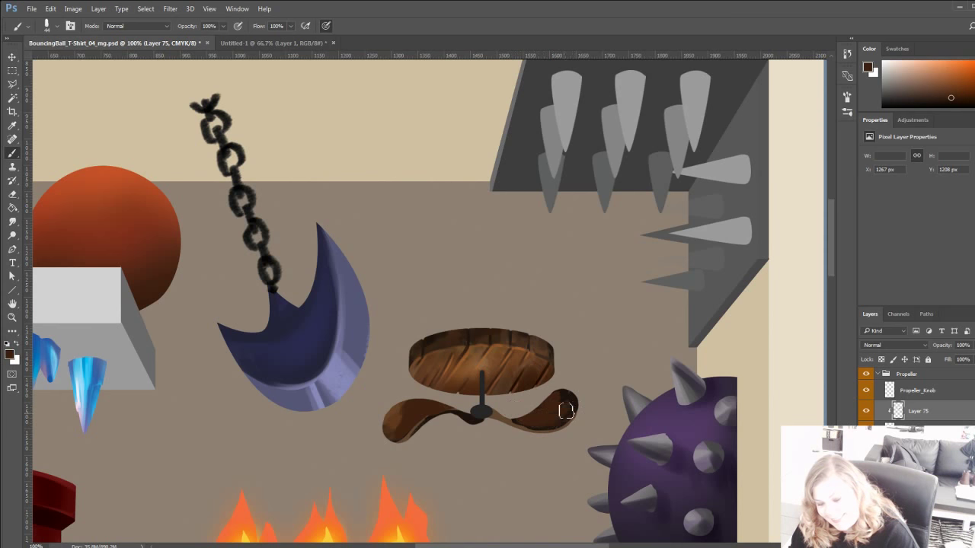
alt+click(567, 394)
alt+click(569, 393)
drag(572, 398, 561, 380)
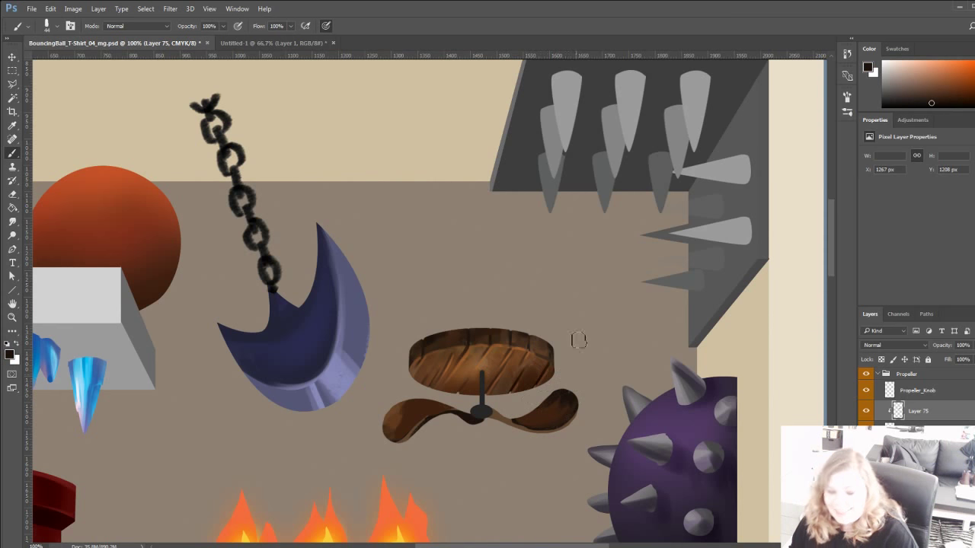
Zoom in on the propeller to 200% and paint dark brown on the right blade's root beside the knob.
drag(349, 380, 321, 310)
click(12, 318)
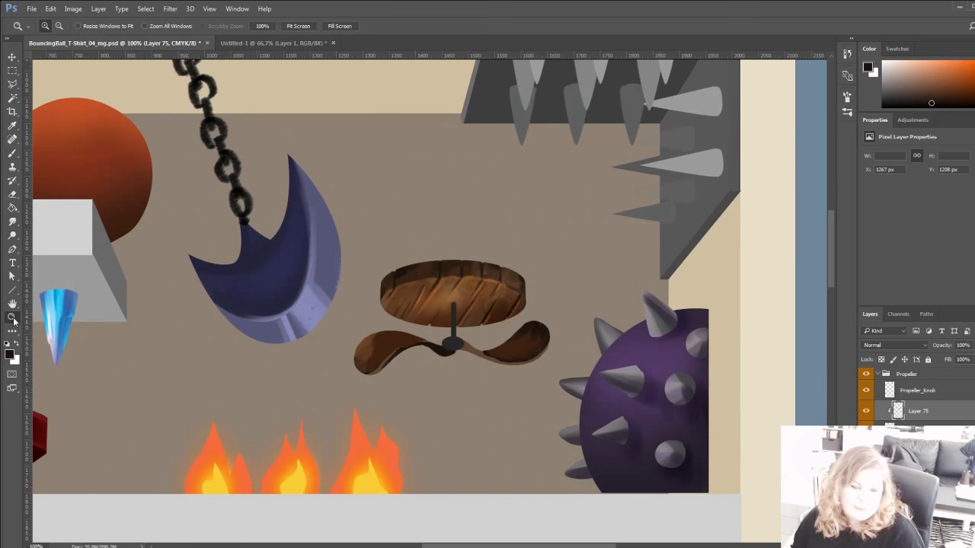
click(466, 329)
key(b)
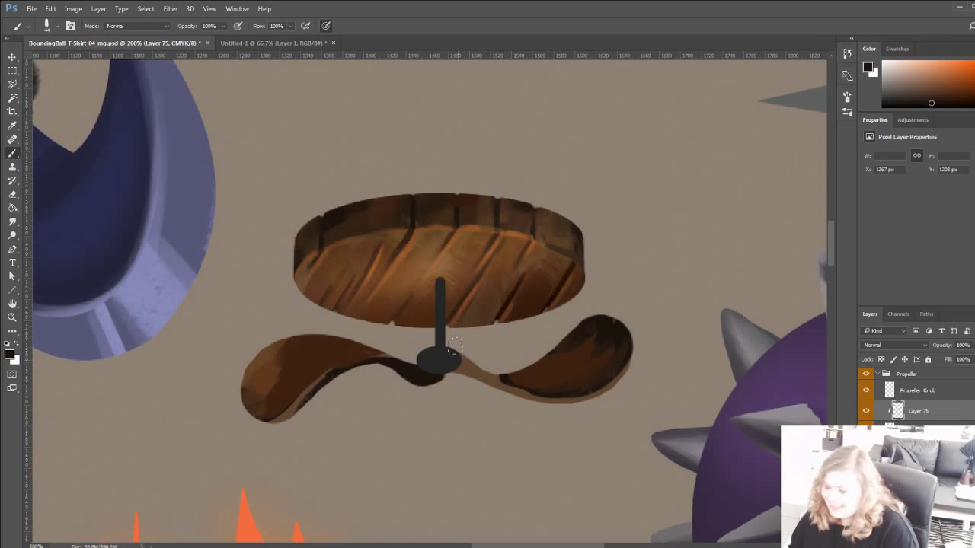
drag(440, 362, 451, 360)
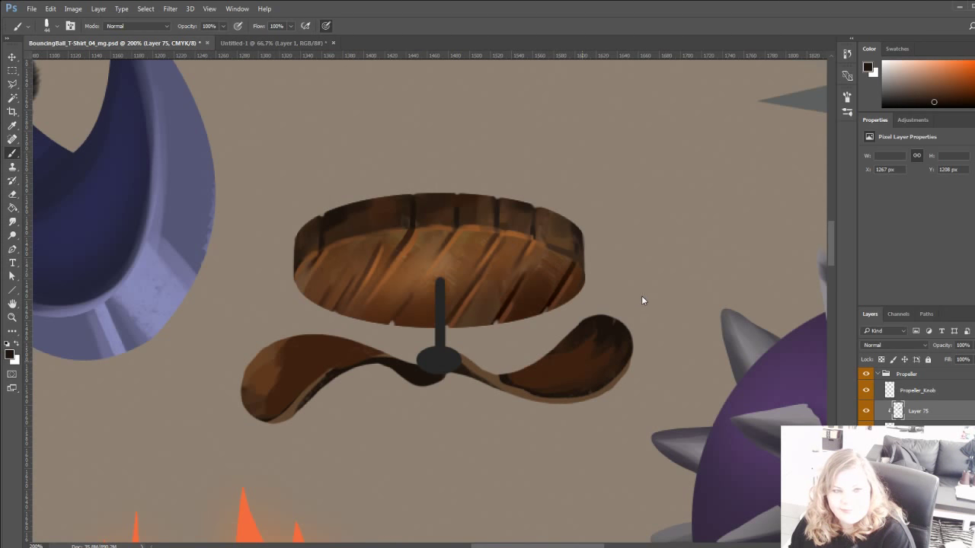
Reduce the brush to size 31 and paint lighter browns sampled from the disc and blade onto the right blade's lobe.
key(bracketleft)
alt+click(583, 342)
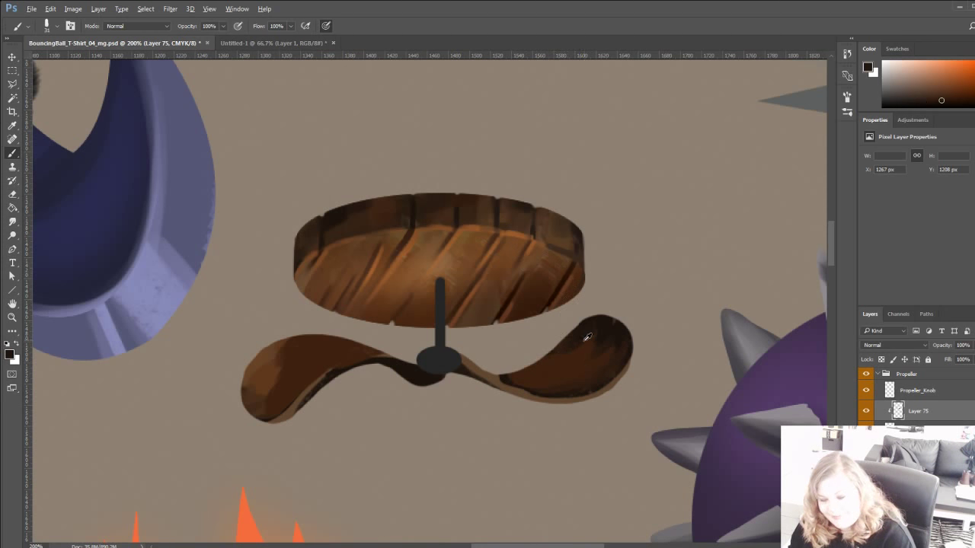
alt+click(509, 248)
mouse_move(584, 341)
mouse_down()
mouse_move(543, 370)
mouse_move(605, 351)
mouse_move(547, 373)
mouse_move(567, 358)
mouse_move(535, 374)
mouse_up()
alt+click(569, 359)
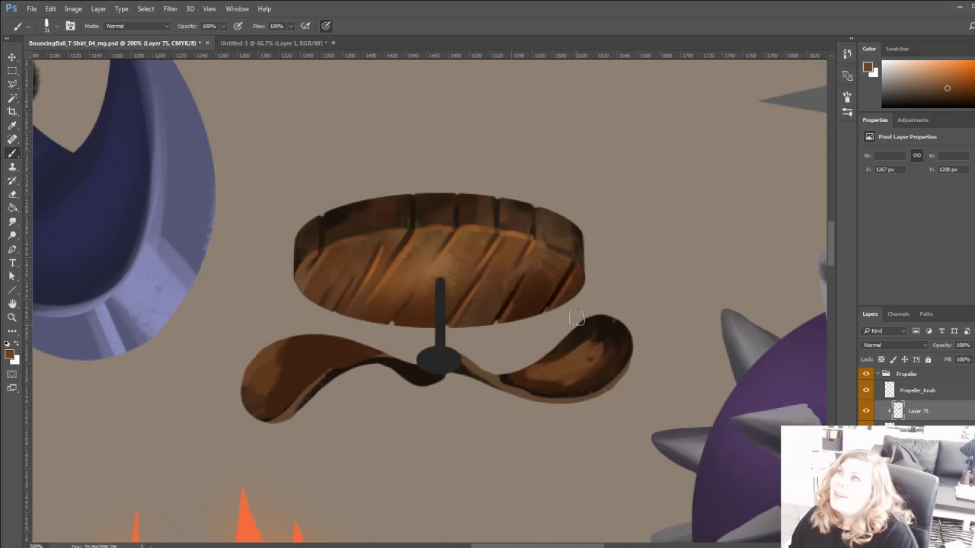
mouse_move(581, 336)
mouse_down()
mouse_move(543, 356)
mouse_move(596, 332)
mouse_move(585, 362)
mouse_up()
alt+click(568, 346)
alt+click(522, 377)
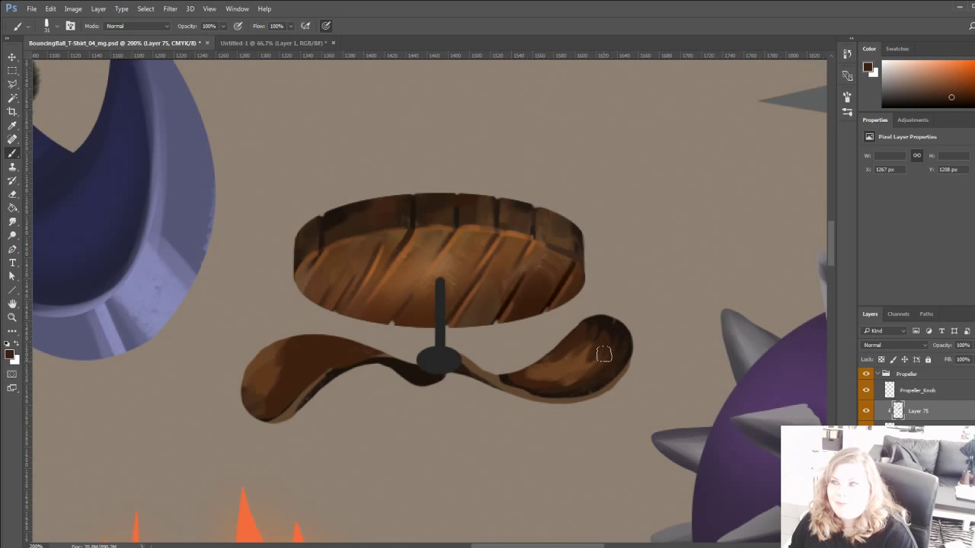
Sample browns within the right blade's lobe and blend grain-like strokes from its tip towards its lower edge.
mouse_move(436, 329)
mouse_down()
mouse_move(495, 310)
mouse_move(455, 330)
mouse_up()
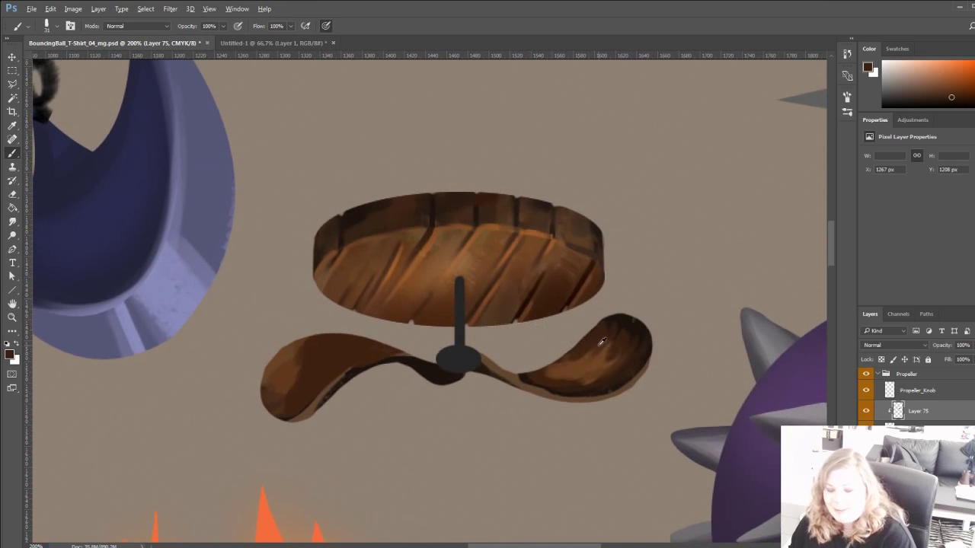
alt+click(621, 344)
drag(634, 331, 600, 375)
alt+click(622, 338)
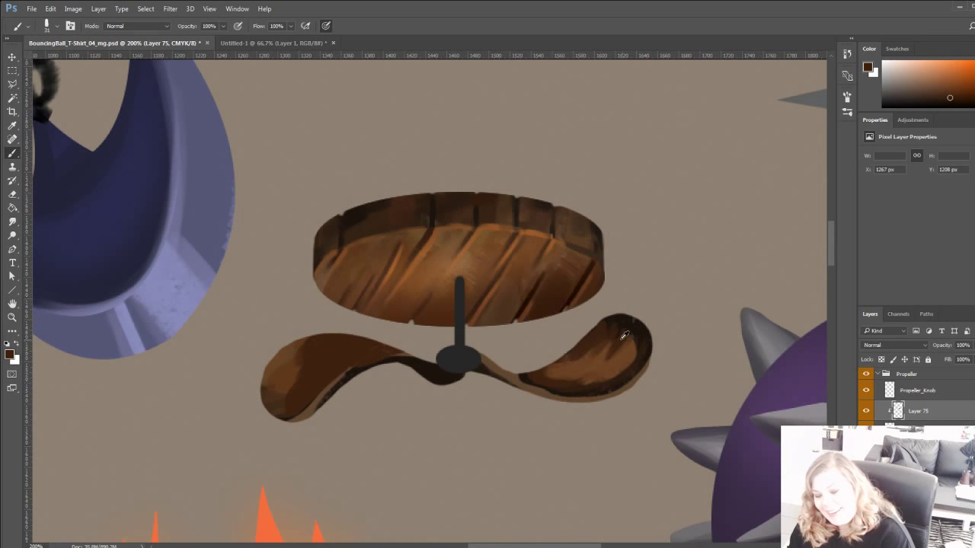
drag(626, 337, 610, 360)
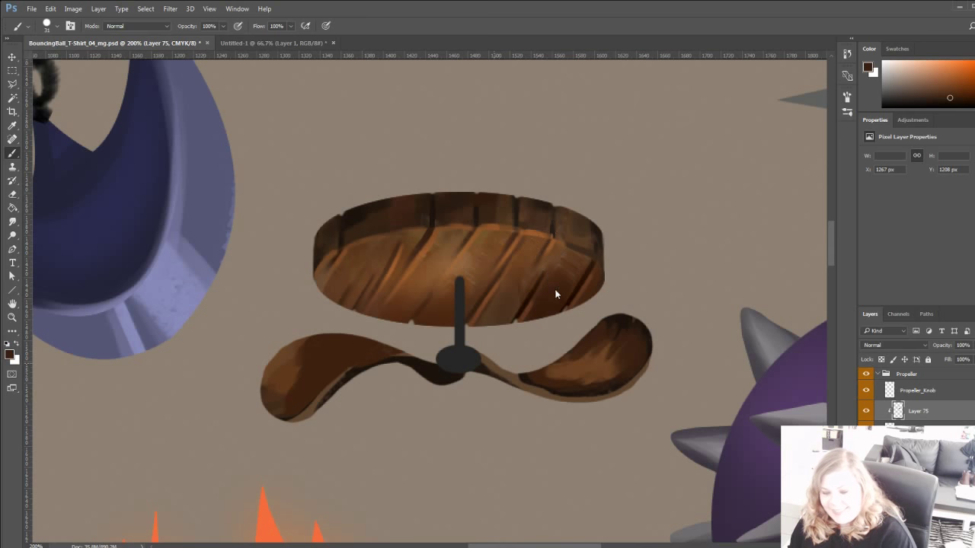
Switch to a round brush and smooth a sampled mid brown over the right blade's lobe, undoing the first stroke.
mouse_move(617, 343)
mouse_down()
mouse_move(583, 353)
mouse_move(620, 319)
mouse_move(623, 298)
mouse_move(537, 304)
mouse_move(574, 356)
mouse_move(577, 340)
mouse_move(575, 358)
mouse_move(604, 332)
mouse_move(625, 319)
mouse_up()
key(ctrl+z)
alt+click(573, 355)
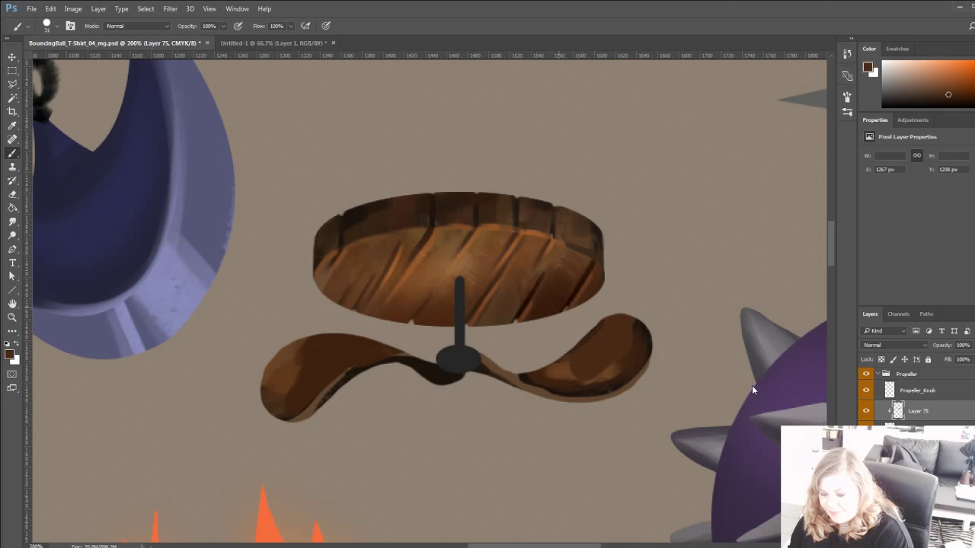
Set the round brush to about size 34 and blend a dark brown sampled from the right blade's tip over its lobe.
key(bracketright)
key(bracketright)
key(bracketright)
key(bracketright)
key(bracketright)
key(bracketleft)
key(bracketleft)
key(bracketleft)
key(bracketleft)
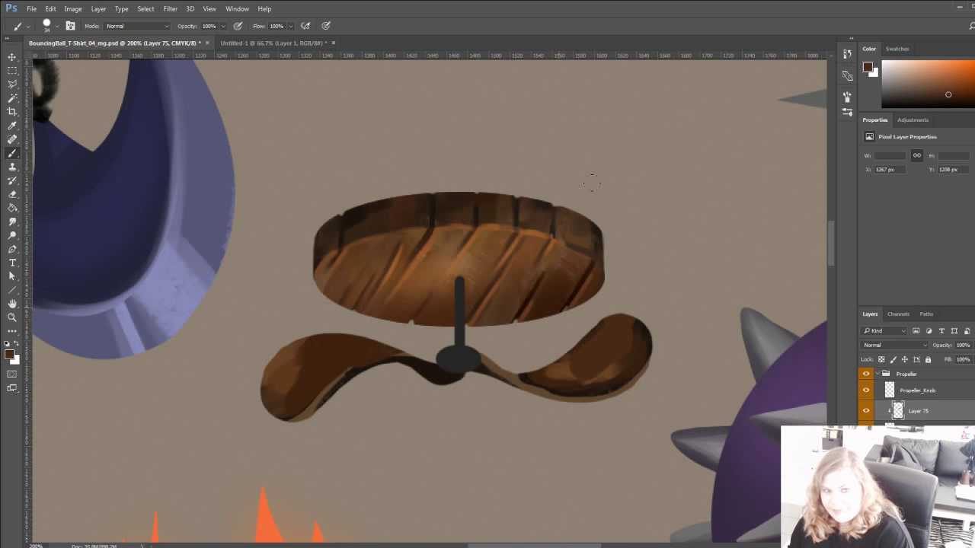
alt+click(643, 326)
mouse_move(624, 326)
mouse_down()
mouse_move(554, 366)
mouse_move(559, 378)
mouse_move(615, 378)
mouse_up()
Reduce the brush to size 28 and blend sampled dark and lighter browns through the right blade's lobe.
key(bracketleft)
key(bracketleft)
alt+click(563, 369)
alt+click(627, 347)
alt+click(588, 355)
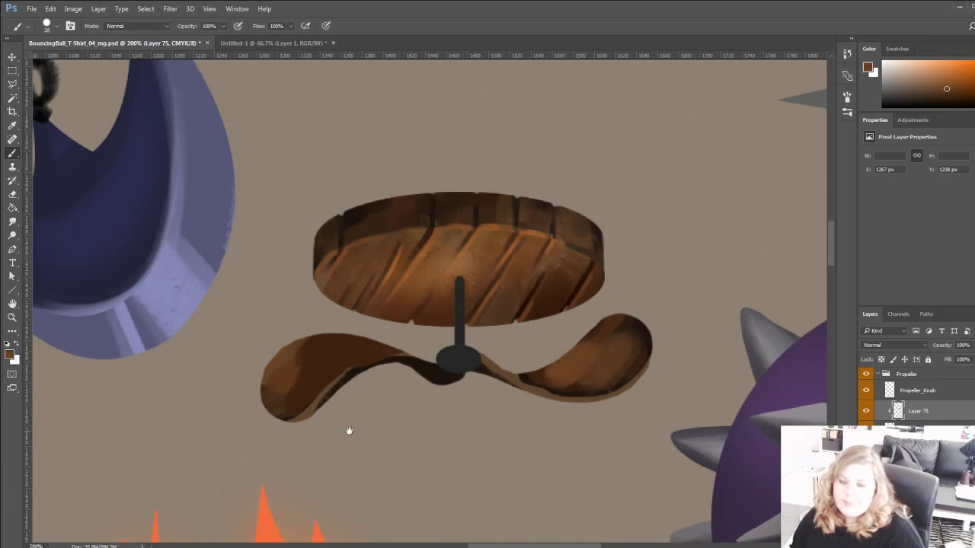
Sample a very dark brown from the right blade's tip and shade that blade's lower edge and the left blade's lobe.
drag(349, 431, 398, 415)
alt+click(689, 312)
mouse_move(692, 355)
mouse_down()
mouse_move(645, 381)
mouse_move(568, 368)
mouse_up()
drag(353, 372, 362, 358)
drag(388, 359, 372, 373)
drag(405, 341, 363, 387)
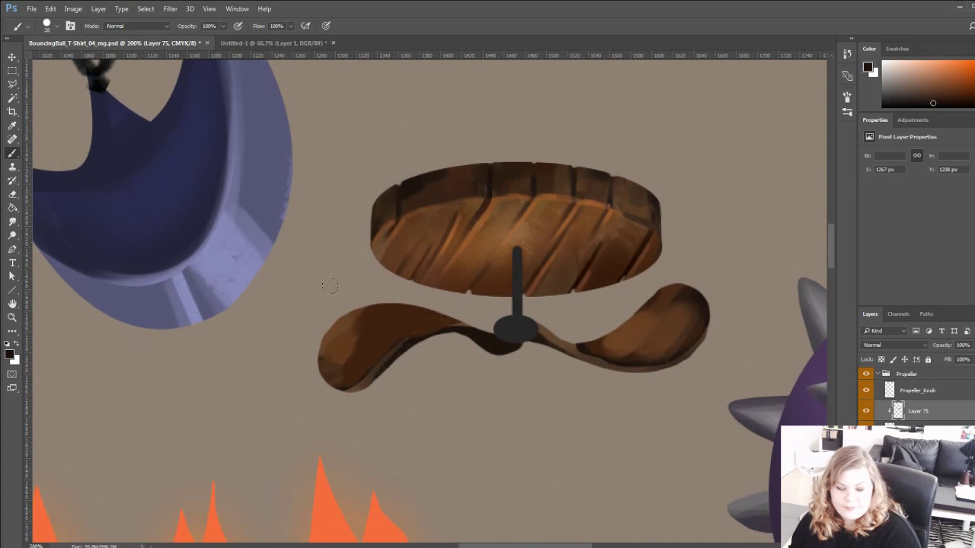
Shade the left blade's tip and upper edge with sampled dark browns and soften the patches with a size 17 brush.
alt+click(601, 346)
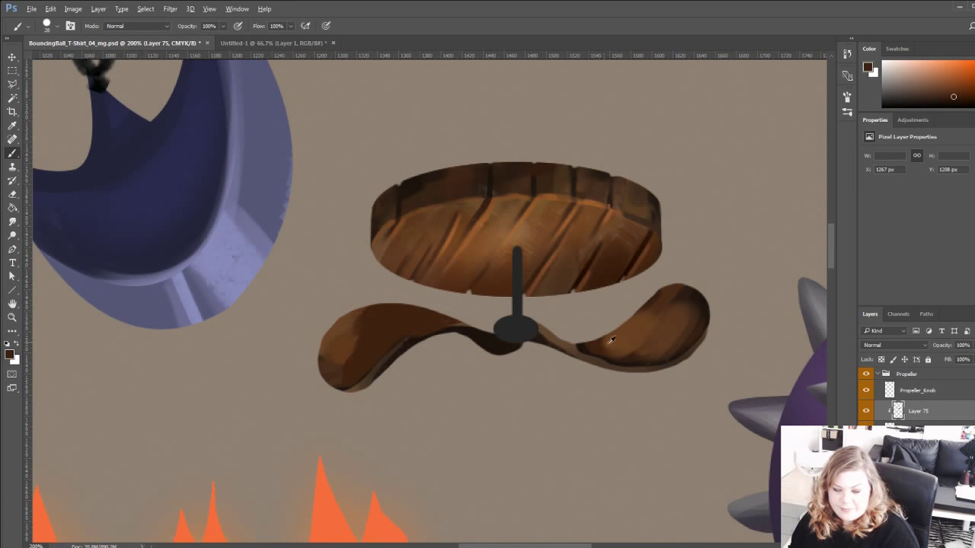
alt+click(704, 291)
mouse_move(321, 377)
mouse_down()
mouse_move(350, 345)
mouse_move(361, 362)
mouse_move(381, 350)
mouse_move(373, 389)
mouse_move(359, 358)
mouse_move(353, 381)
mouse_move(326, 402)
mouse_move(393, 371)
mouse_move(358, 336)
mouse_up()
alt+click(354, 333)
alt+click(400, 255)
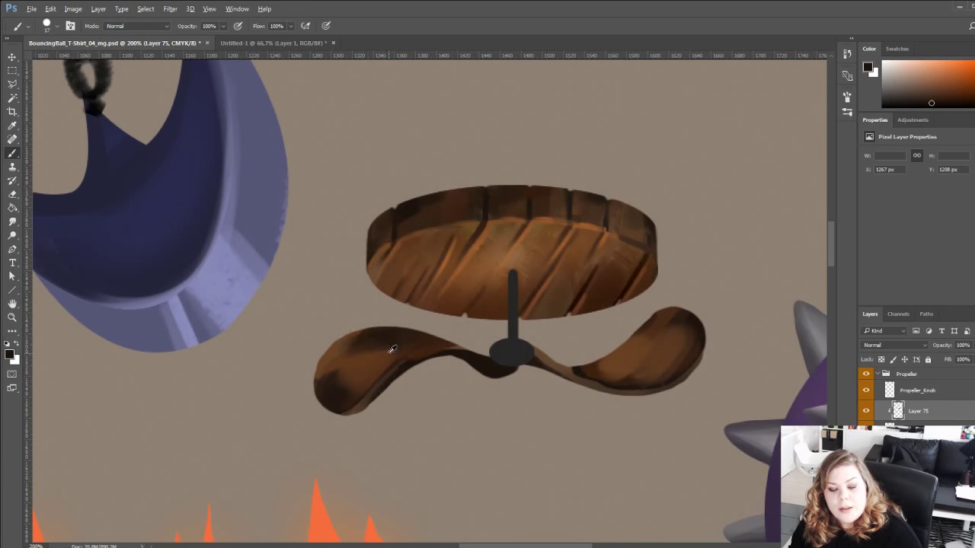
alt+click(391, 348)
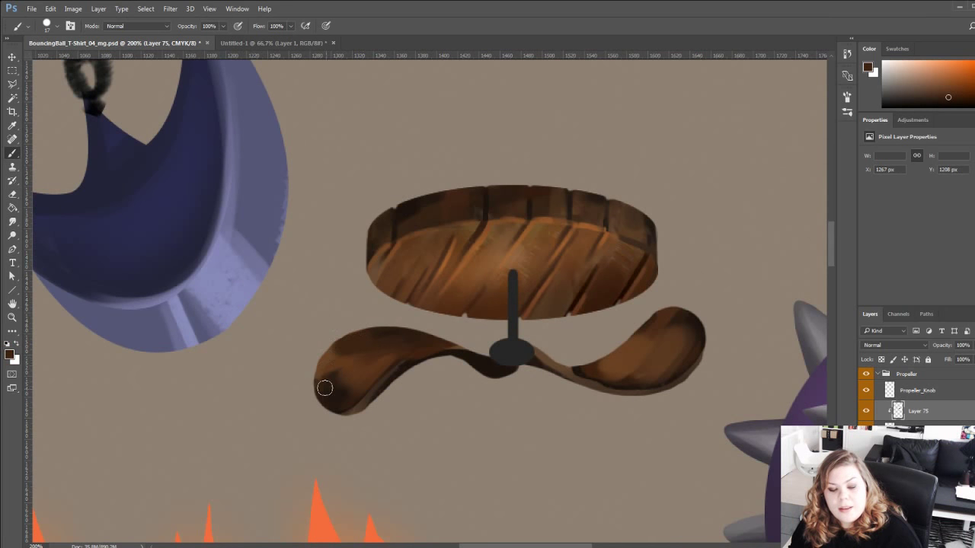
drag(325, 389, 321, 419)
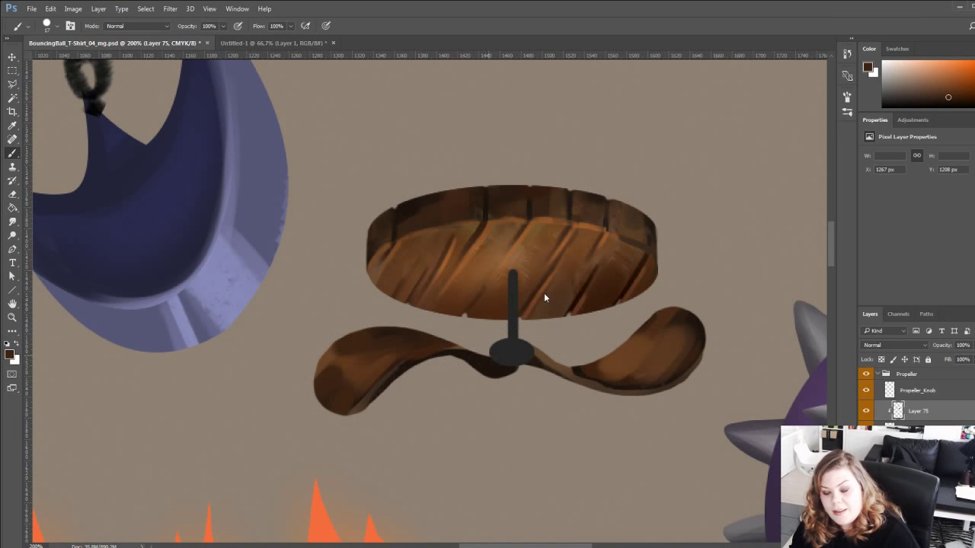
With a size 10 brush, paint the left blade's lower rim brown up to the knob and darken its inner crease.
key(bracketleft)
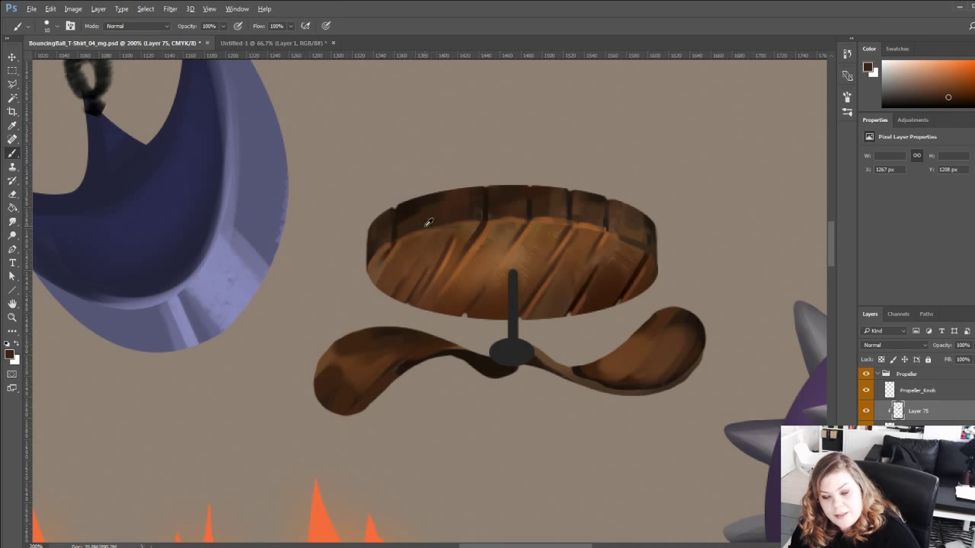
alt+click(381, 263)
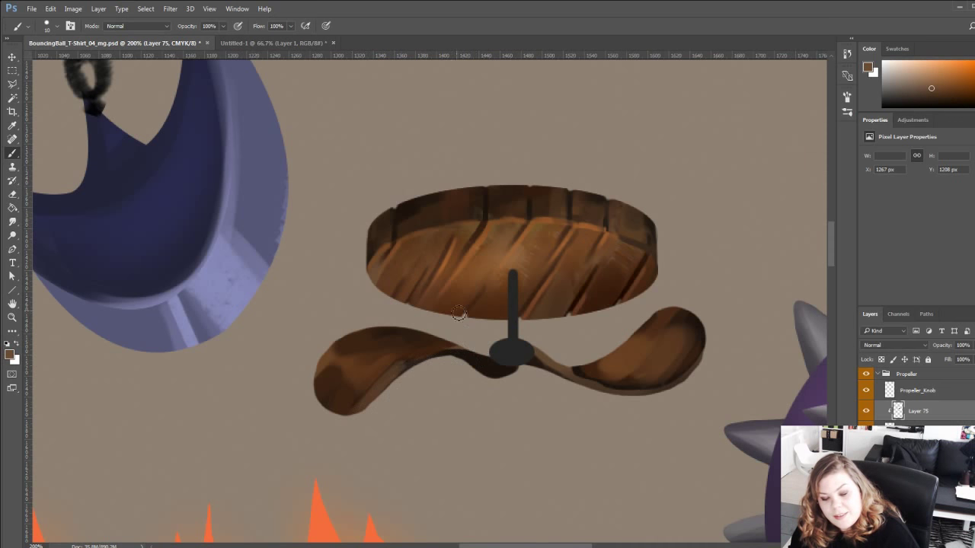
alt+click(391, 382)
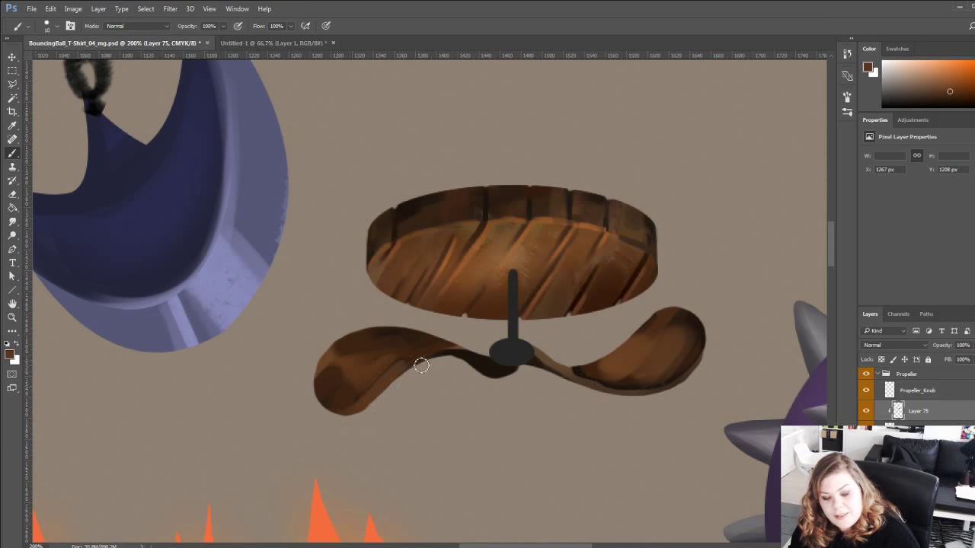
mouse_move(454, 355)
mouse_down()
mouse_move(415, 365)
mouse_move(482, 358)
mouse_up()
drag(319, 376, 307, 338)
drag(454, 330, 495, 331)
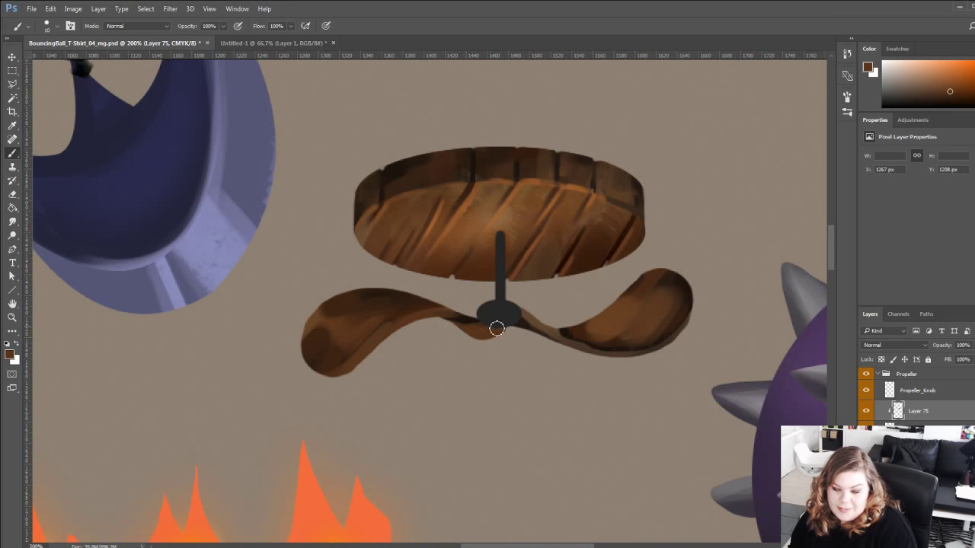
alt+click(469, 315)
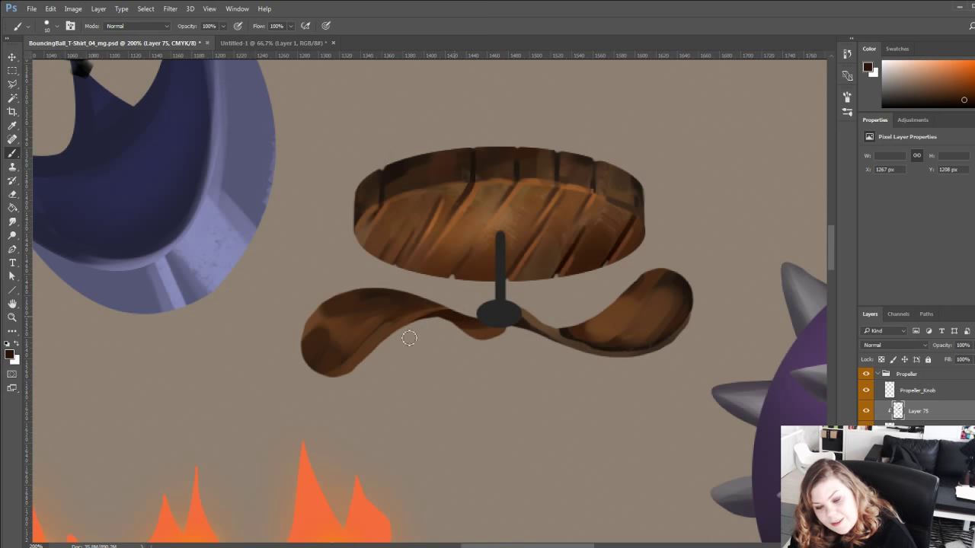
Shrink the brush to a very fine tip and draw dark wood grain streaks on the left blade's outer lobe.
drag(302, 368, 356, 407)
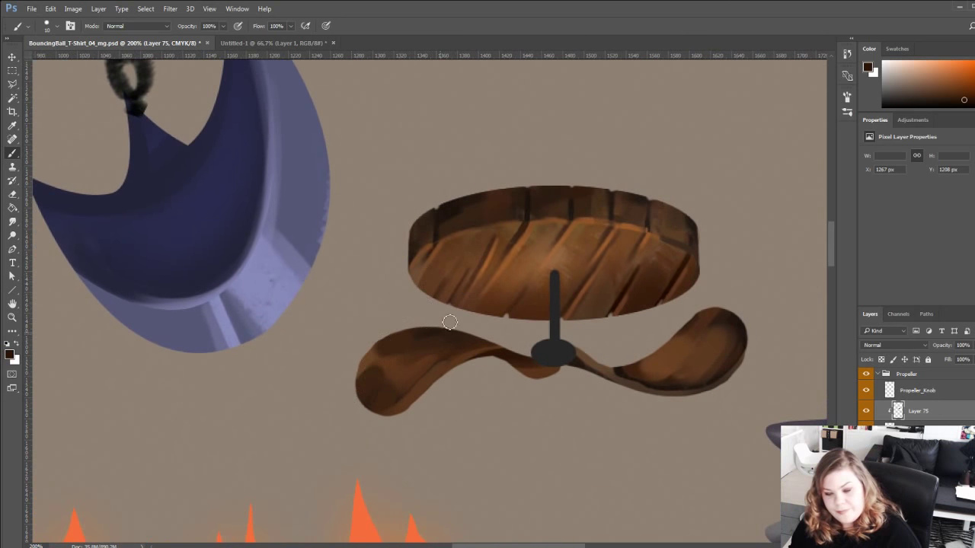
key(bracketleft)
key(bracketleft)
key(bracketleft)
key(bracketleft)
key(bracketleft)
key(bracketleft)
alt+click(425, 332)
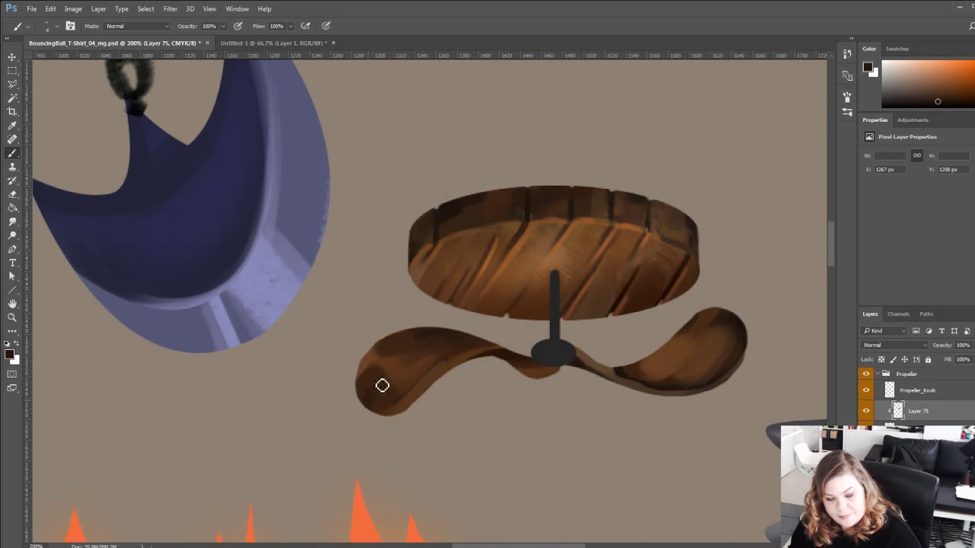
drag(383, 375, 379, 396)
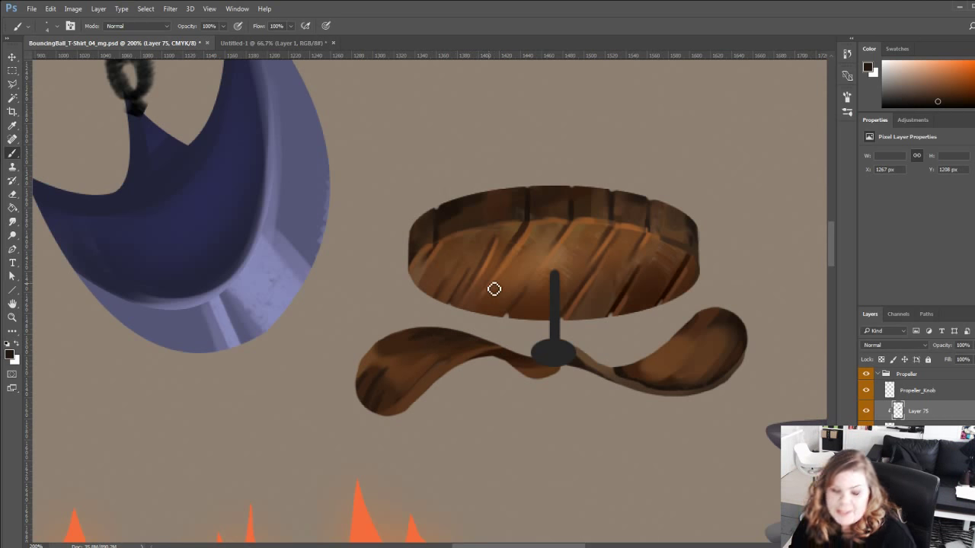
Refine the left blade's lower rim and inner crease using orange-brown sampled from the disc and browns sampled from the blade.
alt+click(521, 244)
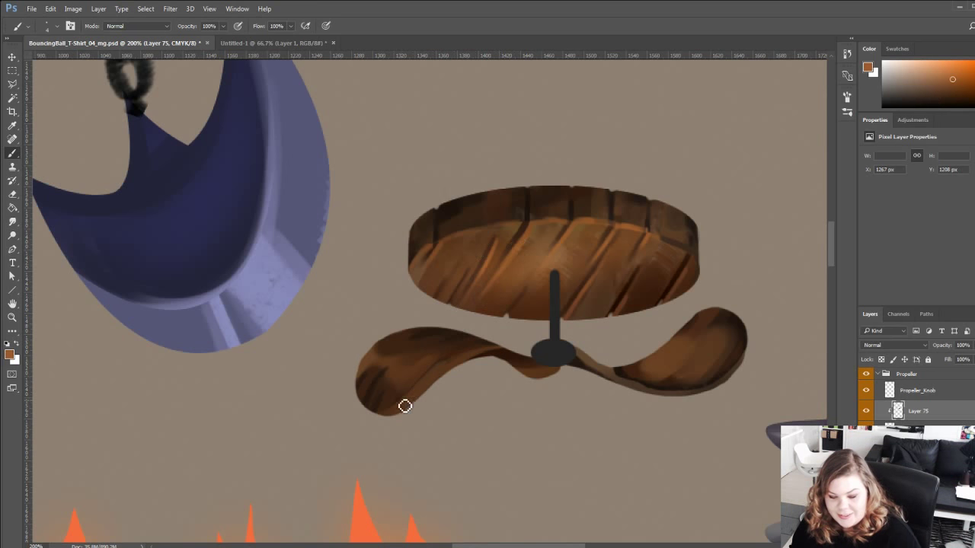
alt+click(417, 395)
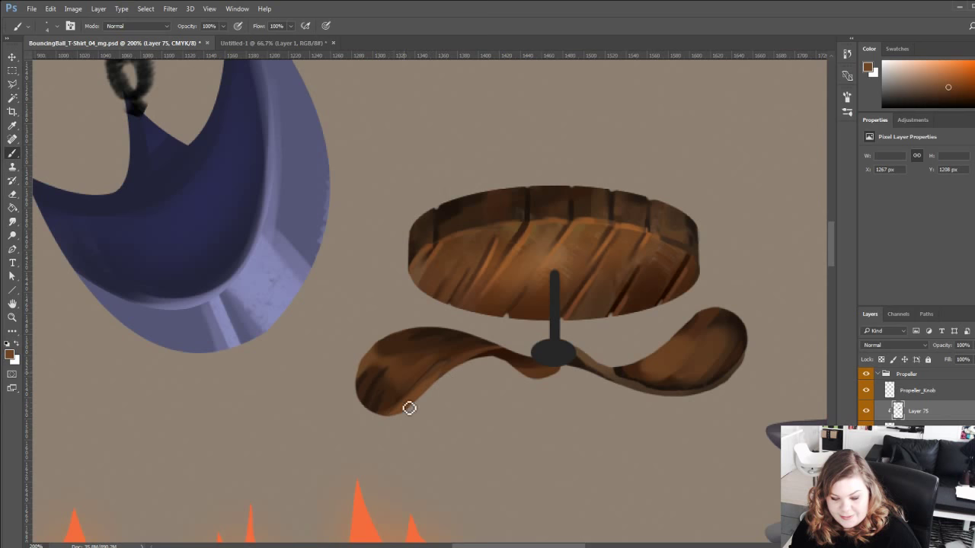
alt+click(461, 330)
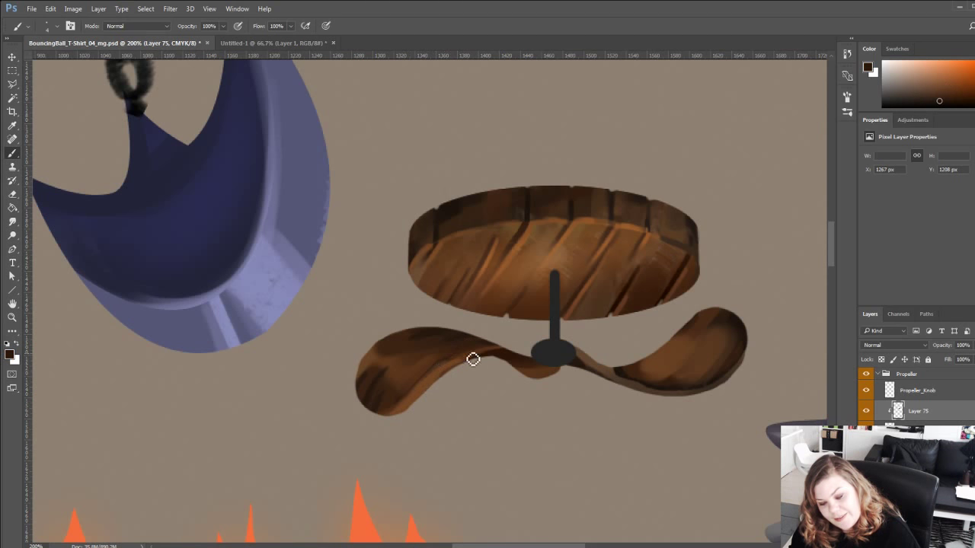
alt+click(448, 352)
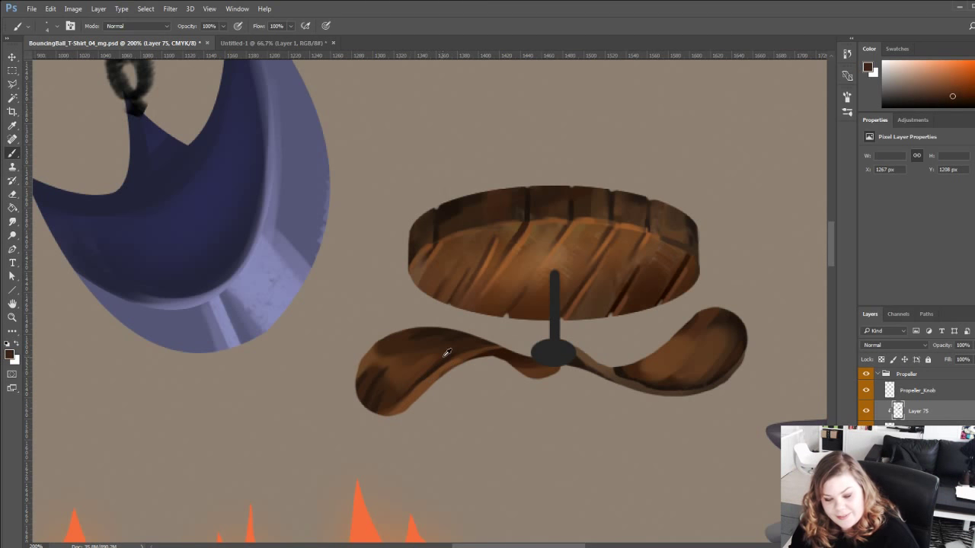
alt+click(530, 359)
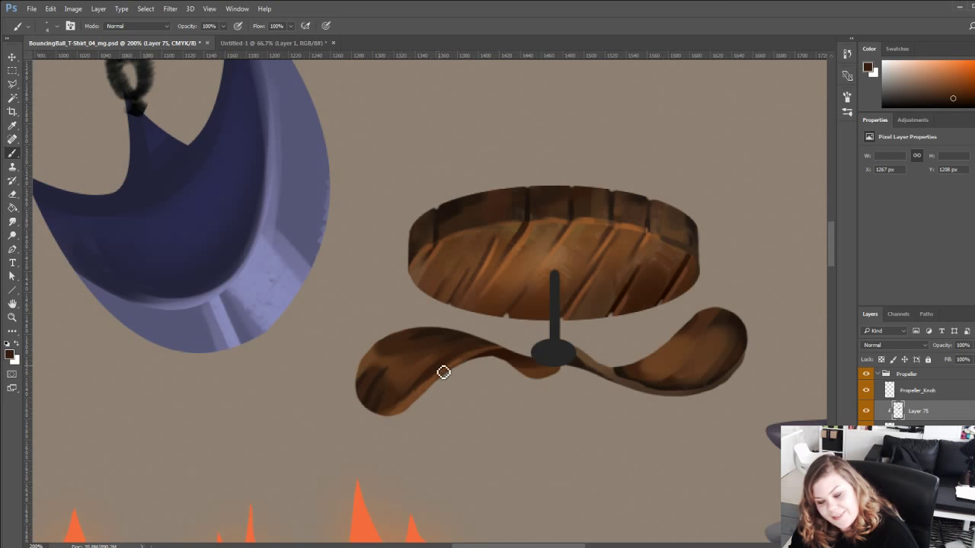
Sample a lighter brown from the disc's planks and paint a highlight across the left blade's outer lobe.
drag(370, 399, 386, 362)
alt+click(558, 219)
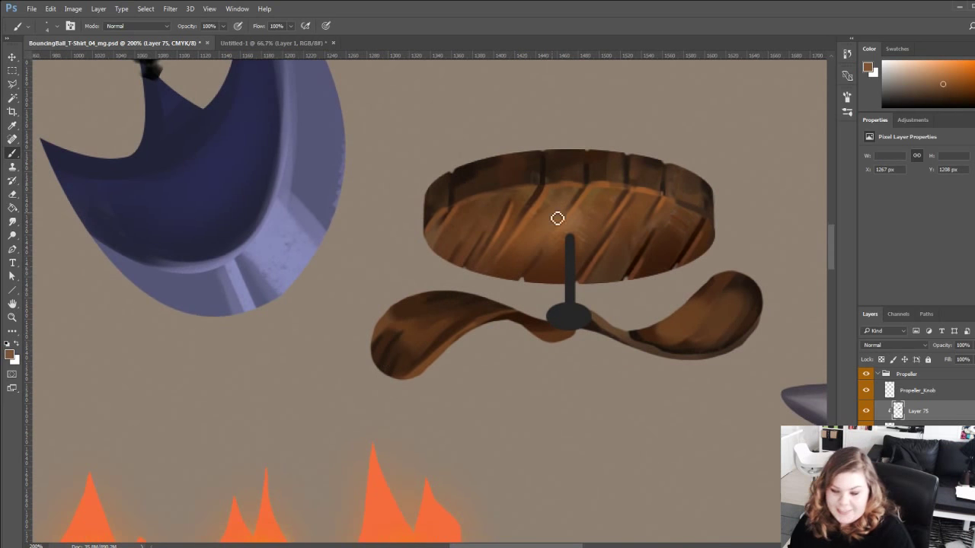
mouse_move(390, 316)
mouse_down()
mouse_move(422, 305)
mouse_move(418, 341)
mouse_up()
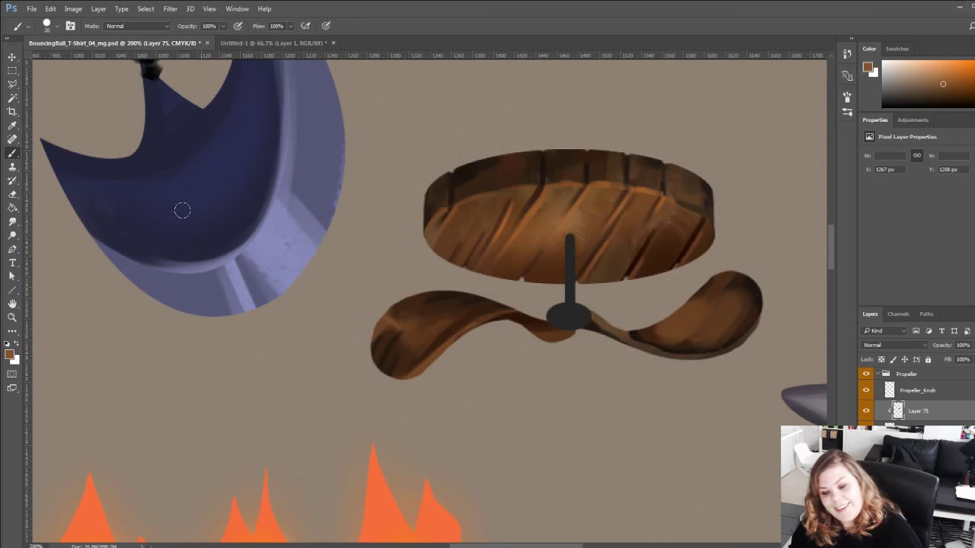
Brighten the left blade's outer lobe with the Dodge tool on Highlights at 100% exposure, undoing and retrying the stroke.
click(12, 235)
drag(388, 324, 455, 385)
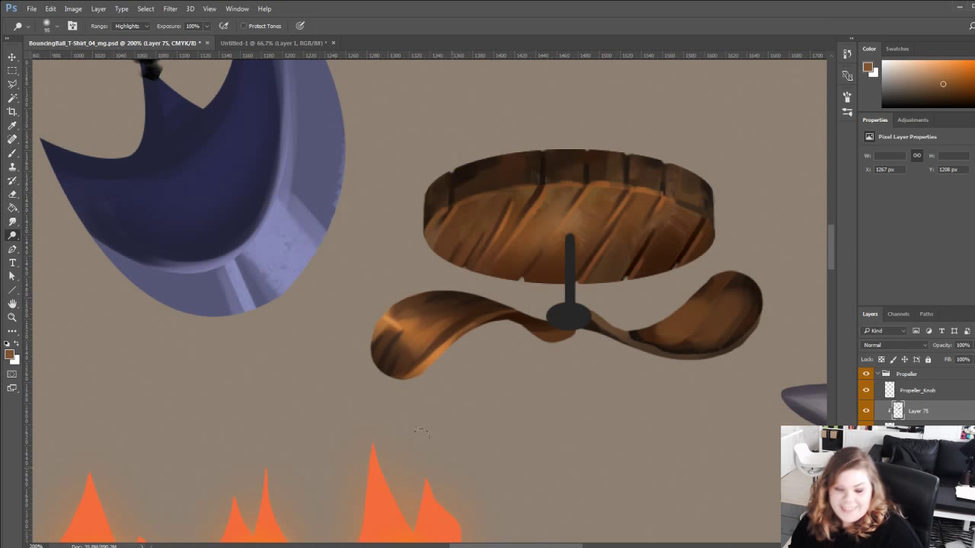
key(ctrl+z)
mouse_move(387, 325)
mouse_down()
mouse_move(420, 311)
mouse_move(445, 357)
mouse_up()
key(ctrl+z)
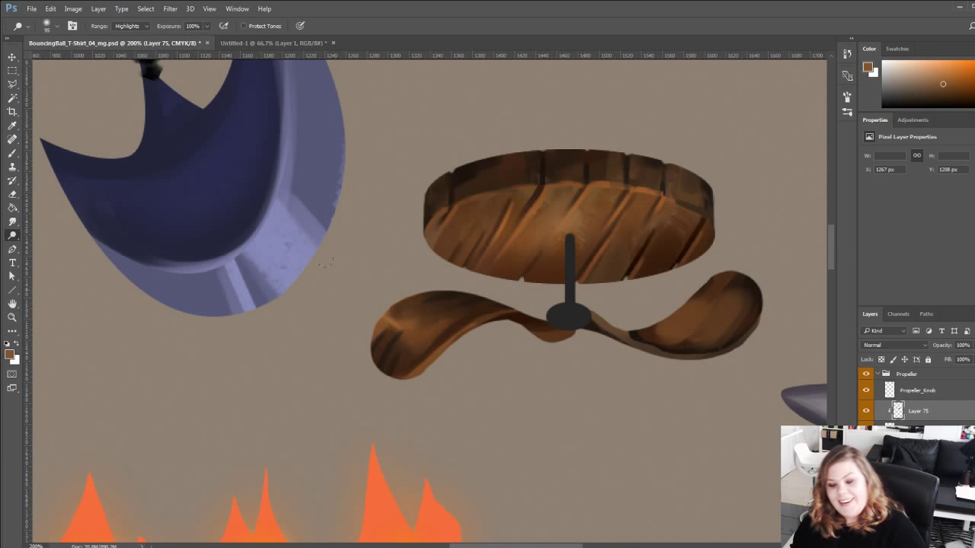
key(ctrl+z)
drag(287, 356, 341, 386)
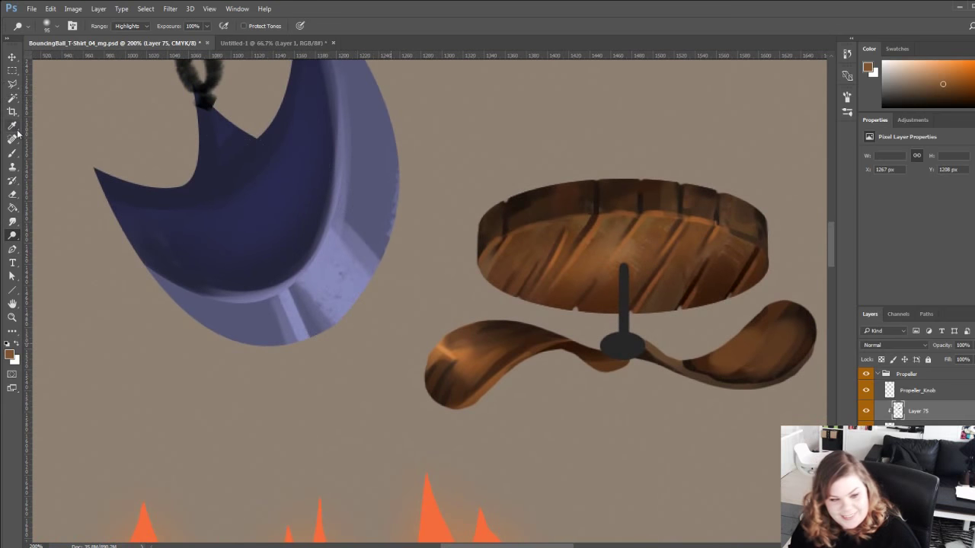
Paint dark brown wood-grain strokes on the left propeller blade with the Brush tool, sampling shades from the artwork.
key(b)
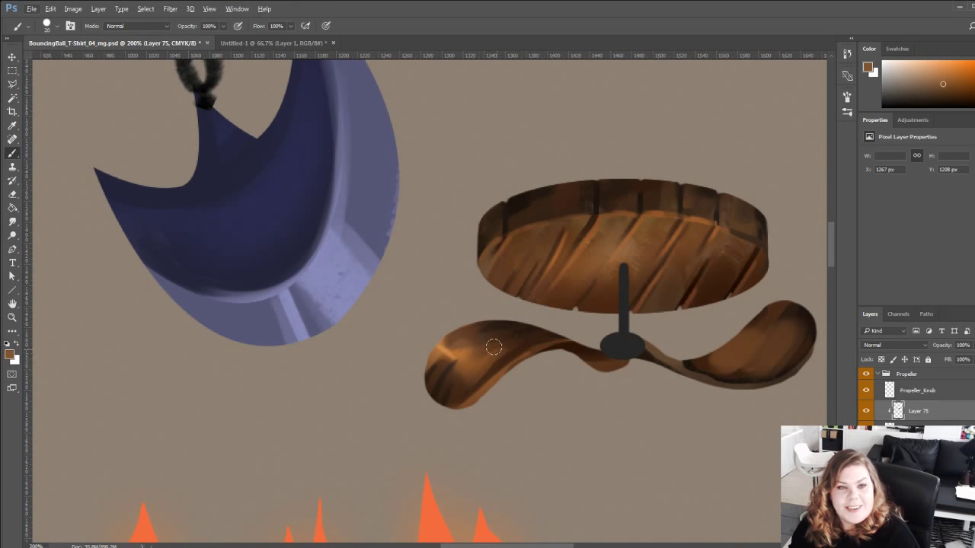
drag(494, 347, 482, 336)
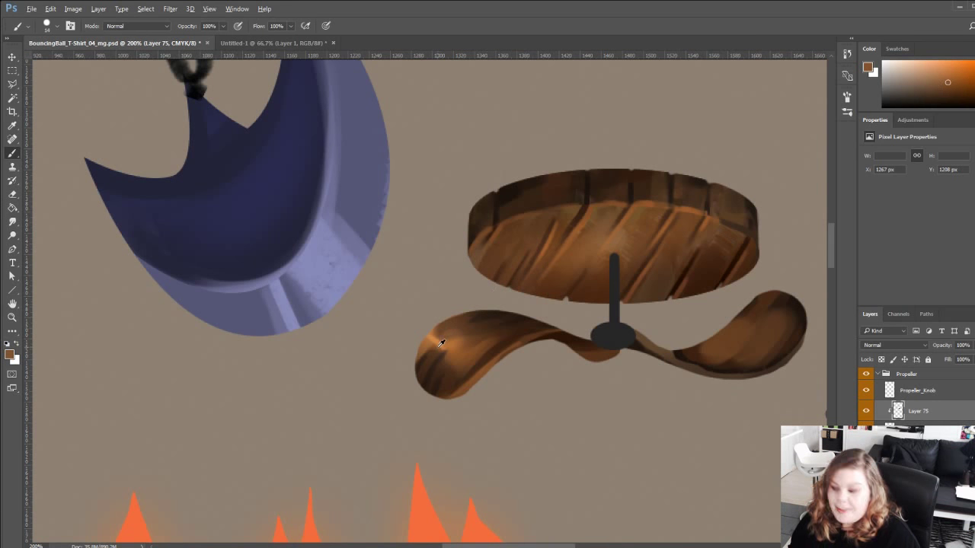
drag(435, 355, 423, 361)
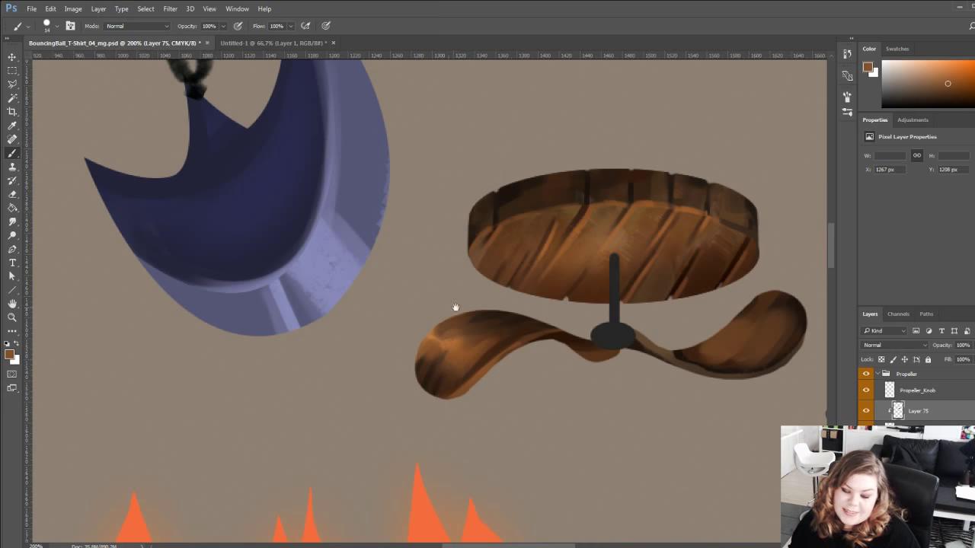
drag(456, 307, 435, 324)
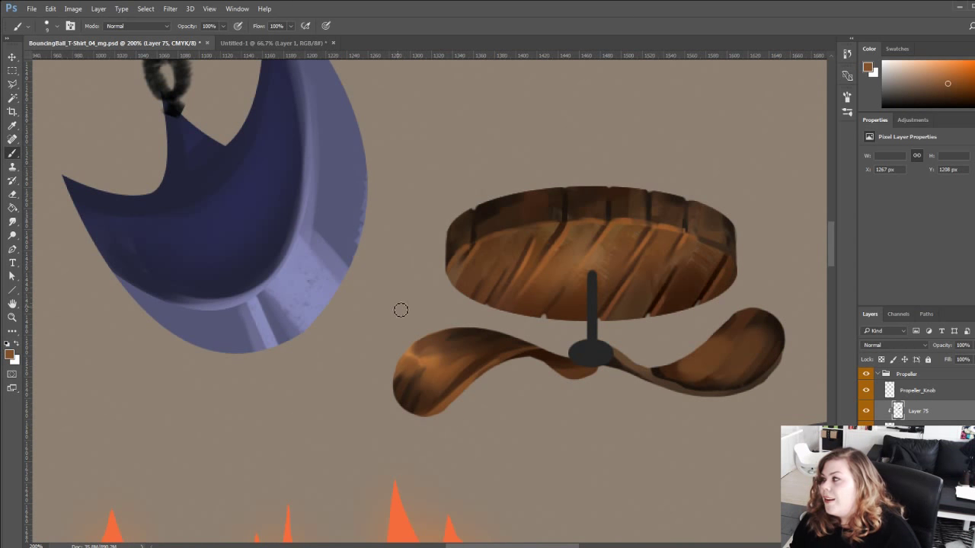
mouse_move(392, 346)
mouse_down()
mouse_move(392, 358)
mouse_move(397, 338)
mouse_move(392, 349)
mouse_up()
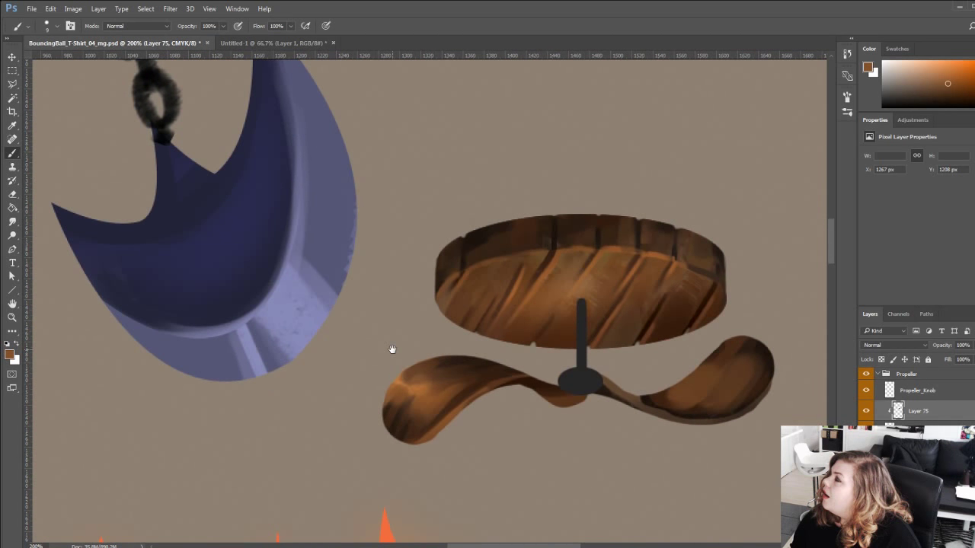
drag(392, 350, 389, 323)
alt+click(467, 327)
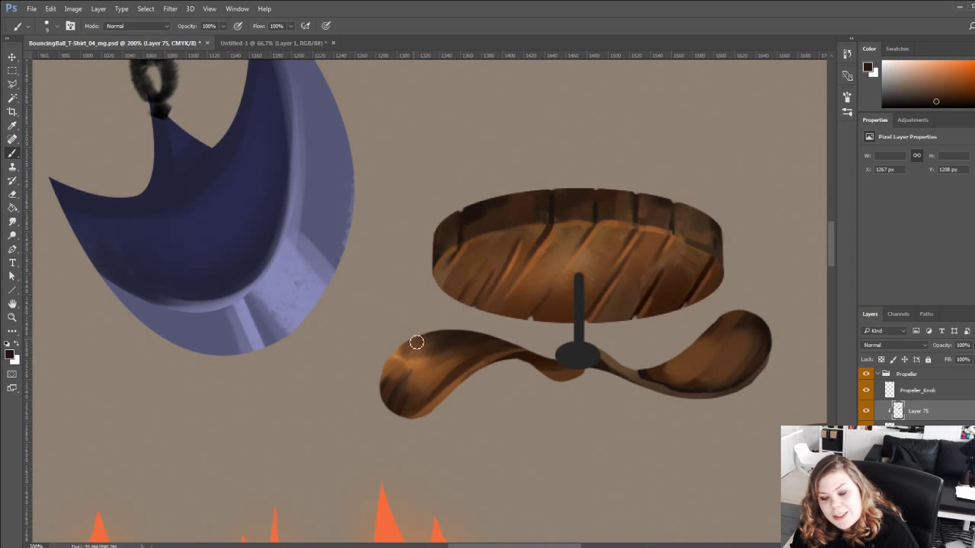
drag(416, 397, 402, 418)
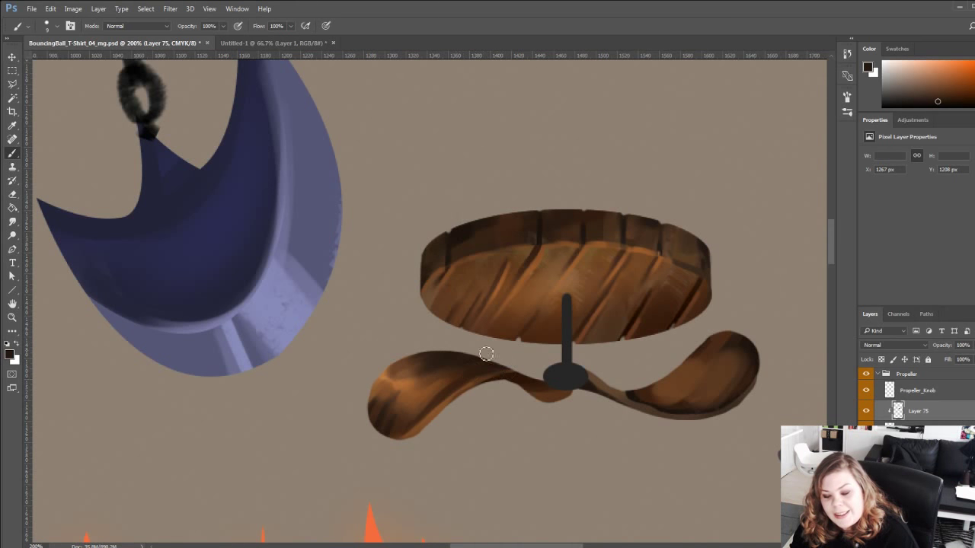
drag(435, 374, 439, 335)
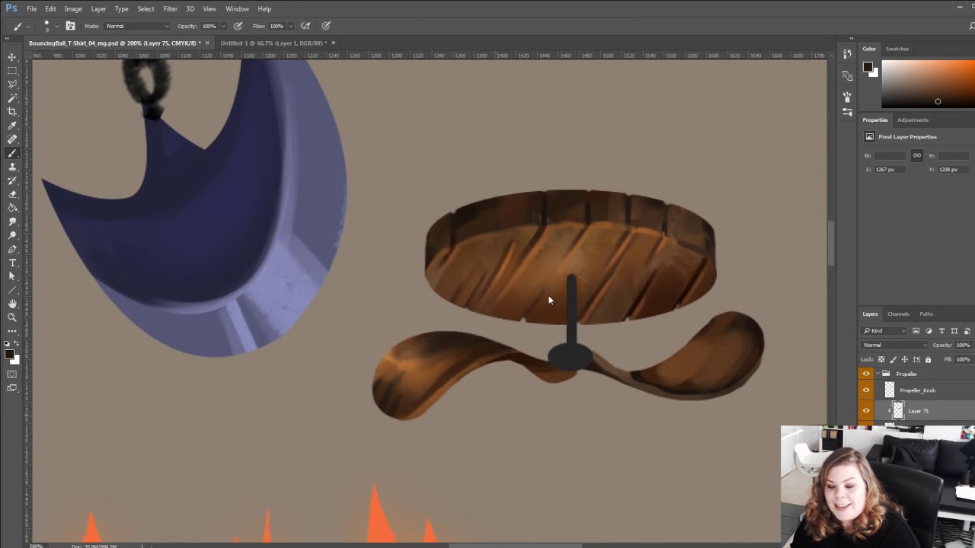
Paint light orange highlight strokes across the left blade's face and along its lower edge.
alt+click(448, 364)
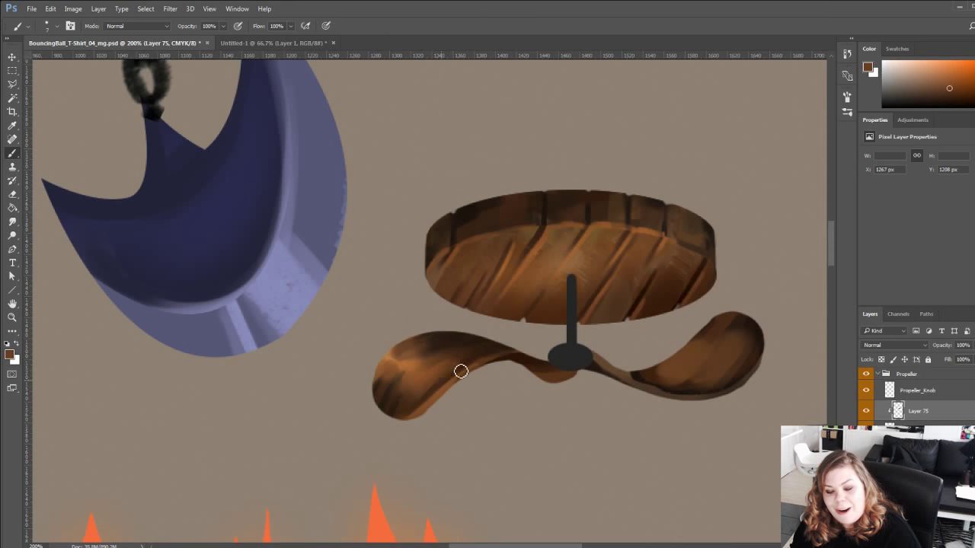
alt+click(402, 364)
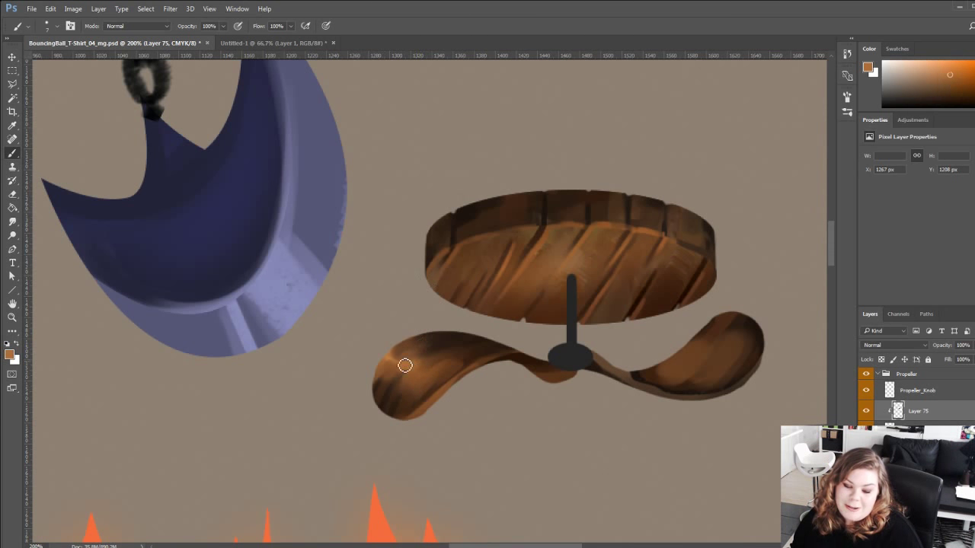
alt+click(391, 358)
drag(422, 381, 437, 379)
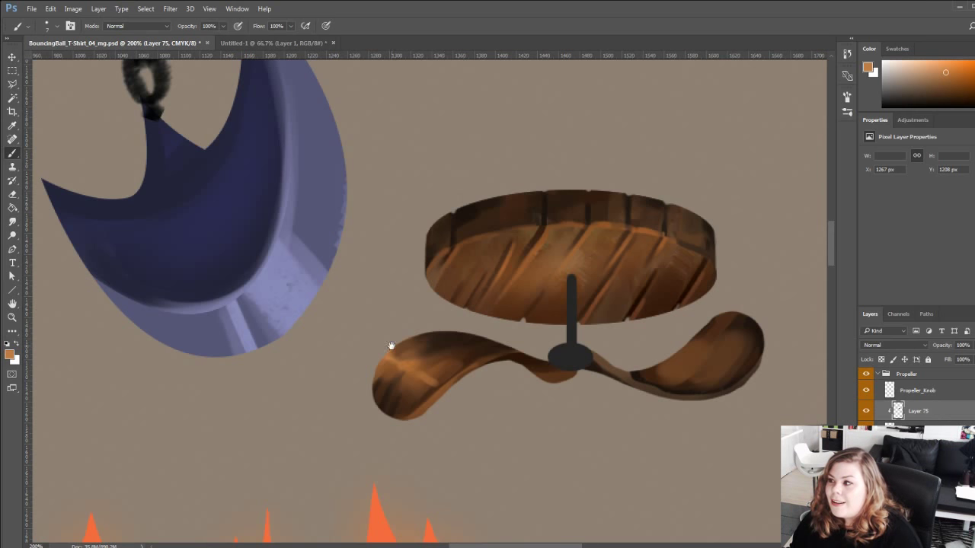
drag(377, 366, 372, 397)
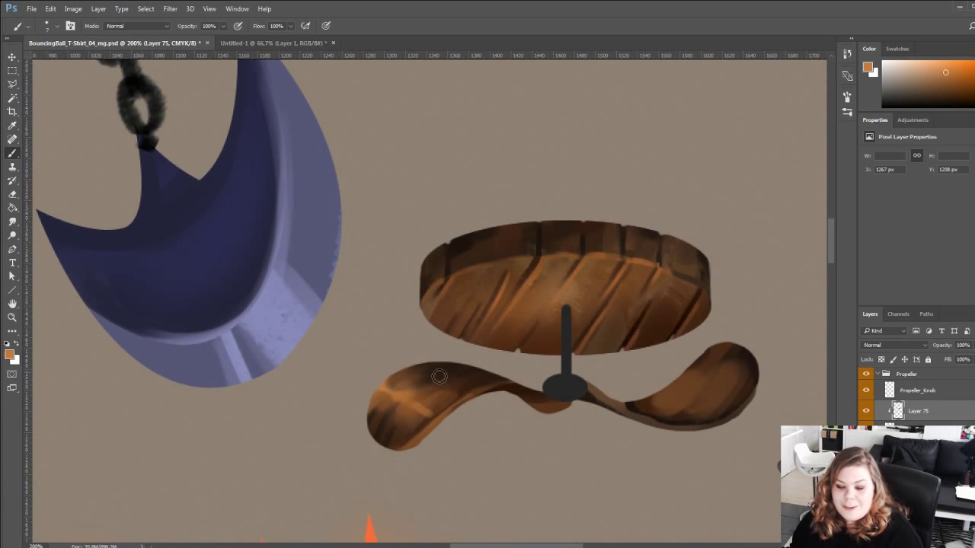
drag(442, 406, 417, 432)
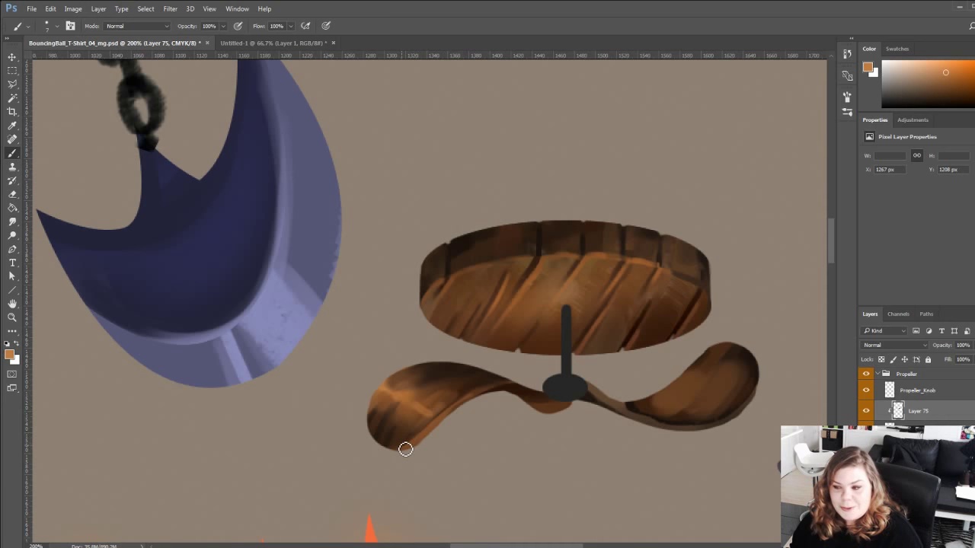
Extend the highlight band at the left blade's tip with a sampled orange-brown and a finer brush.
alt+click(473, 383)
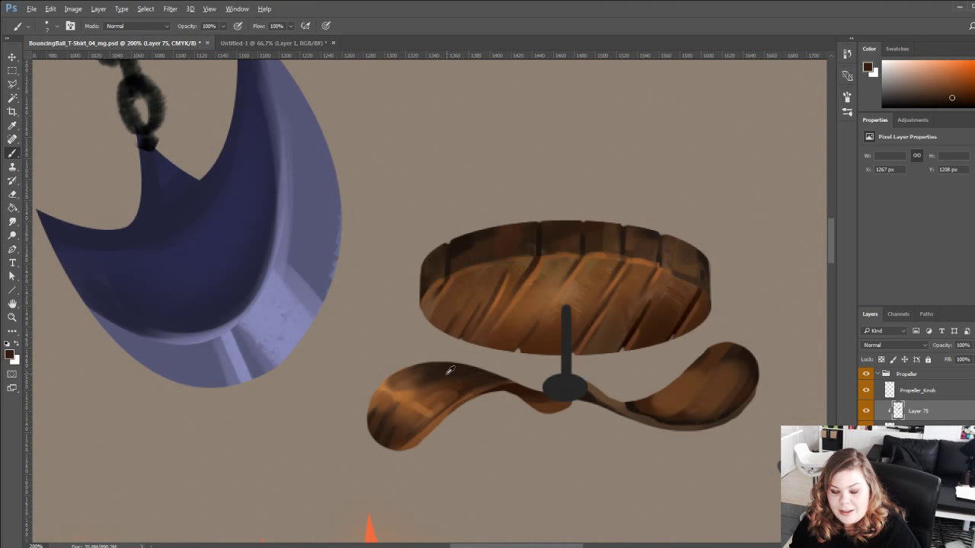
alt+click(450, 370)
alt+click(405, 394)
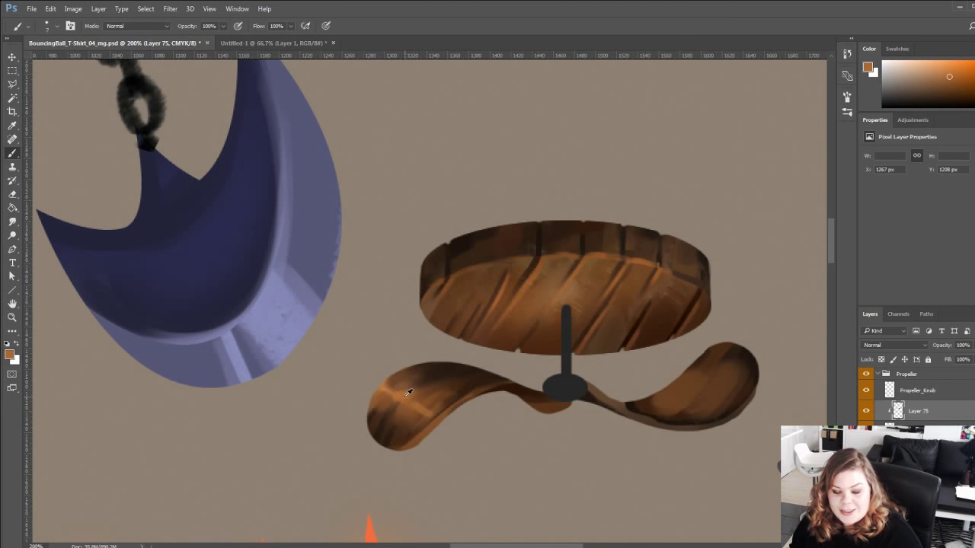
alt+click(517, 296)
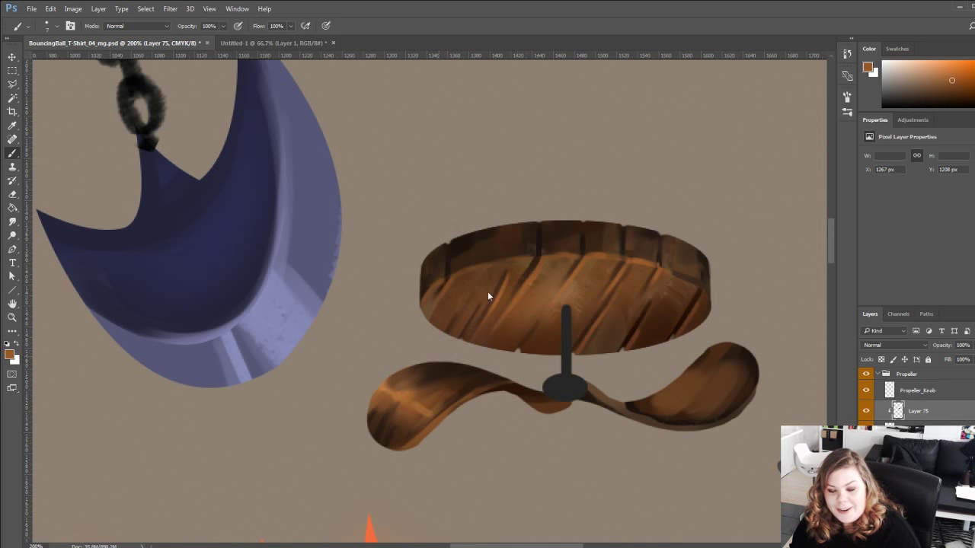
mouse_move(386, 392)
mouse_down()
mouse_move(401, 400)
mouse_move(381, 381)
mouse_move(401, 404)
mouse_up()
alt+click(388, 386)
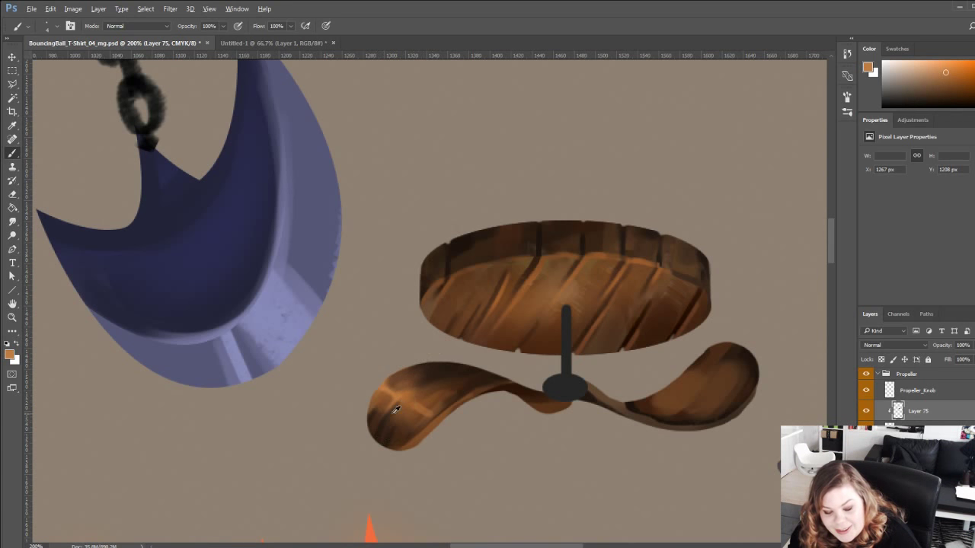
Darken the lower edge of the left blade from its inner bend to the tip with sampled dark brown.
alt+click(516, 383)
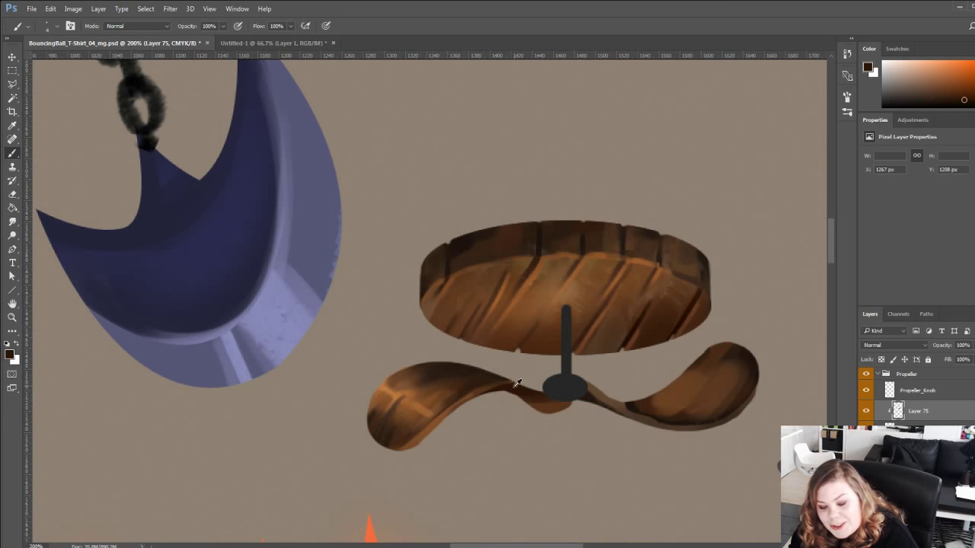
mouse_move(496, 383)
mouse_down()
mouse_move(447, 411)
mouse_move(420, 444)
mouse_up()
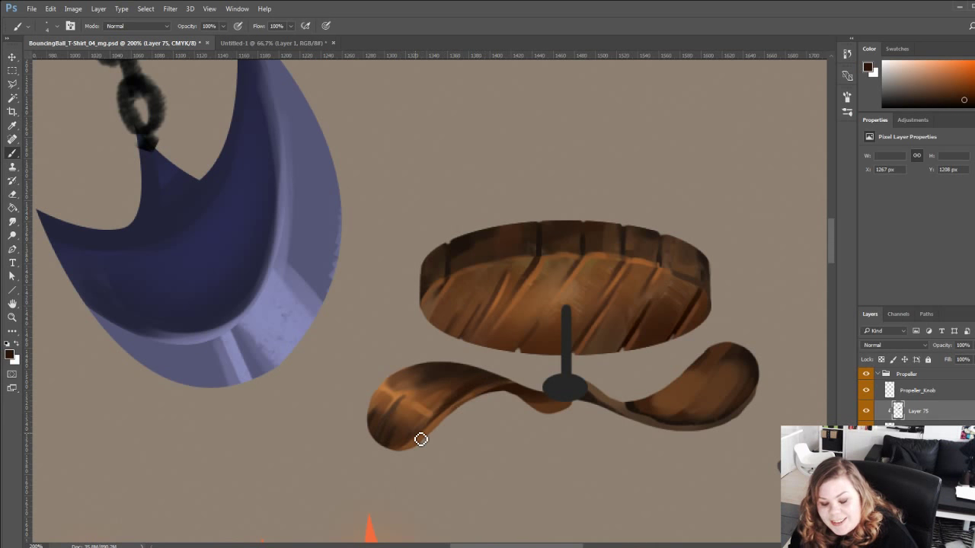
mouse_move(302, 318)
mouse_down()
mouse_move(294, 294)
mouse_move(274, 287)
mouse_move(305, 413)
mouse_move(248, 318)
mouse_move(296, 374)
mouse_up()
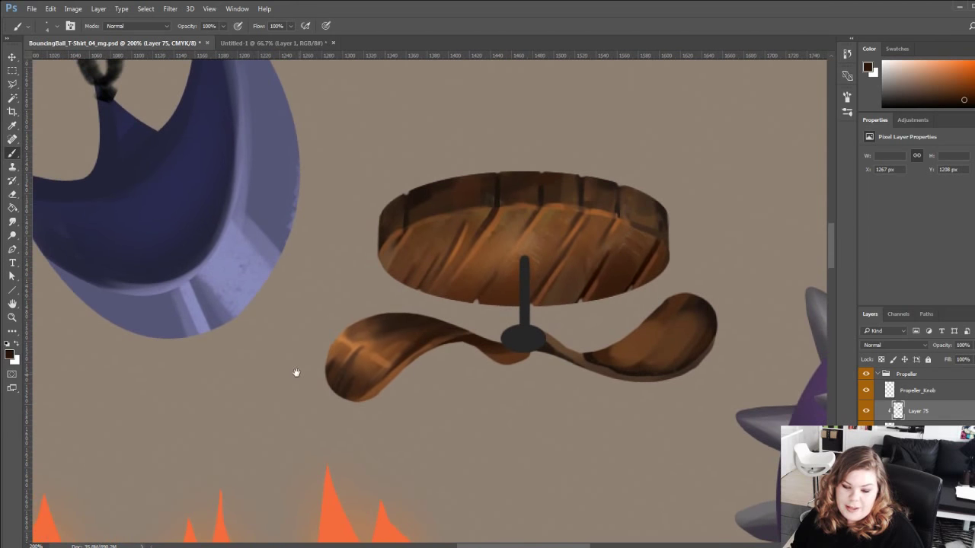
Shade the left blade's inner end beside the knob with a very dark sampled brown.
alt+click(364, 333)
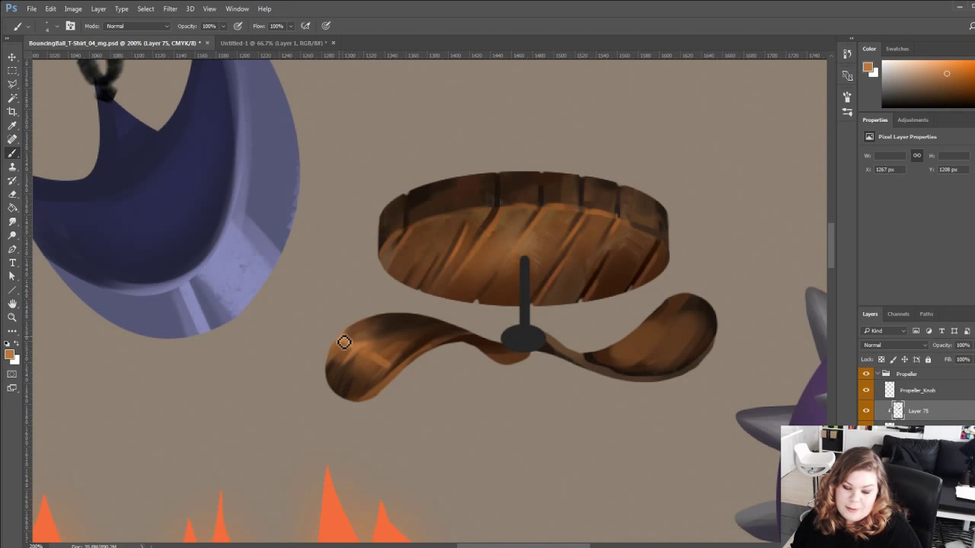
mouse_move(294, 402)
mouse_down()
mouse_move(300, 383)
mouse_move(315, 404)
mouse_move(303, 426)
mouse_up()
mouse_move(416, 439)
mouse_down()
mouse_move(328, 420)
mouse_move(290, 423)
mouse_up()
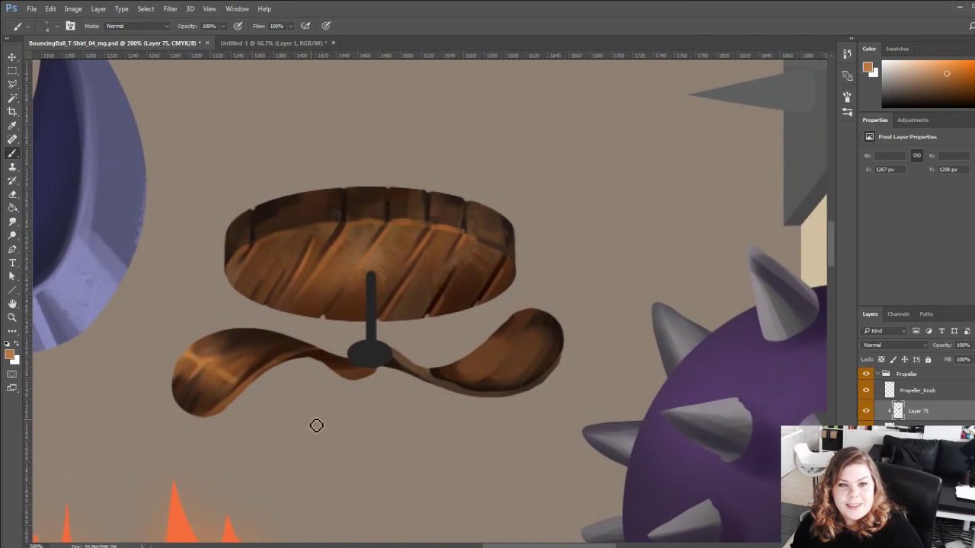
drag(383, 407, 322, 407)
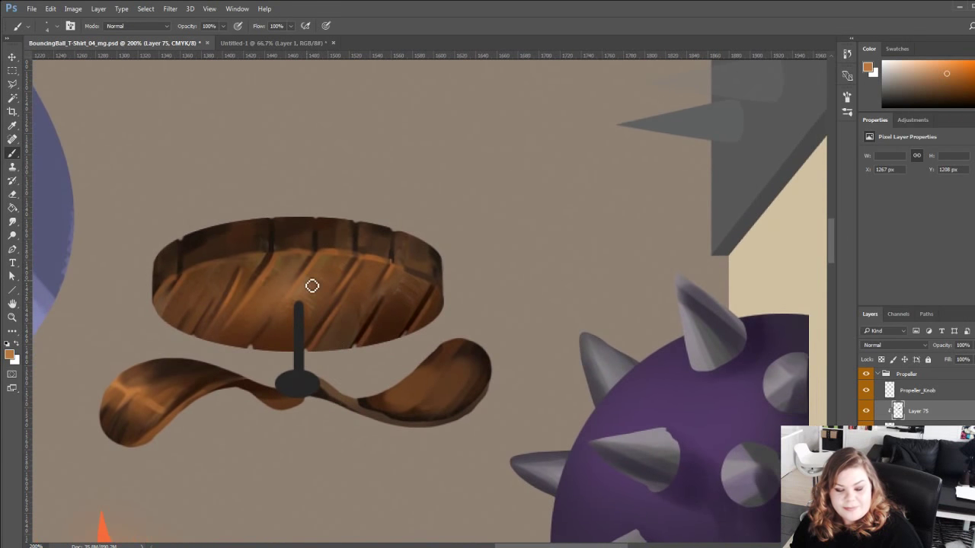
drag(172, 360, 270, 317)
alt+click(465, 284)
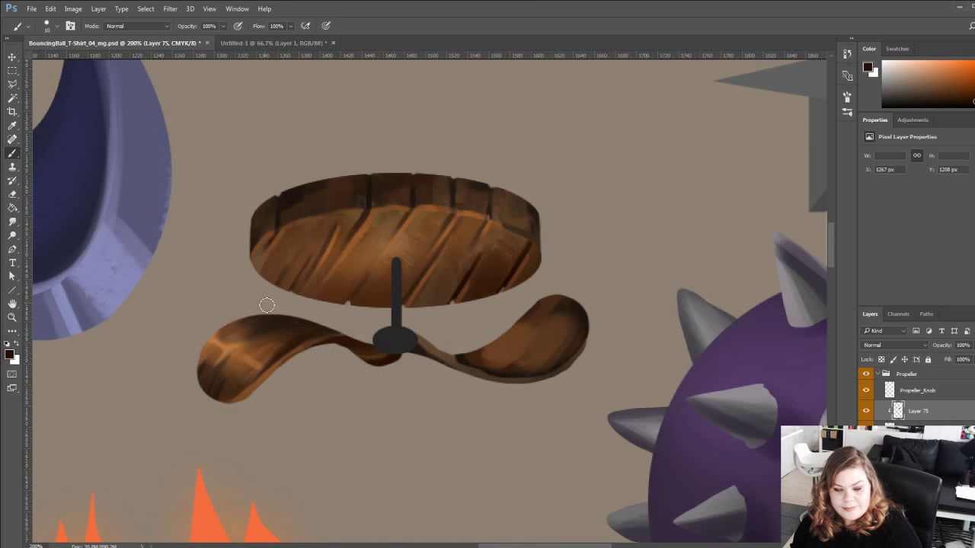
mouse_move(267, 305)
mouse_down()
mouse_move(355, 306)
mouse_move(348, 338)
mouse_move(328, 352)
mouse_up()
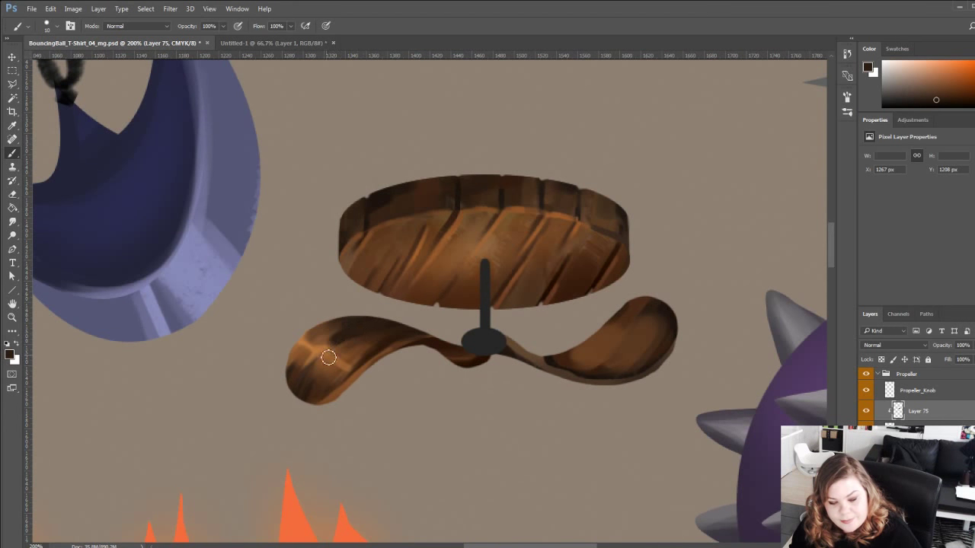
Paint the lower rim of the right propeller blade dark brown from the knob out to the tip.
alt+click(551, 361)
drag(505, 348, 613, 381)
alt+click(570, 361)
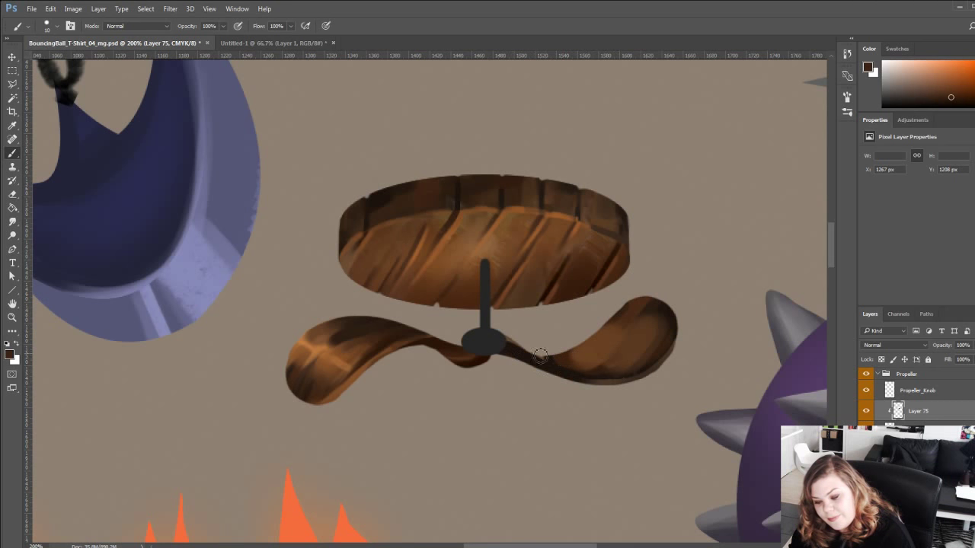
mouse_move(525, 356)
mouse_down()
mouse_move(595, 382)
mouse_move(550, 367)
mouse_move(640, 373)
mouse_move(613, 366)
mouse_move(599, 387)
mouse_move(671, 357)
mouse_up()
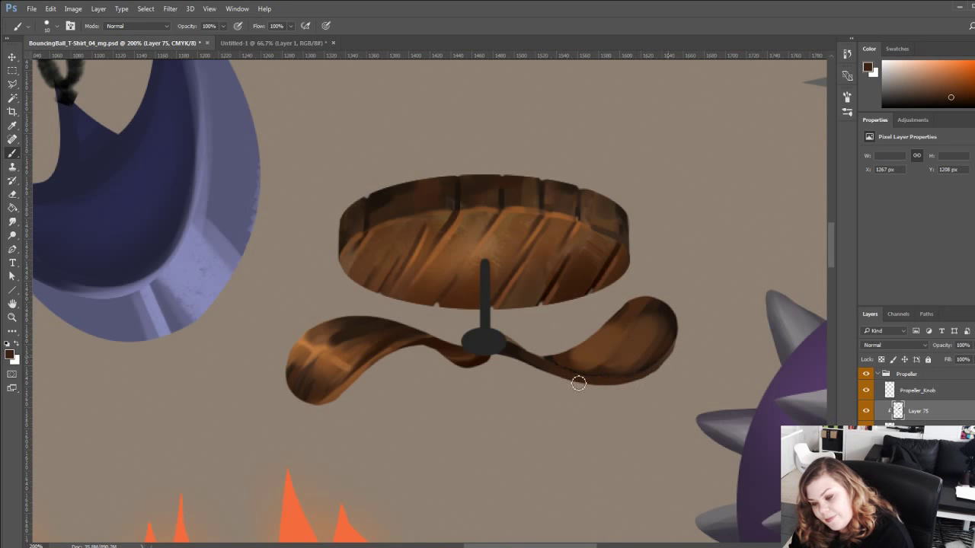
Paint dark wood-grain strokes along the inner face of the right blade.
alt+click(598, 368)
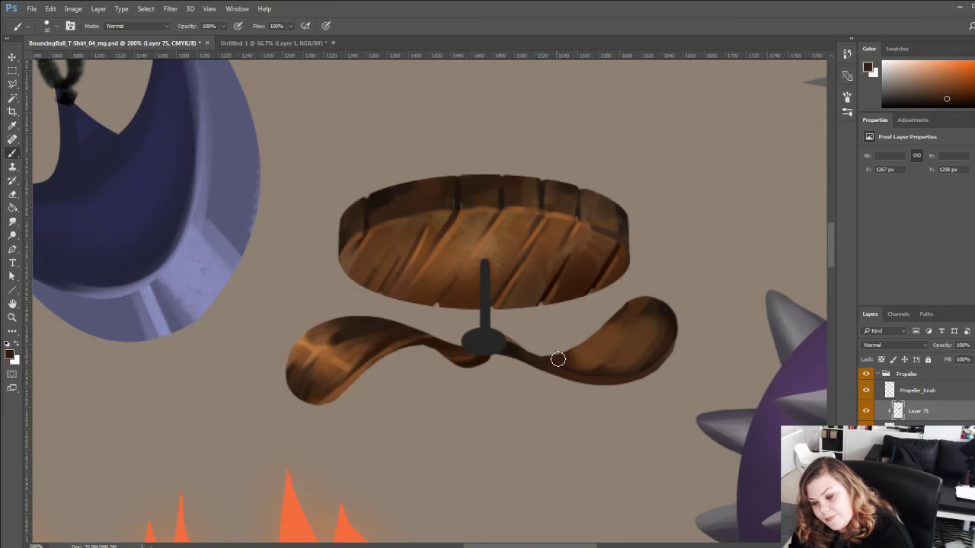
drag(562, 360, 614, 348)
drag(578, 364, 627, 353)
drag(646, 320, 626, 343)
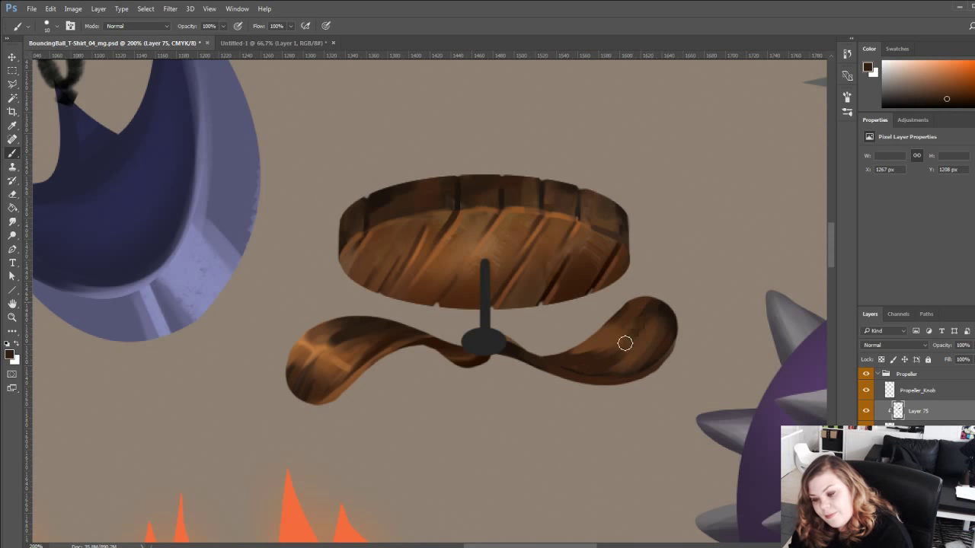
mouse_move(327, 334)
mouse_down()
mouse_move(297, 336)
mouse_move(295, 345)
mouse_up()
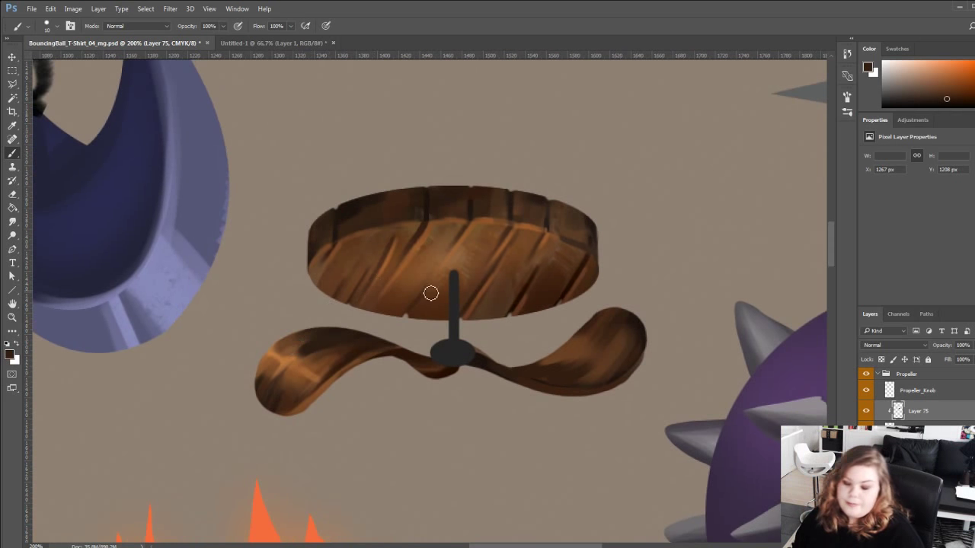
Shade the outer edge and tip of the right blade with sampled dark browns and a smaller brush.
alt+click(636, 316)
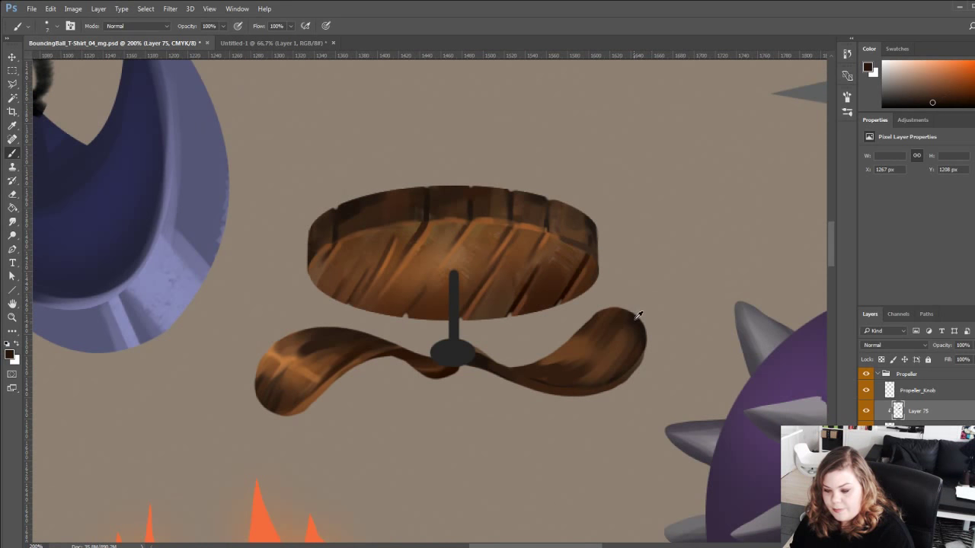
mouse_move(638, 318)
mouse_down()
mouse_move(620, 351)
mouse_move(628, 341)
mouse_move(576, 389)
mouse_move(614, 331)
mouse_move(598, 355)
mouse_move(629, 330)
mouse_move(577, 388)
mouse_move(641, 332)
mouse_move(606, 374)
mouse_move(643, 325)
mouse_move(620, 366)
mouse_up()
alt+click(614, 330)
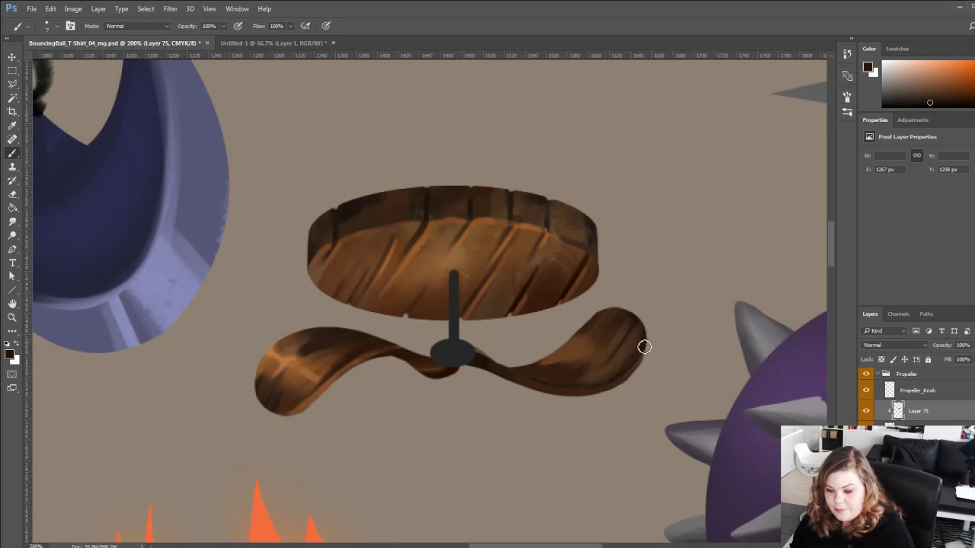
alt+click(565, 353)
alt+click(565, 354)
drag(638, 349, 590, 387)
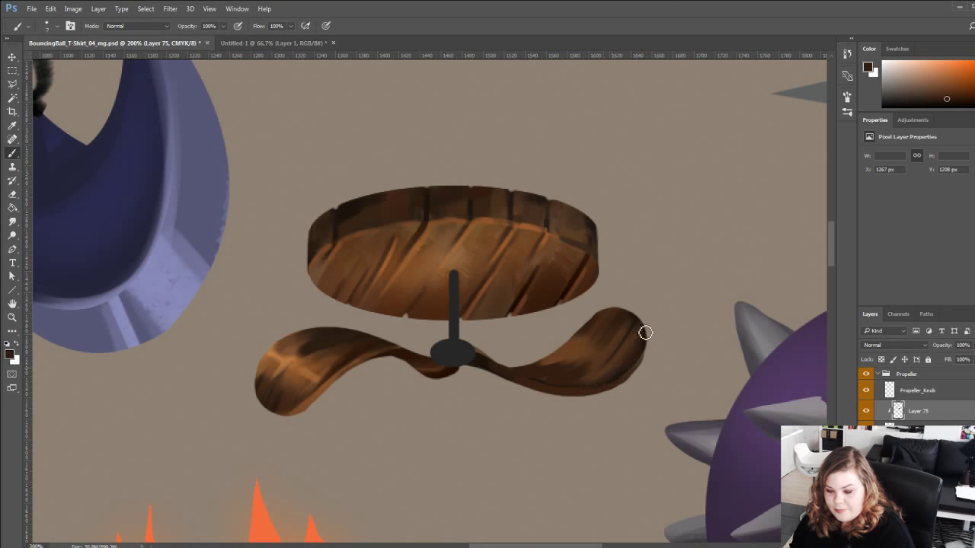
mouse_move(644, 333)
mouse_down()
mouse_move(608, 380)
mouse_move(601, 366)
mouse_up()
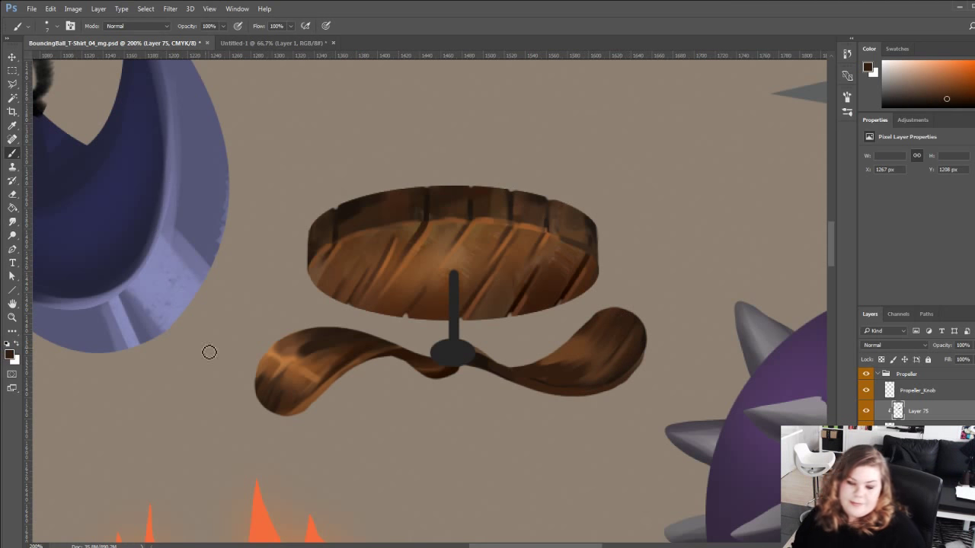
Paint orange-brown wood highlights across the right blade using a colour sampled from the left blade.
alt+click(292, 362)
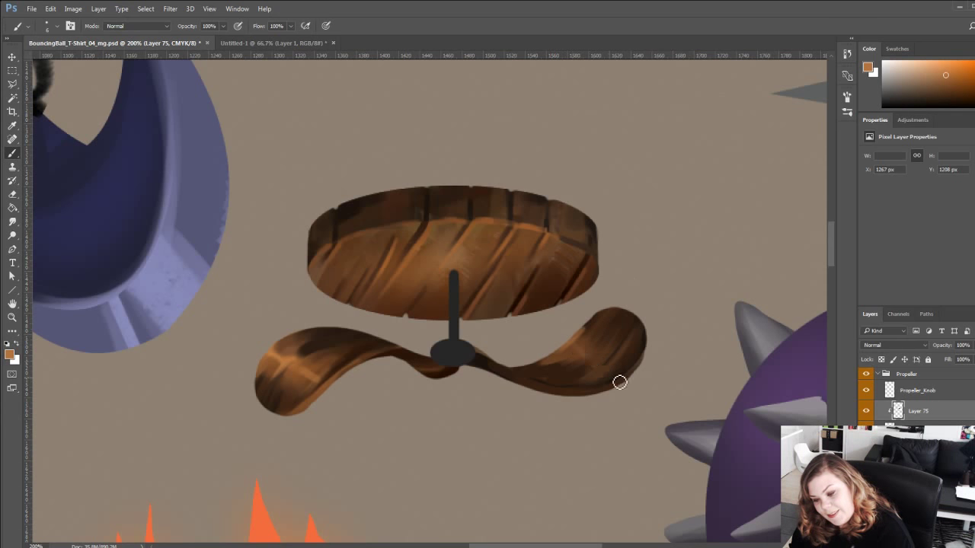
drag(230, 358, 243, 327)
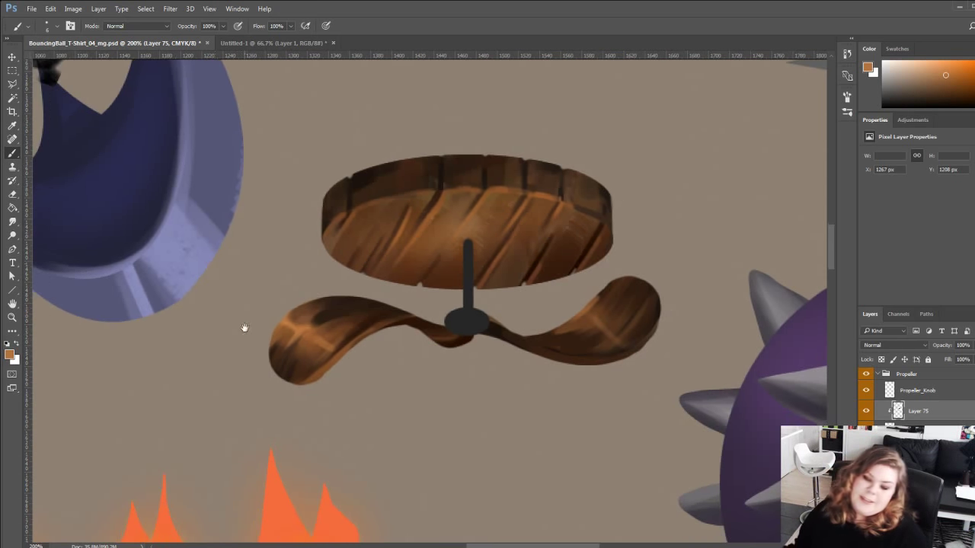
Lock the transparent pixels of the Propeller_Knob layer and start shading the knob with sampled very dark browns.
click(892, 392)
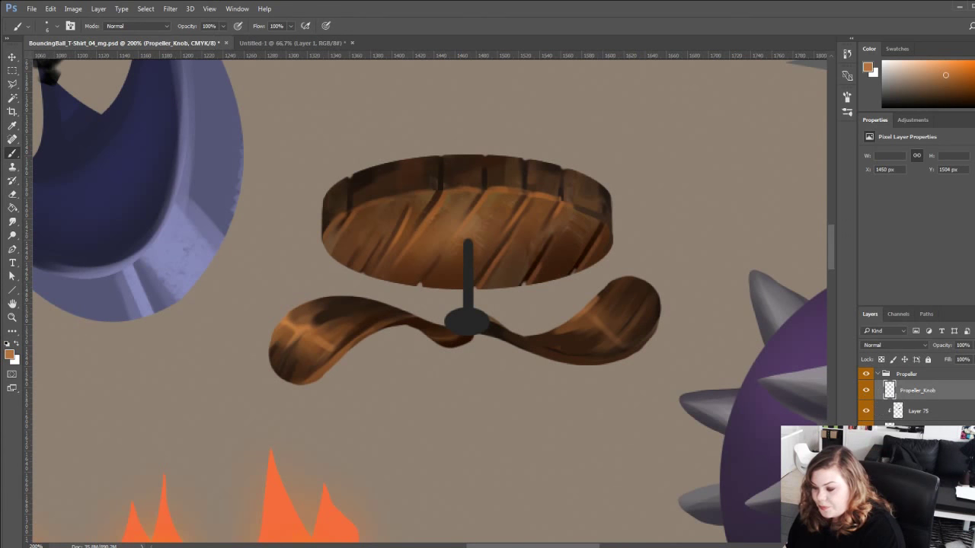
click(882, 360)
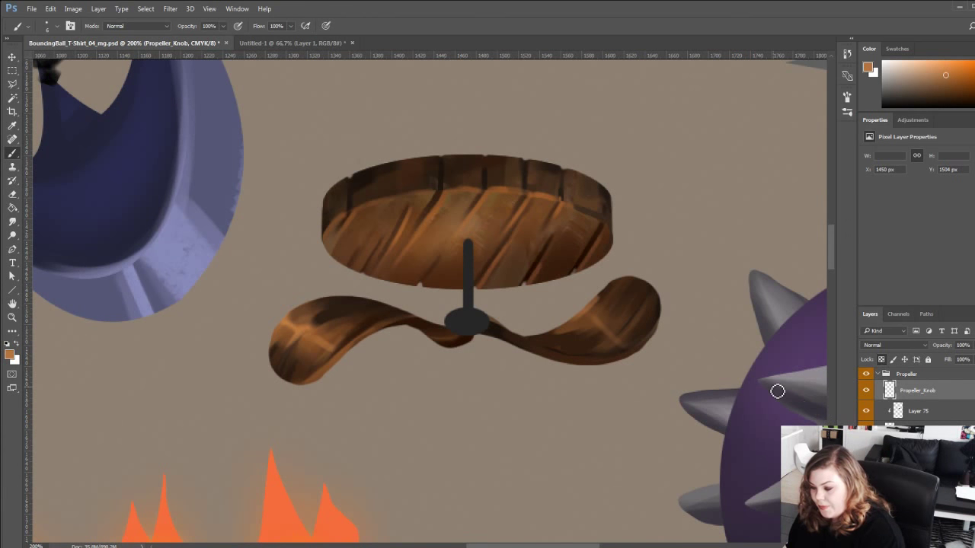
alt+click(541, 258)
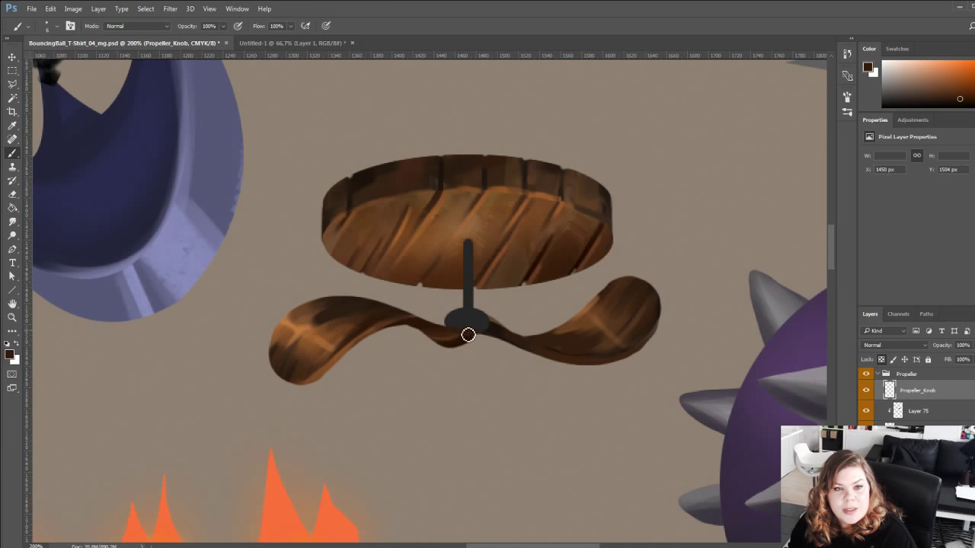
alt+click(494, 324)
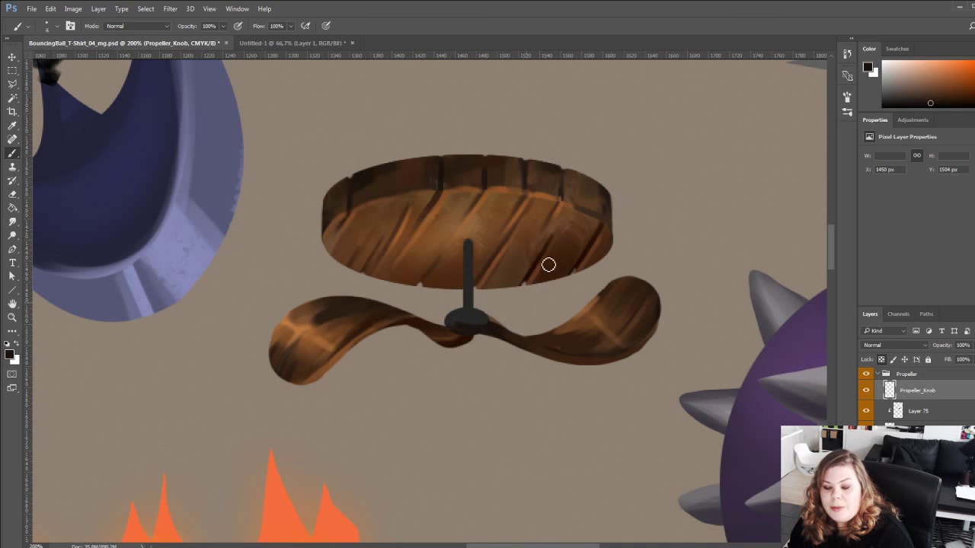
Darken the knob's underside with near-black using a larger brush of size 20, reduced to 15.
key(bracketright)
key(bracketright)
key(bracketright)
key(bracketright)
key(bracketright)
key(bracketright)
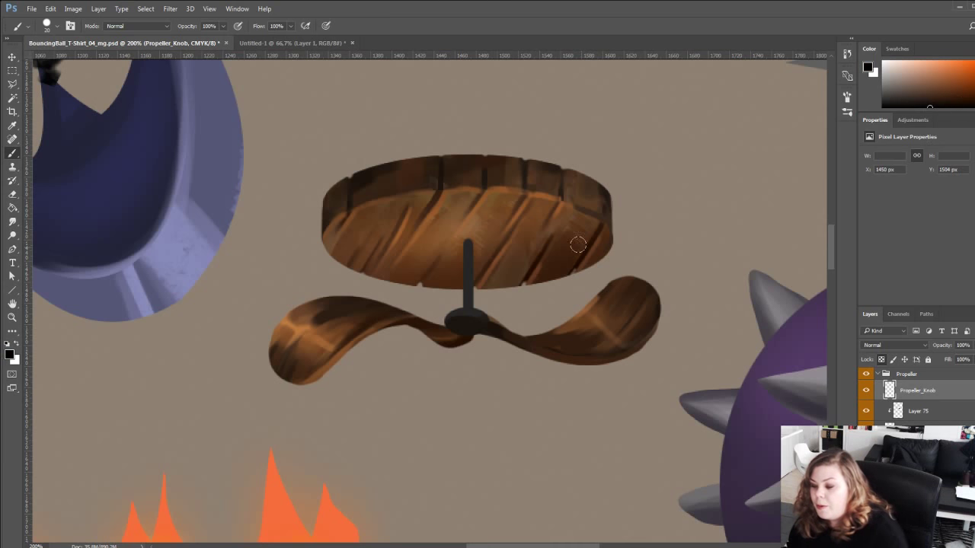
key(bracketleft)
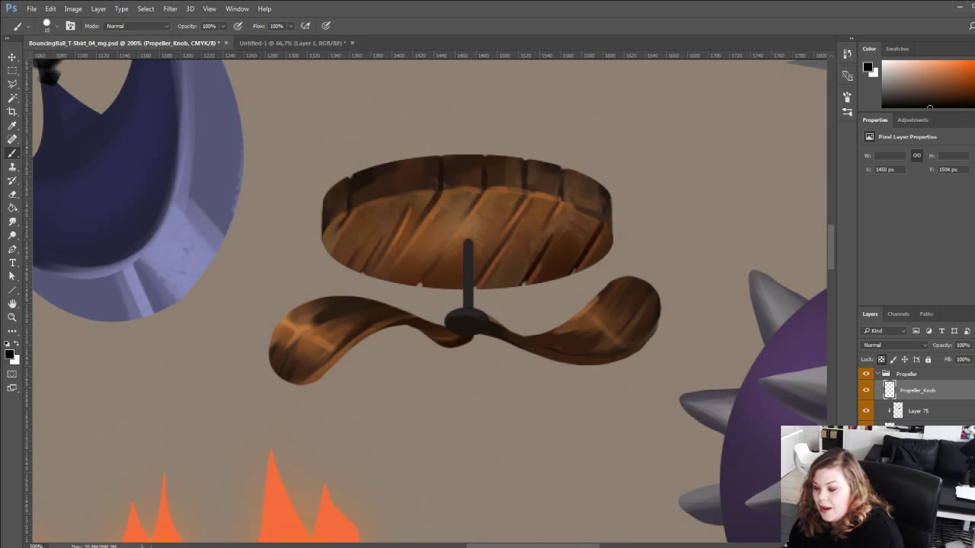
Lock the transparent pixels of the Propeller_Details layer and shade the metal rod with black and sampled dark tones.
click(866, 493)
click(866, 494)
click(866, 453)
click(866, 453)
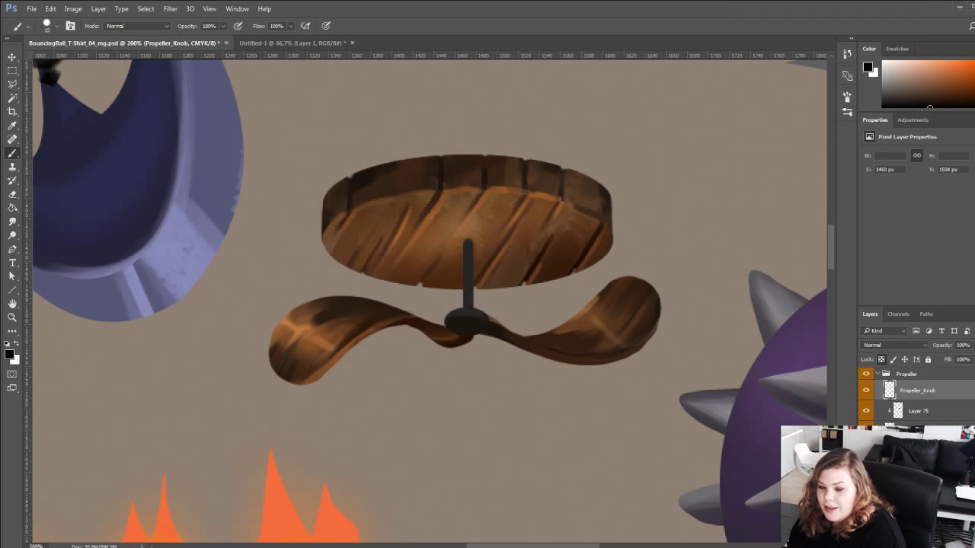
click(918, 453)
click(882, 360)
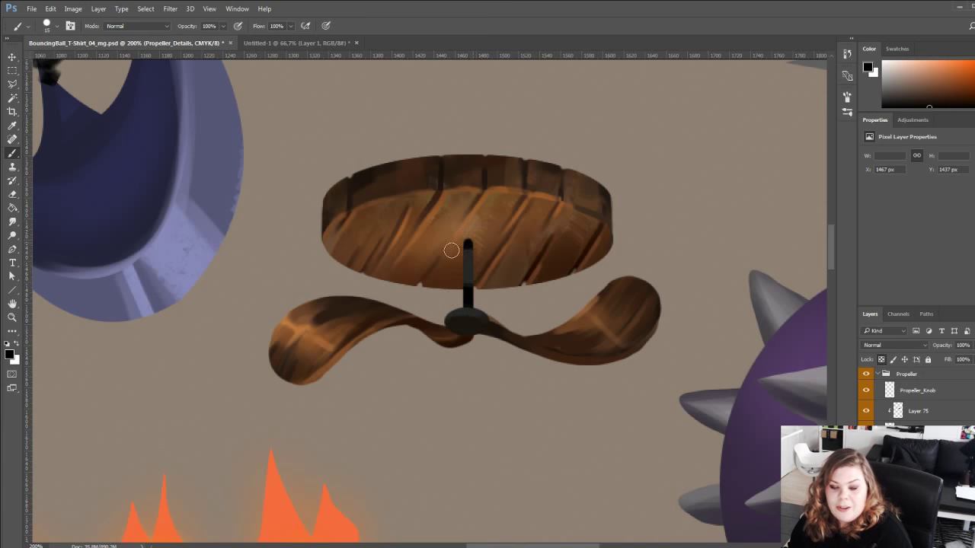
alt+click(468, 302)
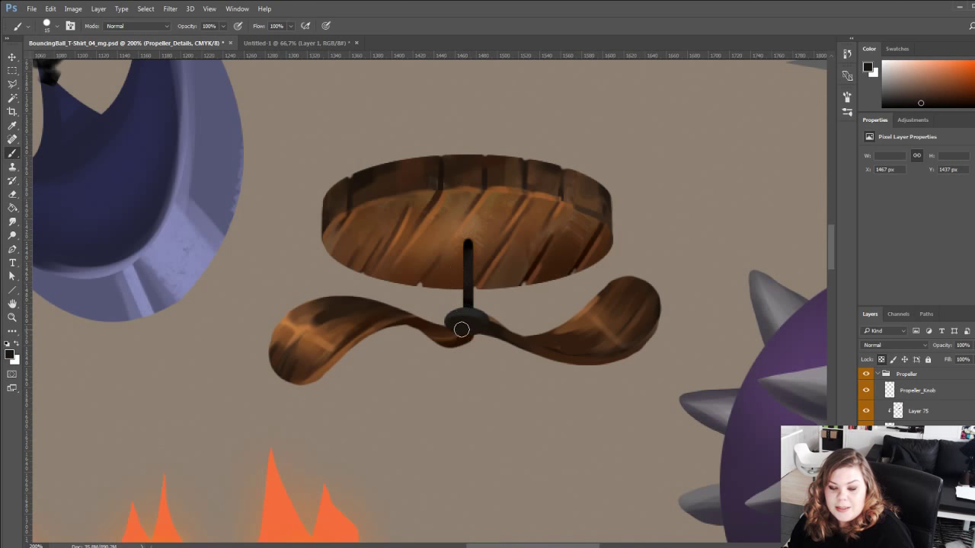
alt+click(470, 299)
Return to the Propeller_Knob layer and shade the knob's underside with black and dark tones sampled from the rod.
click(866, 392)
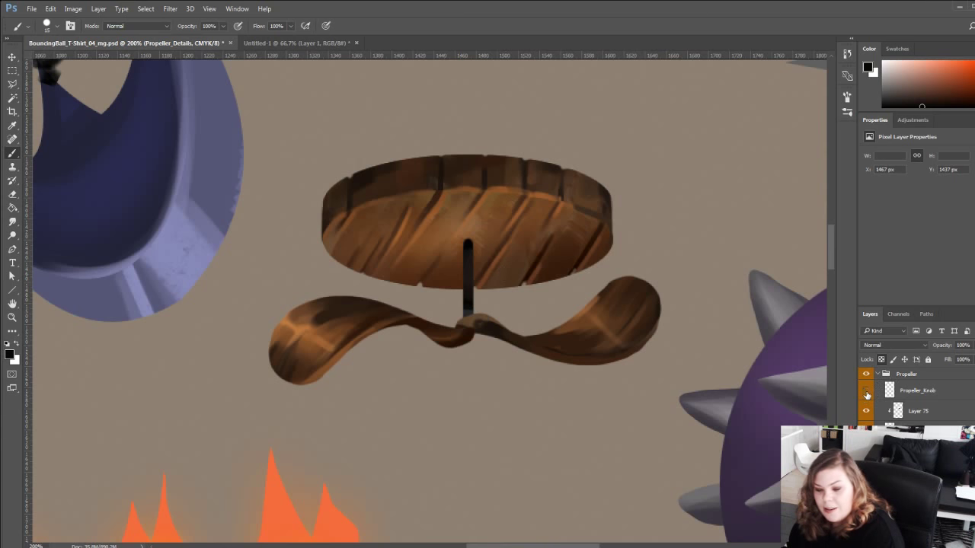
click(866, 392)
click(893, 390)
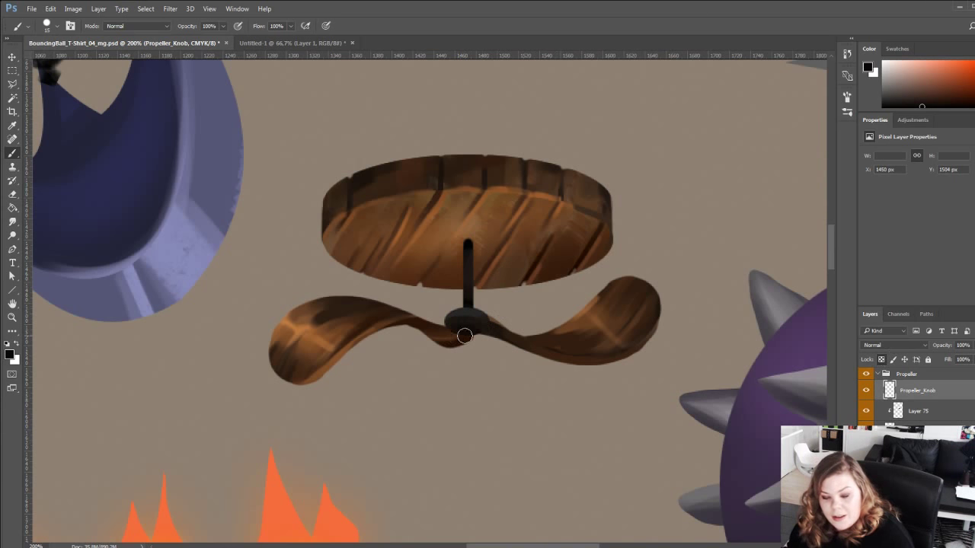
mouse_move(450, 330)
mouse_down()
mouse_move(479, 329)
mouse_move(449, 331)
mouse_up()
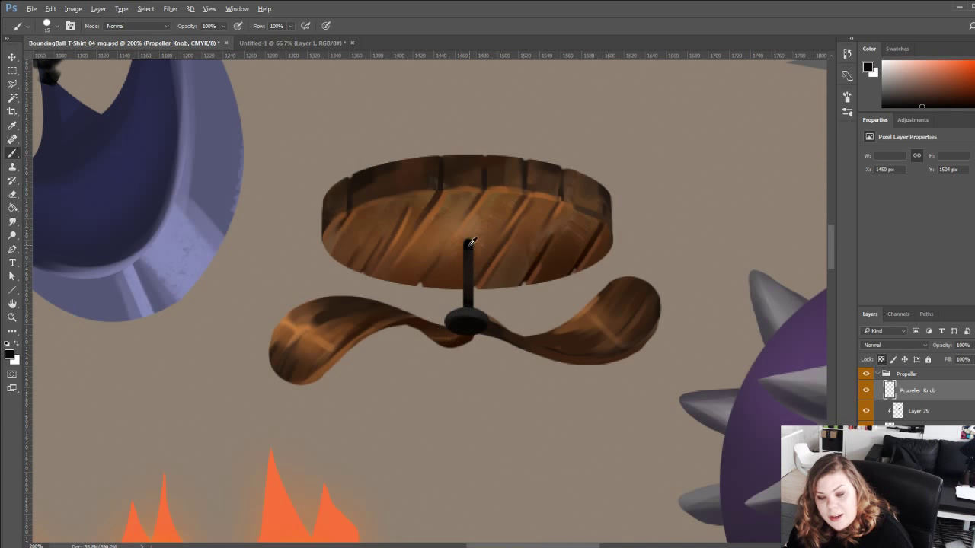
alt+click(470, 244)
alt+click(469, 272)
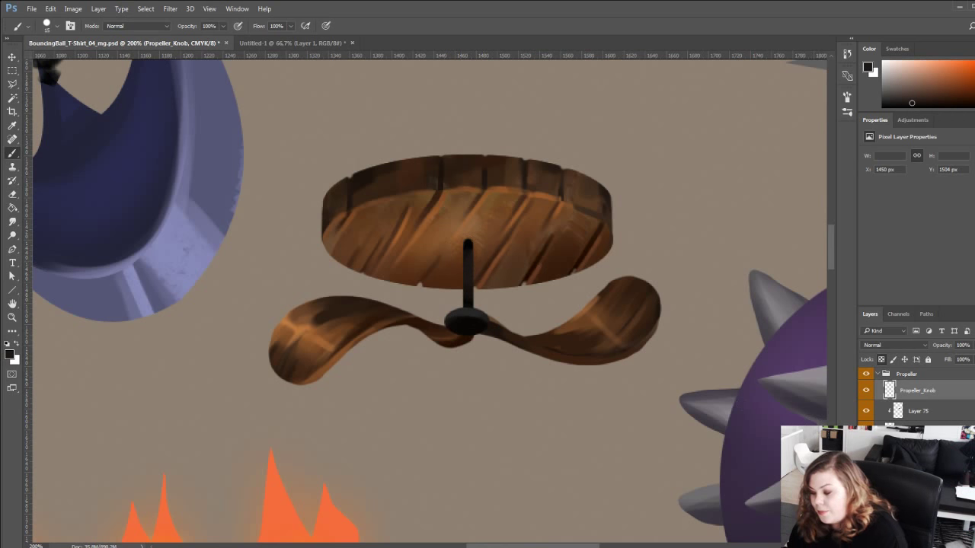
Identify the rod's layer by toggling visibility, then deepen the rod's shading on Propeller_Details with sampled black and a small brush.
click(866, 452)
click(866, 452)
click(866, 432)
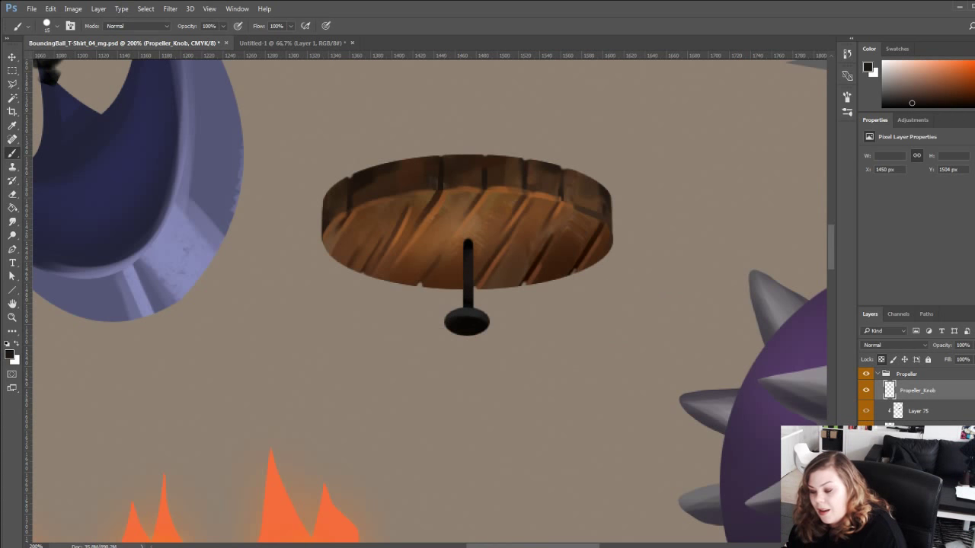
click(866, 432)
click(866, 452)
click(866, 452)
click(918, 452)
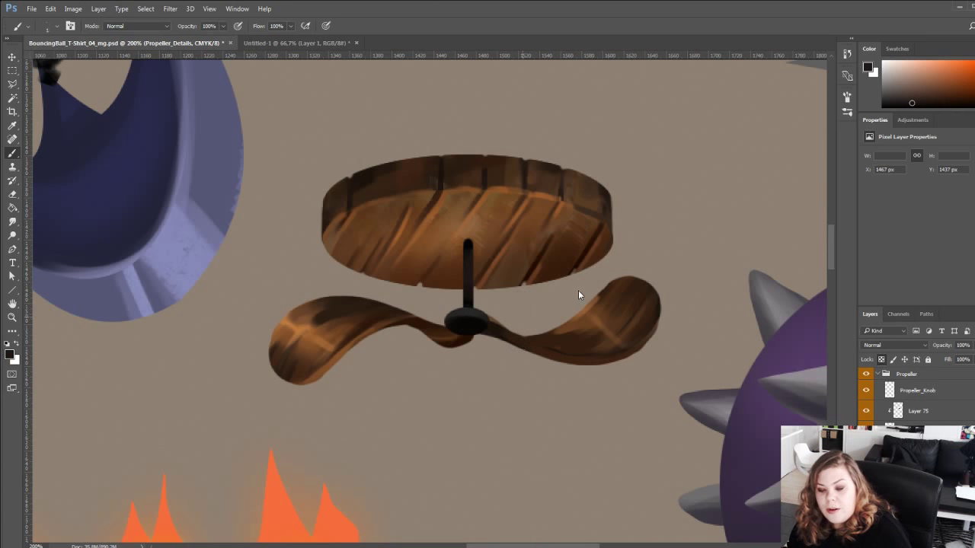
alt+click(468, 244)
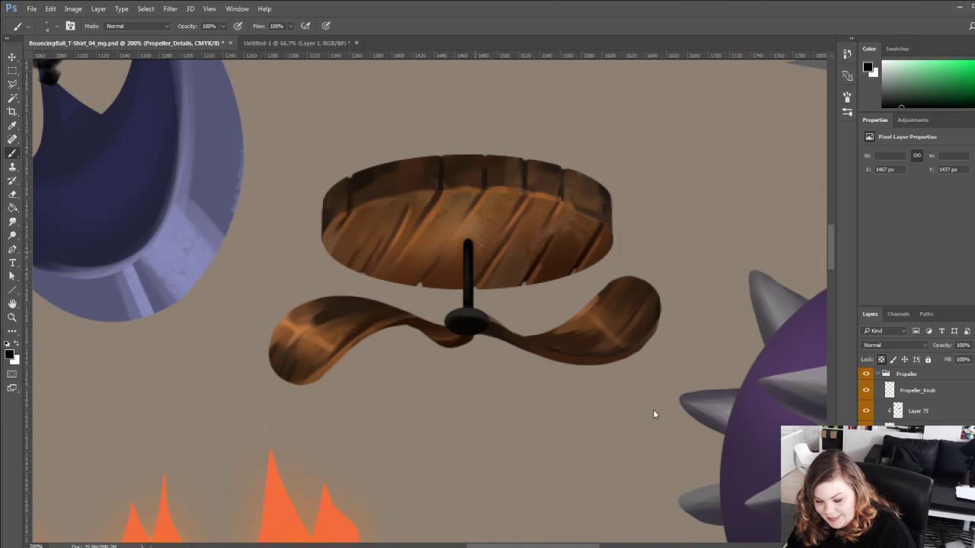
Soften the knob's shading on the Propeller_Knob layer with a sampled dark grey and a size 21 soft brush.
key(period)
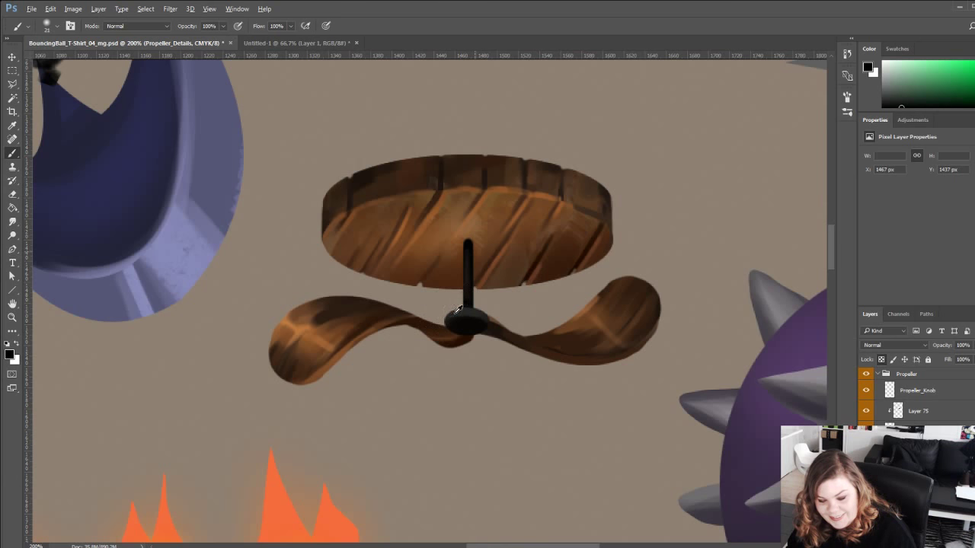
alt+click(457, 308)
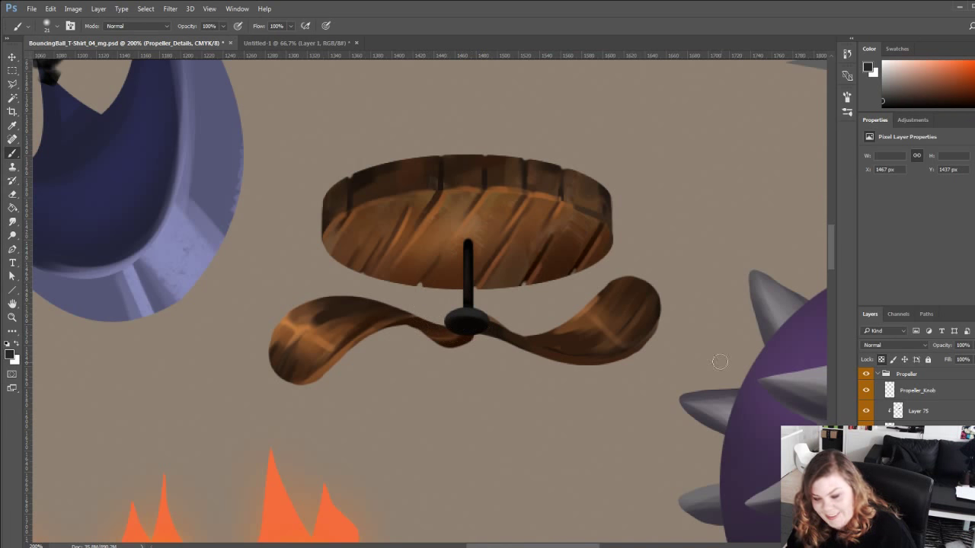
click(873, 391)
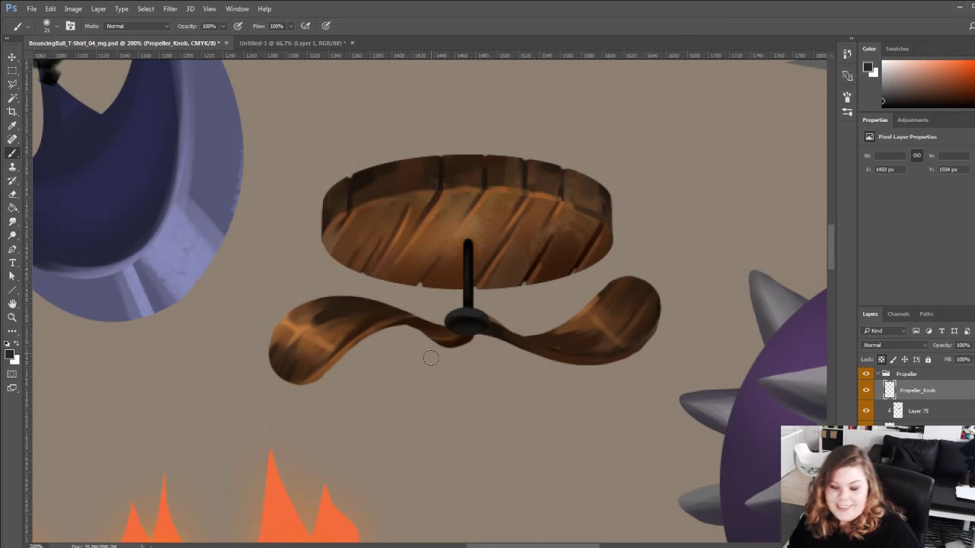
click(478, 340)
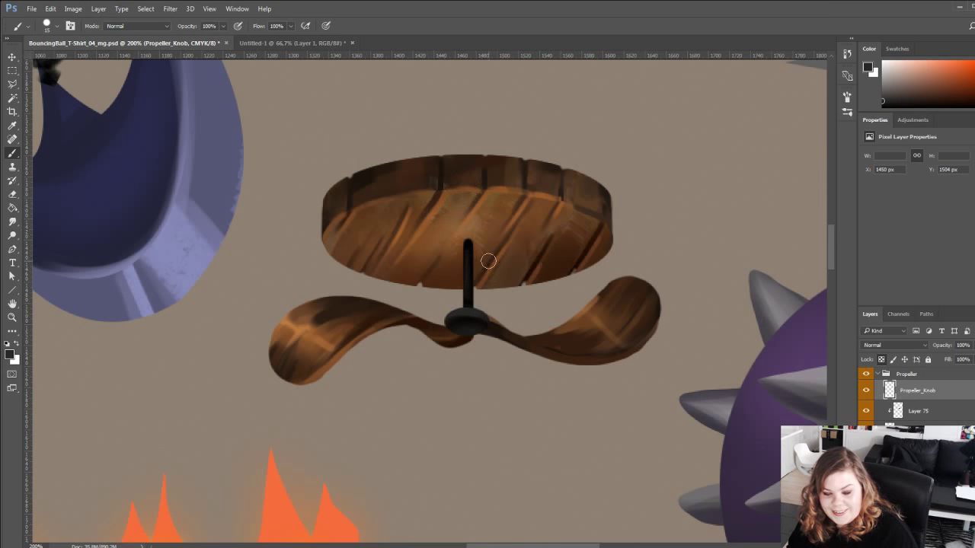
Paint thin highlights on the knob's upper rim in mid grey and light purple with a size 3 brush.
drag(886, 89, 859, 83)
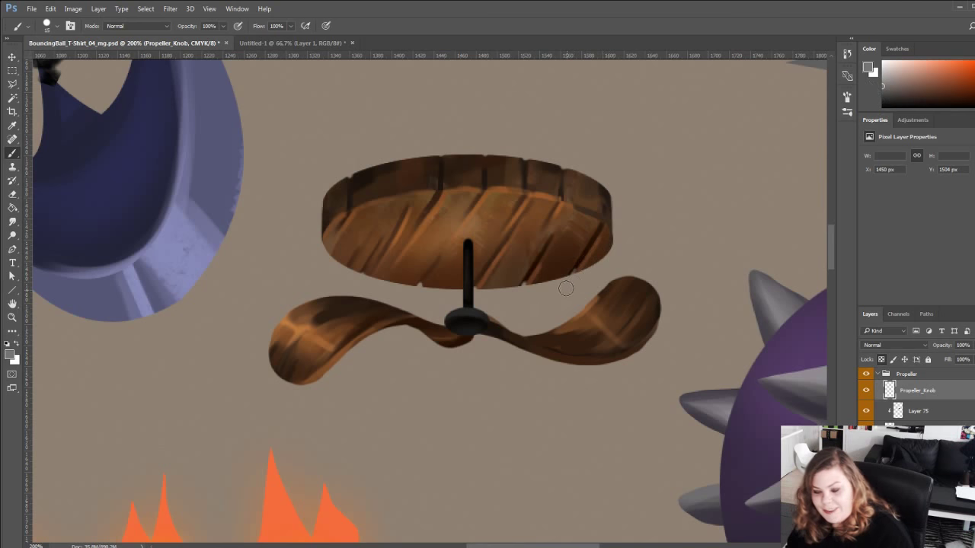
click(625, 292)
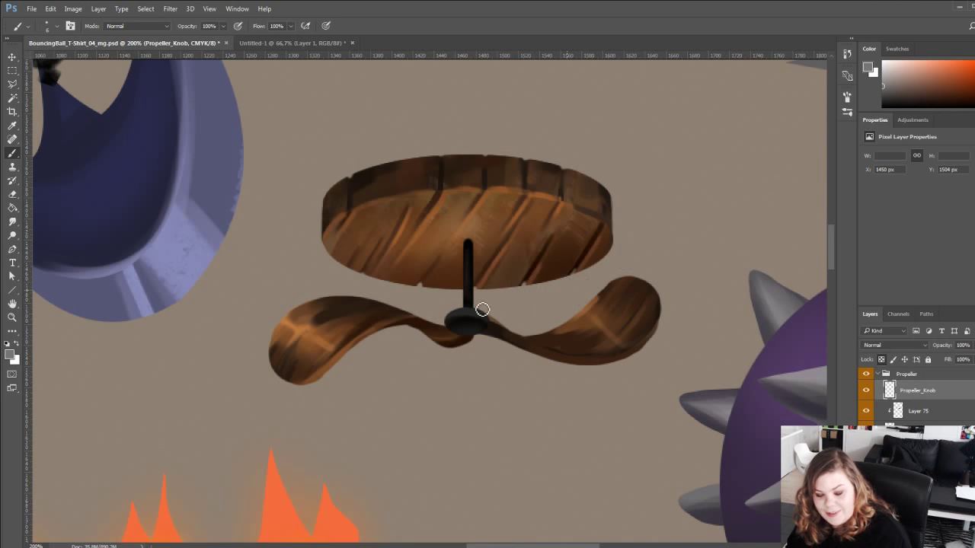
click(464, 317)
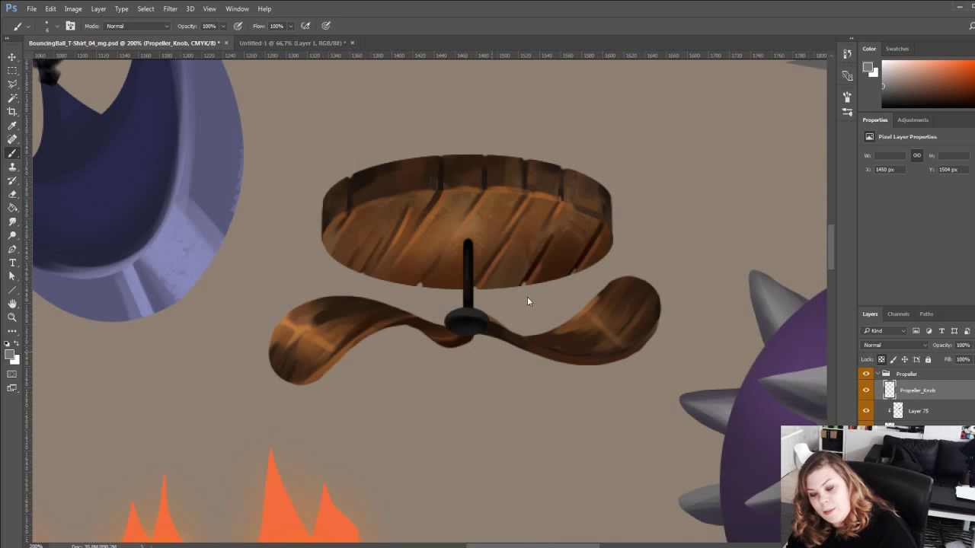
key(bracketleft)
key(bracketleft)
key(bracketleft)
drag(453, 313, 463, 318)
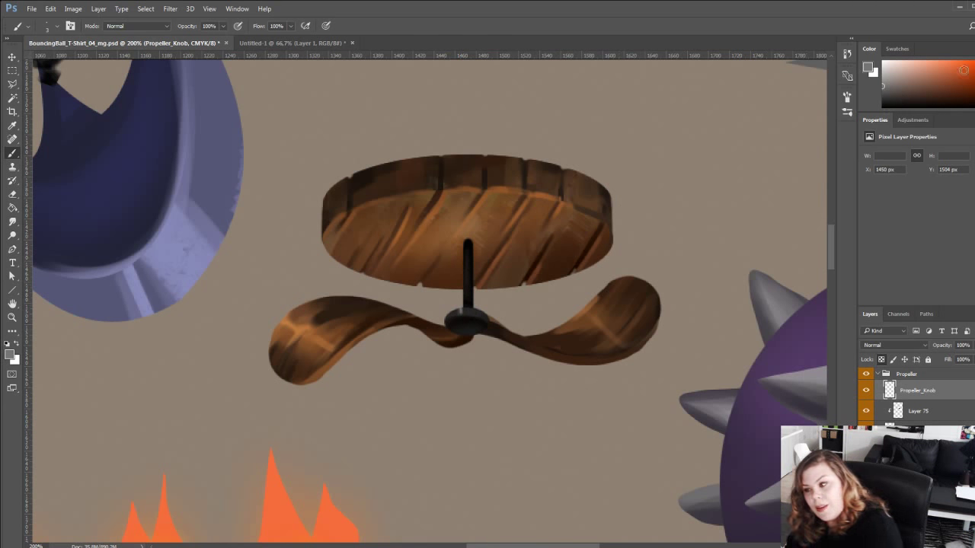
click(974, 70)
click(905, 72)
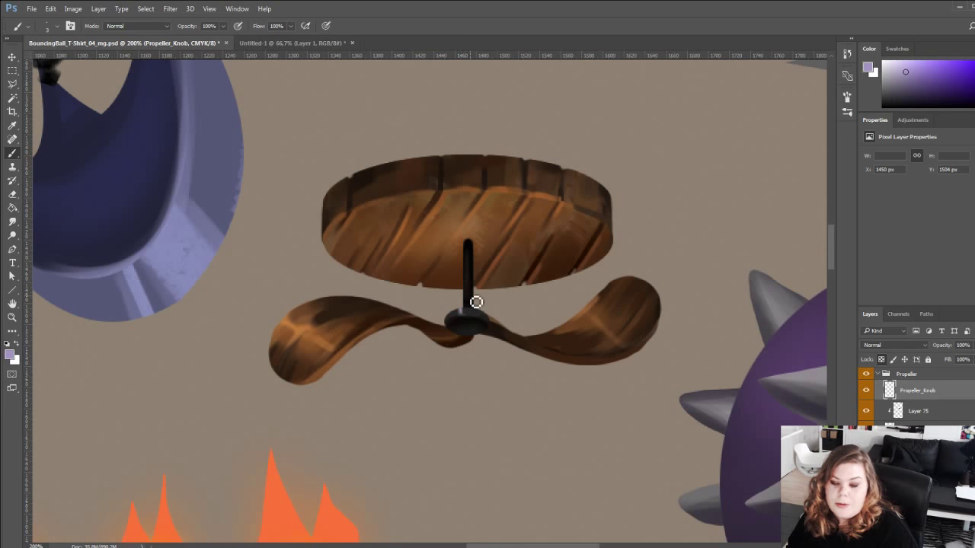
click(866, 493)
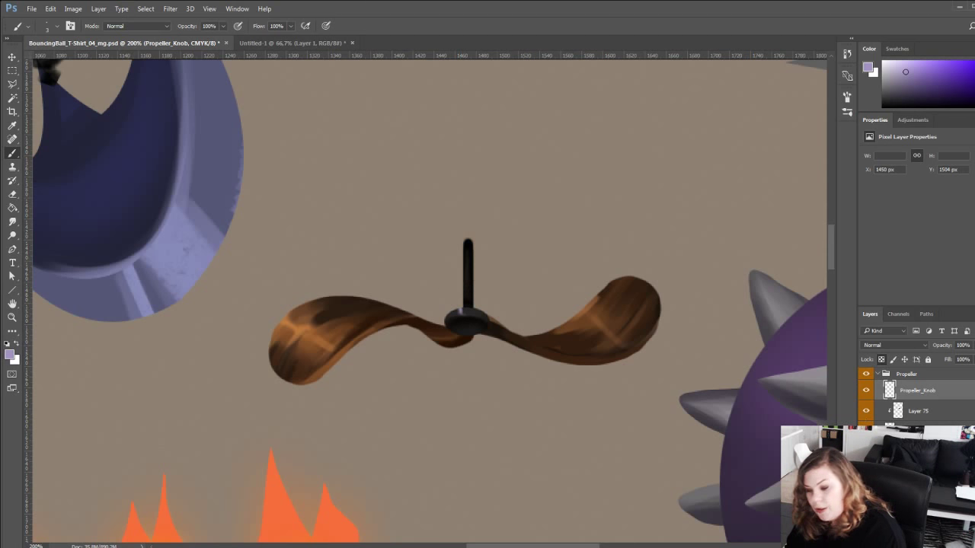
click(866, 493)
click(866, 452)
click(866, 453)
click(918, 473)
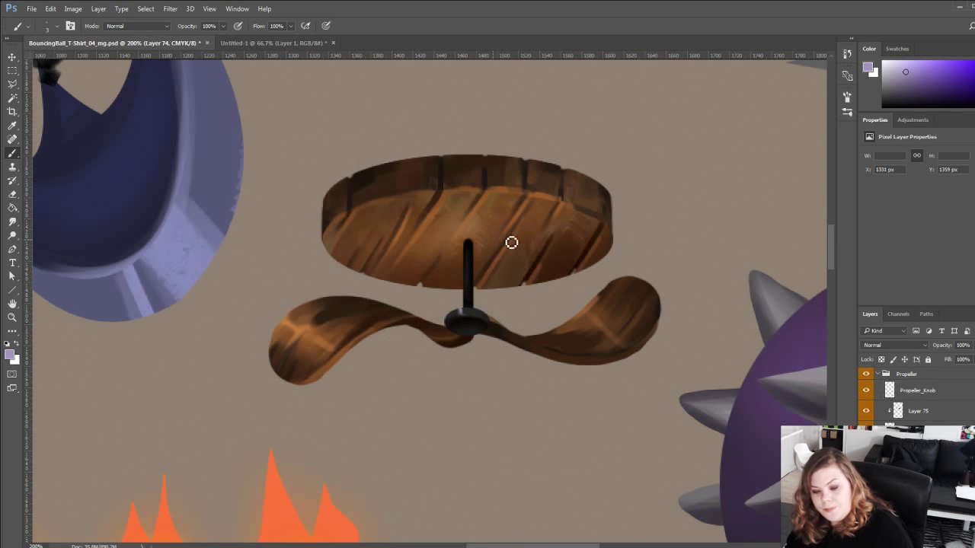
alt+right_click(561, 266)
alt+click(473, 314)
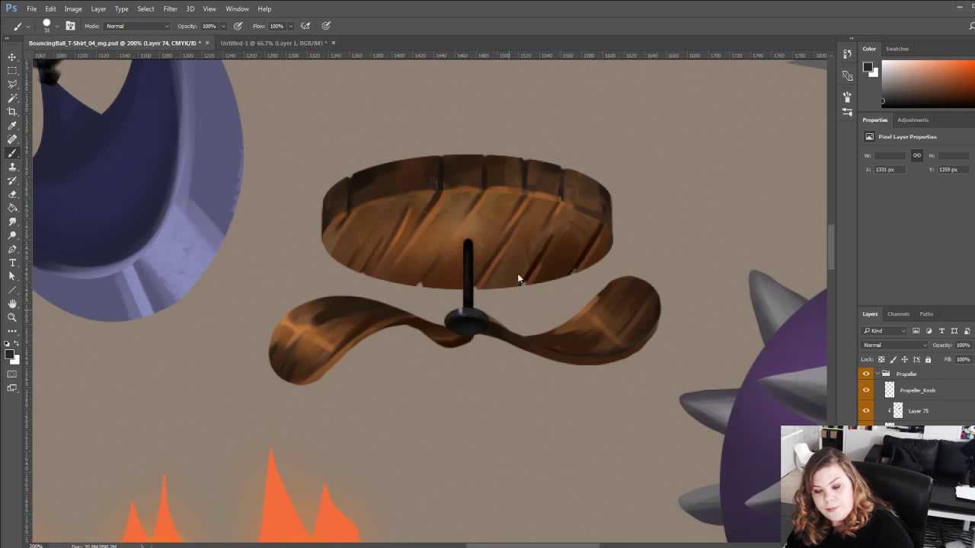
alt+right_click(571, 292)
drag(477, 230, 482, 291)
key(ctrl+z)
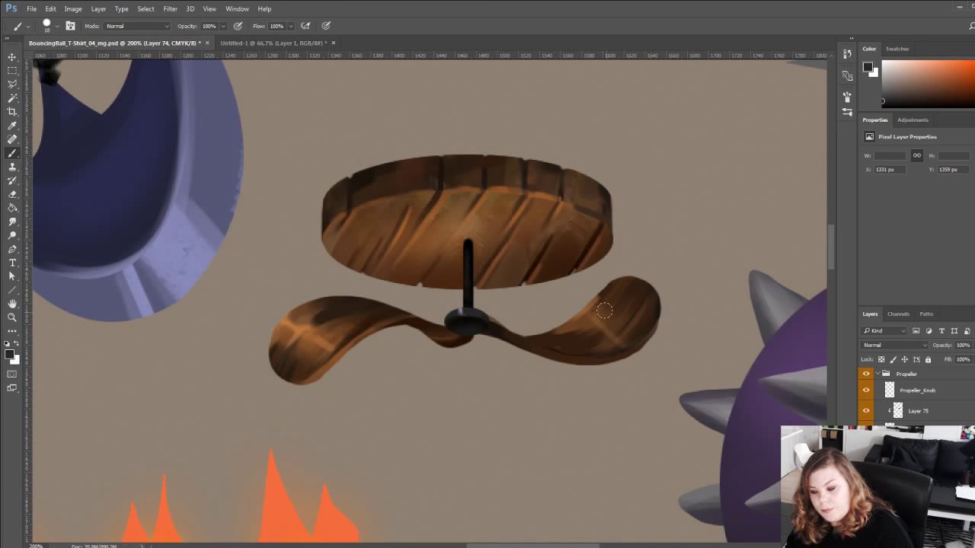
click(882, 360)
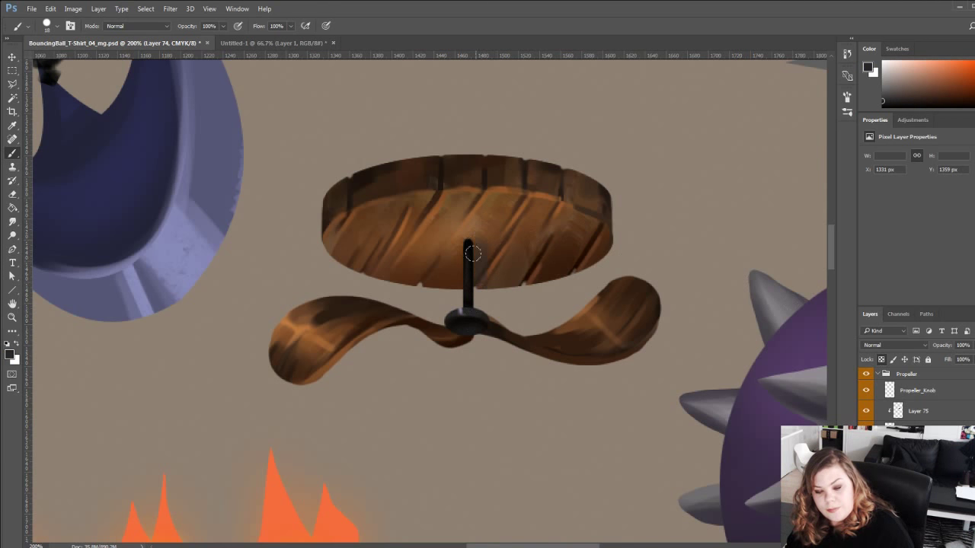
click(866, 473)
click(866, 473)
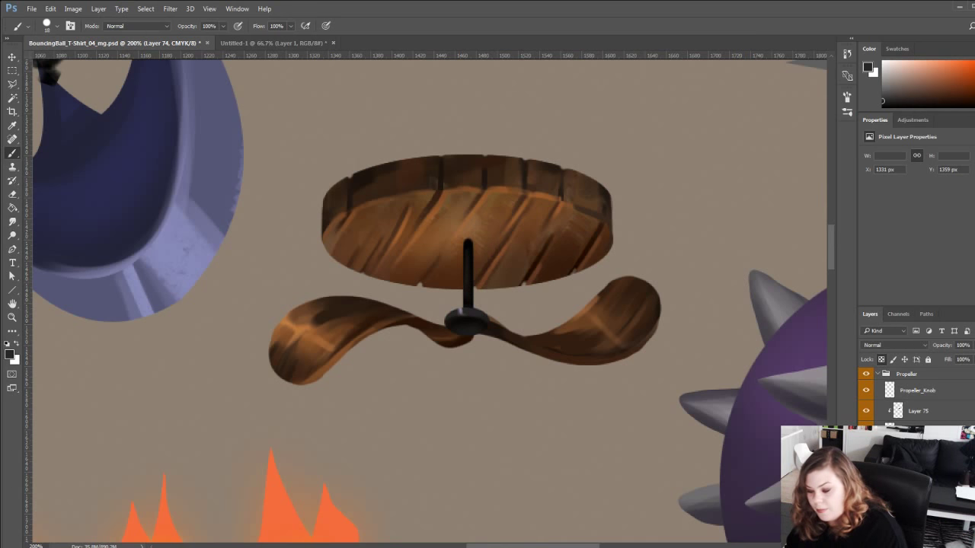
Try a grey highlight along the rod on the Propeller_Details layer, using a sampled grey and a size 6 brush.
click(866, 453)
click(866, 453)
click(920, 453)
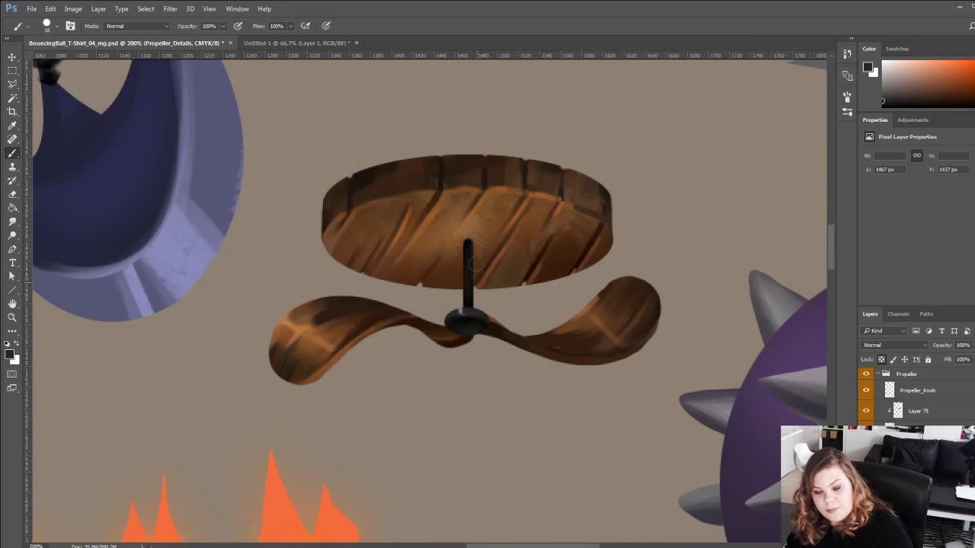
alt+click(456, 296)
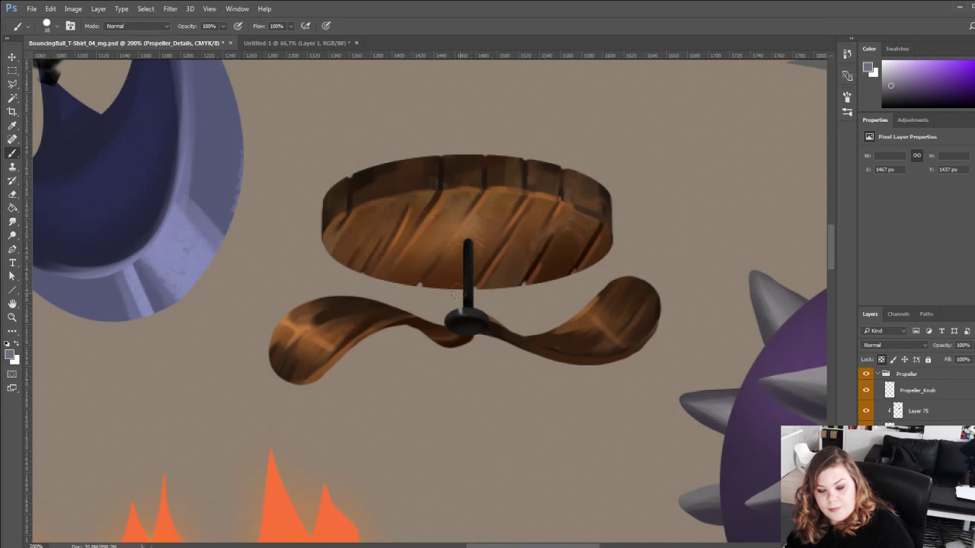
key(bracketleft)
key(bracketleft)
key(bracketleft)
key(bracketleft)
key(bracketleft)
key(bracketleft)
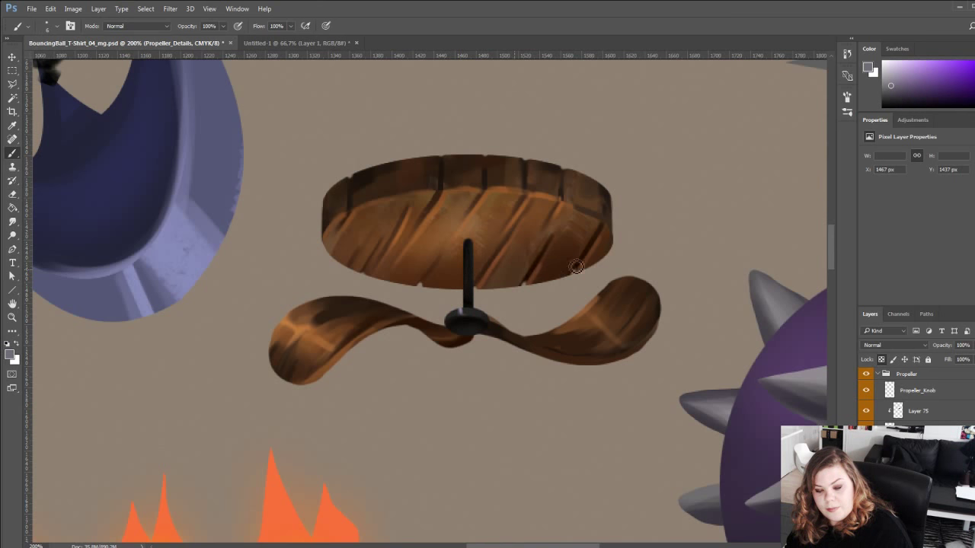
drag(469, 253, 470, 299)
key(ctrl+z)
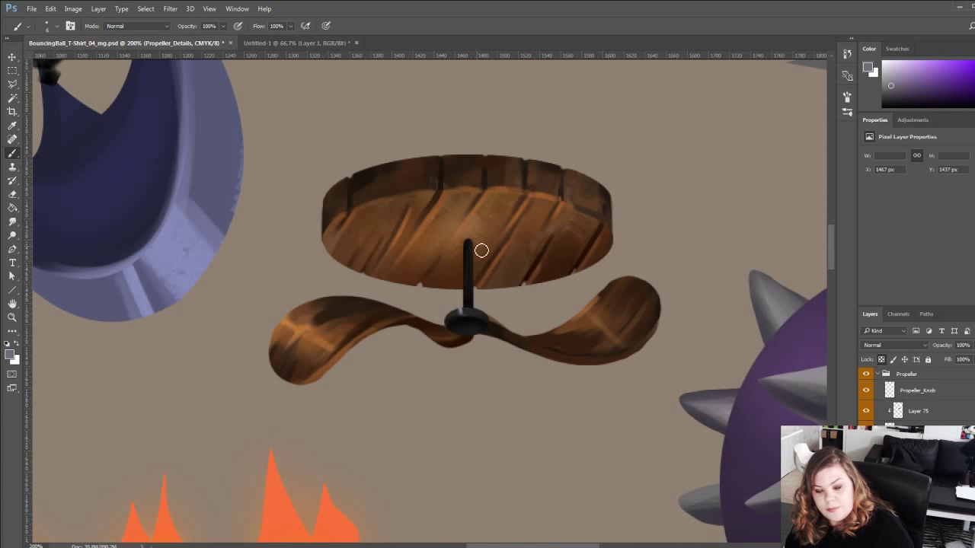
Try a thinner grey highlight down the rod's length with a size 3 brush.
key(bracketleft)
key(bracketleft)
key(bracketleft)
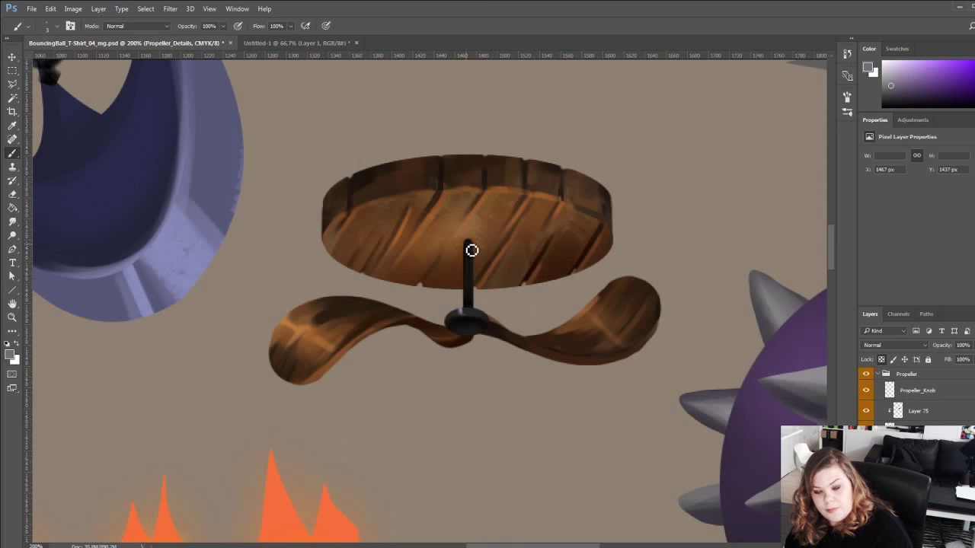
drag(470, 251, 470, 304)
key(ctrl+z)
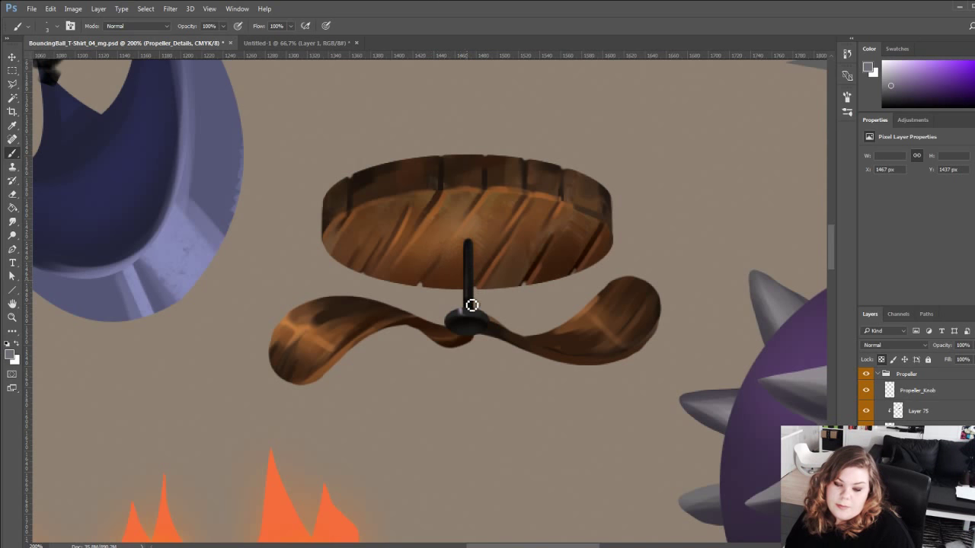
Check the propeller within the whole artwork and select its collapsed Propeller group.
click(13, 318)
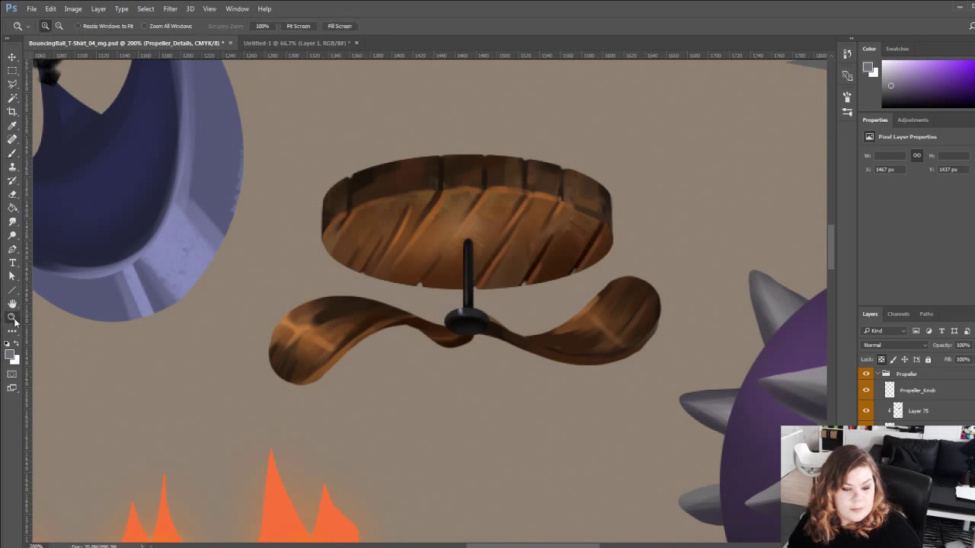
click(293, 30)
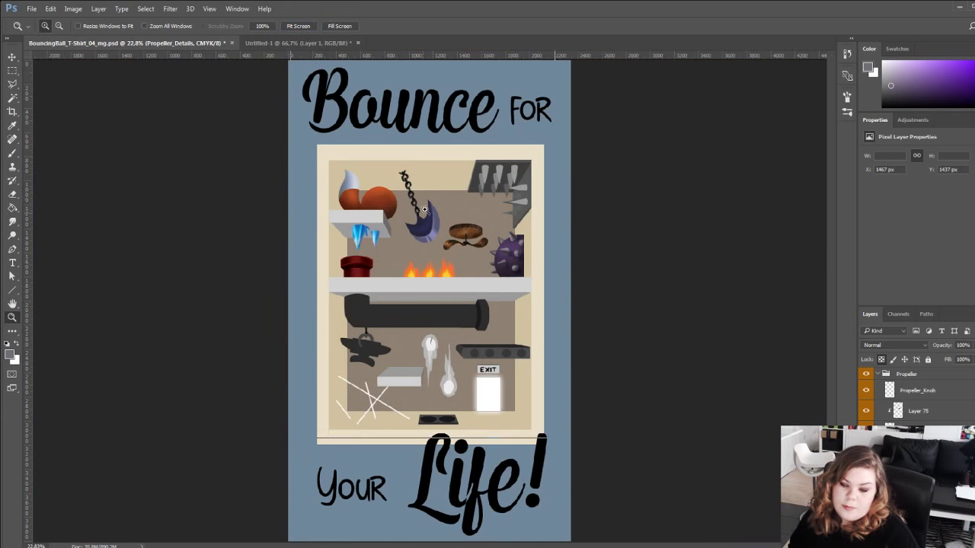
click(424, 186)
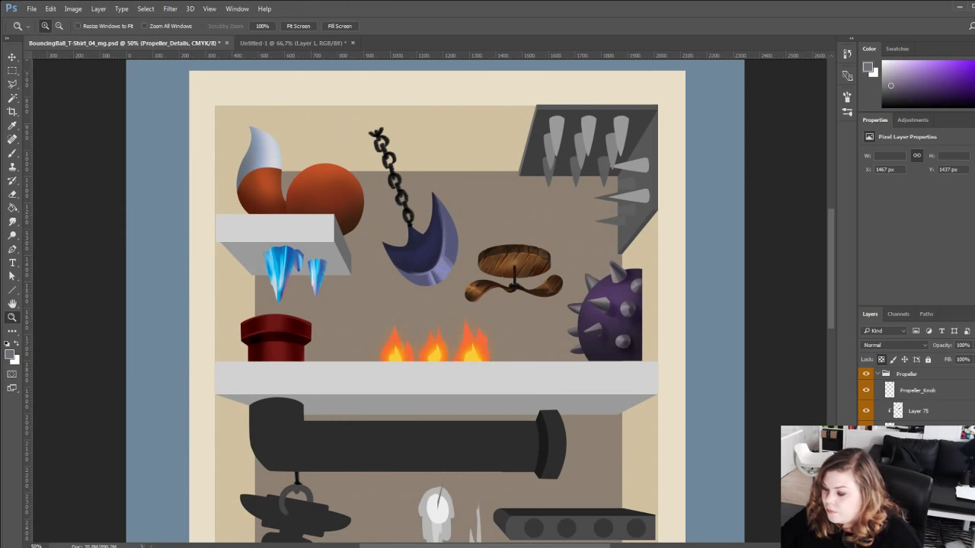
scroll(922, 398, up, 1)
click(878, 410)
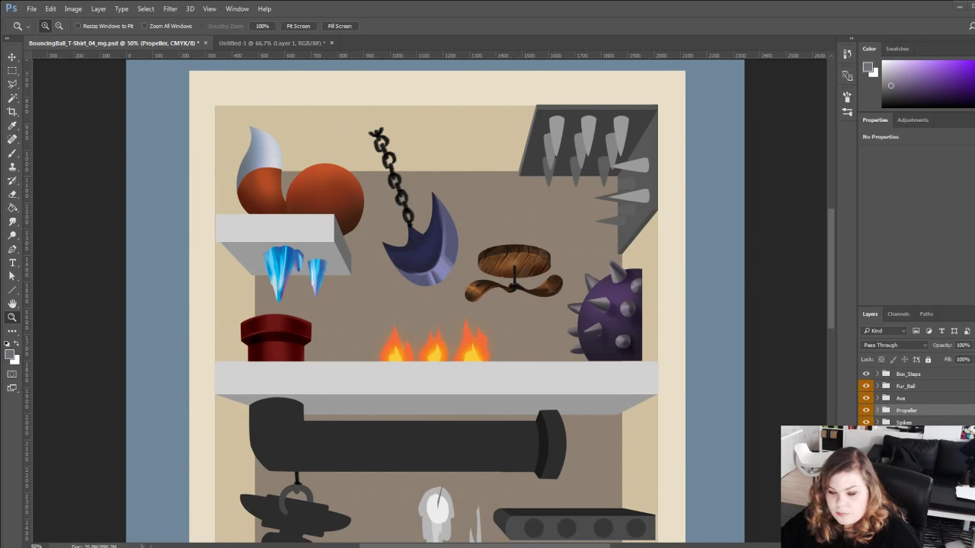
Find the spiked ball's layers by toggling visibility and select Layer 57 in the Spike_Ball group.
scroll(914, 397, down, 1)
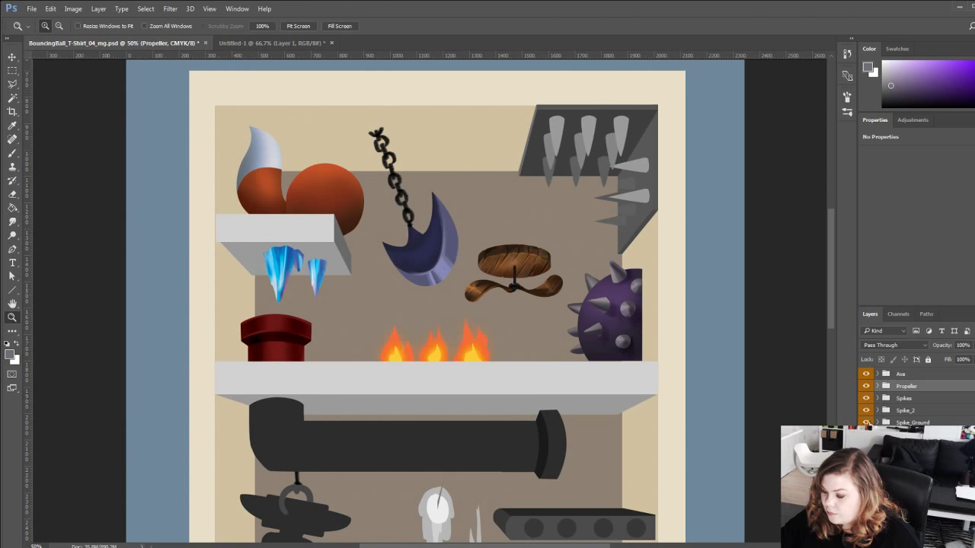
click(867, 422)
click(867, 422)
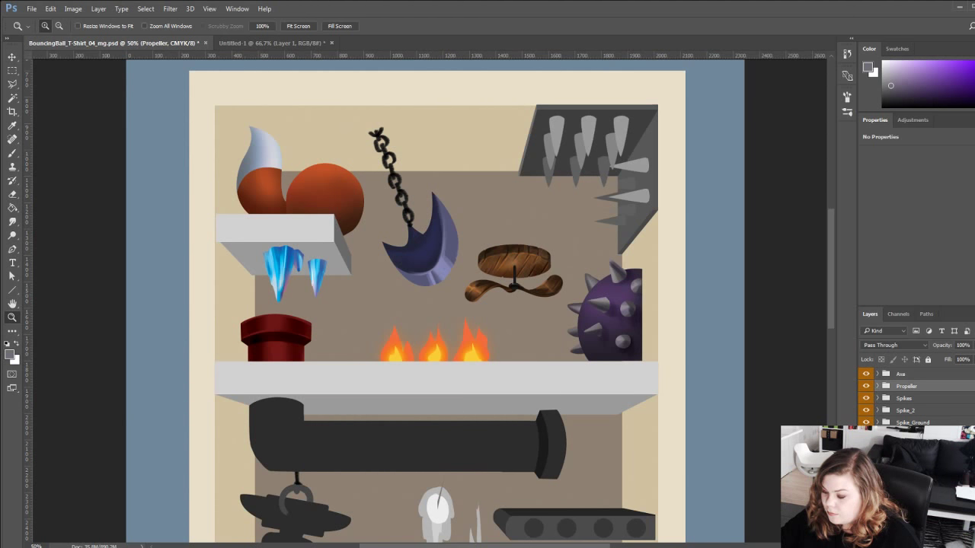
click(867, 484)
click(867, 484)
scroll(872, 484, down, 4)
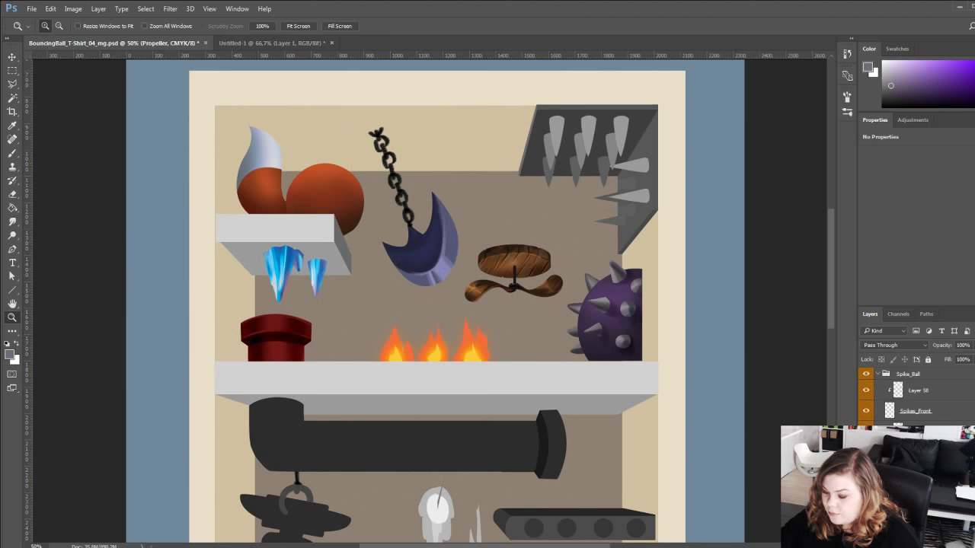
click(918, 432)
click(866, 432)
click(866, 432)
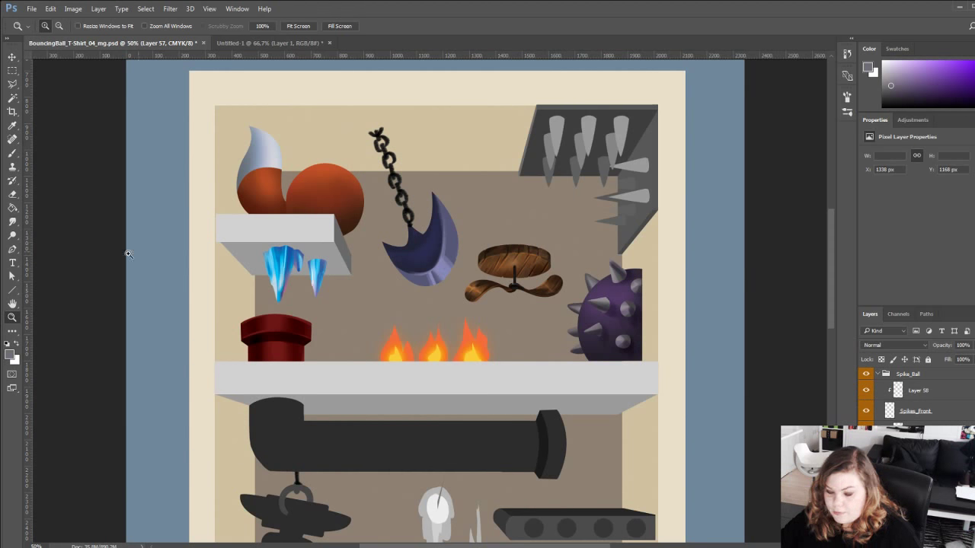
Blend reflected light into the spiked ball's underside with a size 94 soft brush, using sampled beige, flame orange and dark purple.
click(610, 291)
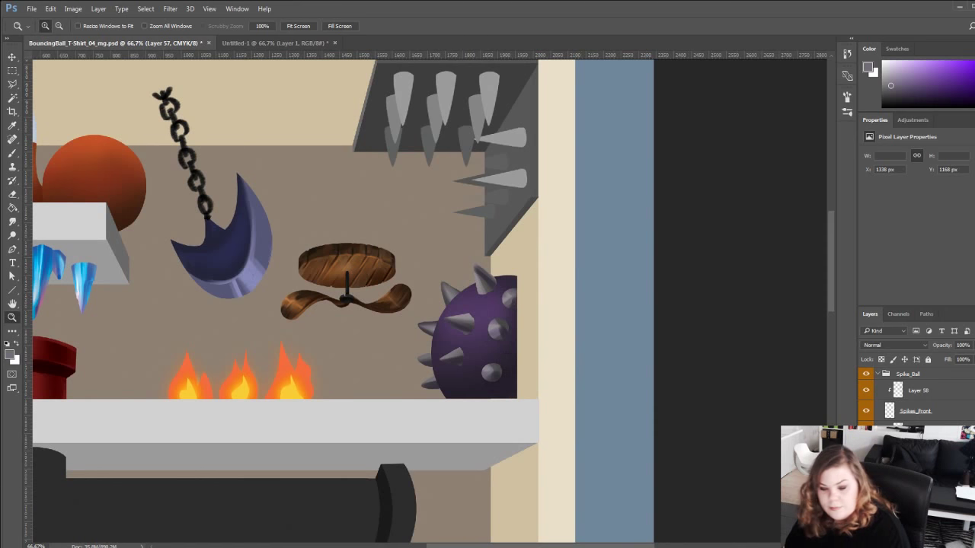
key(b)
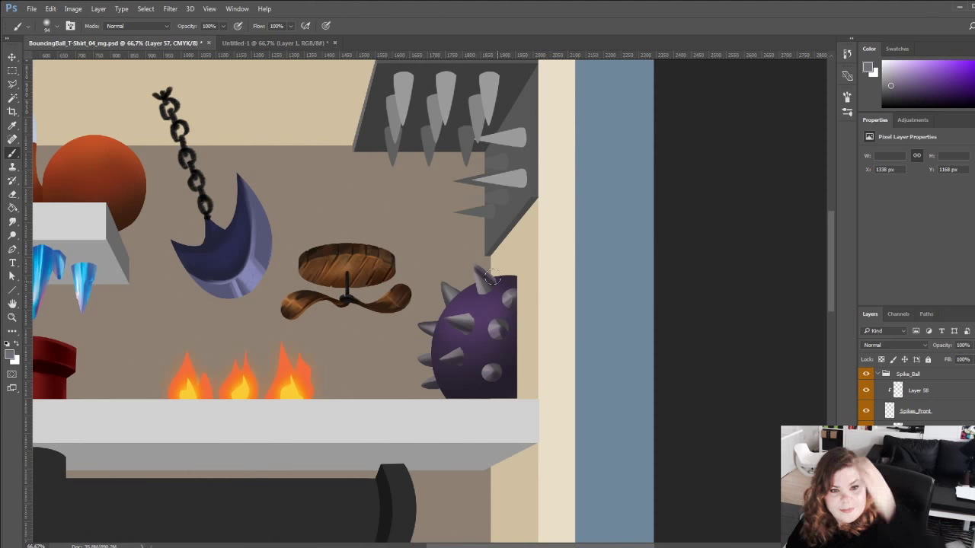
alt+click(475, 385)
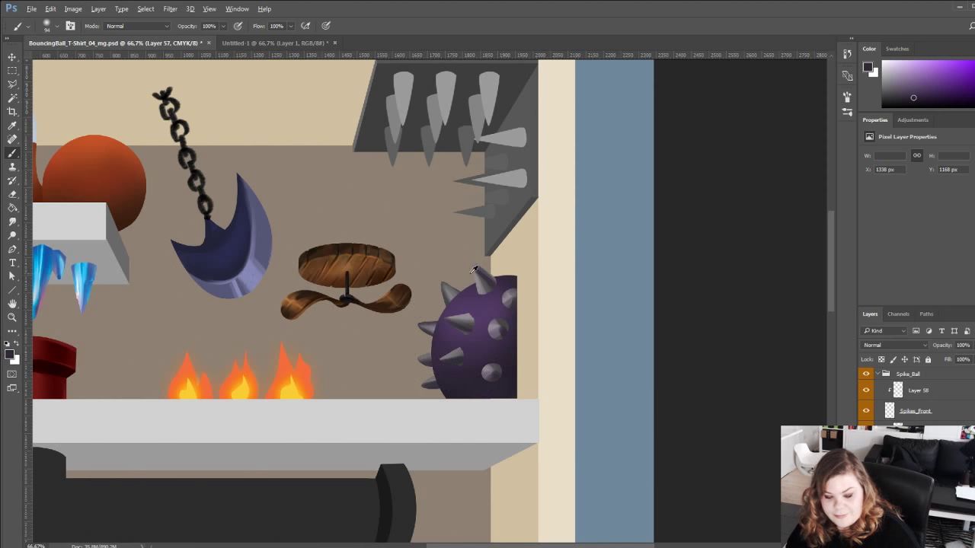
alt+click(533, 311)
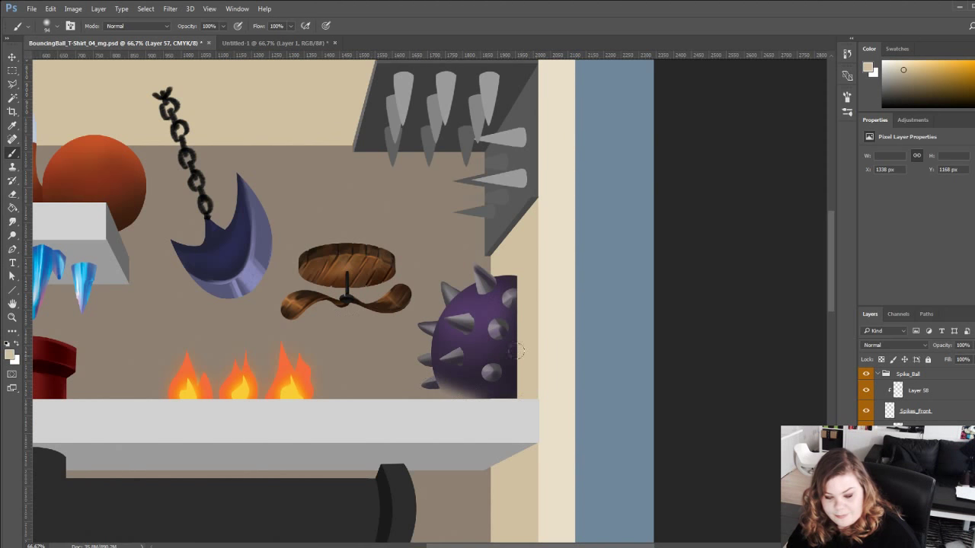
alt+click(474, 379)
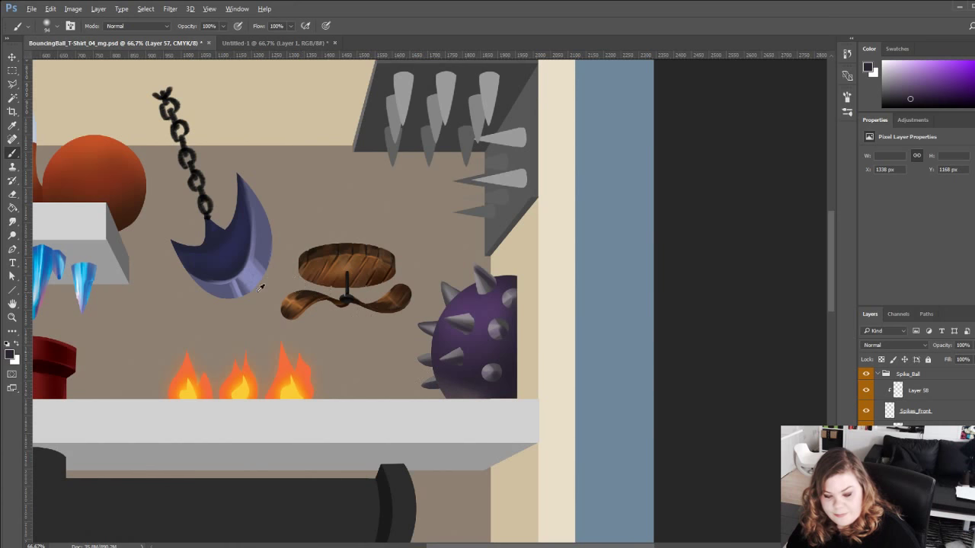
alt+click(280, 366)
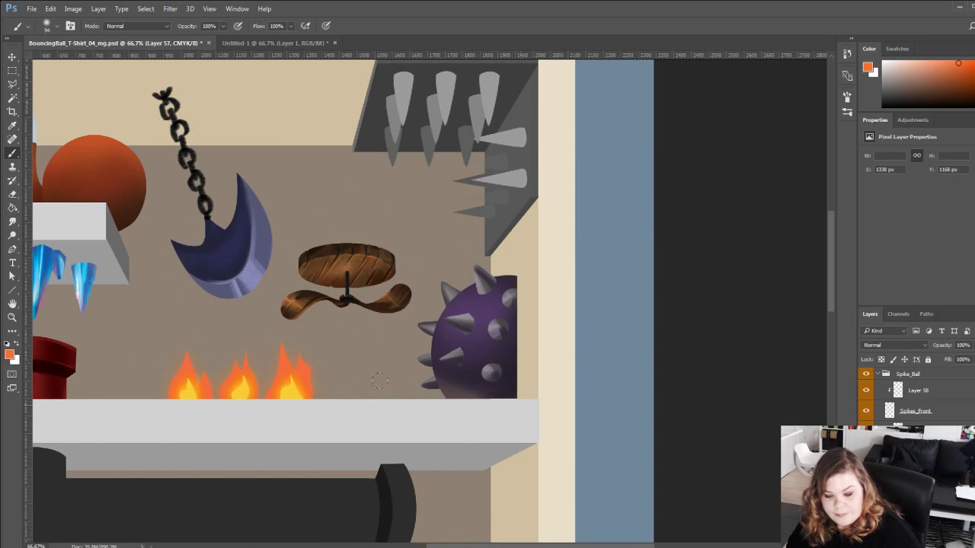
alt+click(464, 366)
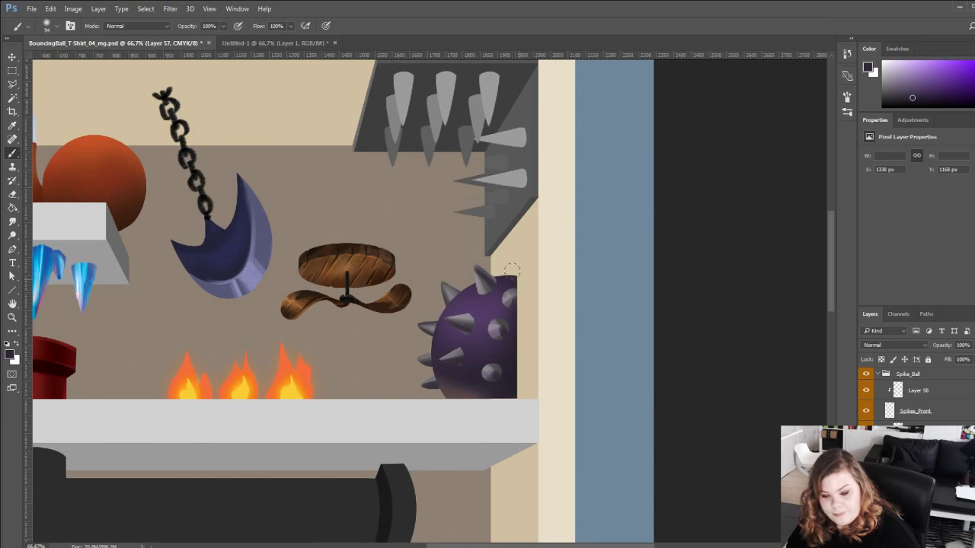
Shade the spiked ball's purple surface around the spikes with dark purples sampled from it, using a size 77 brush.
drag(272, 346, 302, 373)
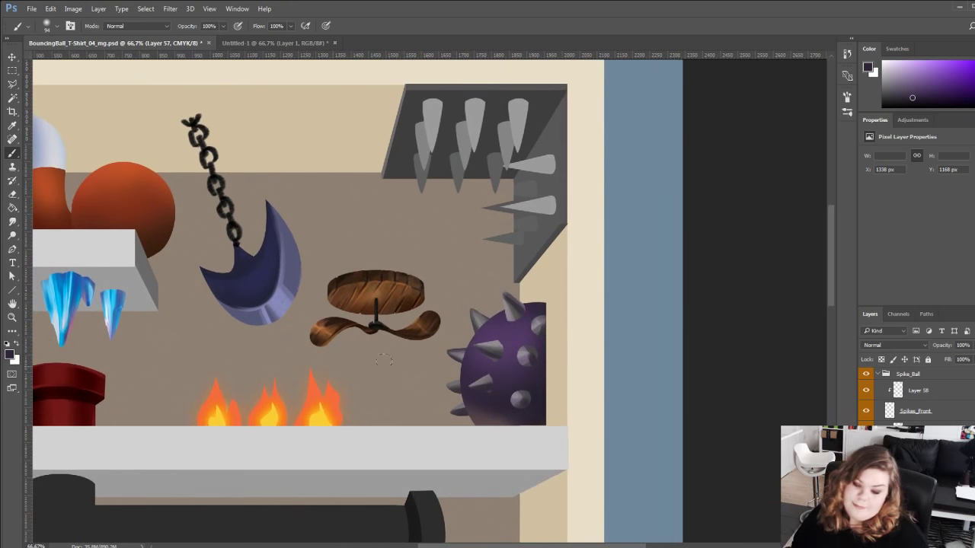
alt+click(483, 410)
alt+click(482, 390)
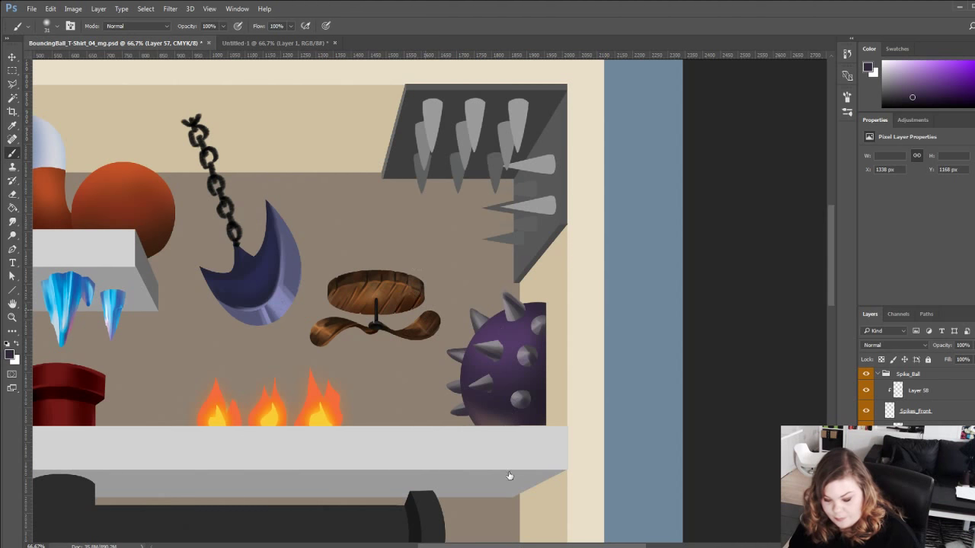
click(545, 490)
click(593, 479)
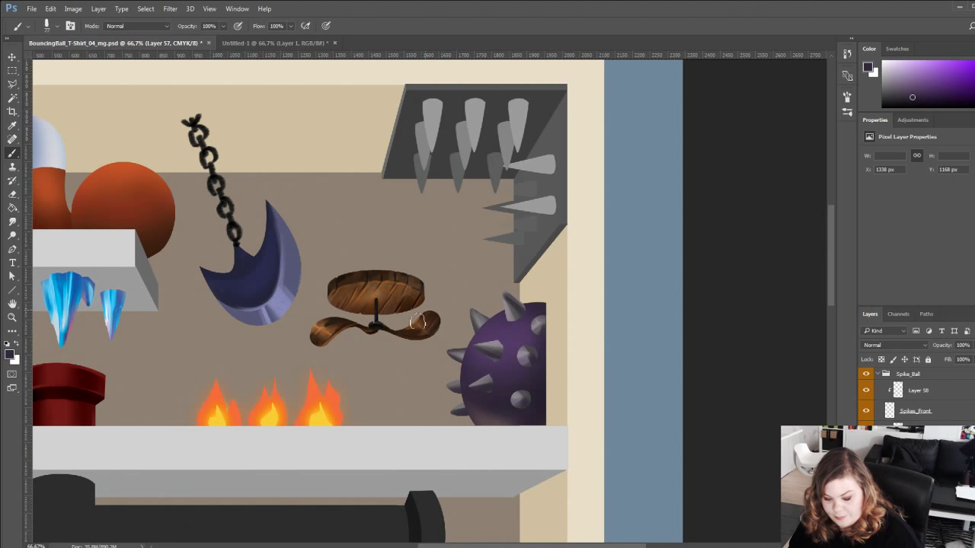
alt+click(497, 364)
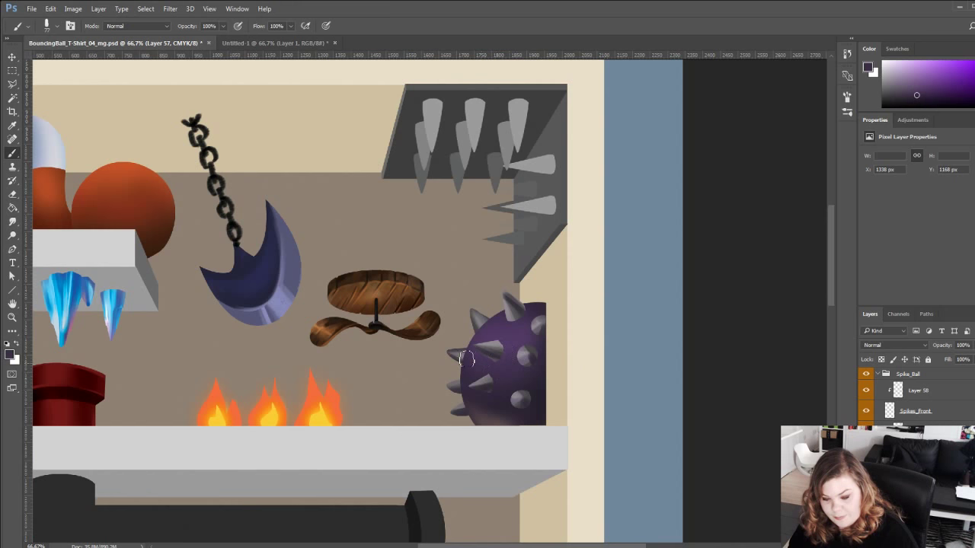
alt+click(471, 381)
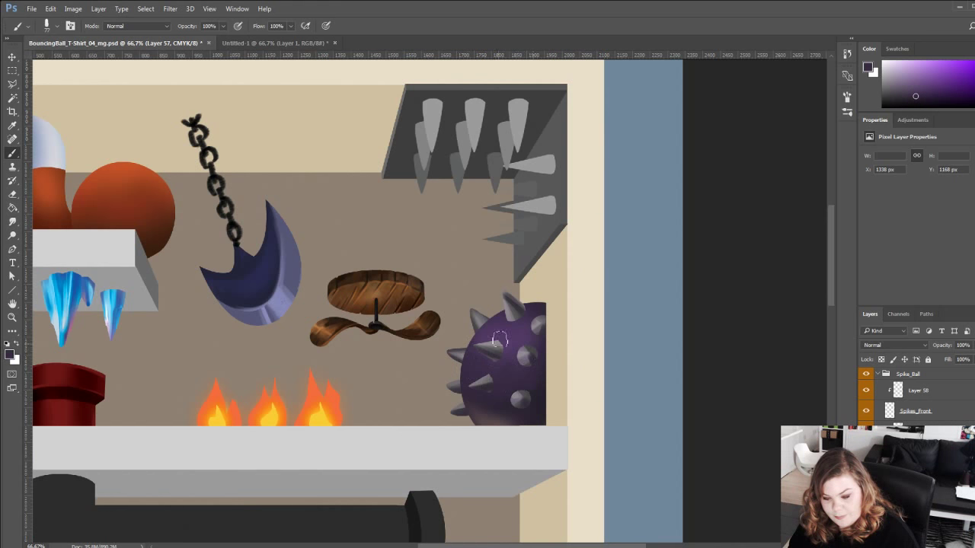
alt+click(531, 357)
alt+click(538, 302)
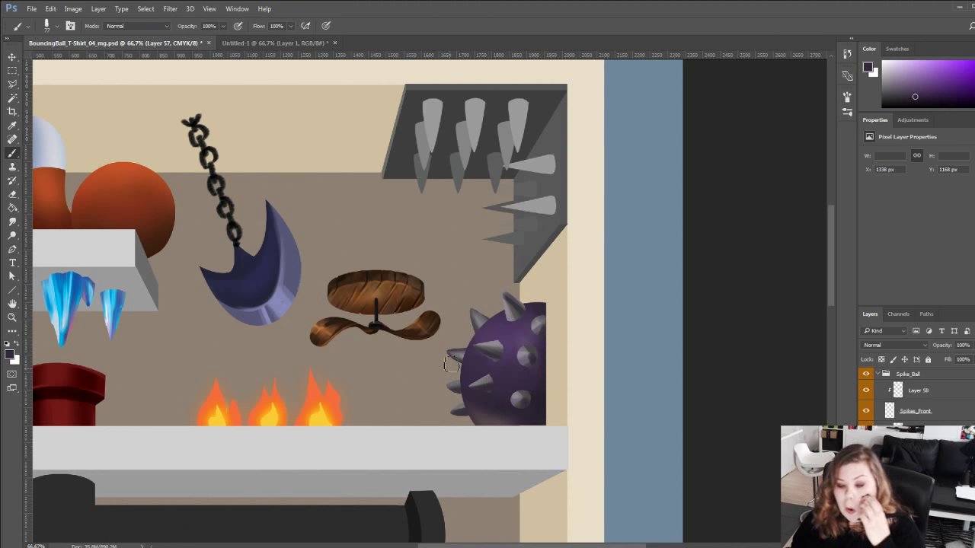
alt+click(540, 397)
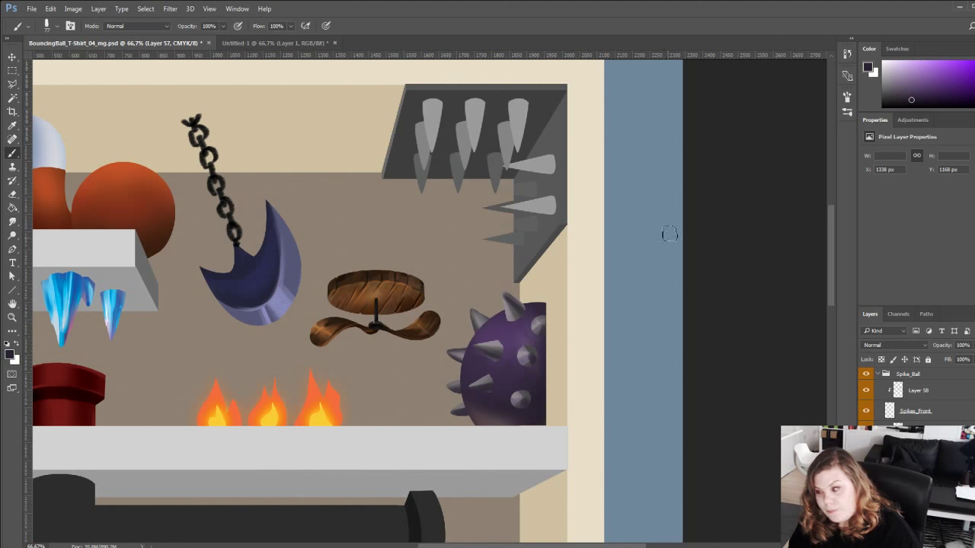
Add very dark purple speckled texture to the spiked ball with a size 114 speckle brush.
click(963, 98)
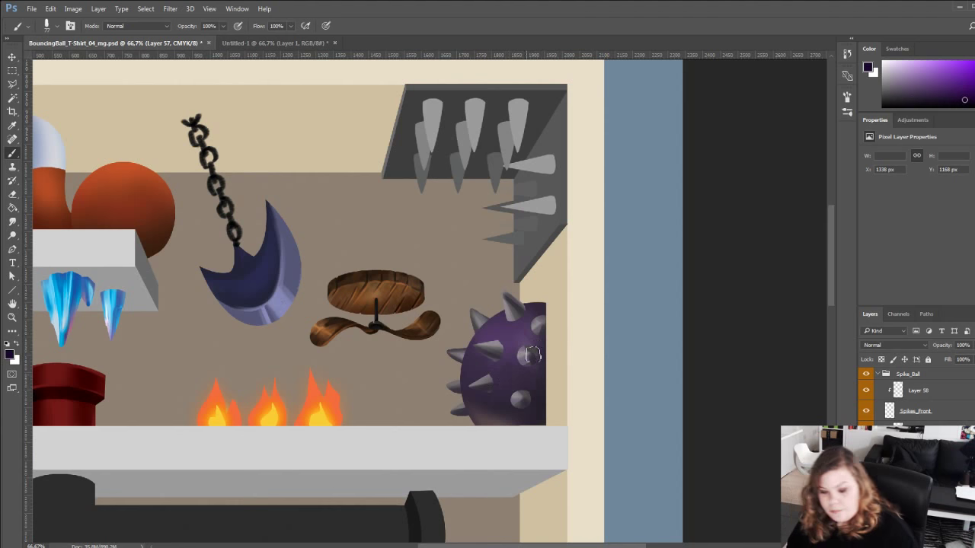
key(comma)
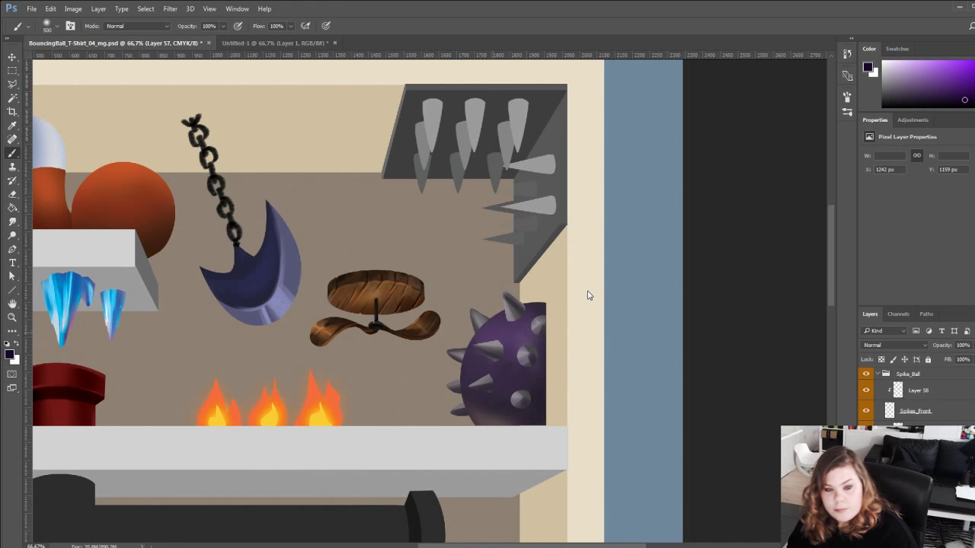
drag(466, 364, 495, 367)
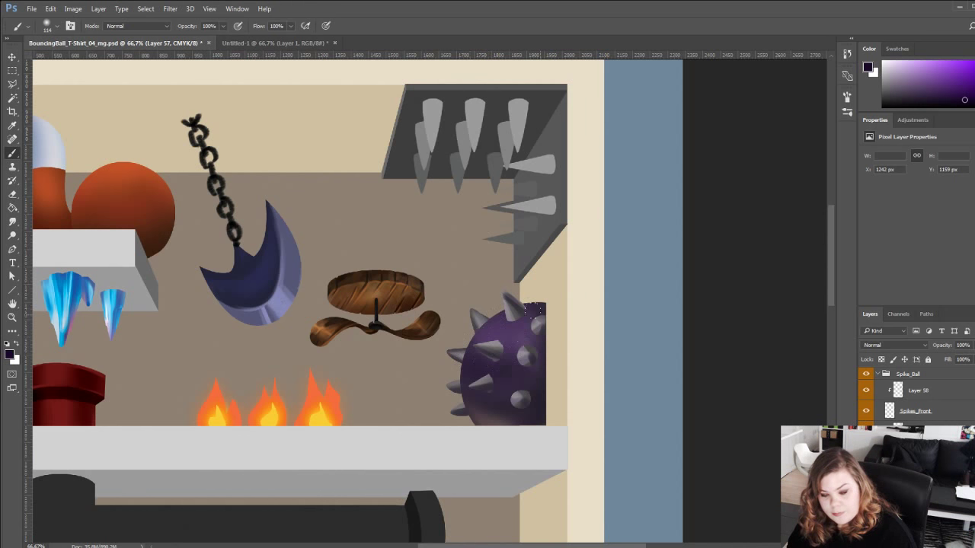
Intensify the spiked ball's colour with vivid purple, using the size 114 brush in Color mode and undoing unwanted strokes.
click(969, 74)
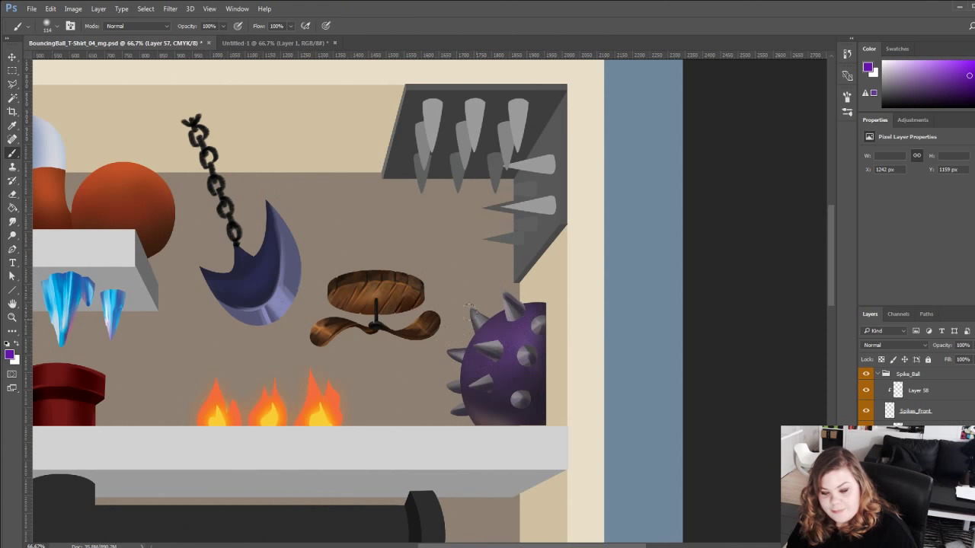
drag(476, 367, 536, 351)
key(ctrl+z)
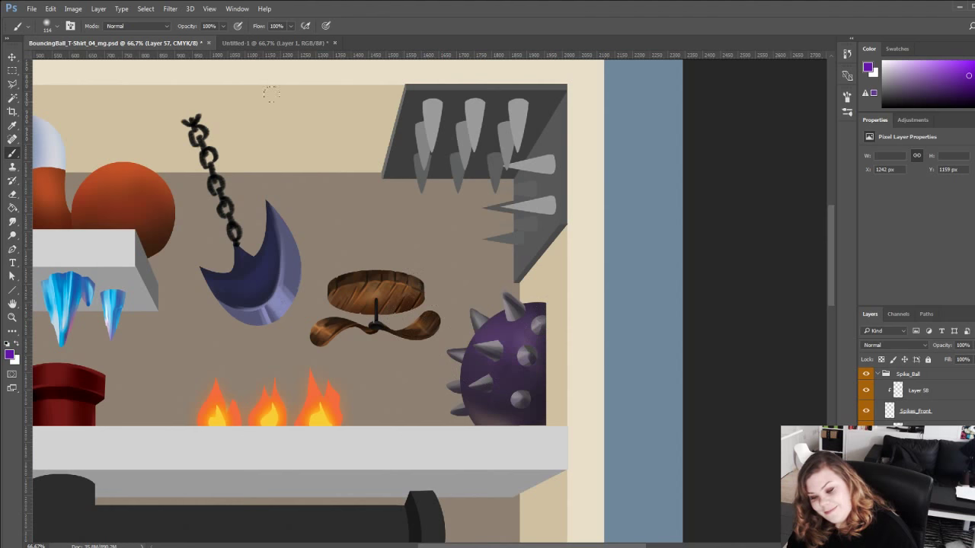
key(shift+alt+c)
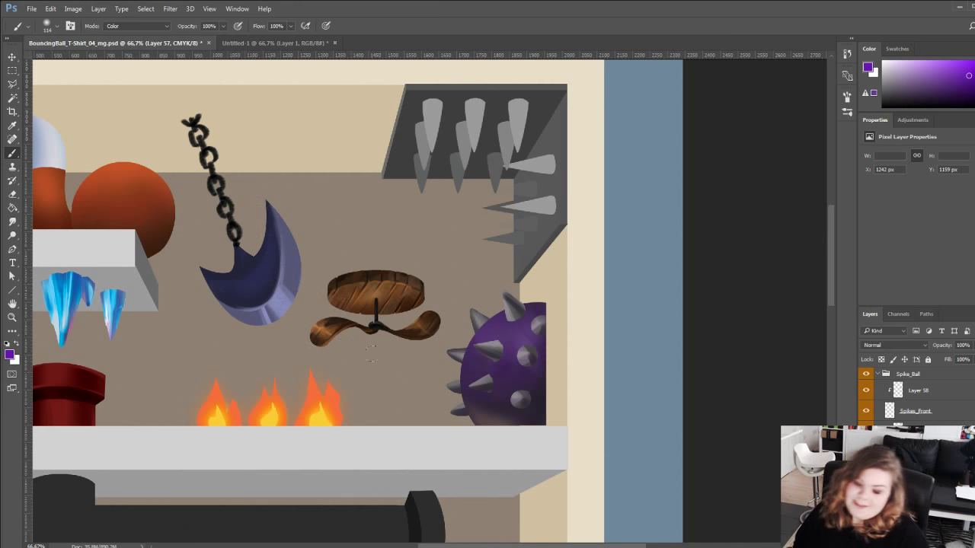
drag(439, 358, 489, 369)
key(ctrl+z)
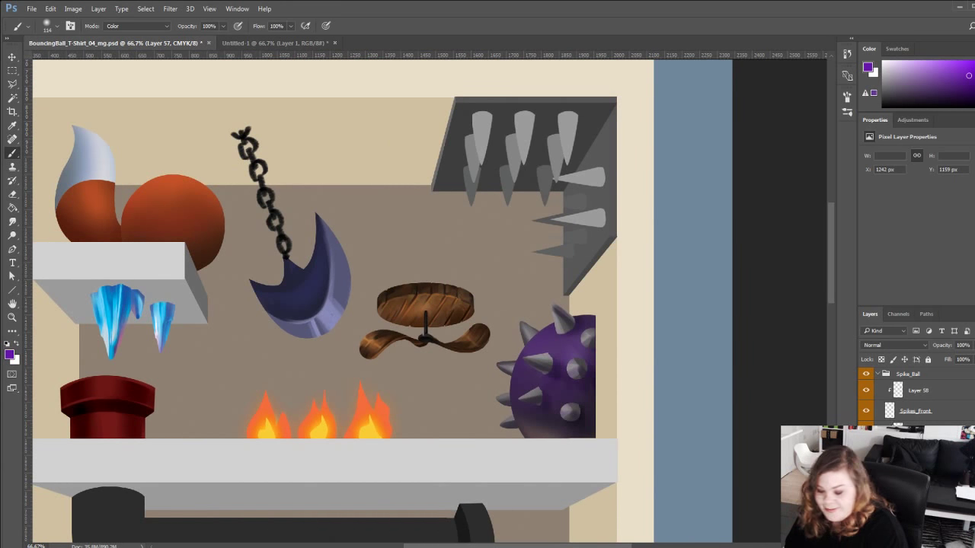
Rework the spike shadows on the spiked ball's Multiply layer, Layer 60, with dark purple sampled from the ball, using size 25 and 36 brushes.
click(898, 429)
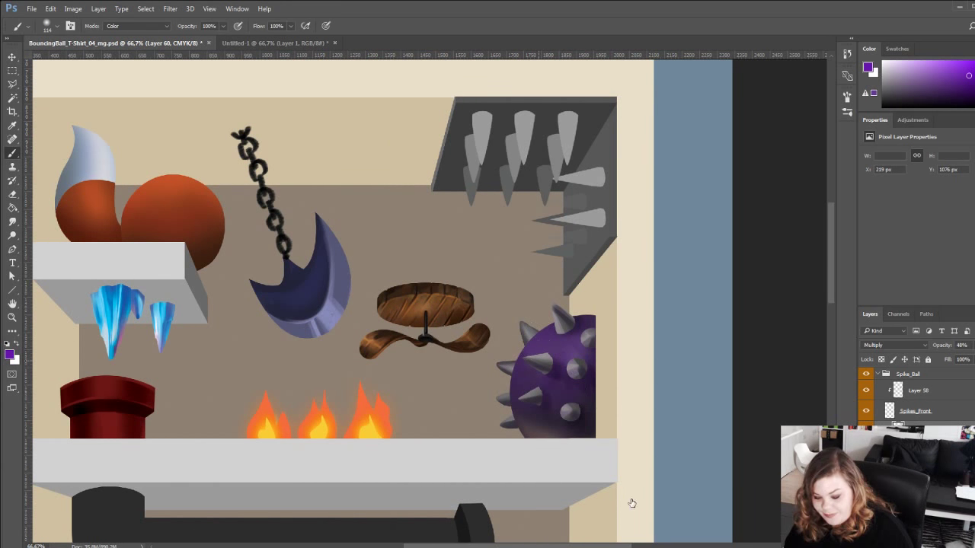
key(period)
key(period)
alt+click(557, 373)
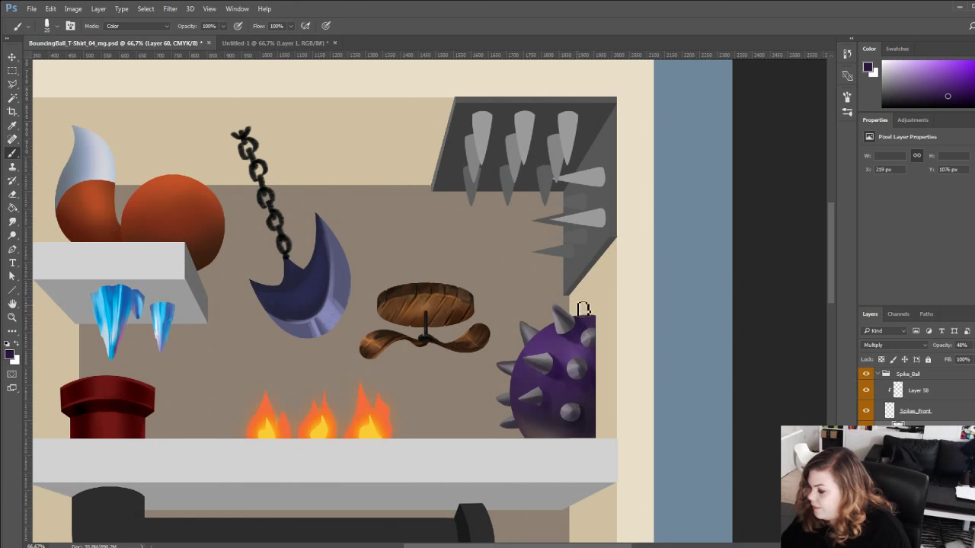
key(e)
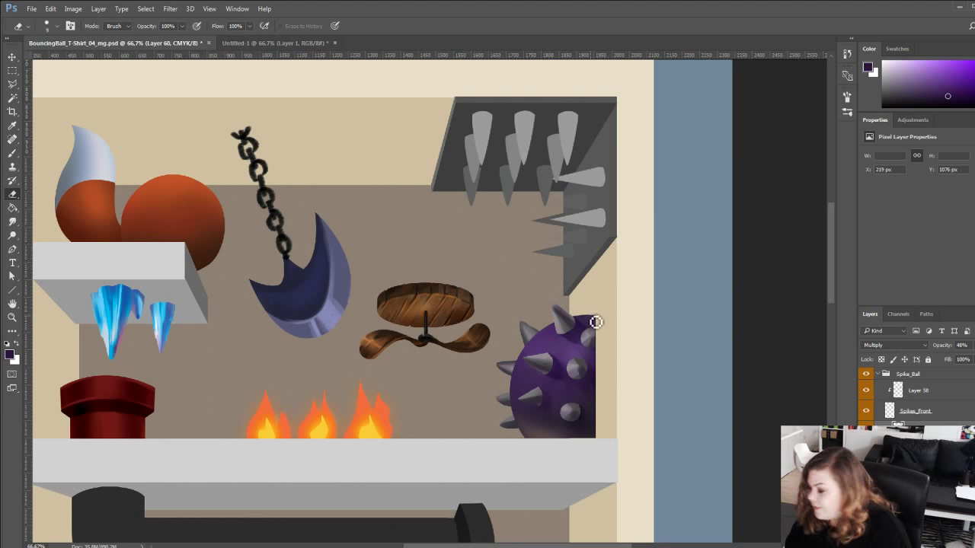
key(b)
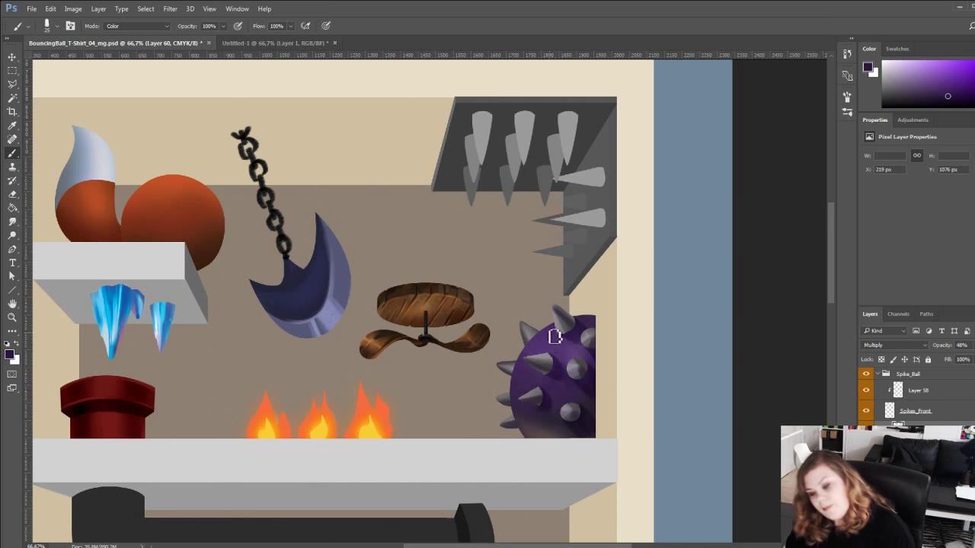
click(602, 339)
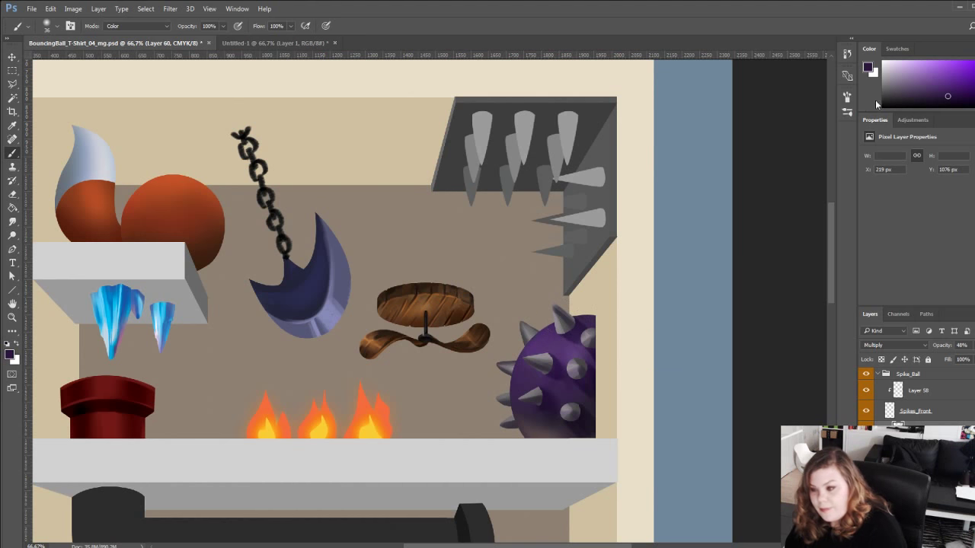
Add a new layer for the spiked ball, return the brush to Normal mode and sample a mid purple from the ball.
drag(924, 63, 943, 60)
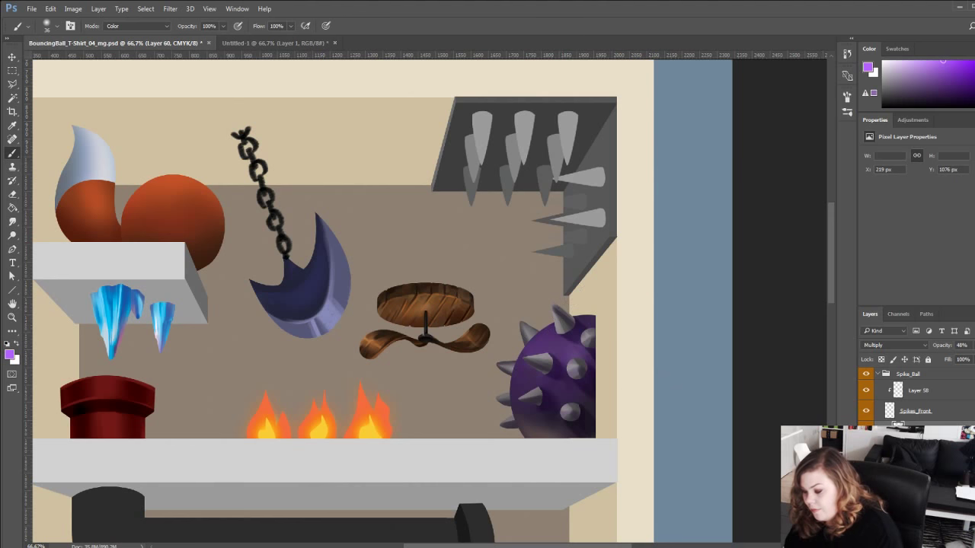
key(ctrl+alt+shift+n)
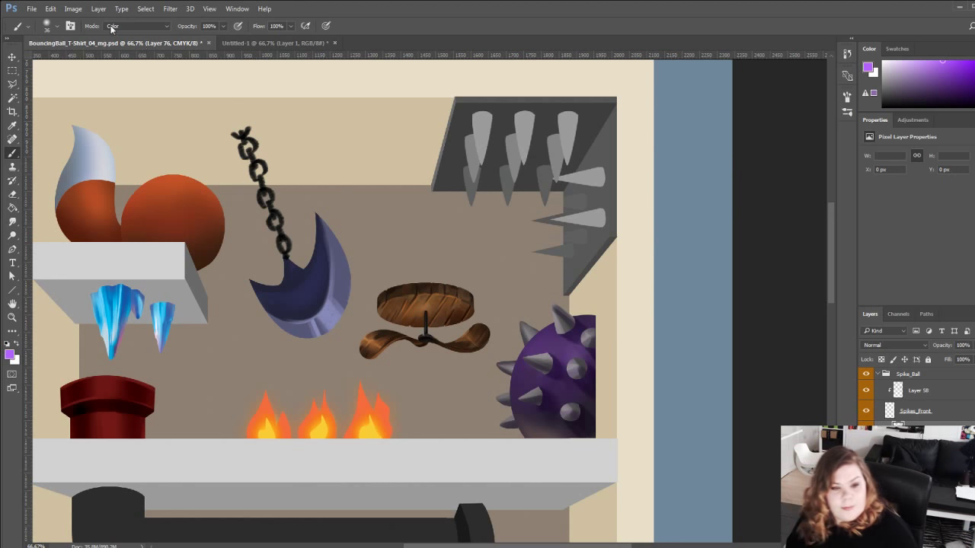
alt+click(572, 344)
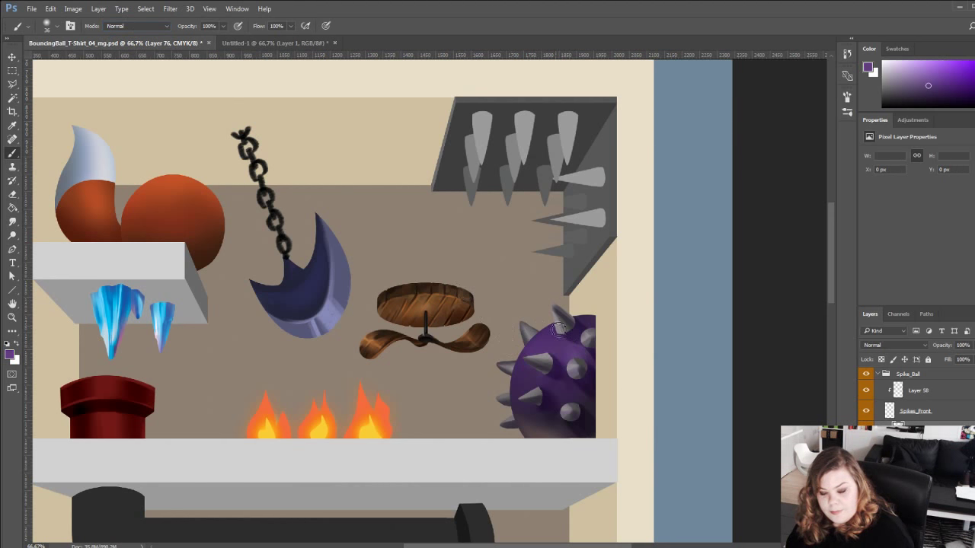
Brighten the spiked ball's lit side on Layer 57 with a size 143 Dodge tool, Highlights range at 100% exposure, undoing unwanted strokes.
click(918, 473)
click(866, 472)
click(866, 472)
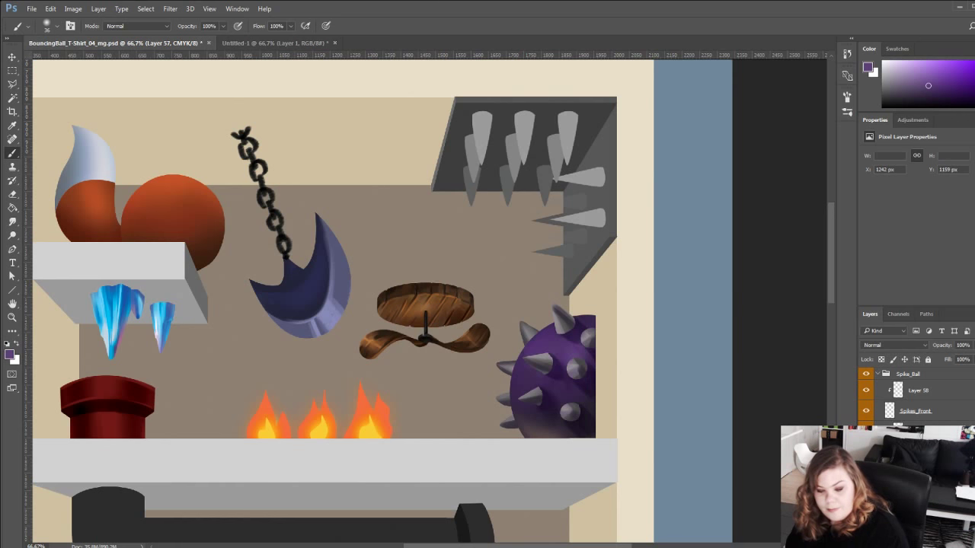
click(12, 235)
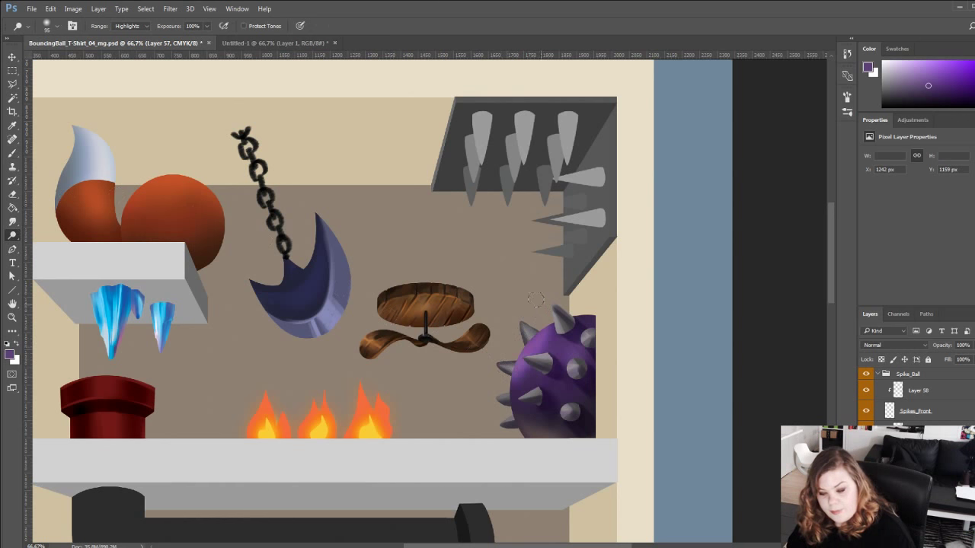
mouse_move(525, 329)
mouse_down()
mouse_move(543, 349)
mouse_move(538, 335)
mouse_move(554, 326)
mouse_move(527, 369)
mouse_move(551, 350)
mouse_up()
key(ctrl+alt+z)
key(ctrl+alt+z)
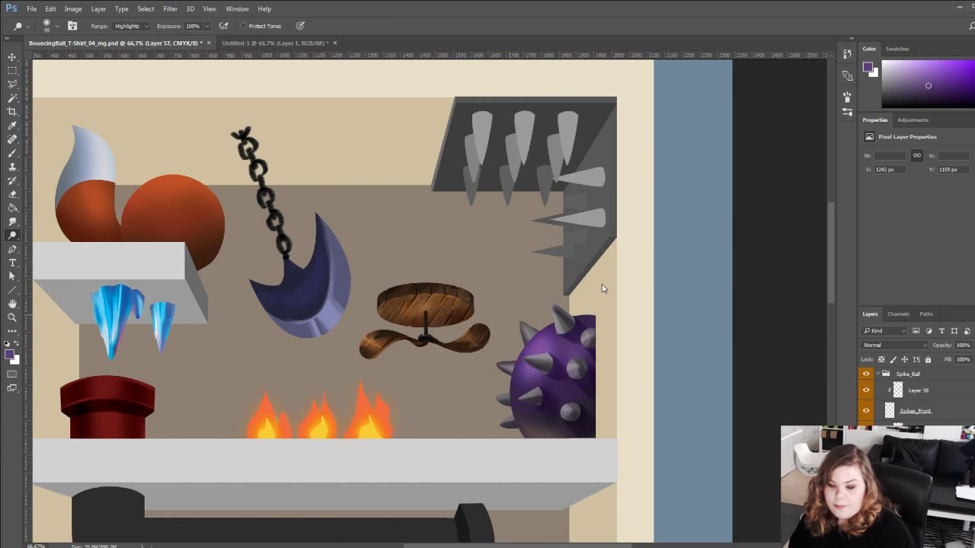
mouse_move(529, 385)
mouse_down()
mouse_move(559, 351)
mouse_move(528, 362)
mouse_up()
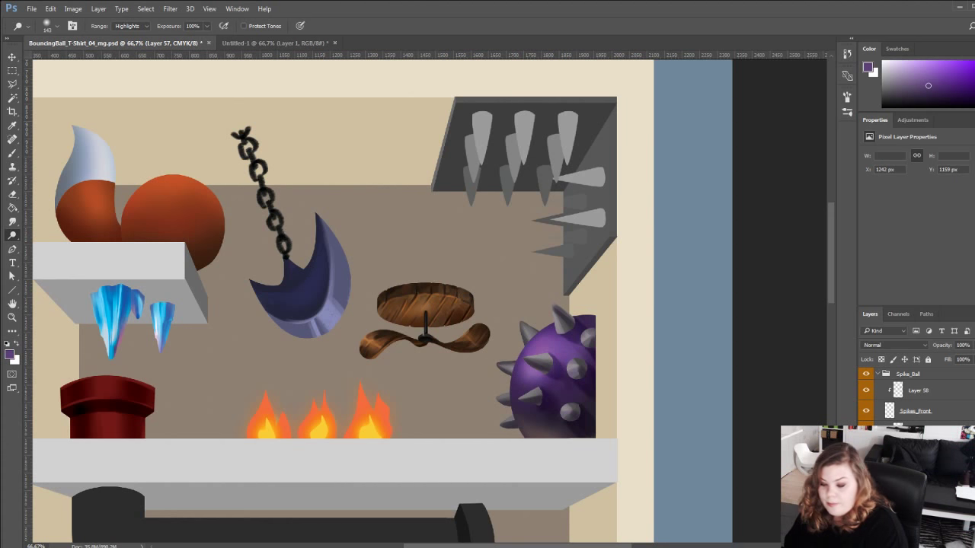
key(ctrl+z)
key(ctrl+z)
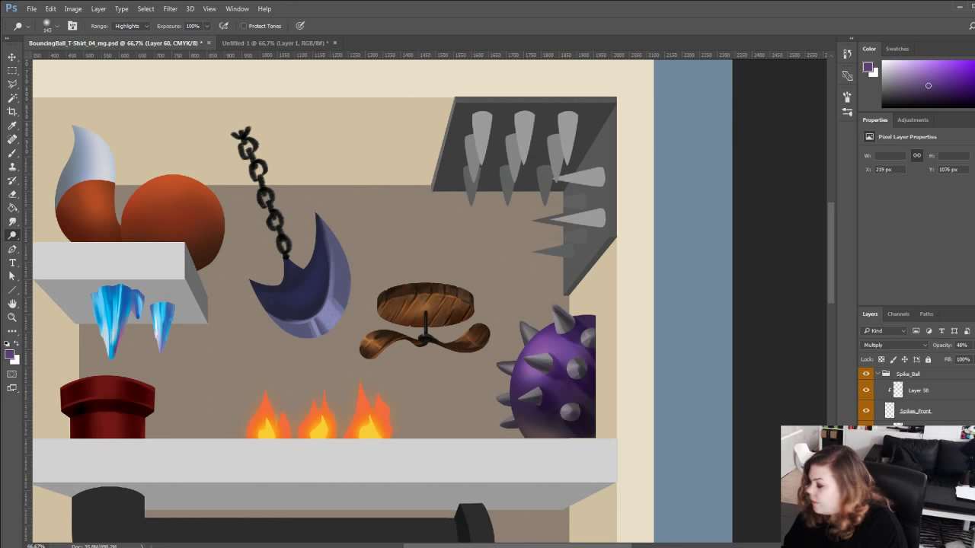
Adjust the shadows on Layer 60 with a near-black purple and a size 143 soft brush, and set the layer's opacity to 41%.
key(b)
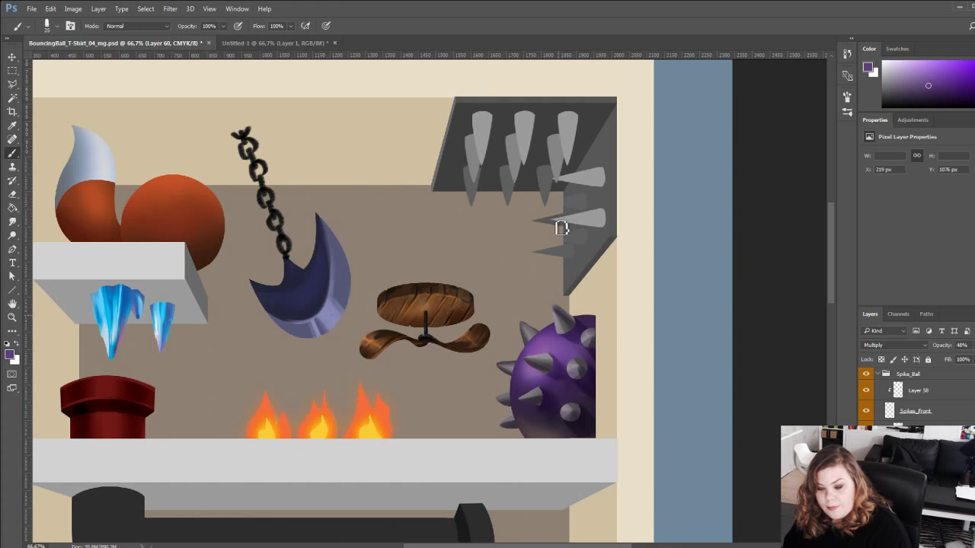
alt+click(581, 329)
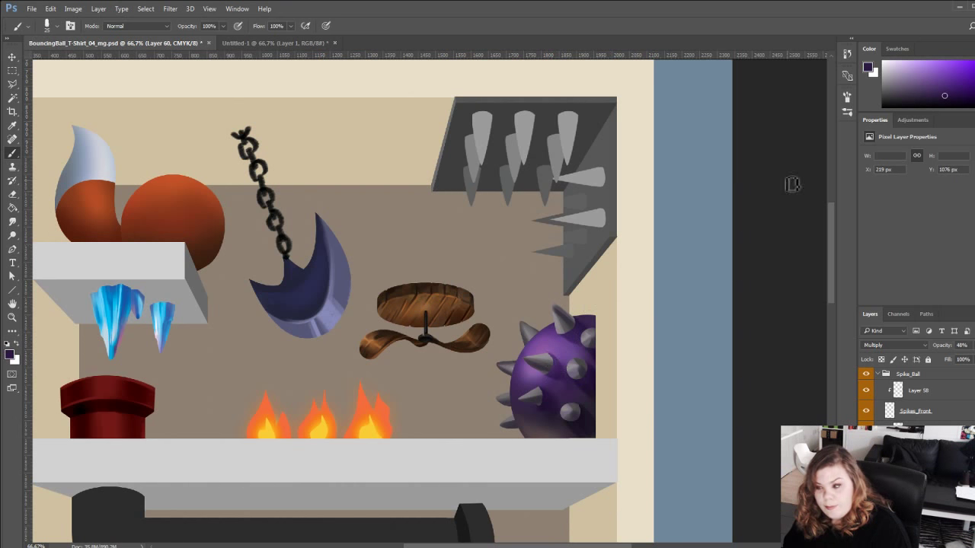
click(946, 101)
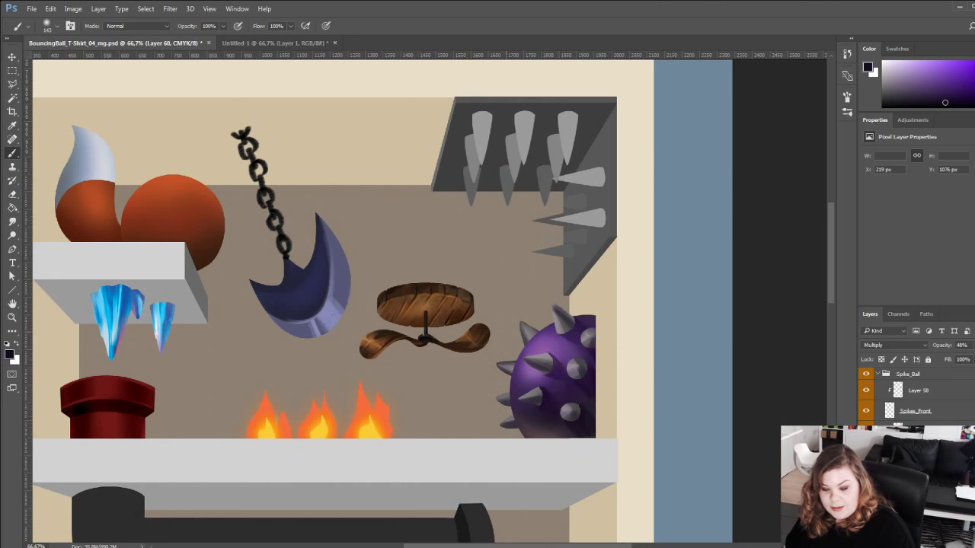
key(e)
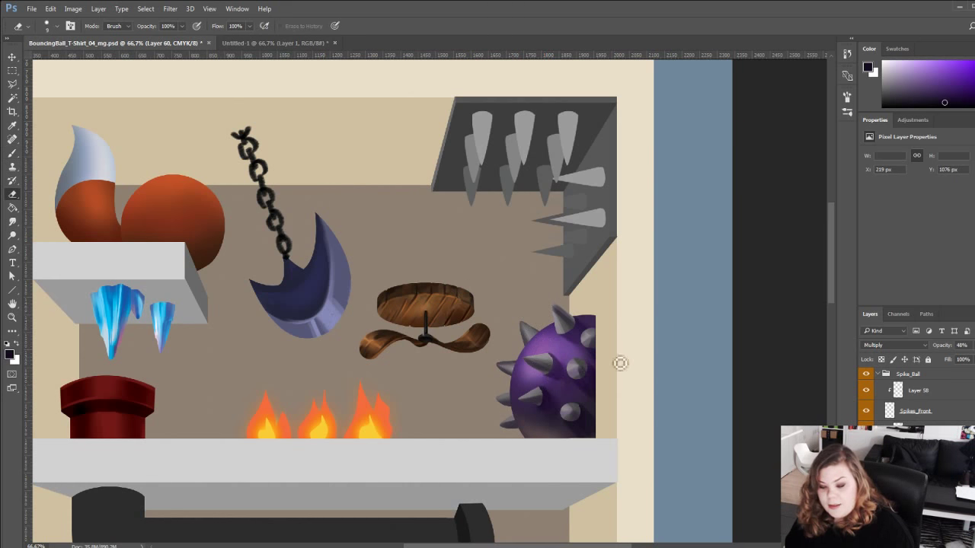
click(965, 361)
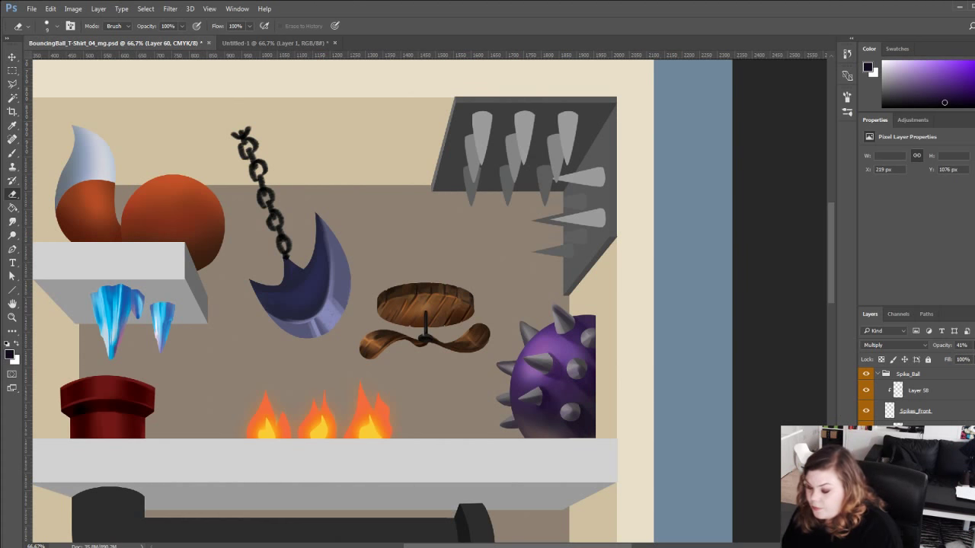
Clean up the edges and bases of the front spikes on the Spikes_Front layer with the brush and Eraser.
click(885, 411)
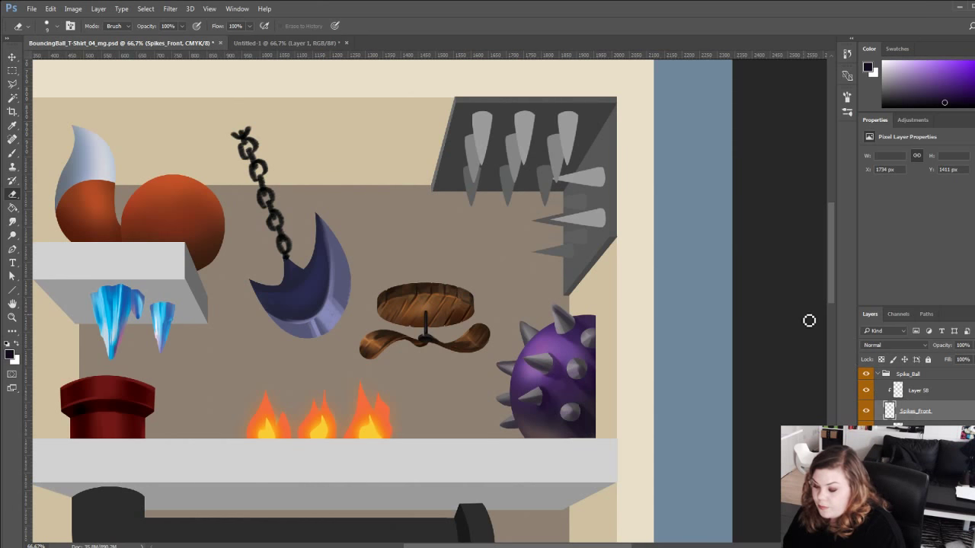
click(13, 317)
click(522, 335)
click(521, 332)
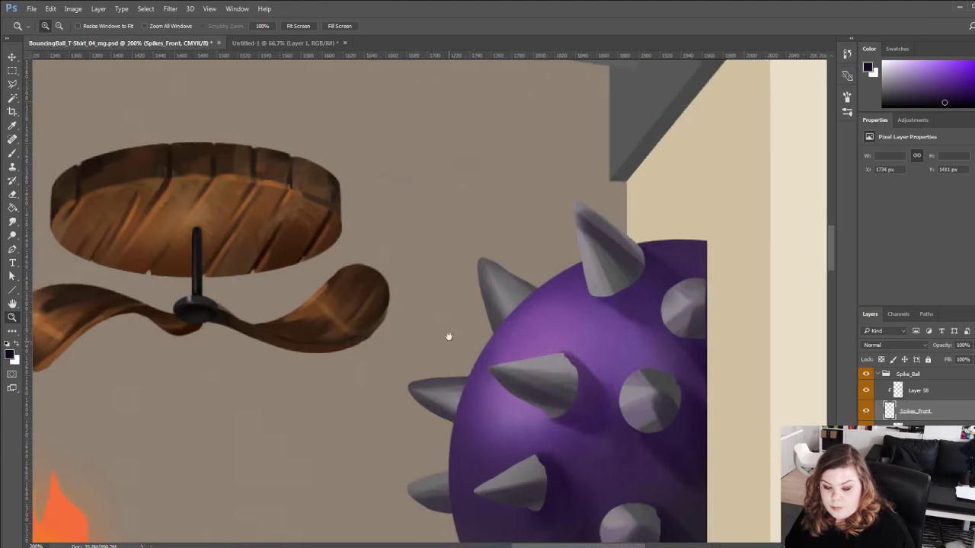
key(b)
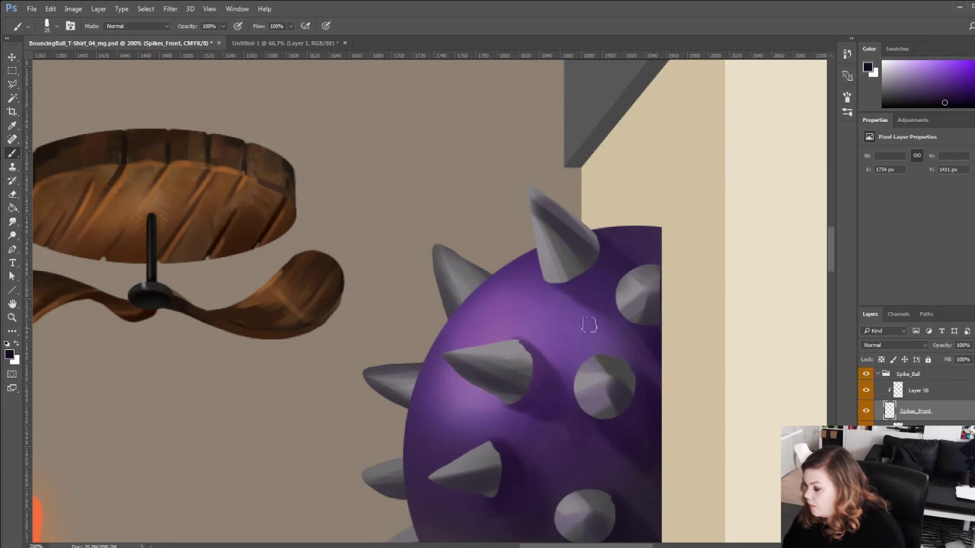
key(e)
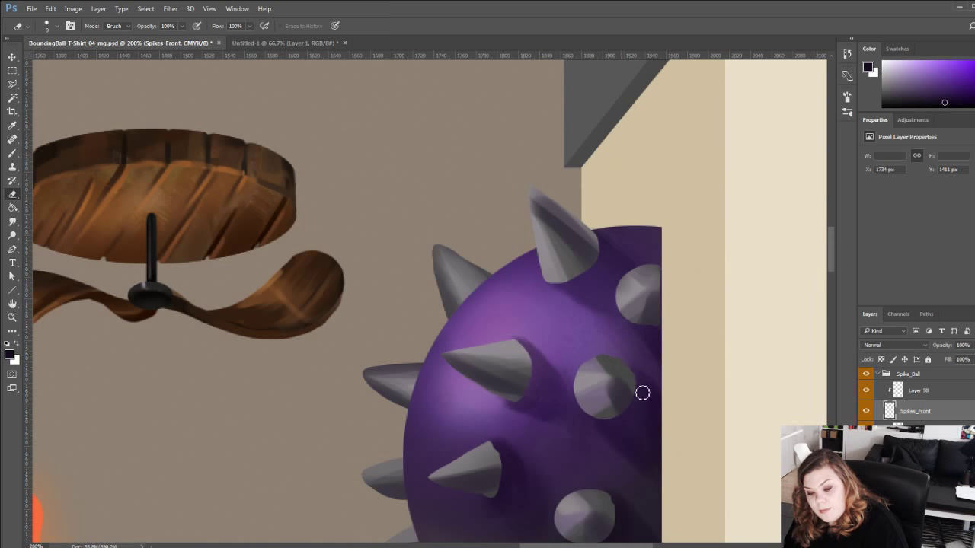
scroll(415, 342, down, 3)
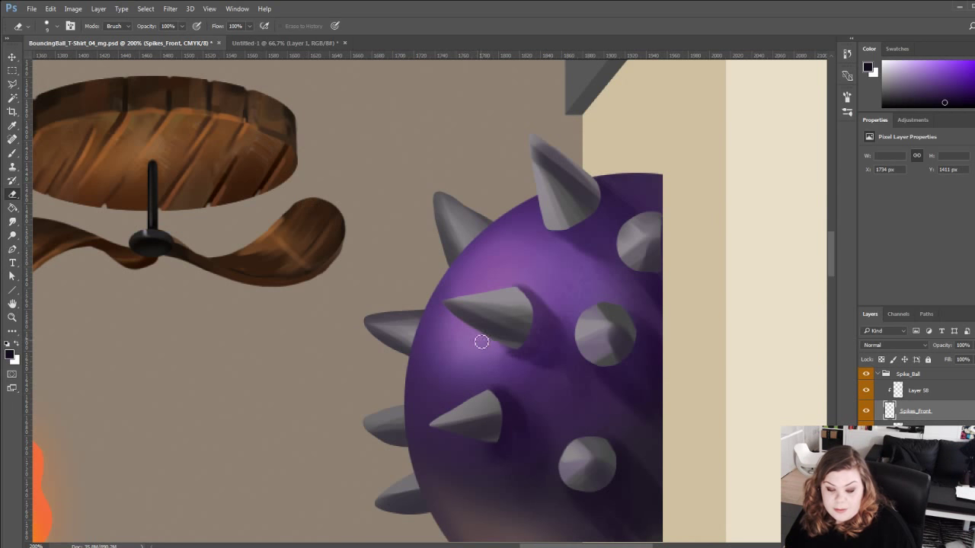
drag(456, 245, 431, 305)
drag(442, 376, 444, 316)
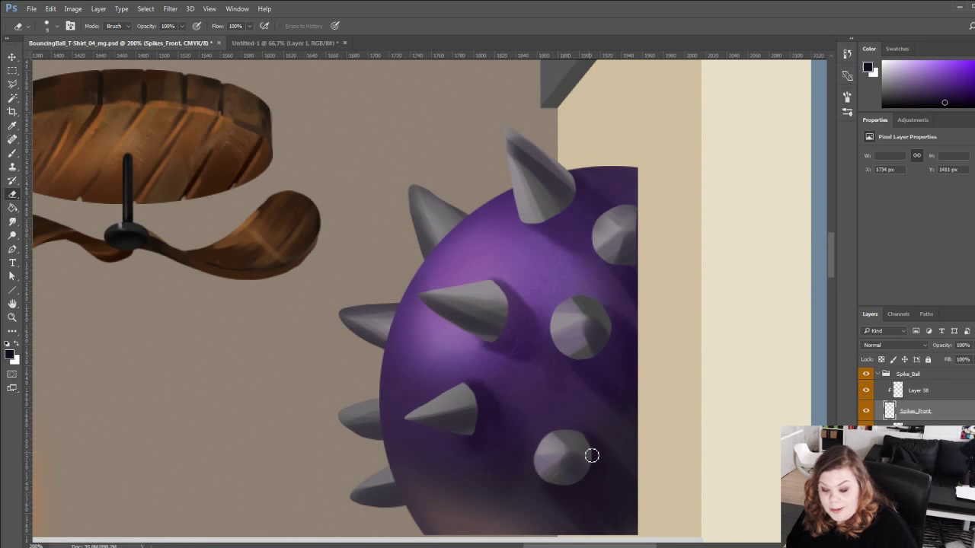
drag(441, 312, 432, 455)
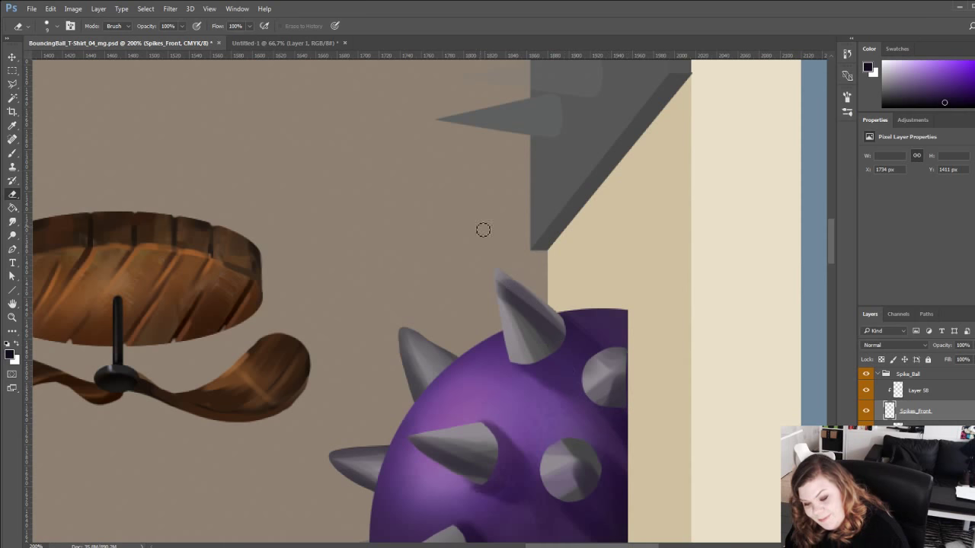
Lock the Spikes_Front layer's transparent pixels and paint blue-violet light along the top spike on Layer 58, using size 25 and 14 brushes.
key(b)
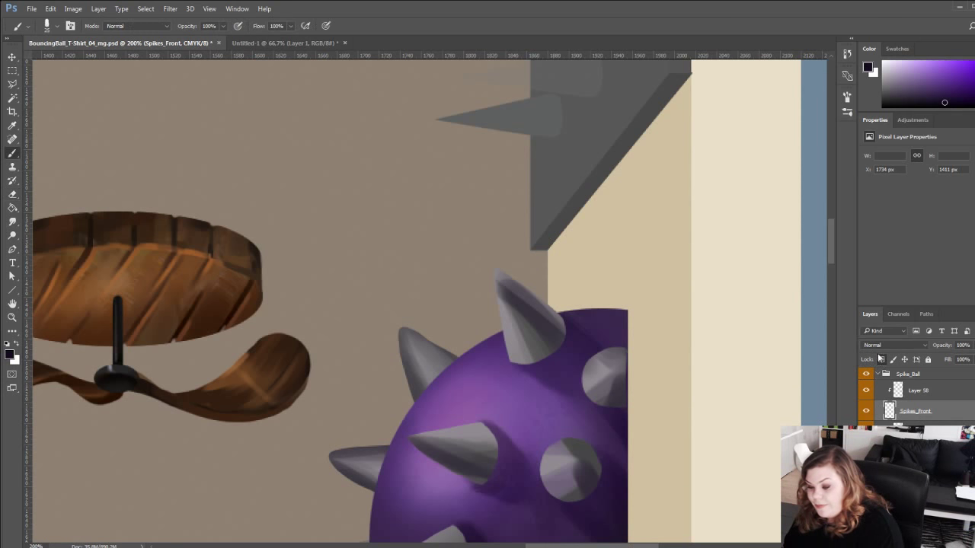
click(974, 80)
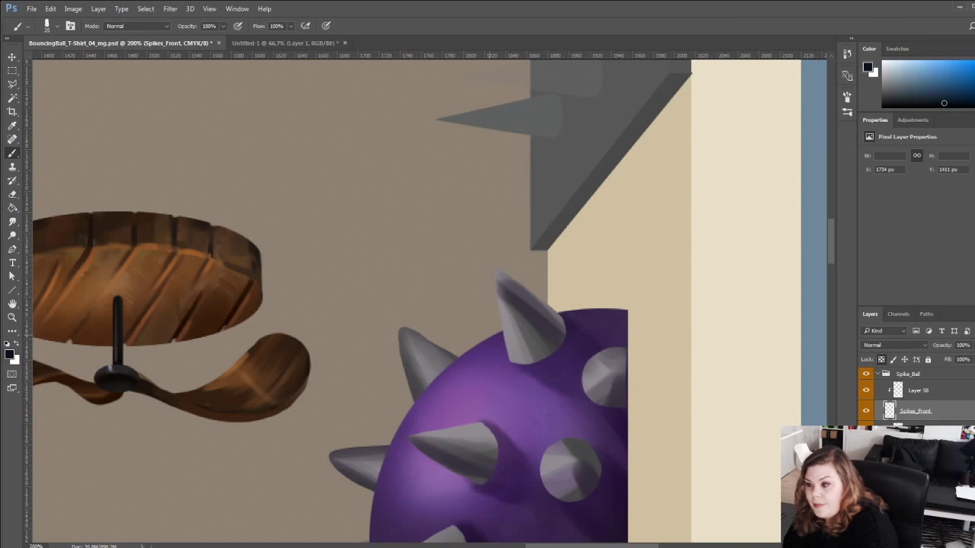
click(926, 67)
drag(974, 80, 974, 76)
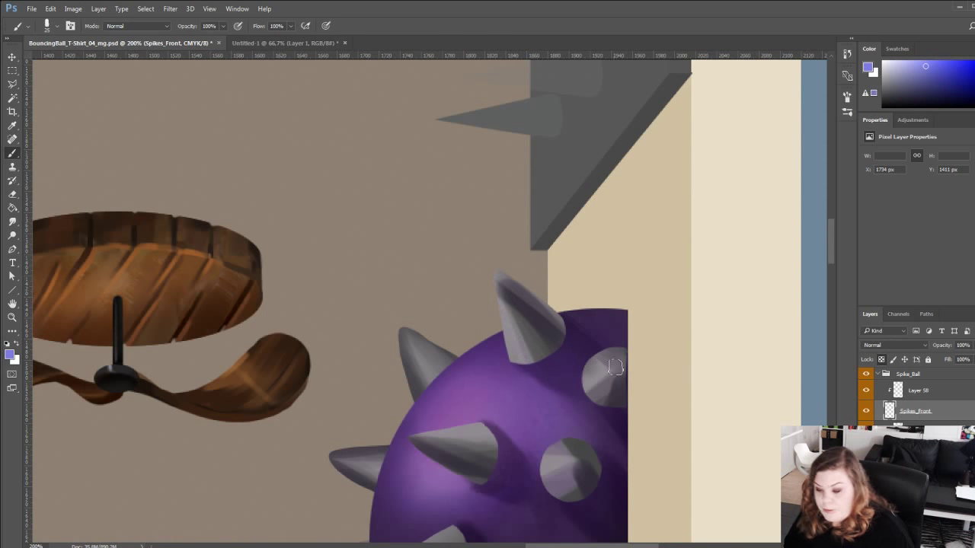
click(865, 411)
click(866, 411)
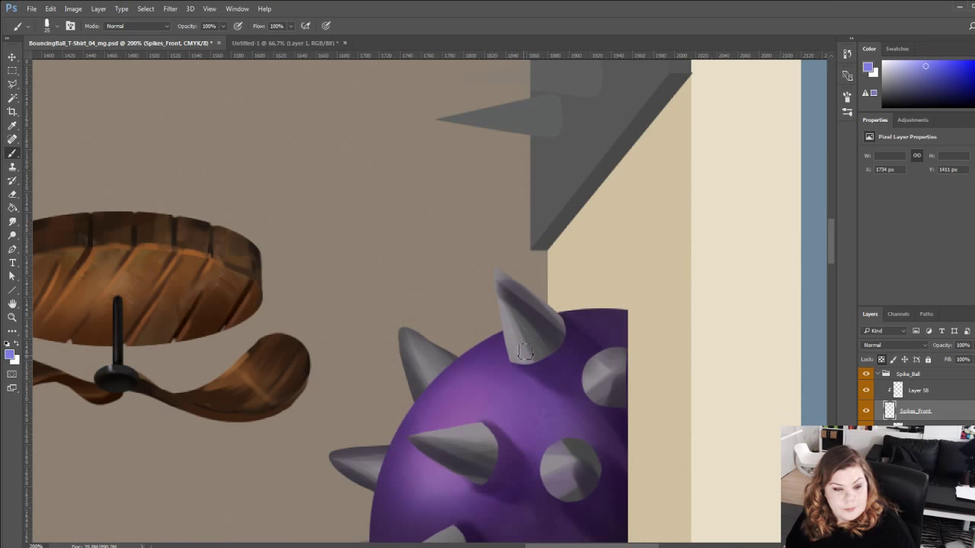
click(866, 393)
click(892, 390)
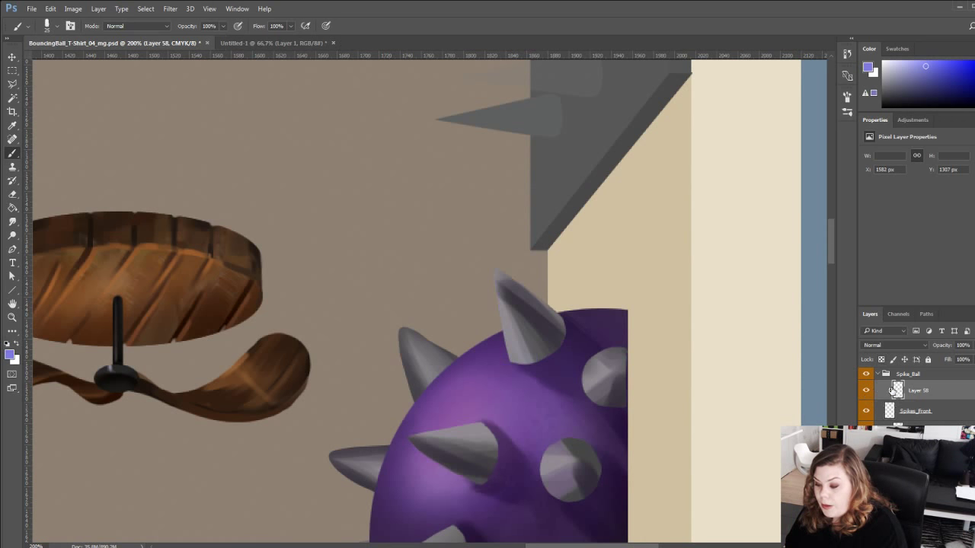
drag(518, 322, 551, 397)
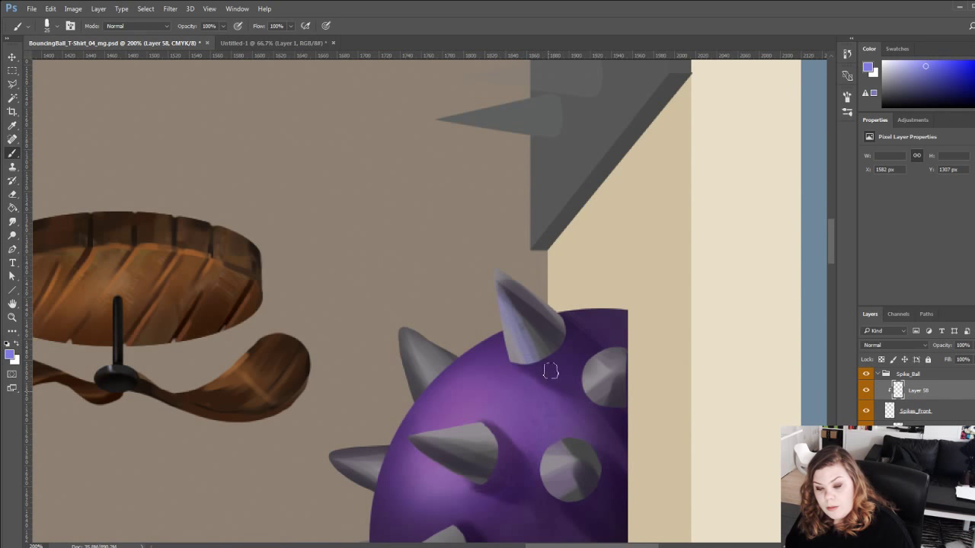
key(bracketleft)
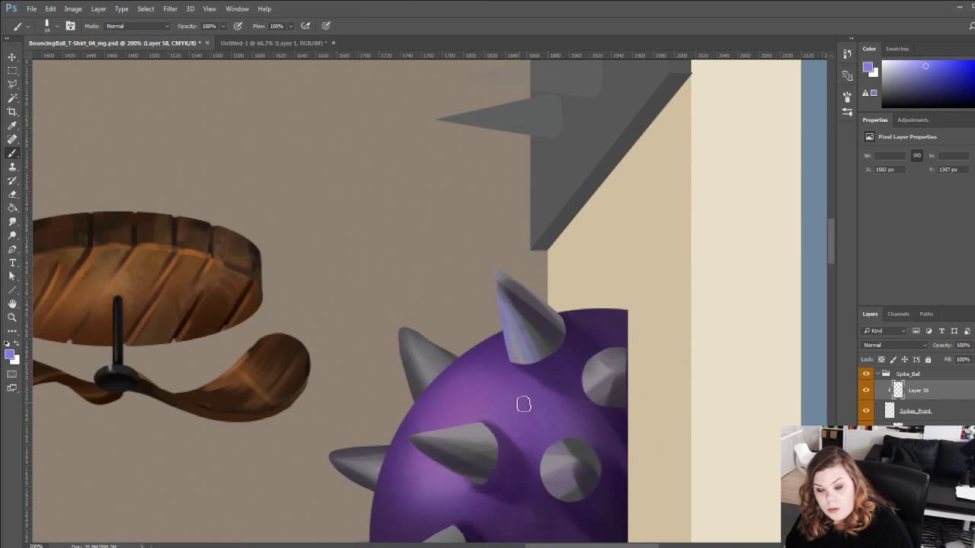
Strengthen the dark band beside the top spike's lit edge on Layer 58 with dark purple and near-black at brush size 14.
alt+click(519, 297)
click(926, 87)
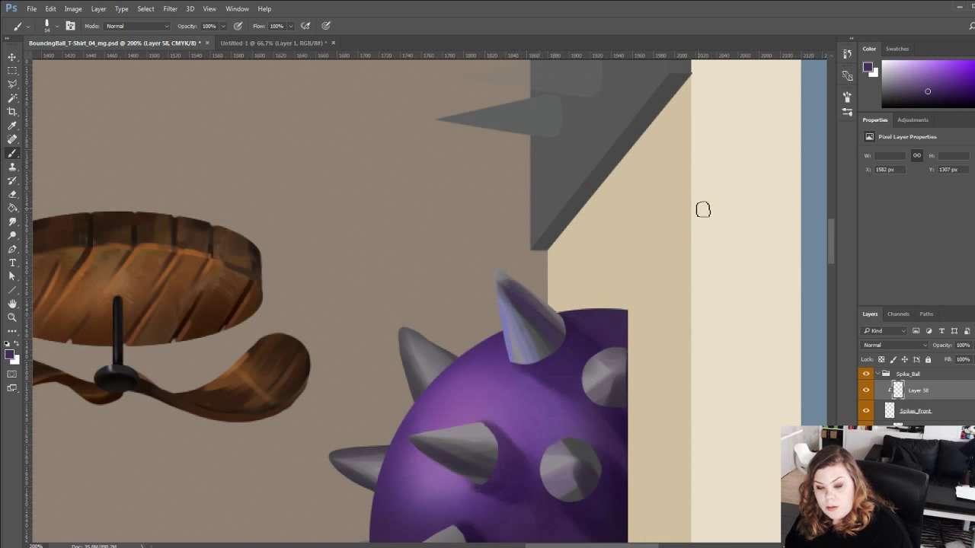
click(942, 101)
click(940, 103)
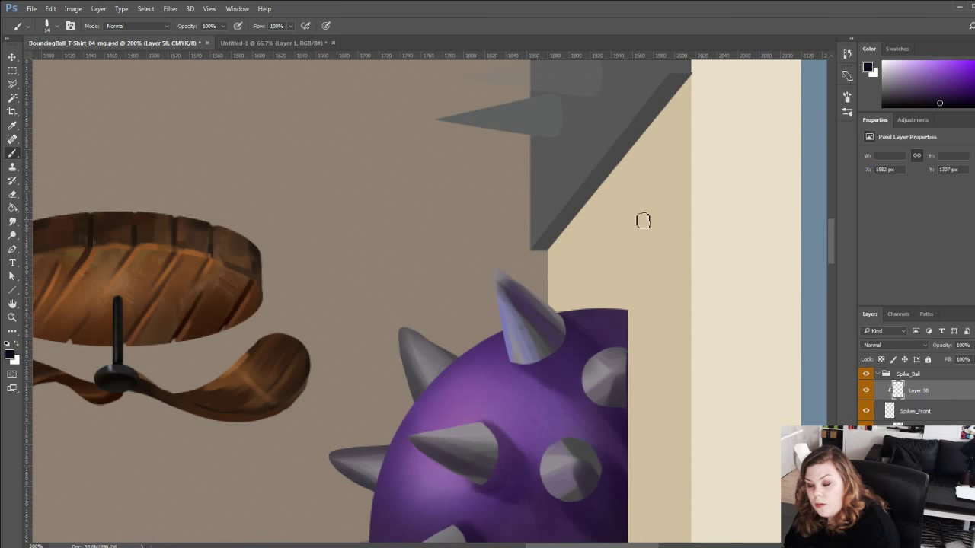
alt+click(517, 306)
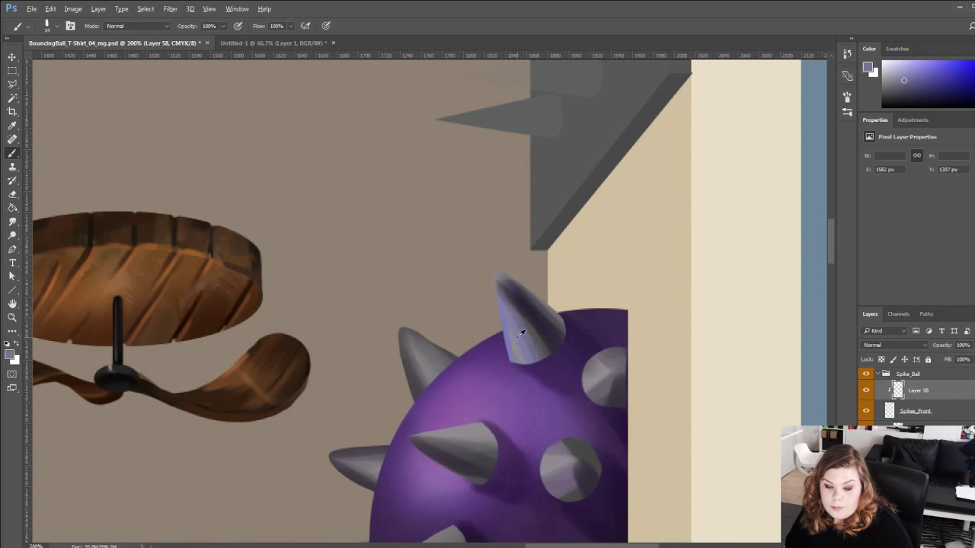
Paint a thin pale lilac highlight down the top spike's lit side and blend its edges with sampled gray-violet.
click(909, 60)
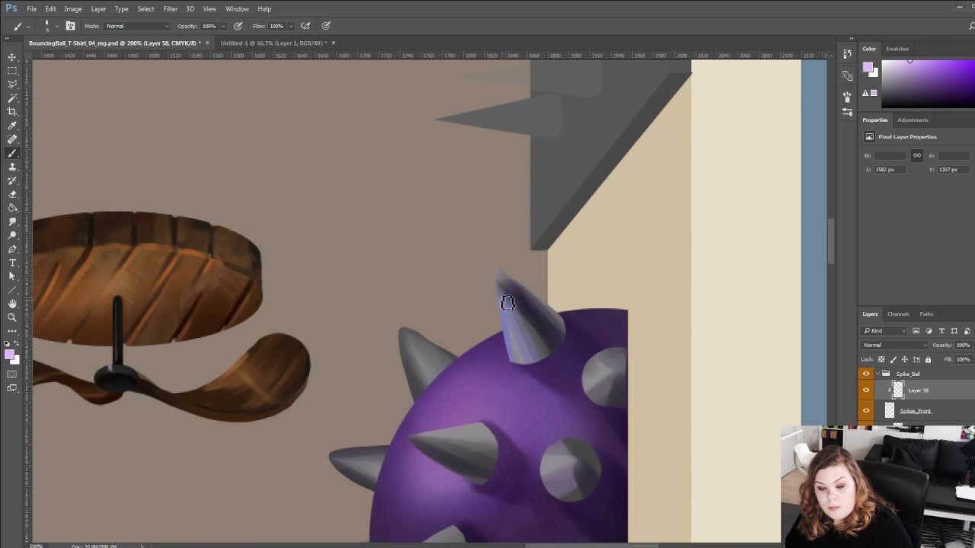
drag(509, 303, 522, 353)
alt+click(520, 349)
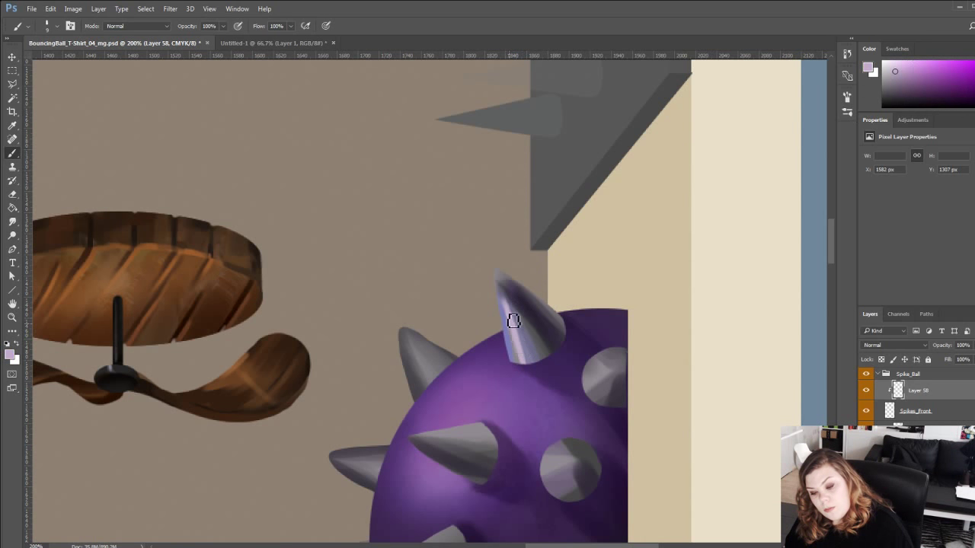
drag(513, 320, 529, 386)
drag(514, 311, 544, 406)
alt+click(523, 352)
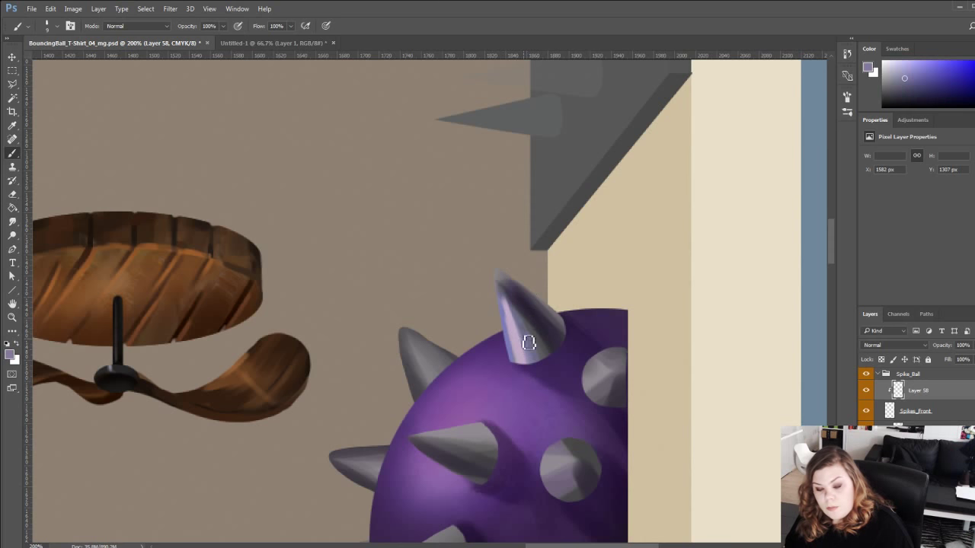
drag(528, 344, 542, 383)
drag(504, 291, 552, 400)
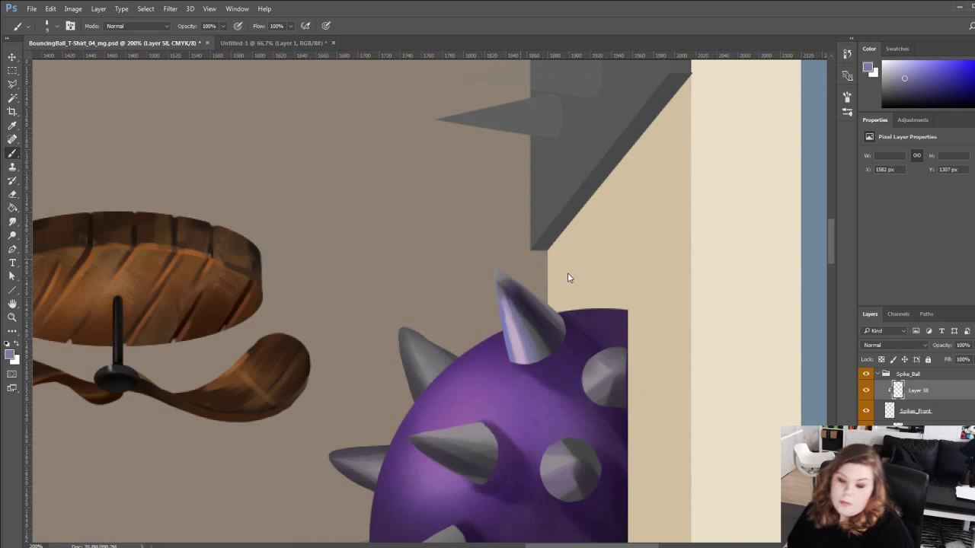
Cover the top spike's tip with gray-violet at brush size 20 and refine the nearby highlight with sampled tones at size 10.
key(bracketright)
key(bracketright)
drag(498, 267, 503, 280)
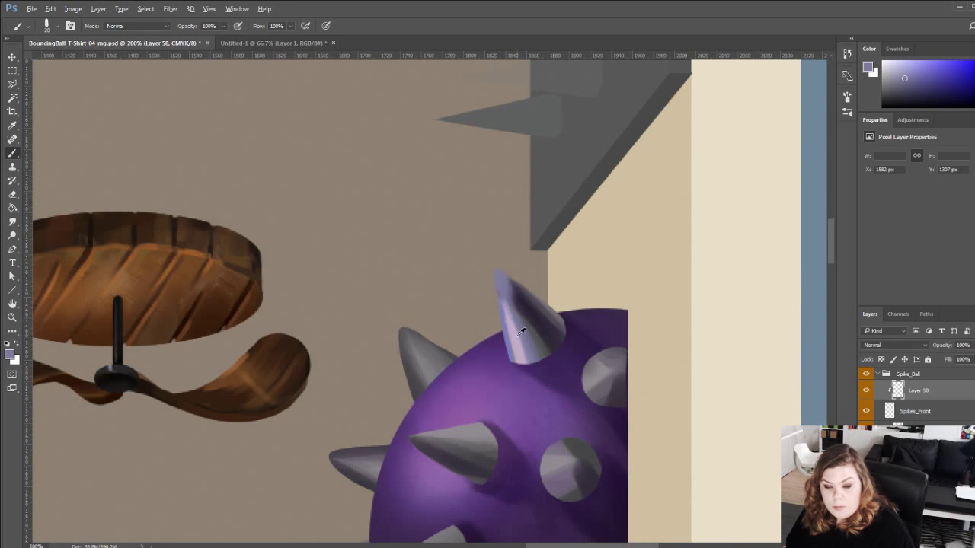
alt+click(533, 301)
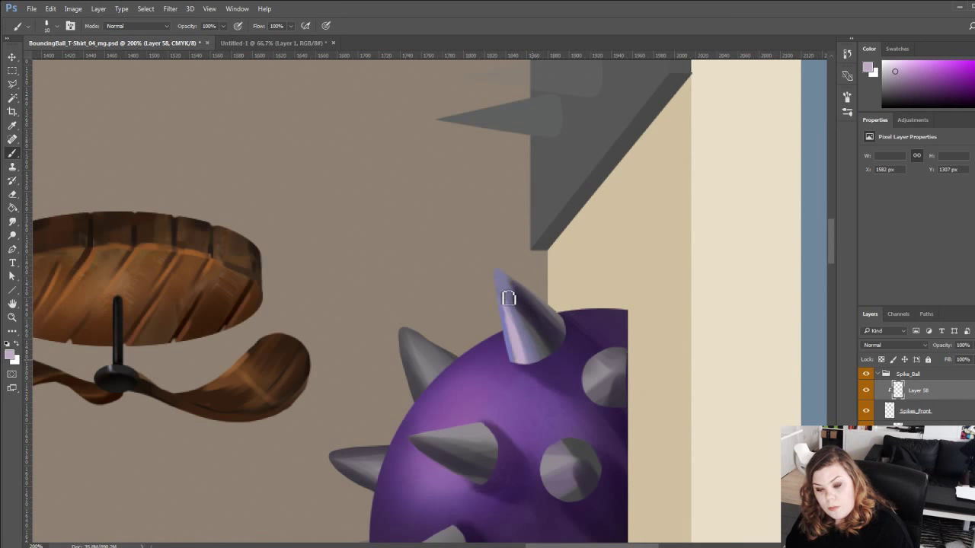
alt+click(528, 336)
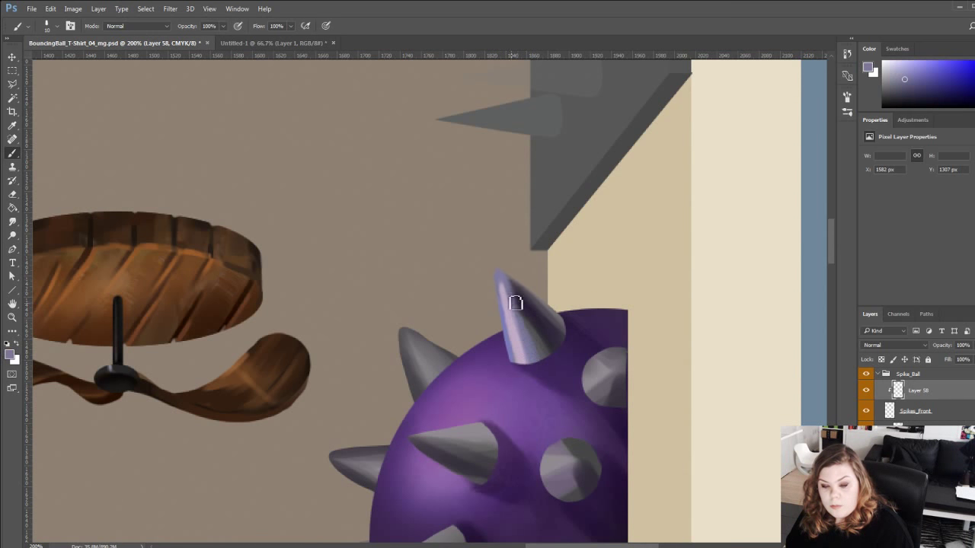
Shade the middle and far side of the top spike with dark blue and sampled dark violet tones, using size 32 and 15 brushes.
click(931, 87)
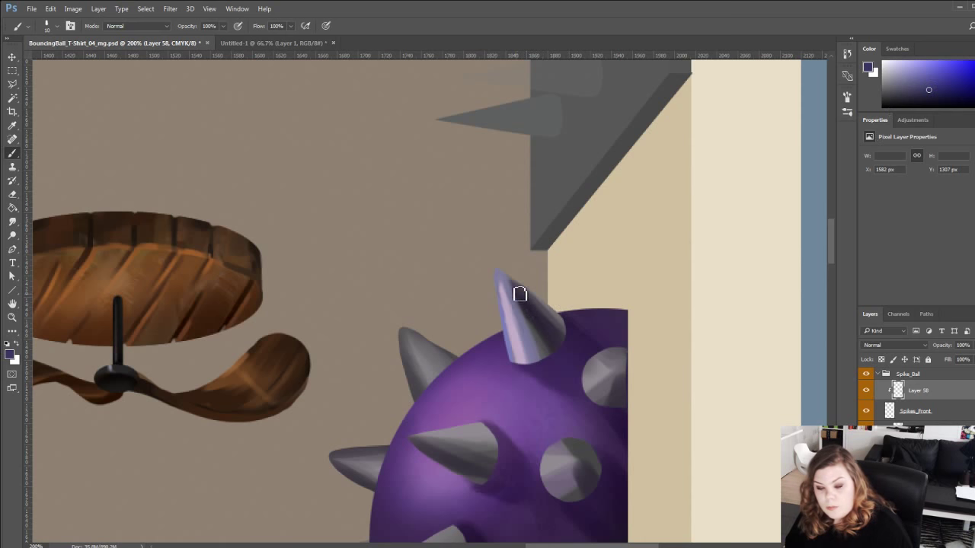
drag(621, 293, 630, 292)
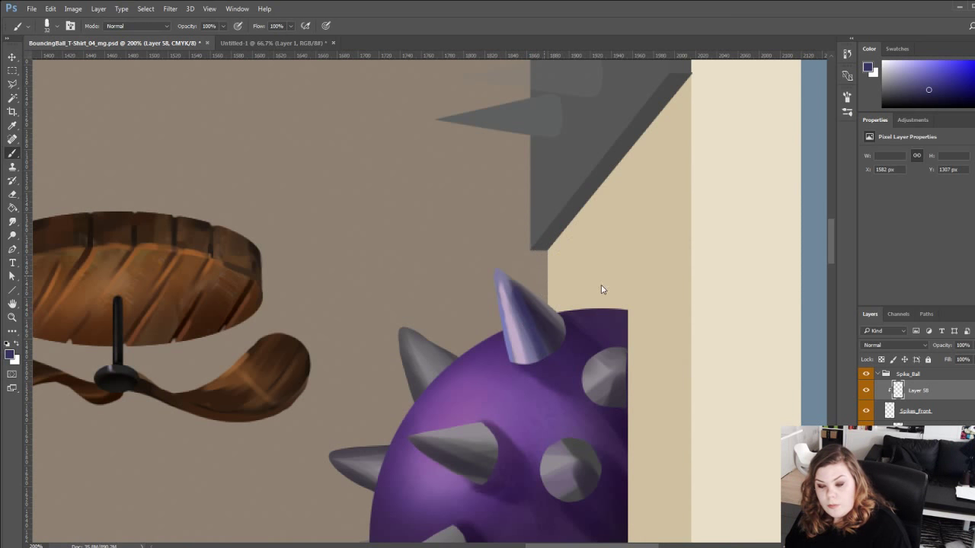
alt+click(534, 307)
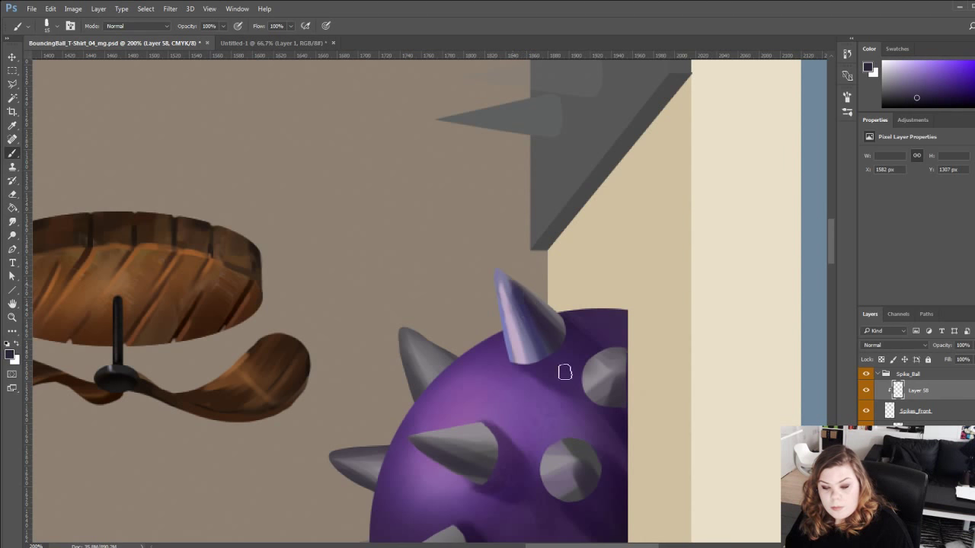
alt+click(527, 317)
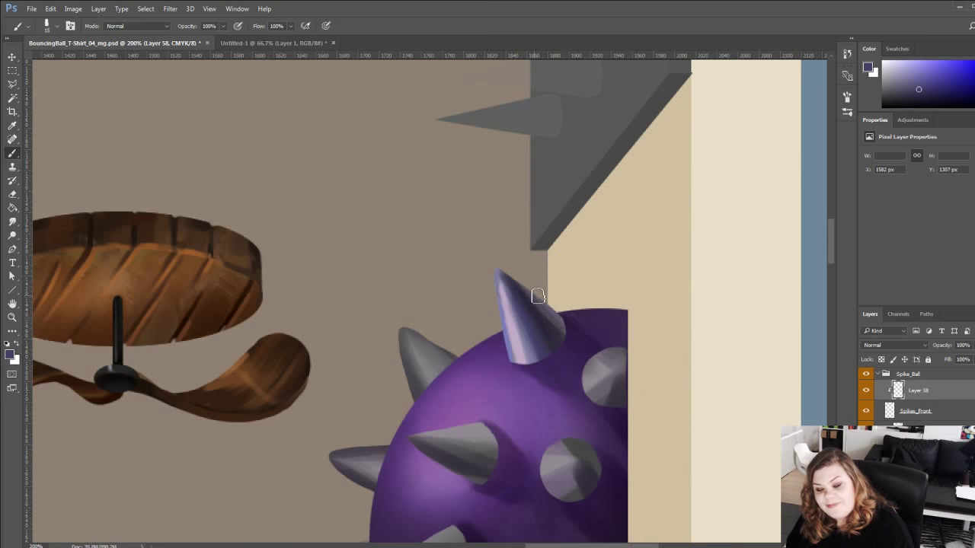
alt+click(535, 301)
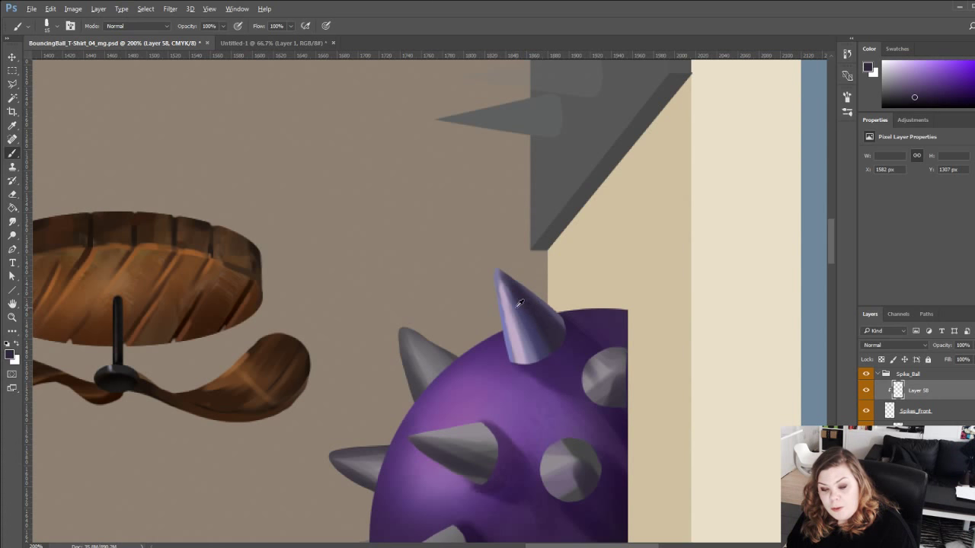
alt+click(525, 325)
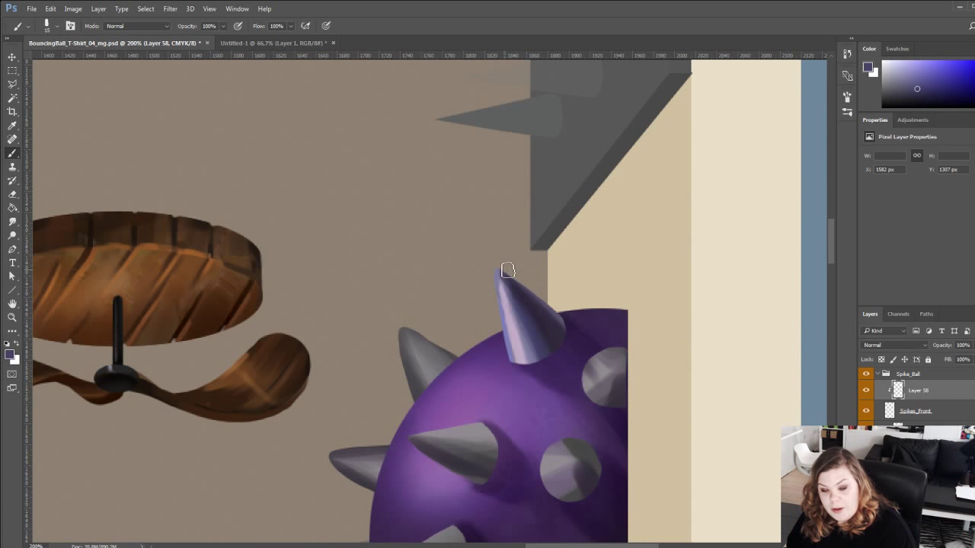
alt+click(529, 306)
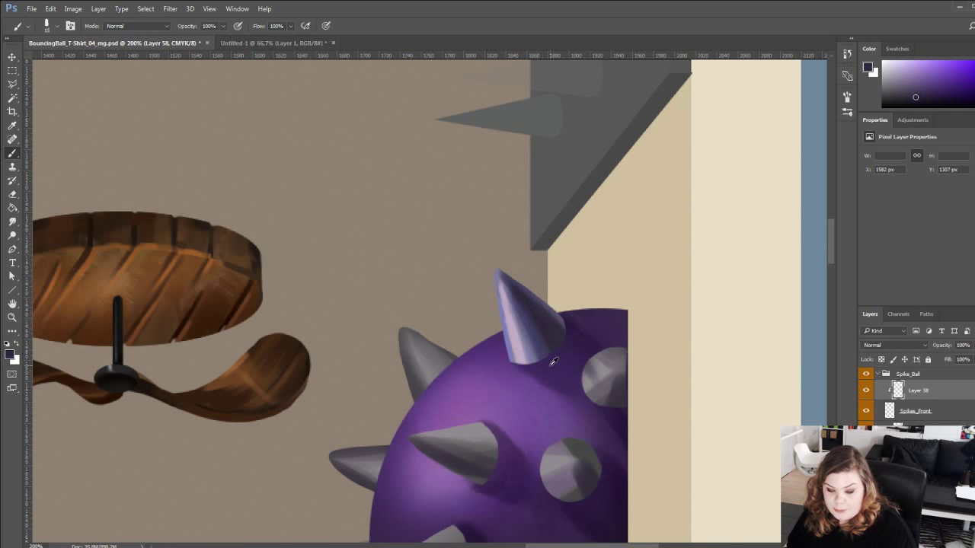
Deepen the top spike's core shadow with saturated dark violet and near-black blue, using size 7 and 10 brushes.
click(964, 92)
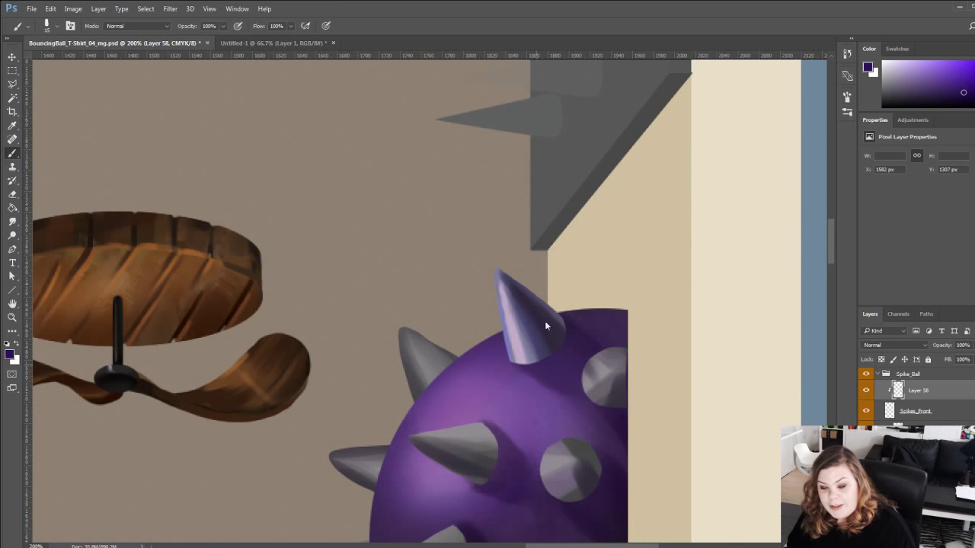
key(bracketleft)
key(bracketleft)
key(bracketleft)
key(bracketleft)
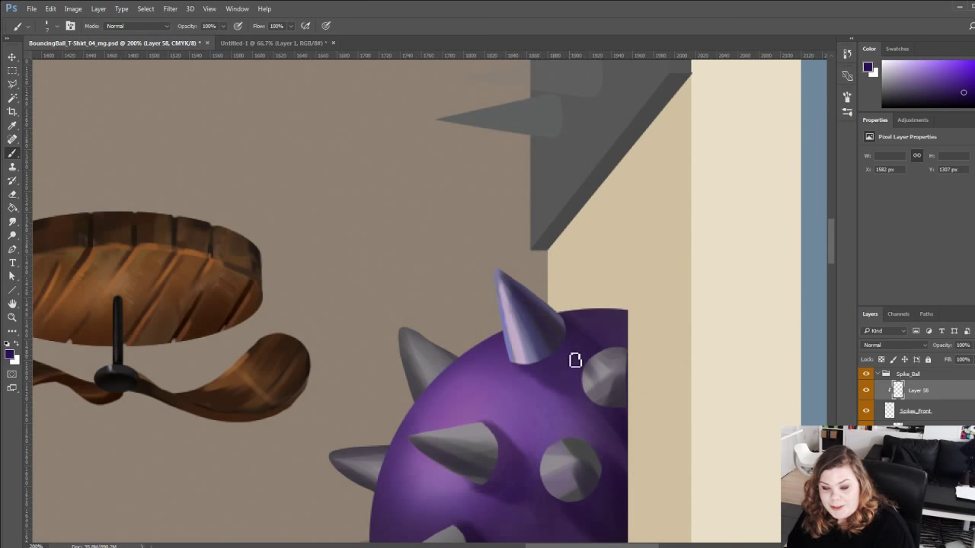
click(964, 101)
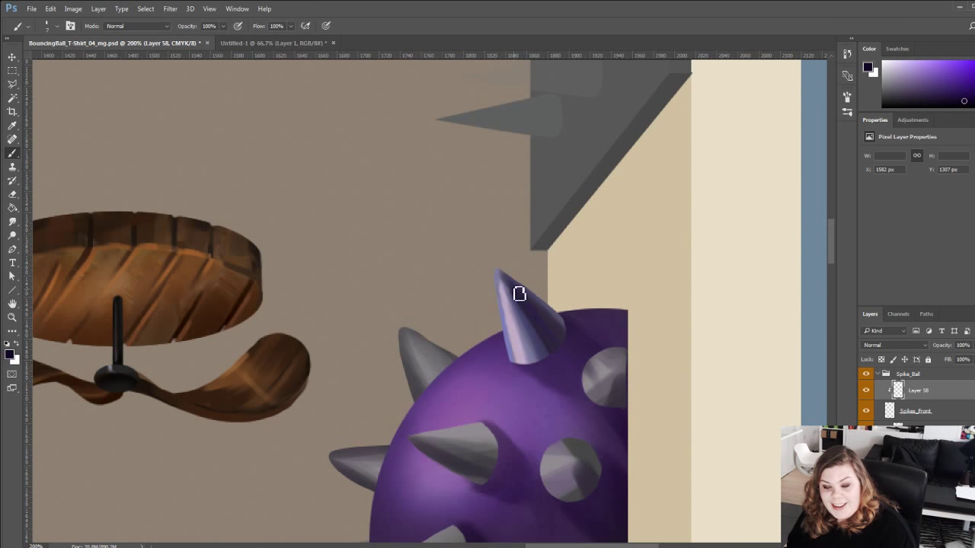
key(bracketright)
key(bracketright)
key(bracketright)
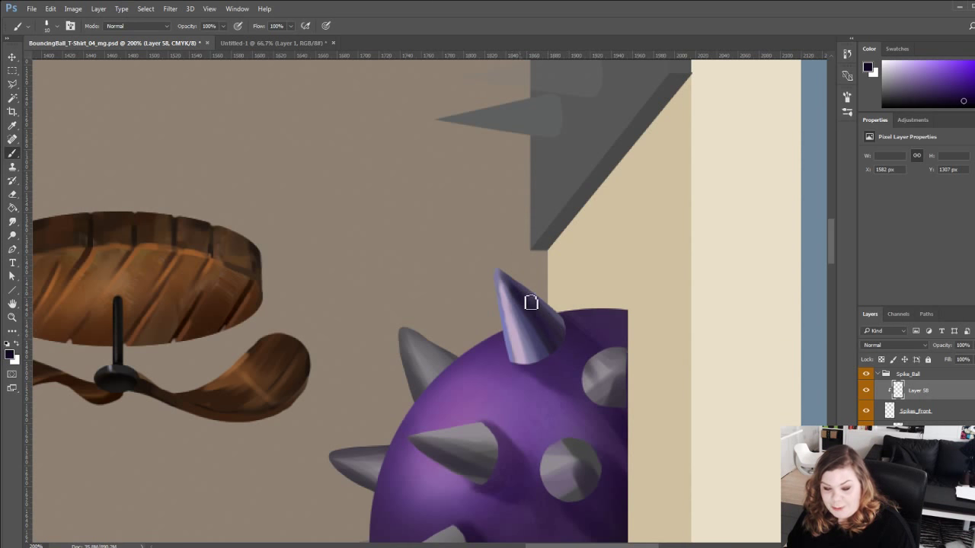
Blend the top spike's shadow side and lit lower edge with sampled dark and light blue-violet tones at brush size 10.
alt+click(542, 332)
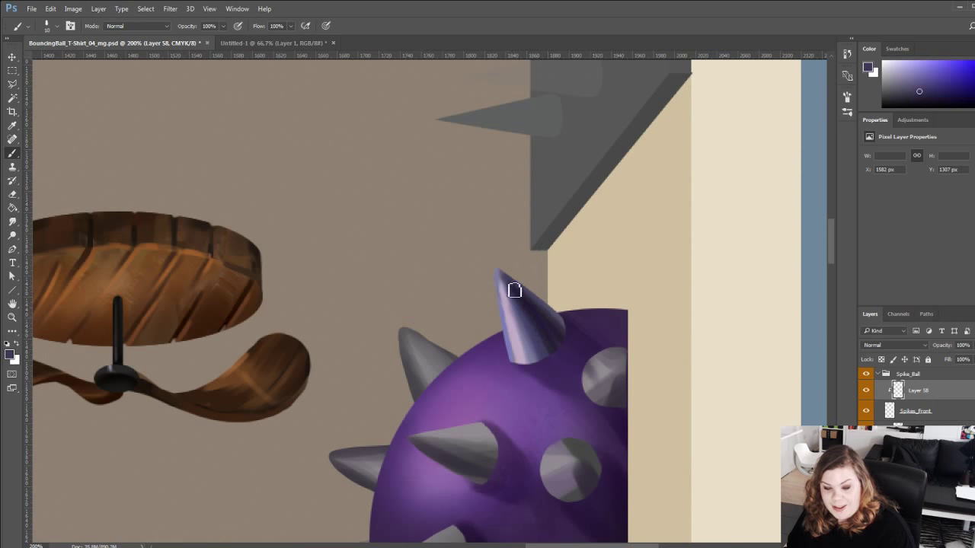
alt+click(534, 306)
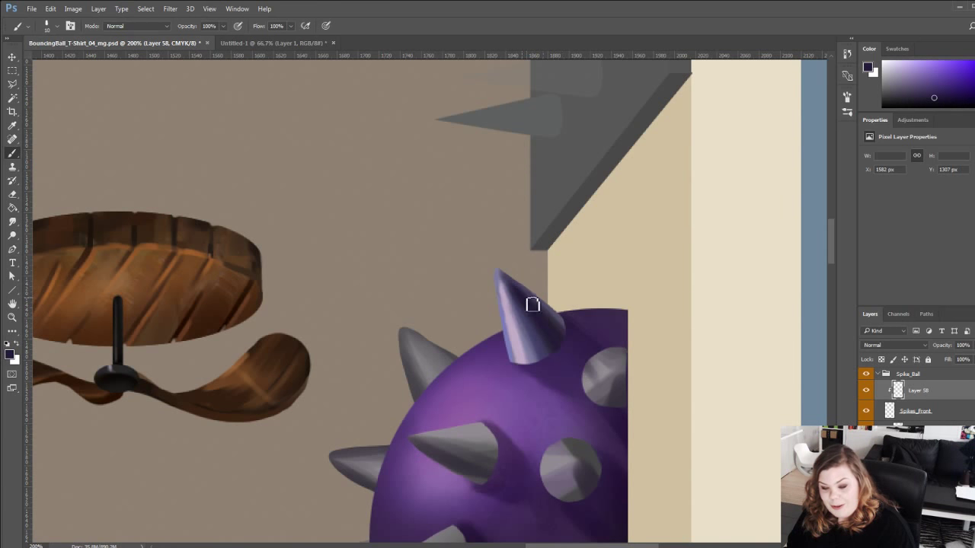
alt+click(561, 333)
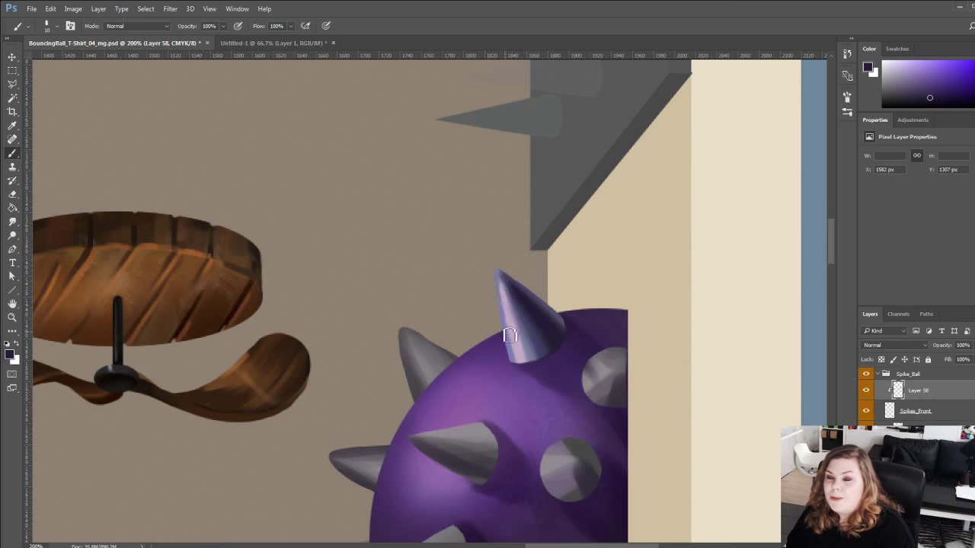
drag(509, 335, 477, 311)
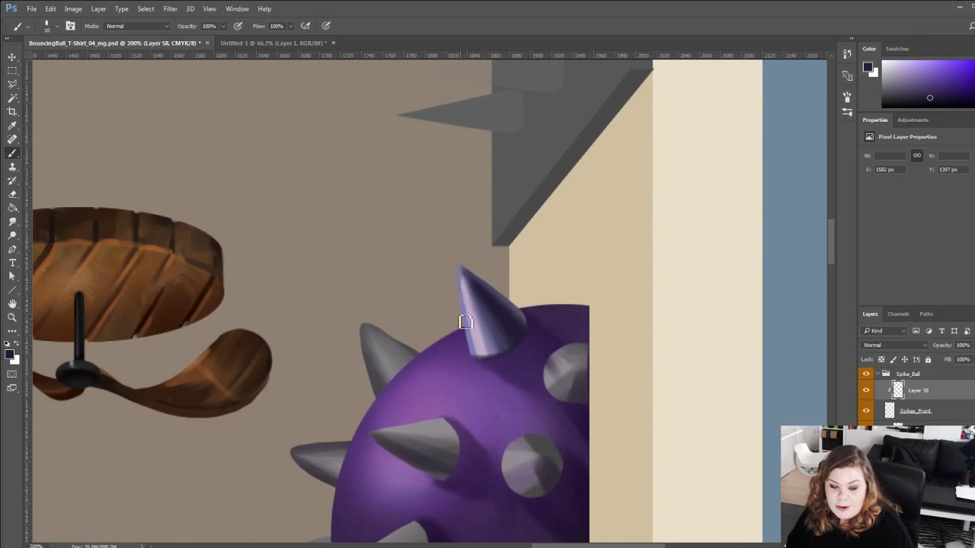
scroll(469, 358, up, 1)
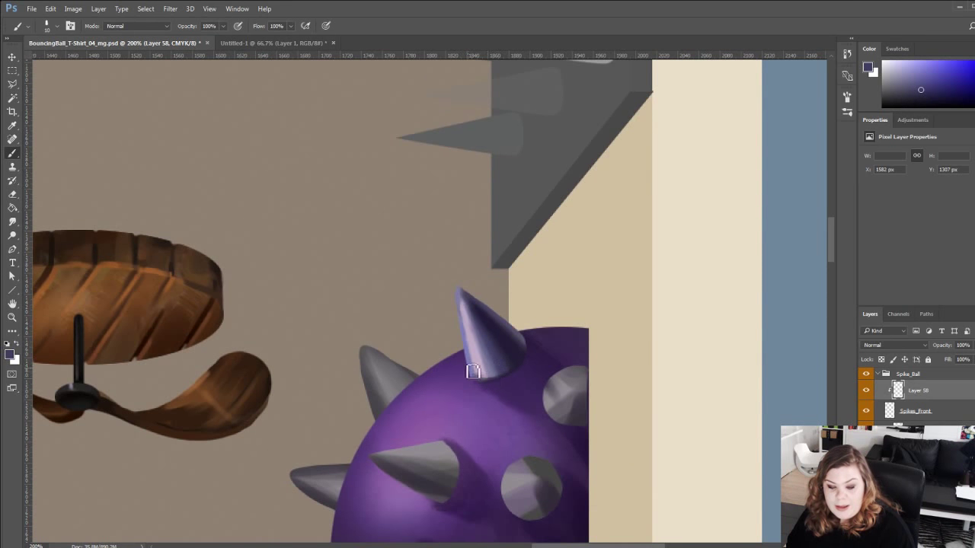
alt+click(470, 349)
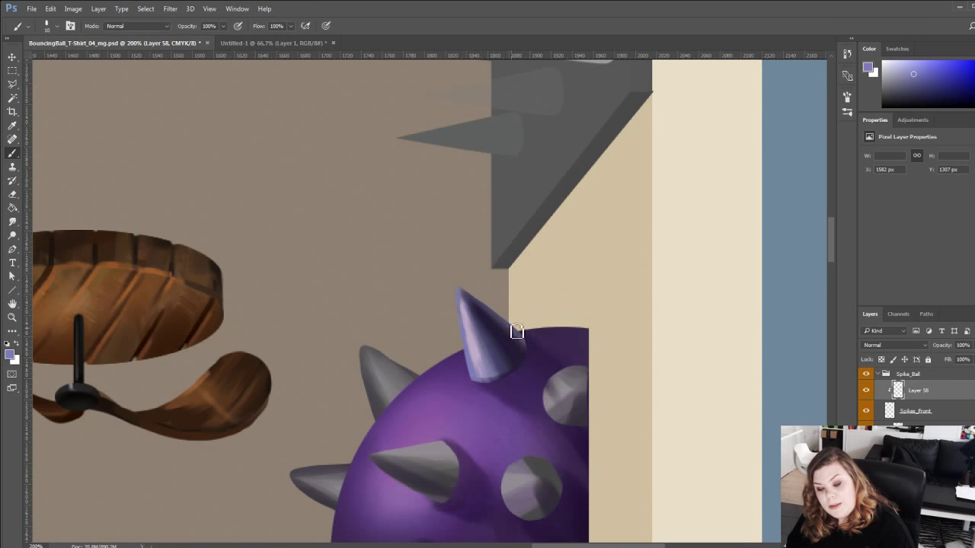
Smooth the top spike's shading with the Smudge tool at 50% strength, undoing the size 42 stroke and reducing the size to 25.
click(12, 222)
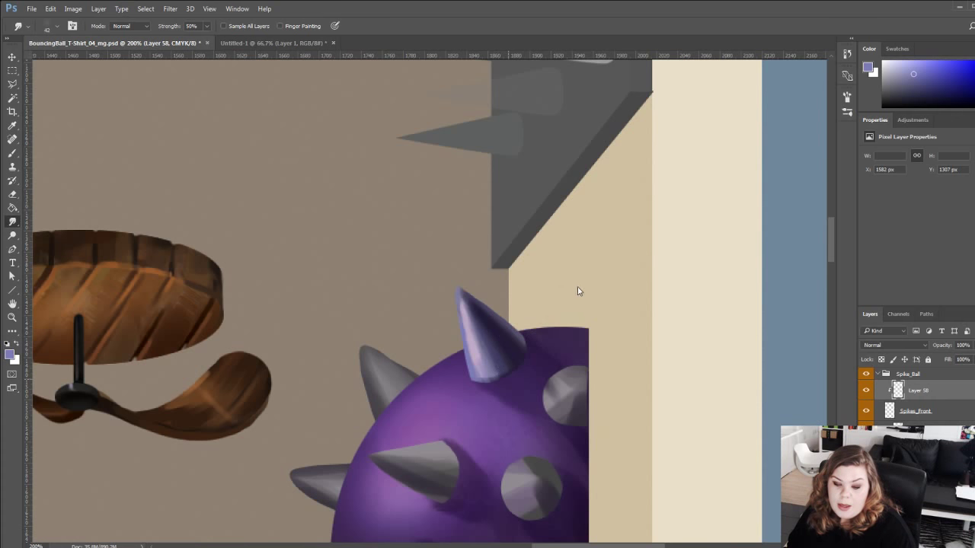
drag(463, 297, 493, 368)
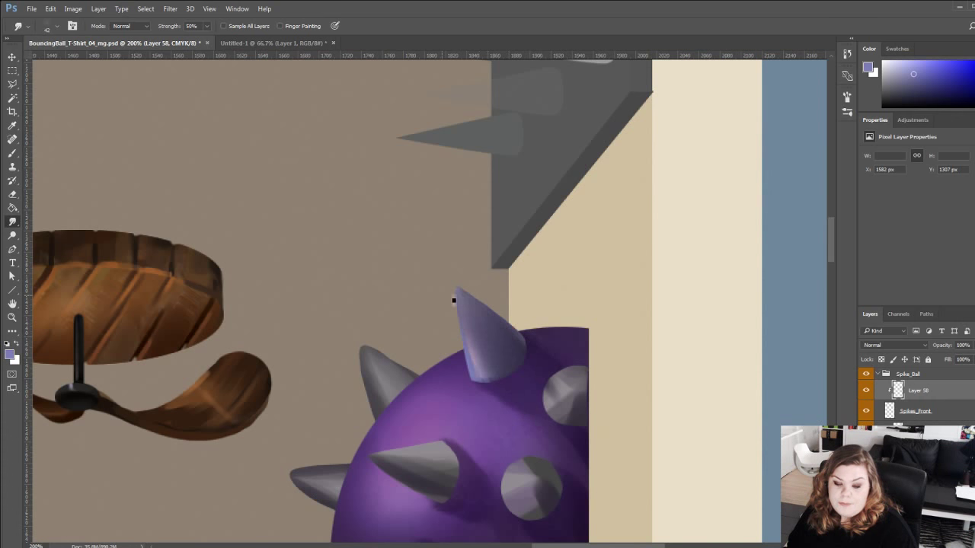
key(ctrl+z)
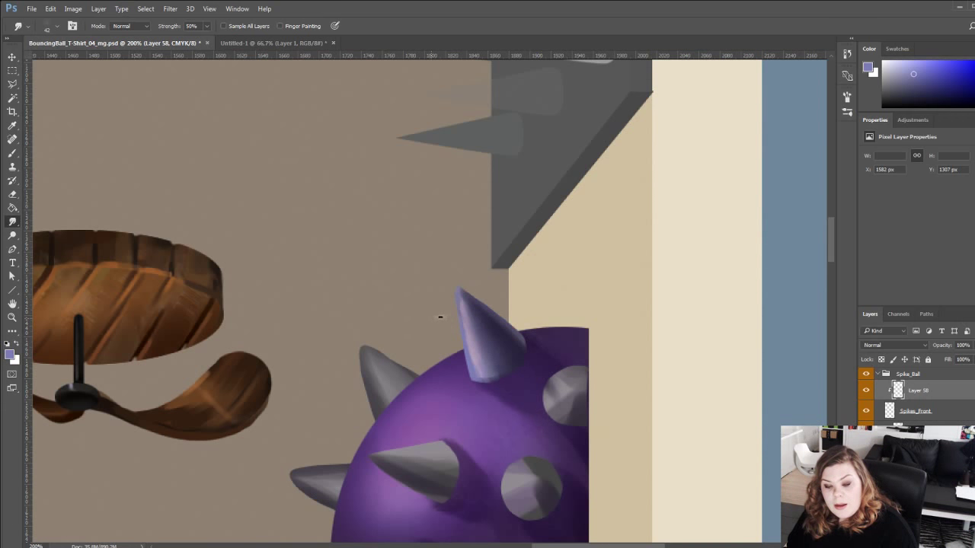
key(ctrl+z)
key([)
key([)
key([)
key([)
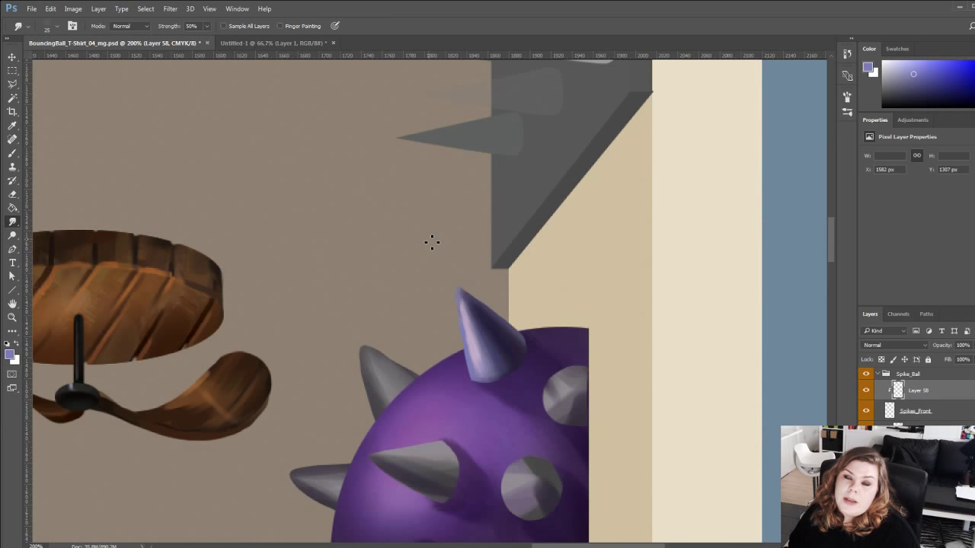
drag(420, 383, 499, 477)
drag(415, 359, 514, 518)
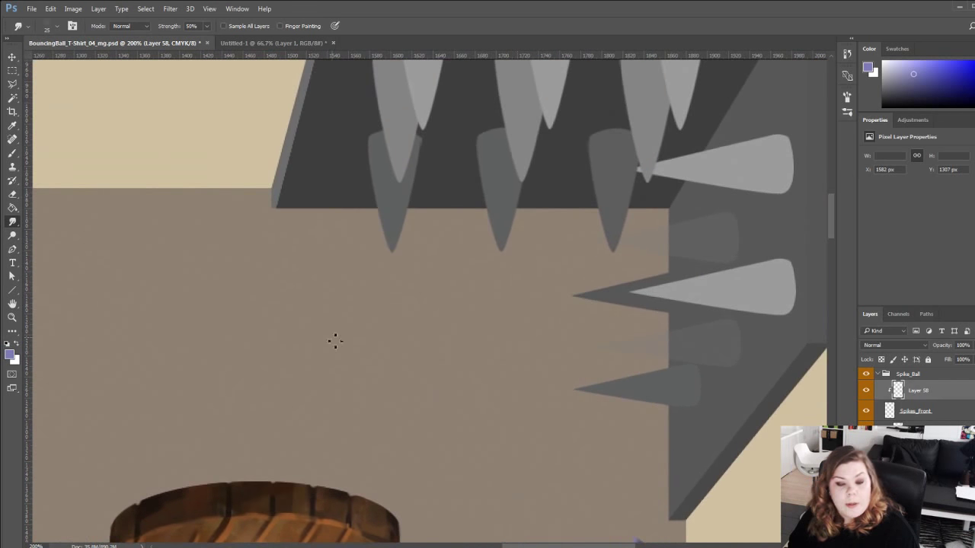
drag(502, 435, 329, 209)
drag(448, 376, 424, 340)
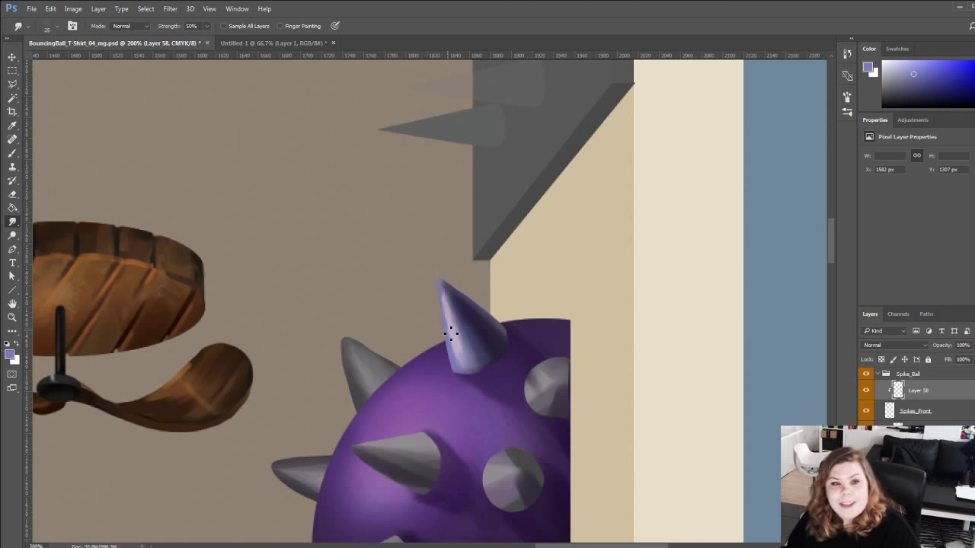
drag(422, 392, 433, 415)
Paint the upper edge and middle of the large front spike below the top one with blue-violet sampled from the top spike.
key(b)
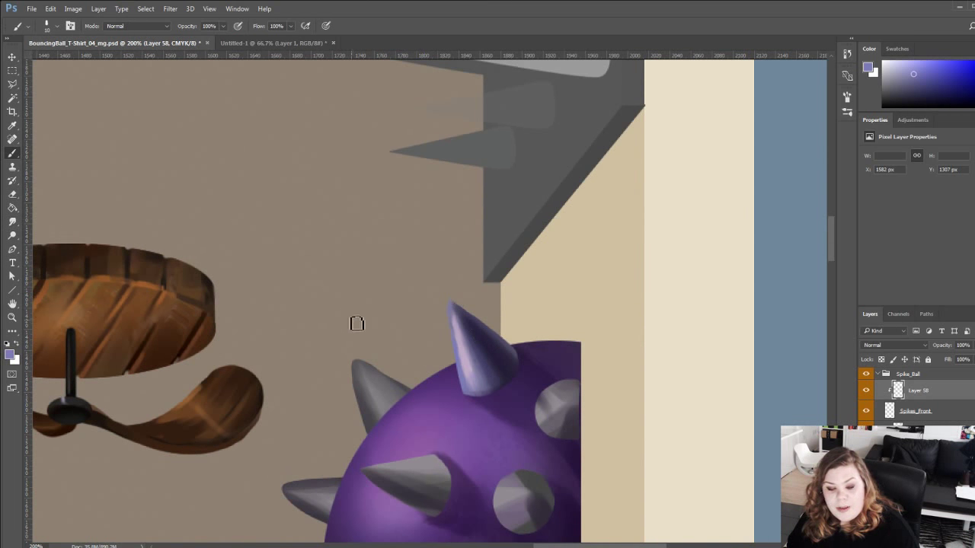
drag(355, 323, 352, 257)
alt+click(475, 295)
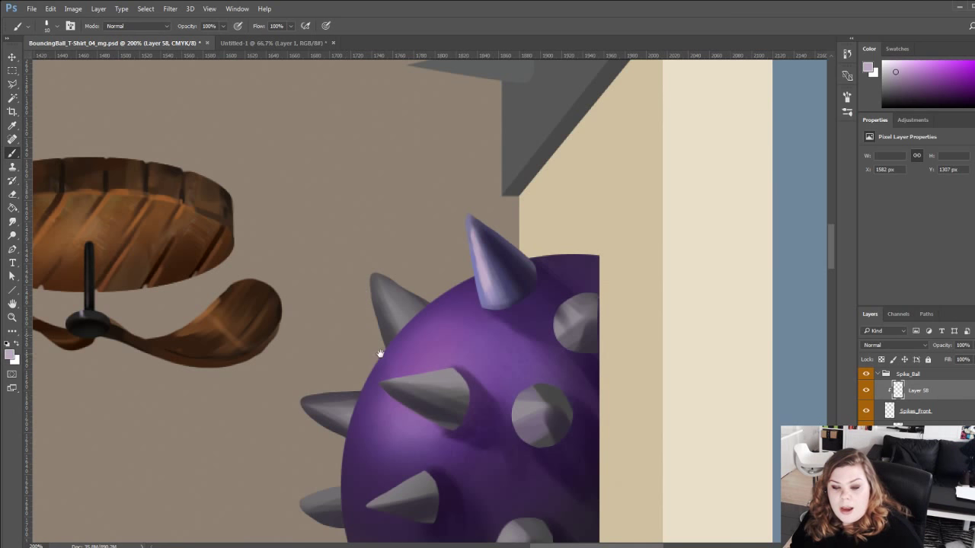
drag(380, 354, 398, 345)
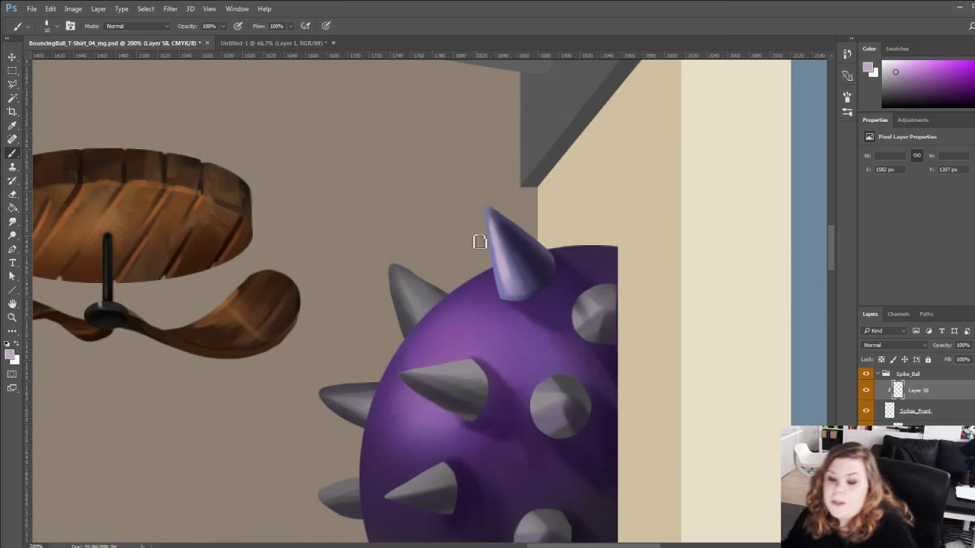
drag(418, 326, 433, 273)
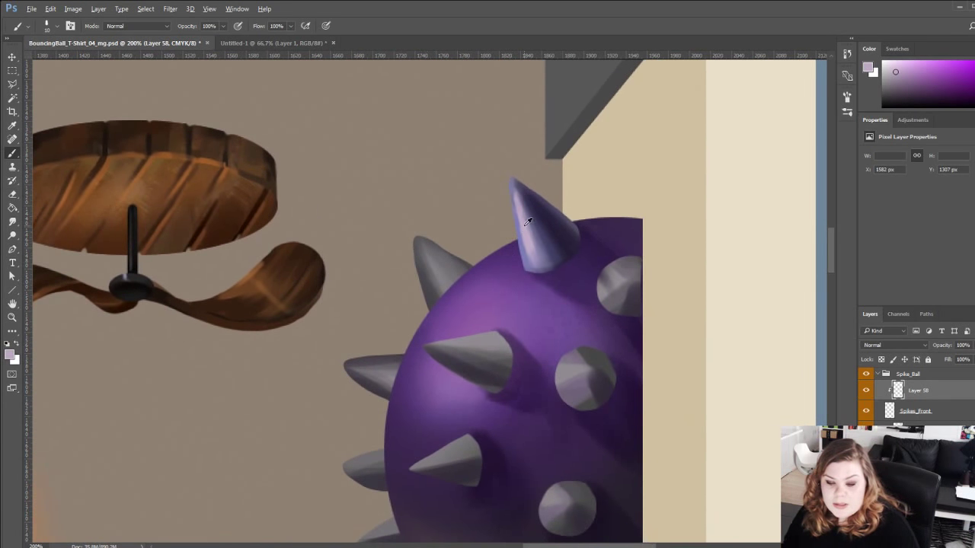
drag(412, 344, 440, 361)
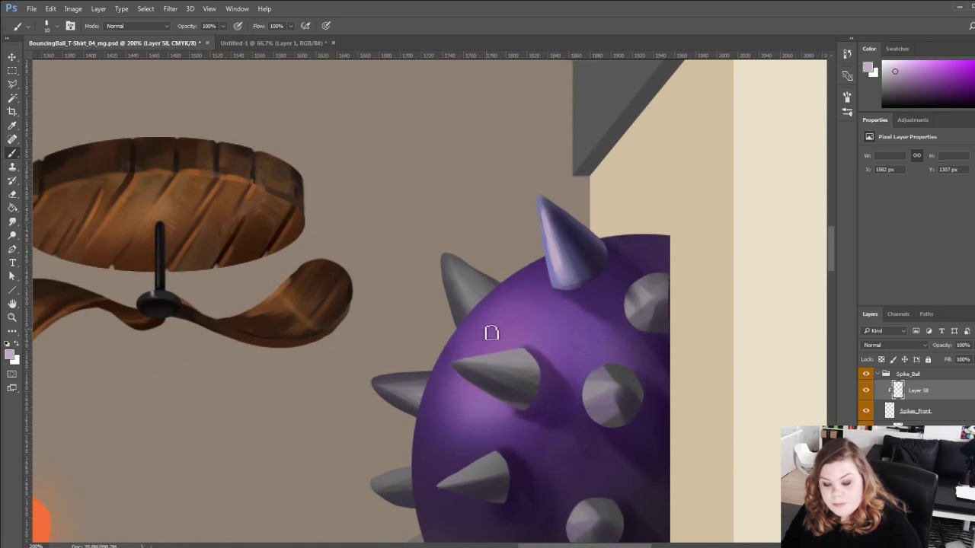
alt+click(555, 257)
drag(530, 351, 452, 364)
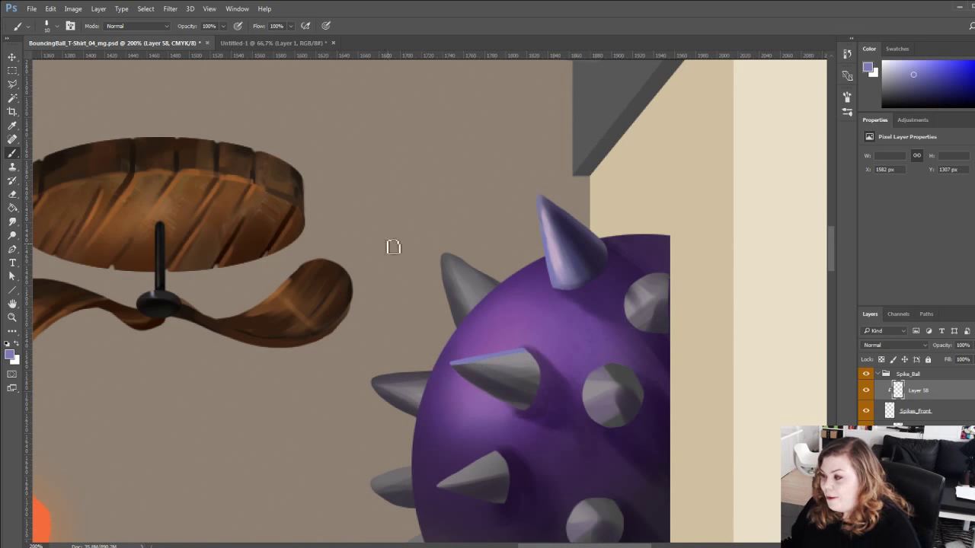
drag(355, 323, 295, 285)
drag(399, 327, 485, 343)
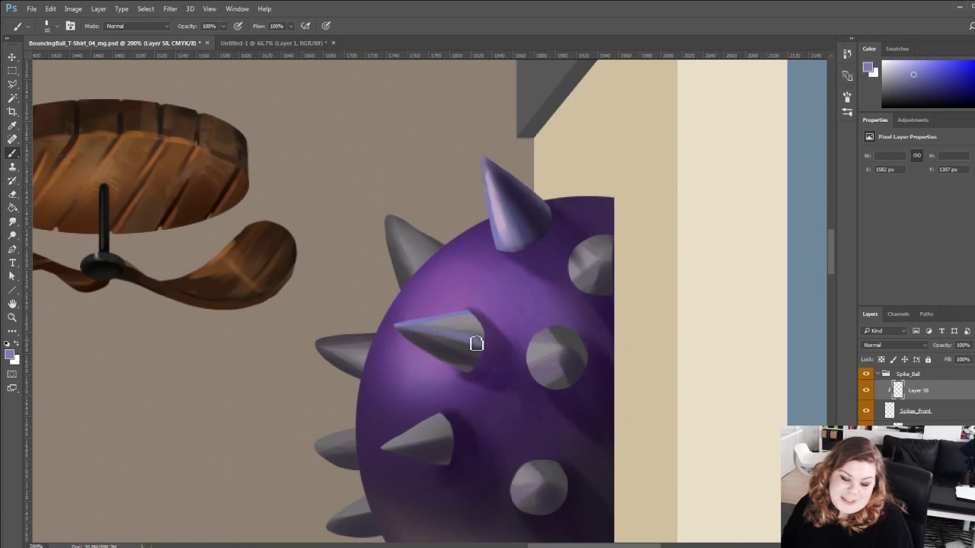
Add pale lavender highlights to the lit upper face and base of the large front spike.
alt+click(502, 216)
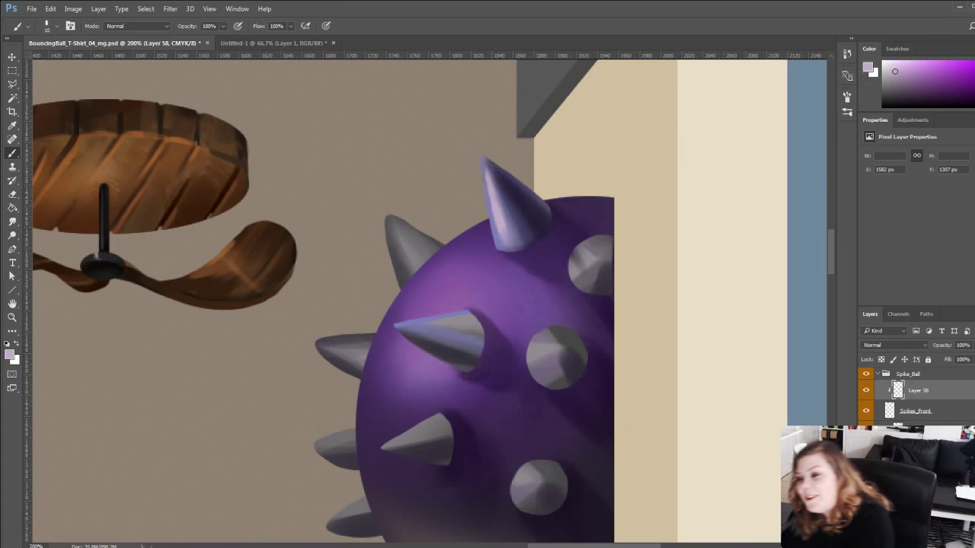
click(974, 74)
drag(902, 68, 910, 60)
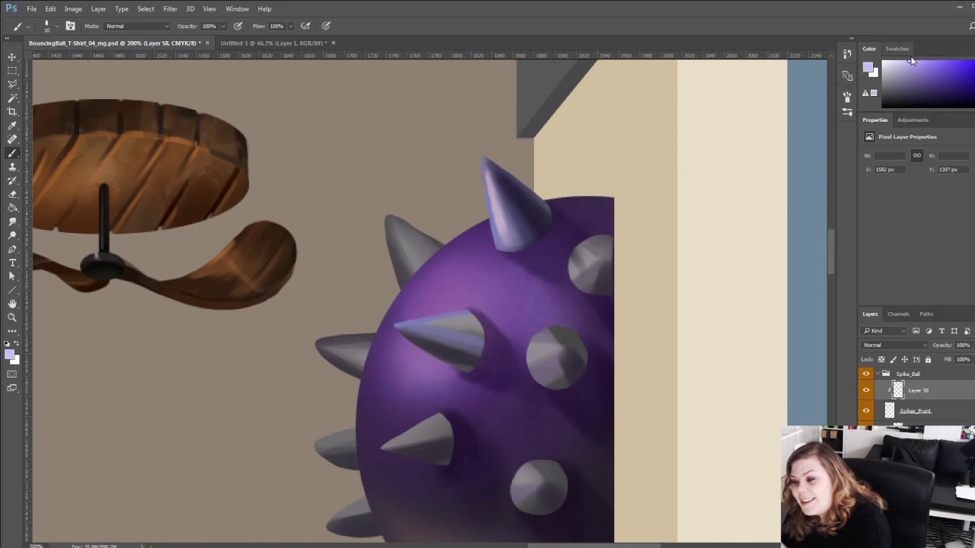
mouse_move(389, 333)
mouse_down()
mouse_move(406, 363)
mouse_move(438, 385)
mouse_up()
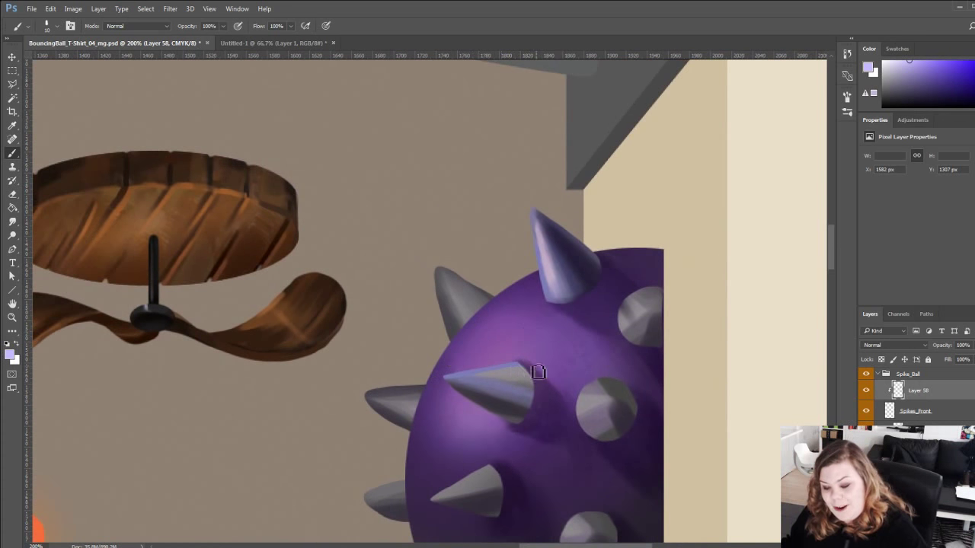
mouse_move(525, 371)
mouse_down()
mouse_move(485, 378)
mouse_move(534, 381)
mouse_move(474, 379)
mouse_move(531, 388)
mouse_up()
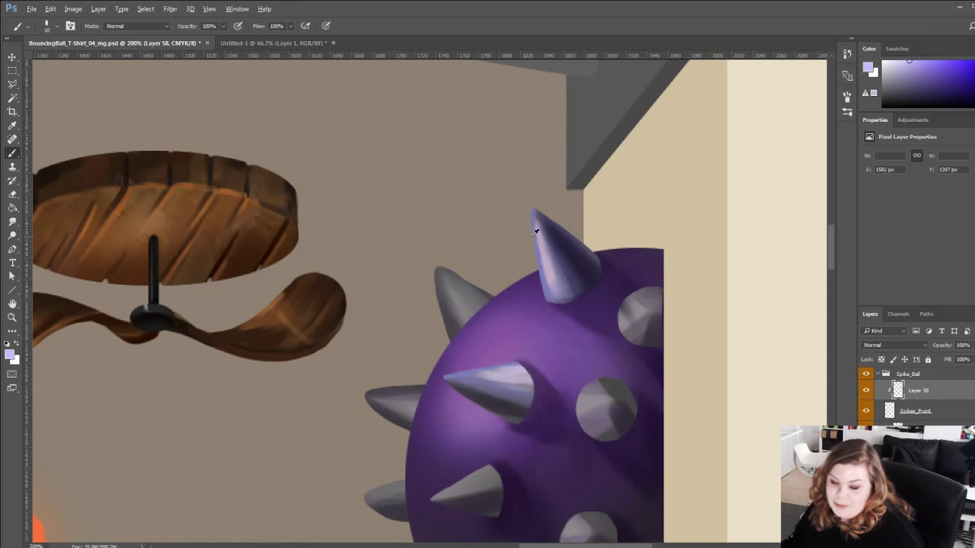
Build up the front spike's midtones with sampled blue-violet and shade its lower side with near-black blue from the top spike.
alt+click(546, 267)
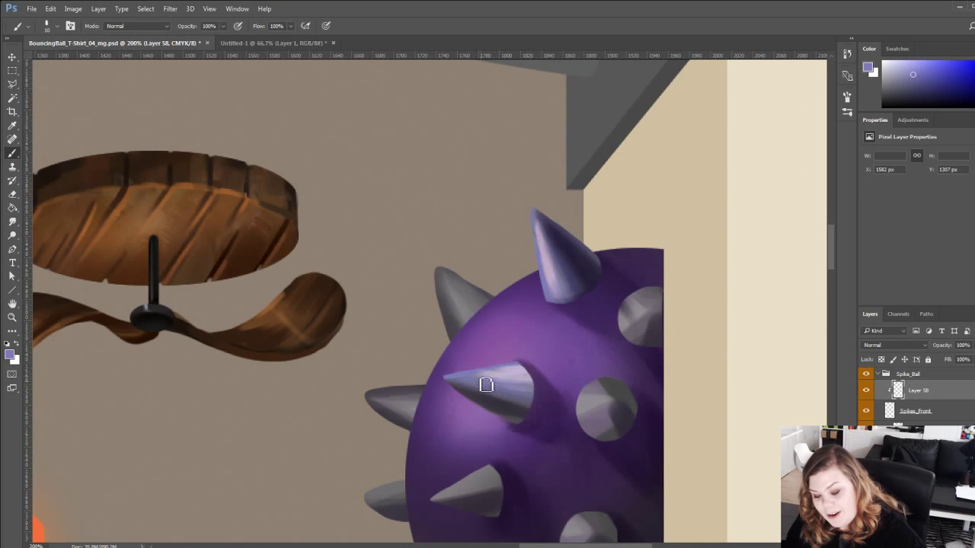
mouse_move(383, 361)
mouse_down()
mouse_move(313, 316)
mouse_move(363, 390)
mouse_move(507, 417)
mouse_up()
alt+click(433, 383)
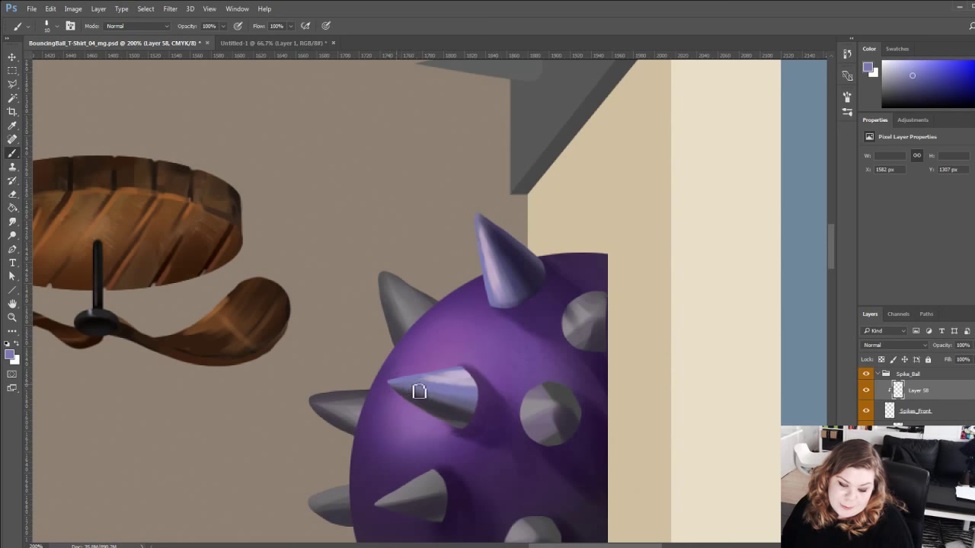
drag(420, 391, 503, 422)
alt+click(511, 247)
mouse_move(401, 394)
mouse_down()
mouse_move(551, 449)
mouse_move(395, 387)
mouse_move(542, 436)
mouse_move(398, 392)
mouse_move(526, 433)
mouse_move(413, 395)
mouse_move(519, 430)
mouse_up()
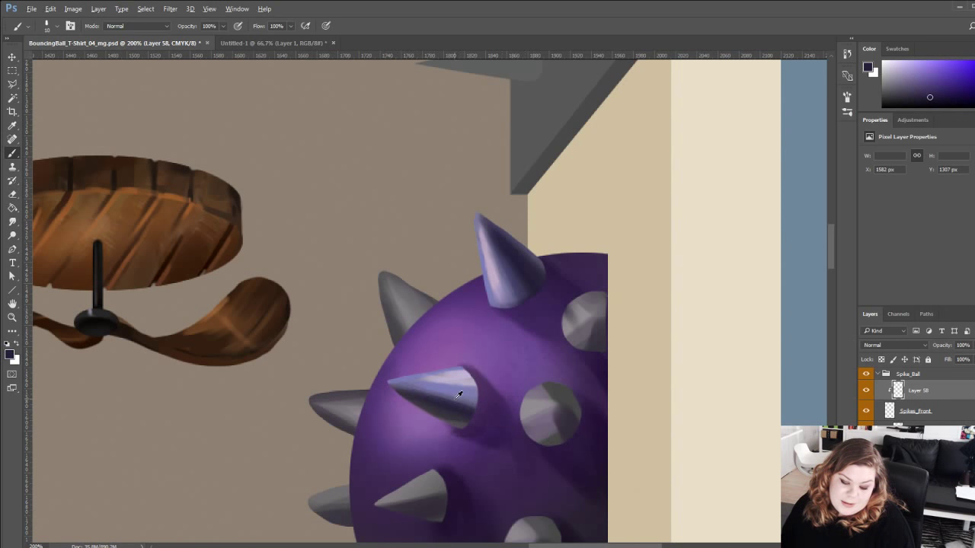
Blend the front spike's shadow with sampled greyish blue-violet and add saturated blue-violet reflected light along its lower edge.
alt+click(460, 395)
mouse_move(392, 391)
mouse_down()
mouse_move(531, 430)
mouse_move(498, 426)
mouse_up()
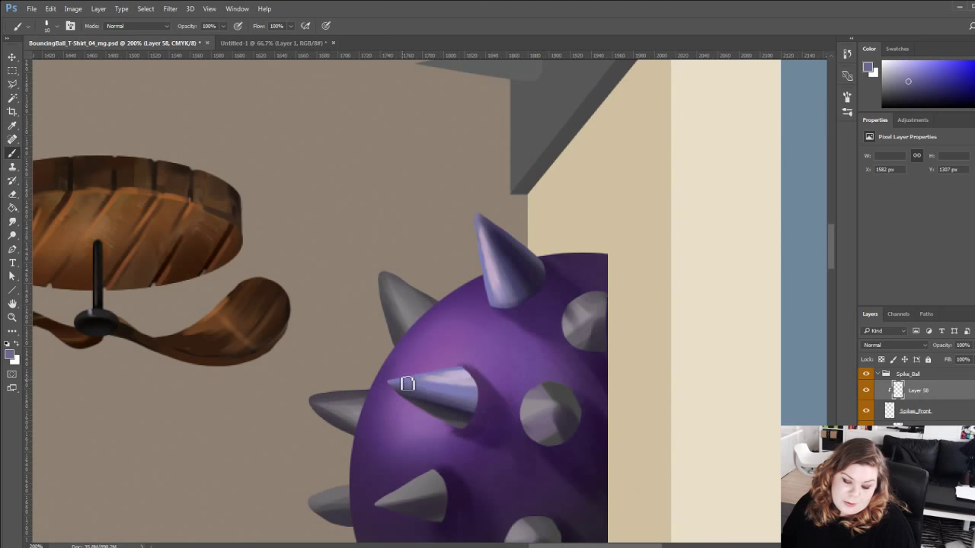
alt+click(466, 395)
drag(921, 77, 935, 67)
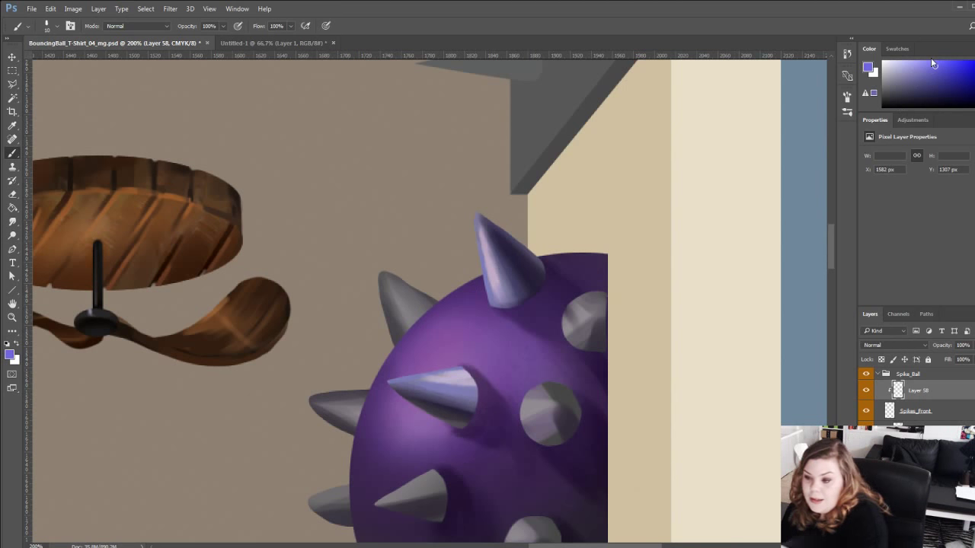
mouse_move(393, 393)
mouse_down()
mouse_move(485, 448)
mouse_move(508, 448)
mouse_move(500, 441)
mouse_up()
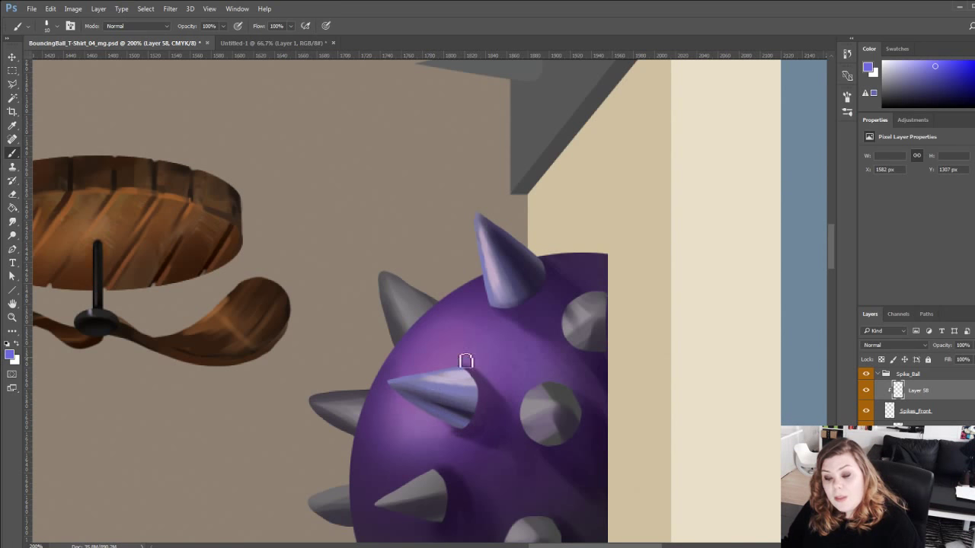
Deepen the front spike's core shadow with dark blue, then glaze it with saturated deep blue using a size 40 soft brush.
alt+click(525, 253)
mouse_move(400, 390)
mouse_down()
mouse_move(466, 418)
mouse_move(461, 407)
mouse_up()
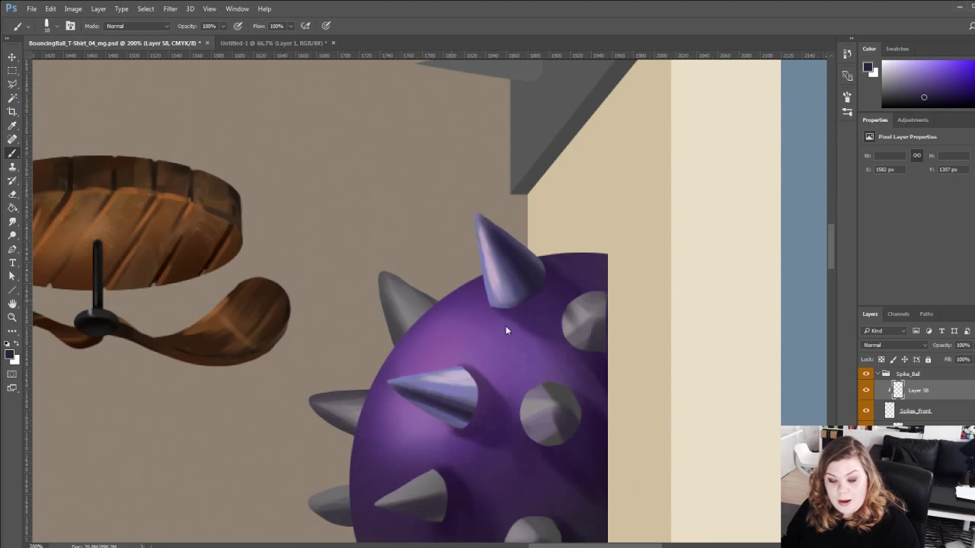
click(516, 495)
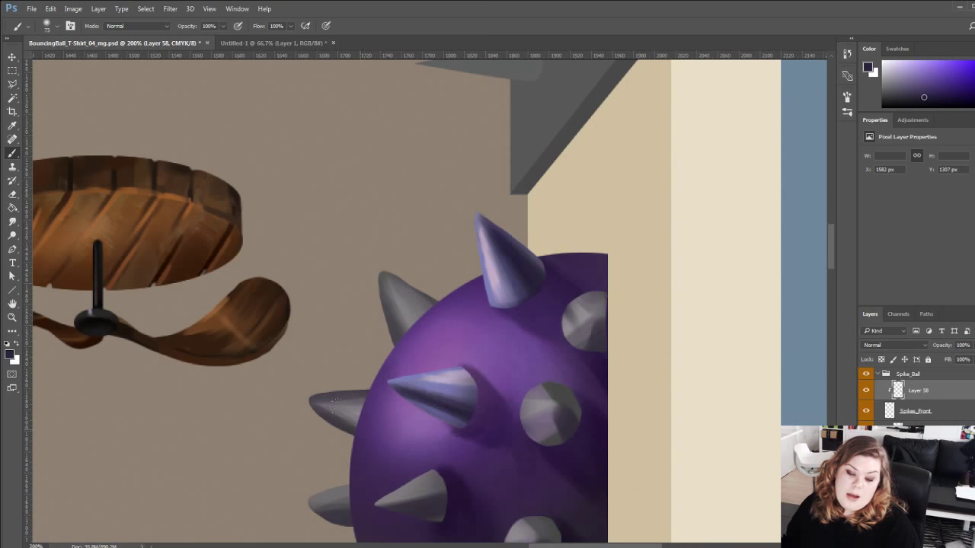
alt+click(509, 284)
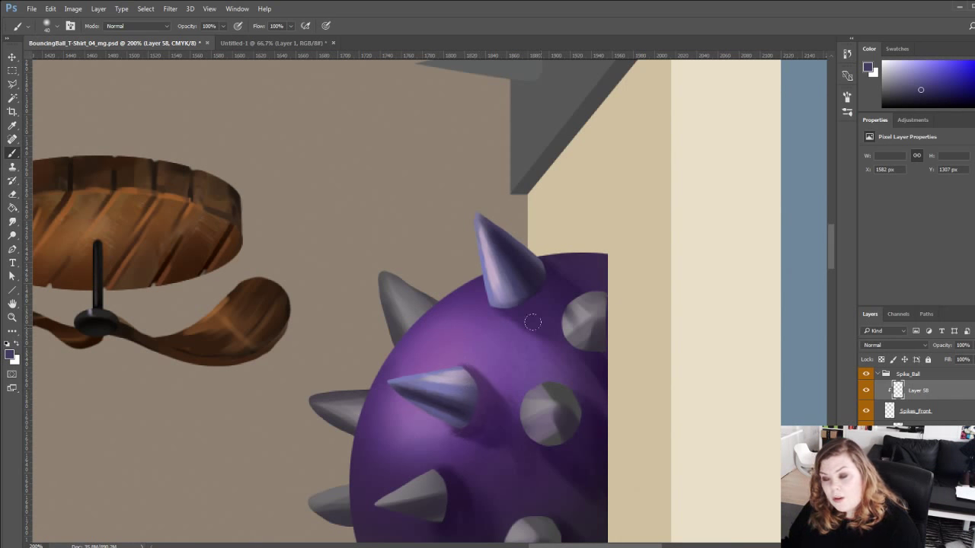
click(944, 88)
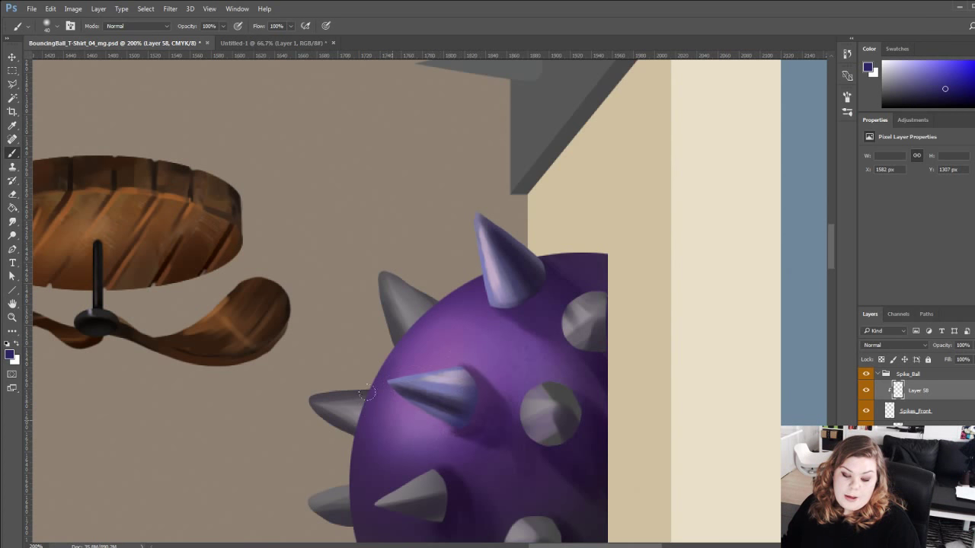
drag(396, 387, 414, 396)
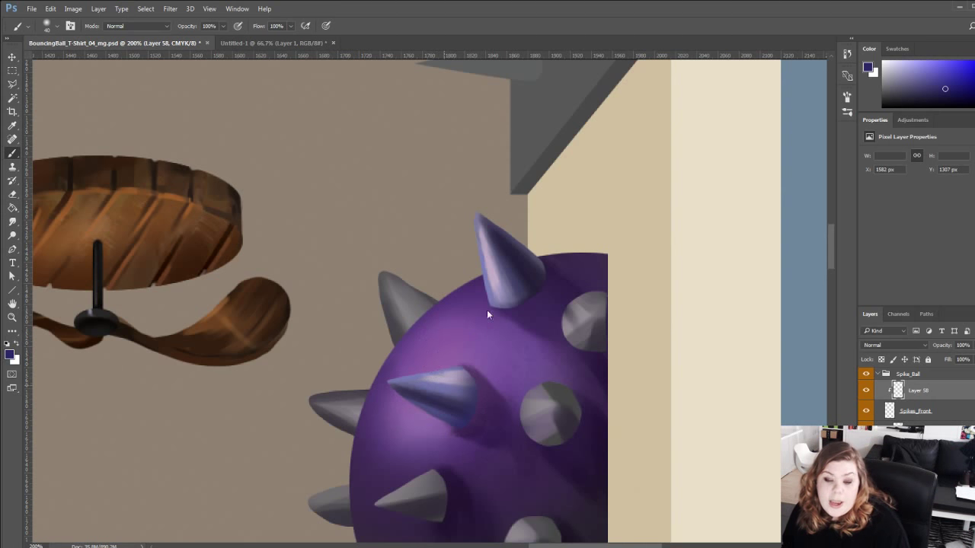
Brighten the front spike's shaded lower side with saturated blue and blue-violet using a hard-edged size 17 brush, then reduce the size to 10.
click(550, 497)
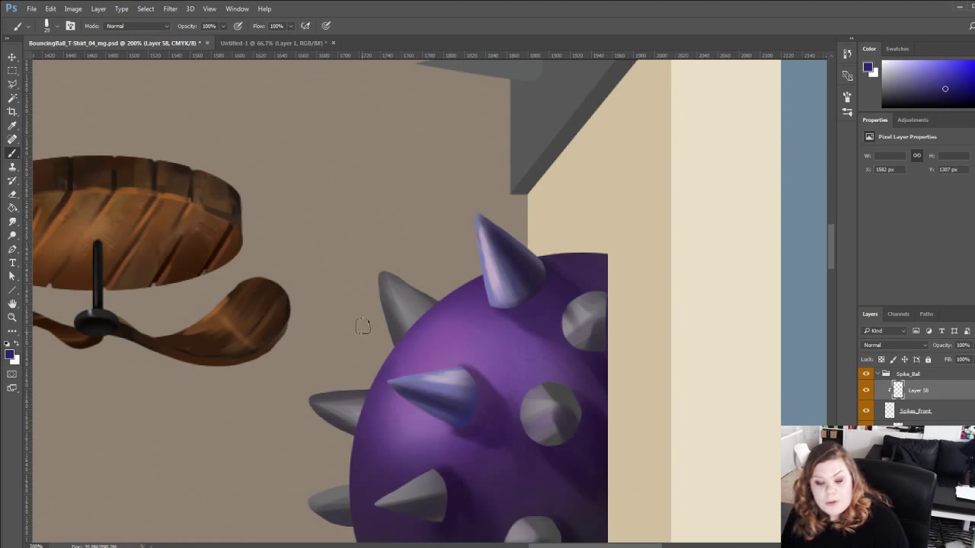
alt+click(432, 383)
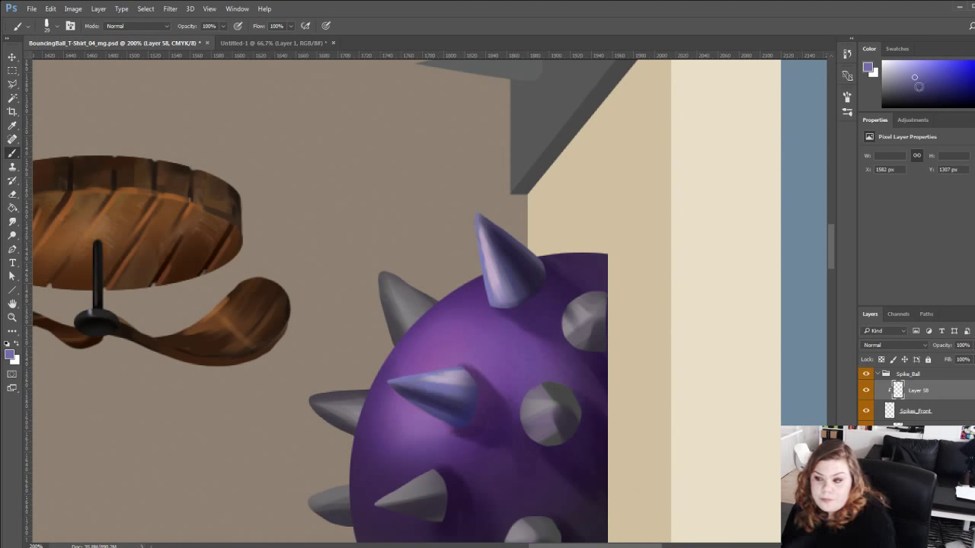
click(947, 68)
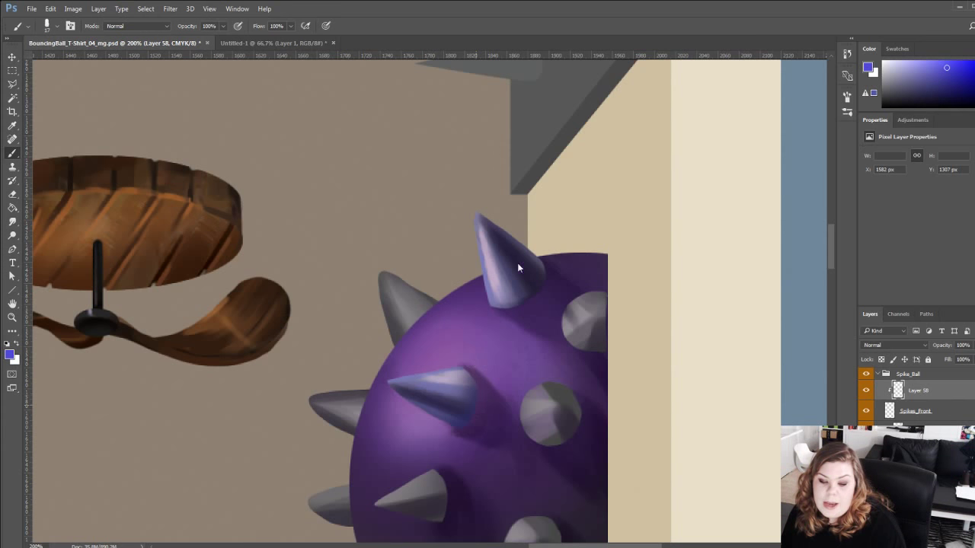
alt+click(443, 402)
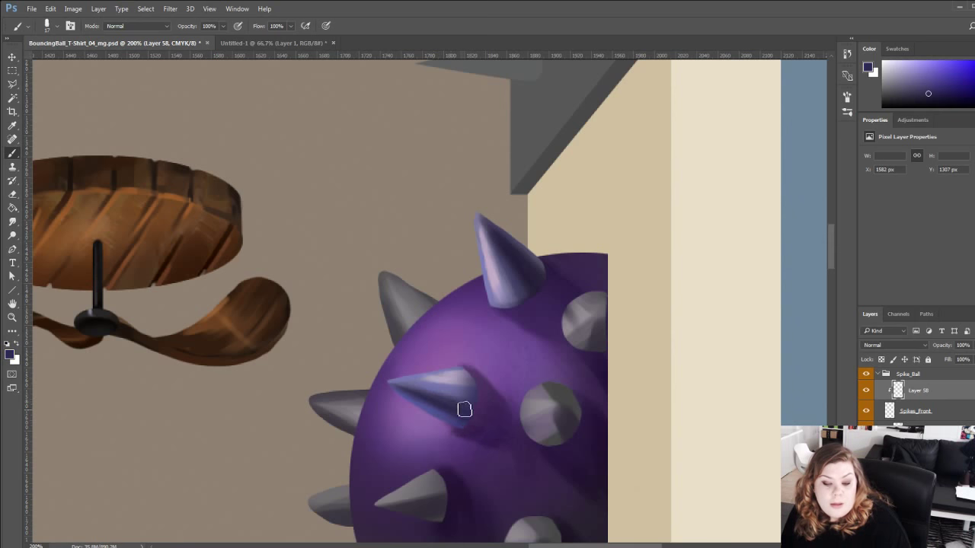
click(926, 69)
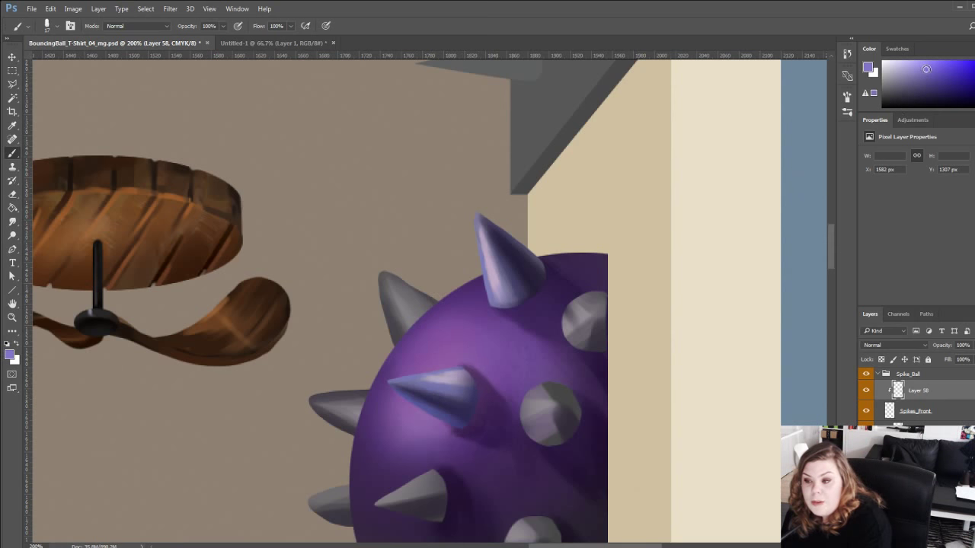
key(bracketleft)
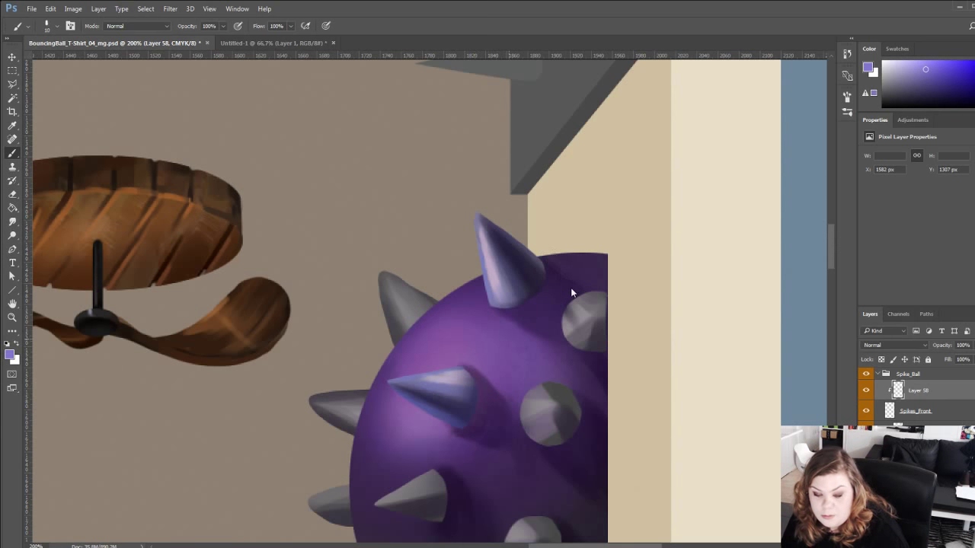
Strengthen the front spike's upper highlight with pale lavender and blend its inner edge with sampled and lighter violet tones.
alt+click(440, 372)
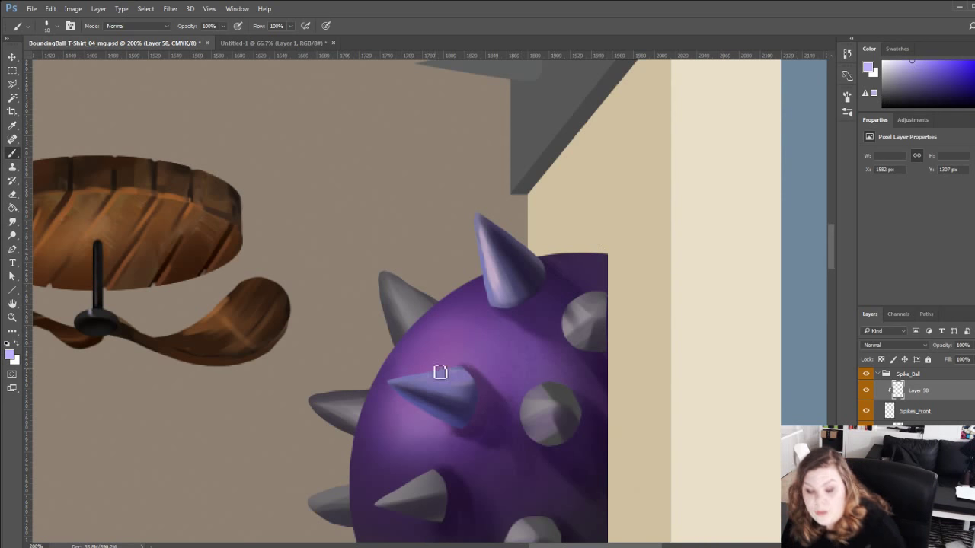
mouse_move(468, 381)
mouse_down()
mouse_move(402, 385)
mouse_move(423, 385)
mouse_up()
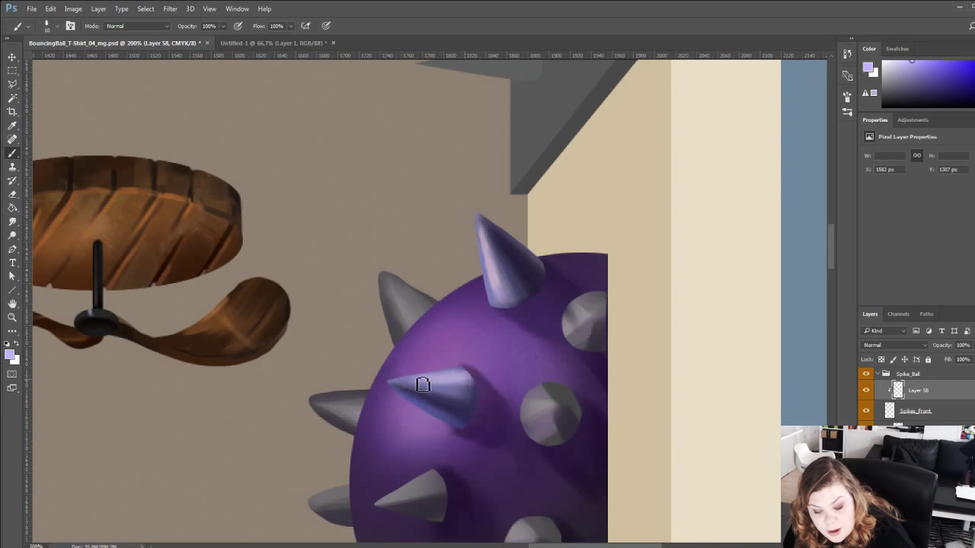
mouse_move(329, 320)
mouse_down()
mouse_move(311, 290)
mouse_move(343, 326)
mouse_up()
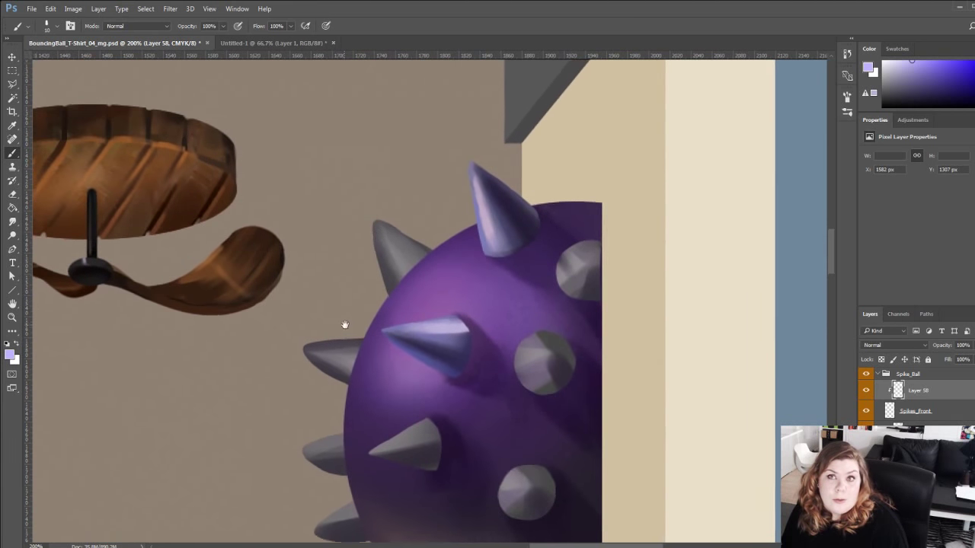
alt+click(467, 341)
mouse_move(462, 343)
mouse_down()
mouse_move(425, 345)
mouse_move(447, 337)
mouse_up()
click(924, 64)
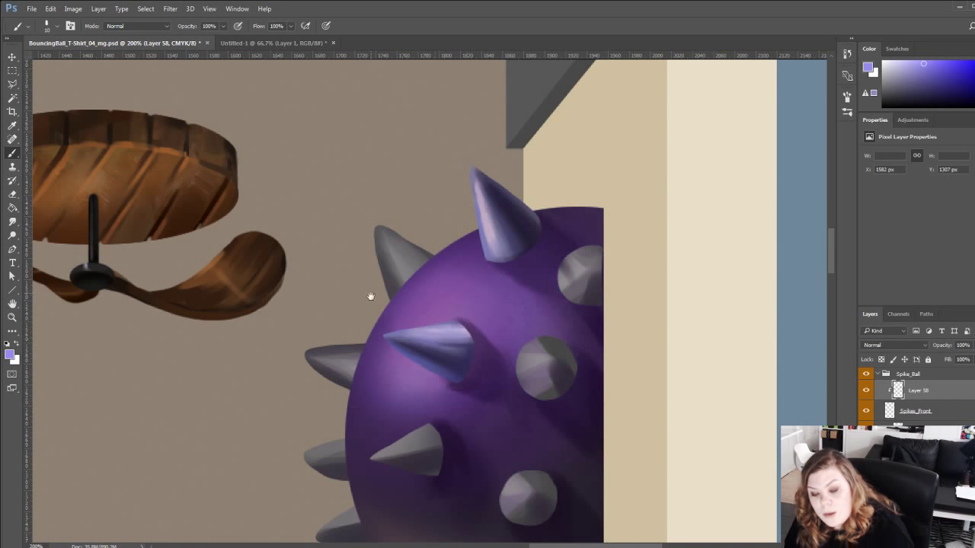
Paint the upper side of the grey lower front spike with saturated blue-violet.
drag(370, 296, 416, 333)
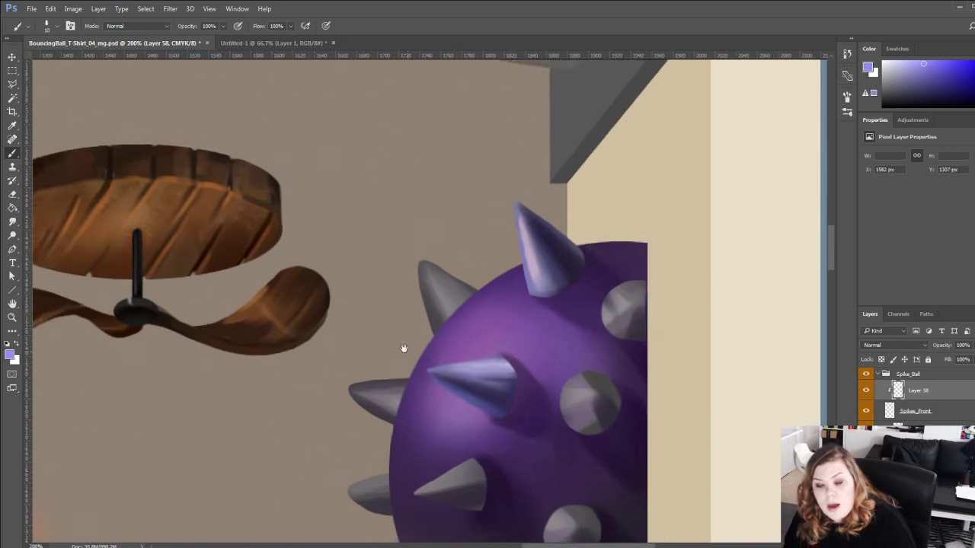
drag(432, 368, 408, 352)
alt+click(450, 365)
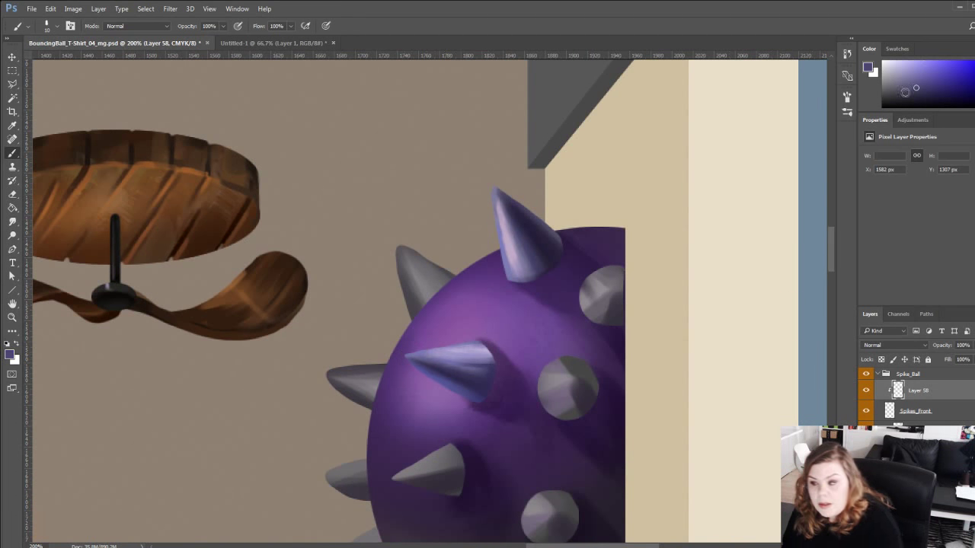
alt+click(410, 355)
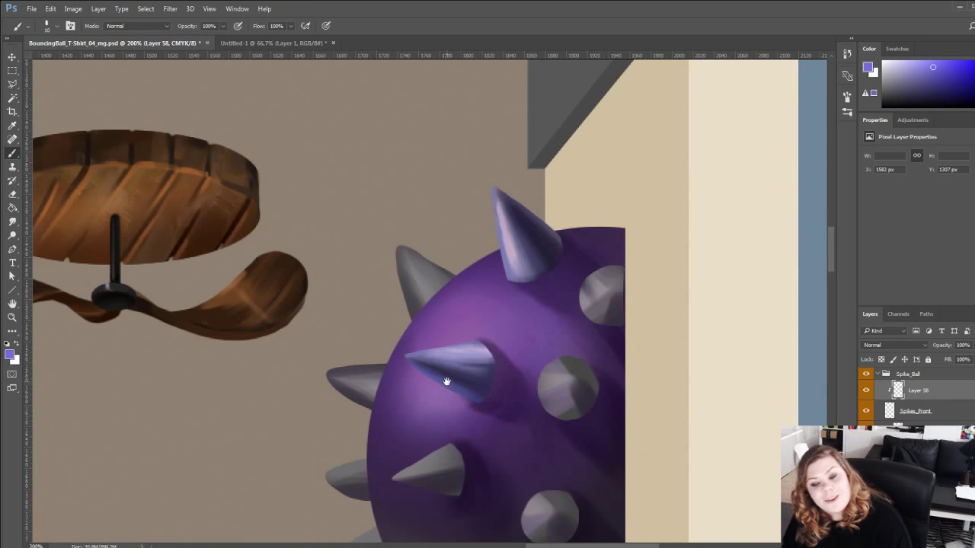
mouse_move(467, 410)
mouse_down()
mouse_move(490, 424)
mouse_move(475, 404)
mouse_up()
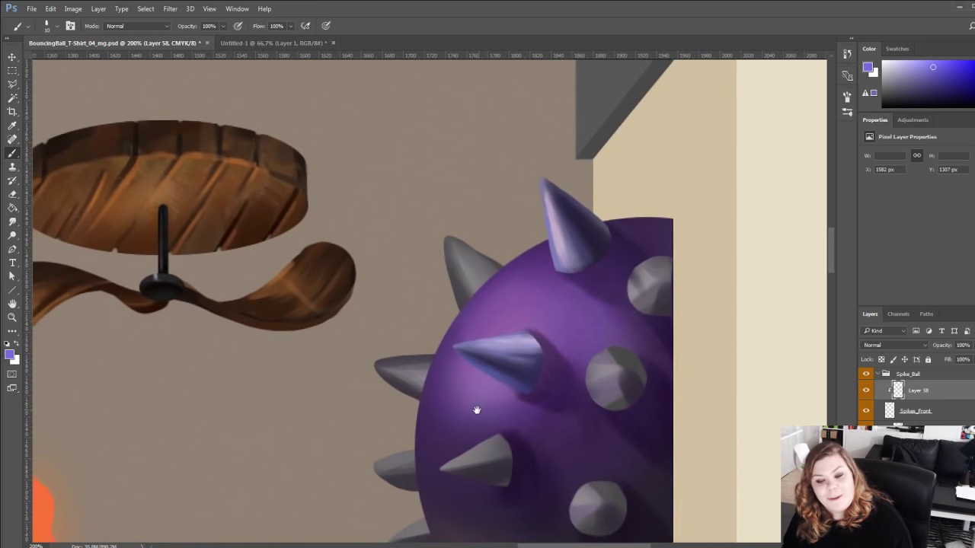
scroll(457, 374, down, 5)
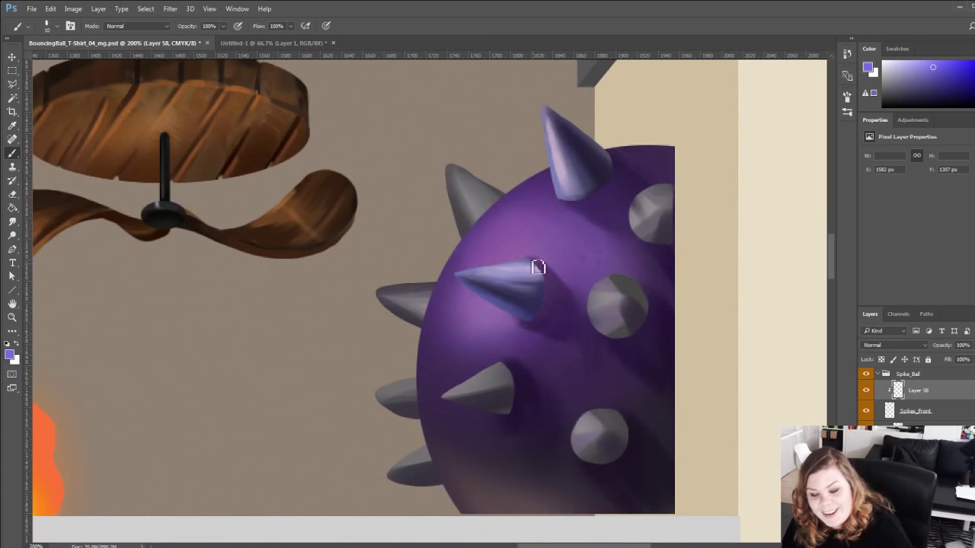
click(941, 71)
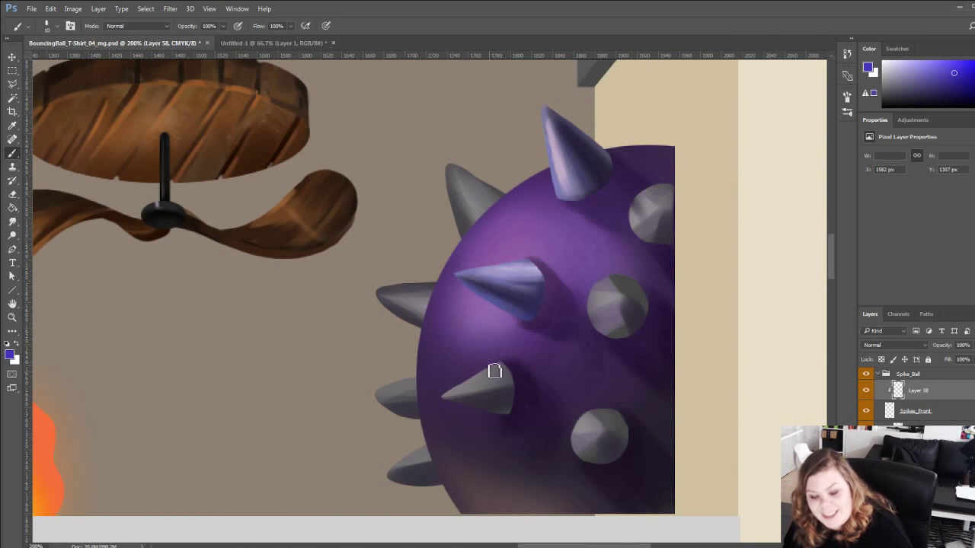
drag(495, 370, 450, 392)
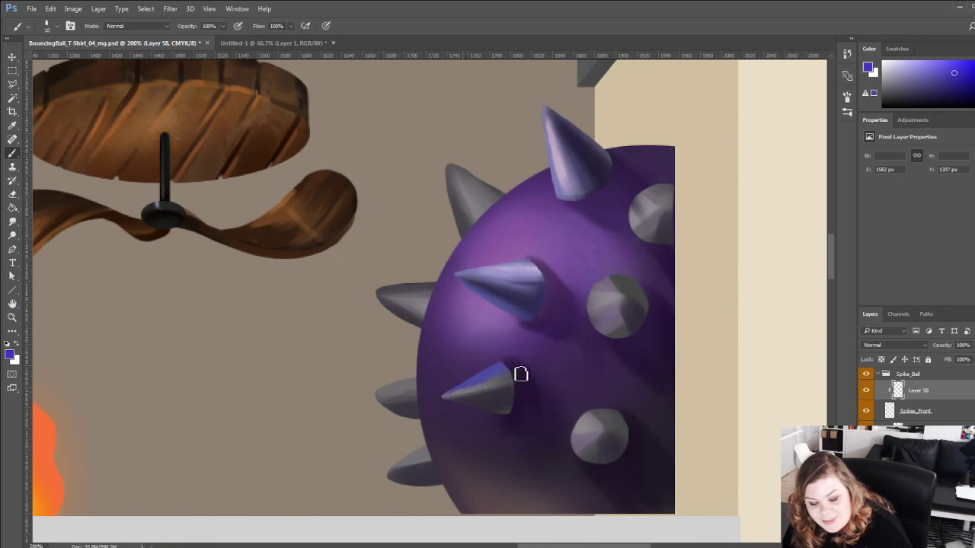
drag(521, 372, 449, 391)
Try a pale lavender highlight on the lower front spike with a colour sampled from the spike above, then undo it.
alt+click(523, 266)
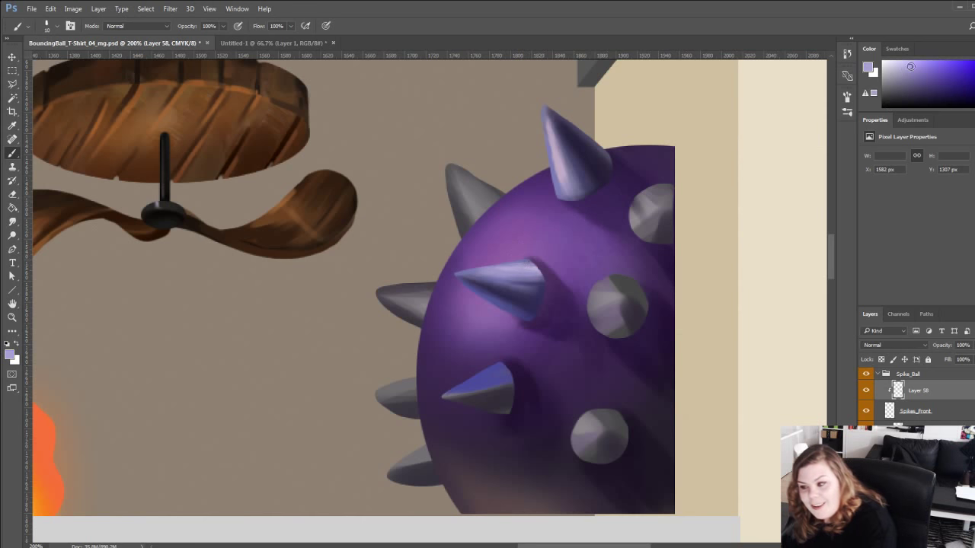
drag(495, 381, 455, 403)
key(ctrl+alt+z)
key(ctrl+alt+z)
Cover the lower front spike in blue-violet and blend a lighter violet highlight along its upper side using tones sampled from neighbouring spikes.
alt+click(530, 300)
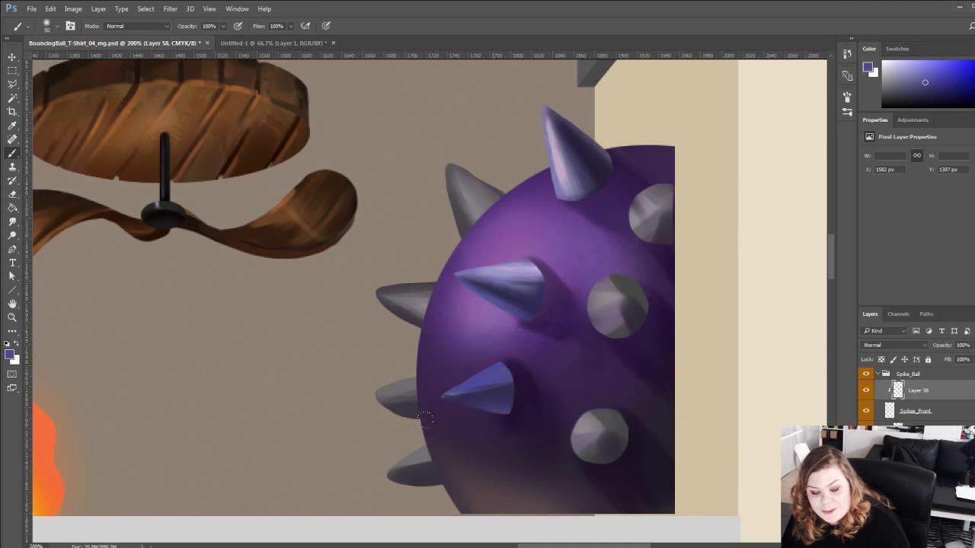
alt+click(532, 299)
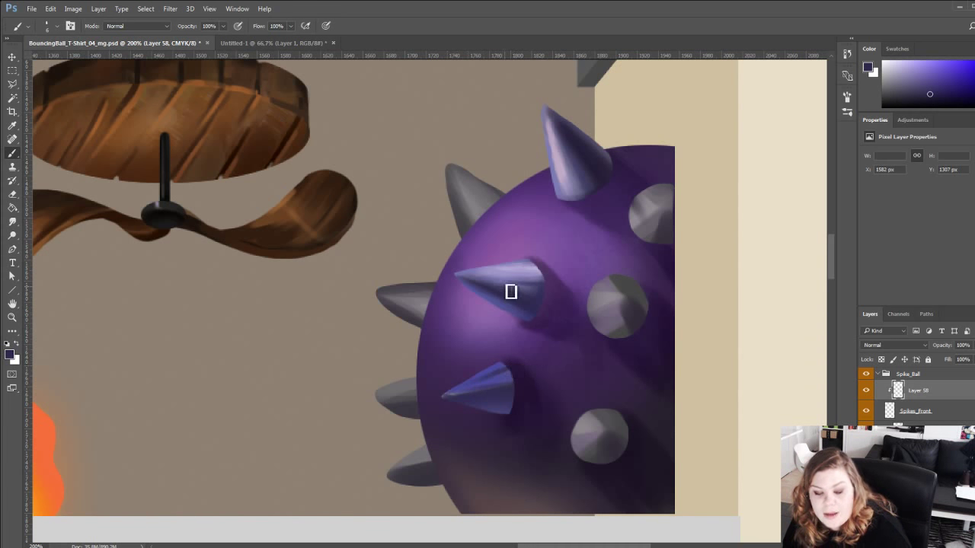
alt+click(604, 180)
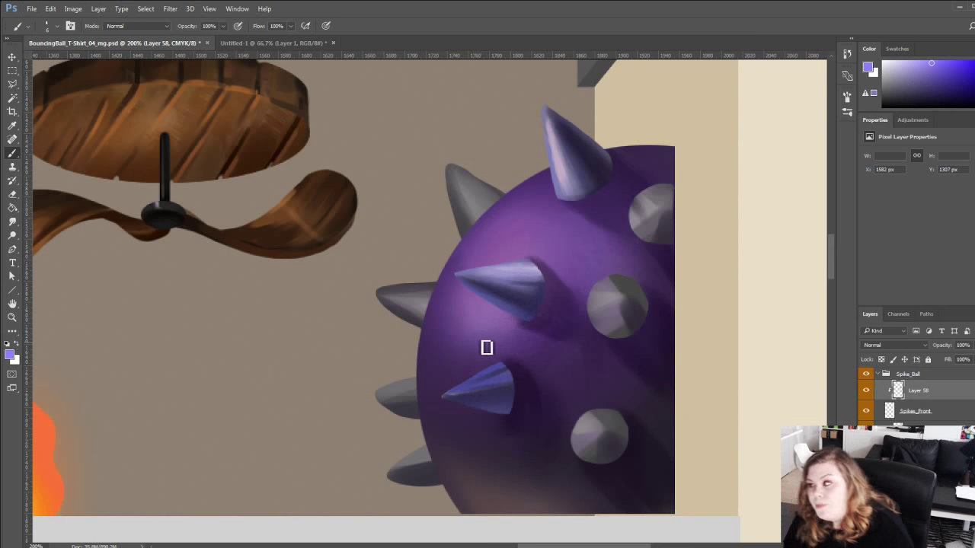
drag(504, 373, 474, 390)
drag(512, 374, 438, 403)
alt+click(503, 374)
drag(502, 373, 445, 404)
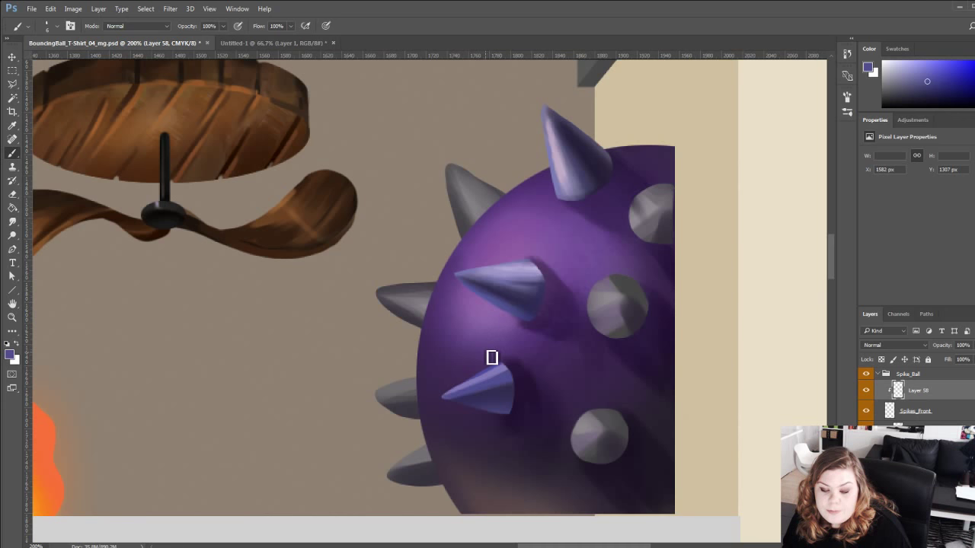
Paint a dark navy core shadow on the lower front spike and blend its edges with darker tones sampled from the spike.
alt+click(518, 298)
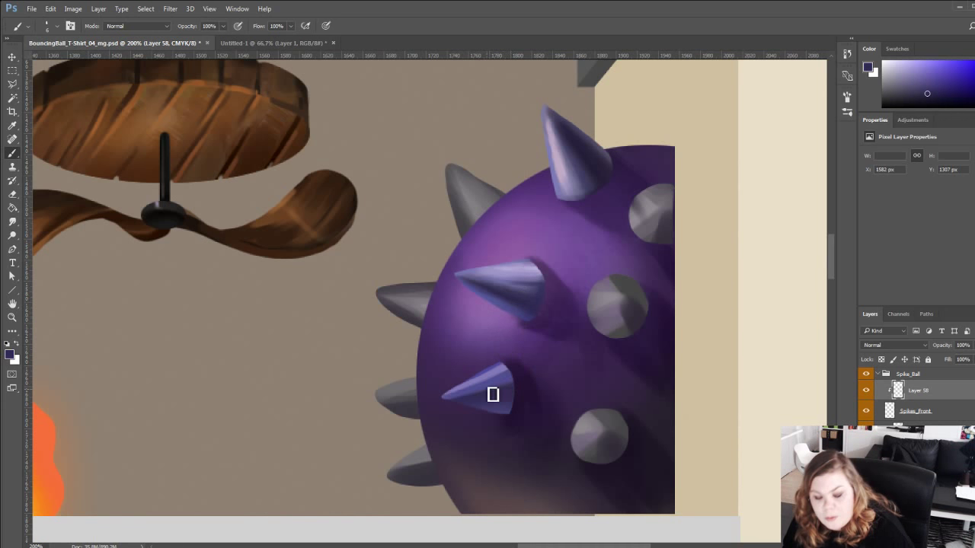
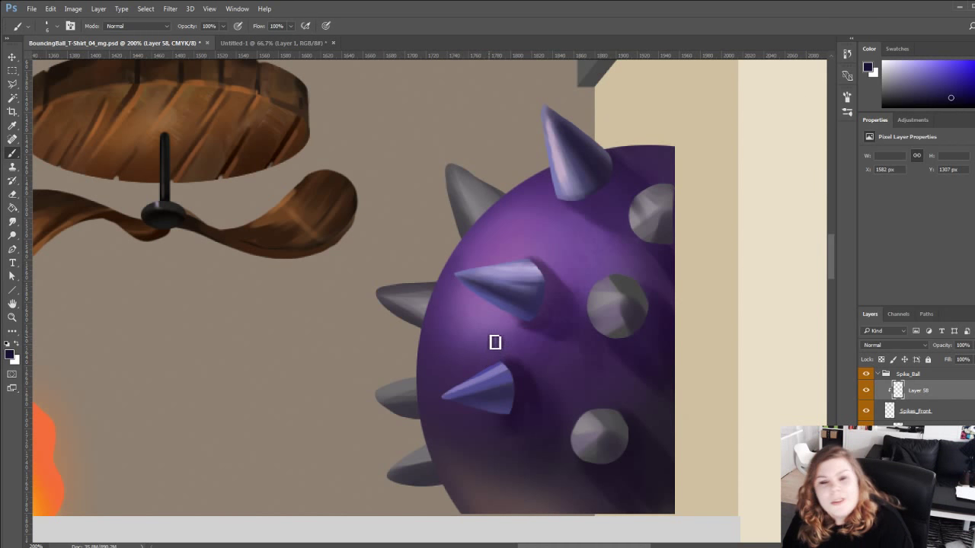
drag(480, 364, 522, 371)
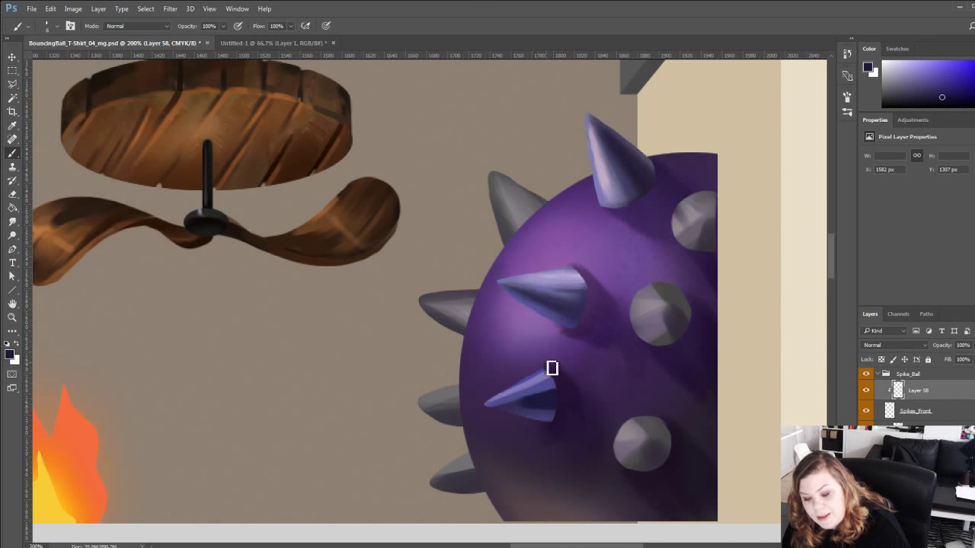
alt+click(512, 404)
drag(518, 406, 554, 396)
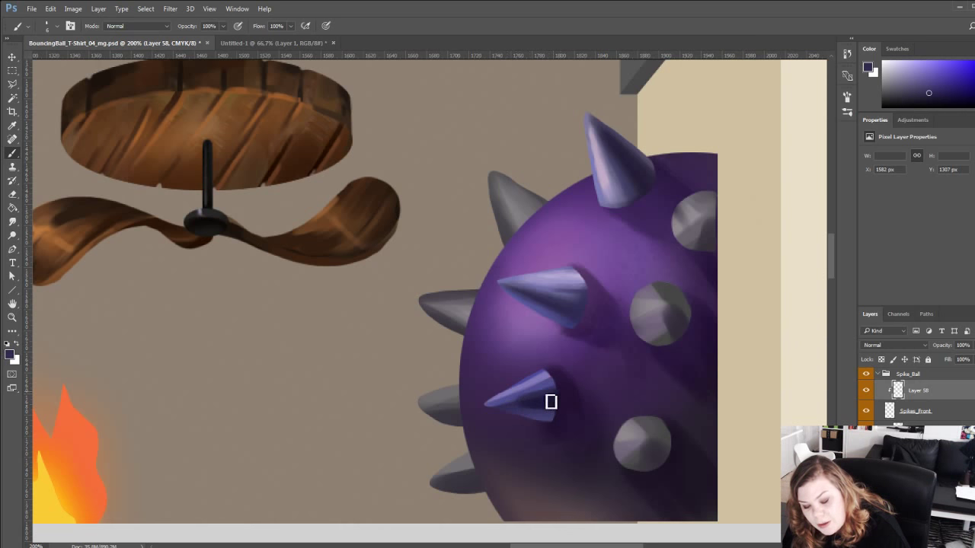
alt+click(545, 396)
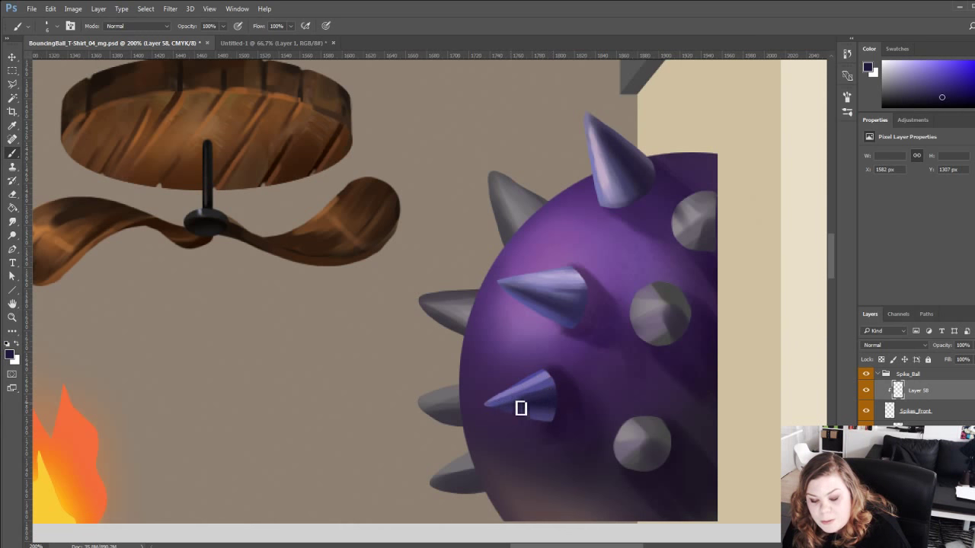
drag(392, 330, 314, 290)
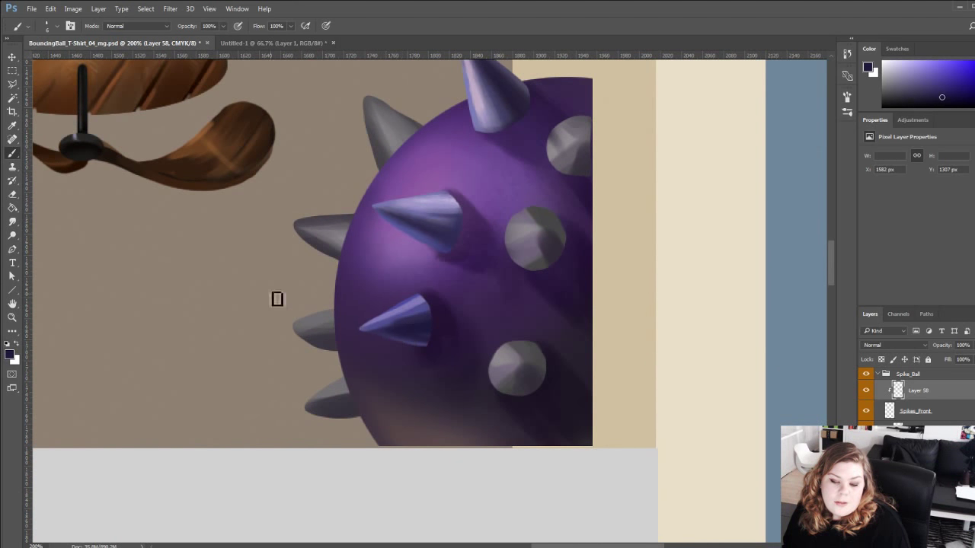
drag(277, 298, 441, 399)
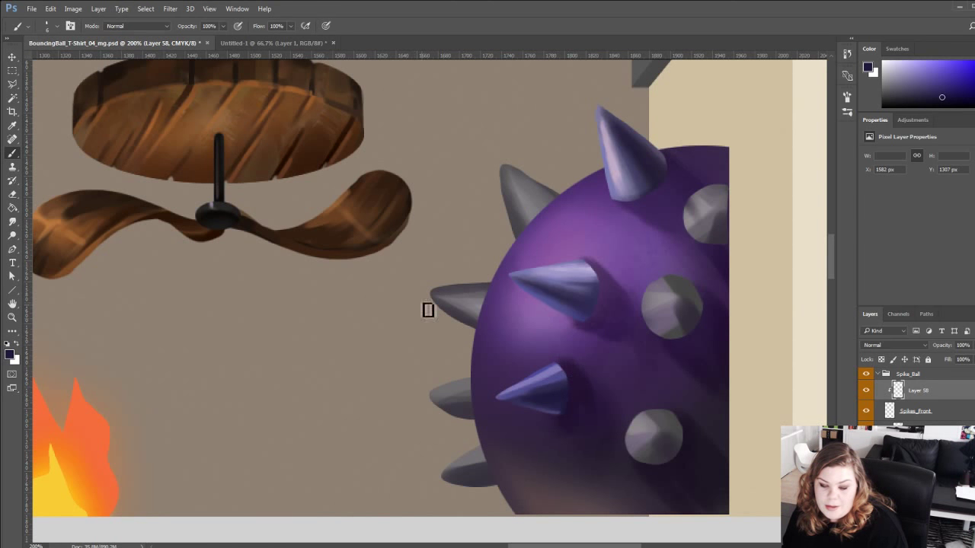
mouse_move(430, 345)
mouse_down()
mouse_move(387, 292)
mouse_move(424, 375)
mouse_up()
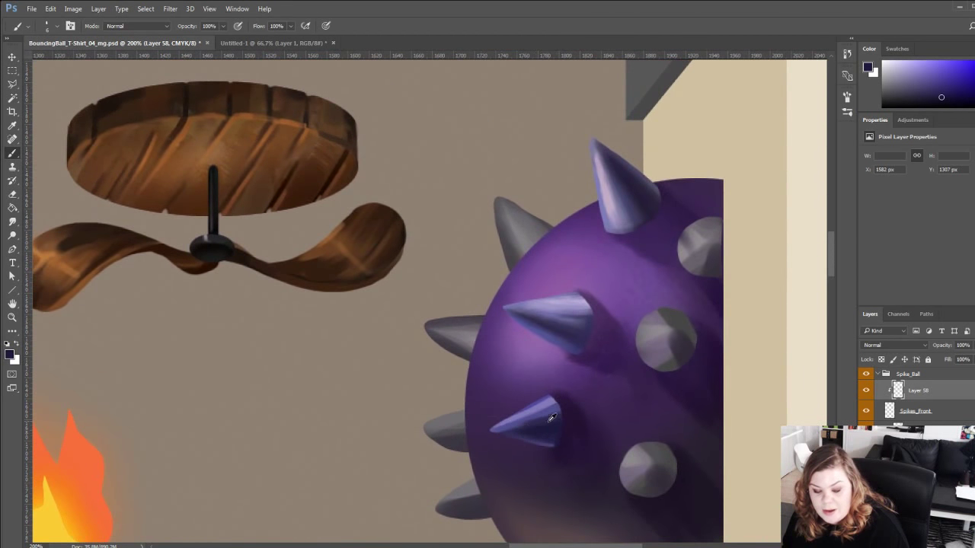
Undo the last dark stroke on the middle front spike and deepen its shaded side with dark saturated blue.
drag(493, 294, 393, 304)
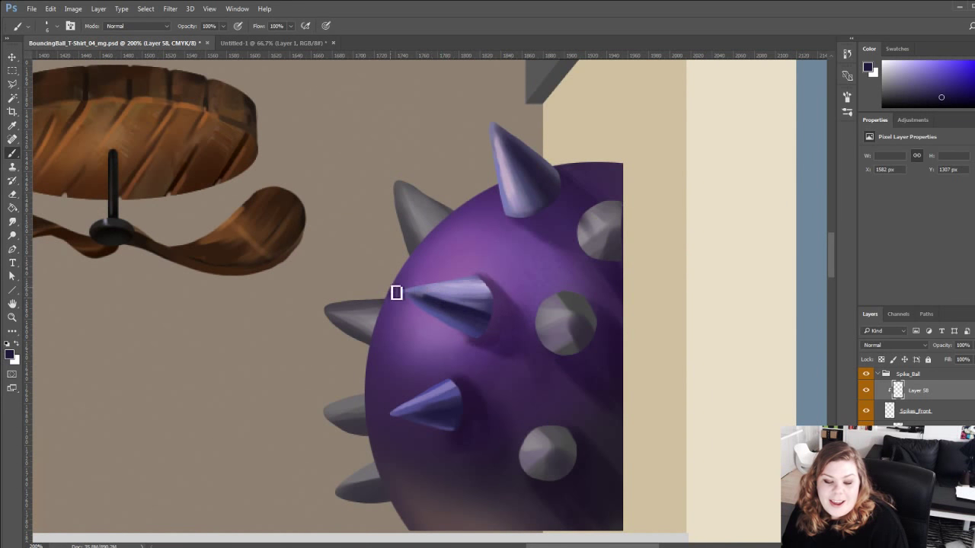
key(ctrl+z)
drag(402, 314, 426, 440)
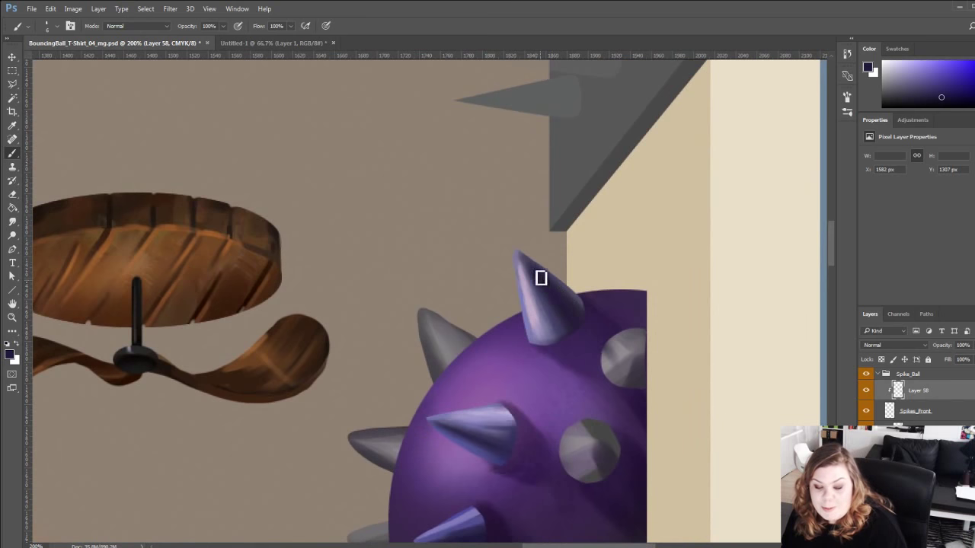
drag(398, 364, 353, 277)
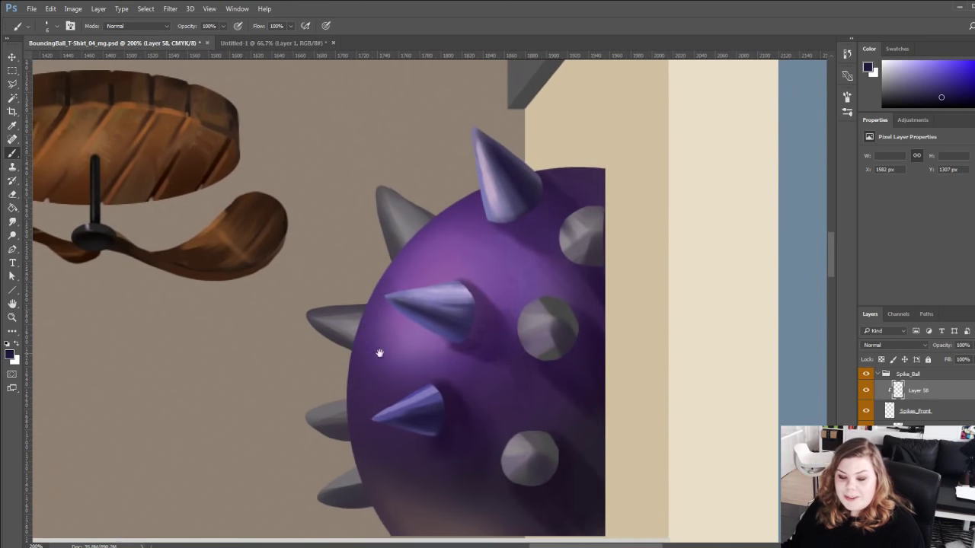
drag(398, 366, 489, 399)
click(948, 87)
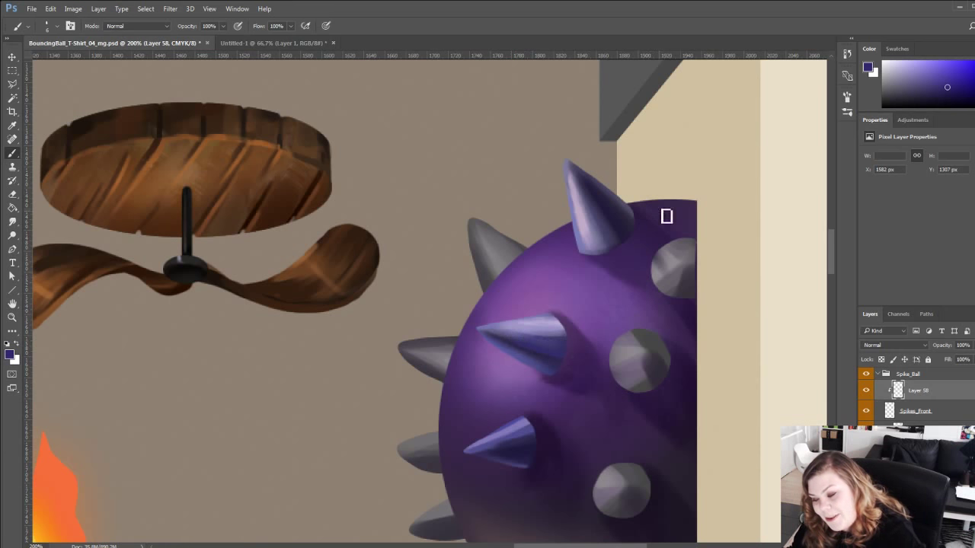
alt+click(647, 270)
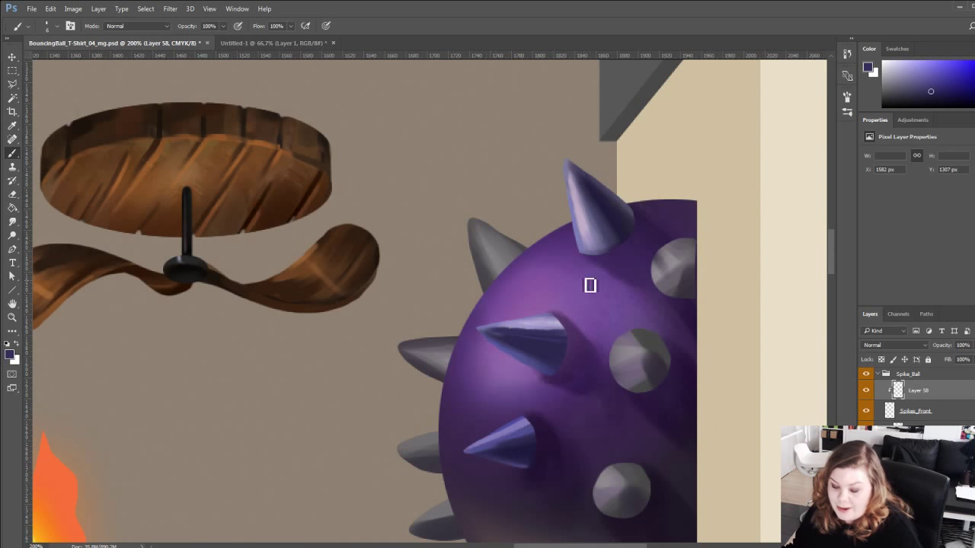
Blend the middle front spike's highlight into its shadow with sampled violet and a brighter, saturated blue-violet.
drag(587, 283, 303, 298)
alt+click(410, 333)
mouse_move(384, 317)
mouse_down()
mouse_move(510, 334)
mouse_move(389, 317)
mouse_move(471, 327)
mouse_up()
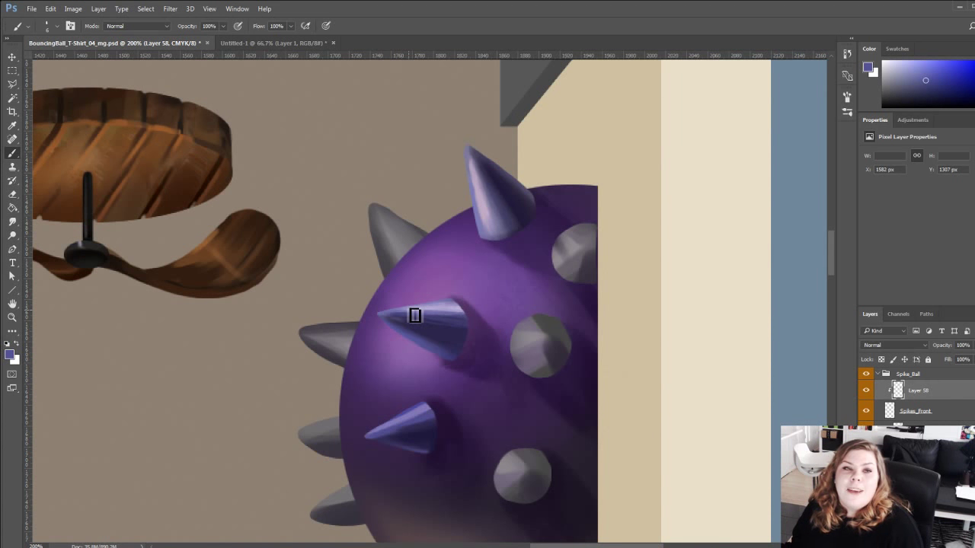
drag(362, 411, 433, 481)
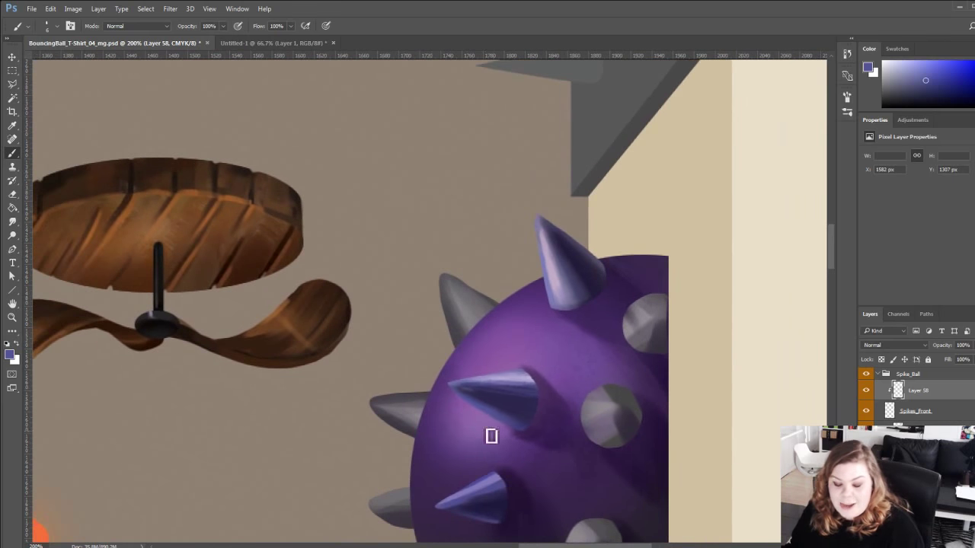
alt+click(508, 382)
drag(932, 79, 940, 67)
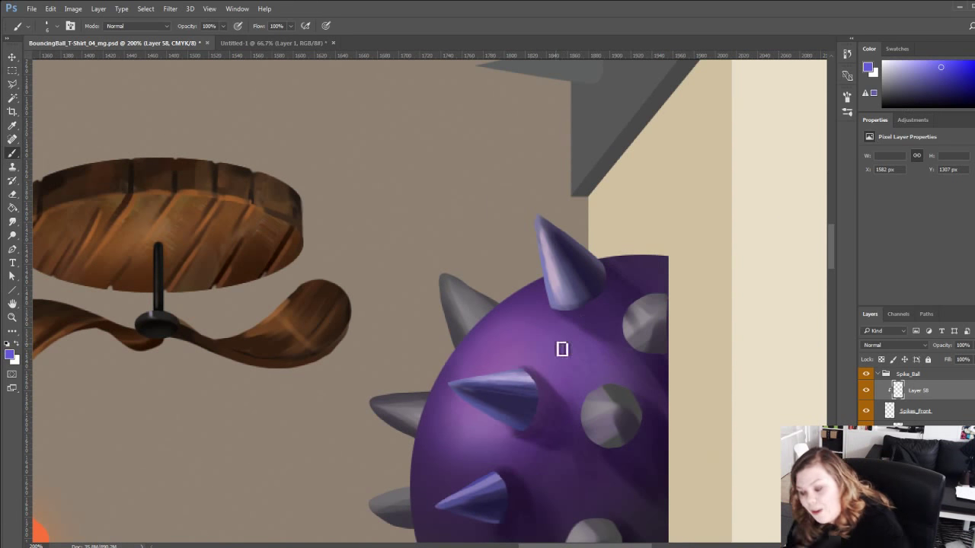
Darken the core shadow beneath the middle front spike's highlight with sampled dark navy.
alt+click(542, 398)
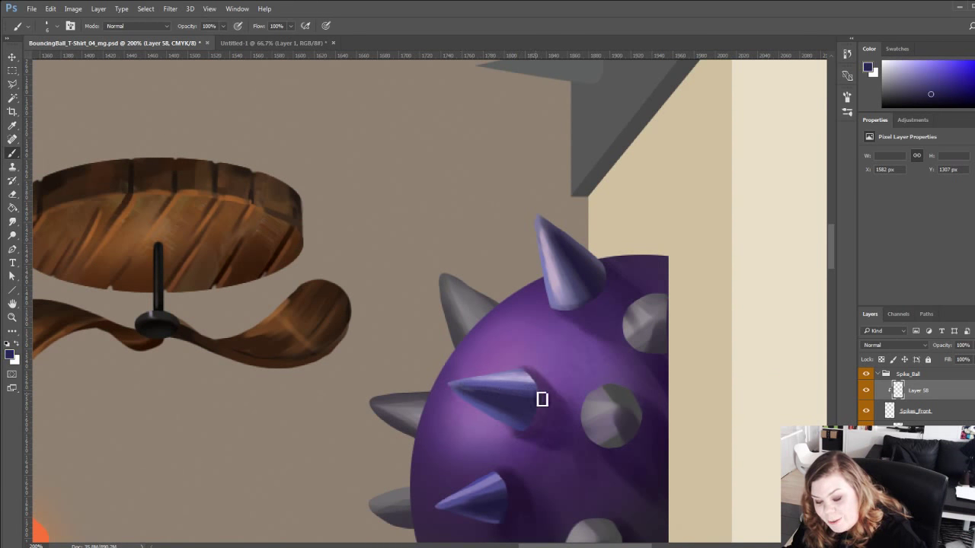
drag(402, 358, 382, 316)
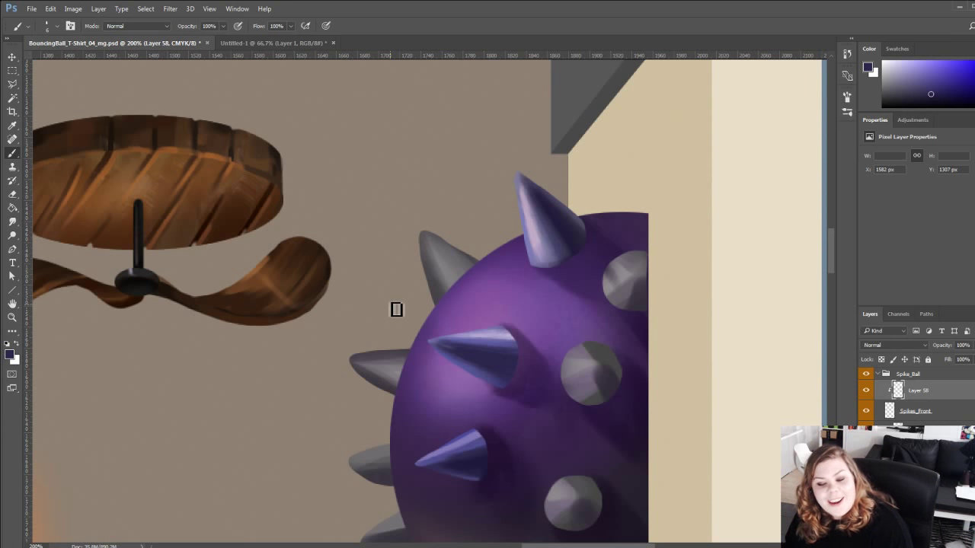
drag(402, 368, 381, 359)
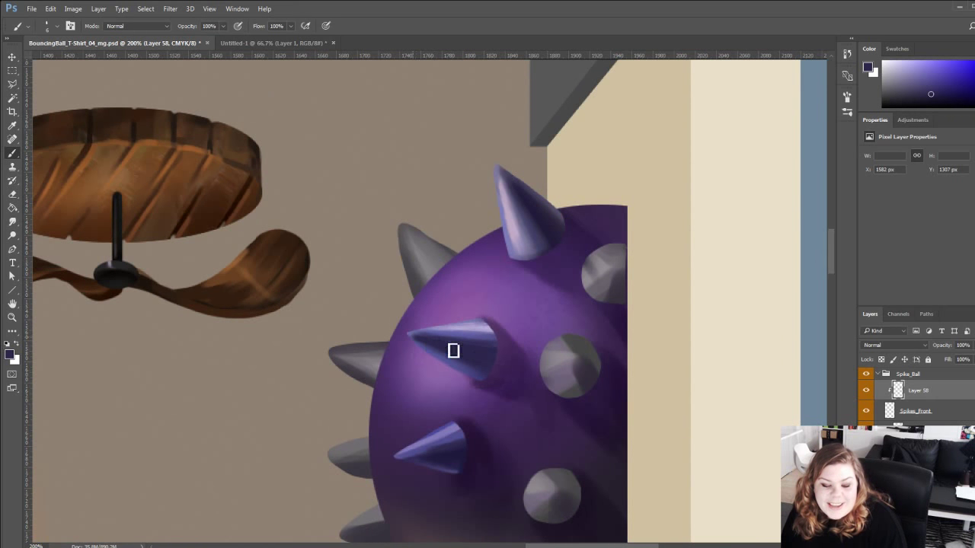
scroll(404, 415, left, 2)
scroll(419, 419, up, 1)
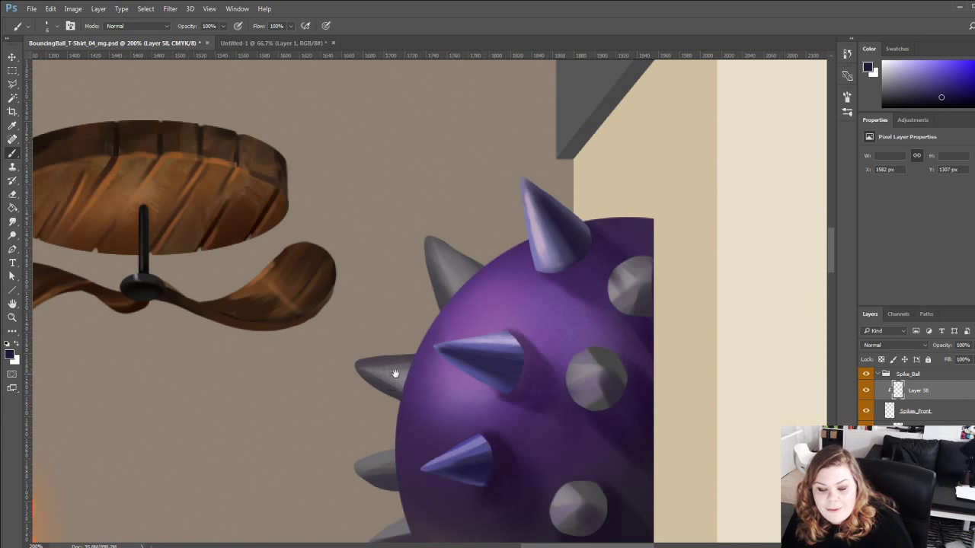
Refine the upper front spike with sampled muted violet along its highlight and dark navy in its core shadow.
drag(395, 377, 390, 465)
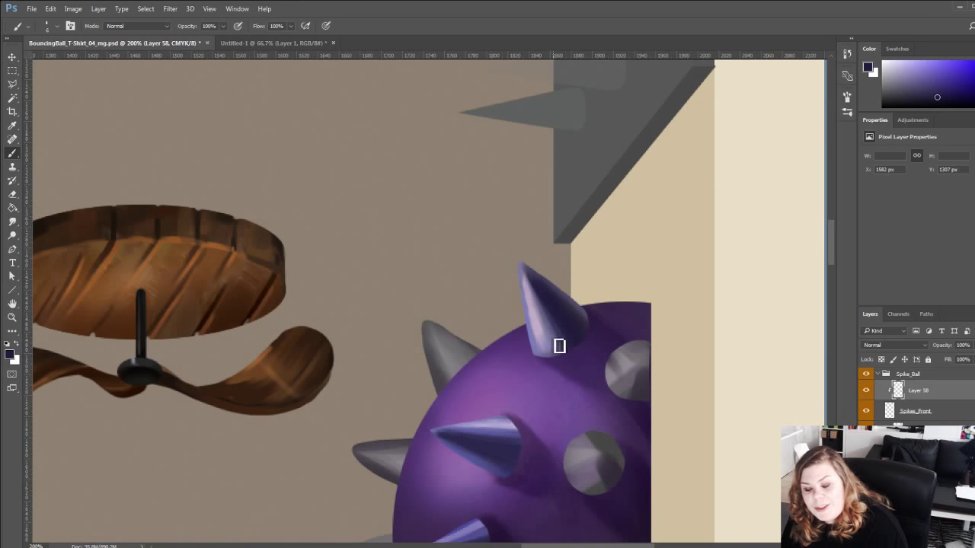
alt+click(499, 411)
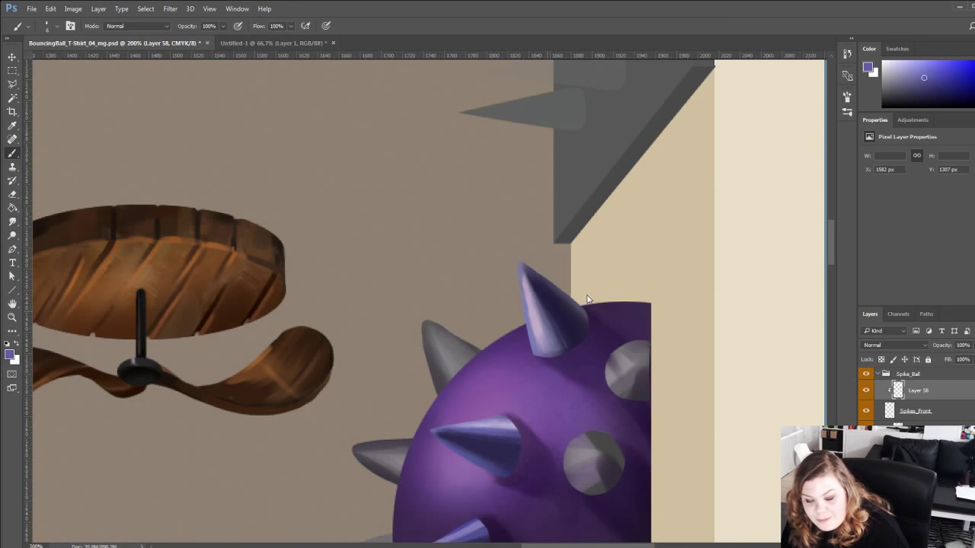
mouse_move(532, 284)
mouse_down()
mouse_move(575, 363)
mouse_move(534, 289)
mouse_move(559, 337)
mouse_up()
alt+click(557, 311)
drag(408, 401, 392, 302)
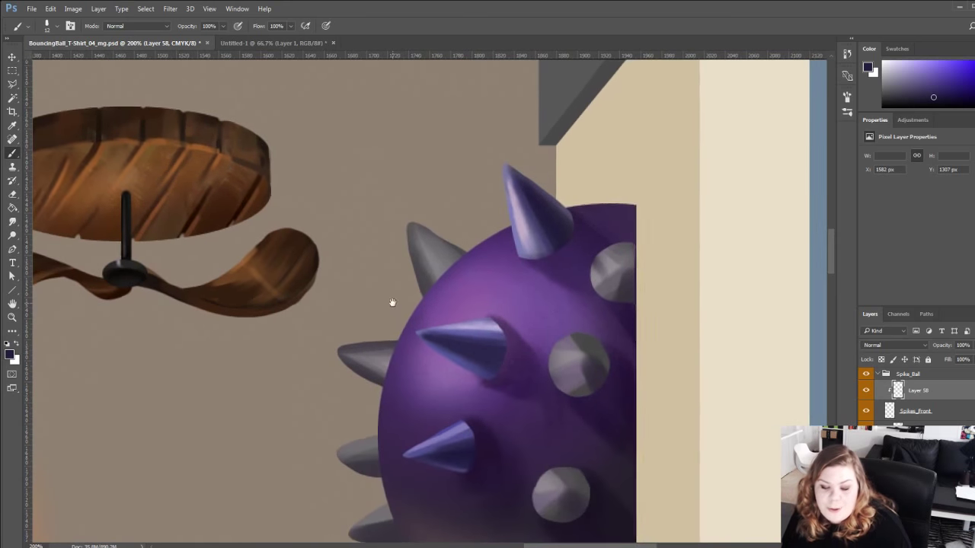
Touch up the middle front spike's highlight transition with sampled medium violet and a slightly deeper blue-violet.
alt+click(479, 314)
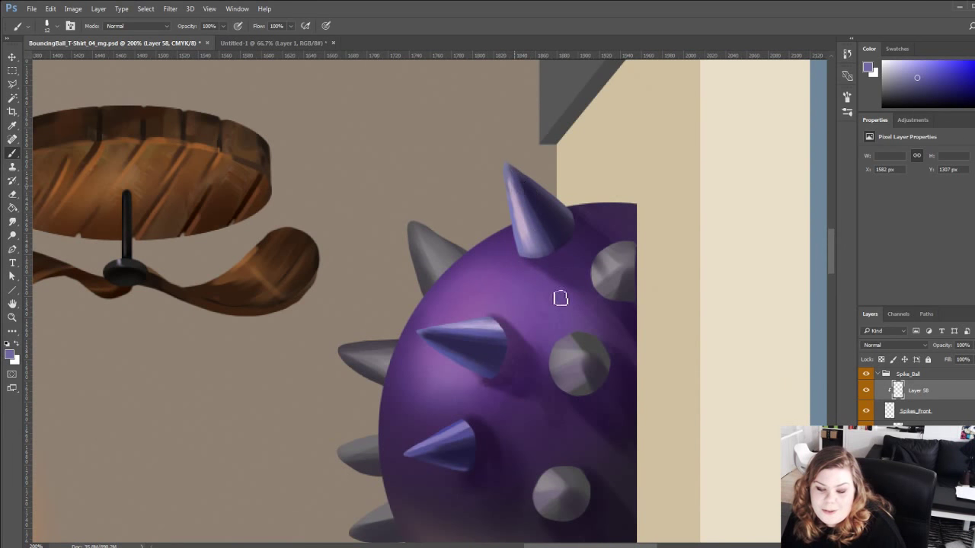
mouse_move(424, 295)
mouse_down()
mouse_move(414, 291)
mouse_move(408, 319)
mouse_move(411, 375)
mouse_up()
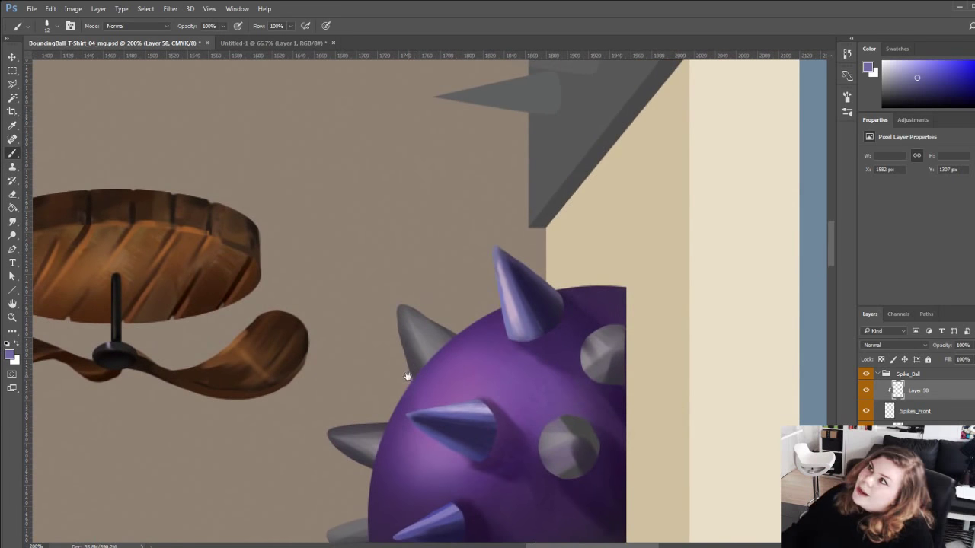
mouse_move(416, 327)
mouse_down()
mouse_move(381, 279)
mouse_move(403, 280)
mouse_up()
alt+click(426, 320)
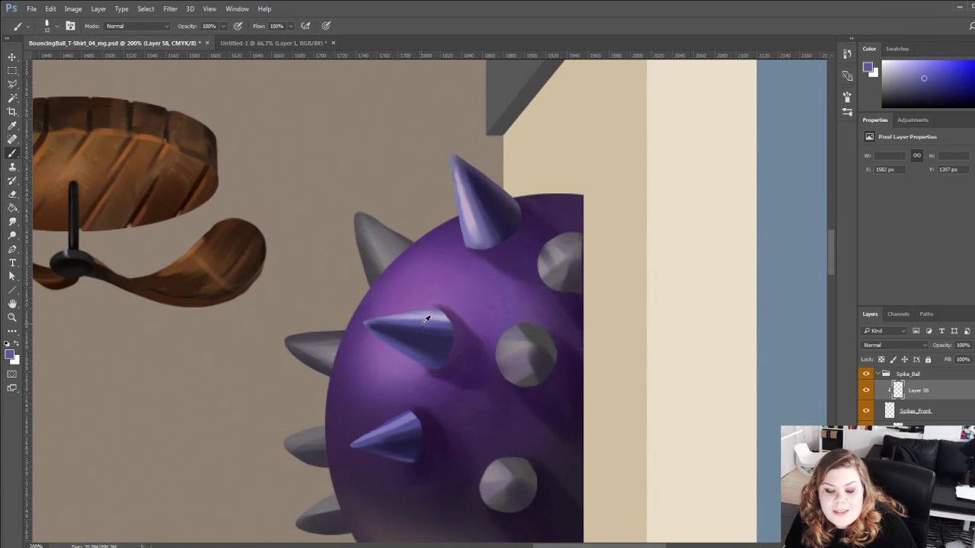
Refine the upper front spike's highlight with sampled pale lilac and its shaded side with sampled dark violet and navy.
alt+click(465, 192)
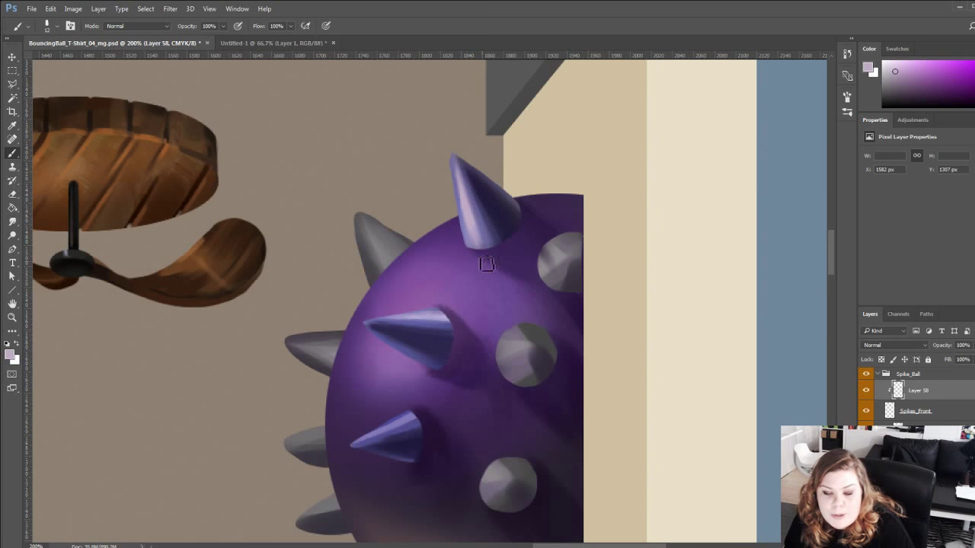
alt+click(482, 224)
alt+click(479, 200)
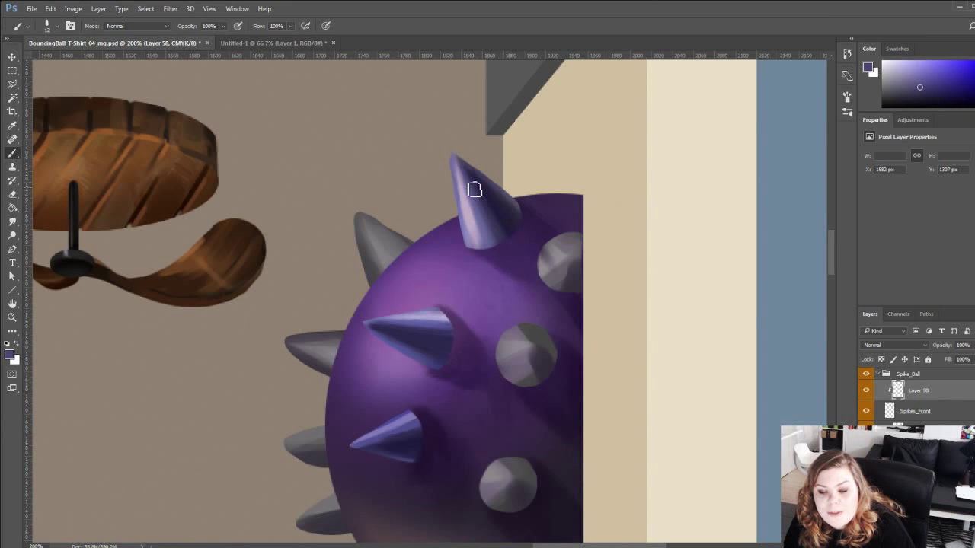
drag(366, 311, 388, 232)
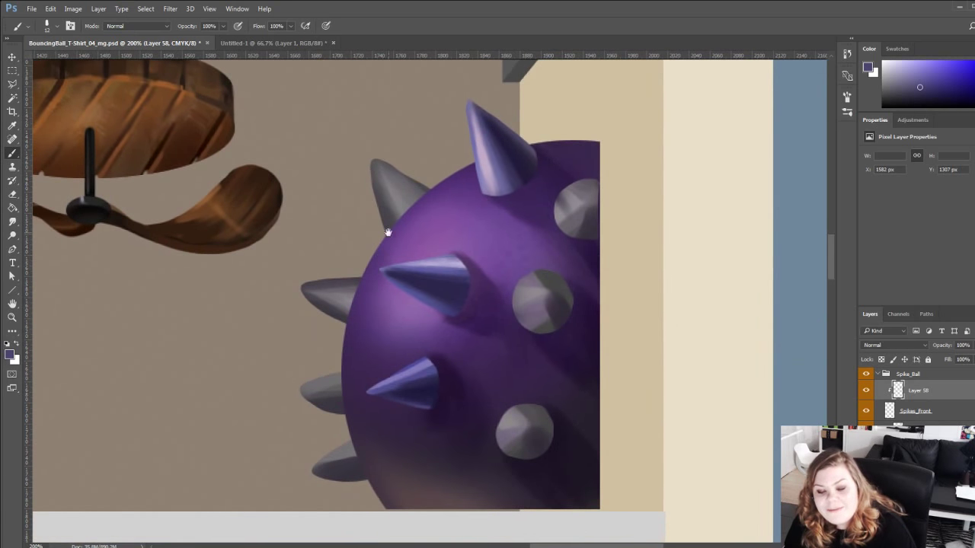
alt+click(508, 167)
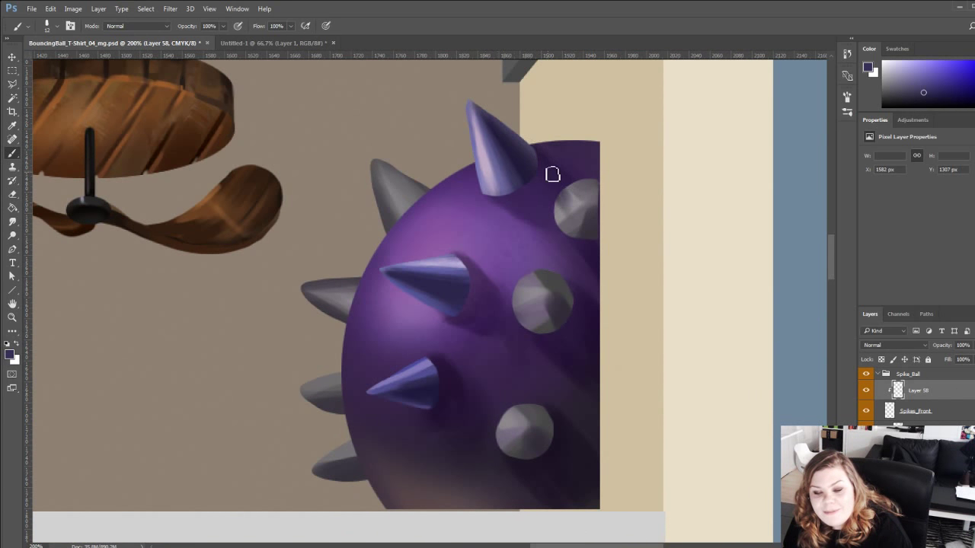
drag(424, 282, 431, 324)
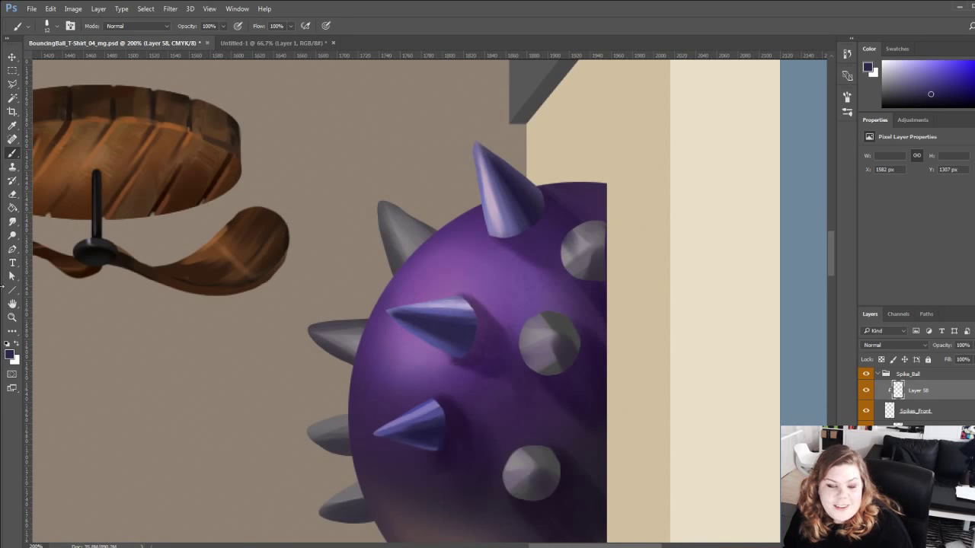
Brighten the highlights on the ball's coloured front spikes with the Dodge tool, using the Highlights range at 100% exposure.
click(12, 319)
click(298, 26)
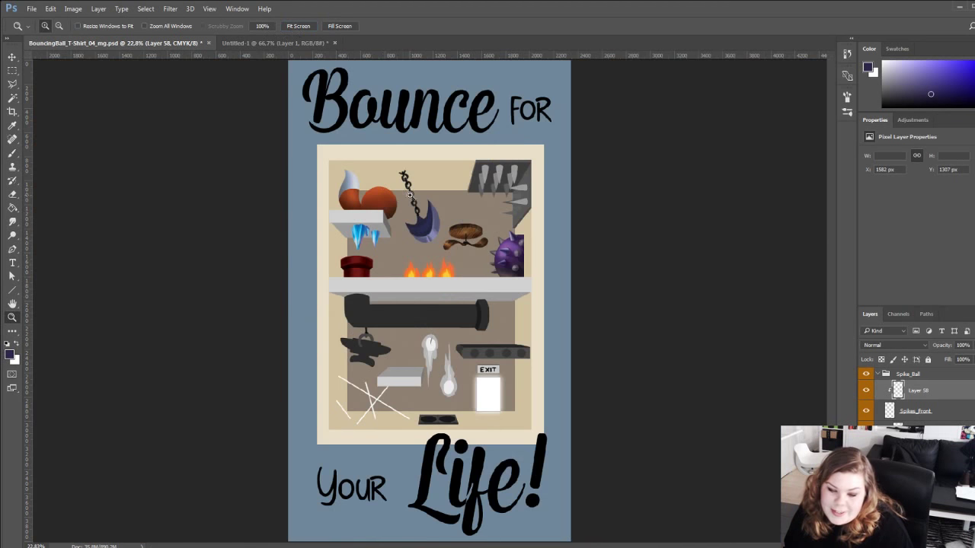
click(467, 214)
click(477, 215)
click(497, 219)
click(513, 244)
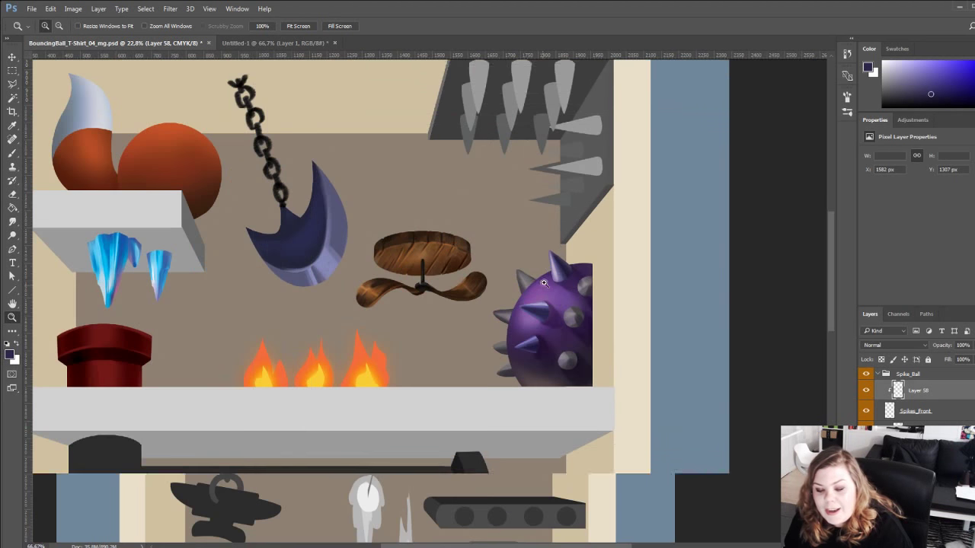
click(543, 283)
click(13, 235)
drag(480, 331, 425, 358)
drag(502, 266, 514, 303)
drag(460, 347, 495, 343)
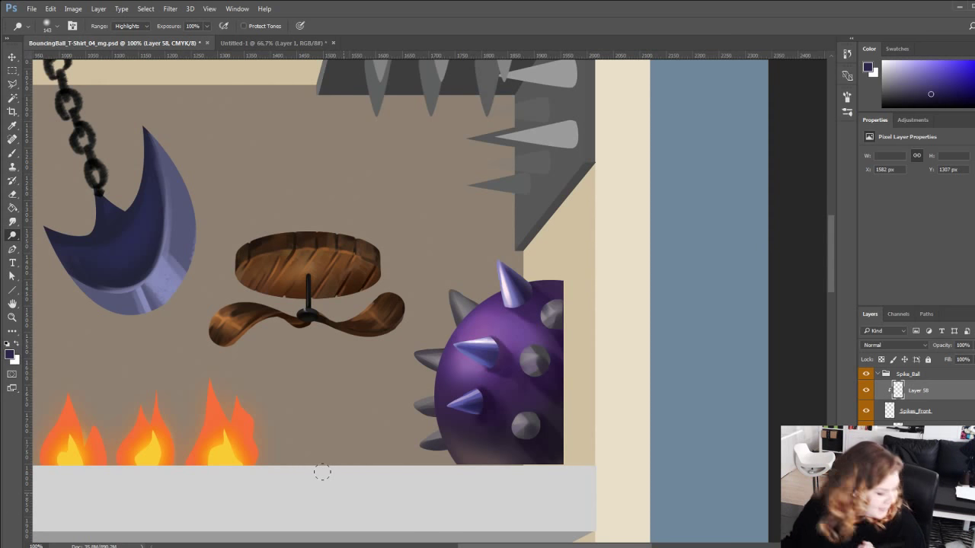
Dodge the upper and middle front spikes' highlights once more and undo the excess strokes.
drag(500, 267, 512, 301)
drag(491, 342, 458, 350)
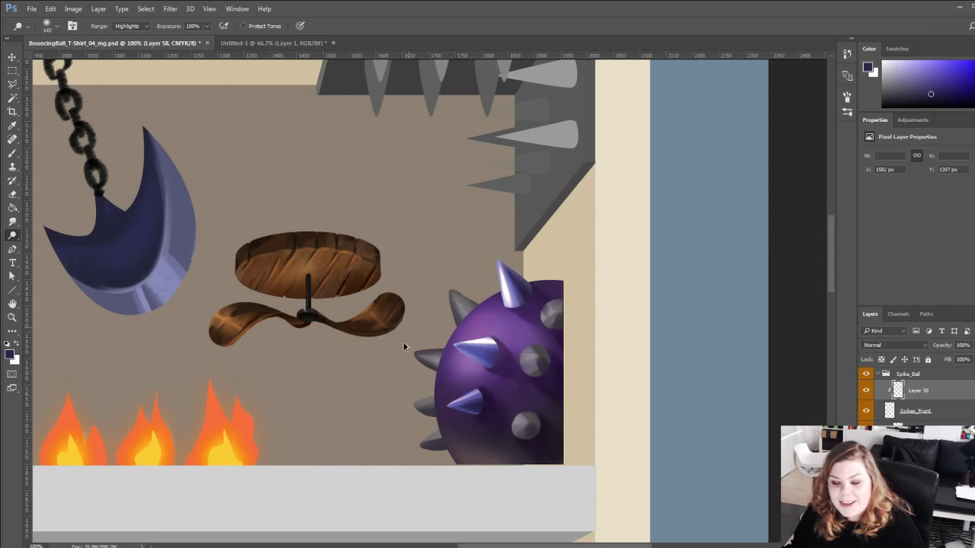
key(ctrl+alt+z)
key(ctrl+alt+z)
key(ctrl+alt+z)
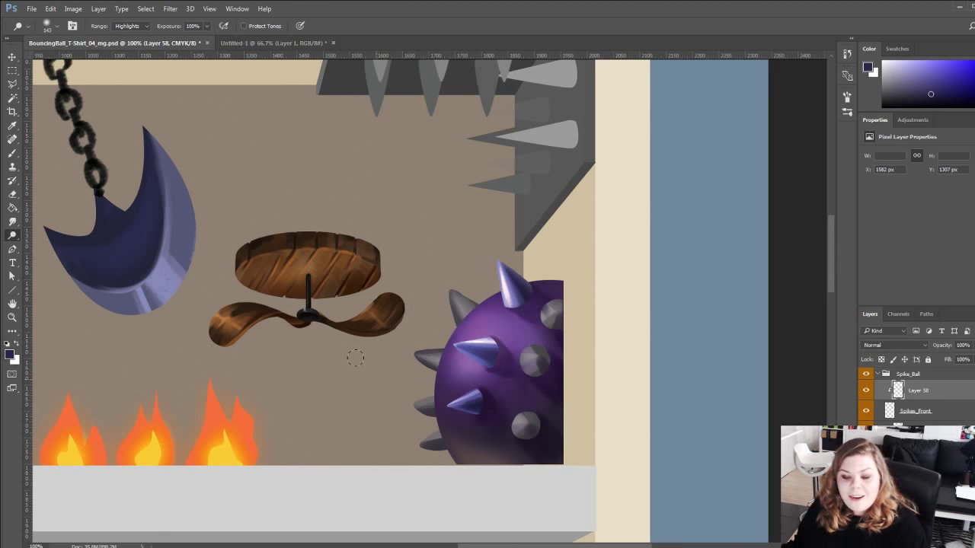
Try dodging the spike at the ball's cropped edge and the upper front spike's tip, undoing each attempt.
drag(552, 309, 534, 270)
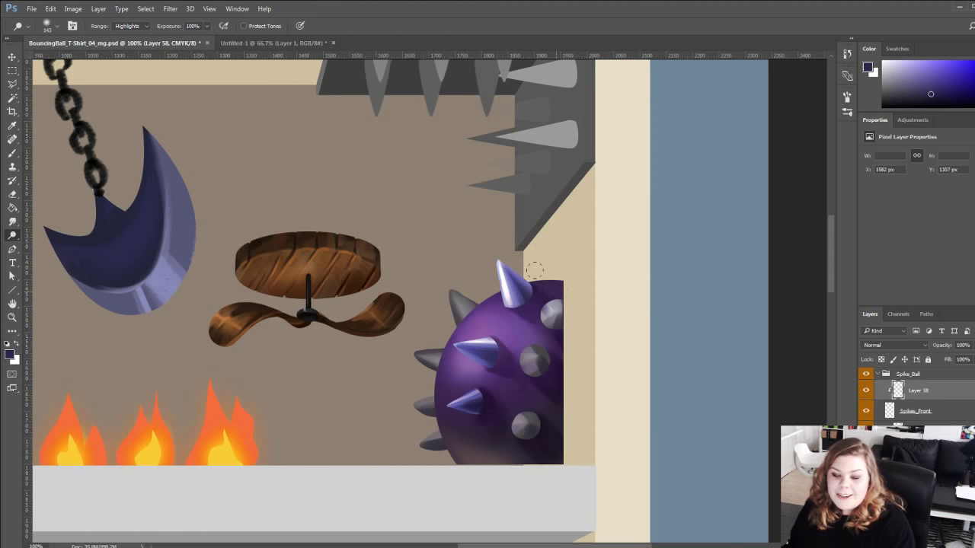
key(ctrl+z)
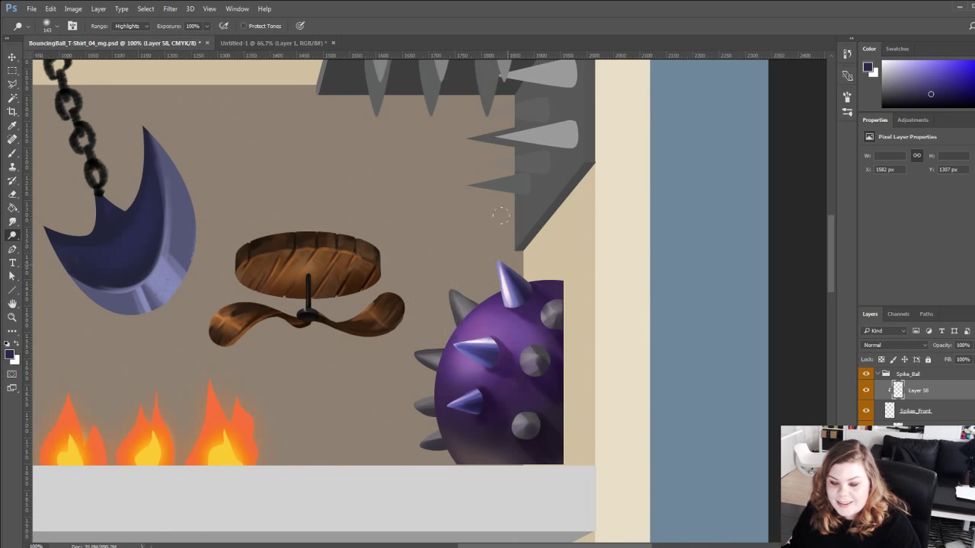
mouse_move(503, 262)
mouse_down()
mouse_move(527, 272)
mouse_move(502, 261)
mouse_up()
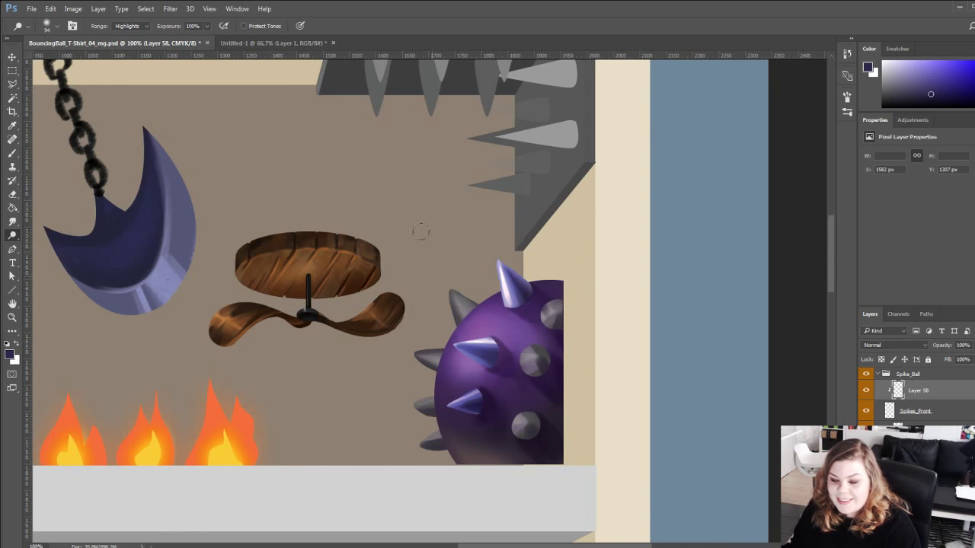
key(ctrl+z)
Brush sampled blue-violet over the upper front spike's shaded side with a large soft brush, undoing the excess stroke.
key(b)
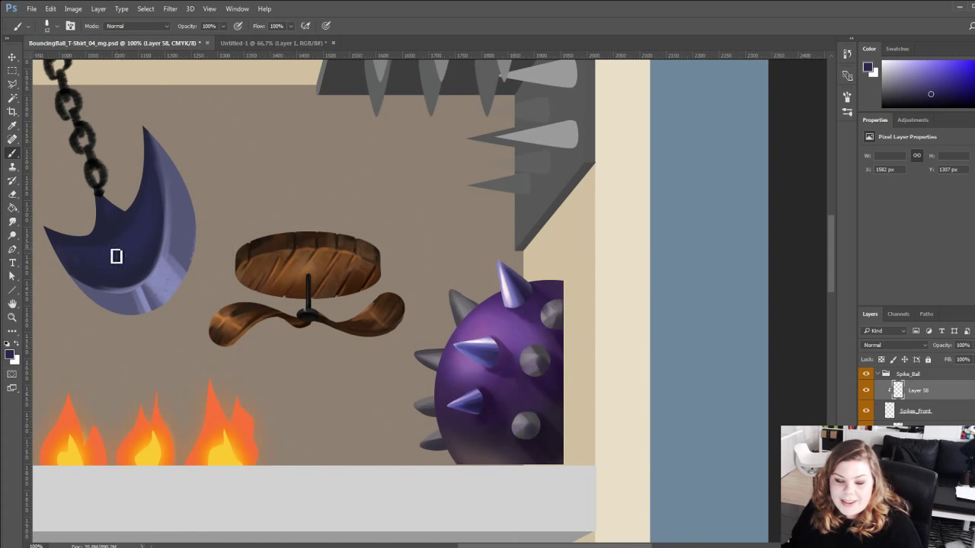
click(13, 318)
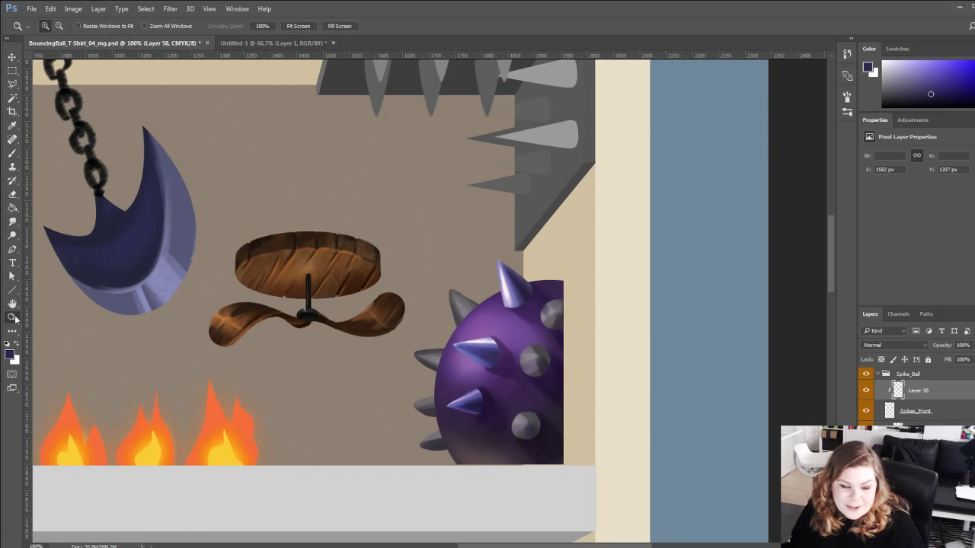
click(452, 284)
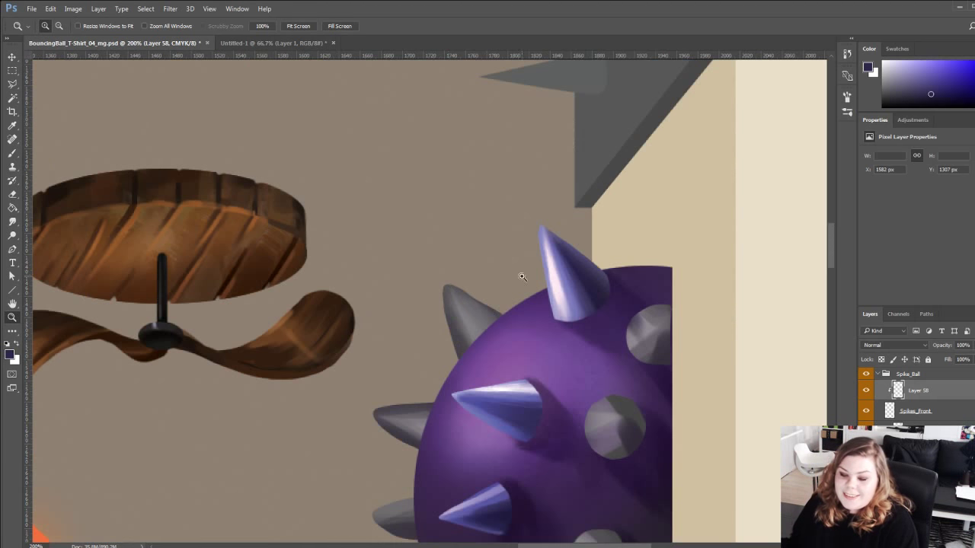
mouse_move(484, 299)
mouse_down()
mouse_move(452, 333)
mouse_move(377, 367)
mouse_up()
key(b)
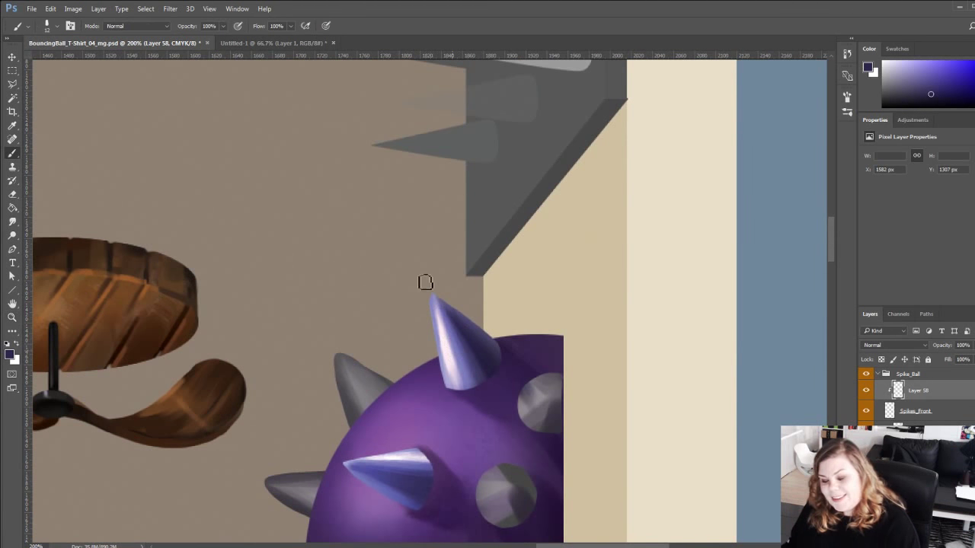
alt+click(381, 470)
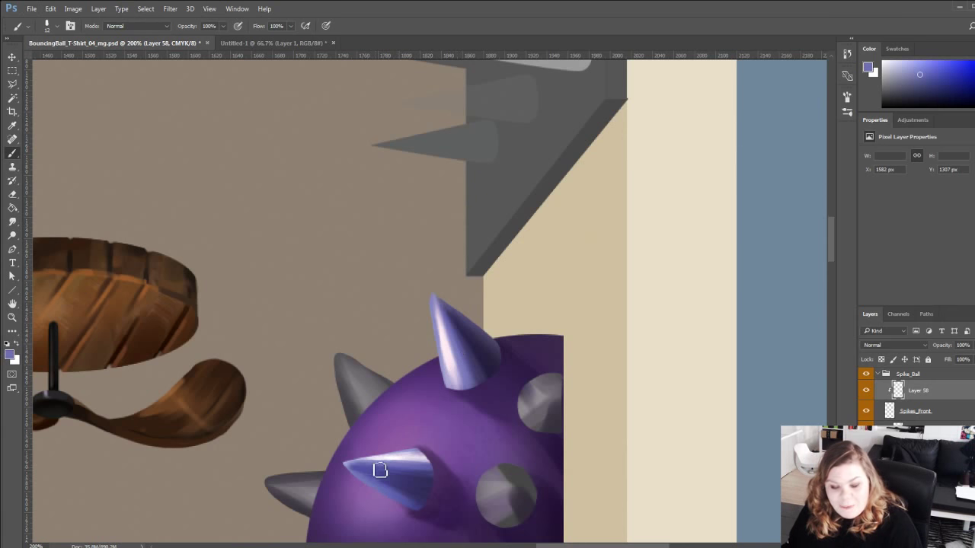
drag(430, 304, 432, 305)
drag(500, 349, 442, 304)
key(ctrl+z)
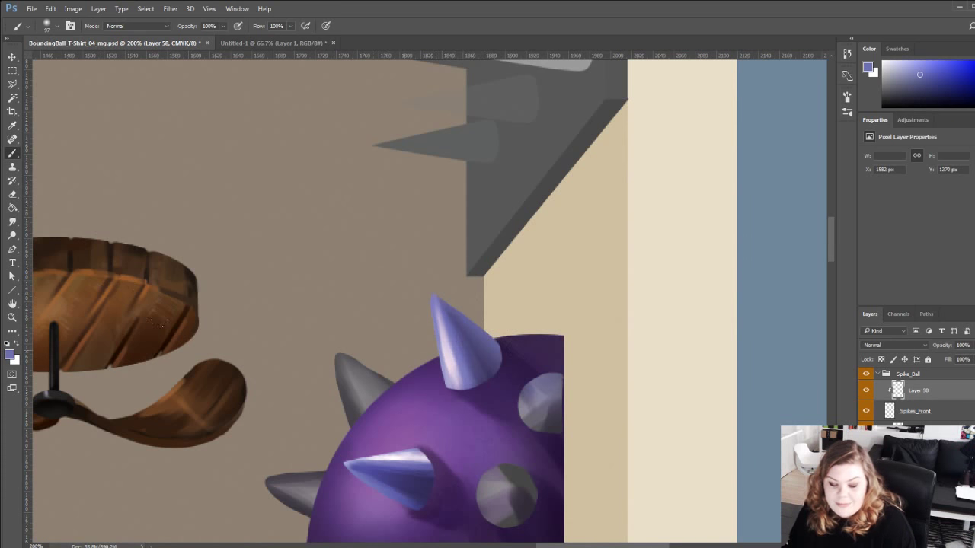
drag(342, 401, 326, 233)
drag(189, 356, 288, 383)
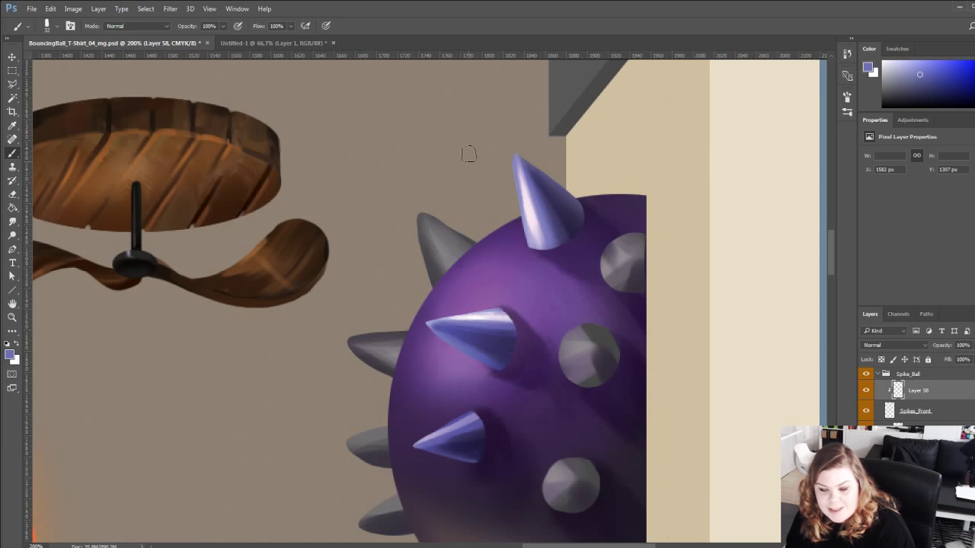
Paint the facets of the head-on spike at the ball's cropped edge with sampled near-white lilac, medium violet and dark blue-violet.
alt+click(488, 313)
drag(583, 272, 518, 327)
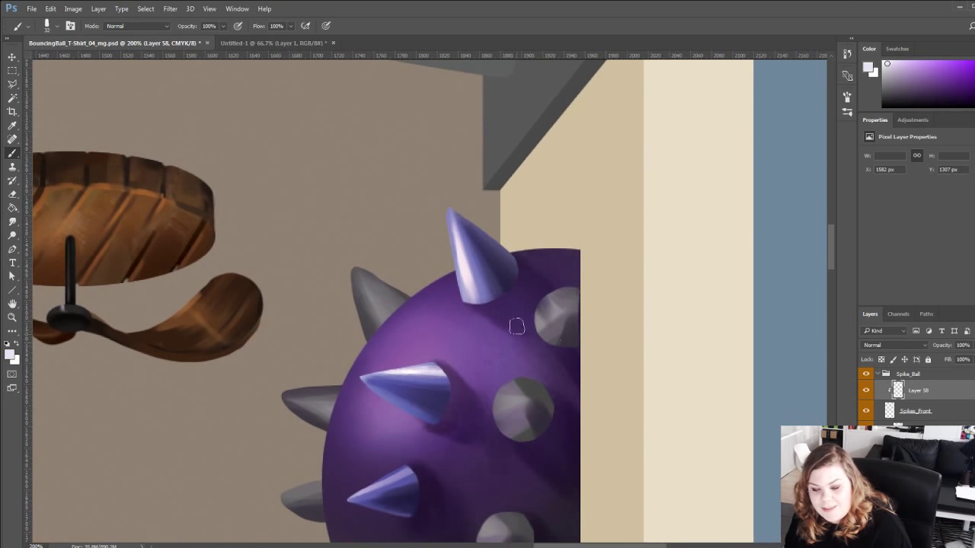
mouse_move(562, 303)
mouse_down()
mouse_move(528, 322)
mouse_move(550, 311)
mouse_up()
alt+click(469, 250)
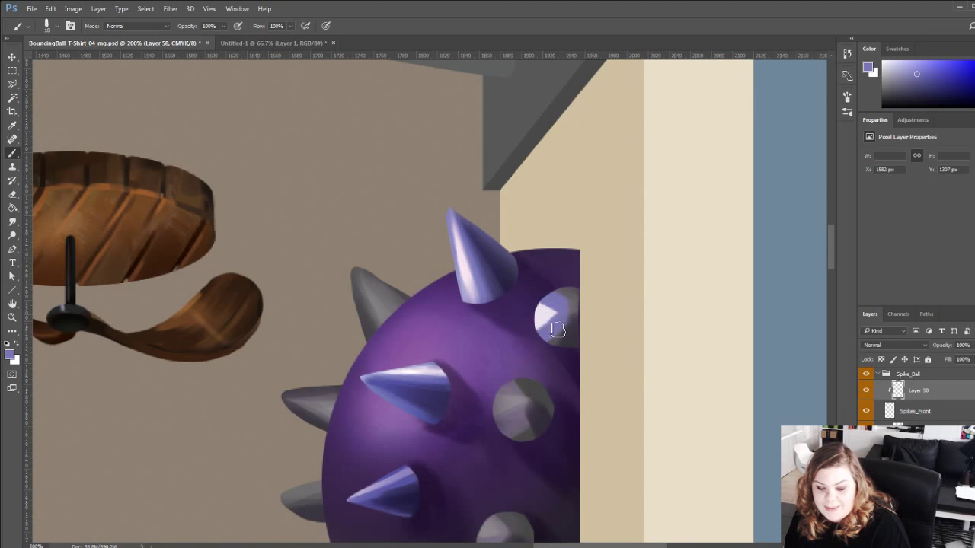
alt+click(483, 244)
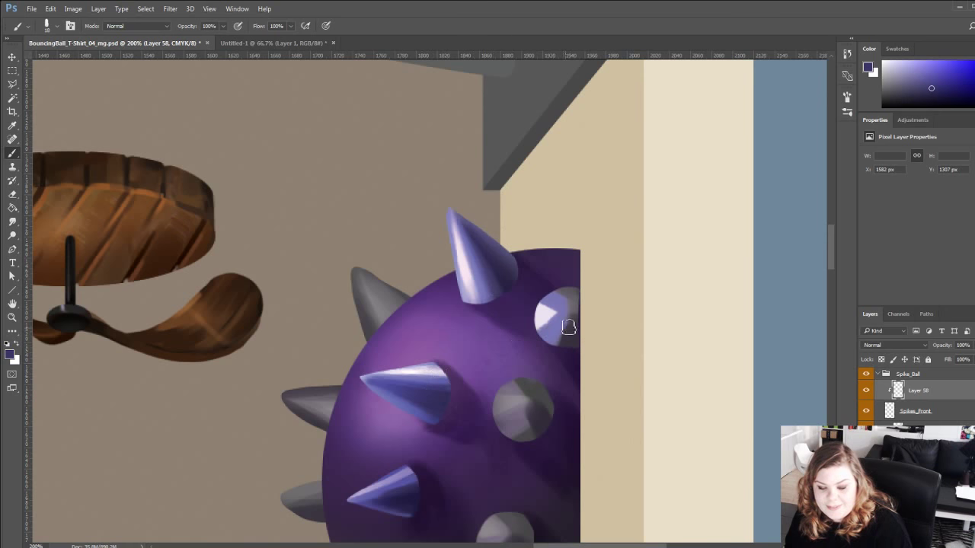
drag(557, 348, 569, 328)
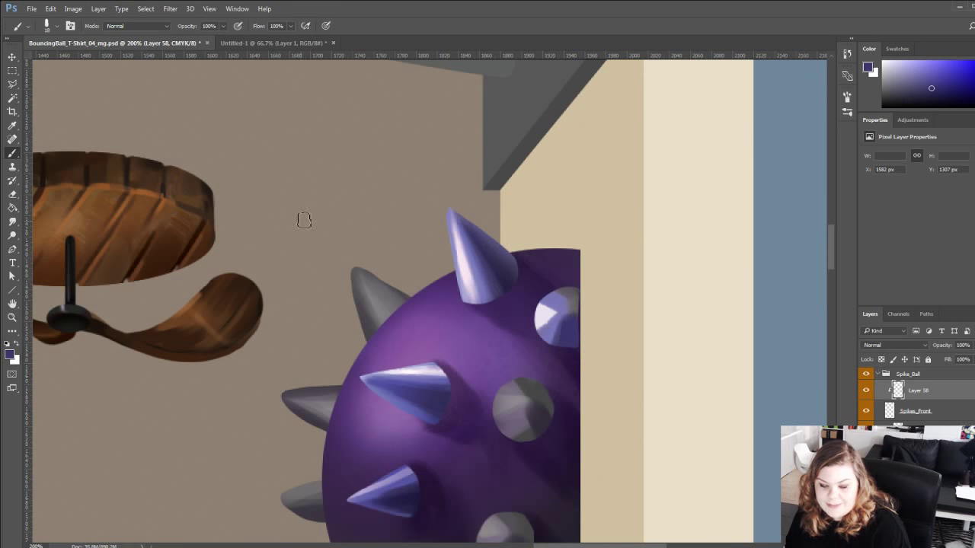
Define the shaded facets of the head-on spike at the ball's cropped edge with sampled saturated blue-violet.
drag(319, 384, 319, 293)
mouse_move(373, 334)
mouse_down()
mouse_move(346, 398)
mouse_move(366, 374)
mouse_move(365, 393)
mouse_up()
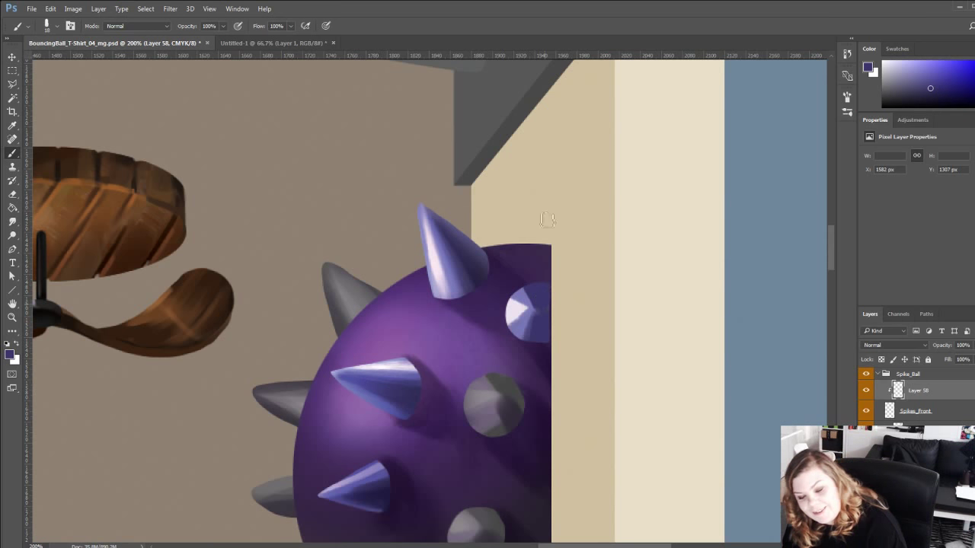
drag(296, 411, 286, 321)
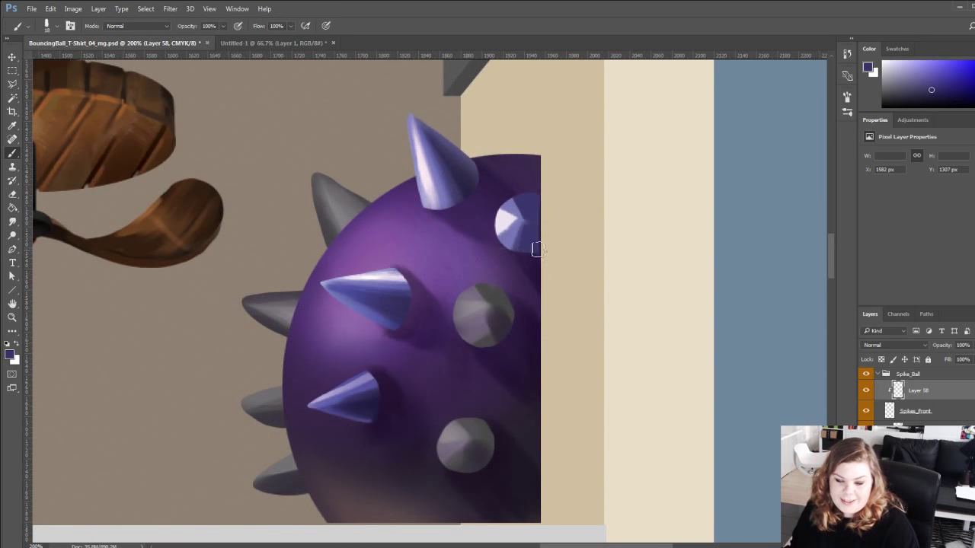
alt+click(386, 282)
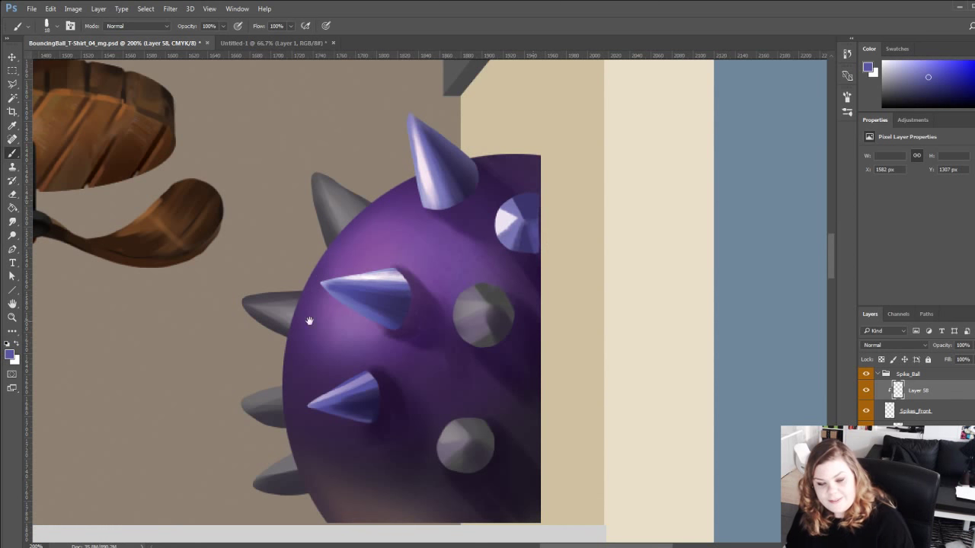
scroll(309, 320, up, 6)
drag(386, 329, 361, 217)
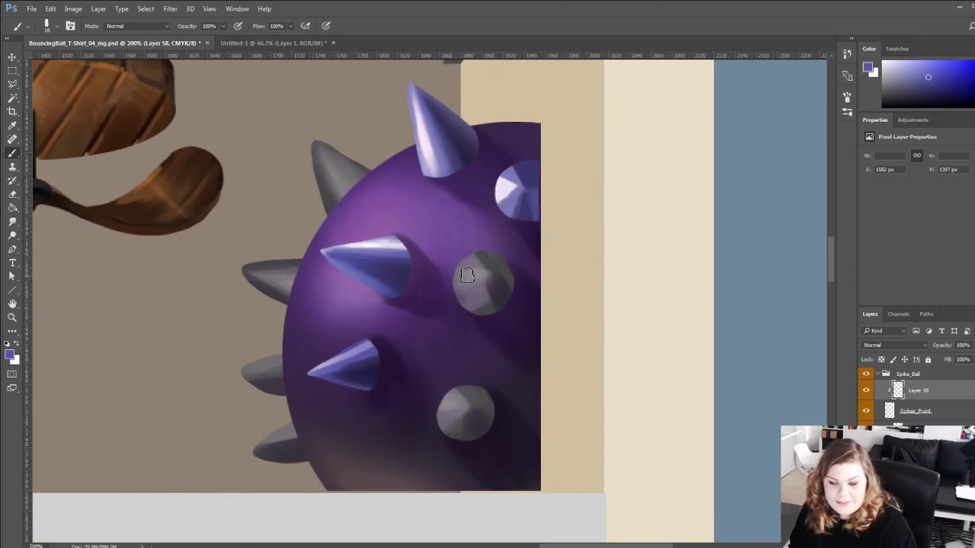
Refine the facets of the head-on spike at the ball's cropped edge with sampled light periwinkle, muted lilac and dark blue-violet.
alt+click(393, 278)
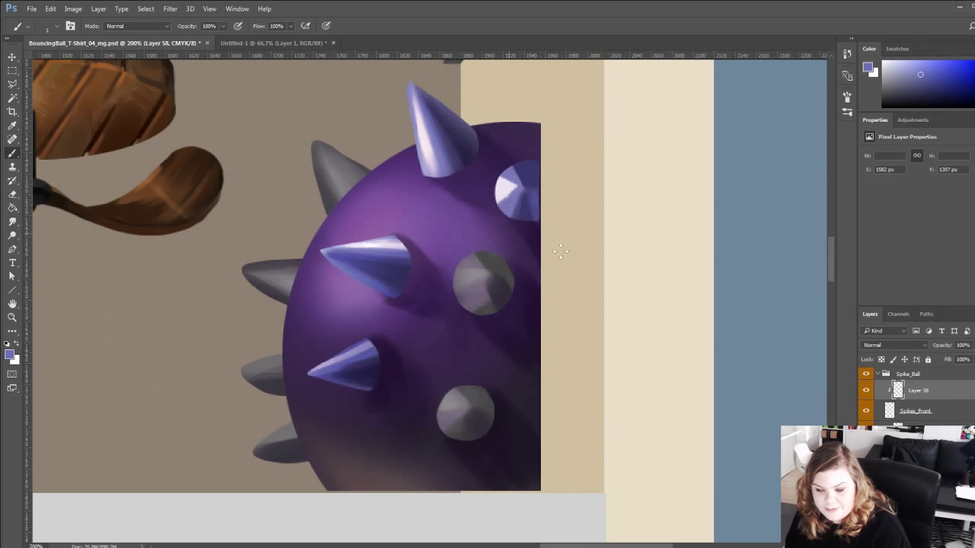
alt+click(521, 178)
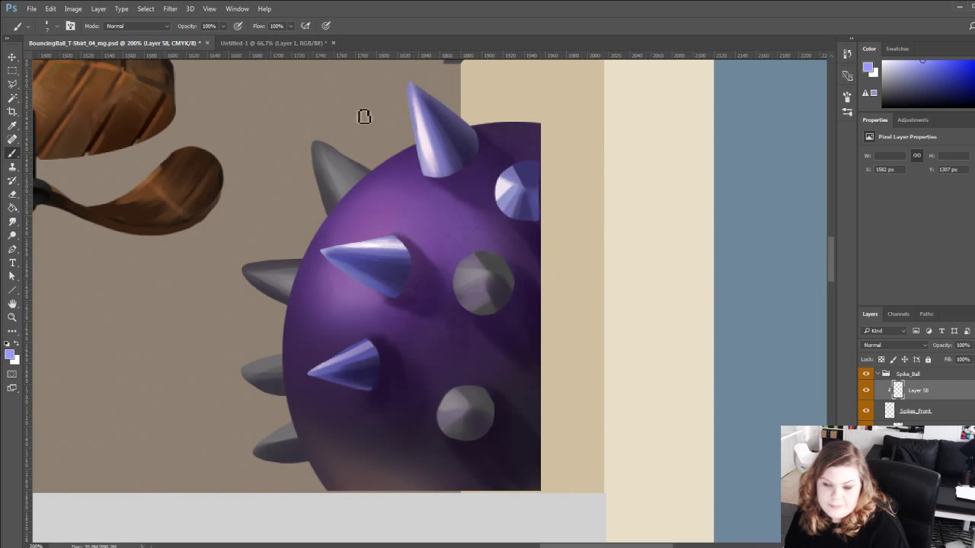
drag(272, 320, 294, 430)
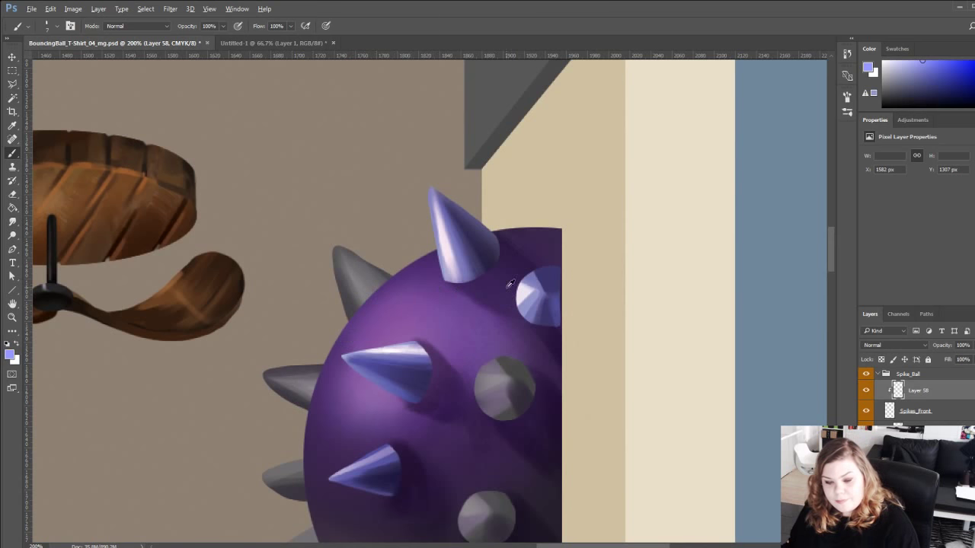
alt+click(522, 239)
alt+click(490, 247)
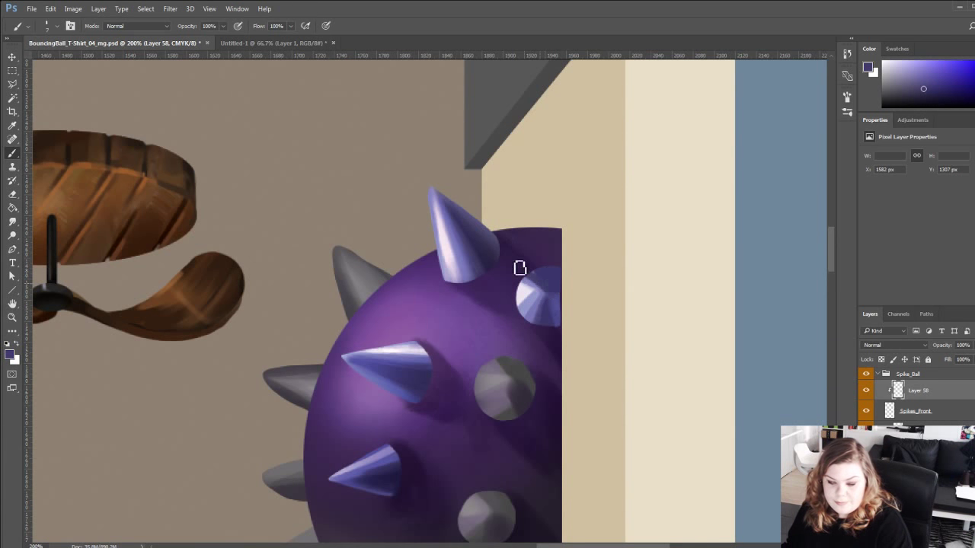
alt+click(543, 301)
drag(516, 274, 539, 276)
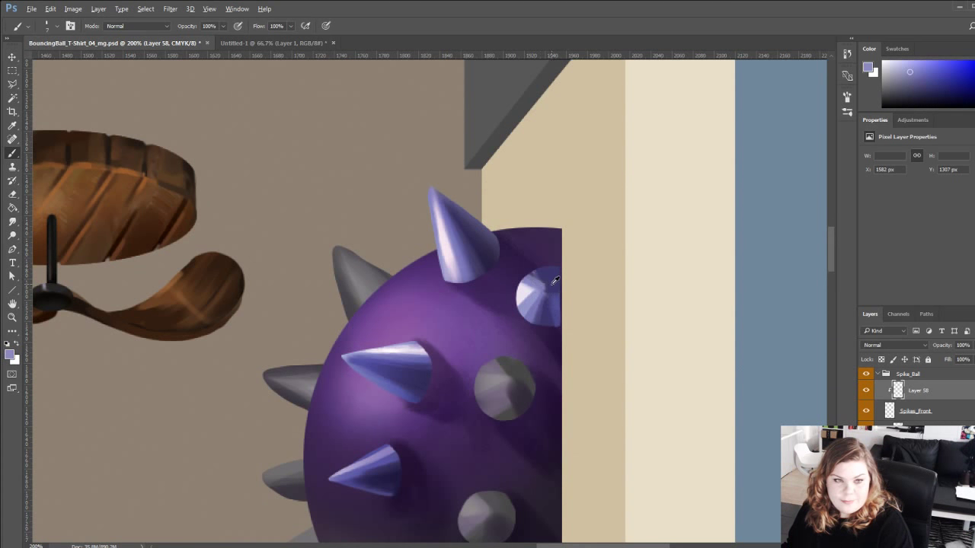
alt+click(552, 288)
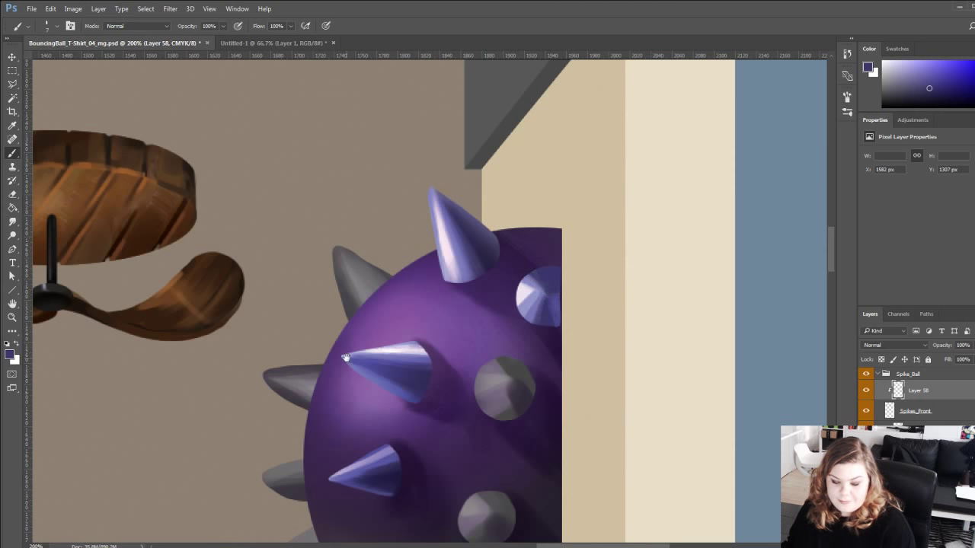
Paint a white highlight wedge on the lit side of the grey head-on spike in the ball's middle.
drag(350, 370, 360, 304)
key(x)
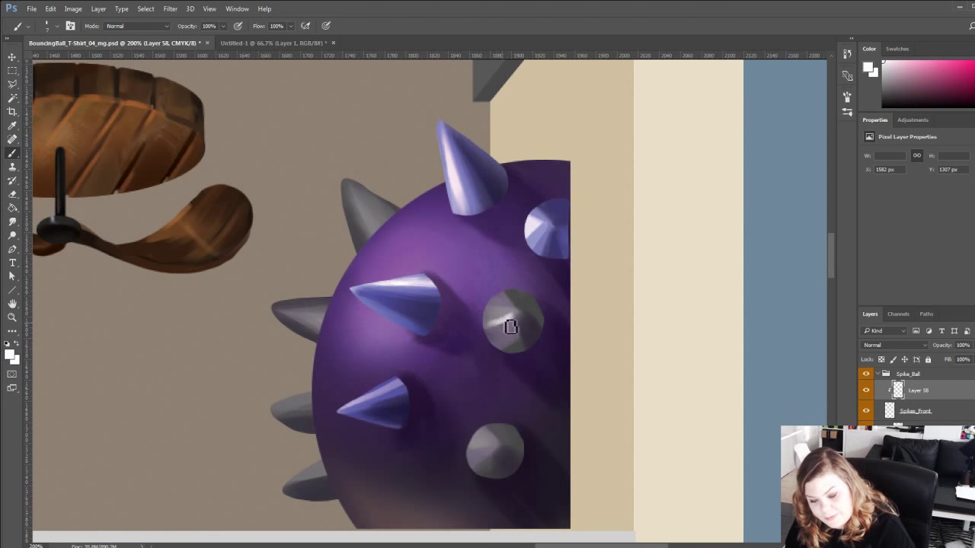
mouse_move(512, 317)
mouse_down()
mouse_move(476, 336)
mouse_move(476, 326)
mouse_move(512, 315)
mouse_up()
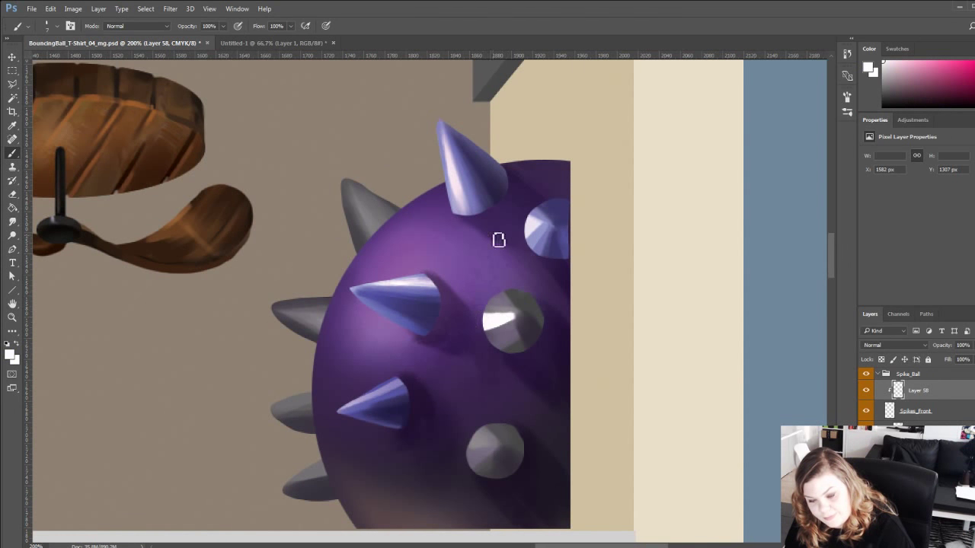
Cover the middle head-on spike around its highlight with sampled medium and dark blue-violet, using a larger brush.
alt+click(392, 317)
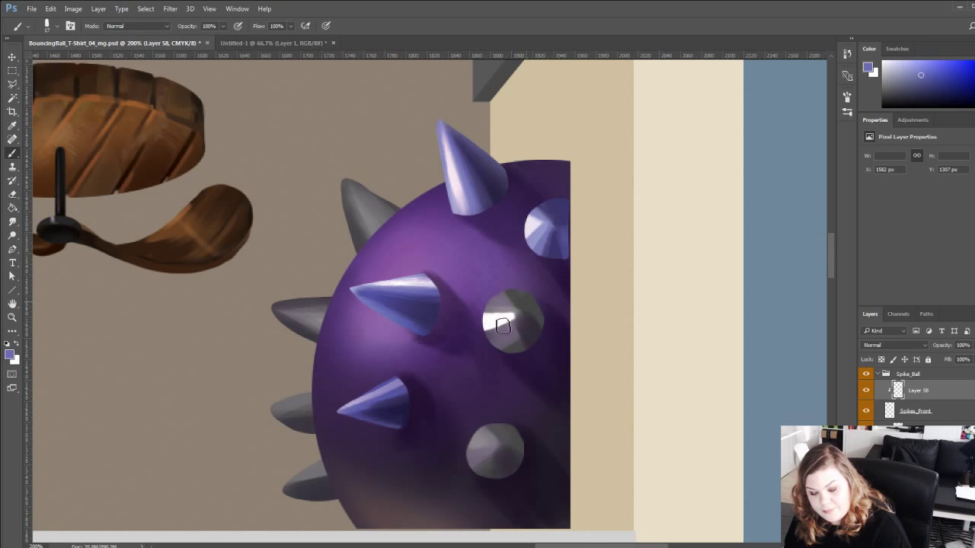
mouse_move(510, 321)
mouse_down()
mouse_move(482, 338)
mouse_move(497, 296)
mouse_move(511, 306)
mouse_move(487, 303)
mouse_up()
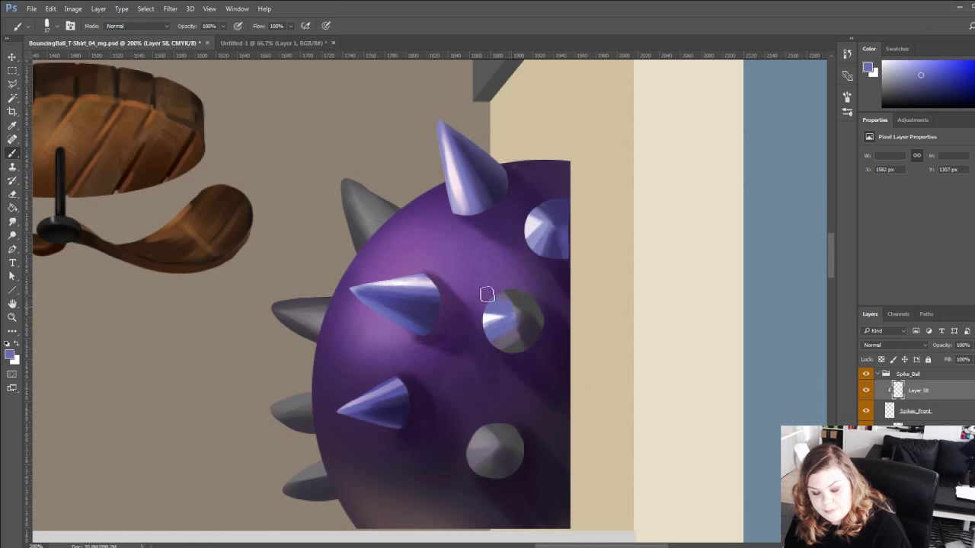
alt+click(554, 221)
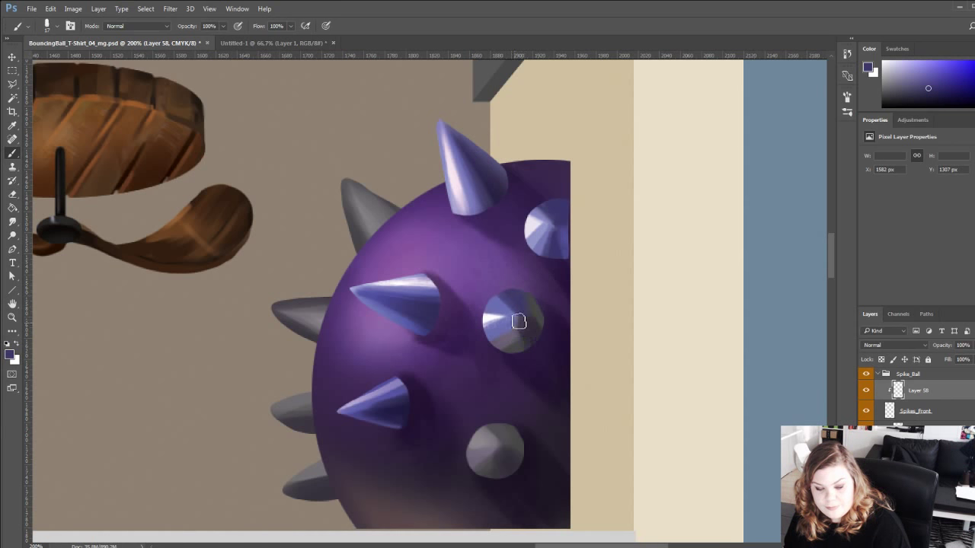
alt+click(494, 190)
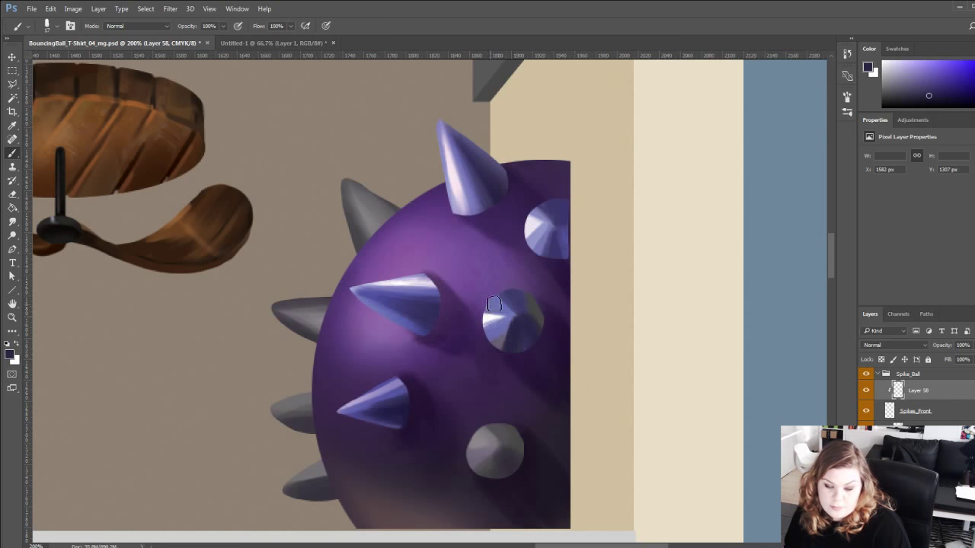
Build up alternating medium and dark blue-violet facets across the shaded side of the middle head-on spike.
alt+click(517, 315)
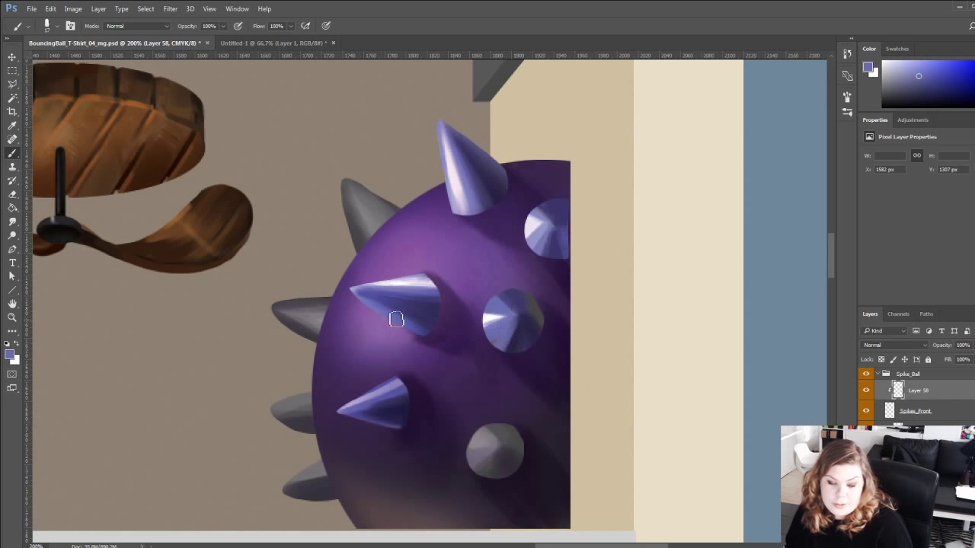
alt+click(525, 323)
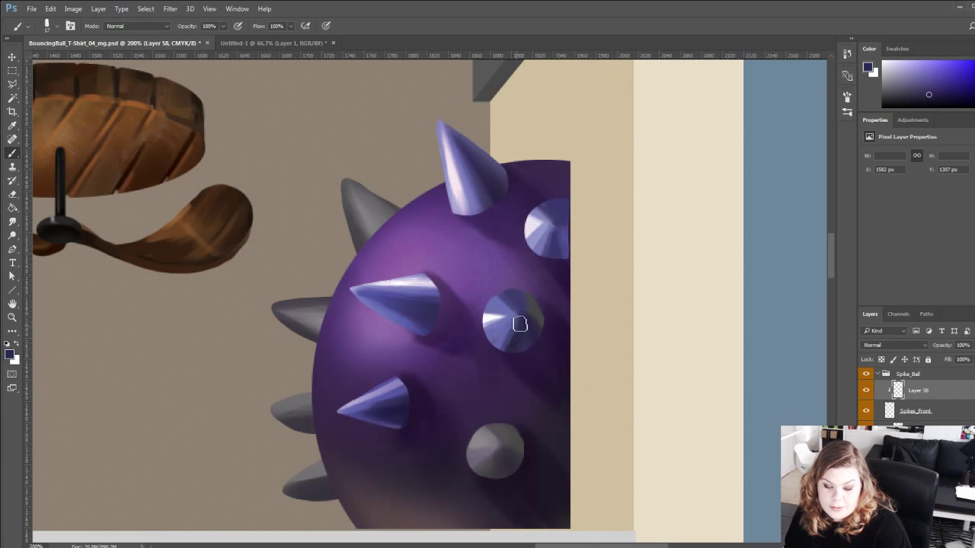
alt+click(399, 309)
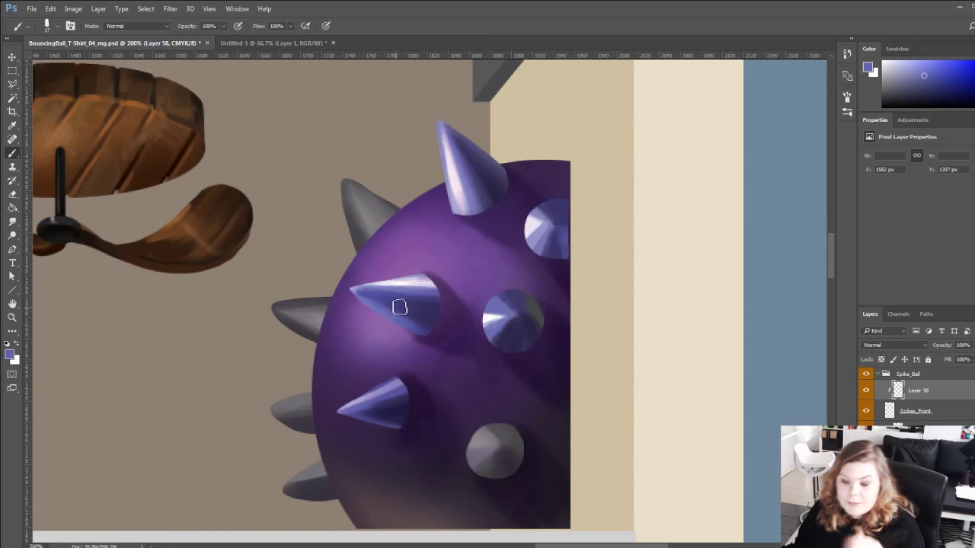
alt+click(525, 338)
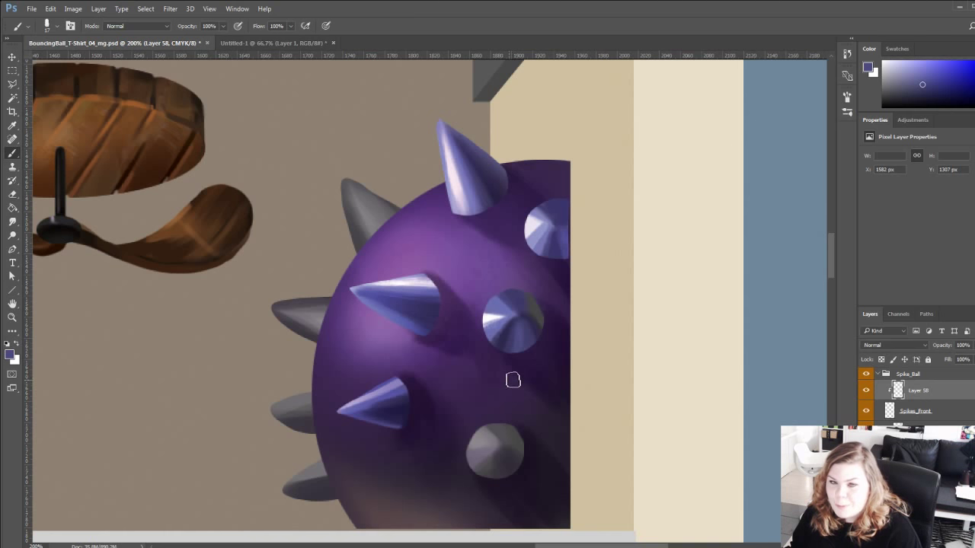
alt+click(526, 310)
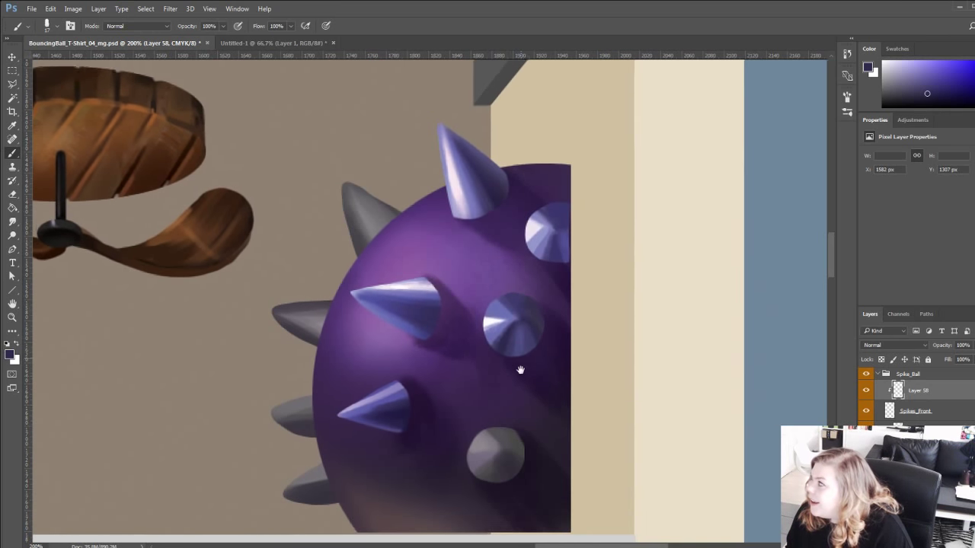
Paint the upper shaded facet of the middle head-on spike with sampled medium and dark blue-violet.
scroll(518, 370, up, 2)
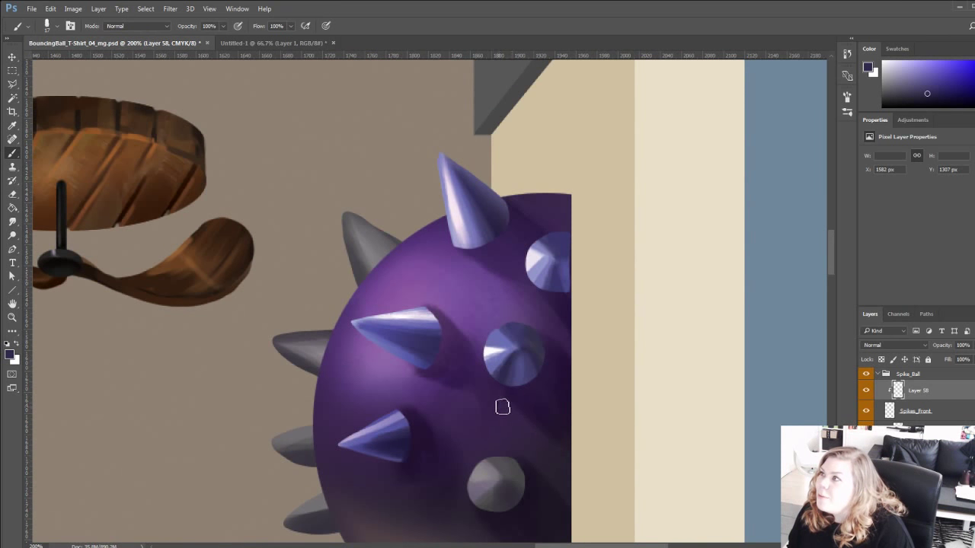
mouse_move(503, 382)
mouse_down()
mouse_move(498, 395)
mouse_move(292, 231)
mouse_move(522, 337)
mouse_up()
mouse_move(339, 331)
mouse_down()
mouse_move(365, 315)
mouse_move(359, 330)
mouse_up()
alt+click(441, 310)
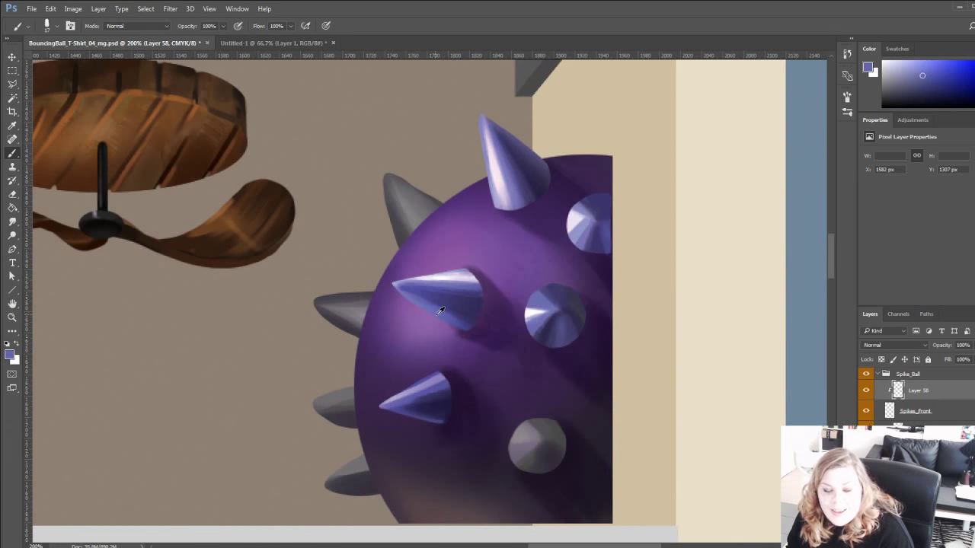
alt+click(575, 303)
drag(574, 305, 578, 289)
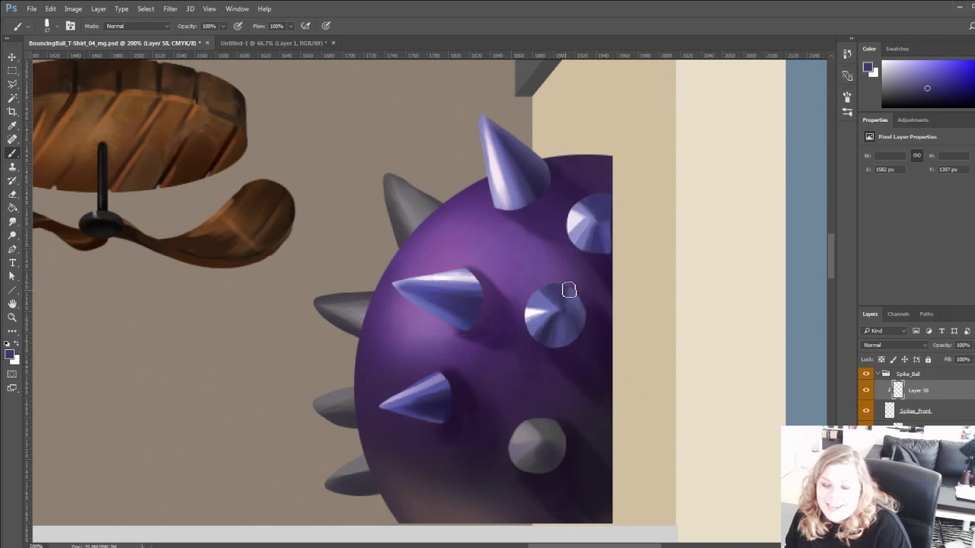
Touch up the shading of the front spikes with medium and dark blue-violet sampled from their facets.
mouse_move(403, 320)
mouse_down()
mouse_move(390, 290)
mouse_move(387, 339)
mouse_move(399, 360)
mouse_up()
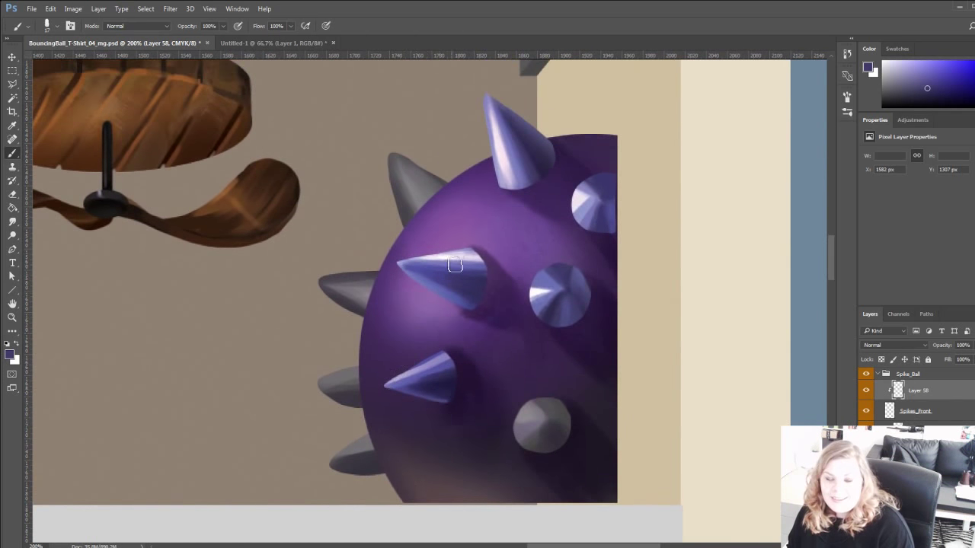
alt+click(443, 290)
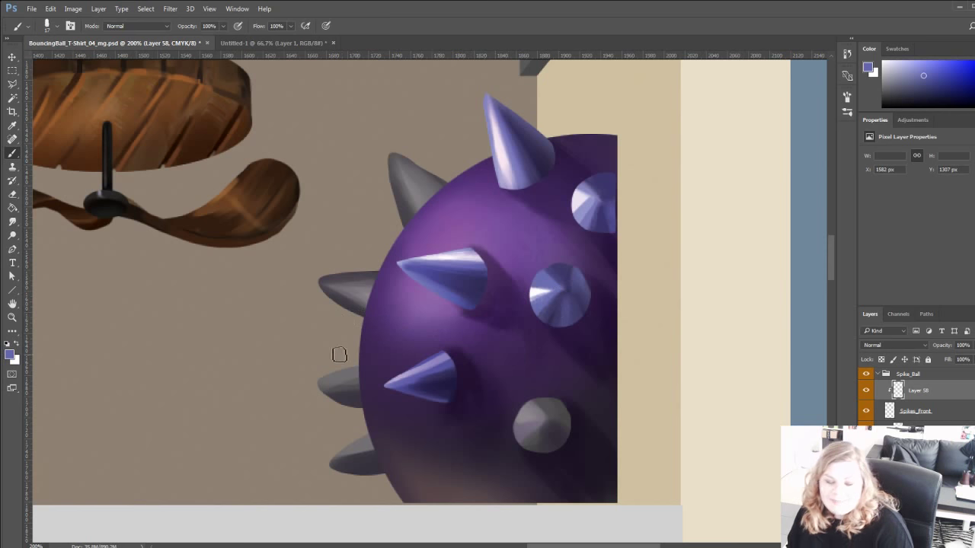
alt+click(545, 154)
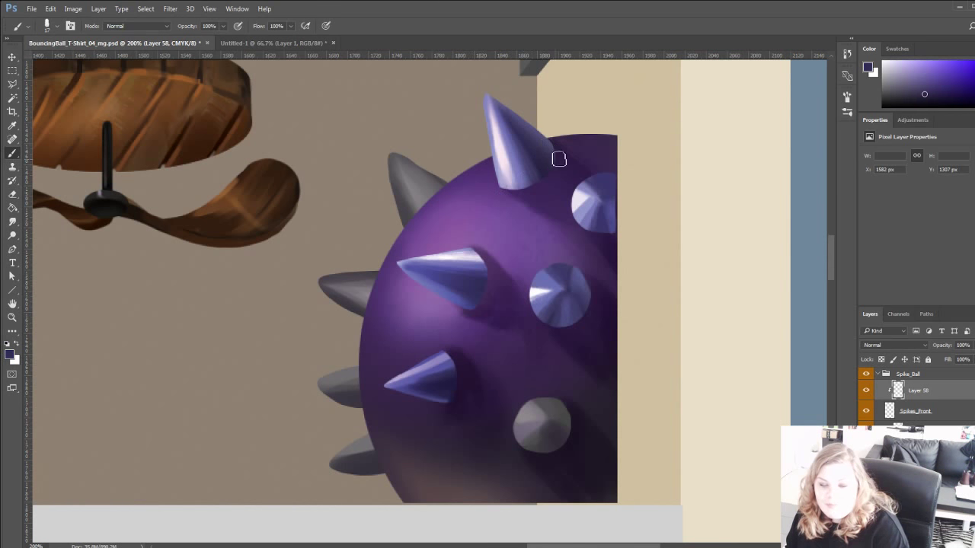
alt+click(594, 189)
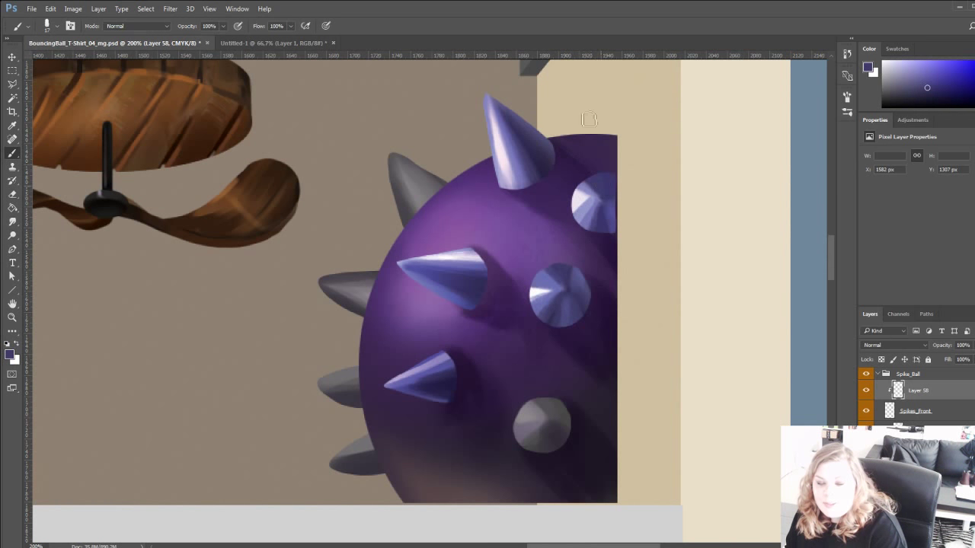
drag(483, 309, 462, 389)
alt+click(528, 358)
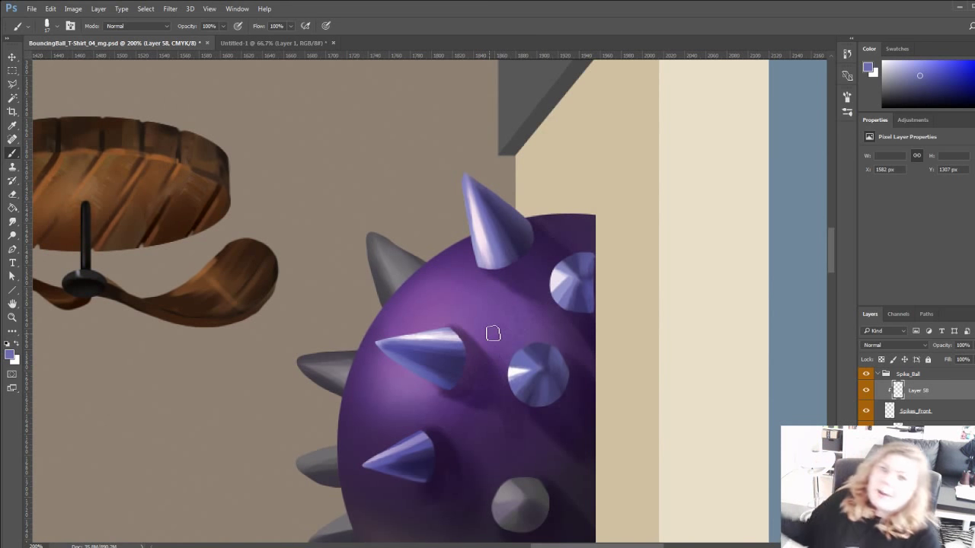
drag(410, 377, 407, 355)
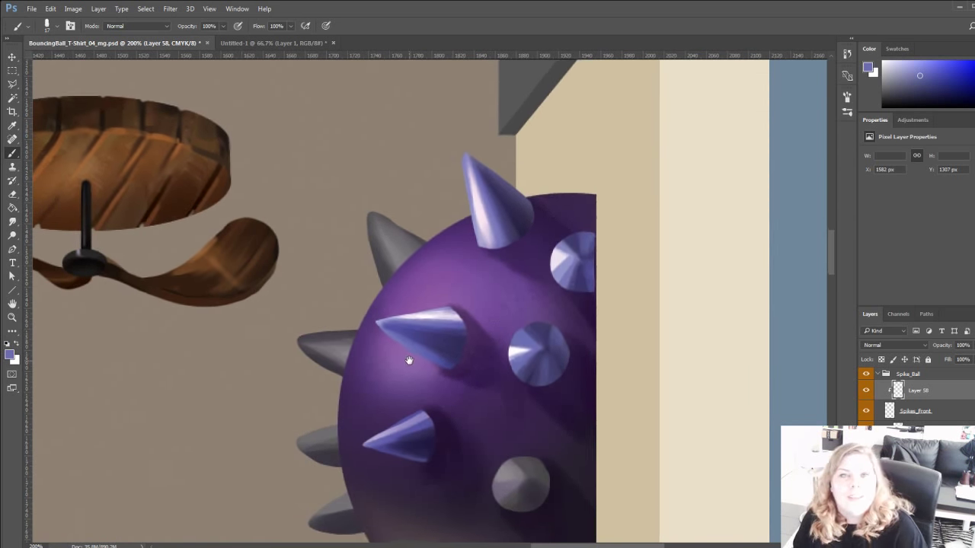
mouse_move(351, 403)
mouse_down()
mouse_move(357, 381)
mouse_move(296, 333)
mouse_move(353, 358)
mouse_move(324, 367)
mouse_up()
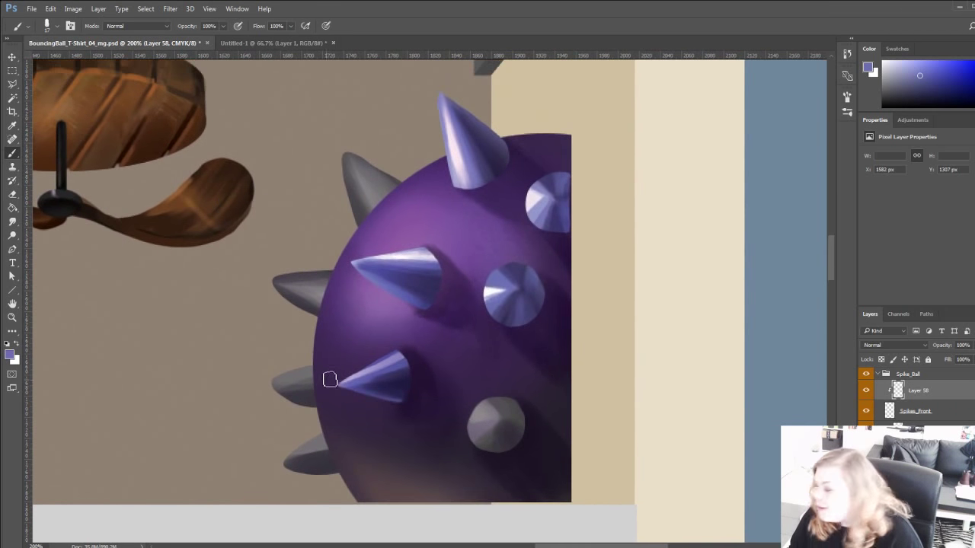
Blend the shading below the highlight on the left-pointing upper front spike with blue-violet tones sampled from it.
alt+click(405, 260)
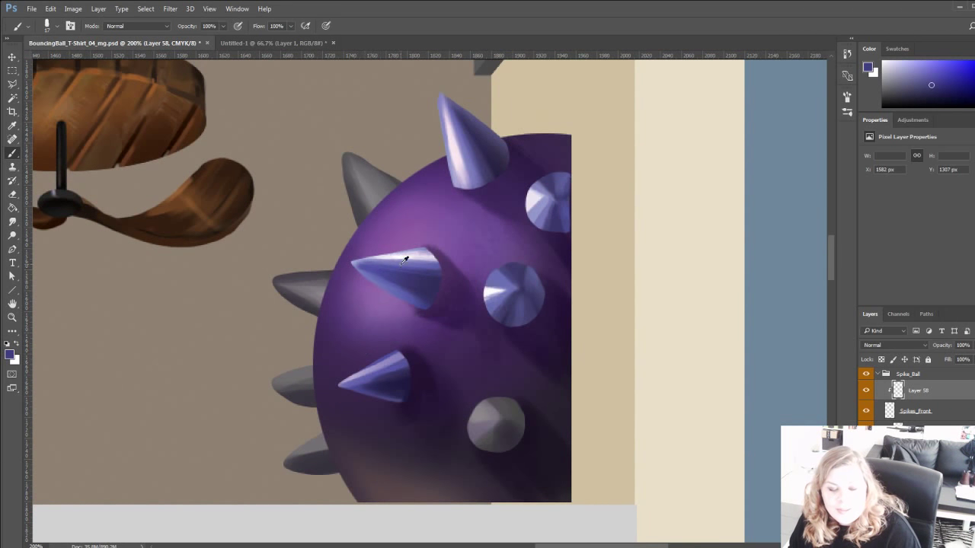
alt+click(409, 256)
alt+click(407, 256)
alt+click(393, 281)
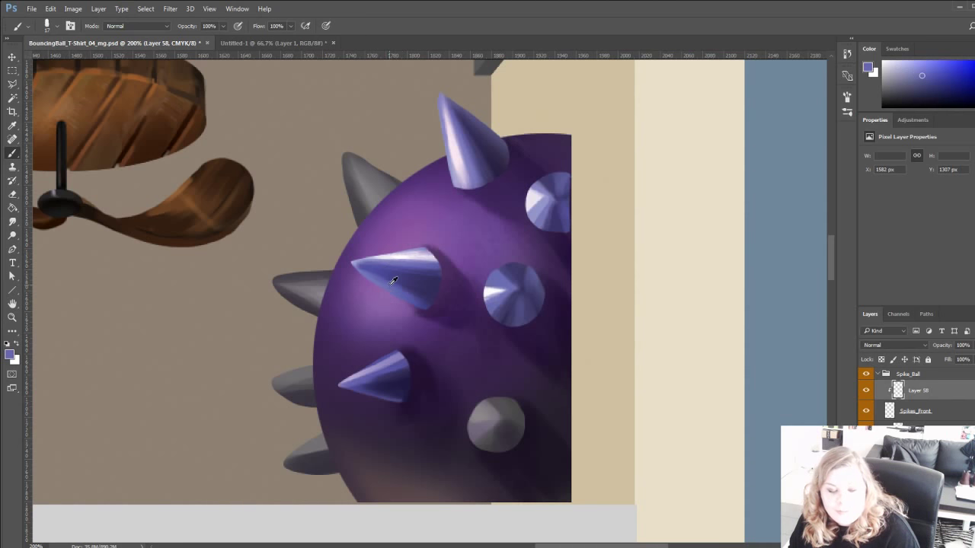
Paint a white highlight and sampled medium blue-violet on the lit side of the lower grey head-on spike.
alt+click(502, 299)
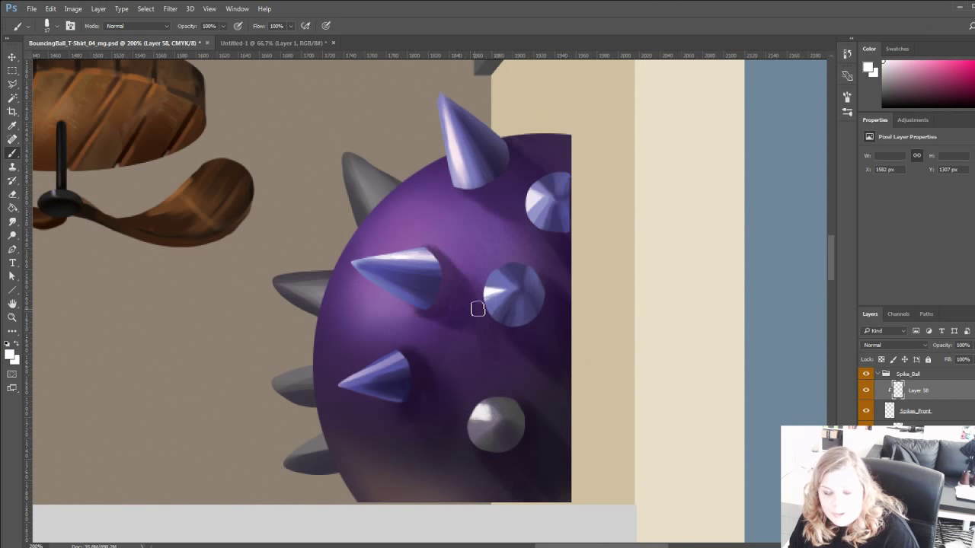
alt+click(398, 287)
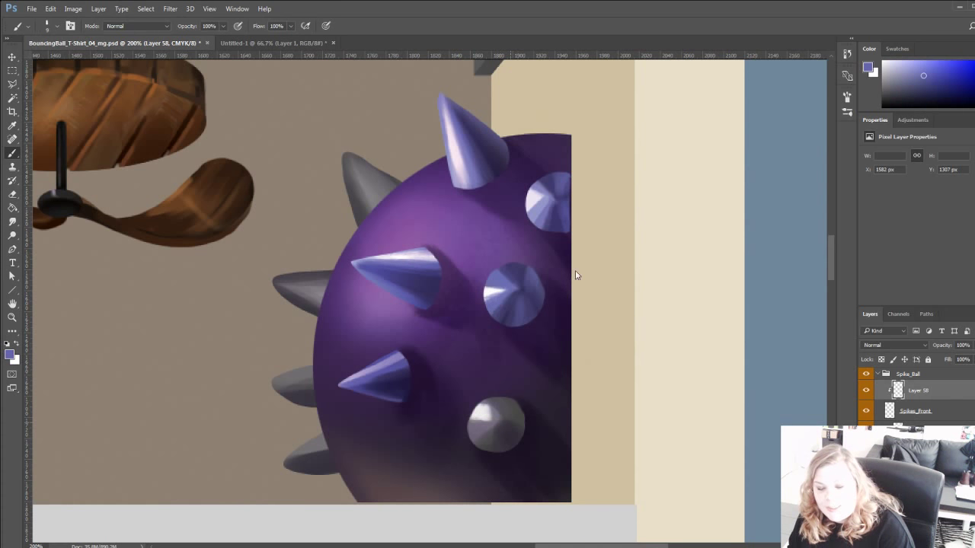
mouse_move(494, 423)
mouse_down()
mouse_move(455, 426)
mouse_move(506, 414)
mouse_move(501, 422)
mouse_move(470, 390)
mouse_up()
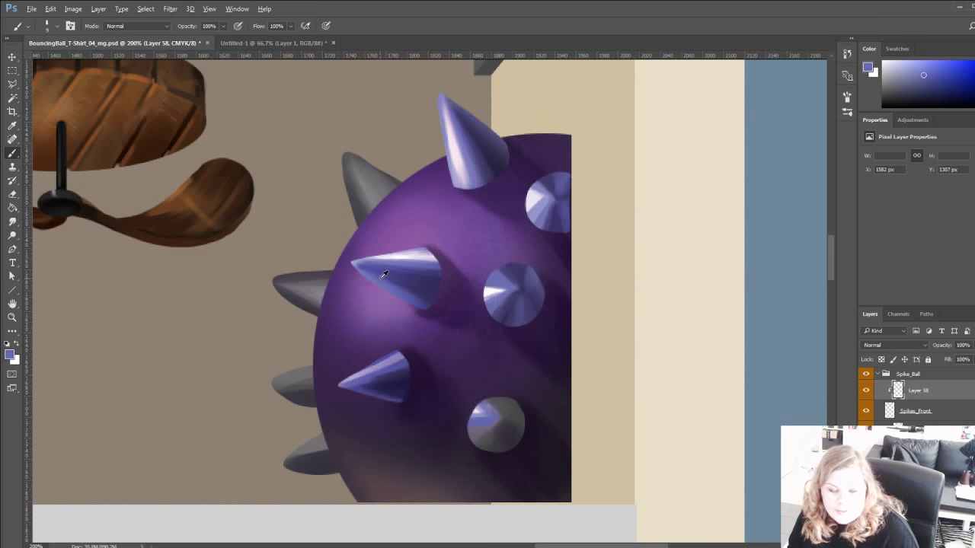
Shade the remaining grey facets of the lower head-on spike with dark and medium blue-violet sampled from the other spikes.
alt+click(413, 279)
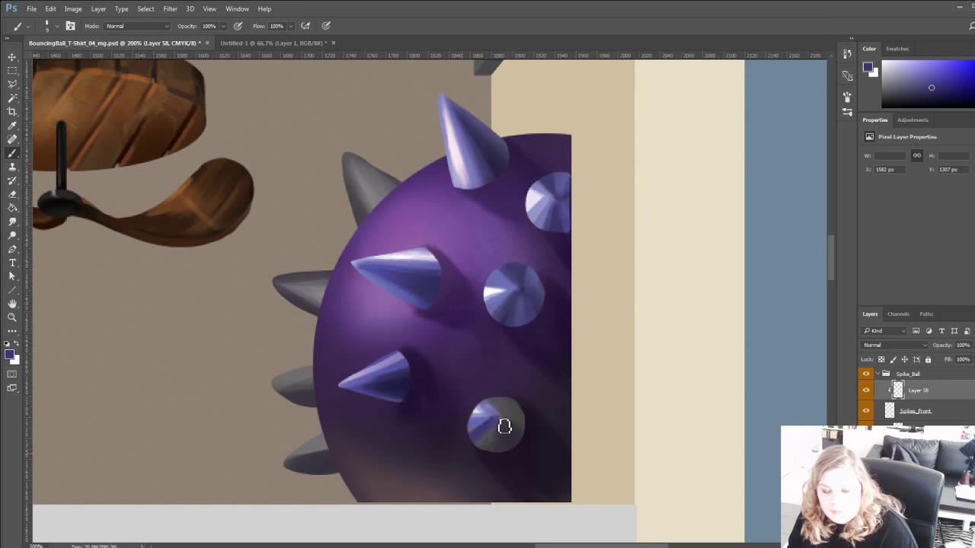
alt+click(521, 273)
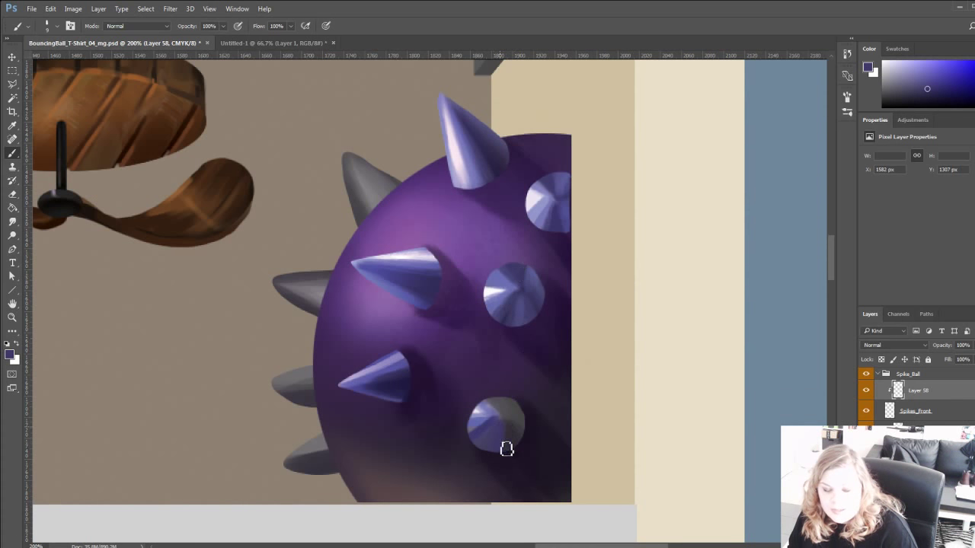
alt+click(493, 159)
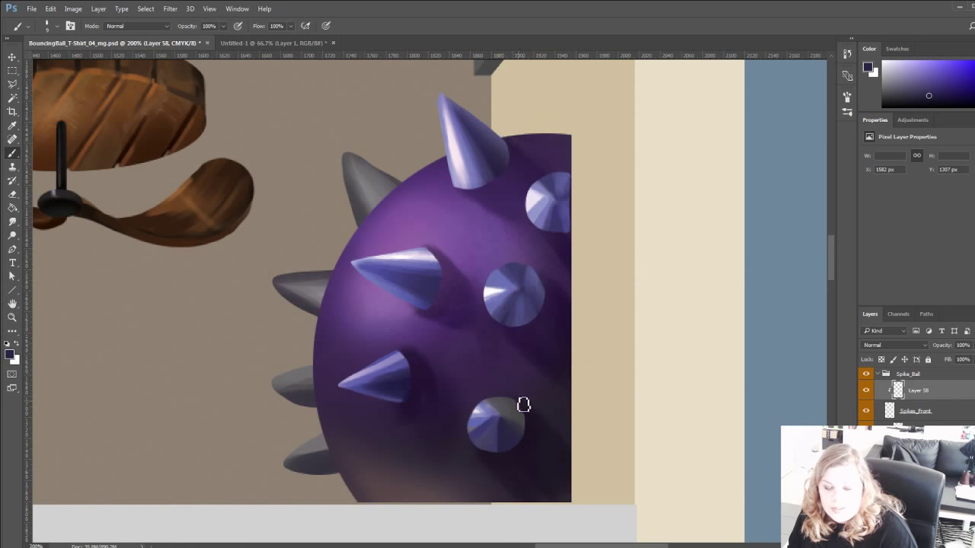
drag(524, 419, 507, 411)
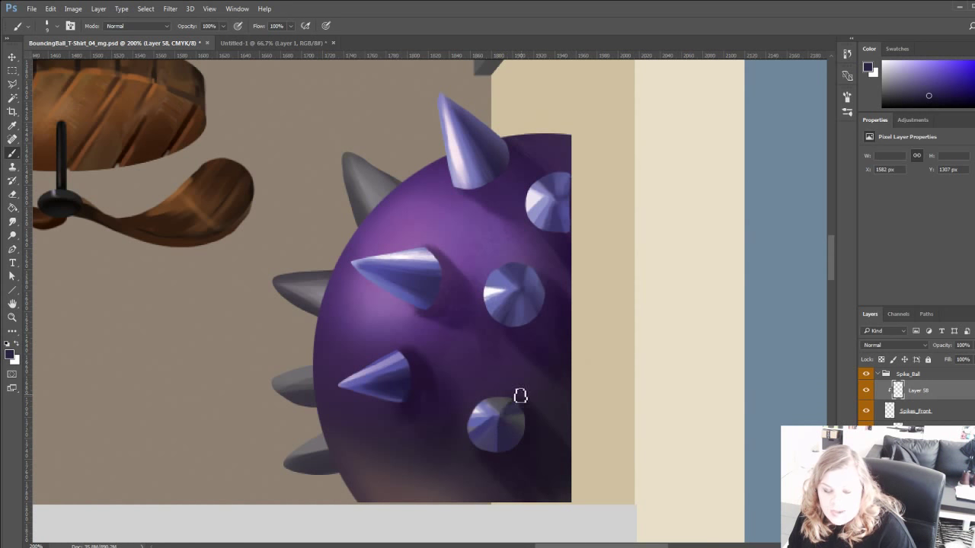
alt+click(504, 285)
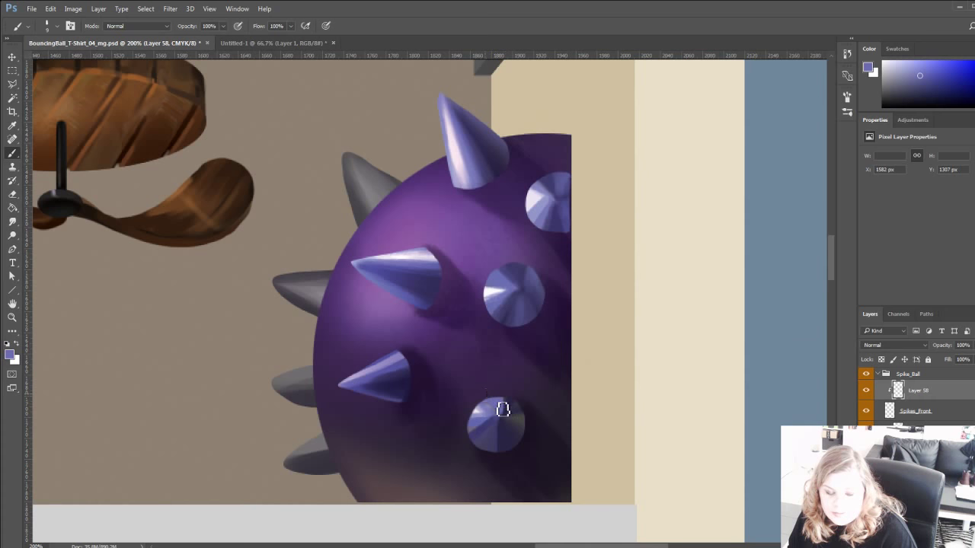
alt+click(507, 402)
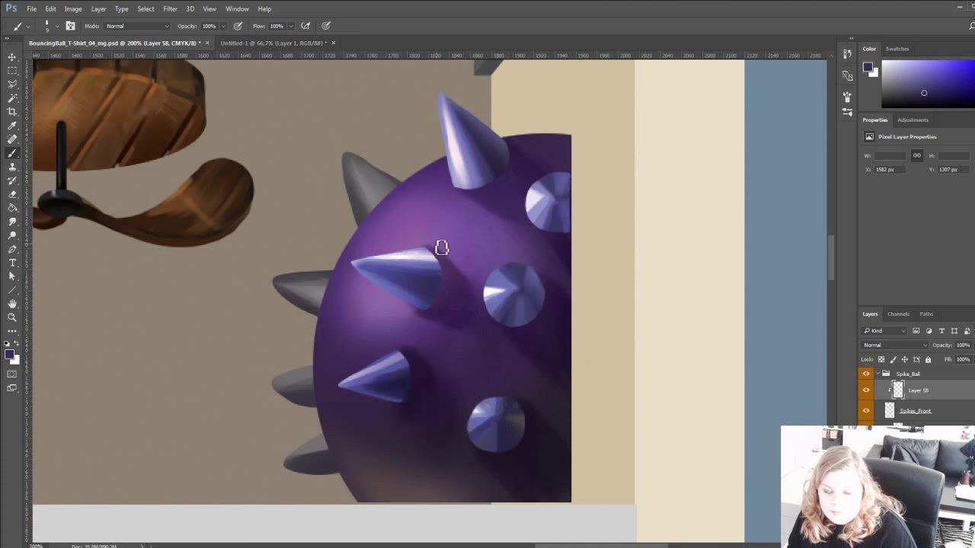
alt+click(528, 271)
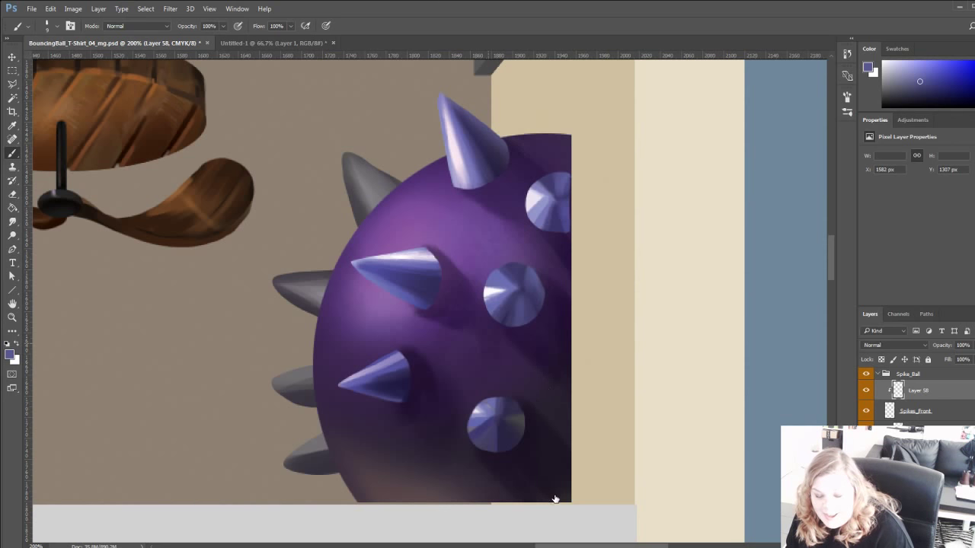
Enlarge the textured brush to 23 px.
key(bracketright)
key(bracketright)
key(bracketright)
key(bracketright)
key(bracketright)
key(bracketright)
key(bracketright)
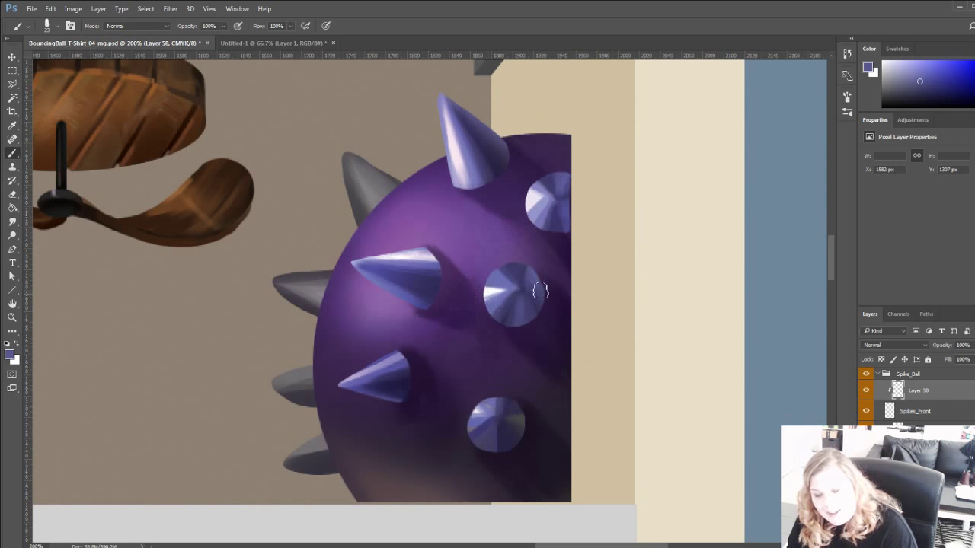
click(559, 498)
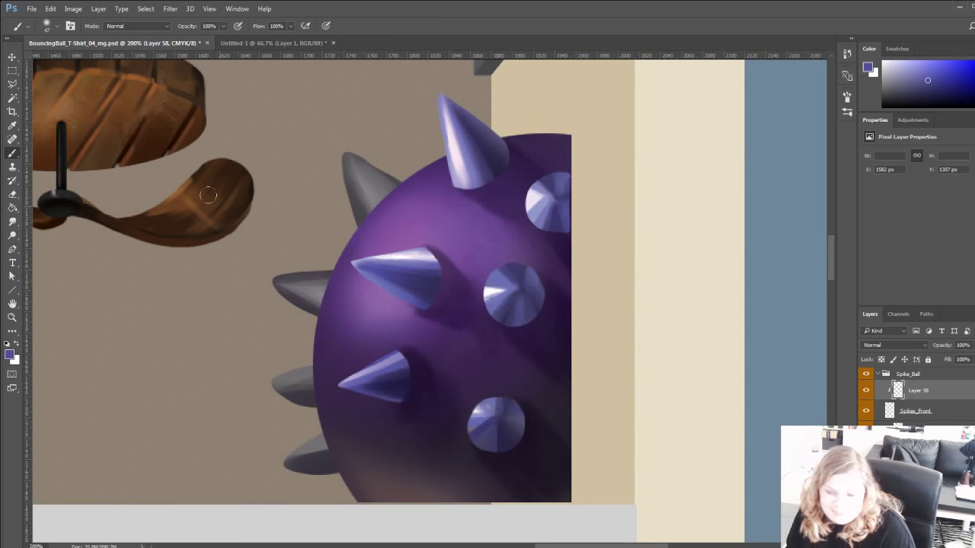
Review the shaded spike ball against the surrounding artwork at 100% zoom, and return to a 200% close-up.
drag(291, 329, 278, 279)
click(12, 317)
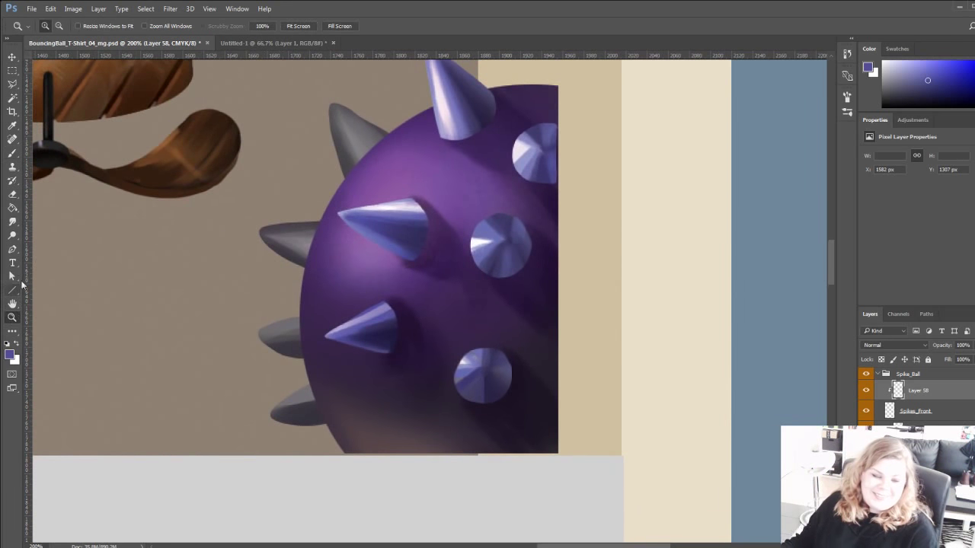
click(299, 26)
drag(482, 227, 393, 345)
click(12, 235)
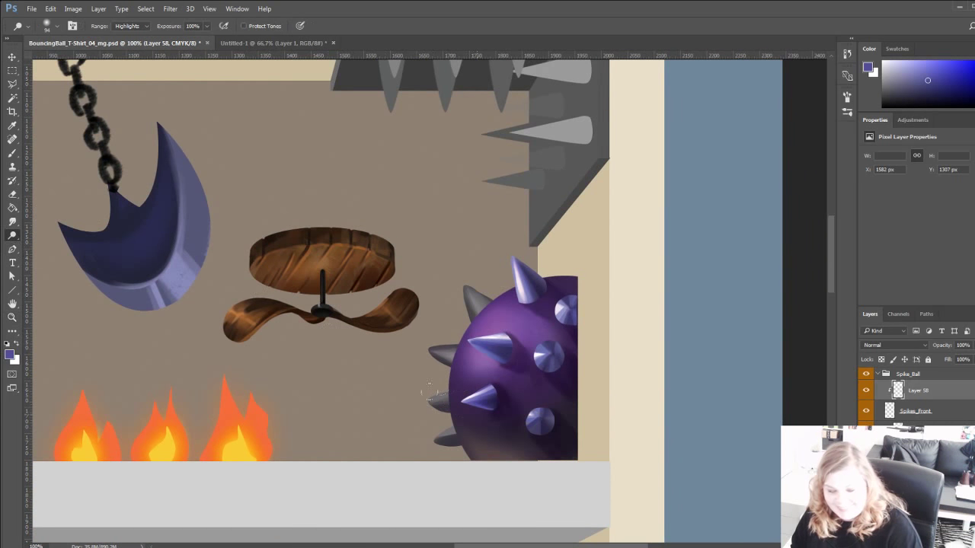
mouse_move(267, 366)
mouse_down()
mouse_move(249, 351)
mouse_move(244, 378)
mouse_up()
click(12, 317)
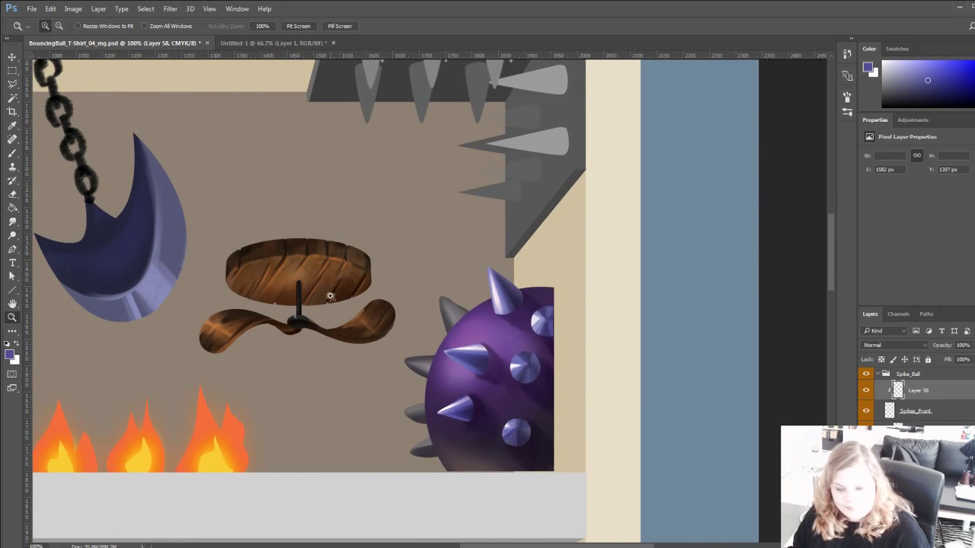
click(445, 314)
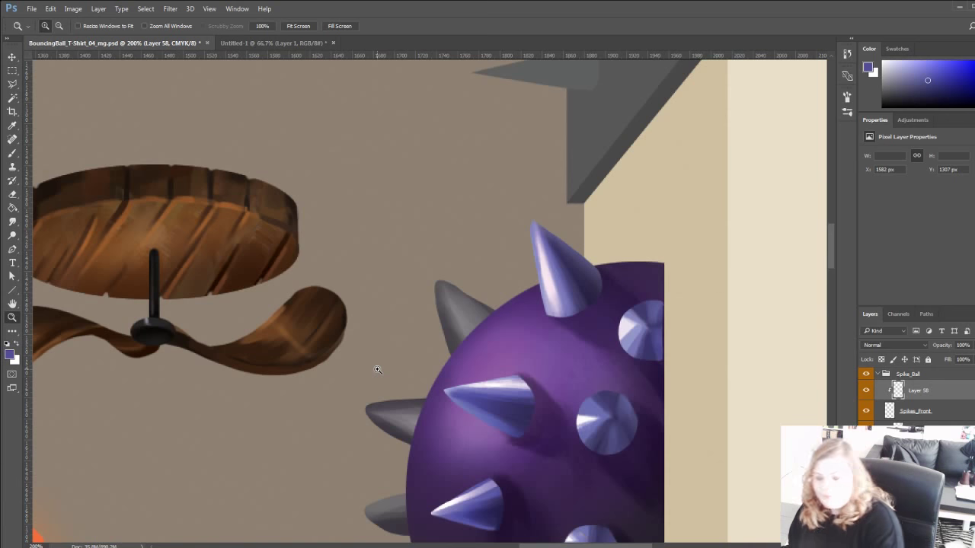
Switch the individual layers of the Spike_Ball group off and on to identify which one holds the spikes' cast shadows.
click(866, 411)
click(866, 412)
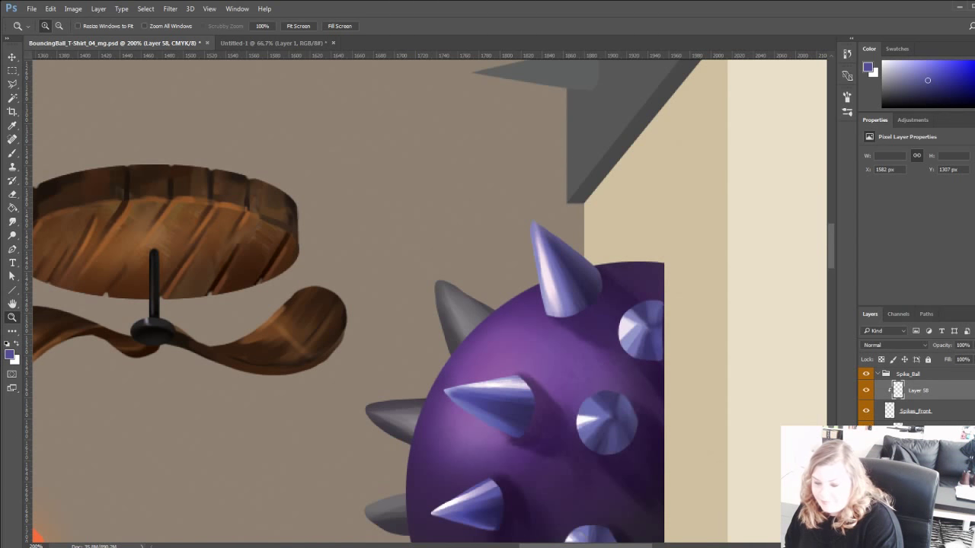
click(866, 432)
click(866, 432)
click(866, 452)
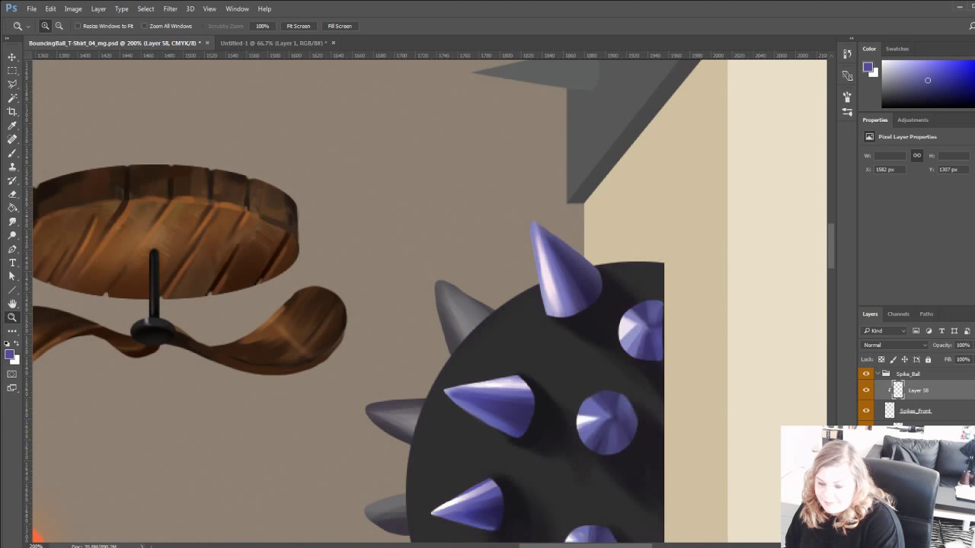
click(866, 452)
click(867, 473)
click(867, 473)
key(e)
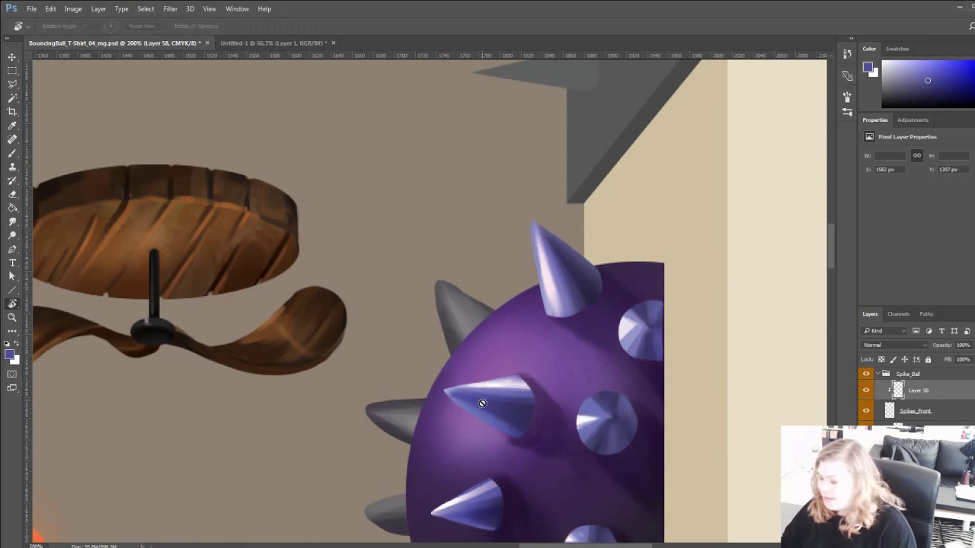
drag(497, 442, 394, 376)
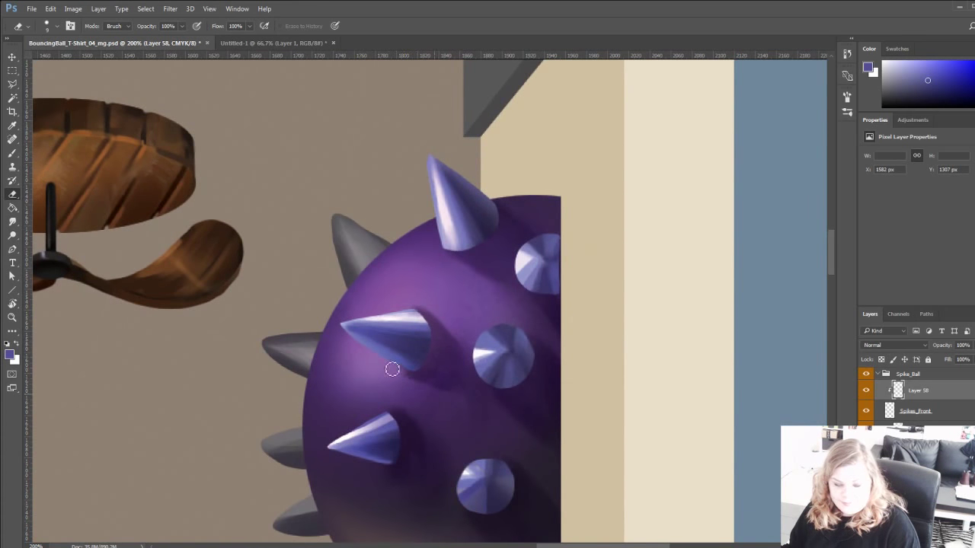
click(865, 392)
click(865, 391)
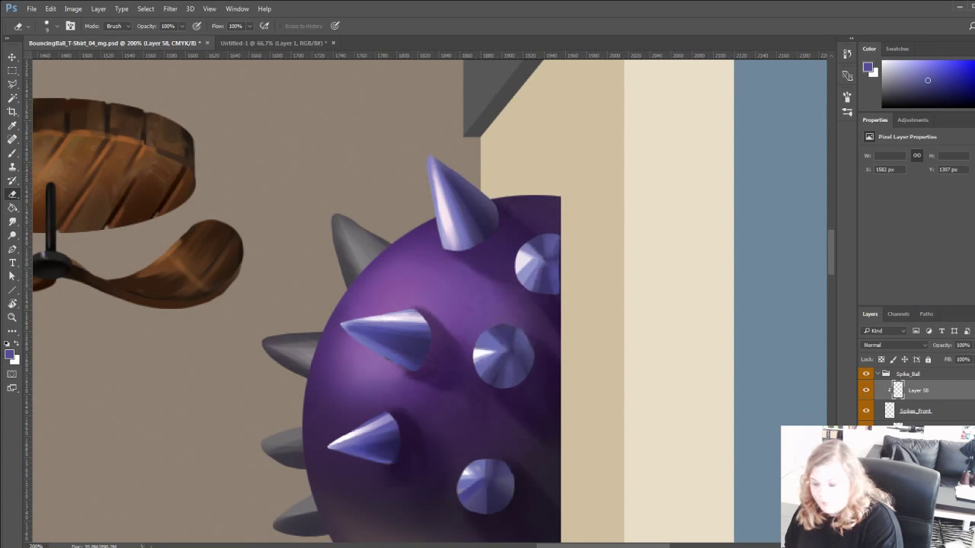
scroll(859, 422, up, 2)
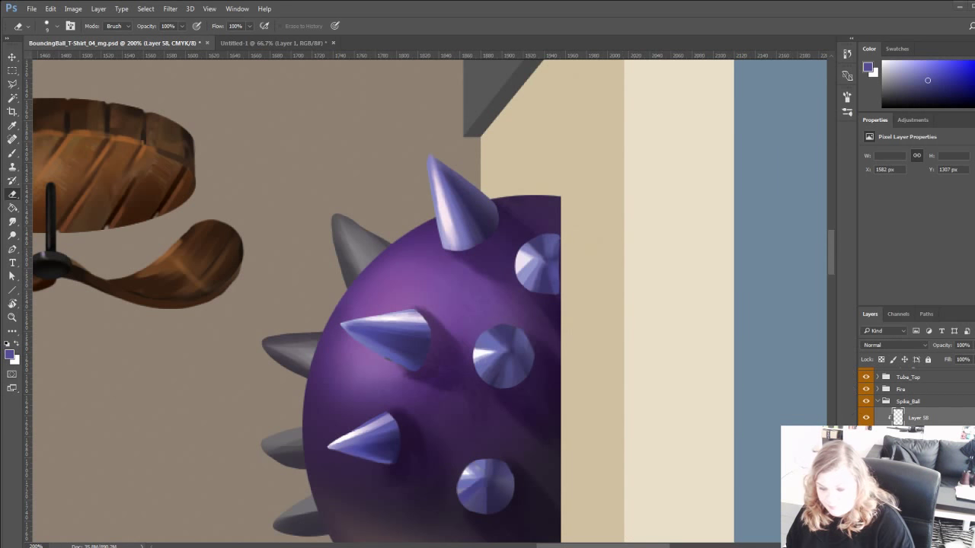
click(865, 417)
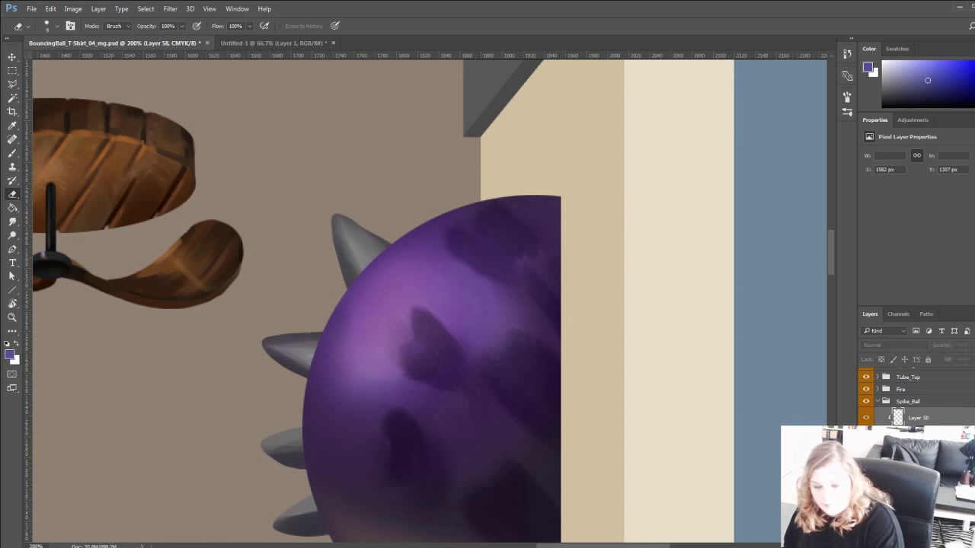
click(865, 417)
click(866, 437)
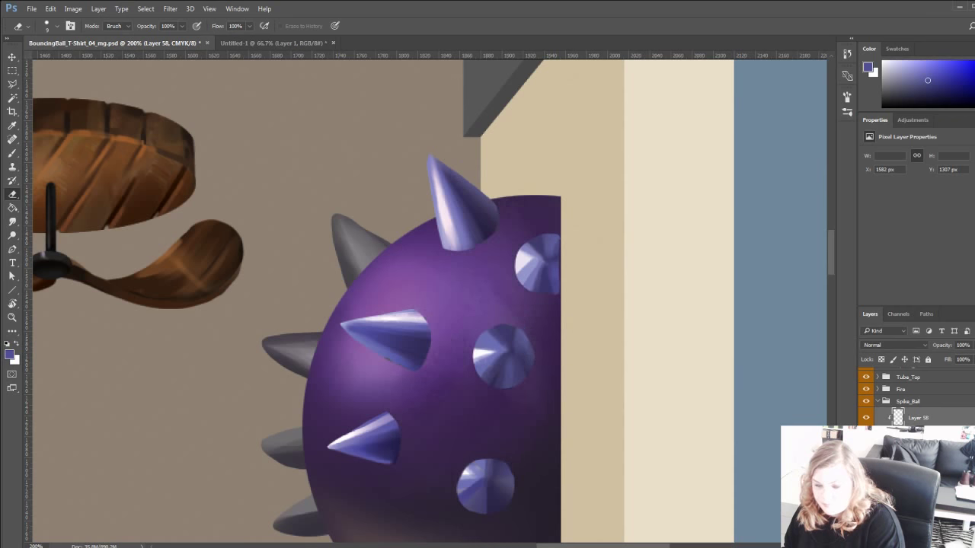
click(865, 437)
Refine the front spikes' cast shadows on the Multiply layer Layer 60 with the Eraser and the Smudge tool at 50% strength.
click(918, 438)
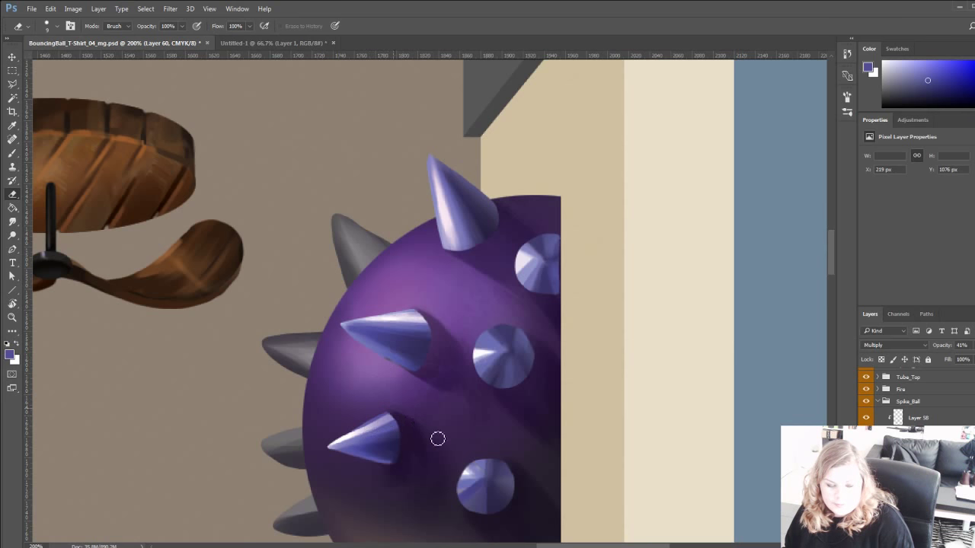
drag(376, 443, 354, 365)
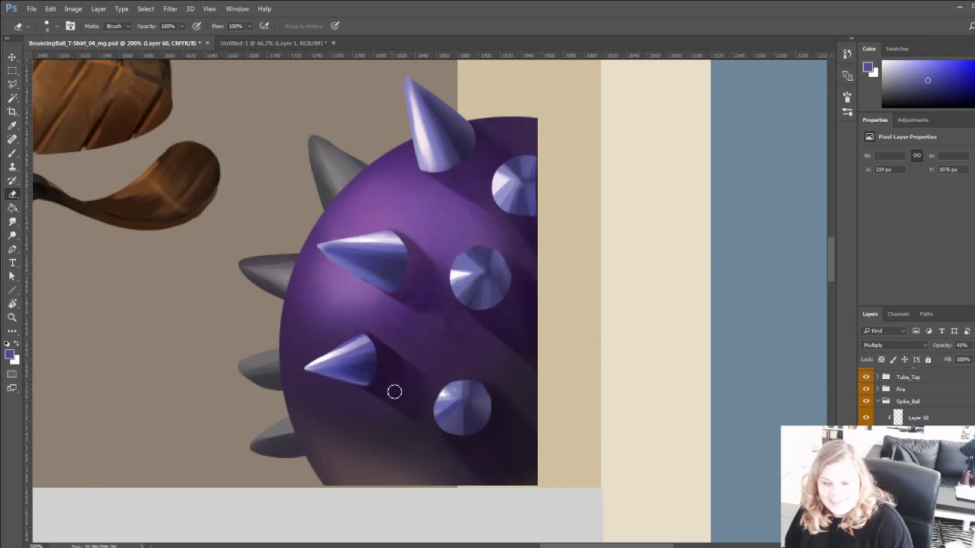
drag(255, 337, 276, 386)
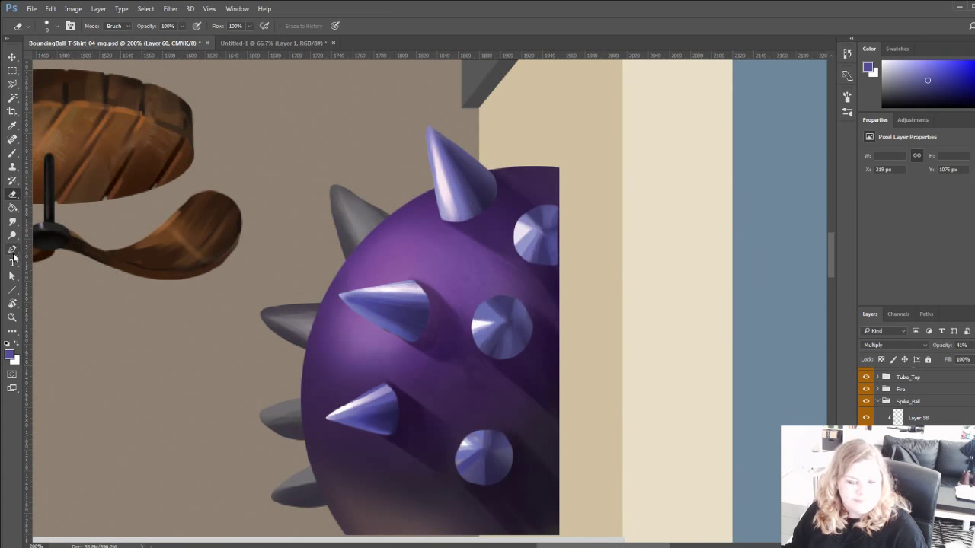
click(13, 221)
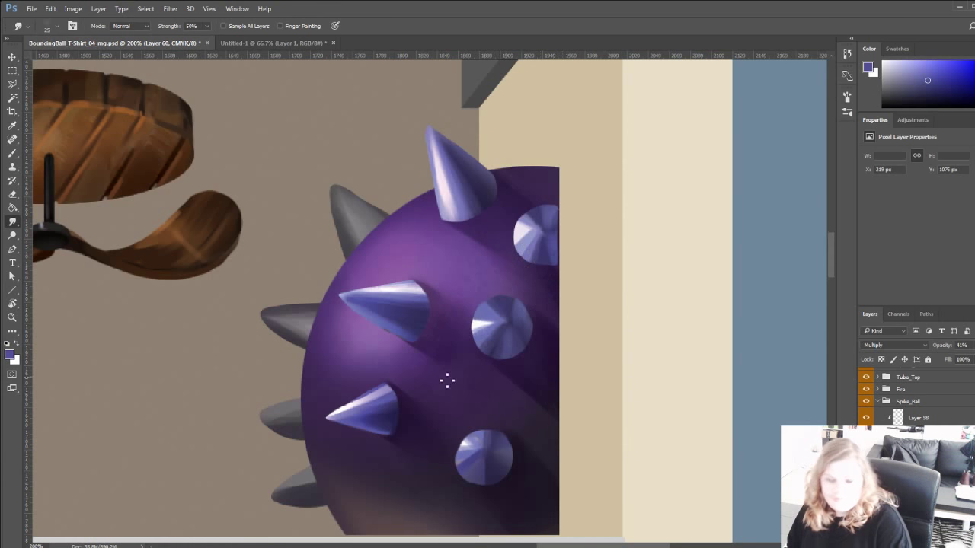
drag(241, 361, 254, 367)
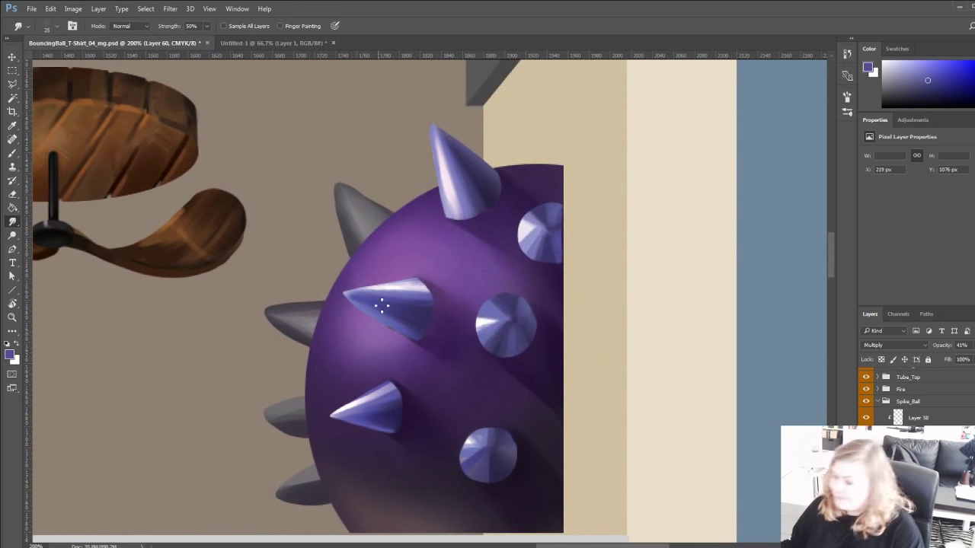
Touch up the underside of the upper left-pointing front spike on the Spikes_Front layer with sampled medium blue-violet.
key(e)
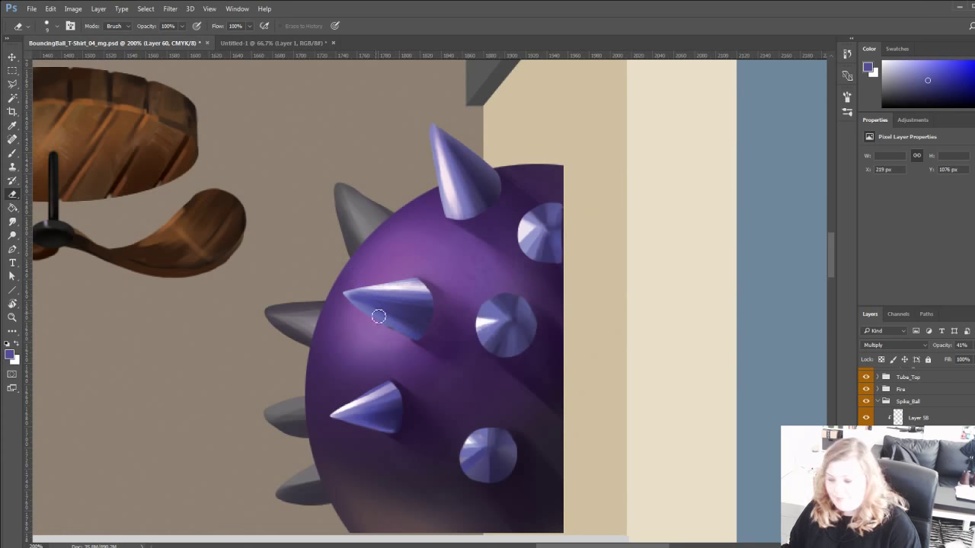
click(866, 451)
click(866, 451)
click(918, 467)
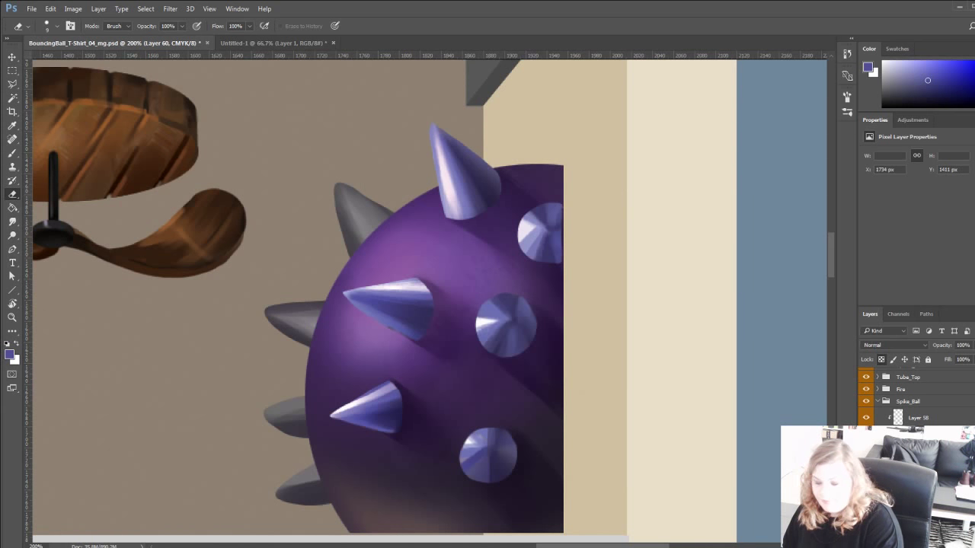
key(b)
alt+click(386, 316)
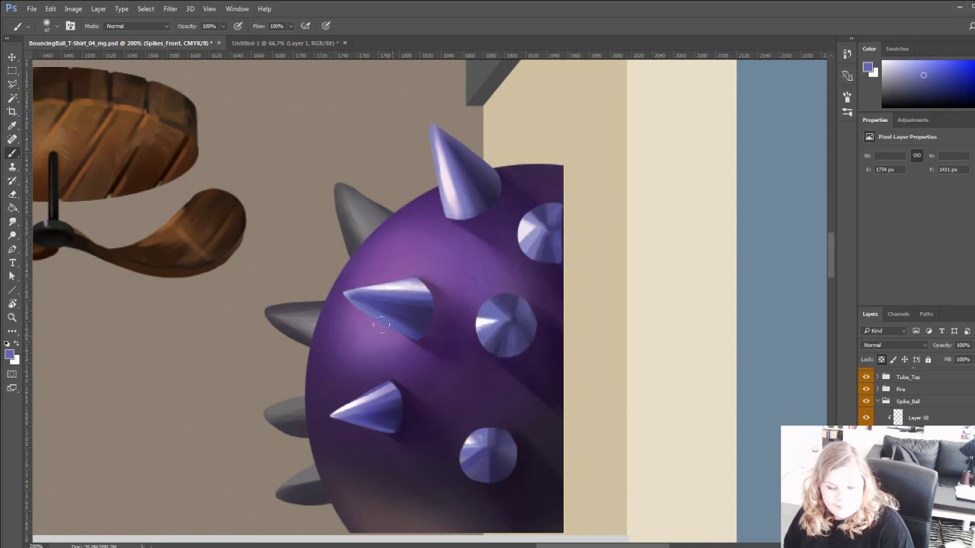
drag(237, 380, 232, 339)
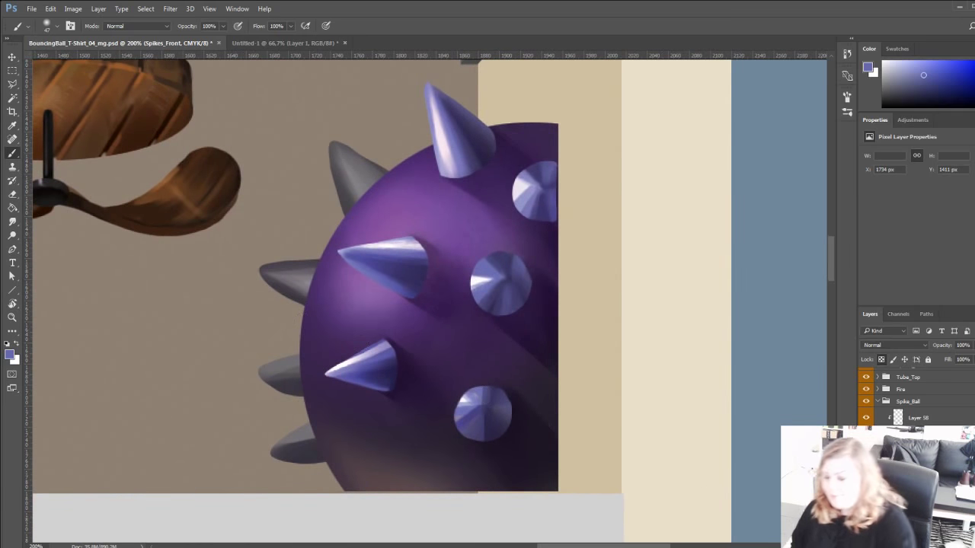
Check the lower Spike_Ball layers by switching their visibility, and select Layer 59 for painting the grey back spikes.
click(866, 501)
click(867, 501)
scroll(866, 478, down, 3)
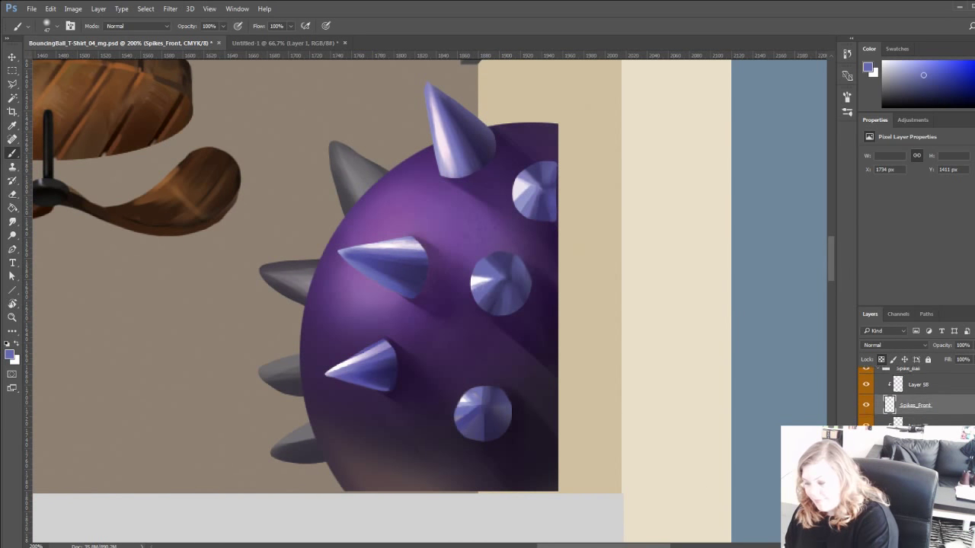
click(866, 478)
click(866, 478)
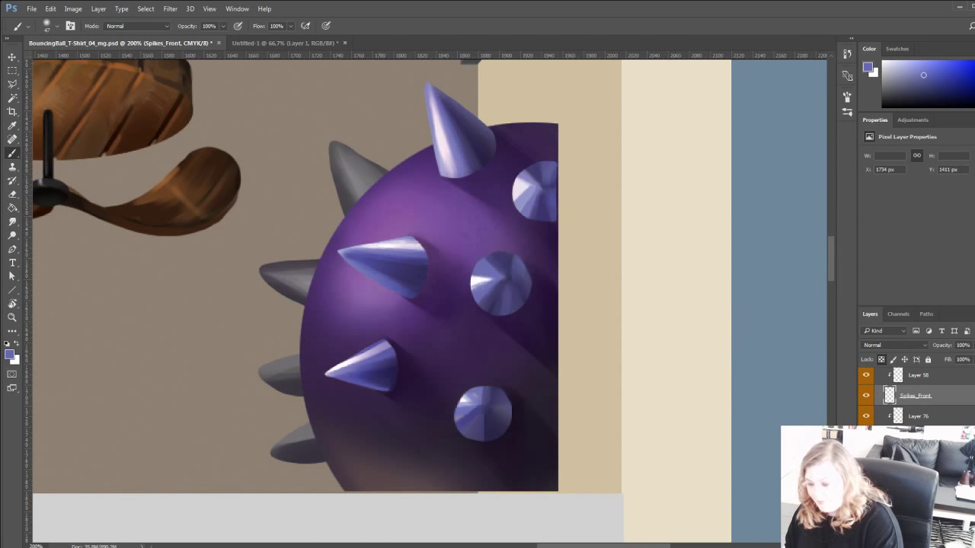
click(866, 498)
click(866, 498)
key(alt+bracketright)
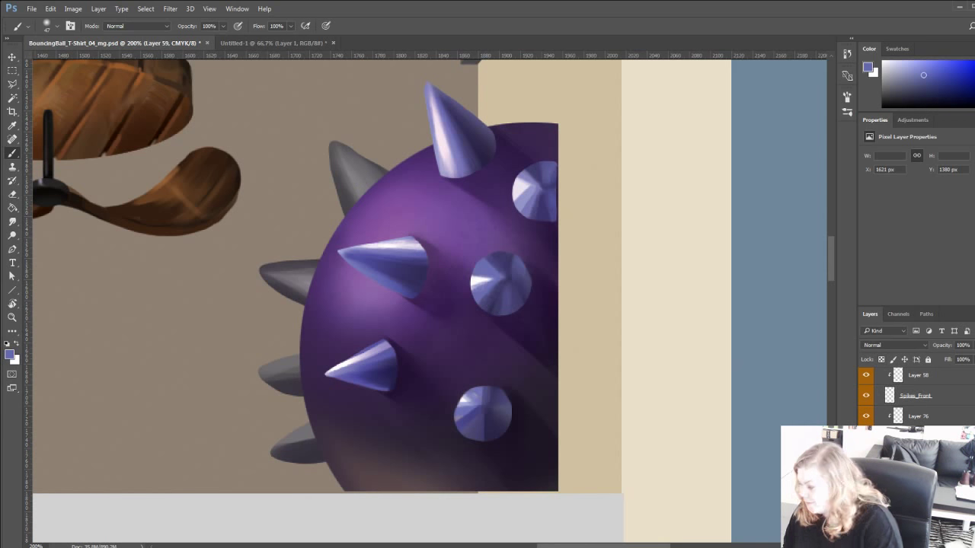
Paint a white highlight along the outer edge of the uppermost grey back spike.
alt+click(391, 245)
drag(300, 307, 364, 396)
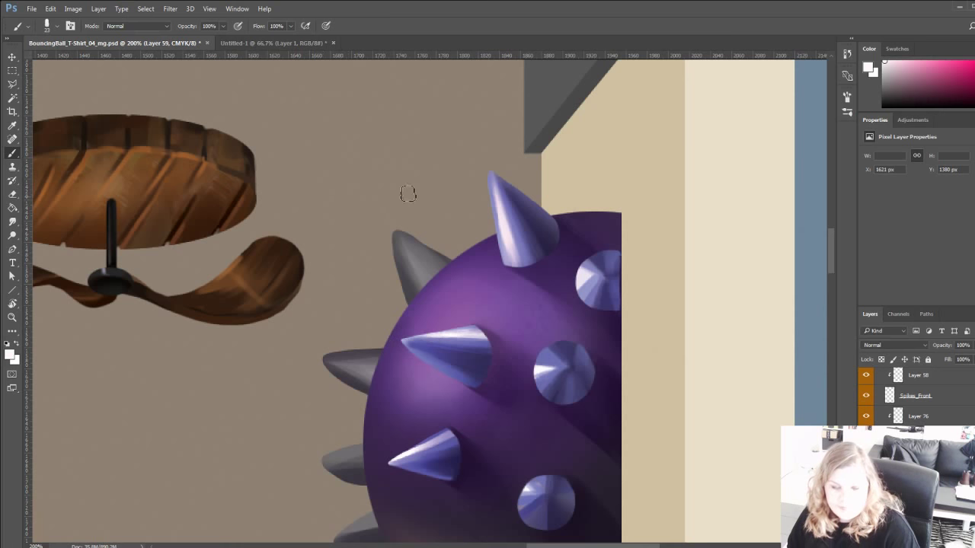
mouse_move(398, 235)
mouse_down()
mouse_move(423, 308)
mouse_move(393, 253)
mouse_up()
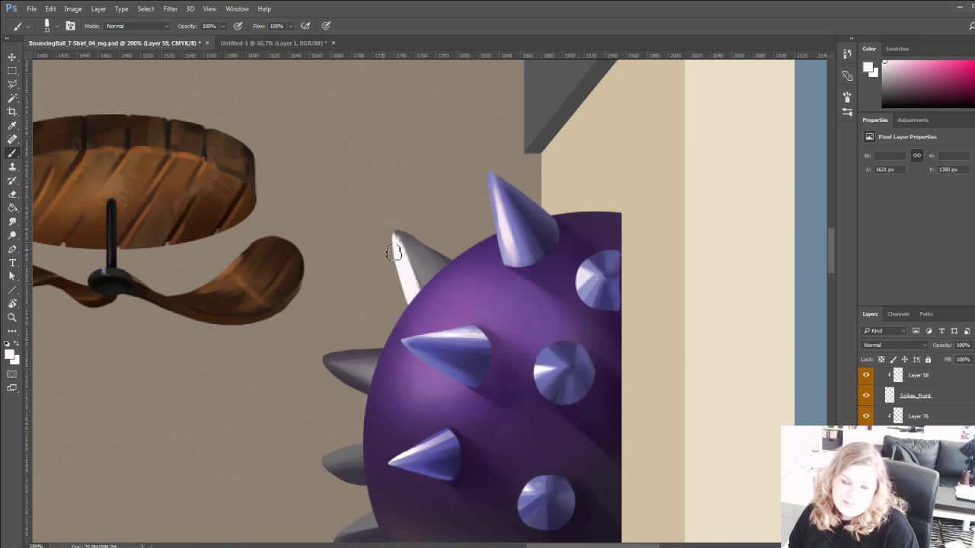
Undo the last highlight strokes and repaint the white highlight along the outer edge of the uppermost back spike.
key(ctrl+alt+z)
key(ctrl+alt+z)
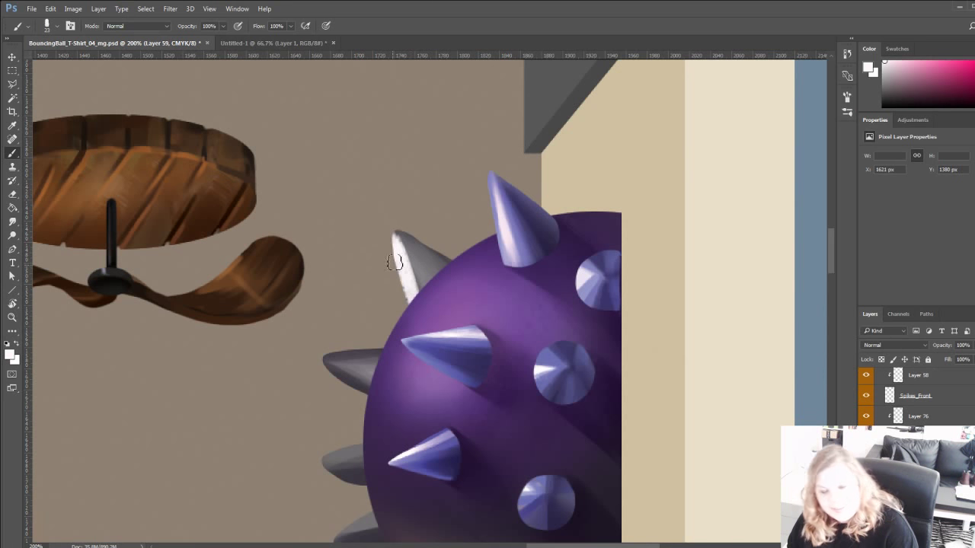
drag(393, 236, 415, 327)
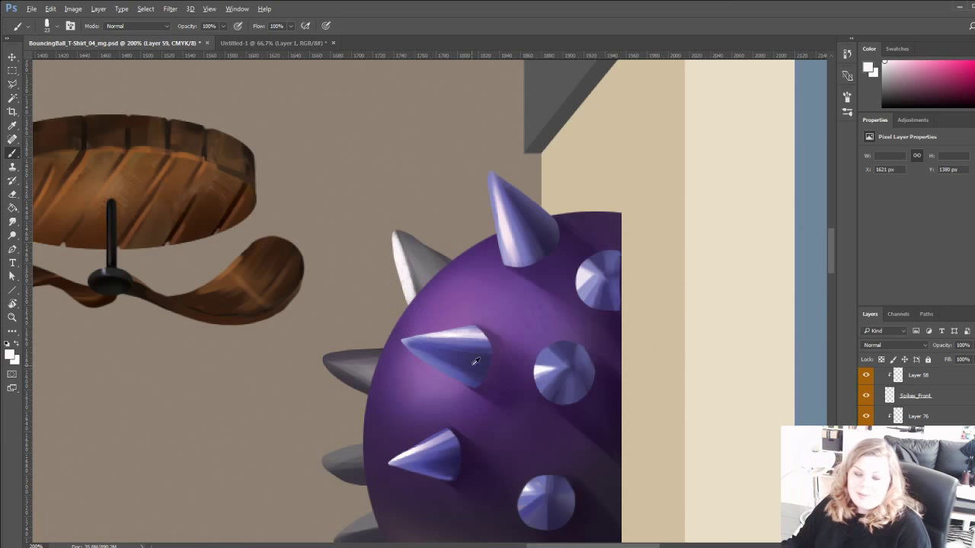
Cover the grey body of the uppermost back spike with dark blue-violet tones sampled from the front spike below it.
alt+click(460, 369)
mouse_move(394, 226)
mouse_down()
mouse_move(433, 316)
mouse_move(403, 230)
mouse_move(431, 303)
mouse_move(407, 245)
mouse_move(428, 274)
mouse_move(420, 287)
mouse_move(398, 254)
mouse_move(403, 276)
mouse_move(418, 252)
mouse_move(405, 239)
mouse_move(489, 305)
mouse_move(405, 240)
mouse_move(449, 299)
mouse_up()
alt+click(464, 343)
mouse_move(411, 249)
mouse_down()
mouse_move(432, 274)
mouse_move(449, 264)
mouse_up()
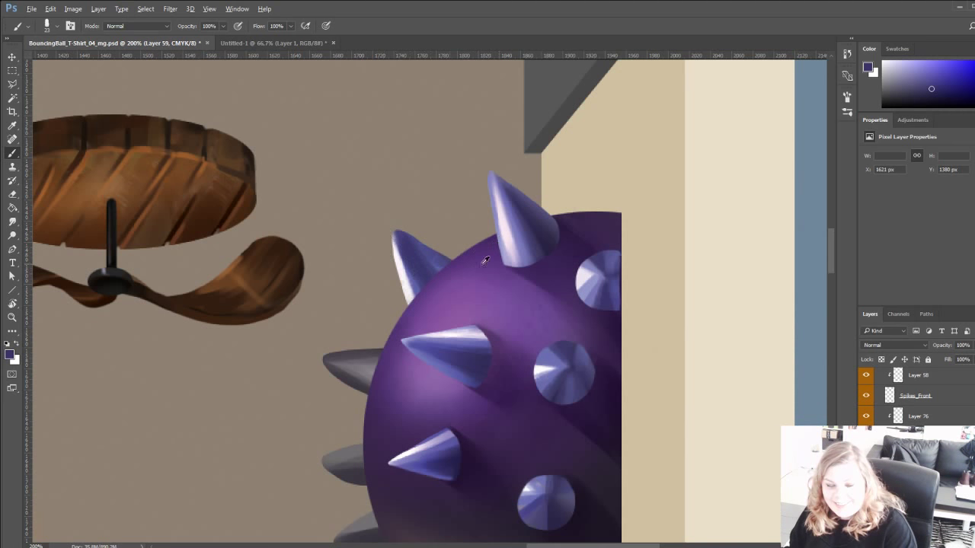
Blend lighter and medium blue-violet sampled from the neighbouring front spike into the uppermost back spike, from its tip to its base.
alt+click(438, 344)
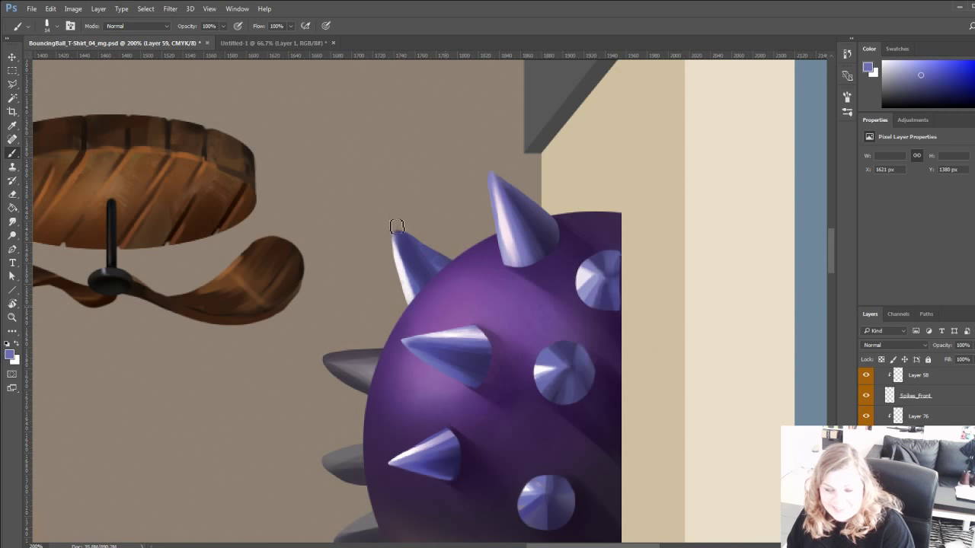
mouse_move(396, 227)
mouse_down()
mouse_move(444, 286)
mouse_move(430, 260)
mouse_up()
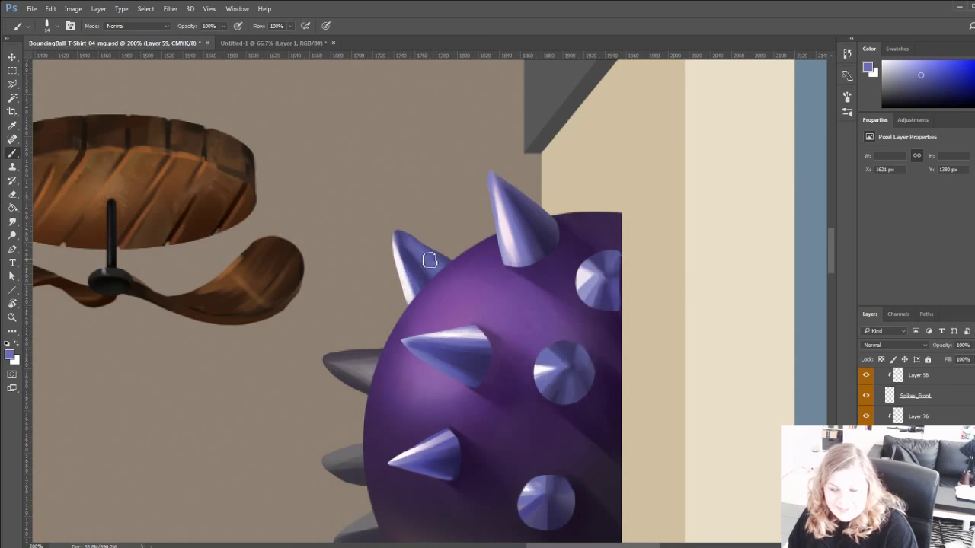
alt+click(446, 359)
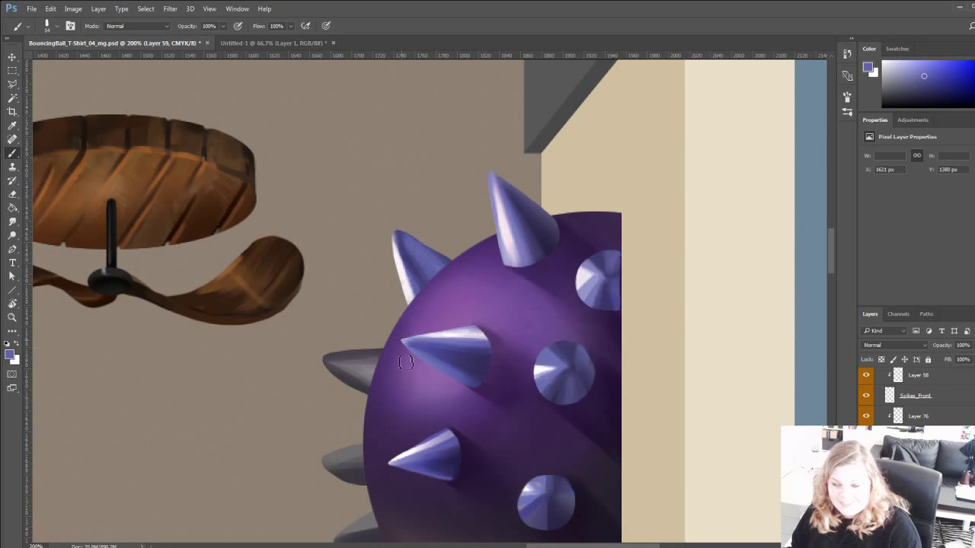
mouse_move(366, 269)
mouse_down()
mouse_move(322, 240)
mouse_move(342, 247)
mouse_up()
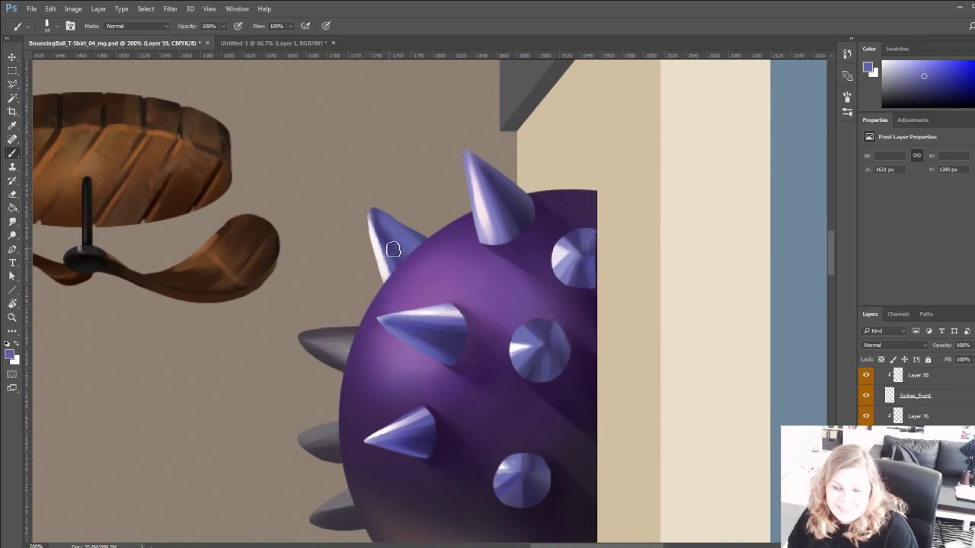
Refine the shading of the uppermost back spike with the Brush in dark blue-violet sampled from the front spike.
click(12, 223)
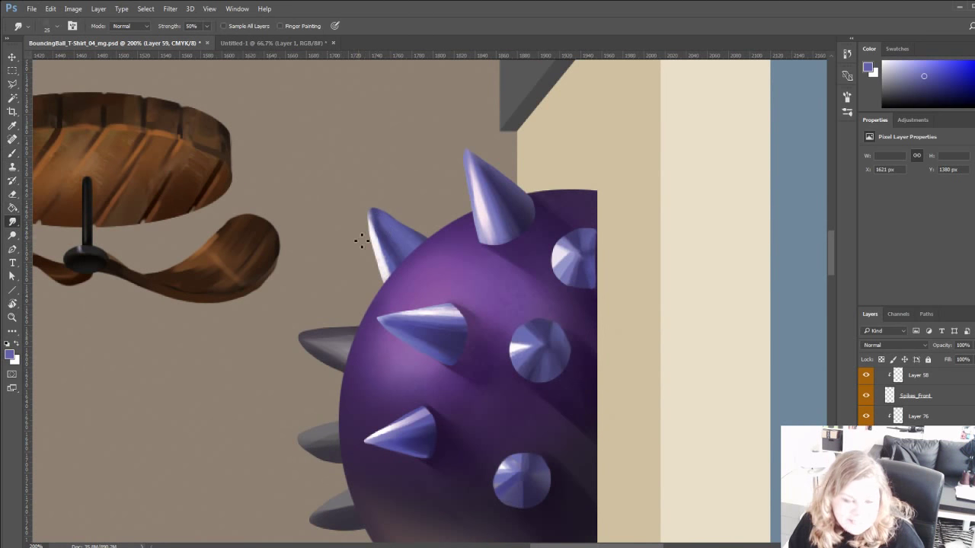
drag(253, 317, 302, 393)
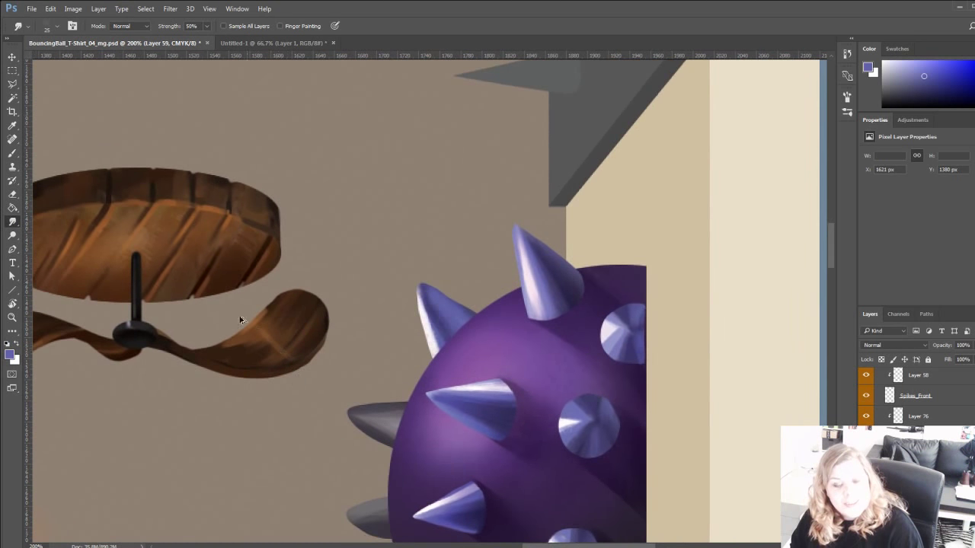
click(13, 153)
scroll(407, 348, right, 2)
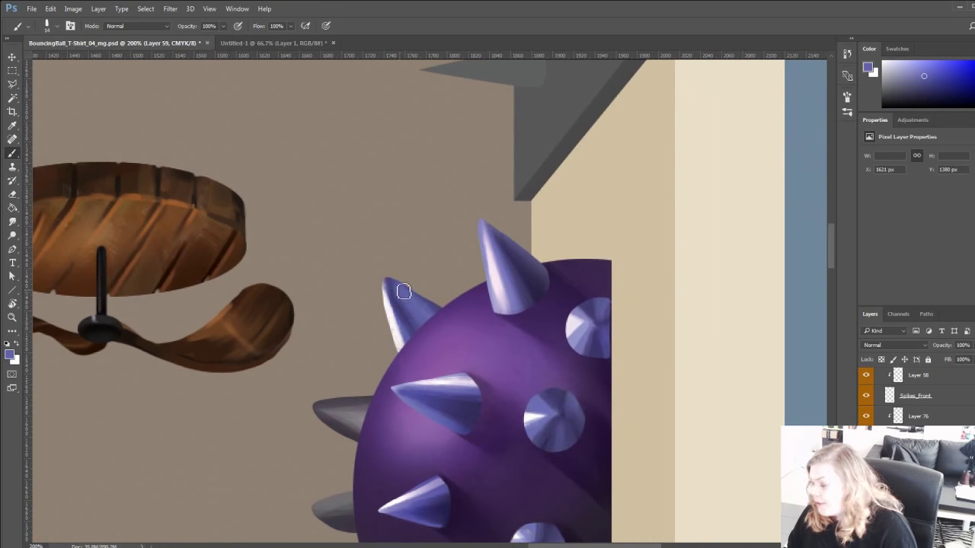
alt+click(463, 406)
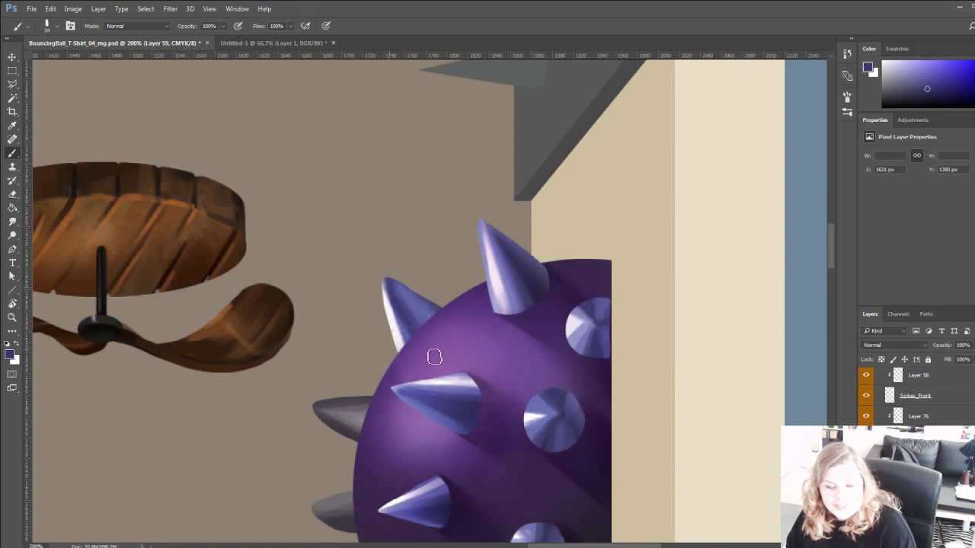
drag(406, 376, 330, 293)
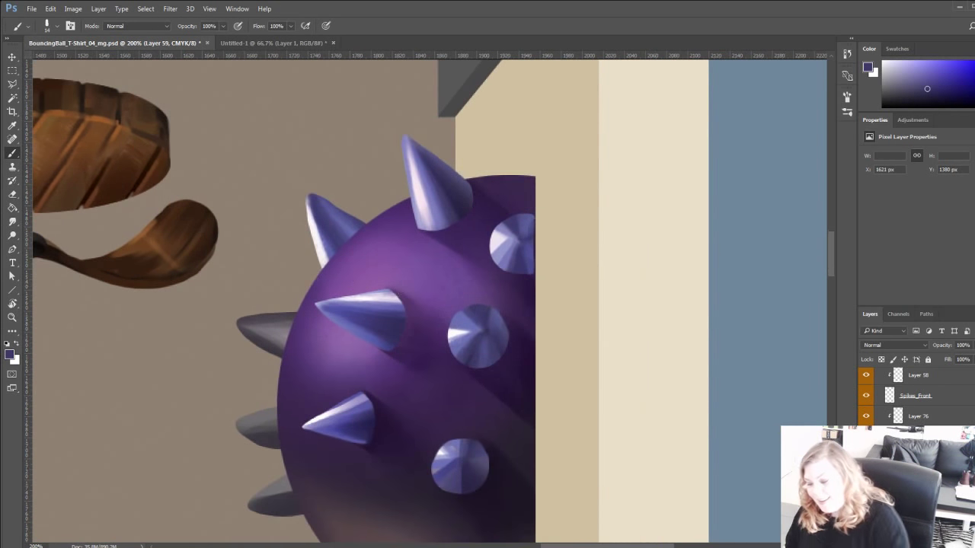
Select the SpikeBall_Spikes_Back layer and lock its transparent pixels.
click(918, 478)
key(e)
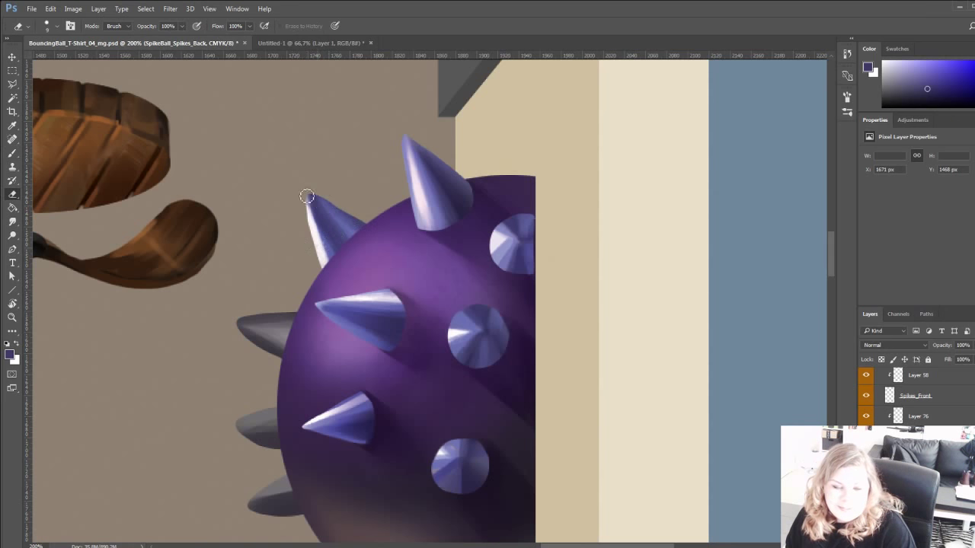
scroll(305, 251, up, 1)
scroll(305, 251, left, 1)
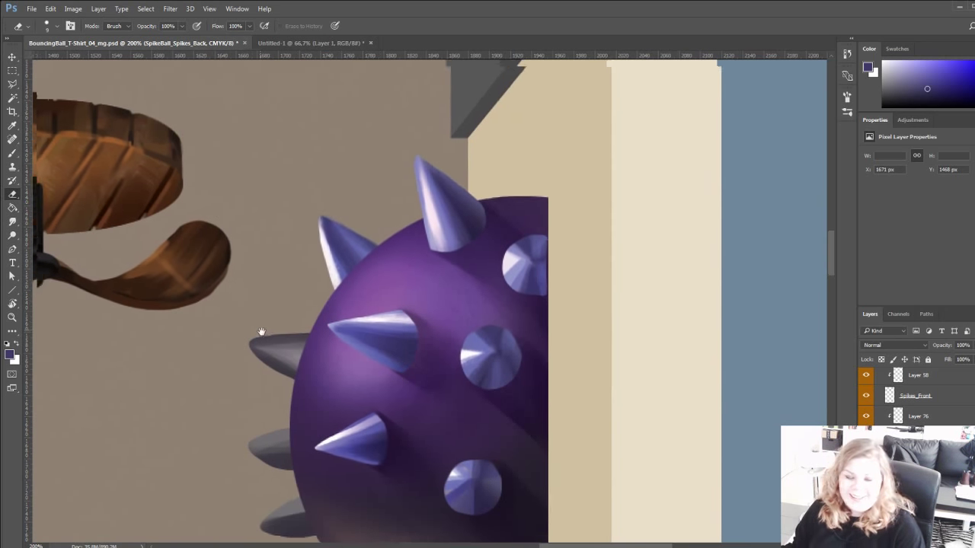
click(882, 360)
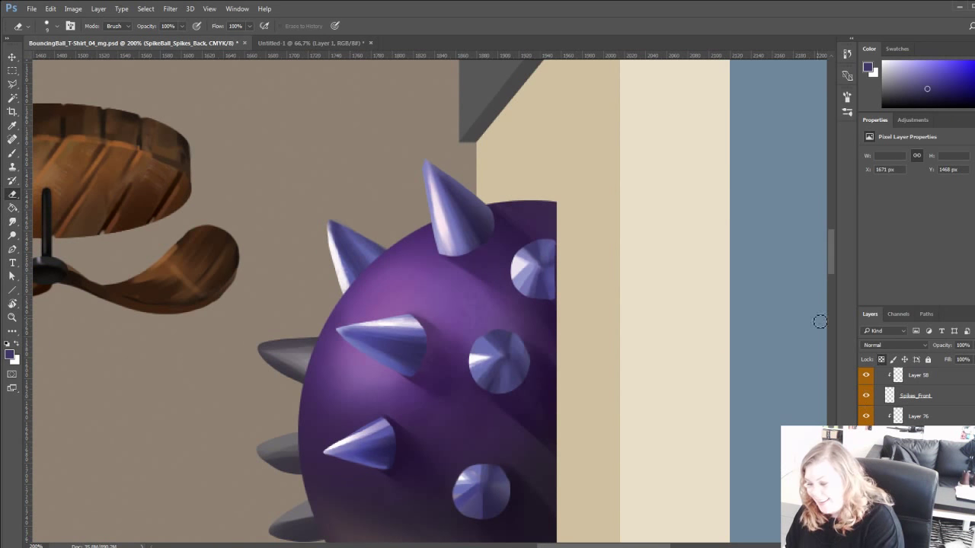
Set up the Brush with white as the foreground colour for highlighting the second grey back spike.
click(12, 235)
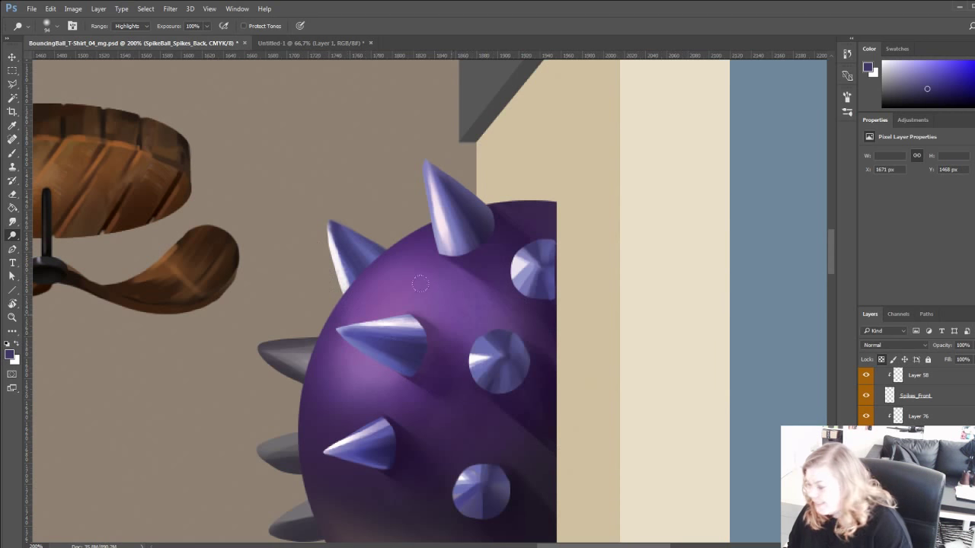
key(b)
key(x)
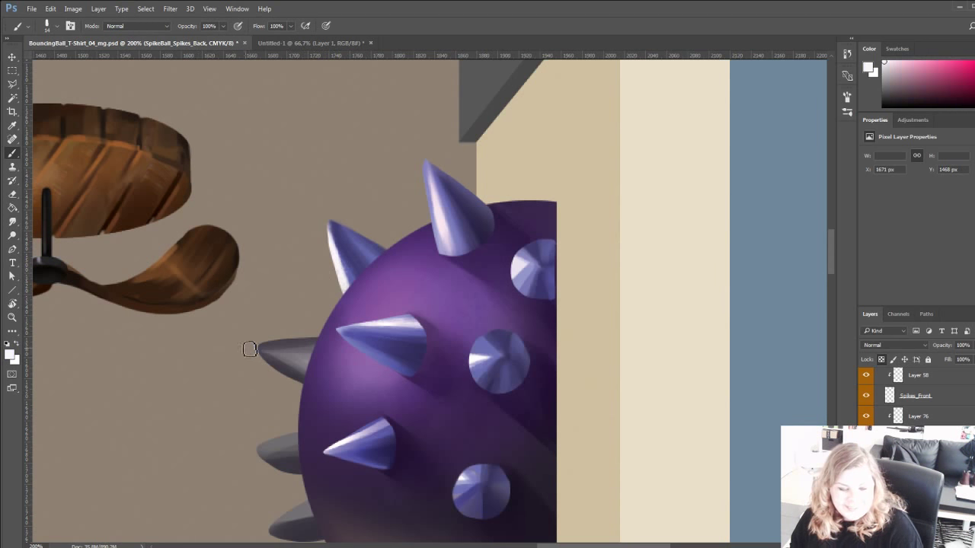
drag(249, 350, 348, 327)
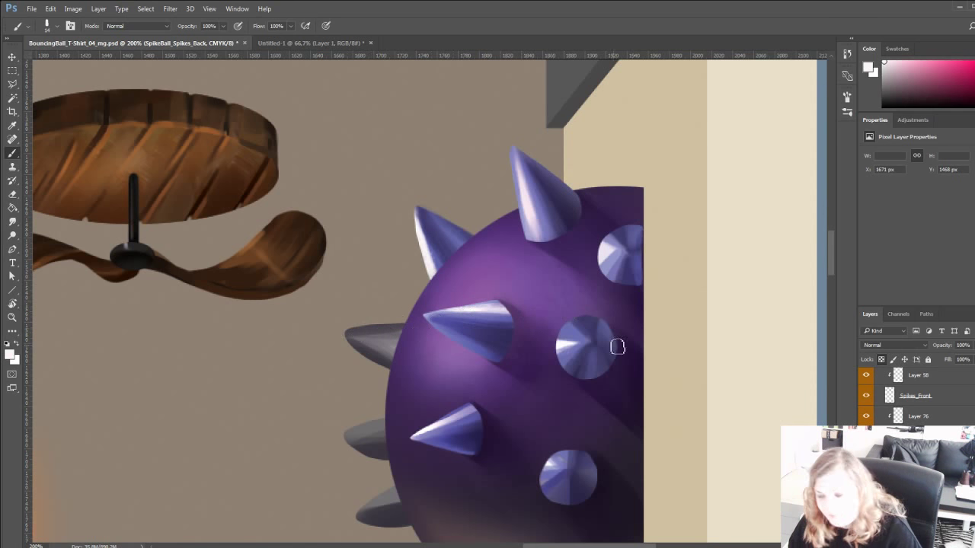
Paint a white highlight along the upper edge of the topmost grey back spike on Layer 59.
key(alt+BackSpace)
key(ctrl+z)
key(alt+bracketright)
mouse_move(381, 329)
mouse_down()
mouse_move(409, 326)
mouse_move(345, 330)
mouse_up()
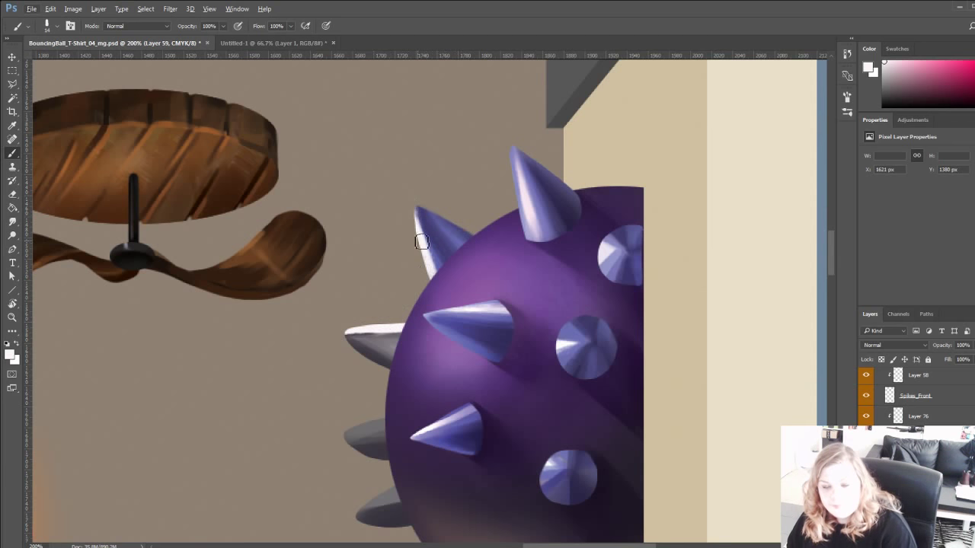
Cover that spike's grey body with blue-violet tones sampled from the neighbouring front spike.
alt+click(456, 327)
mouse_move(358, 344)
mouse_down()
mouse_move(472, 343)
mouse_move(361, 313)
mouse_move(357, 341)
mouse_move(420, 366)
mouse_move(351, 343)
mouse_move(398, 353)
mouse_move(422, 348)
mouse_move(353, 341)
mouse_move(416, 341)
mouse_move(275, 342)
mouse_move(355, 311)
mouse_move(490, 326)
mouse_move(419, 293)
mouse_move(399, 330)
mouse_move(376, 335)
mouse_move(399, 332)
mouse_move(339, 339)
mouse_up()
alt+click(487, 335)
alt+click(488, 320)
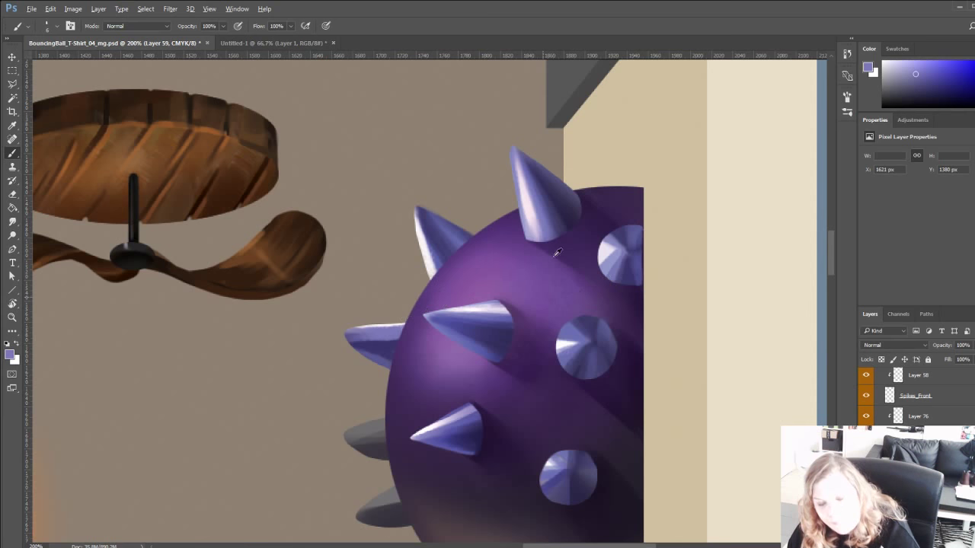
Refine the spike with a pale highlight on its upper edge and dark and mid violet shading below, and enlarge the brush to 25.
alt+click(608, 254)
mouse_move(404, 327)
mouse_down()
mouse_move(362, 334)
mouse_move(414, 331)
mouse_up()
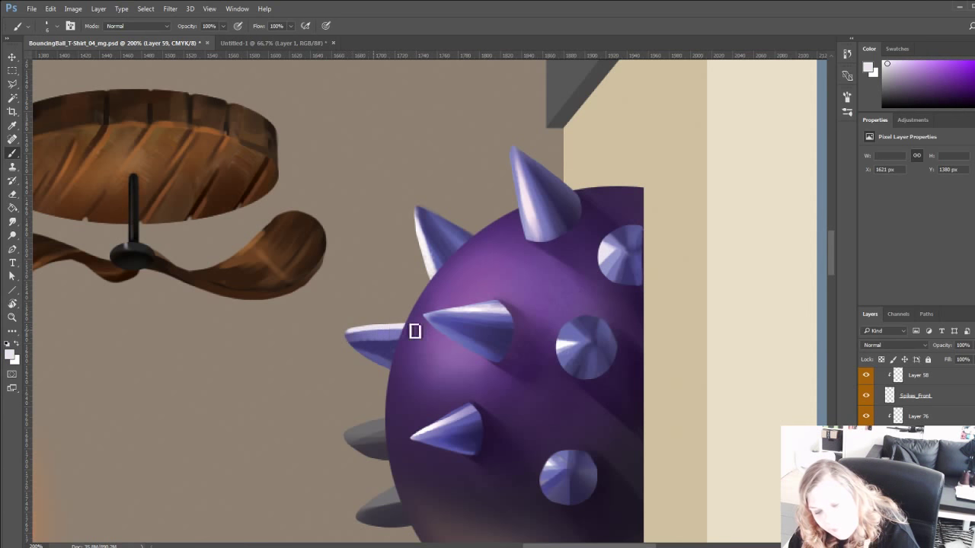
alt+click(356, 339)
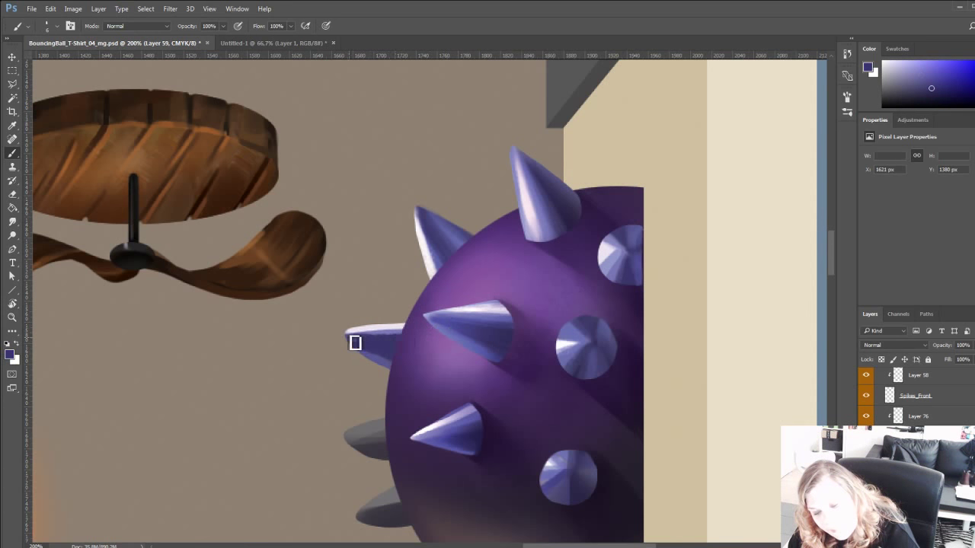
alt+click(359, 358)
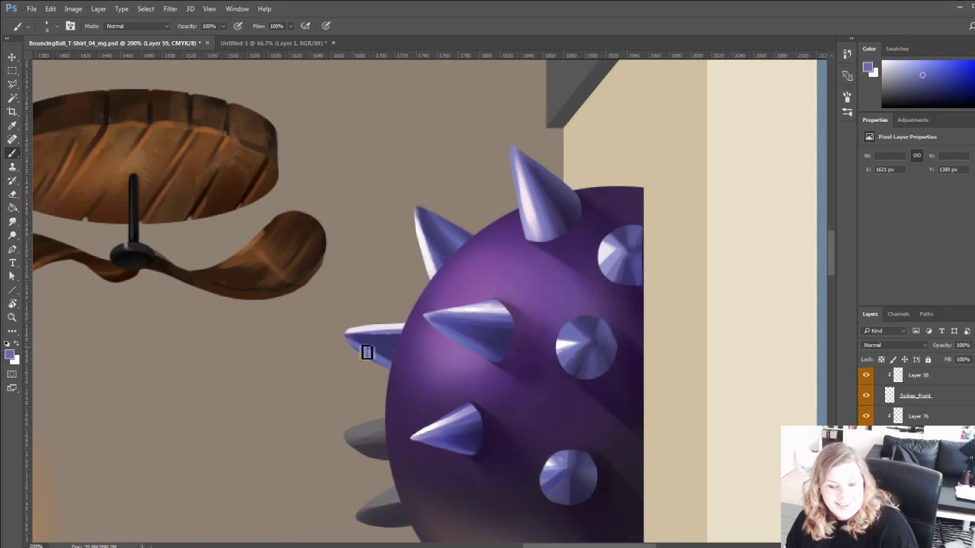
key(bracketright)
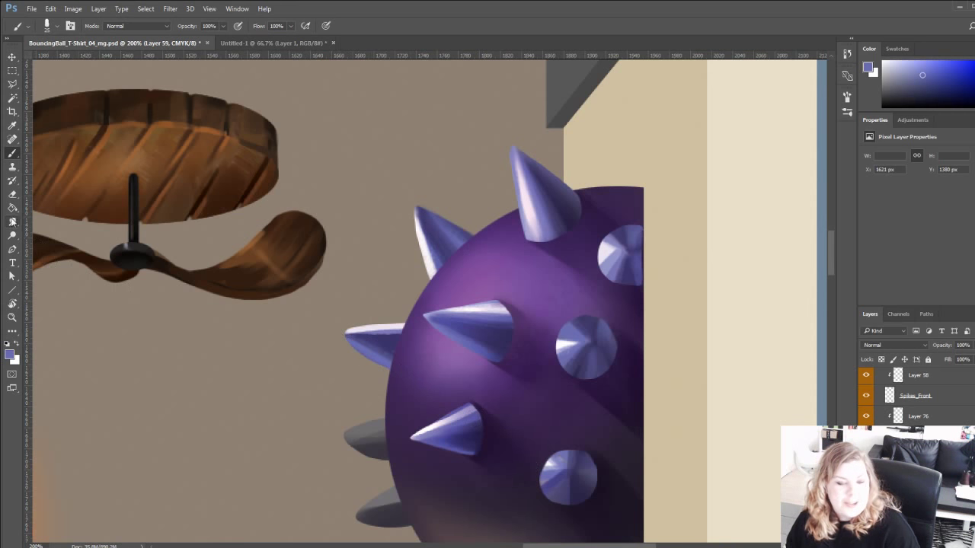
click(12, 234)
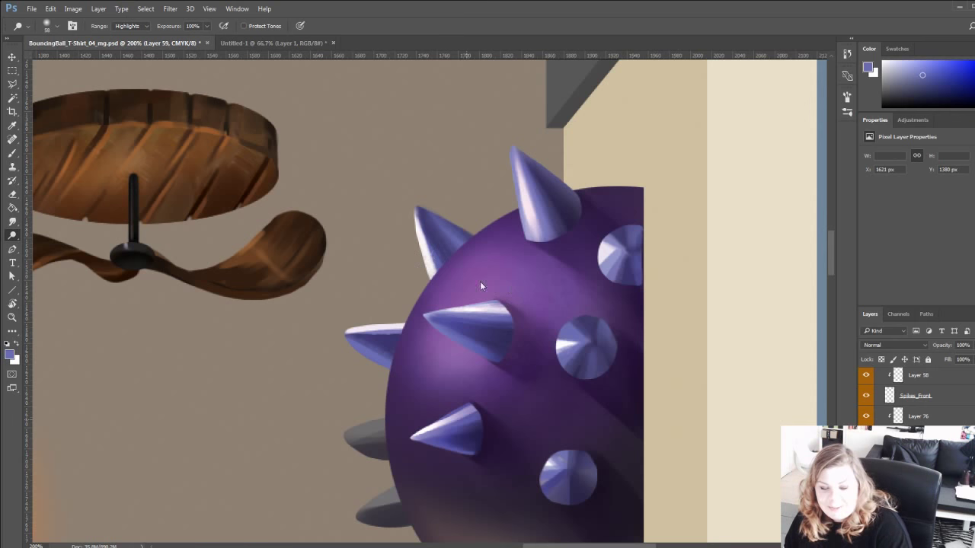
key(bracketleft)
key(bracketleft)
key(bracketleft)
key(bracketleft)
drag(276, 394, 239, 272)
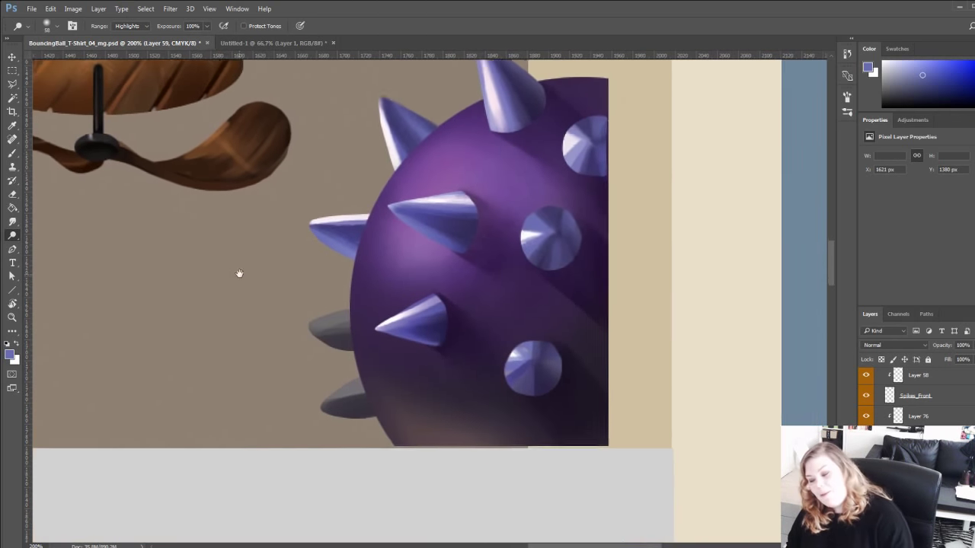
key(b)
drag(227, 234, 252, 276)
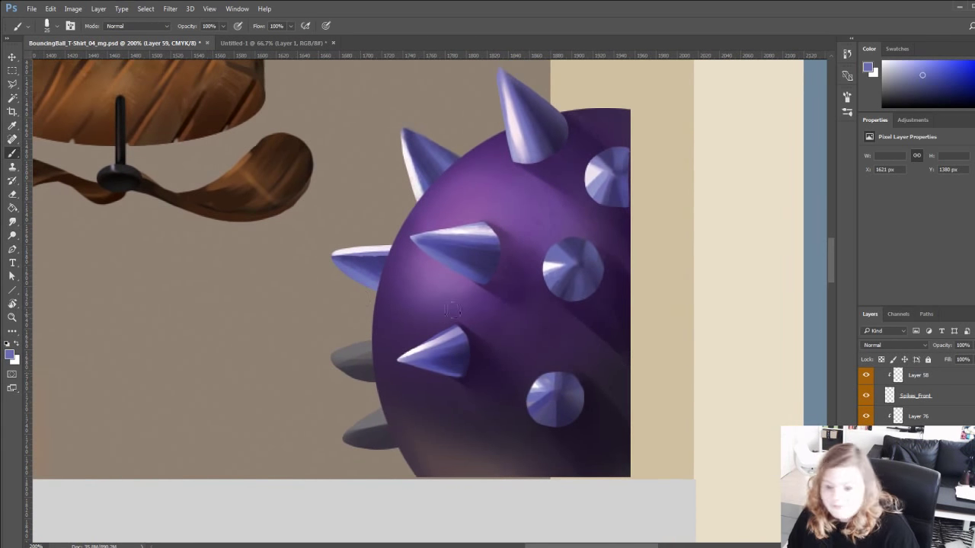
Paint a pale highlight sampled from the finished spike onto the next grey back spike, on the SpikeBall_Spikes_Back layer.
click(866, 457)
click(866, 457)
click(914, 457)
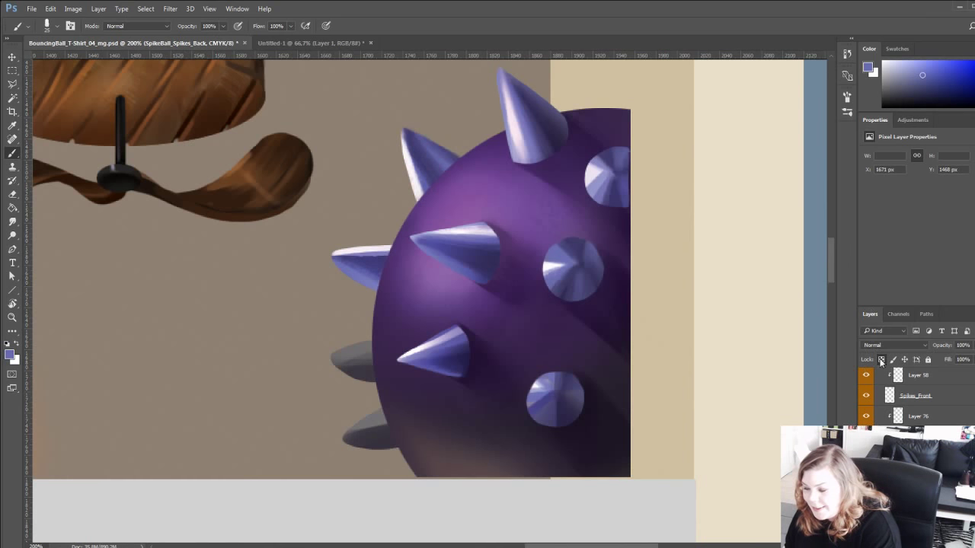
key(e)
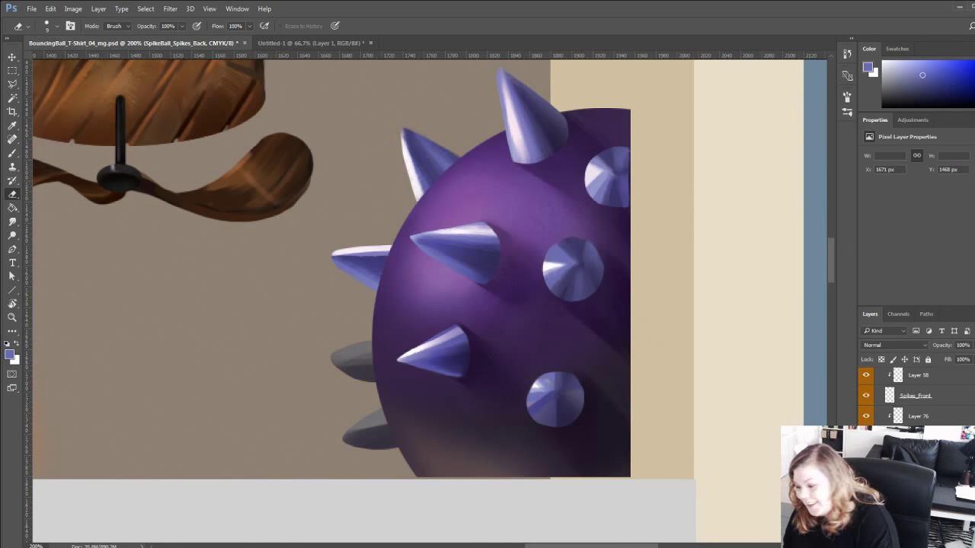
key(b)
alt+click(373, 245)
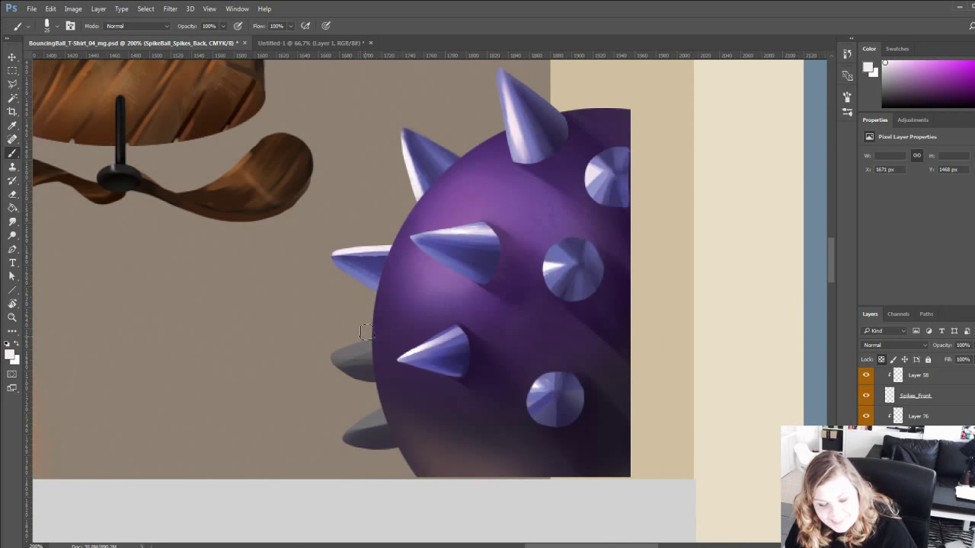
drag(335, 355, 372, 354)
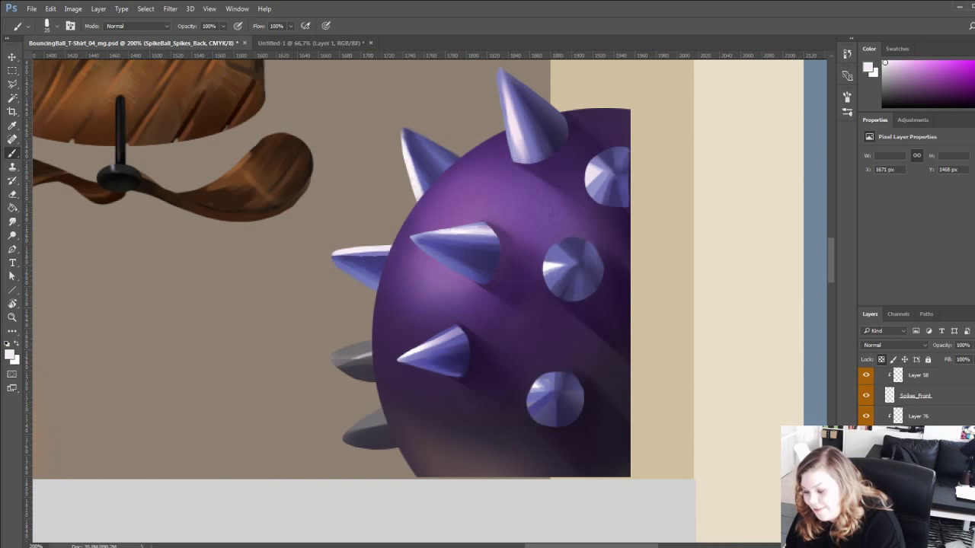
Paint the middle back spike on Layer 59 with a pale upper edge and blue-violet shading sampled from the spike above it.
click(918, 457)
drag(336, 270, 346, 297)
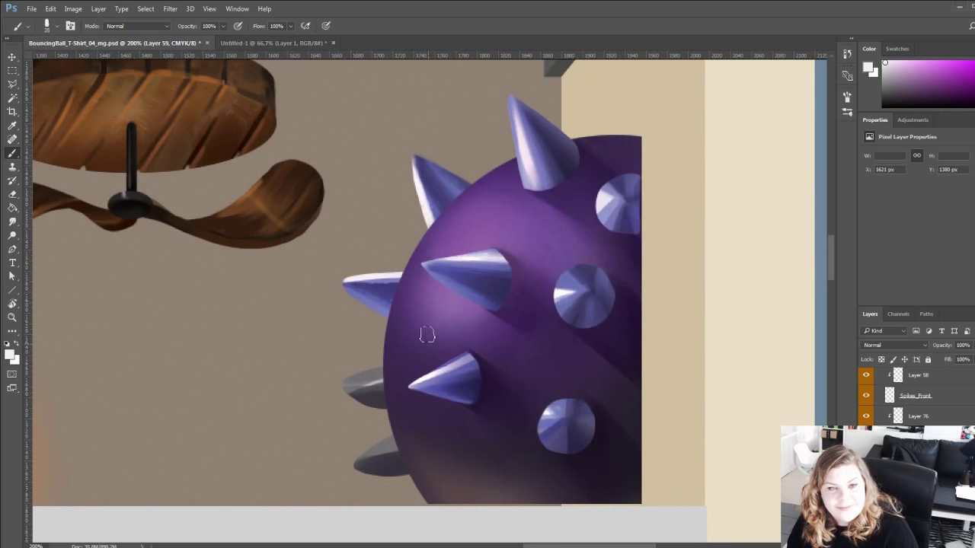
mouse_move(380, 357)
mouse_down()
mouse_move(344, 375)
mouse_move(359, 381)
mouse_move(341, 374)
mouse_up()
alt+click(373, 281)
mouse_move(400, 381)
mouse_down()
mouse_move(346, 392)
mouse_move(378, 385)
mouse_move(376, 375)
mouse_move(380, 400)
mouse_move(325, 399)
mouse_up()
alt+click(372, 301)
Examine the spike ball within the wider poster and return to a close-up of its remaining grey back spike.
mouse_move(282, 326)
mouse_down()
mouse_move(276, 335)
mouse_move(238, 307)
mouse_up()
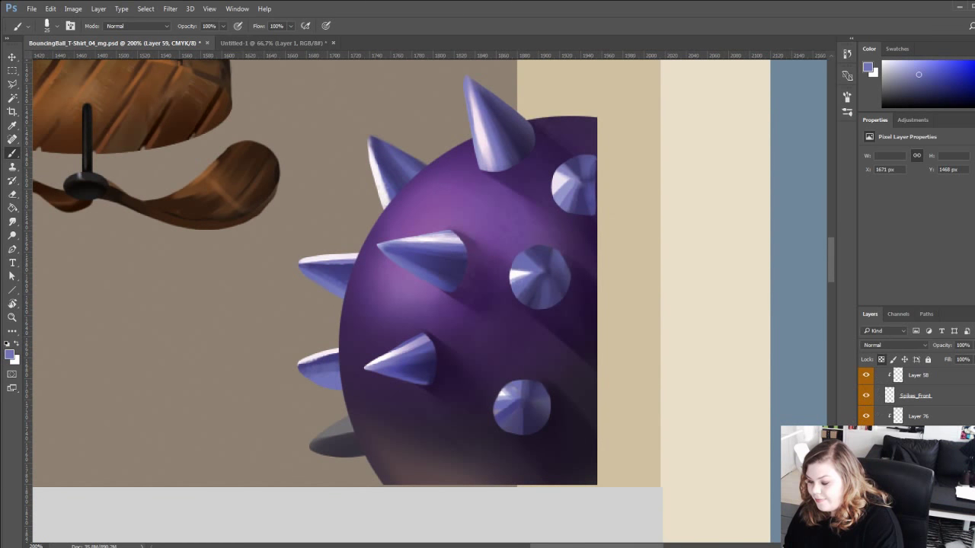
click(918, 478)
key(e)
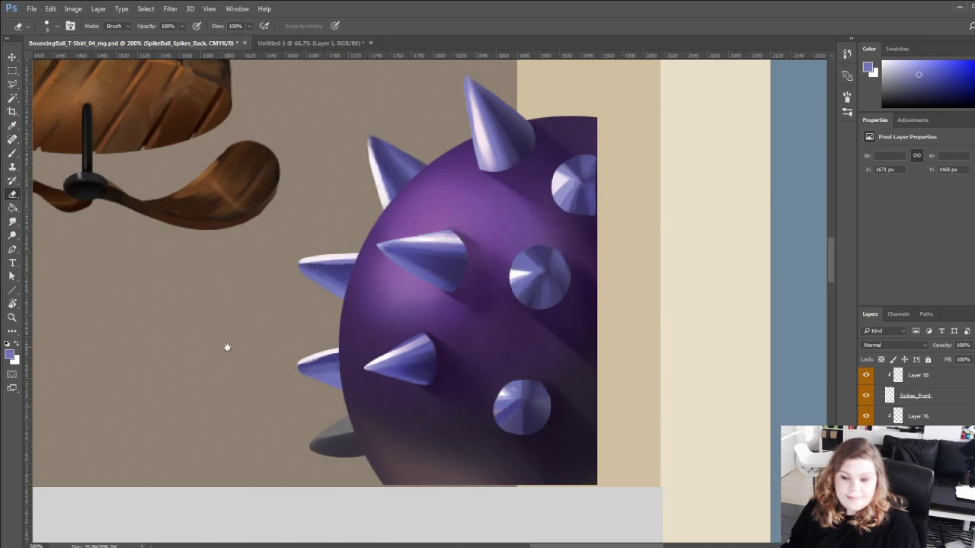
drag(227, 346, 262, 365)
key(z)
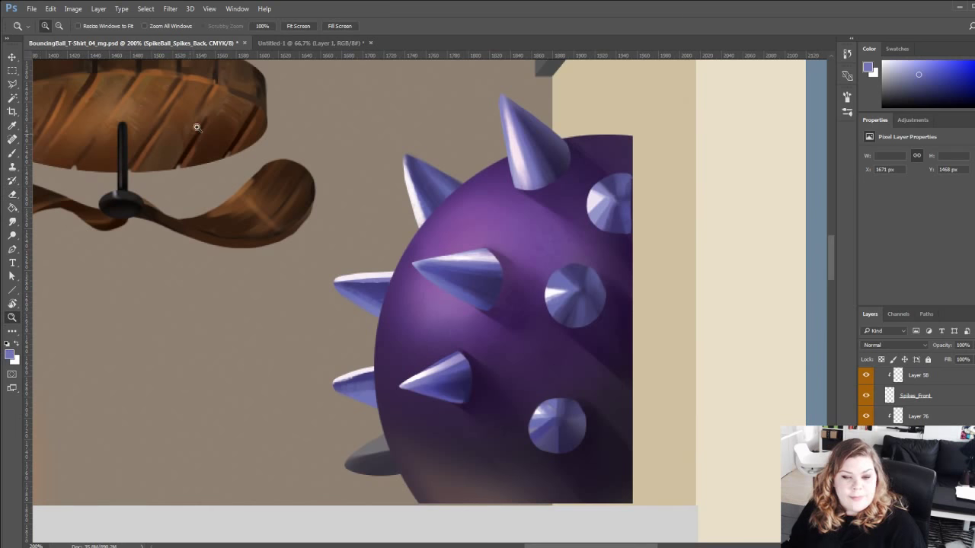
click(298, 26)
click(428, 160)
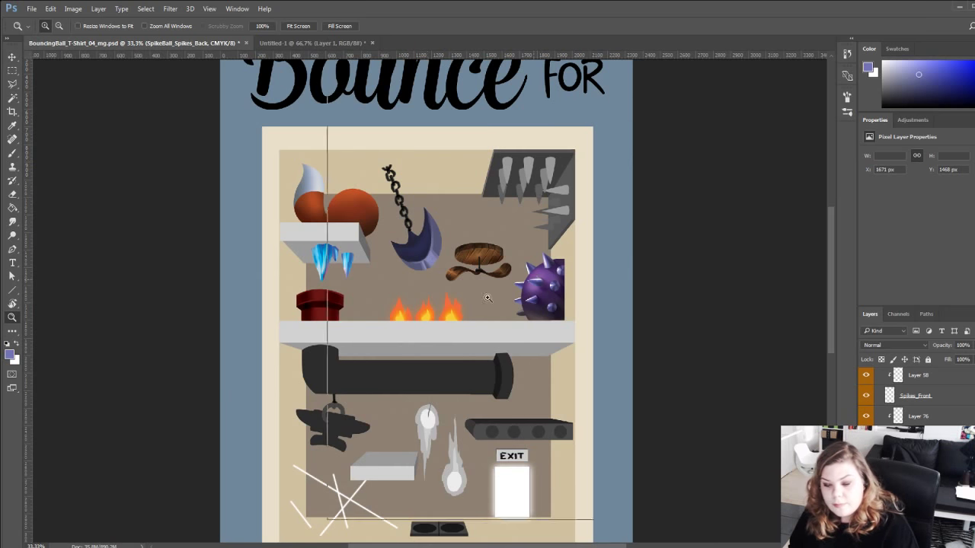
click(527, 280)
click(516, 308)
click(514, 316)
click(511, 333)
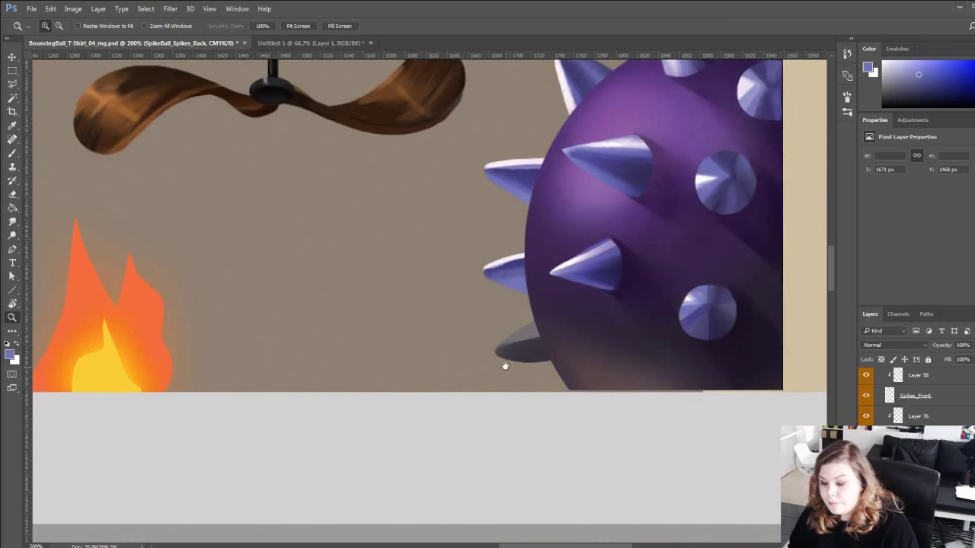
scroll(711, 399, right, 1)
Paint a pale highlight along the upper edge of the lowest back spike on Layer 59, sampling the colour from the spike above.
key(b)
click(866, 487)
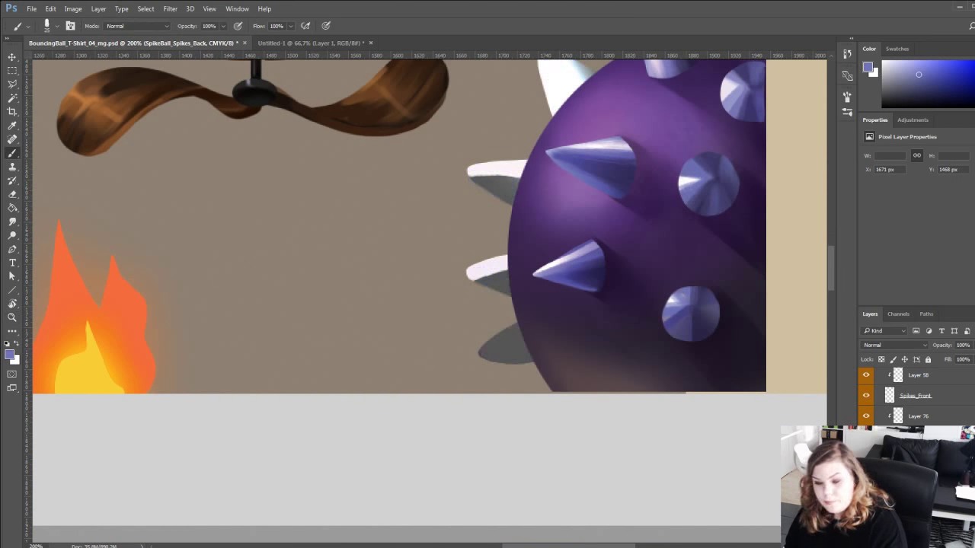
click(866, 487)
click(919, 488)
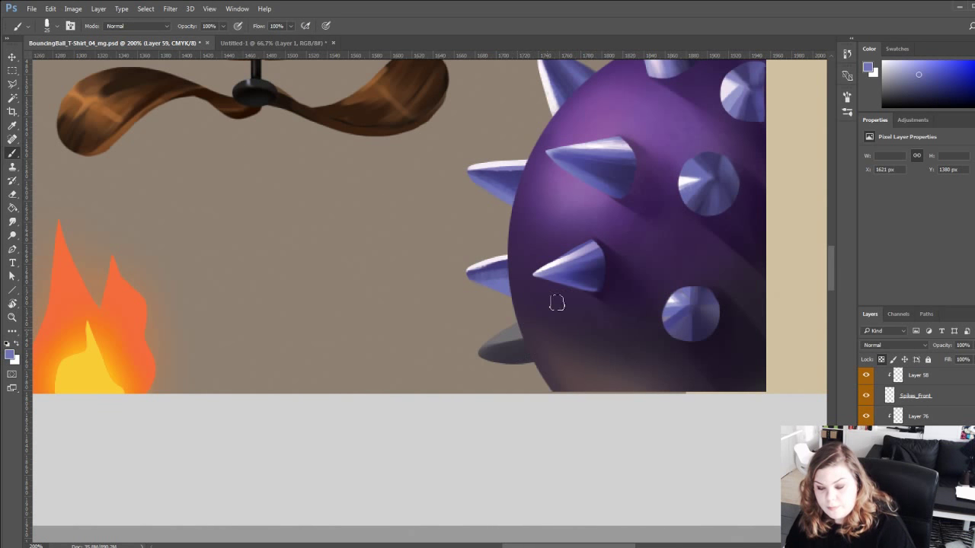
alt+click(488, 258)
drag(521, 319, 477, 350)
alt+click(491, 257)
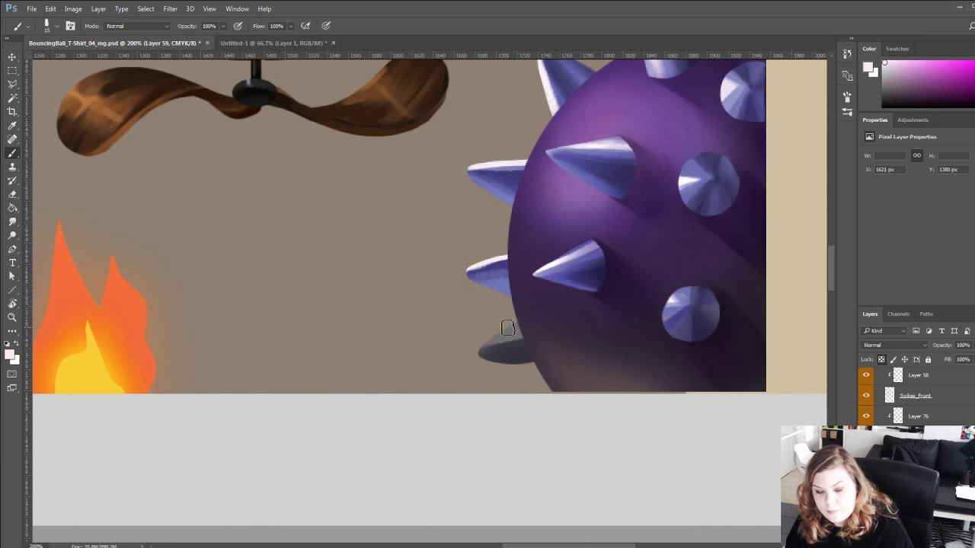
mouse_move(519, 326)
mouse_down()
mouse_move(478, 353)
mouse_move(526, 352)
mouse_up()
Shade the rest of the lowest back spike with blue-violet tones sampled from the nearby front spike.
alt+click(562, 260)
alt+click(596, 271)
alt+click(578, 281)
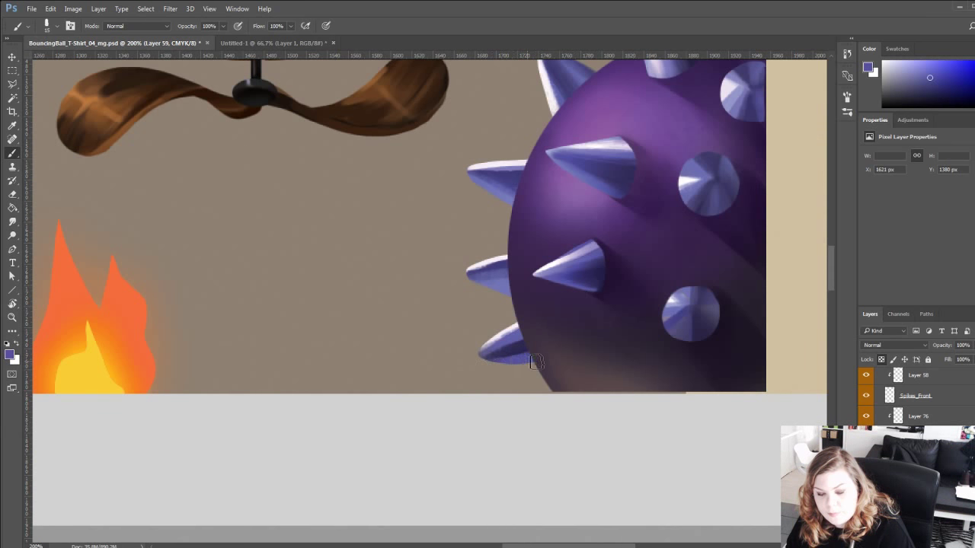
Examine the painted spike ball within the whole poster.
click(13, 222)
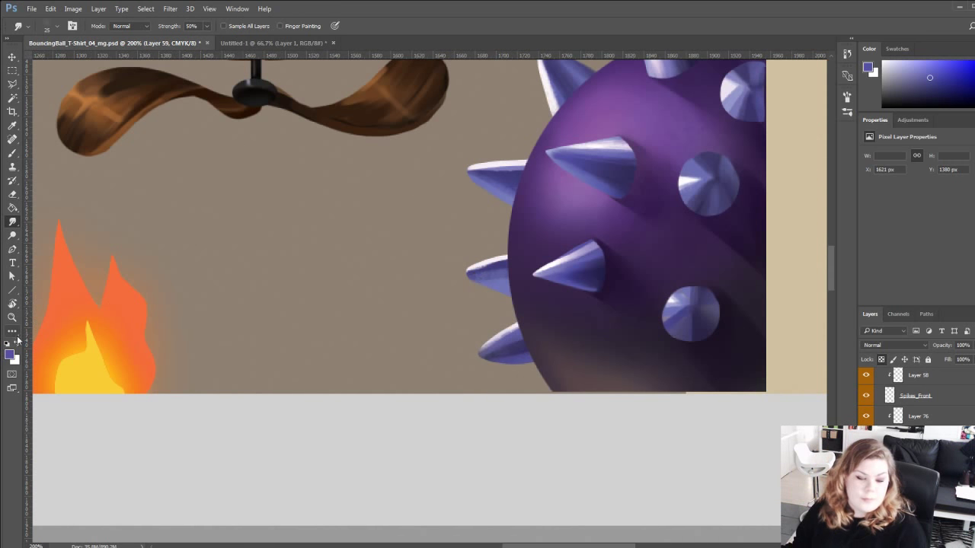
click(12, 317)
click(298, 25)
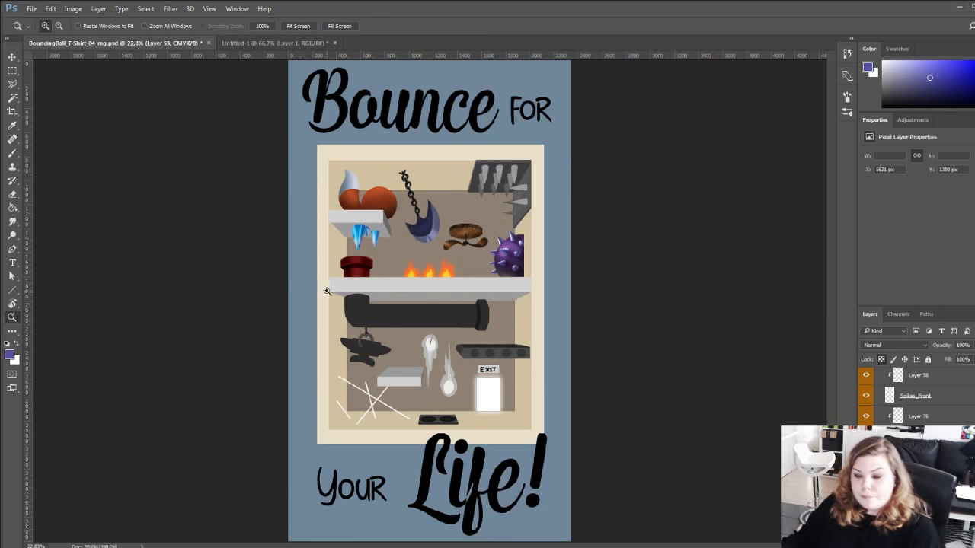
click(333, 260)
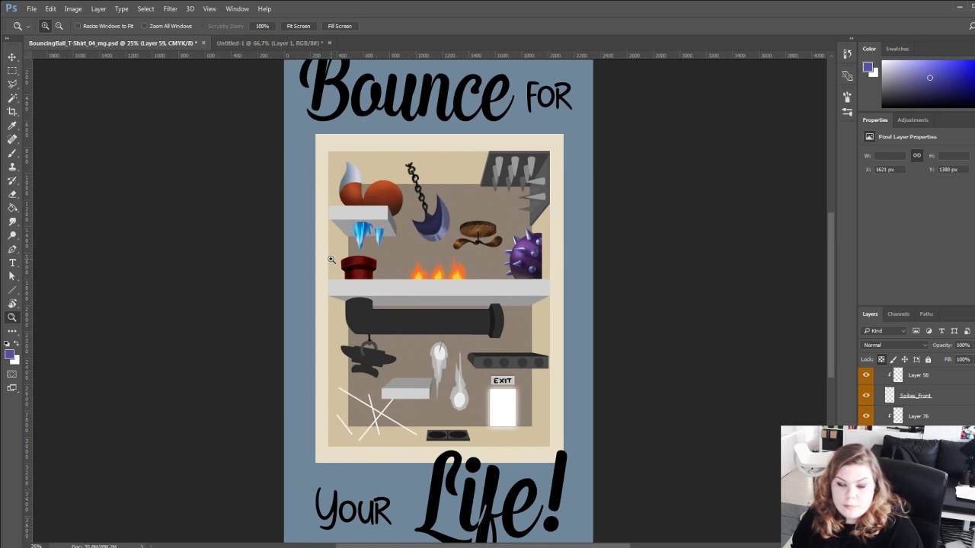
click(330, 260)
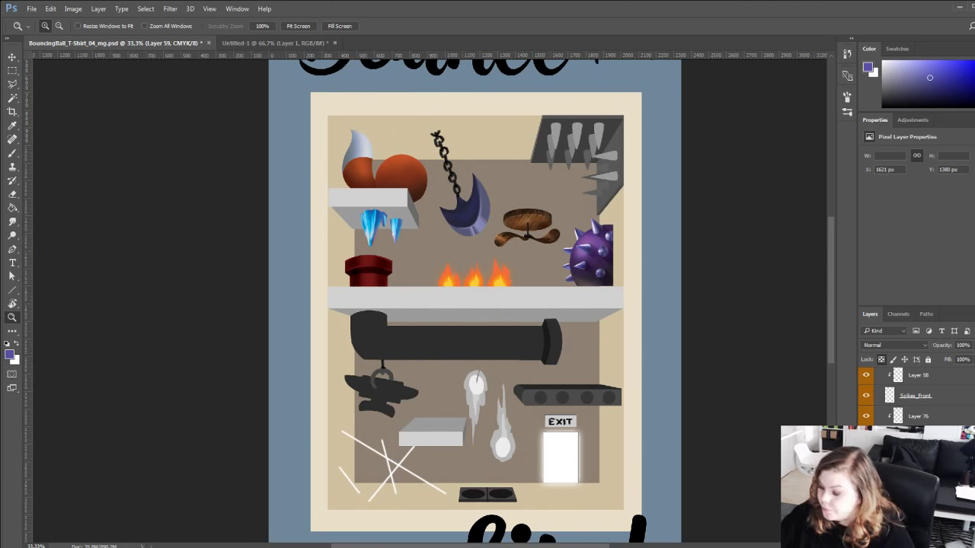
Collapse the Spike_Ball layer group and expand the Fur_Ball group.
scroll(916, 396, up, 2)
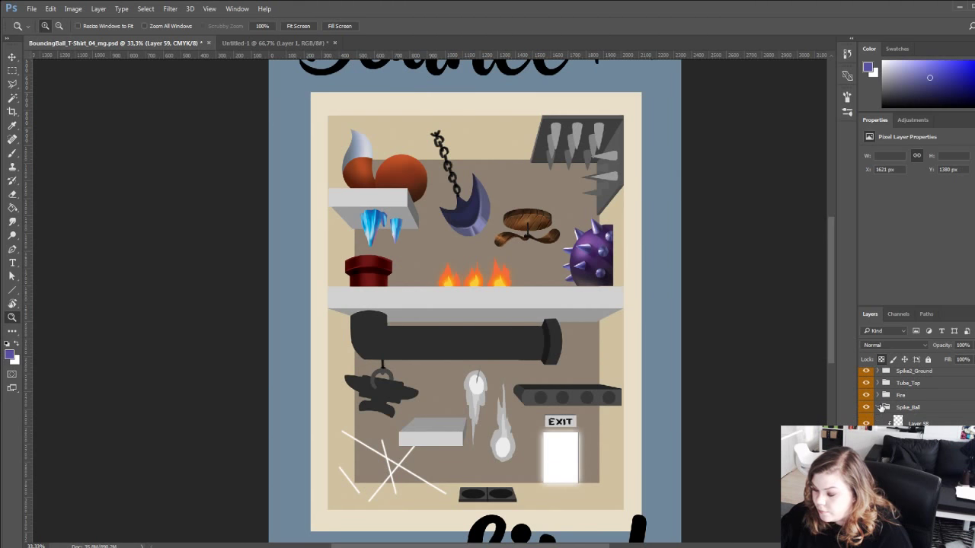
click(879, 407)
scroll(880, 408, up, 3)
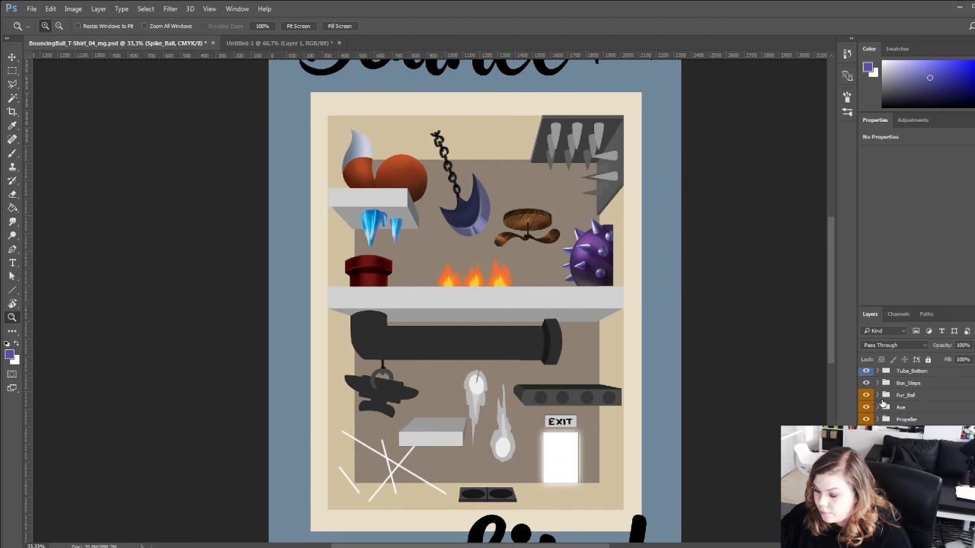
click(874, 395)
click(877, 395)
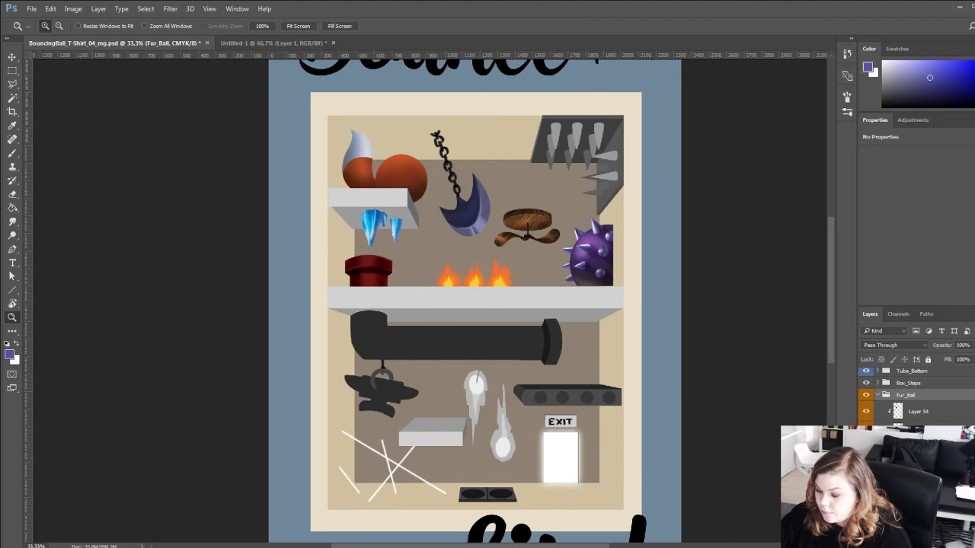
Identify the Fur_Ball layers by toggling their visibility and merge Layer 54 into Layer 52.
click(866, 411)
click(866, 411)
click(918, 449)
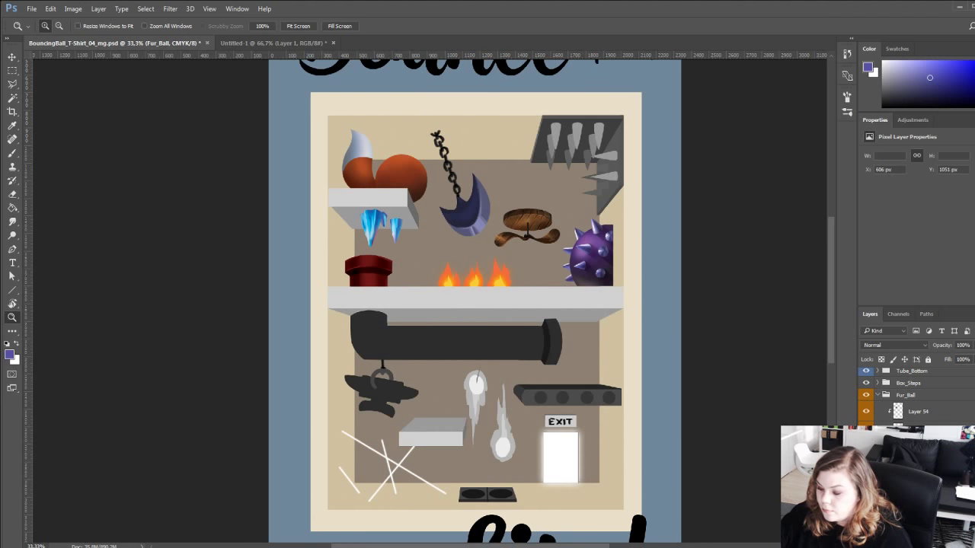
click(866, 431)
click(866, 431)
click(918, 431)
click(866, 412)
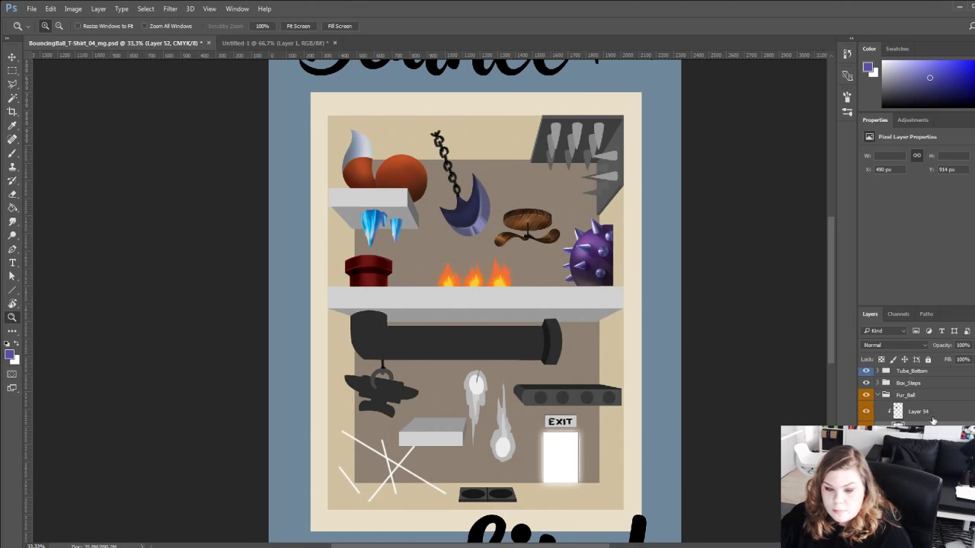
click(933, 413)
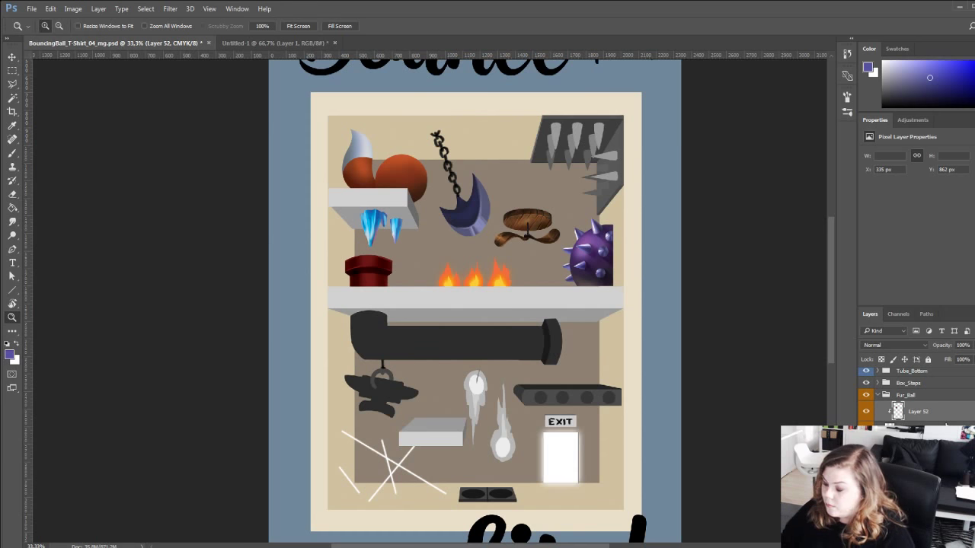
Choose a textured hair brush for the fur ball by making purple test strokes on it and undoing each one.
click(412, 167)
click(396, 176)
click(368, 161)
drag(372, 258, 416, 394)
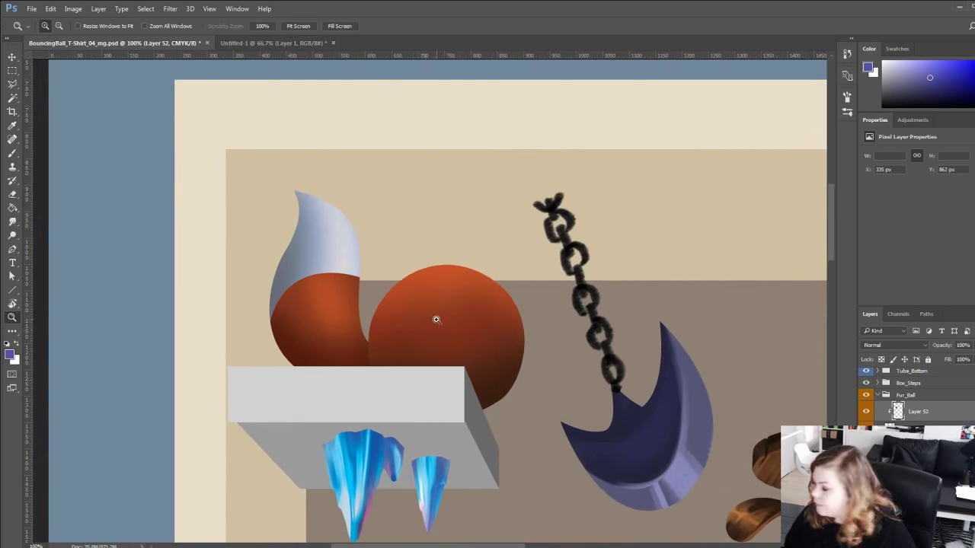
key(b)
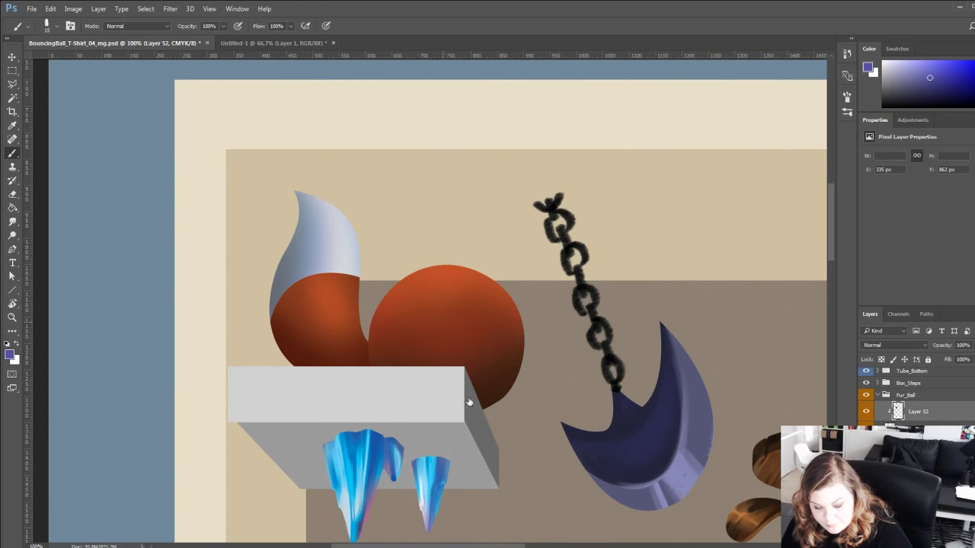
key(period)
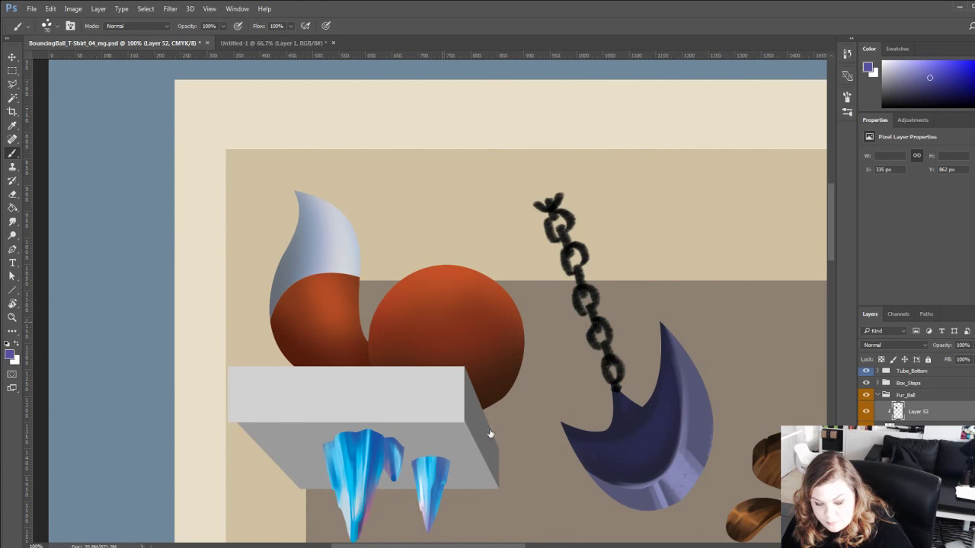
drag(418, 280, 399, 341)
key(ctrl+z)
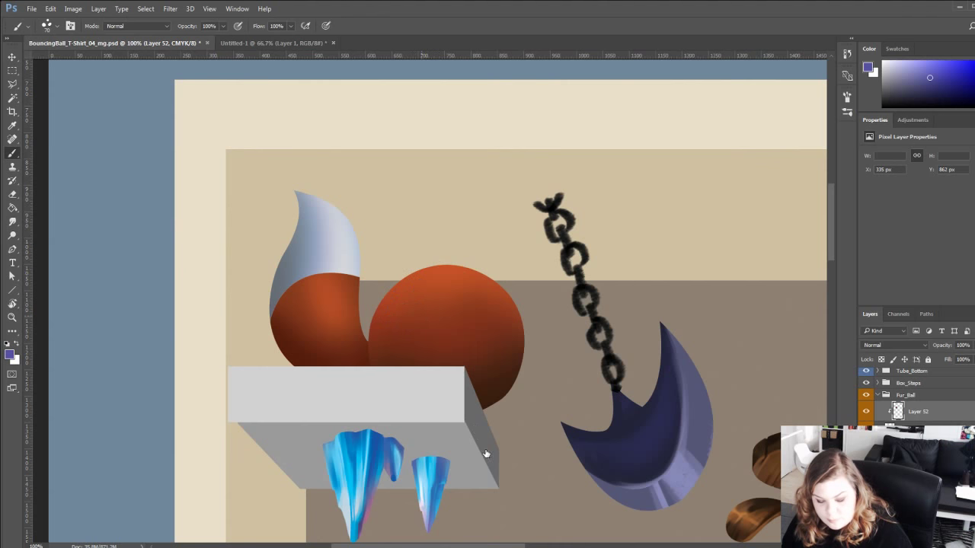
drag(401, 290, 418, 283)
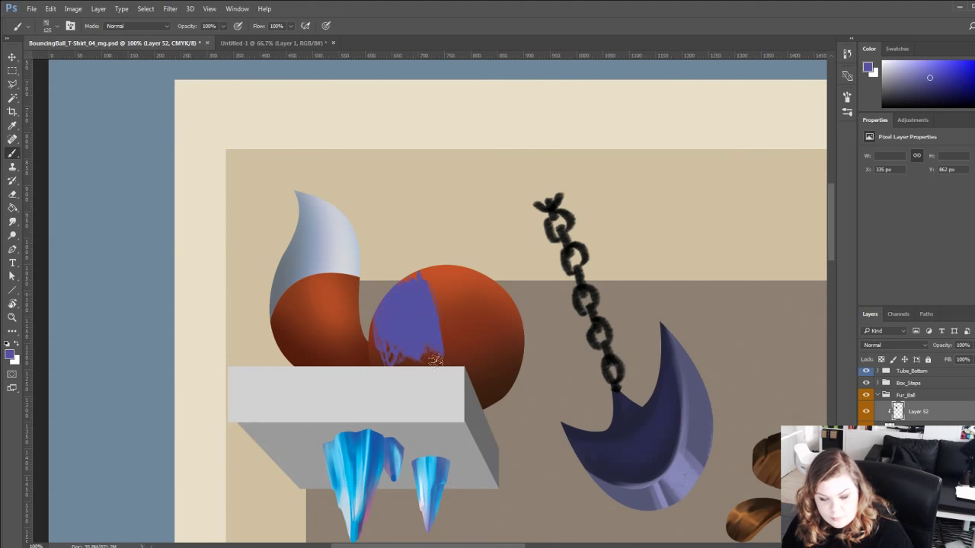
key(ctrl+z)
Paint dark red-brown and bright orange fur strands over the upper part of the fur ball with colours sampled from it.
alt+click(443, 282)
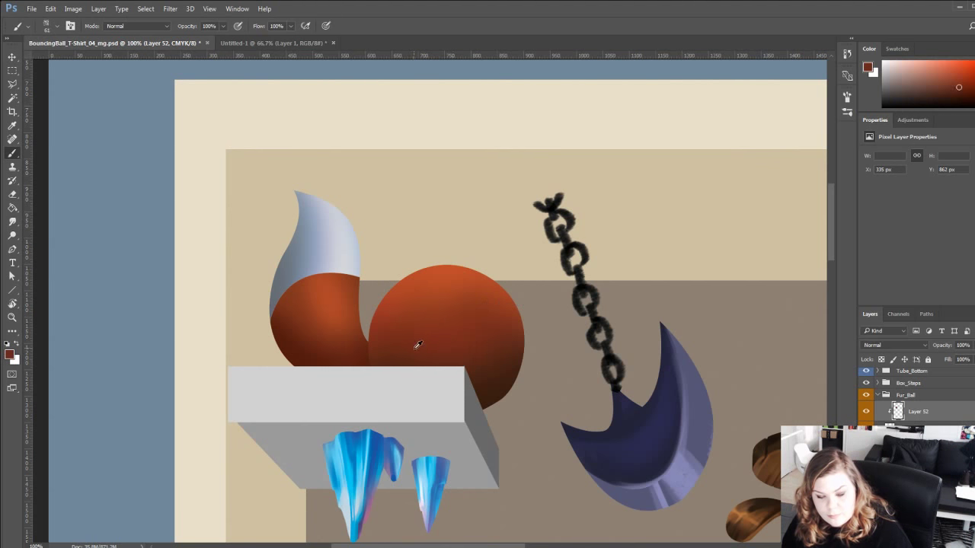
mouse_move(403, 307)
mouse_down()
mouse_move(439, 340)
mouse_move(448, 337)
mouse_move(443, 291)
mouse_move(462, 301)
mouse_move(474, 283)
mouse_move(503, 301)
mouse_up()
mouse_move(436, 292)
mouse_down()
mouse_move(418, 315)
mouse_move(381, 311)
mouse_up()
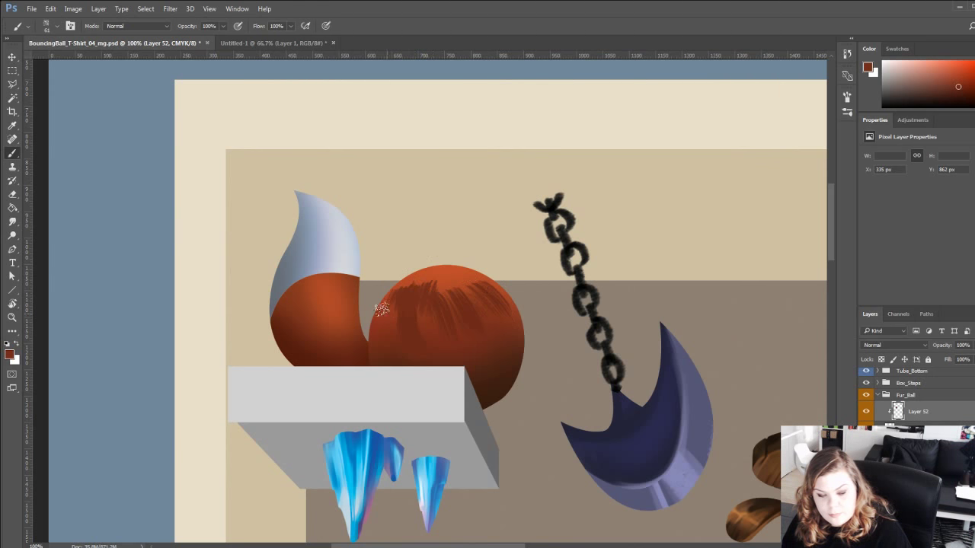
alt+click(438, 267)
mouse_move(416, 278)
mouse_down()
mouse_move(384, 303)
mouse_move(412, 330)
mouse_up()
alt+click(401, 336)
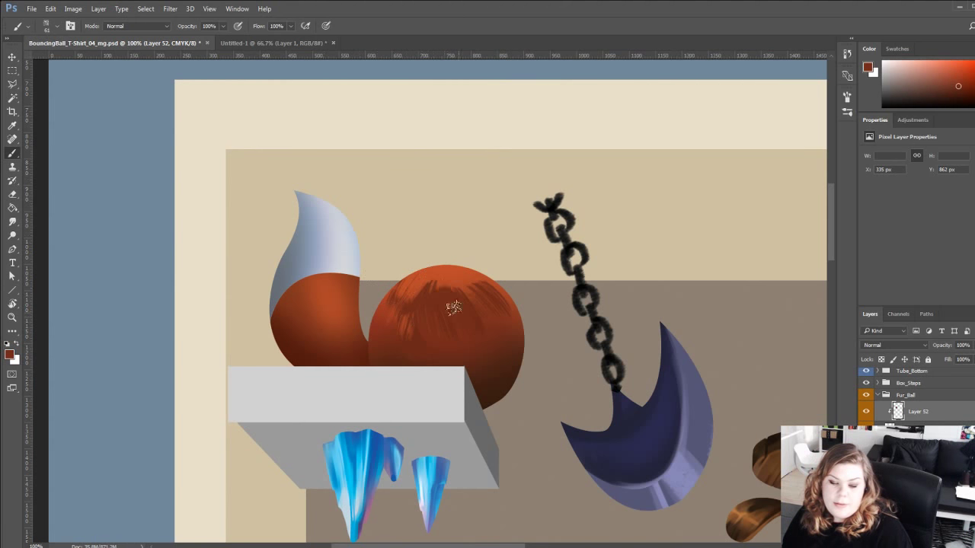
alt+click(429, 265)
mouse_move(431, 270)
mouse_down()
mouse_move(442, 294)
mouse_move(490, 296)
mouse_up()
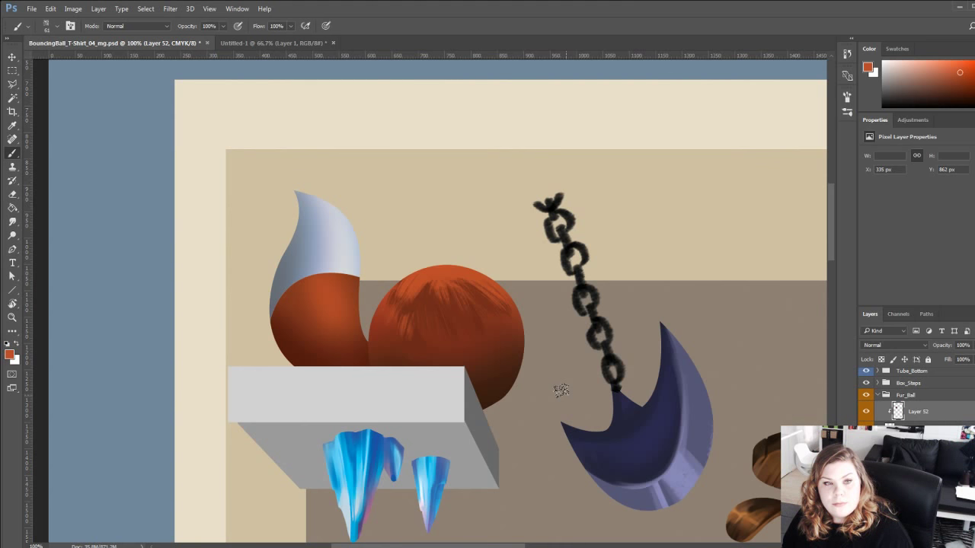
Add fur strands down the side of the ball nearest the tail, sampling orange and brown tones from the fur.
drag(362, 282, 370, 310)
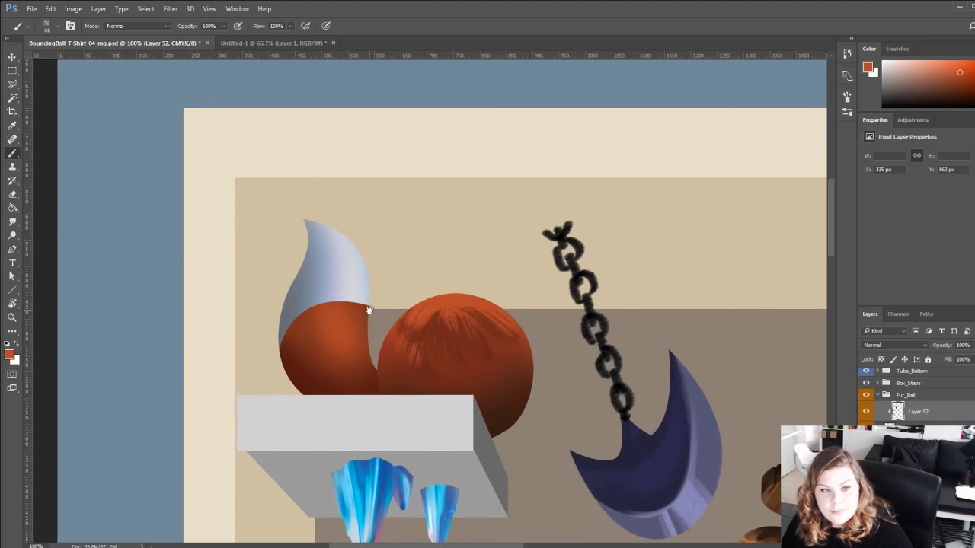
mouse_move(399, 339)
mouse_down()
mouse_move(386, 368)
mouse_move(402, 377)
mouse_up()
mouse_move(415, 352)
mouse_down()
mouse_move(441, 370)
mouse_move(383, 342)
mouse_move(377, 366)
mouse_move(395, 344)
mouse_move(416, 371)
mouse_up()
alt+click(437, 336)
alt+click(416, 344)
alt+click(420, 348)
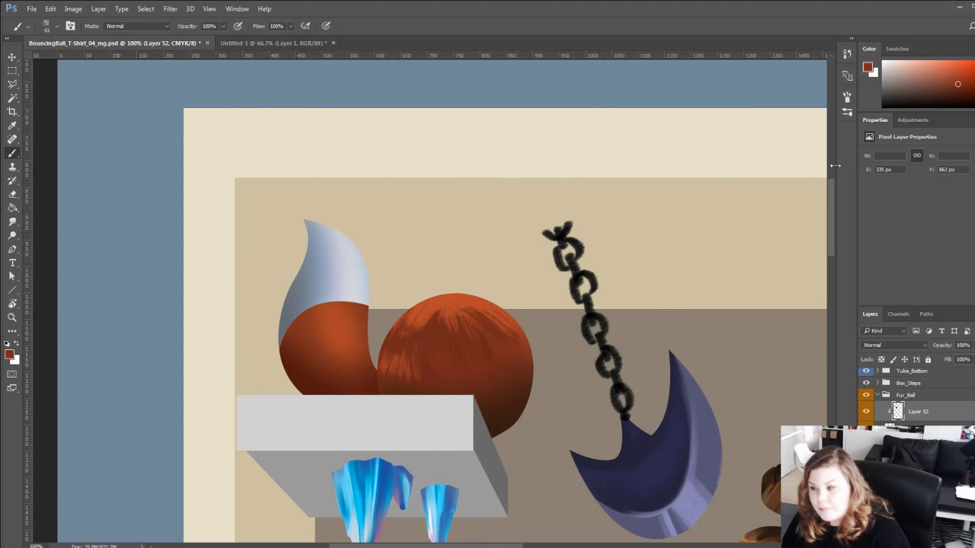
Paint deeper red and sampled dark brown fur strands across the middle and the side of the ball away from the tail.
click(973, 80)
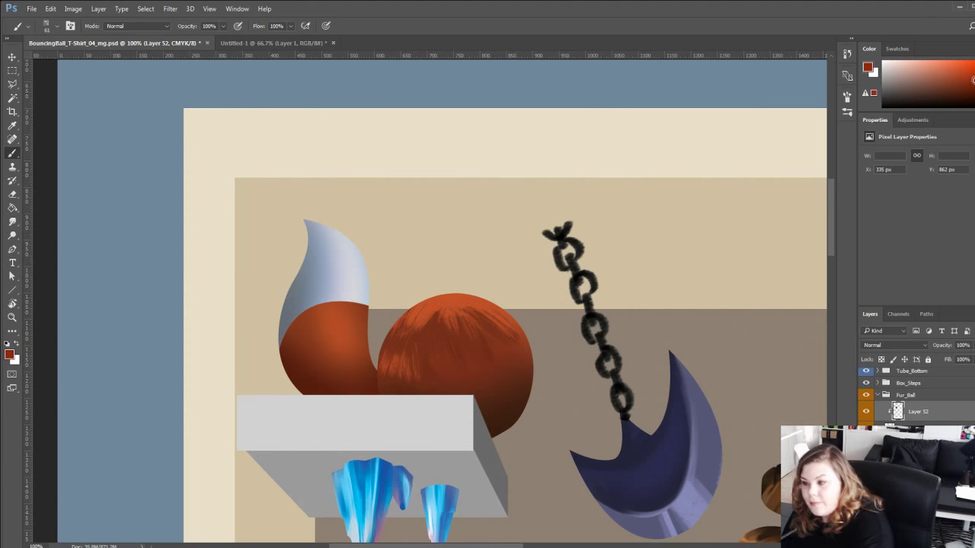
mouse_move(439, 354)
mouse_down()
mouse_move(462, 349)
mouse_move(486, 373)
mouse_move(453, 297)
mouse_move(470, 370)
mouse_move(487, 339)
mouse_move(504, 368)
mouse_move(511, 361)
mouse_move(486, 336)
mouse_move(473, 340)
mouse_move(489, 358)
mouse_move(507, 355)
mouse_move(508, 334)
mouse_move(393, 341)
mouse_move(443, 345)
mouse_move(447, 361)
mouse_move(421, 380)
mouse_move(432, 331)
mouse_move(435, 348)
mouse_move(461, 332)
mouse_move(454, 290)
mouse_move(482, 325)
mouse_up()
alt+click(461, 363)
alt+click(492, 390)
drag(478, 376, 482, 416)
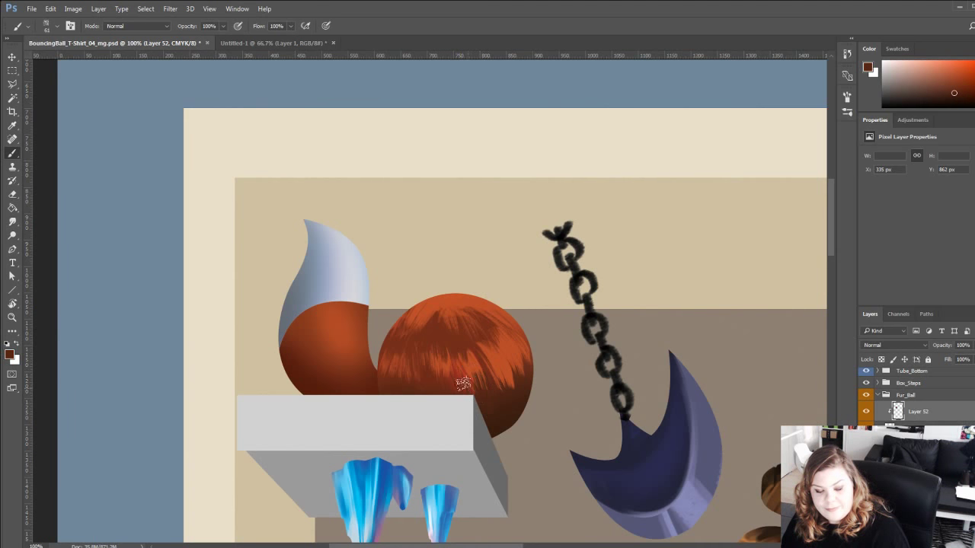
Highlight the crown of the fur ball with light orange strands.
drag(369, 346, 382, 343)
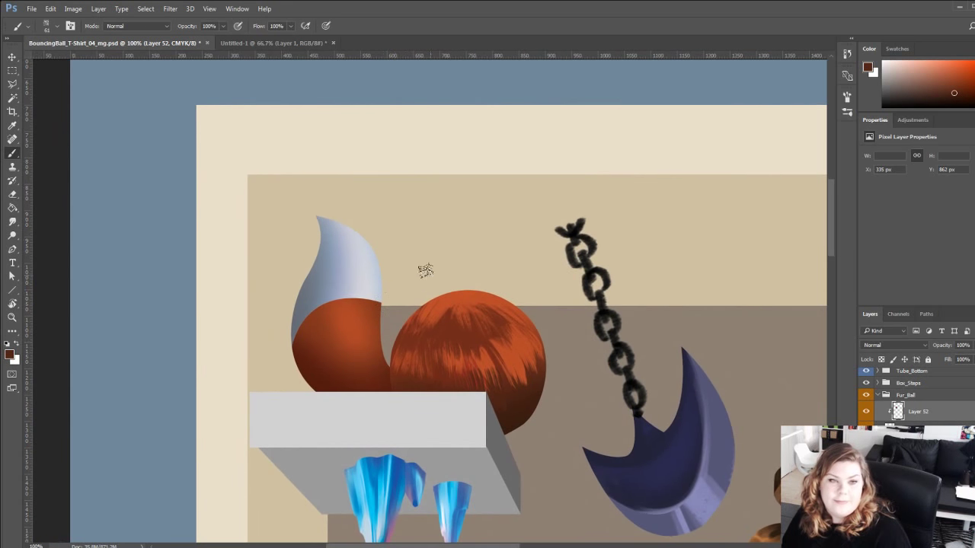
alt+click(446, 301)
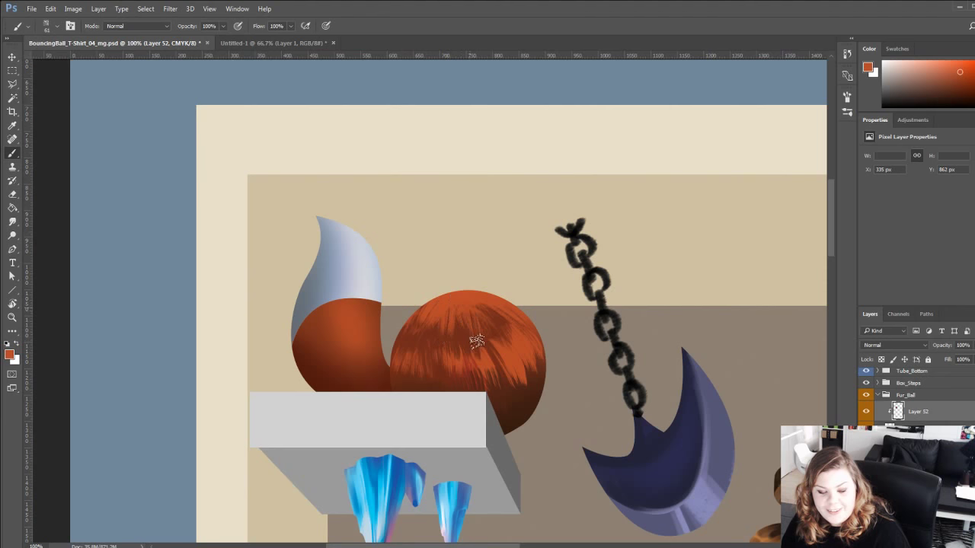
click(948, 65)
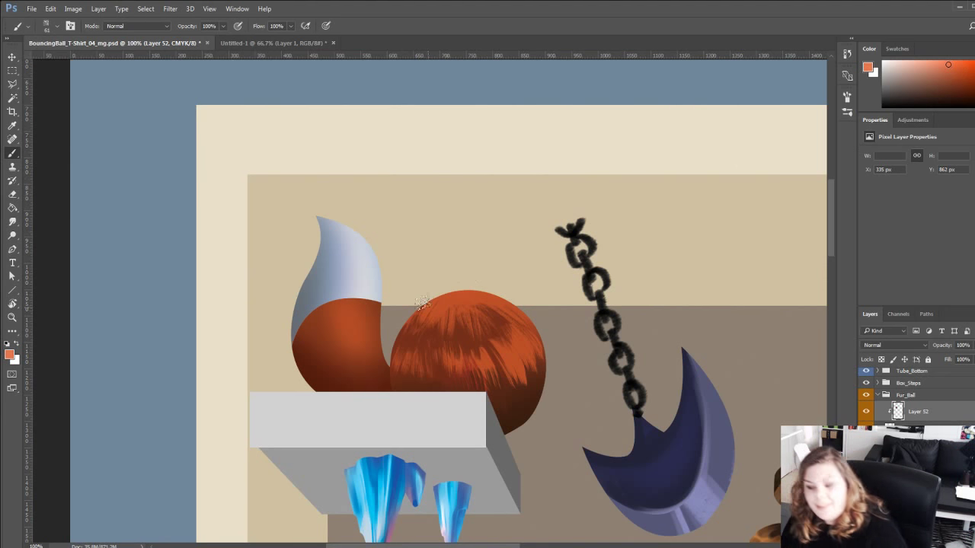
mouse_move(439, 300)
mouse_down()
mouse_move(461, 312)
mouse_move(482, 300)
mouse_up()
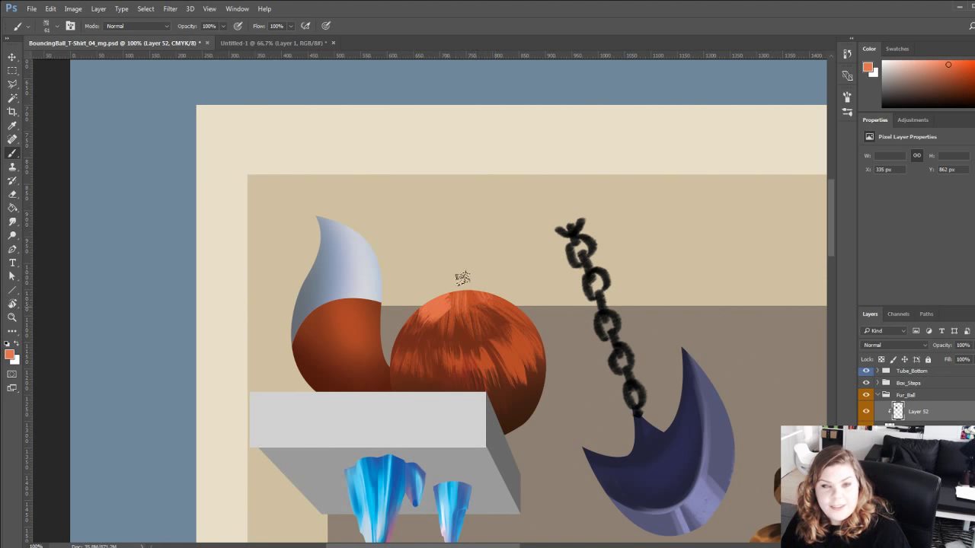
Soften the fur strands with the Smudge tool and brush sampled orange from the crown down the side nearest the tail.
click(11, 224)
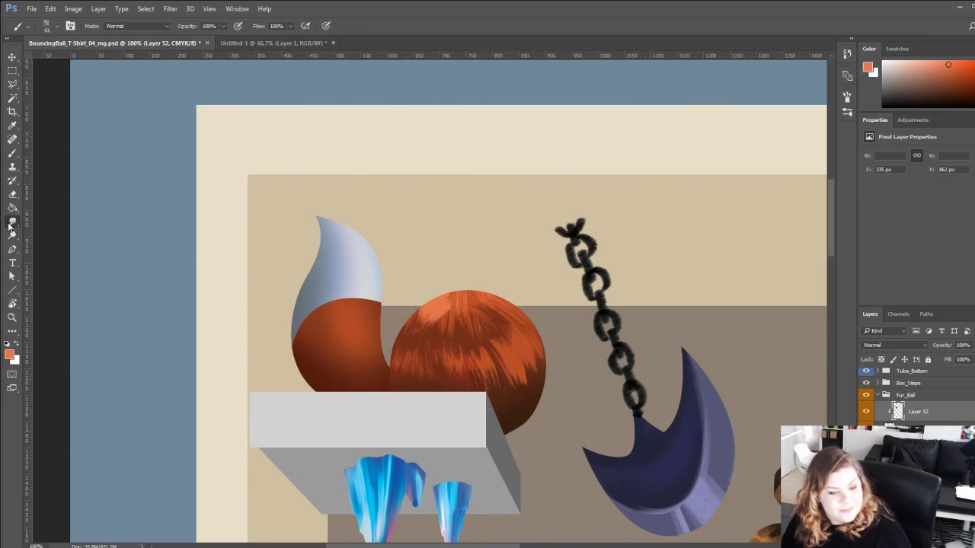
click(11, 224)
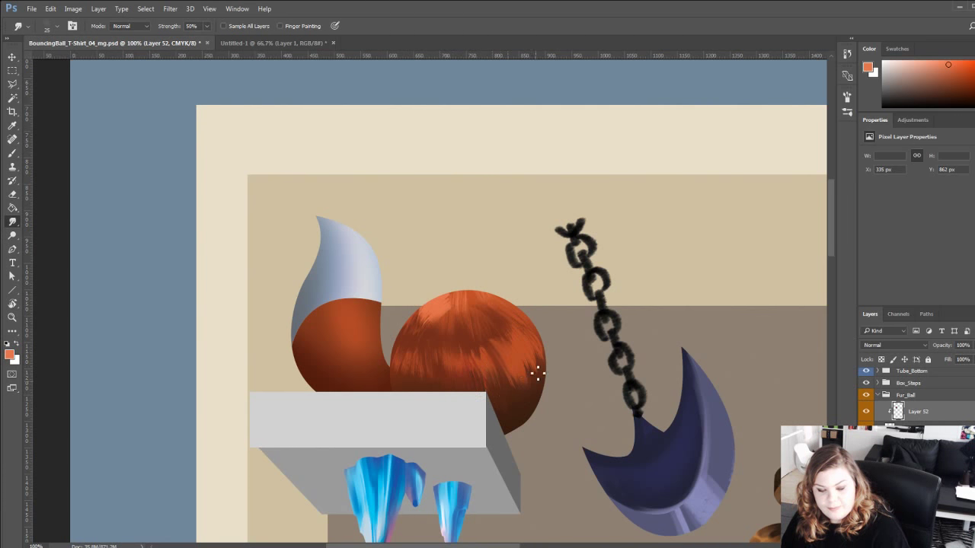
click(12, 153)
alt+click(469, 302)
mouse_move(457, 294)
mouse_down()
mouse_move(419, 341)
mouse_move(402, 314)
mouse_move(412, 327)
mouse_move(405, 380)
mouse_move(427, 393)
mouse_move(415, 356)
mouse_move(401, 387)
mouse_up()
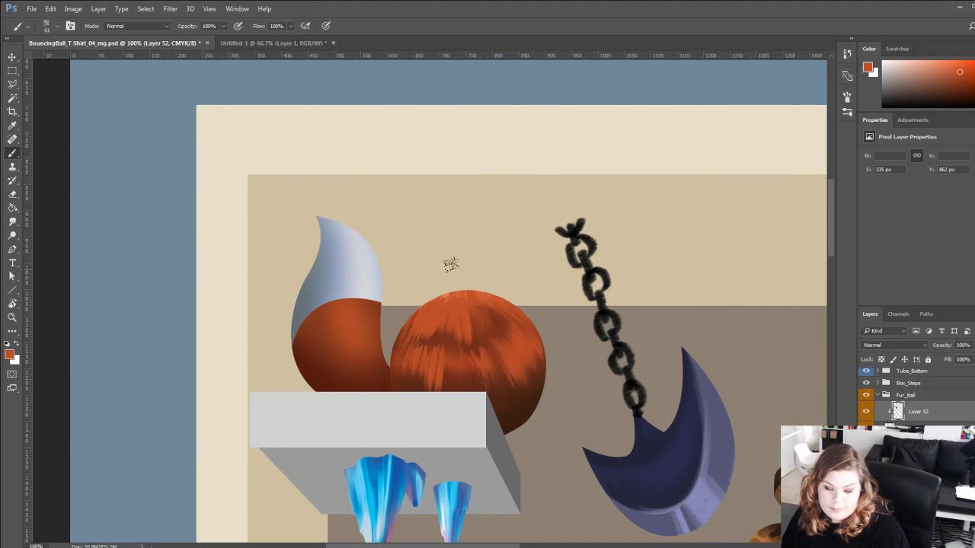
Try orange strands down the lower middle of the fur ball and undo them.
click(13, 221)
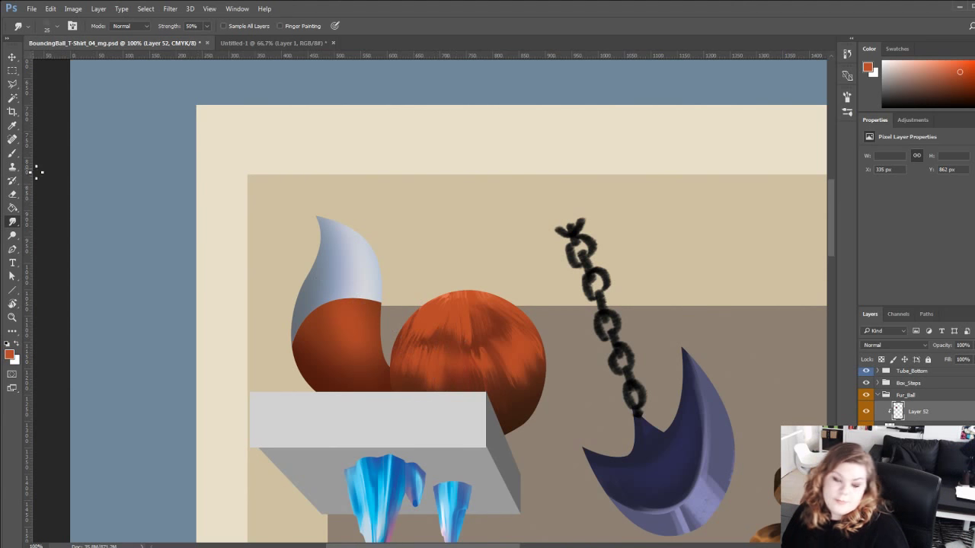
click(12, 153)
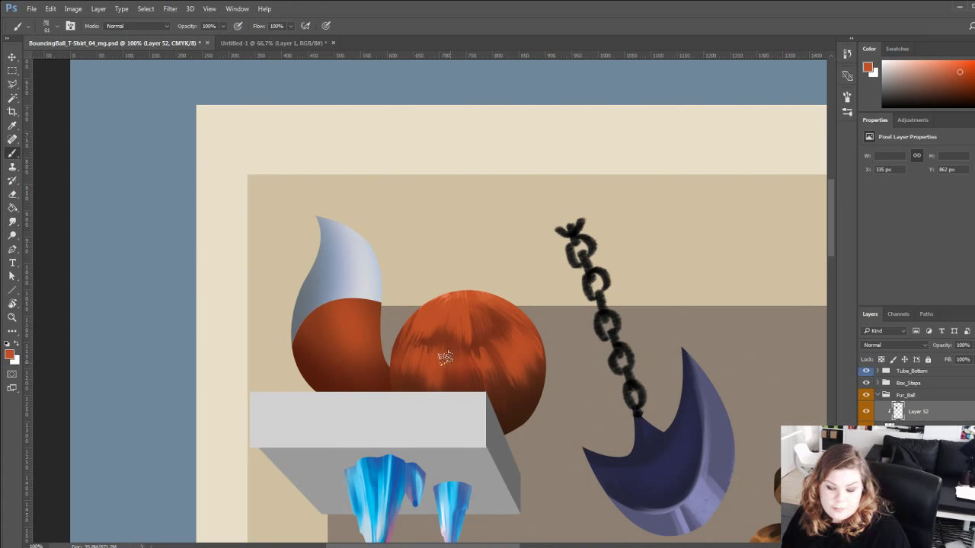
drag(451, 356, 464, 422)
key(ctrl+z)
drag(455, 347, 452, 393)
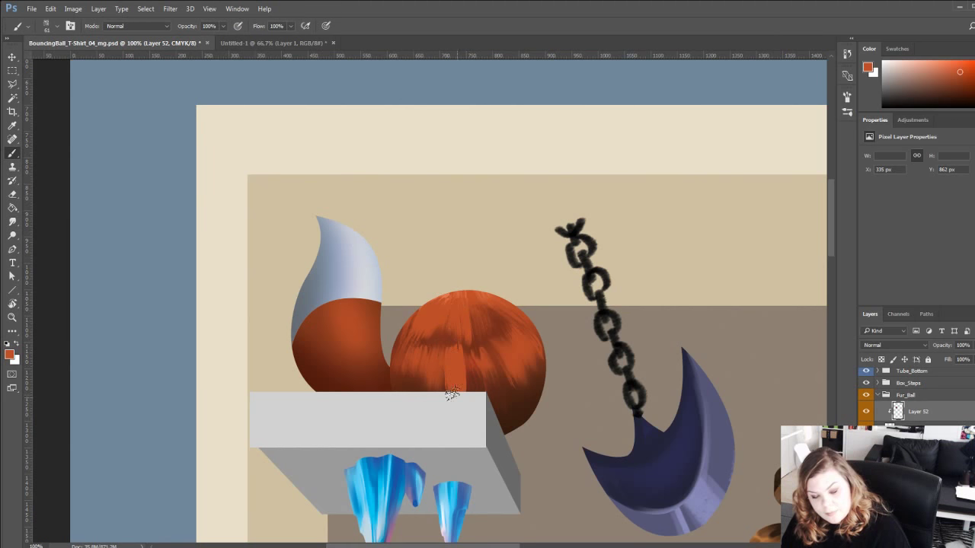
key(ctrl+z)
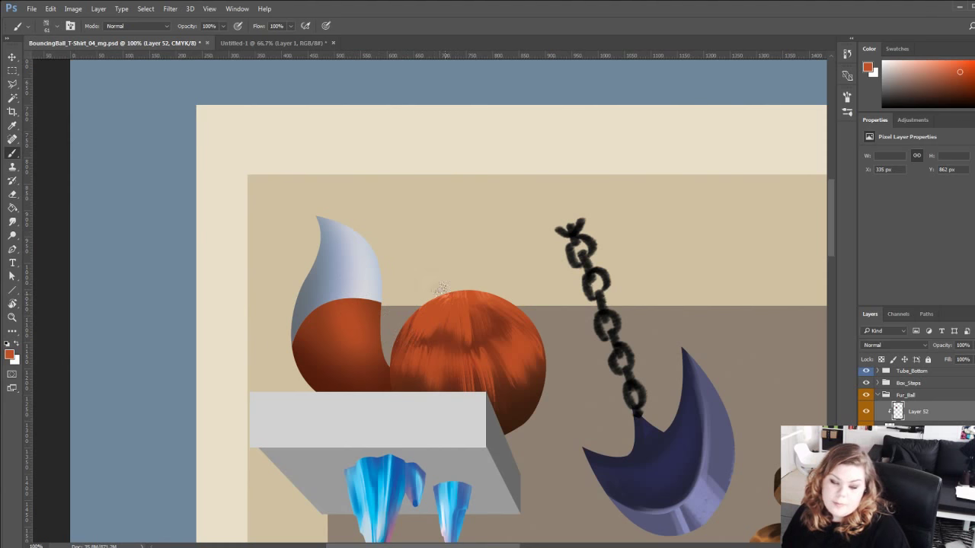
Brighten the crown with vivid orange and texture both sides of the ball with sampled red-brown tones using a larger brush.
click(959, 66)
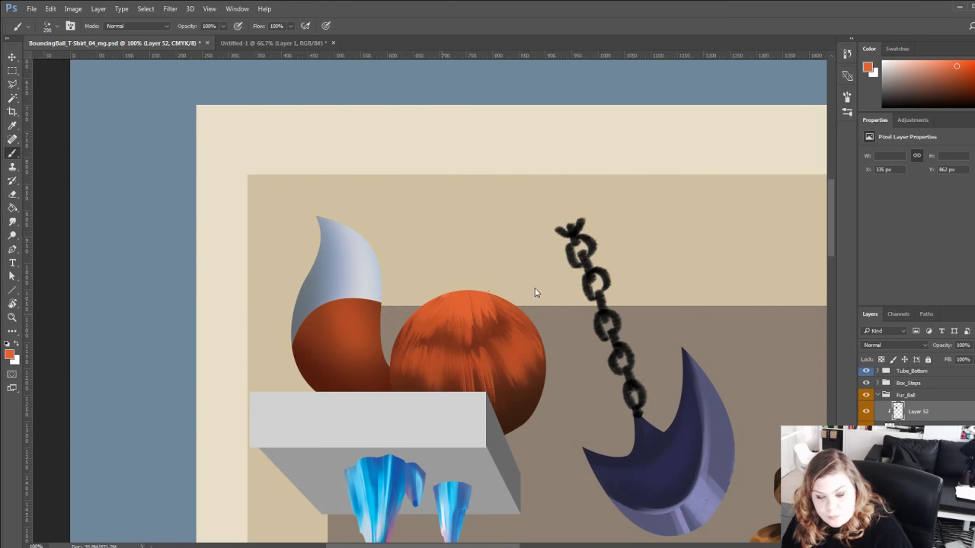
alt+click(429, 322)
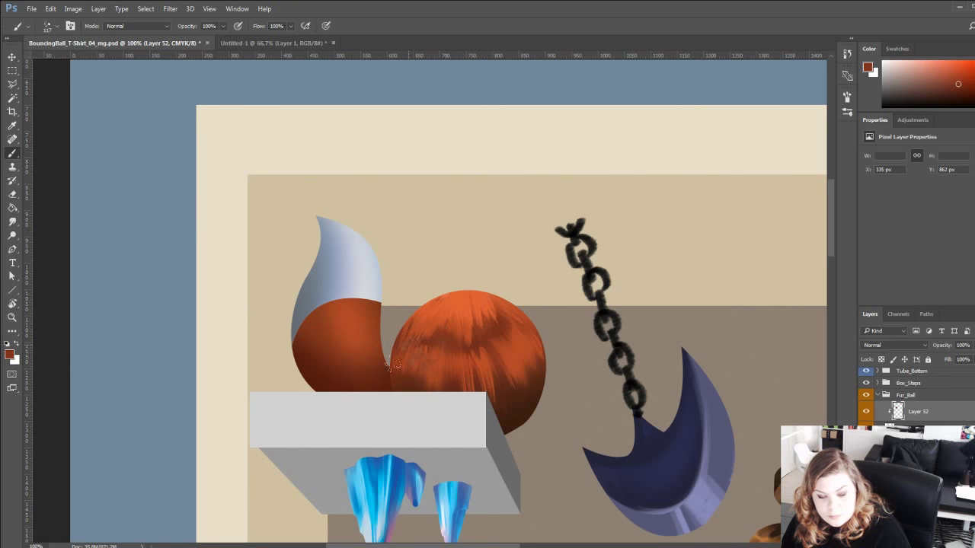
alt+click(493, 355)
drag(532, 404, 503, 393)
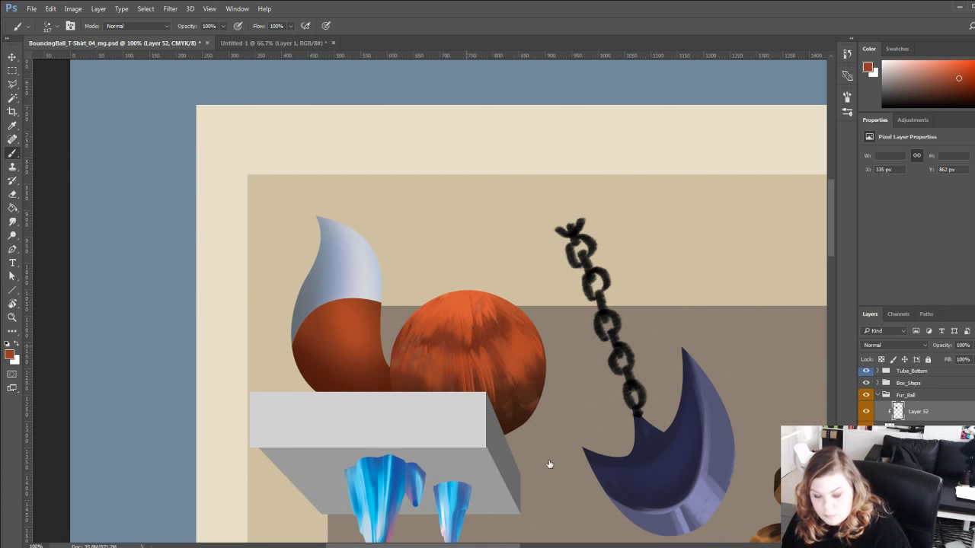
Blend sampled dark brown into the fur on the ball's middle and the side away from the tail.
alt+click(447, 313)
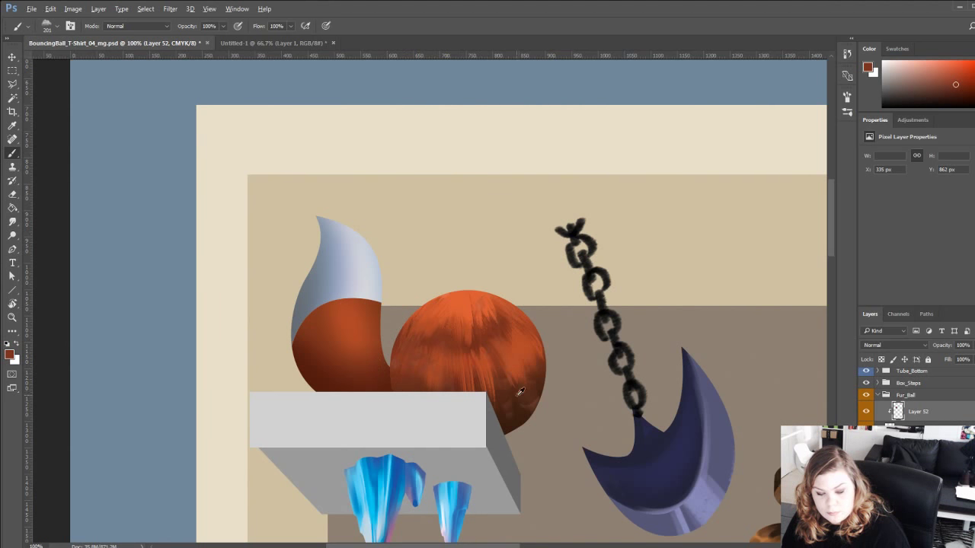
alt+click(472, 390)
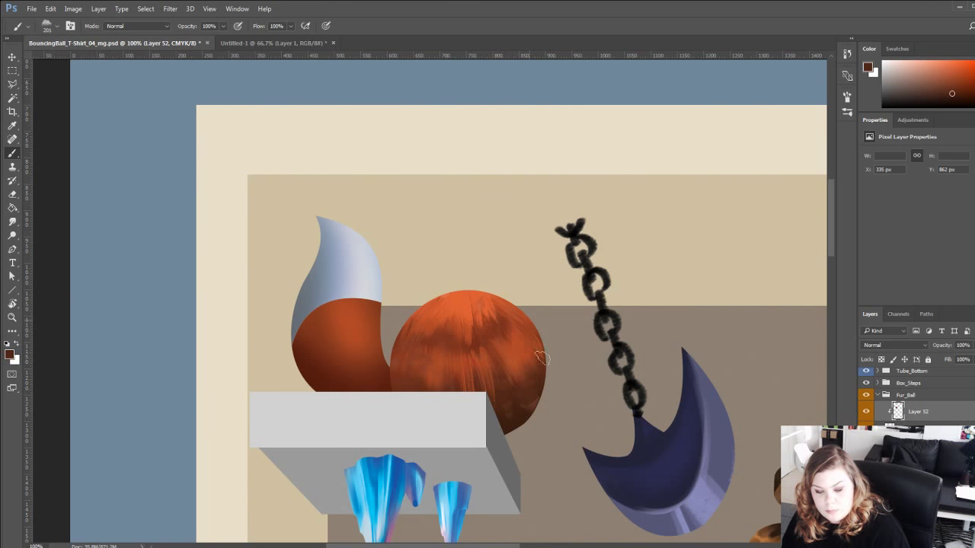
mouse_move(527, 354)
mouse_down()
mouse_move(351, 185)
mouse_move(413, 299)
mouse_move(375, 313)
mouse_move(455, 327)
mouse_move(479, 358)
mouse_up()
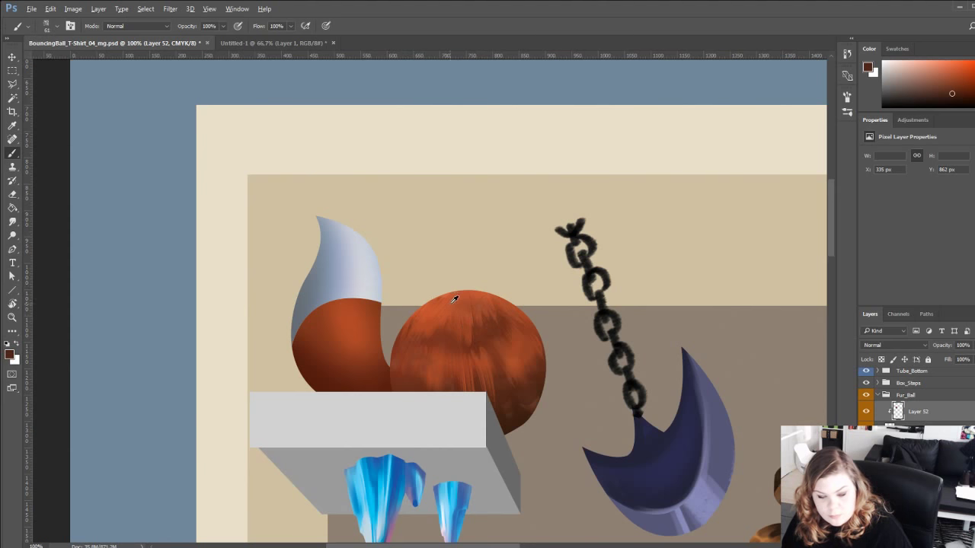
Paint light orange strands on the part of the ball facing the tail and sample a dark brown from the fur.
alt+click(437, 318)
click(954, 67)
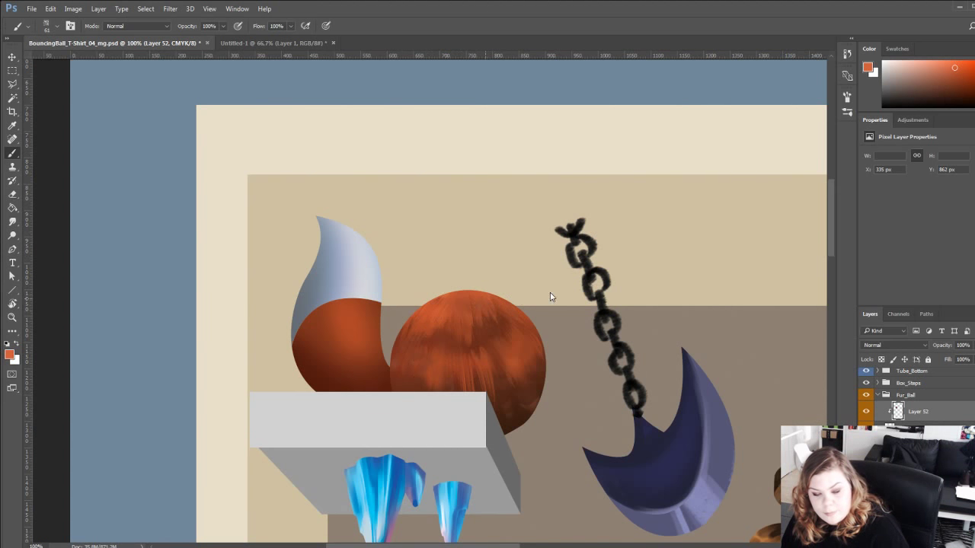
mouse_move(444, 327)
mouse_down()
mouse_move(435, 358)
mouse_move(411, 355)
mouse_up()
alt+click(450, 339)
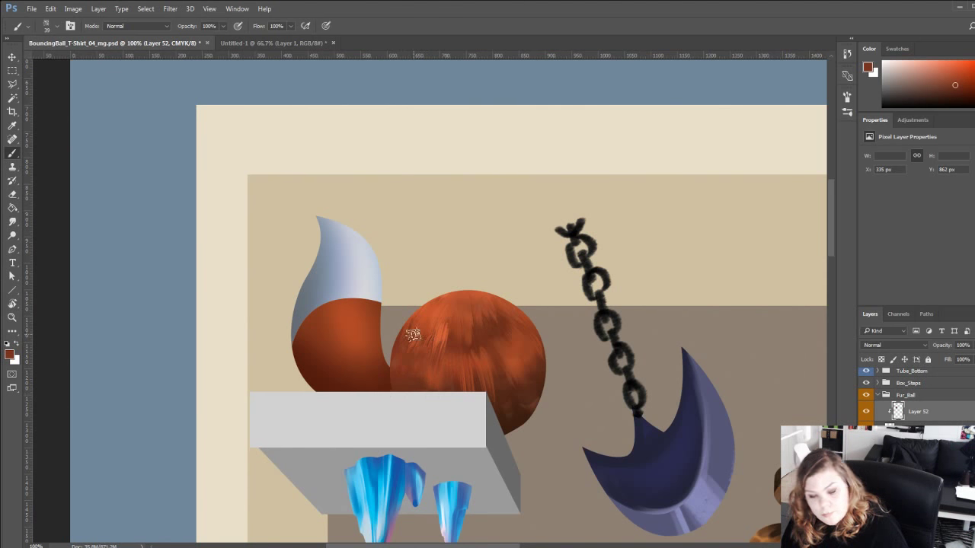
Paint a bright red strand on the fur ball's side facing the tail and layer vivid orange tufts across its upper half and middle.
click(971, 69)
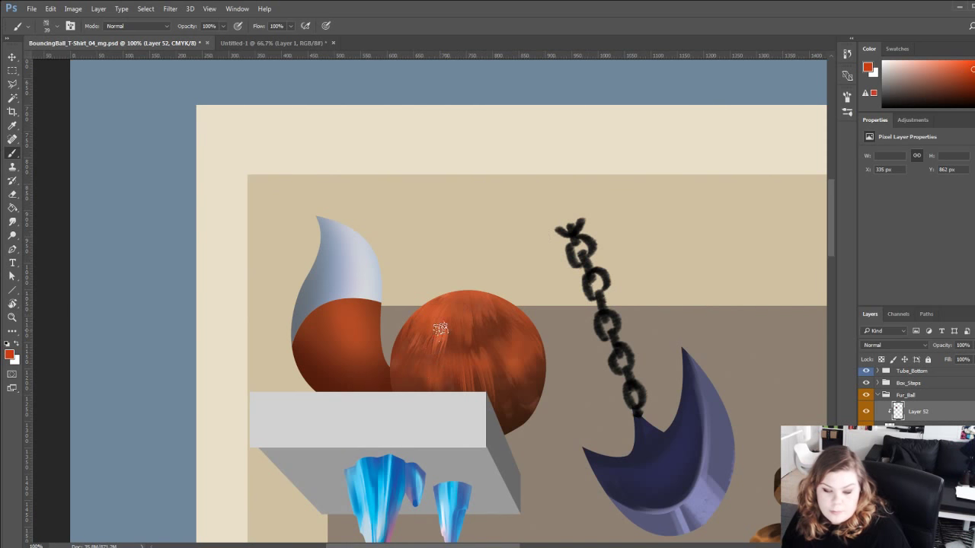
drag(443, 328, 435, 355)
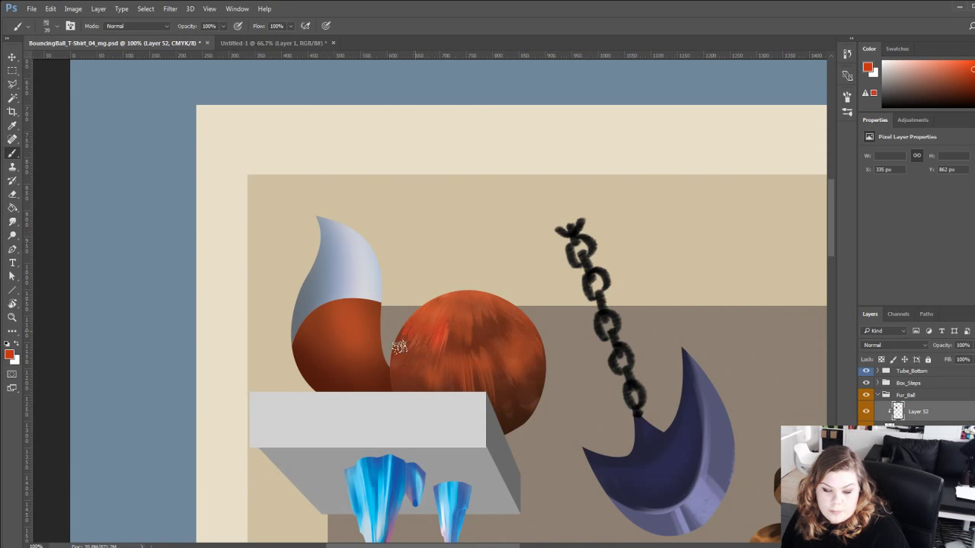
click(968, 65)
click(974, 104)
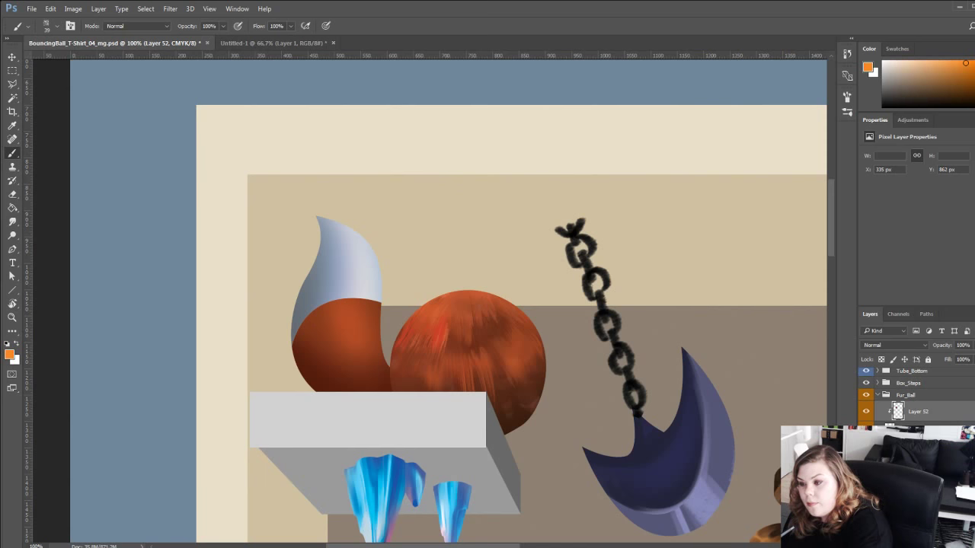
click(974, 105)
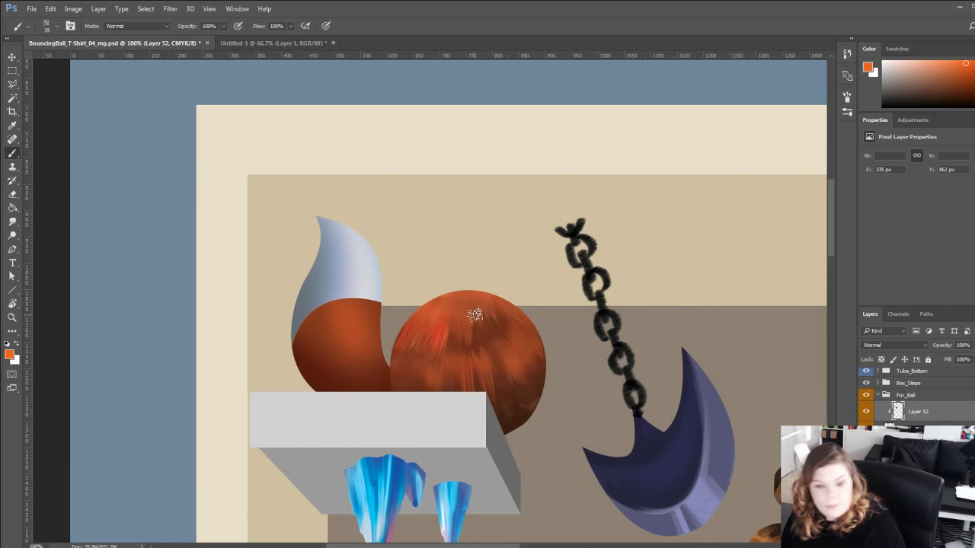
mouse_move(448, 328)
mouse_down()
mouse_move(431, 371)
mouse_move(445, 318)
mouse_move(414, 368)
mouse_move(406, 362)
mouse_move(423, 317)
mouse_move(406, 383)
mouse_move(388, 388)
mouse_move(422, 388)
mouse_move(437, 310)
mouse_move(421, 310)
mouse_move(392, 335)
mouse_move(435, 295)
mouse_move(435, 311)
mouse_move(392, 338)
mouse_move(430, 307)
mouse_move(398, 336)
mouse_move(425, 310)
mouse_move(416, 334)
mouse_move(444, 330)
mouse_move(448, 340)
mouse_move(462, 324)
mouse_move(469, 339)
mouse_move(448, 314)
mouse_move(428, 335)
mouse_move(430, 311)
mouse_move(407, 345)
mouse_move(410, 319)
mouse_move(446, 318)
mouse_move(457, 338)
mouse_move(461, 310)
mouse_move(458, 345)
mouse_move(454, 306)
mouse_move(442, 339)
mouse_move(450, 360)
mouse_move(469, 328)
mouse_move(450, 339)
mouse_move(450, 307)
mouse_move(435, 328)
mouse_up()
alt+click(458, 338)
alt+click(442, 338)
mouse_move(453, 295)
mouse_down()
mouse_move(434, 319)
mouse_move(463, 329)
mouse_move(468, 309)
mouse_move(488, 348)
mouse_move(501, 338)
mouse_move(434, 327)
mouse_move(472, 339)
mouse_move(467, 374)
mouse_move(452, 359)
mouse_move(443, 391)
mouse_up()
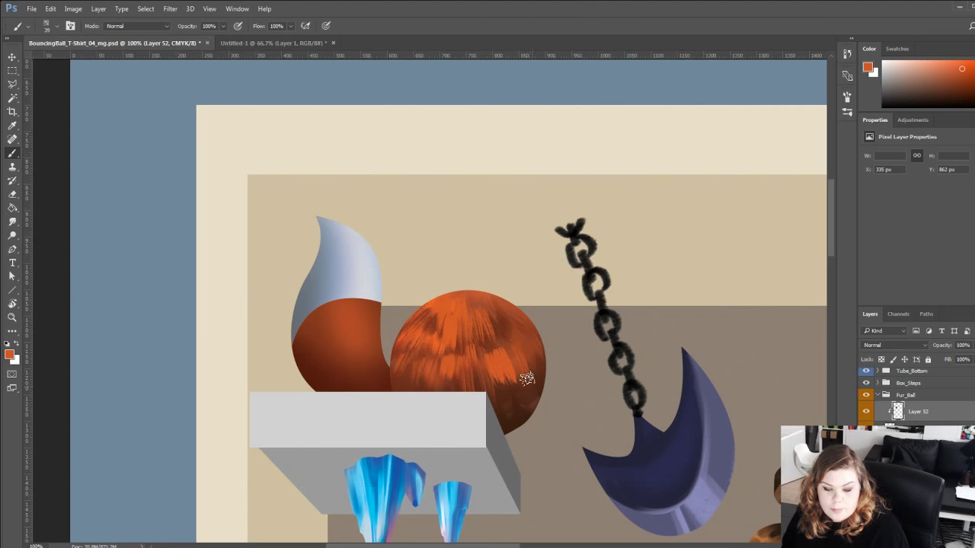
Examine the orange fur ball within the whole illustration and up close.
drag(347, 326, 353, 277)
click(13, 317)
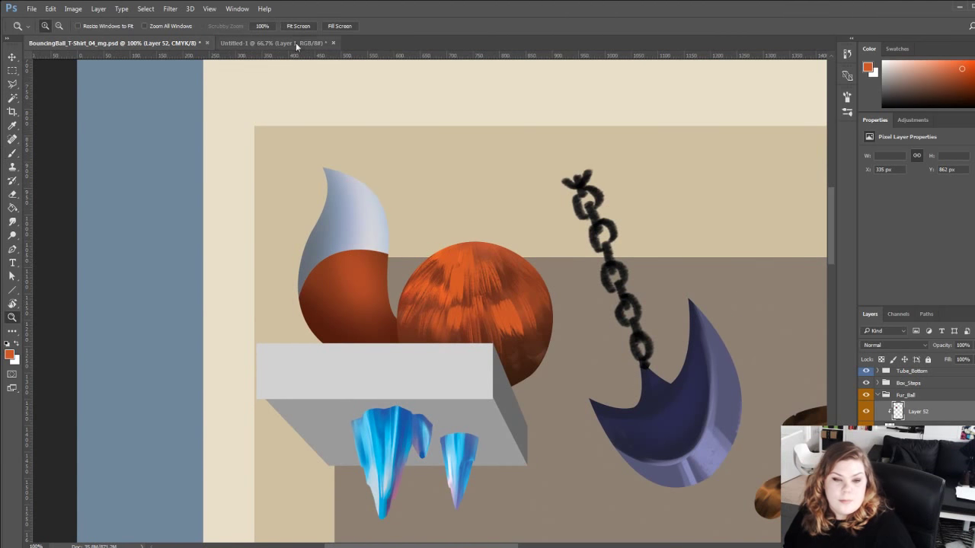
click(298, 26)
click(353, 171)
click(356, 170)
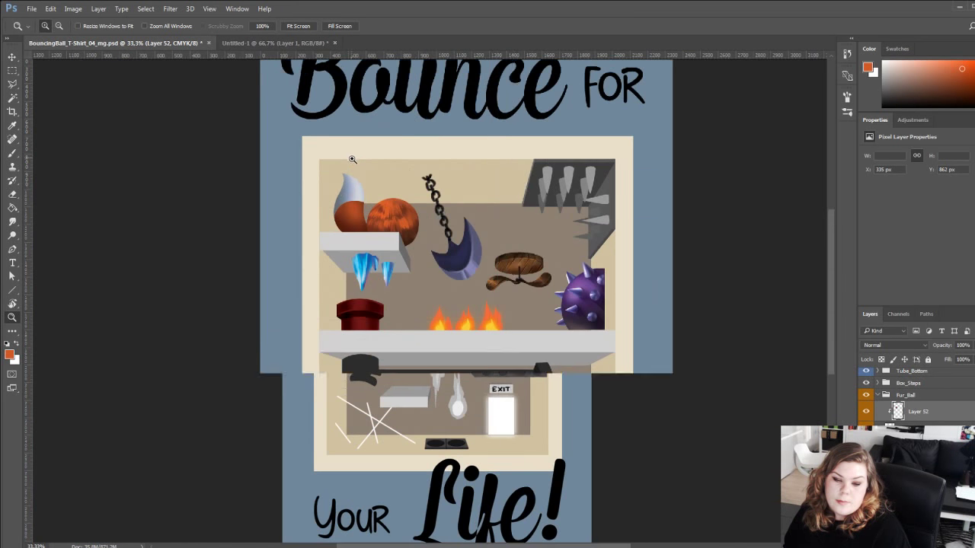
click(360, 168)
click(362, 168)
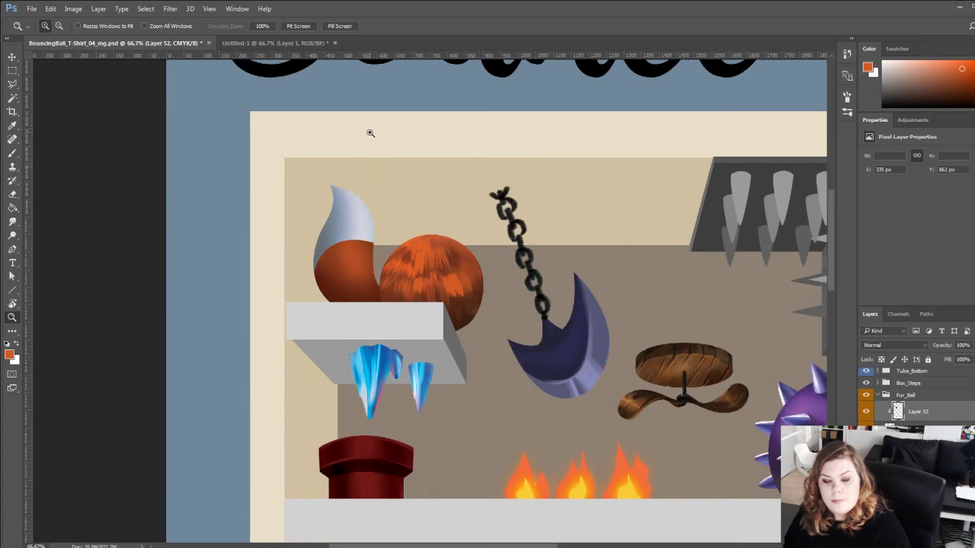
click(371, 176)
Paint sampled grey-brown strands along the fur ball's lower edge away from the tail and tone them down with sampled dark brown.
key(b)
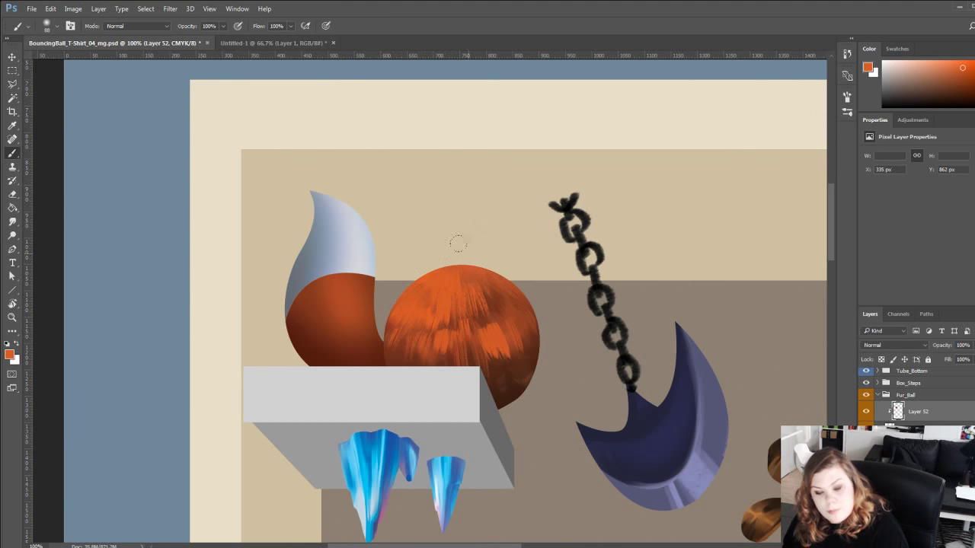
alt+click(531, 368)
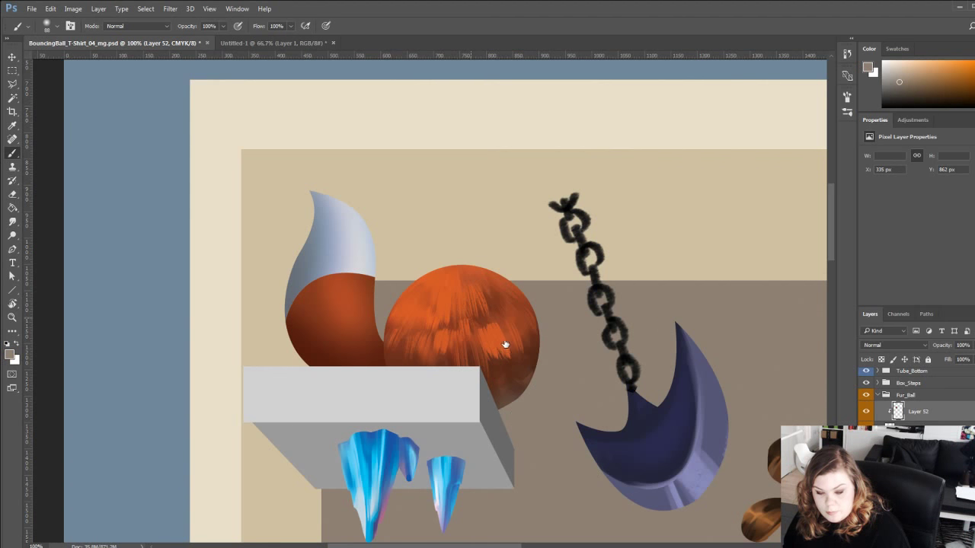
mouse_move(499, 381)
mouse_down()
mouse_move(498, 438)
mouse_move(514, 380)
mouse_move(506, 437)
mouse_up()
alt+click(521, 369)
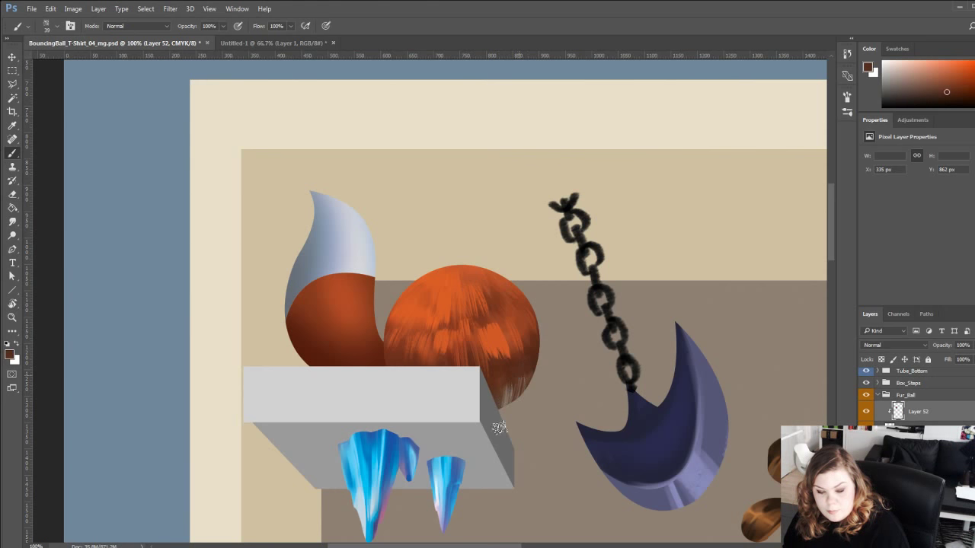
alt+click(525, 377)
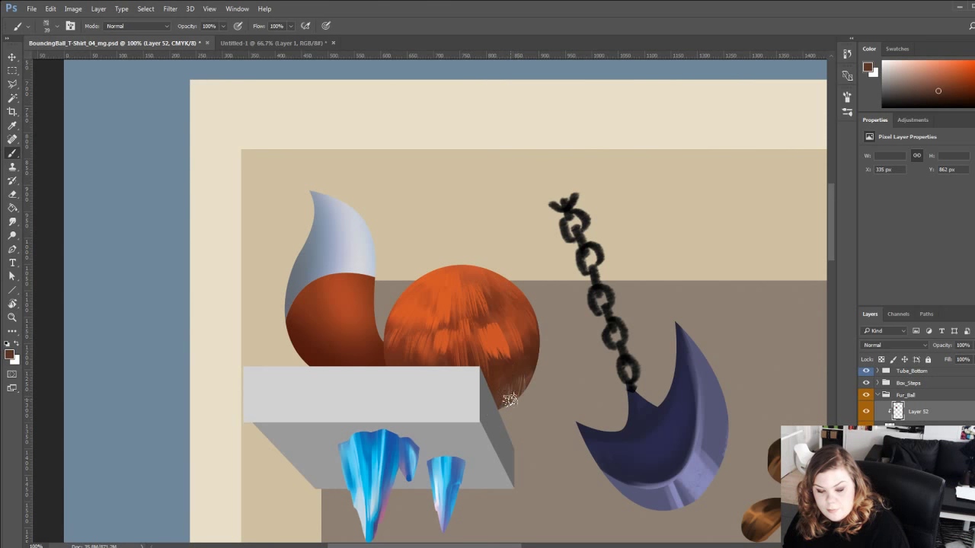
On the ball's base shape layer, reduce the brush size to 20 and paint dark brown strands overhanging both side edges.
click(888, 424)
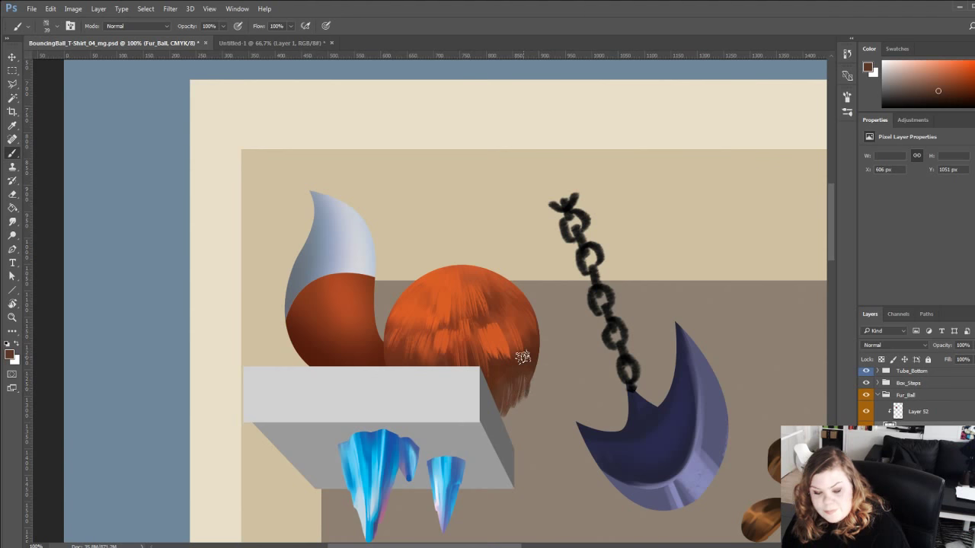
key(bracketleft)
key(bracketleft)
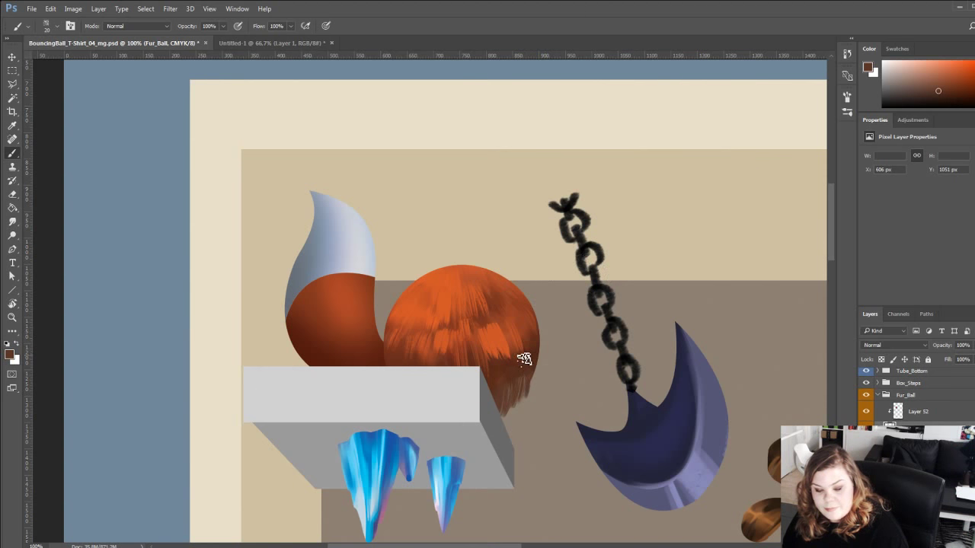
drag(535, 372, 531, 392)
drag(542, 341, 544, 373)
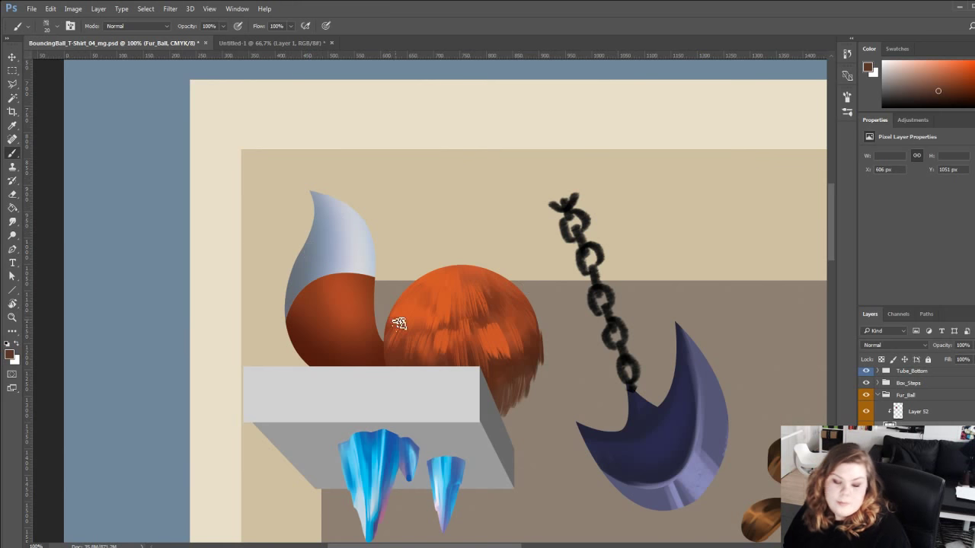
mouse_move(390, 335)
mouse_down()
mouse_move(385, 367)
mouse_move(391, 360)
mouse_up()
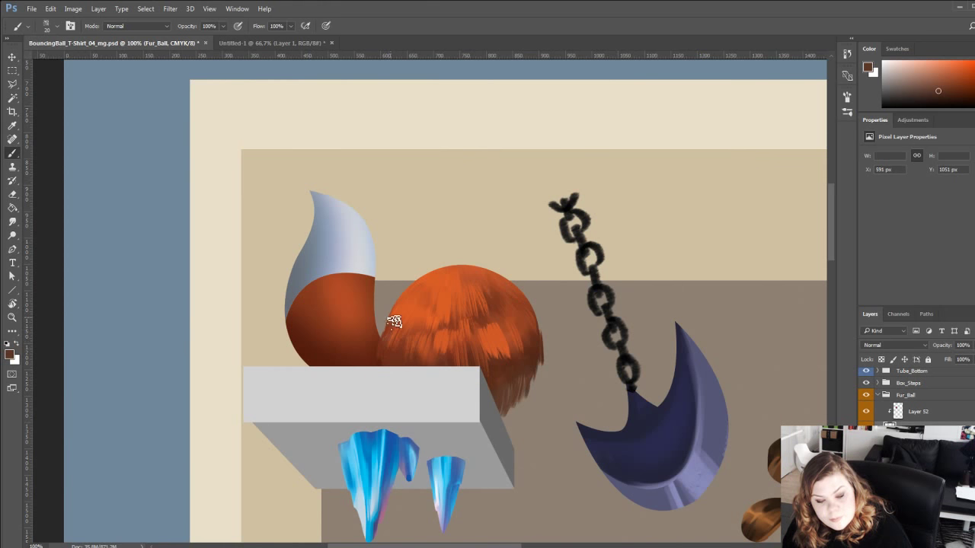
Extend sampled orange tufts past the upper outline of the fur ball on the side facing the tail.
alt+click(408, 302)
drag(409, 302, 390, 325)
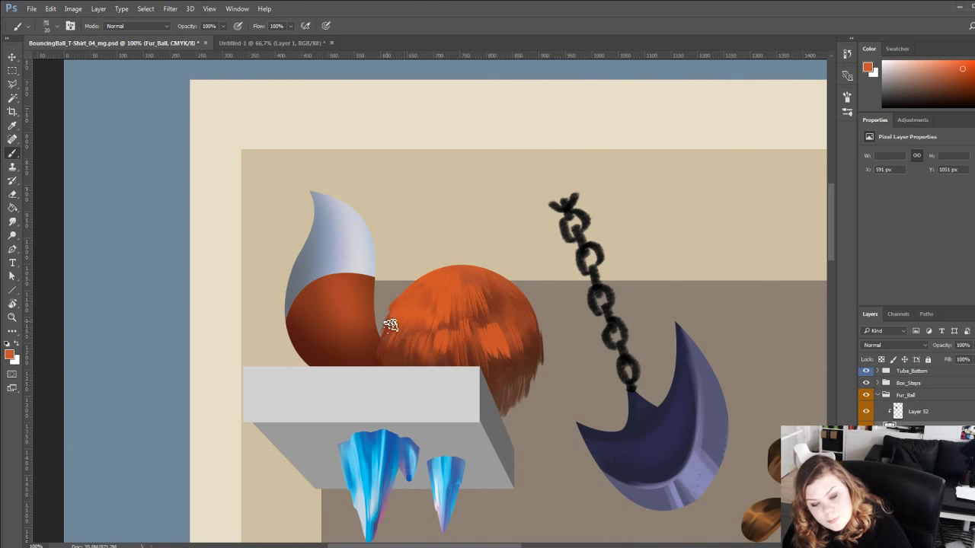
drag(420, 290, 403, 303)
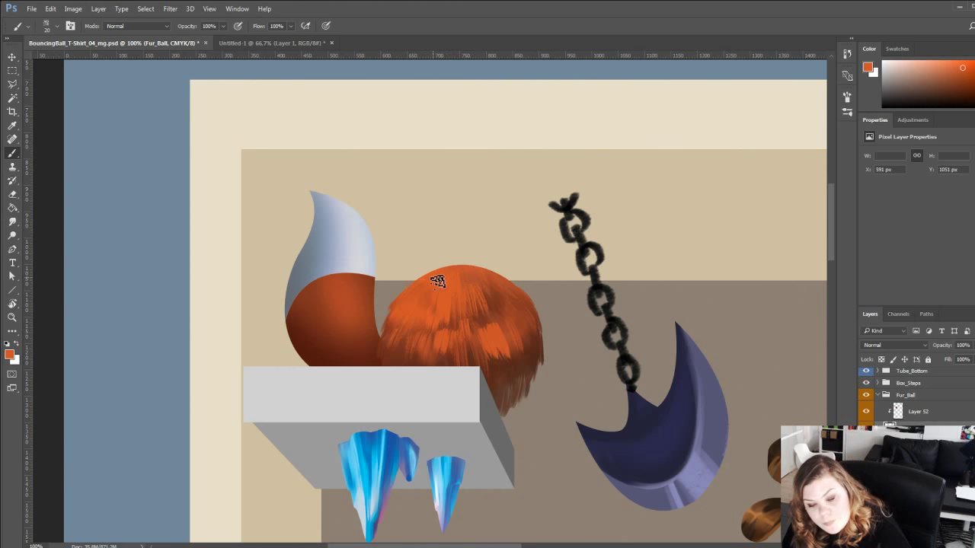
On Layer 52, paint sampled red-brown and orange tufts on the fur ball's upper part facing the tail.
alt+click(450, 298)
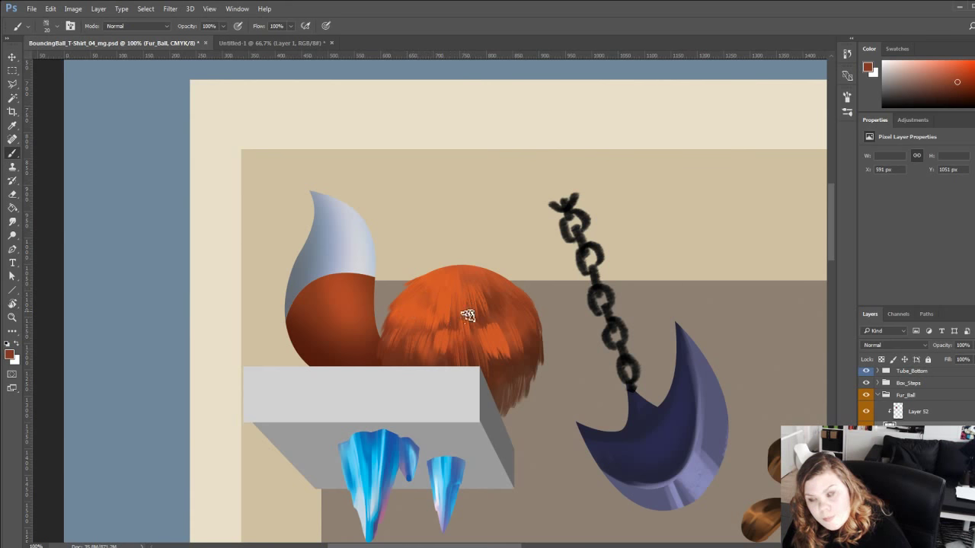
click(957, 90)
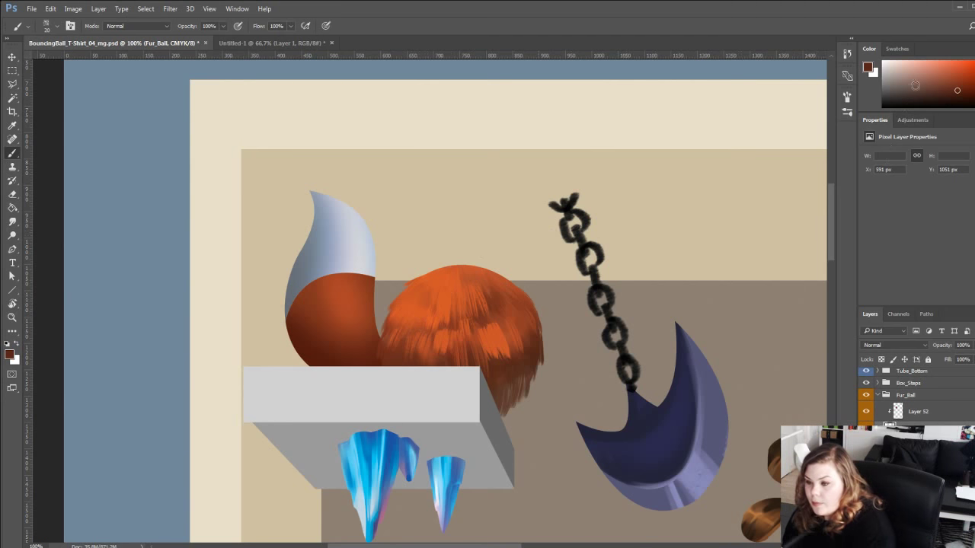
click(905, 409)
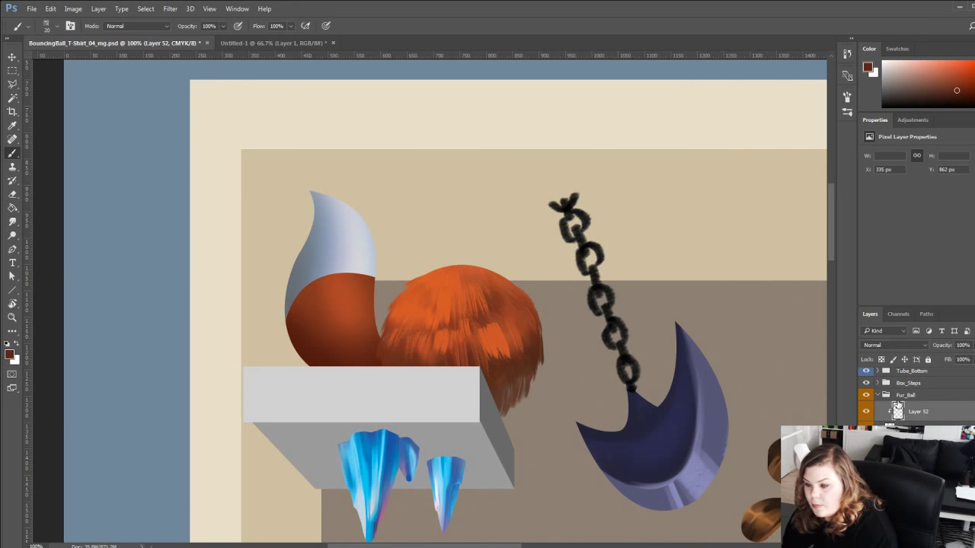
alt+click(434, 294)
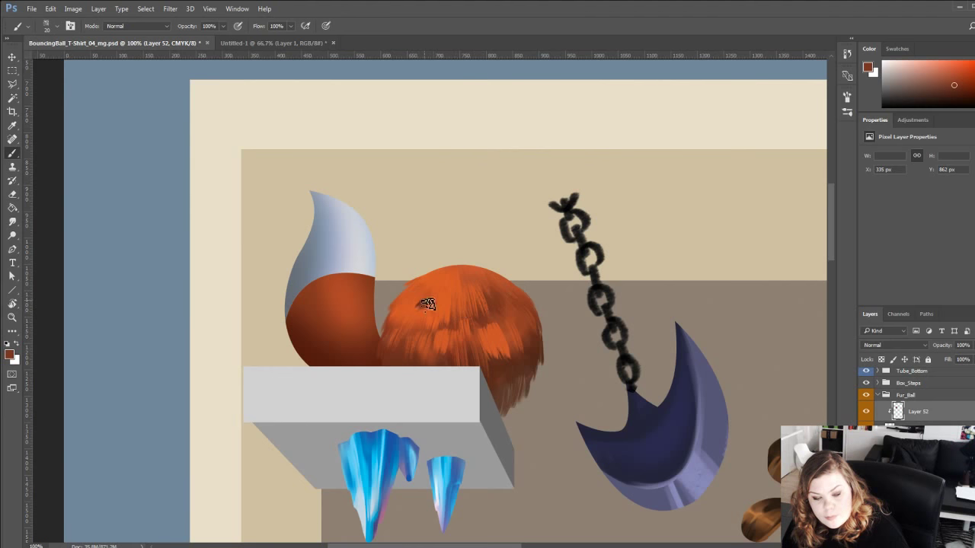
drag(430, 300, 409, 320)
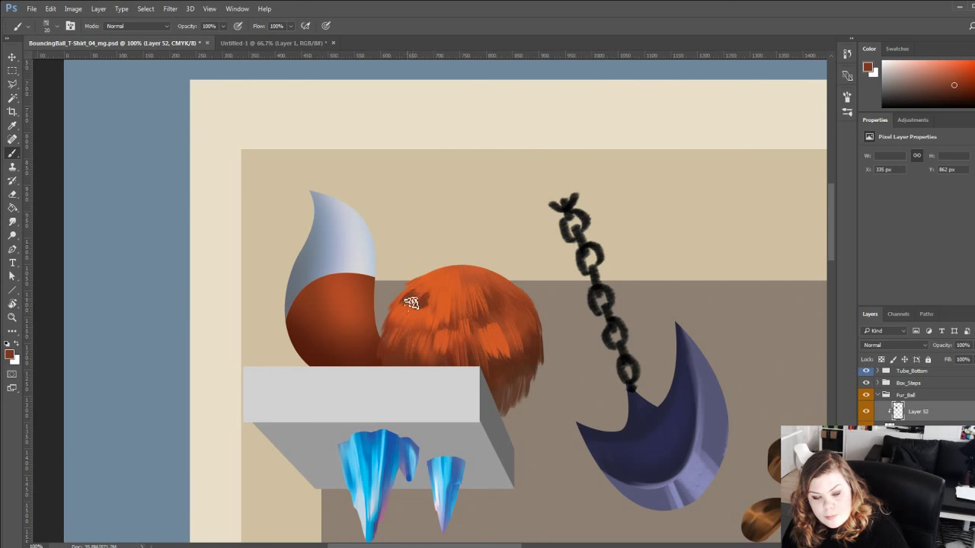
alt+click(421, 299)
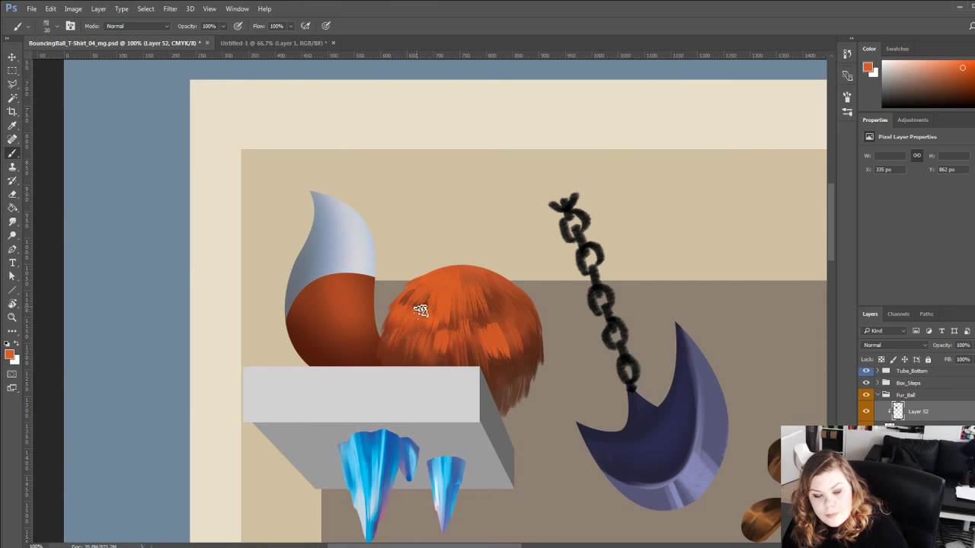
alt+click(427, 301)
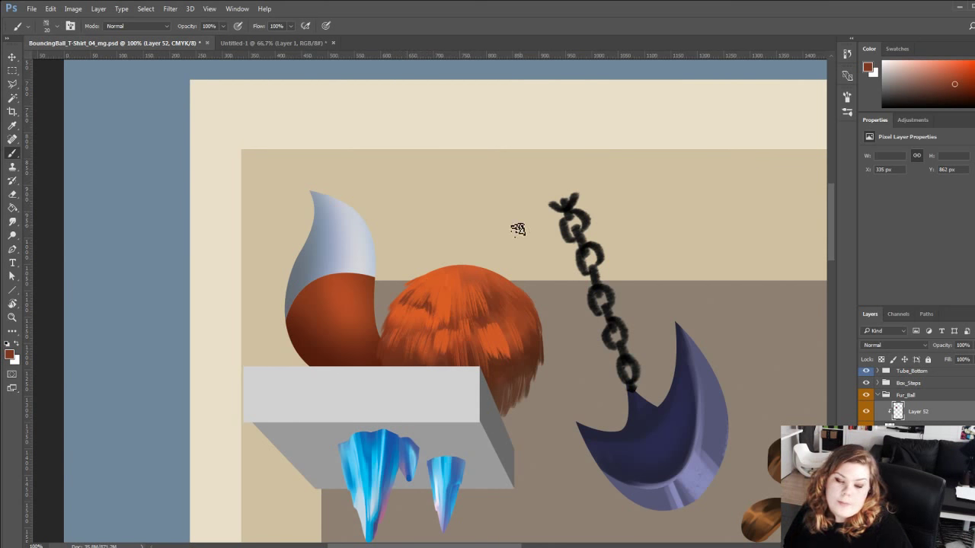
Pick a lighter, yellower orange and paint highlight strands near the fur ball's crown.
alt+click(474, 290)
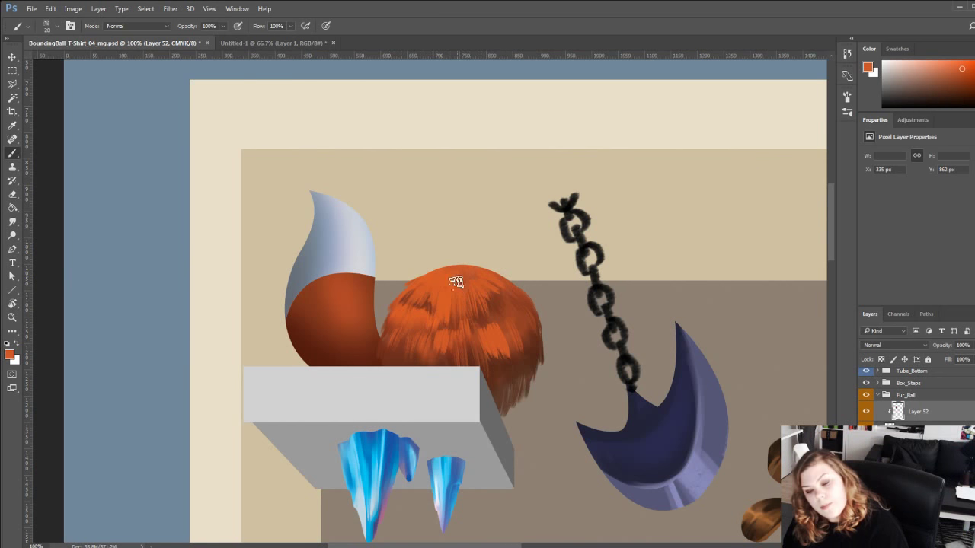
click(957, 66)
drag(974, 105, 974, 102)
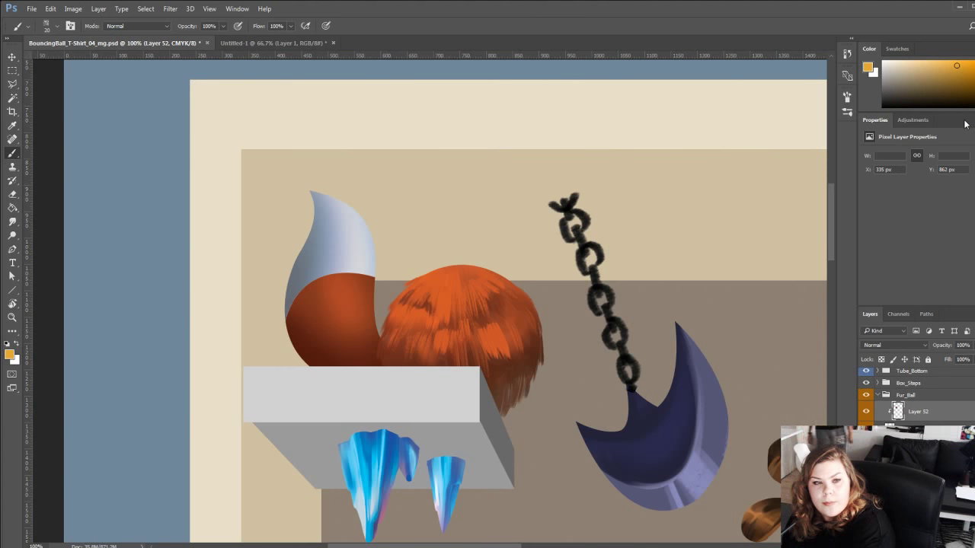
click(974, 104)
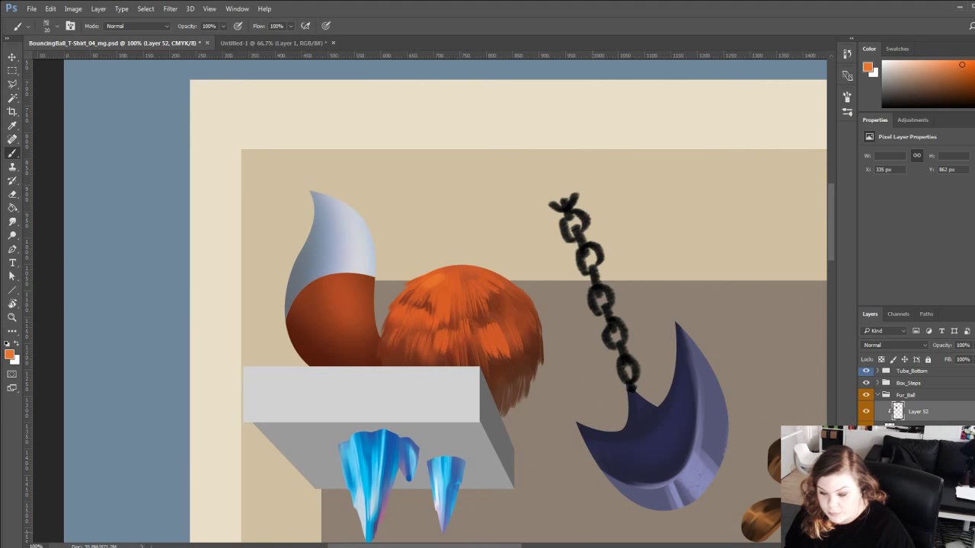
Add lighter orange strands down the crown and on the side away from the tail, blending with orange sampled from the fur.
ctrl+alt+click(404, 403)
drag(403, 404, 404, 418)
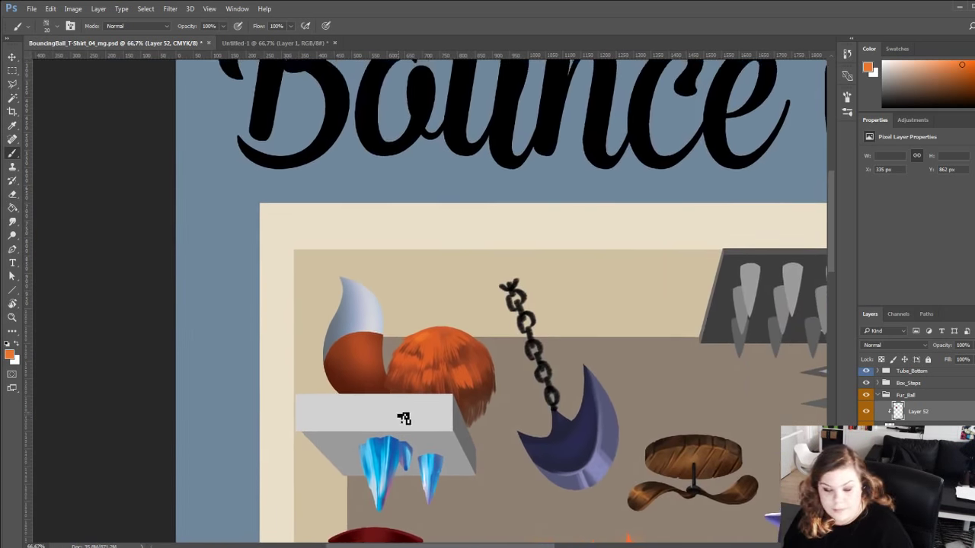
click(12, 316)
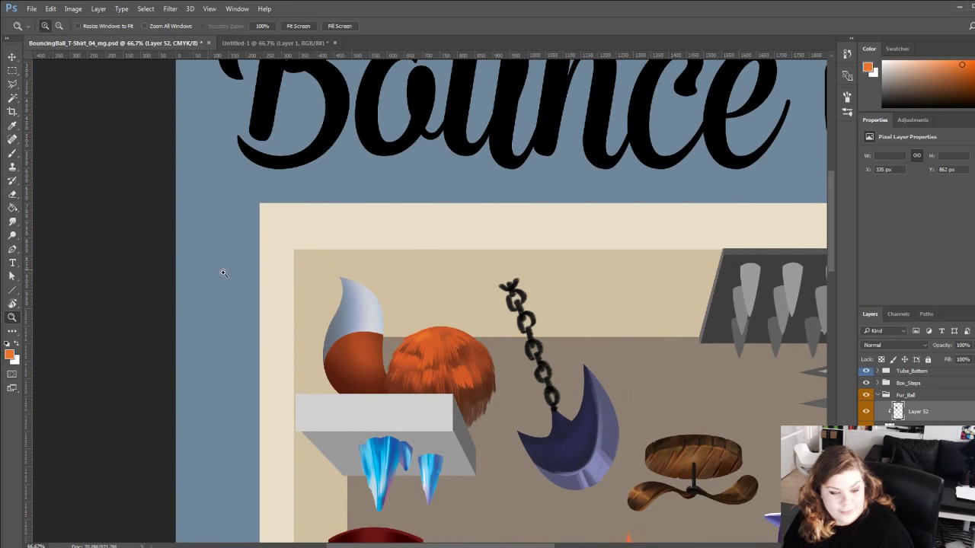
click(406, 354)
click(393, 285)
key(b)
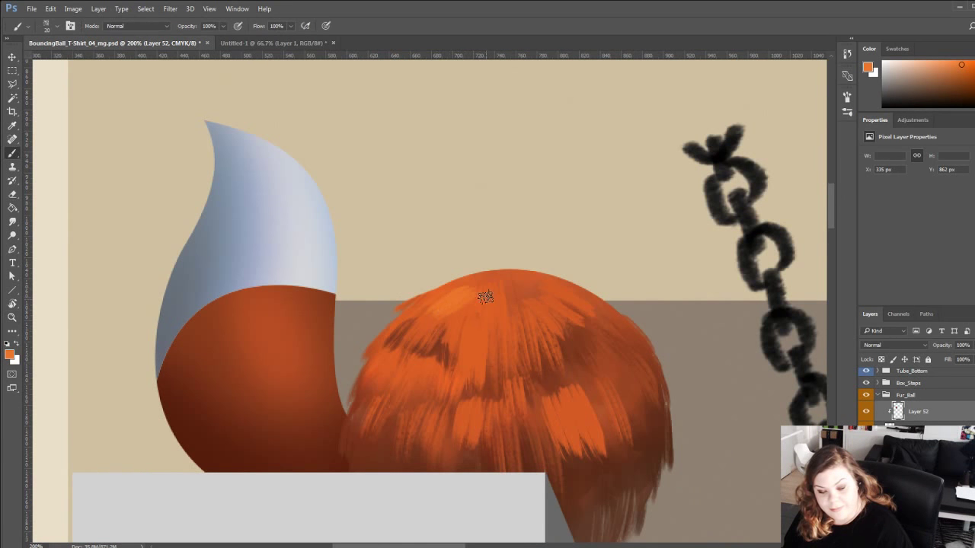
drag(478, 298, 479, 333)
mouse_move(598, 351)
mouse_down()
mouse_move(621, 387)
mouse_move(607, 348)
mouse_move(624, 369)
mouse_move(617, 348)
mouse_move(638, 368)
mouse_up()
alt+click(583, 412)
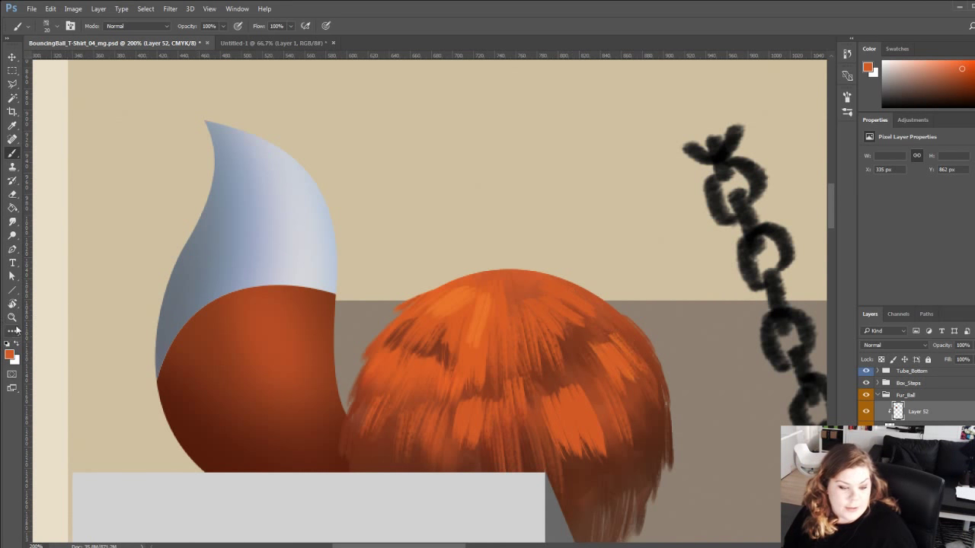
Check how the shaggy, highlighted fur ball reads against the complete T-shirt design.
click(12, 317)
click(296, 26)
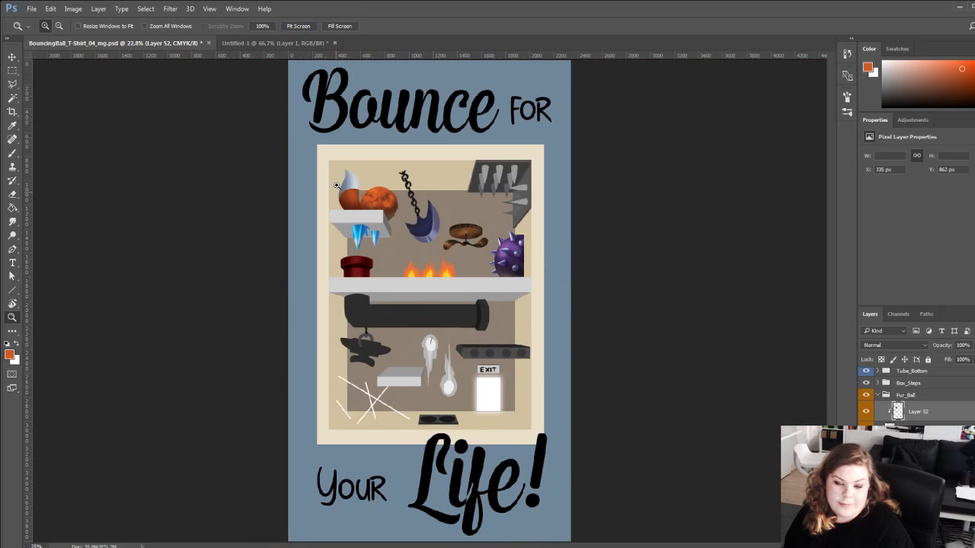
click(334, 199)
click(315, 137)
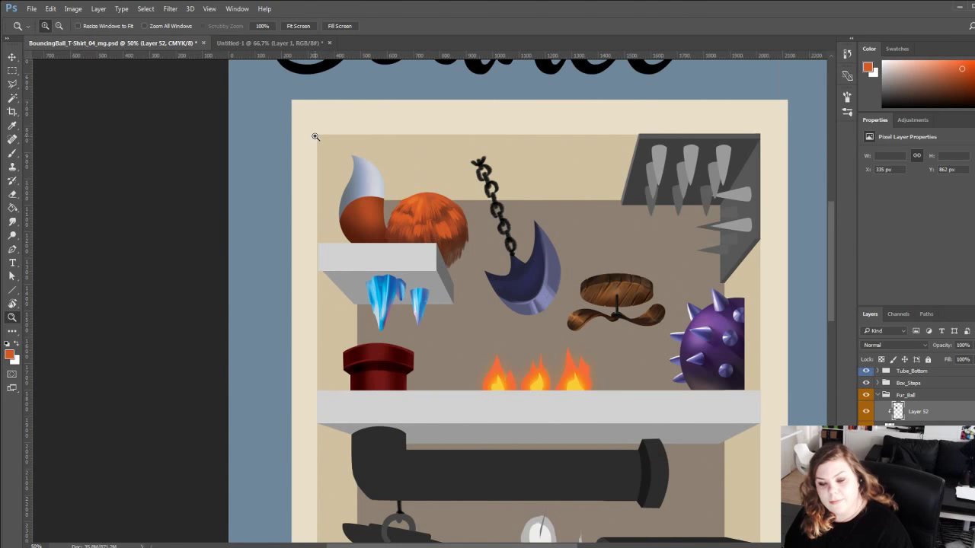
click(332, 196)
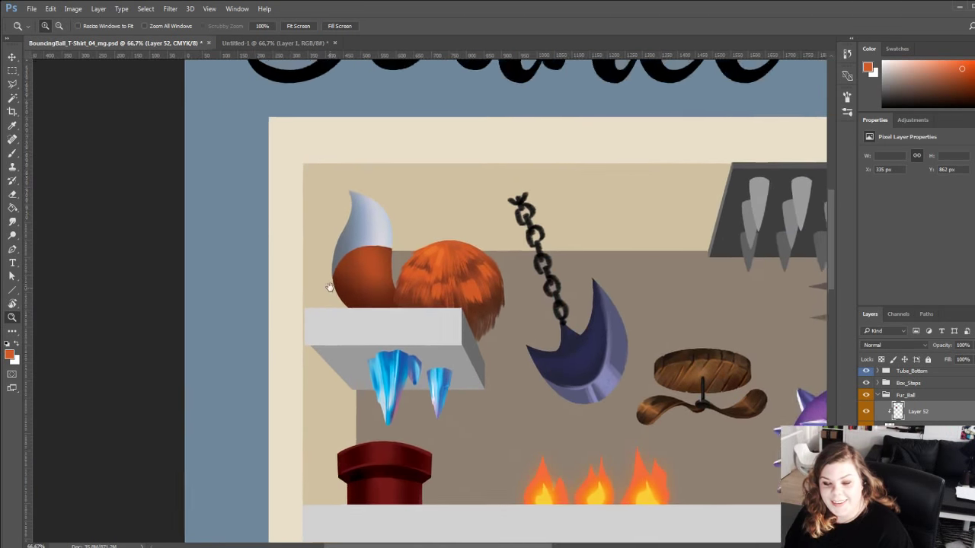
Touch up the fur ball's crown and sides with red-brown and orange sampled from its fur.
key(b)
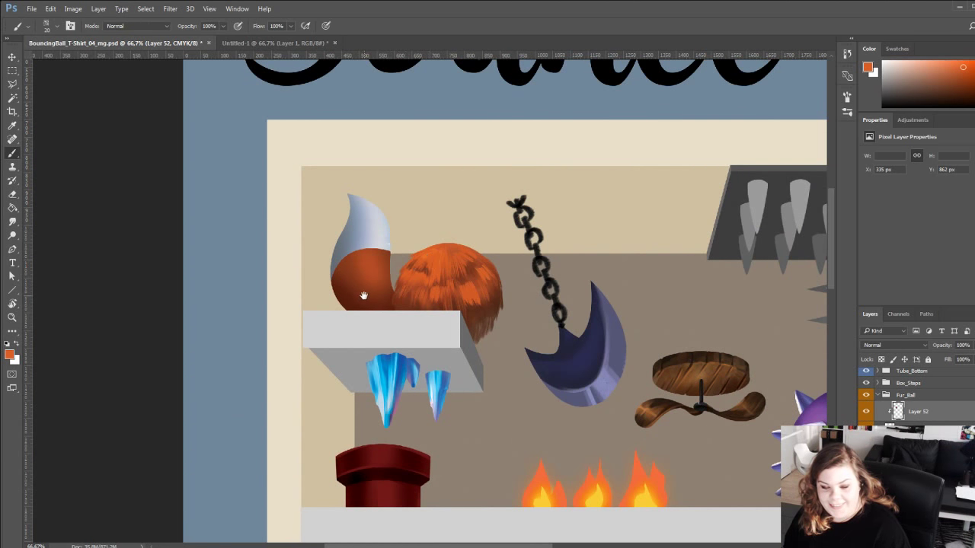
drag(363, 295, 335, 266)
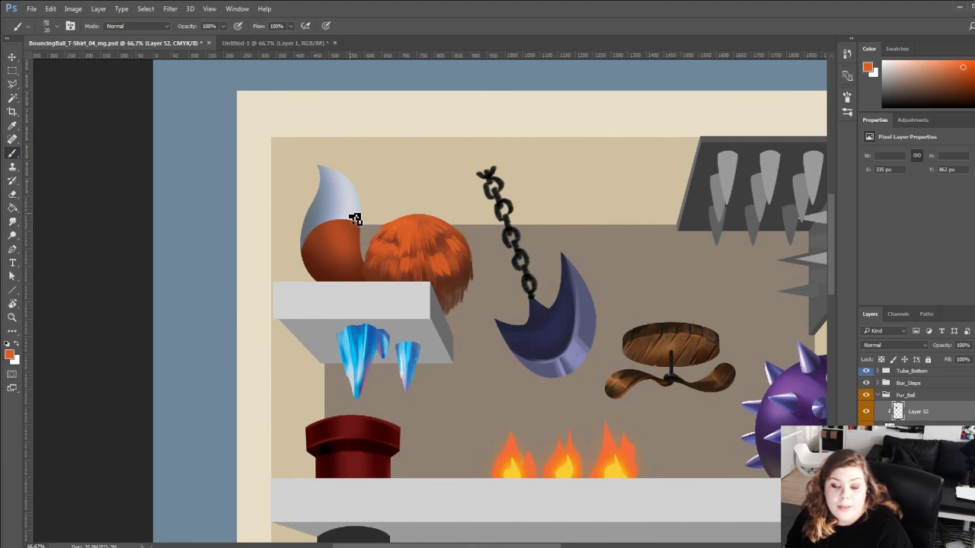
click(12, 317)
click(409, 235)
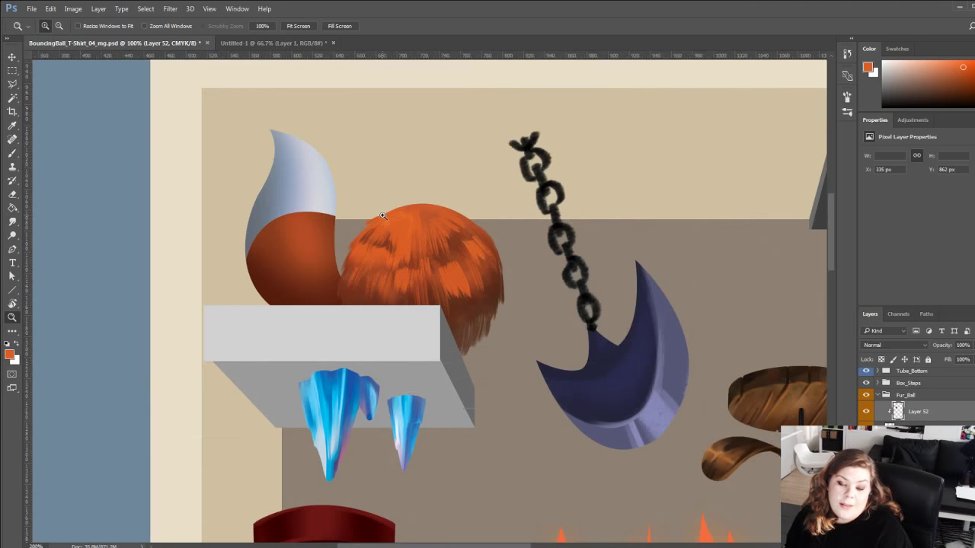
click(409, 235)
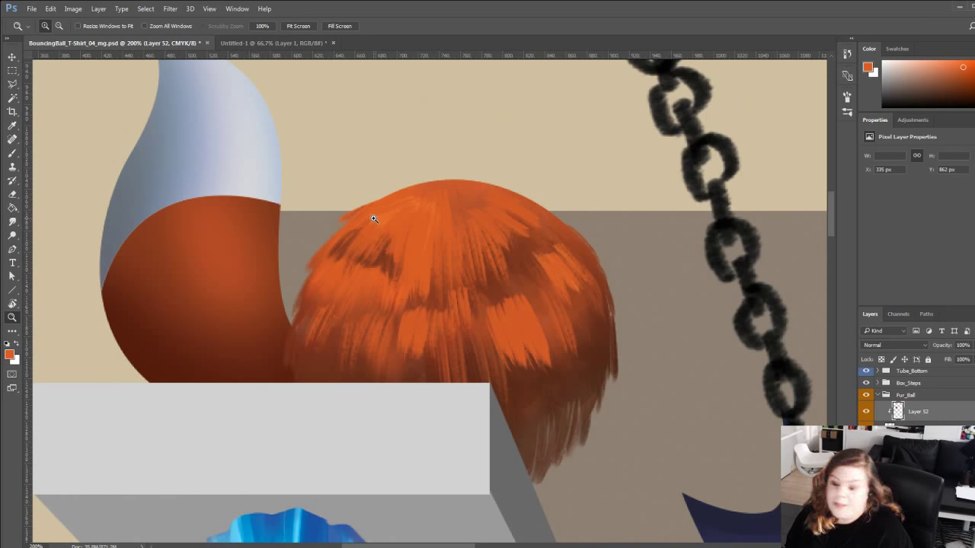
key(b)
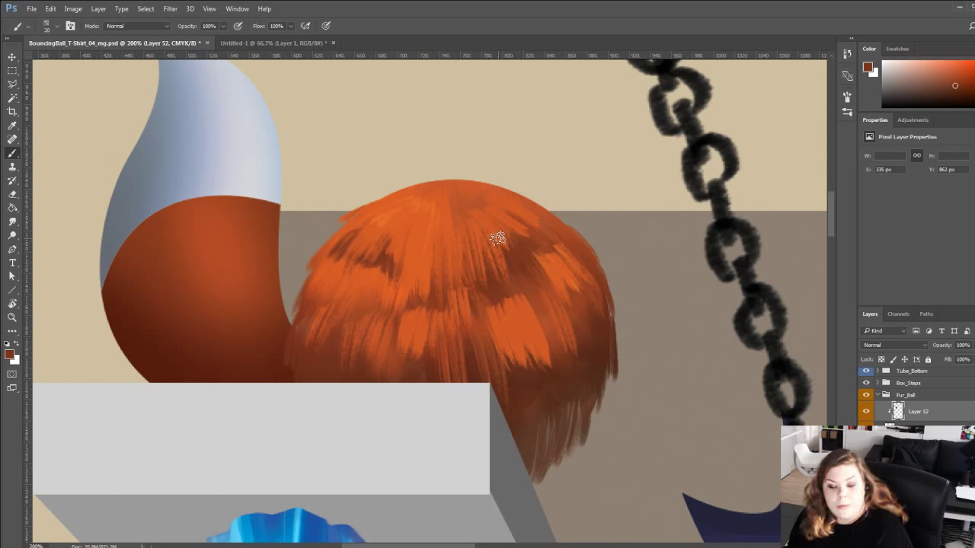
alt+click(517, 307)
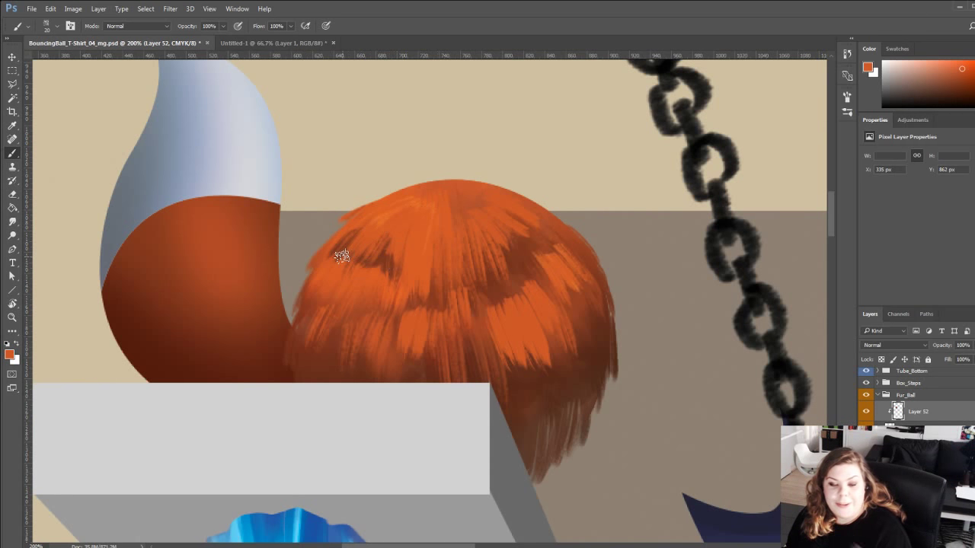
alt+click(389, 256)
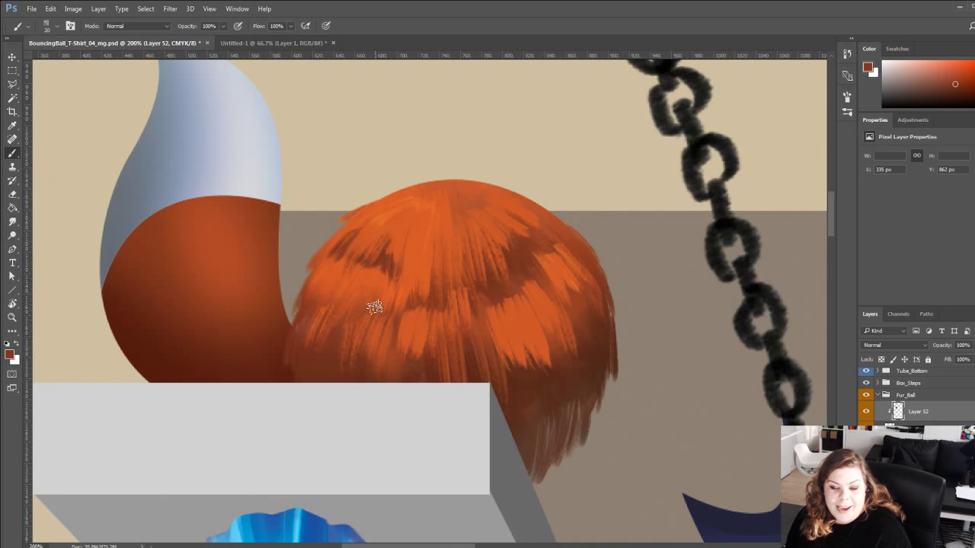
alt+click(515, 258)
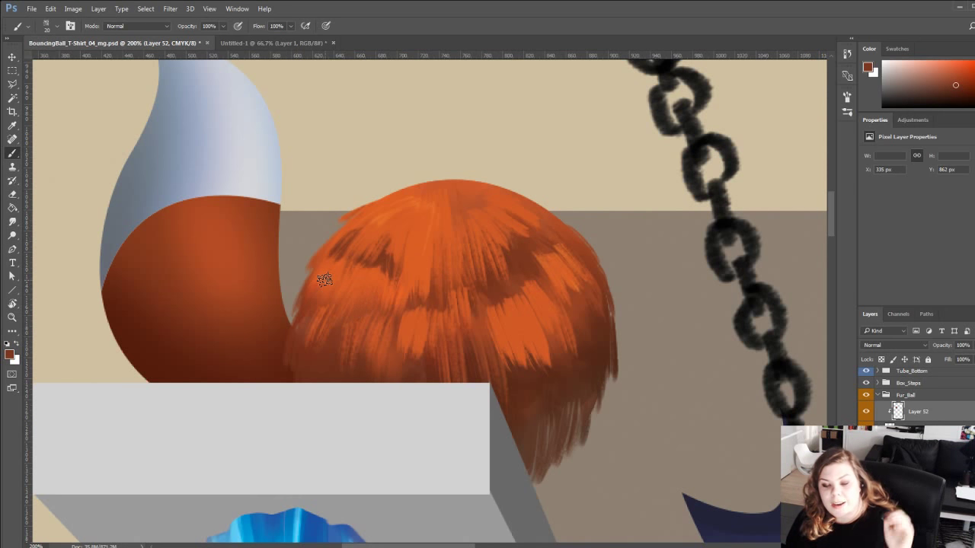
Check the fur ball and the smooth tail against the complete T-shirt design.
drag(275, 359, 309, 403)
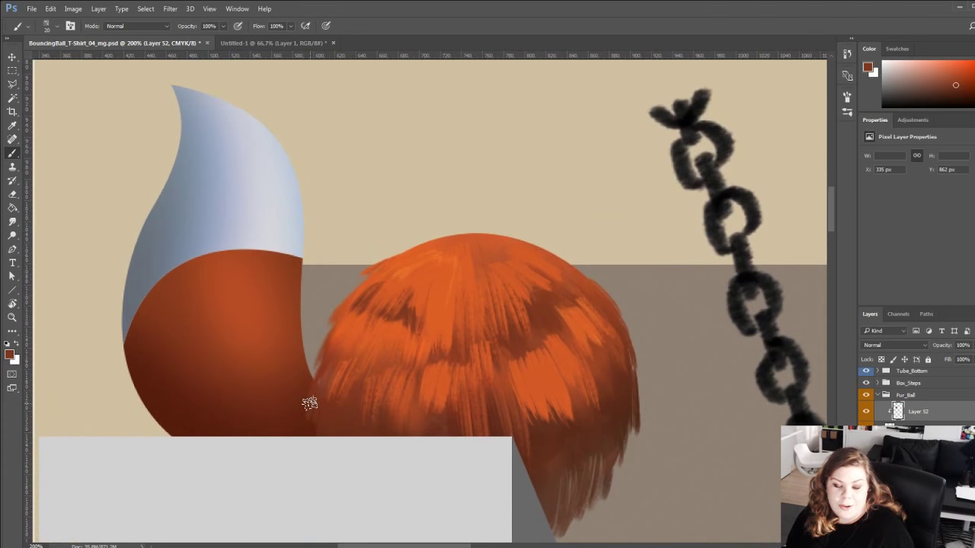
drag(268, 356, 301, 377)
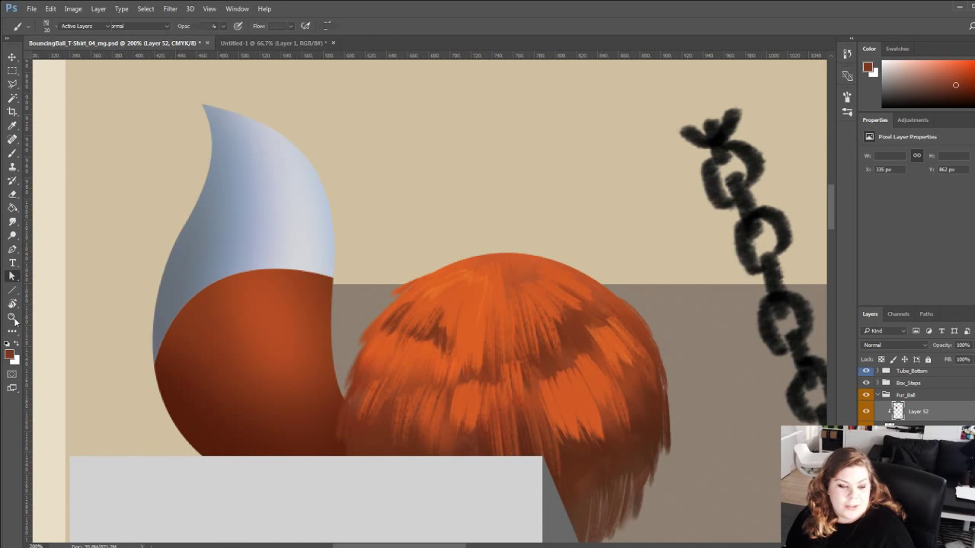
click(13, 318)
click(297, 27)
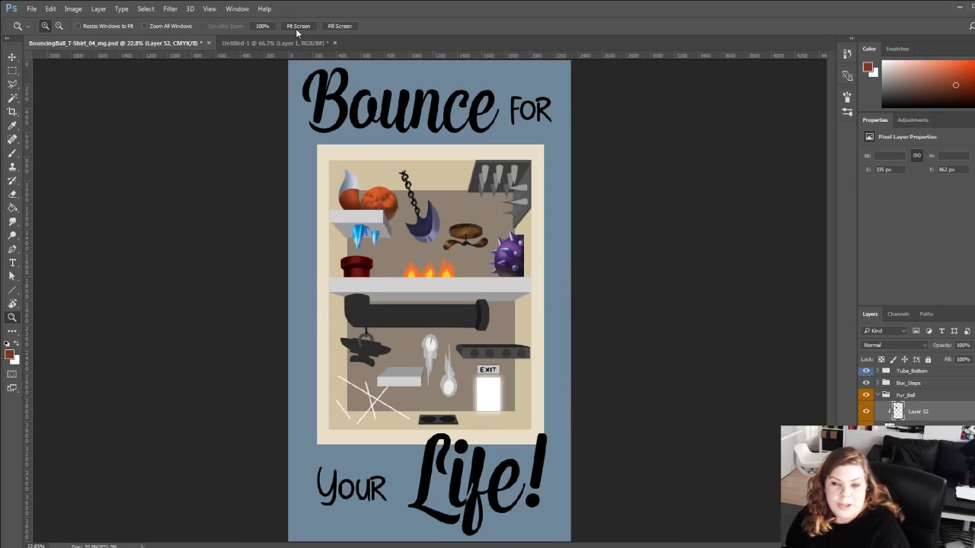
click(338, 162)
click(338, 162)
click(337, 163)
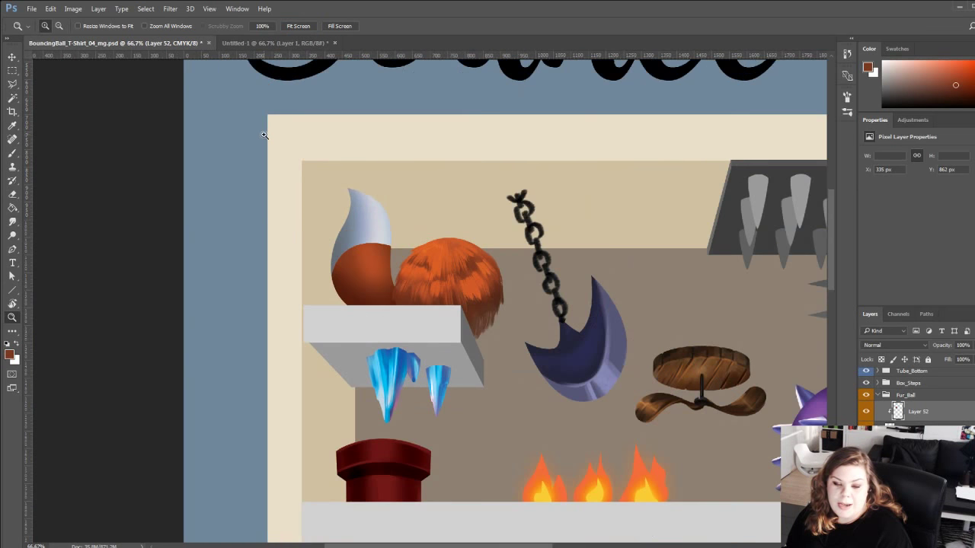
click(352, 222)
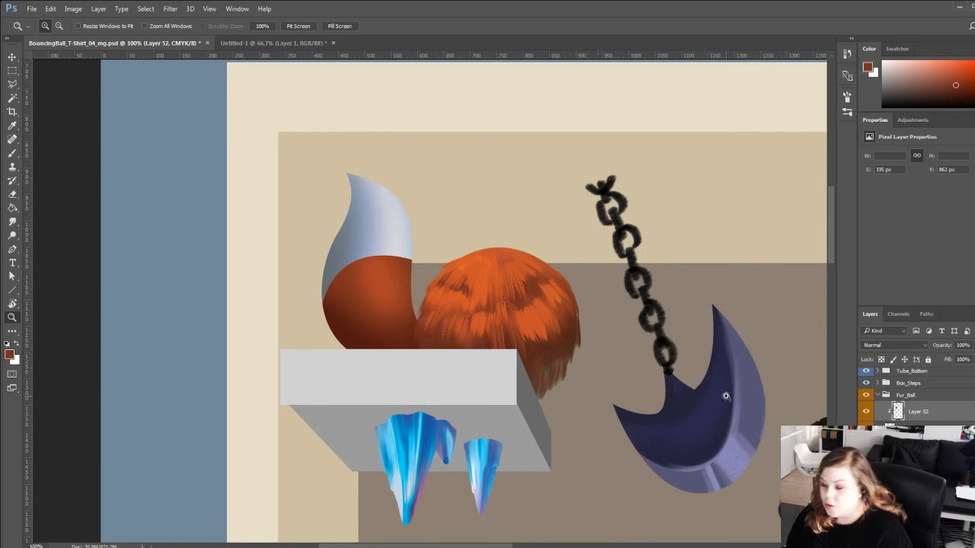
Step back through recent edits to Layer 53, then hide and show that layer to check its content.
key(ctrl+z)
key(ctrl+z)
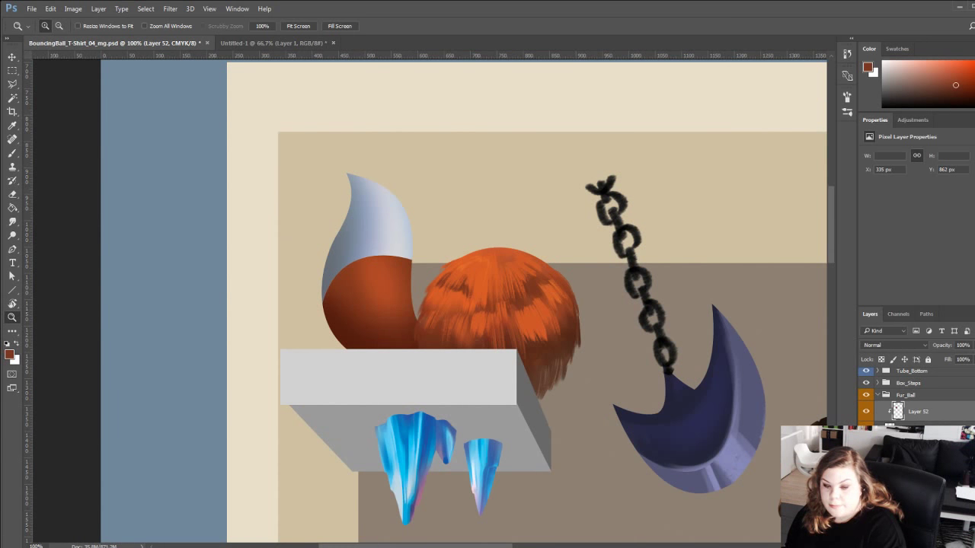
key(ctrl+alt+z)
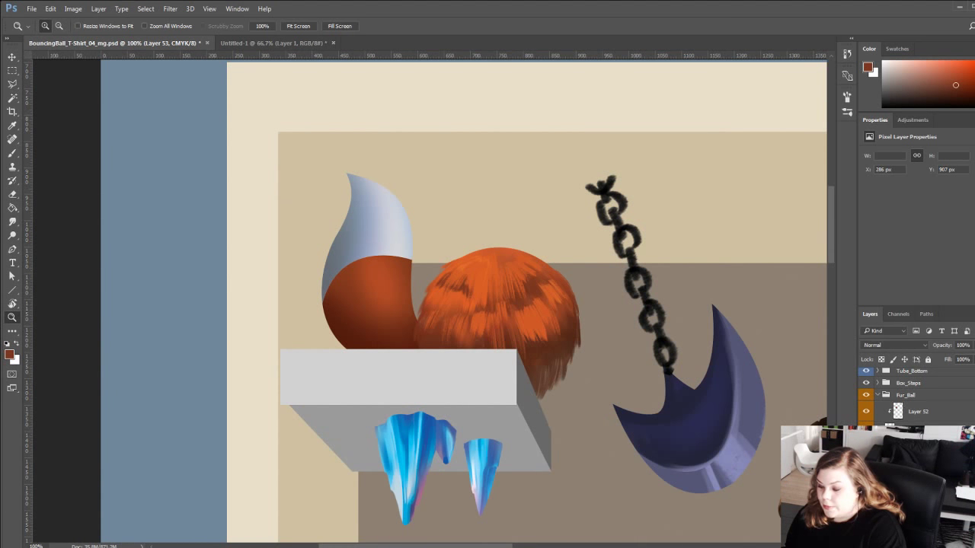
key(ctrl+alt+z)
key(ctrl+alt+z)
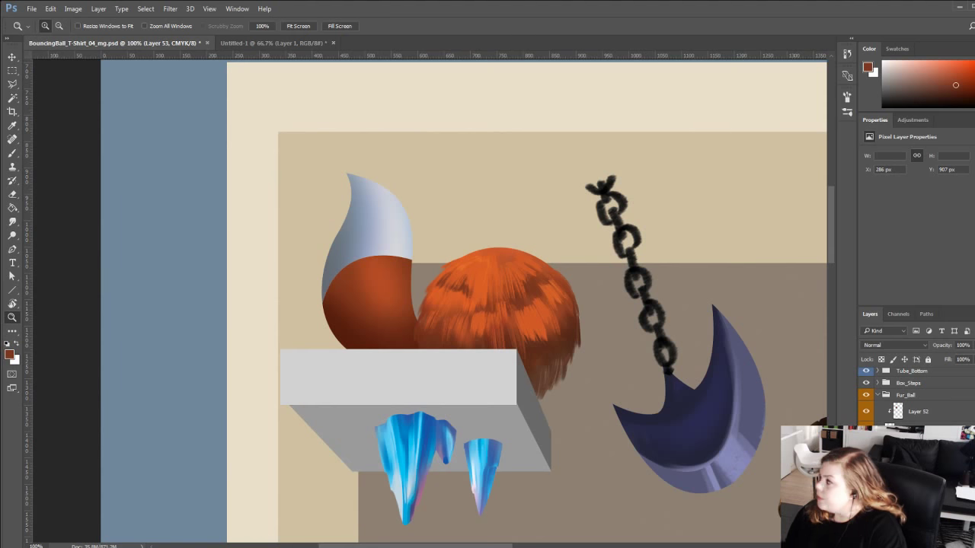
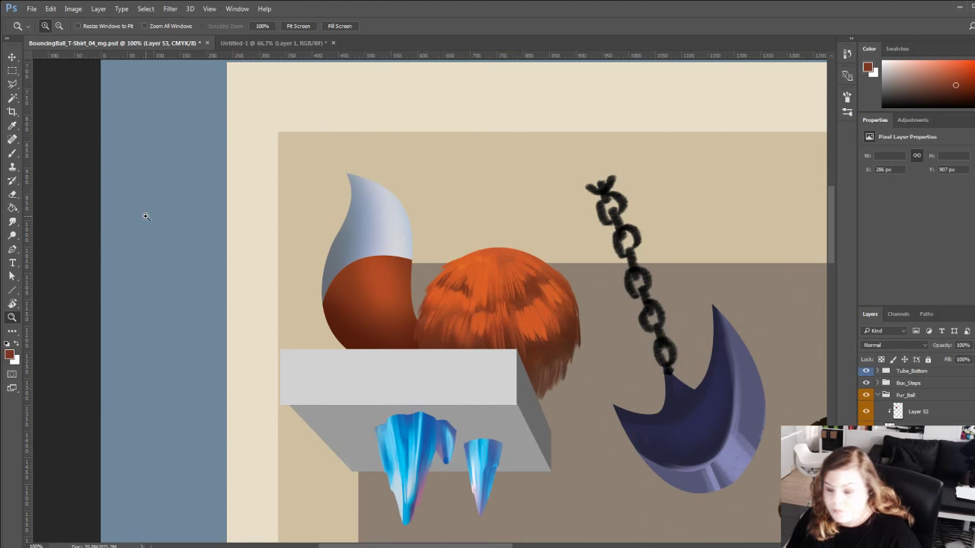
key(b)
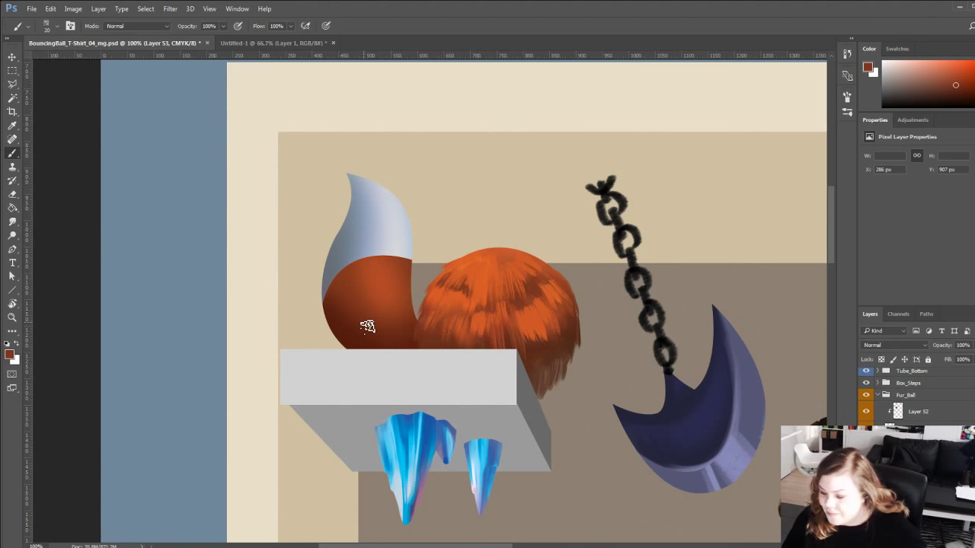
click(866, 493)
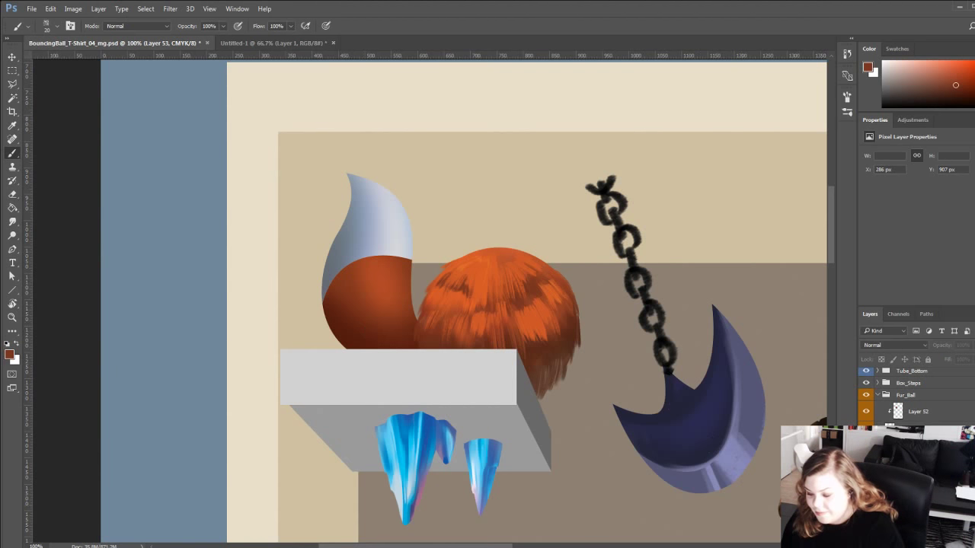
click(866, 494)
On Layer 53, sample bright orange from the fur ball and paint strands along the outer edge of the tail's orange part.
click(14, 319)
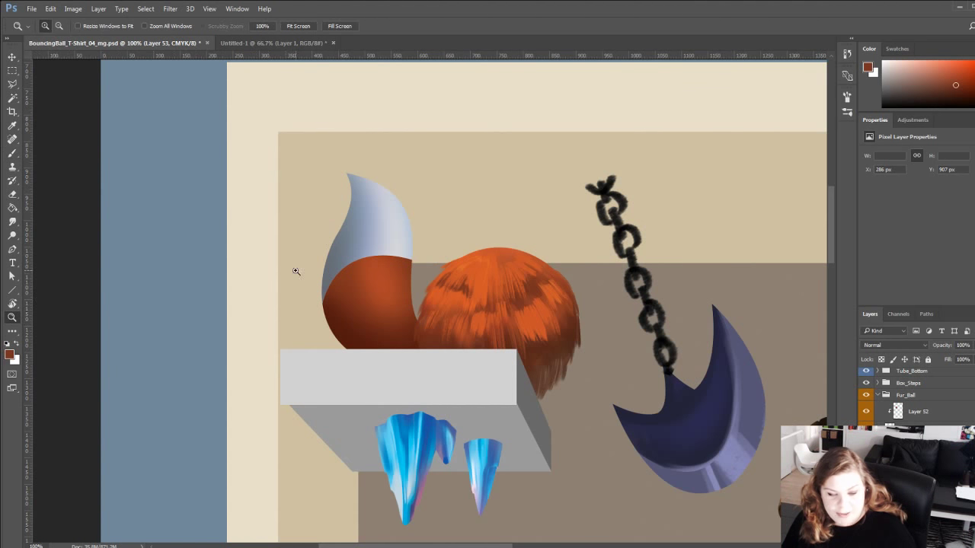
click(320, 244)
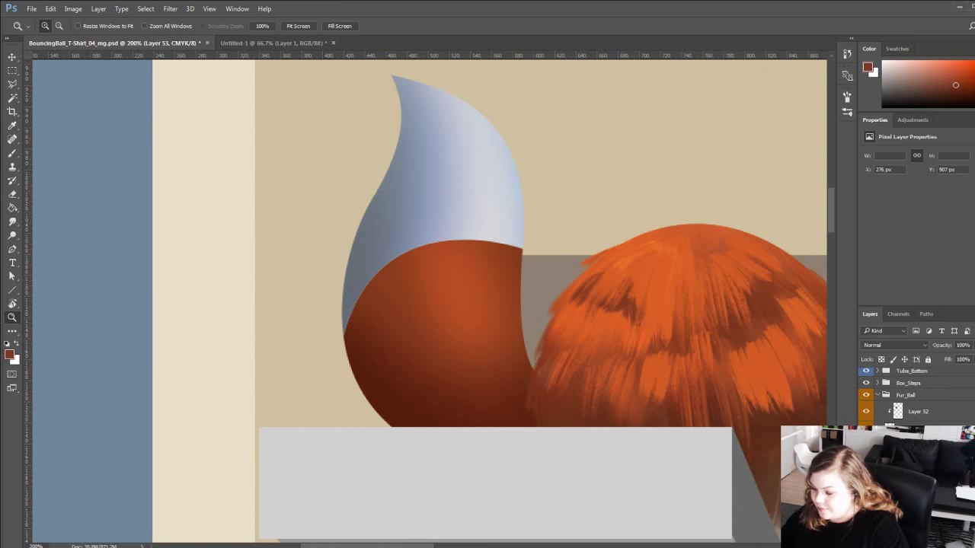
key(b)
alt+click(615, 272)
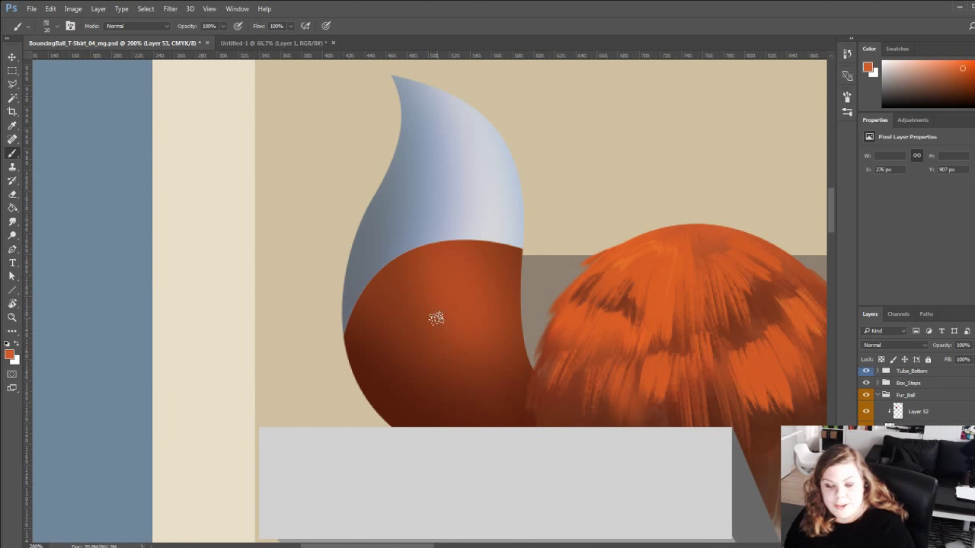
mouse_move(403, 392)
mouse_down()
mouse_move(436, 329)
mouse_move(384, 390)
mouse_move(403, 327)
mouse_move(365, 370)
mouse_move(394, 314)
mouse_move(368, 420)
mouse_move(376, 434)
mouse_move(440, 338)
mouse_up()
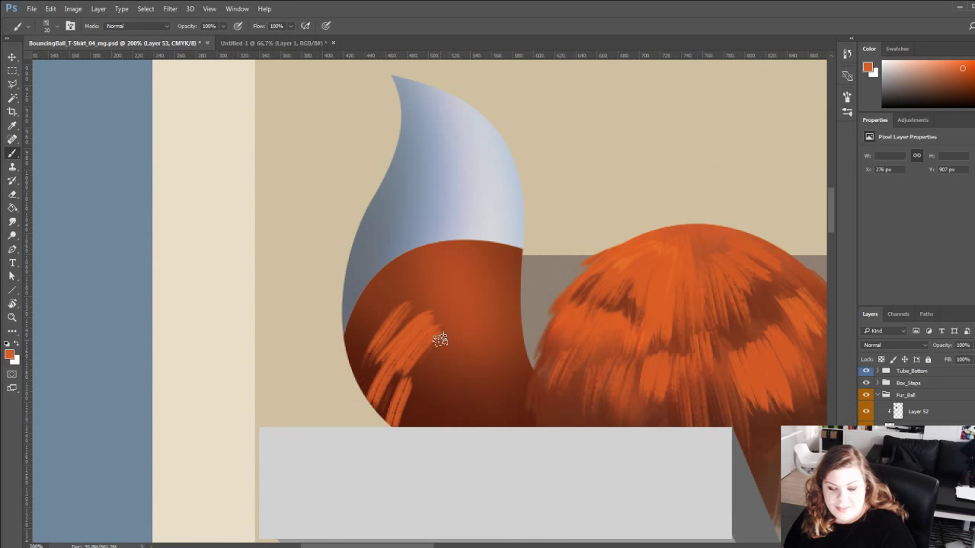
Sample a darker red-brown from the fur ball and add strands around the orange tufts on the tail's outer side.
alt+click(704, 391)
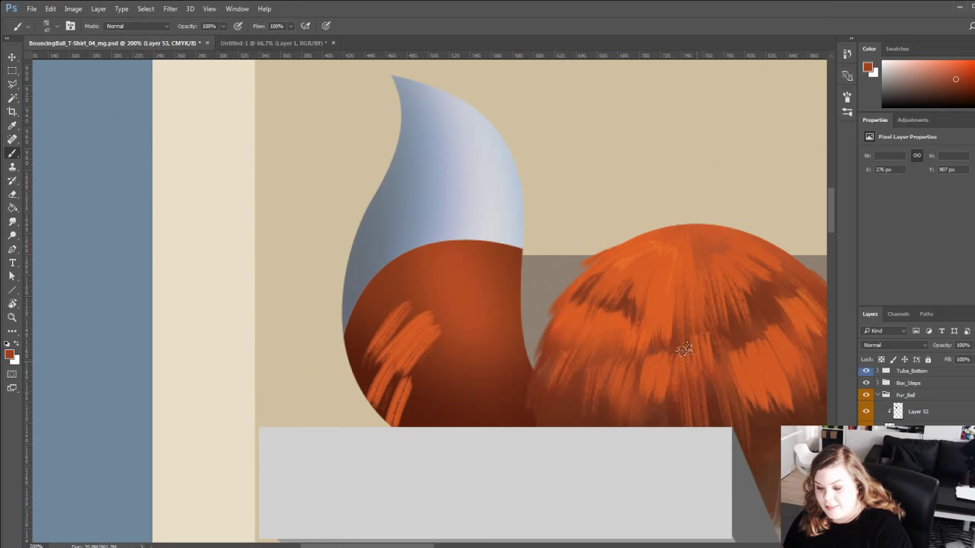
drag(415, 381, 392, 436)
drag(447, 387, 442, 430)
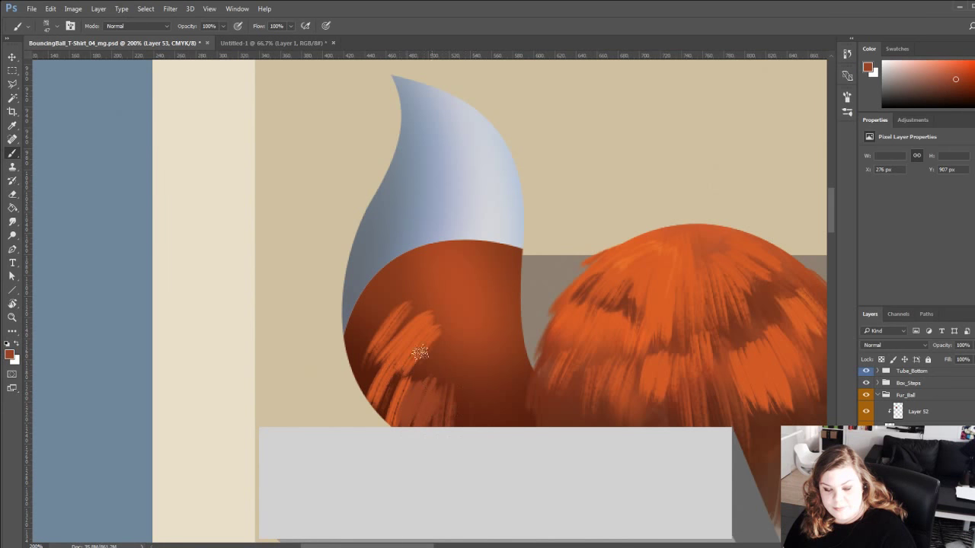
drag(442, 353, 415, 383)
mouse_move(369, 343)
mouse_down()
mouse_move(348, 327)
mouse_move(329, 335)
mouse_up()
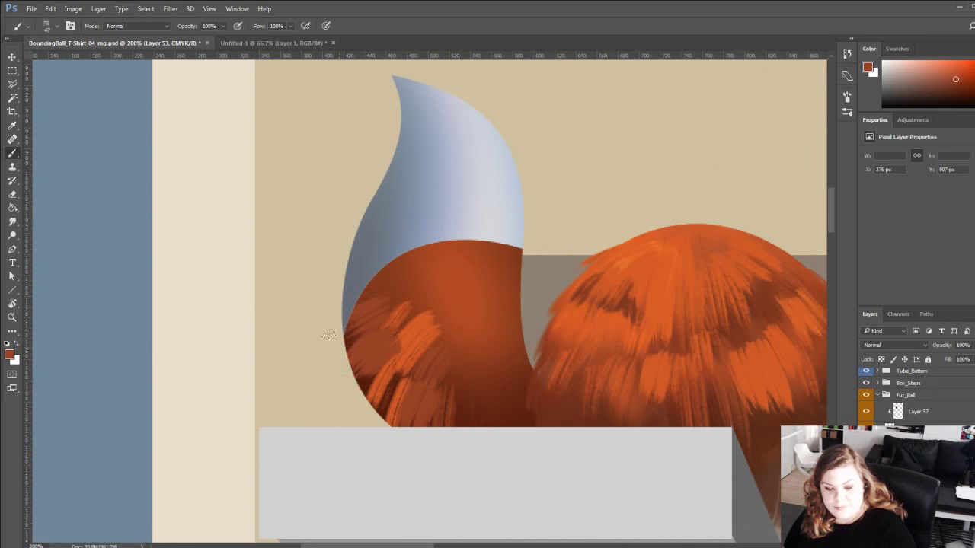
Layer orange strands sampled from the tail's tufts over its outer side, from the platform up to the white tip.
alt+click(399, 335)
drag(399, 332, 366, 362)
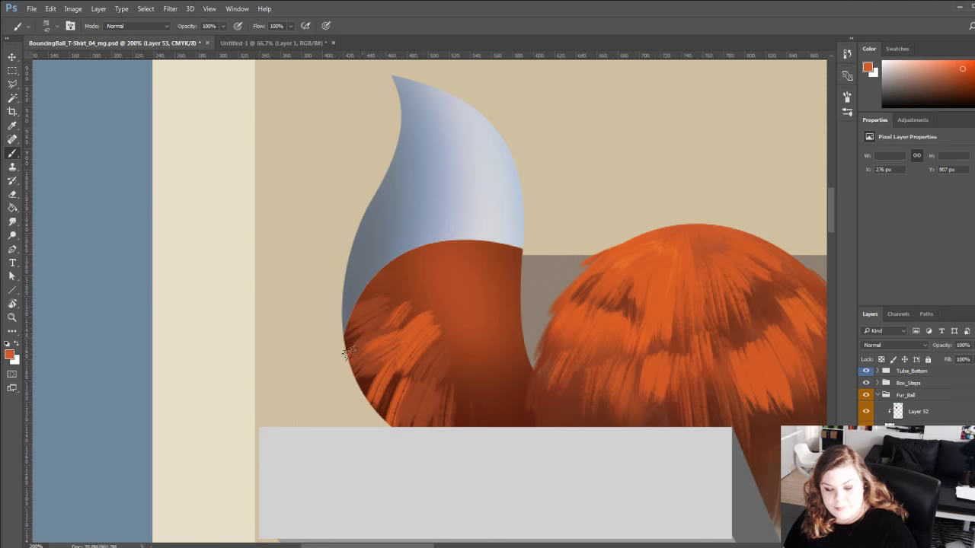
drag(400, 286, 368, 297)
alt+click(379, 380)
drag(373, 357, 358, 392)
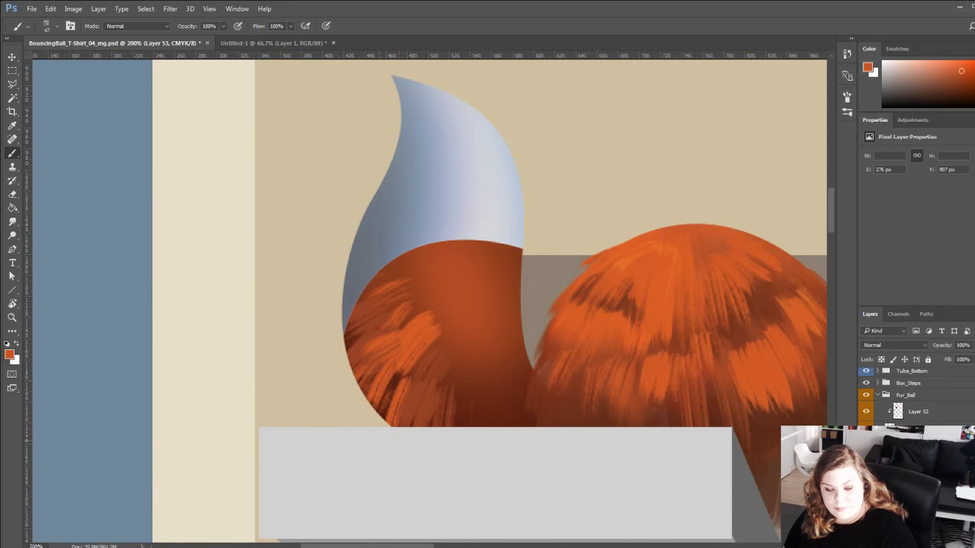
mouse_move(440, 343)
mouse_down()
mouse_move(451, 373)
mouse_move(441, 347)
mouse_move(402, 372)
mouse_up()
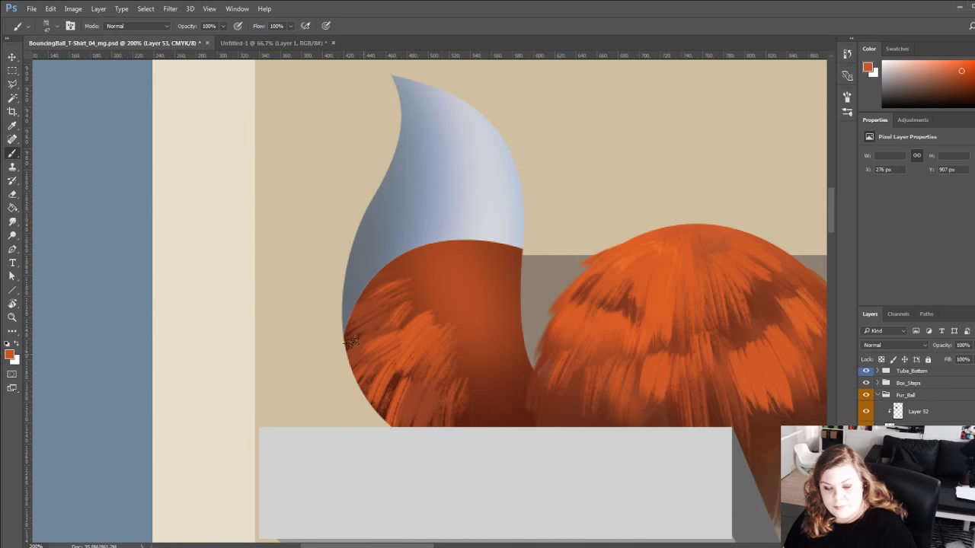
mouse_move(423, 280)
mouse_down()
mouse_move(389, 303)
mouse_move(372, 280)
mouse_up()
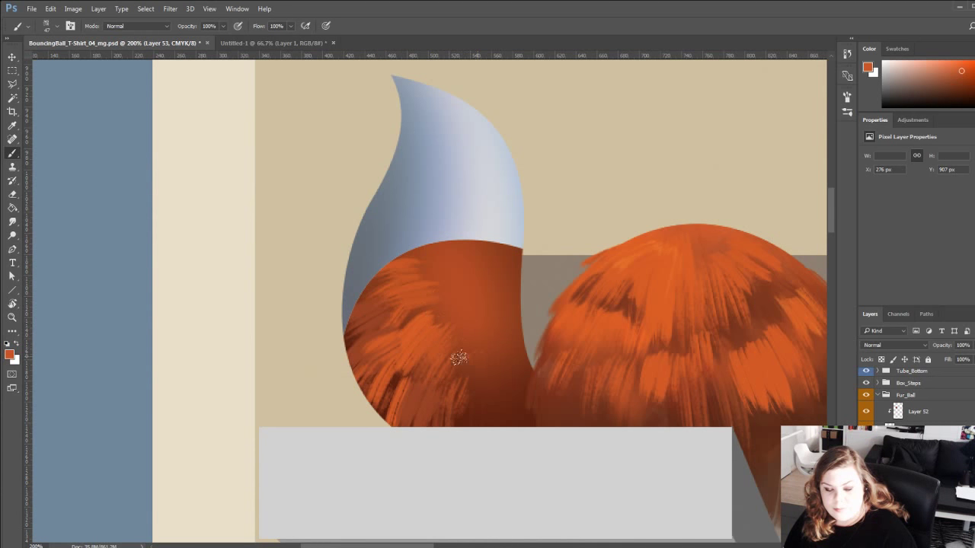
Paint orange tufts across the lower middle of the tail and up through its centre.
drag(457, 355, 468, 414)
drag(487, 370, 499, 423)
drag(466, 329, 462, 388)
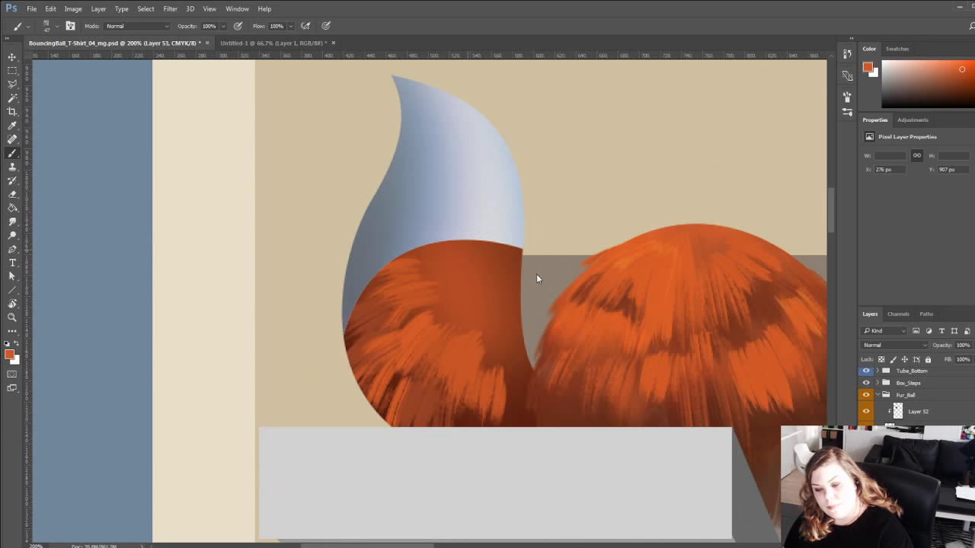
mouse_move(435, 265)
mouse_down()
mouse_move(412, 310)
mouse_move(431, 326)
mouse_up()
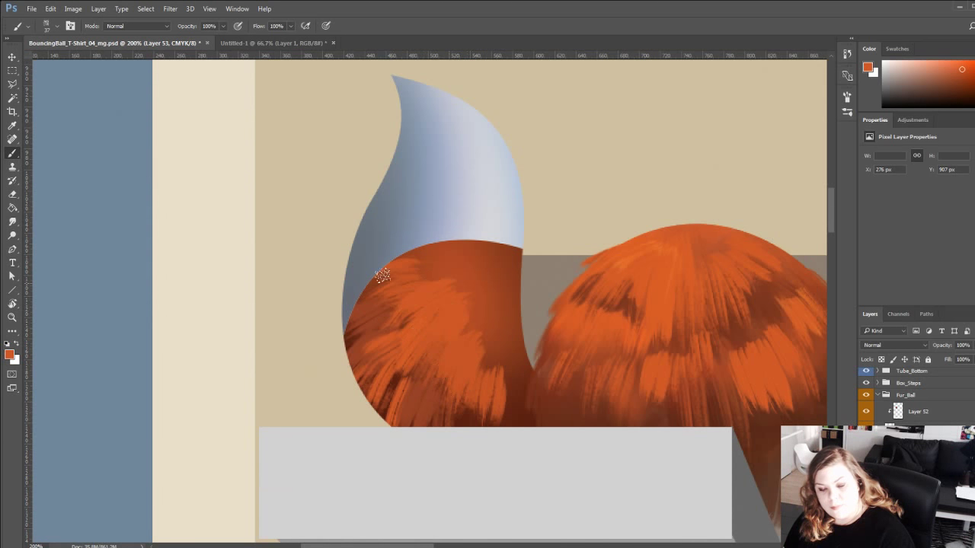
Darken gaps near the tail's base with sampled dark brown and extend sampled orange strands toward the fur ball and the white tip.
alt+click(637, 417)
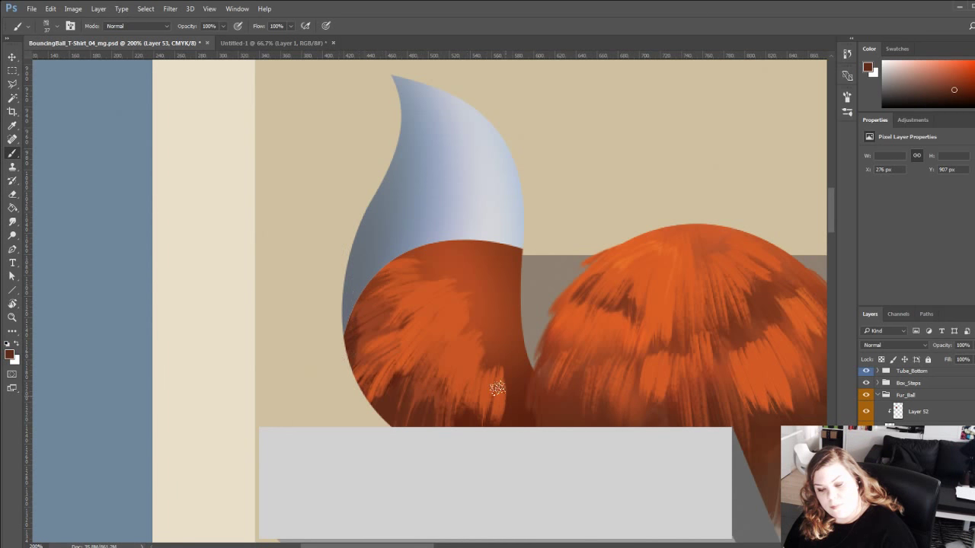
alt+click(461, 303)
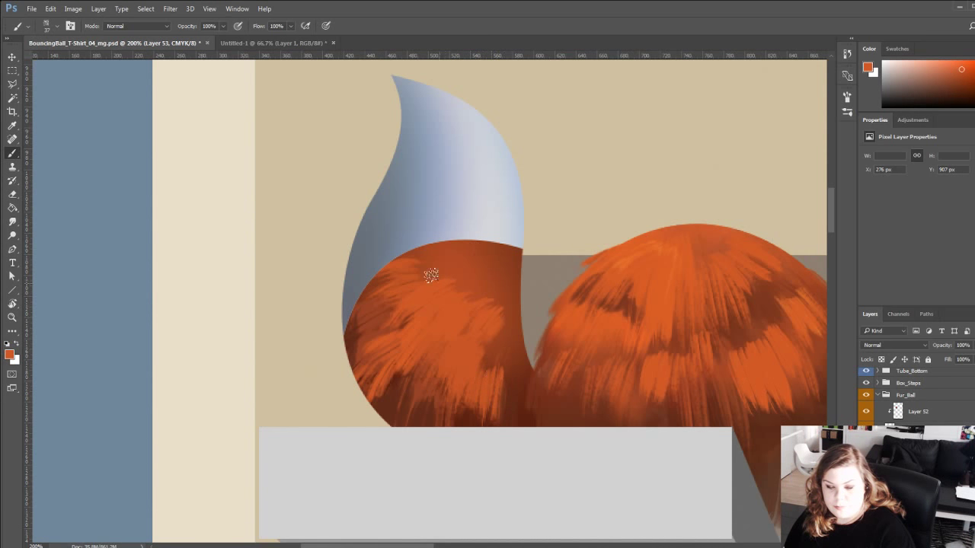
drag(344, 316, 328, 348)
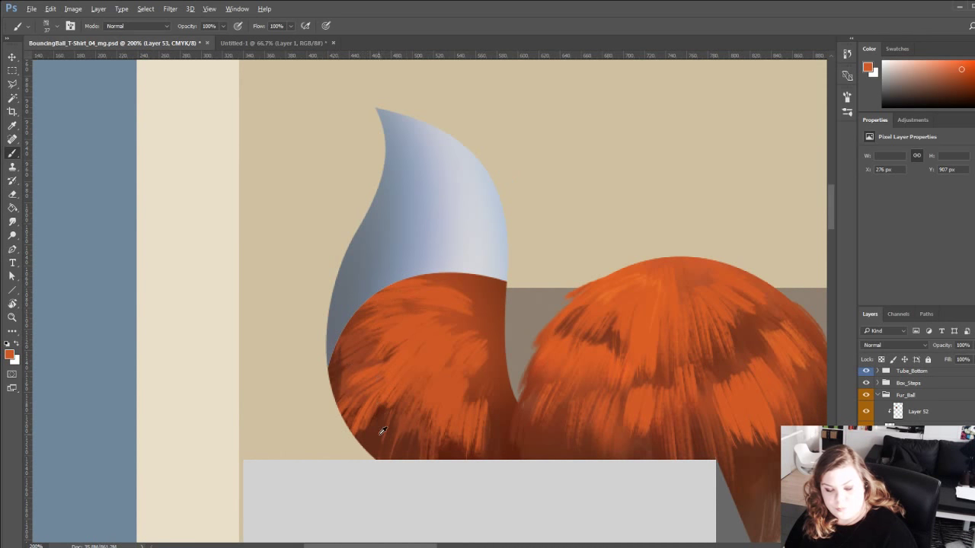
alt+click(370, 399)
alt+click(723, 351)
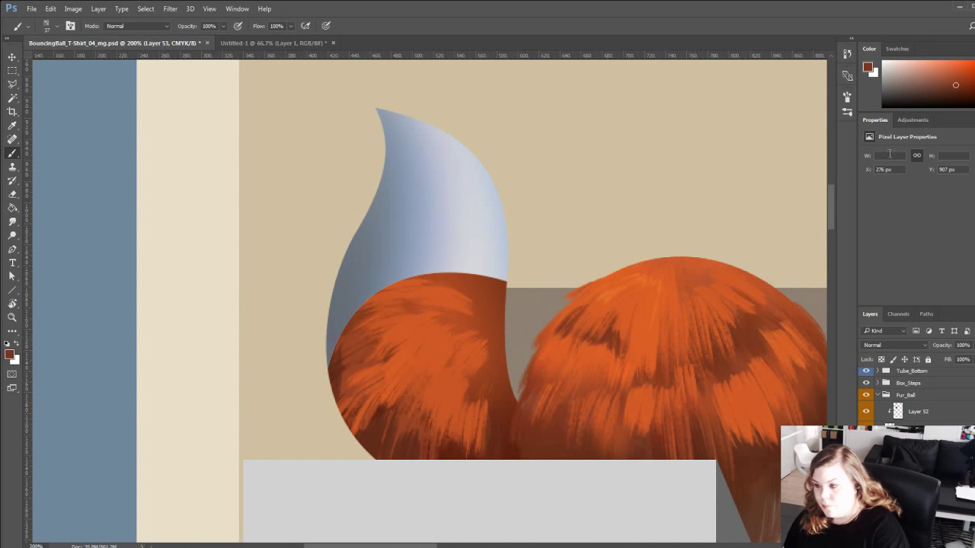
click(962, 99)
drag(390, 405, 373, 433)
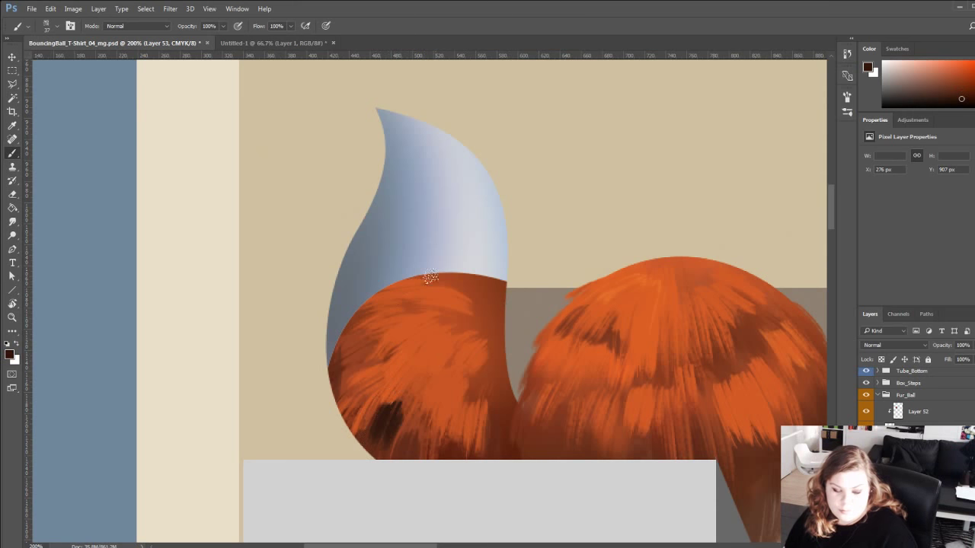
key(ctrl+z)
click(969, 91)
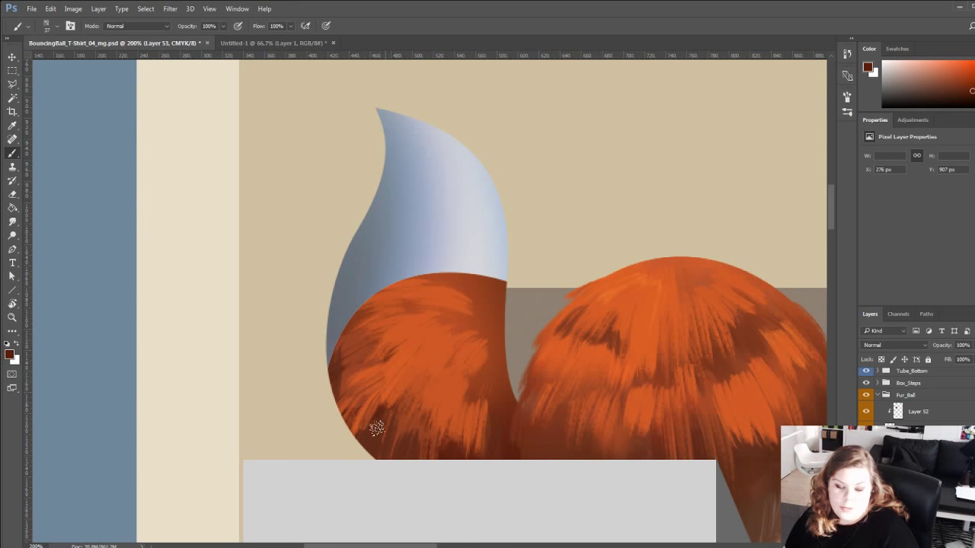
drag(399, 399, 359, 448)
key(ctrl+z)
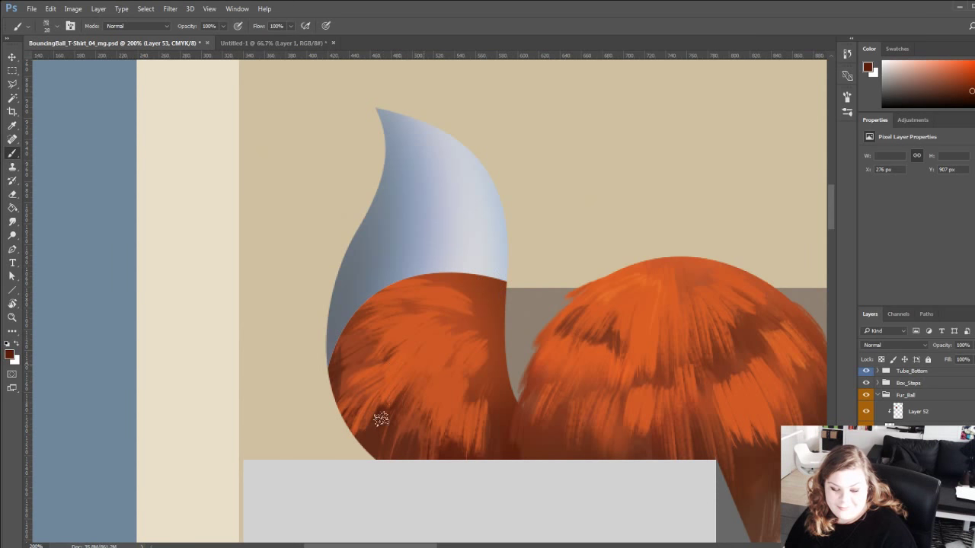
Layer bright and deeper orange strands, sampled from the tail and fur ball, over the tail's lower outer side.
alt+click(366, 377)
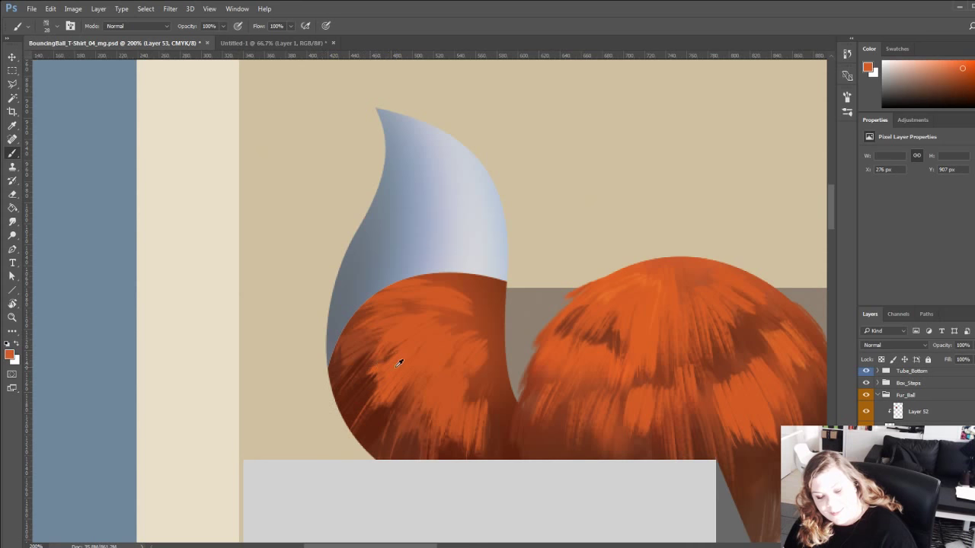
drag(379, 391, 351, 419)
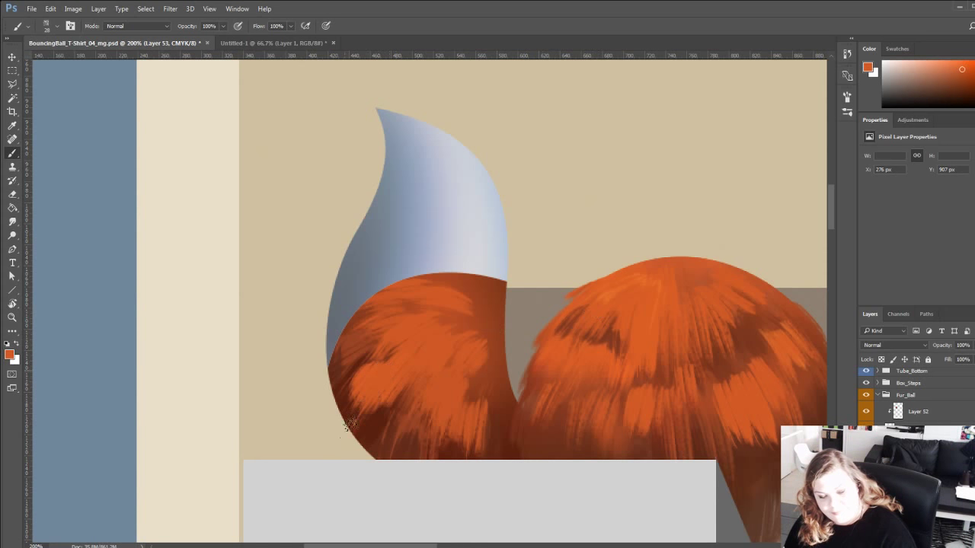
drag(399, 398, 372, 449)
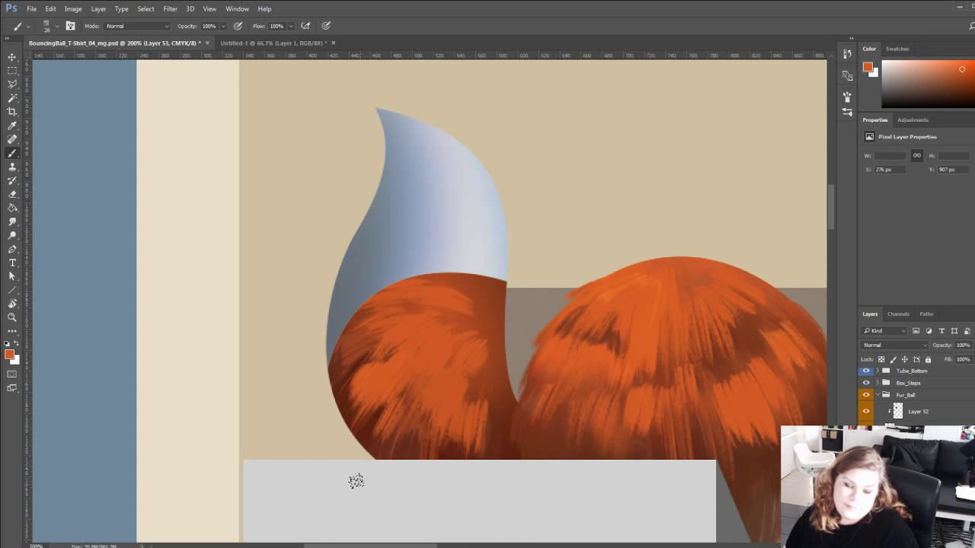
alt+click(379, 463)
alt+click(575, 406)
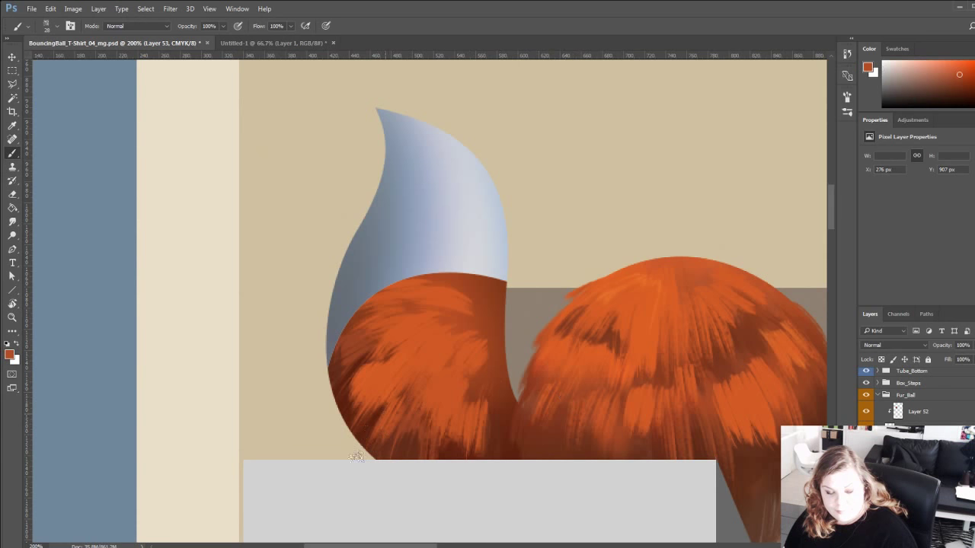
drag(385, 356, 361, 389)
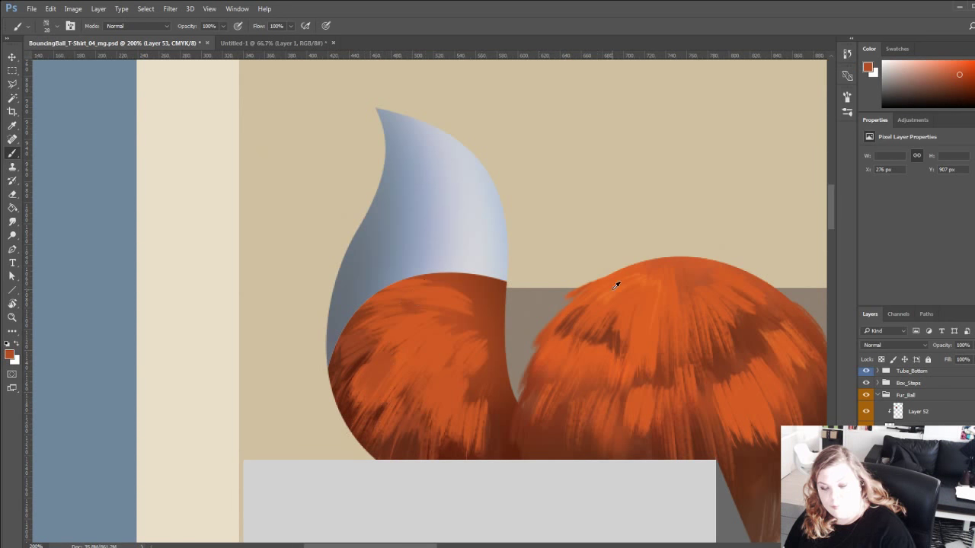
alt+click(586, 297)
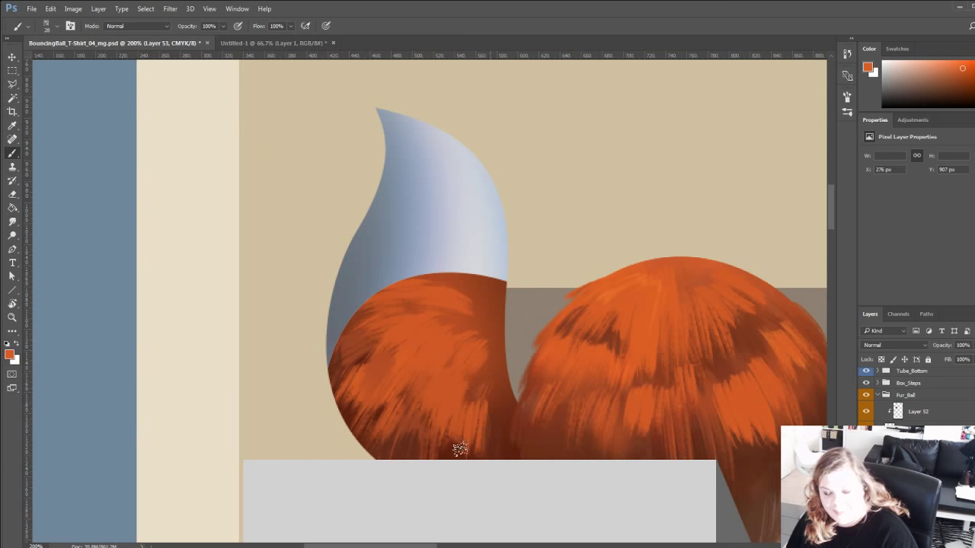
scroll(317, 262, down, 3)
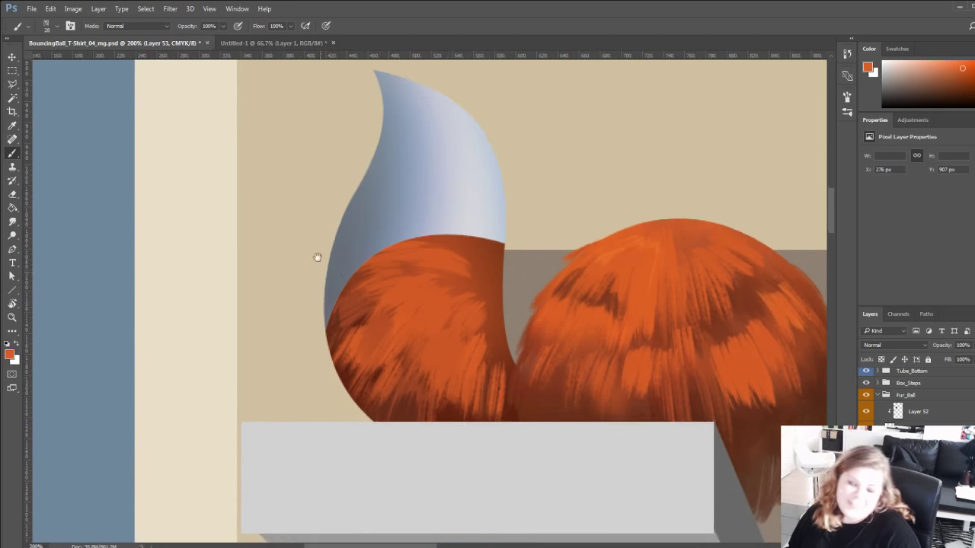
Sample dark red-brown from the tail and paint shadow gaps through its lower middle and along its outer edge.
alt+click(449, 329)
mouse_move(450, 330)
mouse_down()
mouse_move(434, 383)
mouse_move(450, 417)
mouse_up()
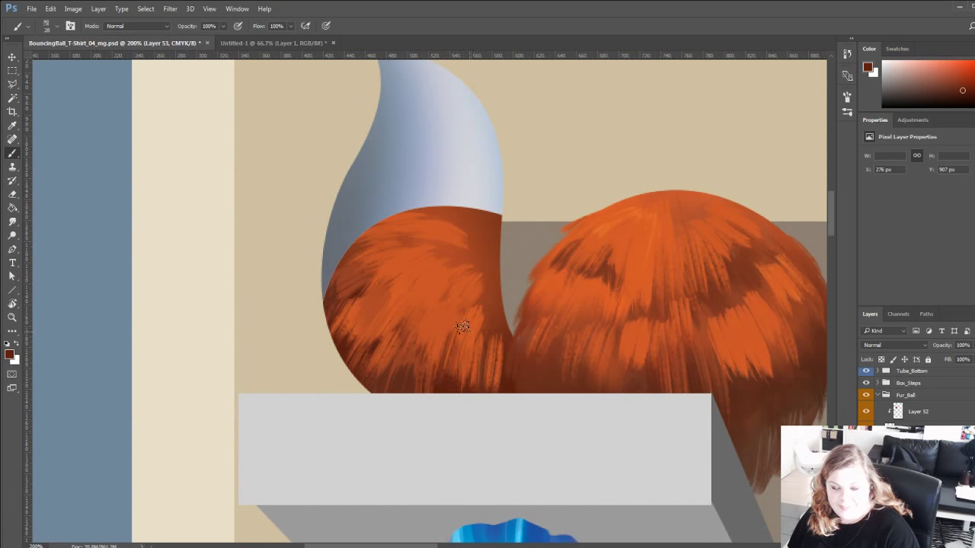
mouse_move(432, 312)
mouse_down()
mouse_move(406, 370)
mouse_move(417, 394)
mouse_up()
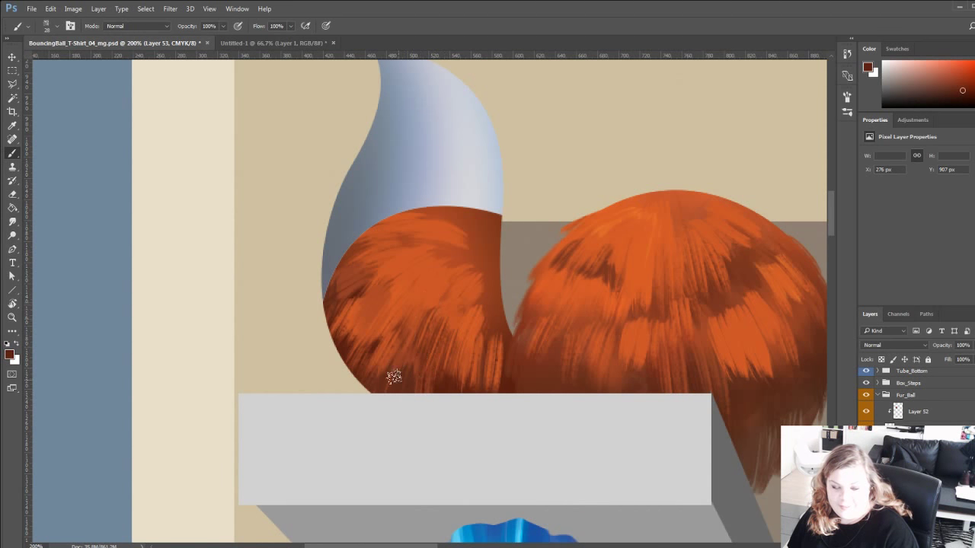
scroll(335, 327, up, 3)
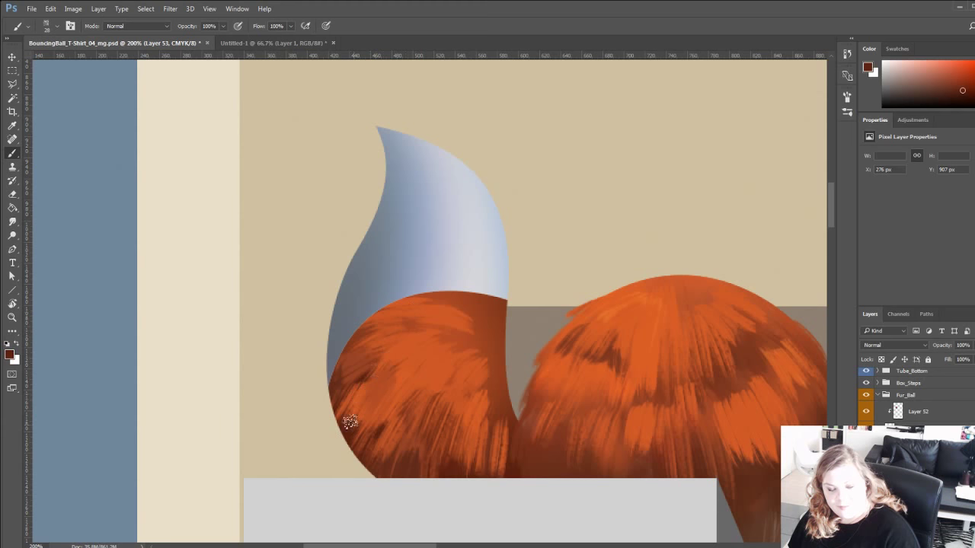
drag(383, 372, 351, 421)
Touch up the tail at 66.7% zoom with sampled orange strands on its lower part beside the fur ball.
click(12, 317)
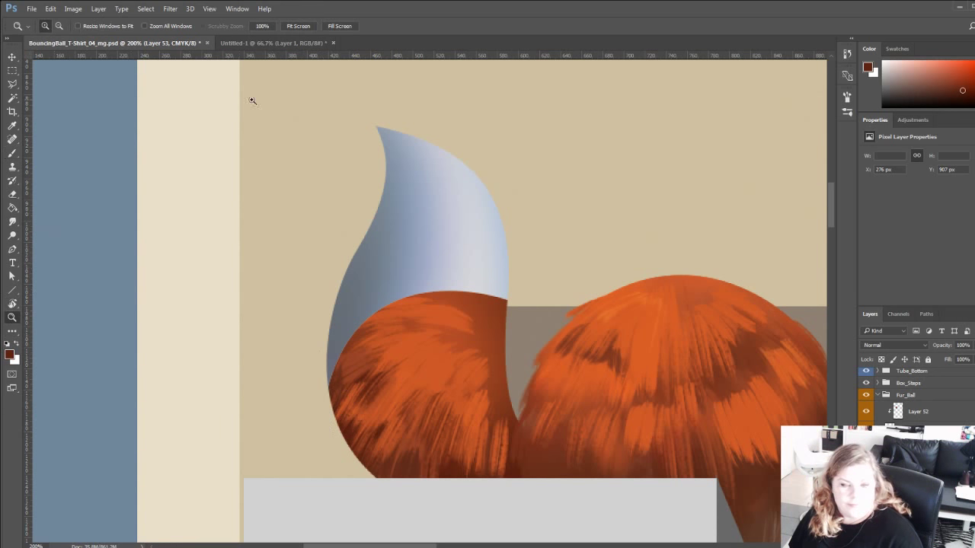
click(289, 26)
click(341, 160)
click(343, 144)
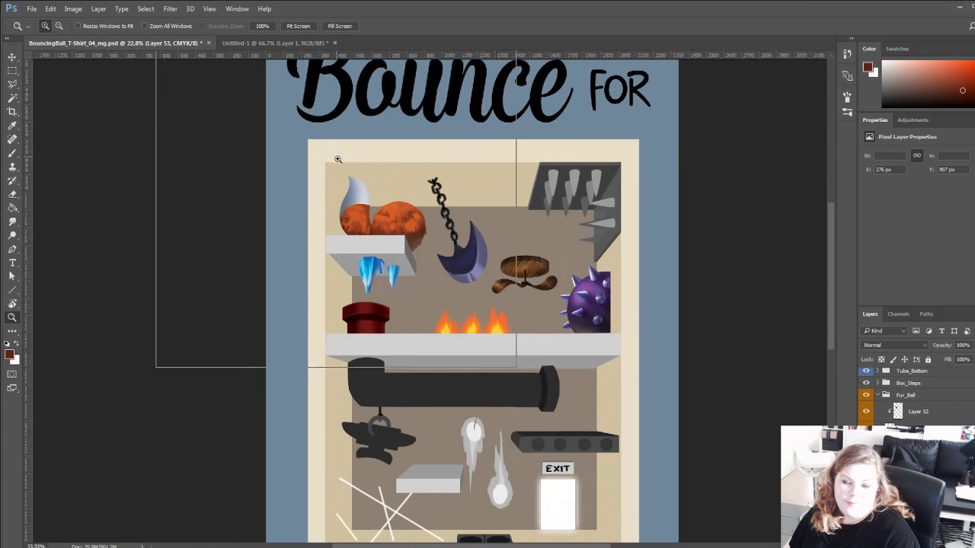
click(346, 126)
click(350, 109)
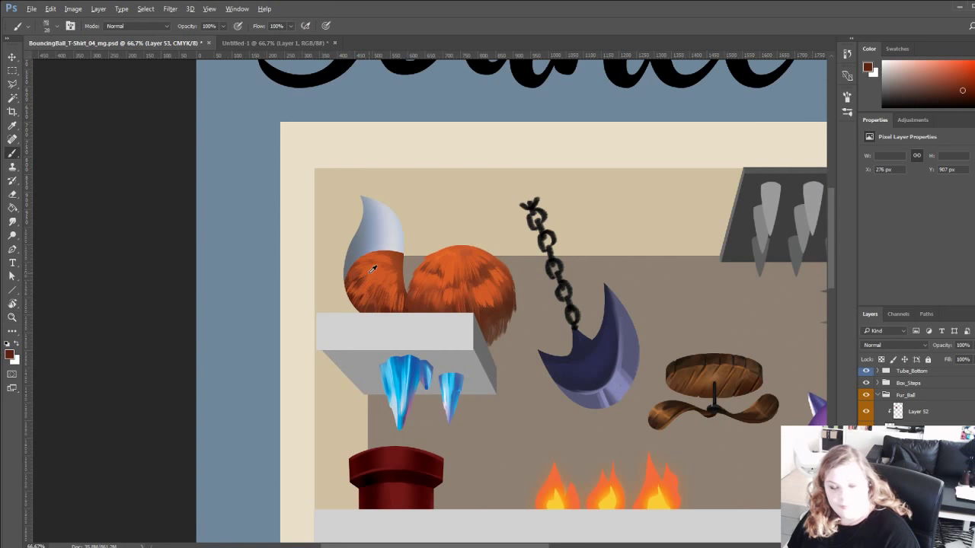
key(r)
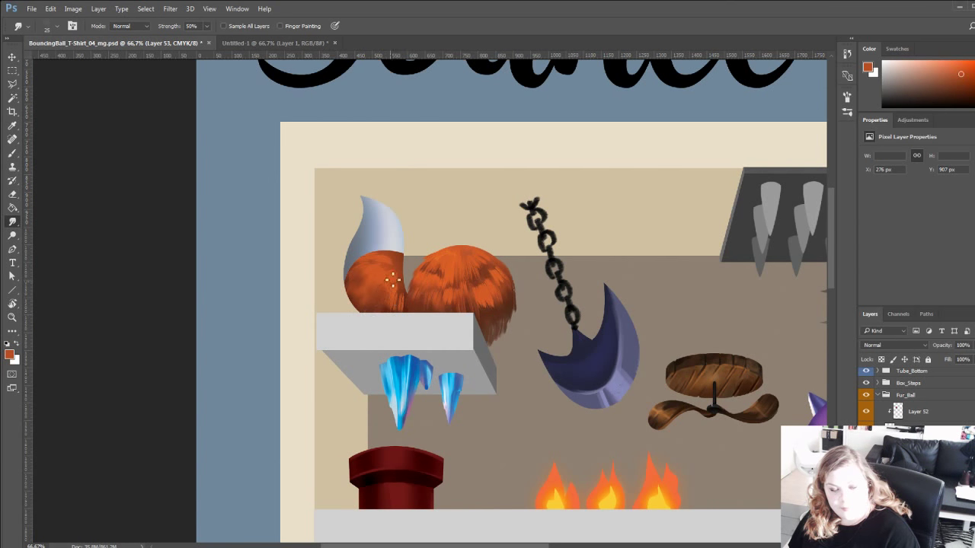
key(b)
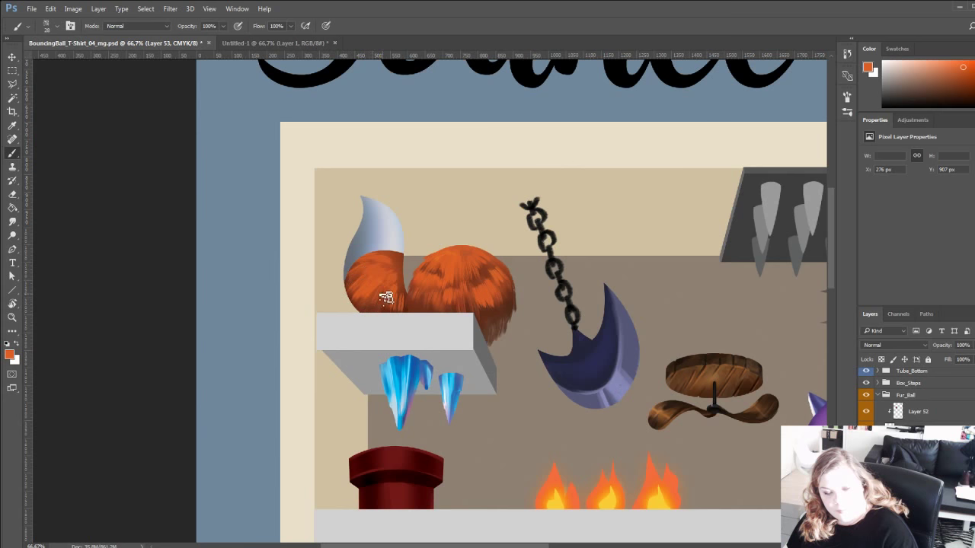
drag(391, 290, 412, 335)
alt+click(406, 349)
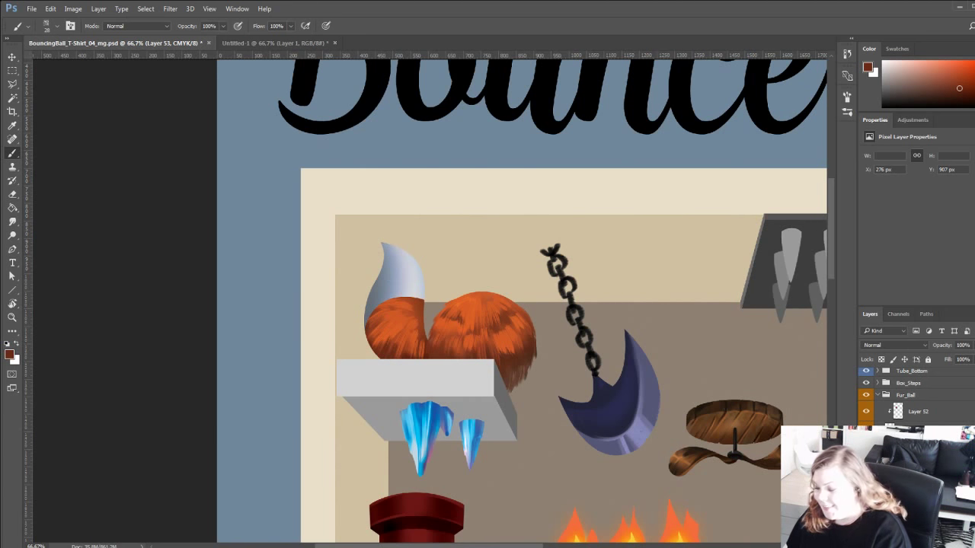
key(ctrl+z)
key(ctrl+z)
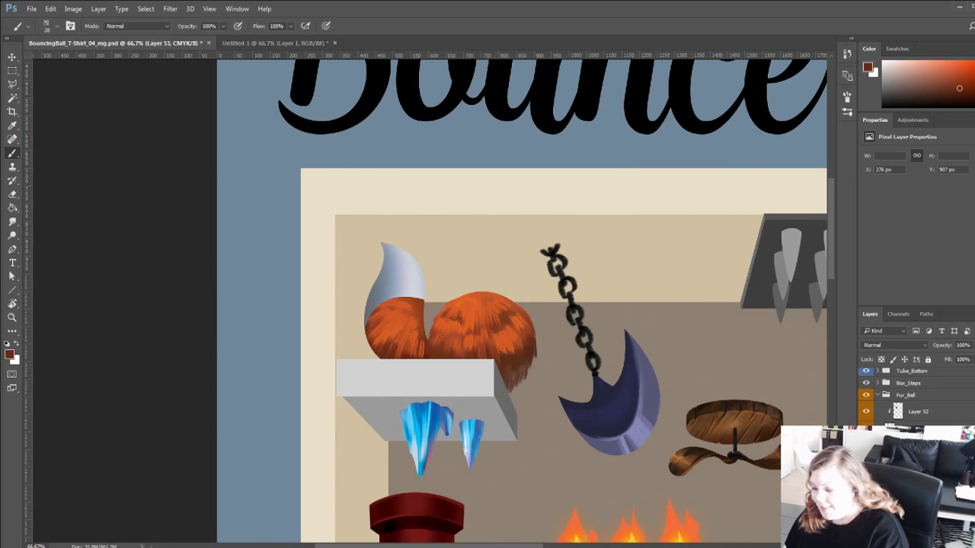
Create a new layer for the white tip's fur and give it a layer mask from a loaded selection.
shift+click(918, 446)
key(ctrl+e)
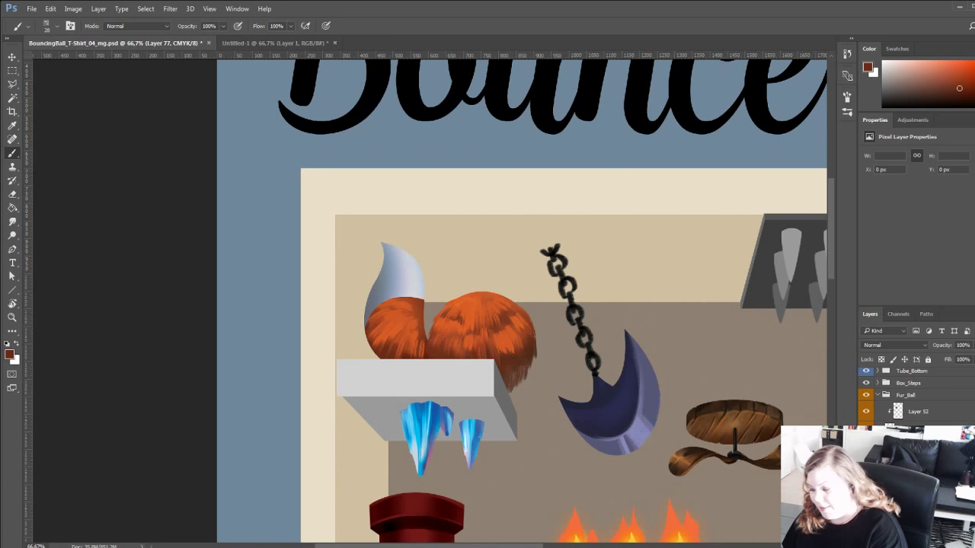
ctrl+click(906, 487)
click(916, 543)
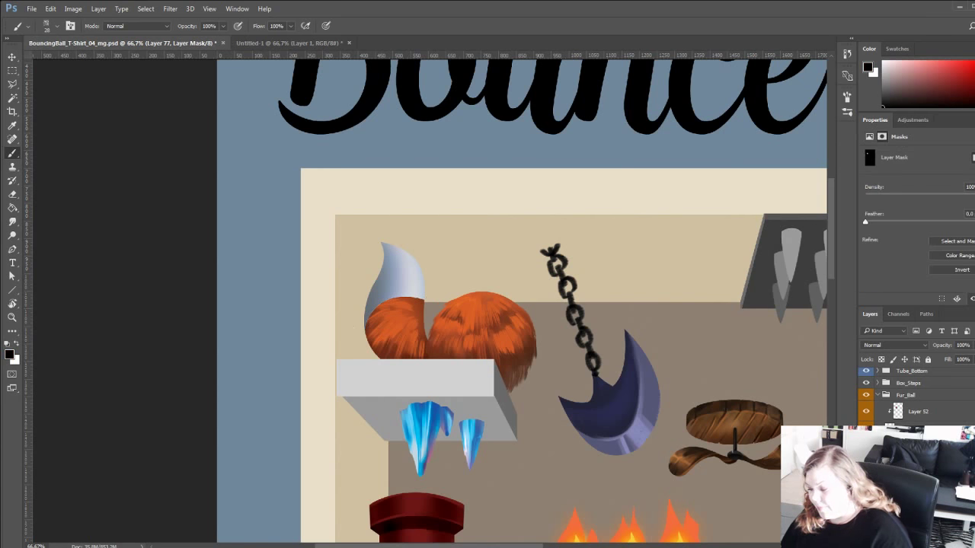
click(898, 488)
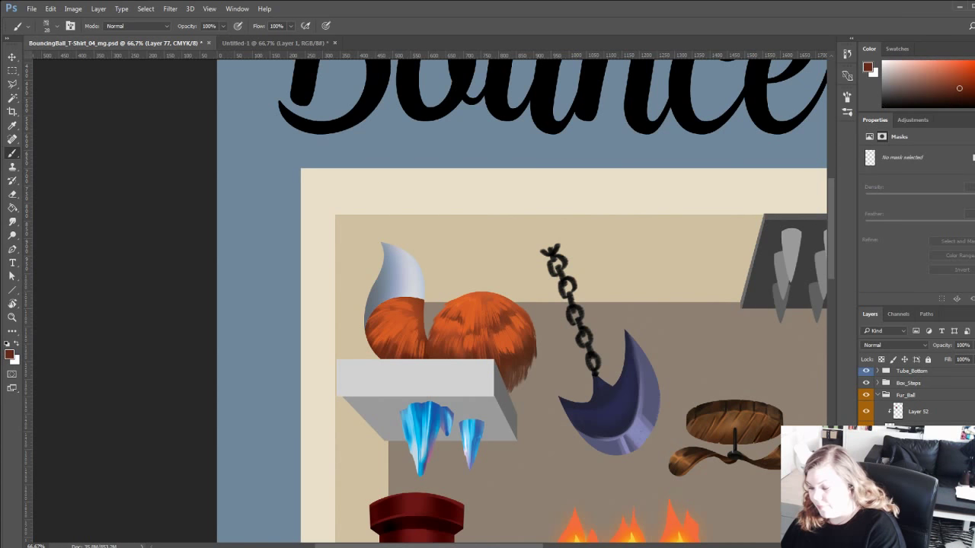
Sample grey-blue from the tail's white tip and paint fur strands across the tip's shaded outer half.
alt+click(392, 285)
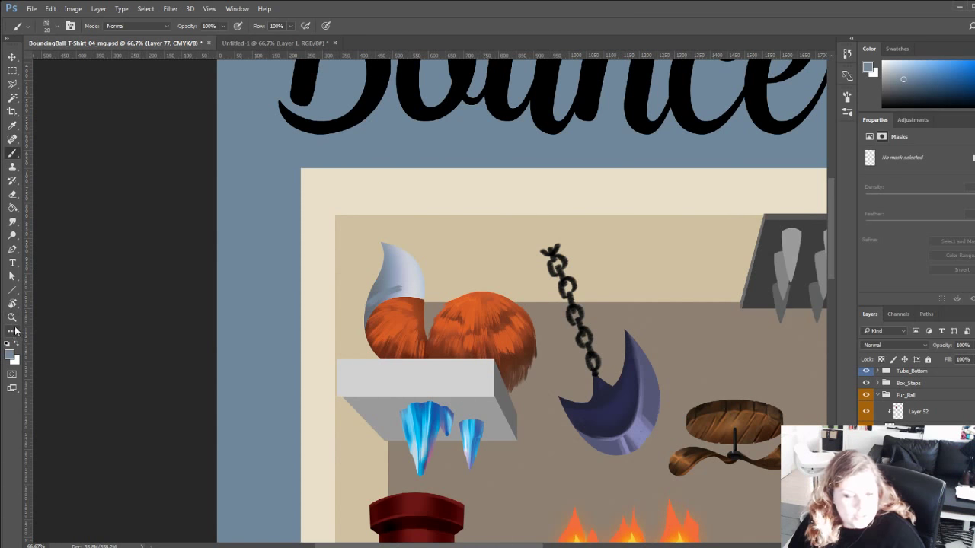
click(13, 317)
click(359, 234)
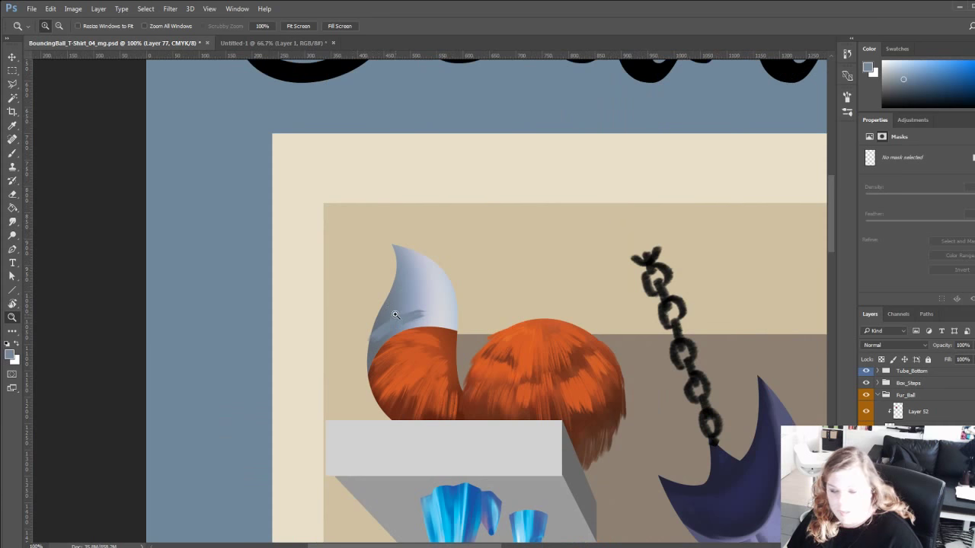
key(b)
mouse_move(419, 305)
mouse_down()
mouse_move(421, 272)
mouse_move(403, 273)
mouse_move(417, 288)
mouse_move(393, 307)
mouse_up()
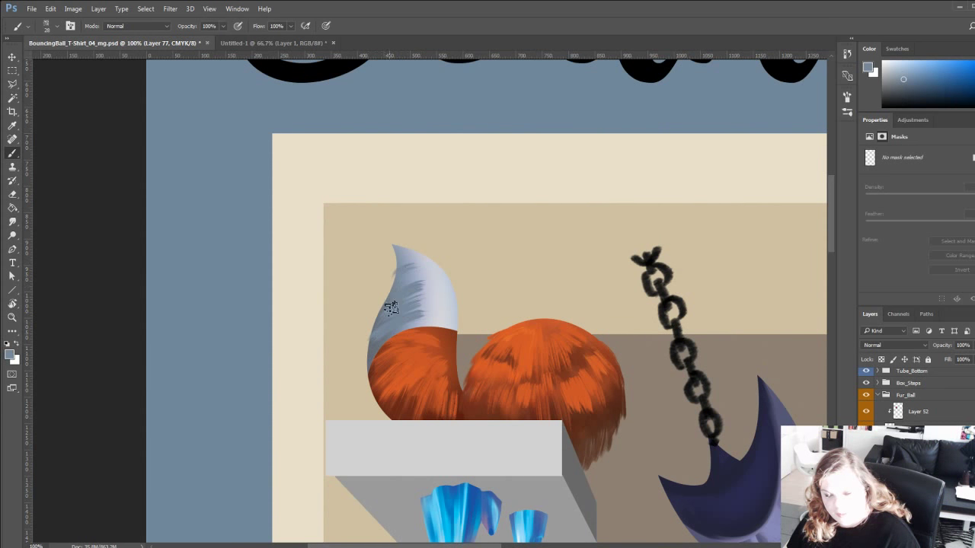
mouse_move(389, 269)
mouse_down()
mouse_move(380, 348)
mouse_move(353, 354)
mouse_up()
key(ctrl+z)
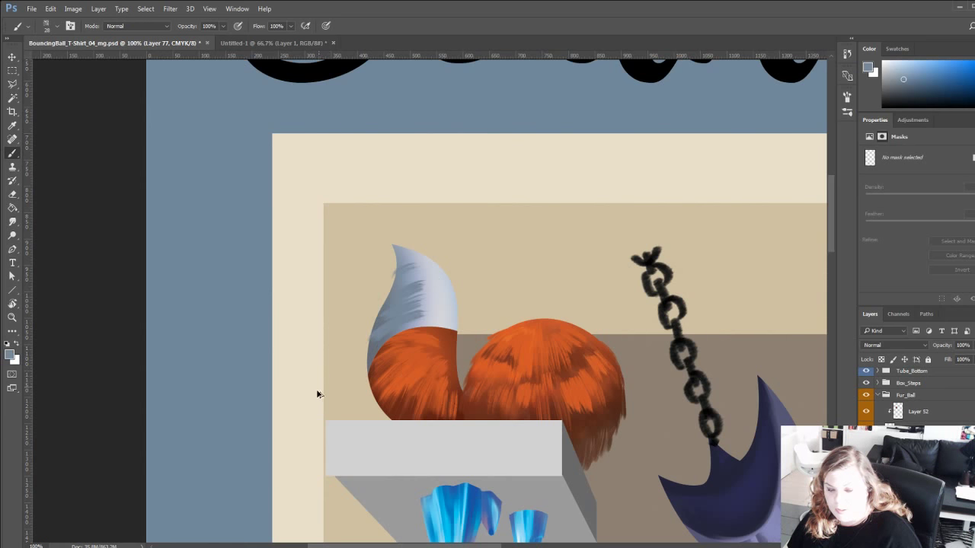
Remove the tip strand layer's mask and mask the layer with the oval selection around the tail instead.
ctrl+click(919, 472)
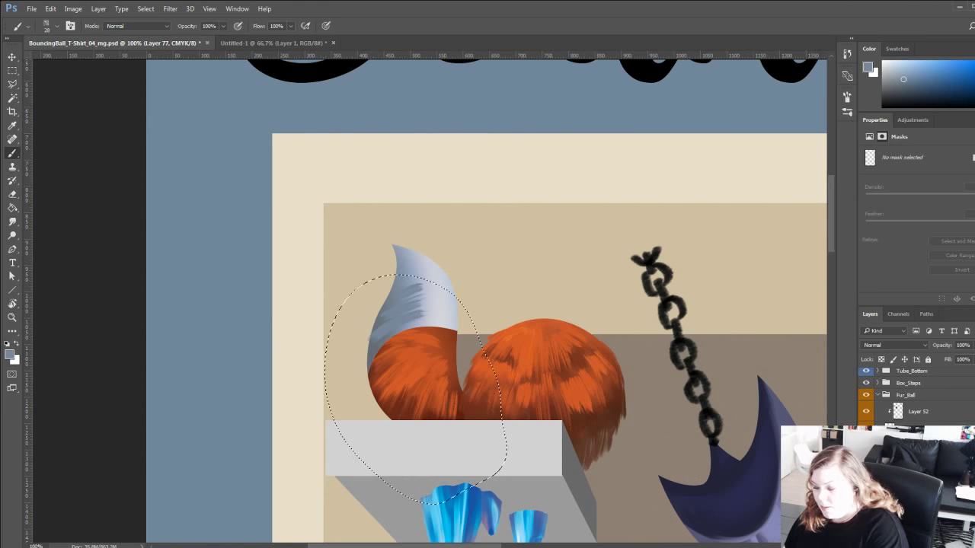
click(918, 472)
right_click(919, 472)
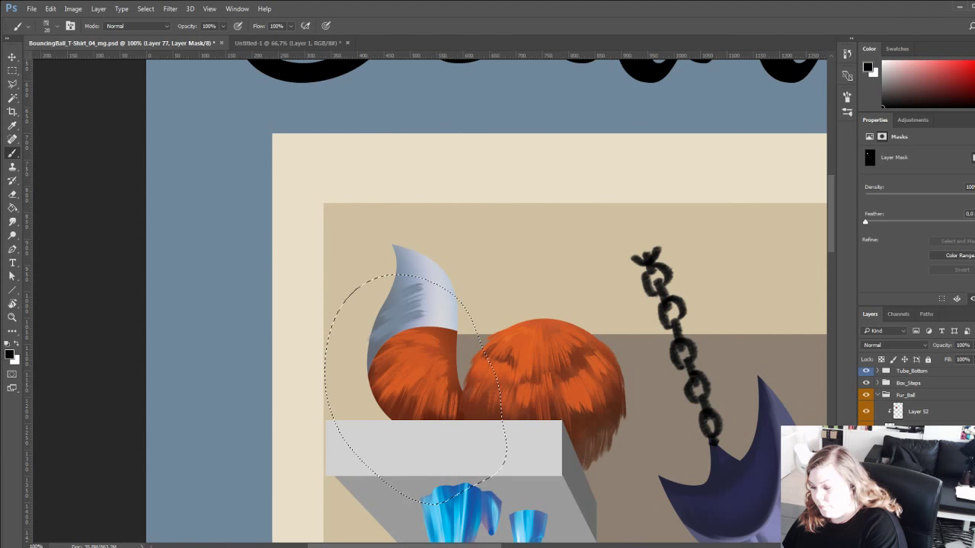
click(893, 379)
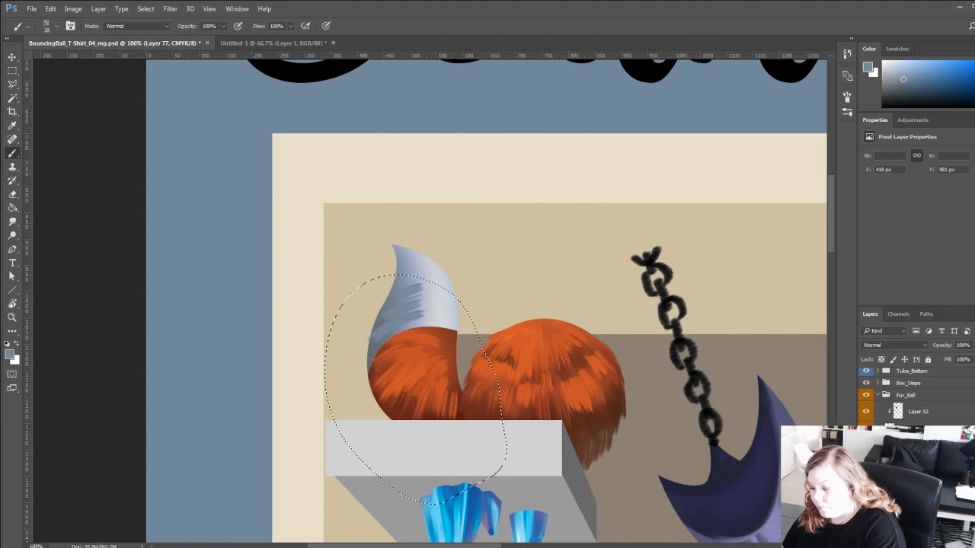
key(ctrl+d)
key(ctrl+backslash)
key(ctrl+2)
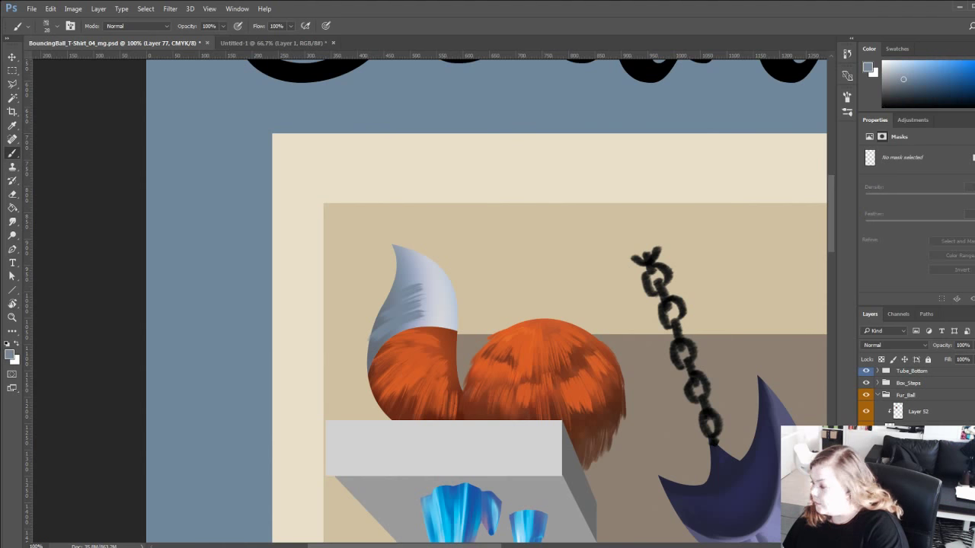
Add grey-blue strands at the white tip's lower outer edge and save the illustration.
drag(381, 335, 371, 357)
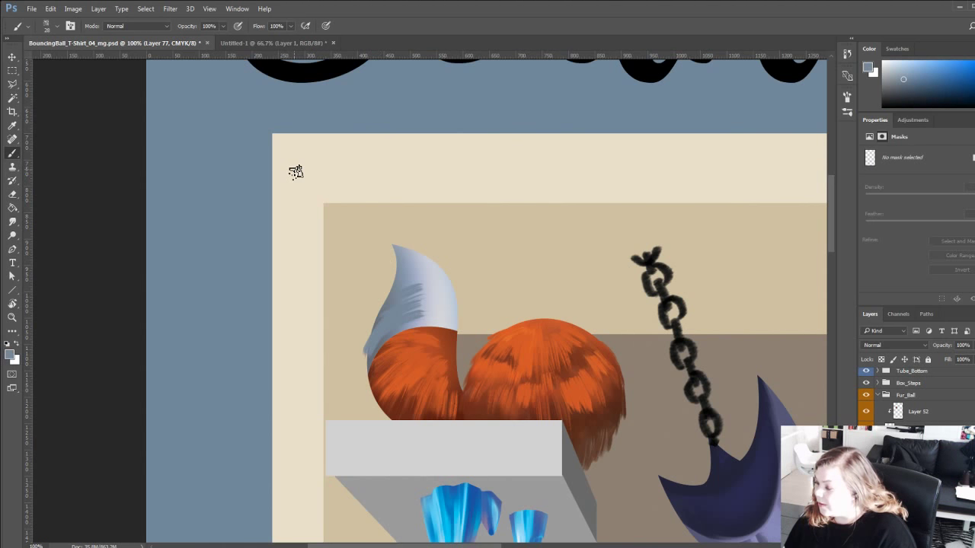
key(ctrl+s)
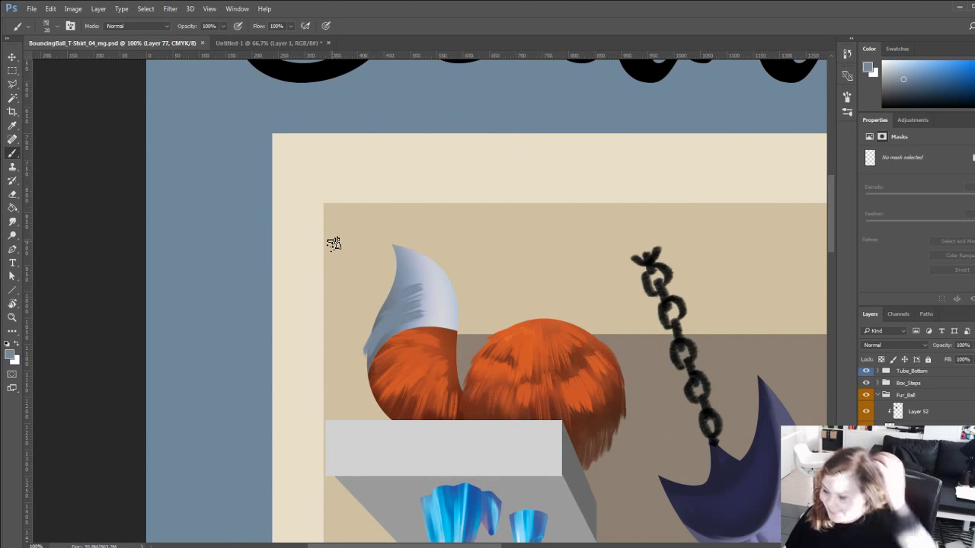
Hide the layer holding the white tip's grey-blue fur strands.
key(ctrl+alt+g)
click(866, 464)
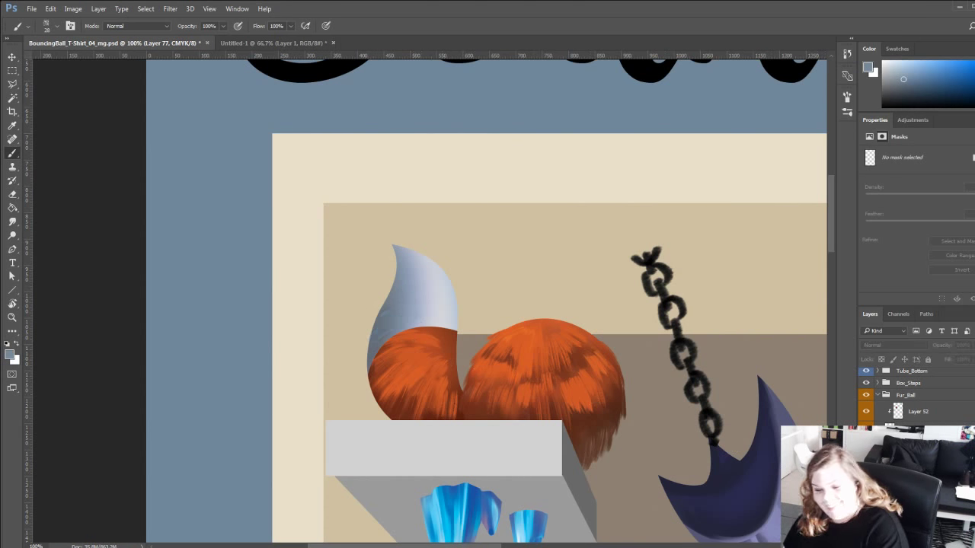
Show the white tip's grey-blue strand layer again and toggle the visibility of the tail layers beneath to check their contents.
click(866, 464)
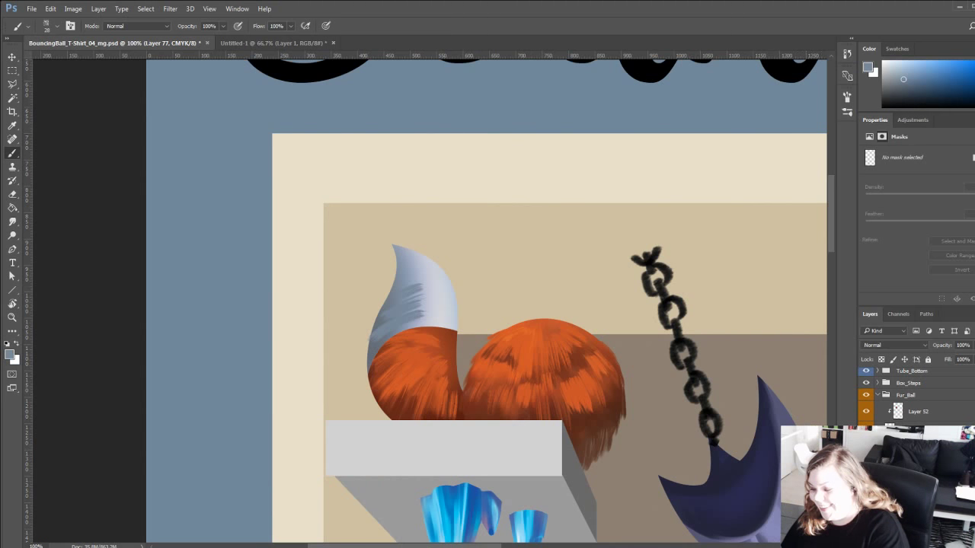
click(917, 464)
click(866, 482)
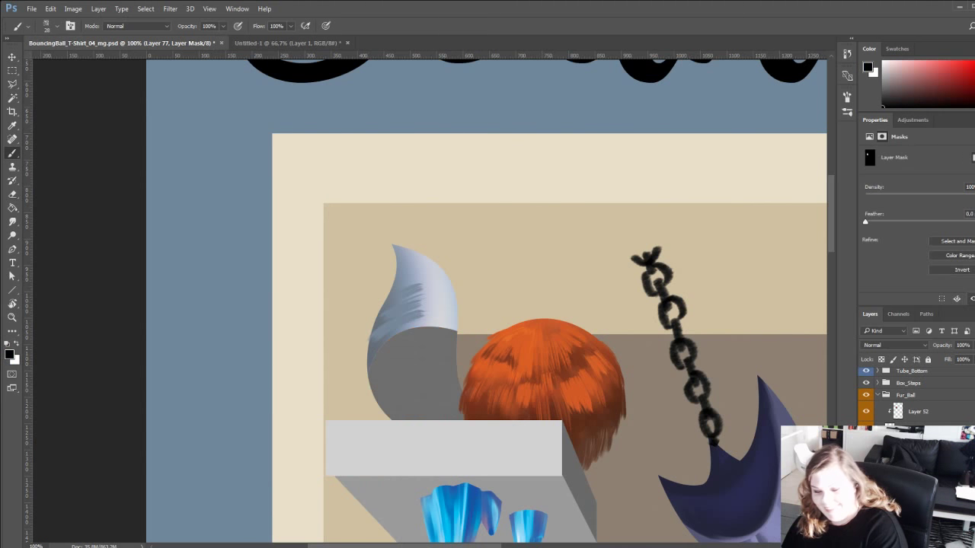
click(866, 481)
click(866, 498)
click(866, 498)
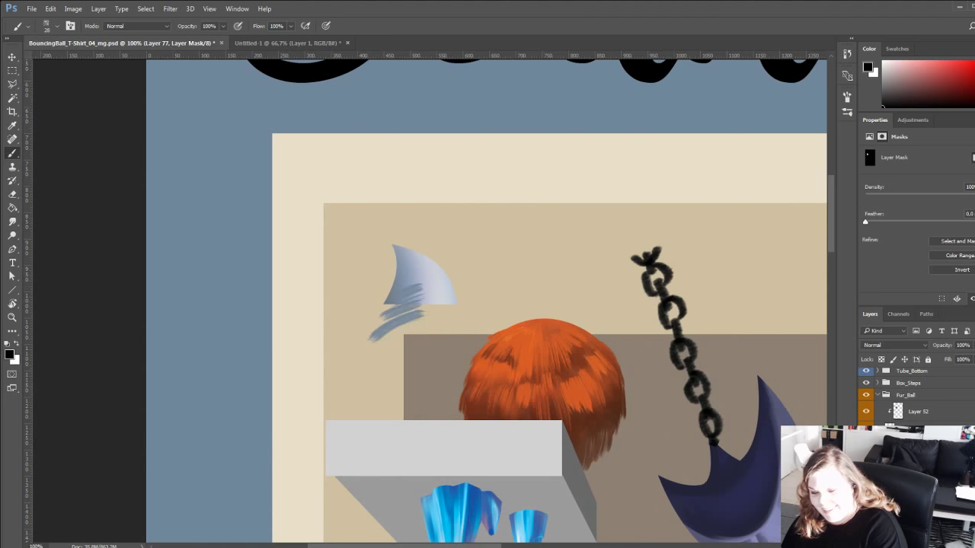
ctrl+click(898, 498)
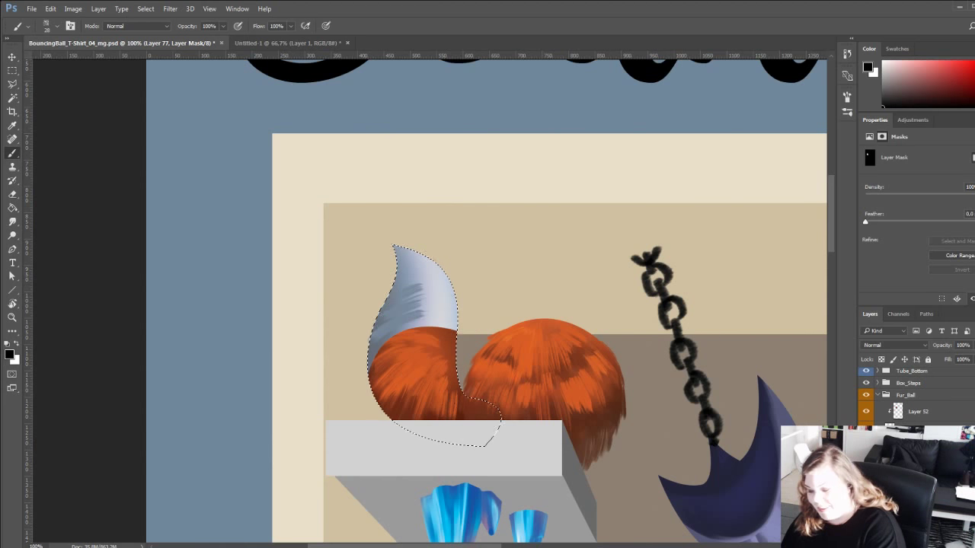
click(898, 464)
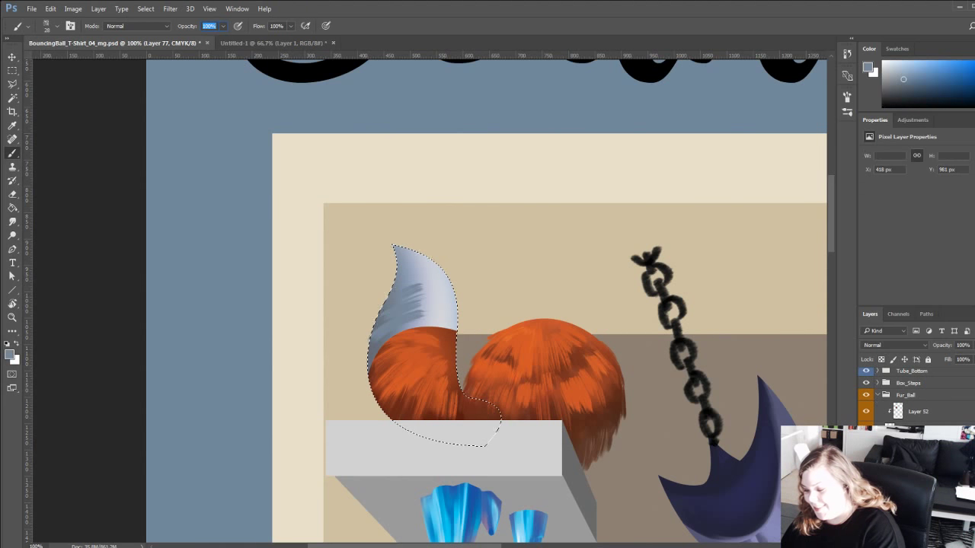
key(ctrl+alt+z)
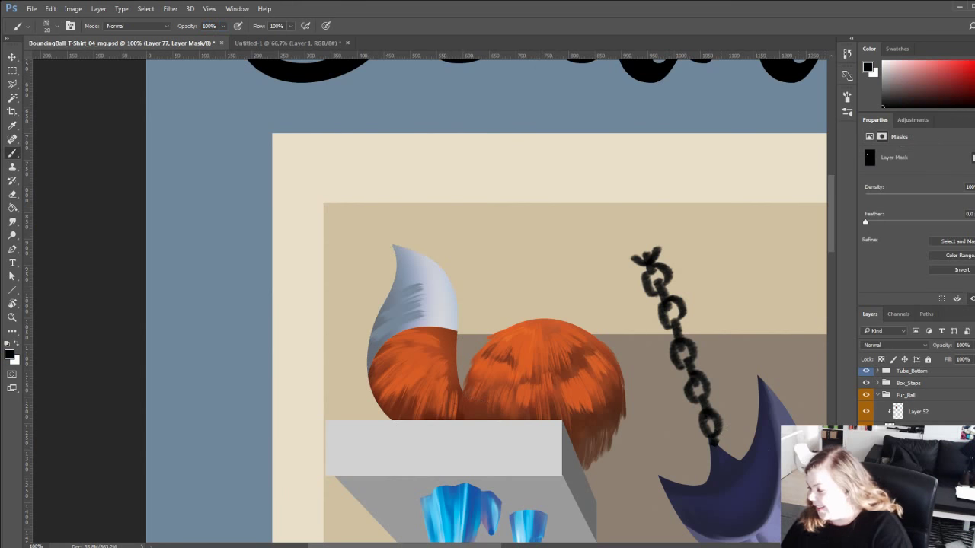
Sample a pale lavender-blue from the tail's white tip and paint light fur strands across its upper shaded half.
click(898, 464)
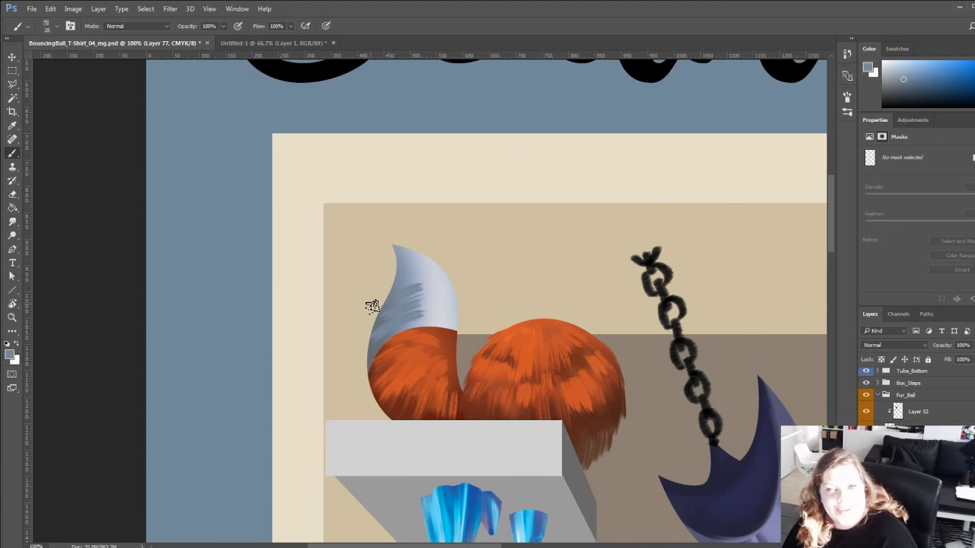
scroll(363, 335, down, 1)
scroll(366, 328, up, 3)
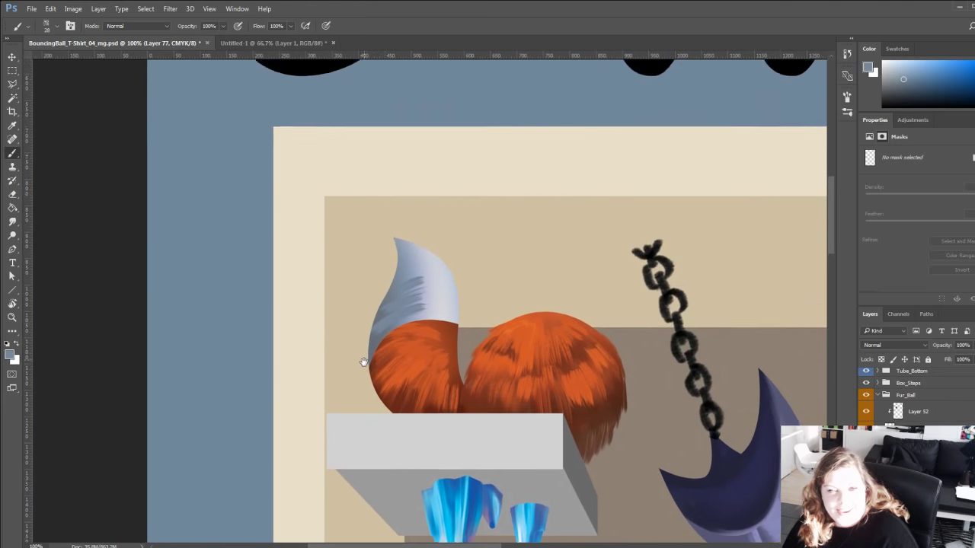
alt+click(425, 335)
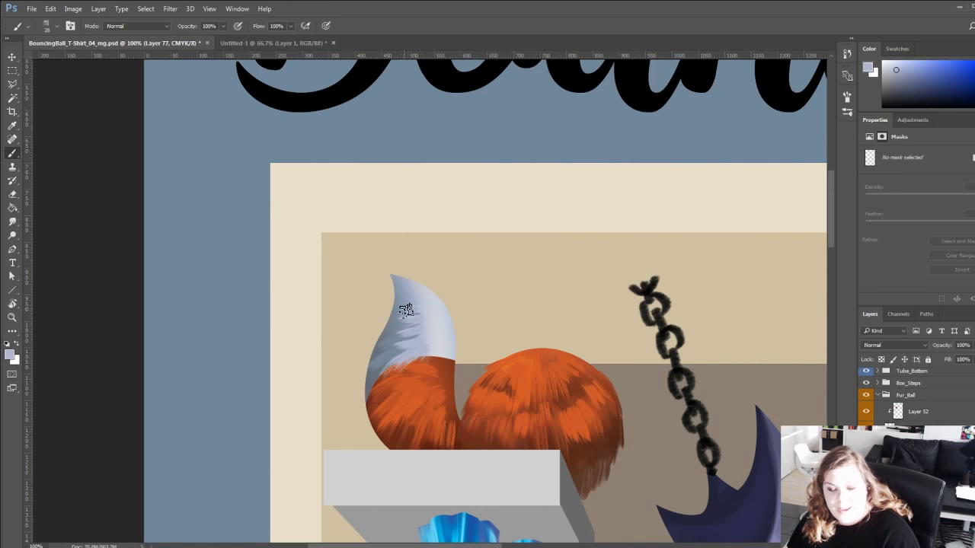
mouse_move(418, 313)
mouse_down()
mouse_move(402, 321)
mouse_move(409, 311)
mouse_up()
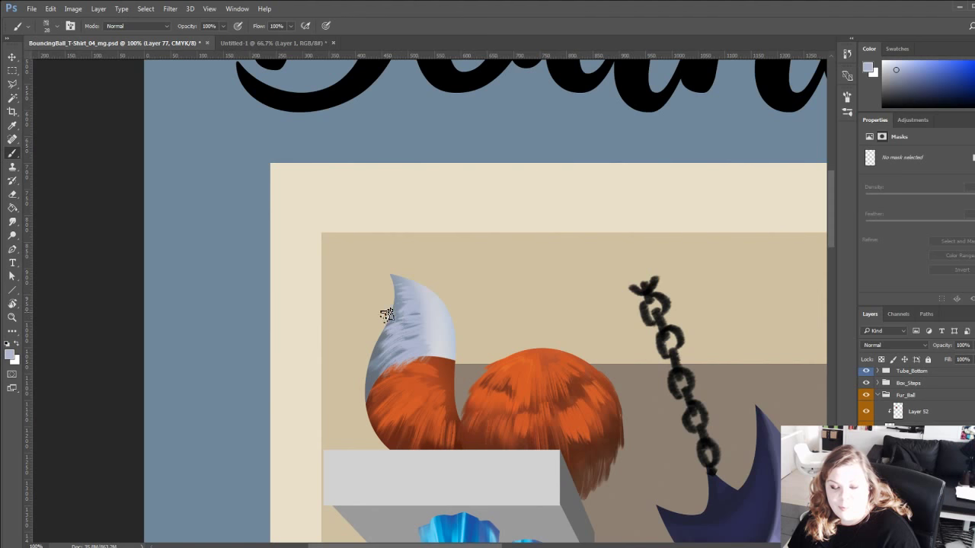
Sample dark grey and pale tones from the white tip, painting strands along its outer edge and over the border with the orange fur.
alt+click(374, 370)
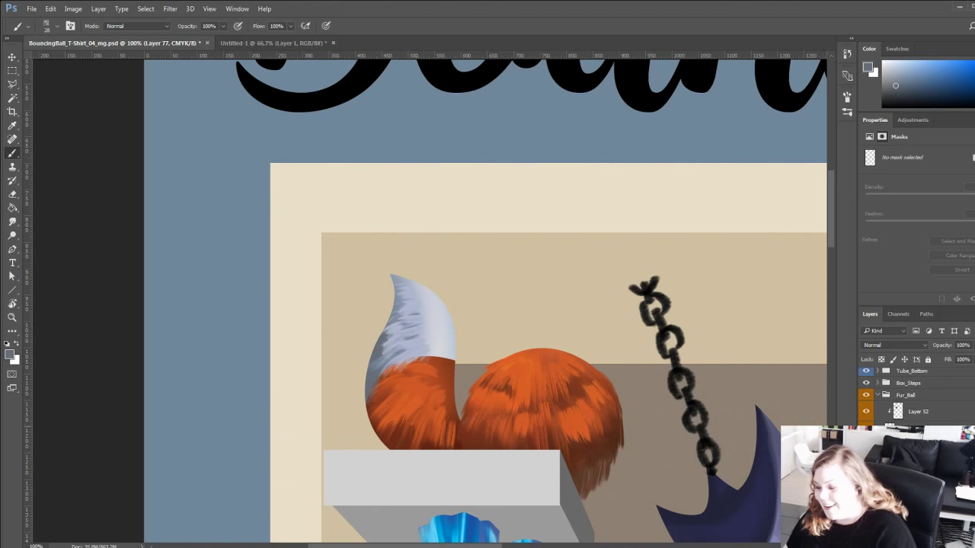
alt+click(452, 342)
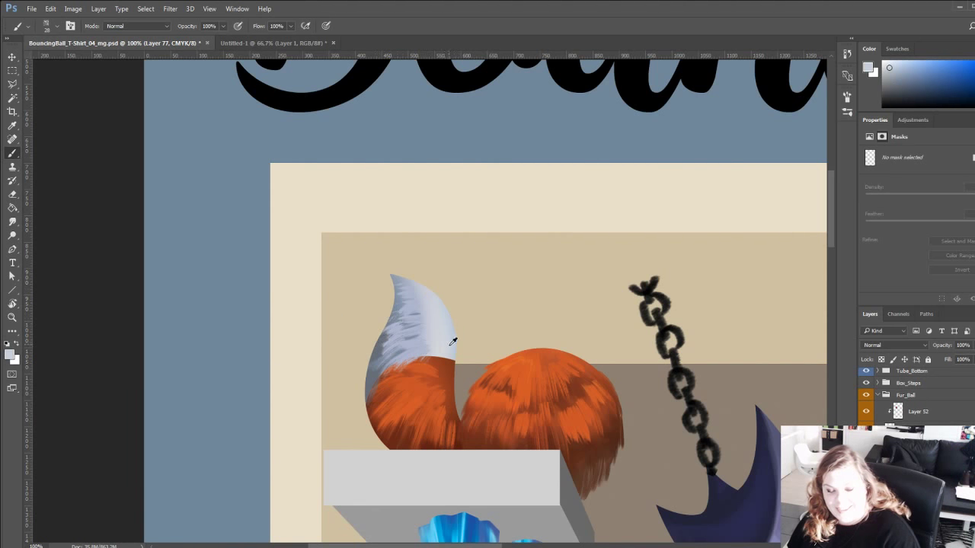
drag(443, 355, 437, 369)
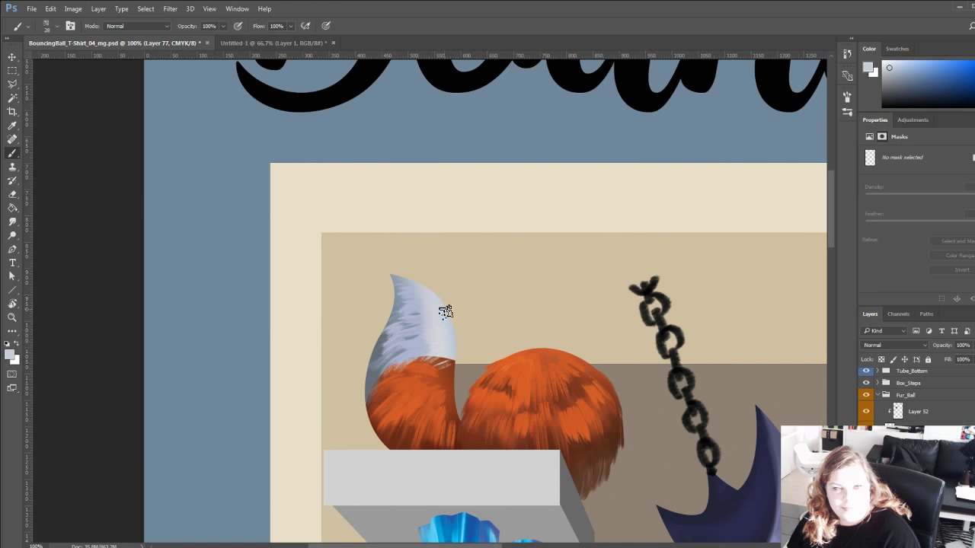
drag(423, 328, 406, 348)
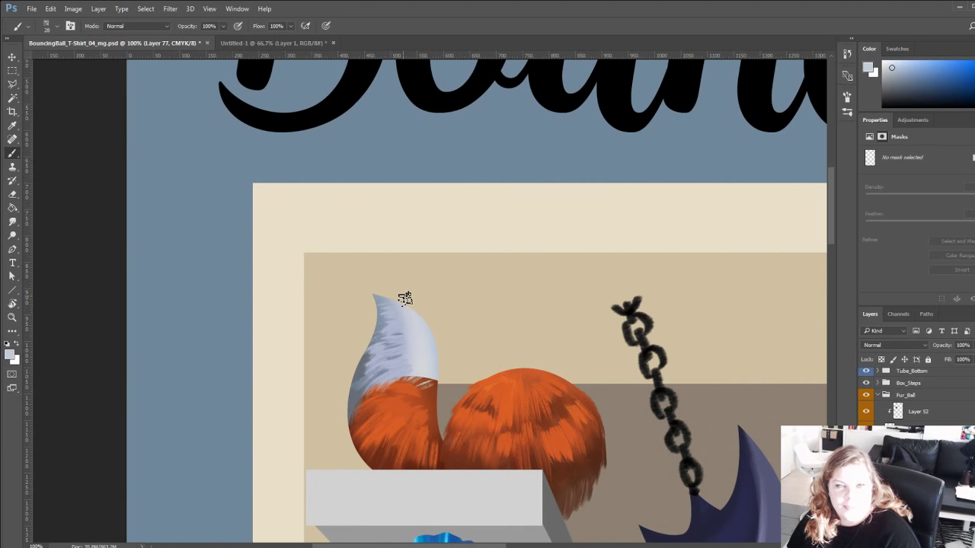
Layer grey, mid-blue and pale lavender strands over the white tip's lower shaded half and its border with the orange fur.
drag(386, 353, 394, 340)
alt+click(397, 350)
alt+click(394, 344)
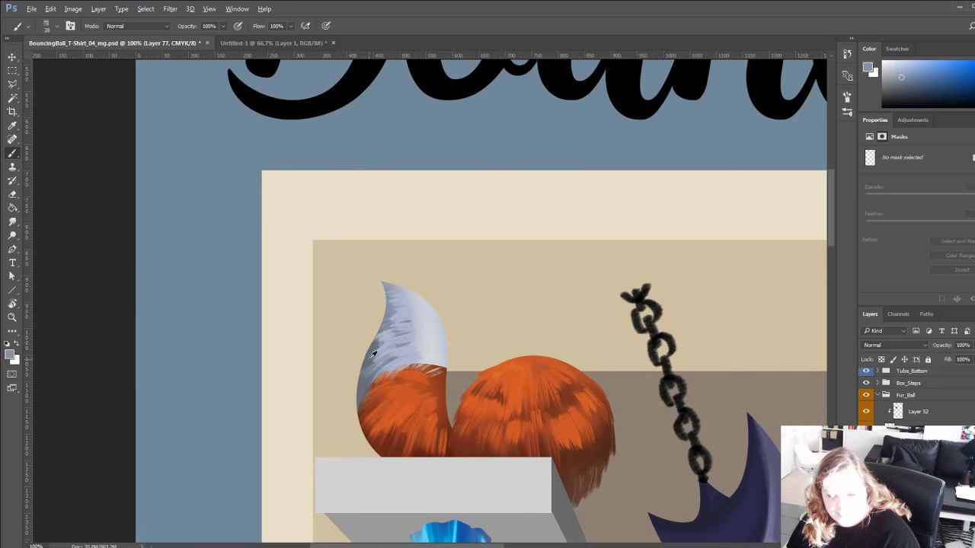
alt+click(369, 358)
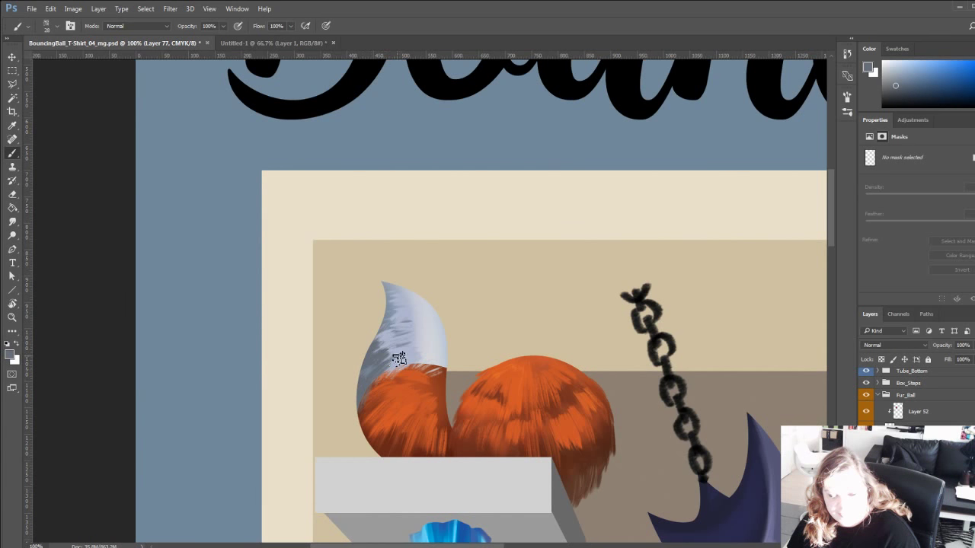
click(909, 76)
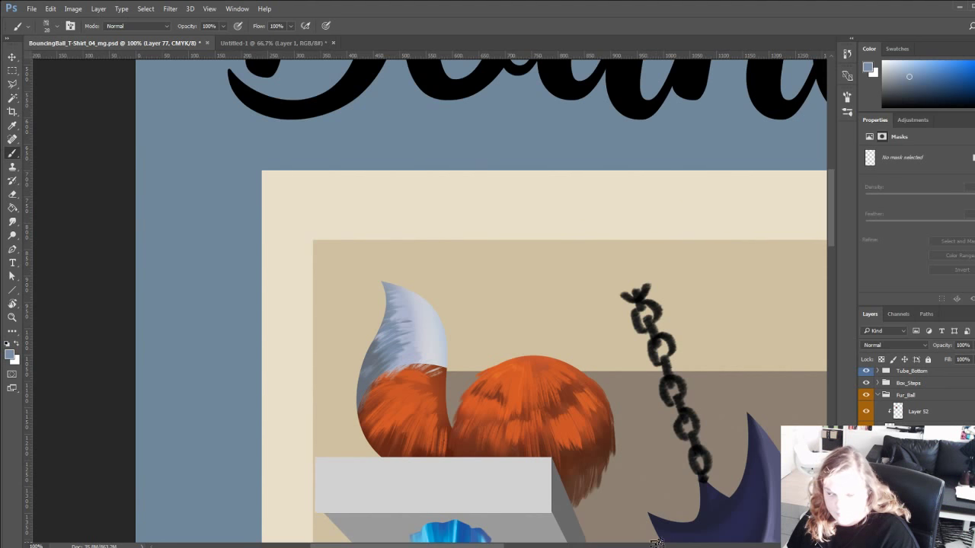
drag(354, 353, 363, 321)
alt+click(426, 327)
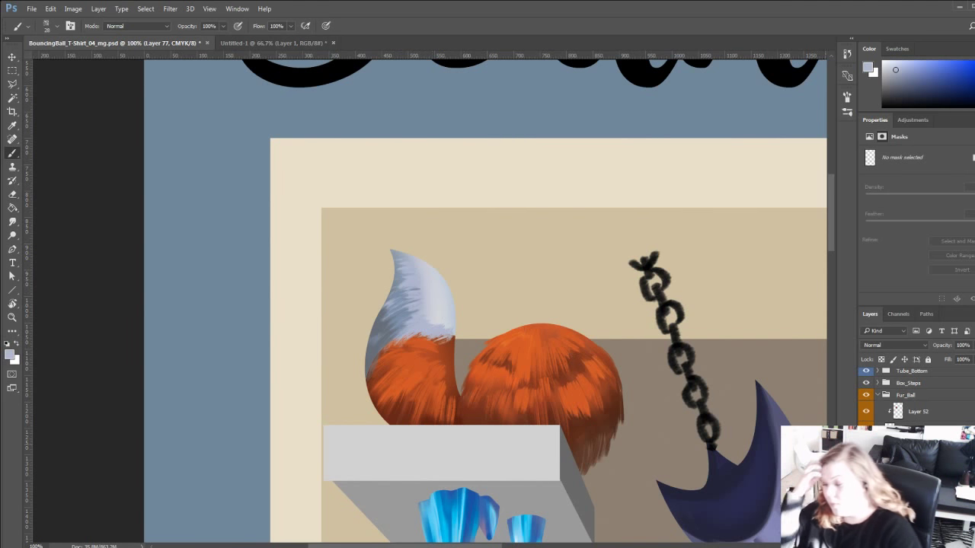
Merge the tail's fur strand layer with the tail layers beneath it.
shift+click(919, 480)
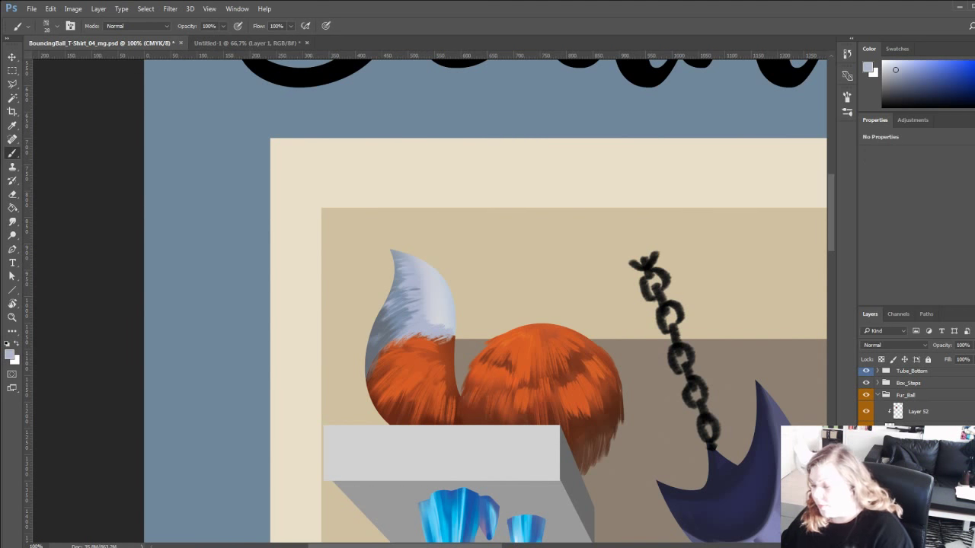
key(ctrl+e)
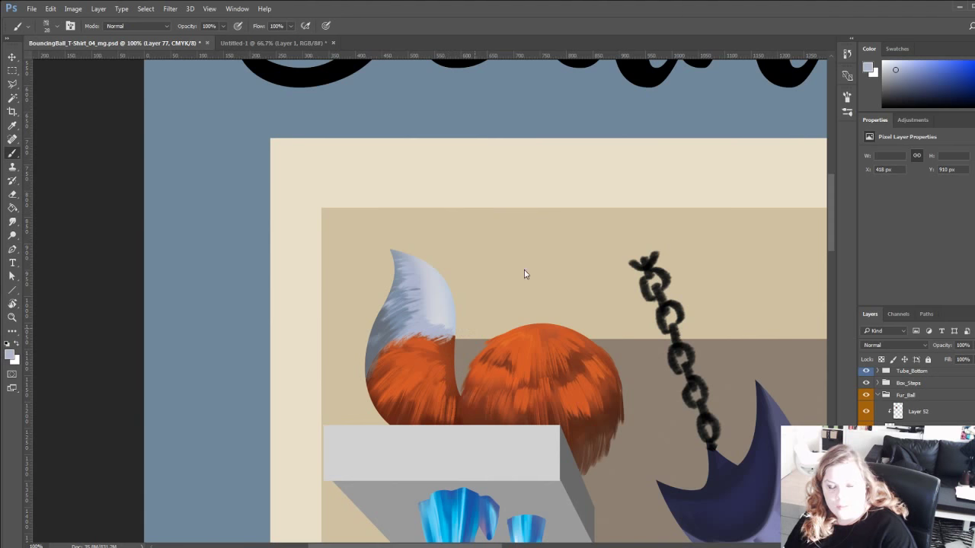
Sample dark grey-blue from the white tip and paint fur strands sticking out past its outer edge.
drag(431, 263, 440, 288)
alt+click(397, 349)
mouse_move(394, 351)
mouse_down()
mouse_move(378, 388)
mouse_move(391, 348)
mouse_up()
mouse_move(401, 326)
mouse_down()
mouse_move(387, 344)
mouse_move(397, 328)
mouse_up()
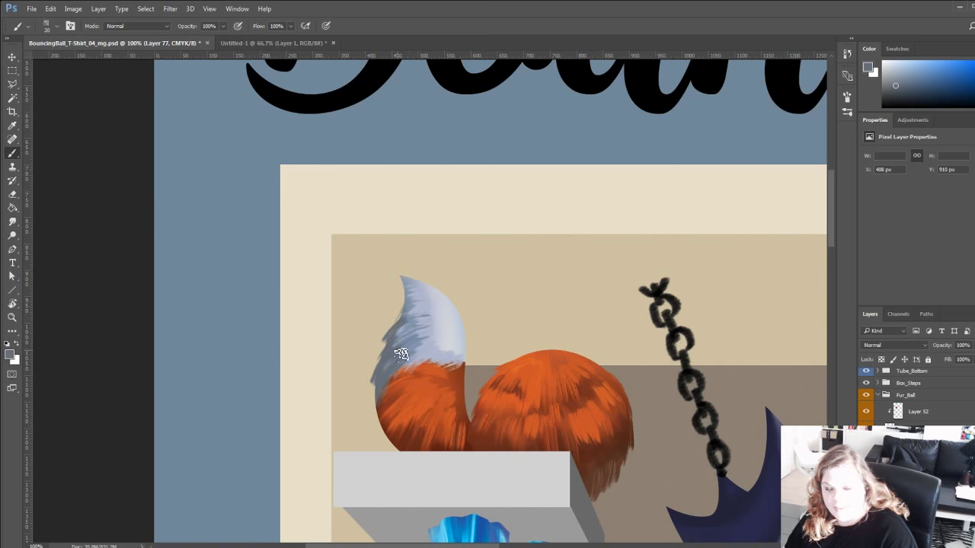
Sample dark red-brown from the tail and paint loose strands along the outer edge of its orange fur.
alt+click(385, 391)
mouse_move(383, 393)
mouse_down()
mouse_move(376, 422)
mouse_move(389, 375)
mouse_move(379, 408)
mouse_move(386, 382)
mouse_move(400, 380)
mouse_move(390, 430)
mouse_move(403, 404)
mouse_move(398, 428)
mouse_up()
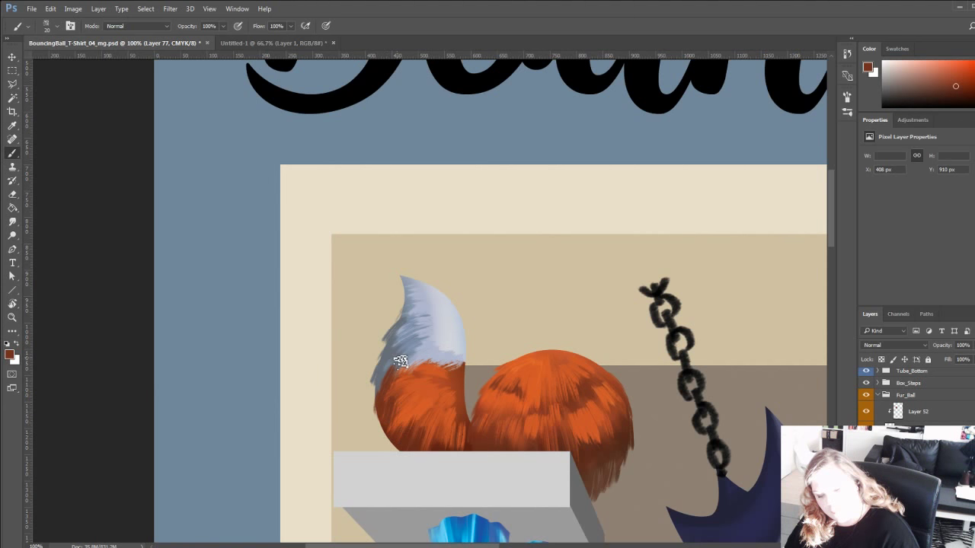
alt+click(397, 439)
drag(390, 429, 389, 440)
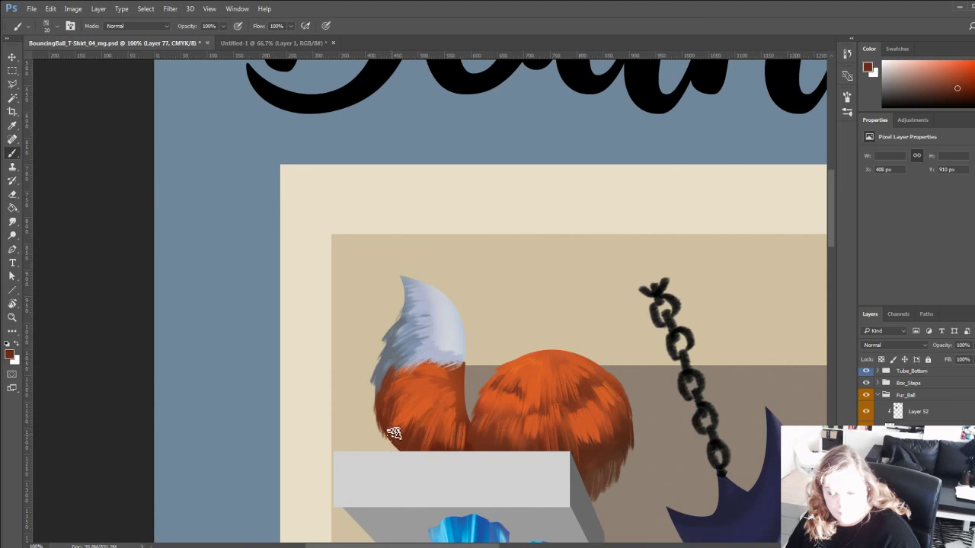
Refine the tail's inner edge beside the fur ball with sampled lavender and rust-brown tones, tidying the gap with the Eraser.
alt+click(465, 355)
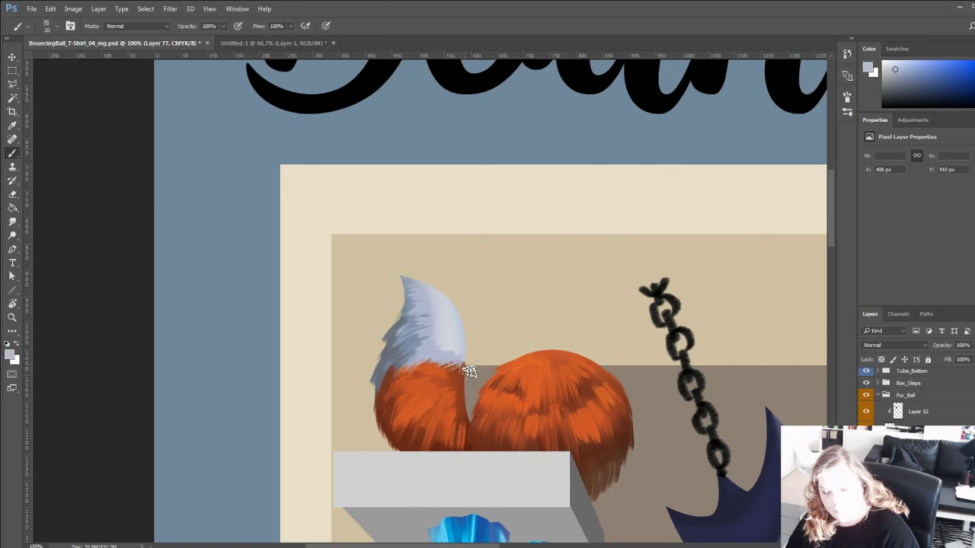
alt+click(469, 416)
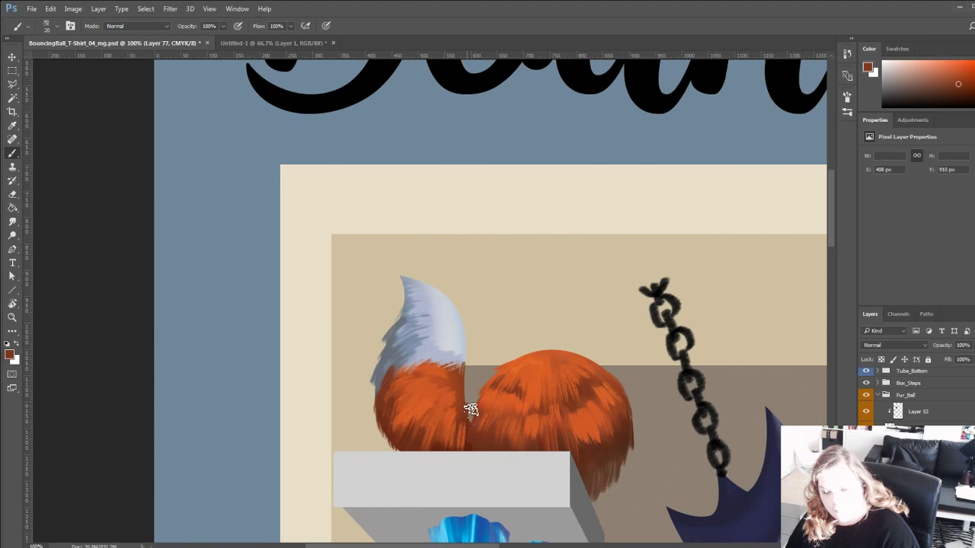
alt+click(464, 345)
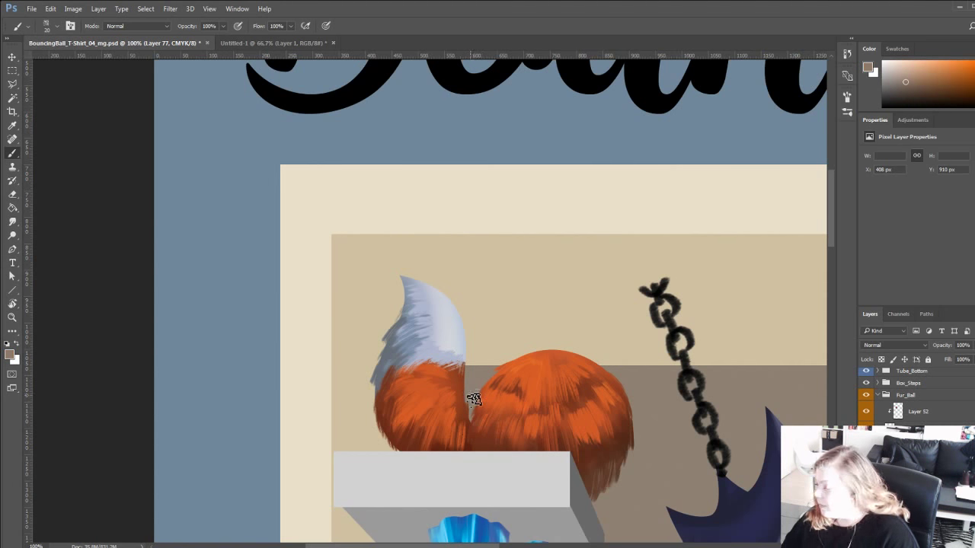
key(e)
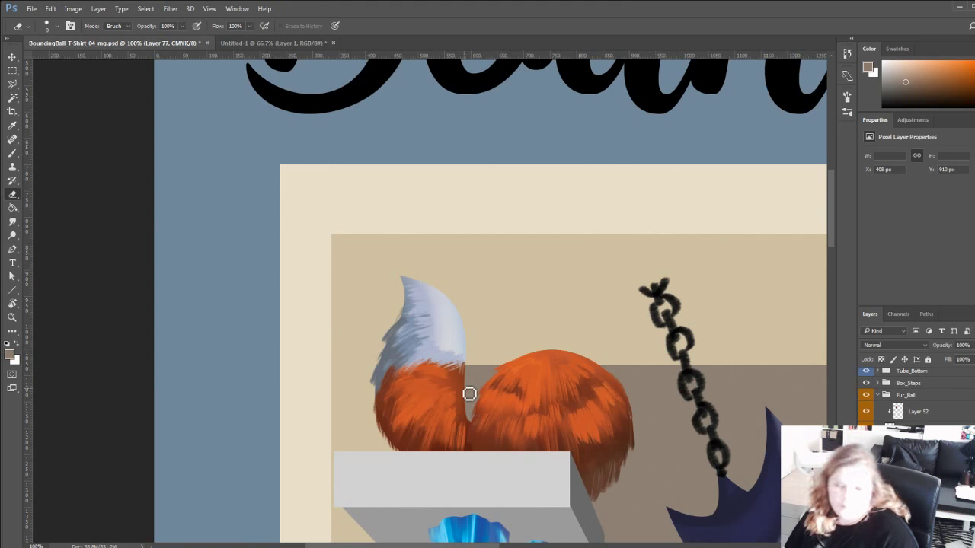
mouse_move(368, 377)
mouse_down()
mouse_move(359, 342)
mouse_move(369, 337)
mouse_move(319, 308)
mouse_up()
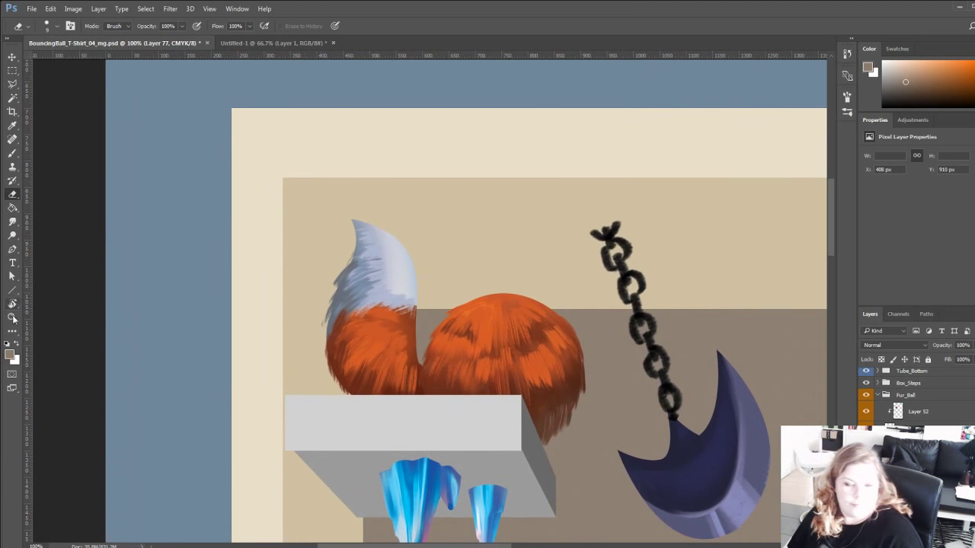
Try brightening the tail's white and orange fur with the Dodge tool set to Highlights at 100% exposure.
click(12, 316)
key(ctrl+0)
click(345, 152)
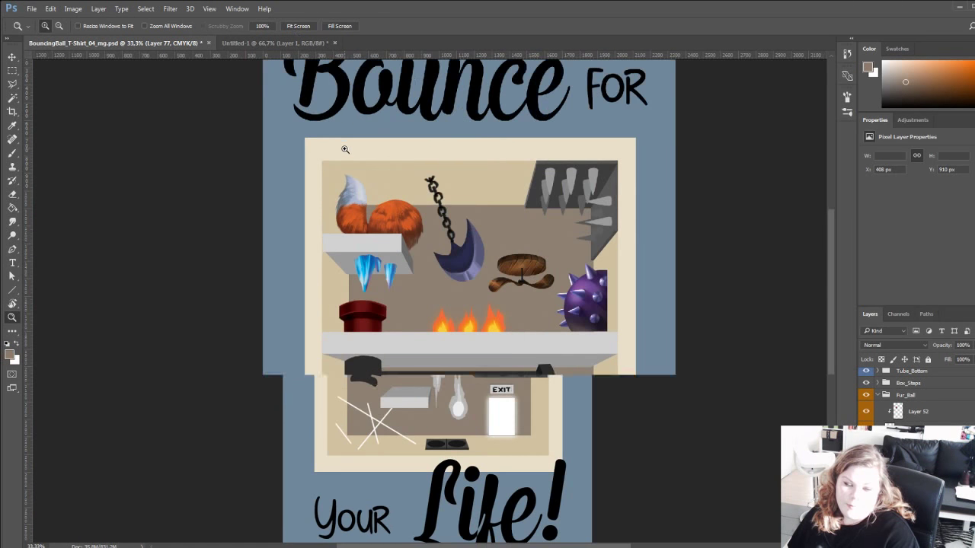
click(345, 149)
click(12, 234)
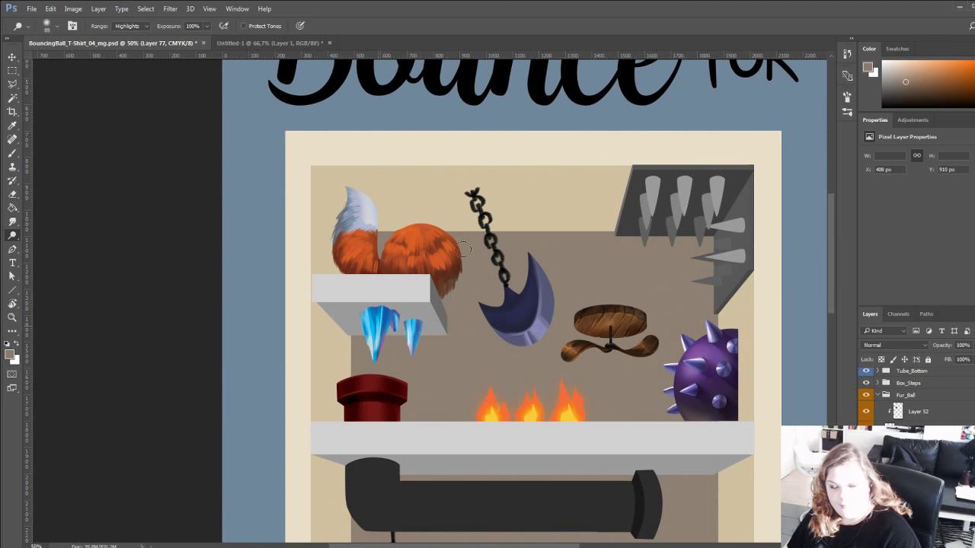
drag(355, 194, 335, 268)
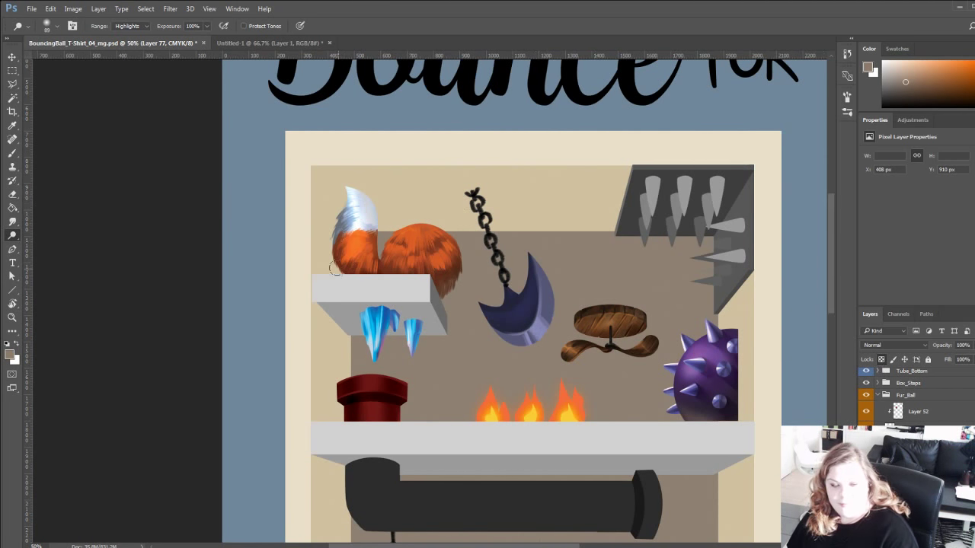
key(ctrl+z)
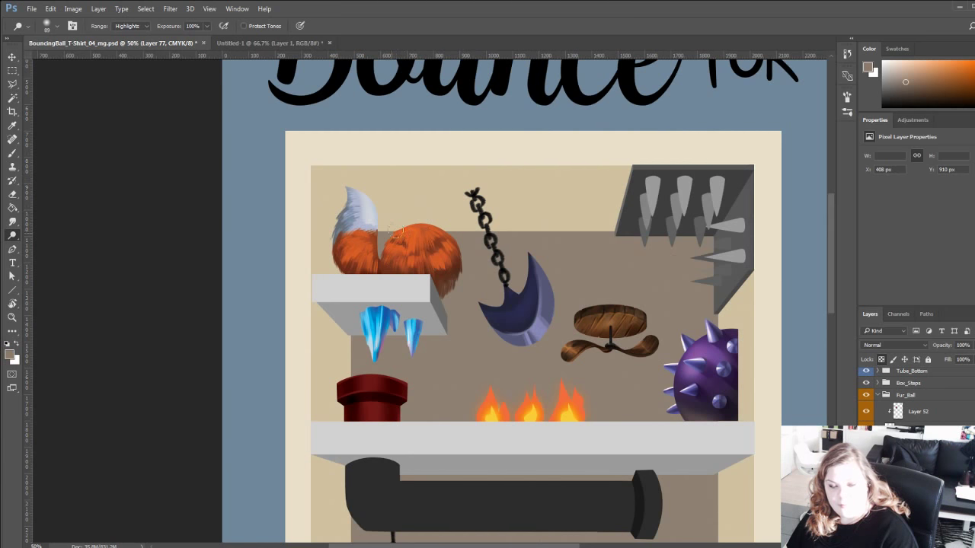
drag(371, 229, 369, 241)
key(ctrl+z)
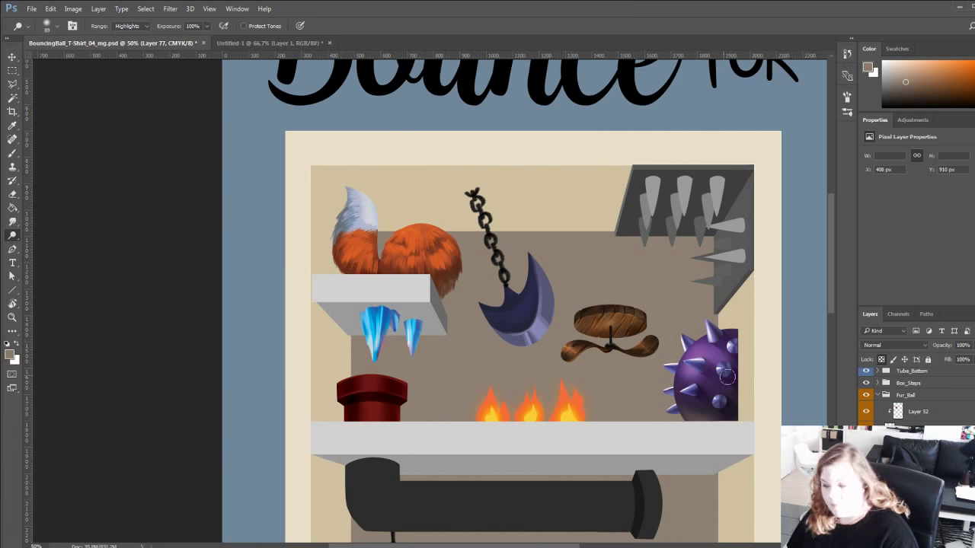
Try brightening the fur ball on Layer 52 with the Dodge tool, undo it and reselect the tail layer.
click(898, 412)
mouse_move(393, 231)
mouse_down()
mouse_move(416, 228)
mouse_move(391, 247)
mouse_move(424, 248)
mouse_move(392, 254)
mouse_up()
key(ctrl+z)
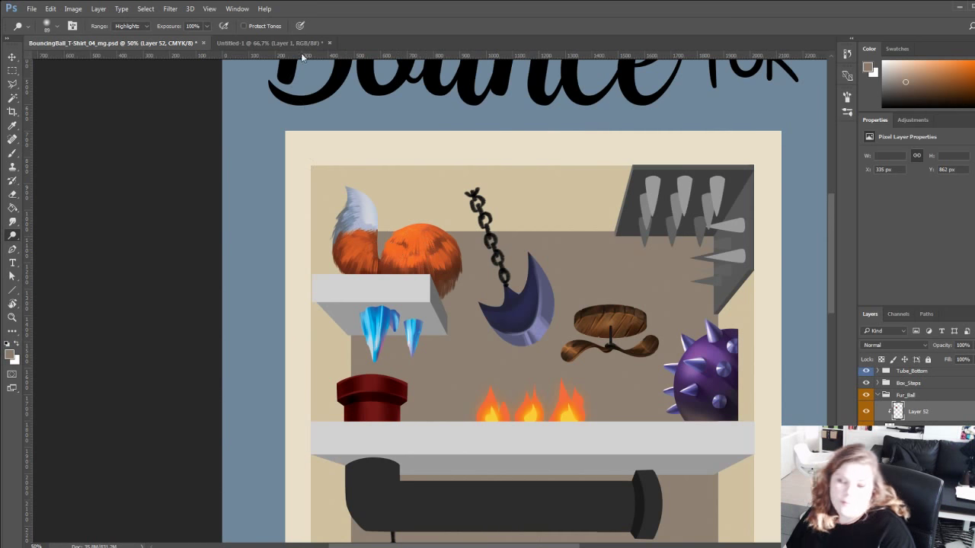
key(ctrl+z)
click(903, 432)
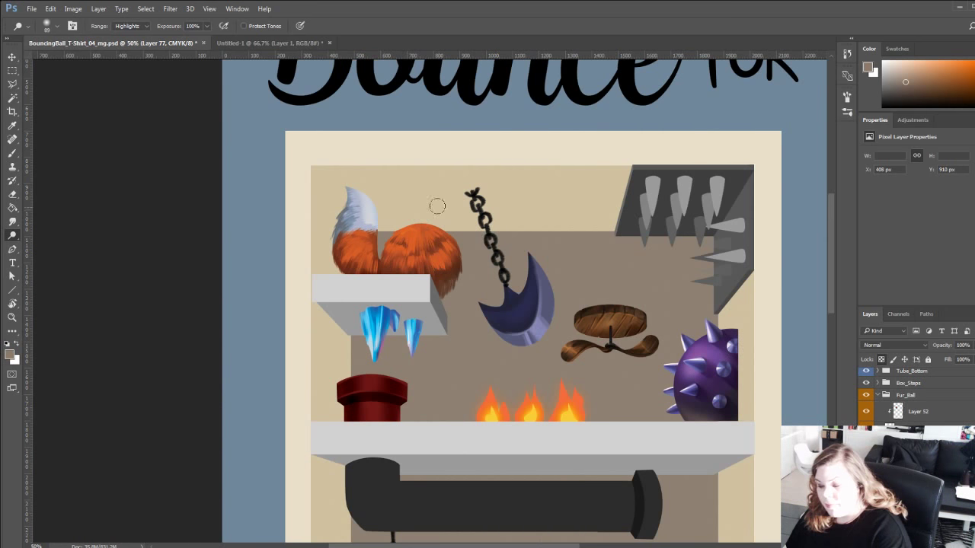
Try brightening the tail's white tip and orange fur on Layer 77 with repeated Dodge strokes, undoing each one.
drag(346, 194, 321, 266)
key(ctrl+z)
drag(351, 203, 356, 257)
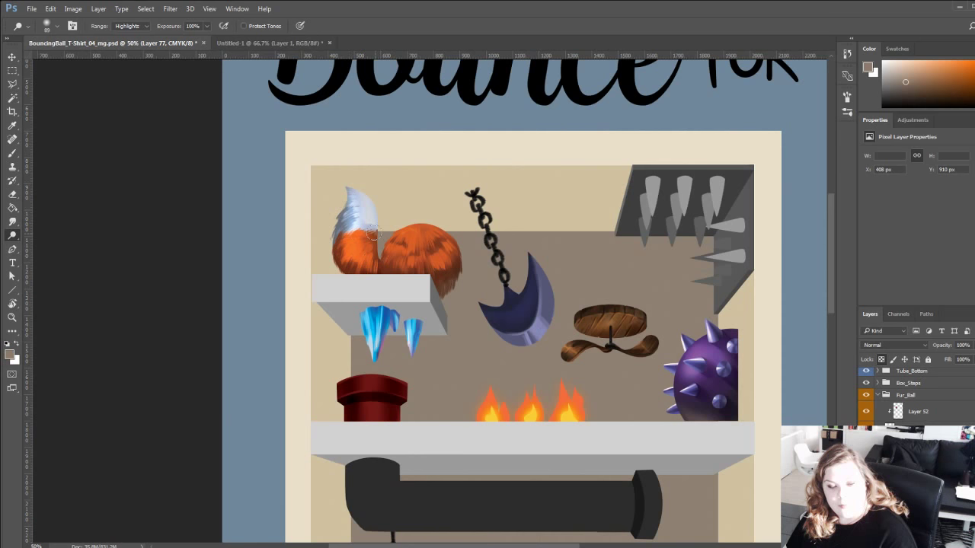
key(ctrl+z)
drag(353, 202, 357, 255)
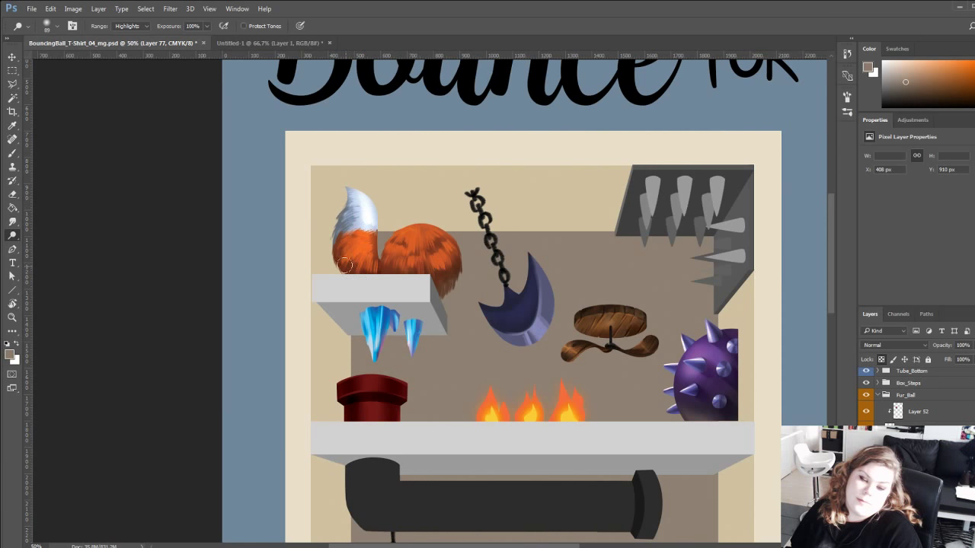
key(ctrl+z)
key(ctrl+z)
Merge the tail and fur ball layers into Layer 52 and brighten the tail's highlights with the Dodge tool.
click(906, 407)
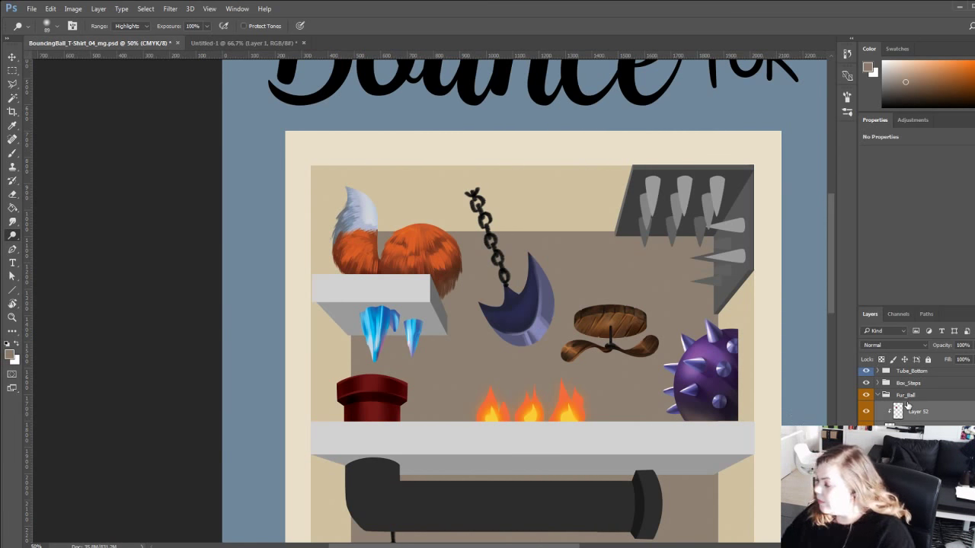
key(ctrl+e)
drag(349, 196, 363, 267)
key(ctrl+z)
drag(352, 196, 354, 266)
key(ctrl+z)
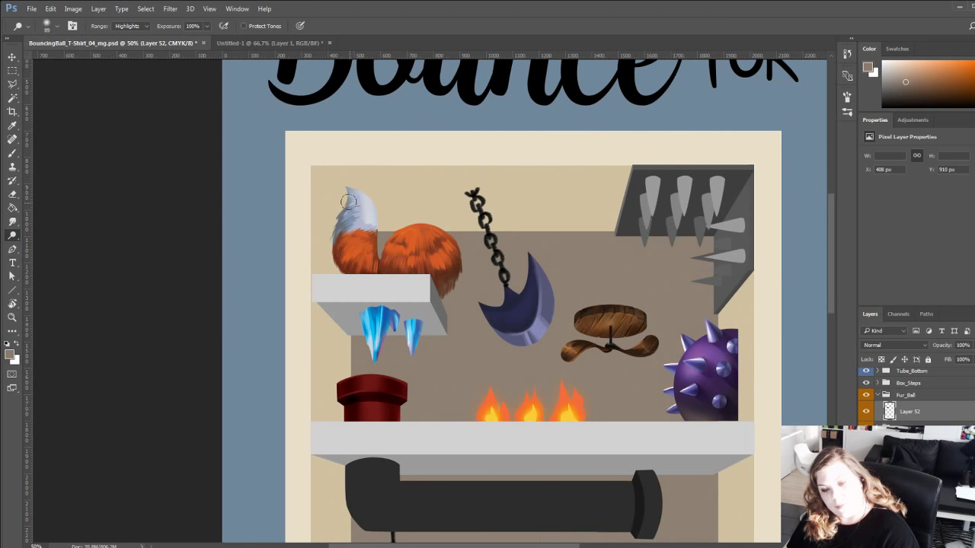
key(ctrl+z)
Brighten the upper fur of the orange ball with Dodge strokes set to Highlights.
drag(405, 232, 401, 270)
key(ctrl+z)
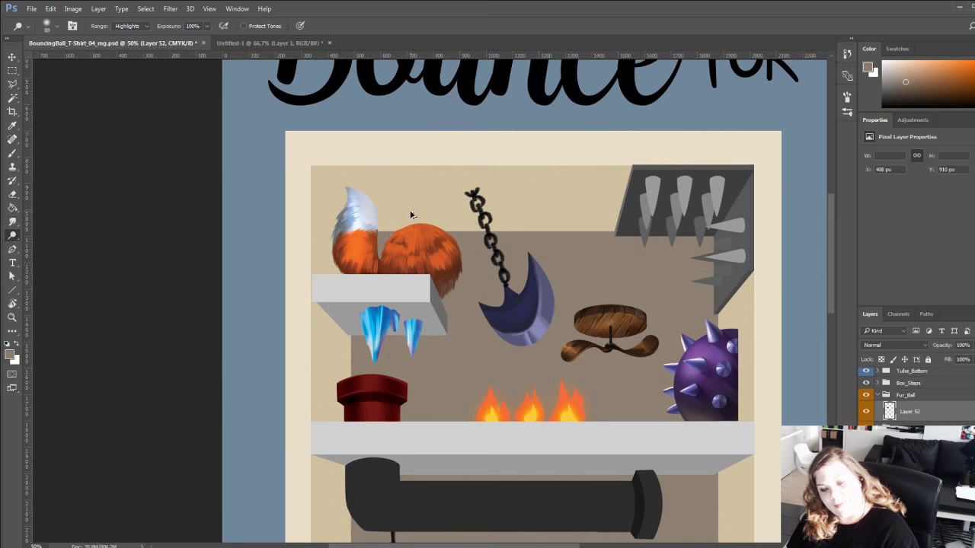
drag(413, 233, 417, 258)
key(ctrl+z)
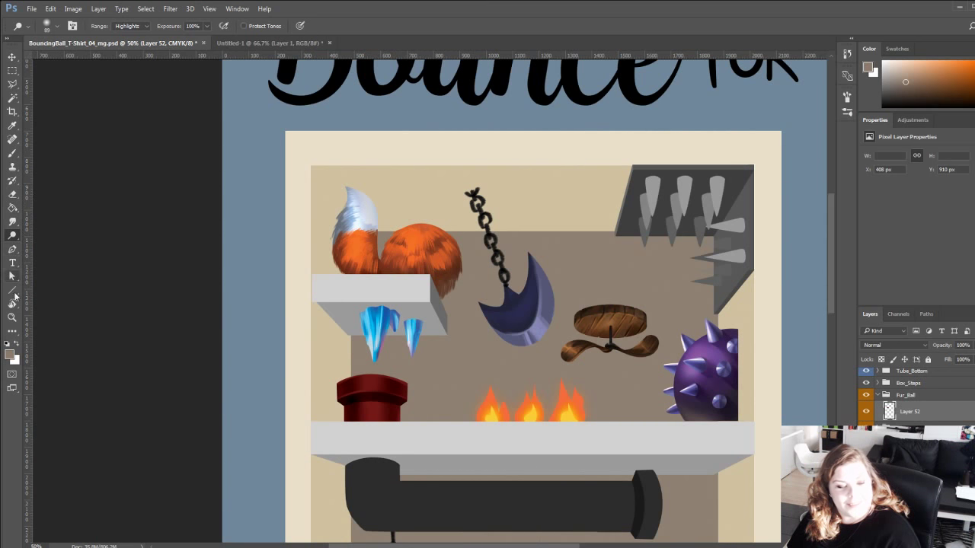
Sample light blue from the tail's white tip and brush fur strands along its inner edge.
click(13, 318)
click(362, 180)
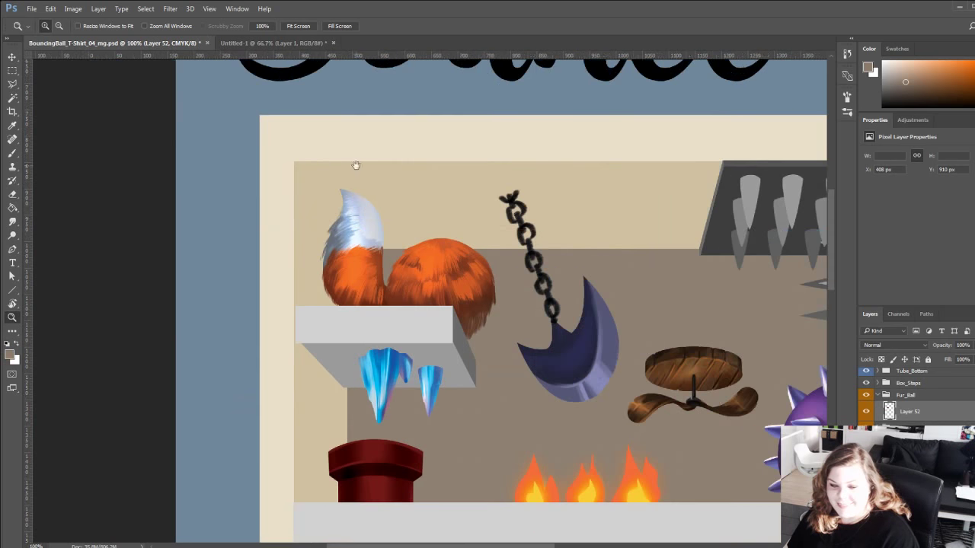
click(355, 163)
key(b)
alt+click(350, 341)
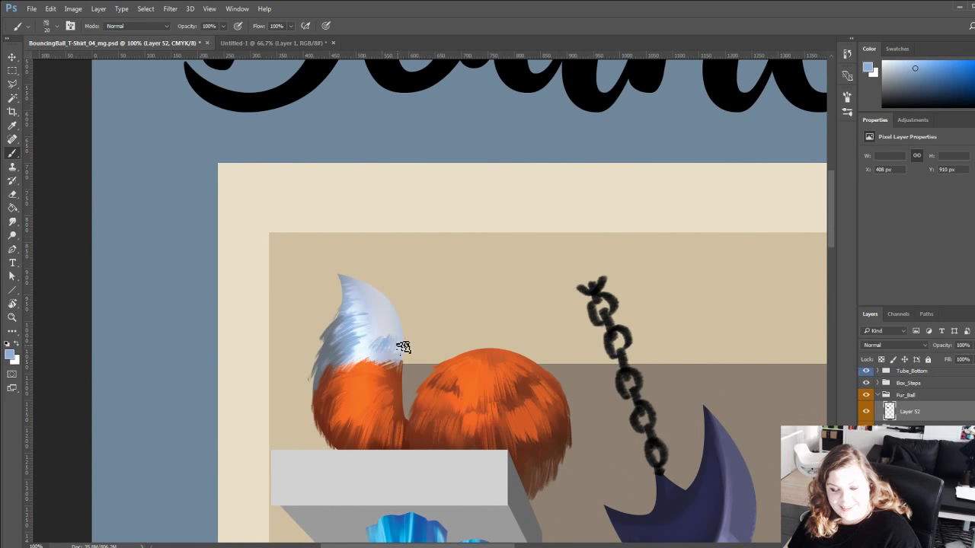
mouse_move(394, 330)
mouse_down()
mouse_move(373, 316)
mouse_move(383, 296)
mouse_move(361, 326)
mouse_up()
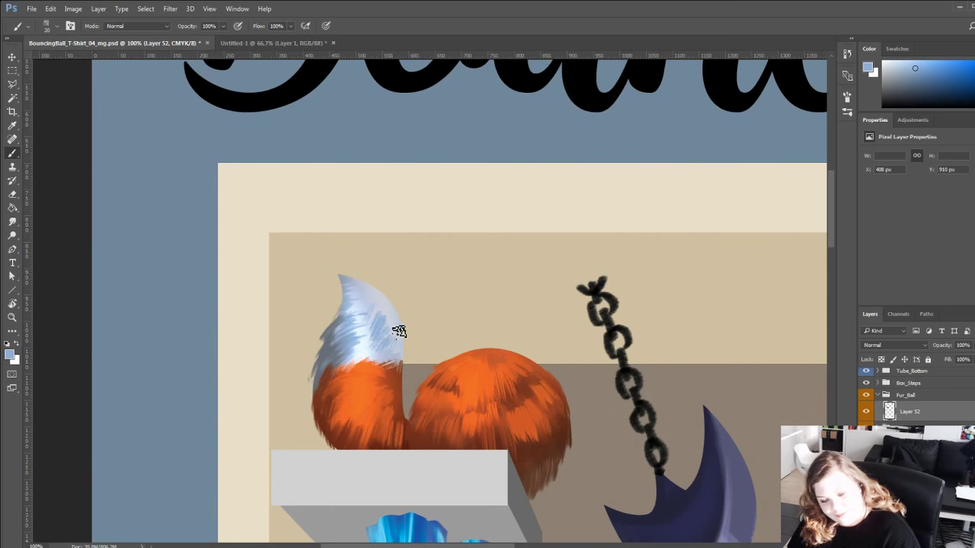
Refine the tail tip's fur with brush strands in sampled near-white, light blue and grey-blue tones.
alt+click(370, 342)
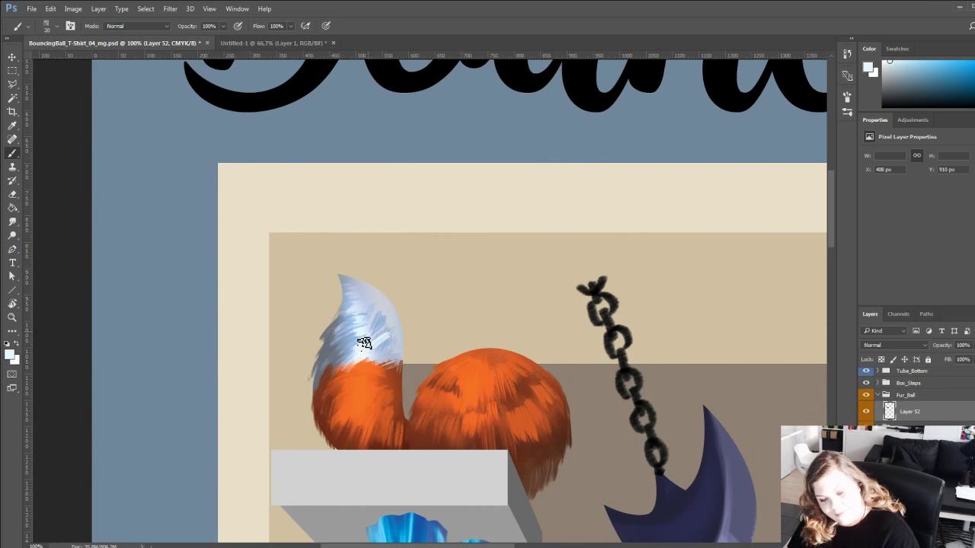
alt+click(390, 345)
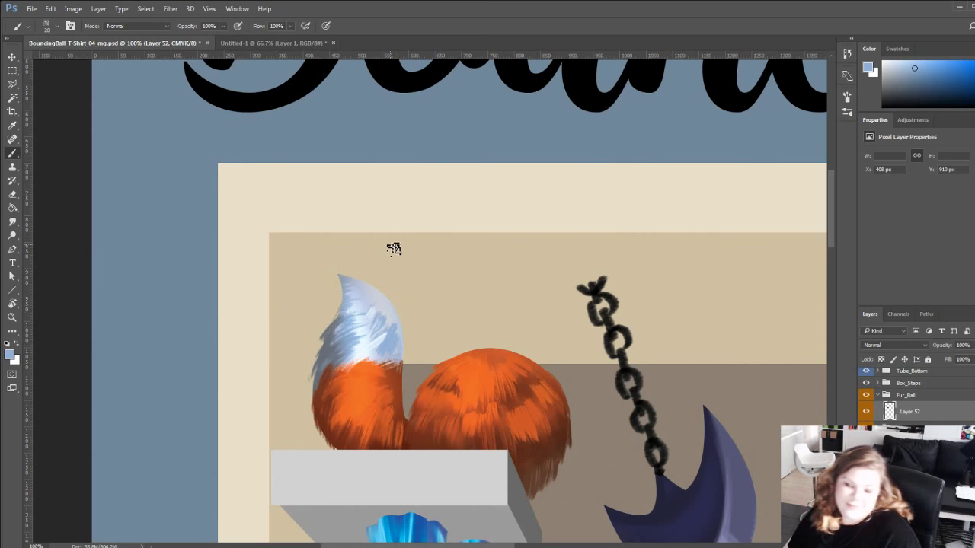
alt+click(337, 342)
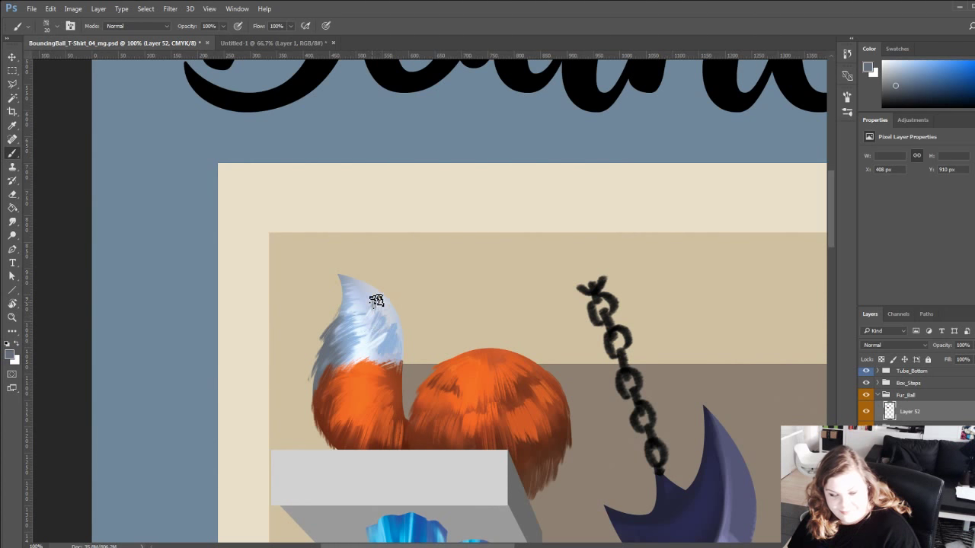
alt+click(373, 298)
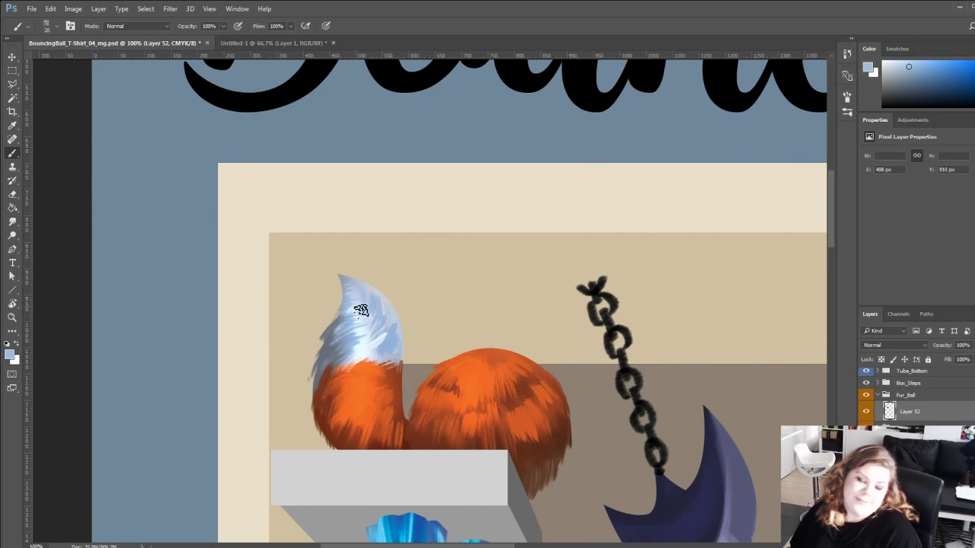
alt+click(374, 333)
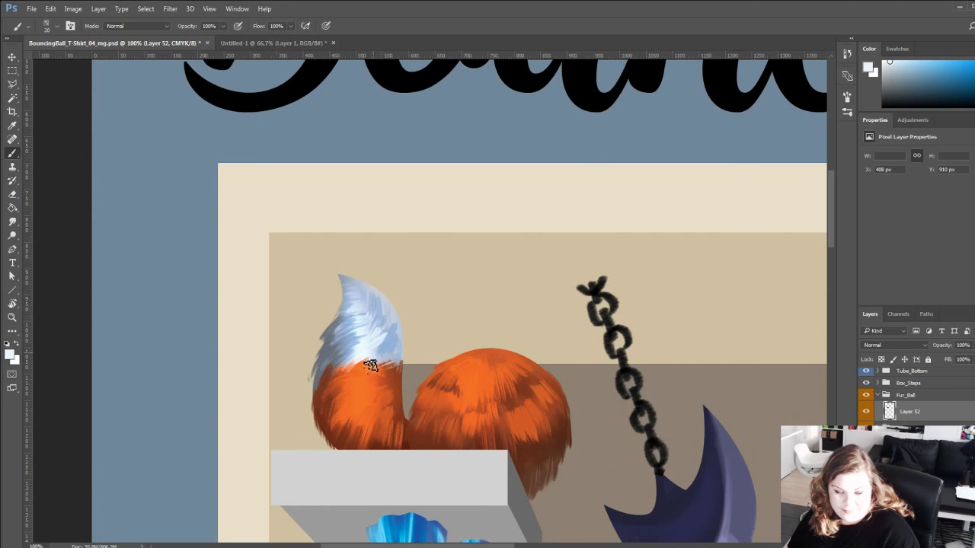
Review the finished tail and fur ball in the whole illustration and collapse the Fur_Ball group.
drag(311, 336, 300, 185)
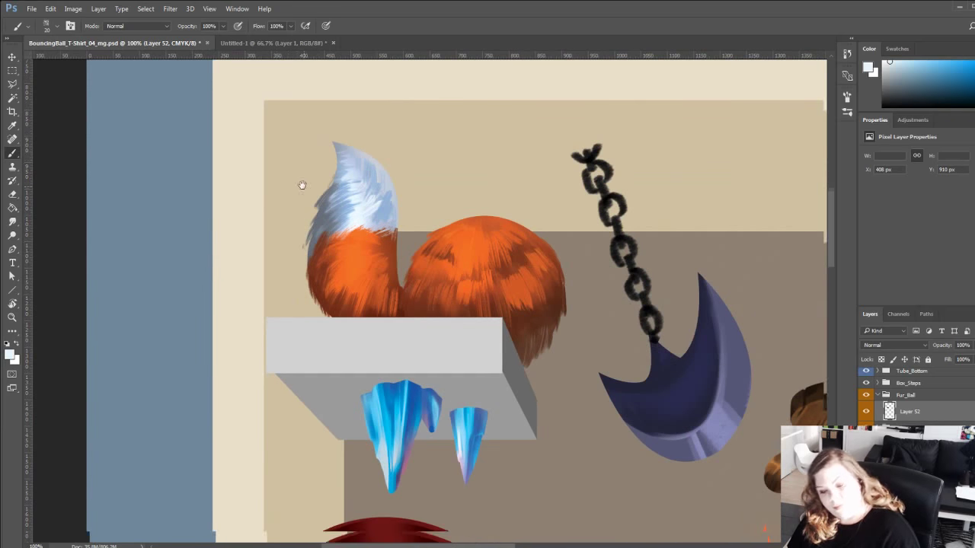
drag(267, 322, 214, 266)
click(12, 316)
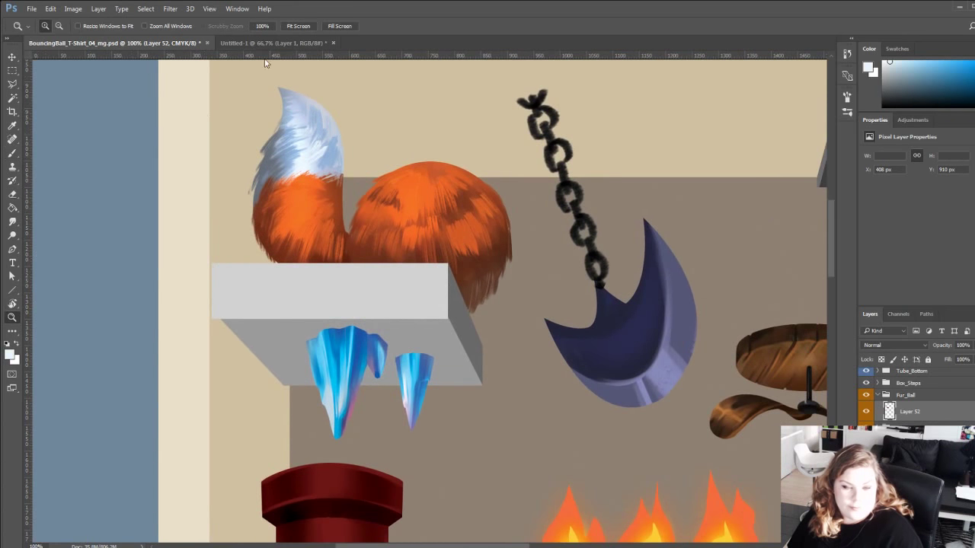
click(298, 26)
click(322, 161)
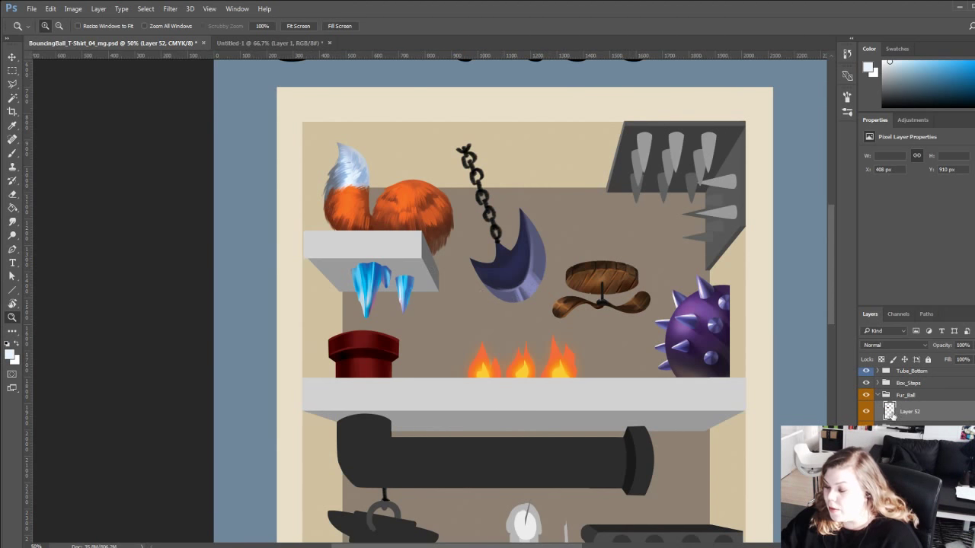
click(878, 396)
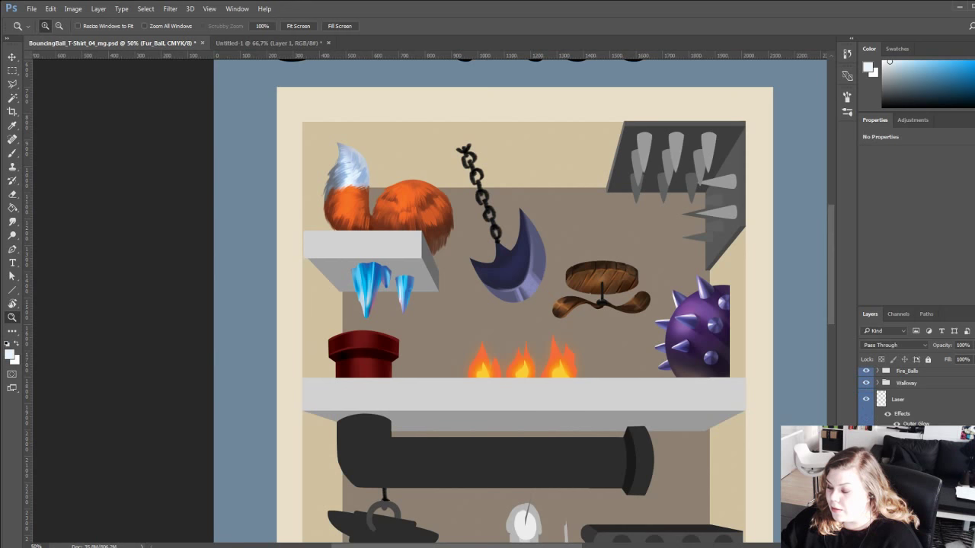
Find the box frame's layer by toggling layer visibility in the box group and select Layer 15.
scroll(914, 393, up, 3)
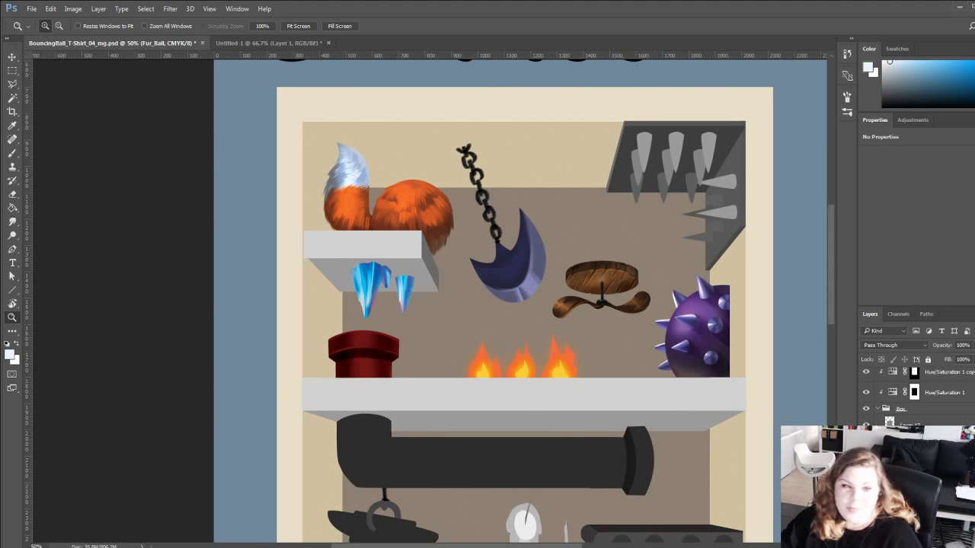
scroll(914, 392, up, 1)
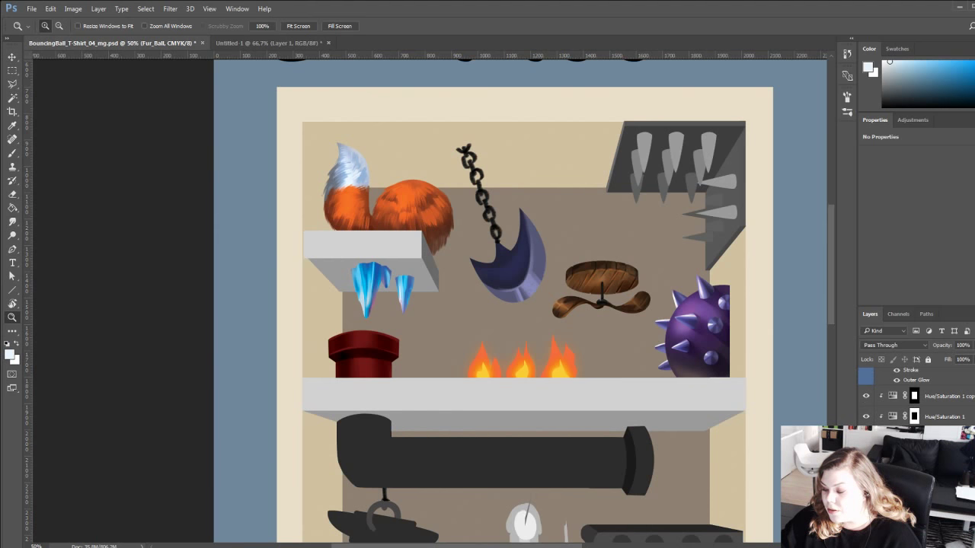
click(929, 458)
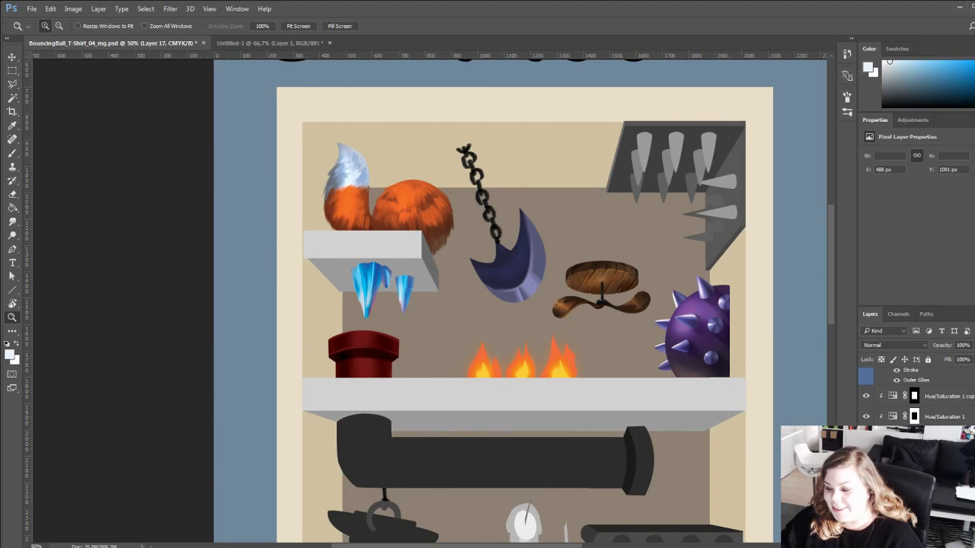
click(866, 450)
click(866, 450)
scroll(866, 450, down, 1)
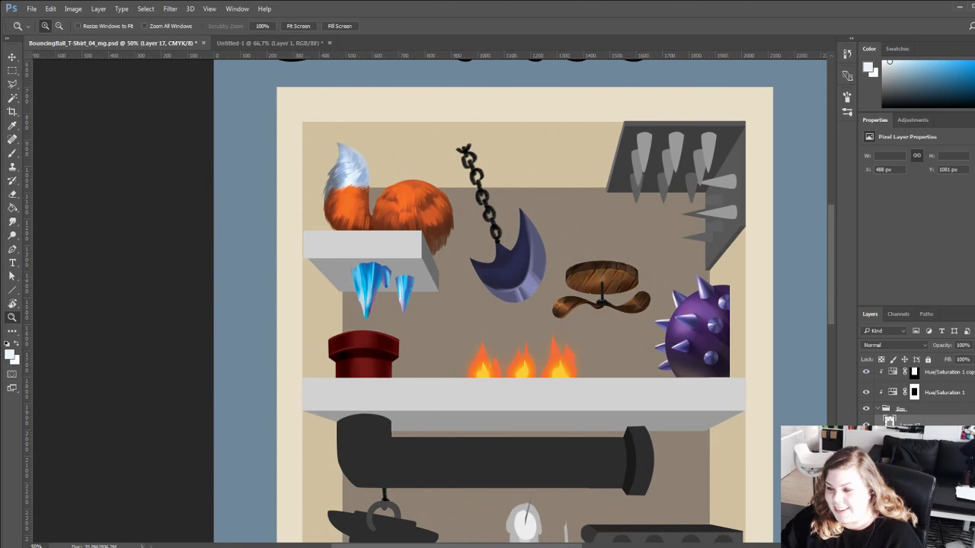
click(866, 446)
click(866, 446)
click(914, 446)
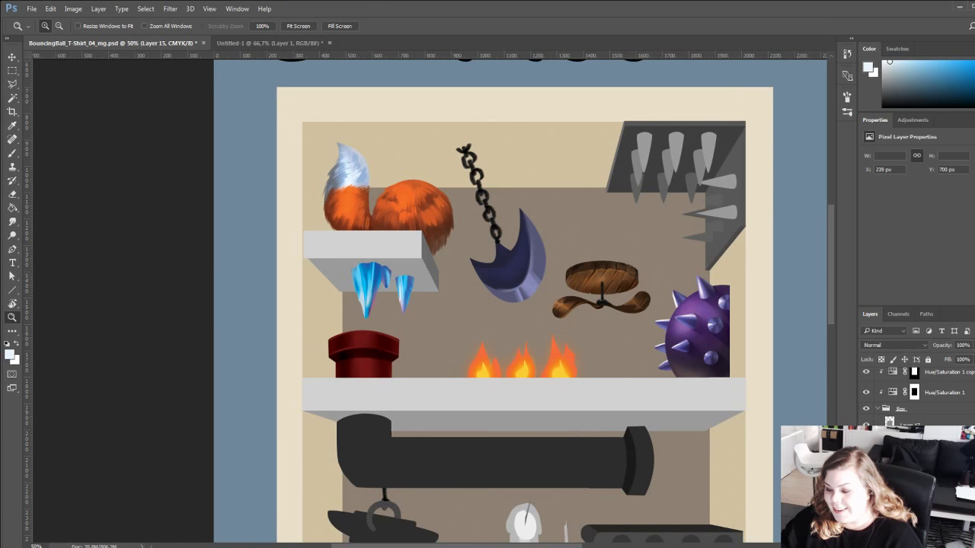
Add a new layer in the box group, choose a streaky texture brush at 338 px and sample the frame's cream.
key(b)
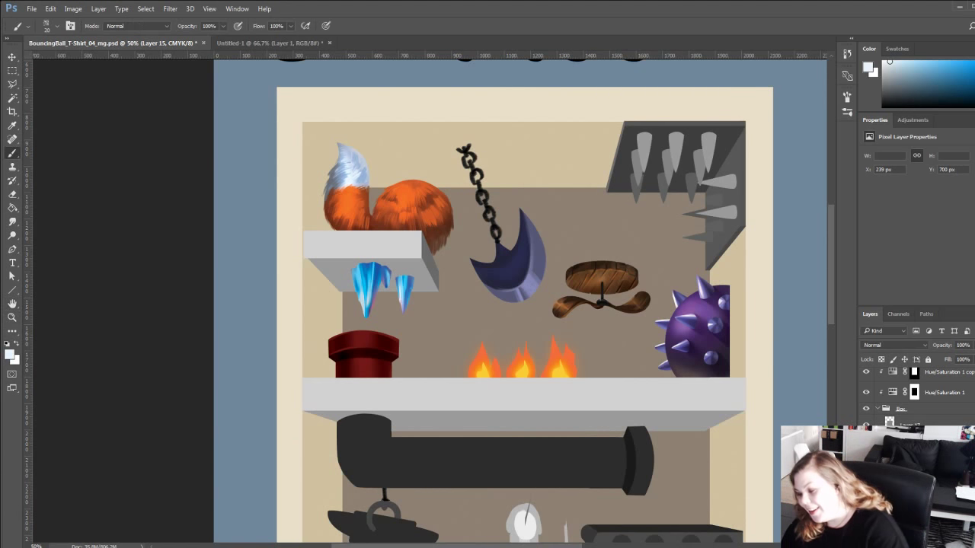
key(ctrl+alt+shift+n)
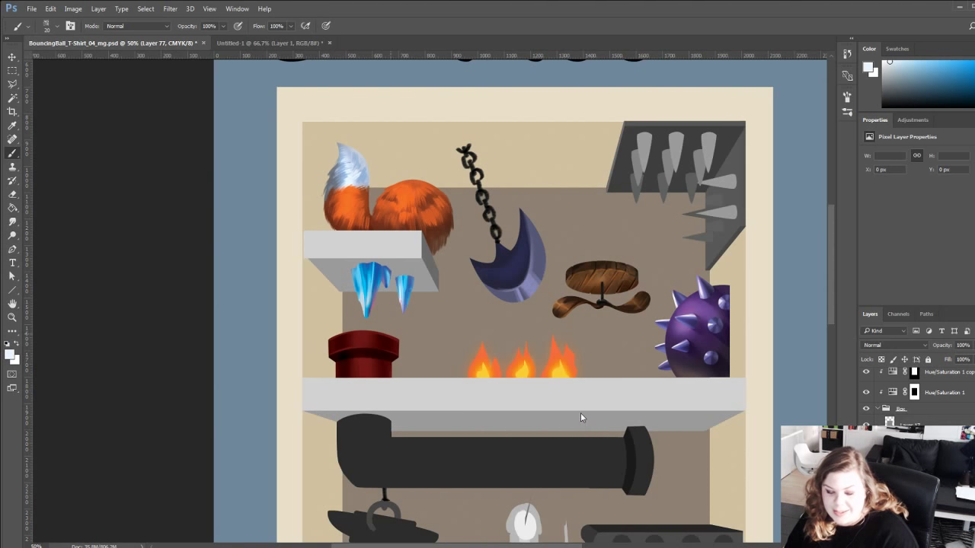
click(509, 442)
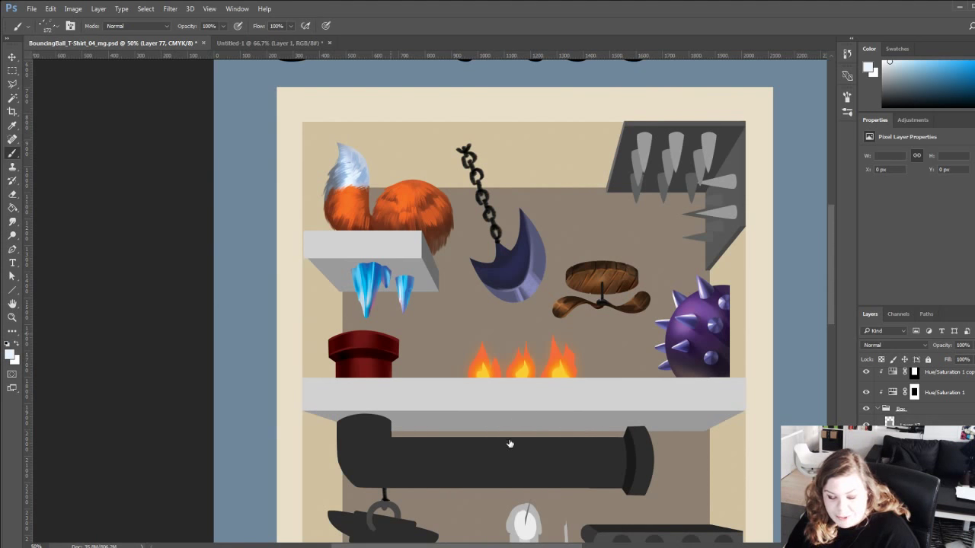
alt+click(364, 190)
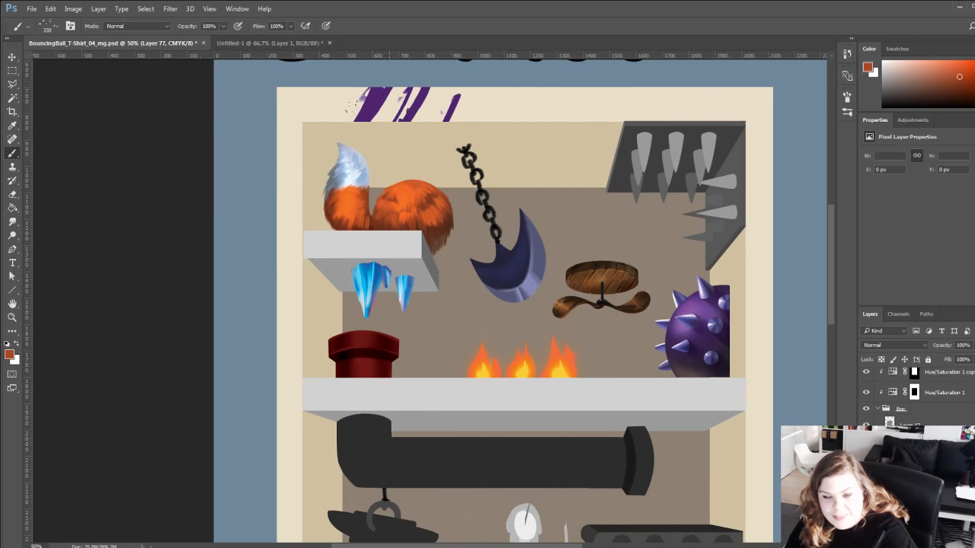
alt+click(341, 94)
alt+click(393, 94)
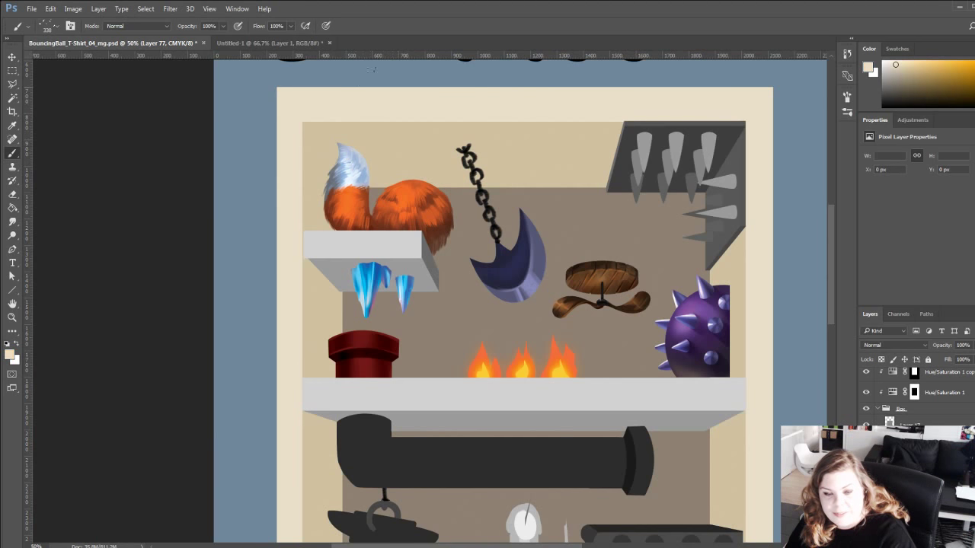
Paint streaky texture strokes in light yellow-orange across the upper part of the box frame and pick a muted tan.
click(919, 64)
drag(461, 98, 371, 104)
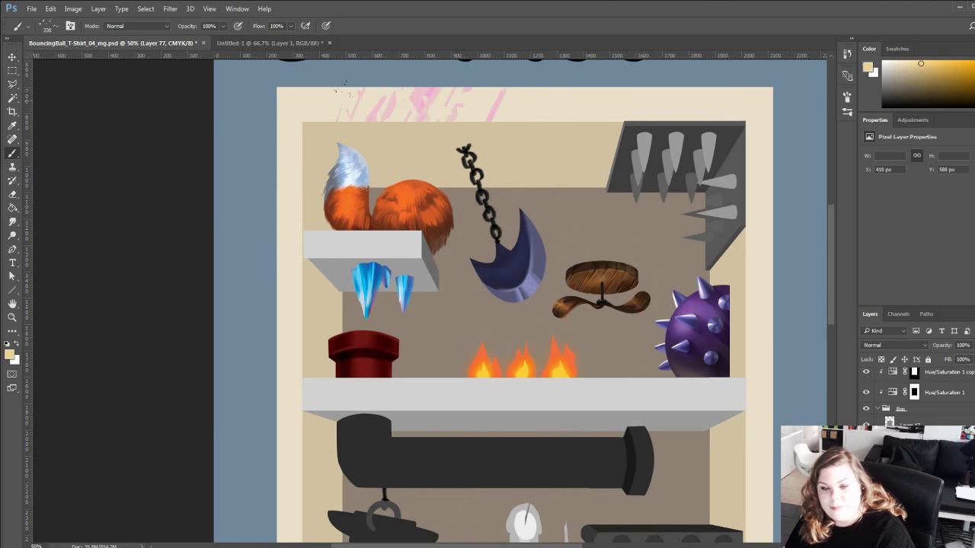
alt+click(419, 98)
alt+click(418, 99)
click(906, 64)
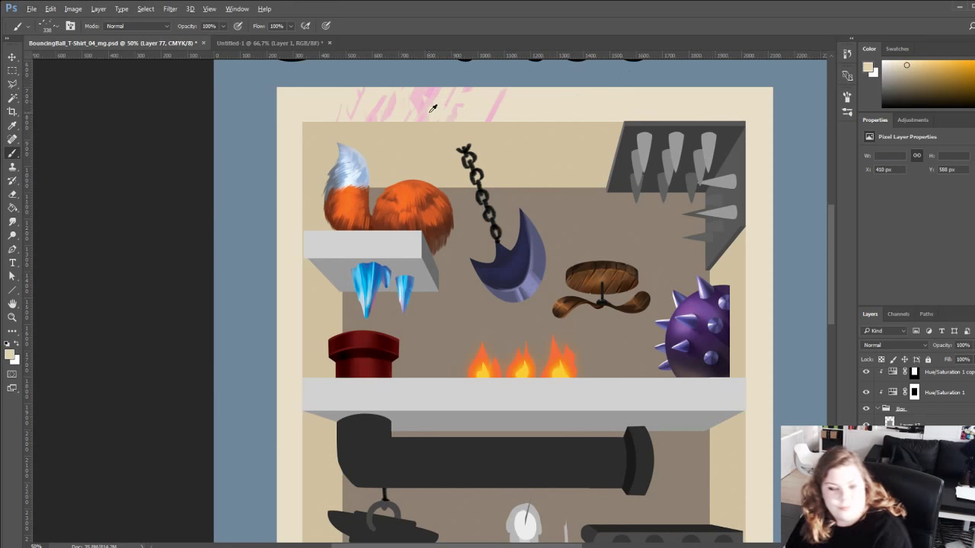
key(ctrl+alt+z)
key(ctrl+alt+z)
key(ctrl+shift+z)
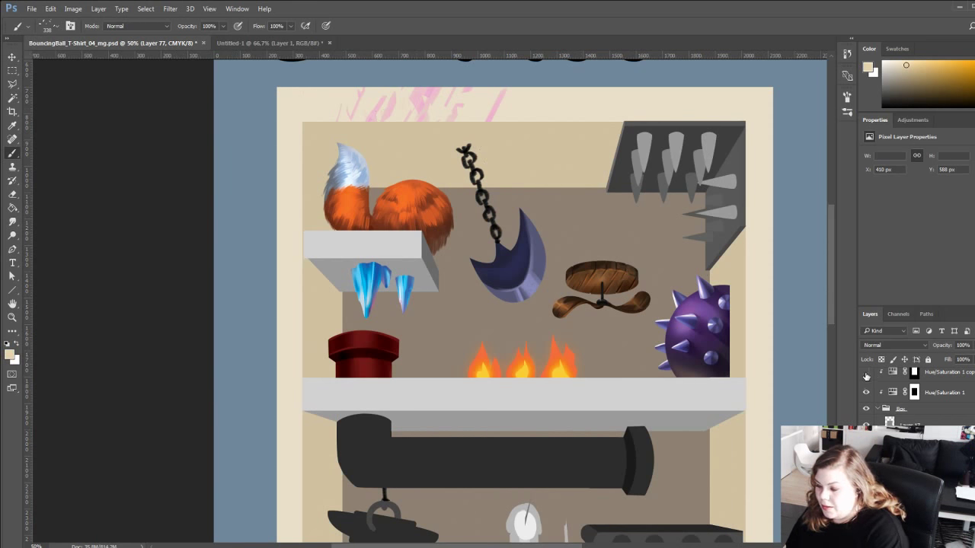
Hide both Hue/Saturation adjustments over the box after sampling the frame's tinted cream, and fill the frame on Layer 15 with that cream.
drag(865, 377, 860, 398)
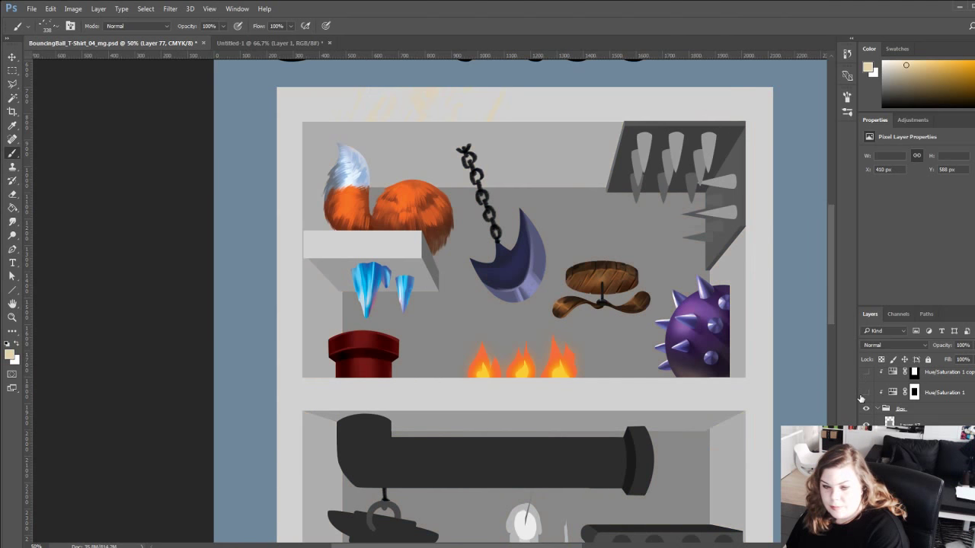
click(863, 391)
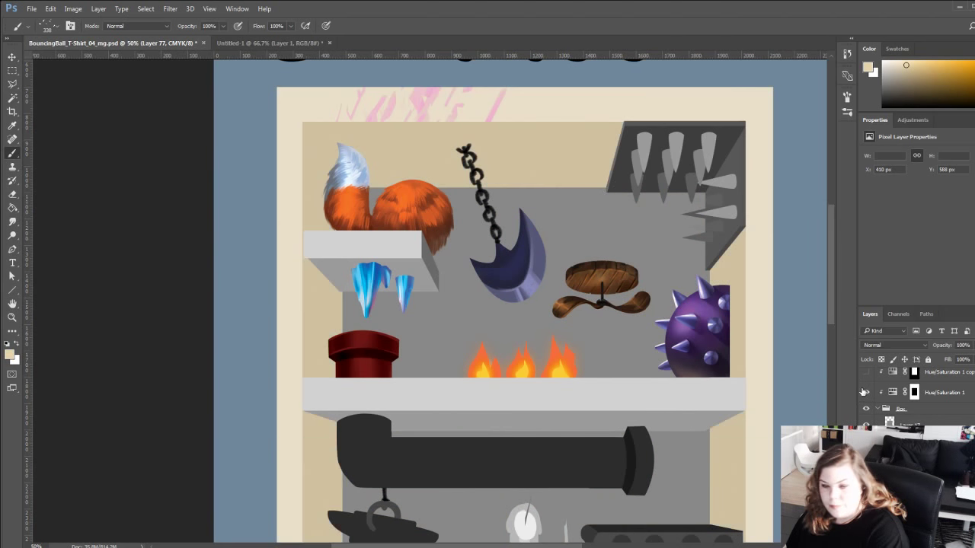
alt+click(468, 101)
click(864, 392)
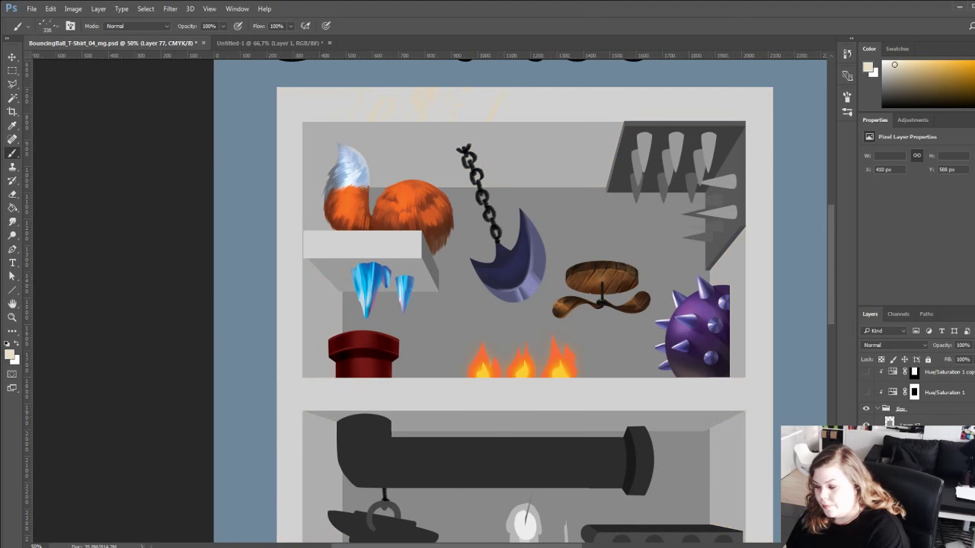
key(g)
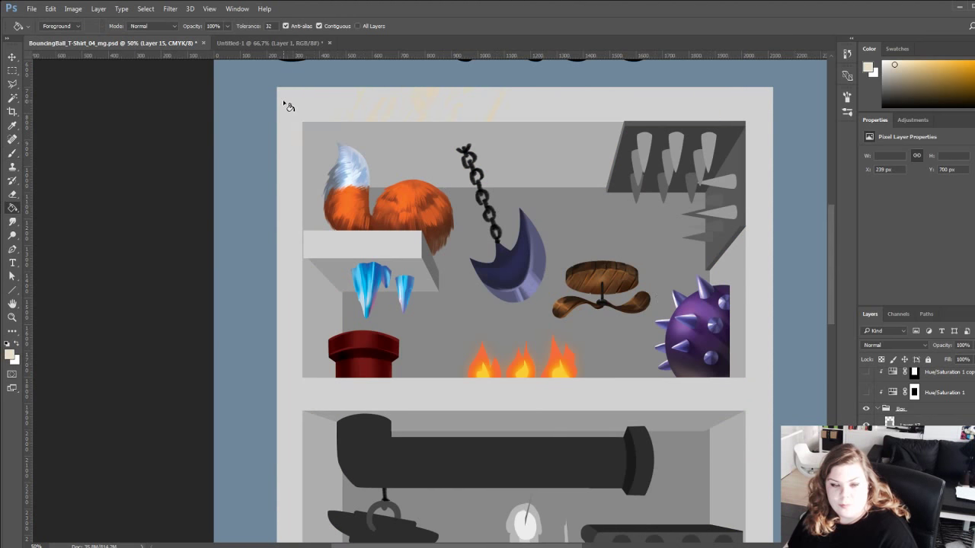
click(289, 102)
key(b)
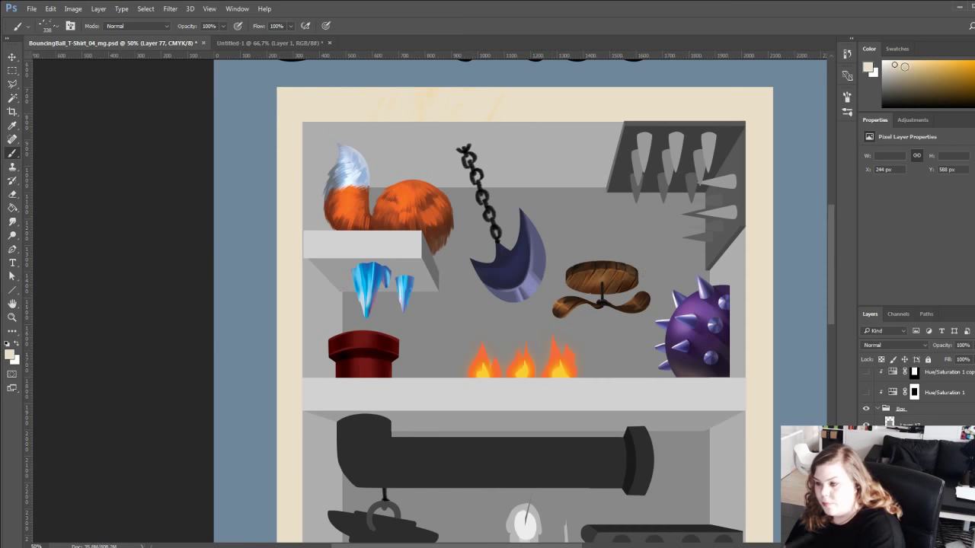
Sample the light yellow-orange and paint streaky texture strokes around all sides of the box frame on Layer 77.
alt+click(499, 105)
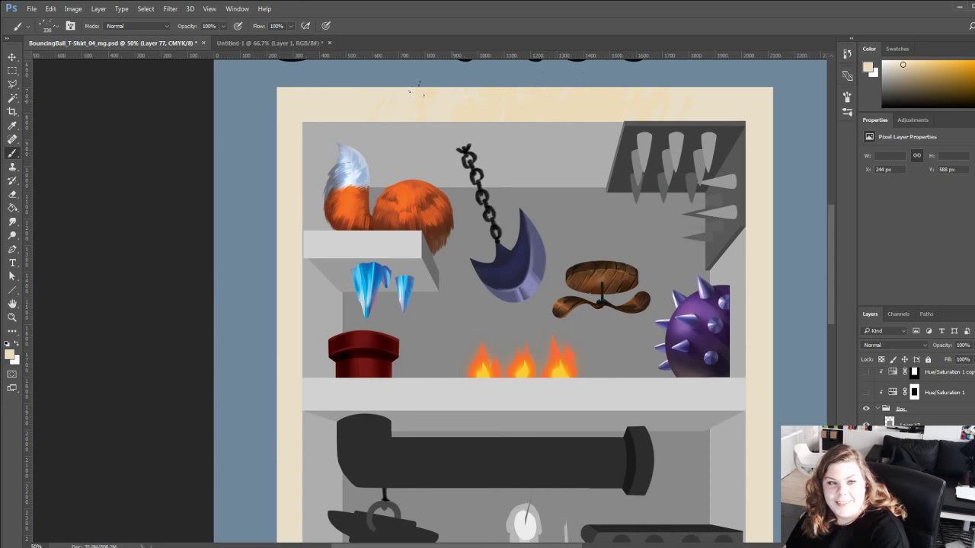
scroll(322, 244, down, 5)
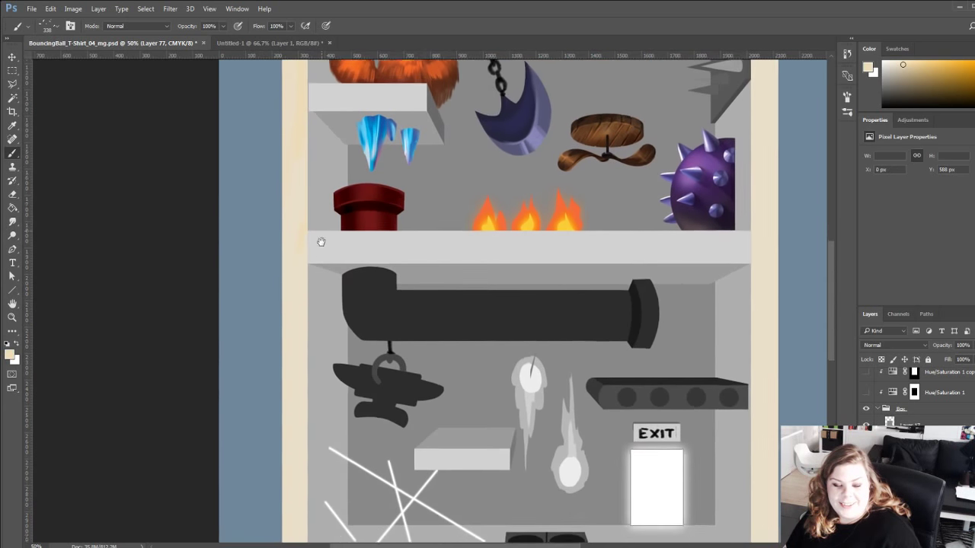
scroll(263, 450, down, 5)
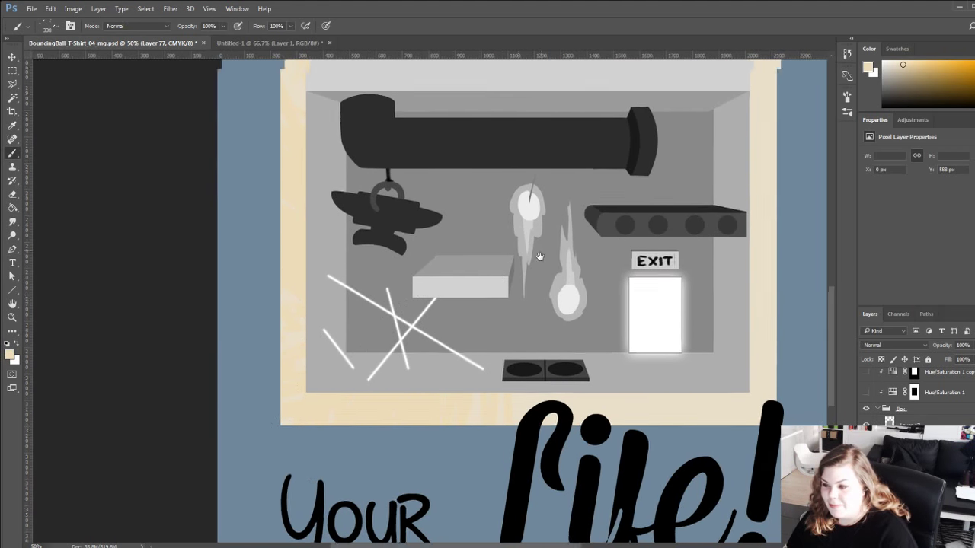
scroll(554, 259, up, 9)
scroll(554, 259, right, 3)
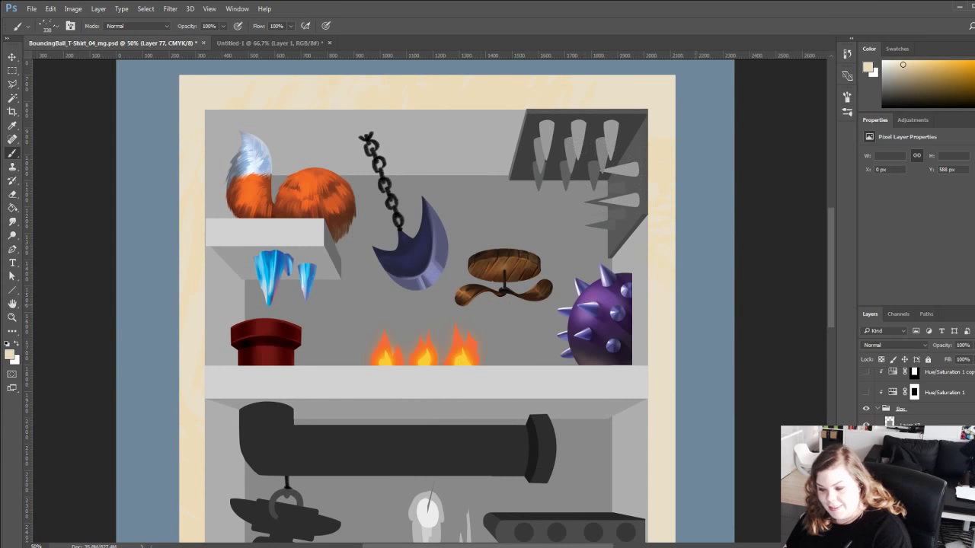
Paint muted tan streaks on the frame's upper edge, reduce the brush to 99 px and add broader tan and golden strokes beside them.
drag(906, 67, 913, 76)
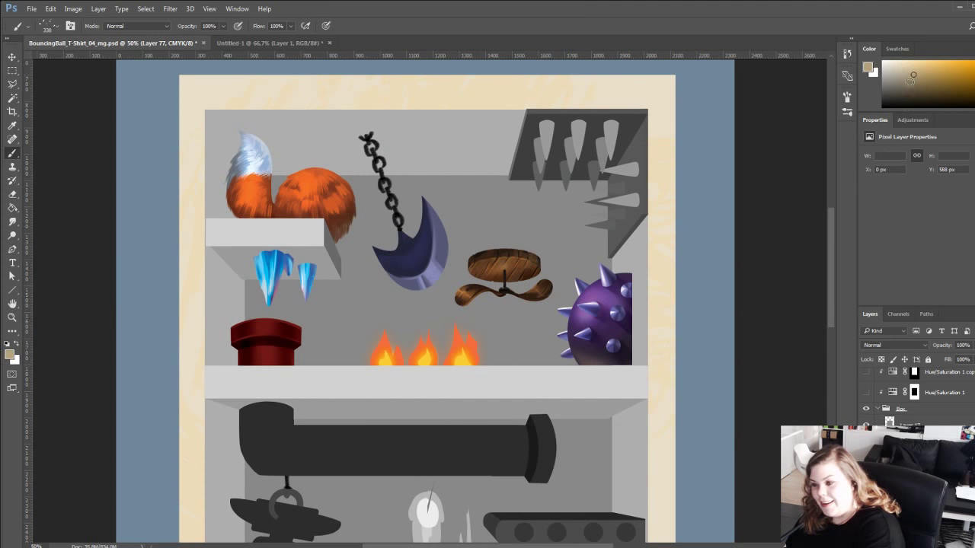
scroll(486, 146, up, 4)
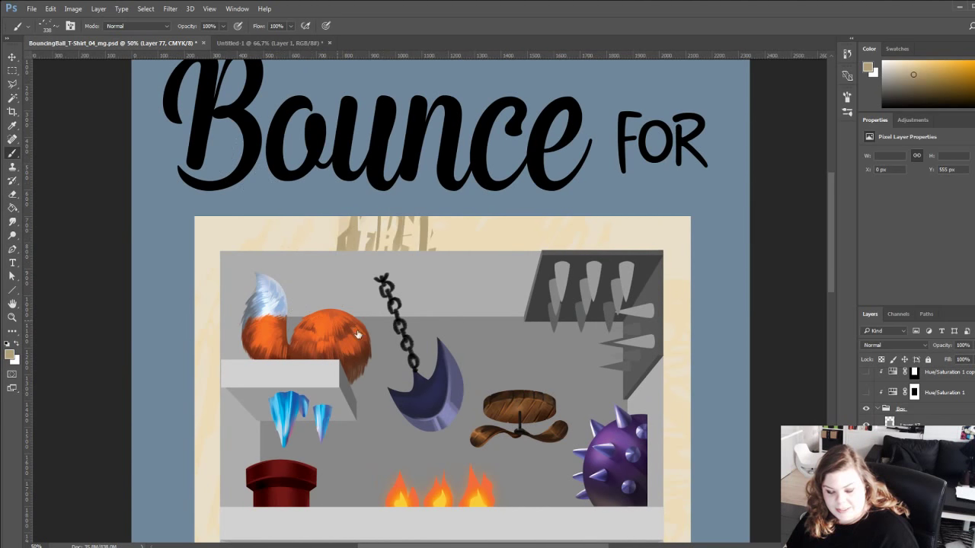
key(bracketleft)
key(bracketleft)
key(bracketleft)
key(bracketleft)
key(bracketleft)
key(bracketleft)
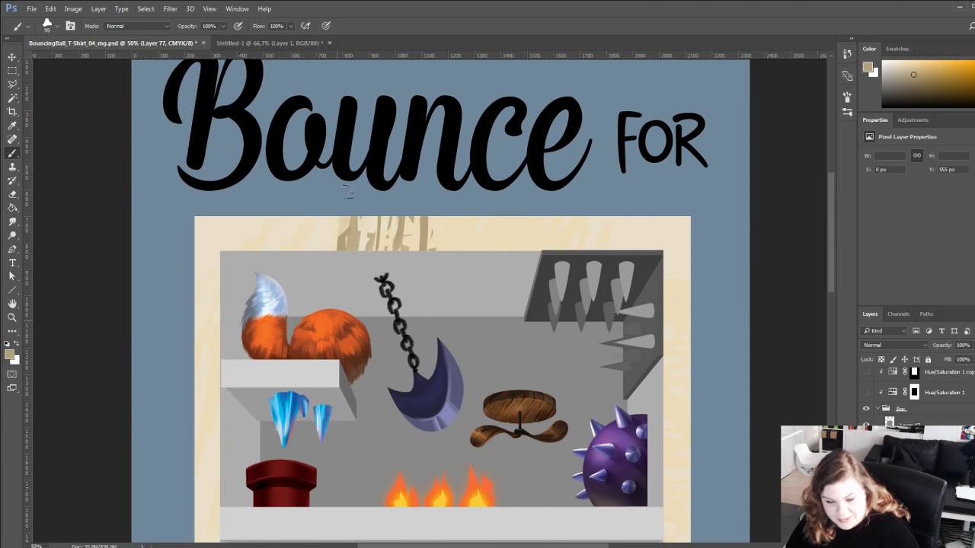
mouse_move(346, 193)
mouse_down()
mouse_move(341, 240)
mouse_move(324, 244)
mouse_move(307, 274)
mouse_move(359, 219)
mouse_move(317, 201)
mouse_move(305, 223)
mouse_move(295, 210)
mouse_move(300, 255)
mouse_up()
click(939, 68)
alt+click(289, 230)
drag(289, 221, 278, 269)
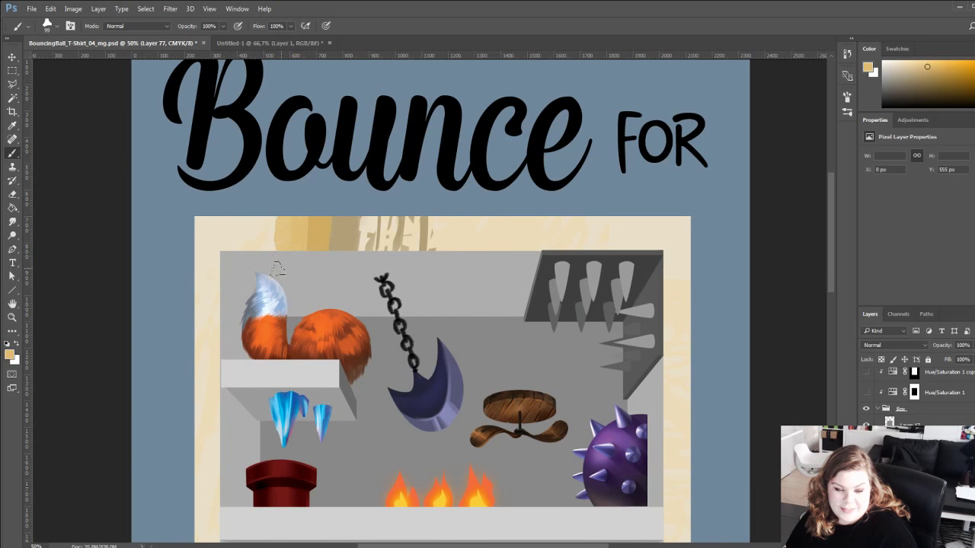
Soften the dark strokes on the frame's upper edge with sampled cream and pale tan.
alt+click(247, 230)
mouse_move(247, 230)
mouse_down()
mouse_move(299, 206)
mouse_move(333, 253)
mouse_move(394, 199)
mouse_move(352, 242)
mouse_move(410, 259)
mouse_move(474, 219)
mouse_up()
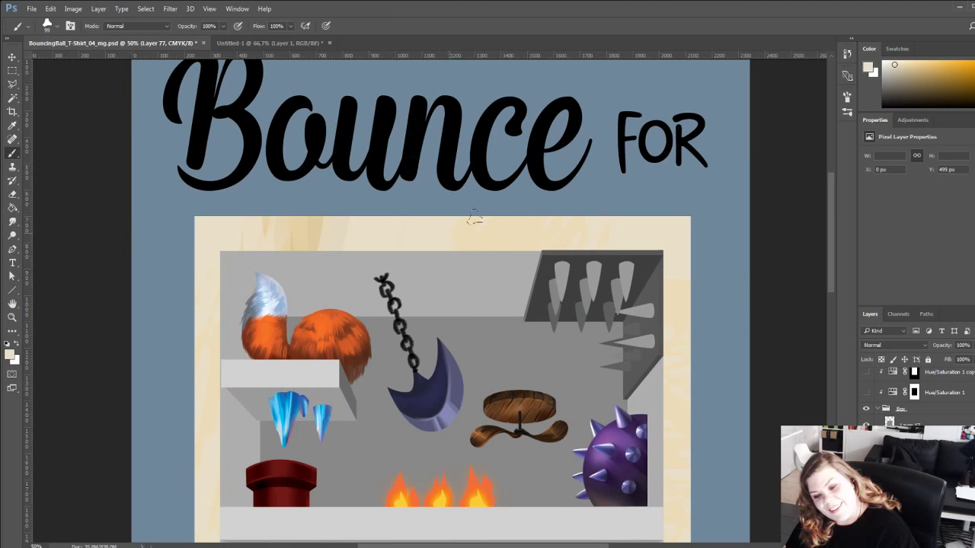
alt+click(316, 231)
drag(373, 222, 361, 242)
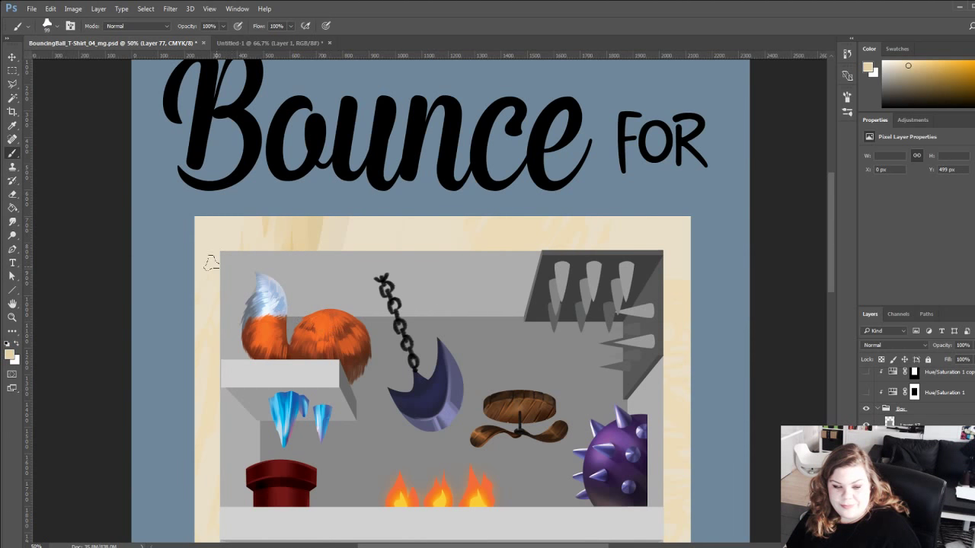
Select Layer 16, lock its transparent pixels and outline the box's upper inner wall with the Polygonal Lasso.
drag(262, 283, 252, 143)
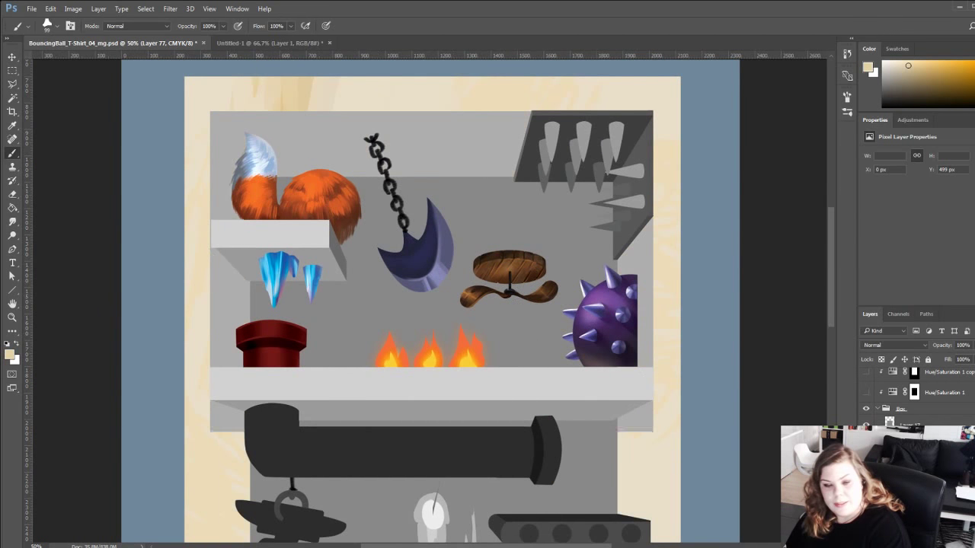
click(910, 444)
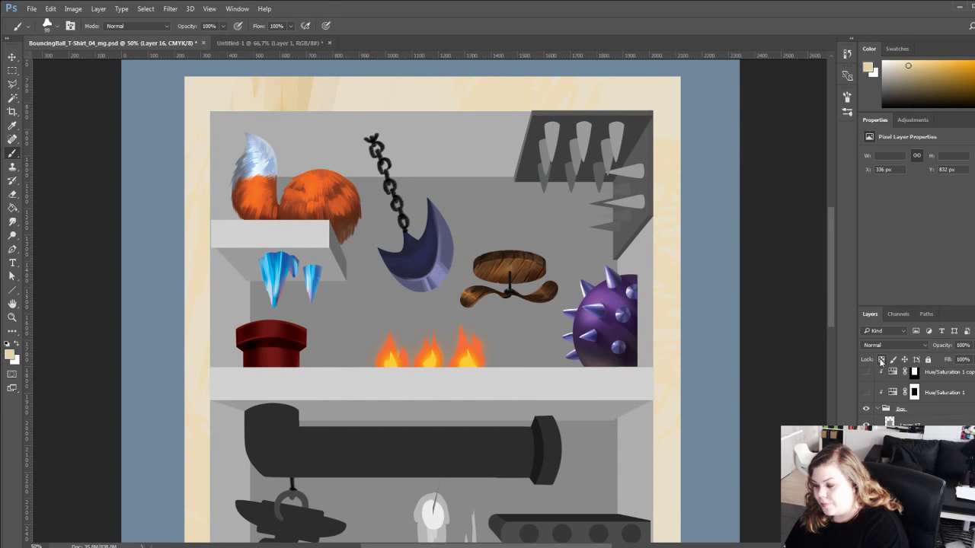
key(l)
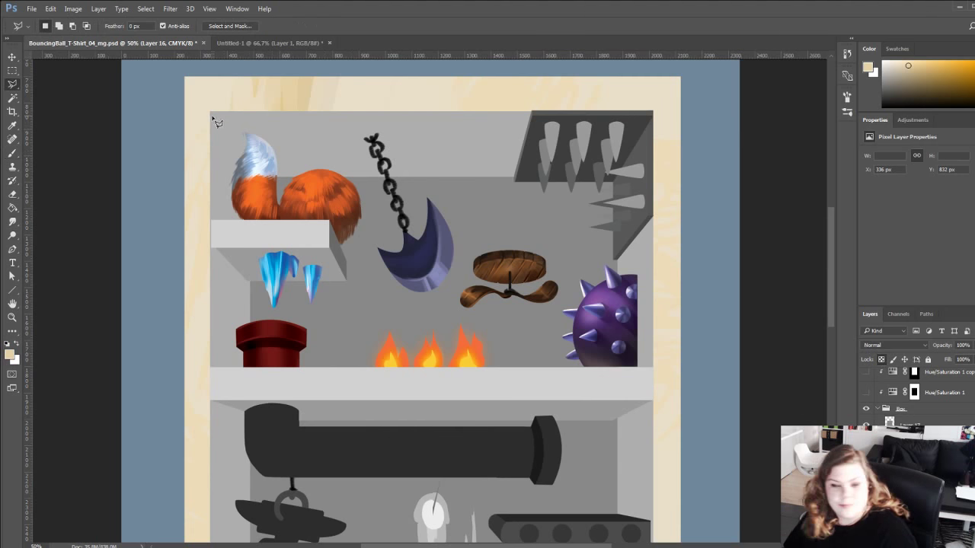
click(210, 112)
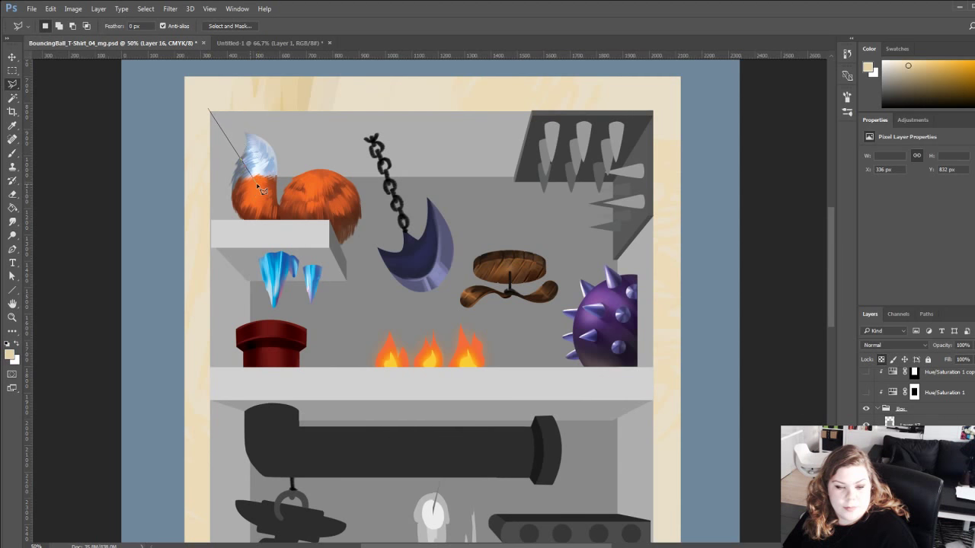
click(256, 181)
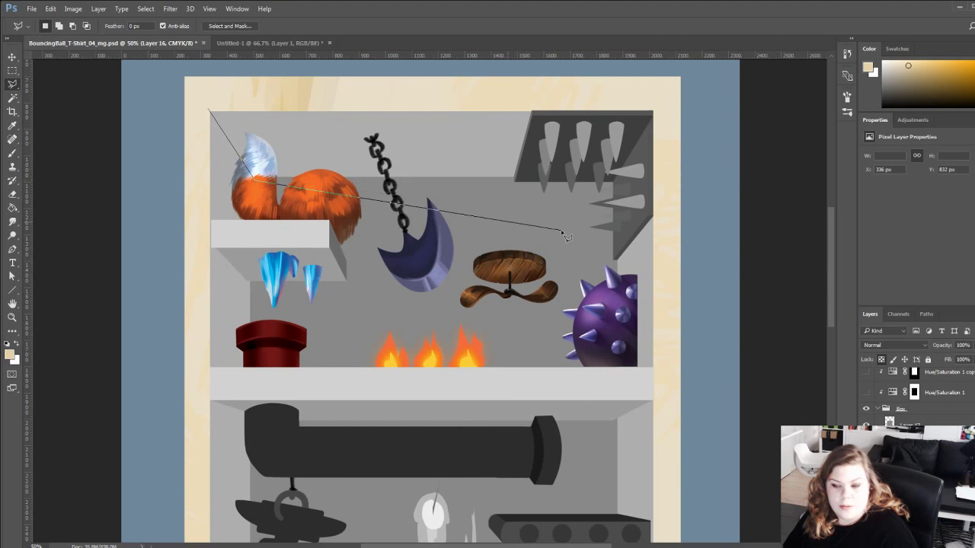
click(607, 223)
click(676, 82)
click(608, 69)
double_click(195, 89)
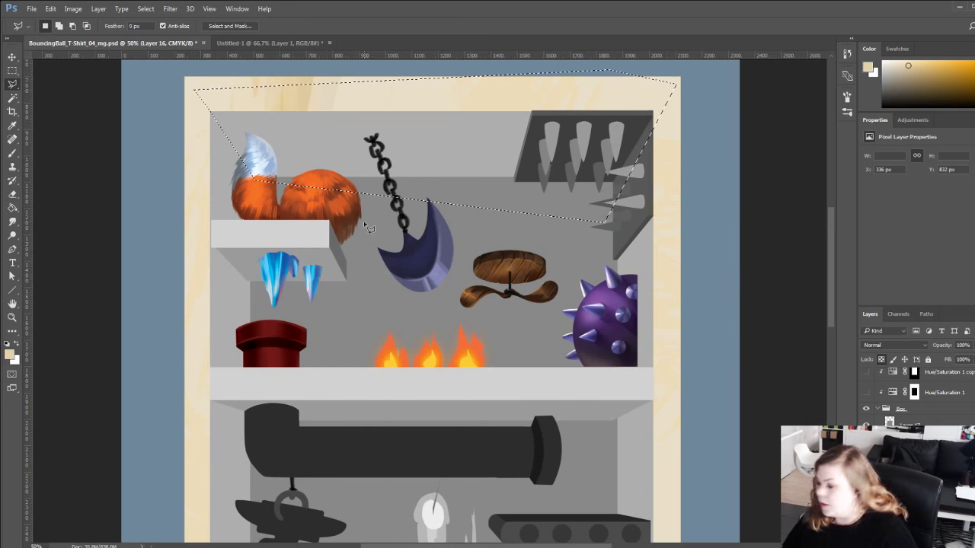
Shade the selected upper inner wall with a soft 500 px brush in golden brown, blending in a lighter yellow-orange.
key(b)
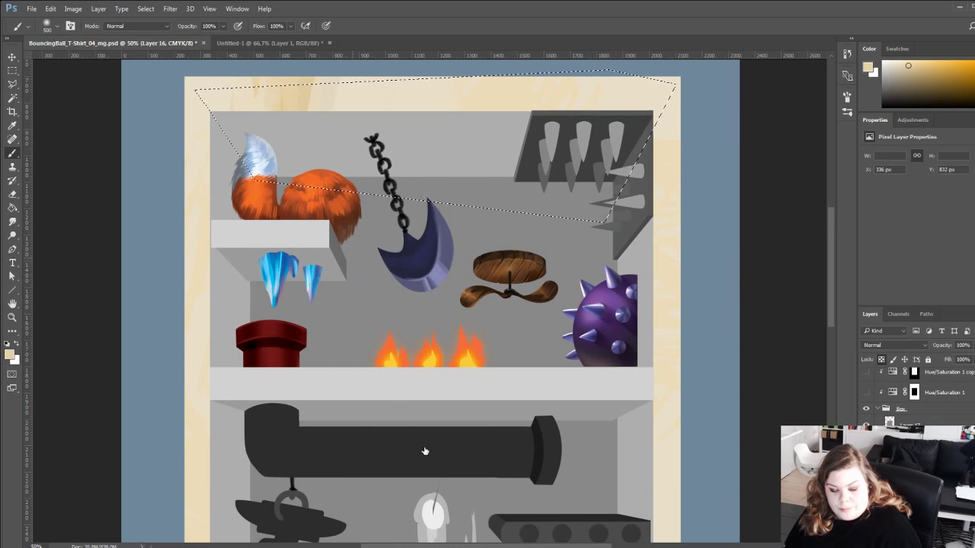
click(934, 79)
drag(140, 64, 488, 70)
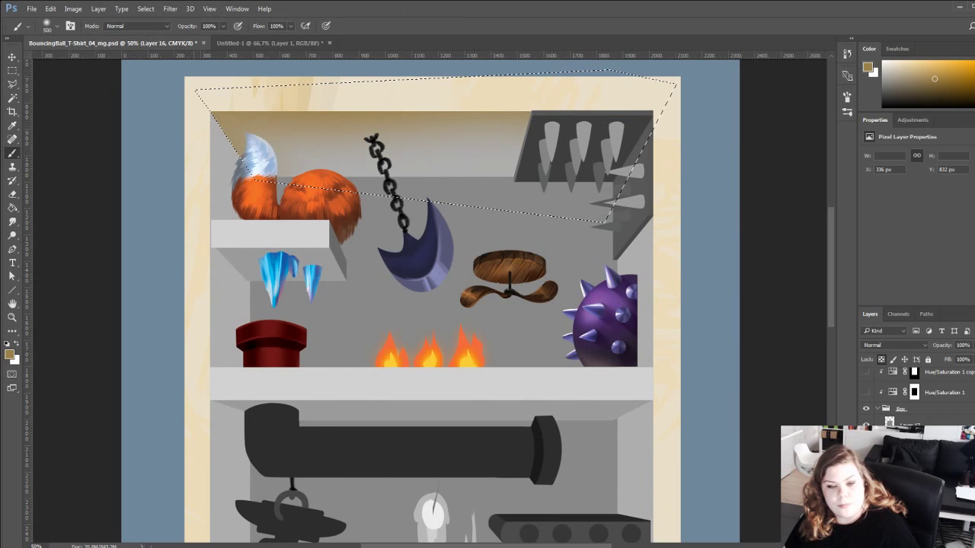
mouse_move(163, 99)
mouse_down()
mouse_move(244, 221)
mouse_move(228, 205)
mouse_up()
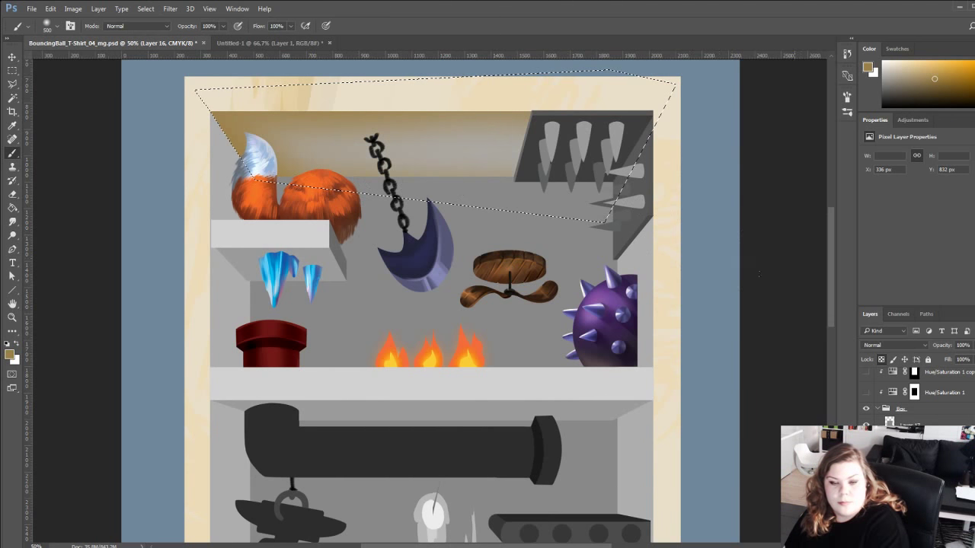
click(937, 63)
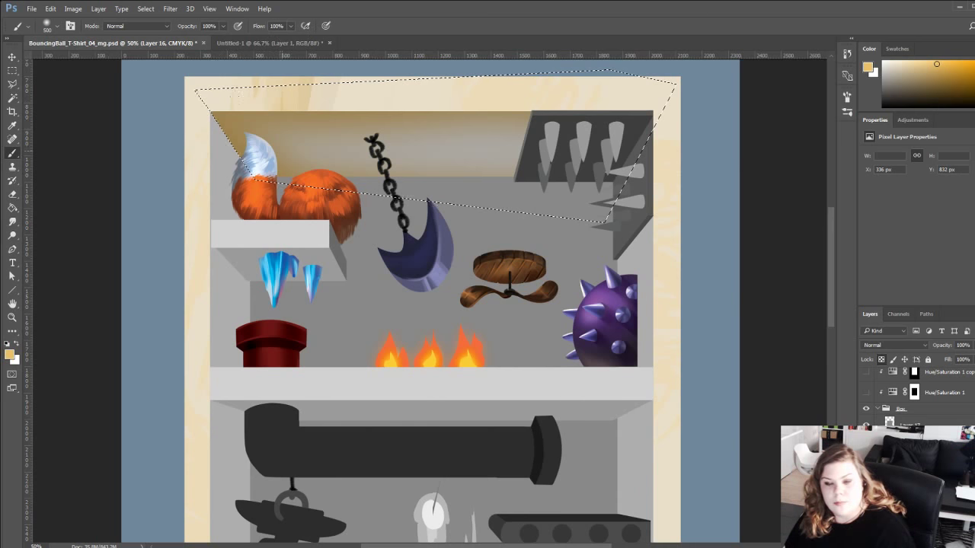
drag(552, 143, 150, 154)
Reduce the soft brush to 94 px, deepen the upper inner wall's edges with sampled brown and clear the selection.
drag(317, 270, 431, 403)
drag(521, 280, 487, 274)
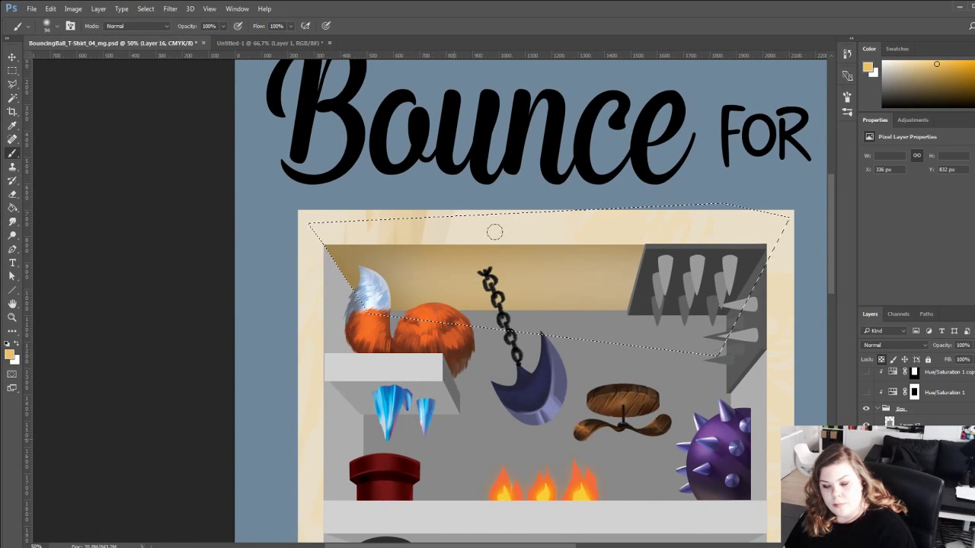
alt+click(337, 250)
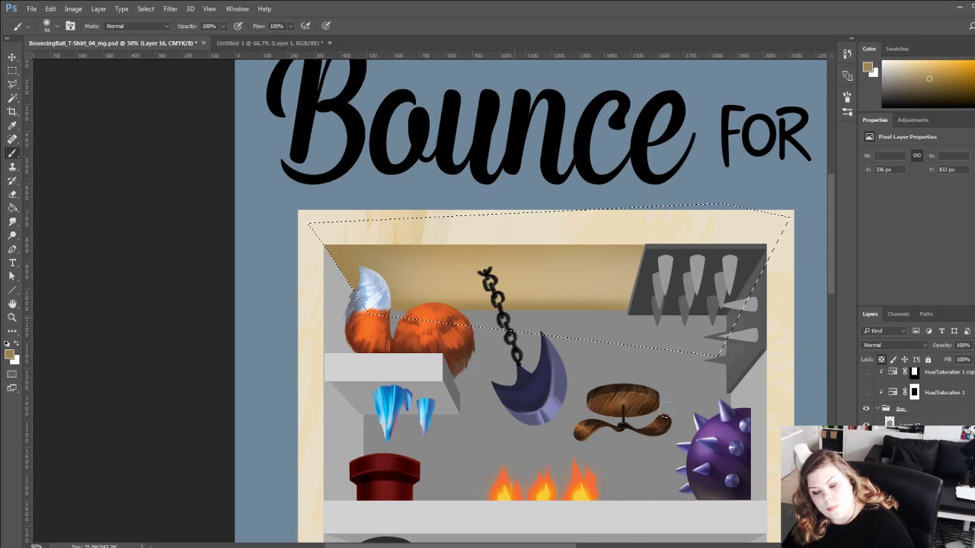
drag(374, 311, 371, 311)
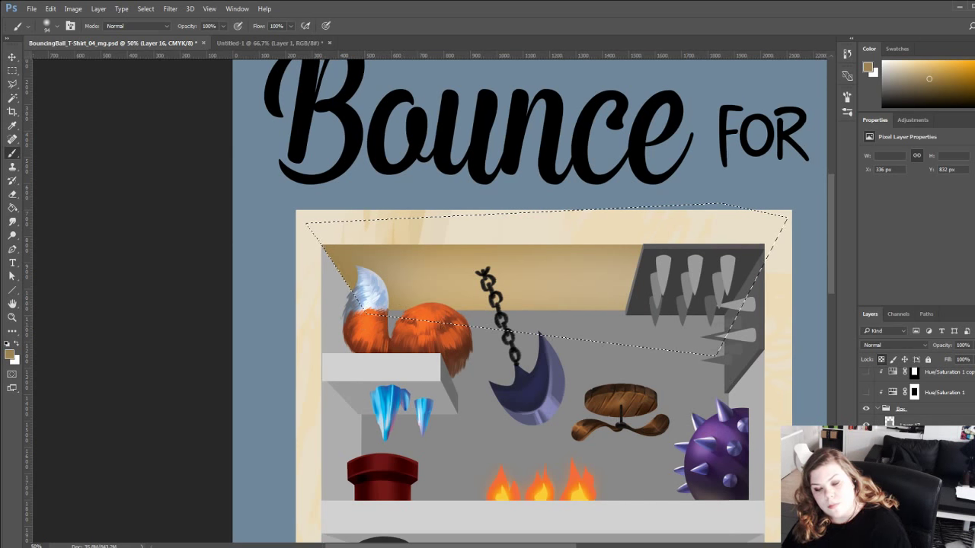
scroll(533, 329, right, 5)
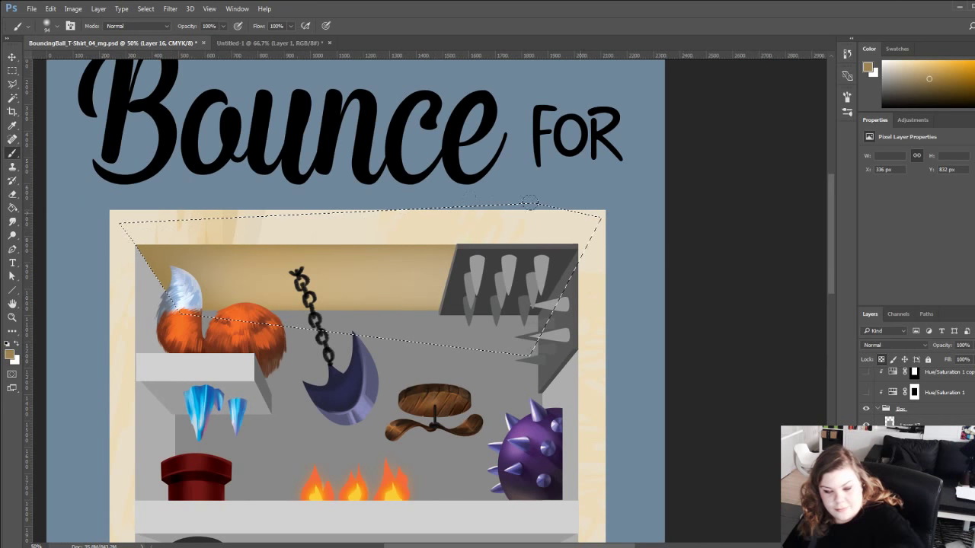
drag(212, 373, 325, 368)
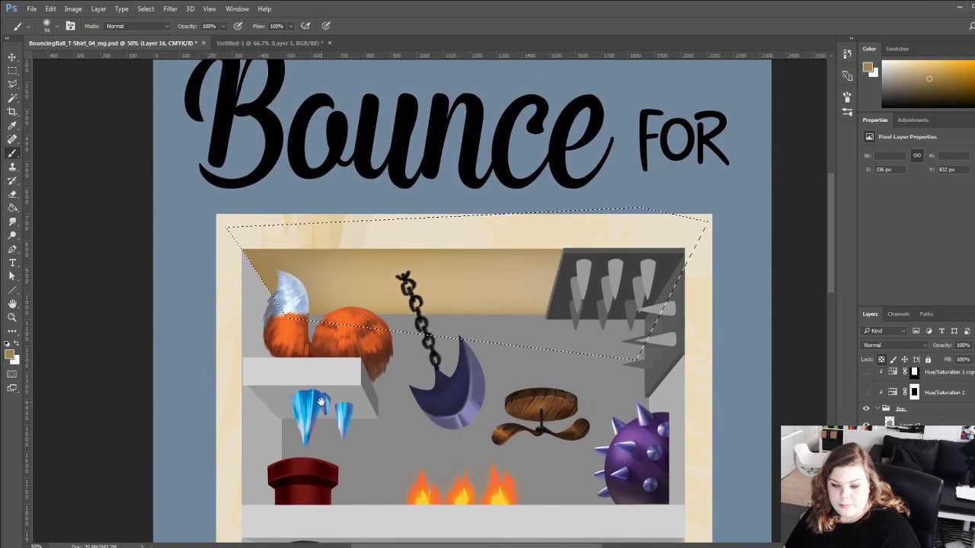
key(ctrl+d)
Outline the box's left inner wall from its upper corner down to the floor with the Polygonal Lasso.
drag(303, 436, 400, 338)
key(l)
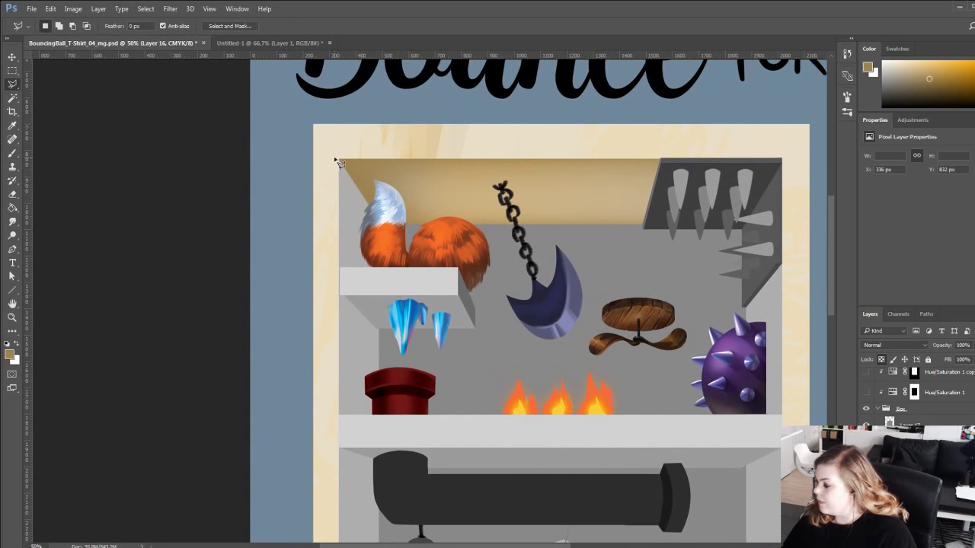
click(382, 224)
drag(391, 450, 407, 133)
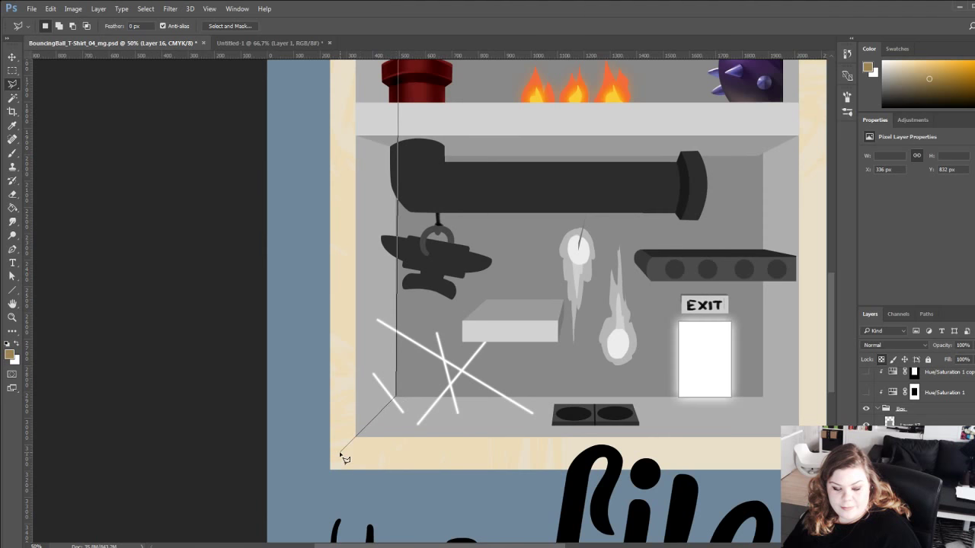
scroll(354, 245, up, 5)
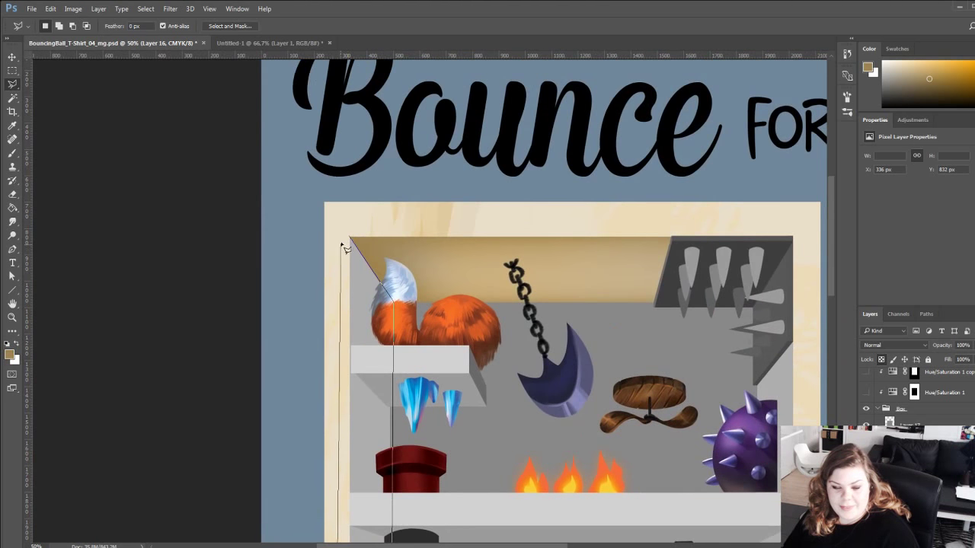
click(343, 236)
Try a soft golden-brown stroke in the left inner wall's upper corner, undo it and resample brown from the upper wall.
key(b)
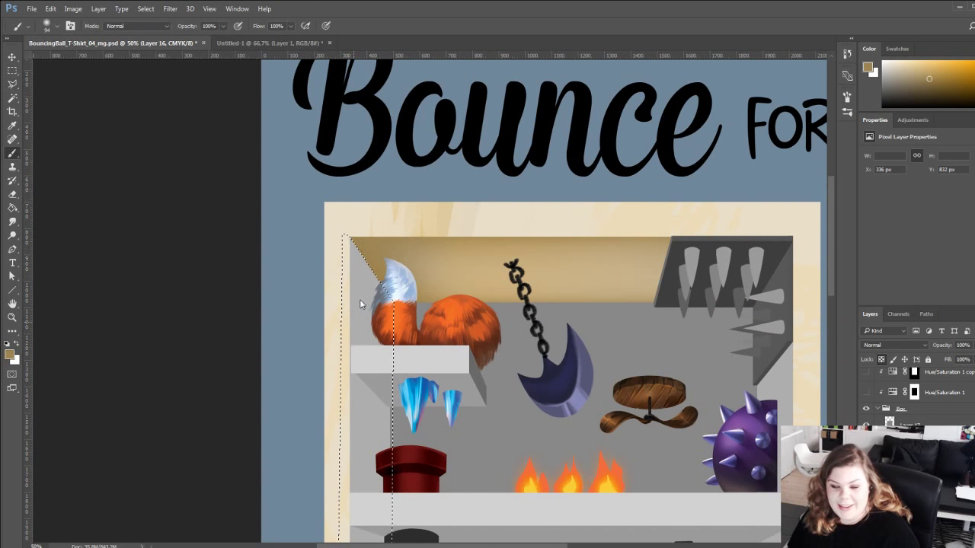
drag(354, 243, 390, 294)
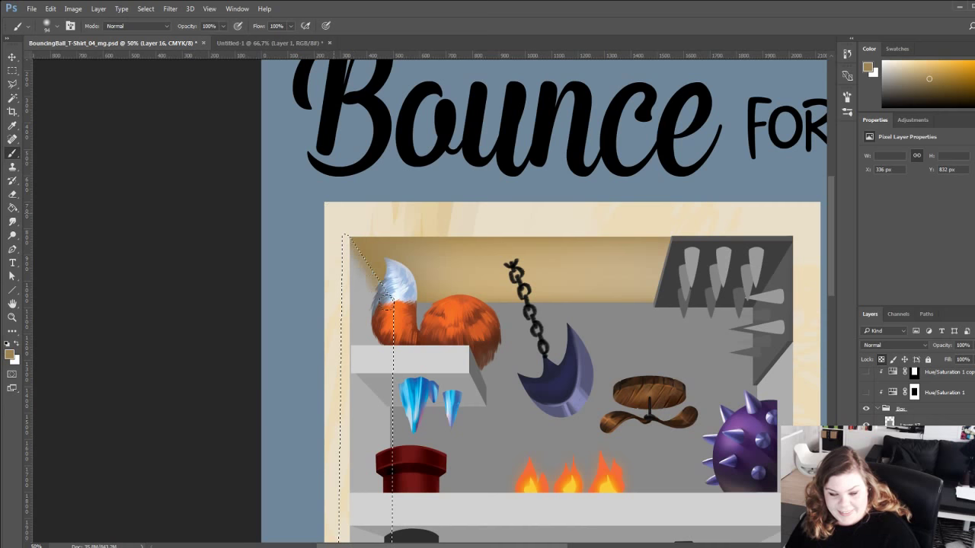
alt+click(351, 241)
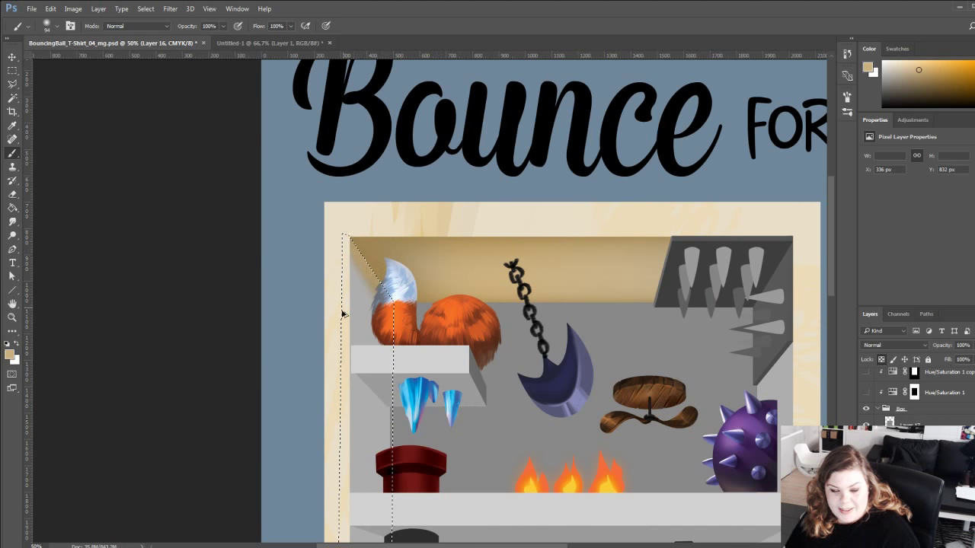
key(ctrl+z)
alt+click(369, 239)
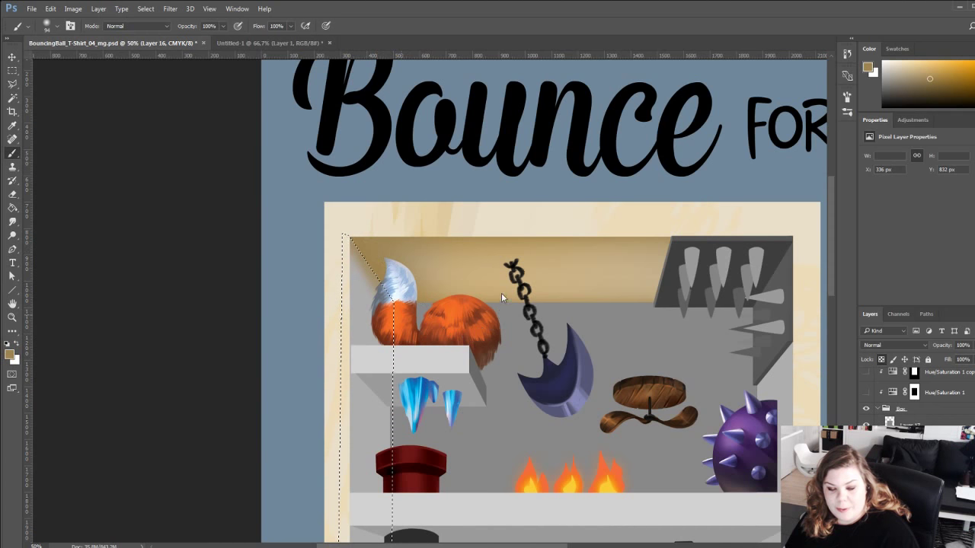
Enlarge the soft brush to 174 px, try golden-brown strokes down the selected left wall and undo the last one.
key(bracketright)
key(bracketright)
key(bracketright)
key(bracketright)
drag(335, 261, 376, 343)
drag(329, 321, 384, 435)
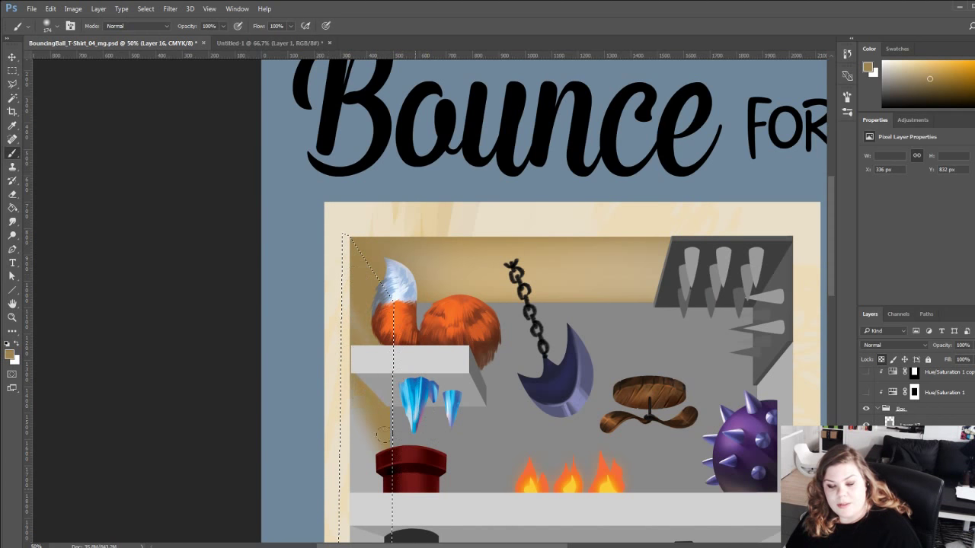
key(ctrl+z)
Shade the selected left inner wall along its full height in golden brown, blending in a lighter sampled tan.
mouse_move(340, 248)
mouse_down()
mouse_move(355, 283)
mouse_move(352, 352)
mouse_move(390, 103)
mouse_up()
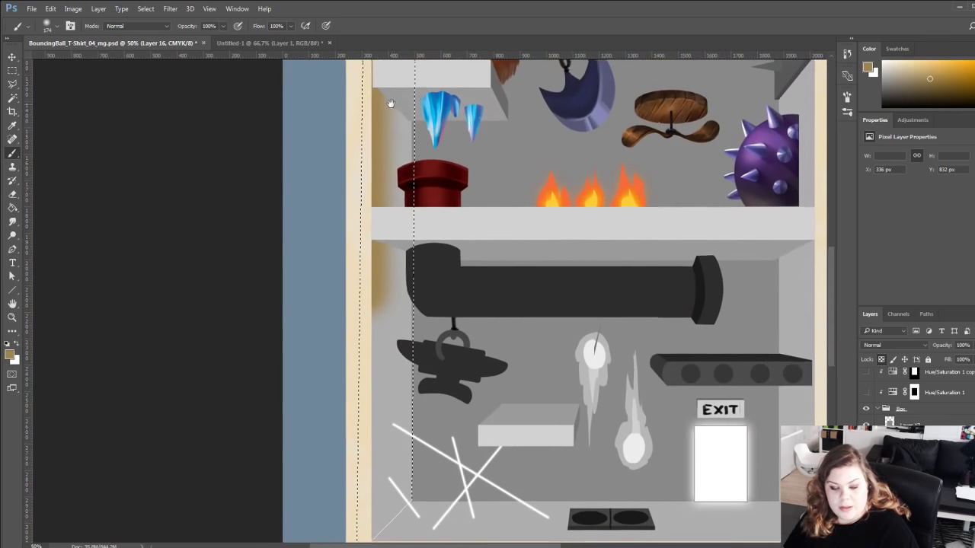
drag(358, 272, 365, 345)
mouse_move(407, 271)
mouse_down()
mouse_move(407, 235)
mouse_move(418, 297)
mouse_up()
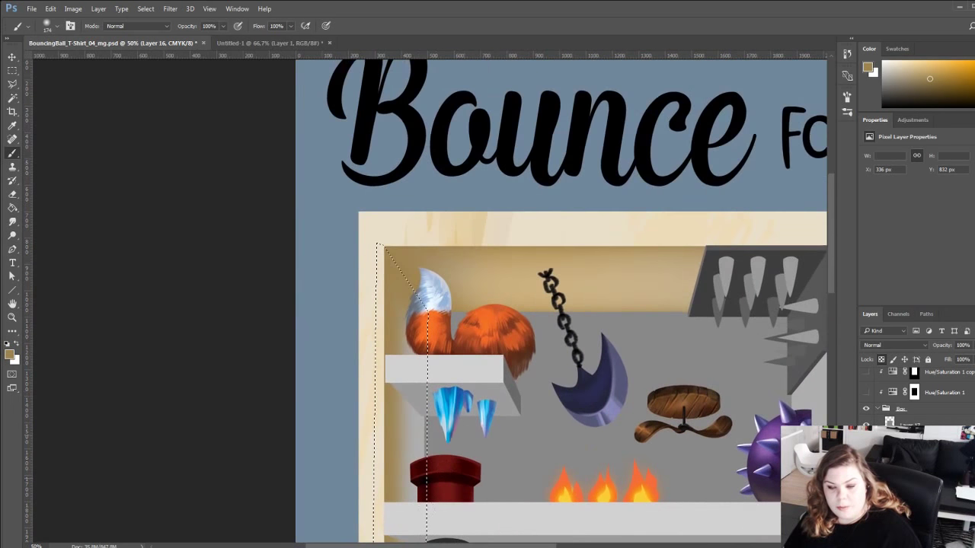
scroll(388, 248, down, 3)
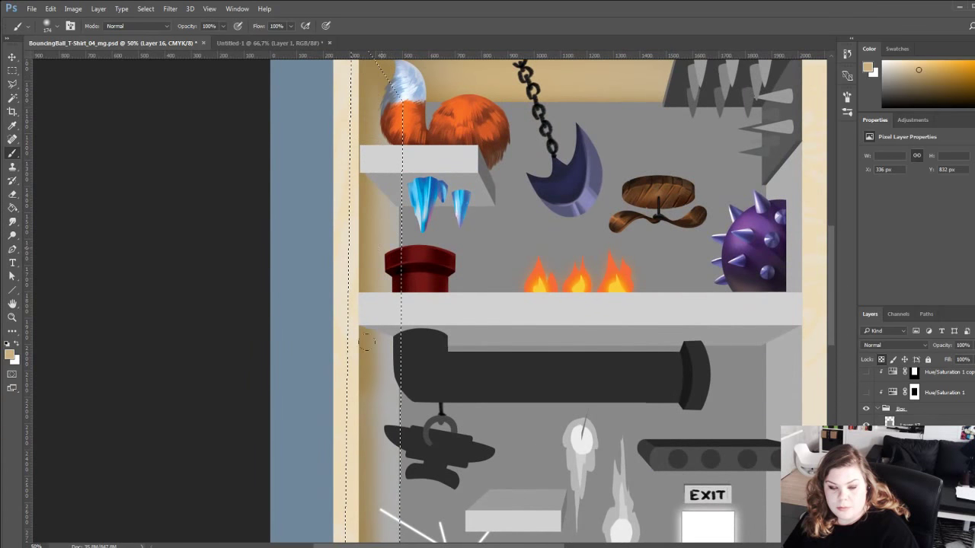
scroll(366, 342, down, 1)
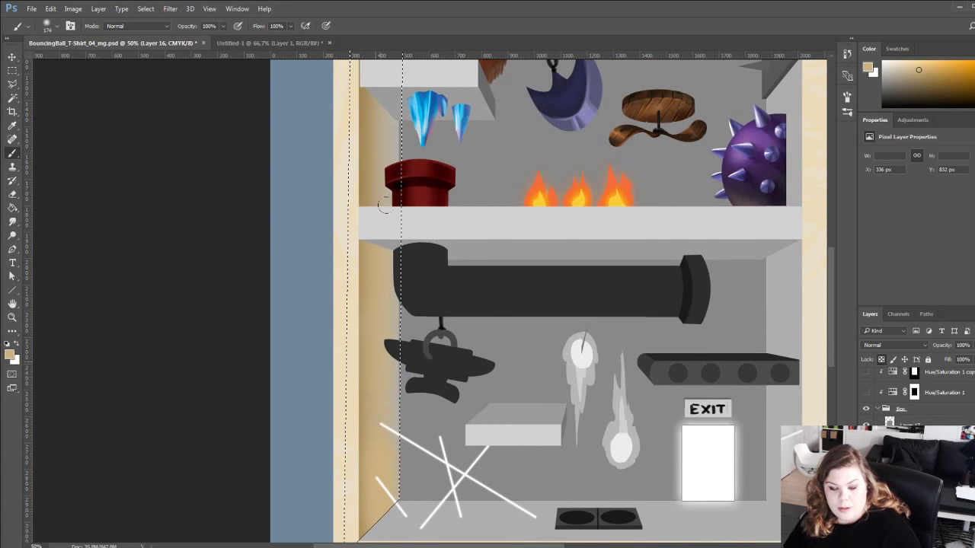
scroll(384, 205, up, 4)
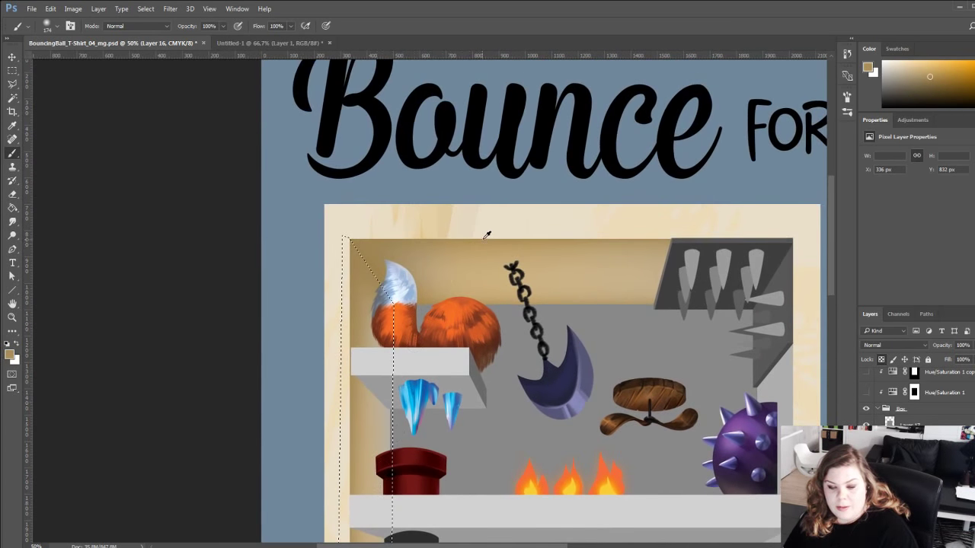
Even out the left inner wall's shading with sampled golden brown and light tan, and clear the selection.
scroll(376, 277, down, 3)
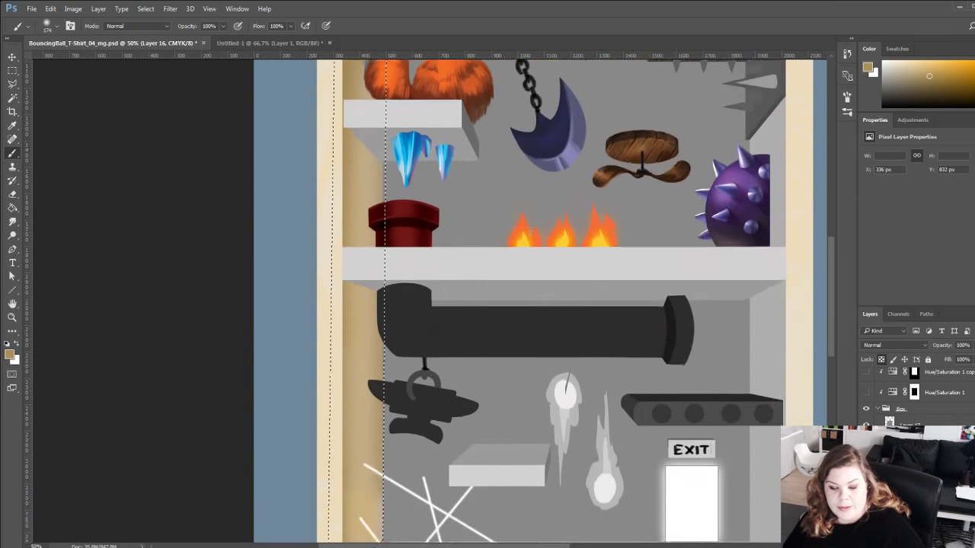
scroll(397, 369, down, 1)
scroll(398, 331, up, 5)
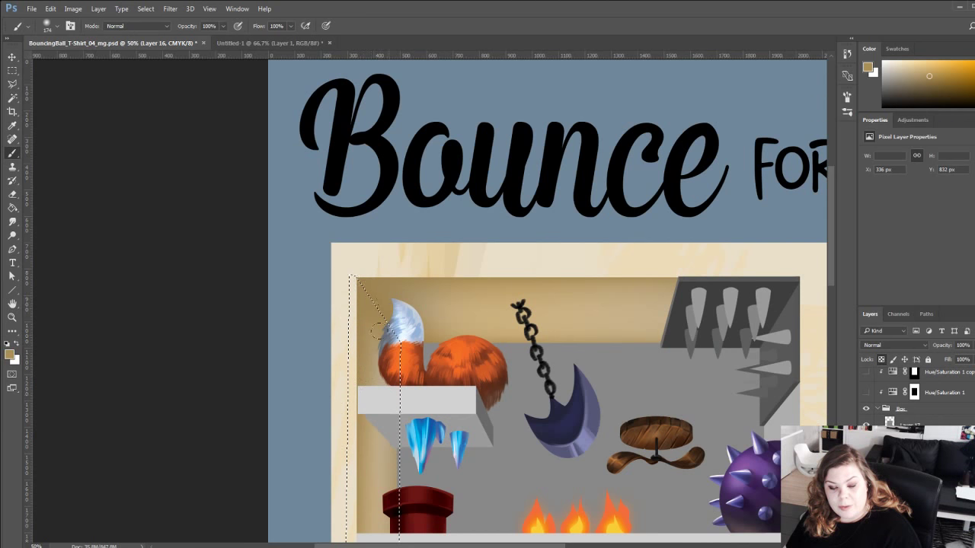
alt+click(507, 302)
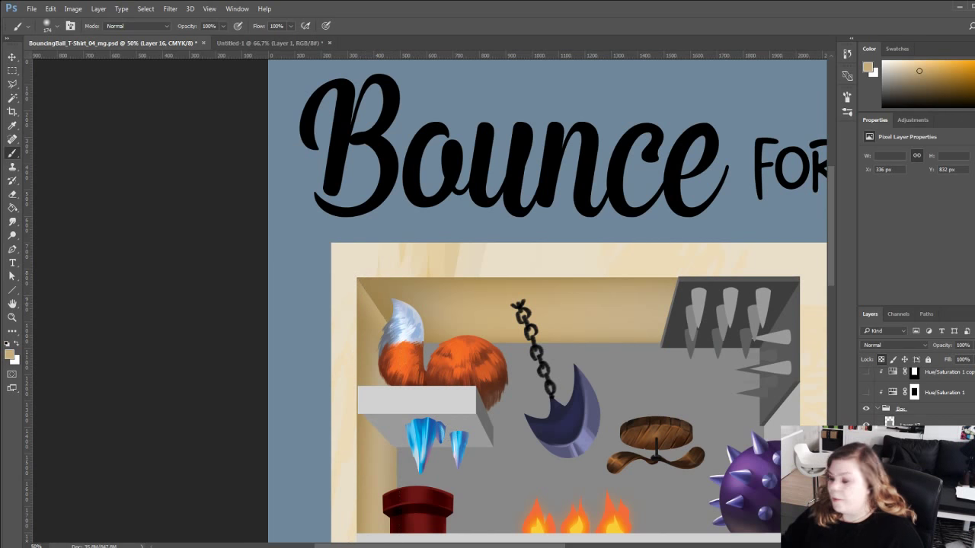
Set up the soft brush at 81 px in Luminosity mode with a darker brown.
scroll(331, 387, down, 1)
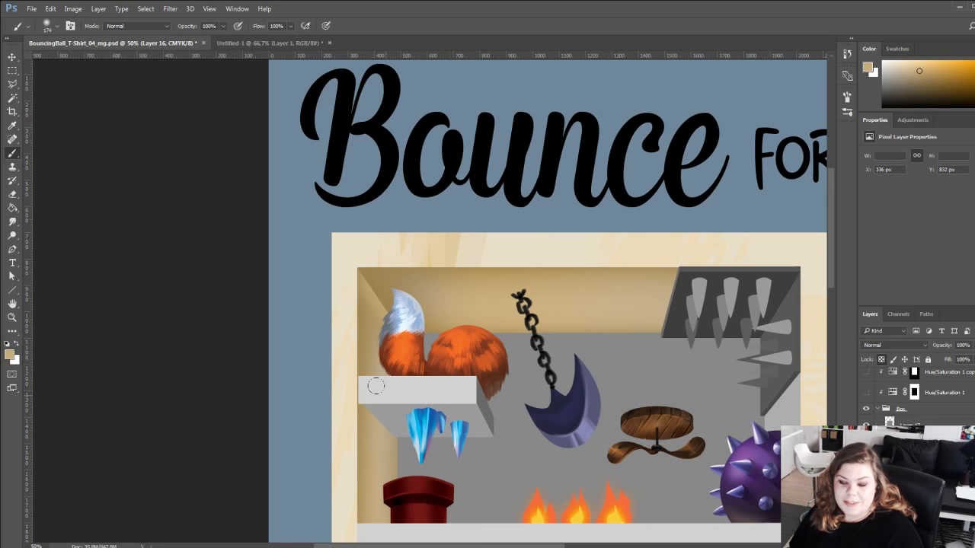
mouse_move(324, 410)
mouse_down()
mouse_move(220, 211)
mouse_move(265, 363)
mouse_up()
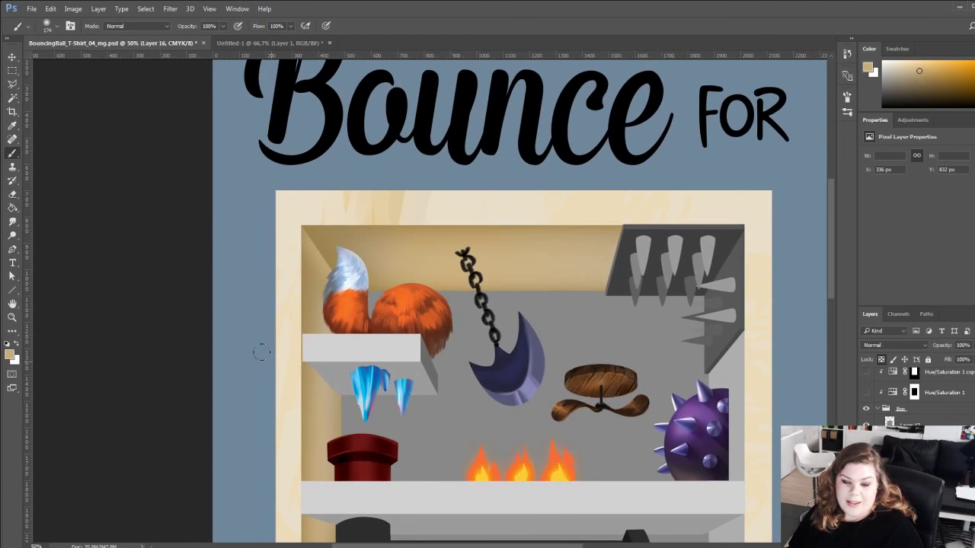
alt+click(330, 222)
scroll(261, 305, down, 2)
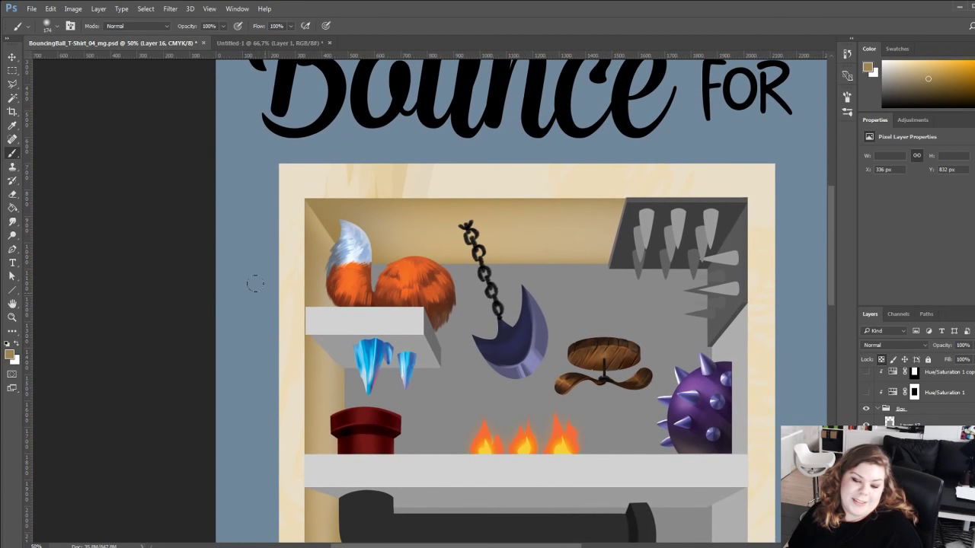
key(bracketleft)
key(bracketleft)
key(bracketleft)
key(bracketleft)
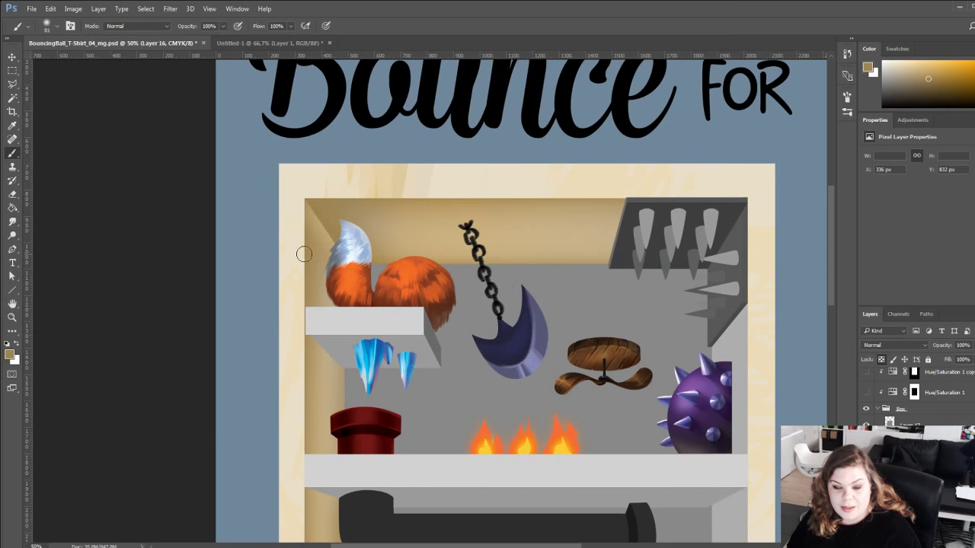
key(shift+alt+y)
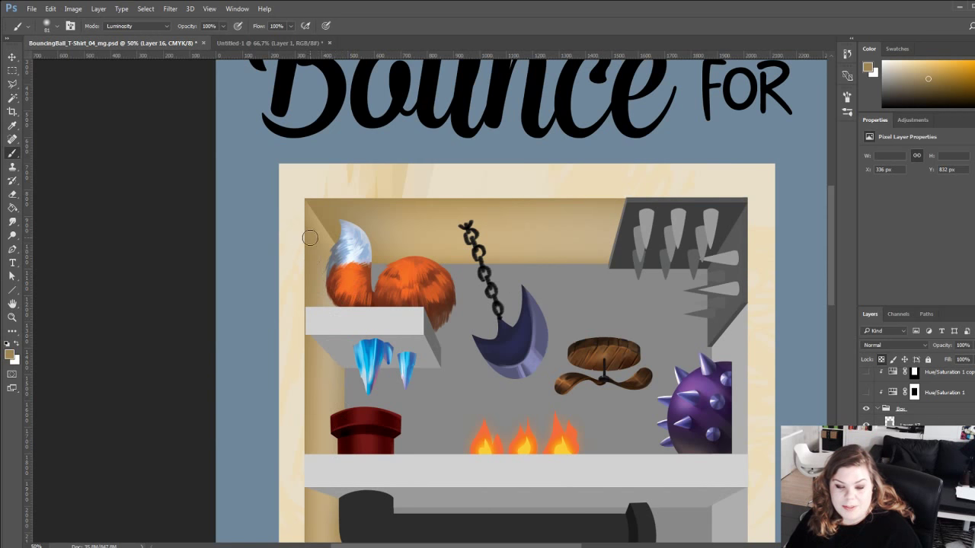
click(941, 88)
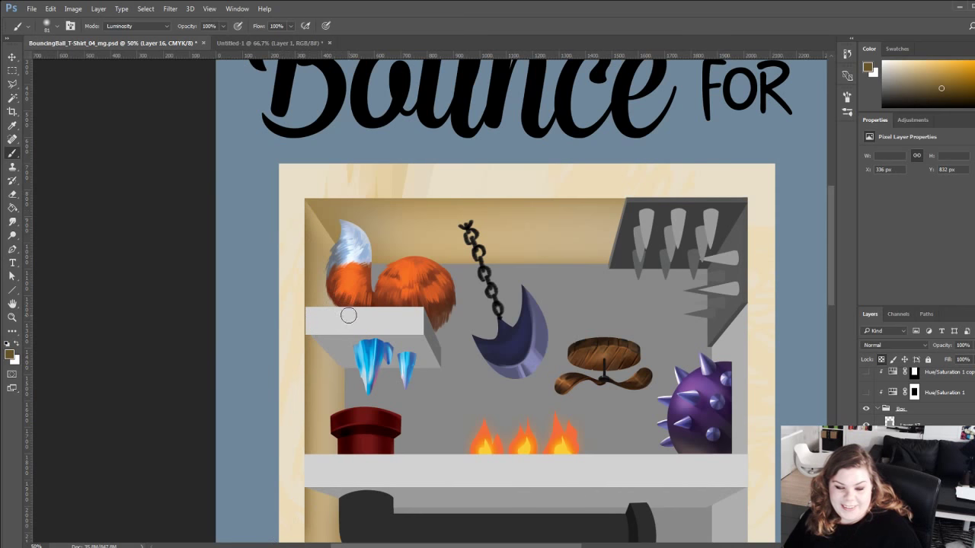
scroll(343, 396, down, 3)
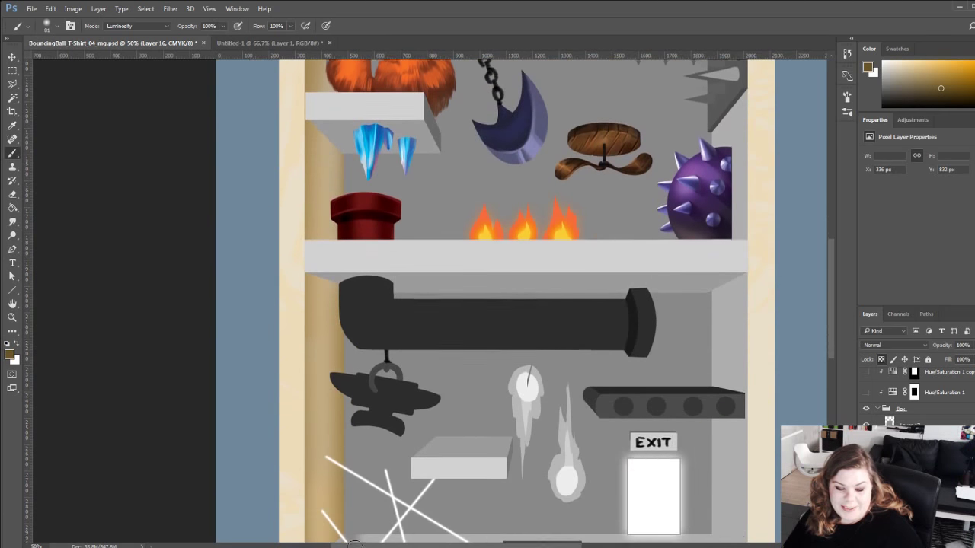
drag(313, 221, 335, 513)
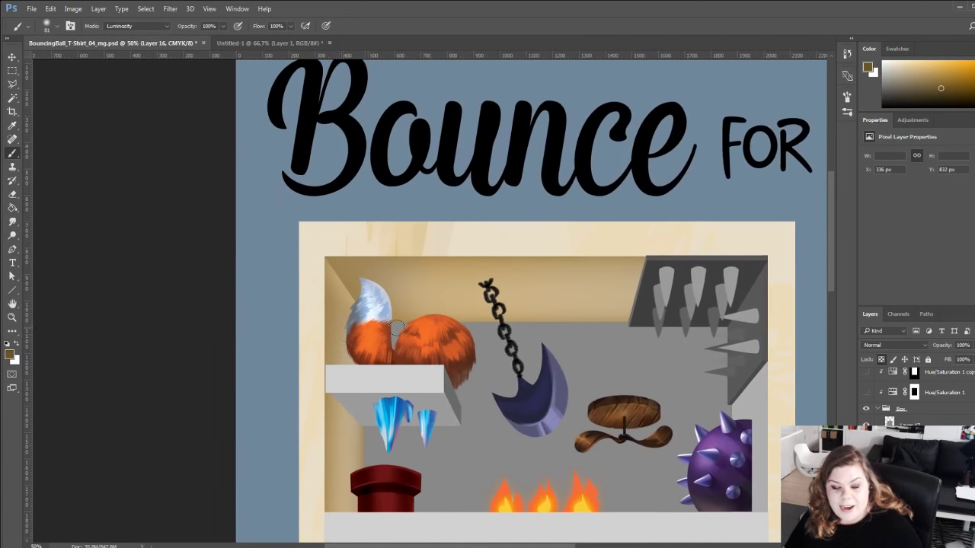
drag(422, 395, 360, 387)
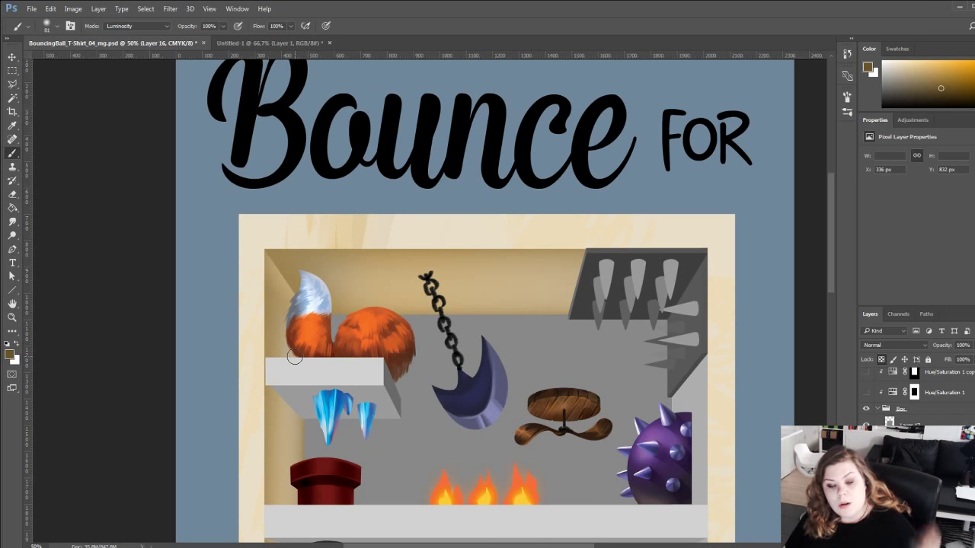
scroll(282, 381, down, 1)
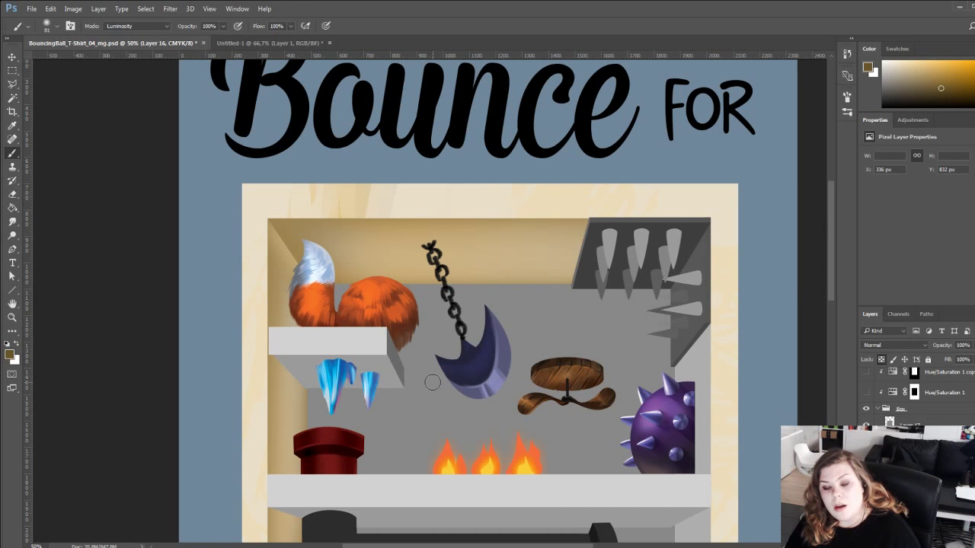
drag(349, 388, 309, 312)
drag(251, 346, 308, 377)
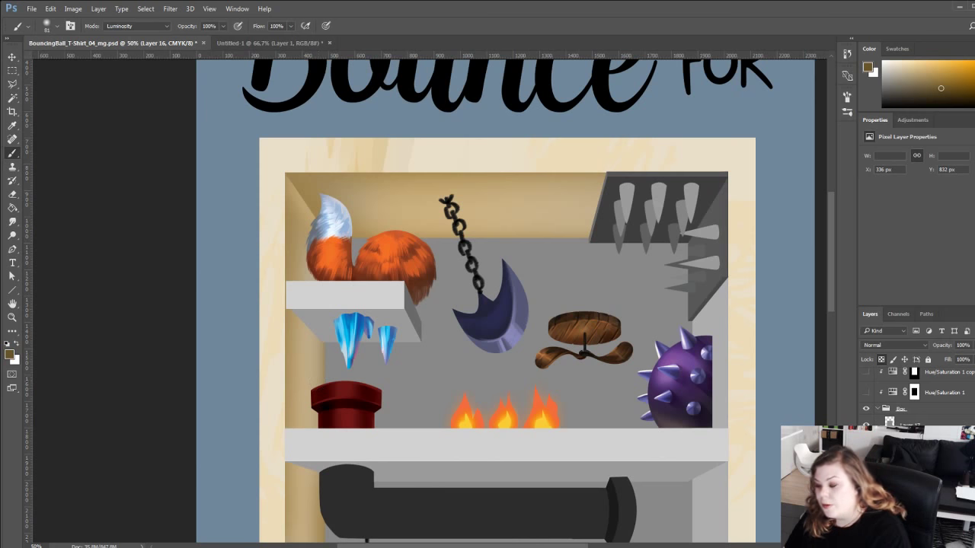
Outline the right inner wall above the middle shelf, behind the spikes and the spiked ball, with the Polygonal Lasso.
drag(585, 314, 502, 275)
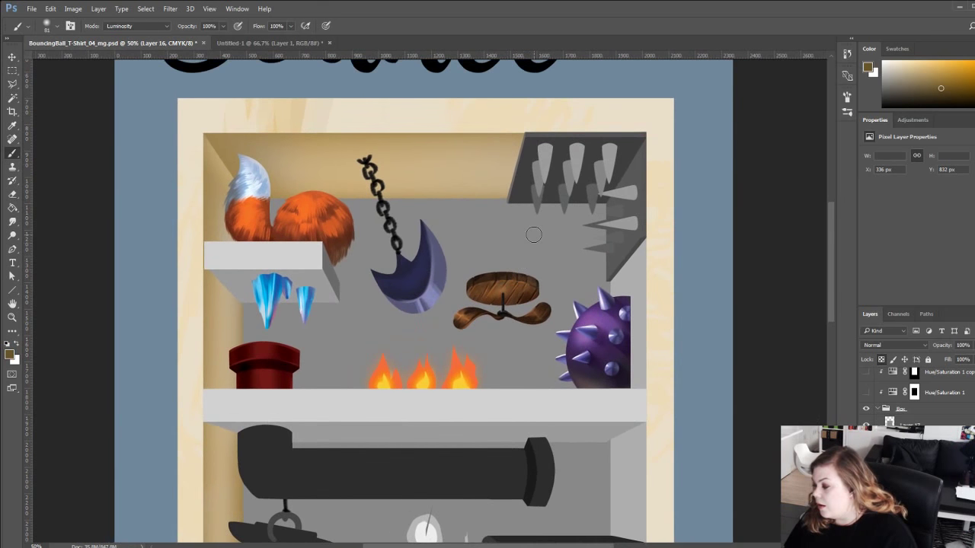
key(l)
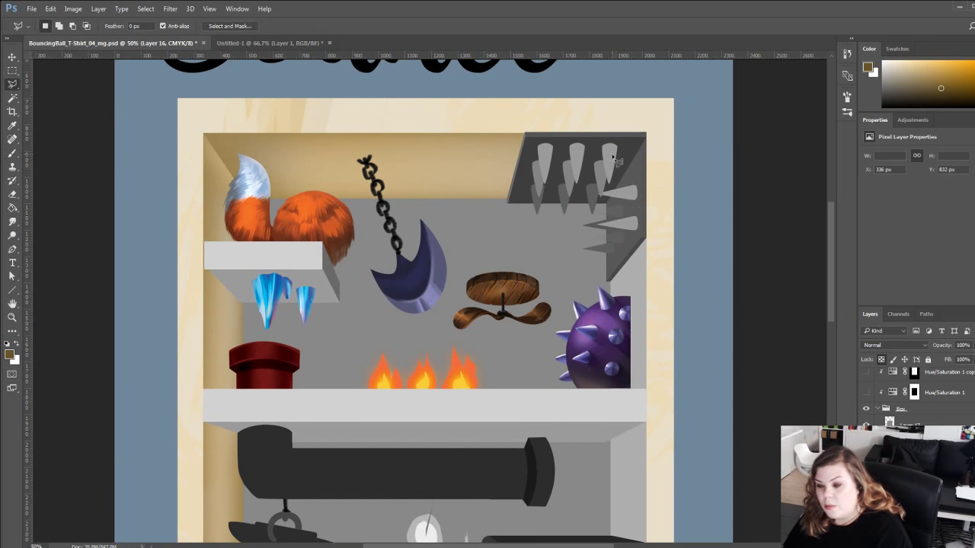
click(610, 168)
click(610, 411)
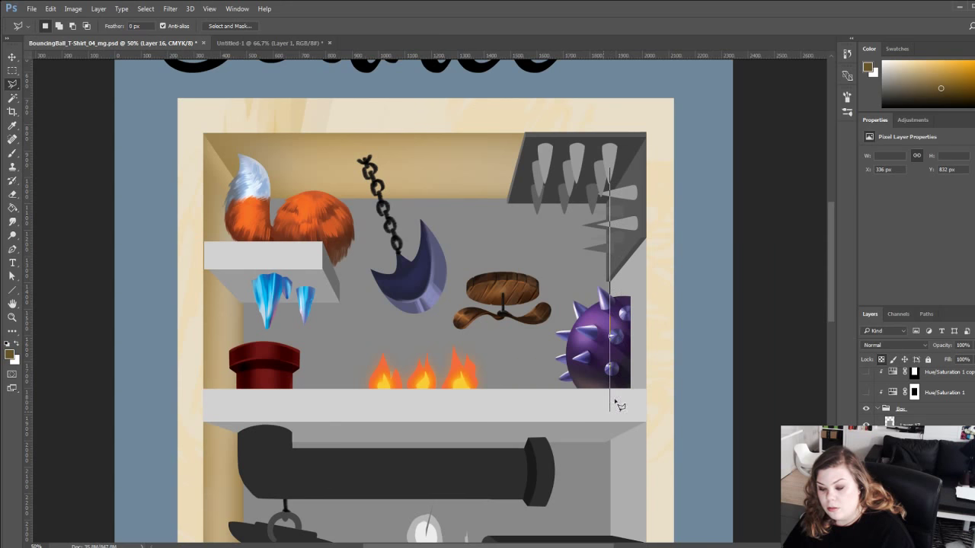
click(646, 404)
click(646, 137)
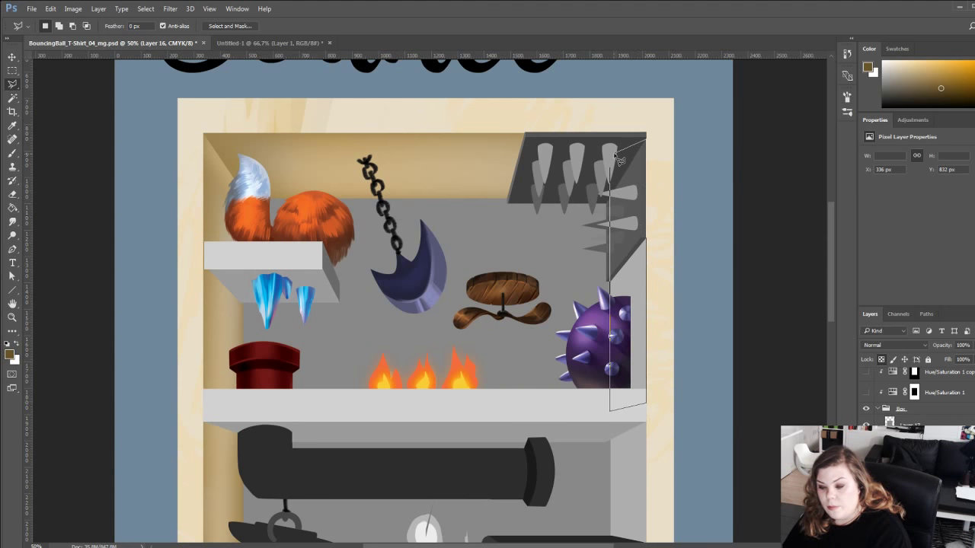
Shade the selected right inner wall with golden brown and light tan sampled from the other walls, using Normal brush mode, and clear the selection.
key(b)
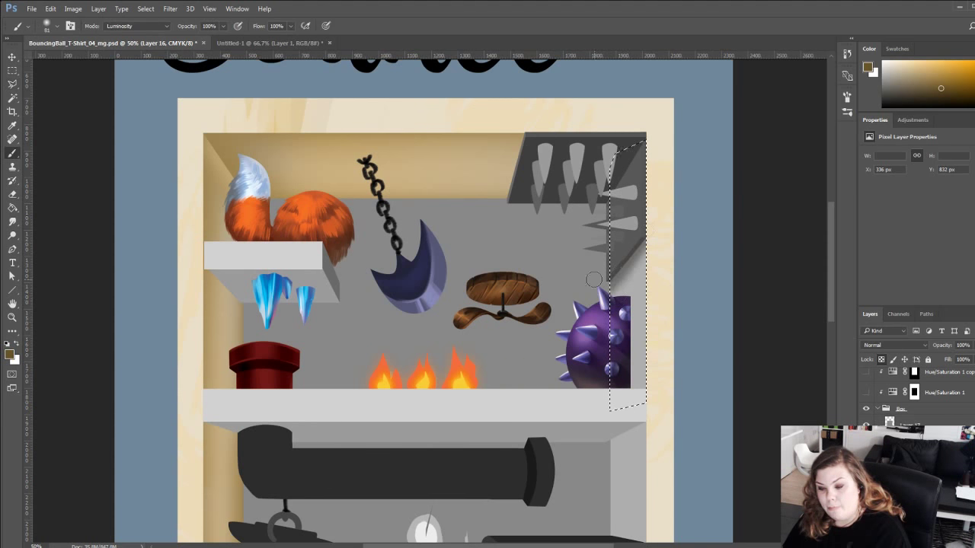
key(ctrl+z)
alt+click(225, 143)
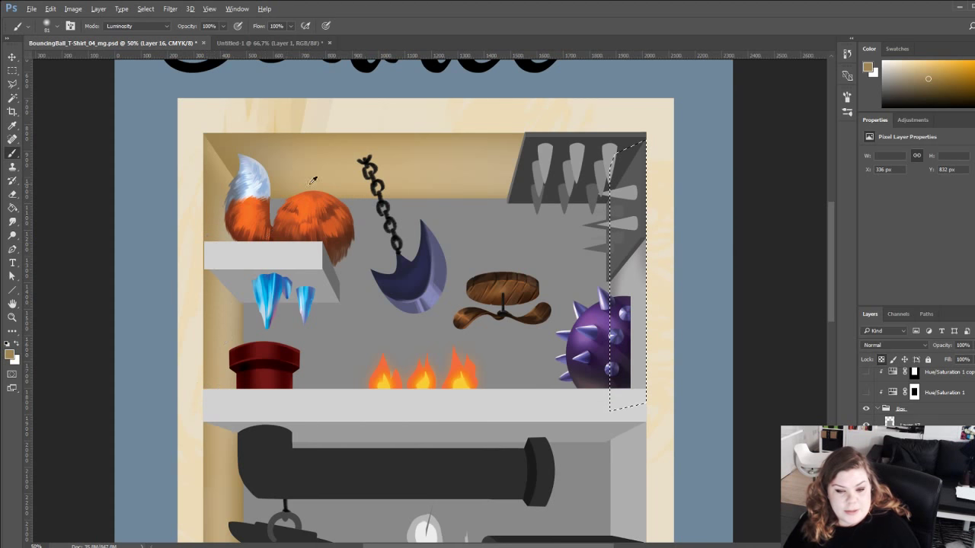
alt+click(444, 159)
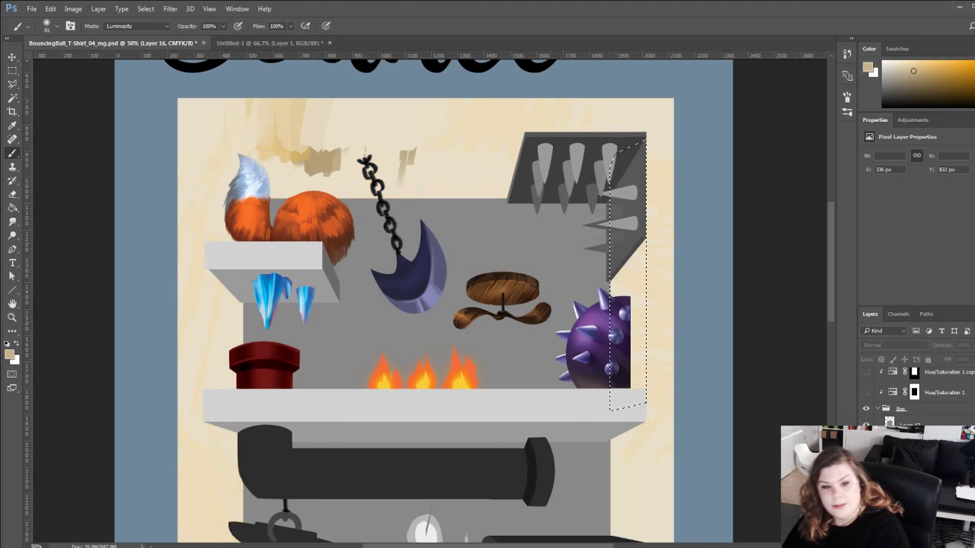
click(115, 27)
click(107, 37)
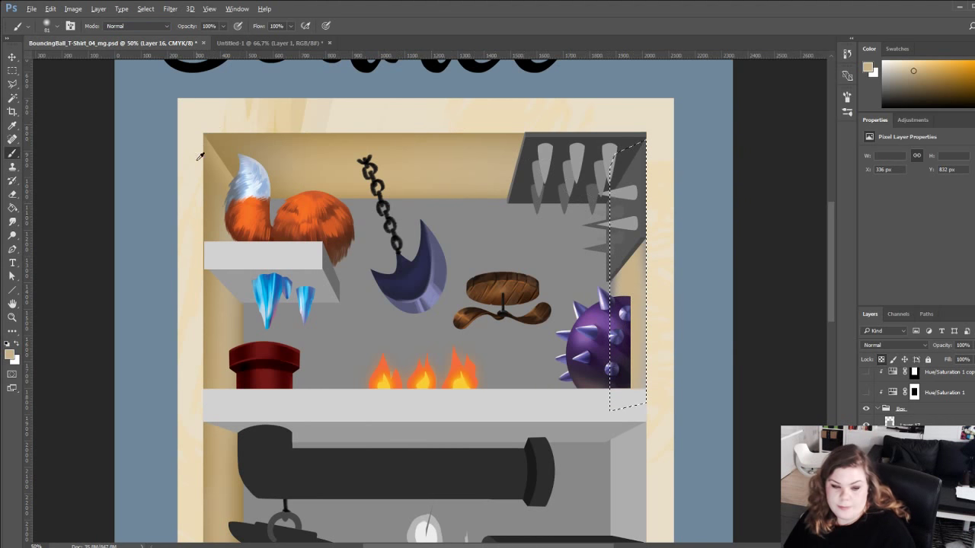
alt+click(219, 139)
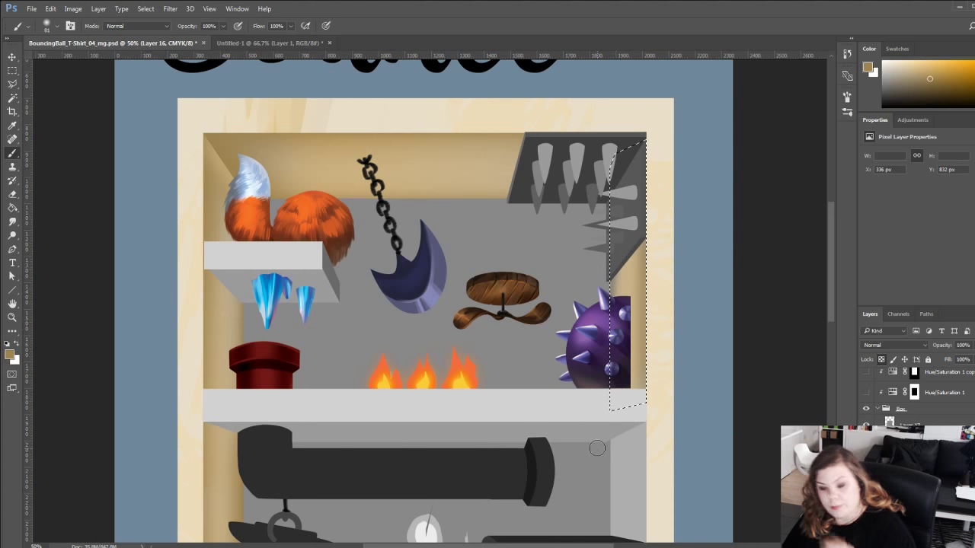
key(ctrl+d)
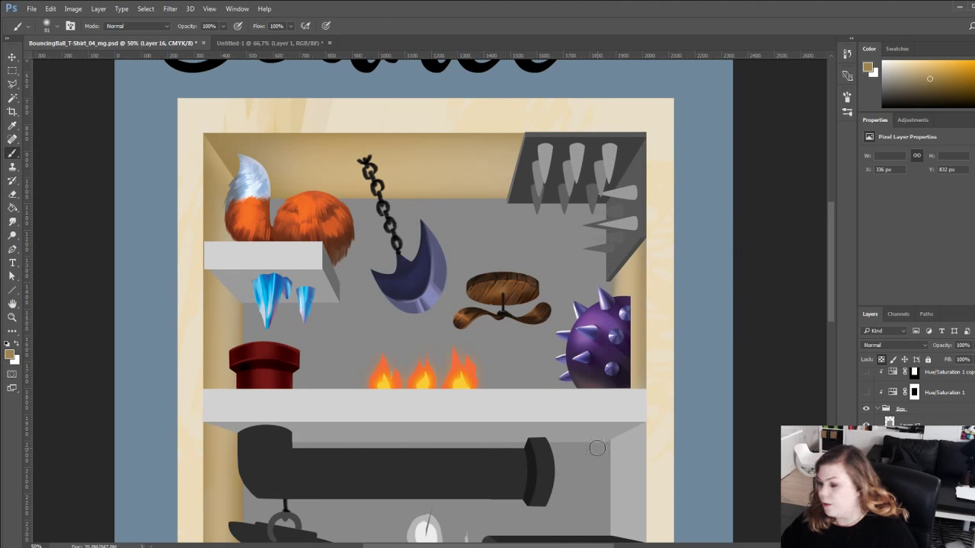
On a new layer, paint a dark brown shadow inside a lassoed sliver along the spike plate's lower slanted edge and clear the selection.
key(ctrl+alt+shift+n)
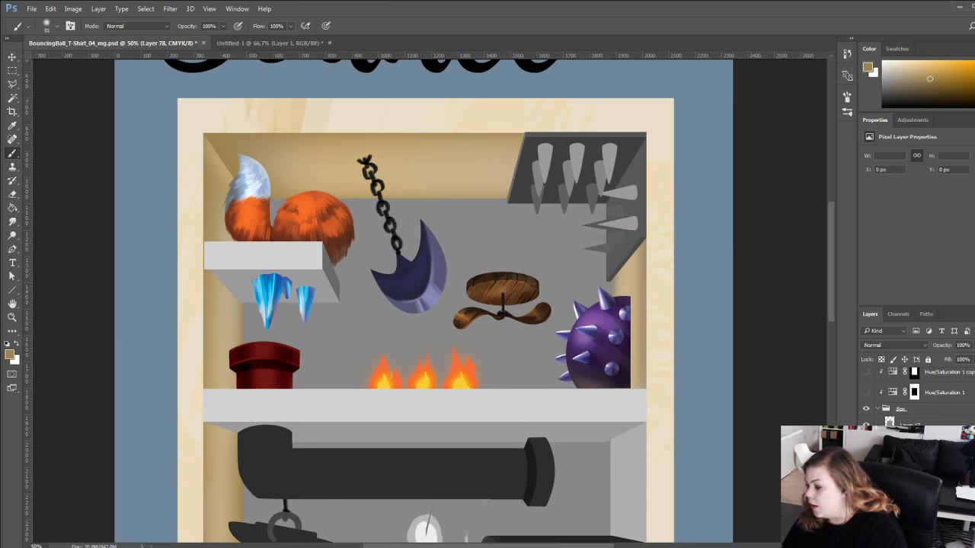
key(l)
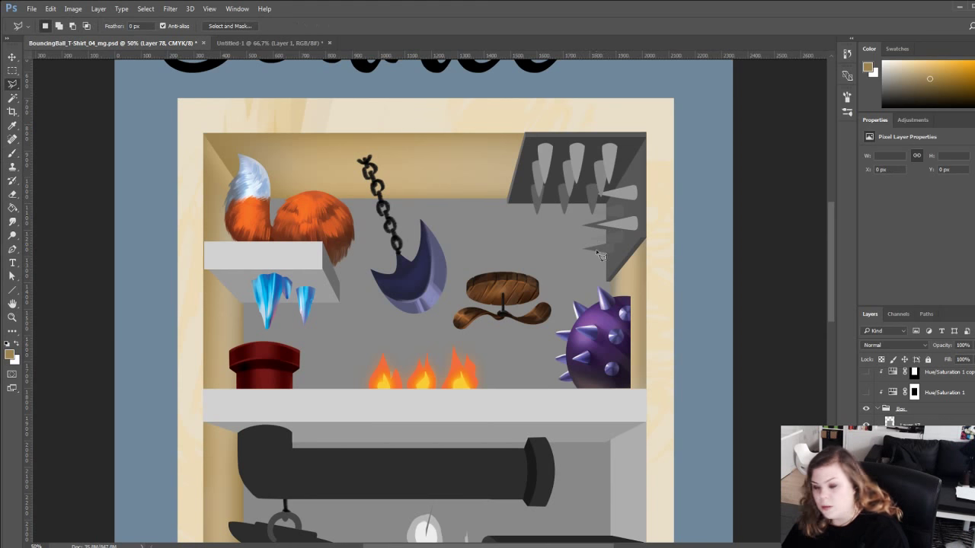
mouse_move(614, 293)
mouse_down()
mouse_move(655, 236)
mouse_move(633, 219)
mouse_up()
key(b)
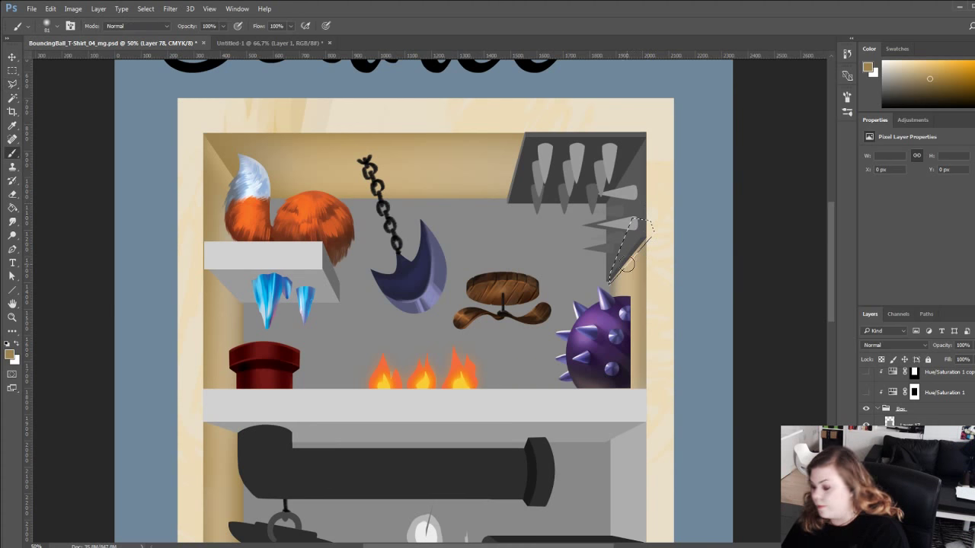
drag(914, 80, 913, 88)
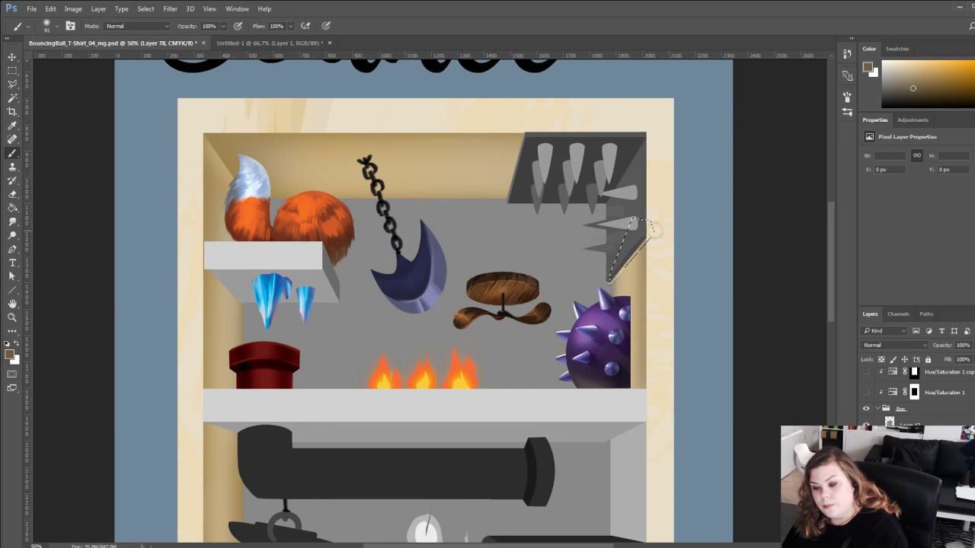
key(ctrl+d)
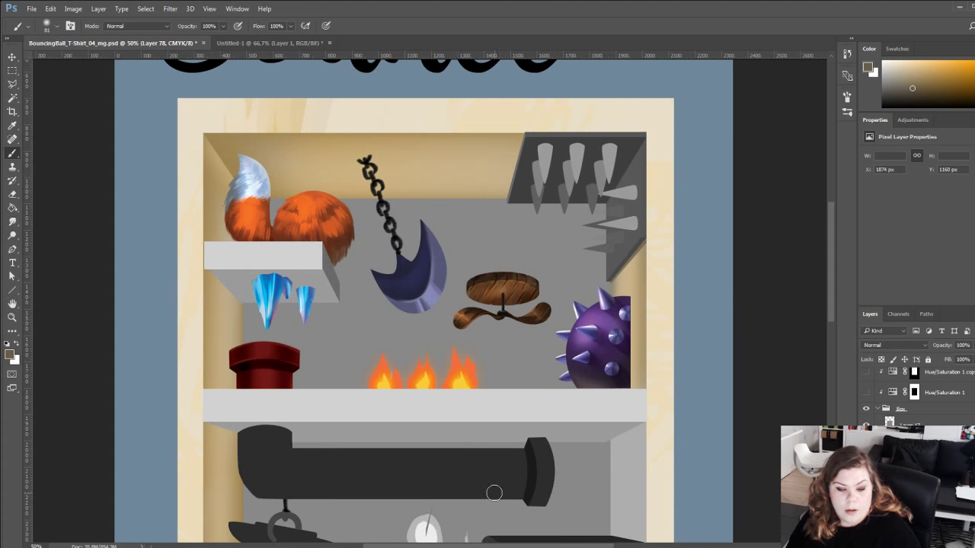
key(l)
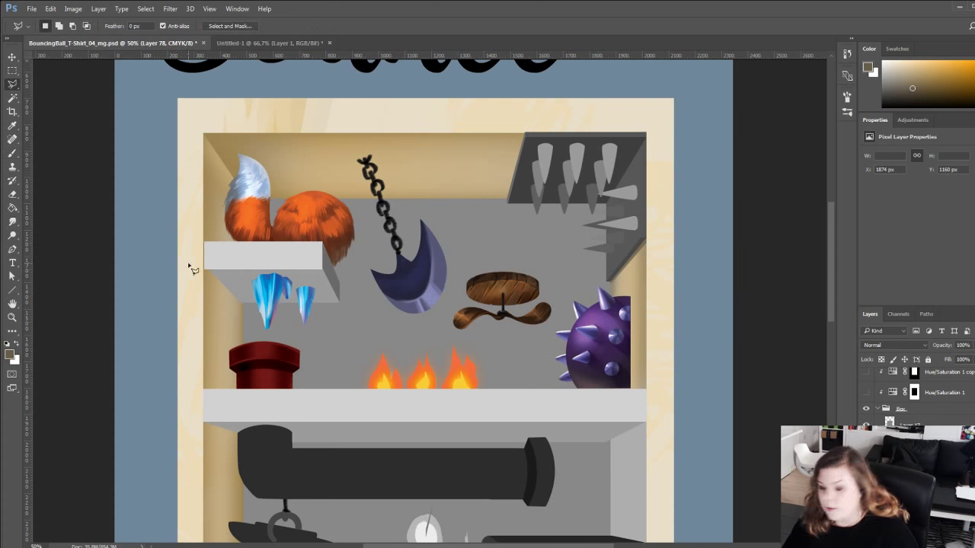
click(204, 265)
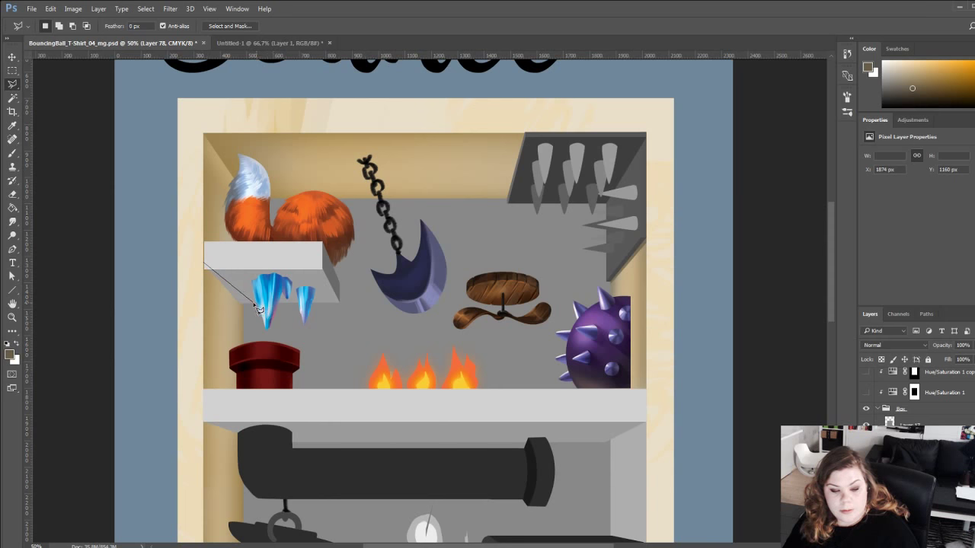
click(251, 302)
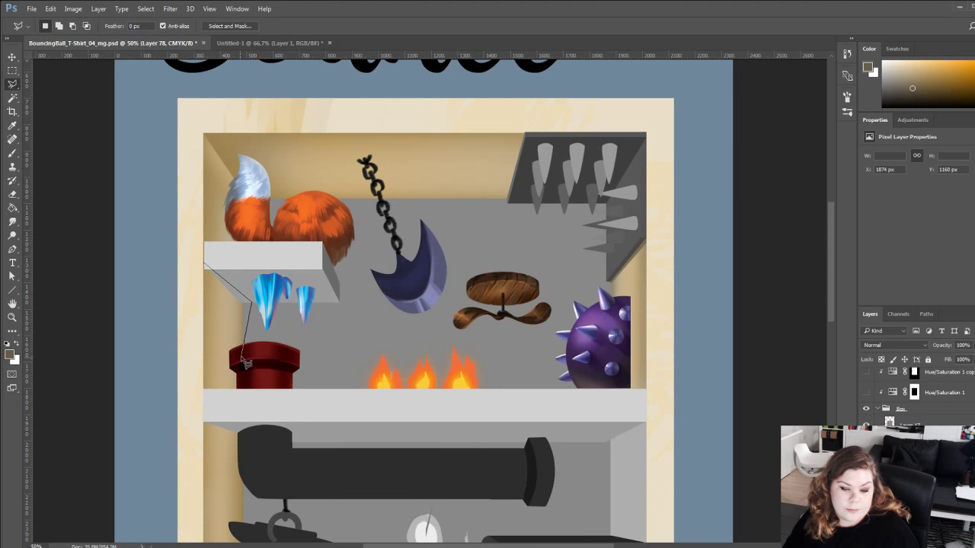
key(BackSpace)
key(BackSpace)
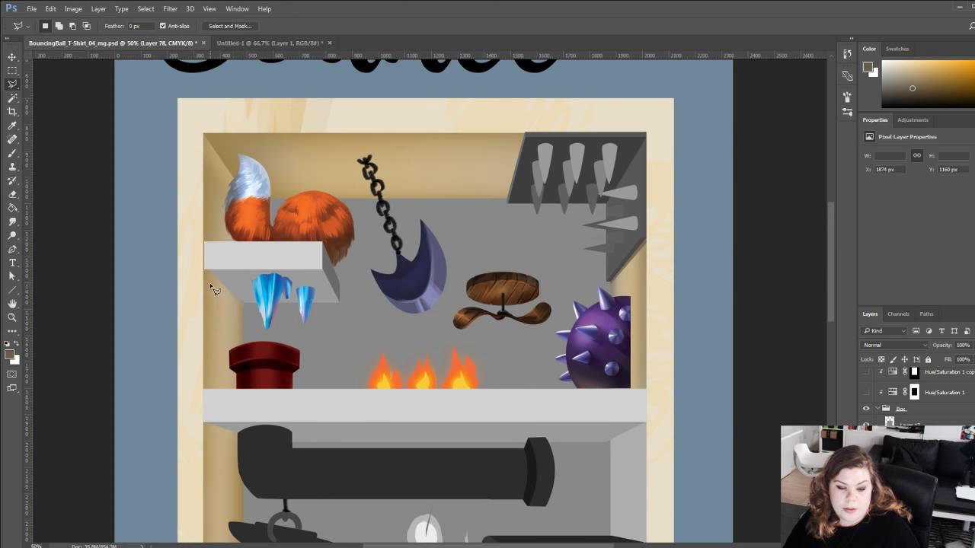
Outline the left inner wall between the fox tail's shelf and the middle shelf with the Polygonal Lasso.
click(204, 262)
click(255, 304)
click(261, 405)
click(204, 398)
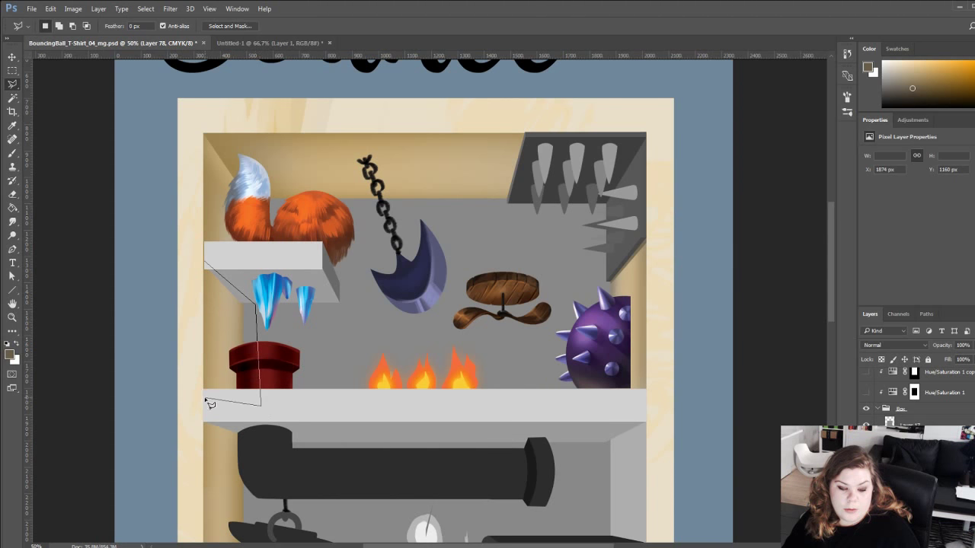
click(204, 262)
Set the shadow layer to Multiply, fill the outlined wall area with dark brown, and lower the layer's opacity to 37%.
key(g)
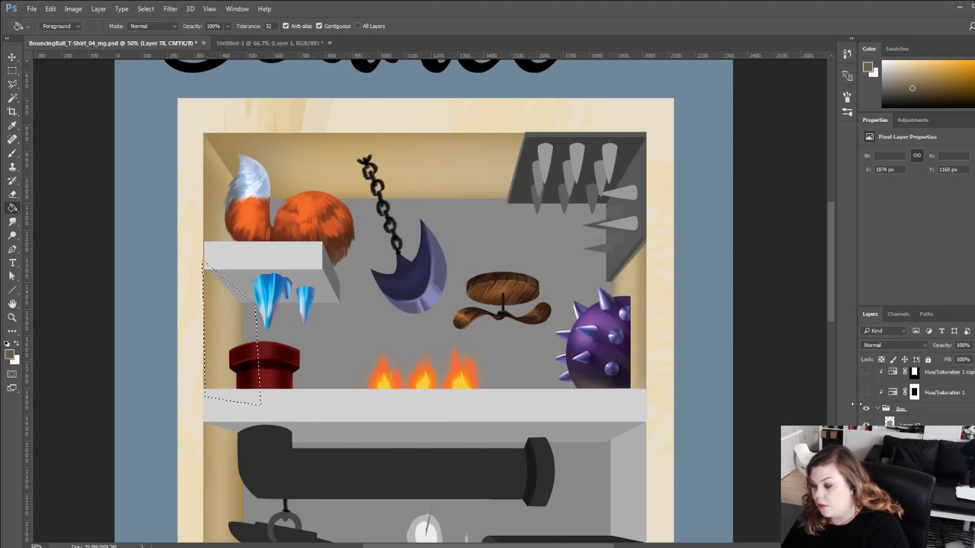
click(880, 348)
click(868, 381)
click(218, 314)
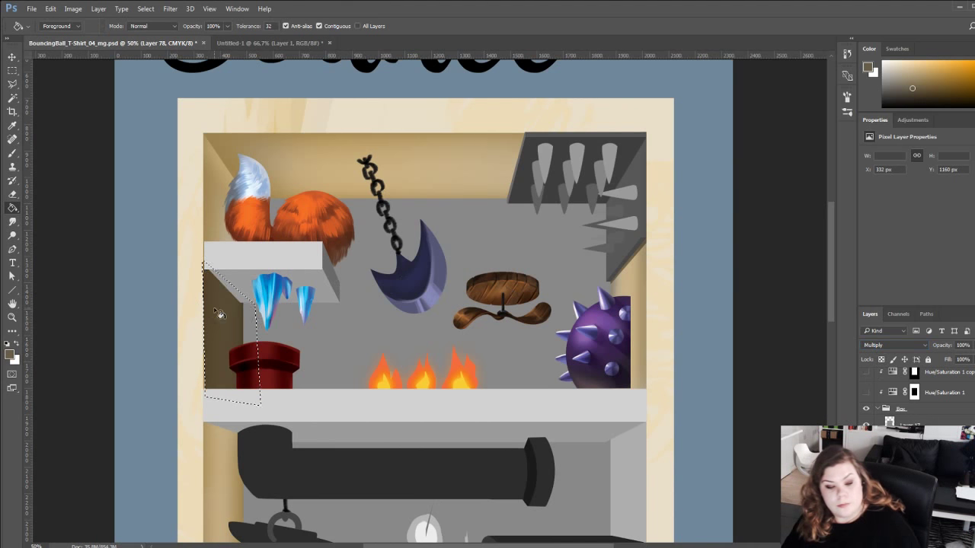
drag(972, 349, 930, 358)
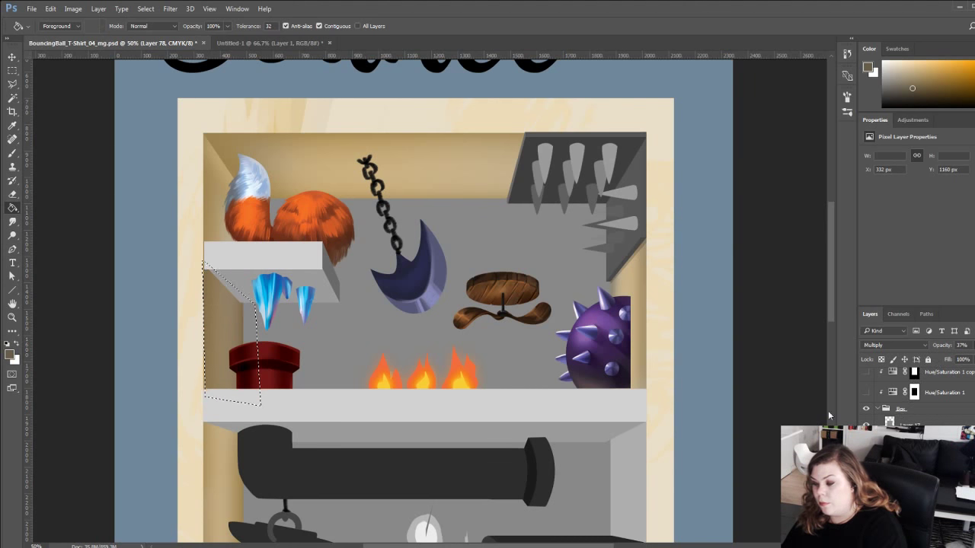
Try more saturated and darker browns as the fill for the outlined wall shadow.
click(959, 88)
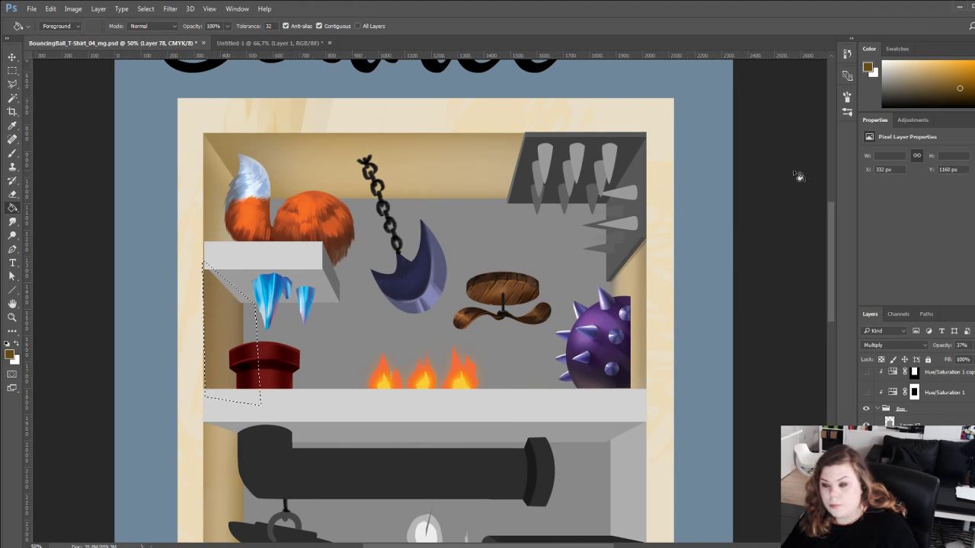
click(974, 80)
click(210, 327)
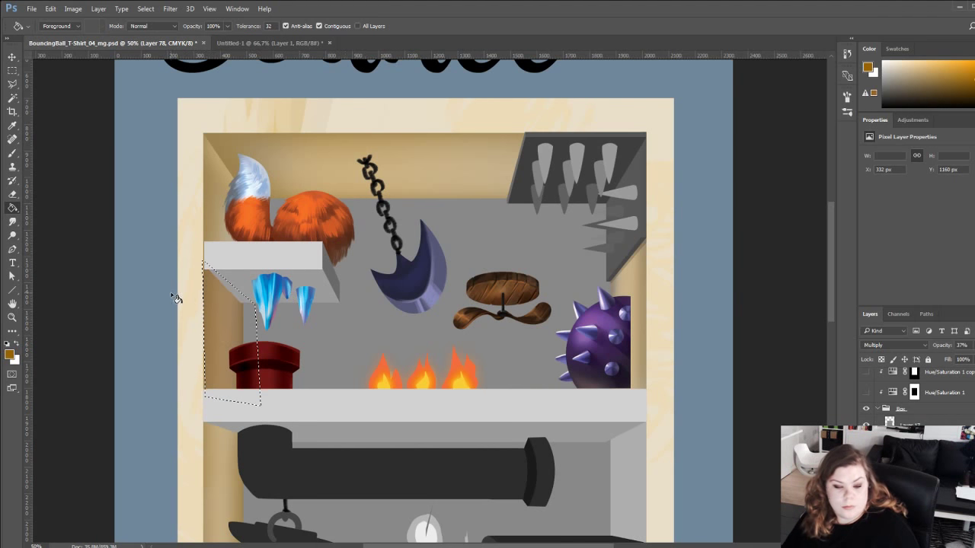
click(971, 92)
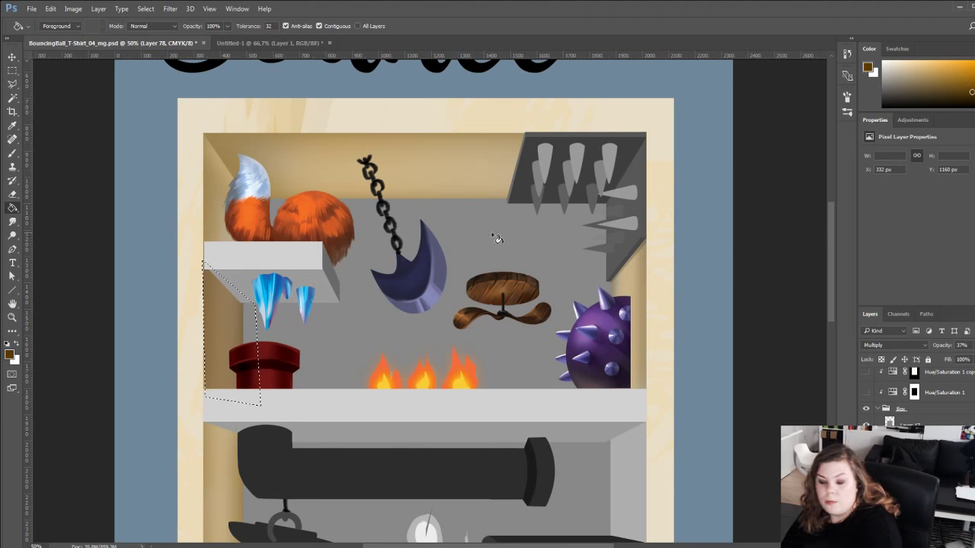
click(972, 100)
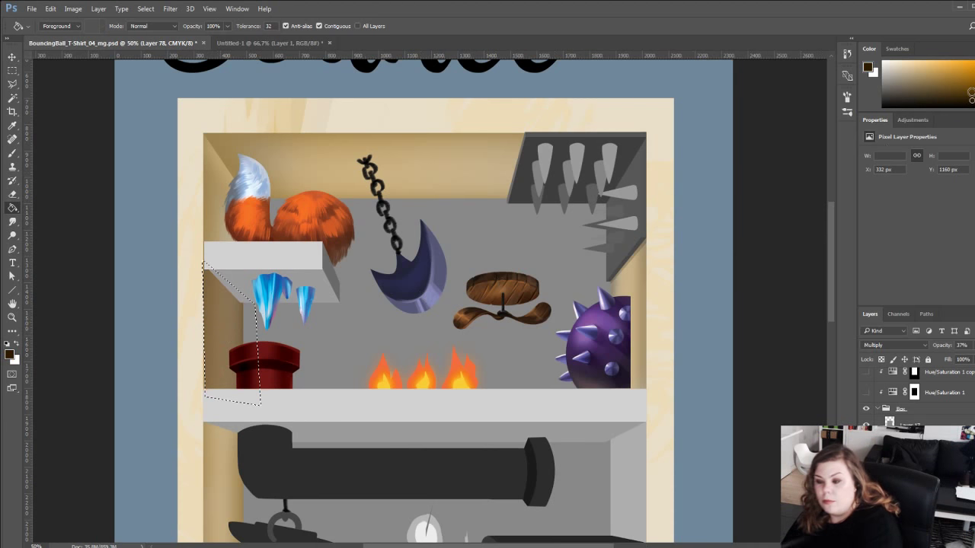
click(224, 331)
key(ctrl+z)
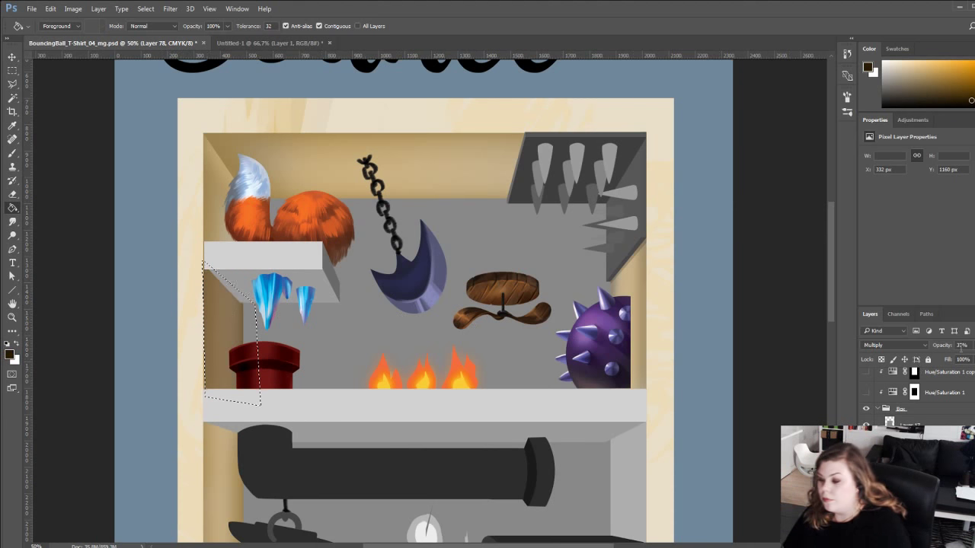
Raise the shadow layer's opacity to 65%, refill the outlined wall area with a saturated orange-brown, and clear the selection.
drag(968, 360, 974, 359)
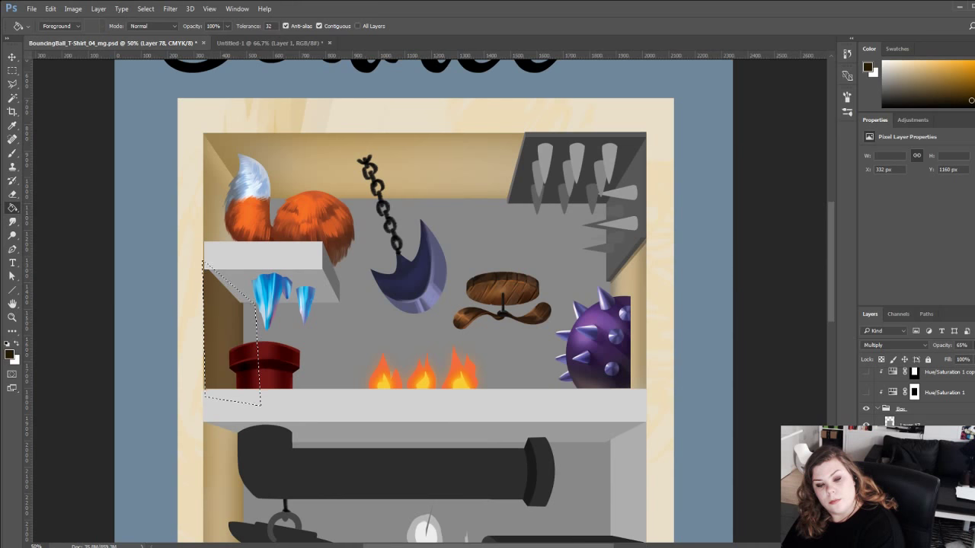
click(972, 74)
click(223, 320)
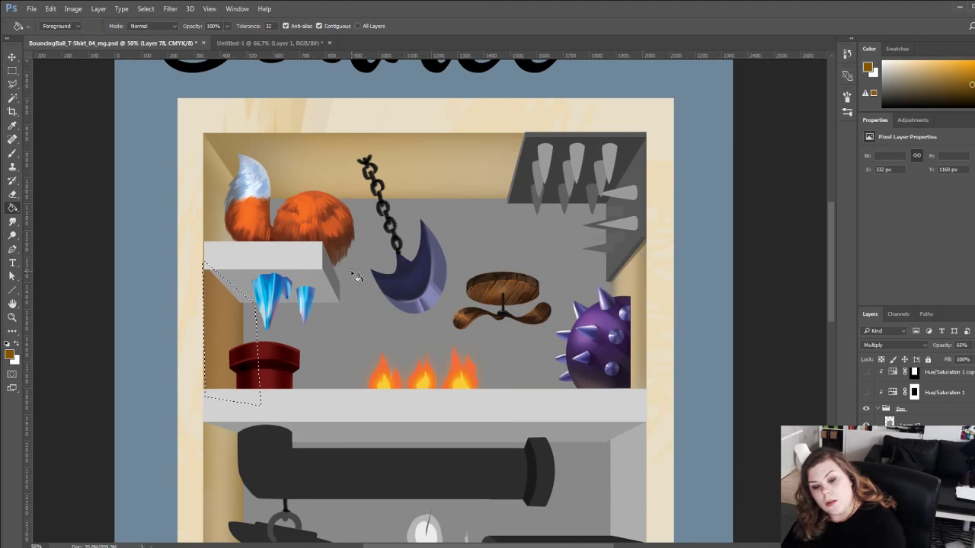
click(212, 305)
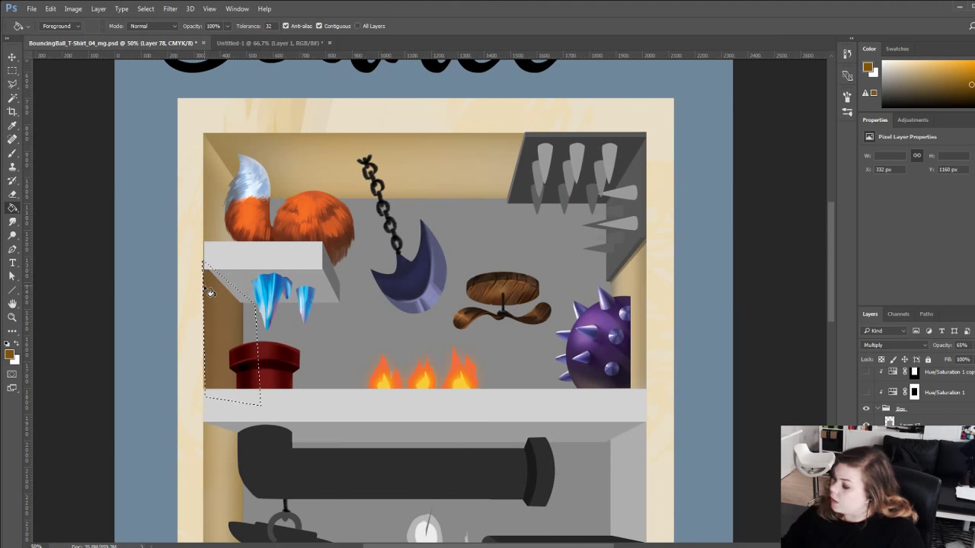
key(ctrl+d)
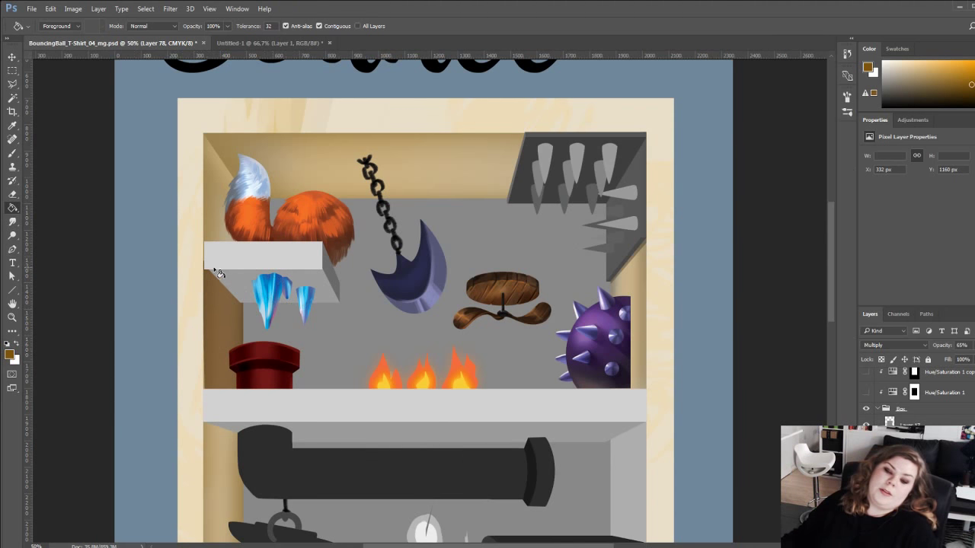
Inspect where the fox tail's shelf meets the left wall and check layer visibility to identify the shelf's front face.
drag(213, 337, 194, 365)
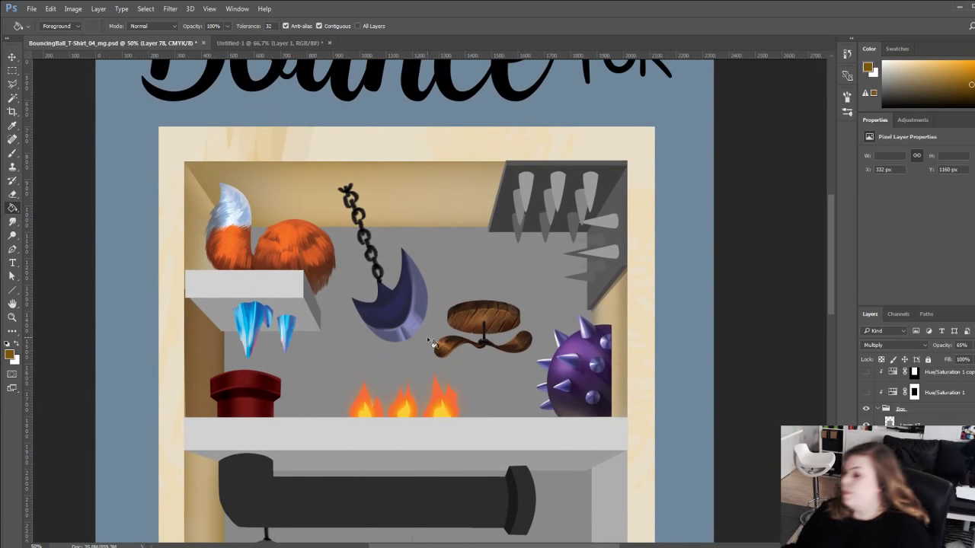
key(b)
click(867, 465)
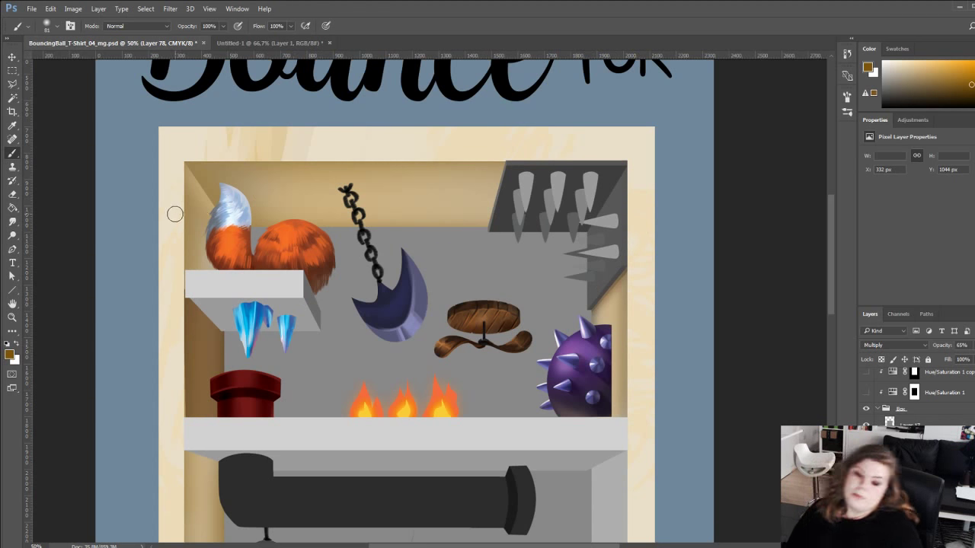
drag(210, 267, 297, 286)
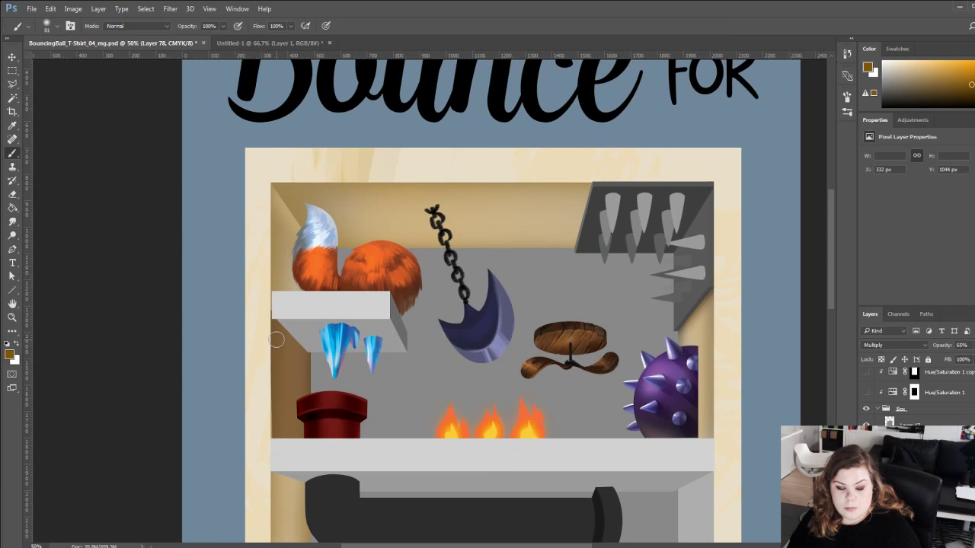
key(z)
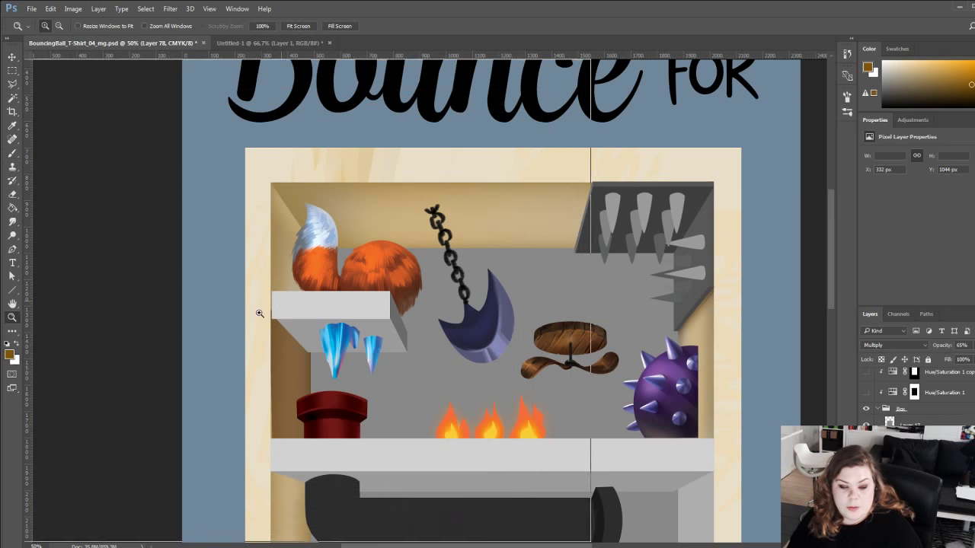
click(265, 288)
click(265, 288)
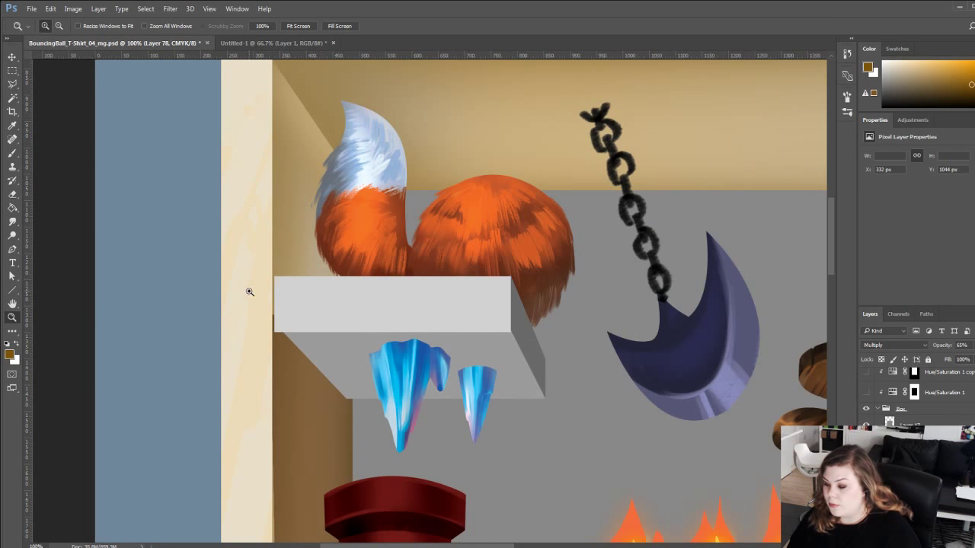
scroll(304, 285, up, 1)
scroll(912, 411, down, 5)
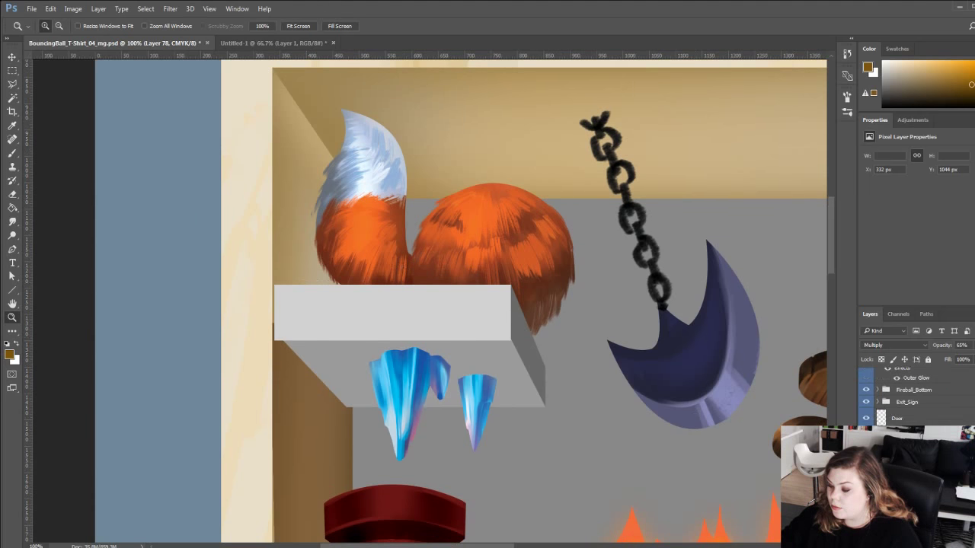
scroll(912, 396, down, 3)
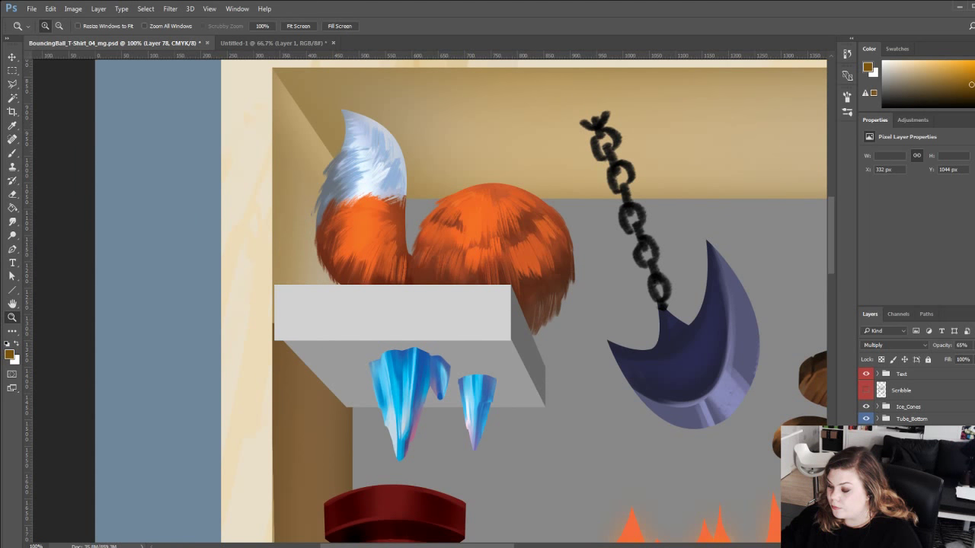
click(866, 480)
click(866, 480)
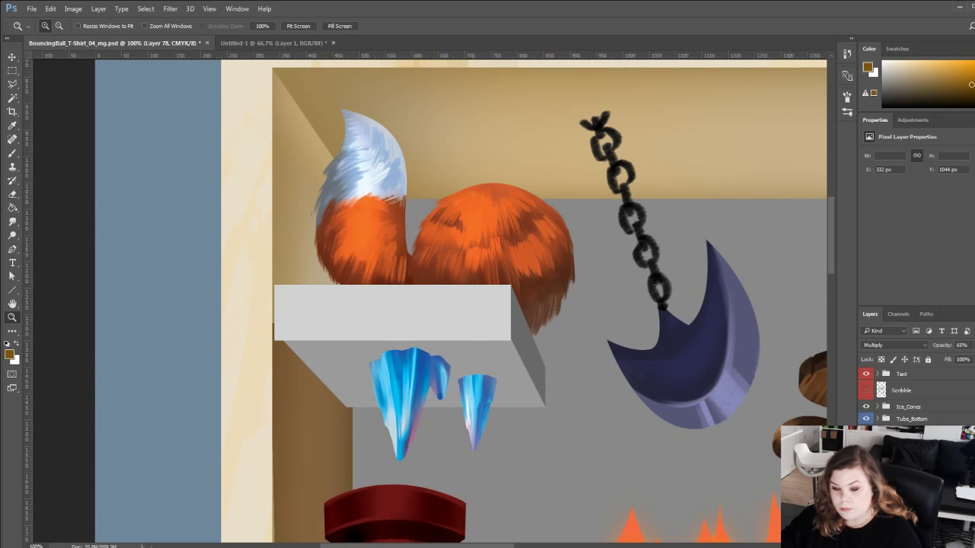
click(866, 480)
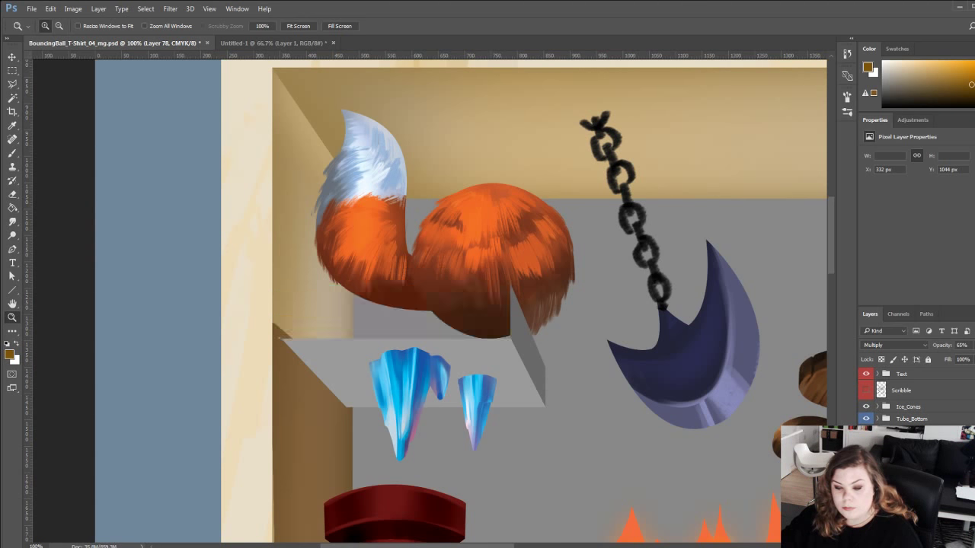
click(866, 480)
Outline the fox tail shelf's front face on its layer, stretch it slightly left to meet the frame's inner edge, and clear the selection.
click(906, 480)
key(v)
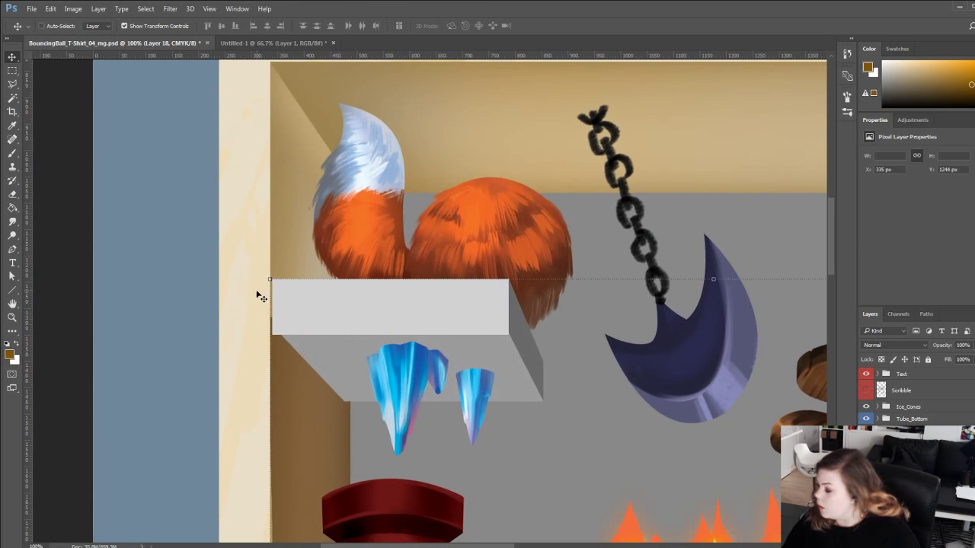
key(l)
mouse_move(227, 266)
mouse_down()
mouse_move(236, 361)
mouse_move(403, 413)
mouse_move(560, 336)
mouse_move(444, 215)
mouse_move(230, 267)
mouse_up()
key(ctrl+t)
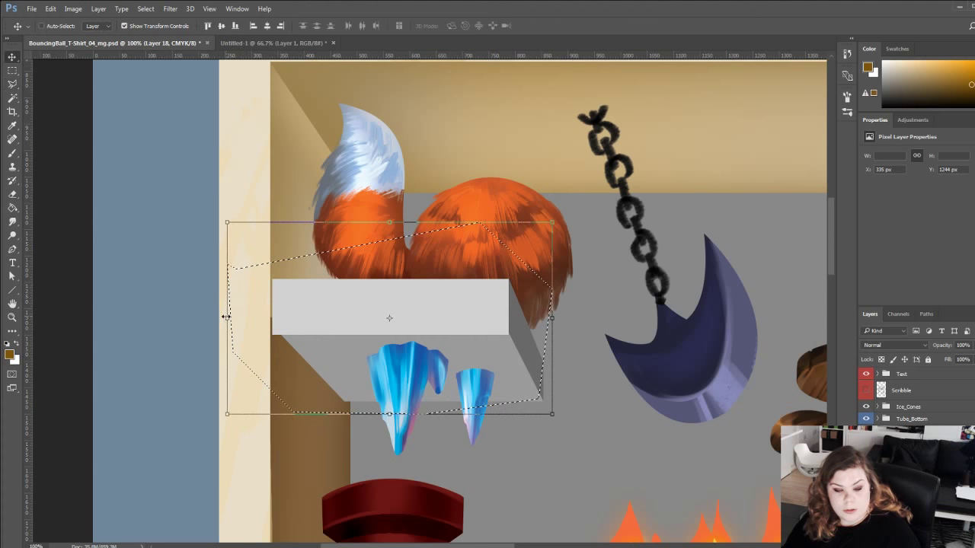
drag(226, 319, 224, 317)
key(Return)
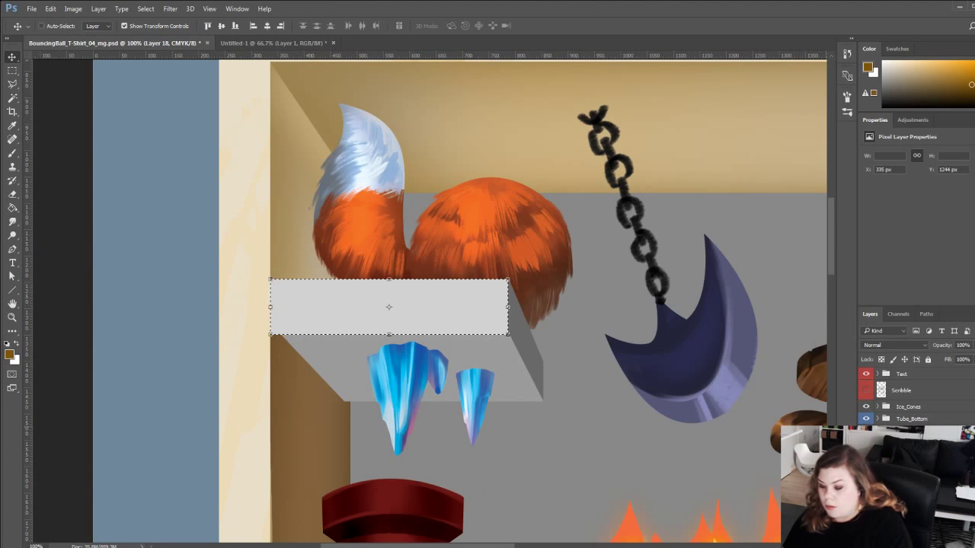
key(ctrl+d)
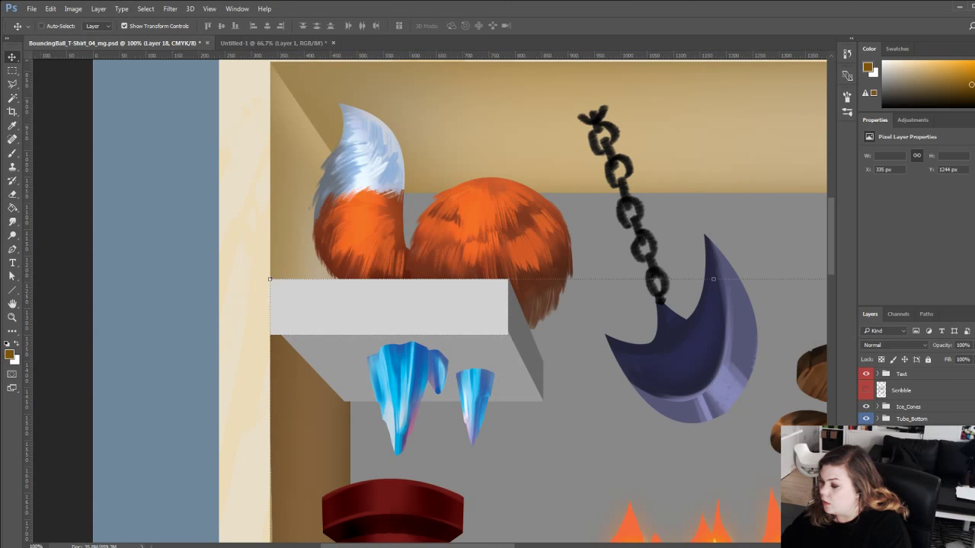
Identify the layer holding the fox tail shelf's underside by toggling its visibility, and make that layer active.
click(866, 480)
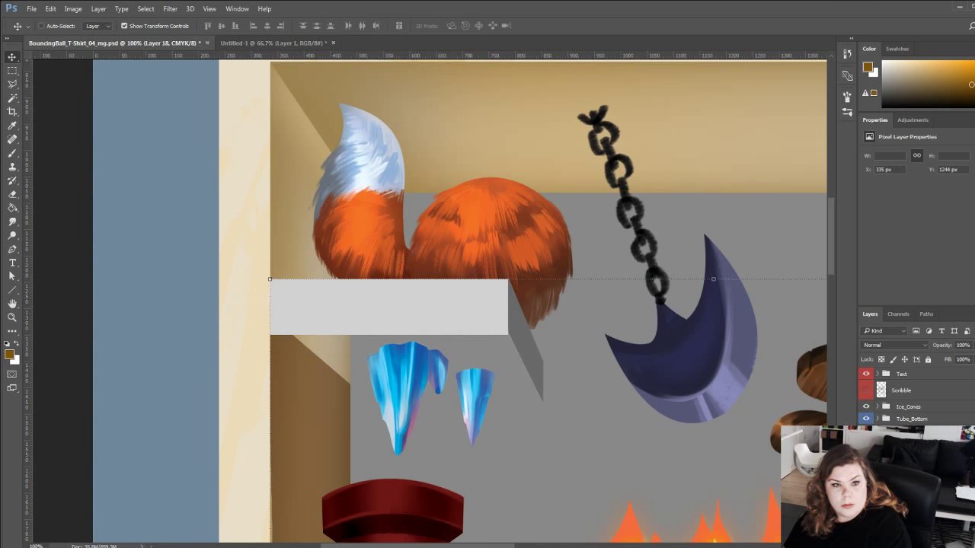
key(ctrl+z)
key(ctrl+z)
key(ctrl+z)
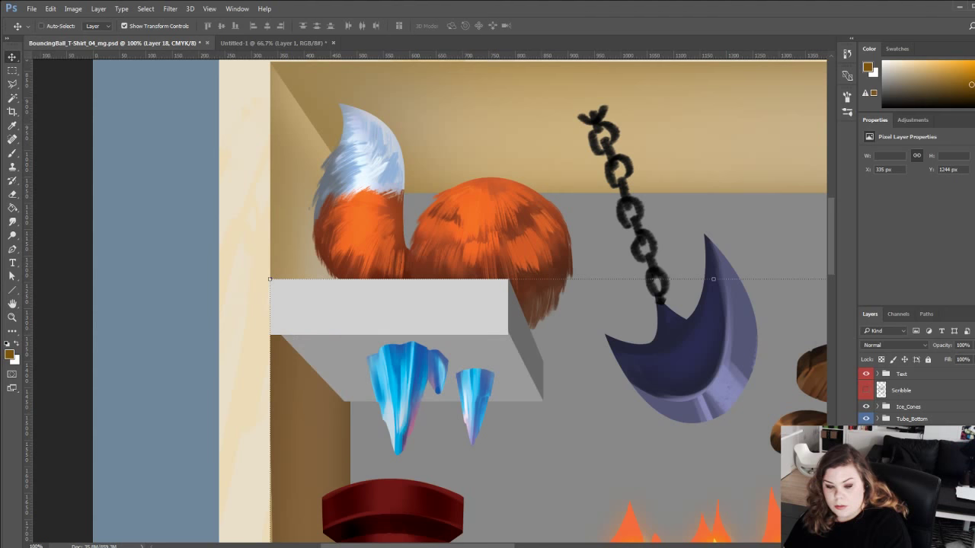
click(866, 480)
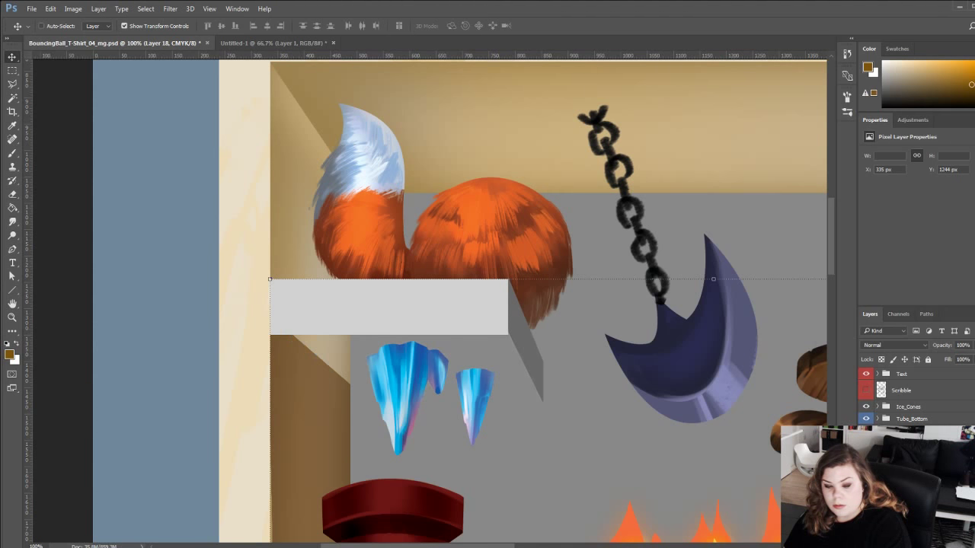
click(866, 480)
click(914, 480)
Outline the shelf's underside with the Polygonal Lasso, distort its upper-left corner outward past the frame's inner edge, and clear the selection.
key(l)
click(256, 323)
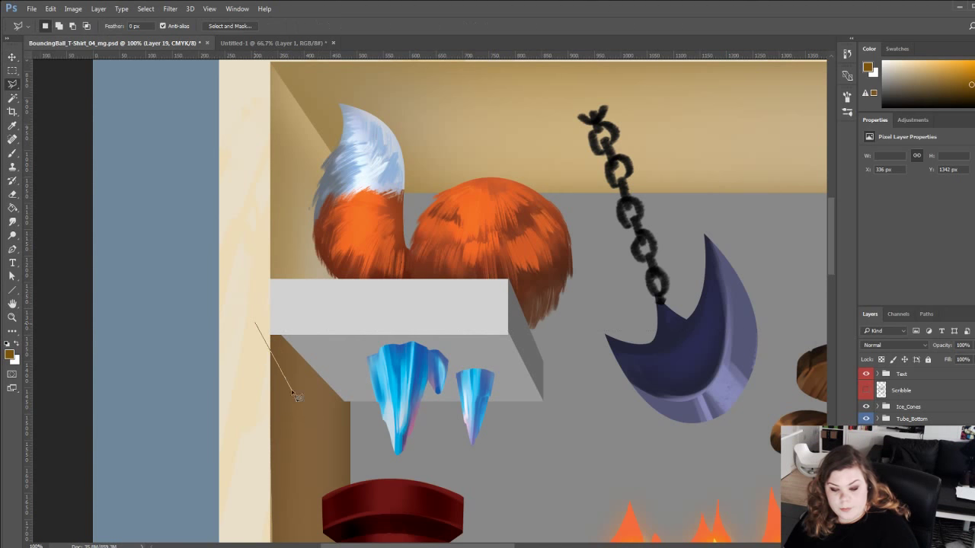
click(377, 443)
click(547, 405)
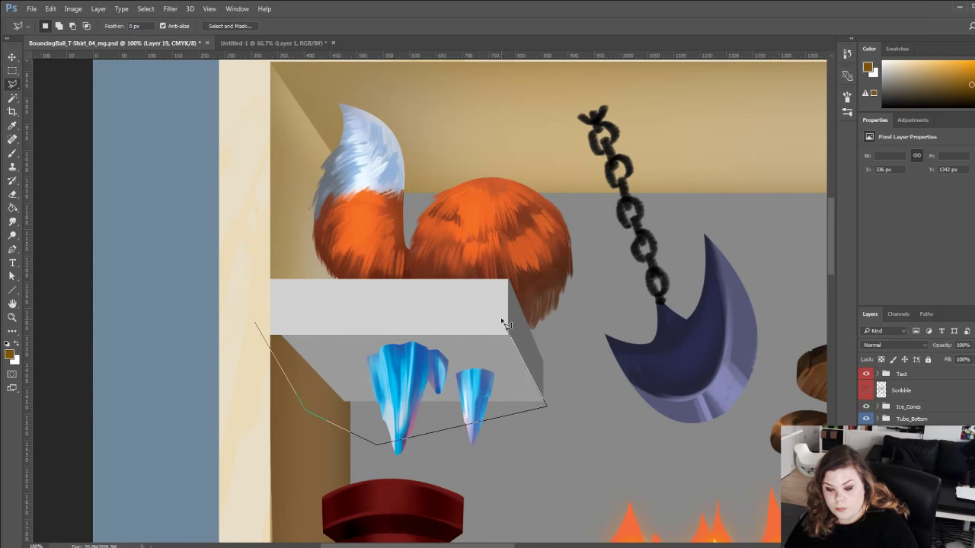
click(502, 318)
click(364, 278)
double_click(278, 298)
key(ctrl+t)
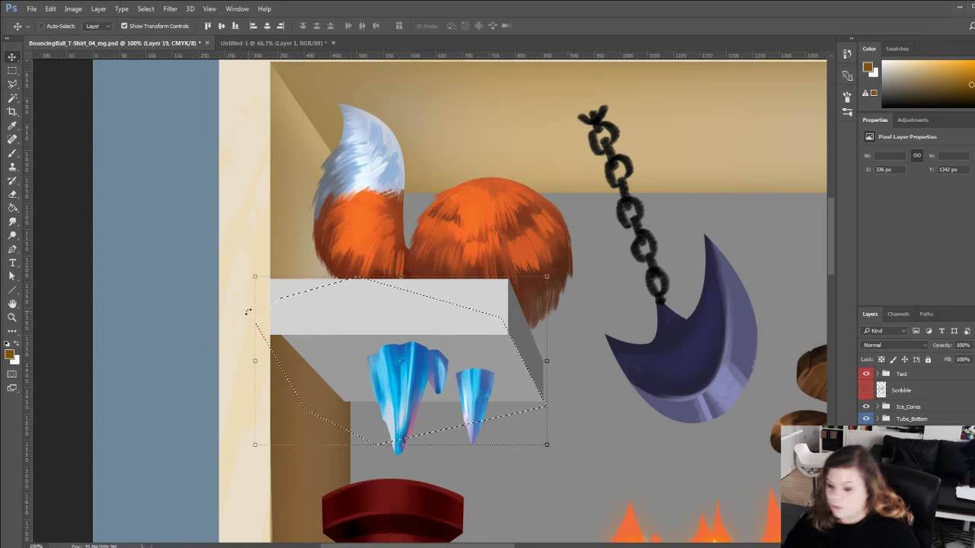
drag(256, 278, 234, 275)
key(Return)
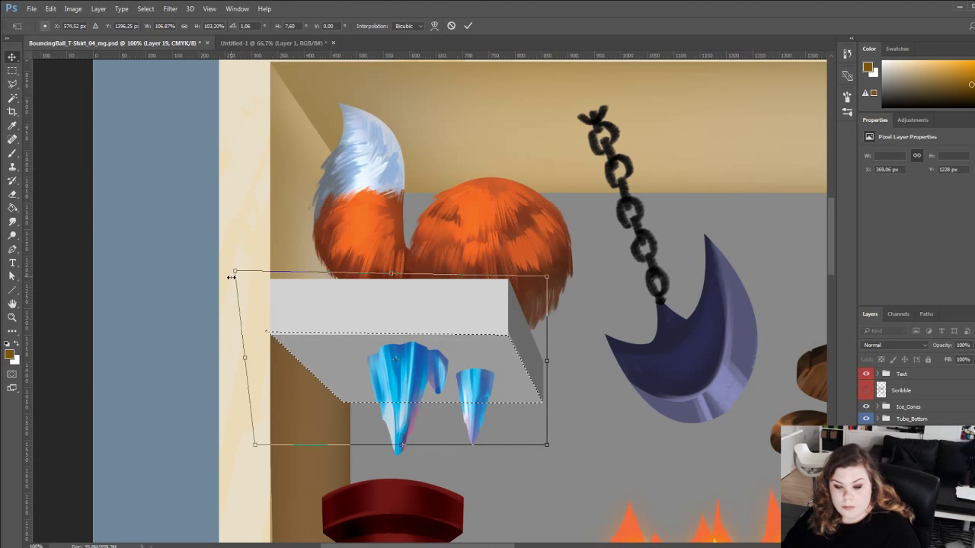
key(ctrl+d)
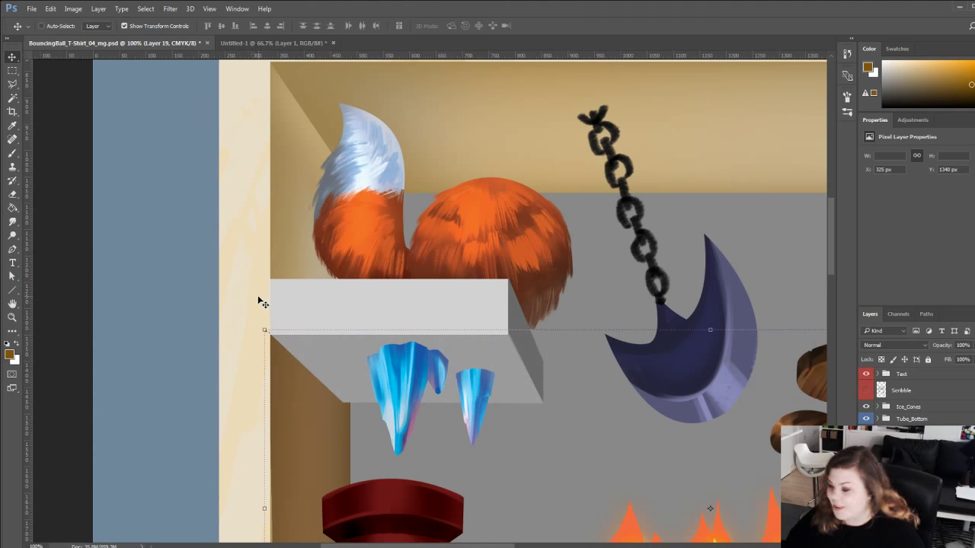
Erase the tip of the shelf's underside that overhangs the frame's inner left edge.
key(e)
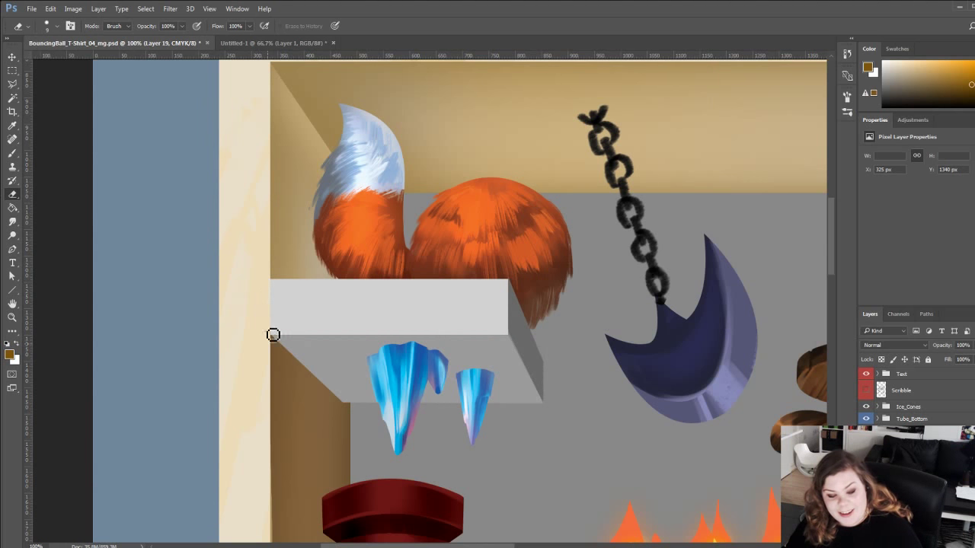
drag(267, 337, 271, 329)
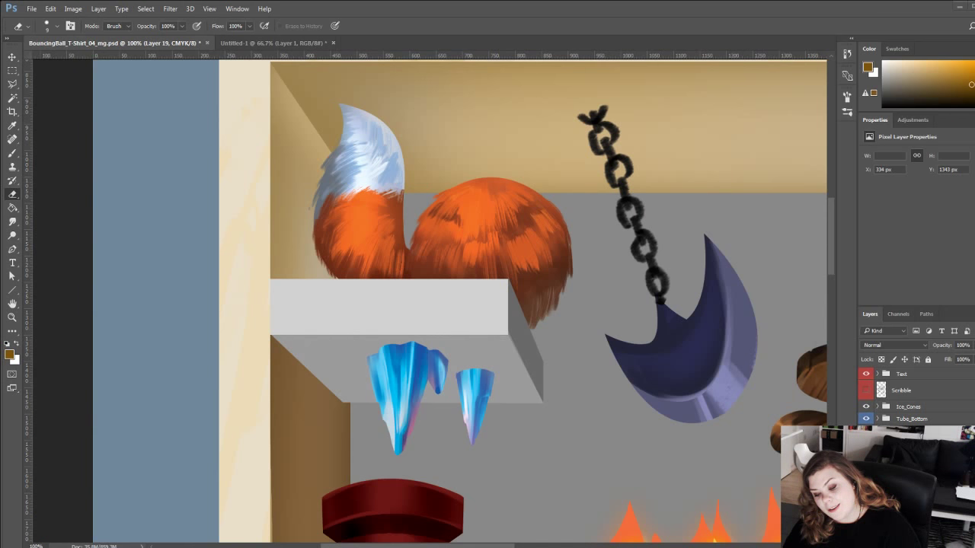
drag(239, 374, 250, 423)
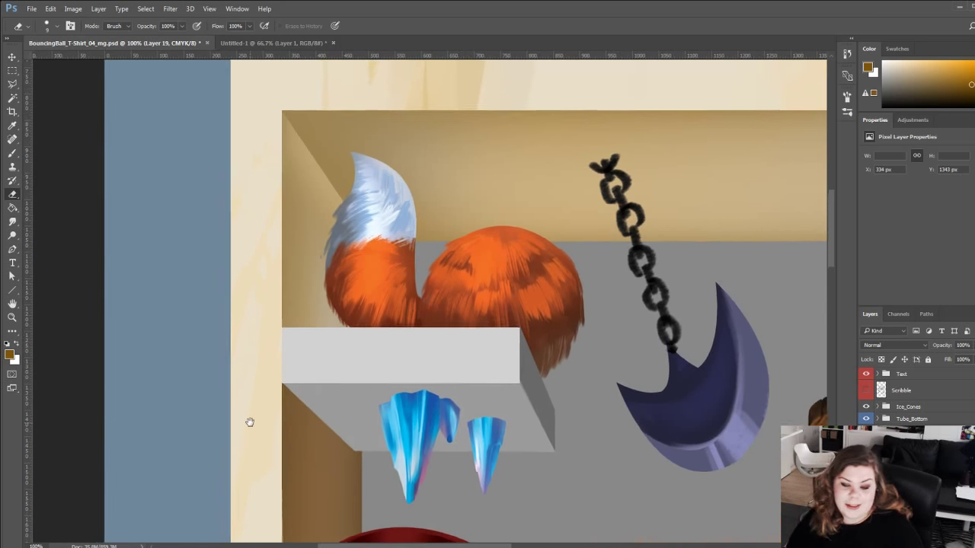
Lock the transparent pixels of Layer 18 and fill the shelf's front face with cream sampled from the wooden frame.
key(ctrl+z)
key(ctrl+z)
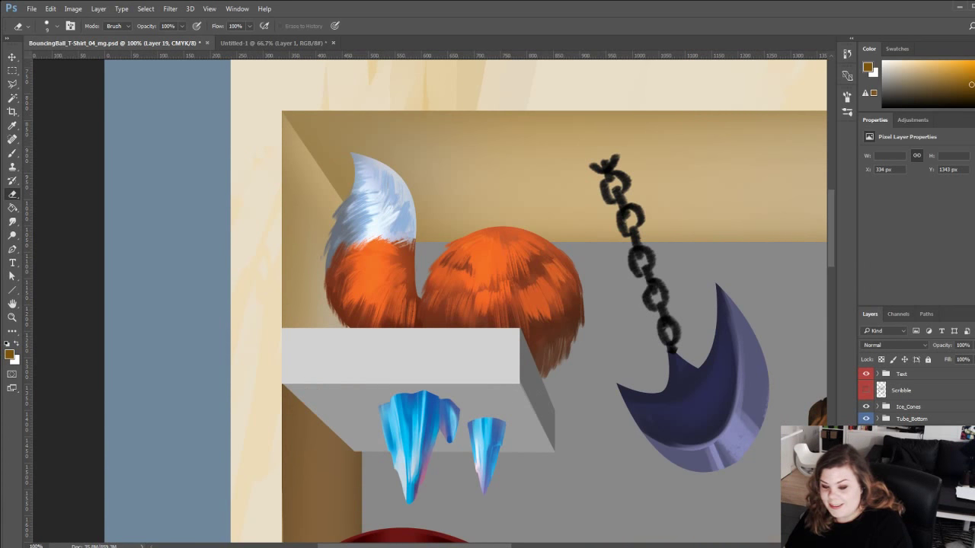
click(866, 480)
click(866, 480)
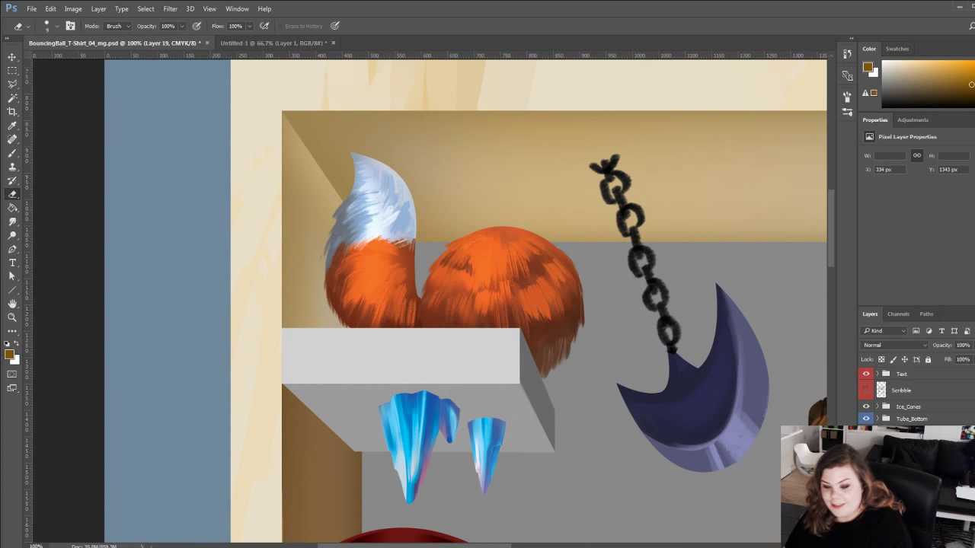
click(895, 480)
click(882, 361)
key(g)
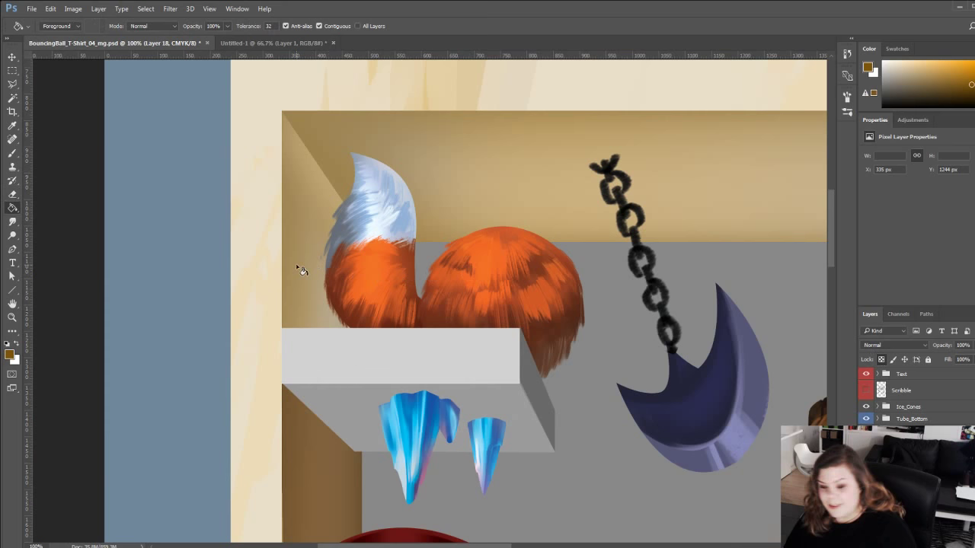
alt+click(259, 305)
click(330, 361)
drag(322, 282, 294, 205)
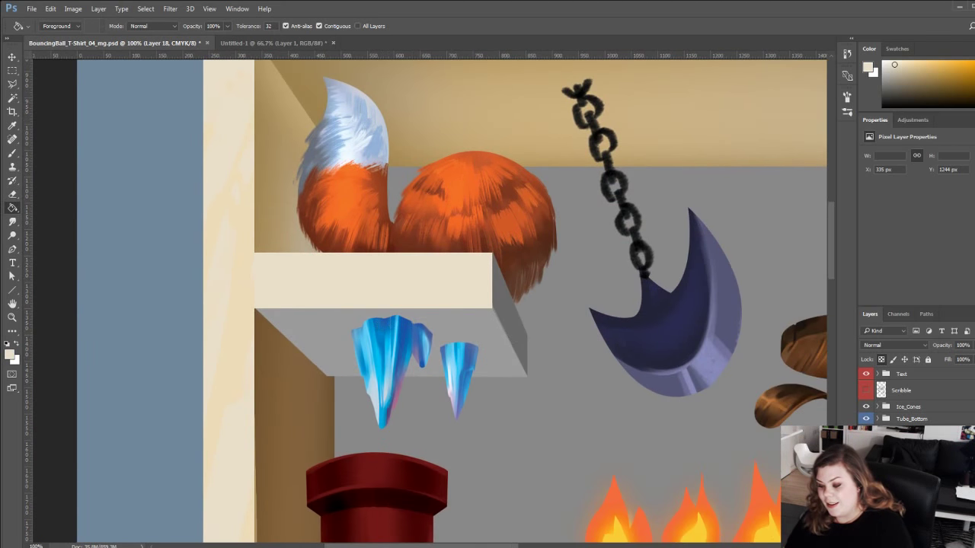
On a new layer clipped to the shelf's underside, paint soft shading along its edges in brown sampled from the inner side wall.
click(866, 492)
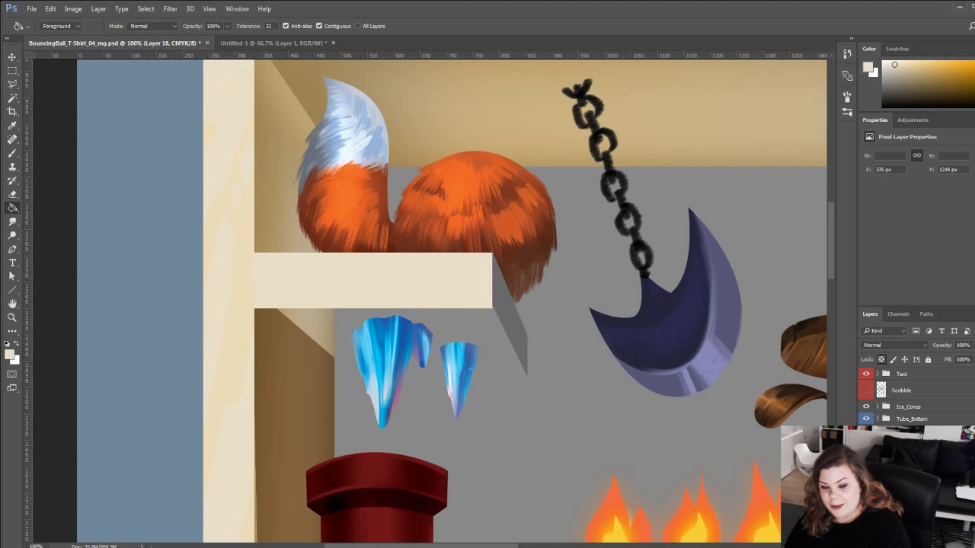
click(866, 492)
click(895, 492)
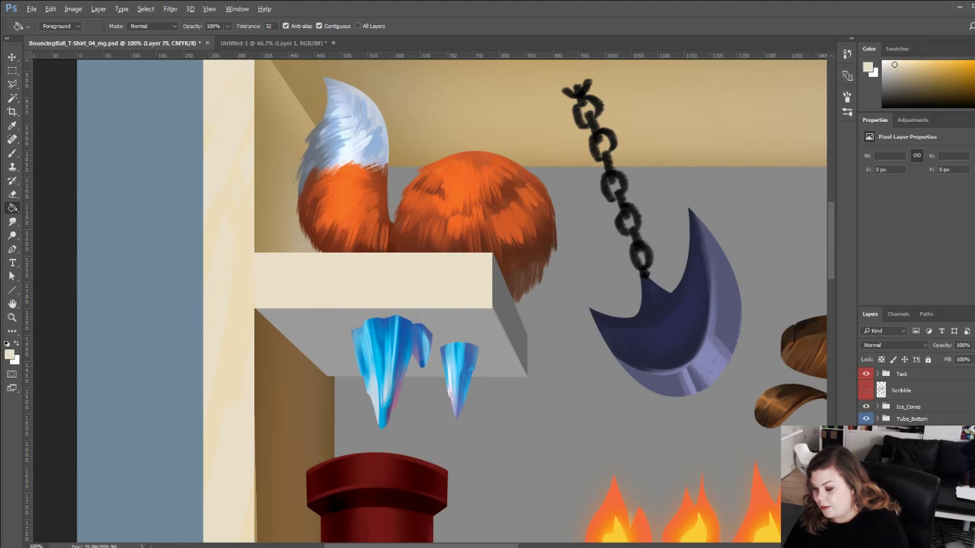
key(b)
alt+click(274, 347)
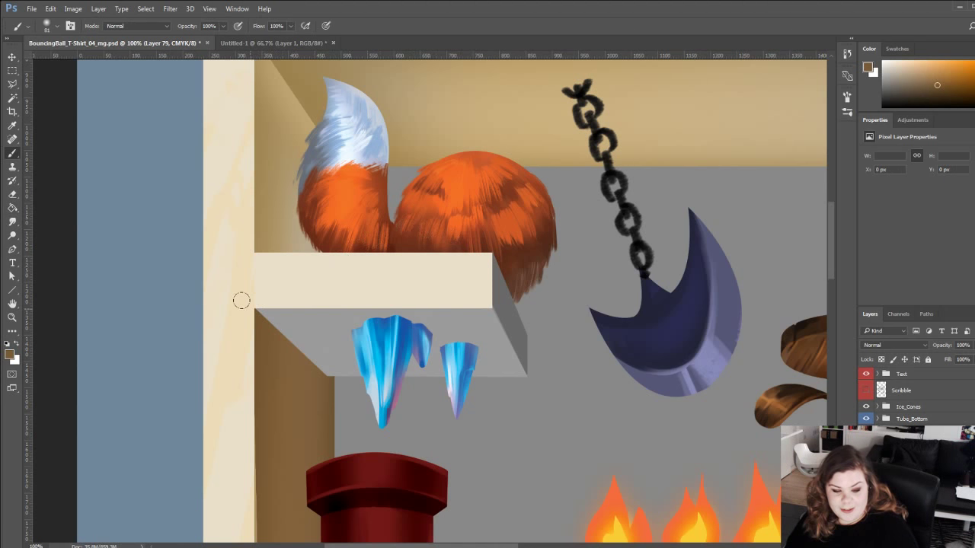
drag(251, 309, 372, 314)
drag(375, 270, 499, 263)
mouse_move(246, 313)
mouse_down()
mouse_move(338, 404)
mouse_move(239, 309)
mouse_move(343, 417)
mouse_move(310, 386)
mouse_move(371, 370)
mouse_move(533, 405)
mouse_move(305, 372)
mouse_move(461, 379)
mouse_move(549, 406)
mouse_move(527, 383)
mouse_up()
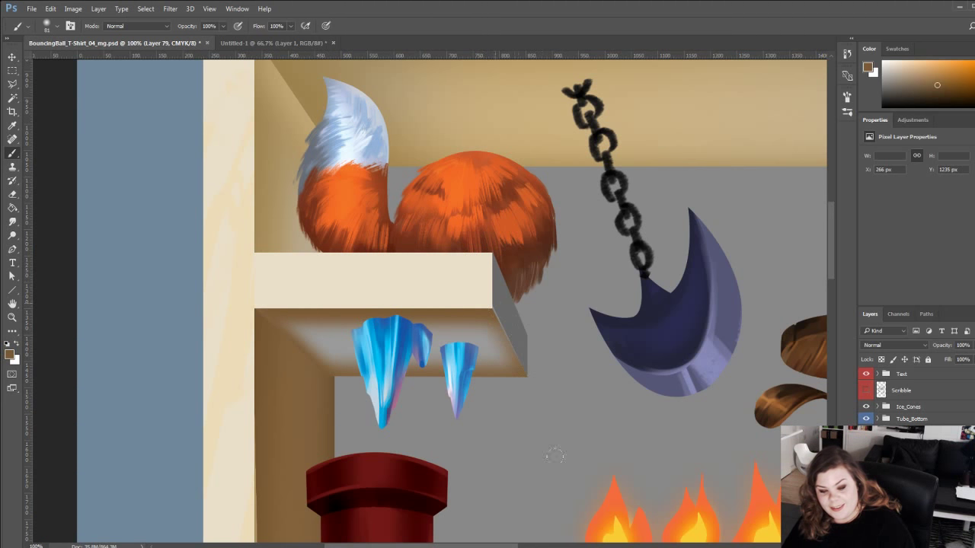
Paint over the grey middle of the shelf's underside around the ice cones with light tan sampled from the back wall.
alt+click(272, 278)
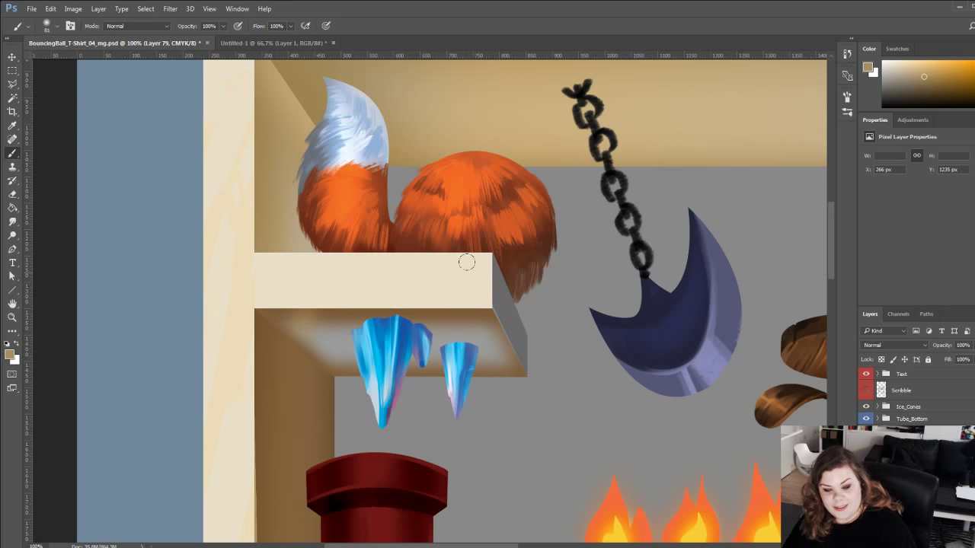
alt+click(392, 97)
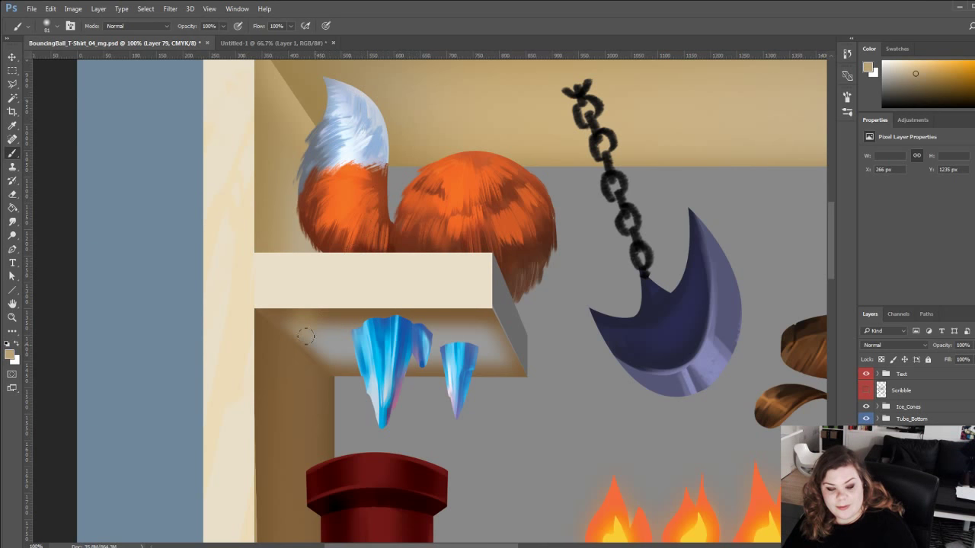
mouse_move(306, 336)
mouse_down()
mouse_move(407, 294)
mouse_move(461, 326)
mouse_up()
drag(323, 367, 514, 368)
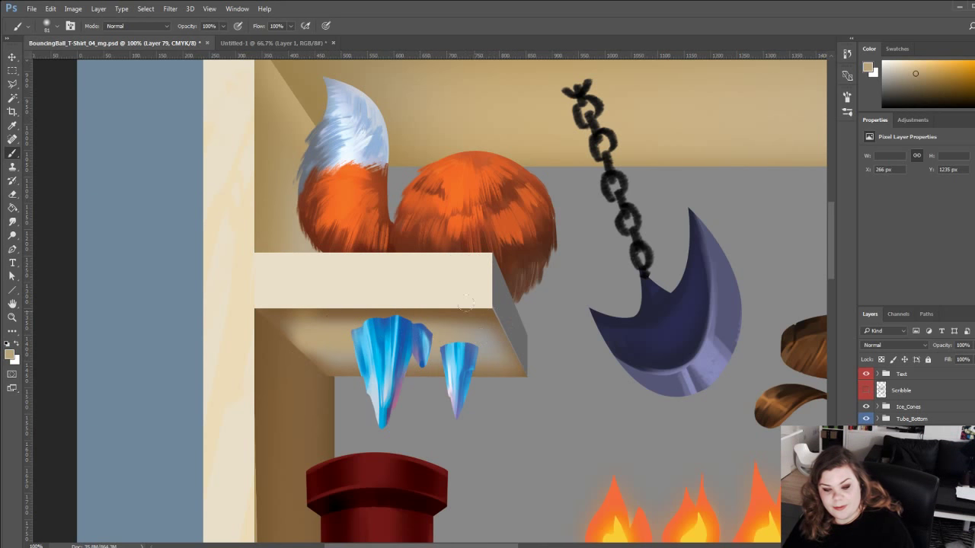
mouse_move(379, 316)
mouse_down()
mouse_move(435, 307)
mouse_move(487, 319)
mouse_move(517, 347)
mouse_move(470, 324)
mouse_up()
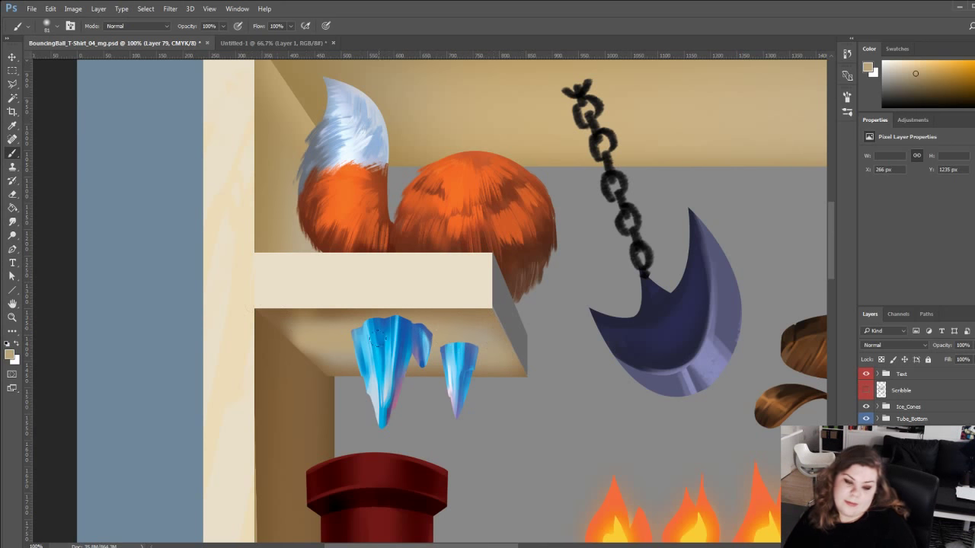
Refine the underside's shading with brown and tan tones sampled from the underside itself, blending the dark corner near the frame.
alt+click(276, 319)
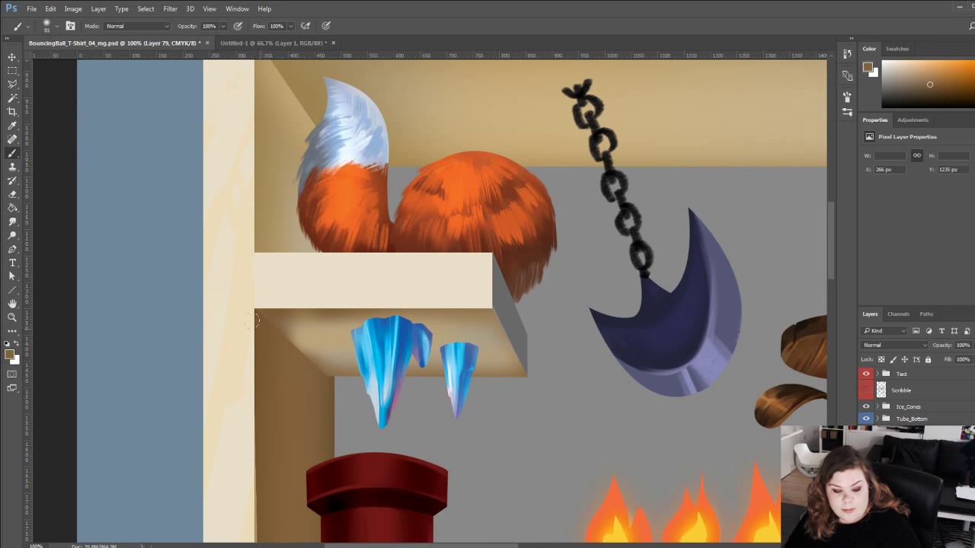
alt+click(281, 312)
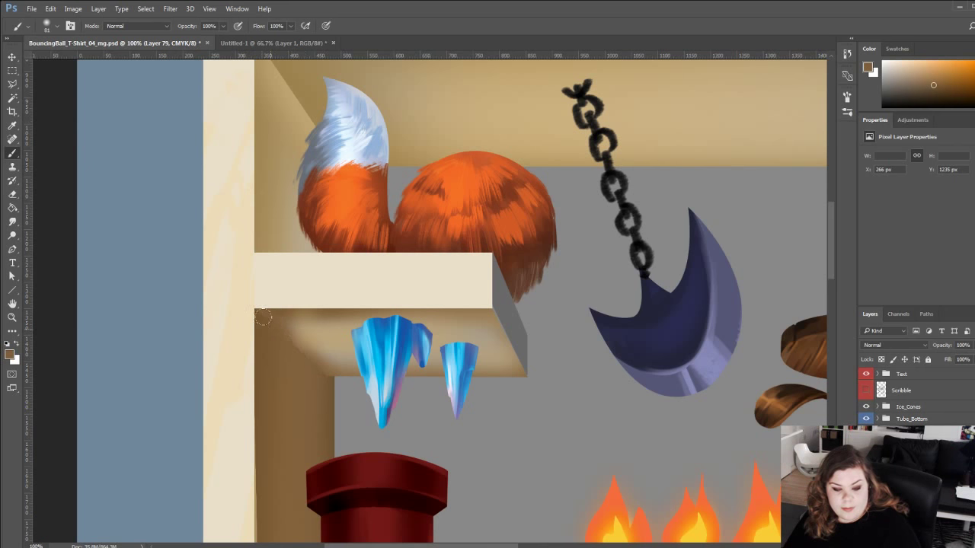
alt+click(345, 327)
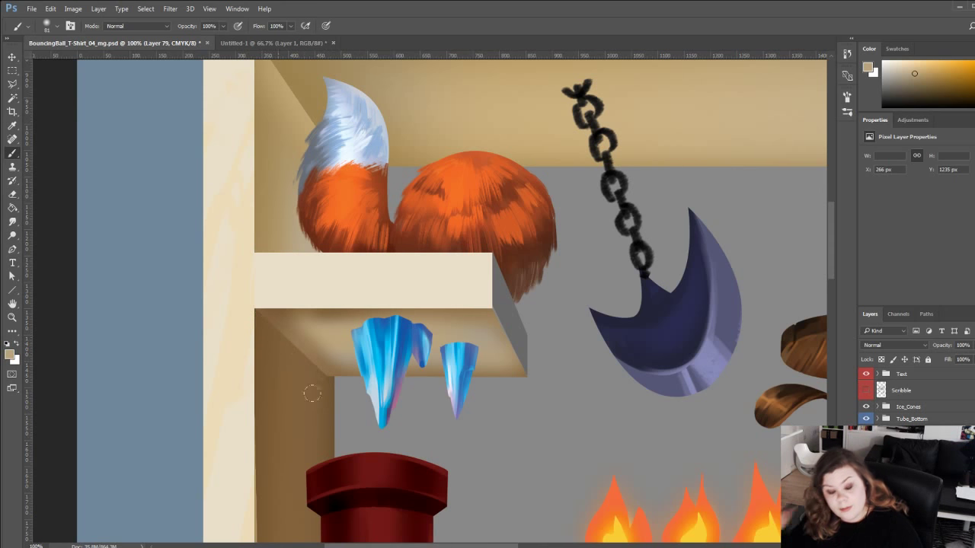
alt+click(288, 307)
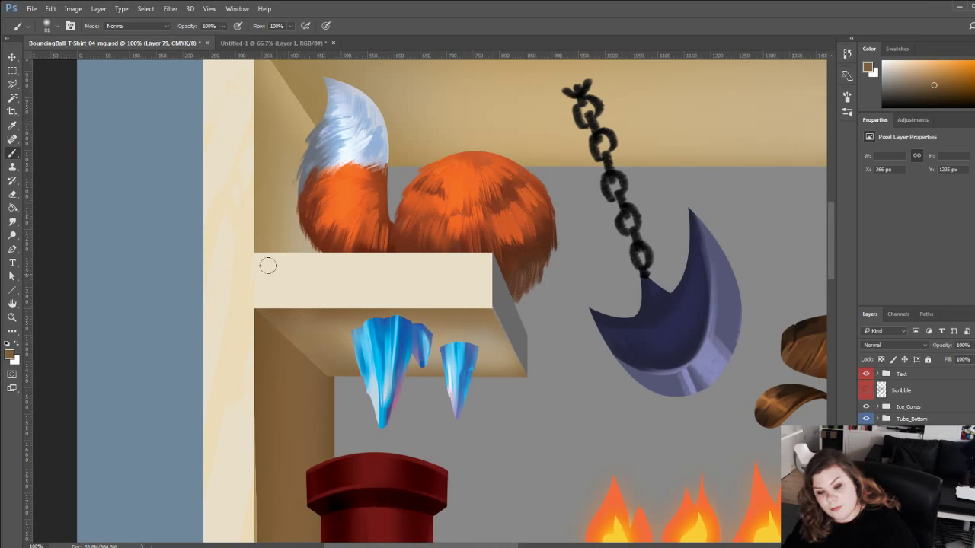
Identify and activate Layer 20, which holds the side face of the upper shelf.
drag(260, 415, 300, 282)
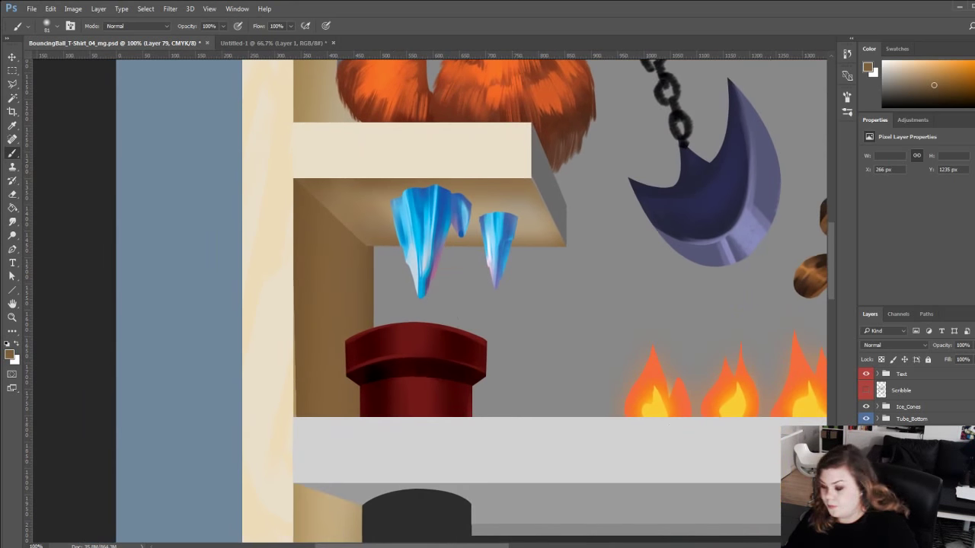
drag(556, 356, 461, 454)
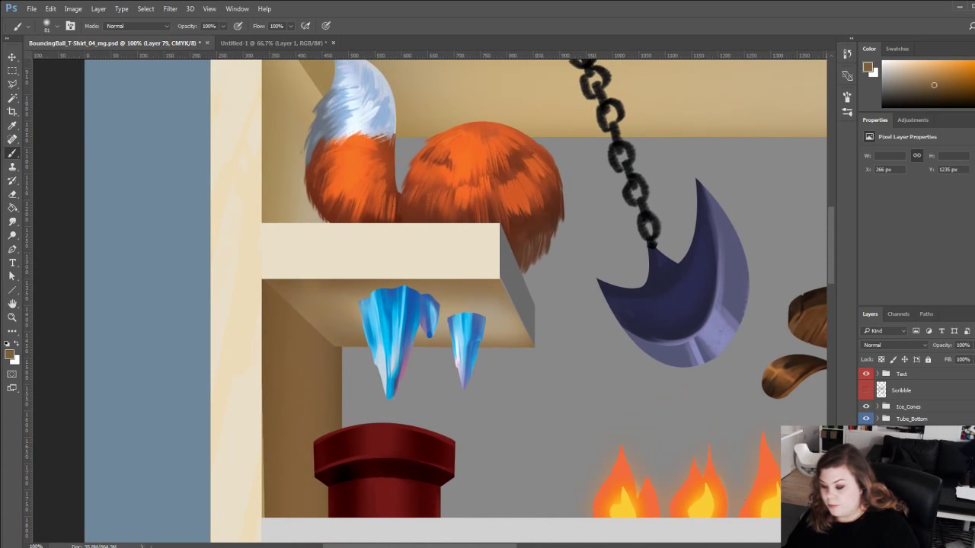
click(866, 487)
click(866, 488)
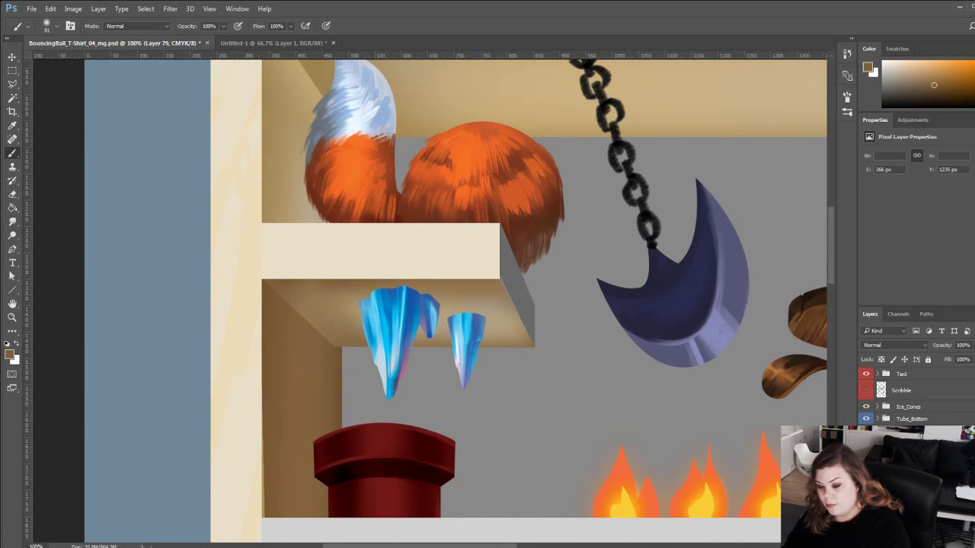
click(866, 502)
click(866, 503)
scroll(914, 392, down, 2)
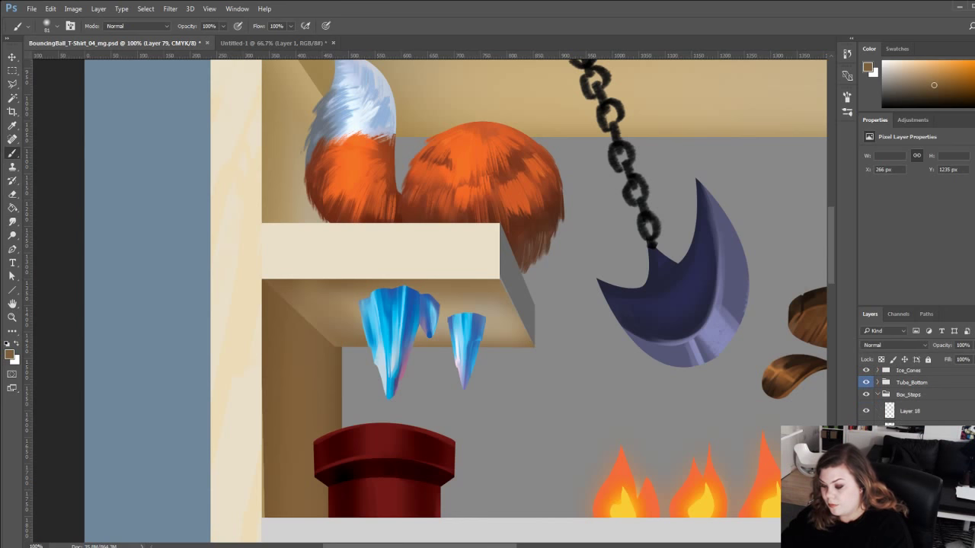
key(v)
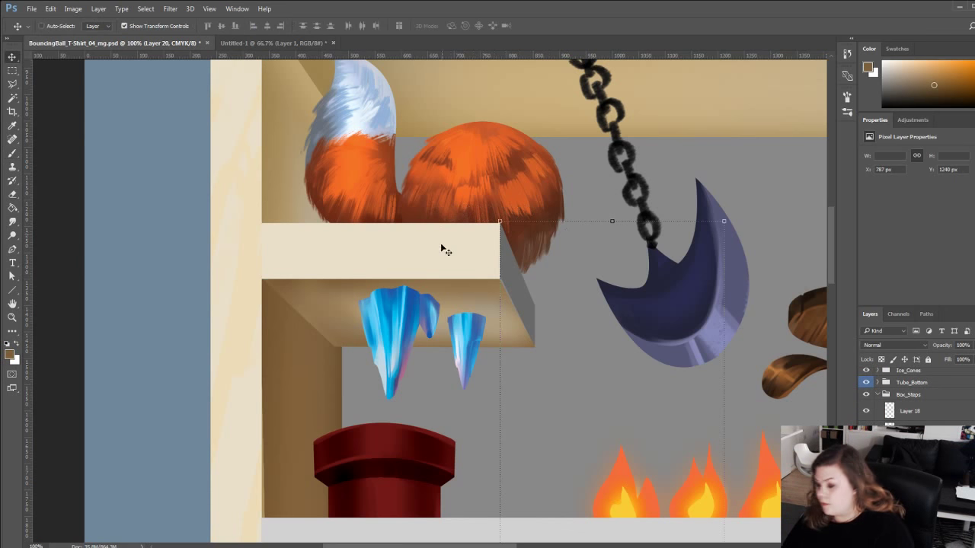
Outline the upper shelf's grey side face with a Polygonal Lasso selection.
key(l)
click(469, 271)
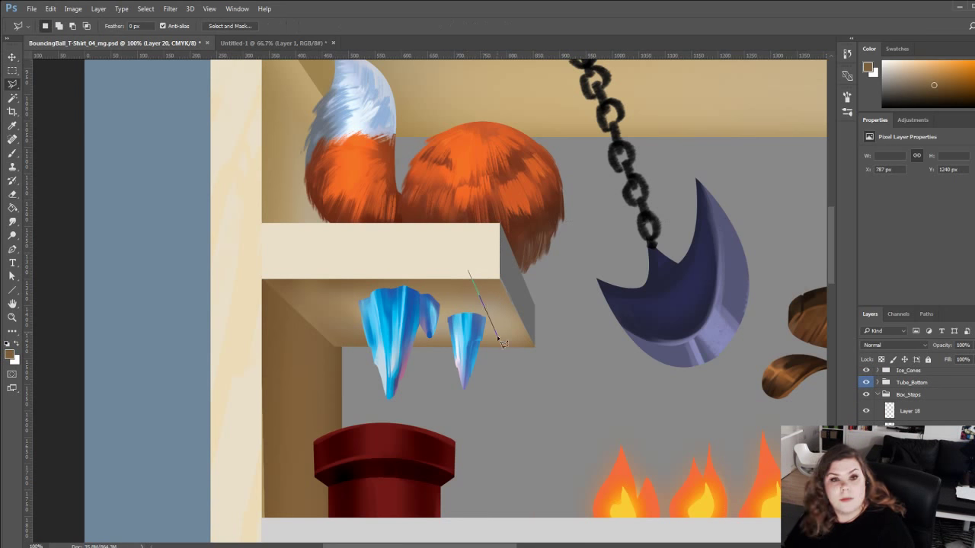
click(503, 349)
click(538, 373)
click(568, 336)
click(564, 263)
click(513, 198)
click(469, 196)
click(469, 270)
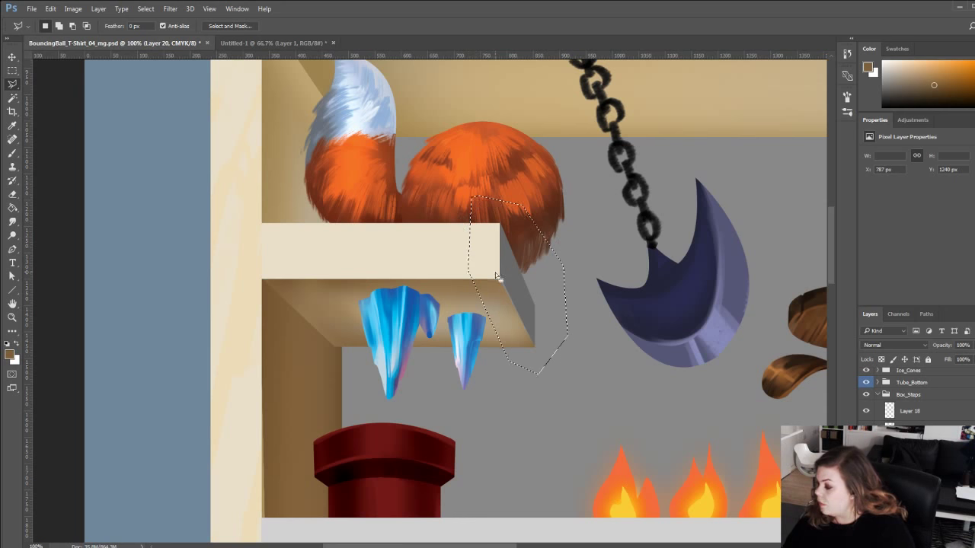
key(v)
drag(467, 374, 468, 387)
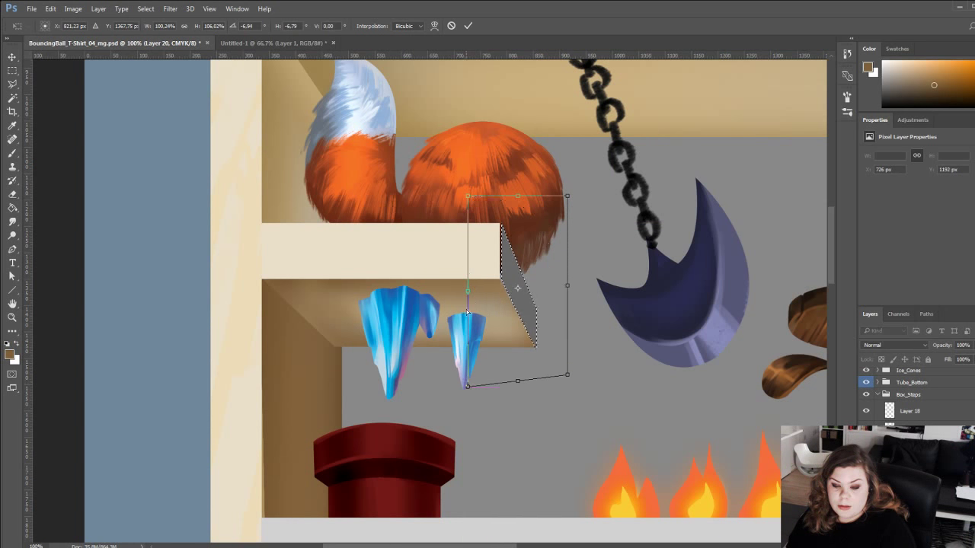
drag(467, 196, 465, 195)
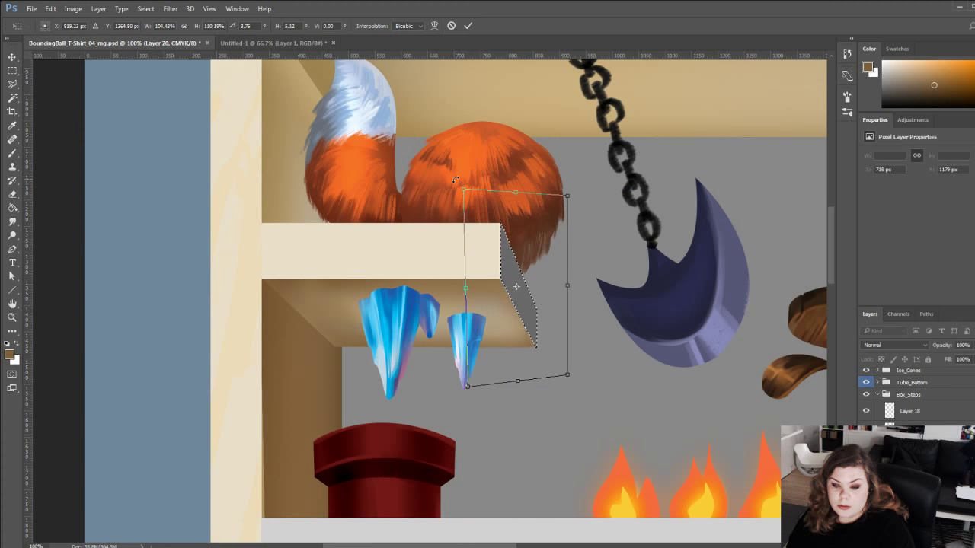
key(Escape)
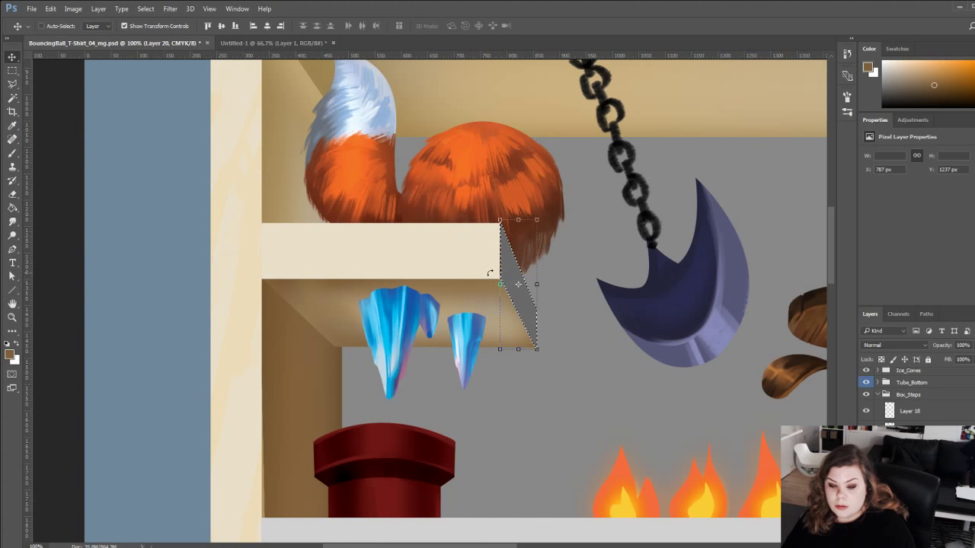
Shift the selected side face slightly to meet the shelf's front edge, commit the transform and deselect.
key(ctrl+t)
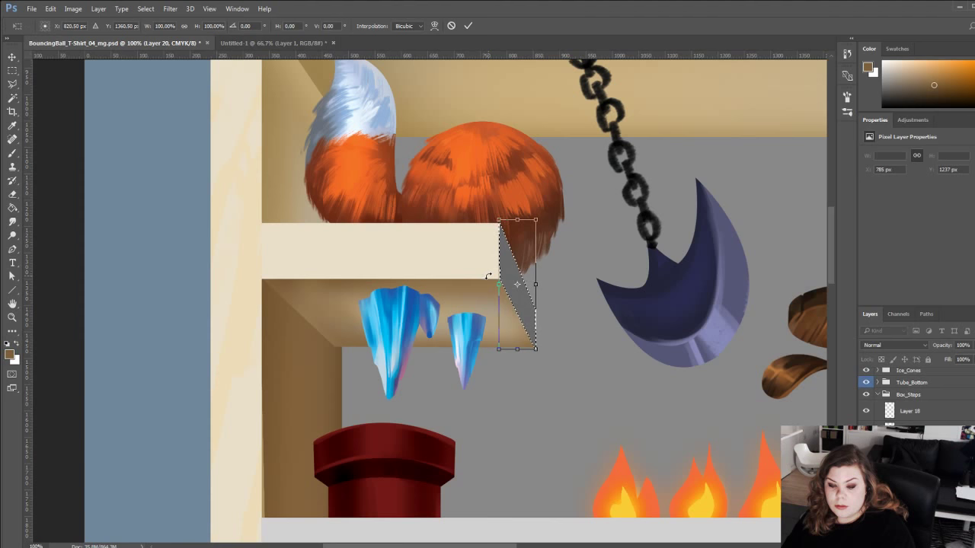
key(Return)
key(ctrl+d)
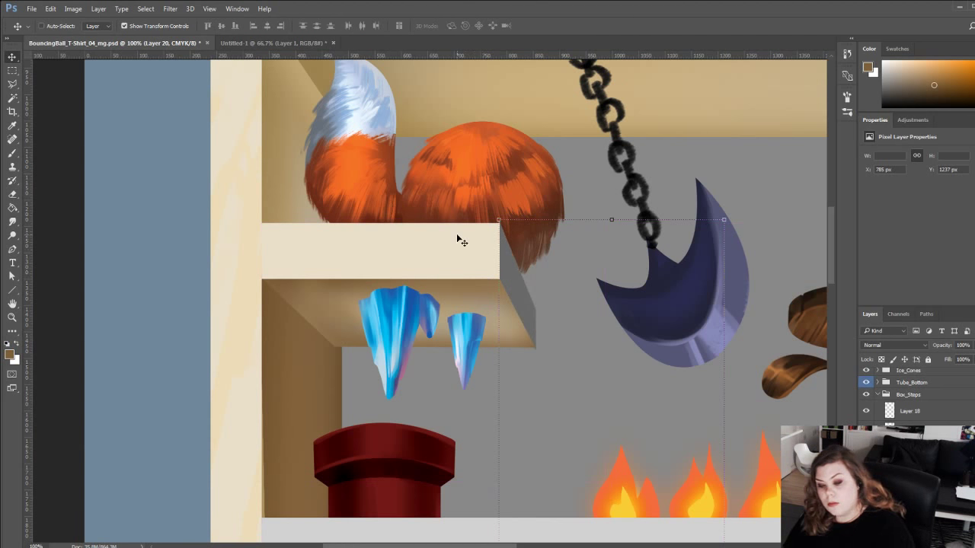
Lock the transparent pixels of Layer 20 and colour the shelf's side face with brown sampled from the underside.
key(m)
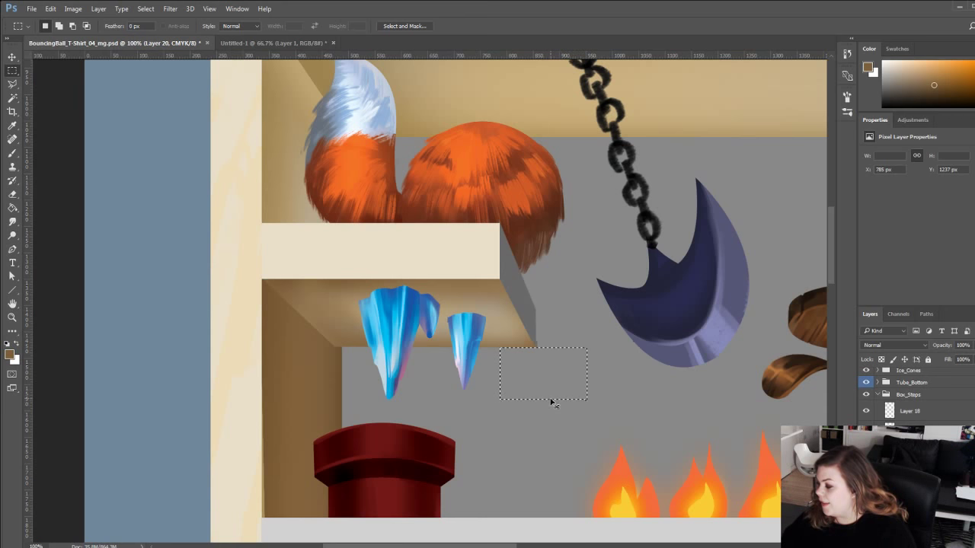
key(b)
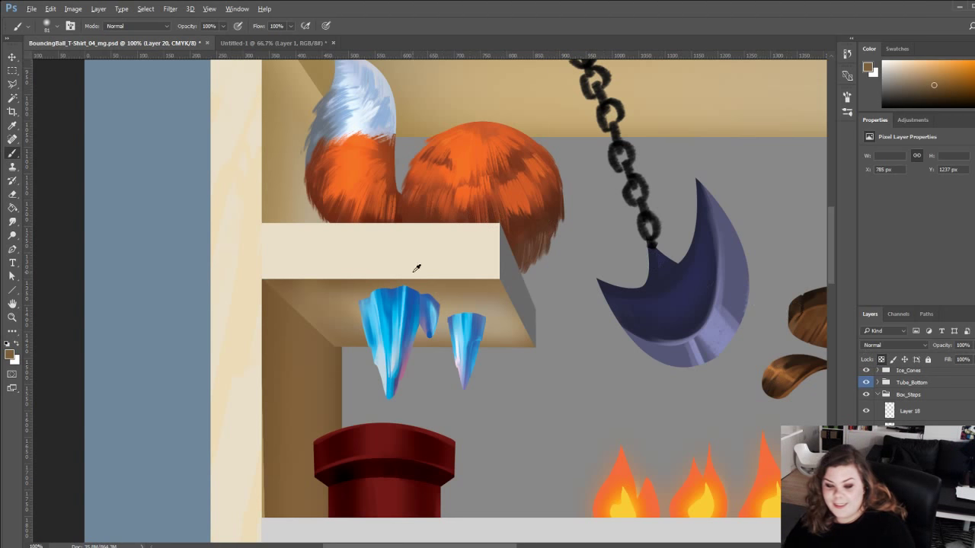
alt+click(465, 282)
key(alt+BackSpace)
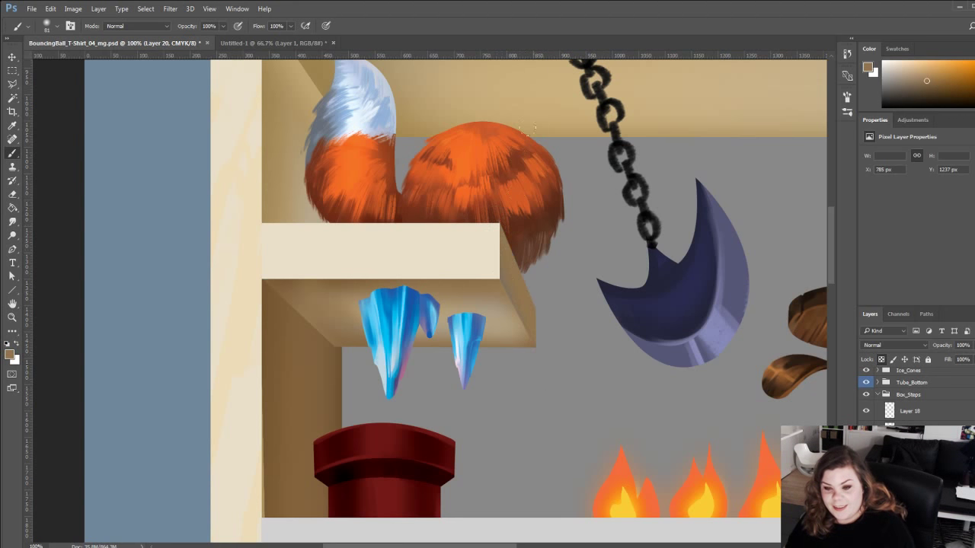
Shade the shelf's side face with light tan sampled from the back wall, blending in brown near its lower corner.
alt+click(525, 128)
key(alt+BackSpace)
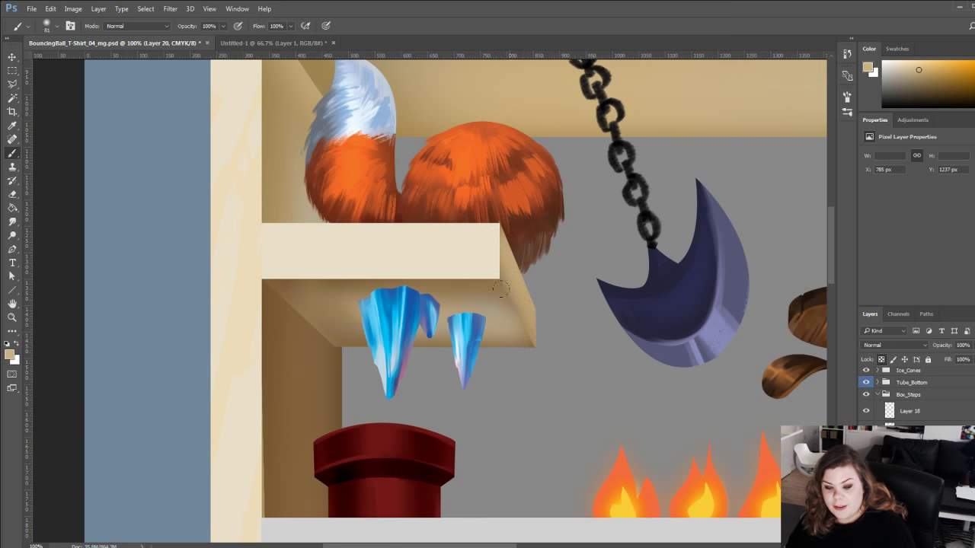
alt+click(536, 342)
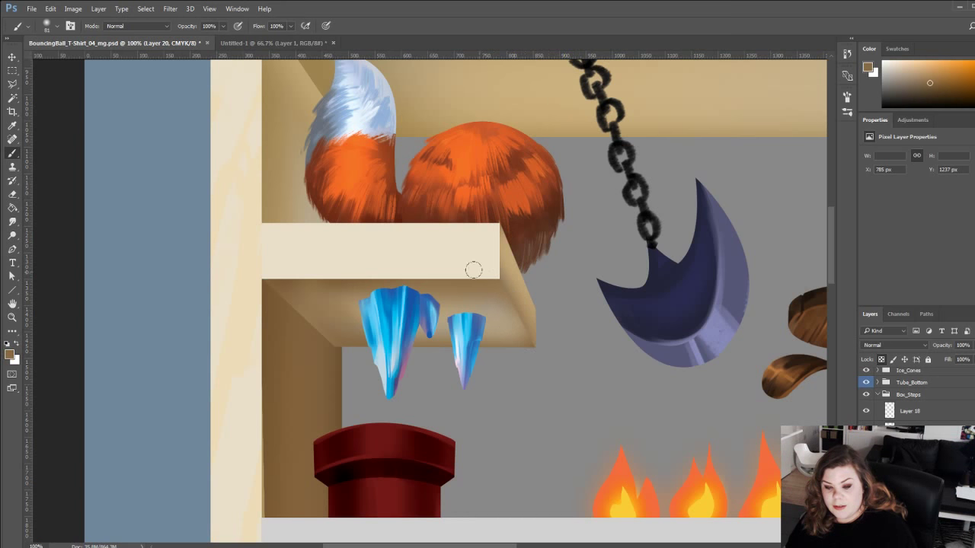
alt+click(569, 100)
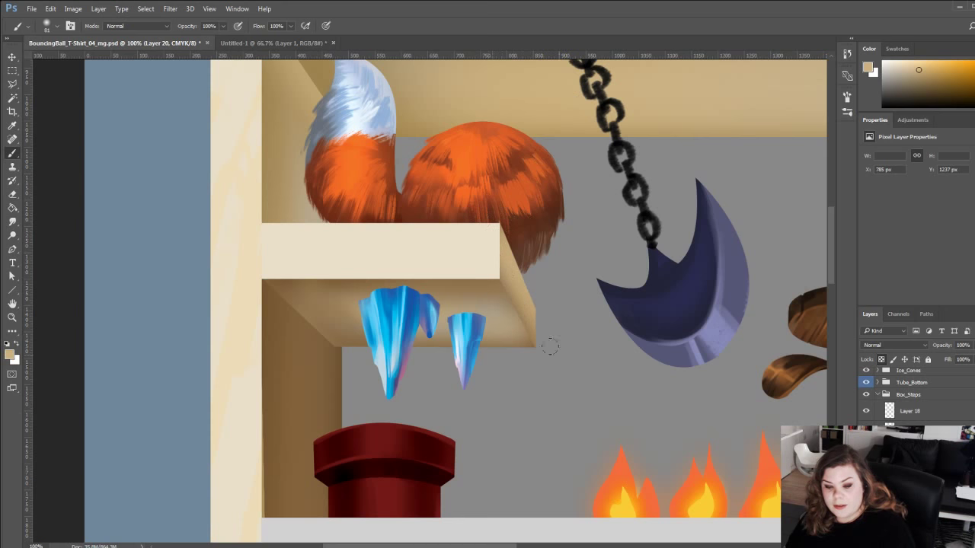
drag(504, 282, 533, 342)
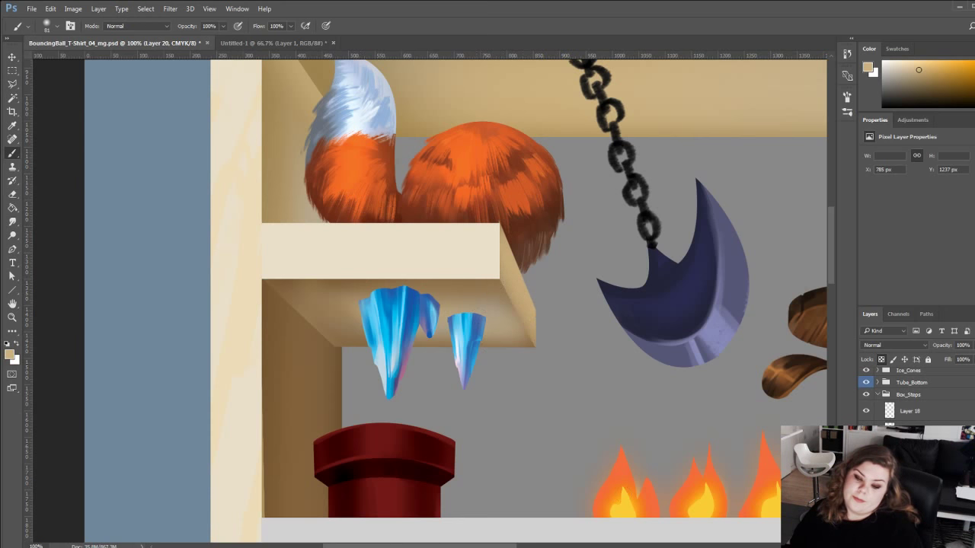
Tint the shelf's side face with orange sampled from the fox's fur, shifted towards a yellower tone.
alt+click(466, 202)
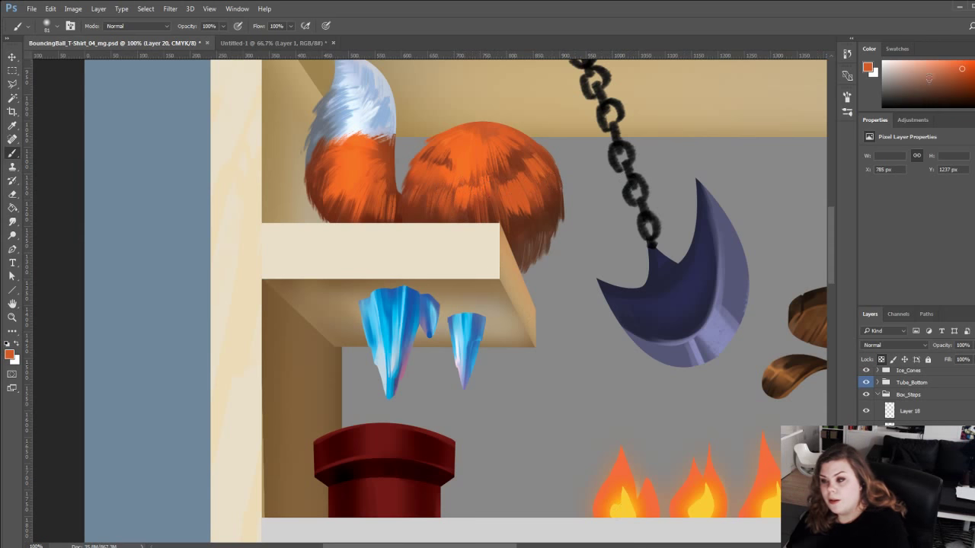
click(946, 59)
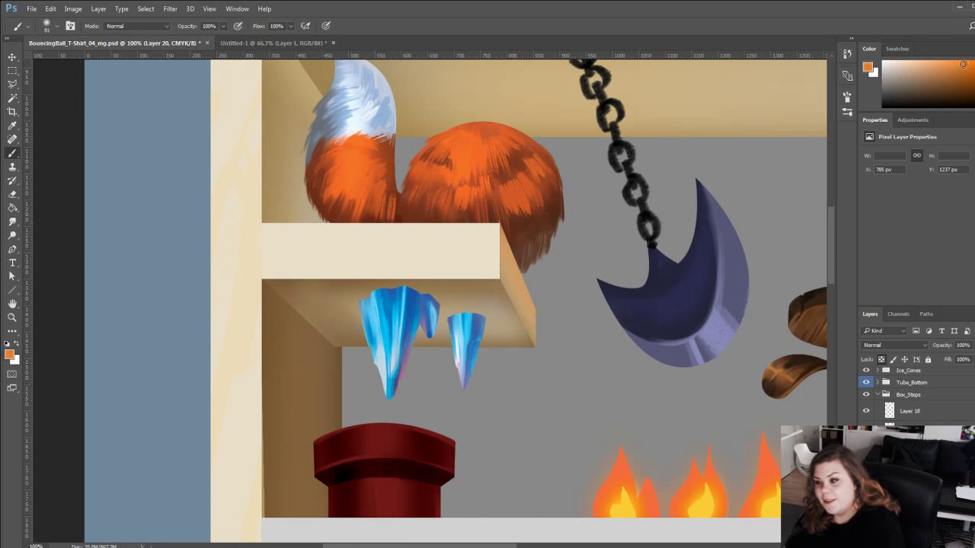
click(964, 61)
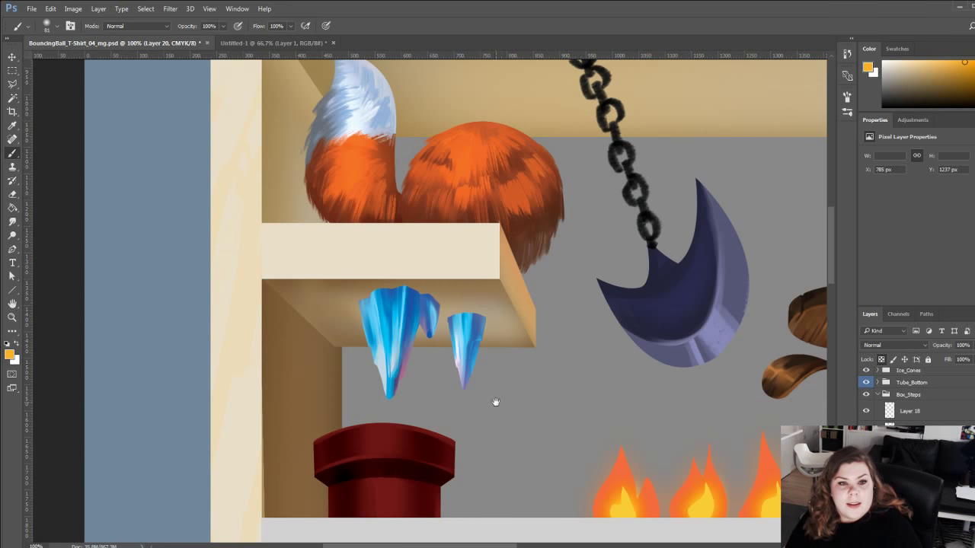
drag(496, 403, 442, 399)
alt+click(446, 281)
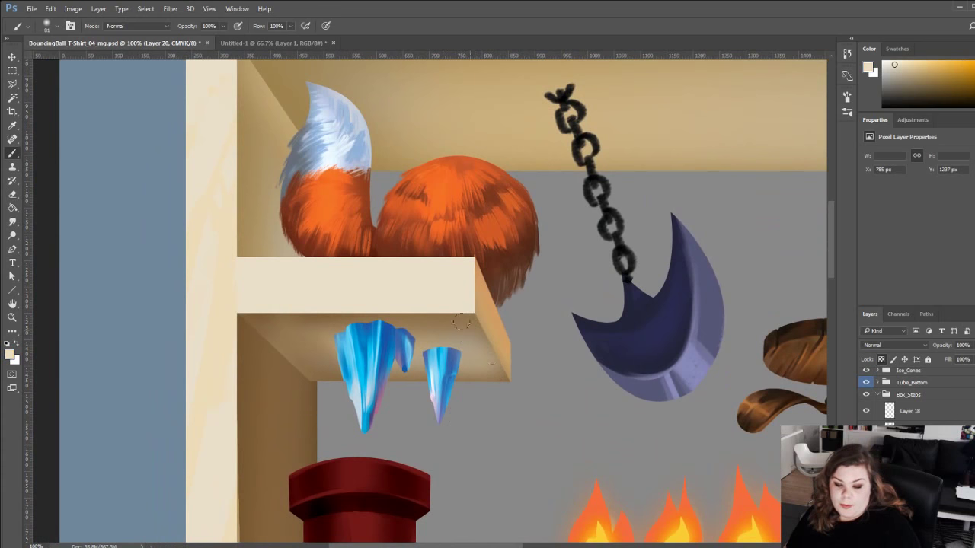
Add a new layer clipped to Layer 17 in the Box group.
click(12, 317)
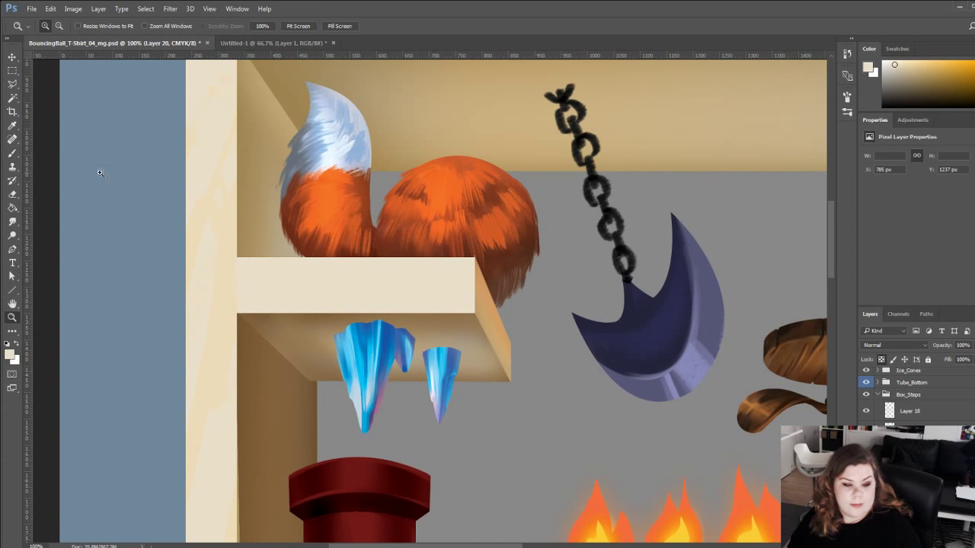
click(298, 26)
click(329, 189)
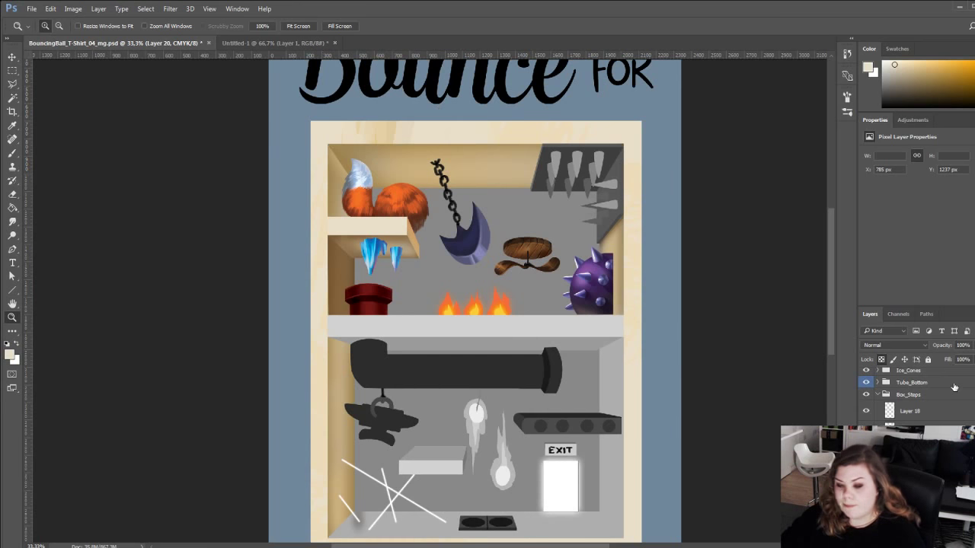
scroll(914, 414, down, 4)
scroll(913, 418, up, 5)
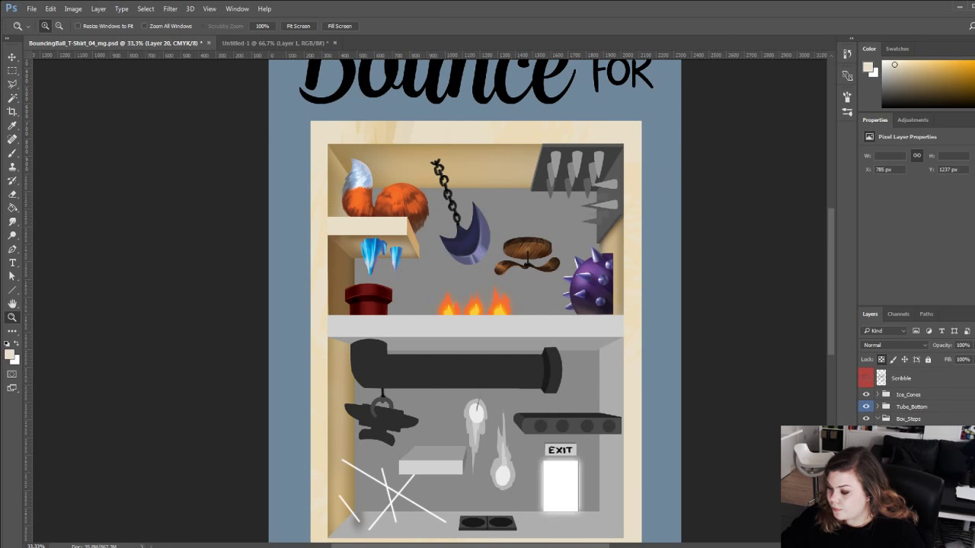
scroll(914, 396, down, 8)
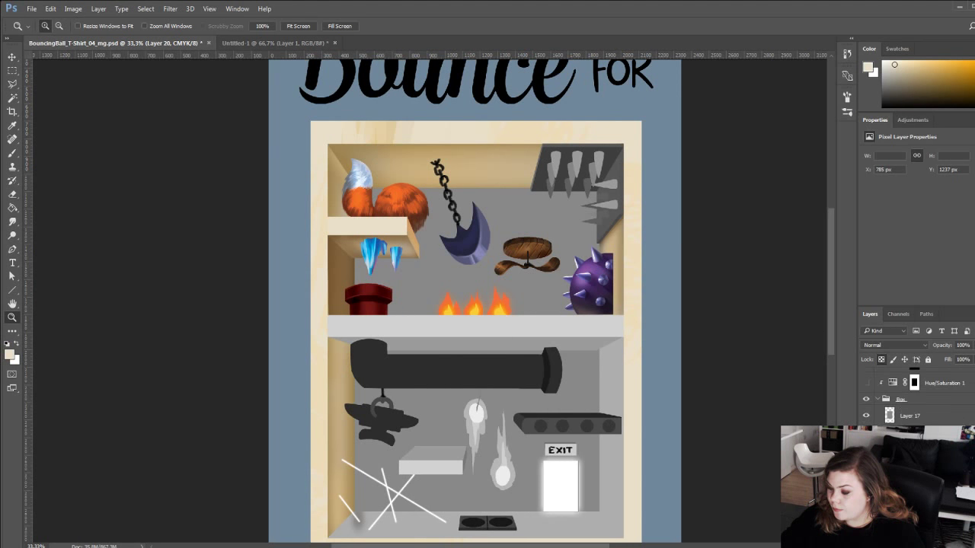
click(889, 417)
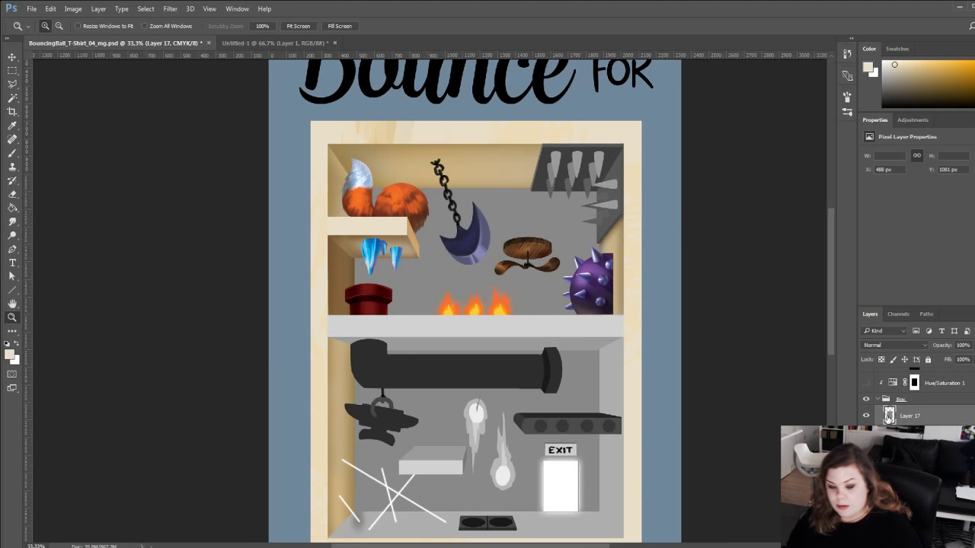
key(g)
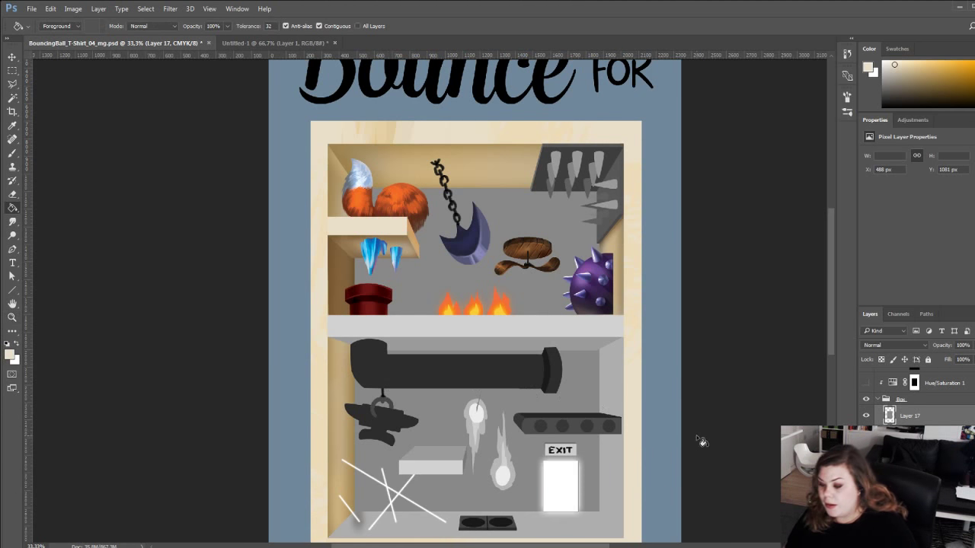
key(ctrl+shift+alt+n)
key(ctrl+alt+g)
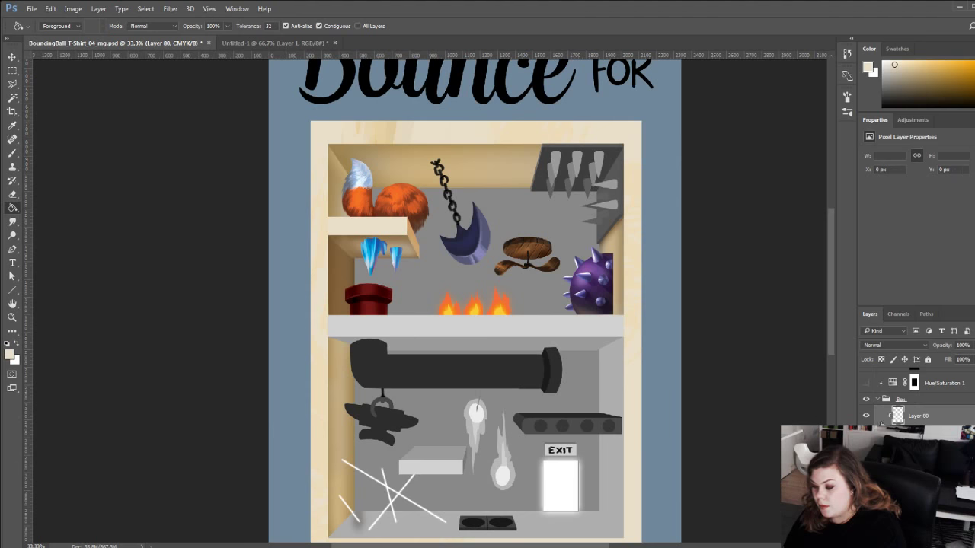
Fill the box's back wall with tan sampled from the inner top face and shift the fill's colour to a darker brown.
alt+click(367, 154)
click(390, 232)
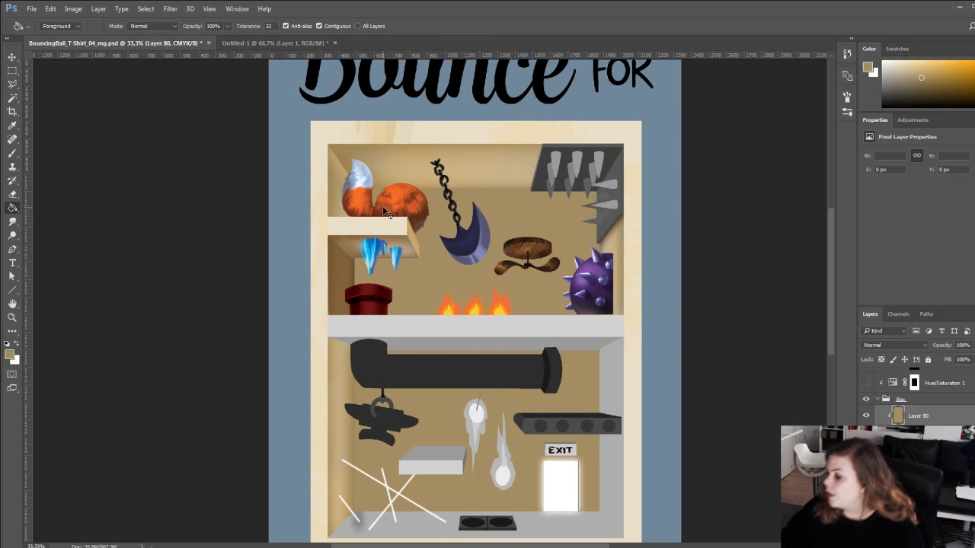
key(i)
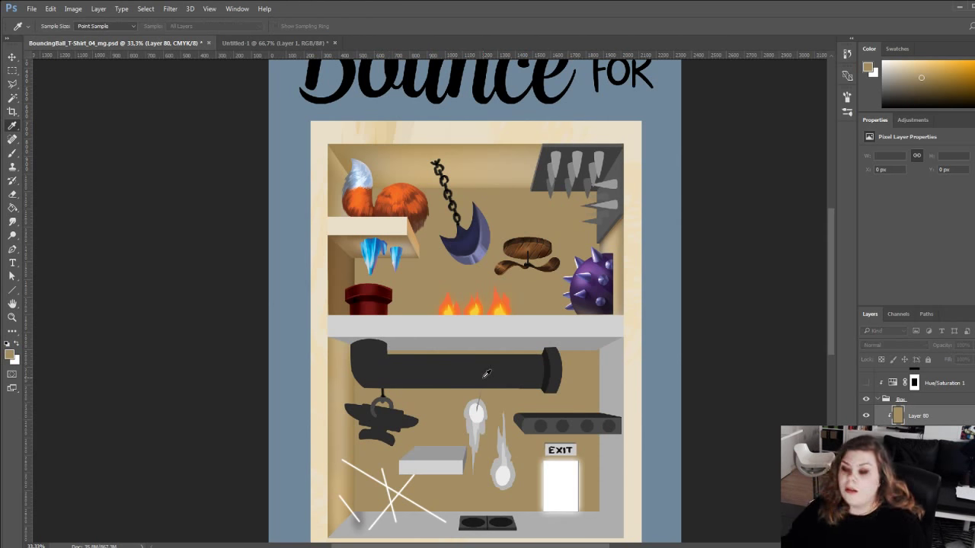
key(ctrl+z)
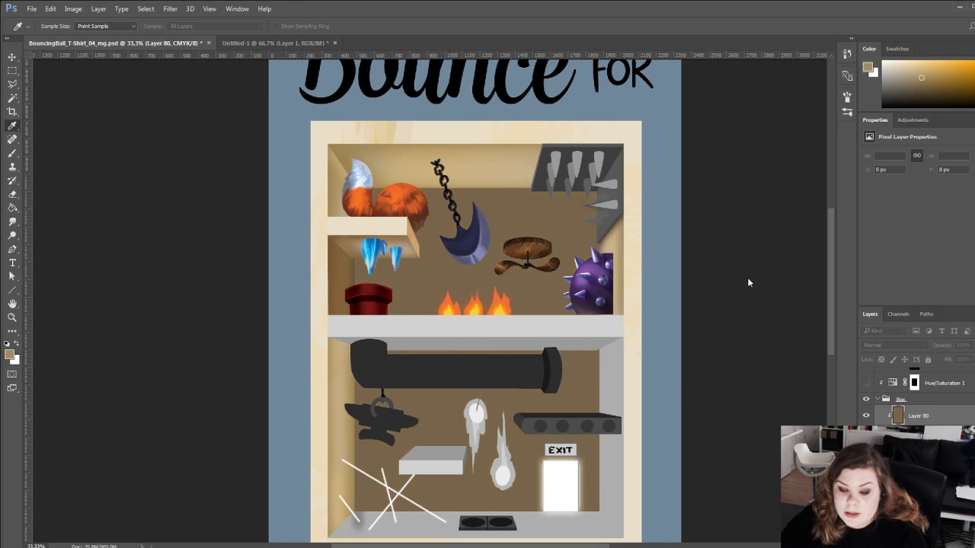
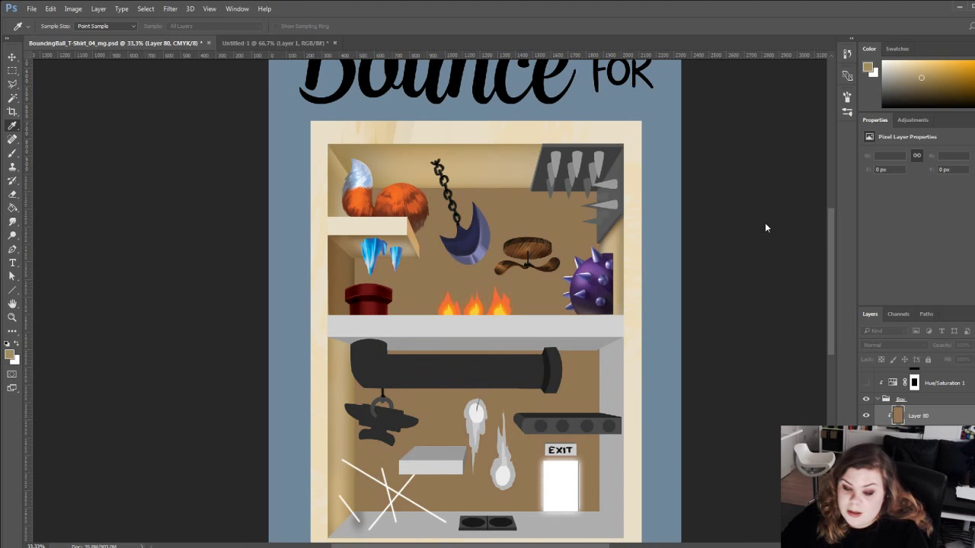
drag(773, 224, 739, 224)
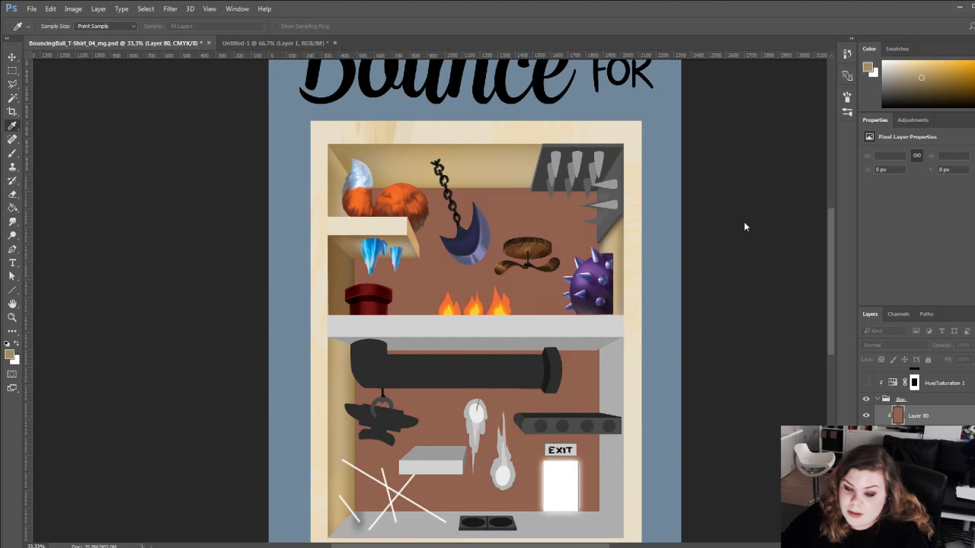
key(ctrl+z)
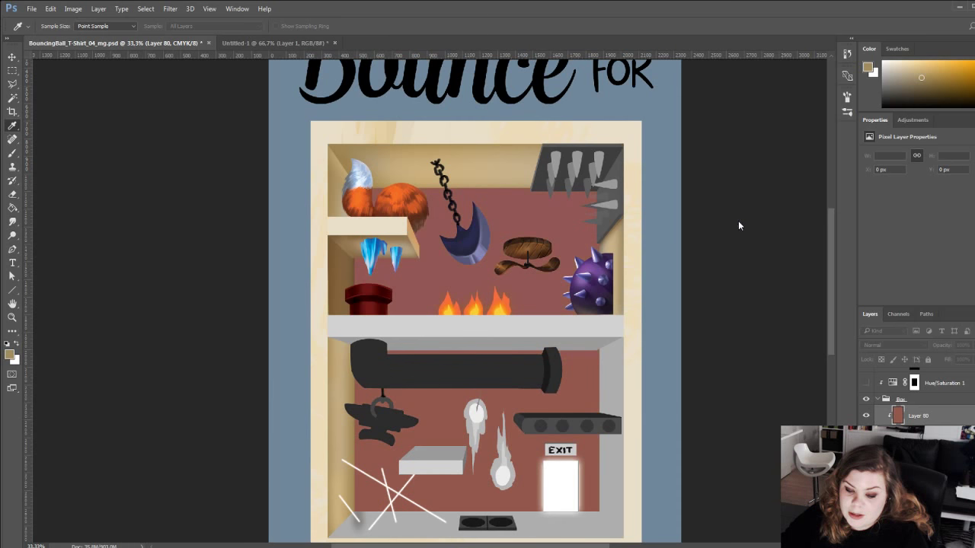
key(ctrl+z)
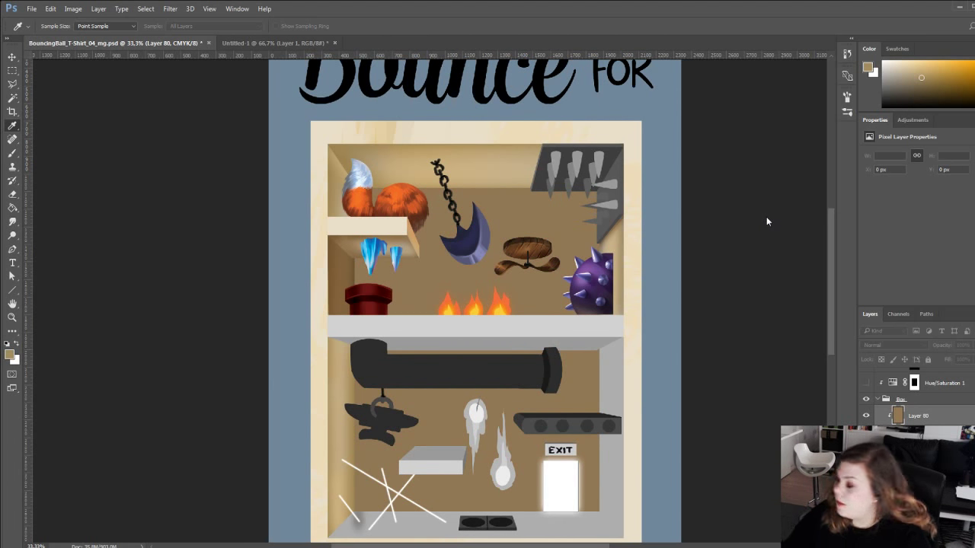
Add another clipped layer above the back wall's brown fill and enlarge the brush to 338 px.
key(b)
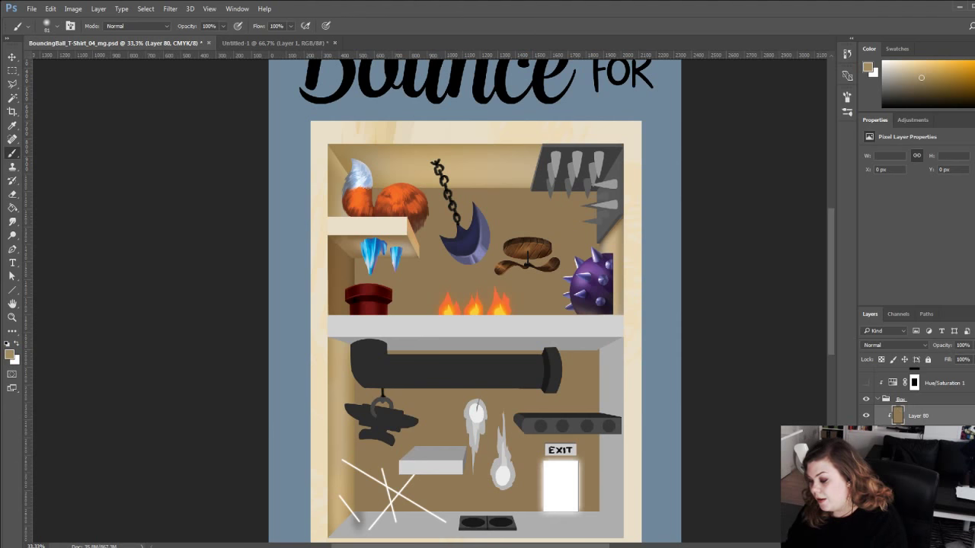
click(950, 541)
alt+click(885, 426)
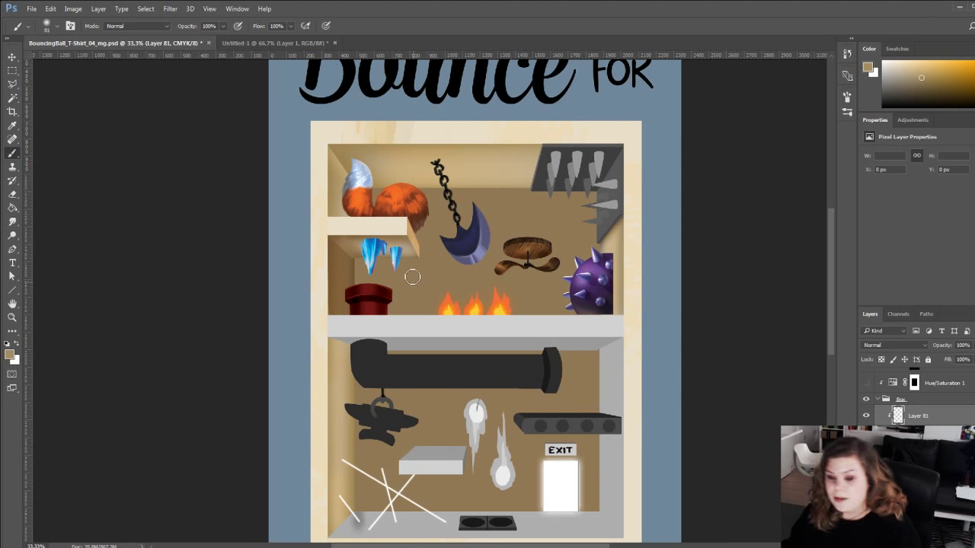
drag(526, 288, 559, 288)
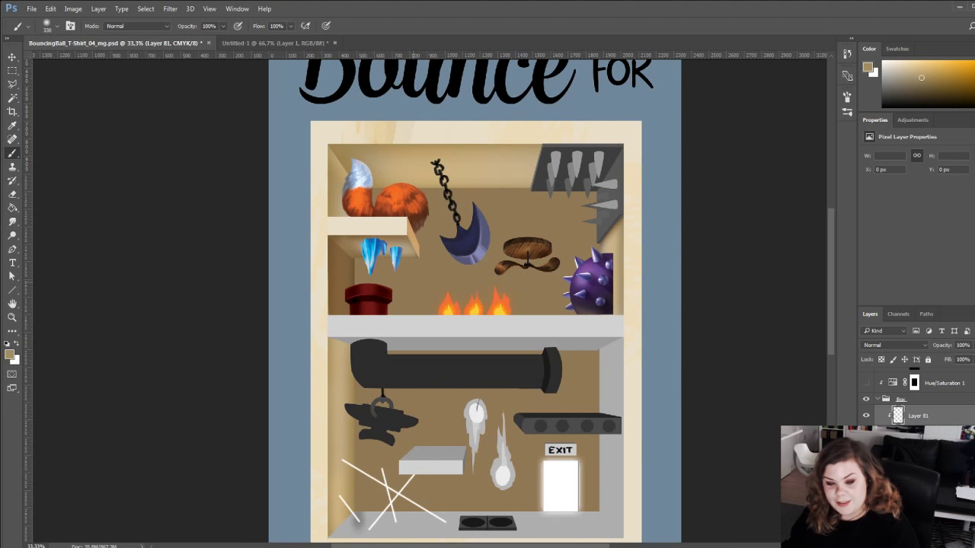
alt+click(393, 164)
mouse_move(550, 190)
mouse_down()
mouse_move(415, 201)
mouse_move(395, 214)
mouse_move(427, 263)
mouse_move(326, 262)
mouse_up()
key(ctrl+z)
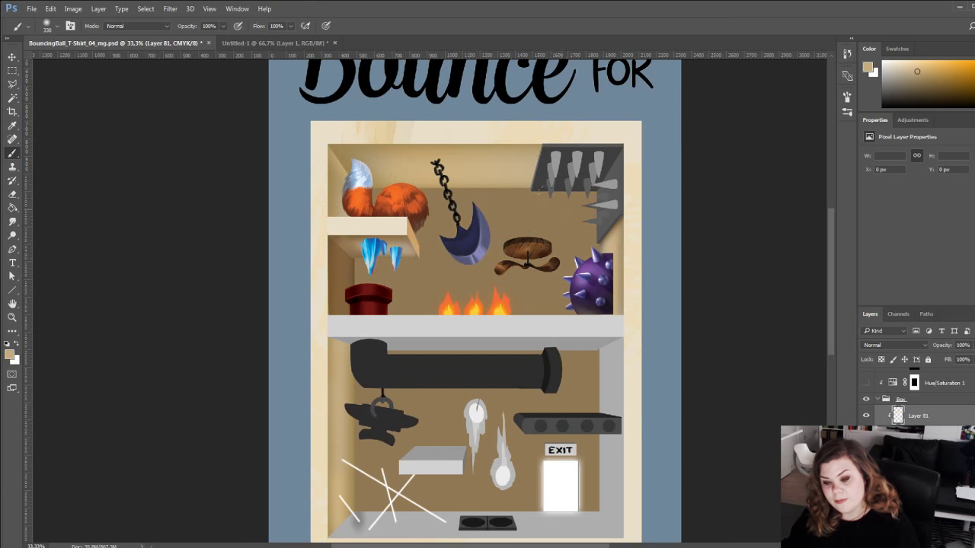
Lighten the upper compartment's back wall with soft strokes of light tan sampled from the inner top face.
alt+click(469, 165)
mouse_move(451, 187)
mouse_down()
mouse_move(567, 202)
mouse_move(469, 219)
mouse_up()
key(ctrl+z)
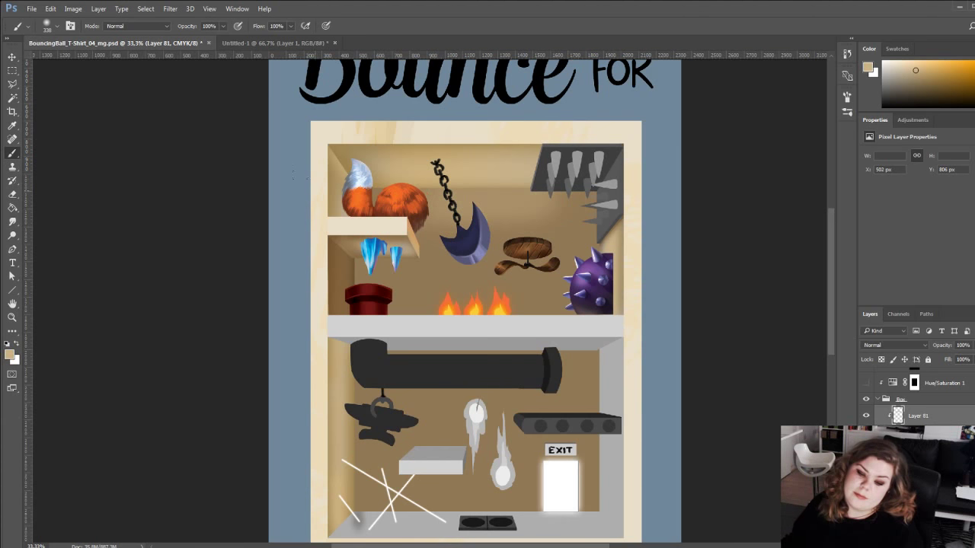
drag(388, 171, 529, 187)
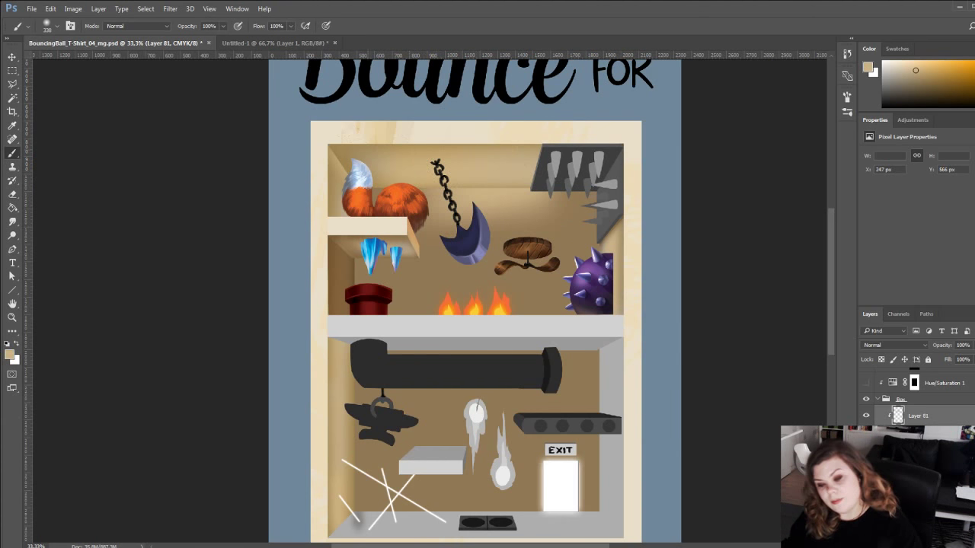
mouse_move(416, 200)
mouse_down()
mouse_move(512, 220)
mouse_move(434, 232)
mouse_move(442, 261)
mouse_move(499, 281)
mouse_up()
drag(412, 248, 457, 282)
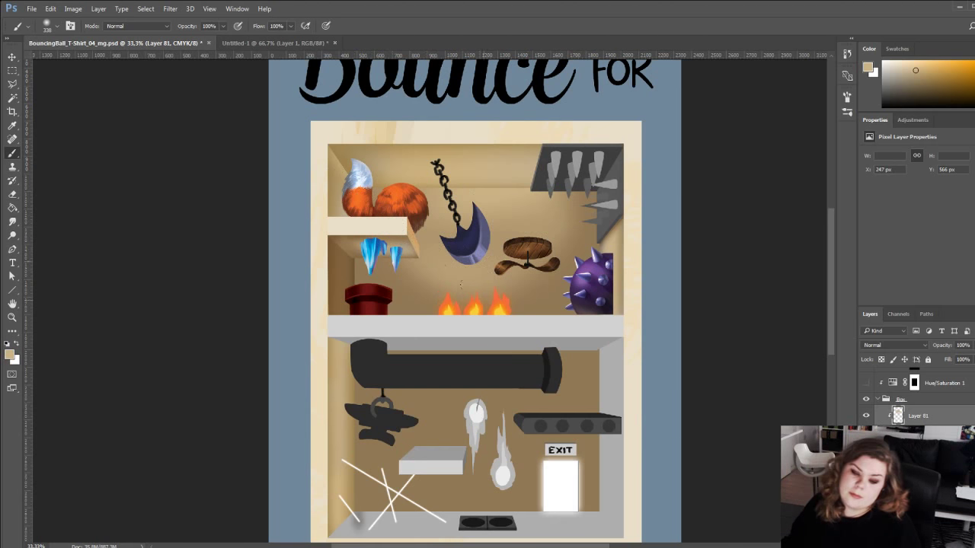
Shade the back wall's lower area with brown sampled from the side wall, and blend light tan near the spikes.
alt+click(349, 263)
mouse_move(348, 260)
mouse_down()
mouse_move(427, 314)
mouse_move(370, 286)
mouse_move(470, 319)
mouse_up()
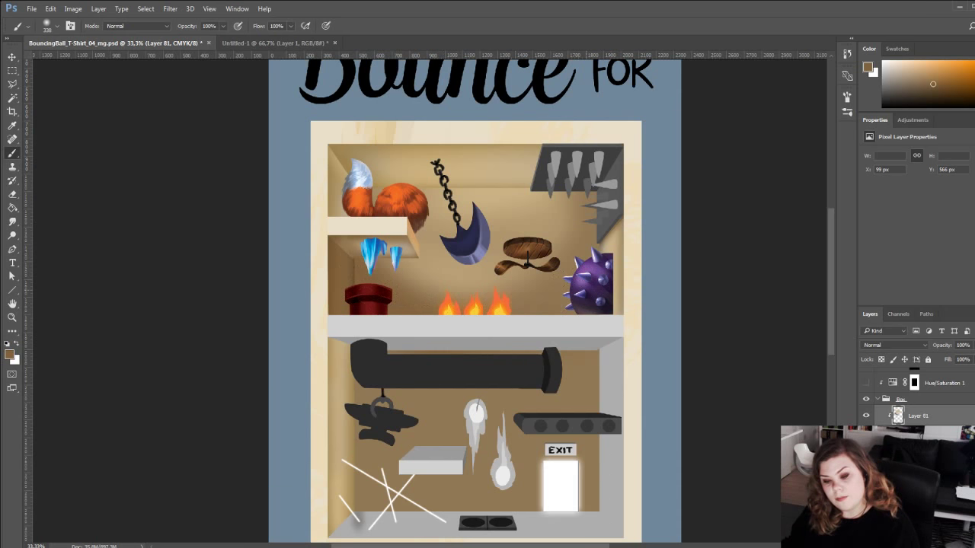
alt+click(505, 203)
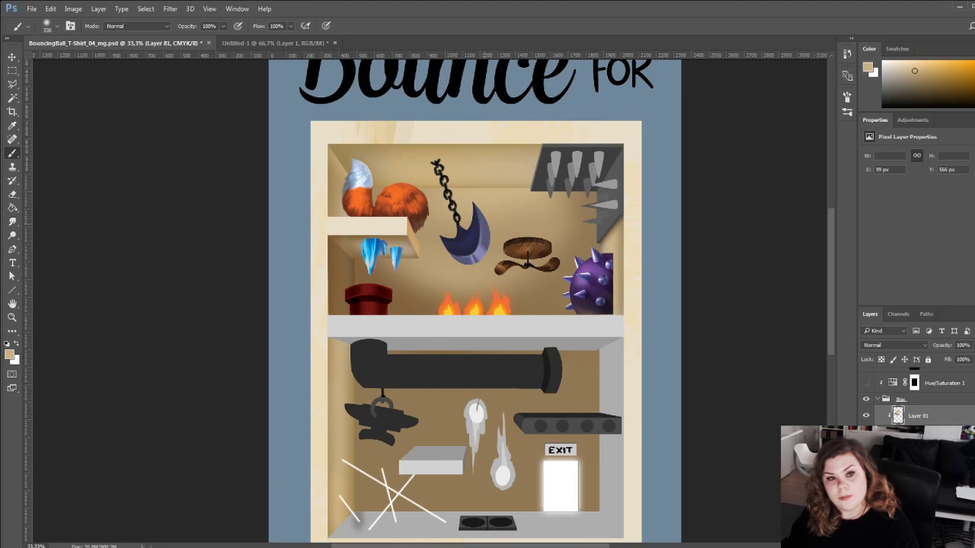
drag(574, 215, 558, 259)
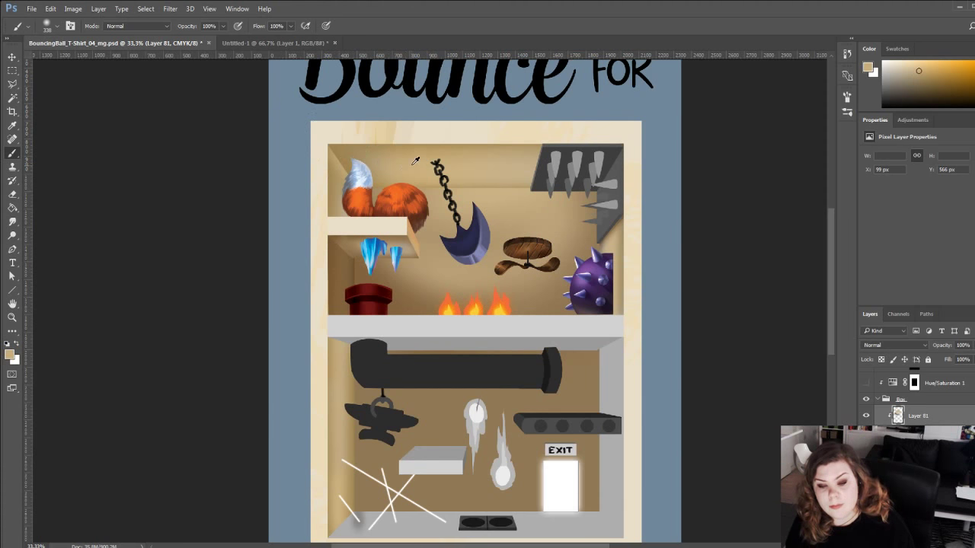
Warm the upper compartment's back wall with soft strokes of a brighter, more saturated yellow-orange.
drag(917, 71, 936, 62)
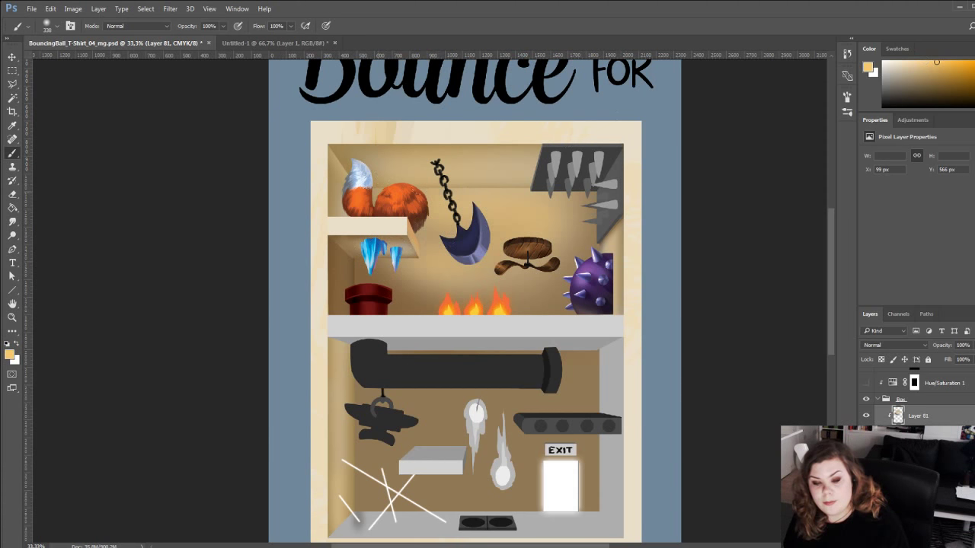
drag(498, 237, 471, 273)
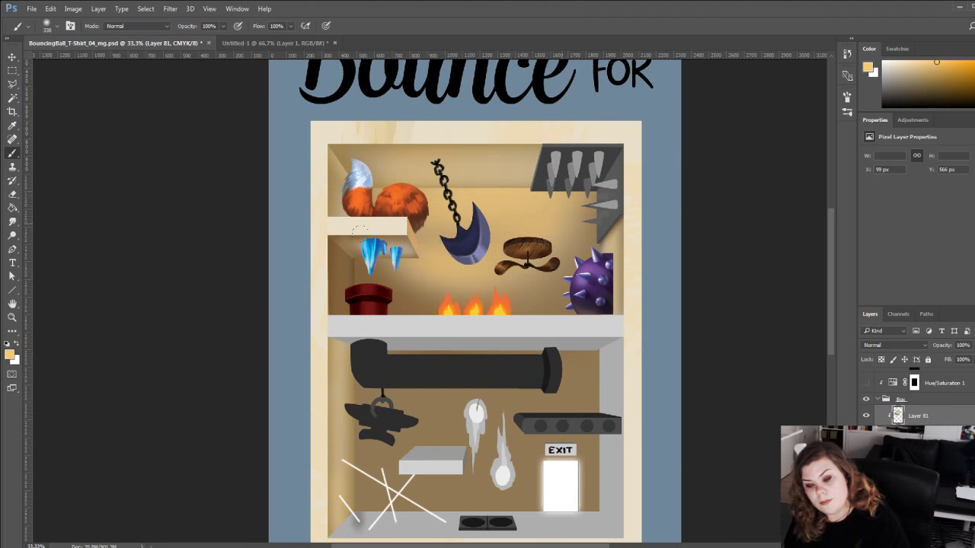
drag(577, 216, 575, 247)
drag(535, 288, 424, 289)
drag(373, 256, 413, 292)
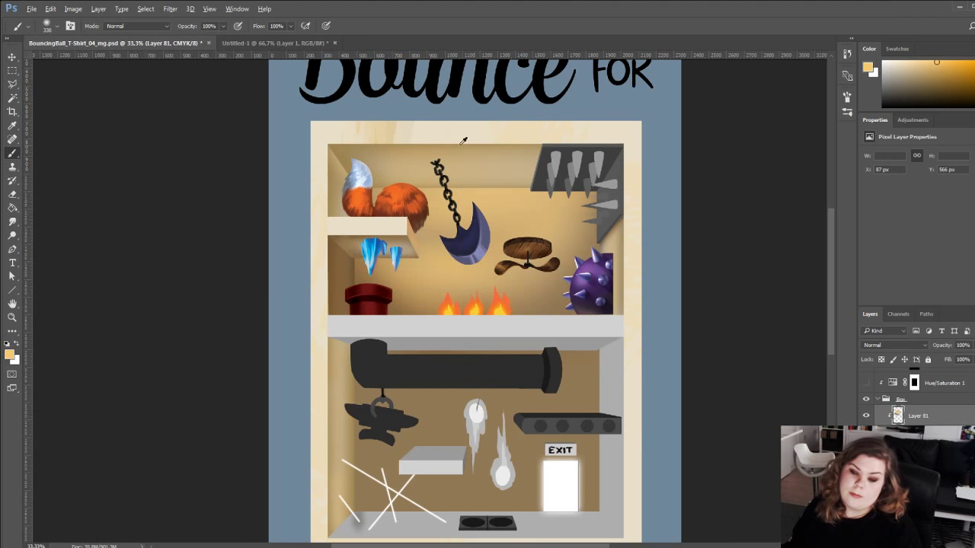
Brighten the back wall's centre around the blade with cream sampled from the box's outer frame, and sample the blended tan.
alt+click(475, 136)
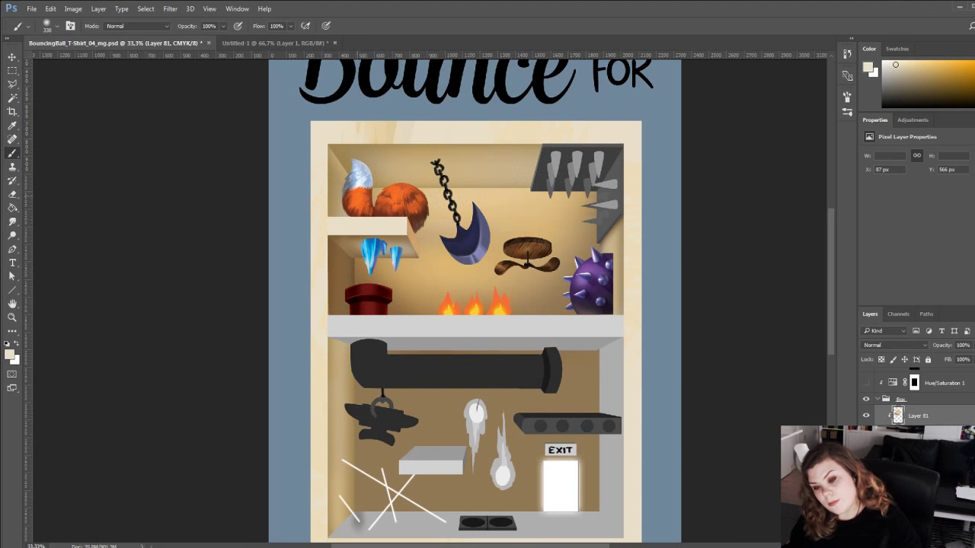
drag(428, 240, 515, 238)
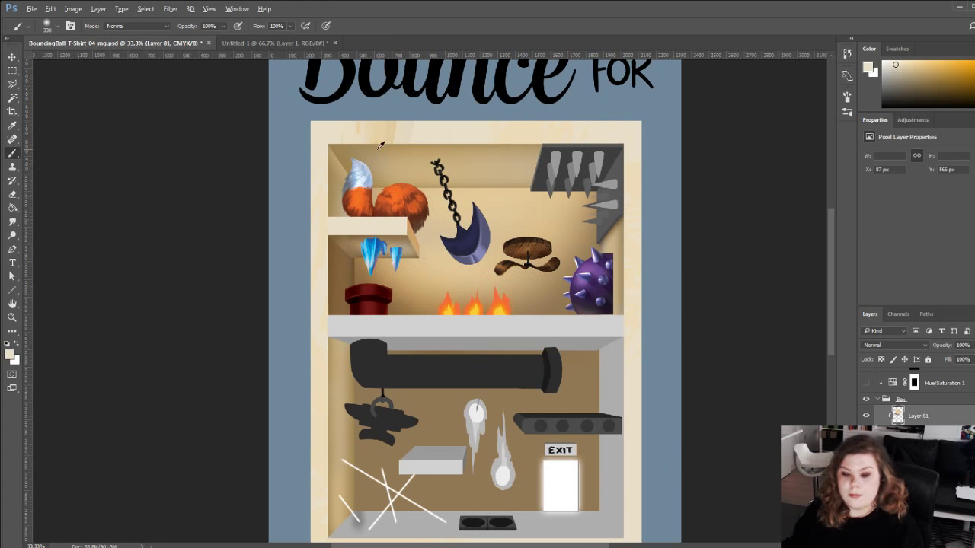
alt+click(449, 274)
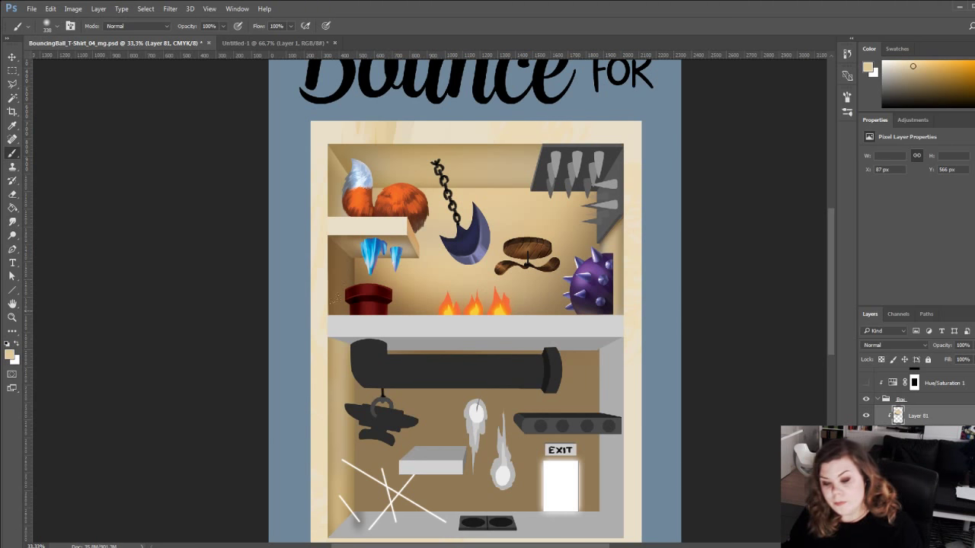
scroll(320, 282, down, 2)
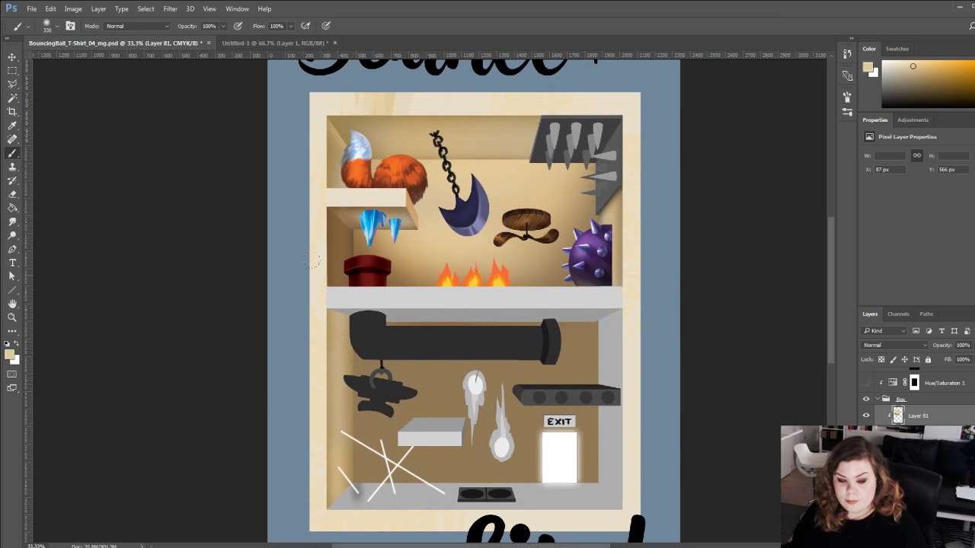
Shade the side and lower edges of the lower compartment's back wall with soft strokes of brown sampled from that wall.
alt+click(355, 366)
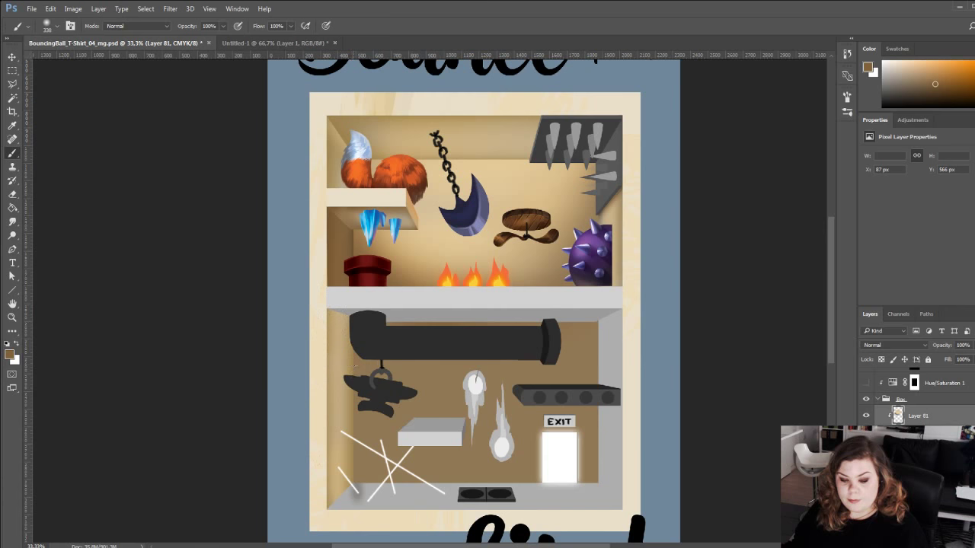
drag(356, 367, 330, 524)
drag(366, 488, 545, 487)
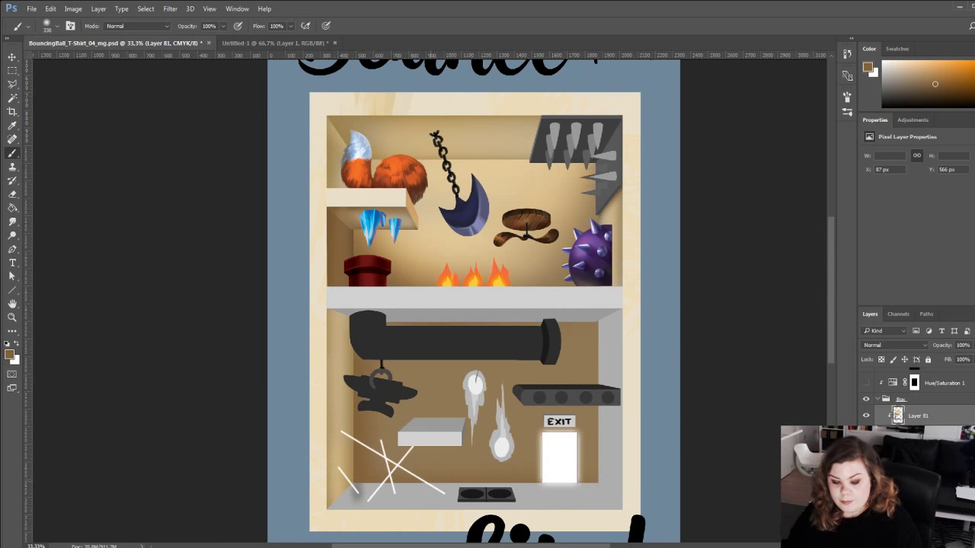
drag(595, 312, 597, 468)
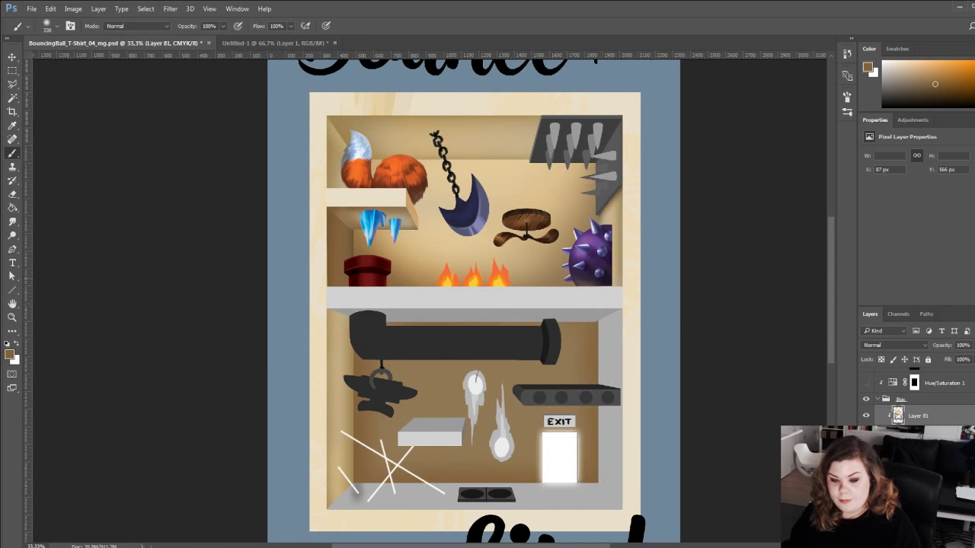
Lighten the lower back wall's centre with light tan sampled from the upper back wall, and warm it with a saturated yellow-orange.
alt+click(437, 229)
mouse_move(483, 320)
mouse_down()
mouse_move(392, 320)
mouse_move(473, 333)
mouse_move(385, 350)
mouse_move(517, 352)
mouse_move(408, 352)
mouse_move(537, 373)
mouse_move(412, 392)
mouse_up()
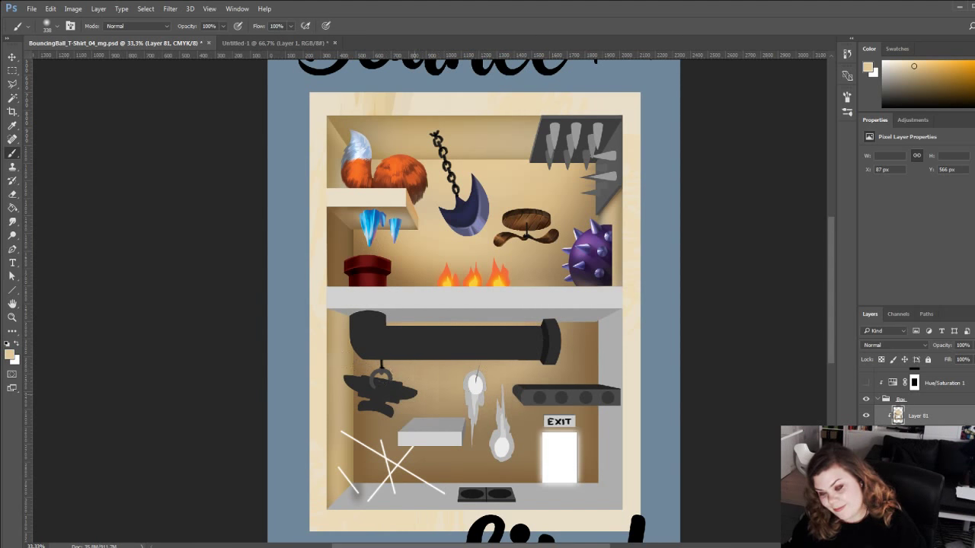
drag(933, 68, 946, 69)
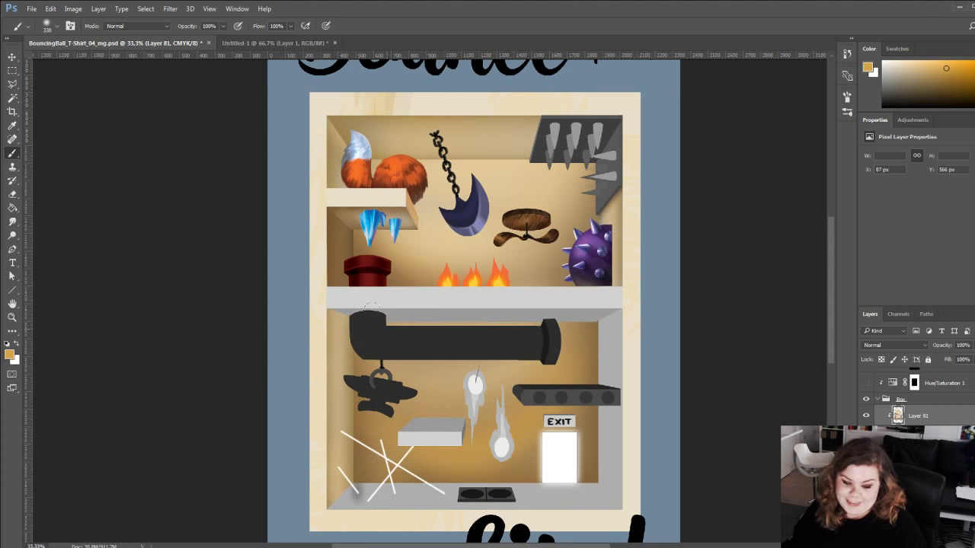
Sample tan and brown from the lower back wall, and undo the last brush strokes.
alt+click(444, 373)
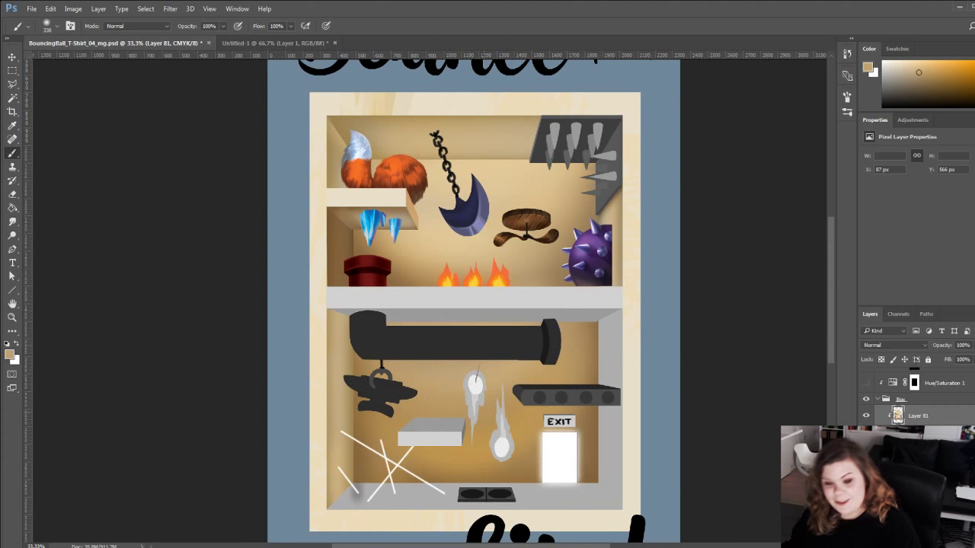
alt+click(355, 458)
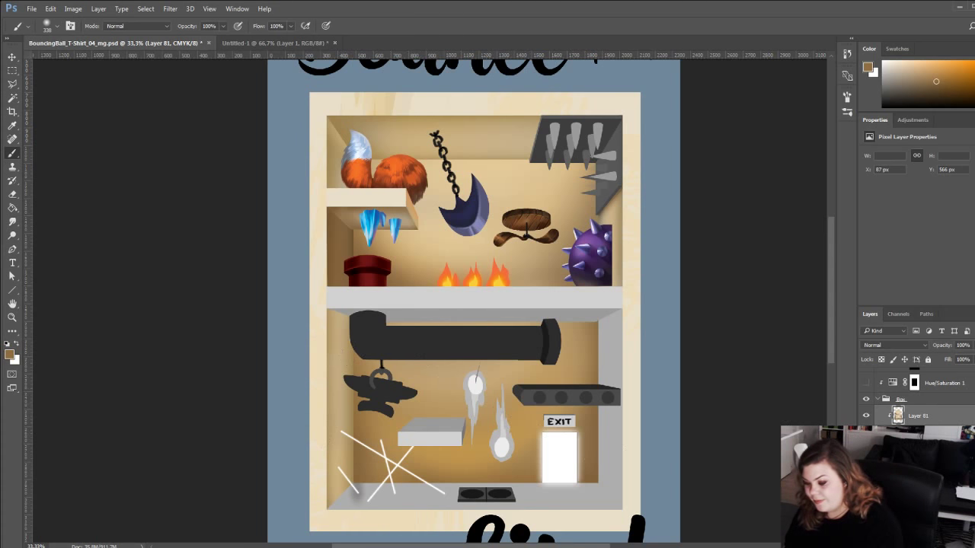
key(ctrl+alt+z)
key(ctrl+alt+z)
key(ctrl+alt+z)
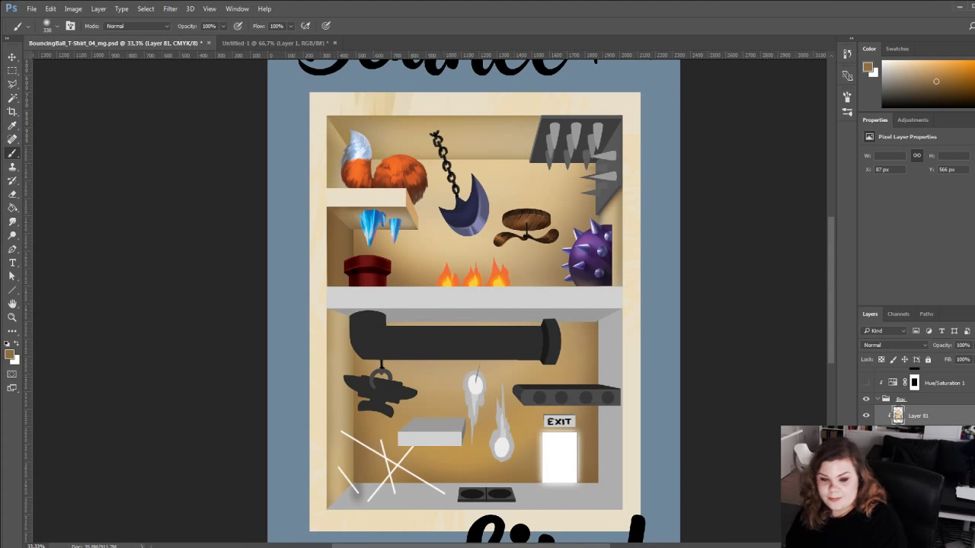
Try a dark brown shadow on the upper compartment's side wall by the red tube, undo it, and shade with a more saturated brown.
drag(947, 83, 959, 96)
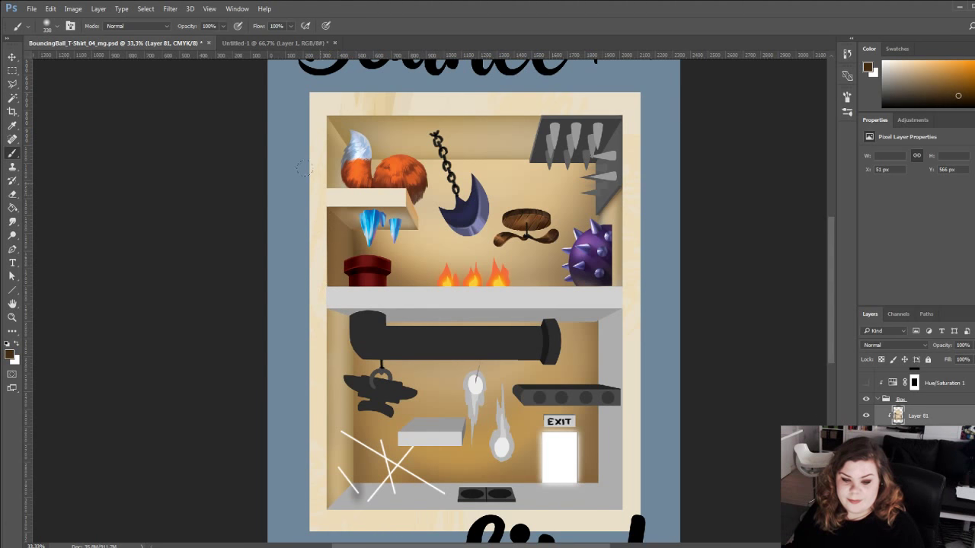
key(ctrl+z)
drag(963, 88, 971, 85)
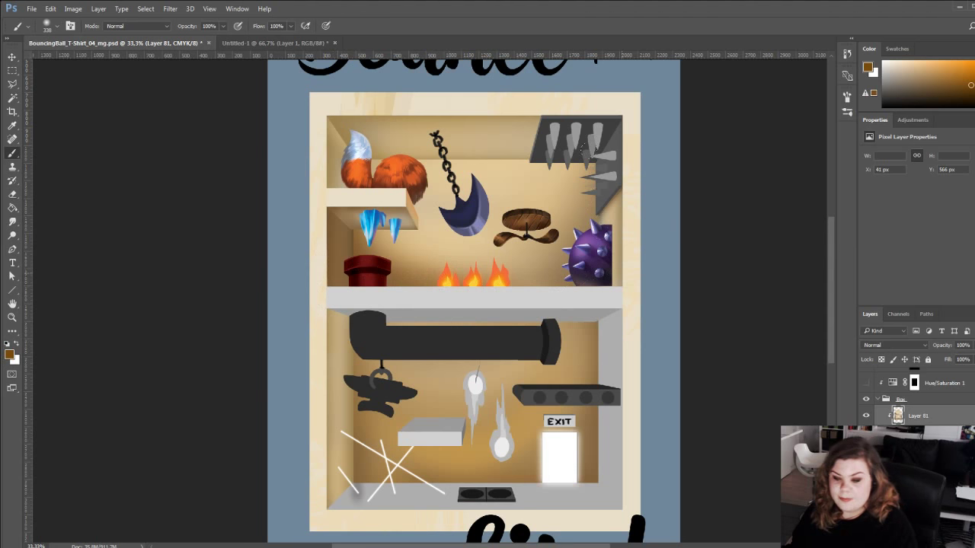
View the whole illustration to check the shading, and collapse the Box_Stops layer group.
click(12, 317)
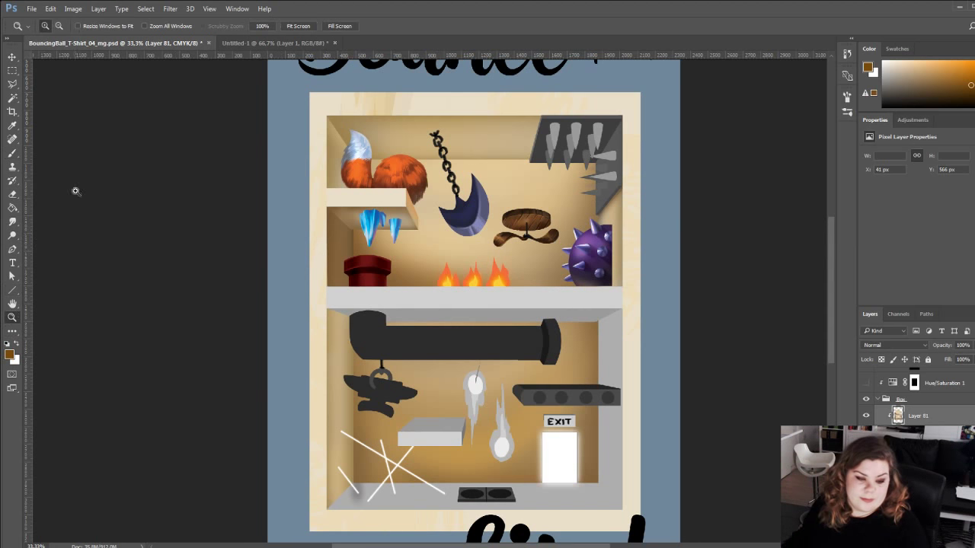
click(298, 26)
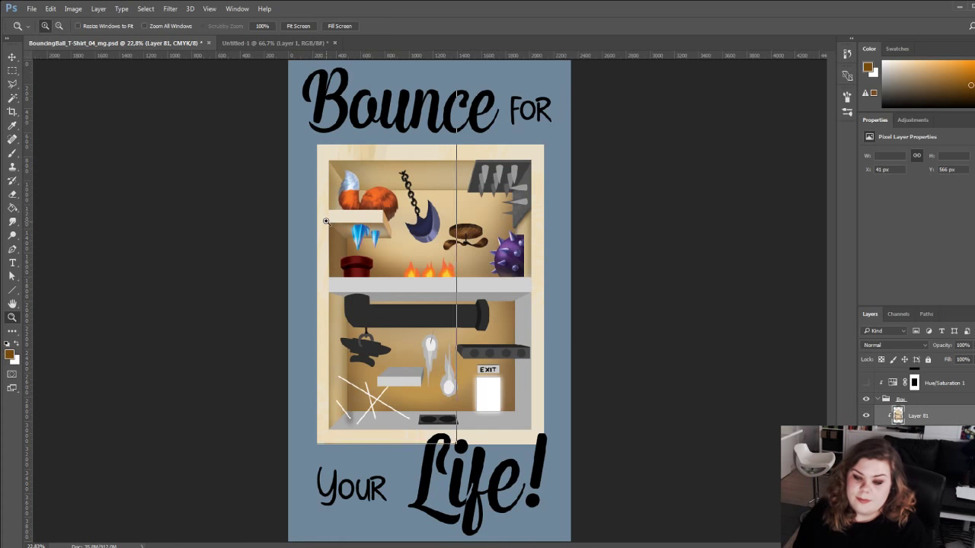
click(324, 226)
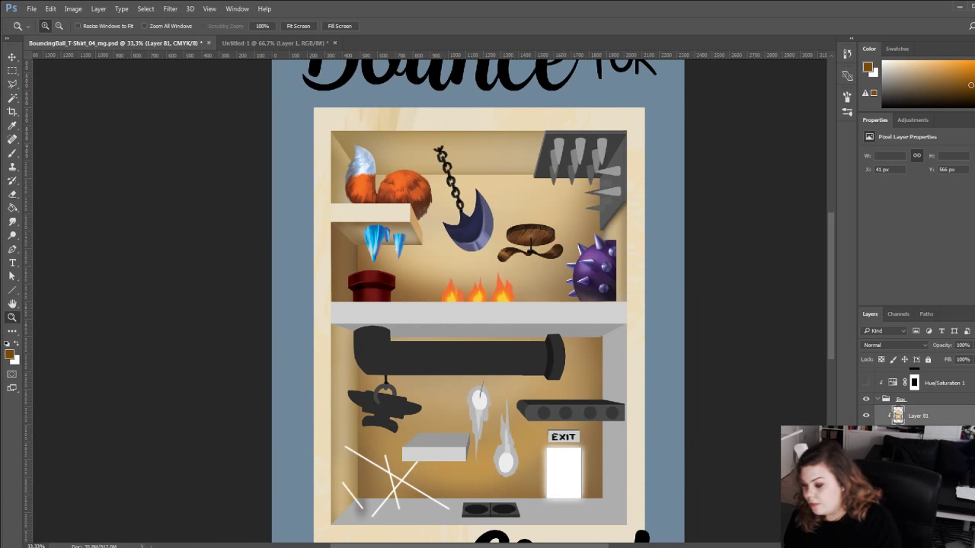
scroll(906, 392, down, 5)
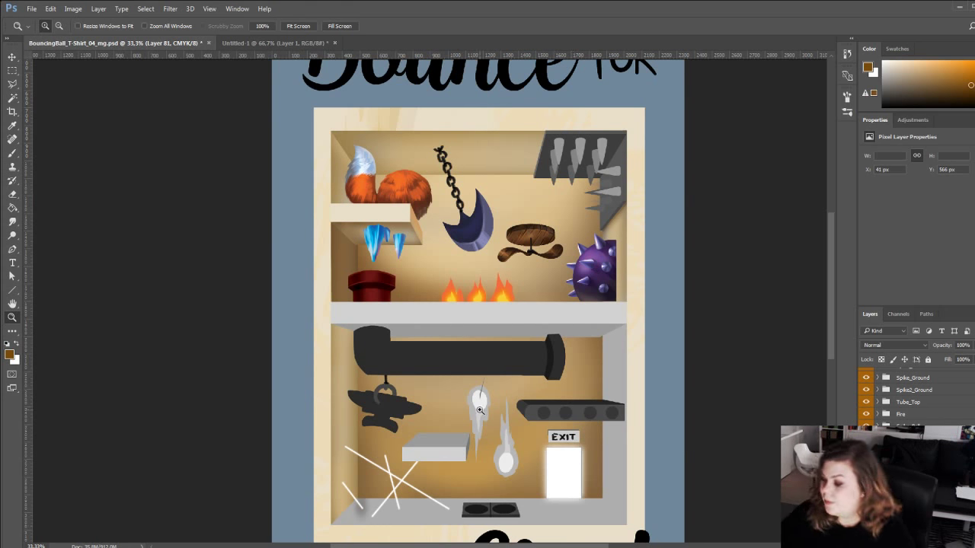
scroll(914, 396, up, 5)
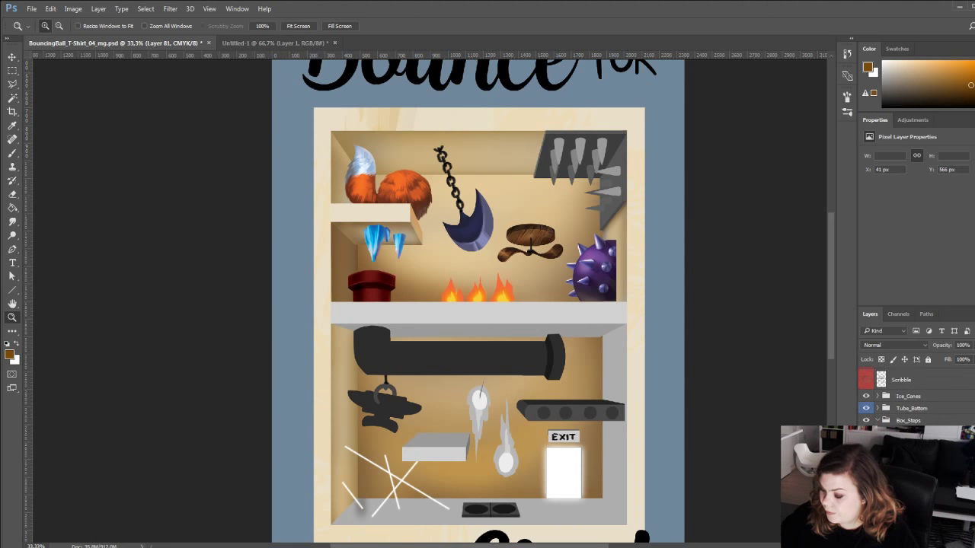
click(878, 421)
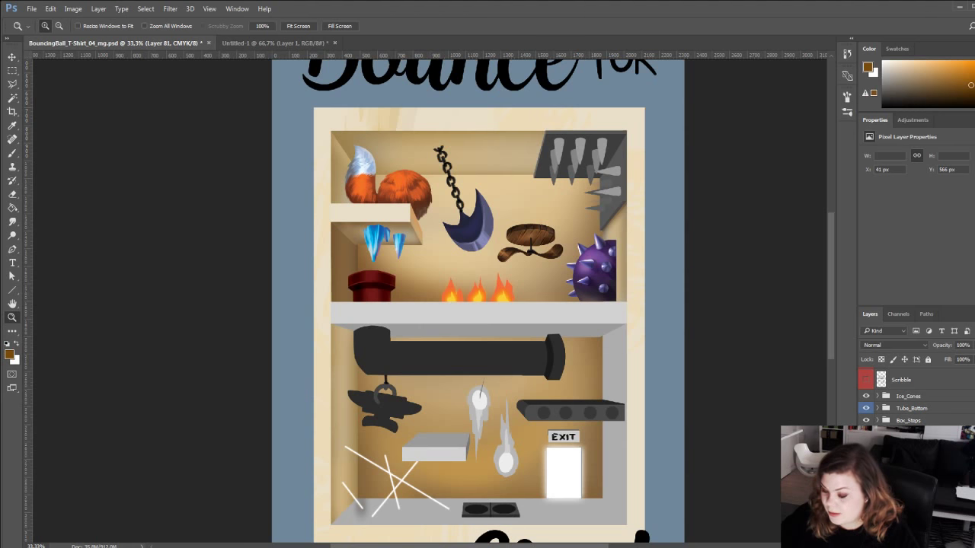
Find the box's base layer, Layer 16, check it by switching its visibility off and on, and select it.
scroll(914, 396, down, 5)
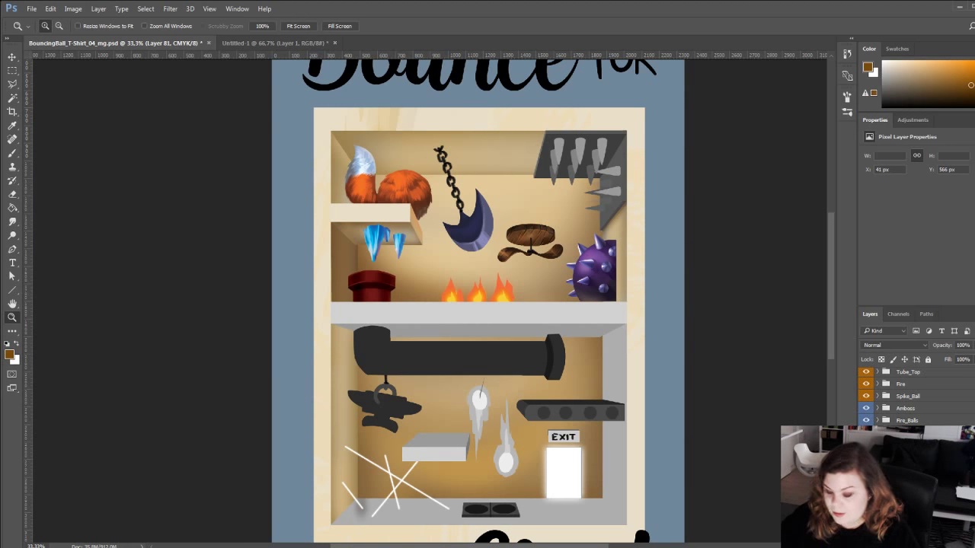
scroll(914, 396, down, 5)
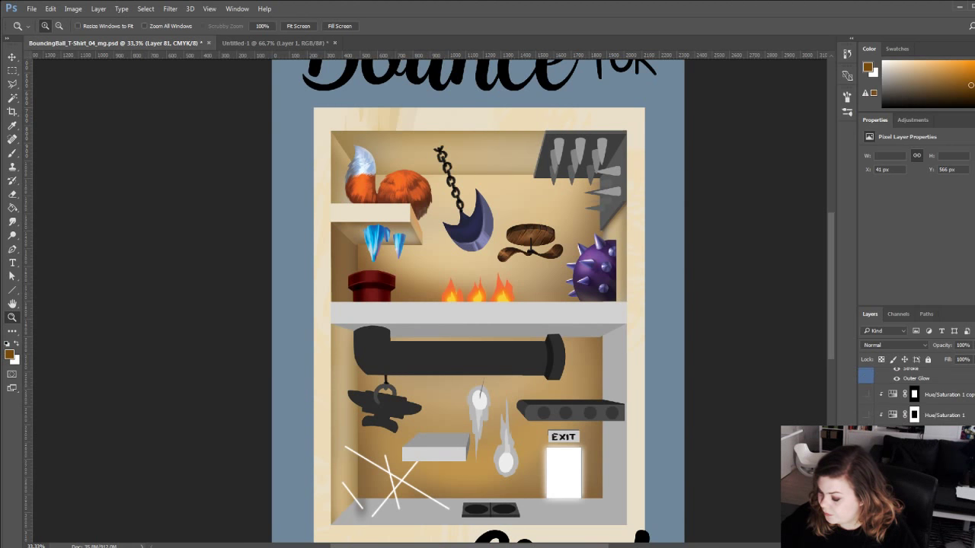
scroll(914, 396, down, 5)
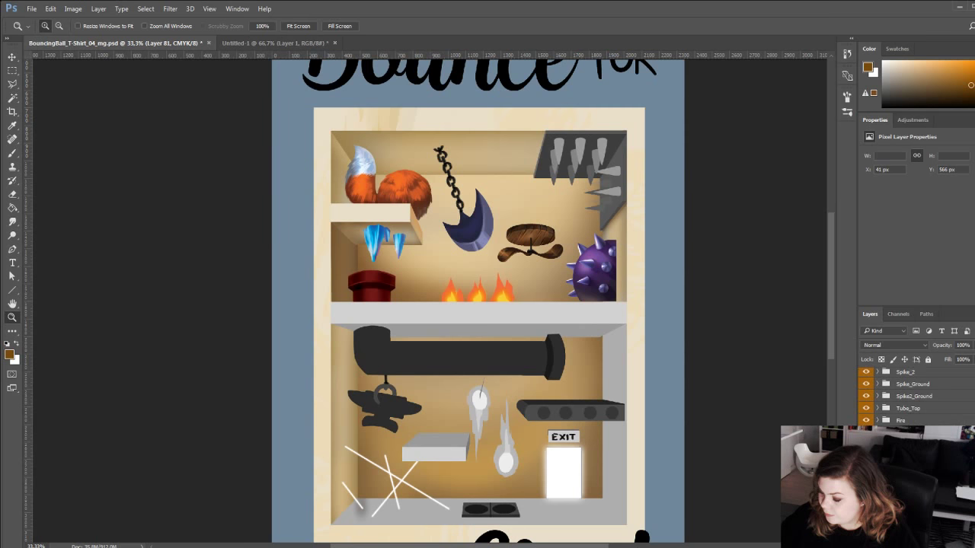
scroll(914, 396, up, 1)
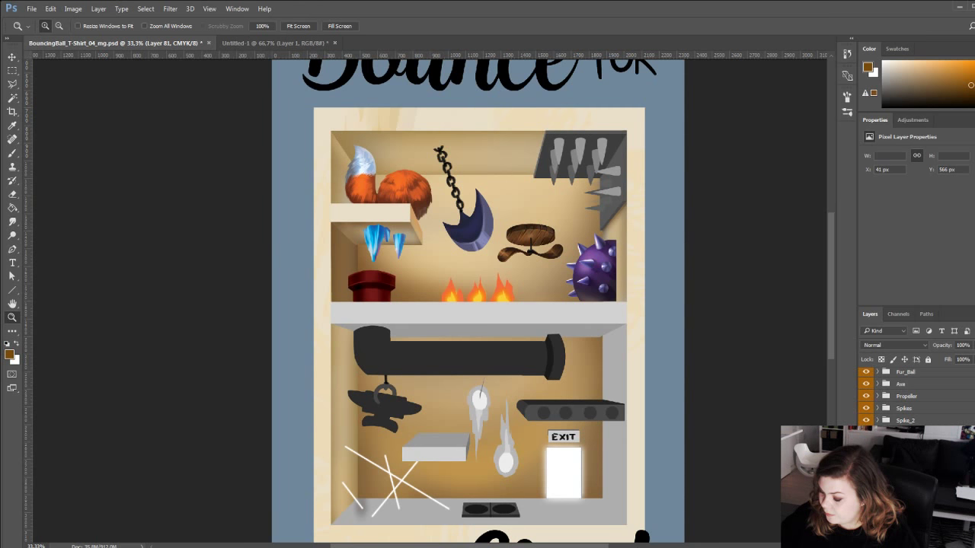
scroll(914, 396, up, 1)
scroll(914, 396, up, 3)
scroll(914, 396, down, 2)
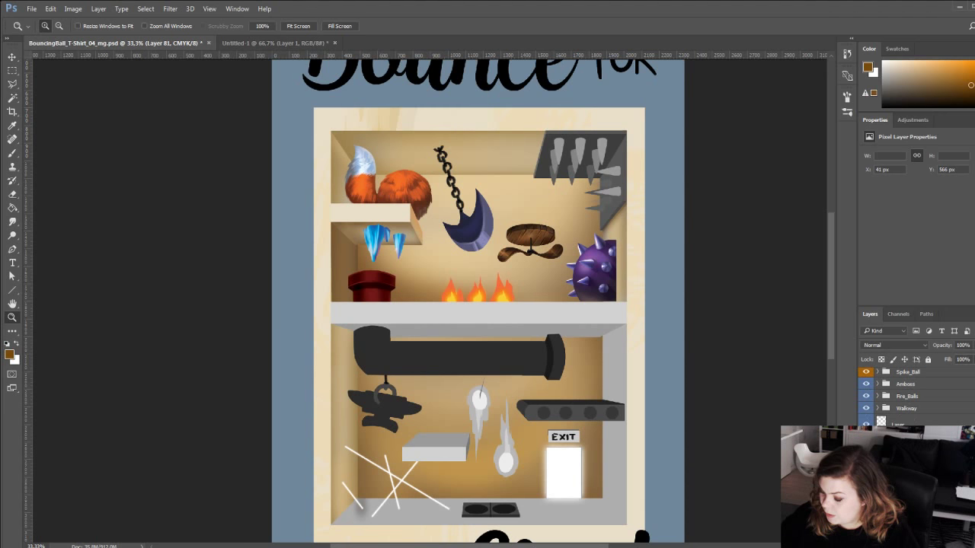
scroll(914, 393, down, 5)
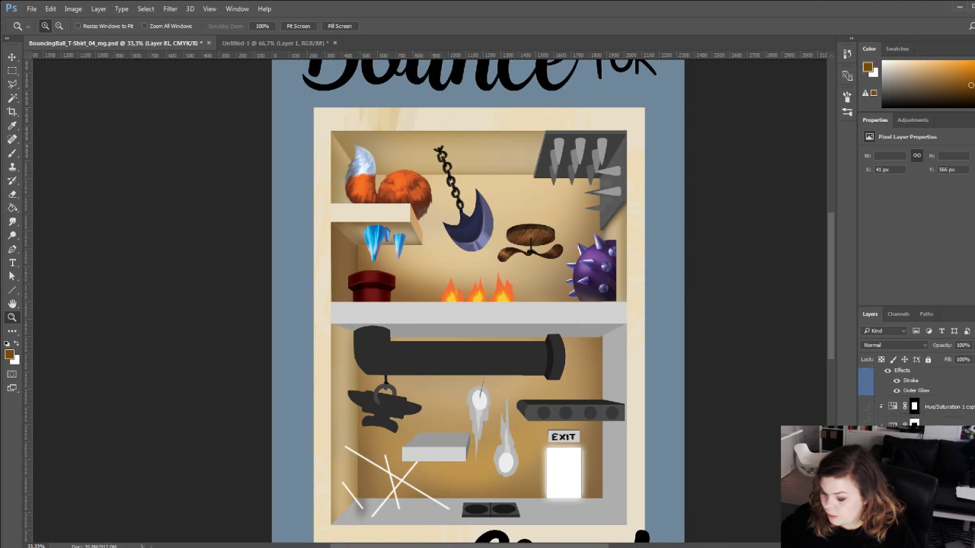
scroll(914, 392, down, 1)
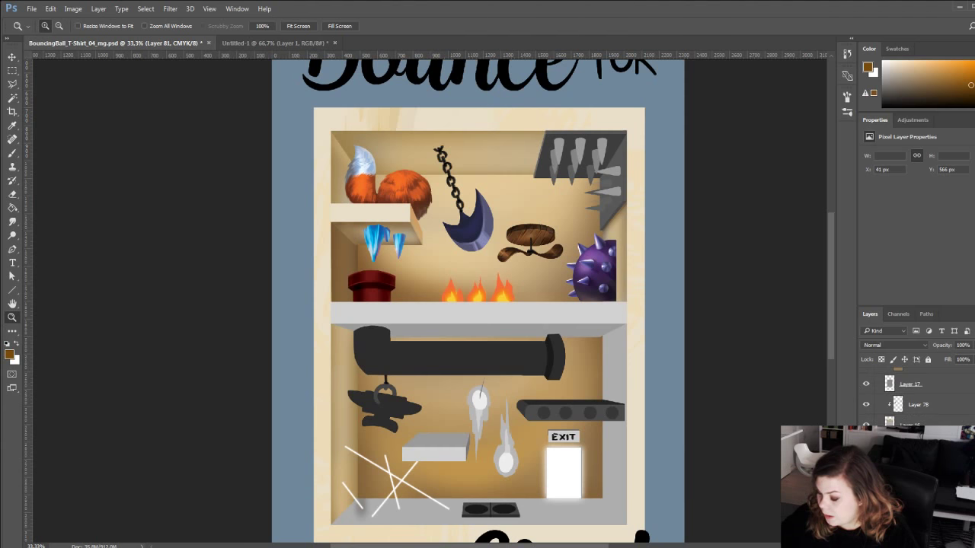
click(866, 427)
click(866, 426)
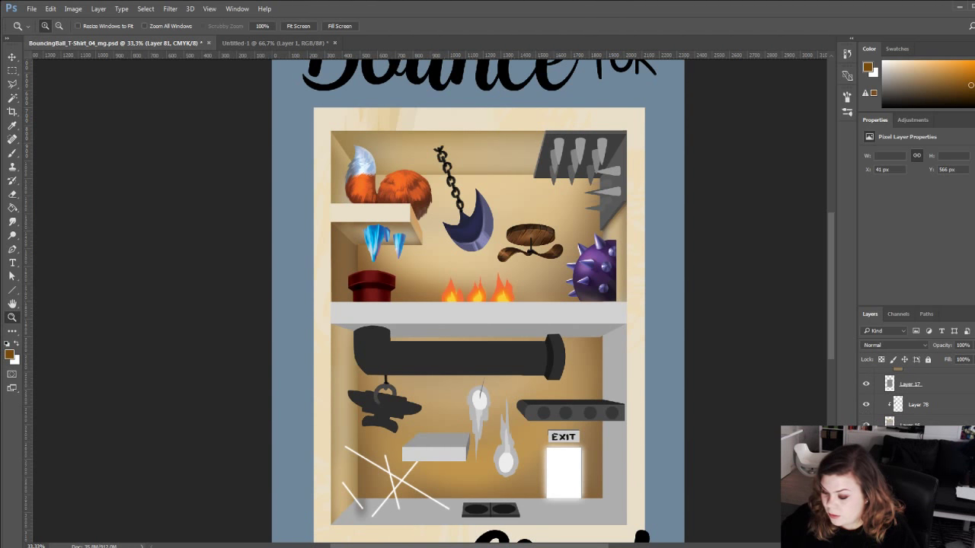
click(912, 424)
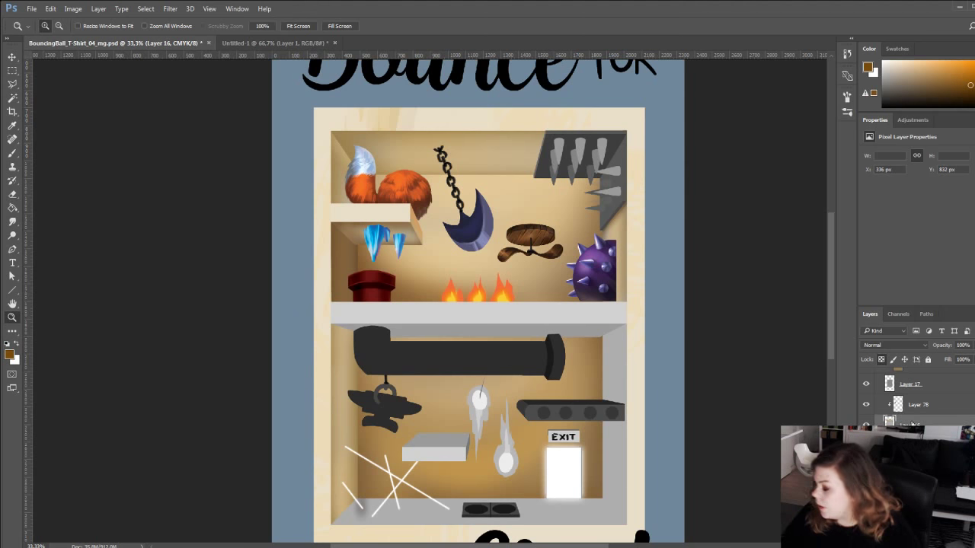
Outline the grey floor of the lower compartment with a polygonal lasso selection.
key(l)
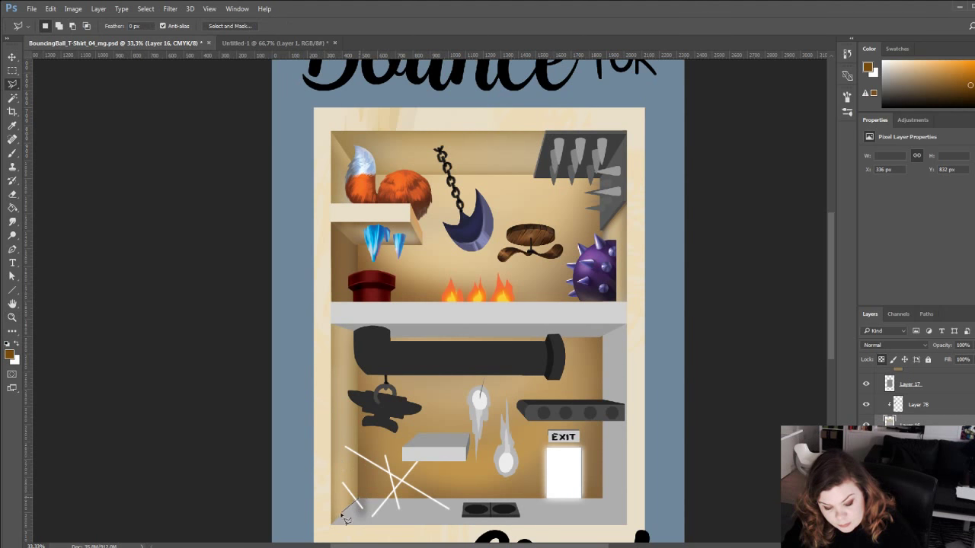
click(328, 526)
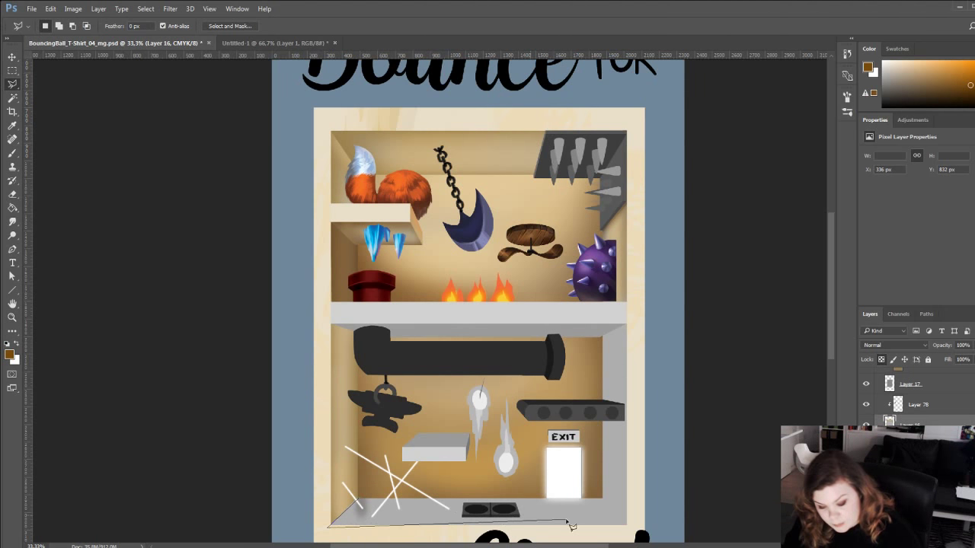
click(627, 526)
click(595, 488)
click(355, 478)
click(358, 499)
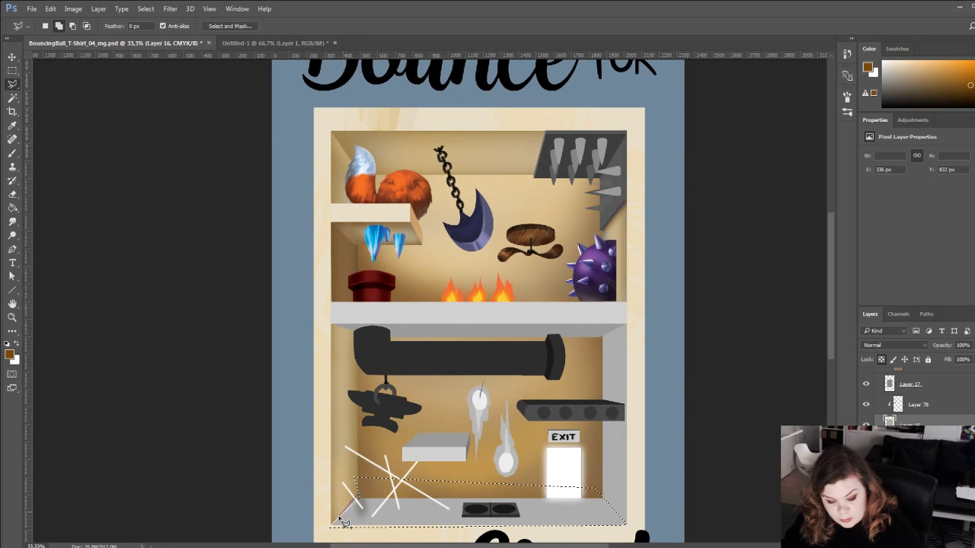
key(b)
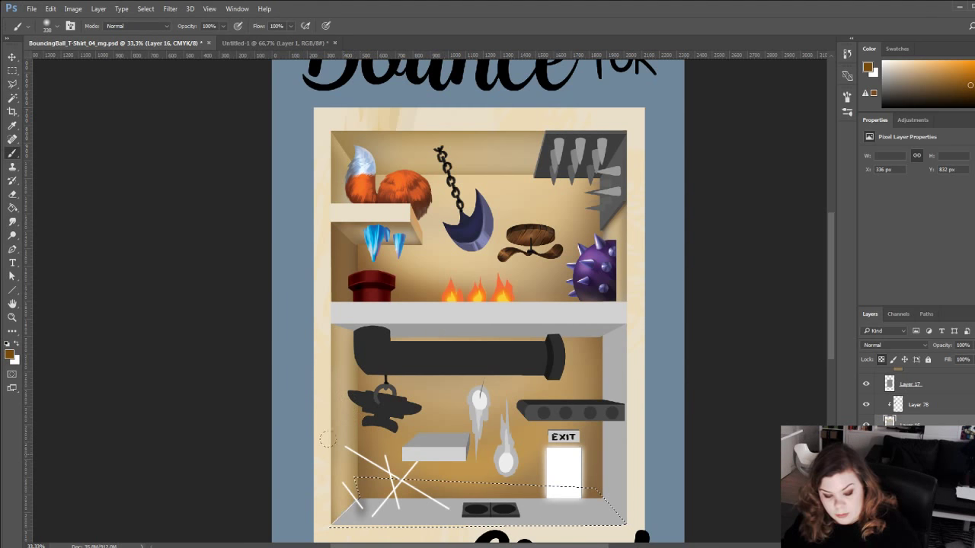
key(l)
click(341, 467)
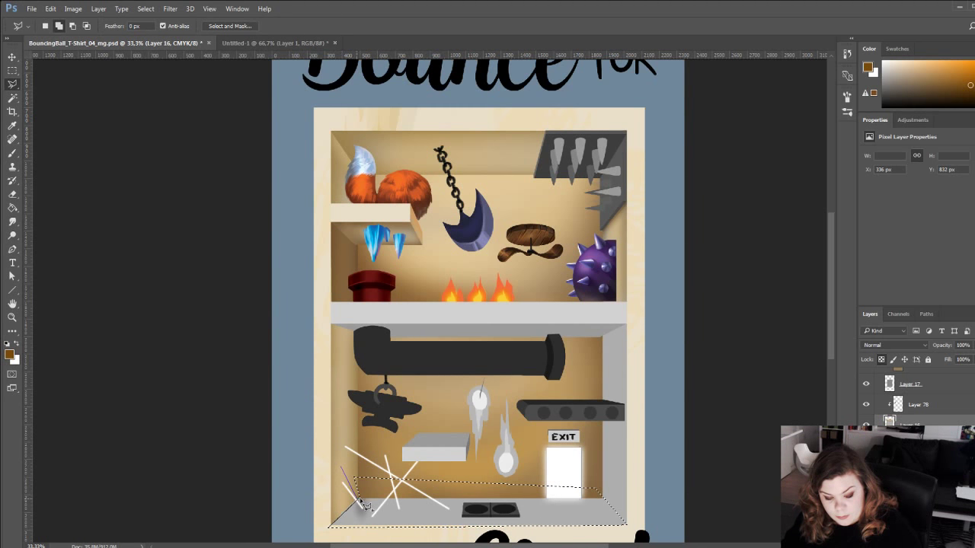
click(361, 500)
click(371, 478)
click(365, 453)
double_click(333, 449)
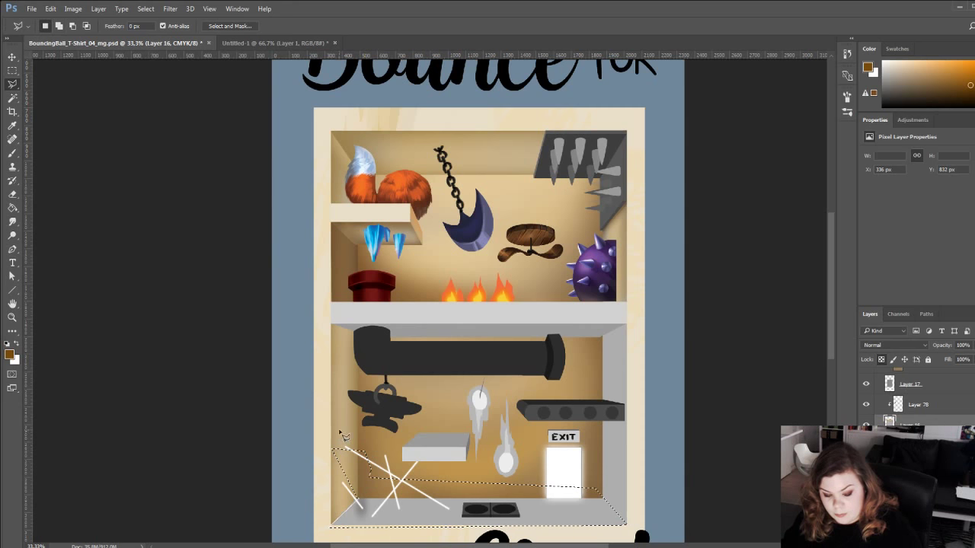
key(ctrl+z)
Subtract the area overlapping the side wall near the white lines from the floor selection.
alt+click(344, 466)
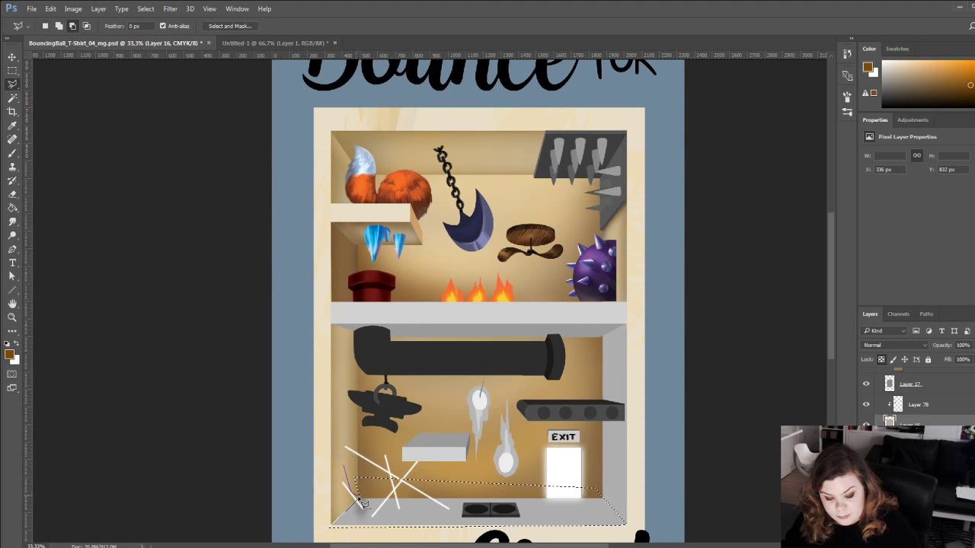
click(361, 500)
click(369, 477)
click(368, 455)
double_click(333, 454)
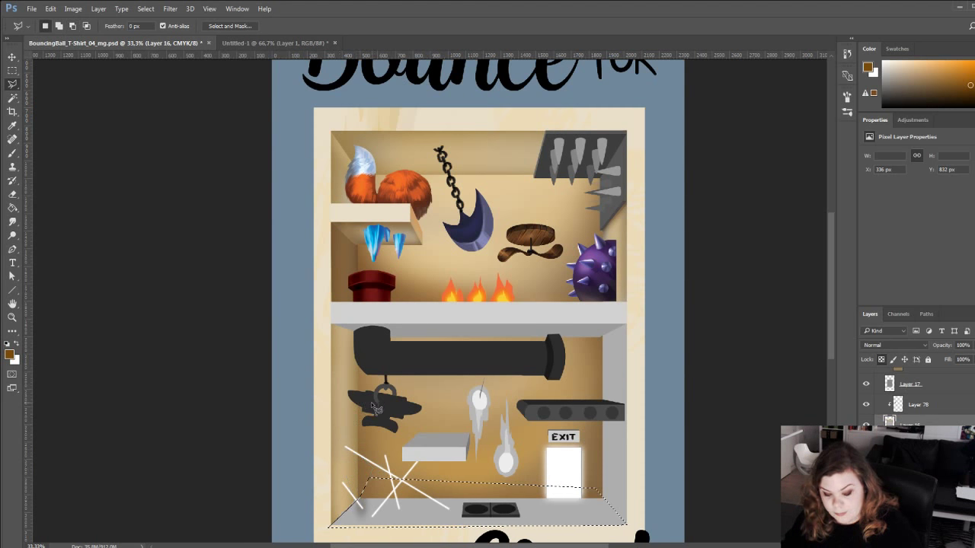
Paint brown shading over the selected grey floor of the lower compartment with the soft brush.
key(b)
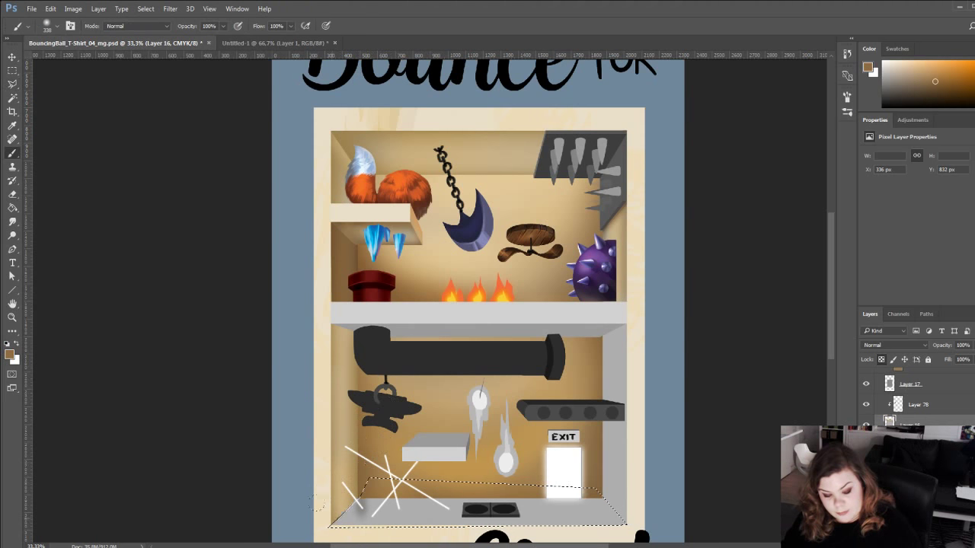
mouse_move(320, 523)
mouse_down()
mouse_move(568, 535)
mouse_move(358, 532)
mouse_move(544, 533)
mouse_up()
scroll(488, 488, down, 2)
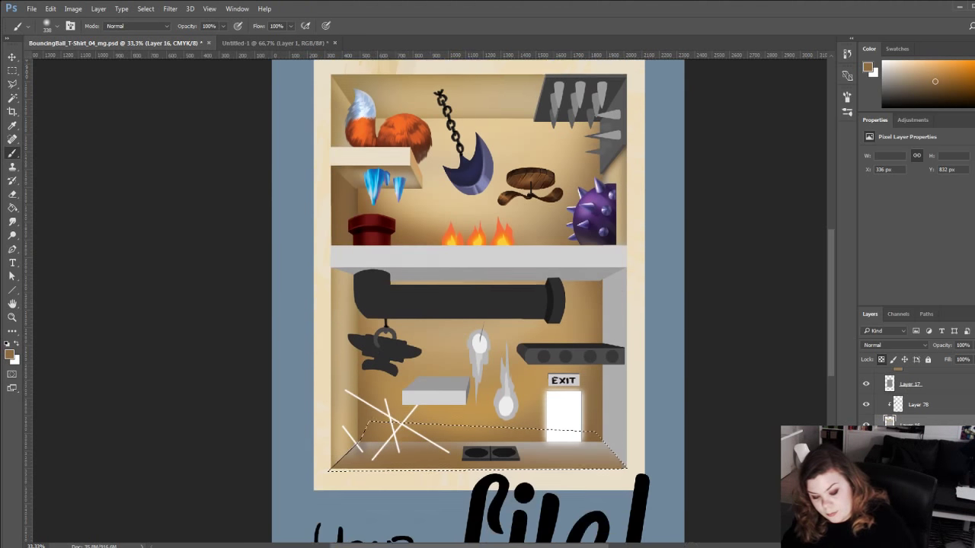
scroll(339, 441, down, 1)
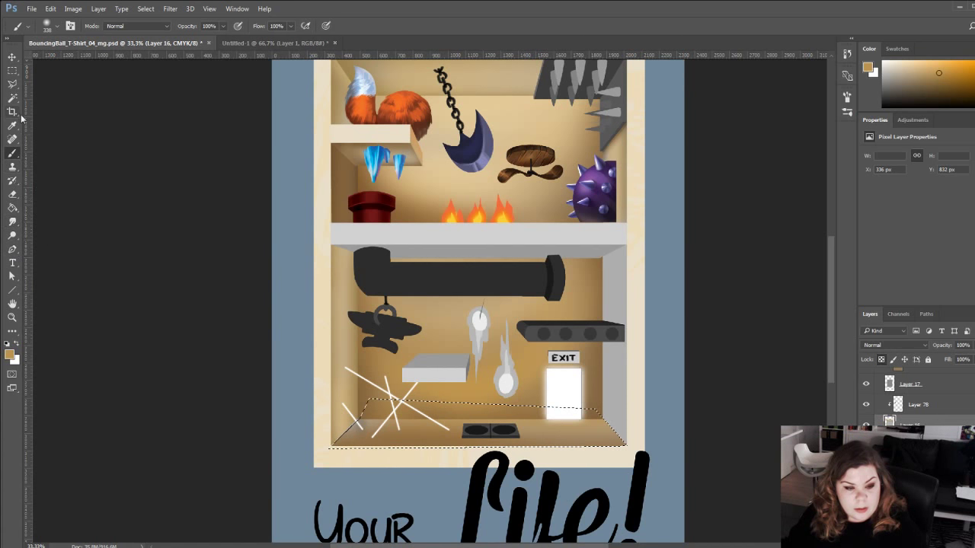
Refine the floor's shading with sampled light tan and mid brown plus a darker brown, and clear the selection.
click(12, 84)
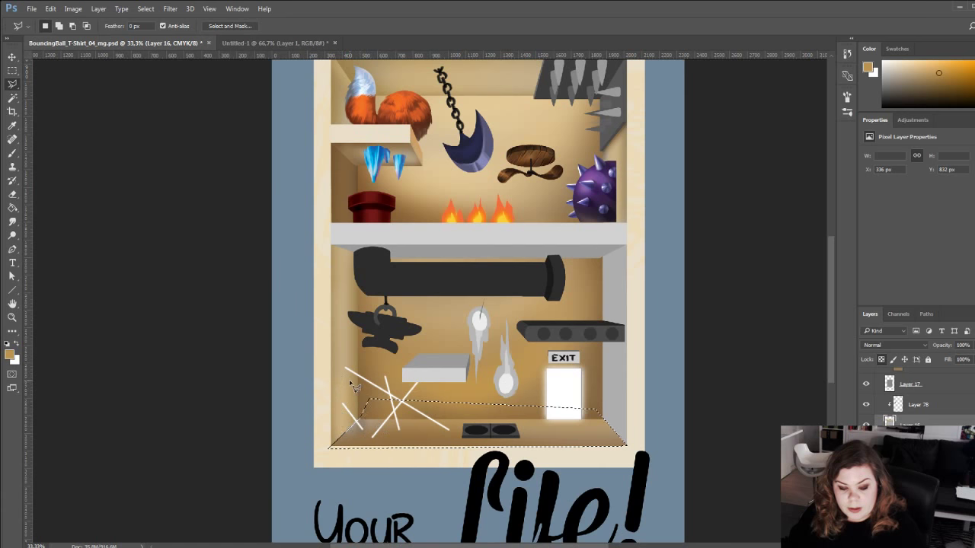
click(340, 349)
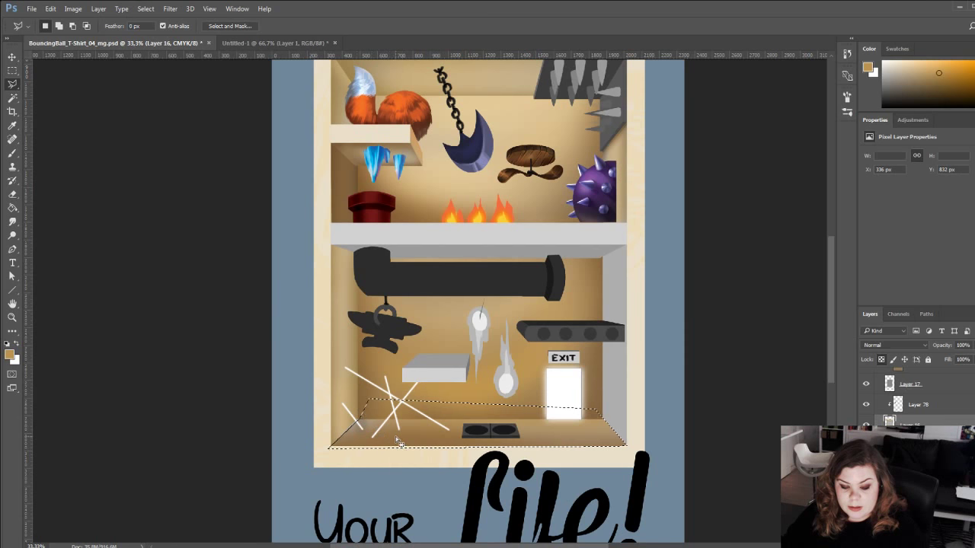
click(13, 153)
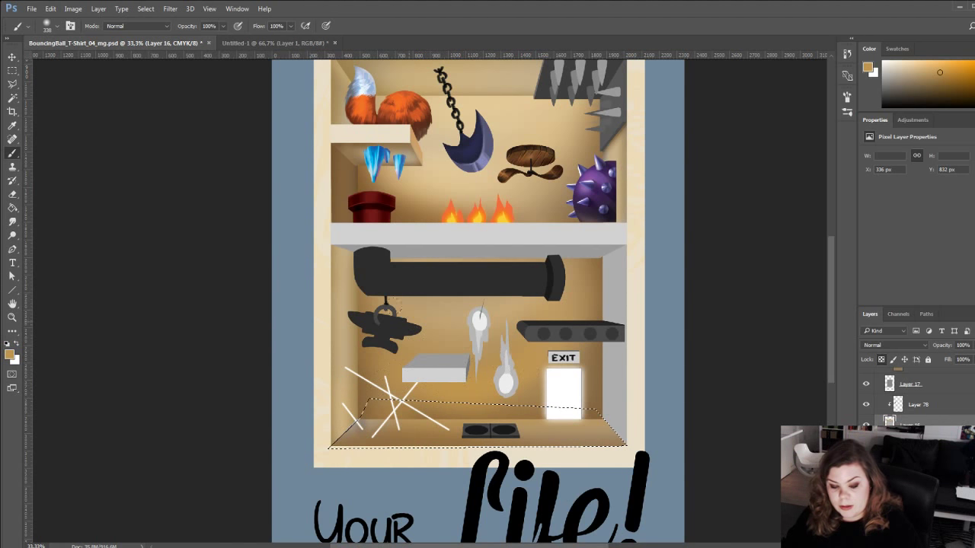
alt+click(413, 177)
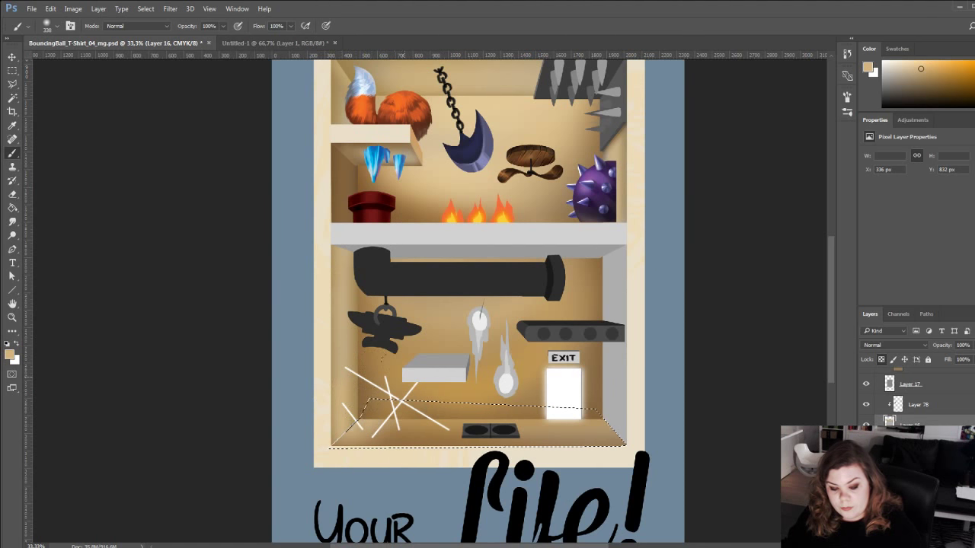
alt+click(404, 417)
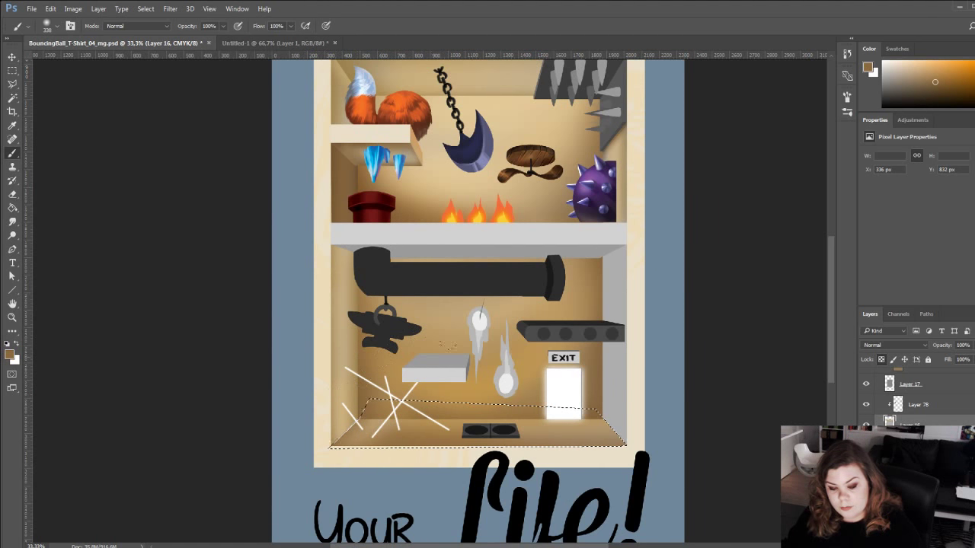
mouse_move(941, 75)
mouse_down()
mouse_move(946, 67)
mouse_move(963, 89)
mouse_up()
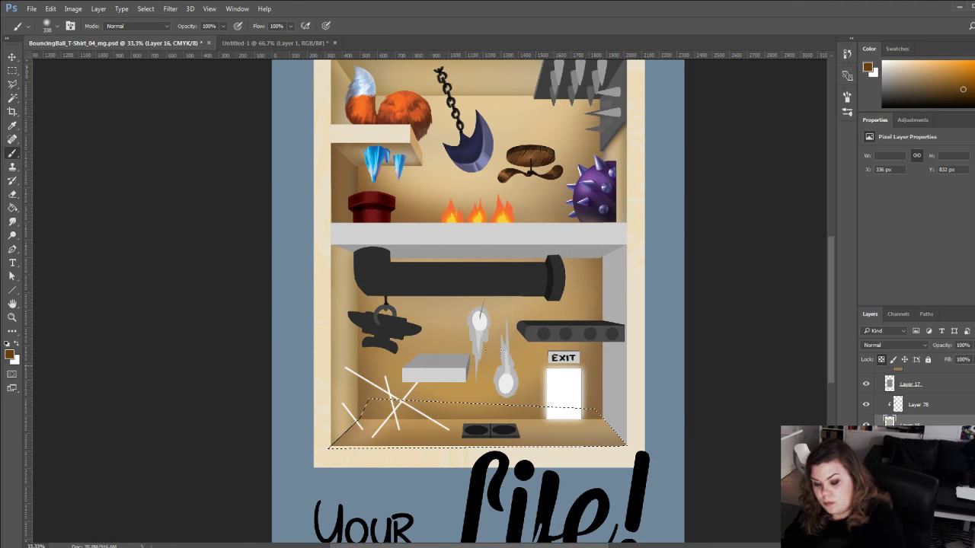
scroll(533, 381, down, 1)
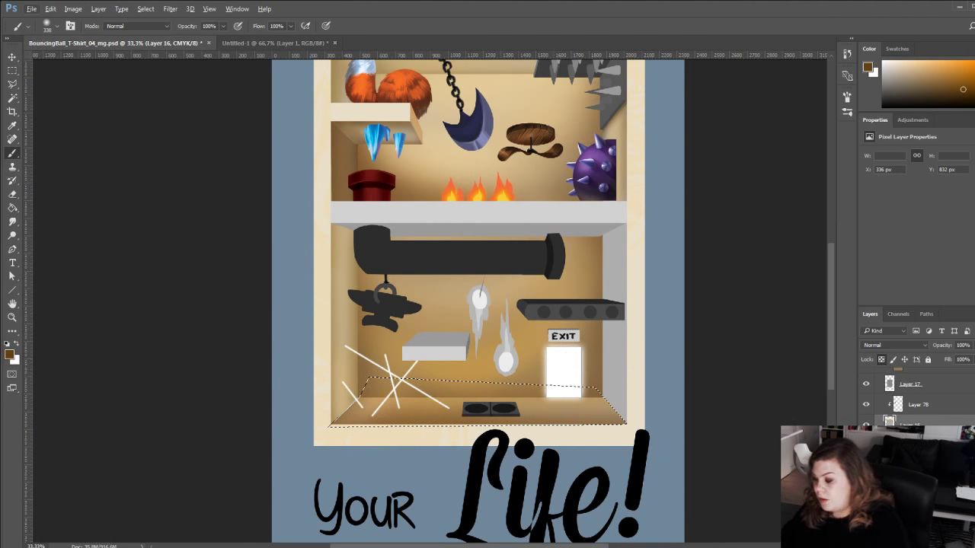
key(ctrl+d)
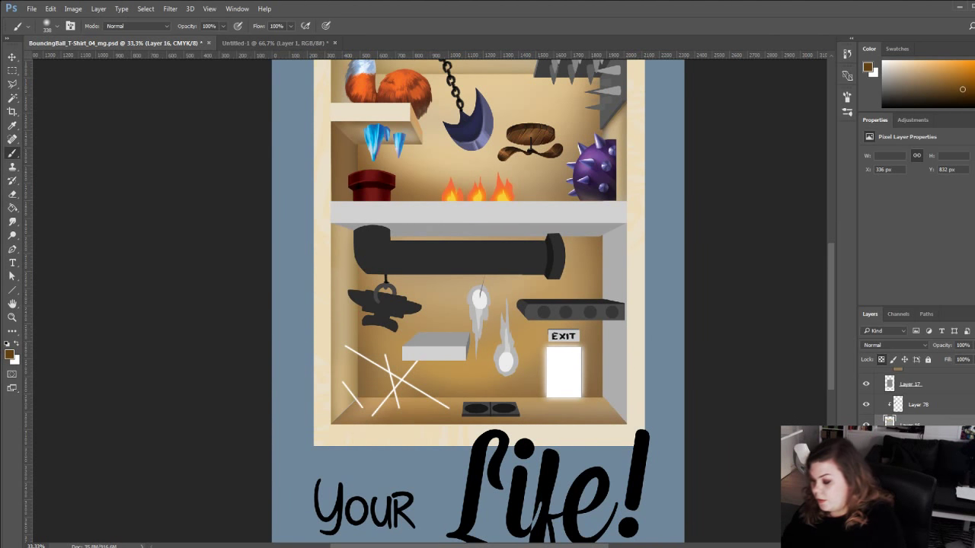
Add a new layer and outline a light beam on the floor, widening forward from the exit door, with a polygonal lasso.
click(965, 538)
key(l)
click(549, 394)
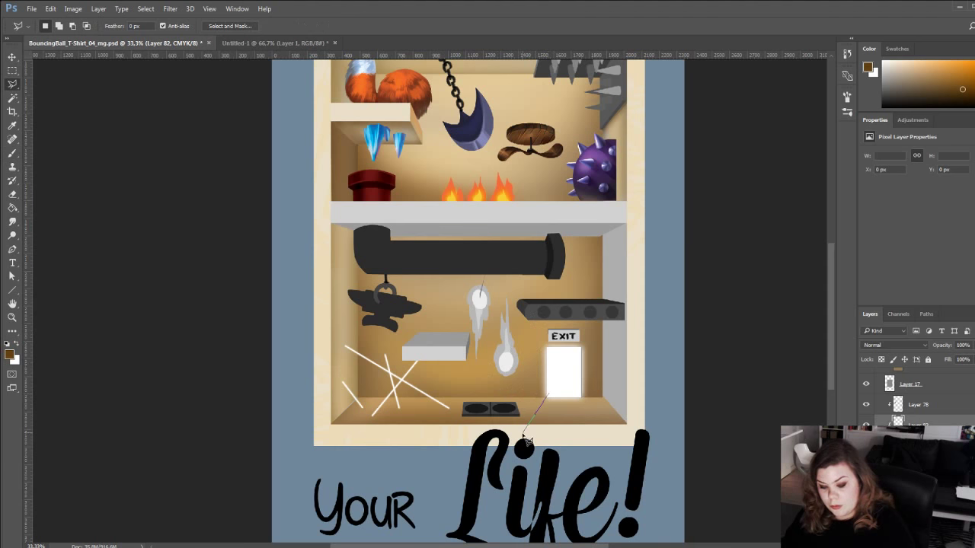
click(524, 435)
click(607, 427)
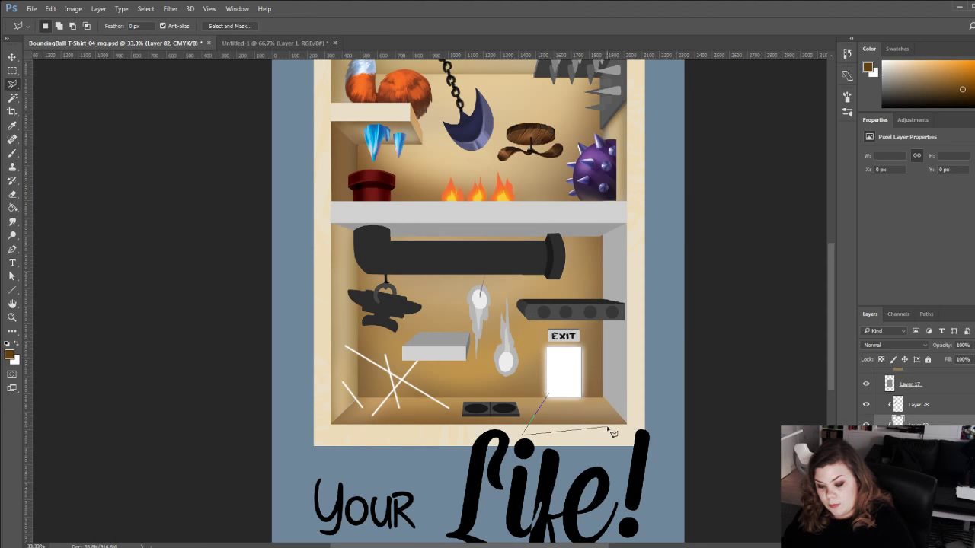
double_click(581, 397)
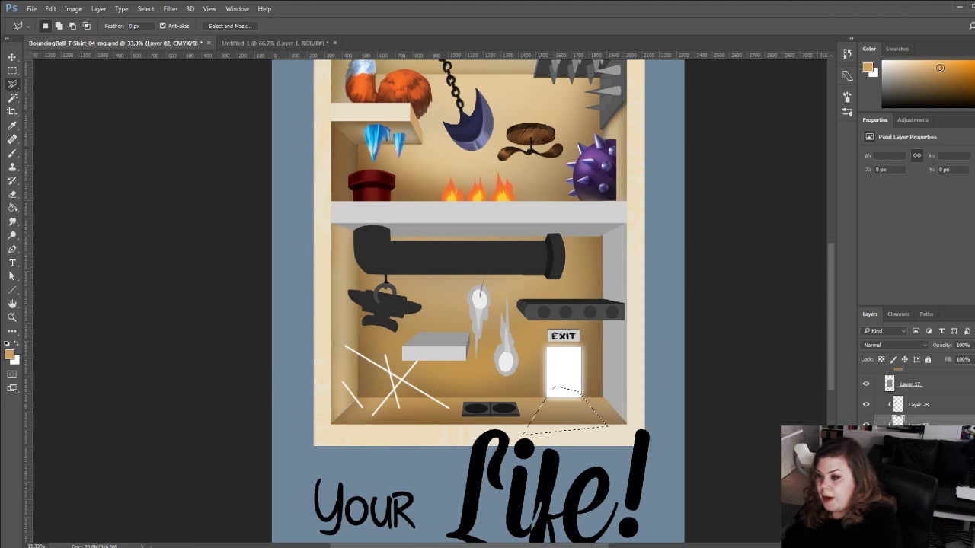
key(g)
click(567, 412)
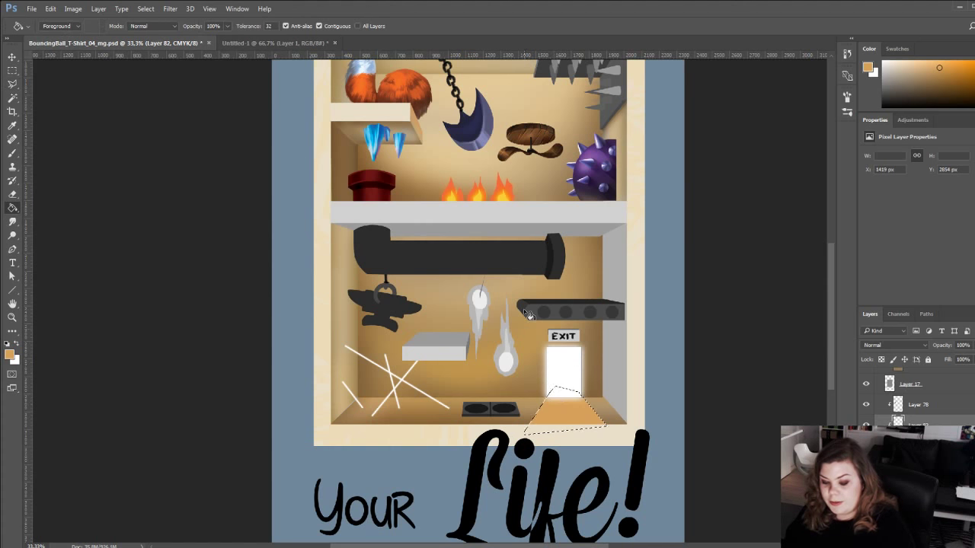
key(ctrl+alt+z)
key(ctrl+alt+z)
Fill the beam selection with a pale peach-to-transparent gradient fading away from the exit door, and deselect.
right_click(13, 209)
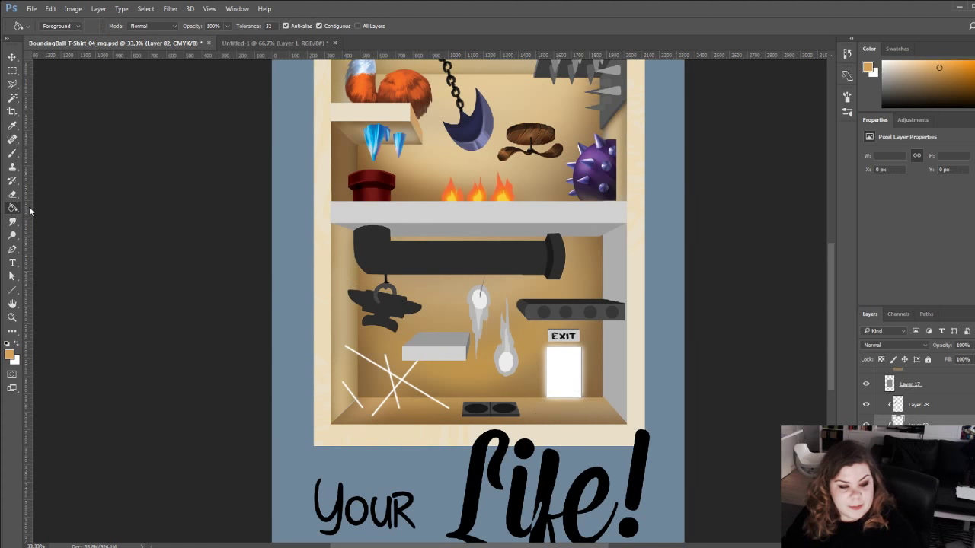
click(30, 210)
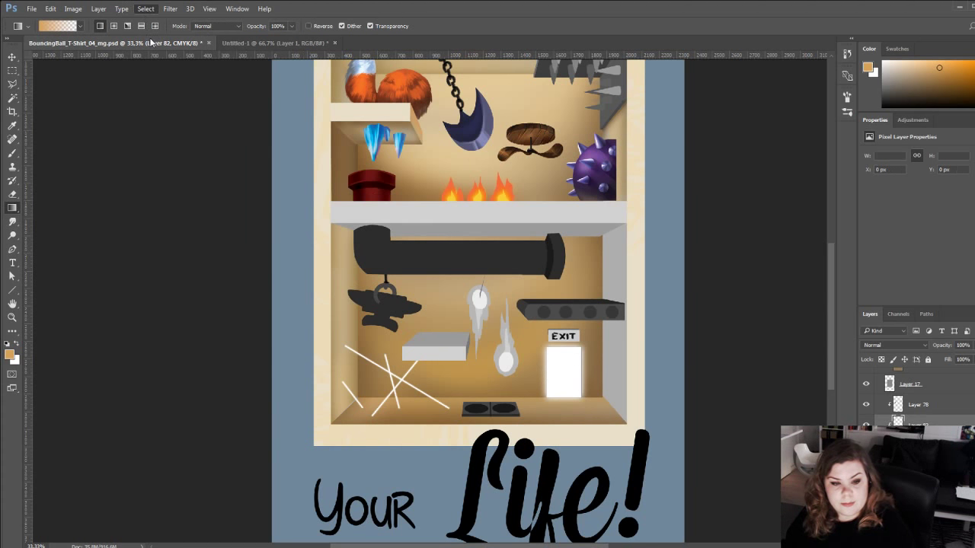
drag(561, 371, 564, 416)
click(913, 61)
drag(560, 378, 560, 410)
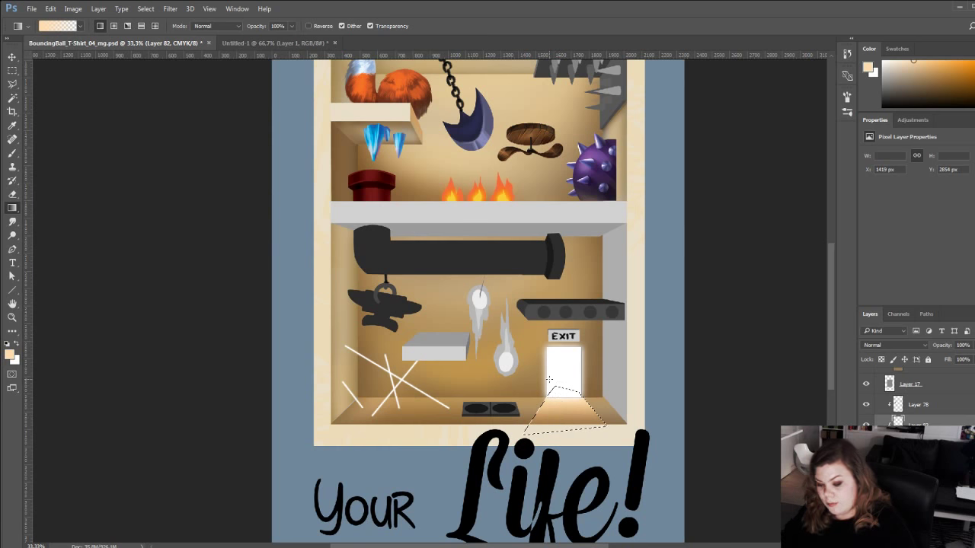
key(ctrl+d)
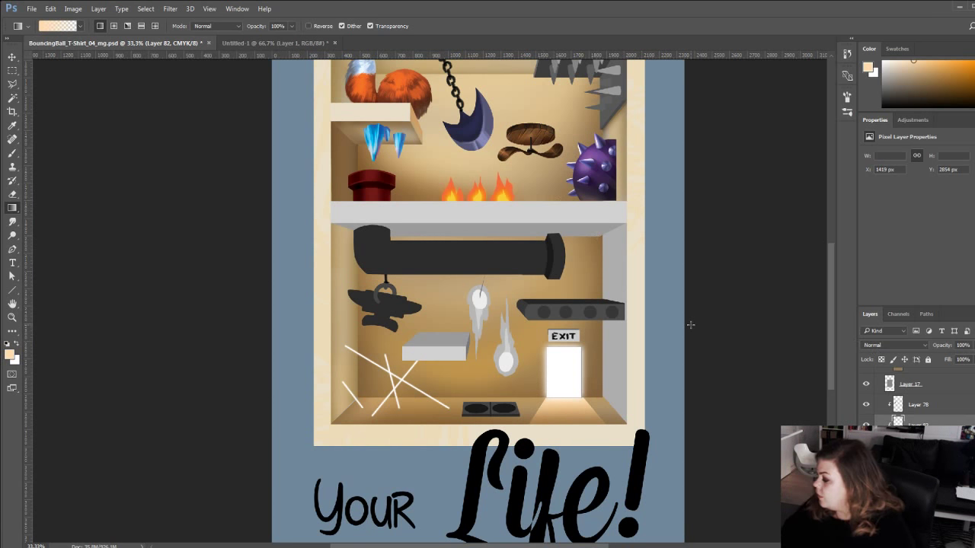
Check the light beam by switching its layer off and on, duplicate the layer, and clip the copy to the layer beneath.
key(j)
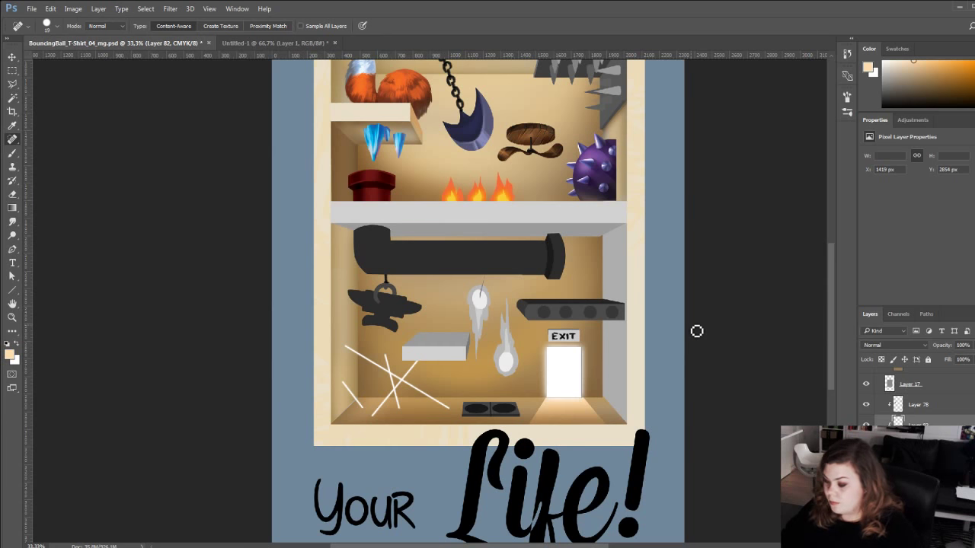
click(866, 427)
click(866, 427)
key(ctrl+j)
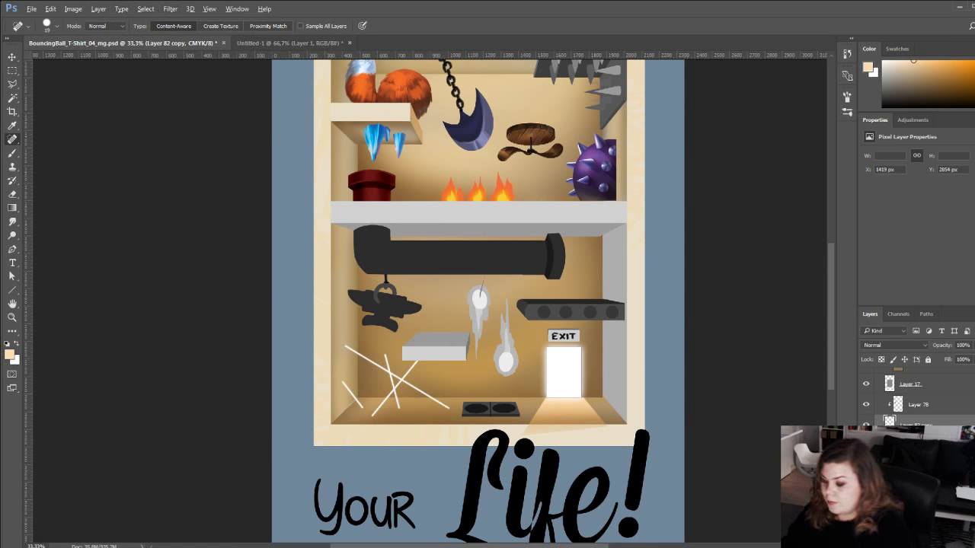
alt+click(914, 436)
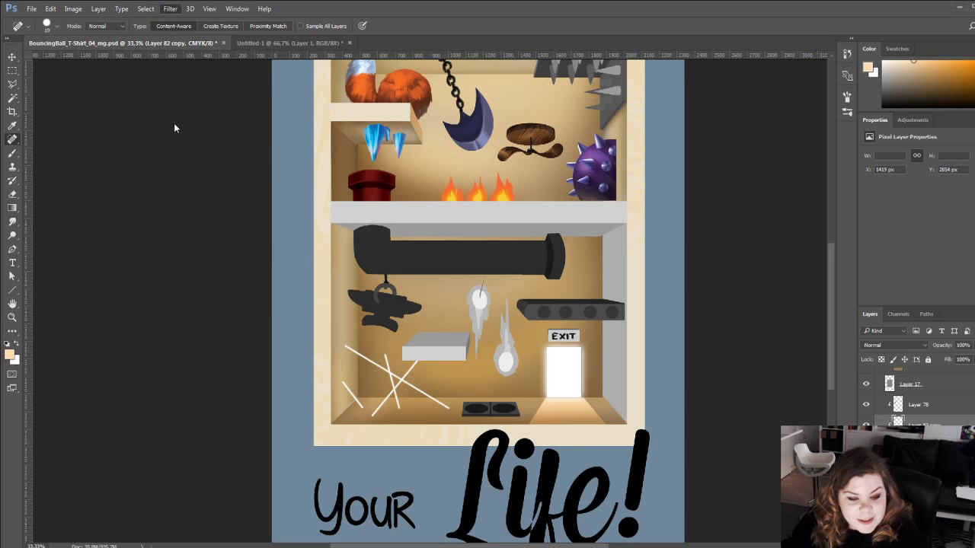
Soften the light beam's copy with a blur filter and check the glow by switching layer visibility off and on.
key(h)
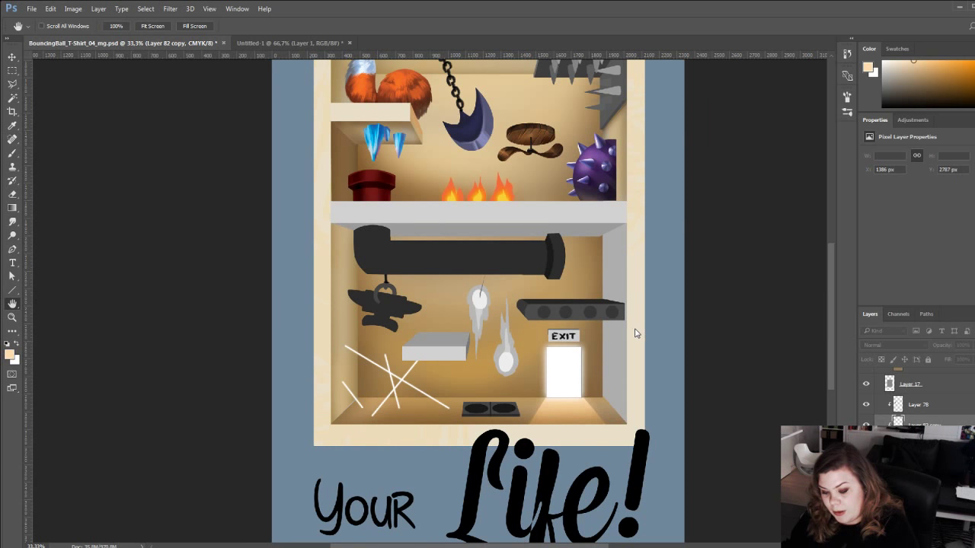
key(g)
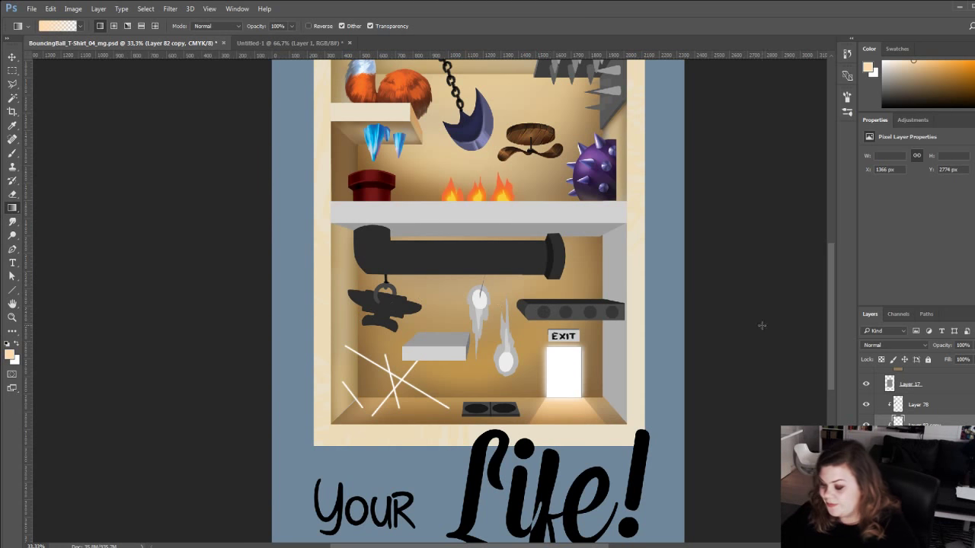
click(866, 466)
click(866, 466)
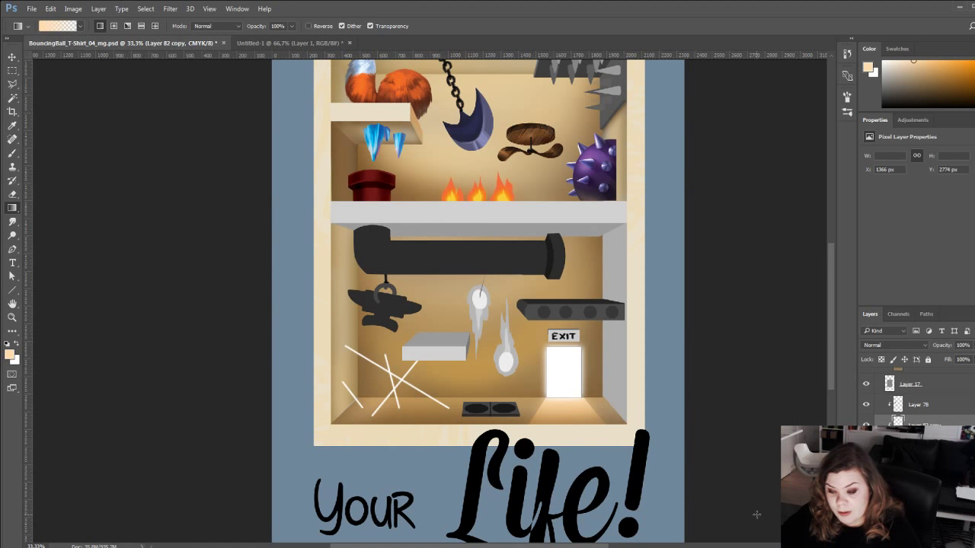
click(866, 466)
click(866, 466)
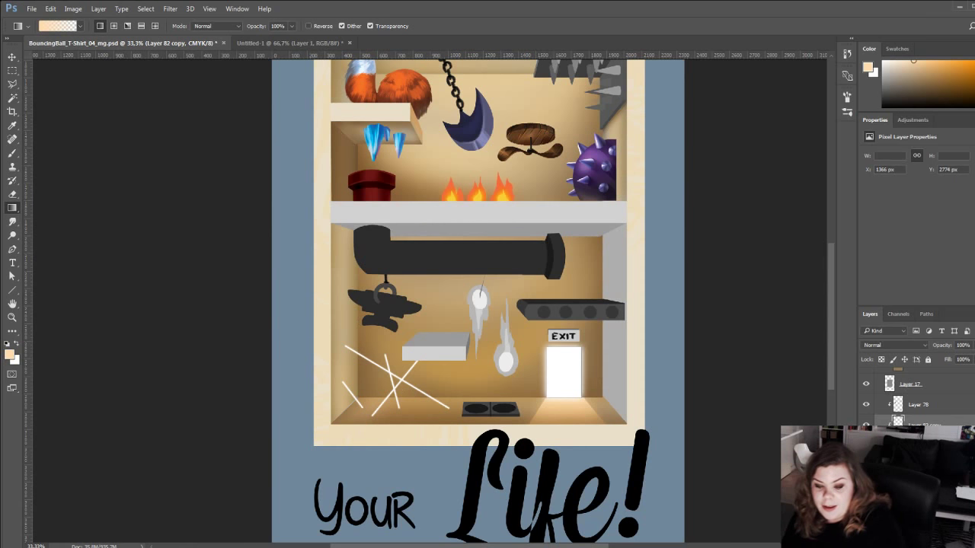
Select Layer 16 and outline the grey right-hand wall of the lower compartment with a polygonal lasso selection.
click(914, 467)
key(l)
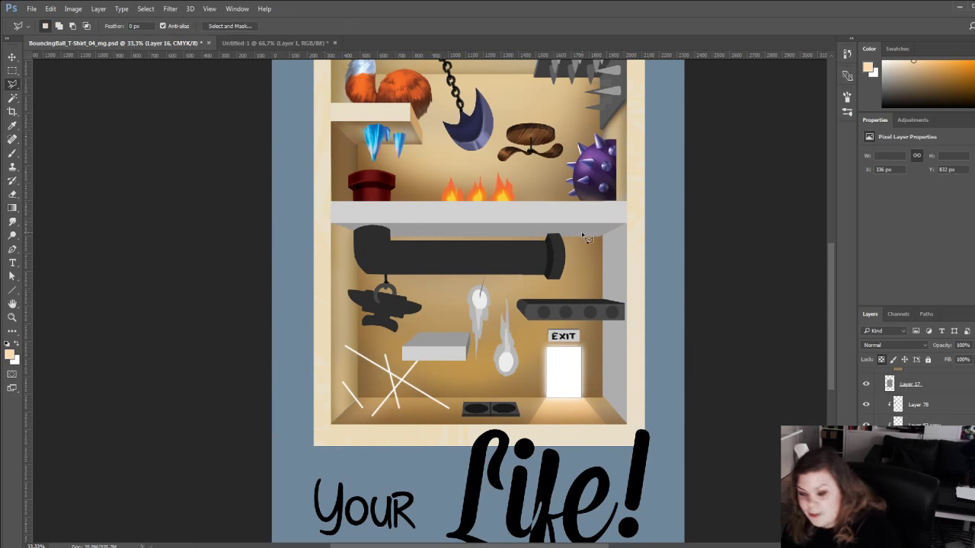
click(601, 225)
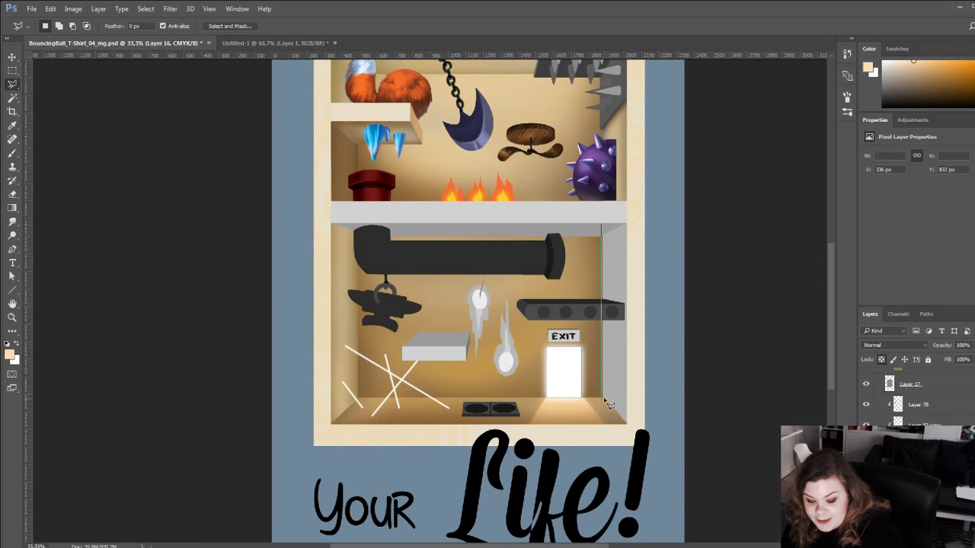
key(Escape)
click(601, 227)
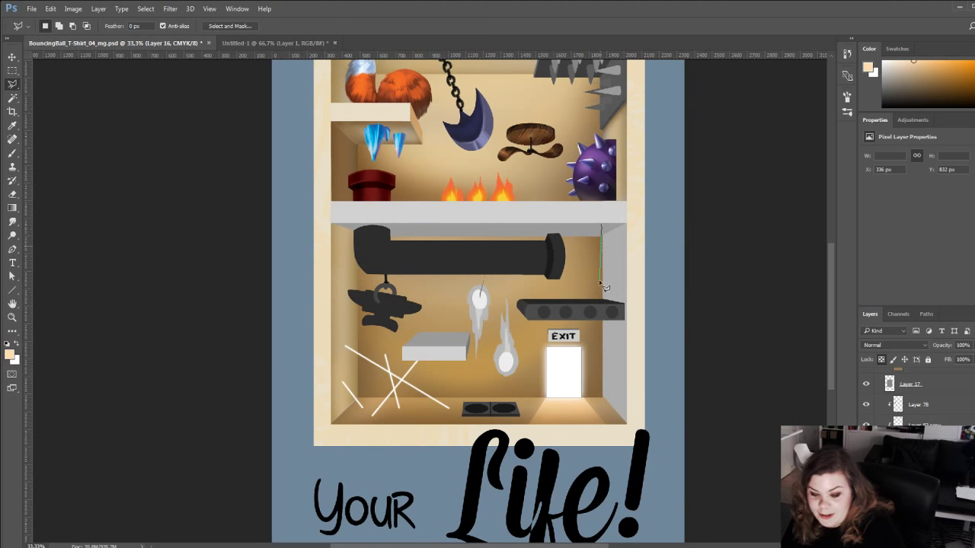
click(602, 398)
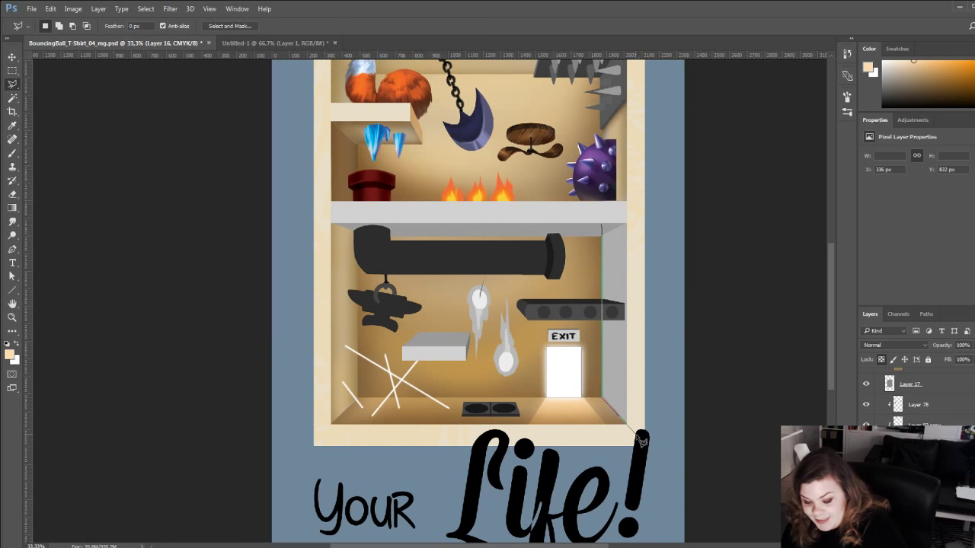
click(634, 433)
click(631, 210)
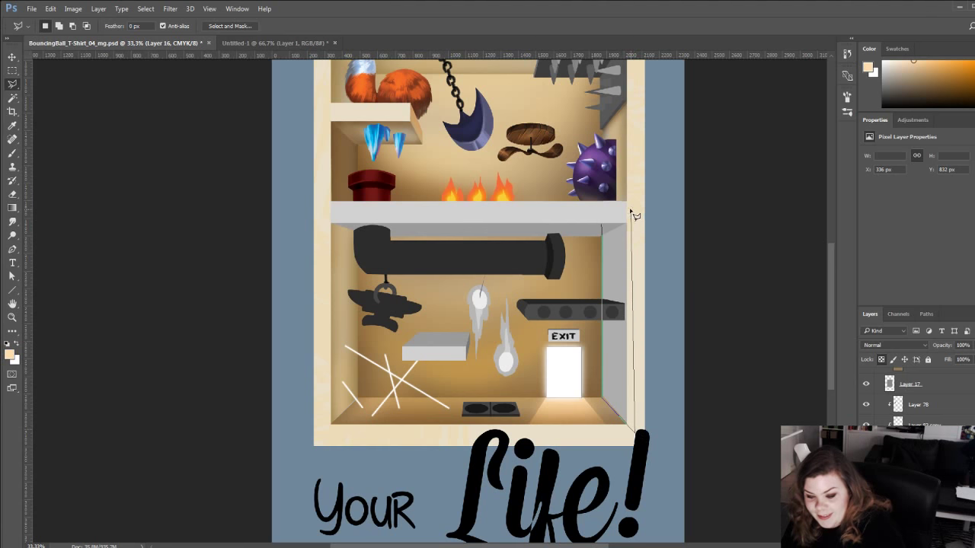
click(601, 217)
Paint the selected right-hand wall with sampled brown shading and lighter tan to match the surrounding wood.
key(b)
alt+click(598, 371)
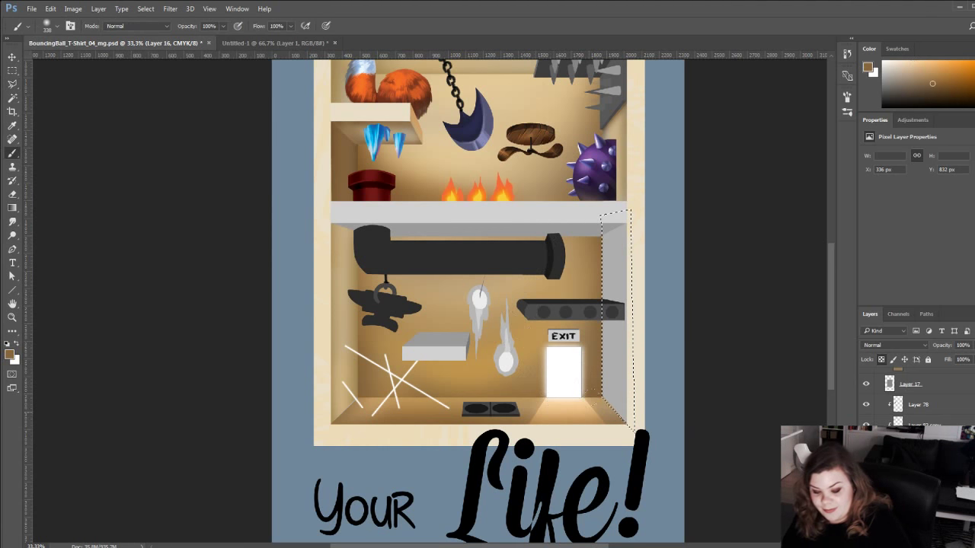
mouse_move(607, 397)
mouse_down()
mouse_move(630, 425)
mouse_move(609, 400)
mouse_up()
drag(612, 227, 615, 303)
alt+click(428, 285)
drag(625, 263, 621, 400)
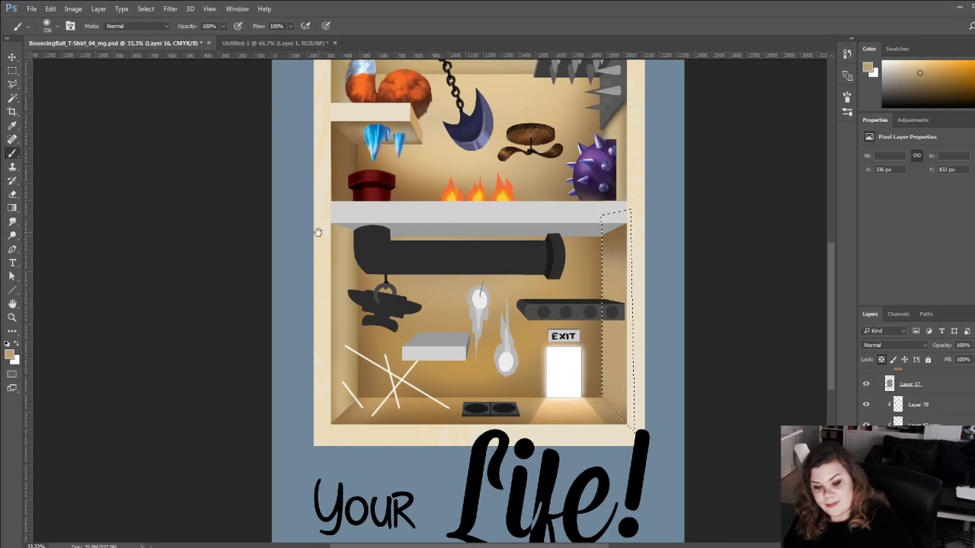
drag(318, 231, 328, 332)
drag(374, 375, 371, 343)
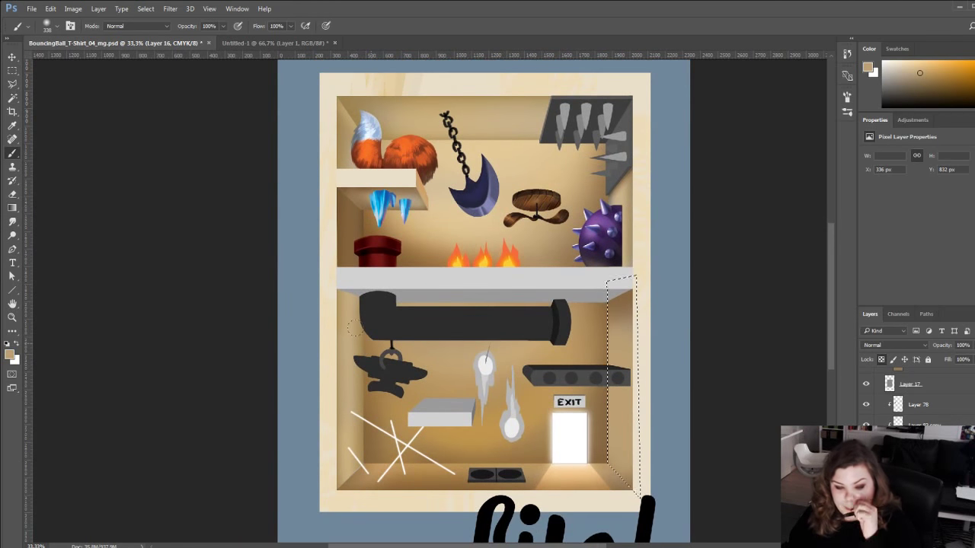
drag(589, 323, 552, 284)
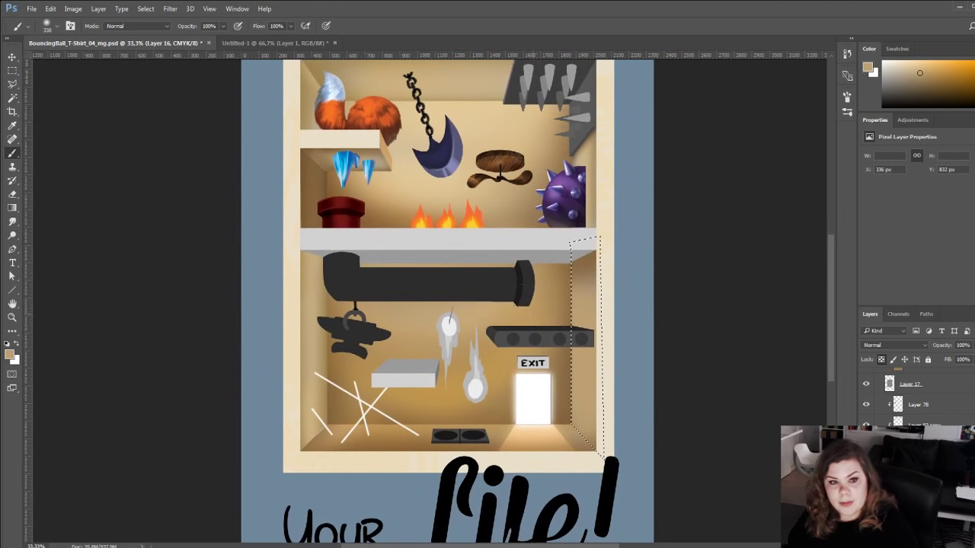
Deepen the shading on the selected right-hand wall with sampled darker brown and clear the selection.
alt+click(580, 266)
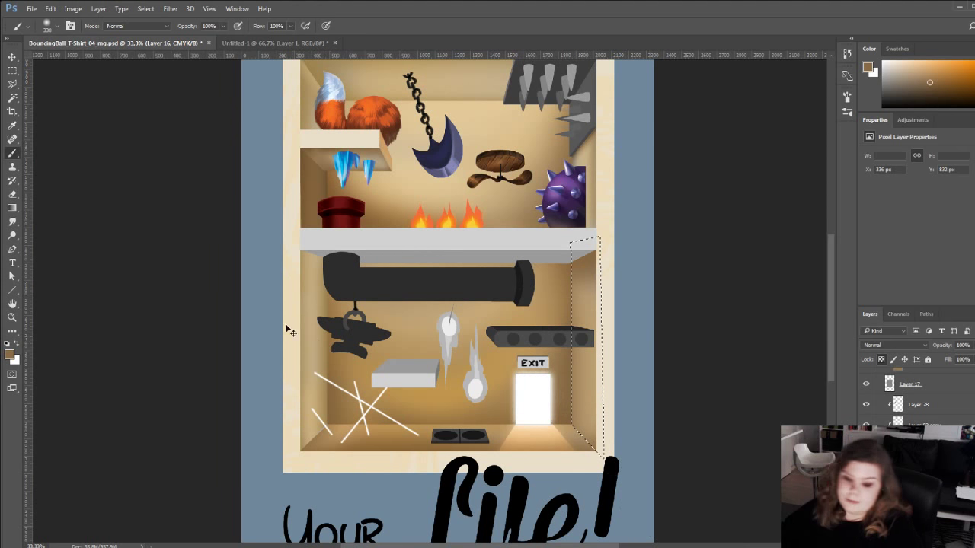
drag(332, 354, 370, 349)
mouse_move(343, 385)
mouse_down()
mouse_move(356, 412)
mouse_move(345, 404)
mouse_up()
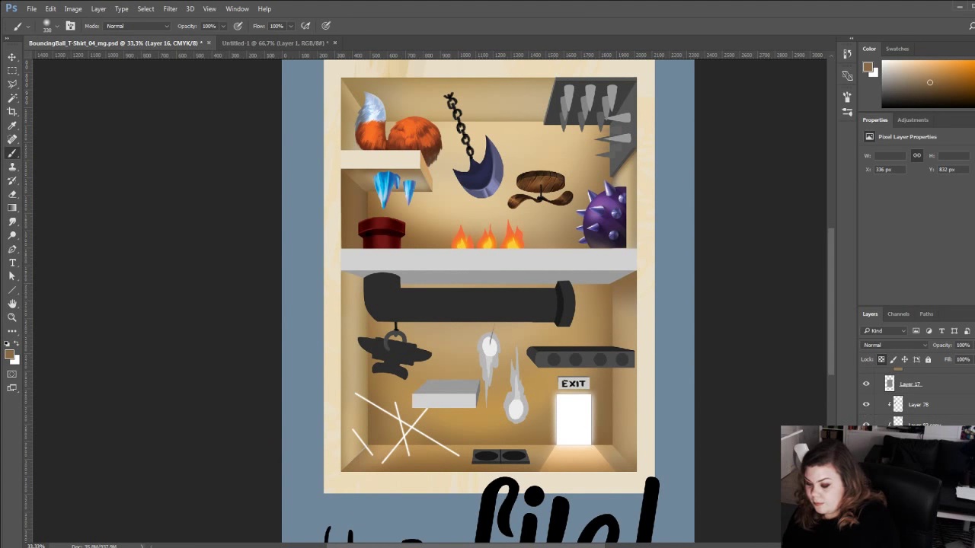
Expand the Box_Steps group and switch its layers off and on to identify which shelf and block faces they hold.
scroll(914, 397, up, 15)
scroll(915, 396, down, 1)
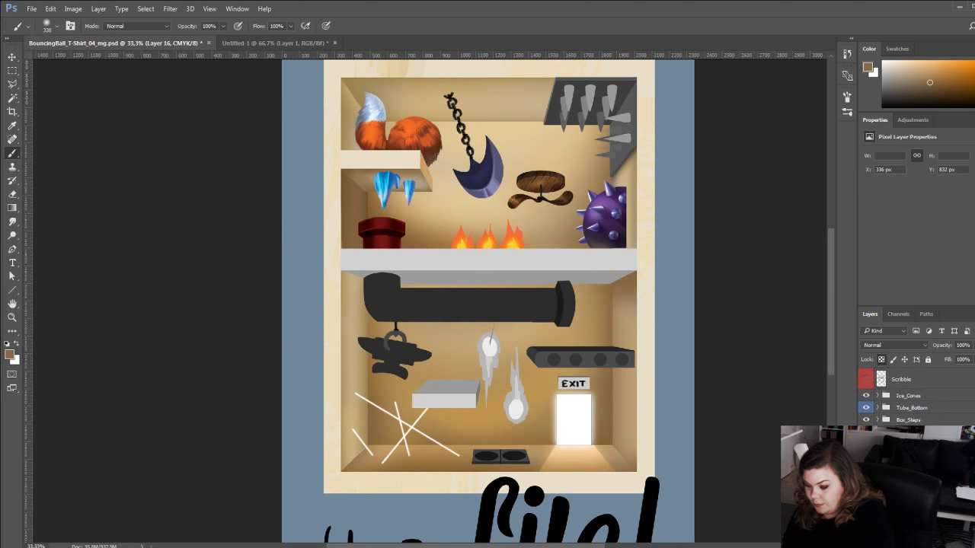
scroll(914, 396, down, 1)
scroll(884, 392, down, 3)
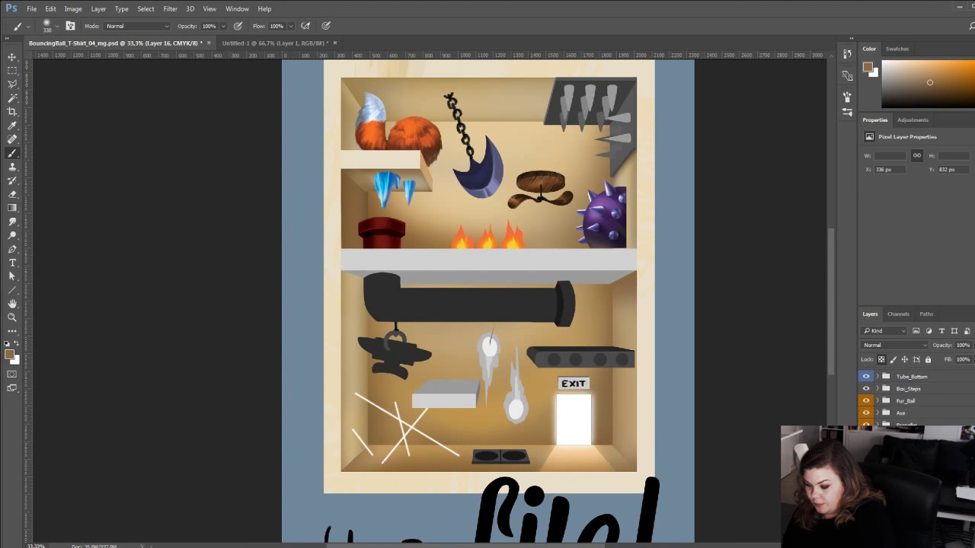
click(879, 389)
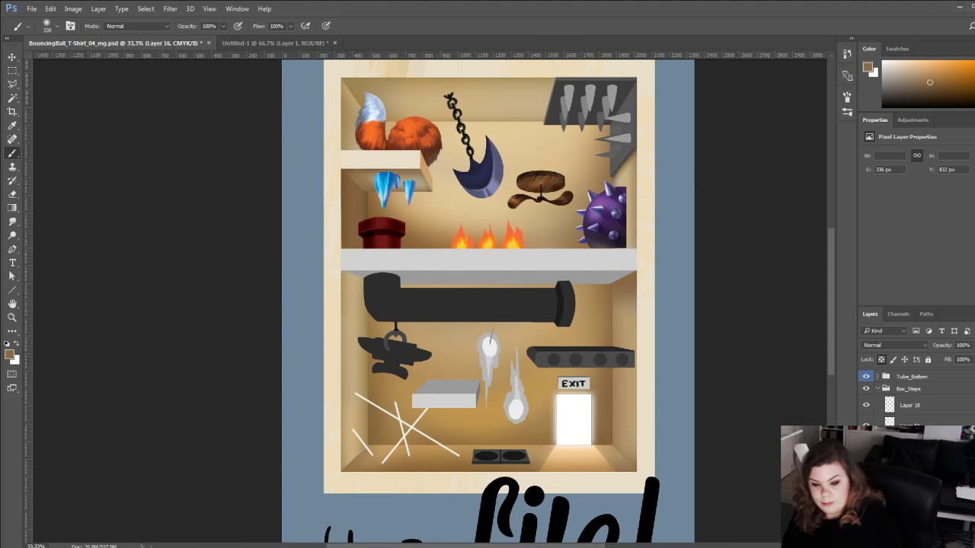
click(866, 447)
click(866, 447)
click(866, 467)
click(866, 468)
click(866, 447)
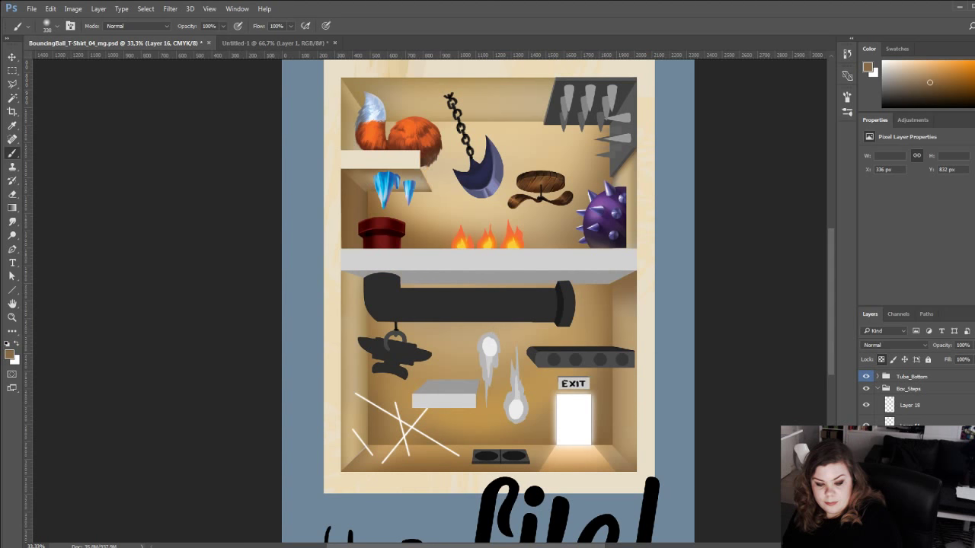
click(866, 447)
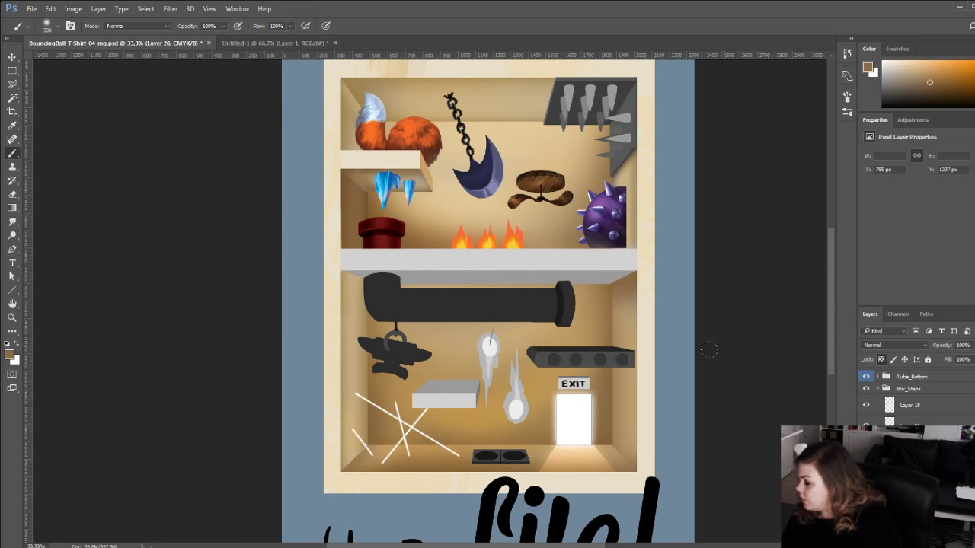
Unlock Layer 20's transparent pixels, outline the stray line on the upper pale flame with a polygonal lasso, delete it and deselect.
key(l)
click(881, 360)
click(479, 348)
click(509, 353)
click(510, 318)
click(487, 308)
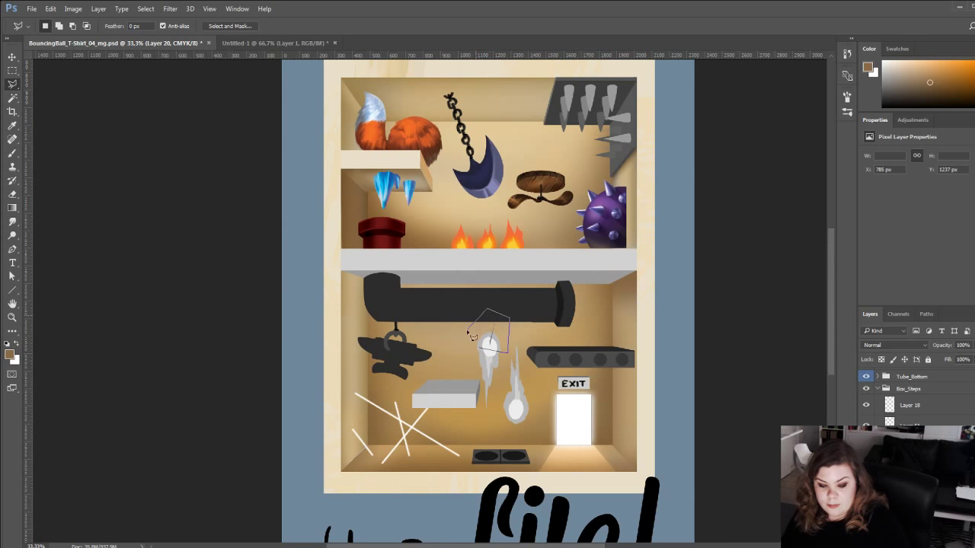
click(468, 330)
click(473, 352)
click(479, 348)
key(d)
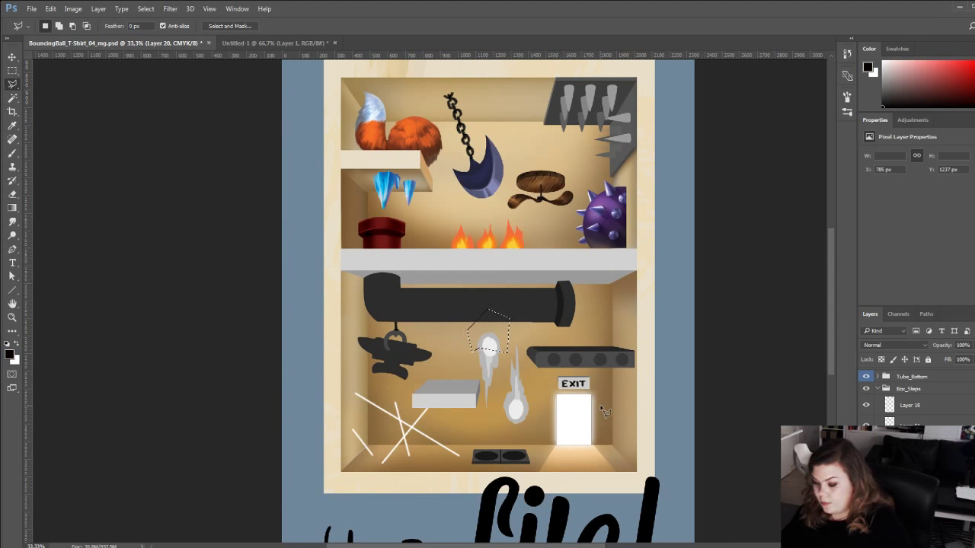
click(866, 446)
click(866, 447)
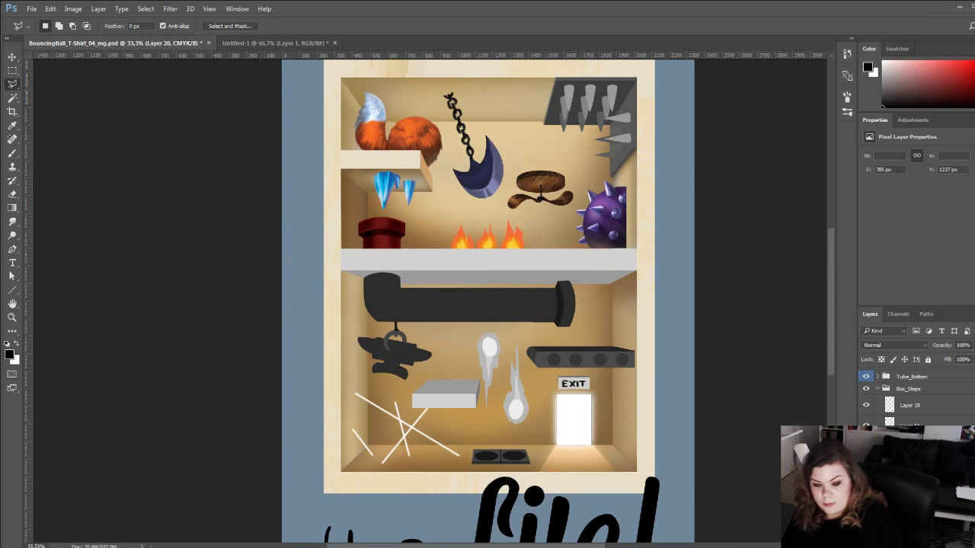
Paint the grey underside of the long shelf on Layer 19 with dark brown sampled from the upper compartment's wall.
key(b)
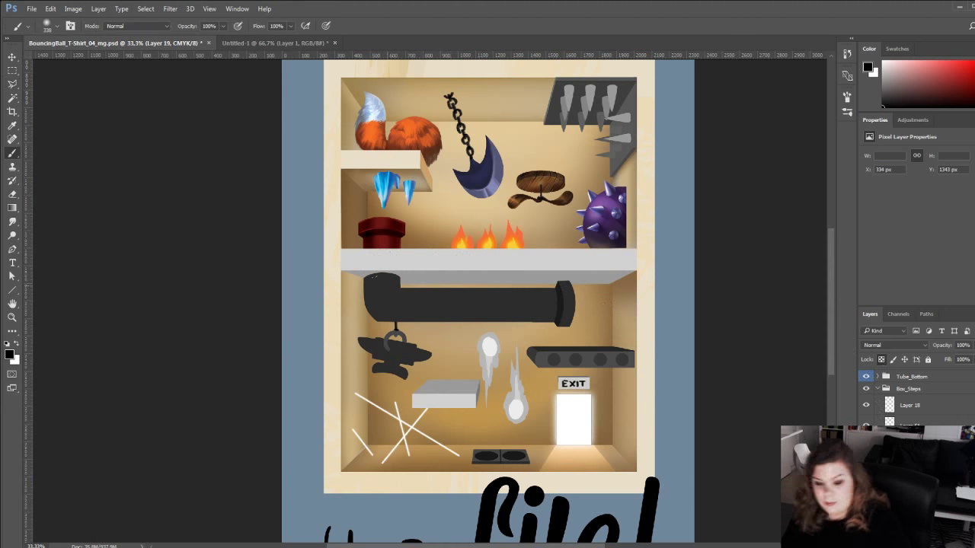
alt+click(354, 186)
drag(332, 285, 634, 277)
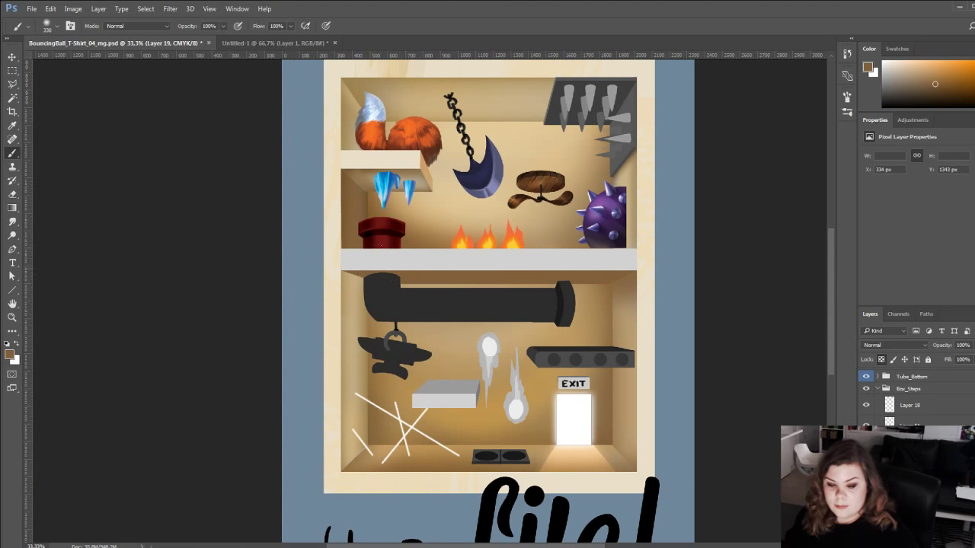
Blend lighter tan along the middle of the long shelf's underside and shade its ends with browns sampled nearby.
alt+click(439, 364)
alt+click(444, 365)
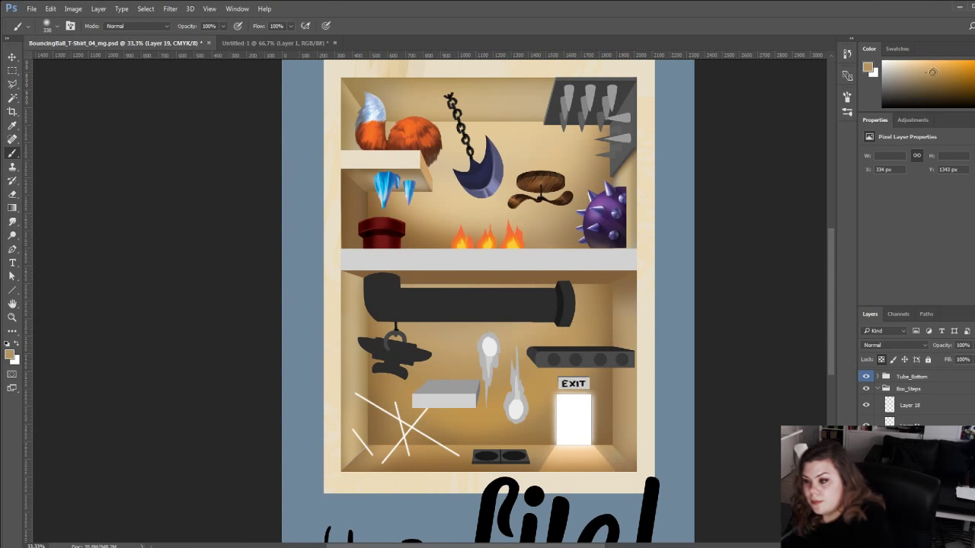
alt+click(445, 365)
drag(400, 269, 617, 278)
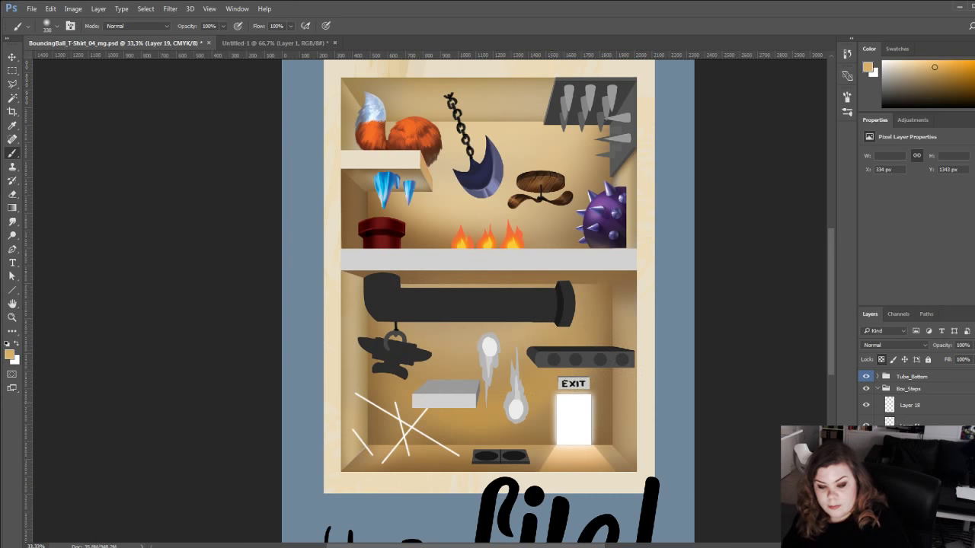
alt+click(360, 301)
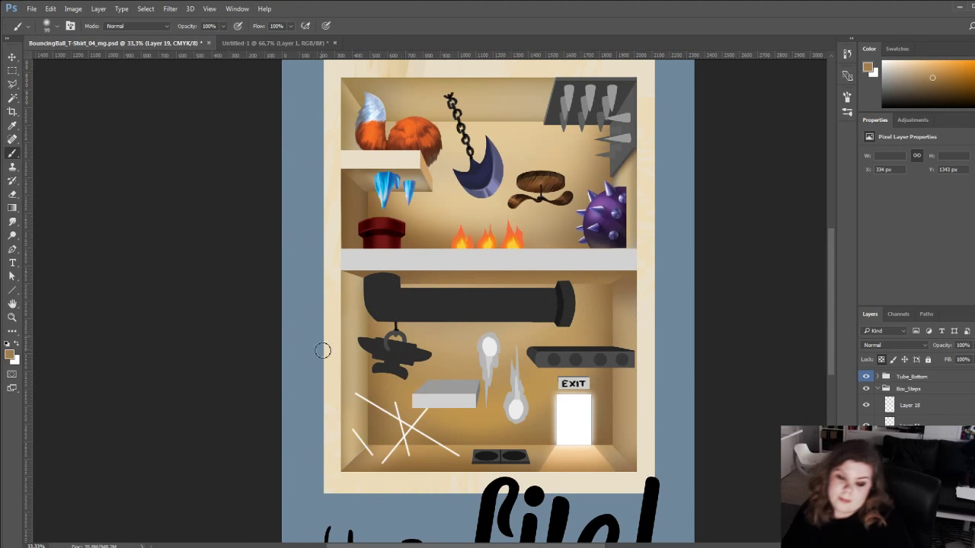
alt+click(617, 273)
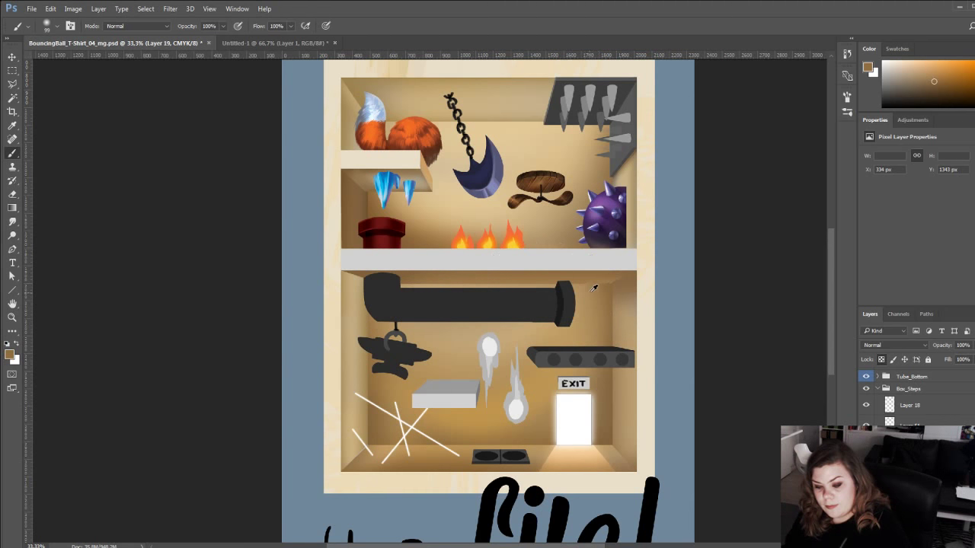
alt+click(595, 288)
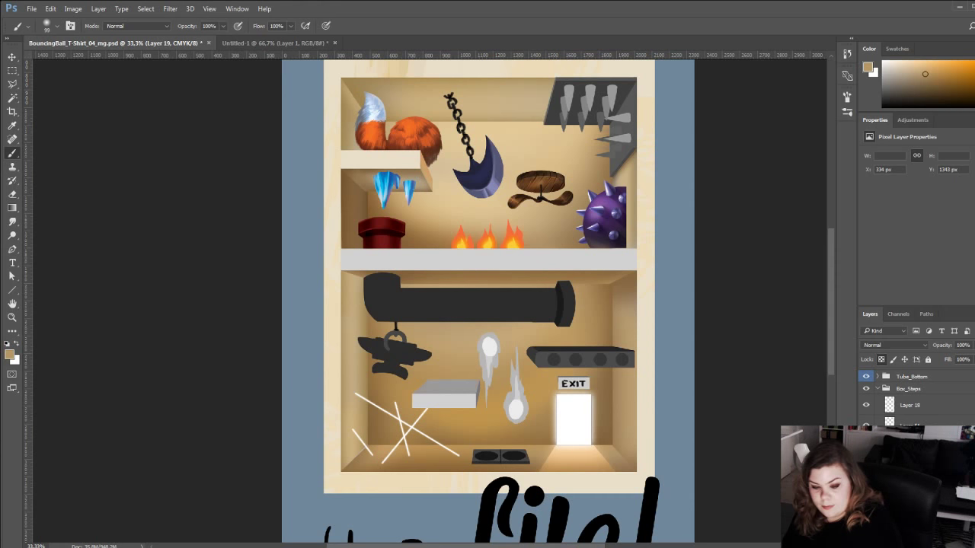
Paint the top face of the small block on Layer 51 with sampled brown and blend in lighter tan.
click(884, 421)
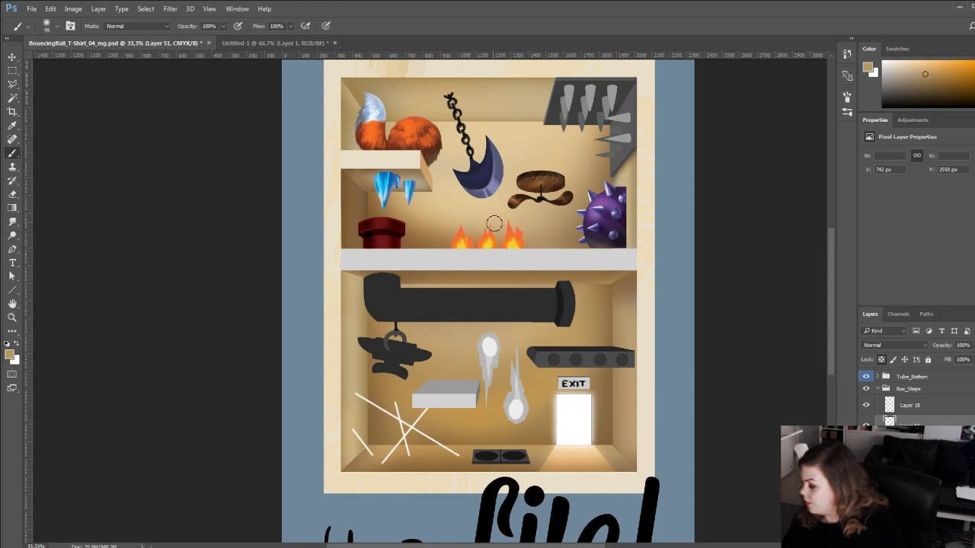
click(927, 63)
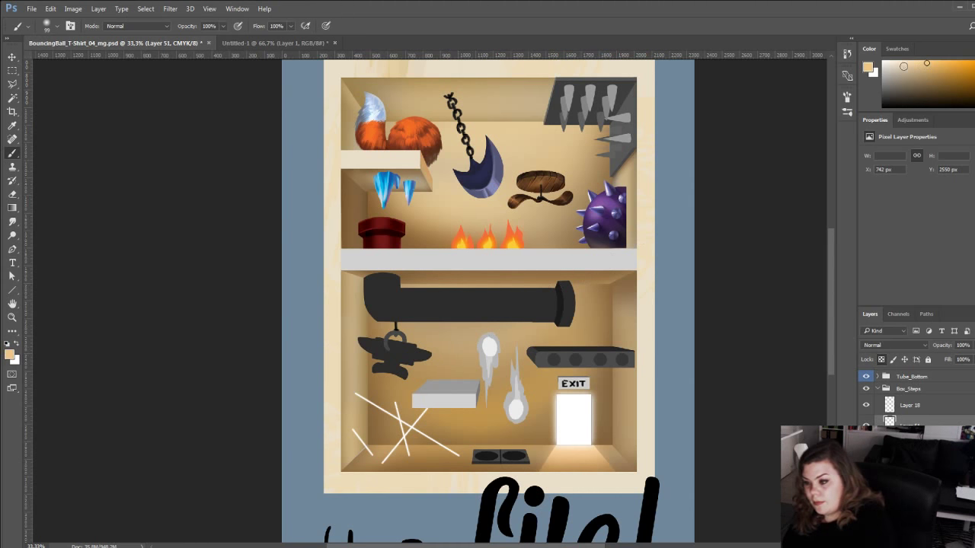
mouse_move(416, 390)
mouse_down()
mouse_move(478, 372)
mouse_move(417, 386)
mouse_move(380, 309)
mouse_move(479, 332)
mouse_move(419, 395)
mouse_up()
alt+click(516, 282)
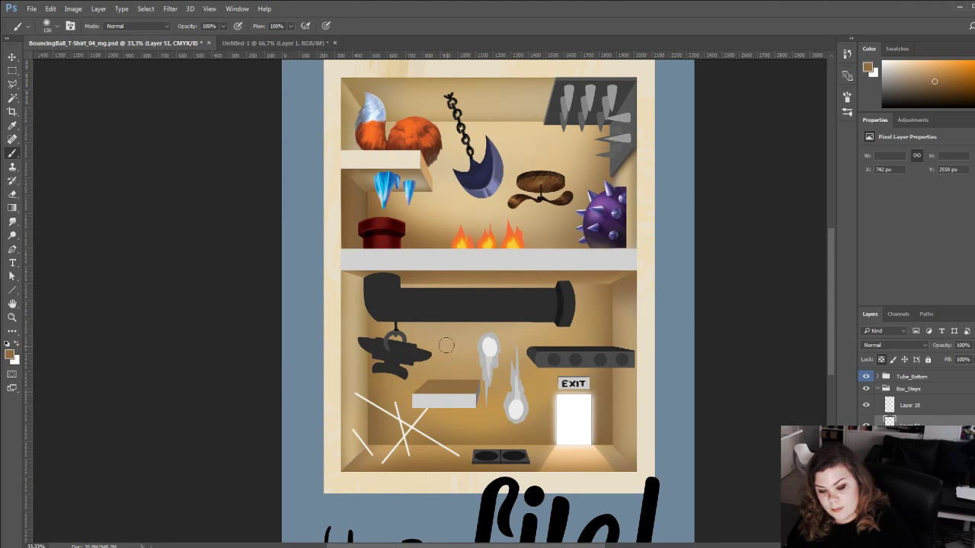
alt+click(531, 263)
click(883, 74)
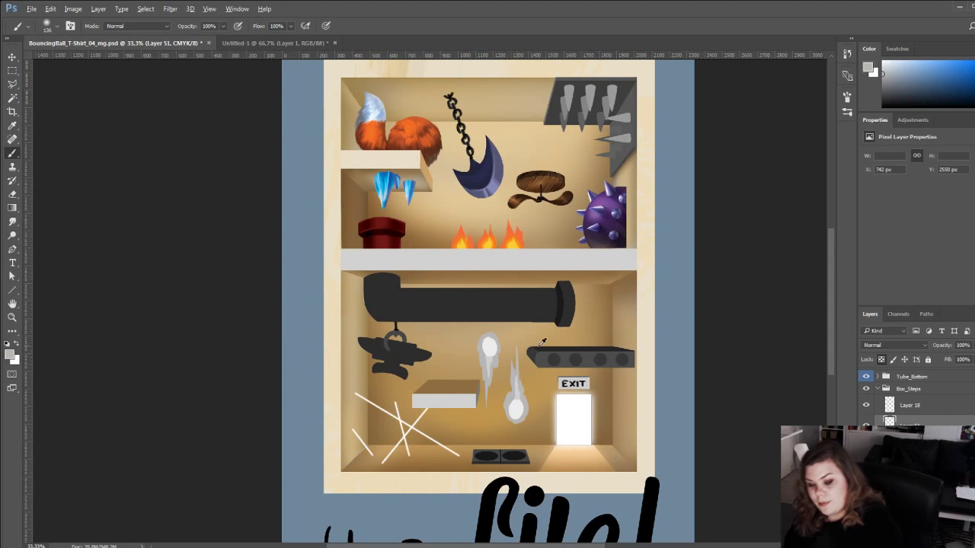
key(x)
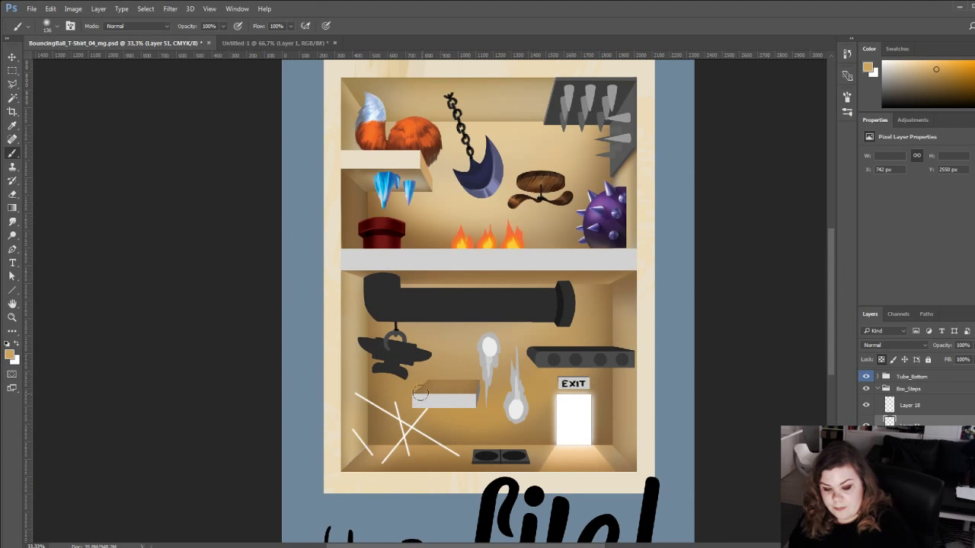
Lock Layer 18's transparent pixels and paint the front faces of the long shelf and small block with the frame's cream colour.
click(867, 406)
click(867, 406)
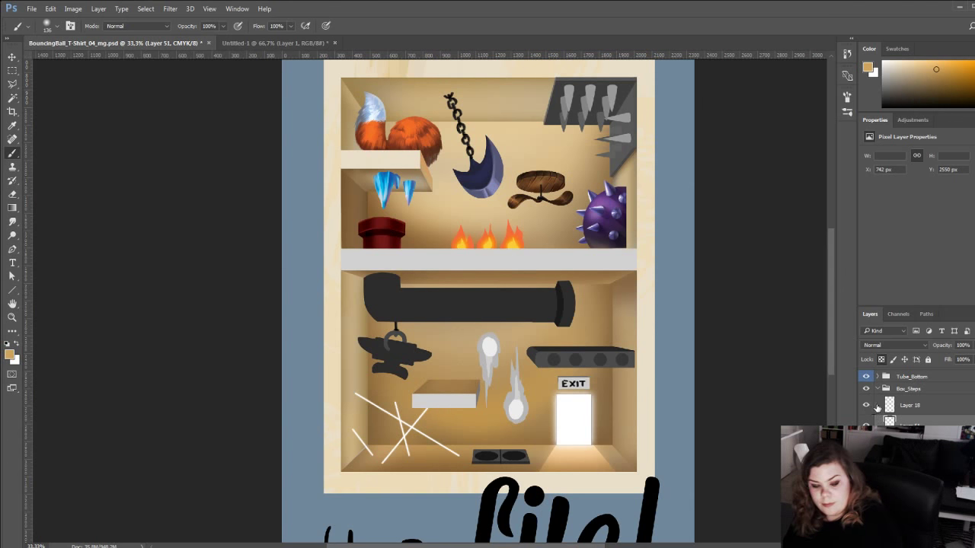
click(887, 407)
alt+click(332, 254)
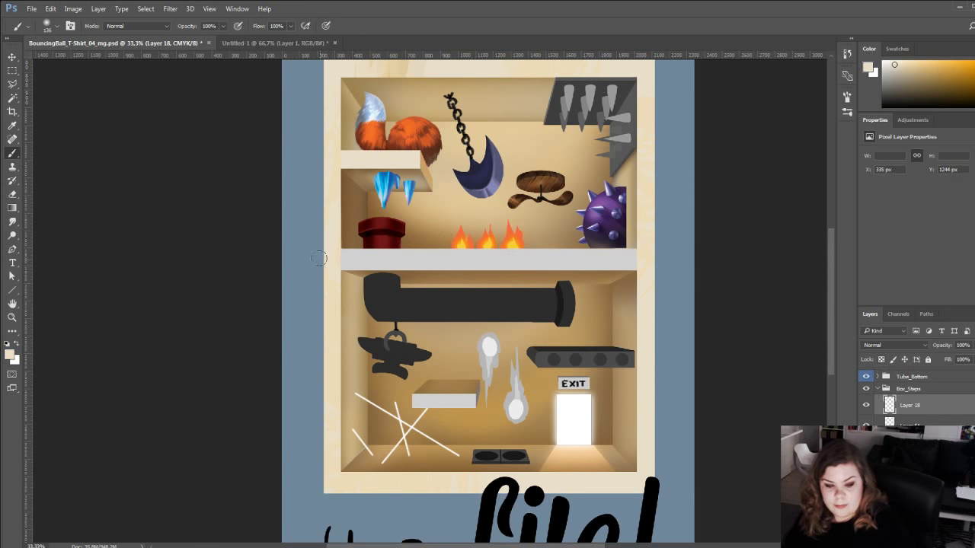
mouse_move(332, 254)
mouse_down()
mouse_move(568, 218)
mouse_move(673, 222)
mouse_move(682, 253)
mouse_up()
key(ctrl+z)
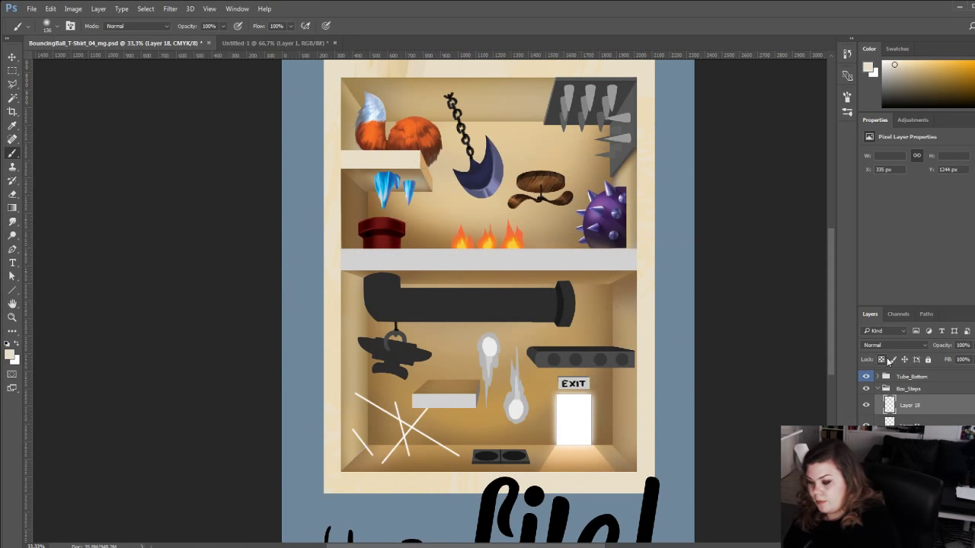
drag(368, 252, 632, 255)
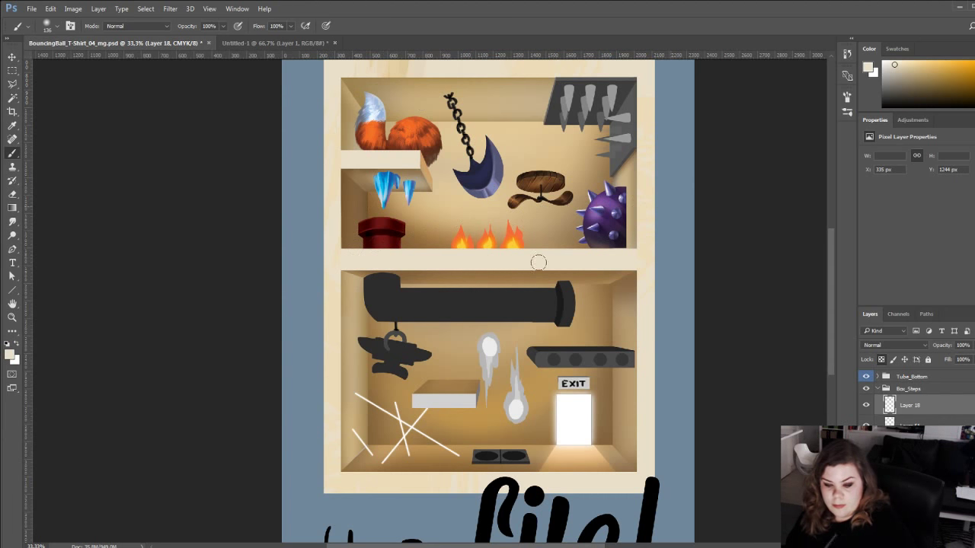
drag(409, 408, 471, 401)
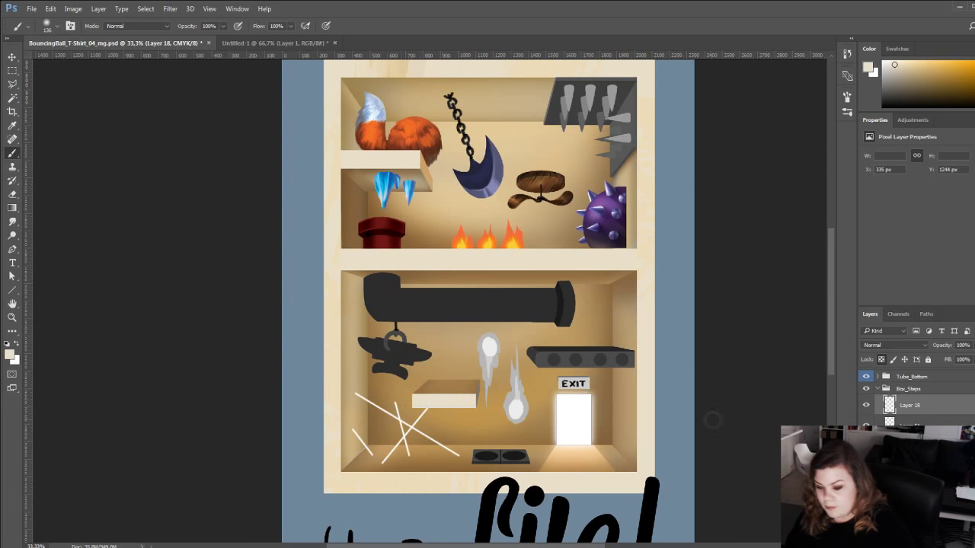
Select Layer 20, lock its transparent pixels and shade the small block's narrow end face with sampled browns.
click(866, 445)
click(866, 446)
click(910, 445)
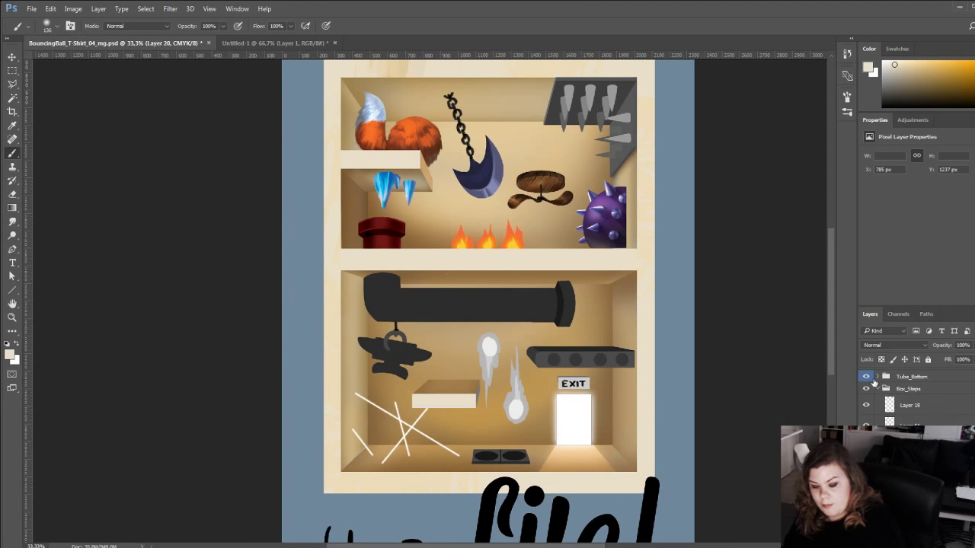
alt+click(461, 338)
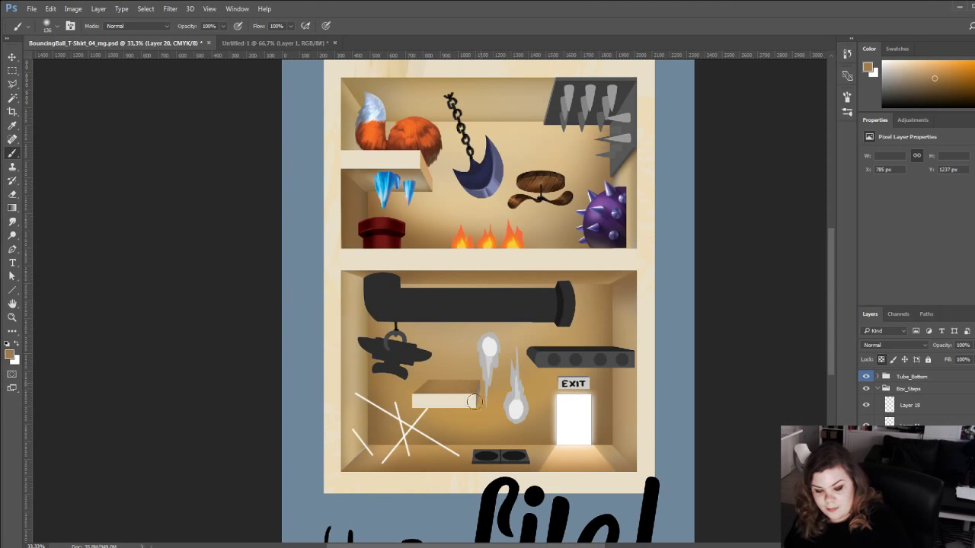
alt+click(516, 266)
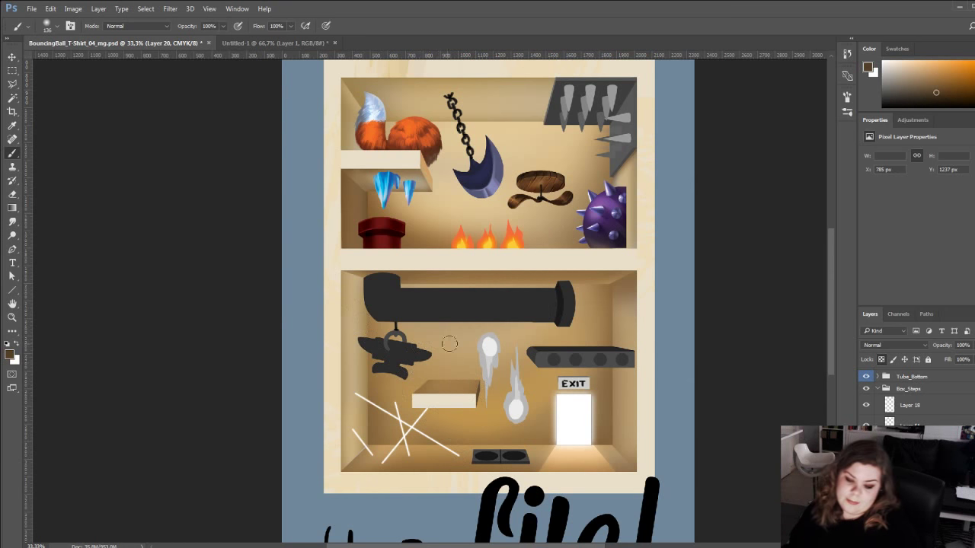
alt+click(605, 375)
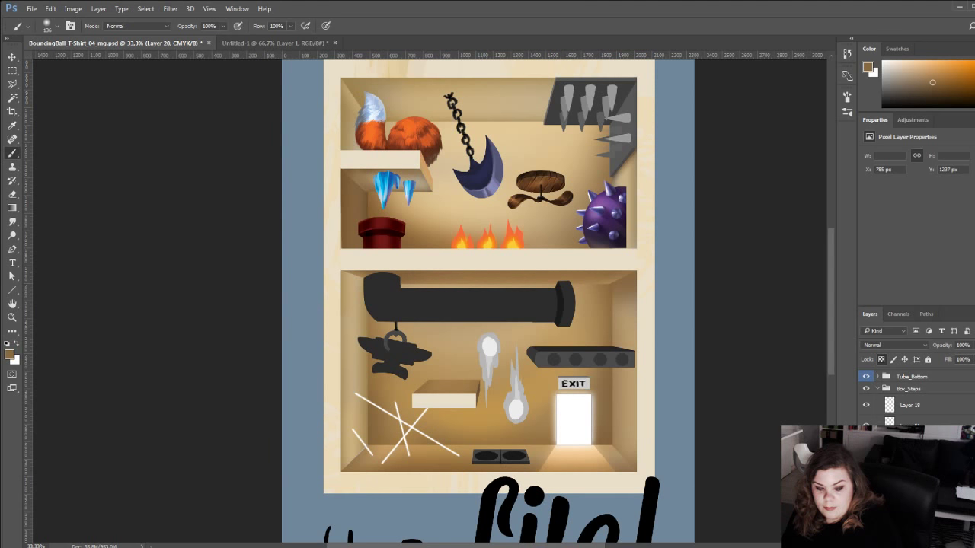
Lighten the small block's end face towards the exit door with sampled tan and a paler peach tone.
alt+click(459, 234)
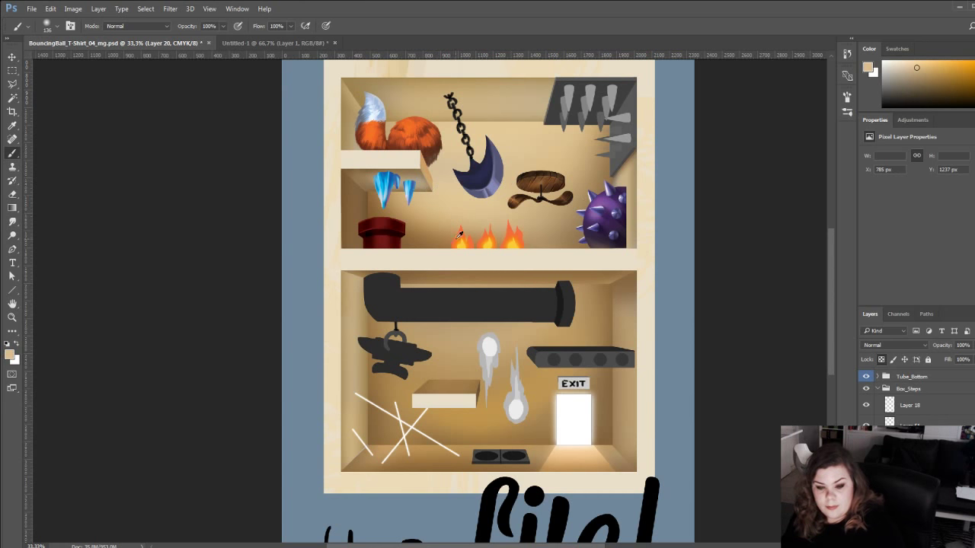
alt+click(566, 412)
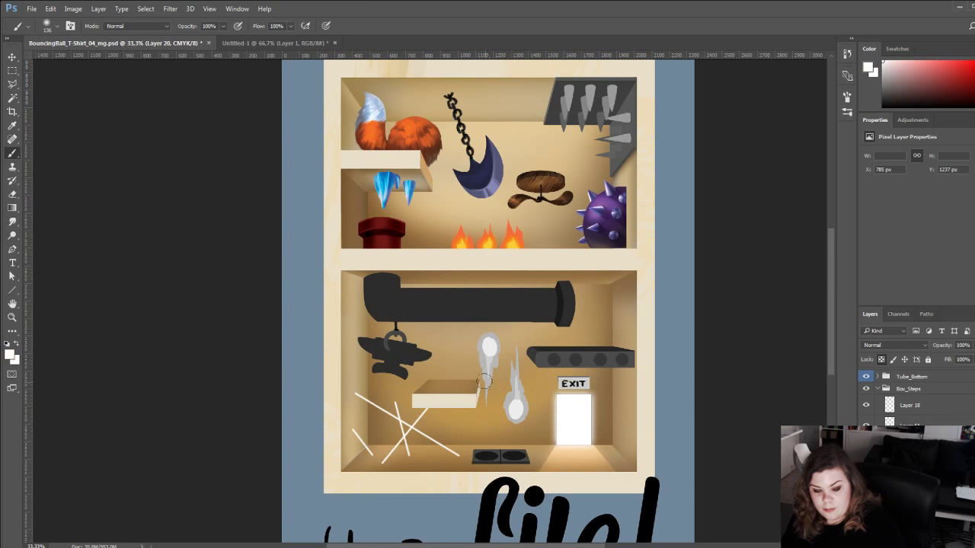
alt+click(474, 387)
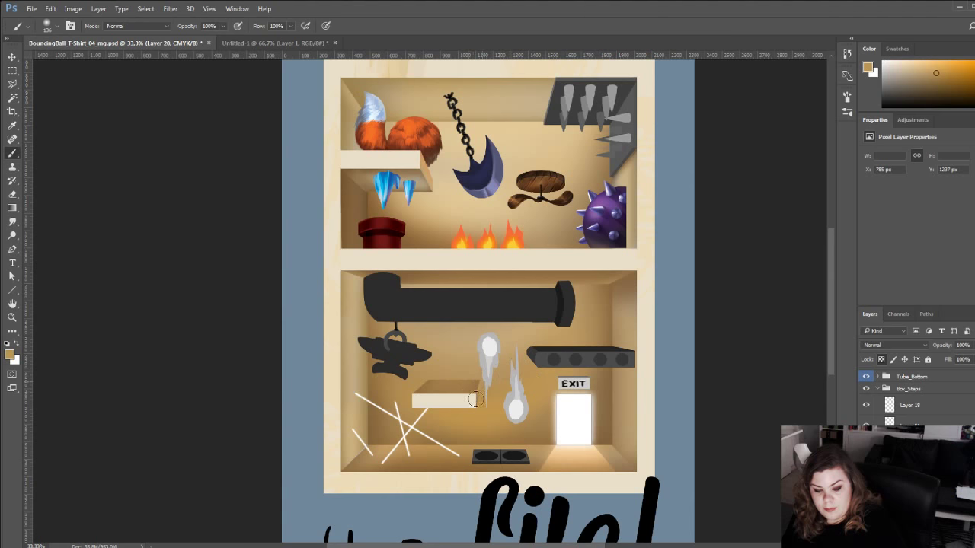
alt+click(482, 323)
click(917, 66)
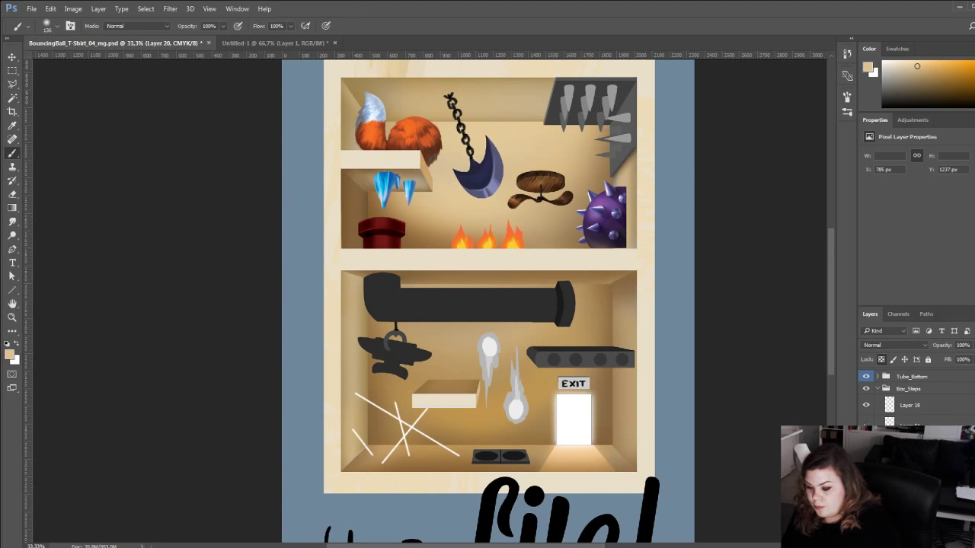
Toggle Layer 51's visibility to check the small block's top face, select that layer, and collapse the Box_Steps group.
click(866, 426)
click(866, 426)
click(883, 425)
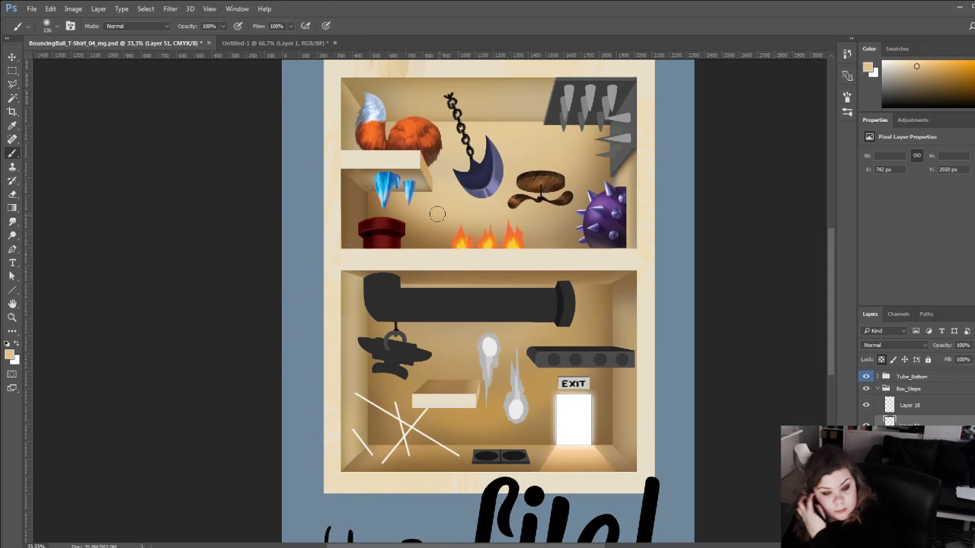
click(877, 389)
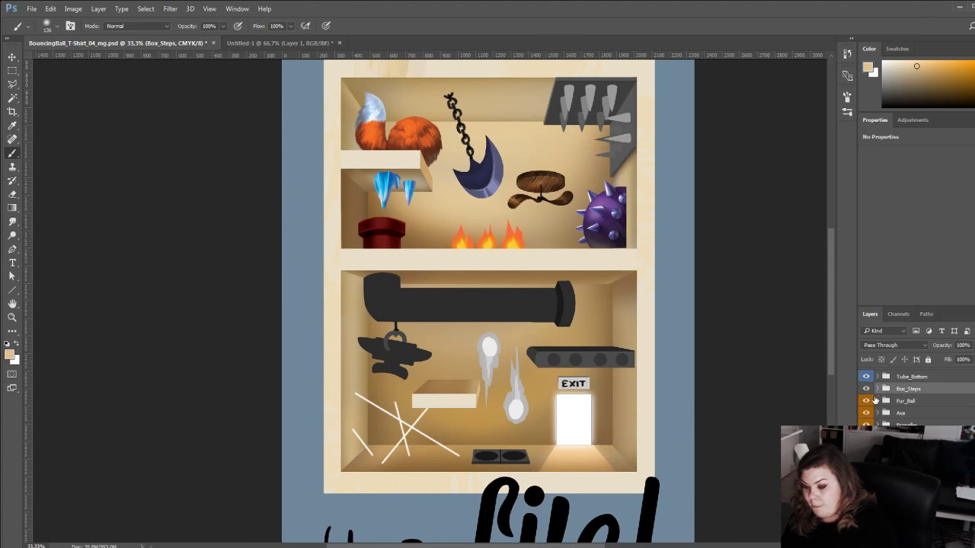
Add a clipped layer above TubeBottom_Base and fill it with dark red sampled from the upper tube.
click(879, 377)
click(891, 416)
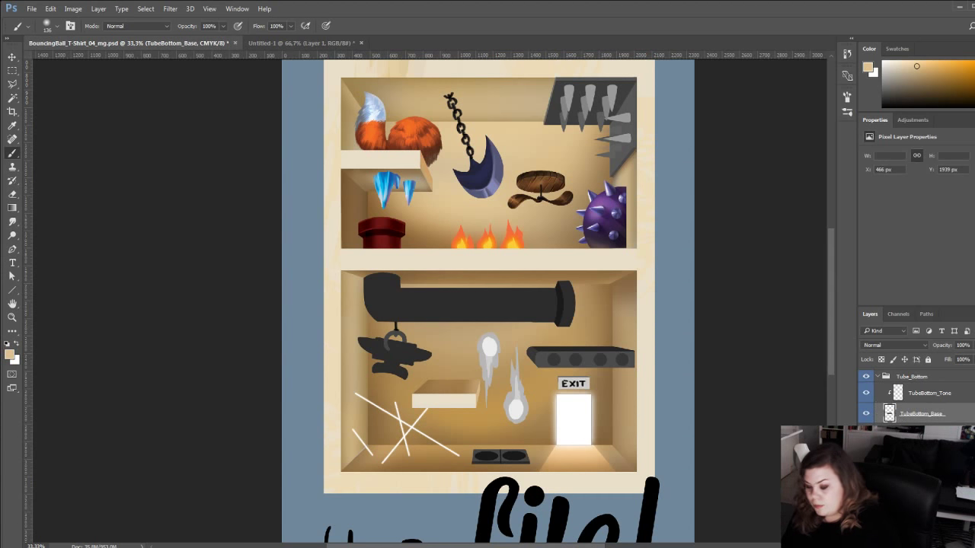
key(ctrl+shift+alt+n)
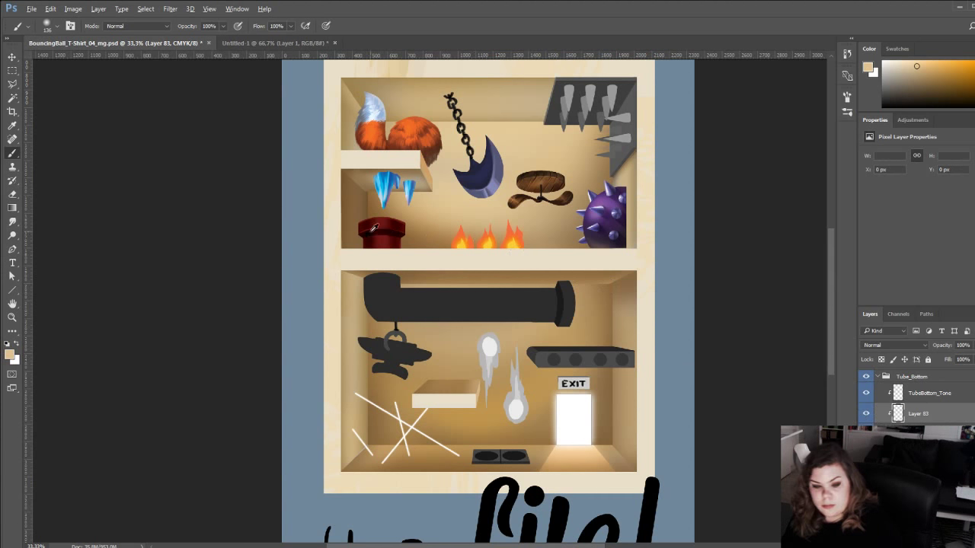
alt+click(387, 231)
key(g)
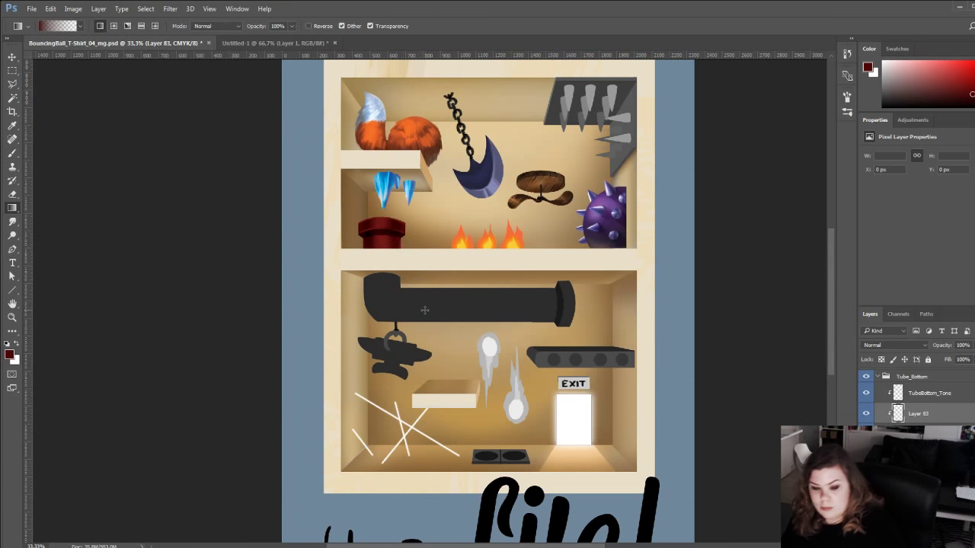
key(shift+g)
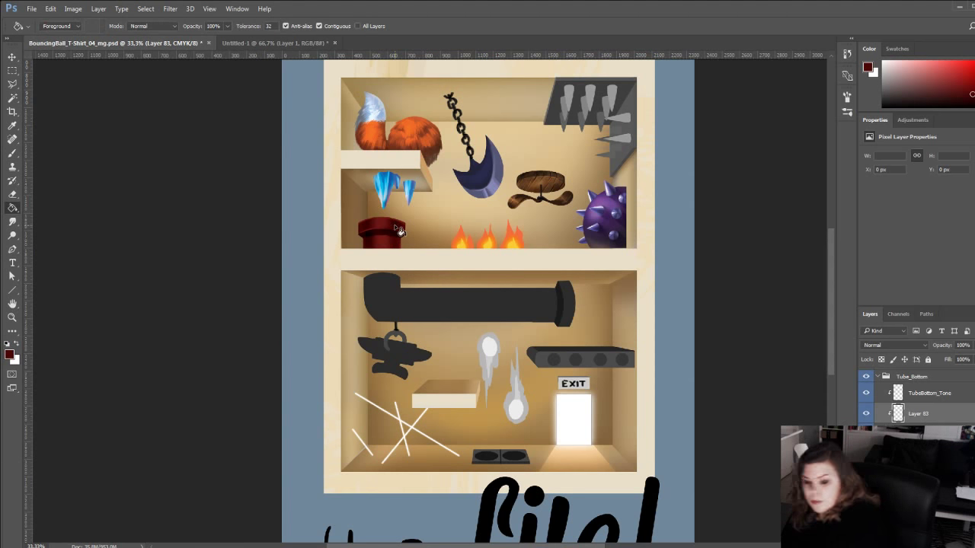
click(462, 311)
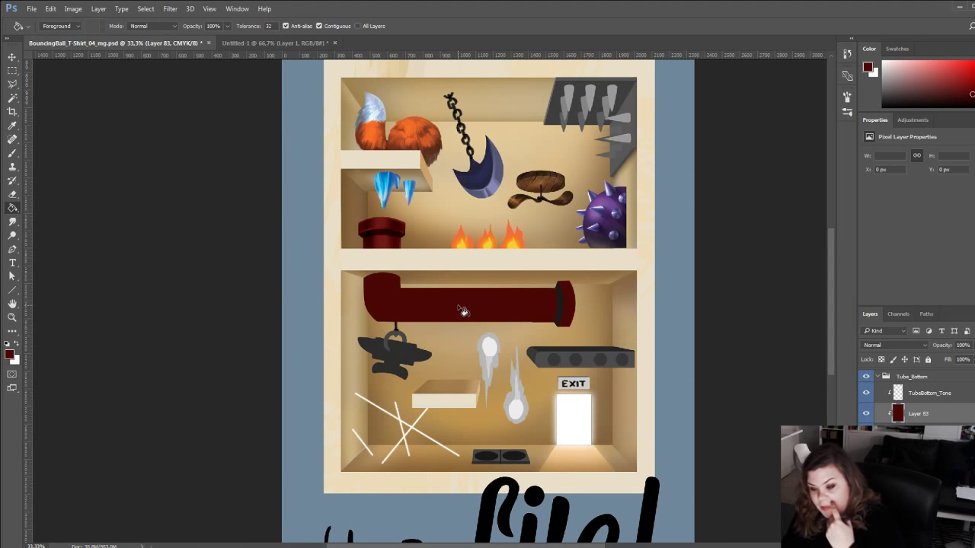
Lock TubeBottom_Tone's transparent pixels and recolour the inner band of the pipe's end flange with a near-black red.
click(904, 391)
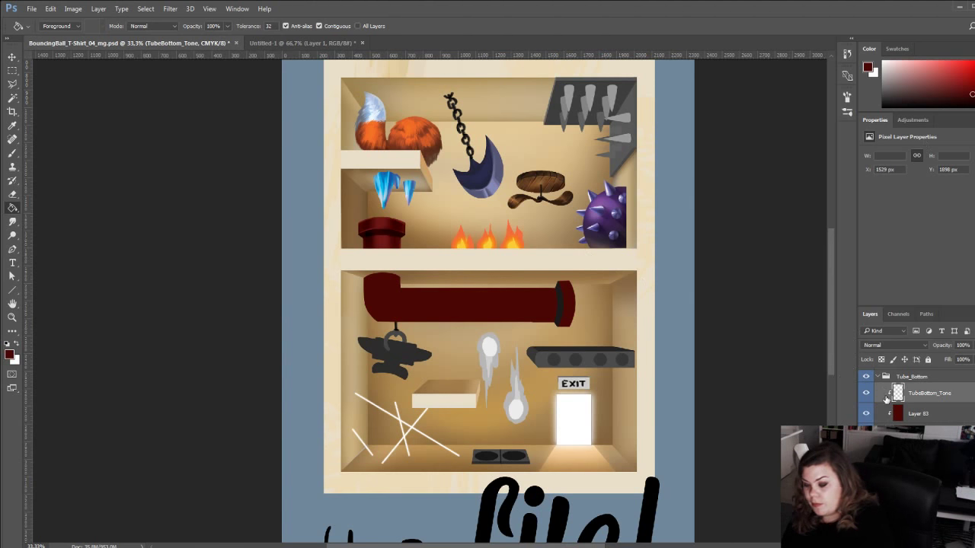
click(881, 359)
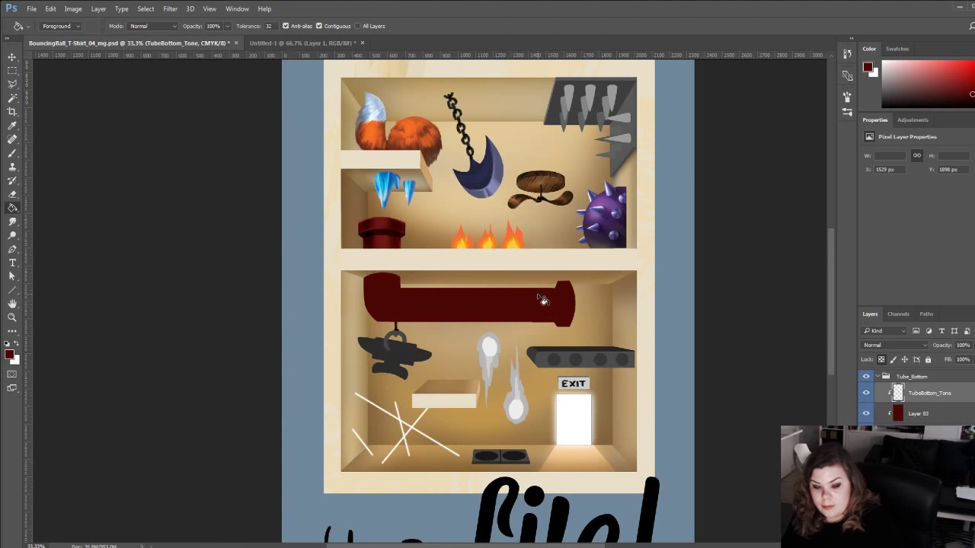
drag(970, 97, 943, 101)
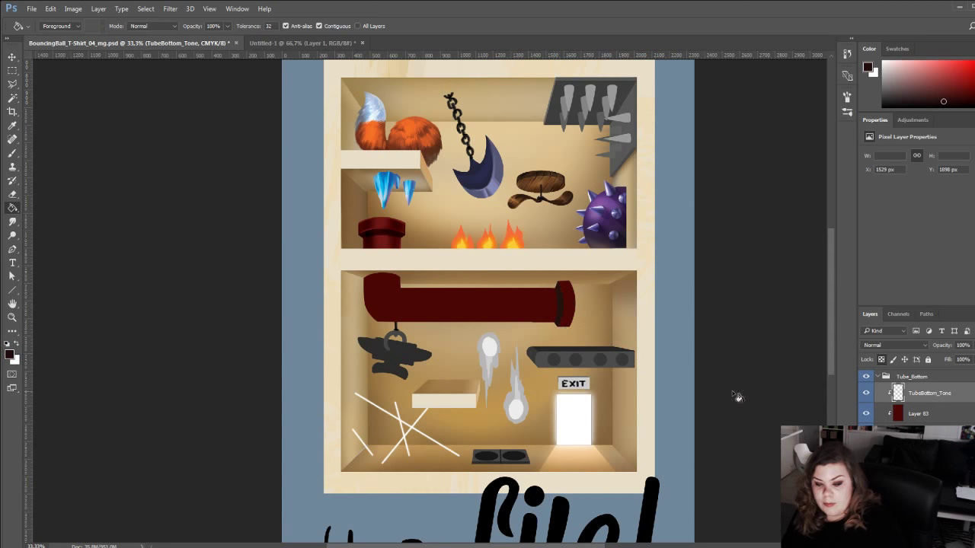
Select Layer 83 and adjust the pipe's base fill to a slightly duller dark red.
click(896, 414)
key(i)
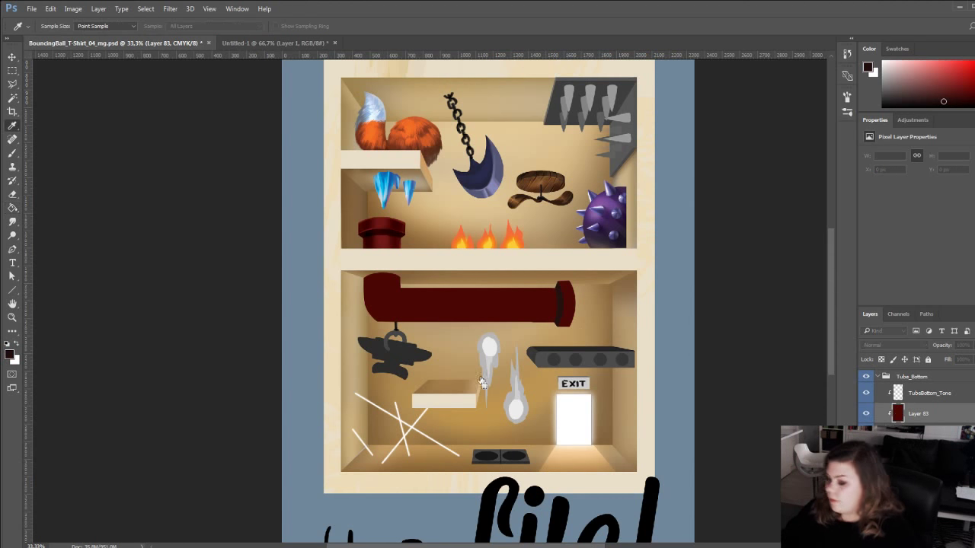
drag(745, 253, 746, 253)
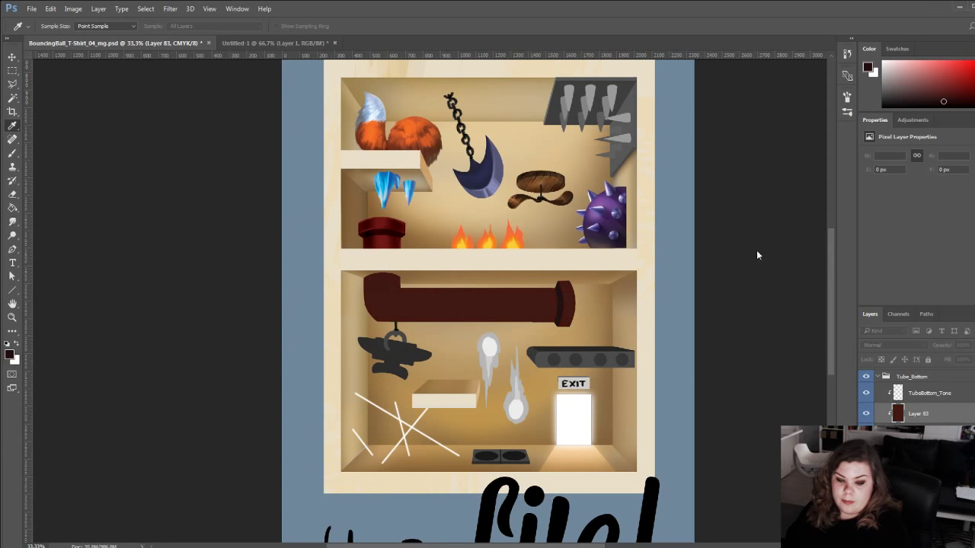
key(g)
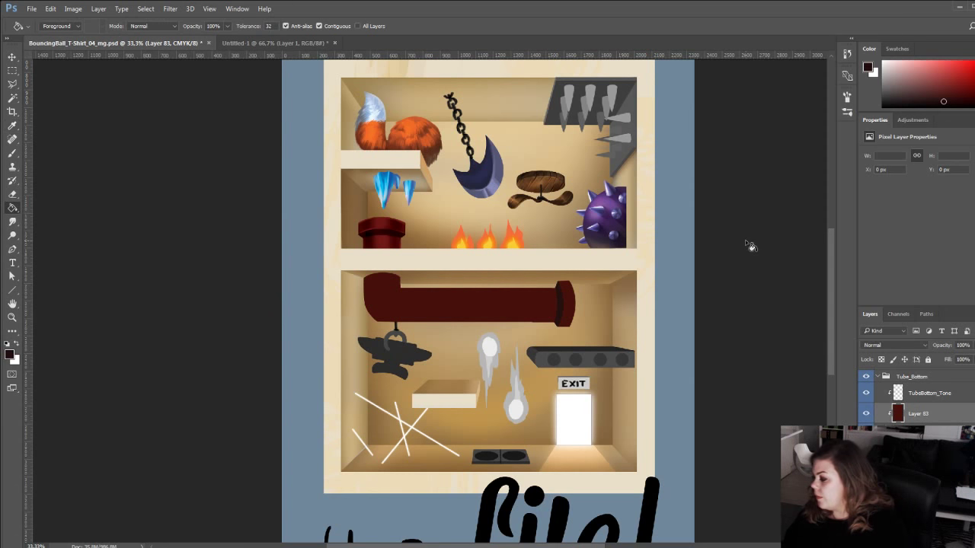
Shade the pipe's outer bend, underside and upper edge with soft strokes of near-black red on Layer 83.
key(b)
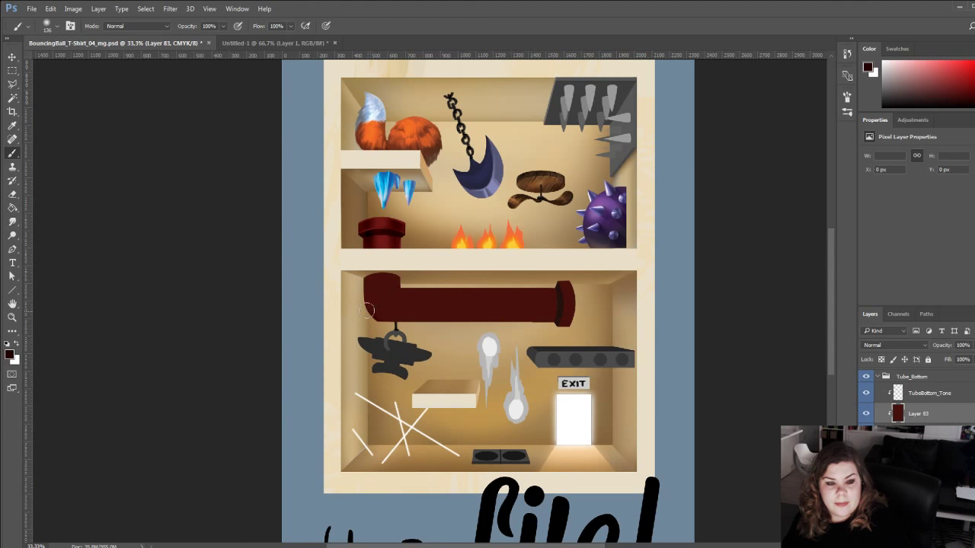
mouse_move(367, 310)
mouse_down()
mouse_move(393, 328)
mouse_move(568, 327)
mouse_up()
mouse_move(355, 306)
mouse_down()
mouse_move(387, 331)
mouse_move(556, 315)
mouse_up()
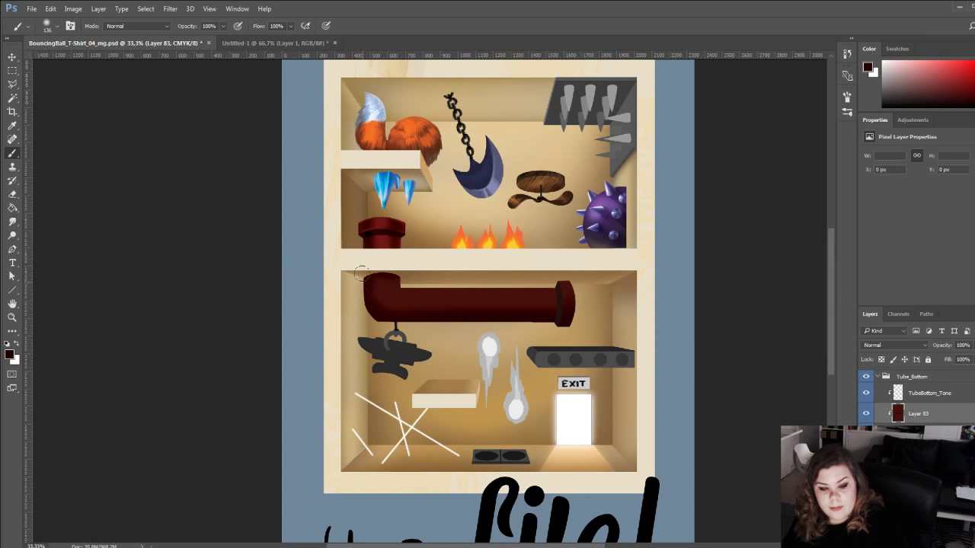
drag(402, 284, 562, 248)
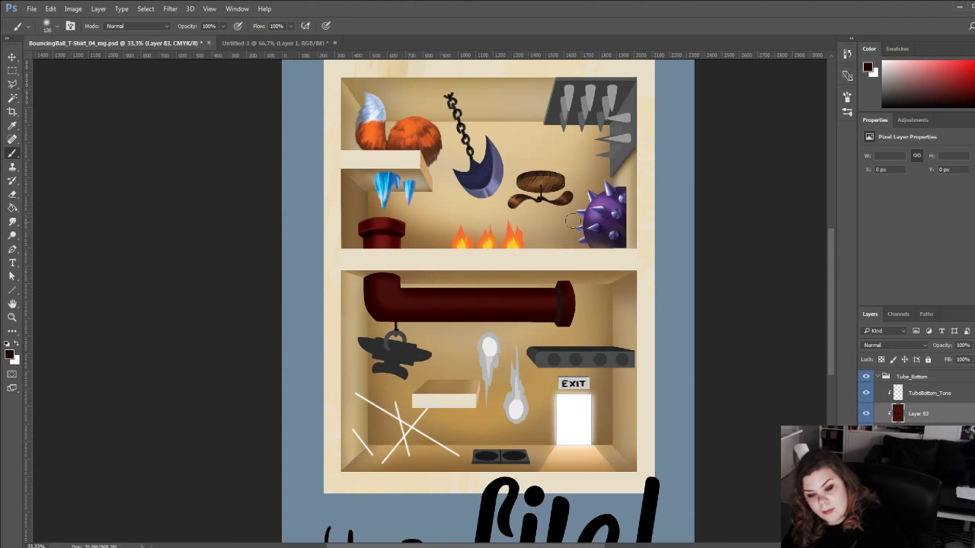
key(ctrl+z)
drag(404, 284, 552, 284)
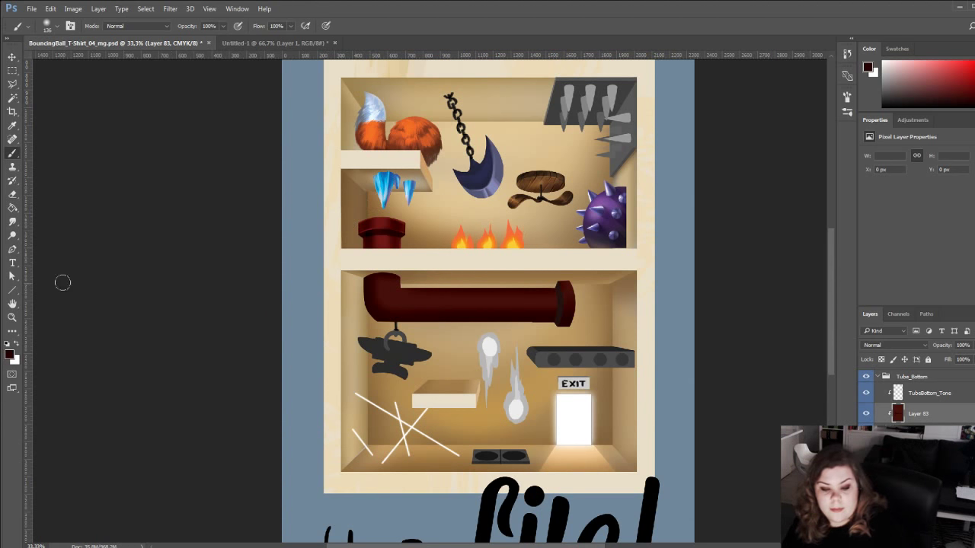
Sample the upper tube's brighter red and try a soft highlight down the lower pipe's vertical section.
click(12, 316)
click(373, 225)
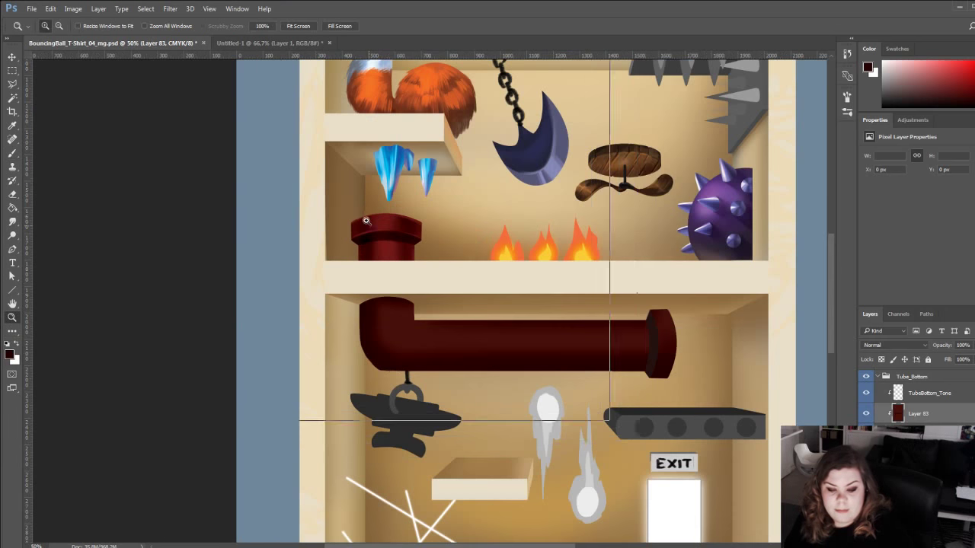
drag(340, 281, 327, 284)
key(b)
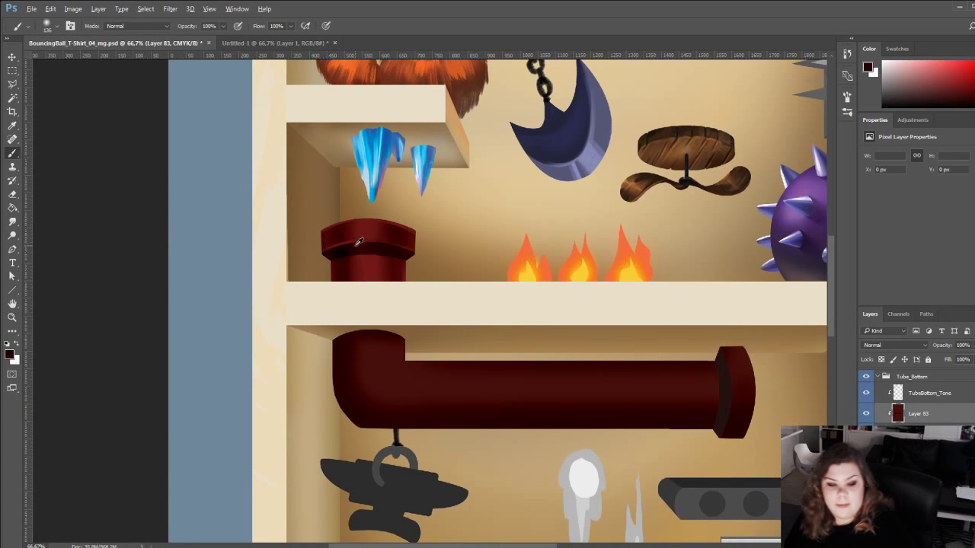
alt+click(361, 236)
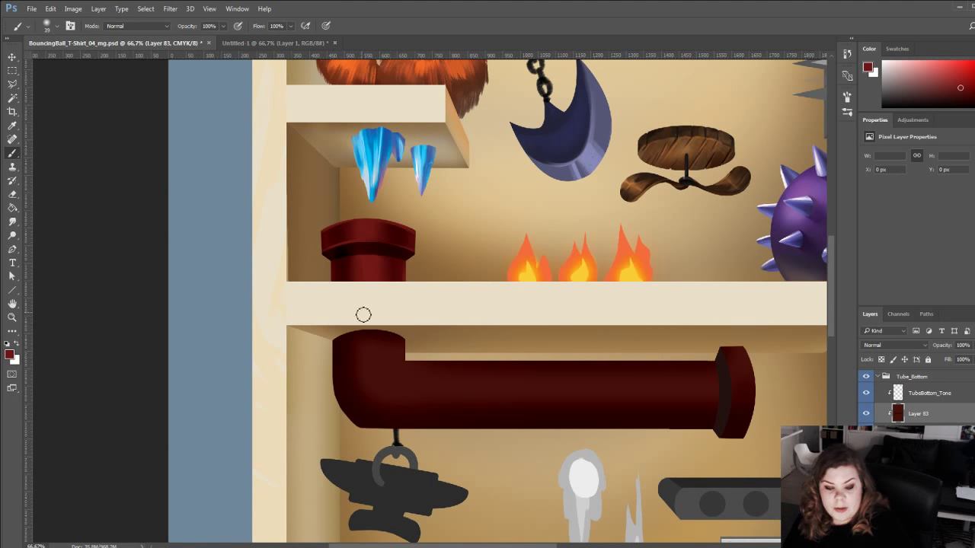
drag(364, 323, 368, 397)
key(ctrl+z)
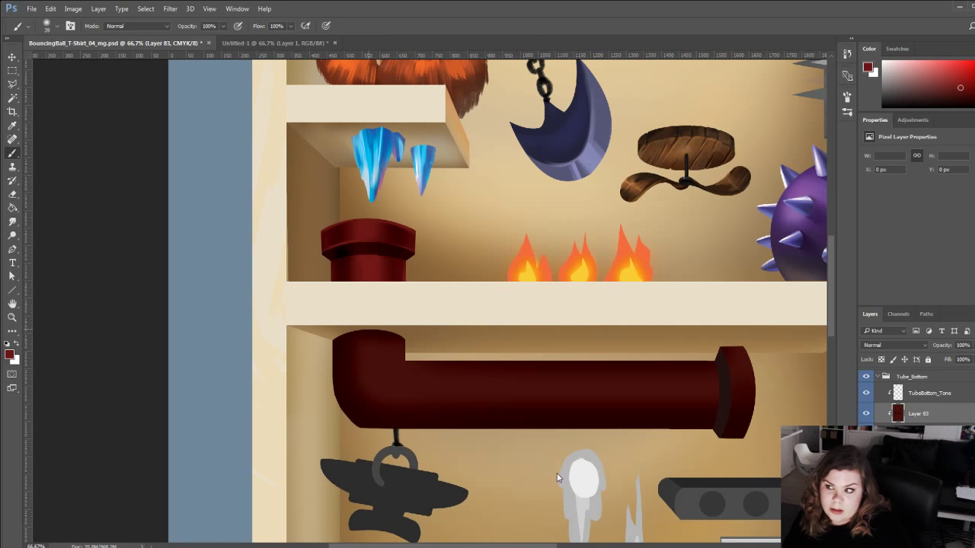
Switch to a hard-edged brush and paint a brighter red highlight down the pipe's vertical section and along its horizontal length.
key(.)
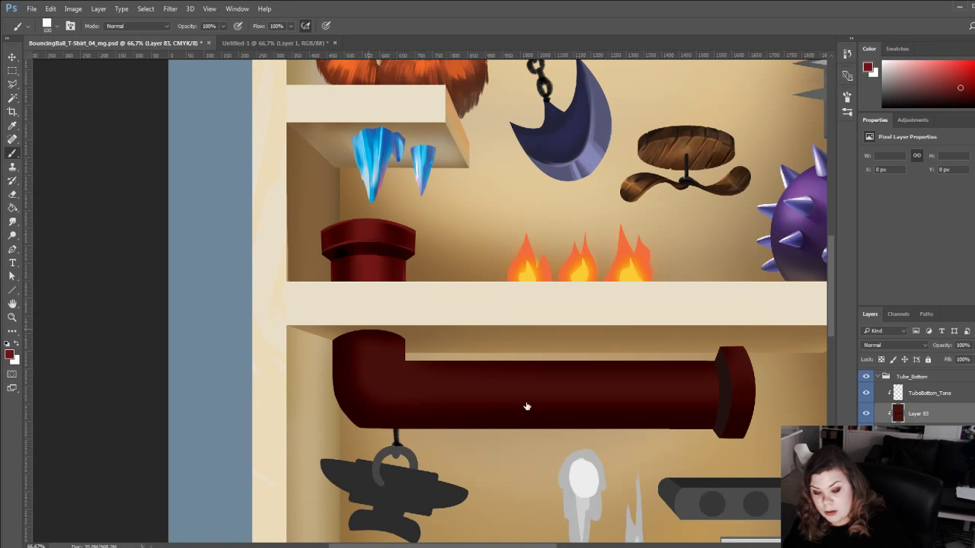
key(.)
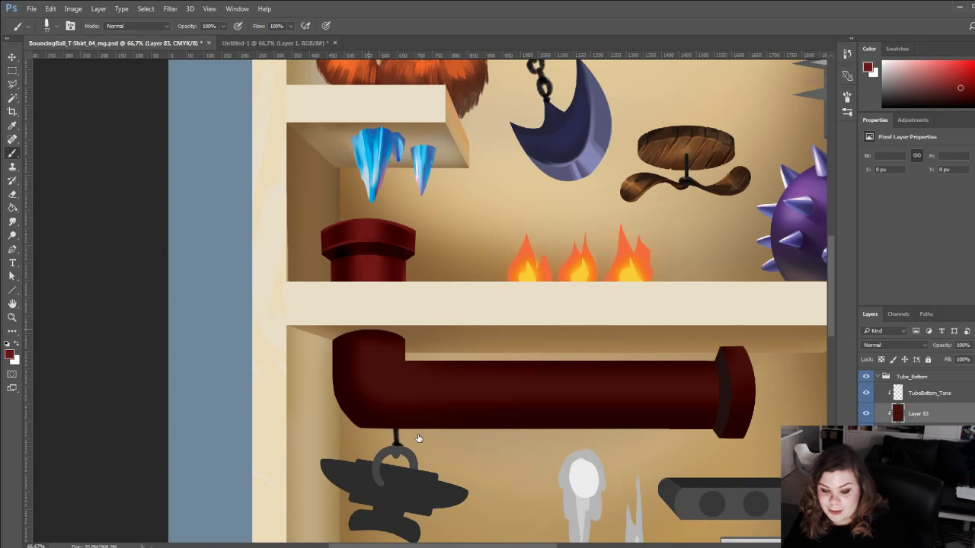
click(493, 365)
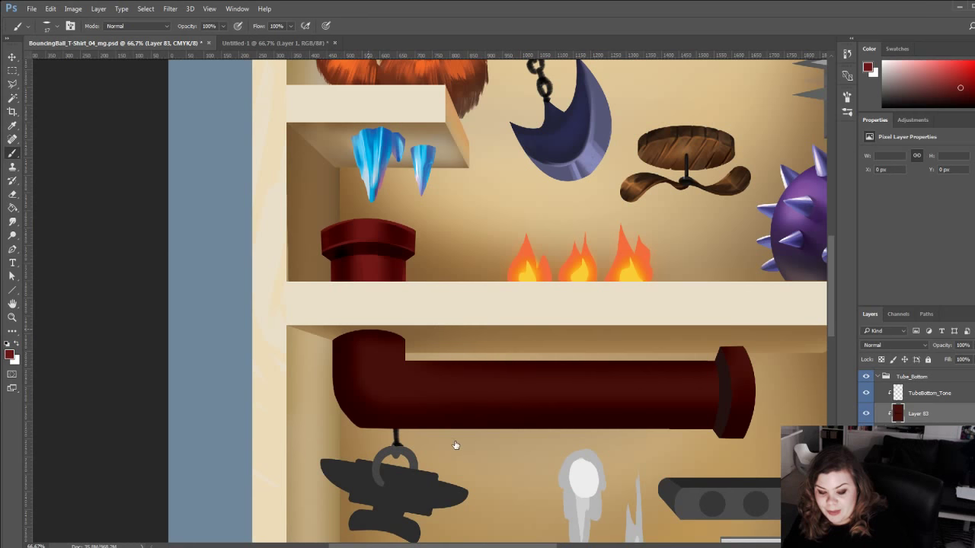
key(bracketright)
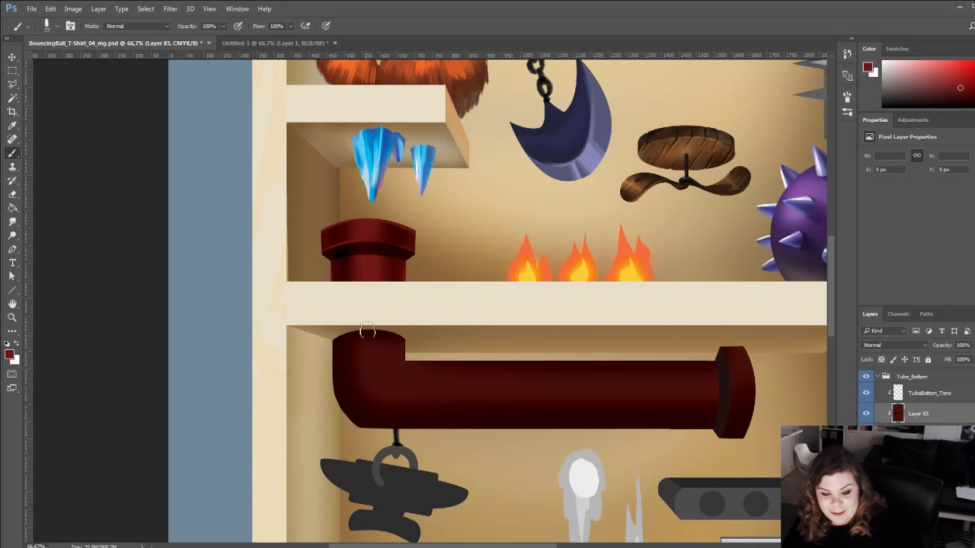
drag(369, 326, 366, 401)
key(ctrl+z)
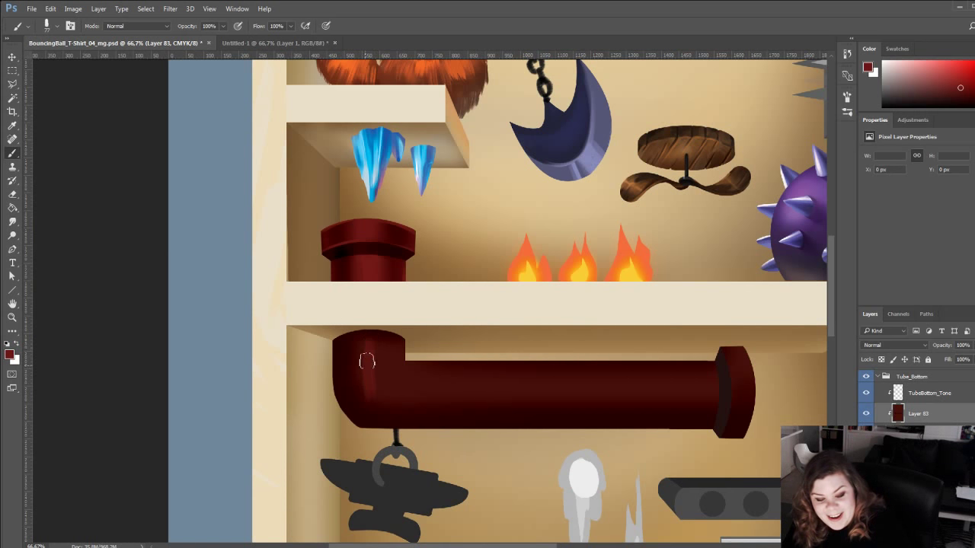
mouse_move(364, 341)
mouse_down()
mouse_move(362, 404)
mouse_move(366, 349)
mouse_move(366, 377)
mouse_move(381, 348)
mouse_move(452, 365)
mouse_move(721, 340)
mouse_up()
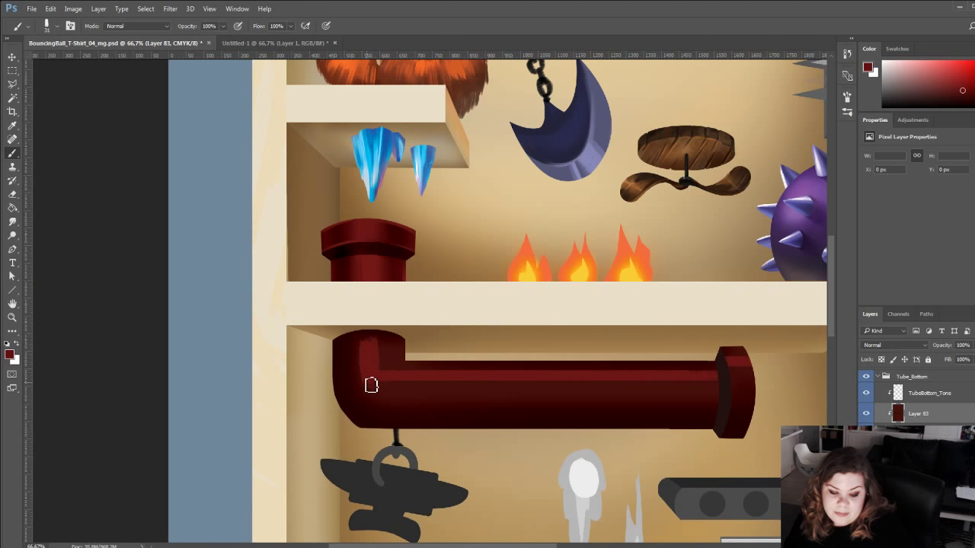
Paint a slightly darker red band beneath the highlight along the pipe's horizontal section with a size 31 brush.
mouse_move(372, 385)
mouse_down()
mouse_move(478, 363)
mouse_move(766, 357)
mouse_up()
key(ctrl+z)
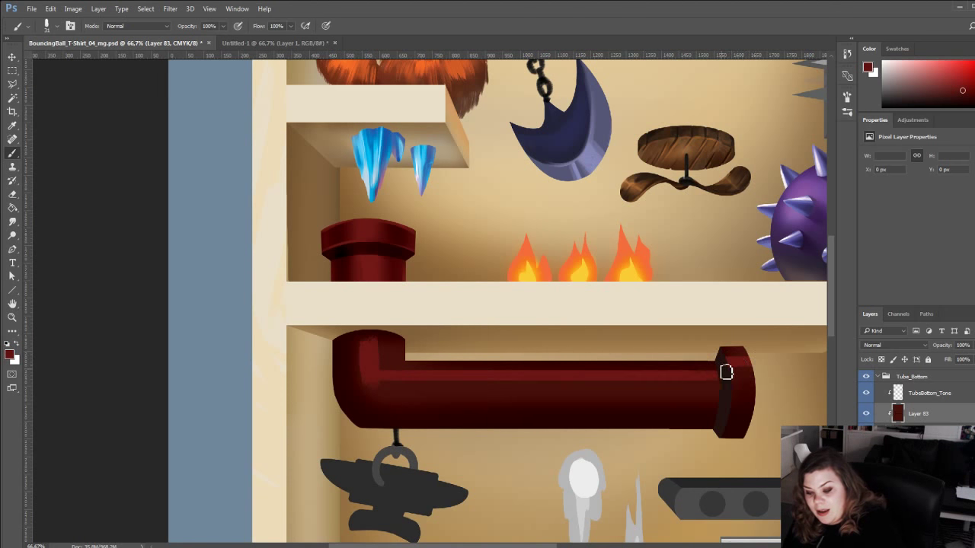
mouse_move(402, 385)
mouse_down()
mouse_move(539, 373)
mouse_move(713, 380)
mouse_up()
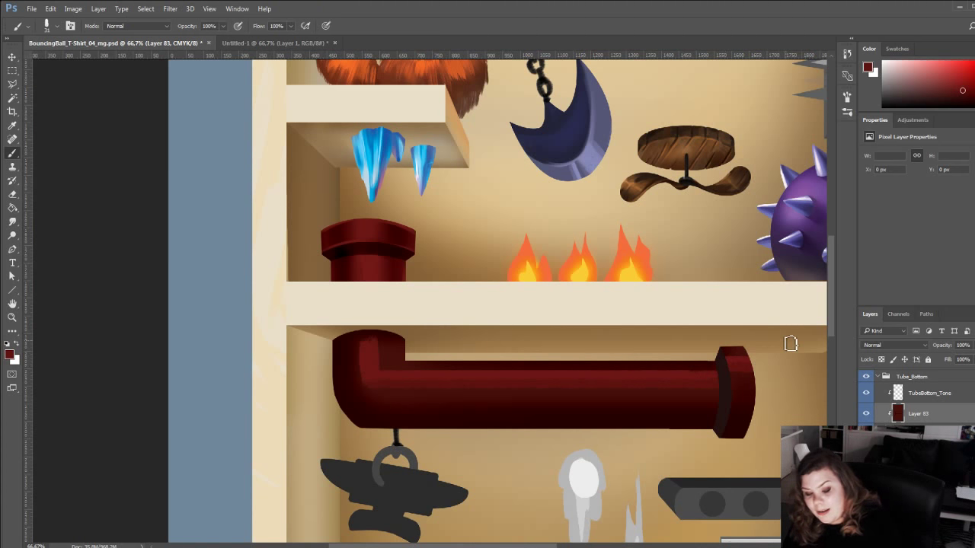
Reset to black and paint a narrow shadow strip along the outer side of the pipe's vertical section.
drag(325, 327, 348, 342)
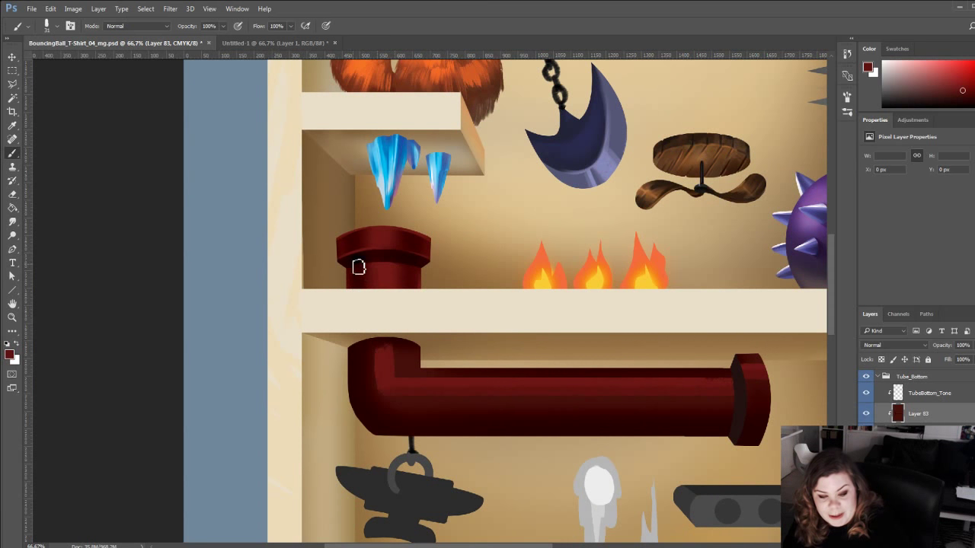
key(d)
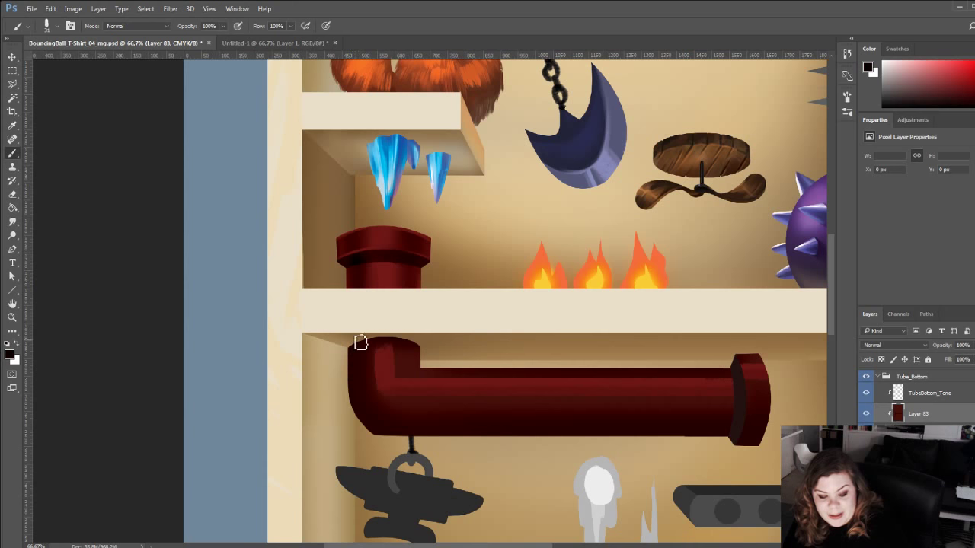
drag(367, 338, 367, 401)
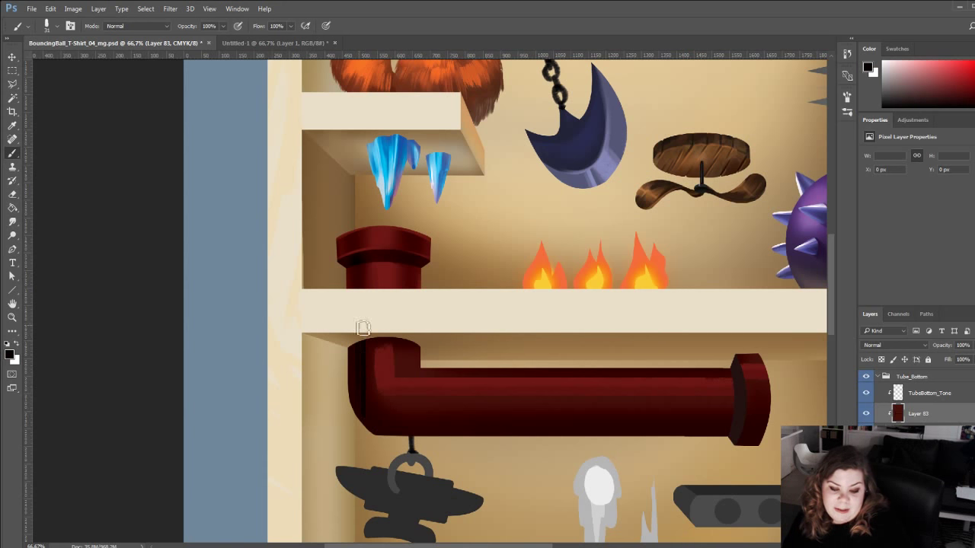
Switch to a soft size 51 brush and blend the pipe's bend and shadow strip with sampled dark red.
click(465, 451)
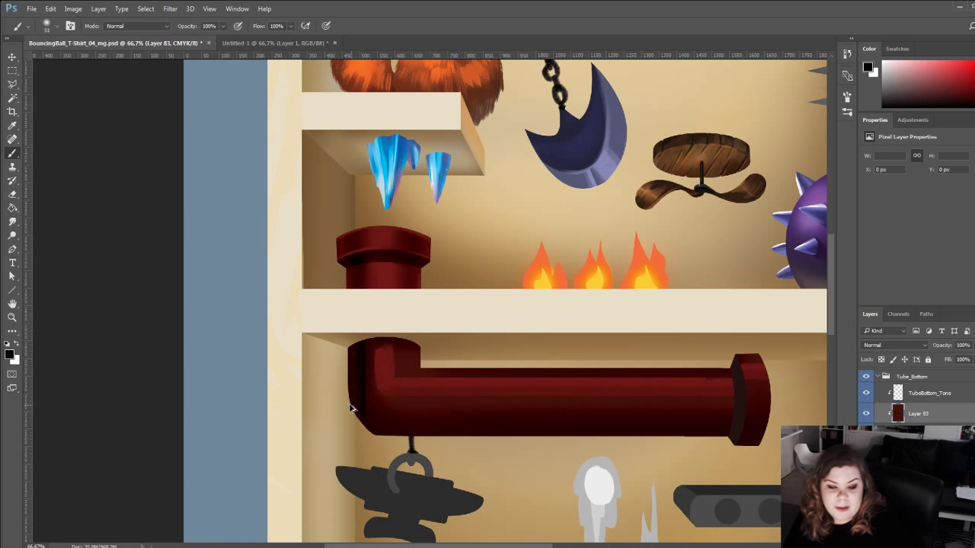
alt+click(372, 342)
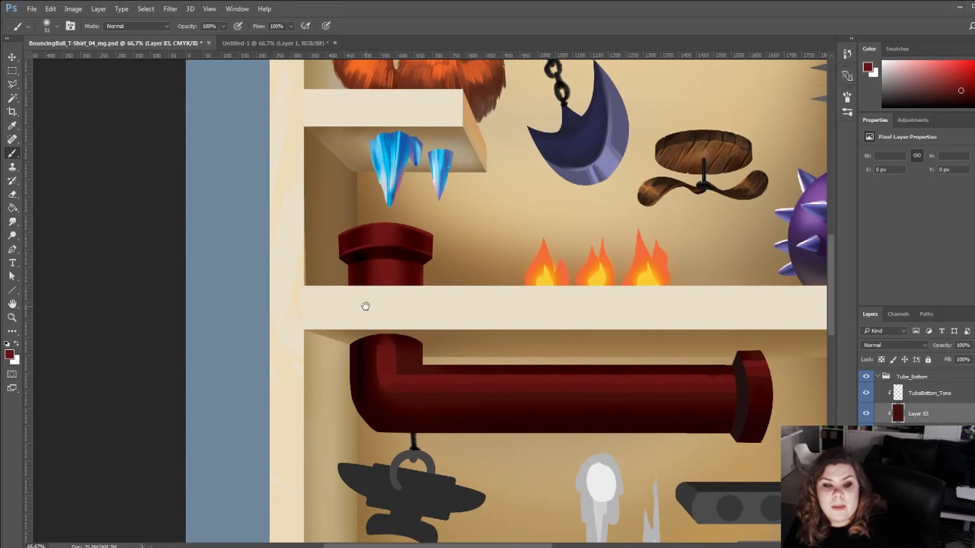
scroll(355, 331, down, 2)
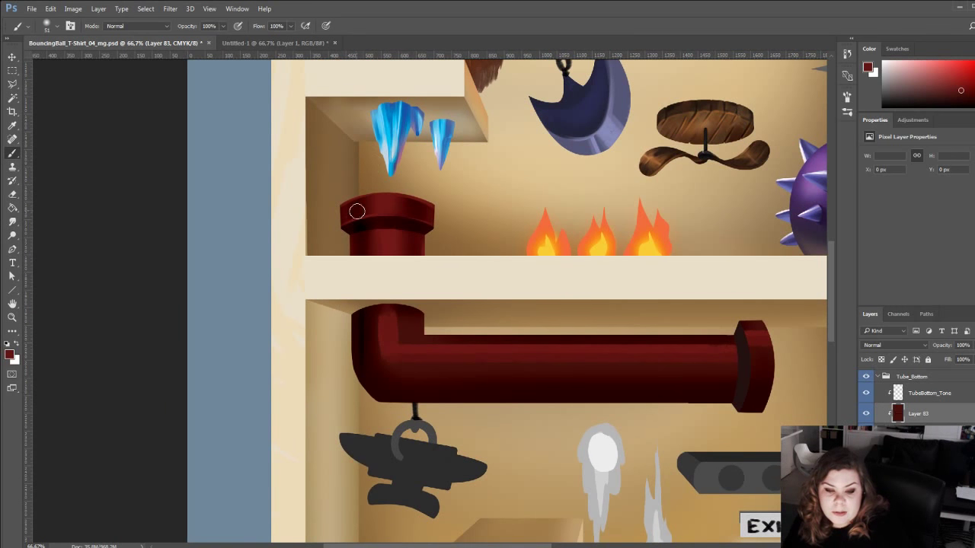
Darken the pipe's bend with a near-black tone and soften the red bands along its horizontal section with sampled dark red.
alt+click(360, 206)
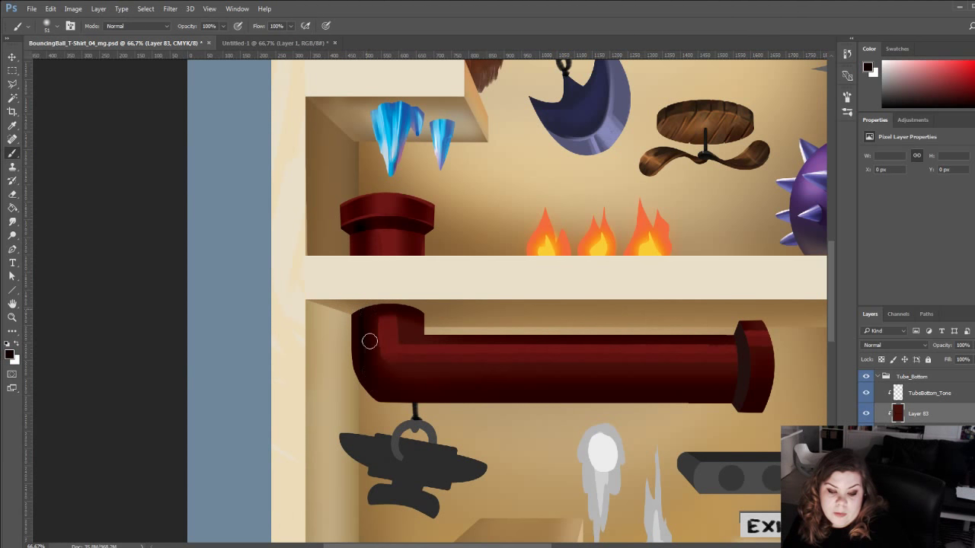
drag(362, 390, 321, 335)
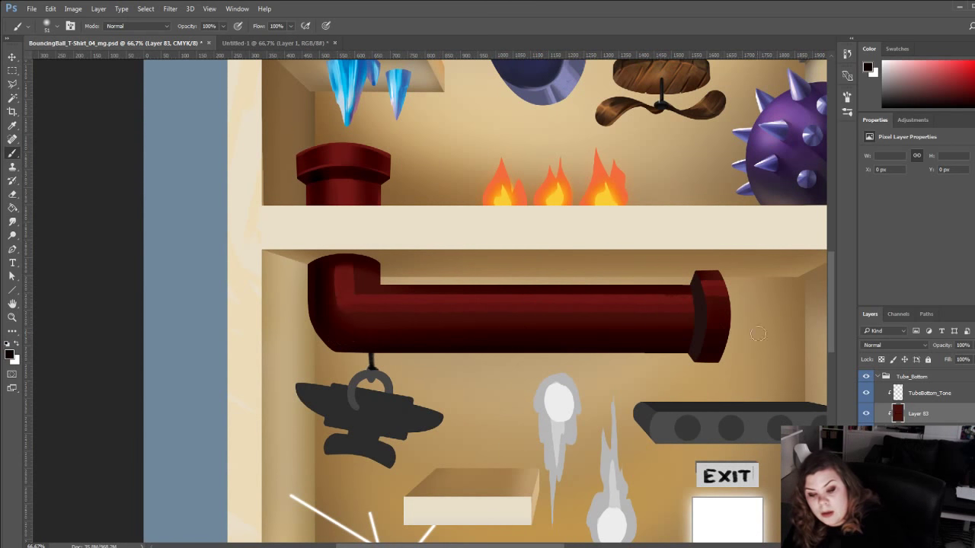
alt+click(349, 260)
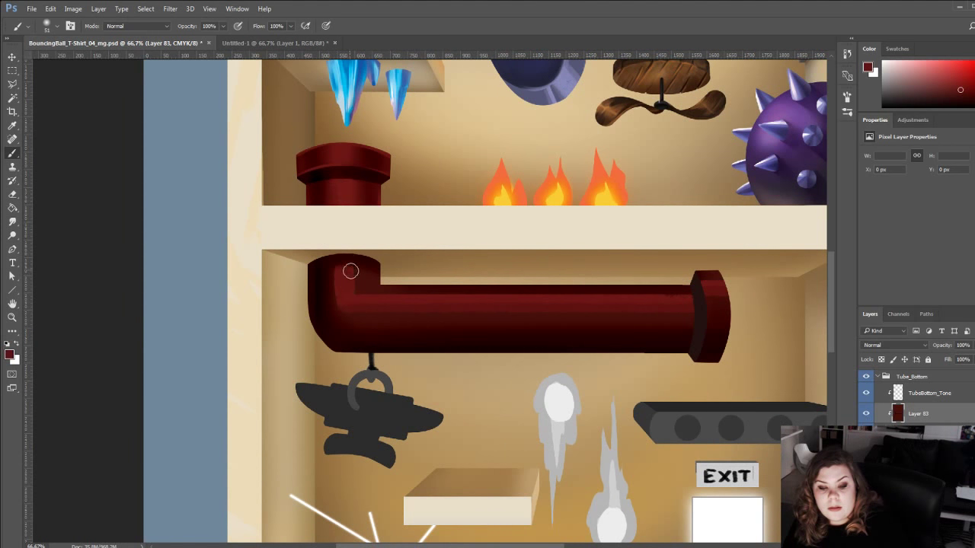
mouse_move(374, 298)
mouse_down()
mouse_move(555, 281)
mouse_move(740, 282)
mouse_up()
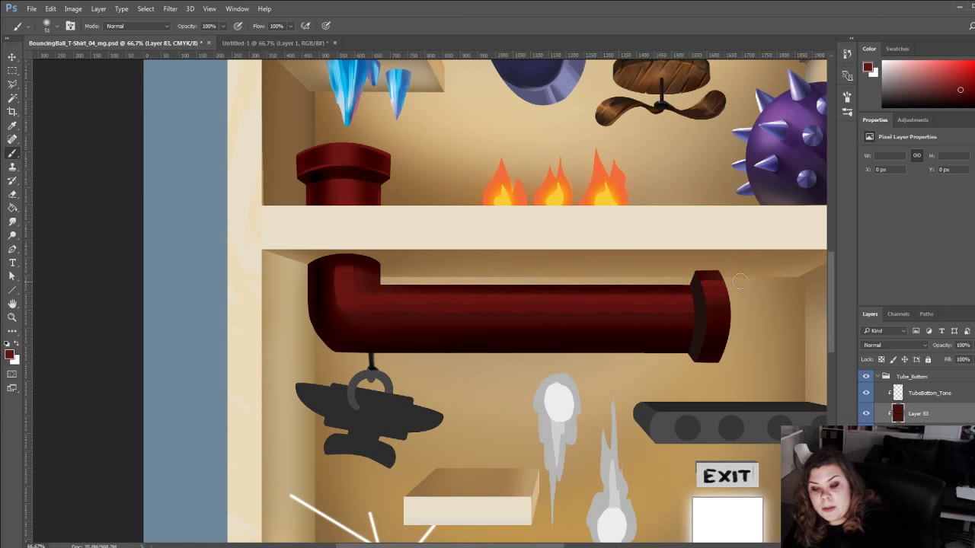
drag(352, 315, 724, 313)
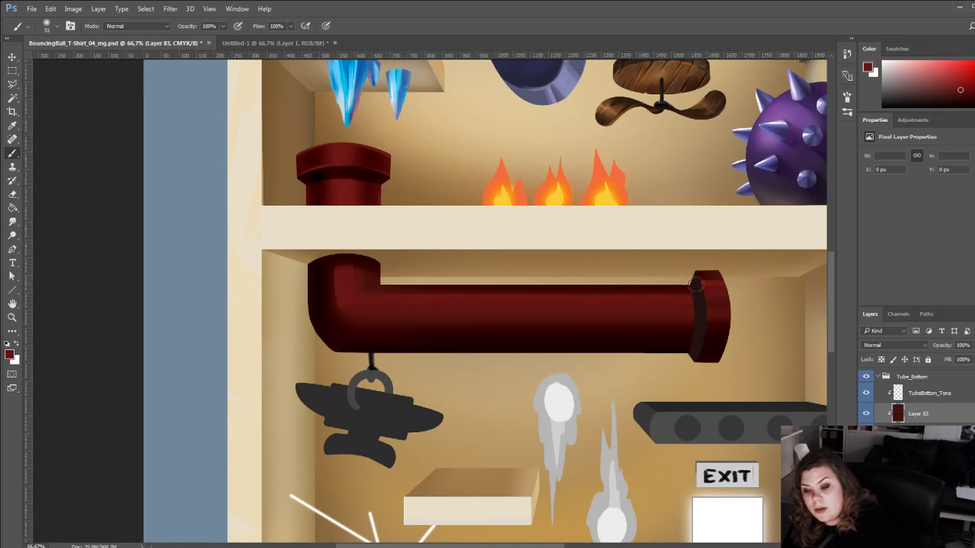
key(ctrl+z)
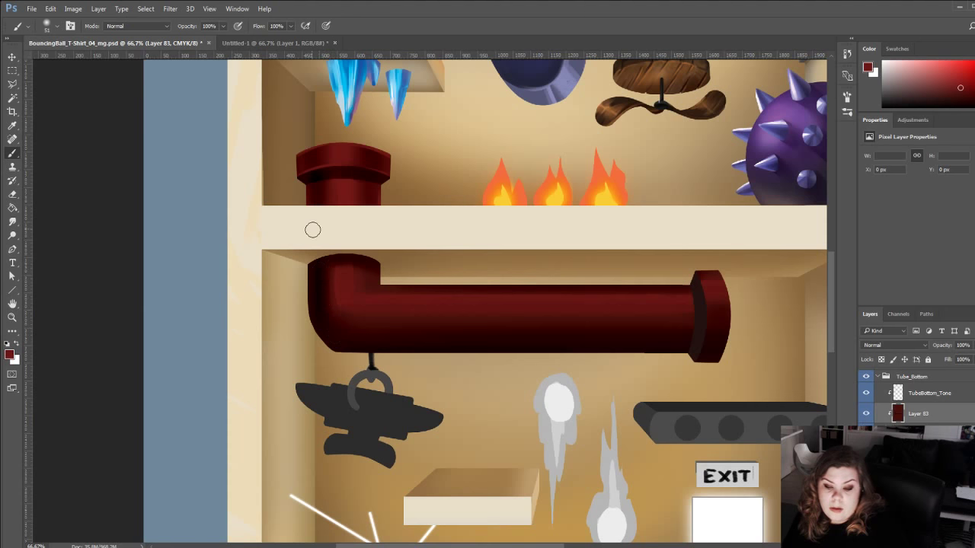
Blend the shading on the pipe's bend and lower edge with dark reds sampled from the upper tube, using a soft size 86 brush.
scroll(307, 173, up, 3)
key(d)
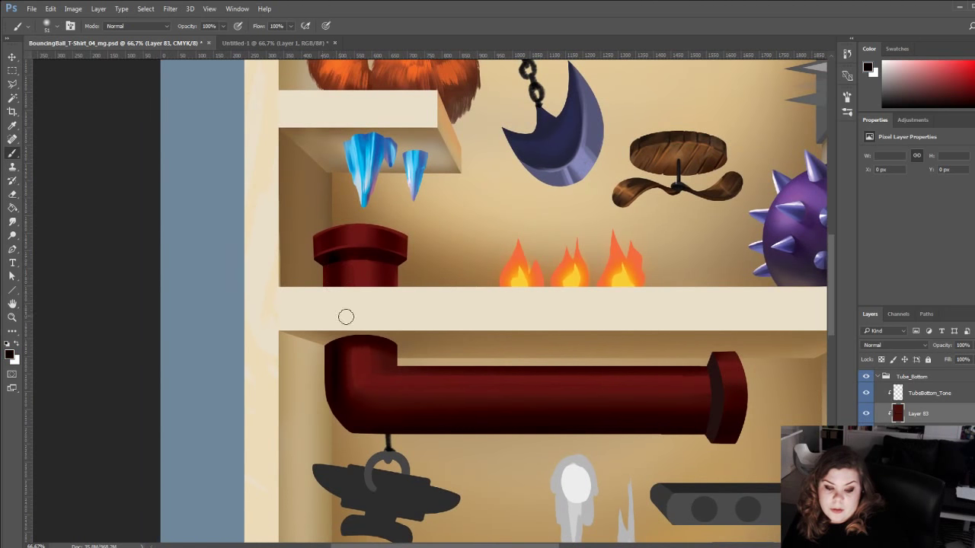
alt+click(385, 265)
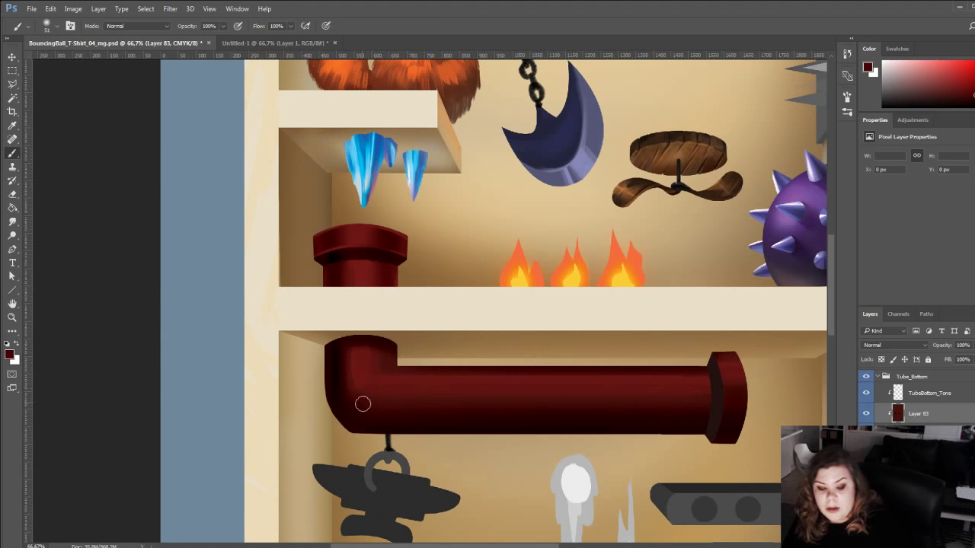
alt+click(363, 265)
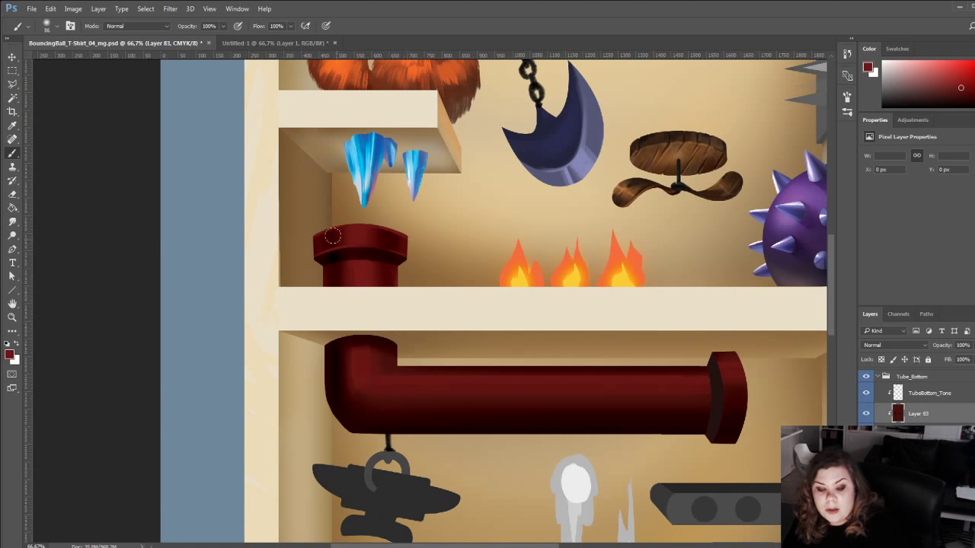
drag(410, 438, 726, 445)
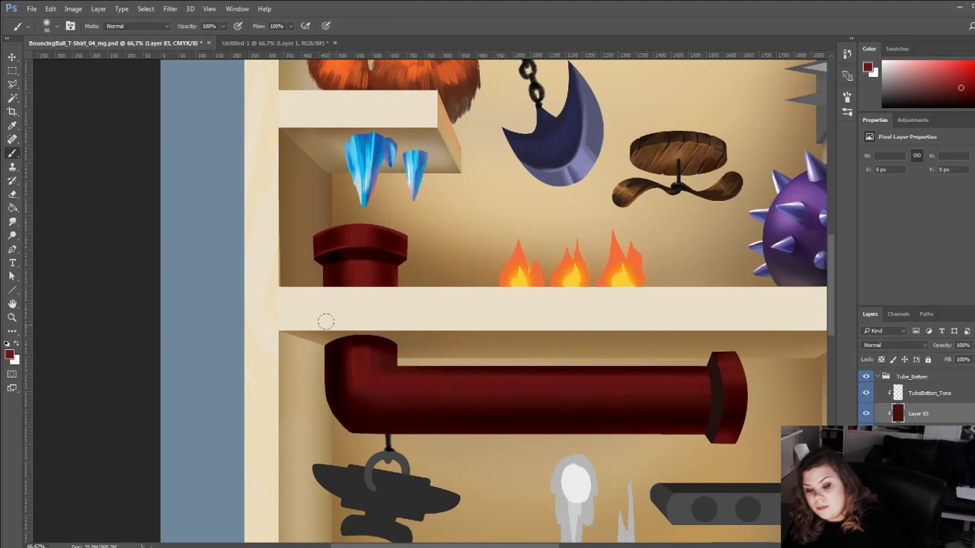
drag(342, 363, 367, 304)
drag(340, 345, 350, 383)
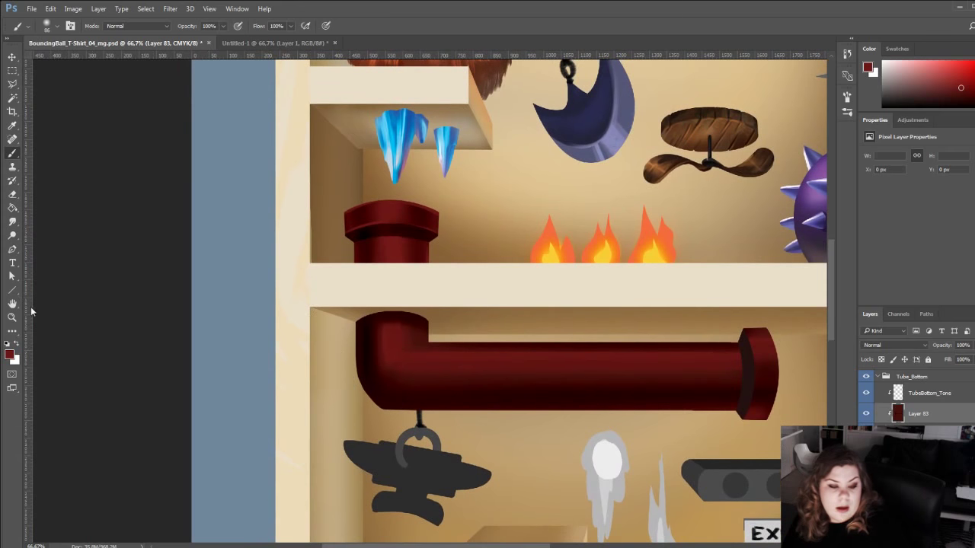
Check the whole illustration and the effect of the TubeBottom_Tone layer, and merge that layer down into Layer 83.
click(12, 317)
click(297, 26)
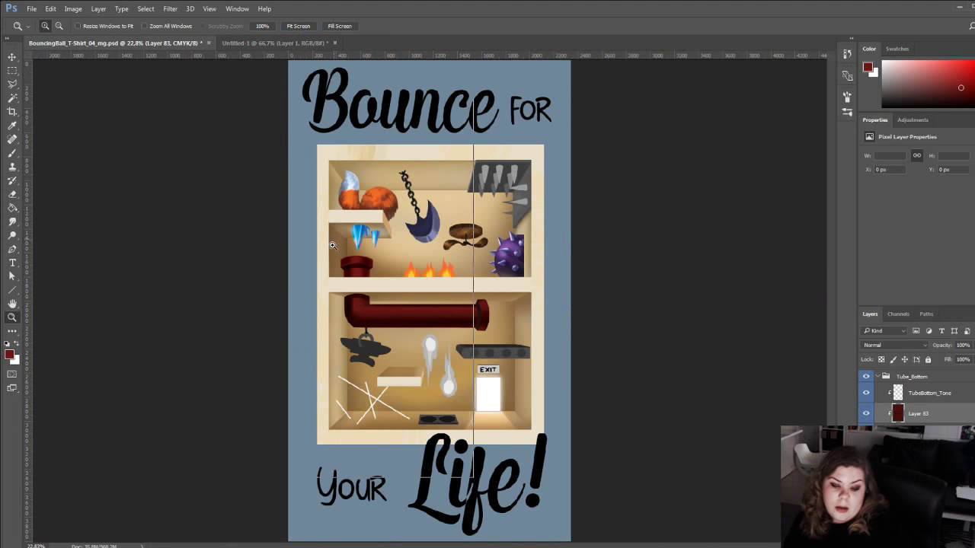
click(333, 246)
click(332, 253)
click(867, 393)
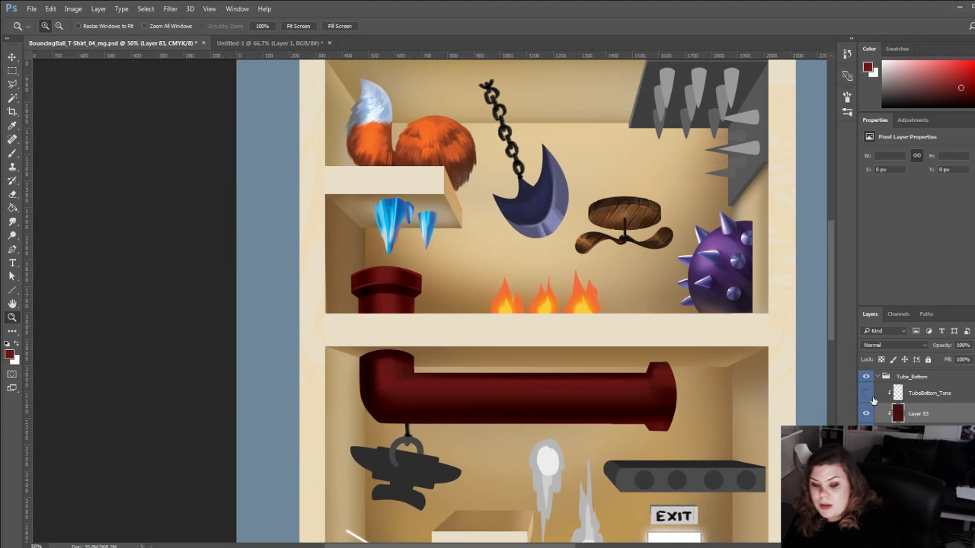
click(866, 393)
click(903, 391)
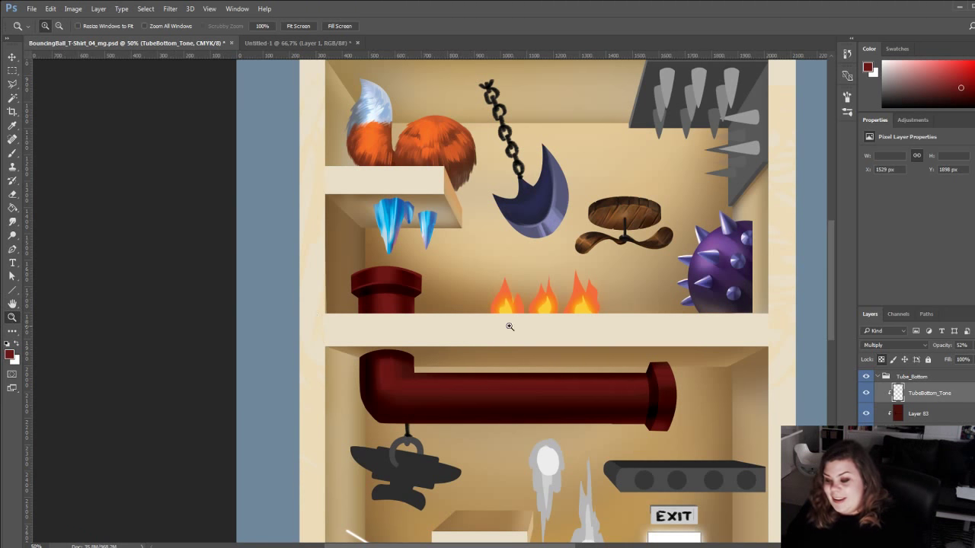
key(Delete)
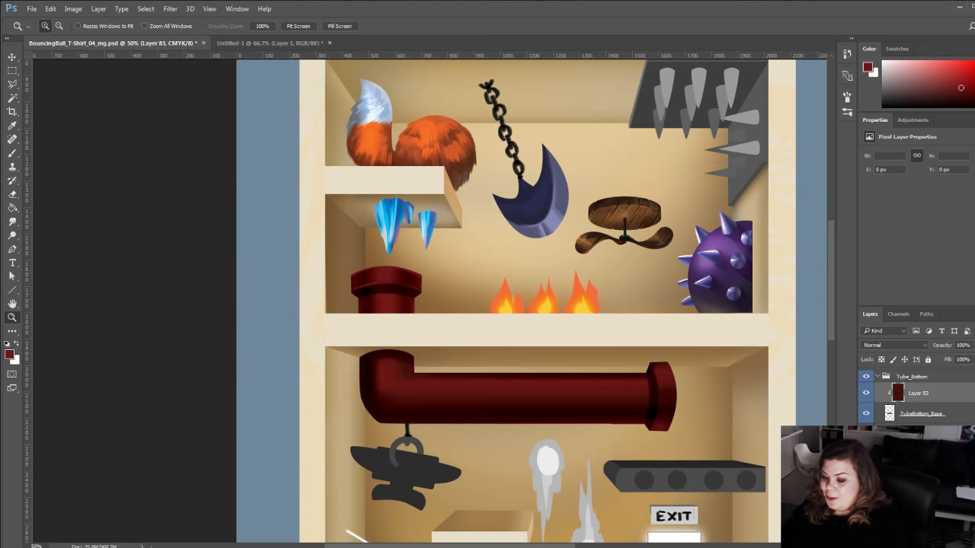
Add a new layer above Layer 83 and clip it to the pipe.
key(b)
key(ctrl+shift+alt+n)
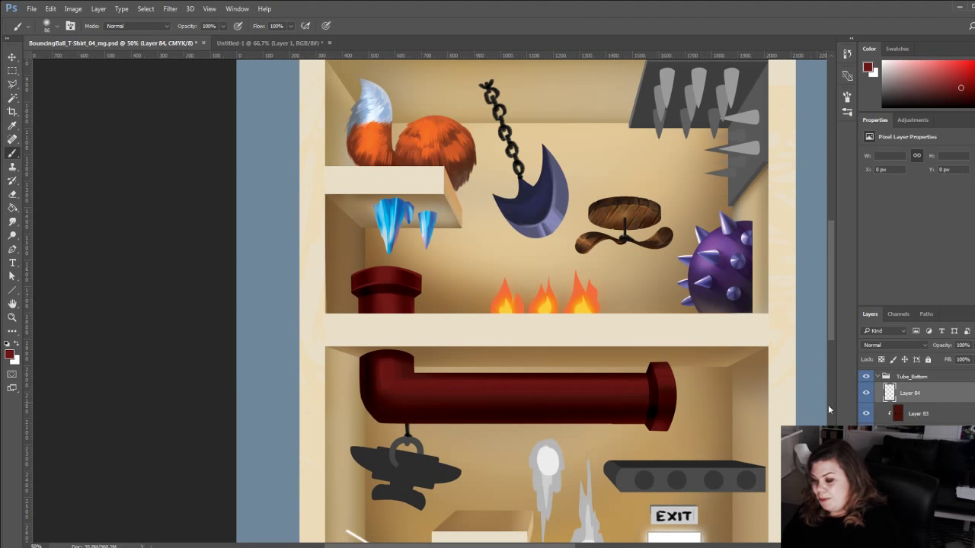
alt+click(887, 399)
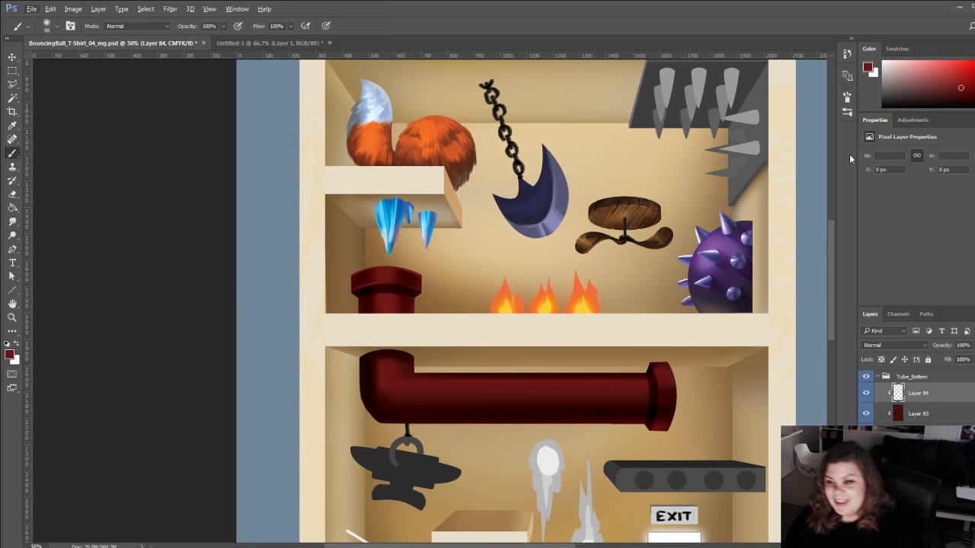
Try to paint a thin lighter red highlight along the pipe's horizontal section with a hard size 15 brush.
click(951, 71)
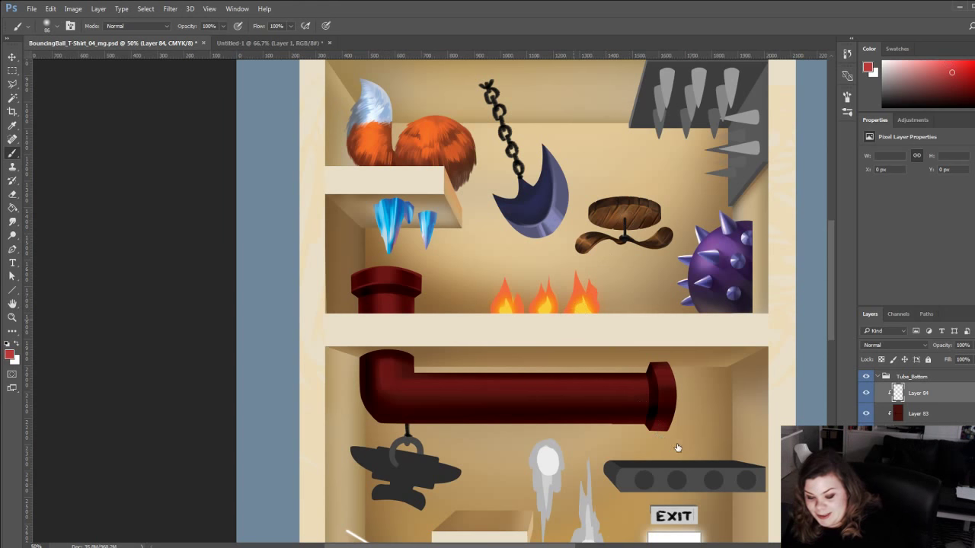
drag(399, 384, 655, 351)
key(ctrl+z)
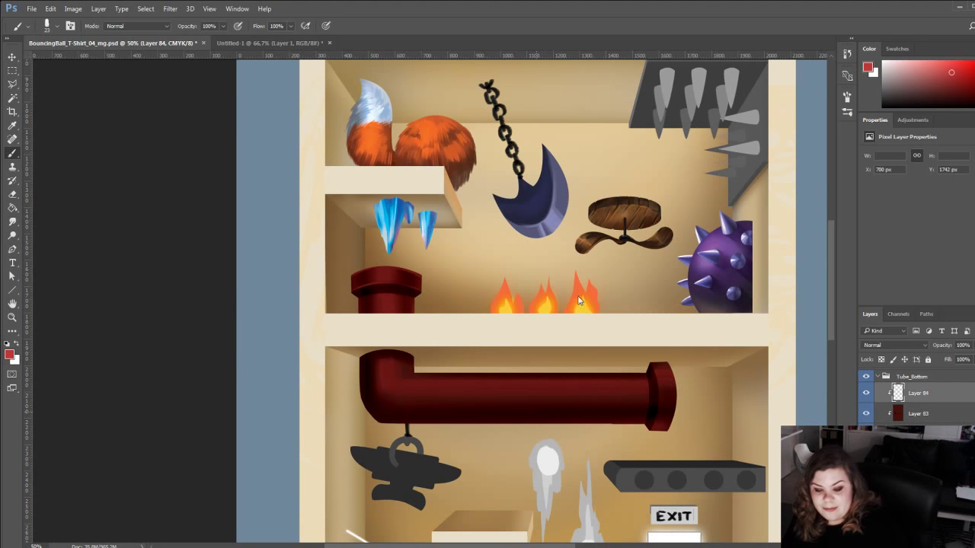
click(542, 237)
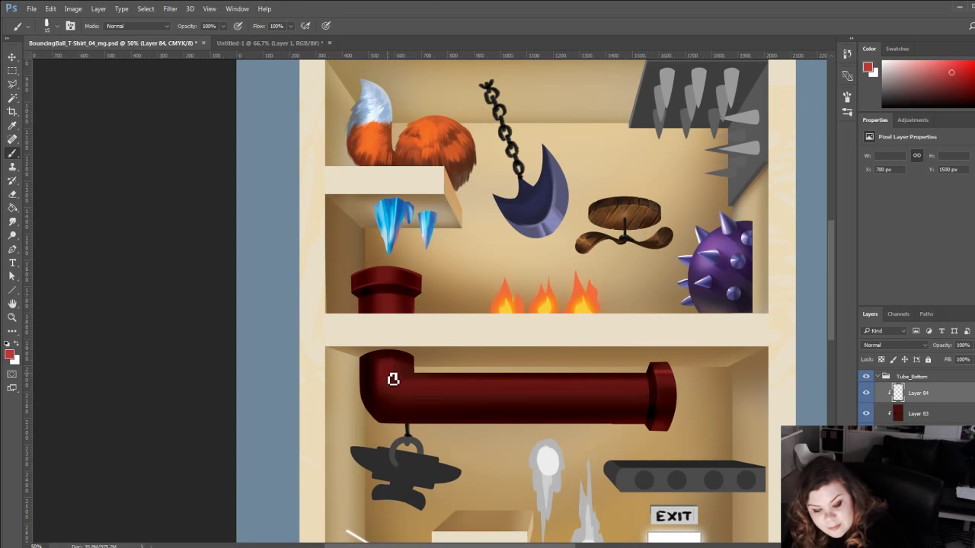
drag(390, 381, 609, 381)
key(ctrl+z)
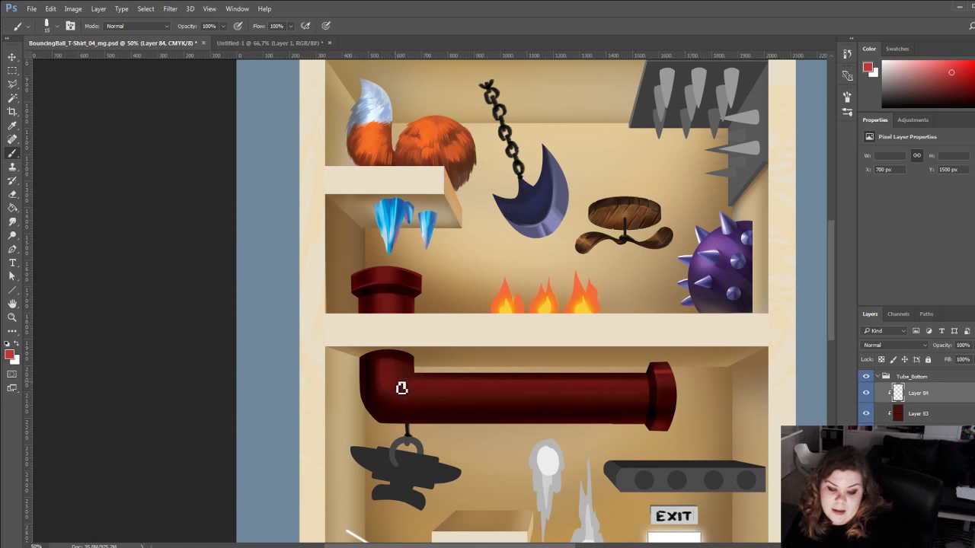
drag(400, 384, 637, 352)
key(ctrl+z)
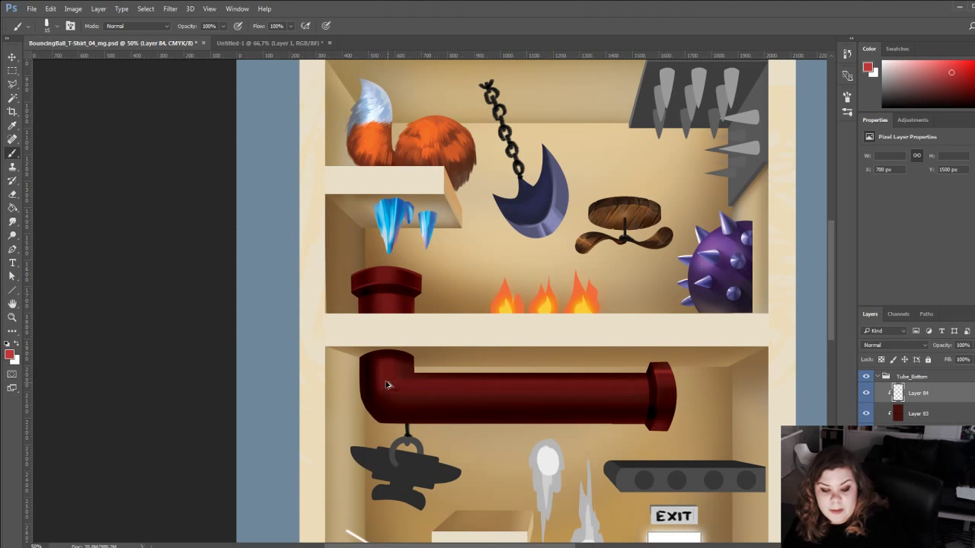
mouse_move(395, 384)
mouse_down()
mouse_move(516, 383)
mouse_move(636, 343)
mouse_up()
key(ctrl+z)
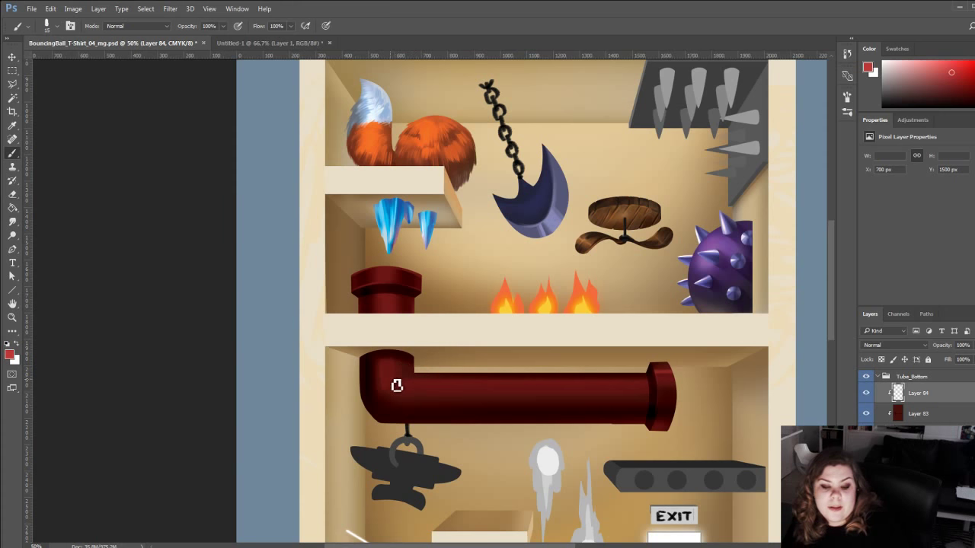
key(ctrl+z)
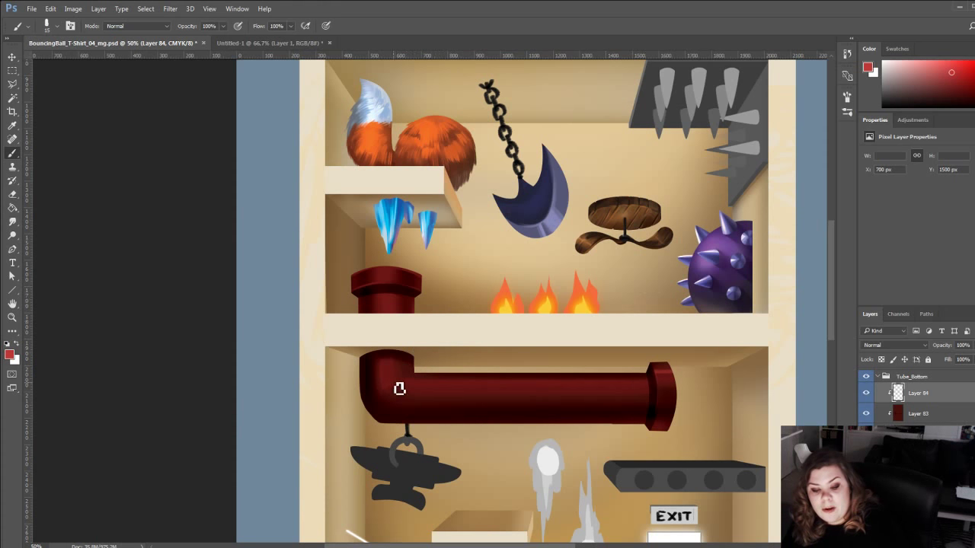
mouse_move(395, 384)
mouse_down()
mouse_move(602, 344)
mouse_move(649, 347)
mouse_up()
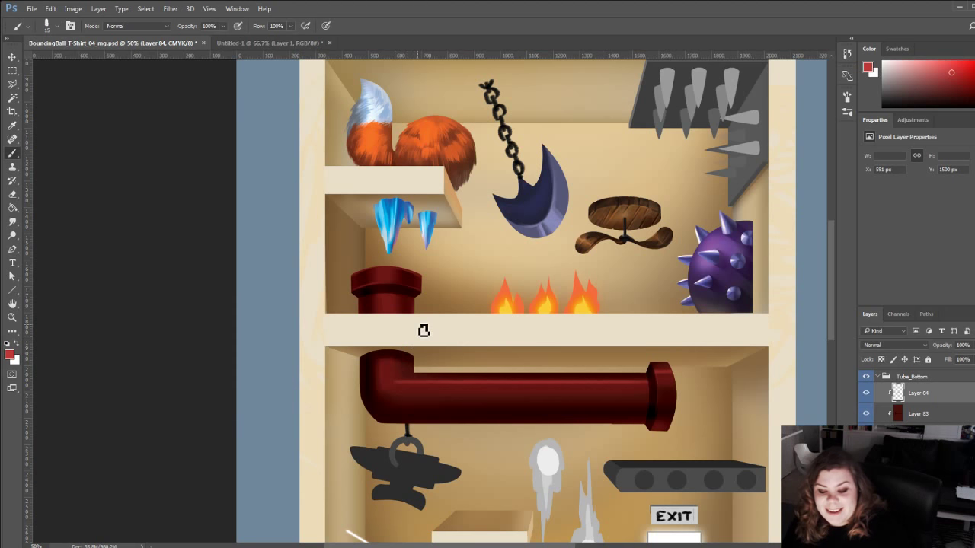
key(ctrl+z)
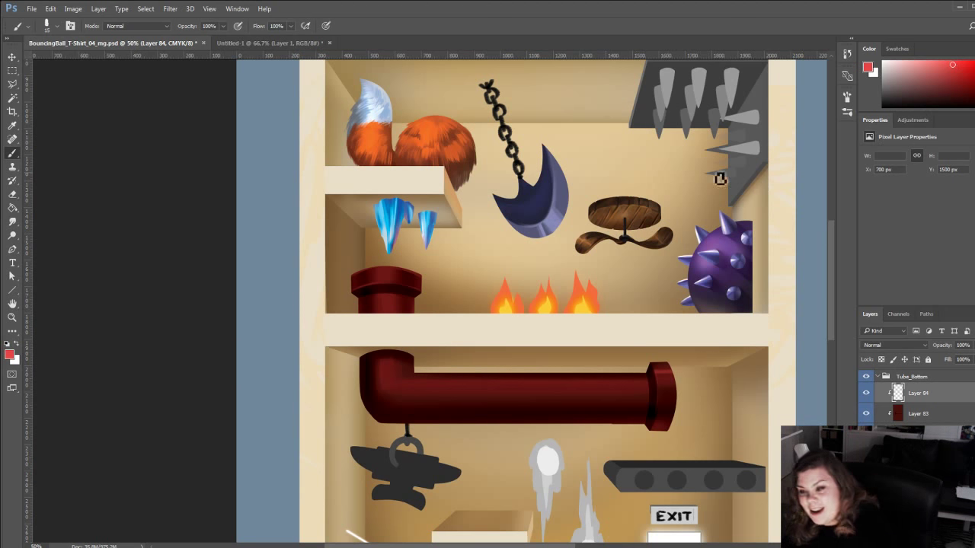
Choose a more saturated red and paint a thin highlight along the pipe's horizontal section with a size 18 brush.
click(957, 60)
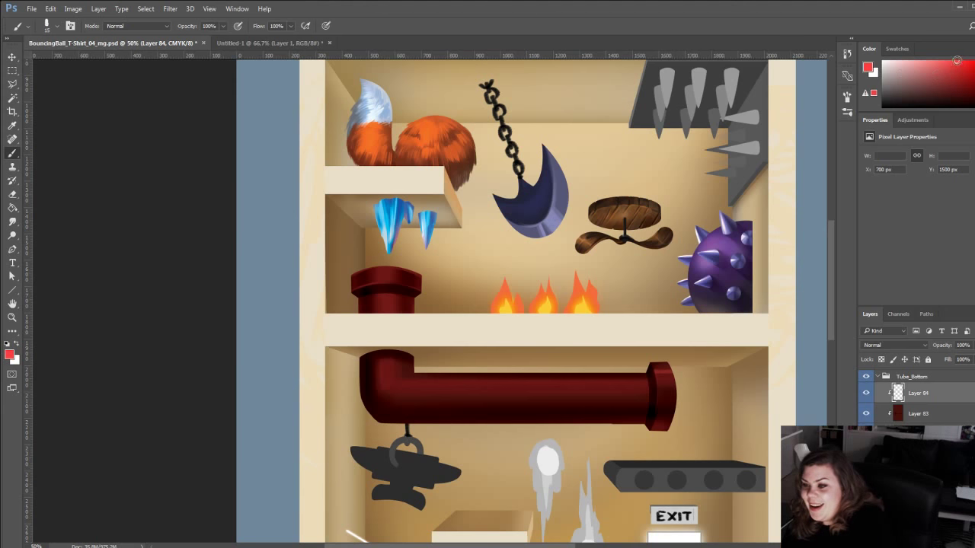
click(964, 67)
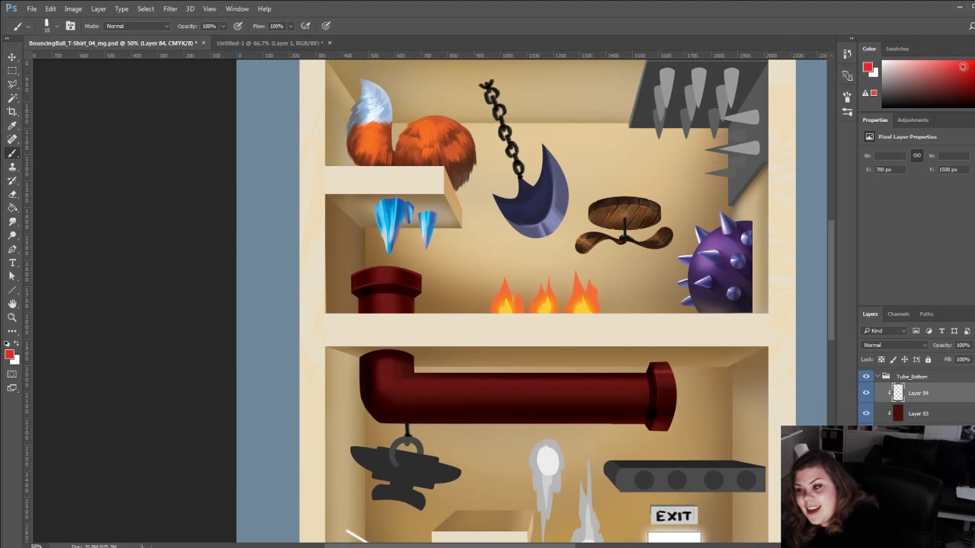
drag(964, 67, 965, 73)
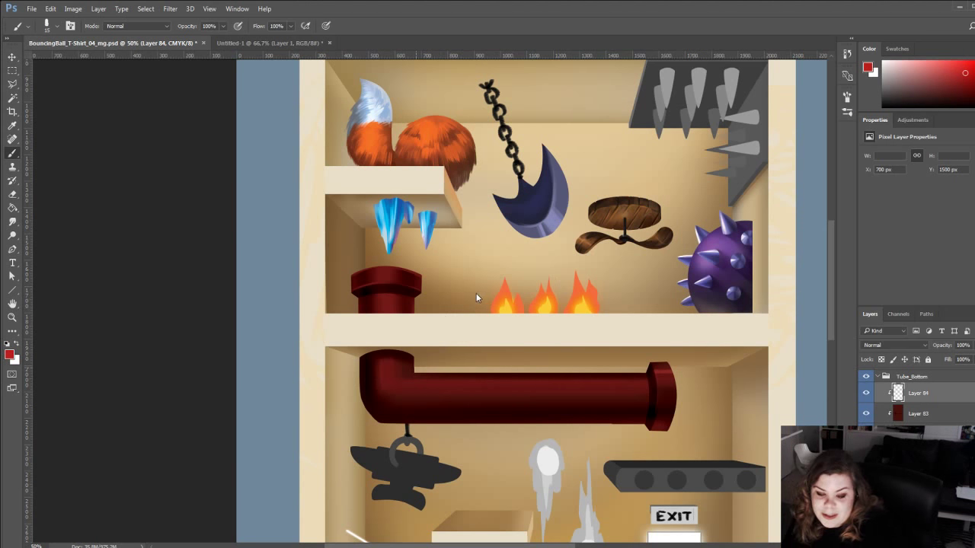
drag(423, 384, 640, 384)
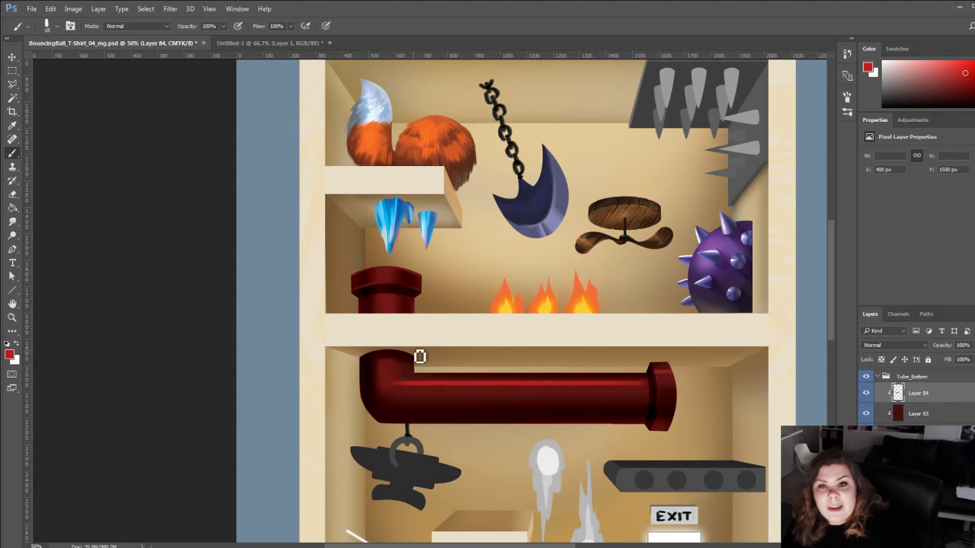
key(ctrl+z)
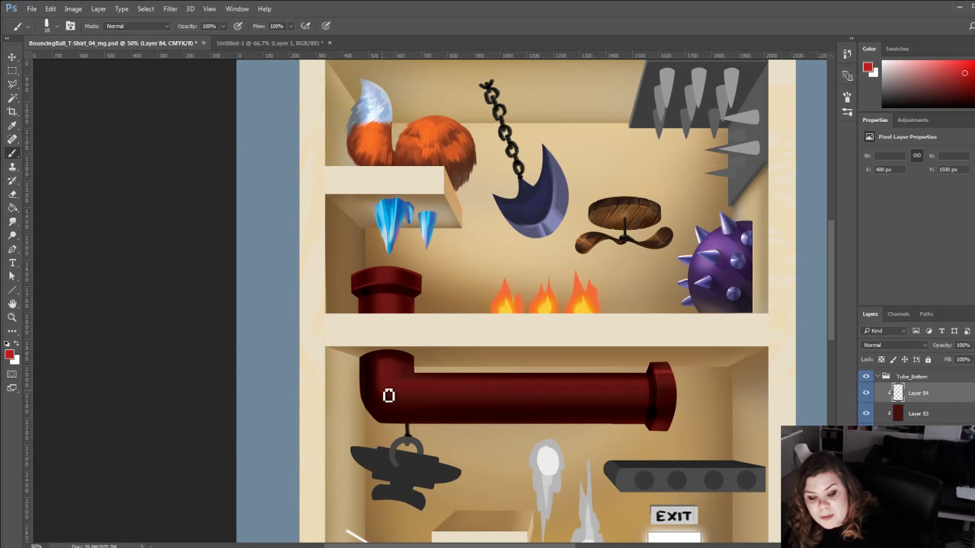
mouse_move(416, 382)
mouse_down()
mouse_move(573, 340)
mouse_move(654, 336)
mouse_up()
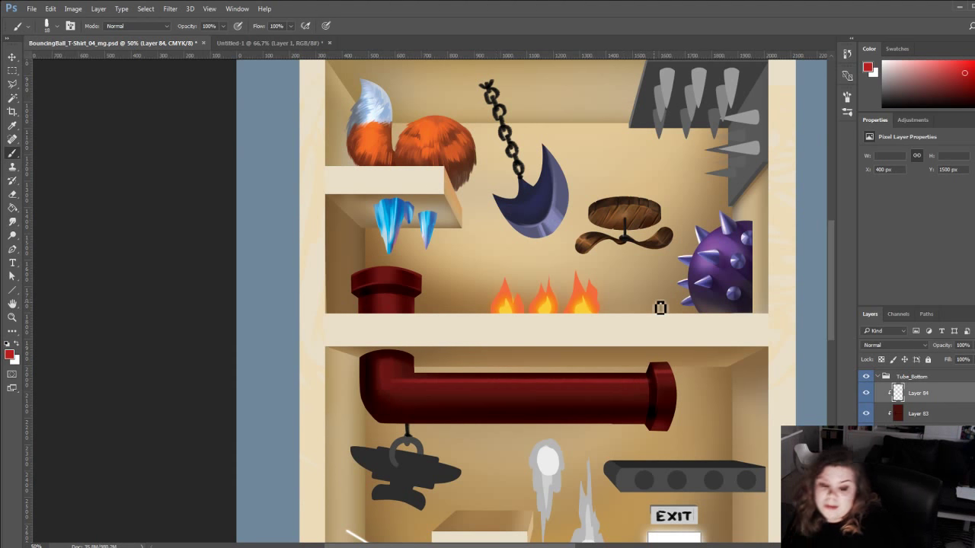
key(ctrl+z)
mouse_move(390, 395)
mouse_down()
mouse_move(449, 374)
mouse_move(636, 382)
mouse_up()
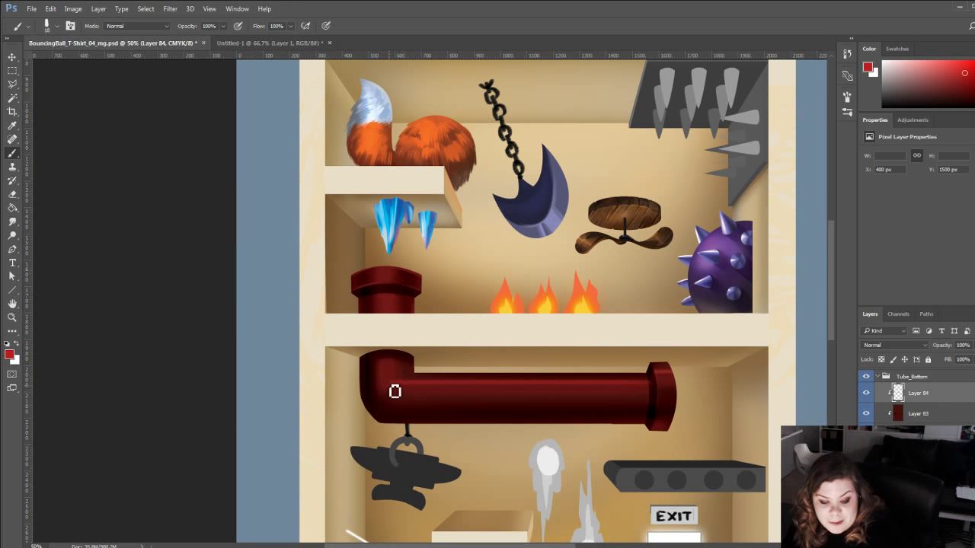
key(ctrl+z)
mouse_move(396, 387)
mouse_down()
mouse_move(562, 350)
mouse_move(643, 347)
mouse_up()
key(ctrl+z)
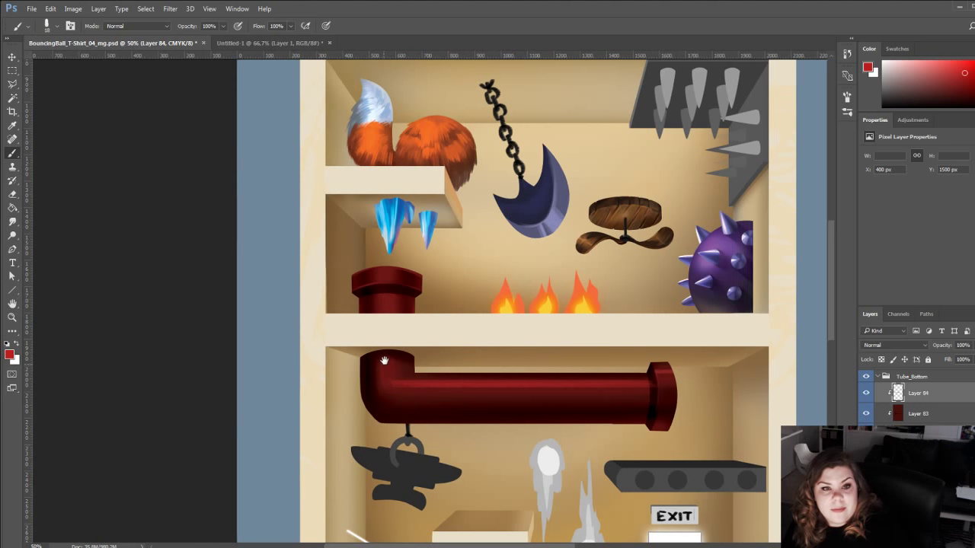
scroll(370, 297, down, 2)
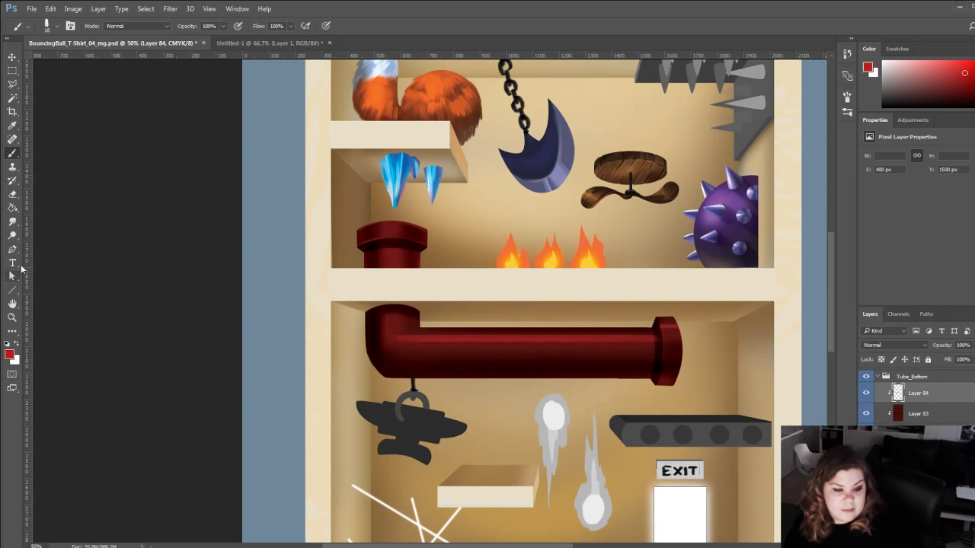
Soften the thin red highlight along the pipe's horizontal section with the Smudge tool at 50% strength.
click(13, 235)
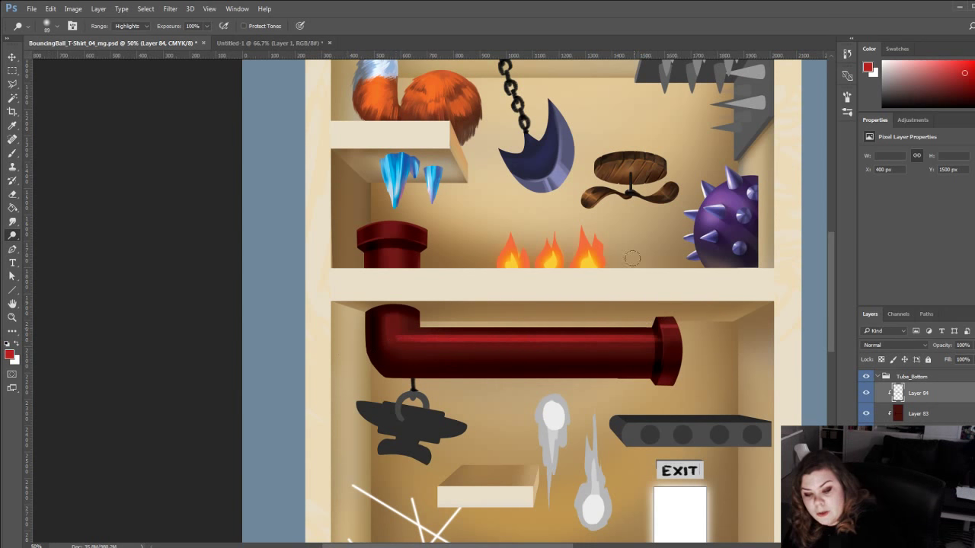
click(13, 221)
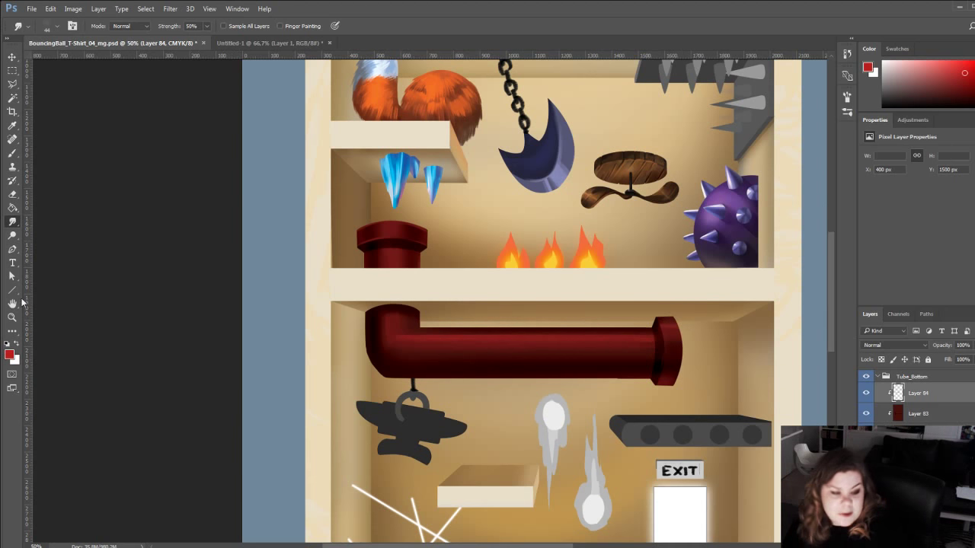
click(12, 317)
click(298, 26)
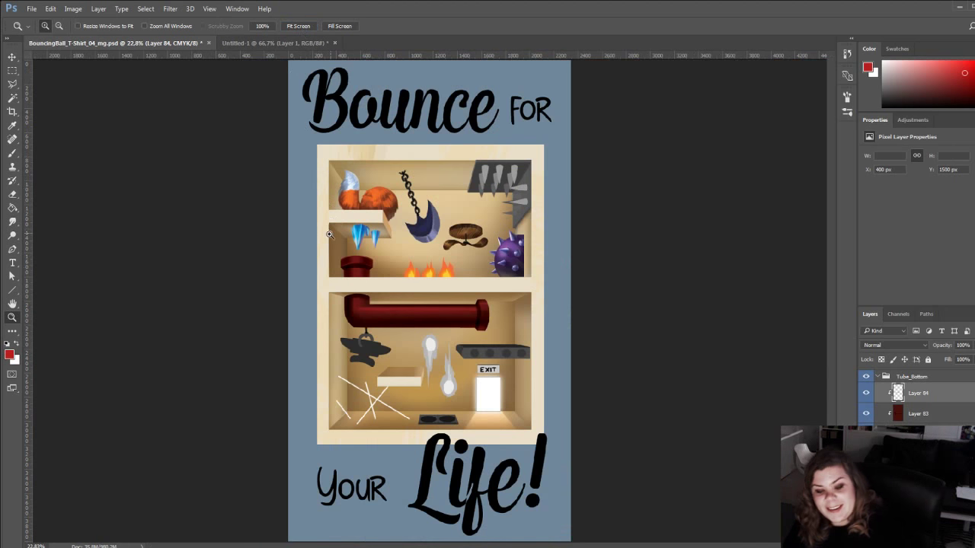
click(329, 235)
click(328, 250)
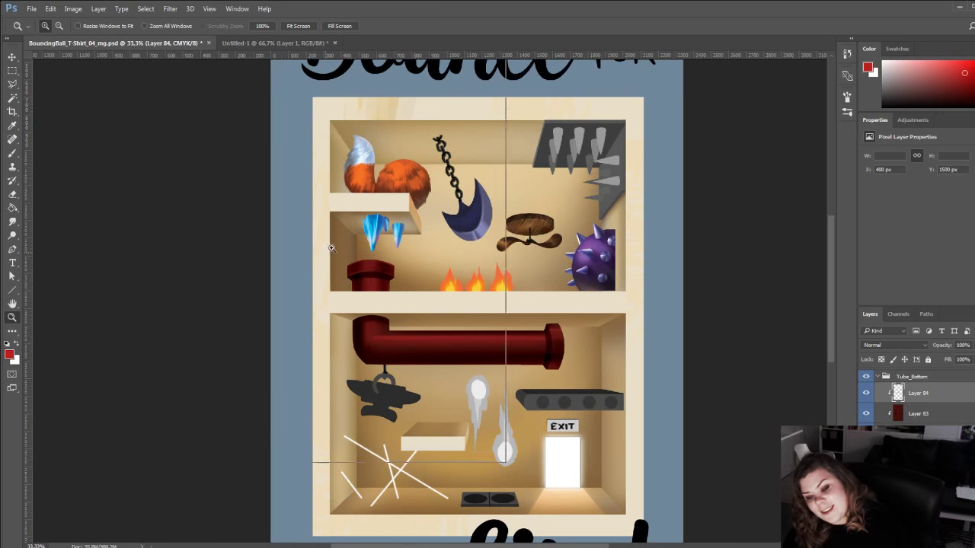
click(331, 248)
mouse_move(374, 381)
mouse_down()
mouse_move(374, 291)
mouse_move(389, 367)
mouse_up()
Sample the pipe's darker red and paint over the inner elbow corner with the size 18 brush to blend the highlight's start.
click(19, 154)
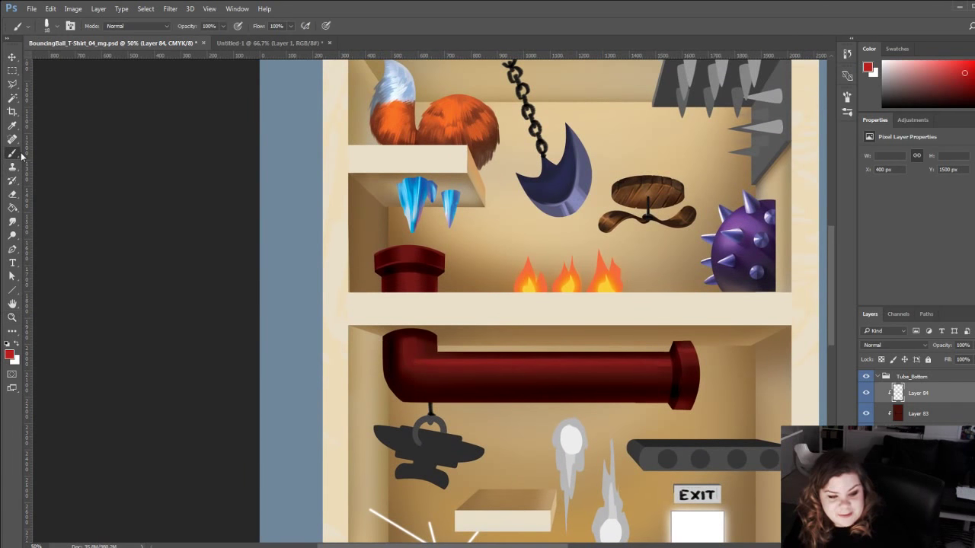
drag(420, 402, 427, 390)
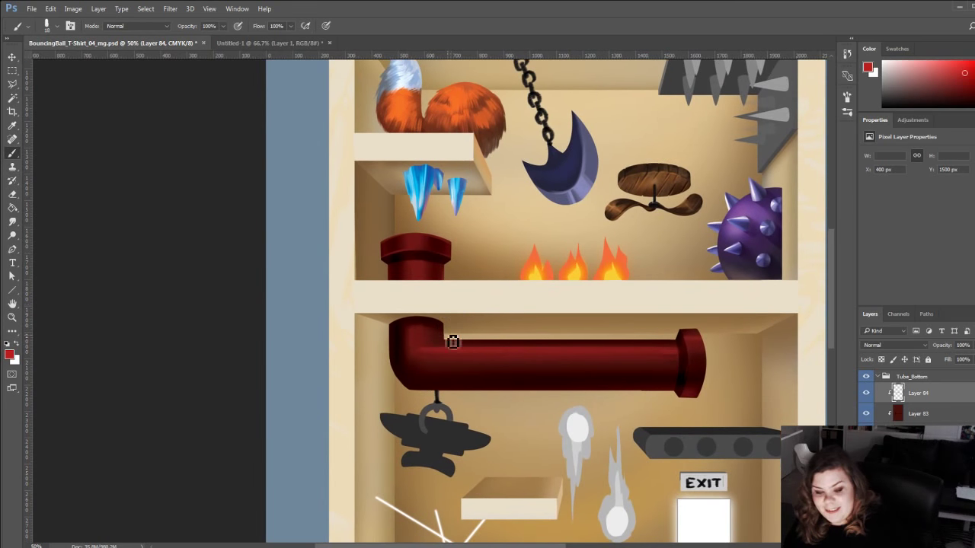
alt+click(441, 348)
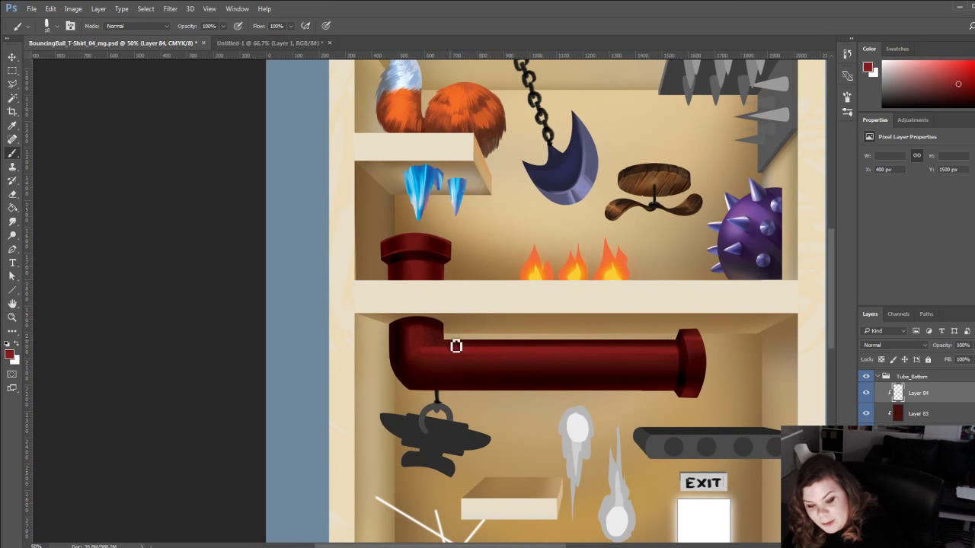
drag(404, 350, 410, 346)
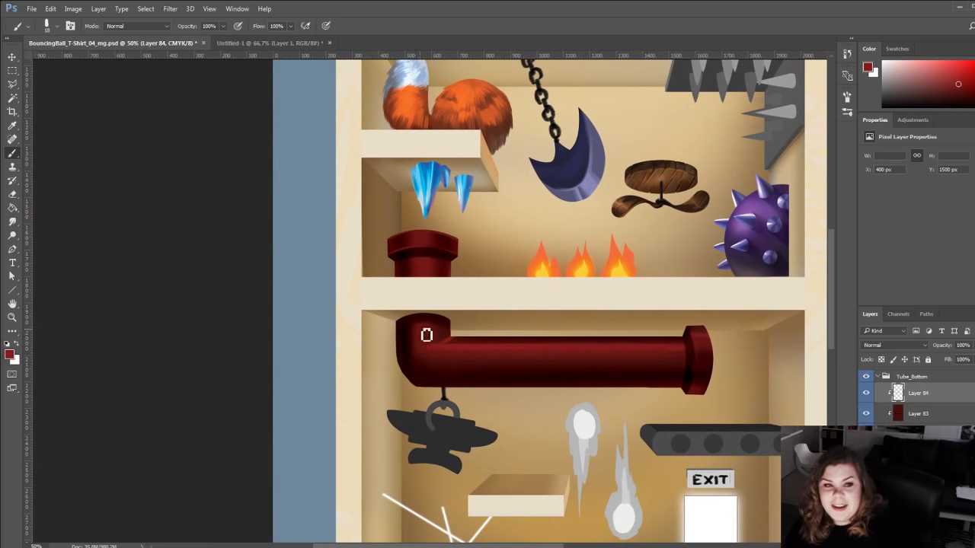
drag(329, 341, 296, 205)
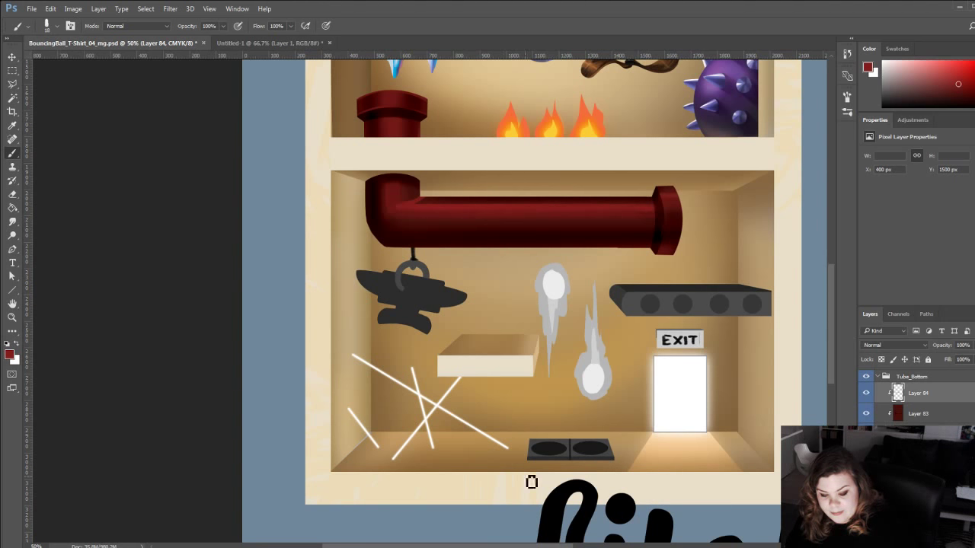
scroll(290, 402, up, 3)
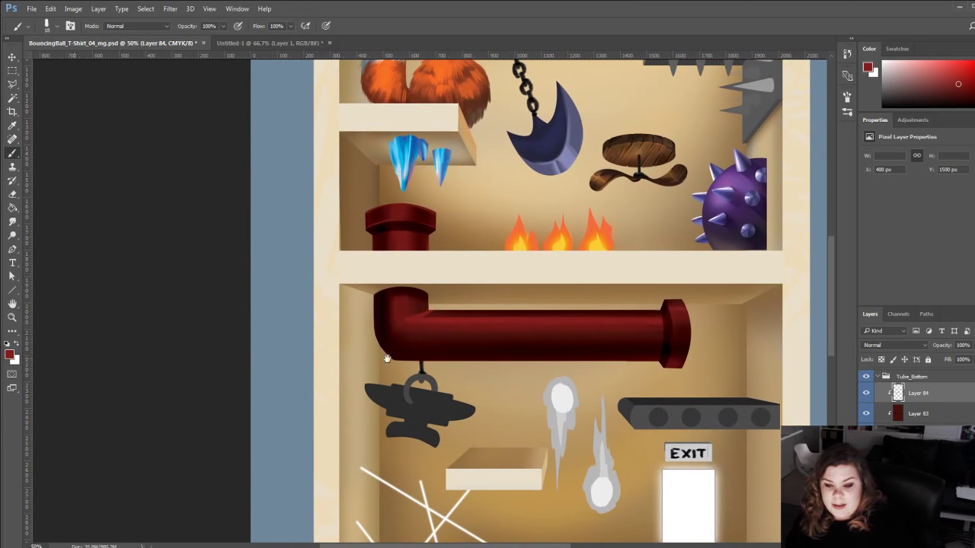
scroll(388, 358, down, 3)
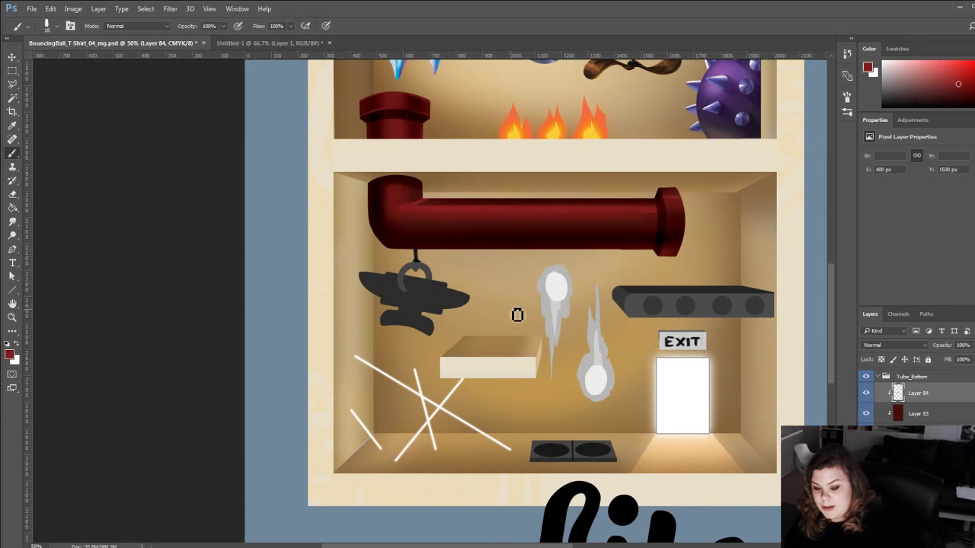
Collapse the Tube_Bottom group, expand the Fire_Balls group and select its Fireball_Base layer.
click(880, 376)
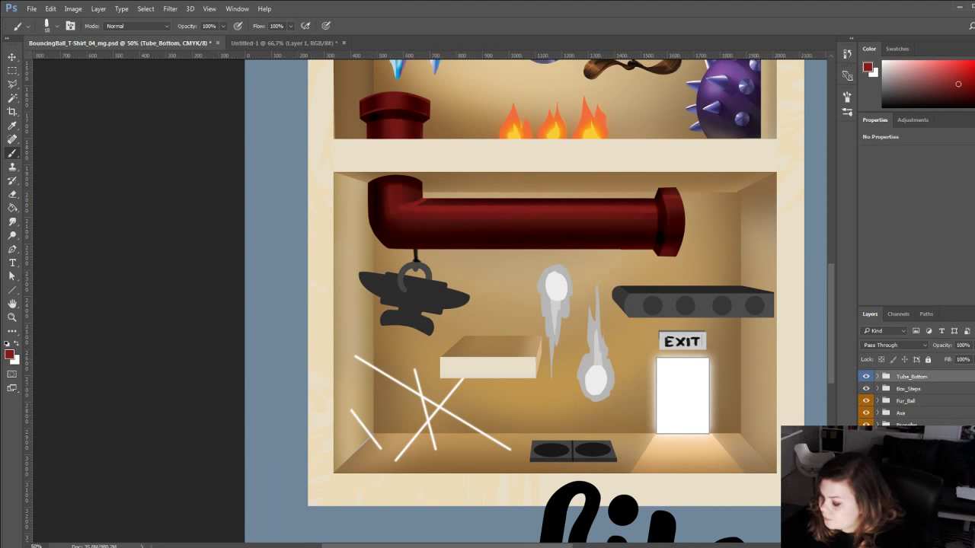
scroll(884, 376, down, 2)
scroll(906, 396, down, 1)
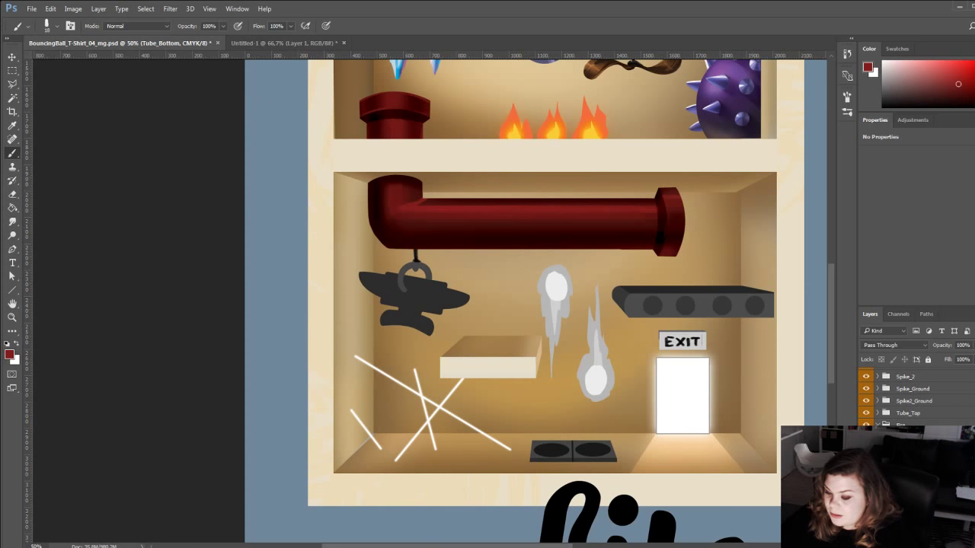
scroll(884, 404, down, 2)
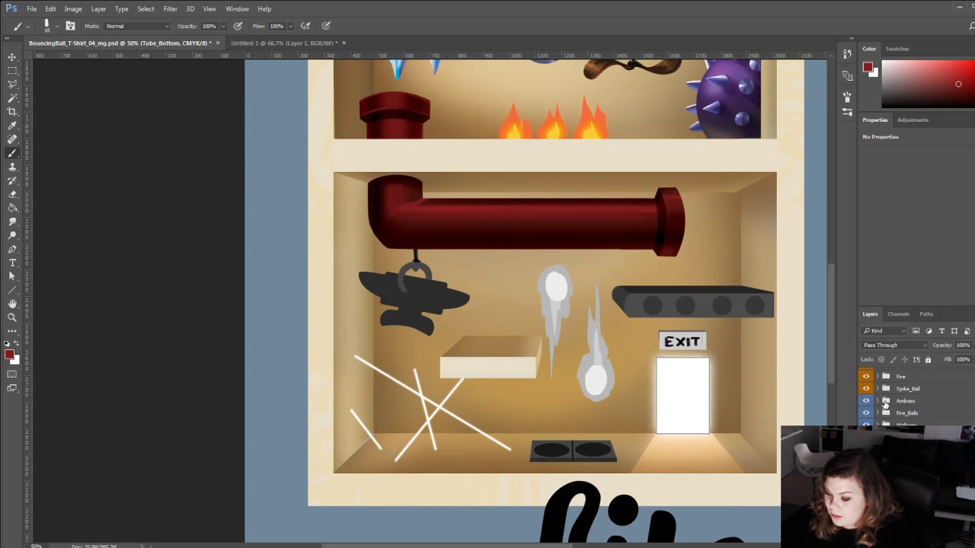
click(878, 413)
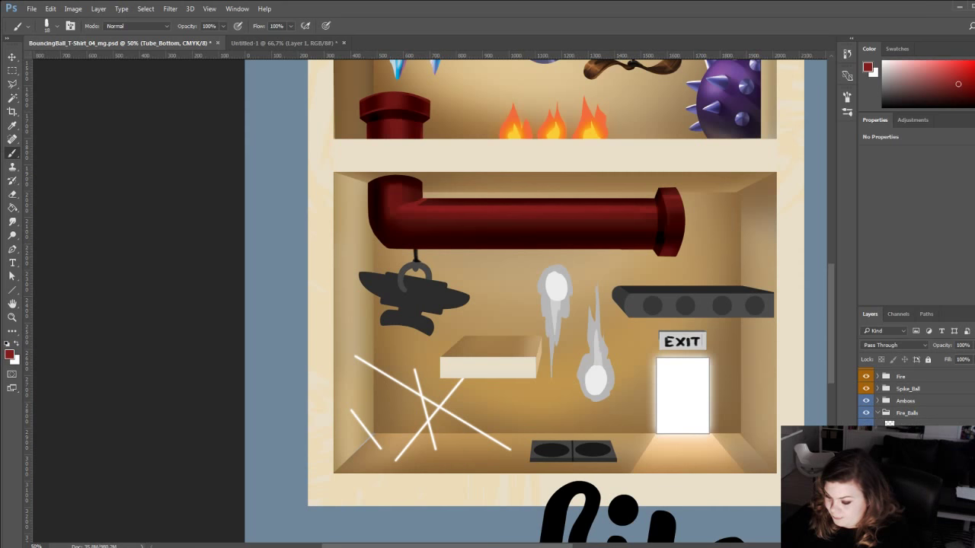
click(866, 449)
click(866, 449)
click(914, 450)
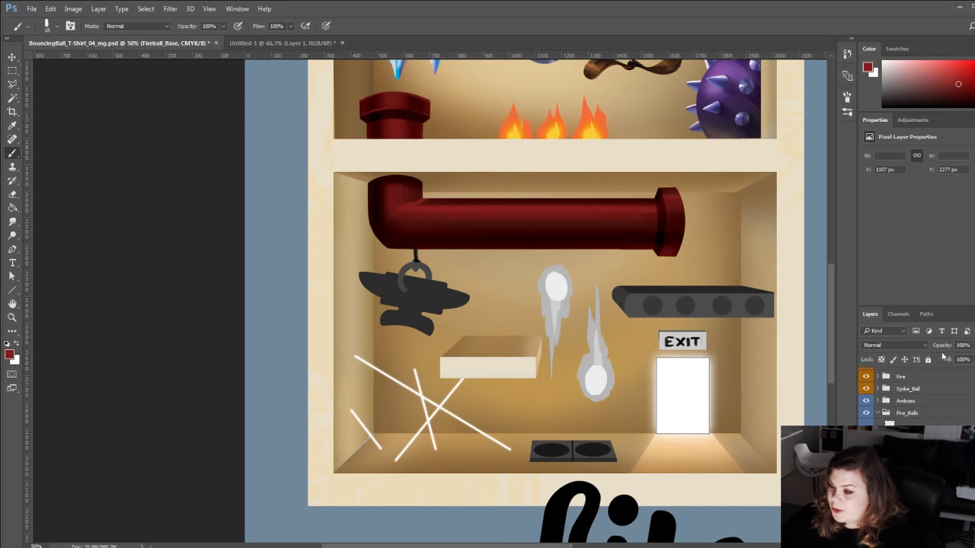
Choose a bright saturated blue and fill the grey outer flames of both fireballs with the Paint Bucket.
click(974, 83)
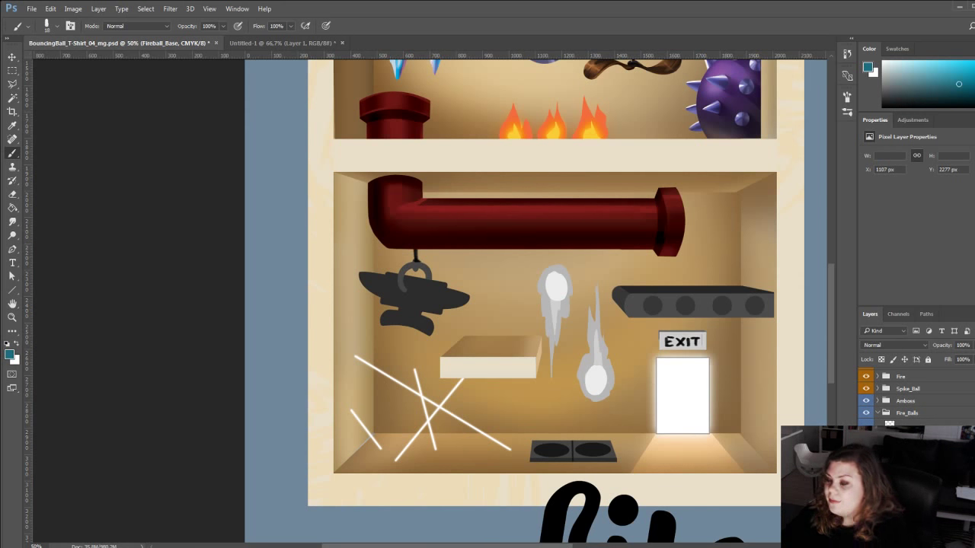
click(974, 75)
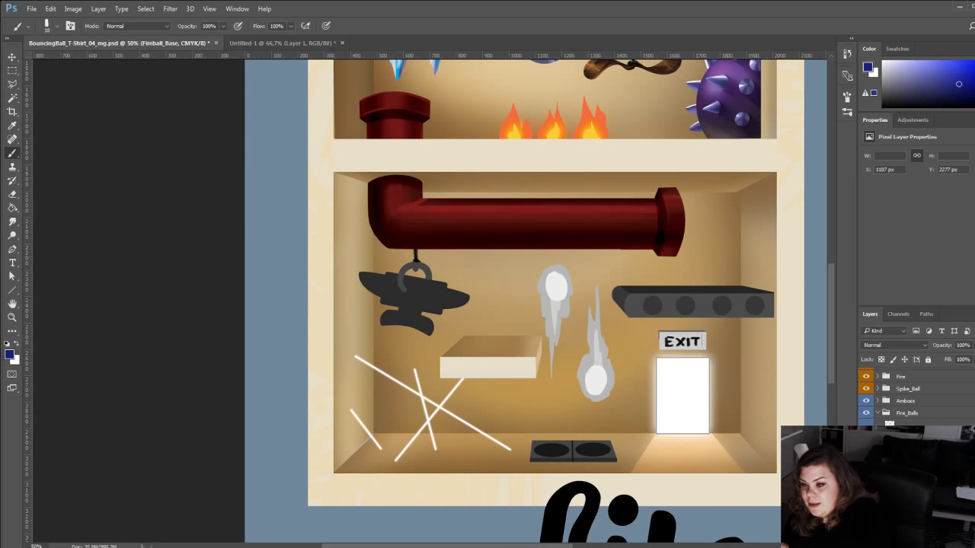
click(974, 80)
click(969, 61)
key(g)
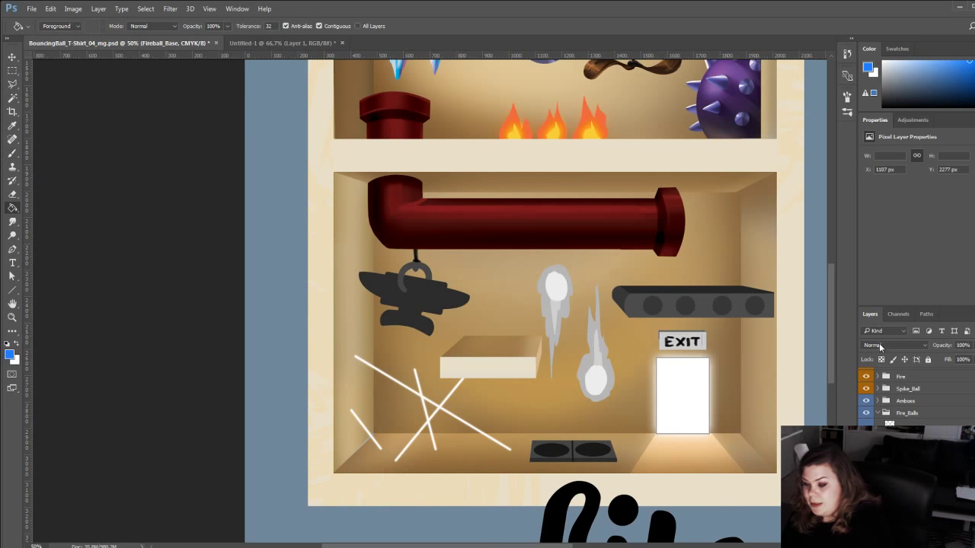
click(547, 314)
click(599, 391)
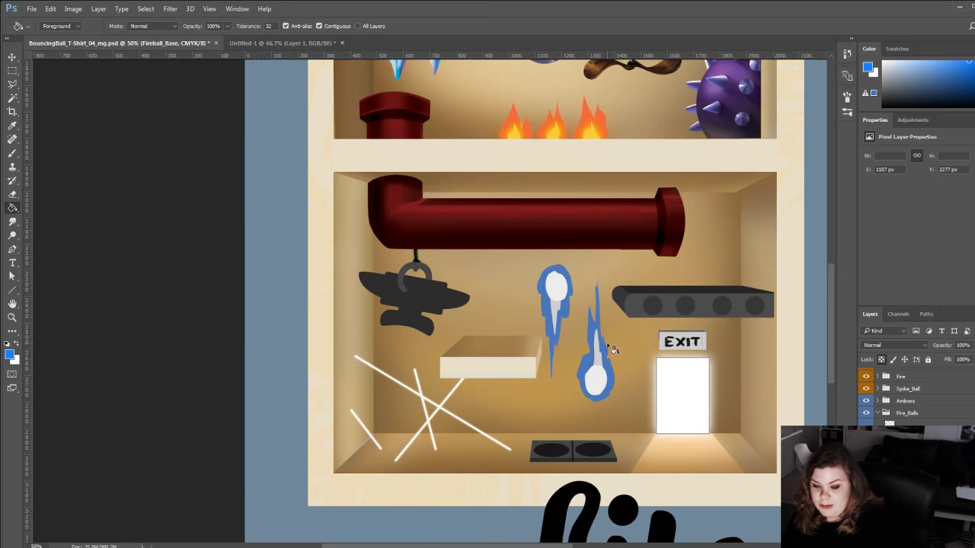
Choose a slightly lighter blue and refill the outer flames of both fireballs.
click(952, 61)
click(546, 312)
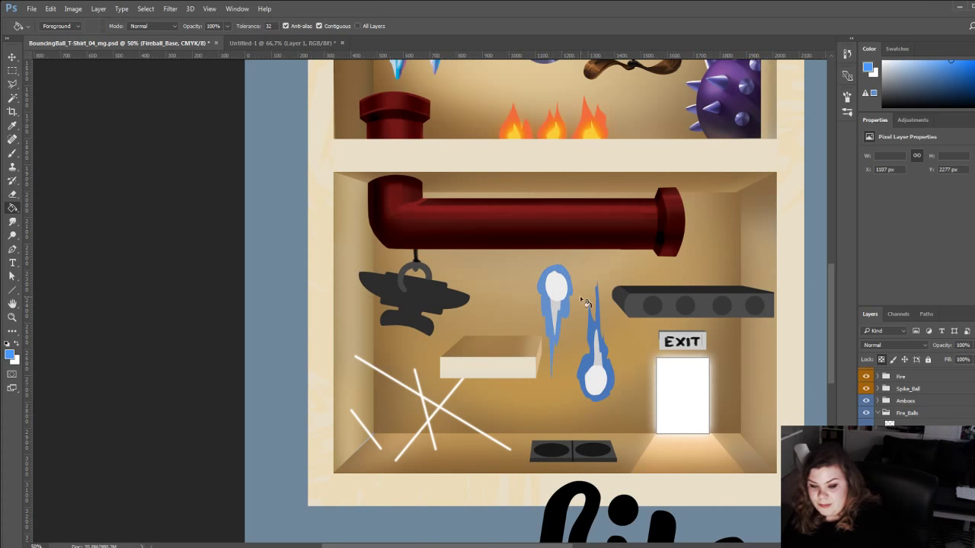
click(602, 360)
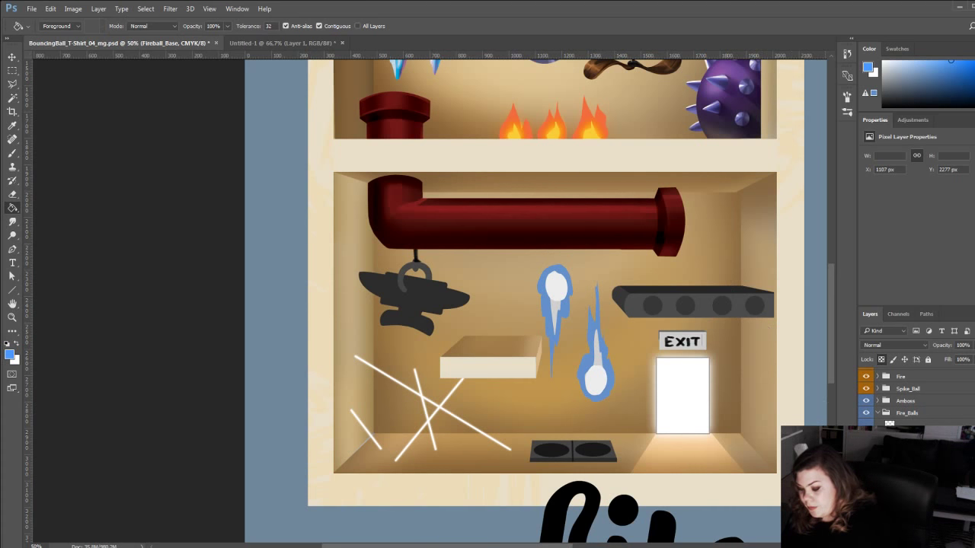
Add an outer glow in light blue to the Fireball_Base layer, without a drop shadow.
key(b)
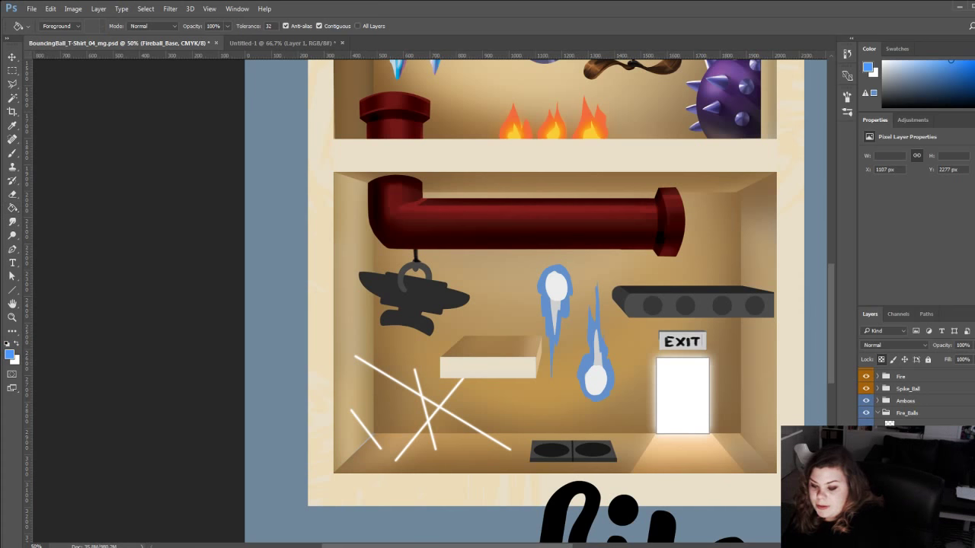
click(915, 529)
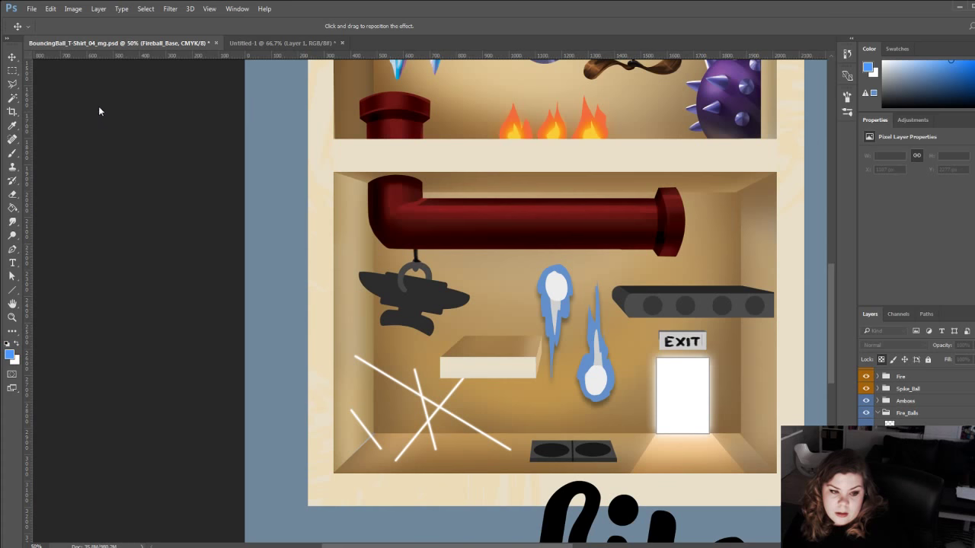
click(94, 245)
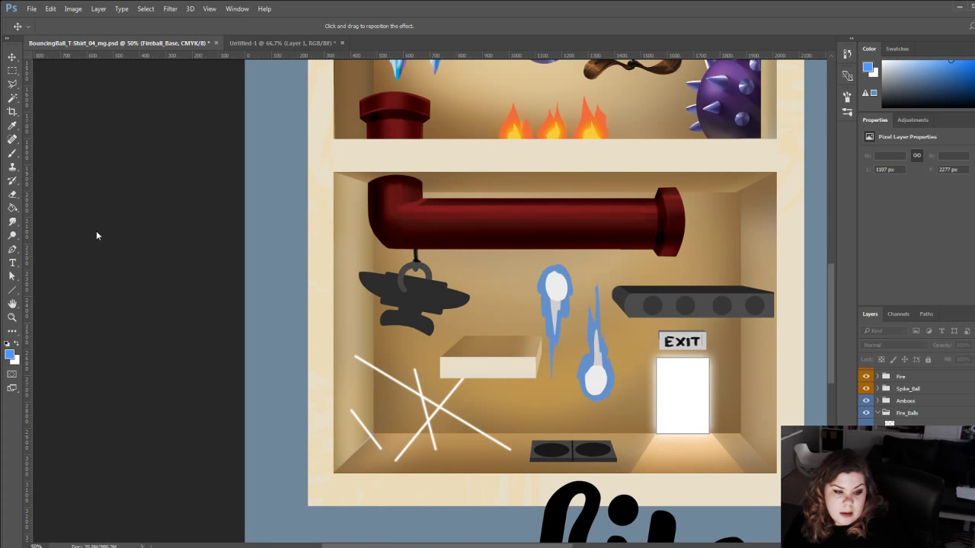
key(h)
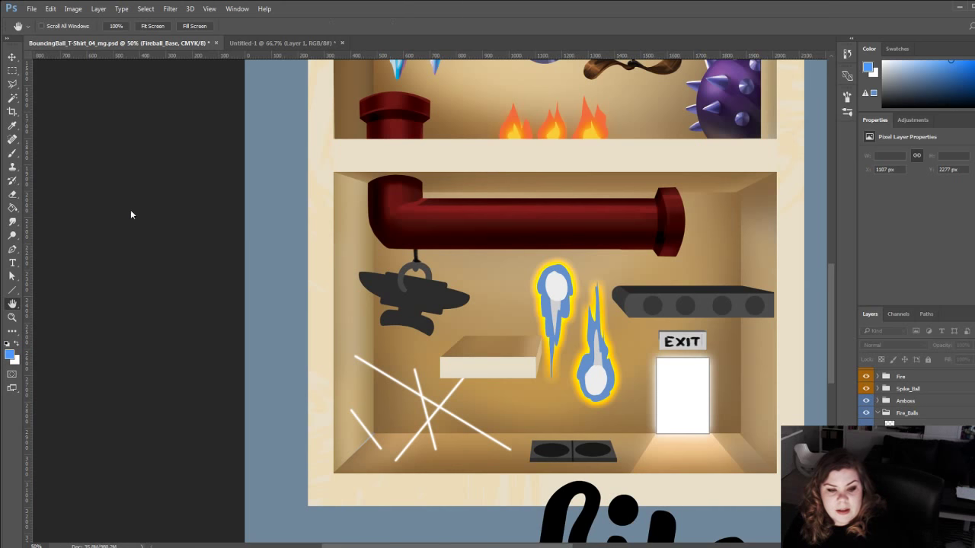
key(i)
key(ctrl+z)
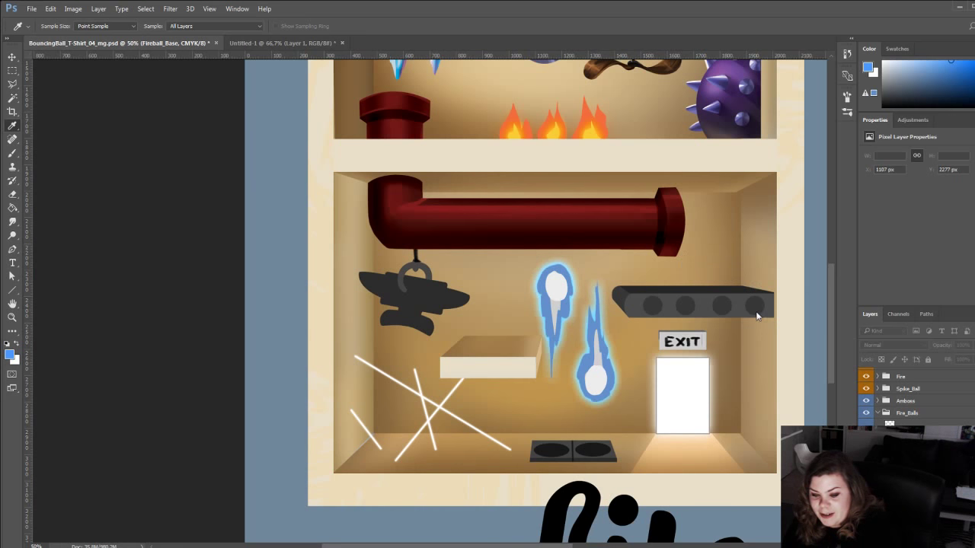
click(760, 314)
click(761, 322)
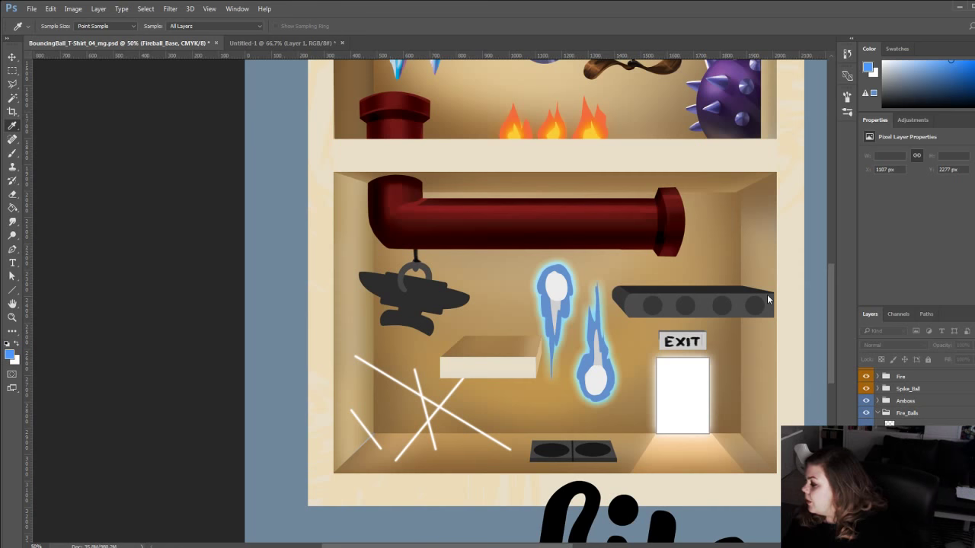
Adjust the hue and saturation of the Fireball_Base layer to turn the outer flames vivid cyan.
key(g)
key(shift+g)
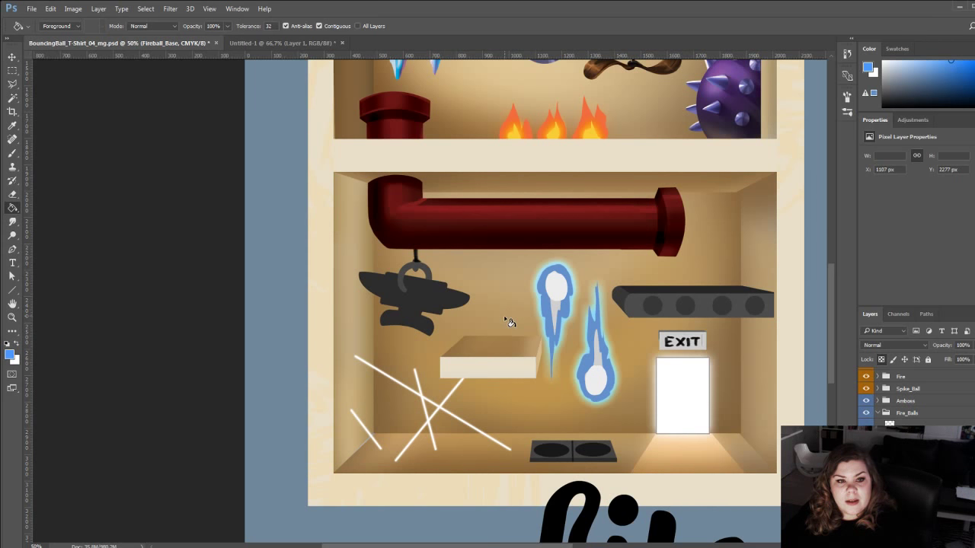
key(i)
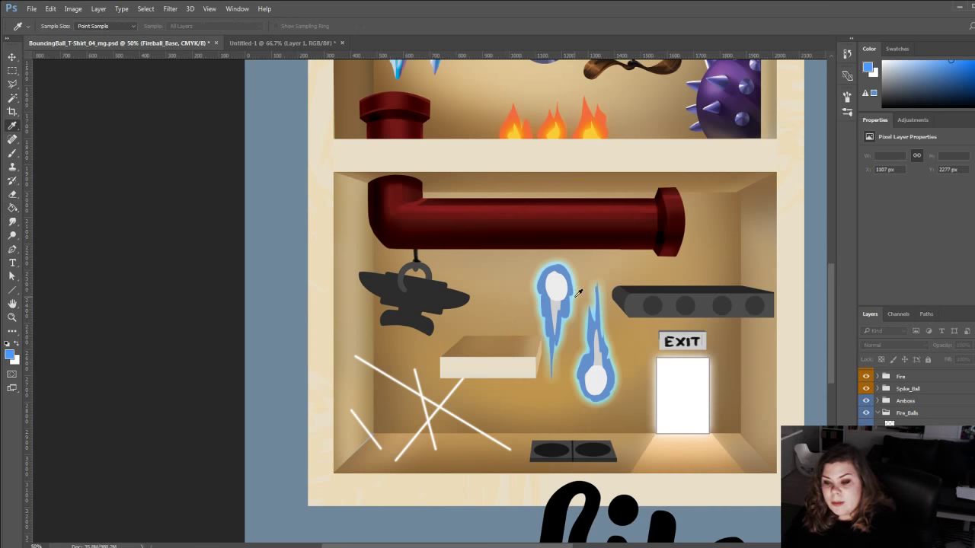
click(767, 257)
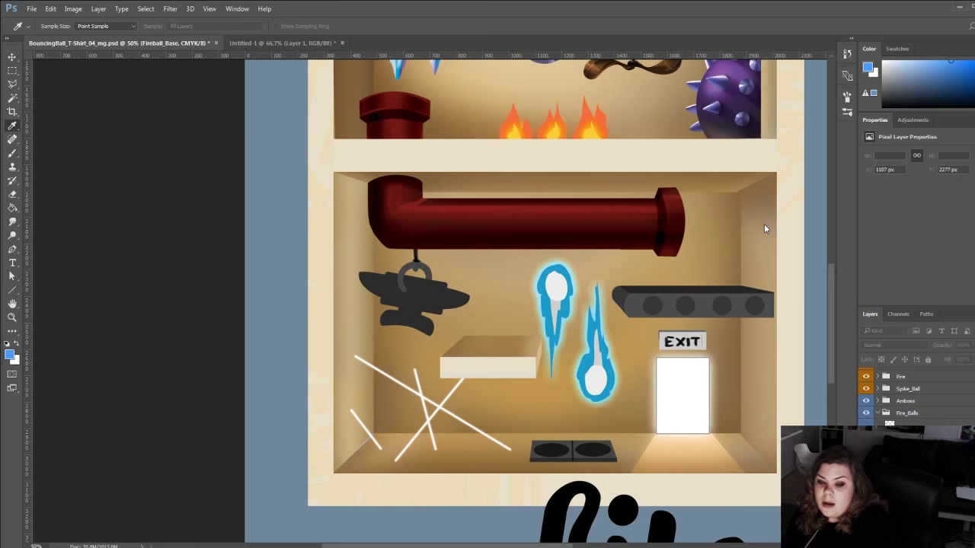
drag(757, 226, 757, 227)
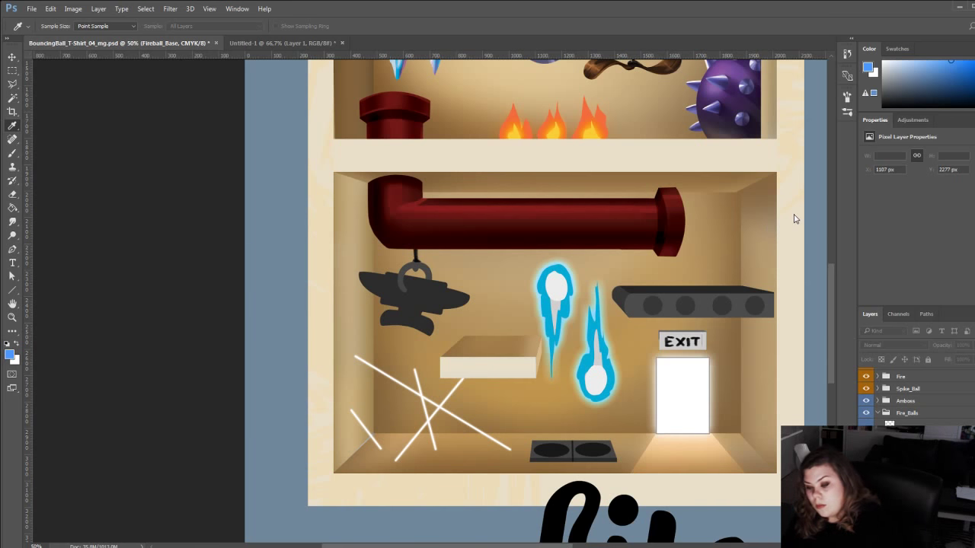
key(Return)
Tint the grey inner flames of both fireballs pale blue on the Fire_Ball_Tone layer.
click(914, 449)
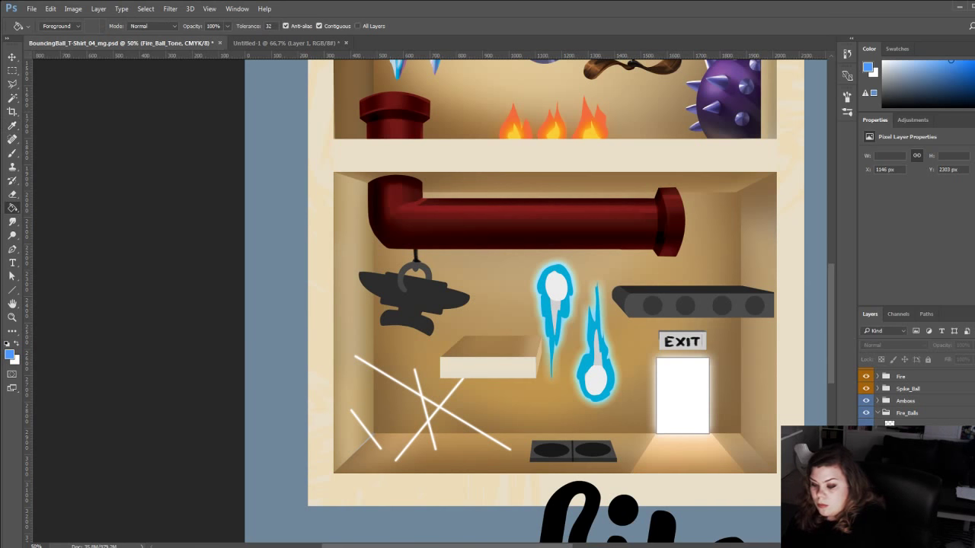
key(i)
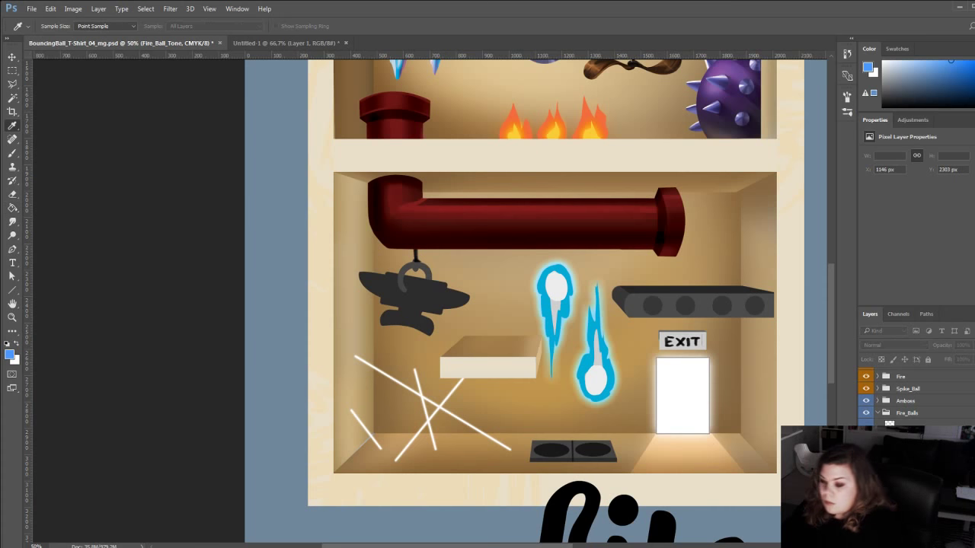
click(766, 273)
key(ctrl+z)
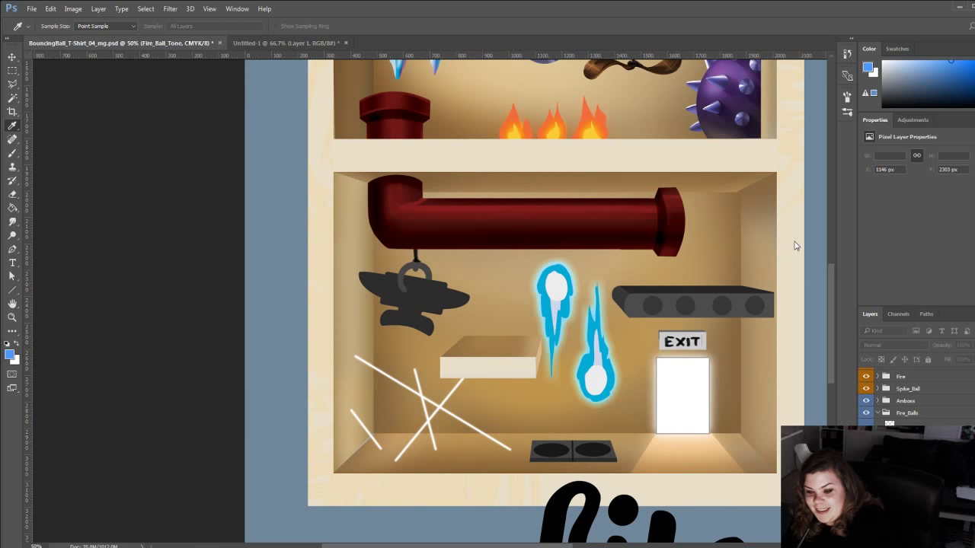
click(751, 239)
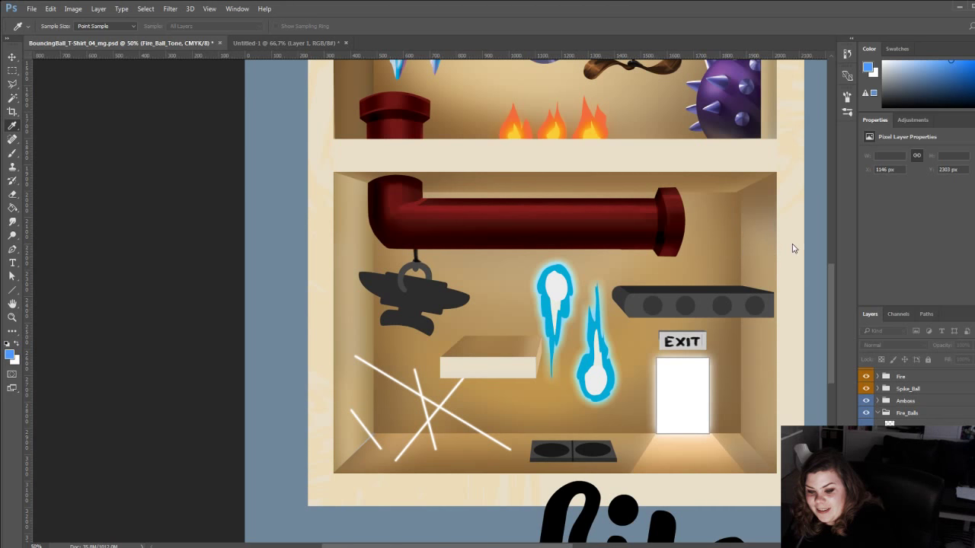
key(ctrl+z)
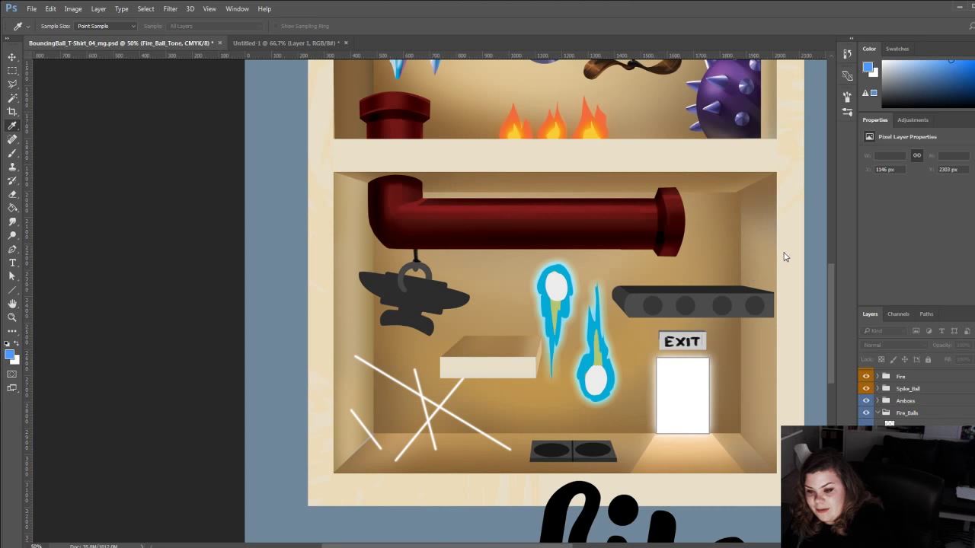
key(ctrl+z)
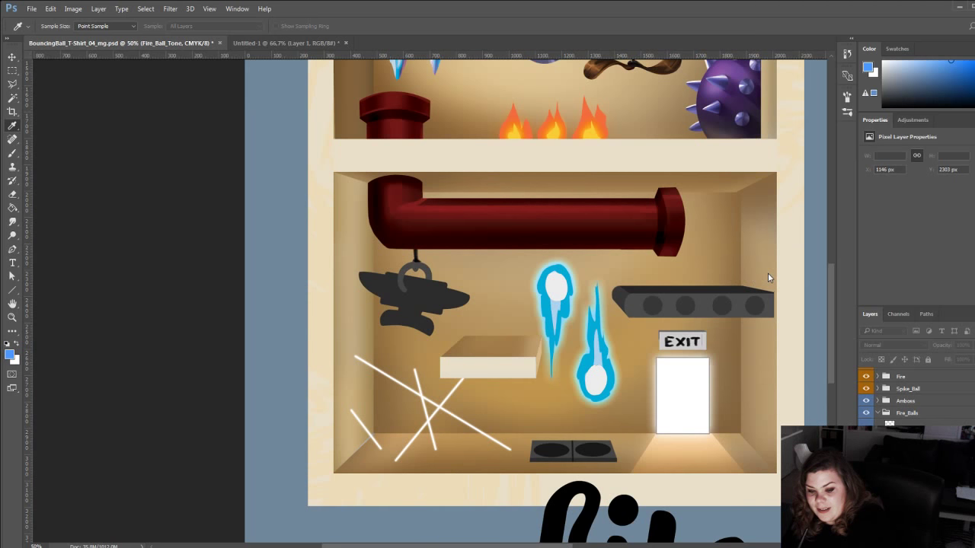
Brighten the cores of both fireballs to glowing white on the Fire_Ball_Core layer.
key(g)
key(alt+bracketright)
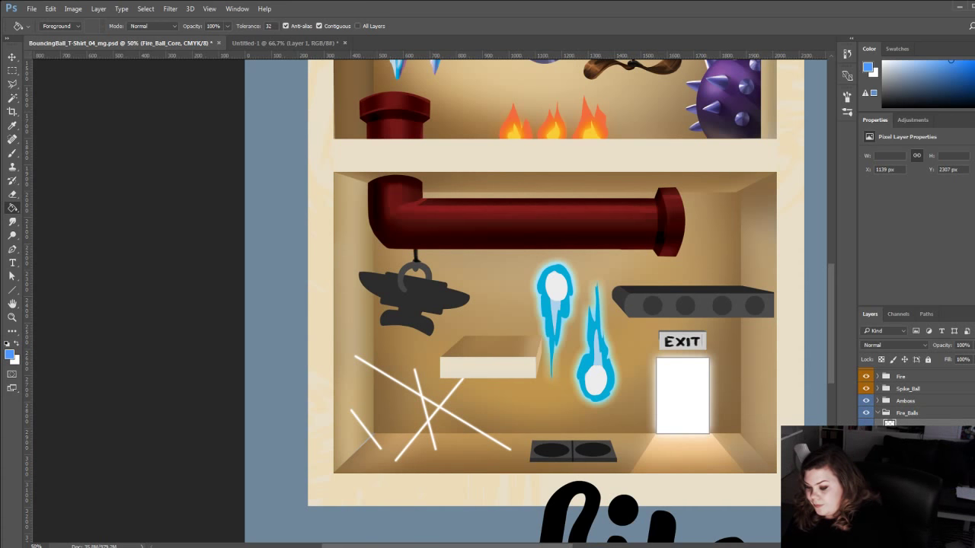
key(h)
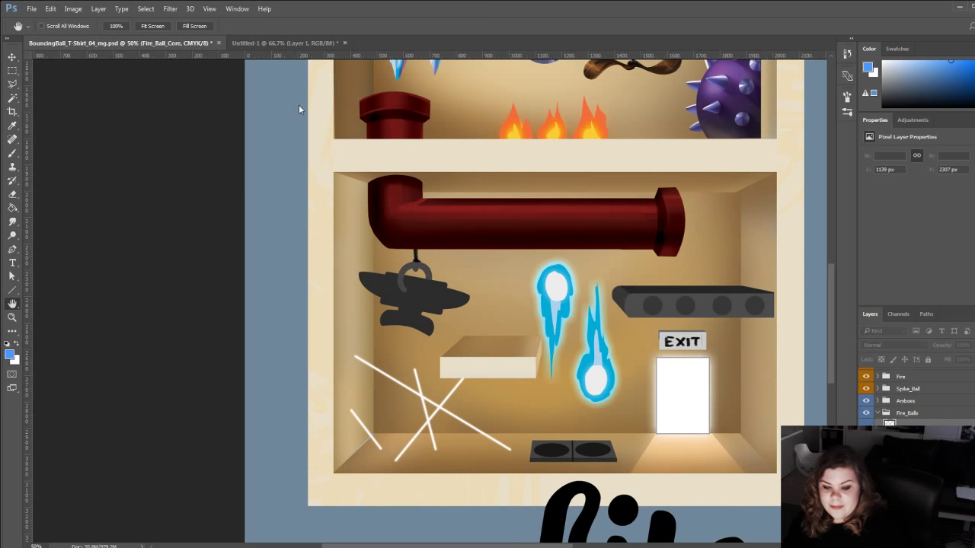
key(g)
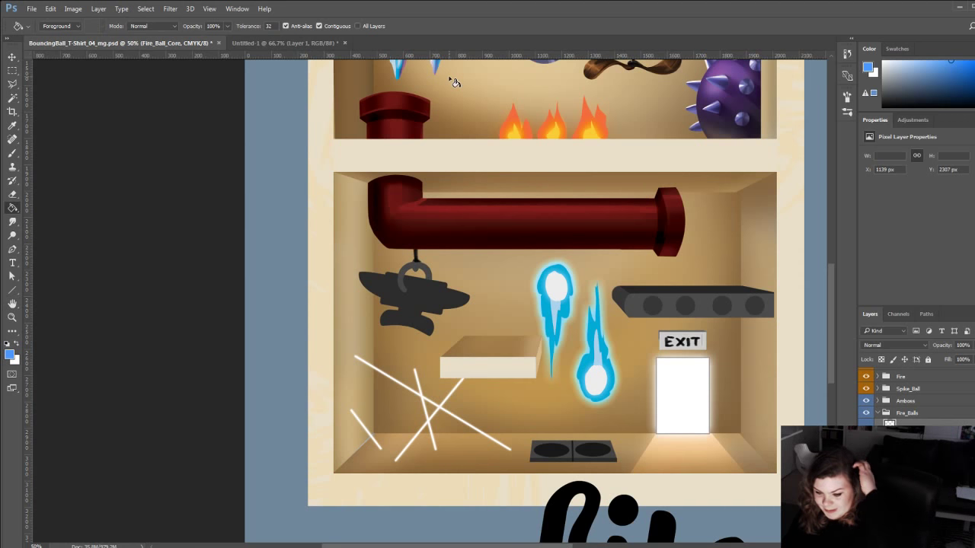
Collapse the Fire_Balls group, expand the Amboss group and add a new layer for colouring the anvil.
click(13, 316)
click(294, 26)
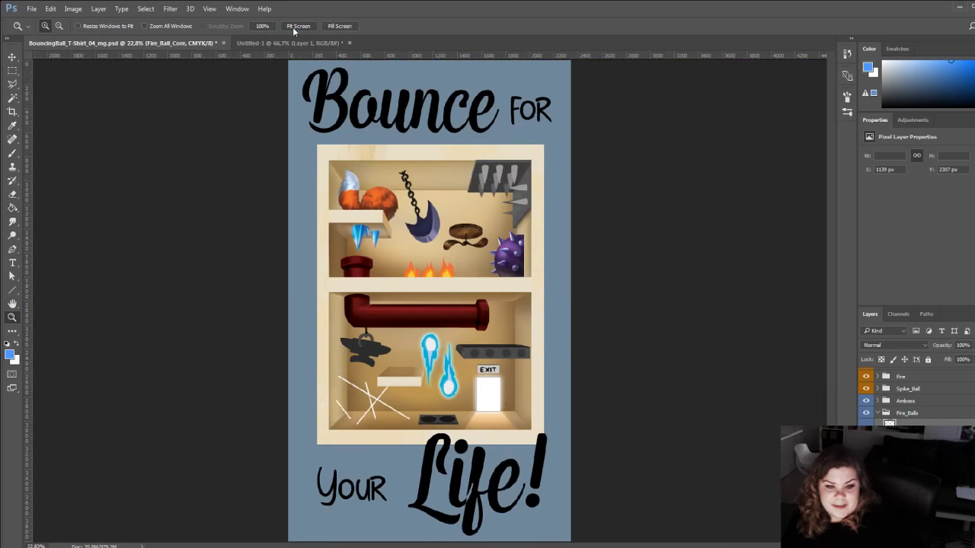
click(325, 313)
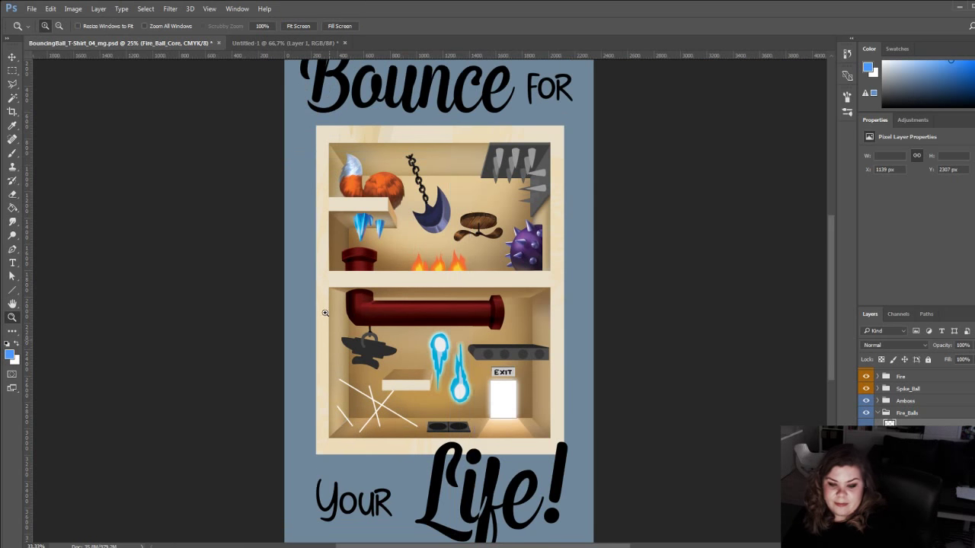
click(323, 309)
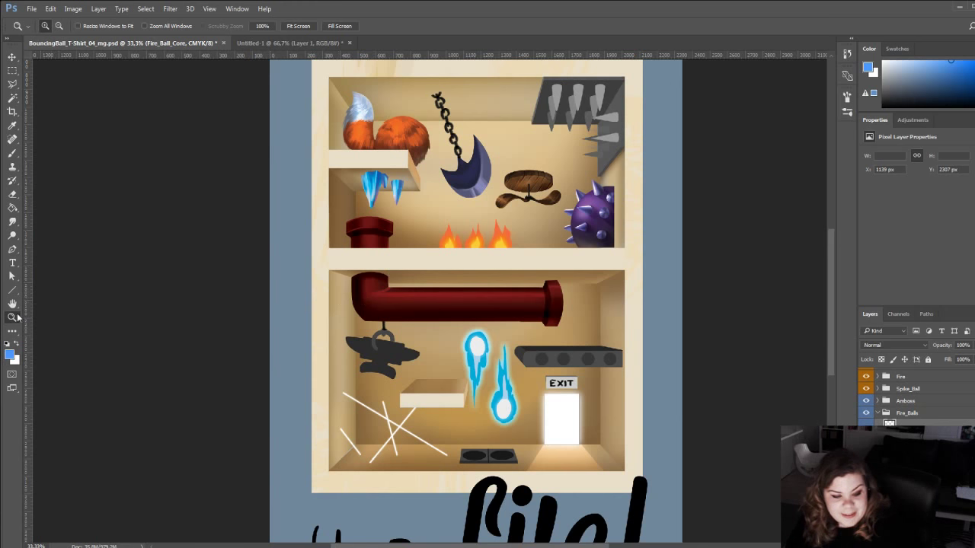
click(436, 396)
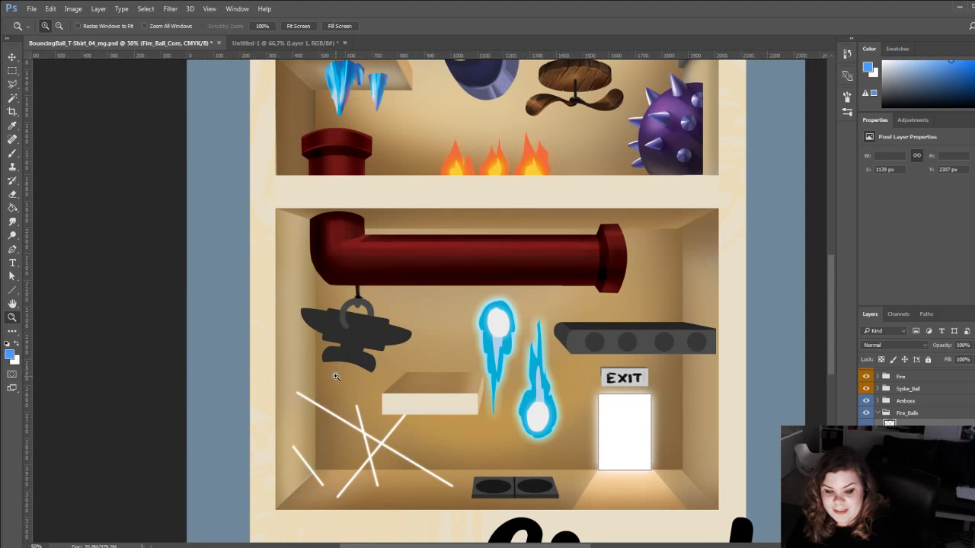
click(336, 376)
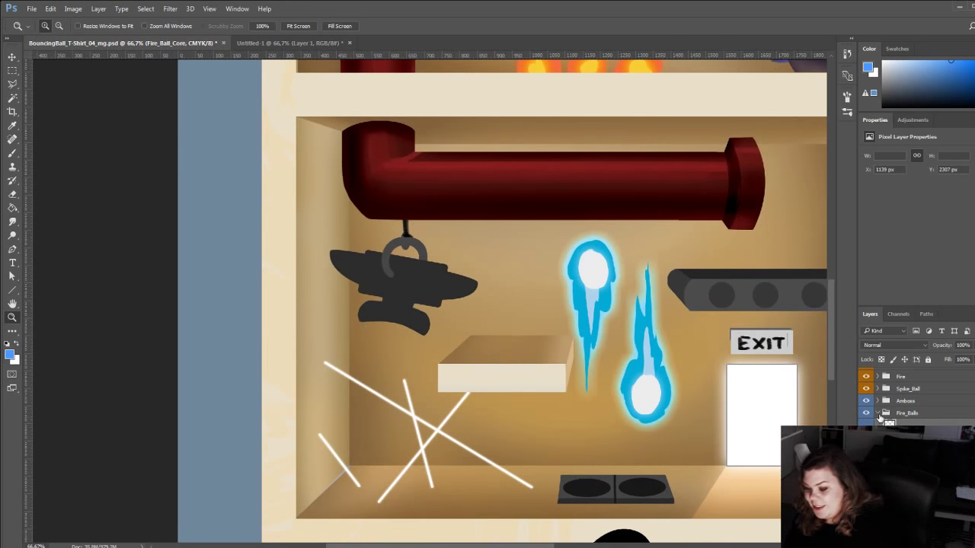
click(878, 413)
click(877, 401)
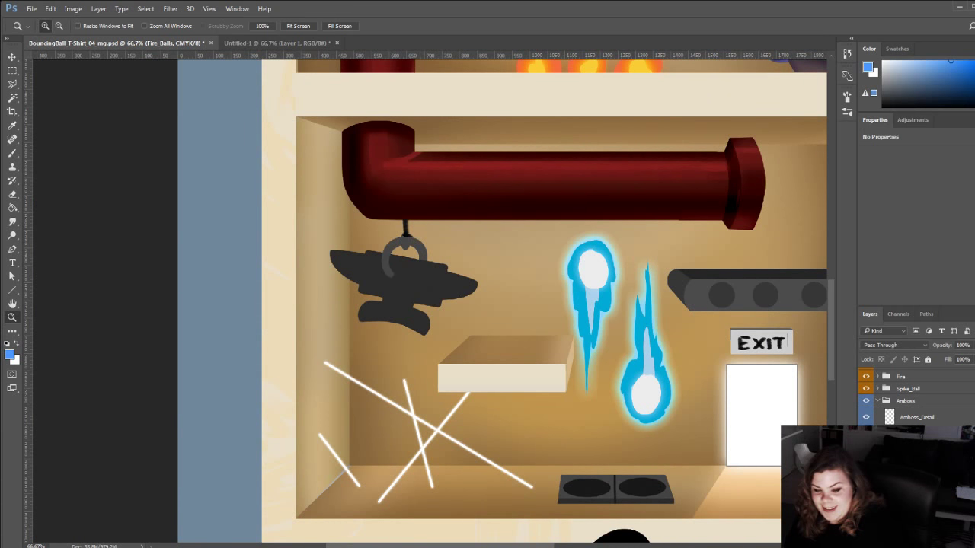
key(ctrl+shift+alt+n)
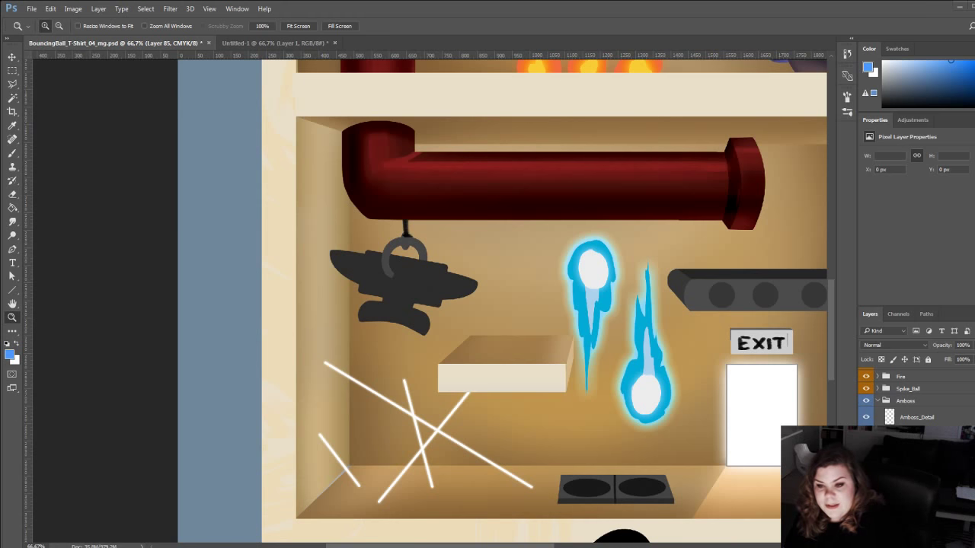
Choose a near-black blue and paint the lower part of the anvil's middle block, blending upwards with a larger soft brush.
drag(597, 214, 485, 463)
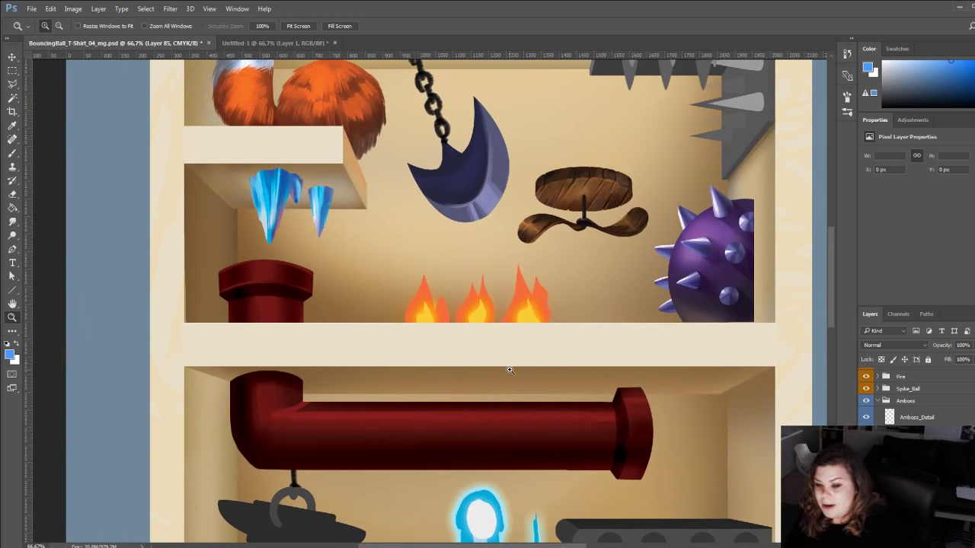
key(b)
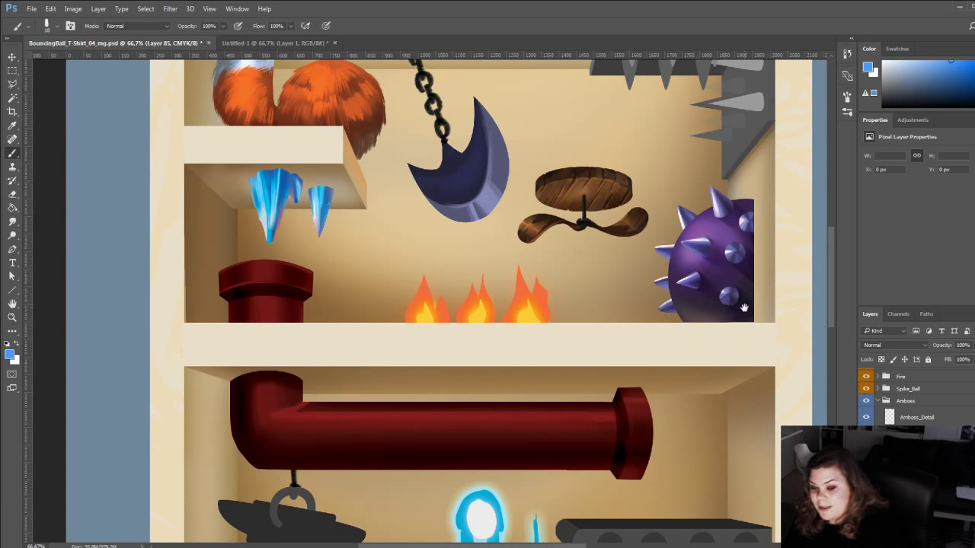
key(d)
drag(379, 383, 435, 285)
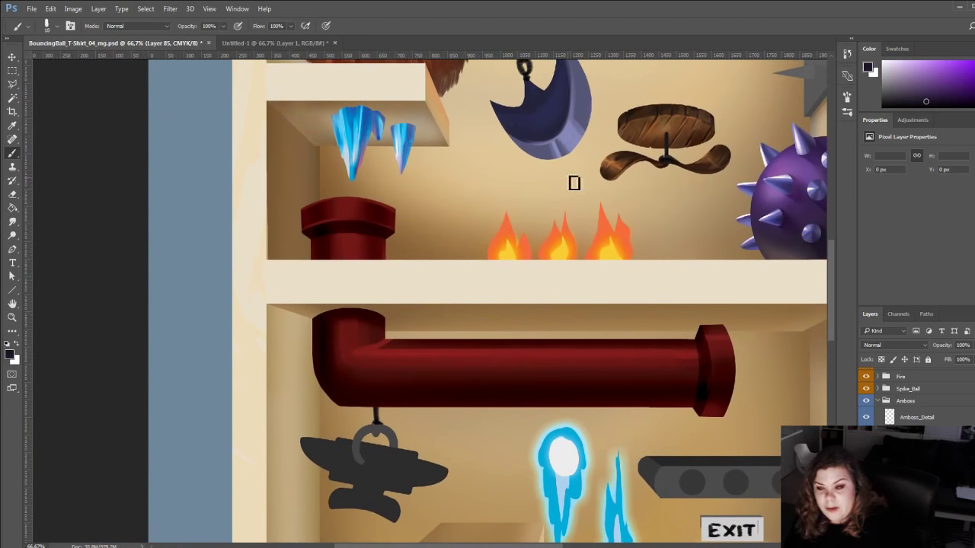
click(955, 104)
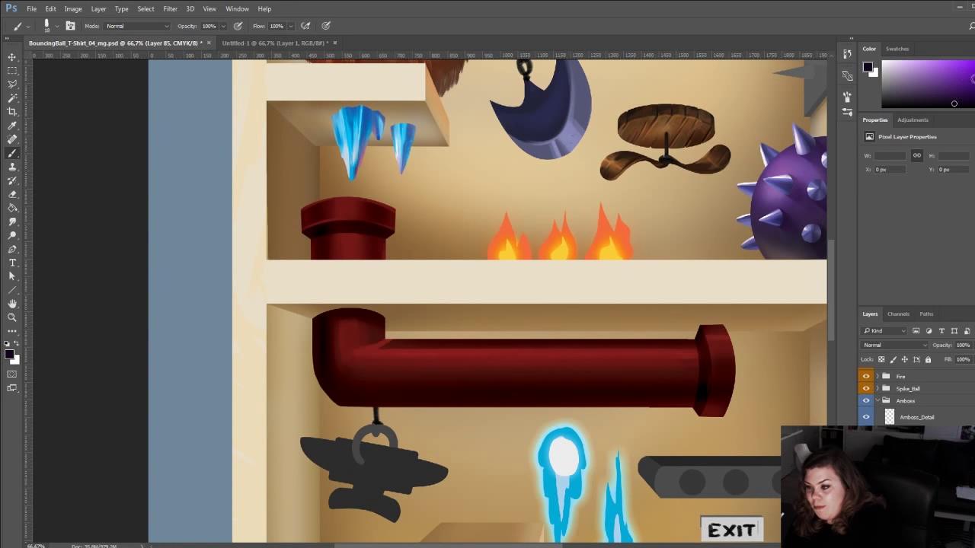
click(974, 75)
mouse_move(376, 354)
mouse_down()
mouse_move(391, 263)
mouse_move(418, 226)
mouse_move(424, 367)
mouse_move(436, 354)
mouse_move(408, 351)
mouse_up()
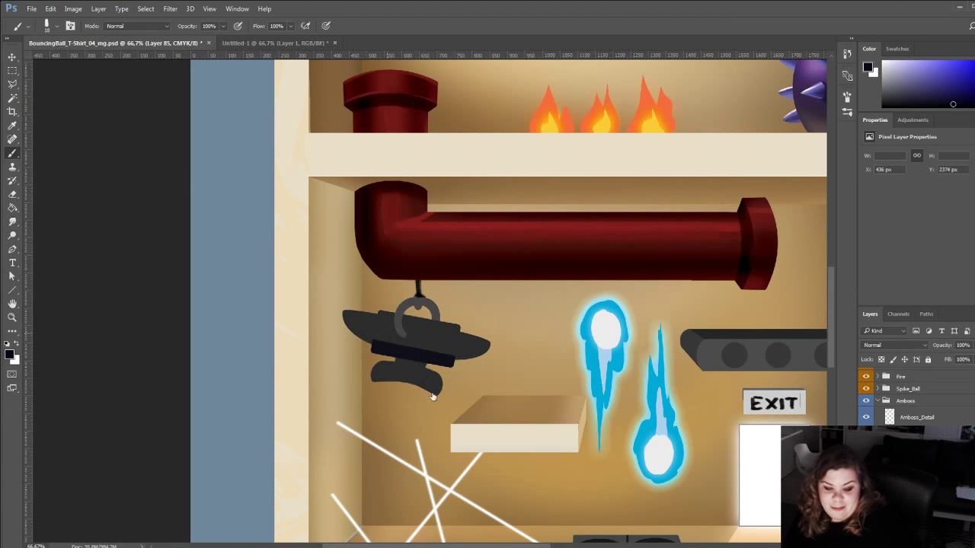
click(457, 452)
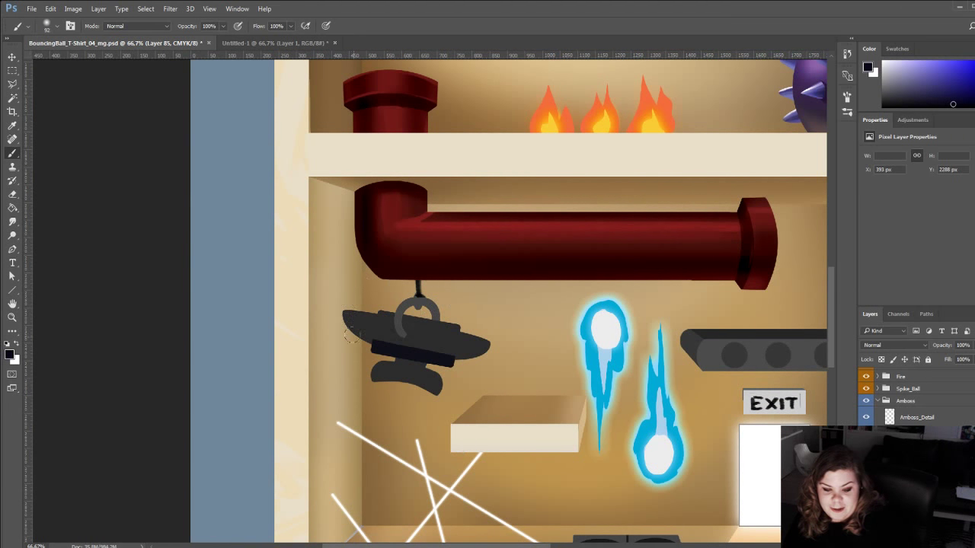
mouse_move(352, 335)
mouse_down()
mouse_move(463, 373)
mouse_move(346, 339)
mouse_move(450, 348)
mouse_up()
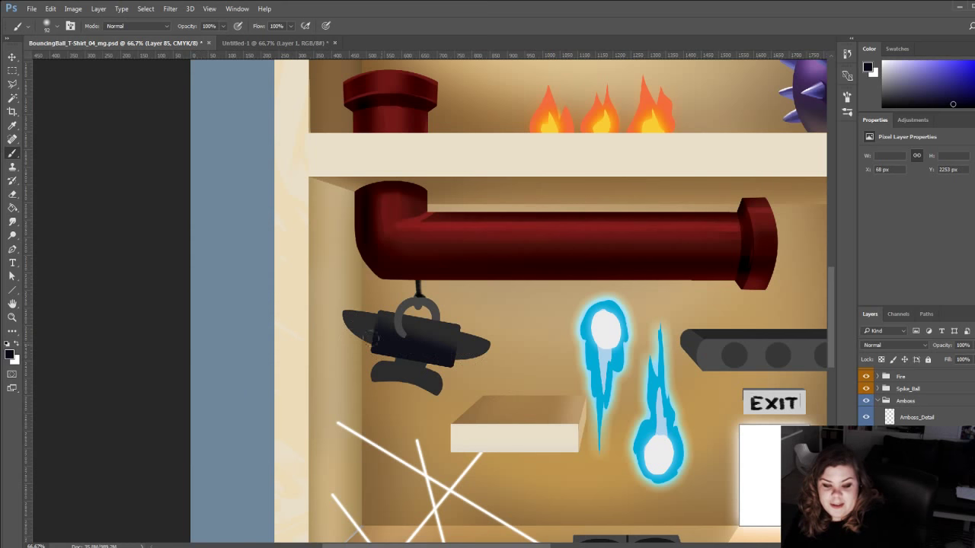
Choose a muted violet-blue and paint the upper part of the anvil's middle block, then sample its dark lower tone.
drag(953, 89, 948, 80)
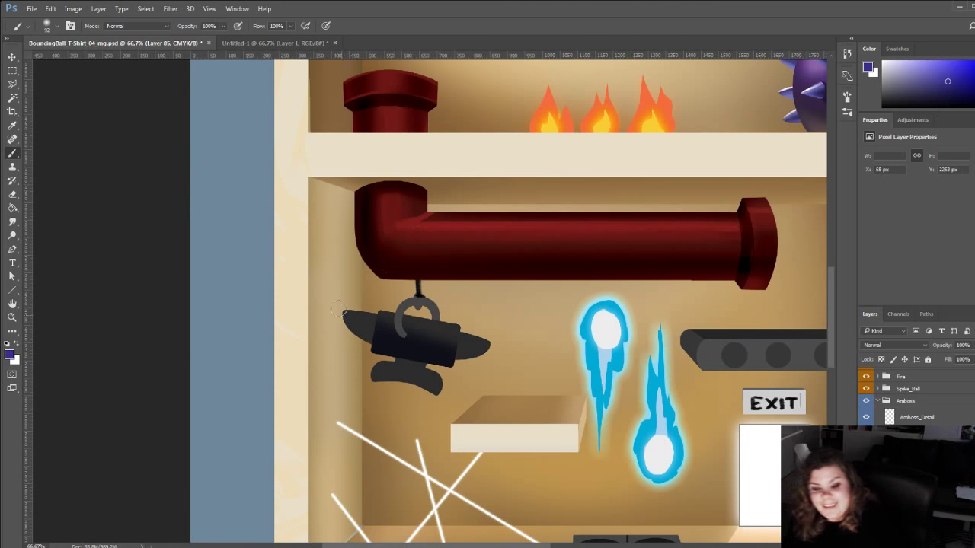
drag(381, 328, 453, 329)
alt+click(440, 366)
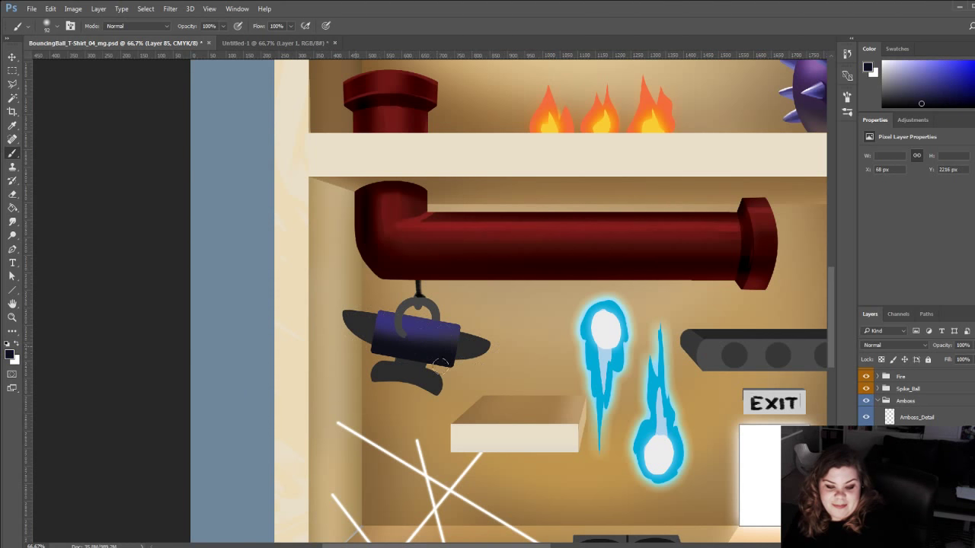
Try a beige reflected light along the lower edge of the anvil's middle block.
alt+click(341, 335)
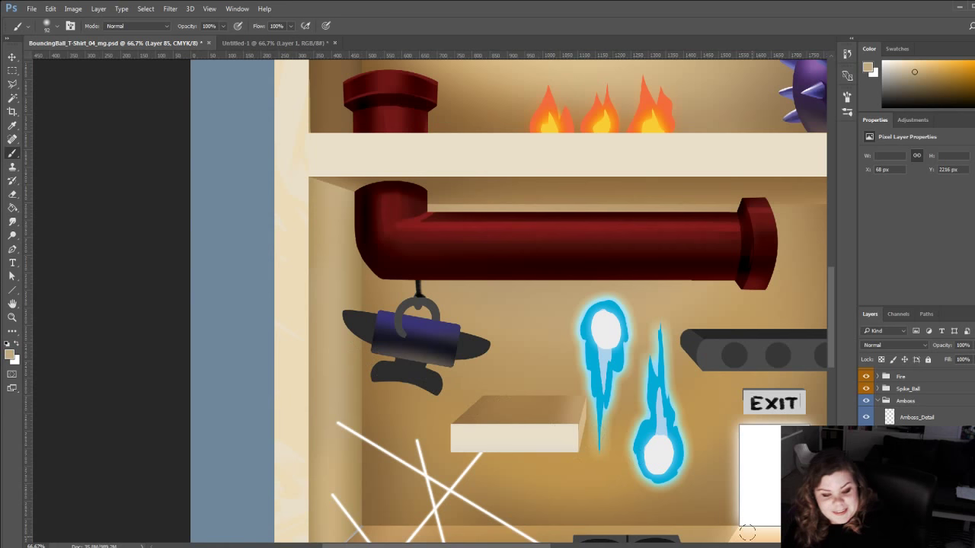
alt+click(456, 446)
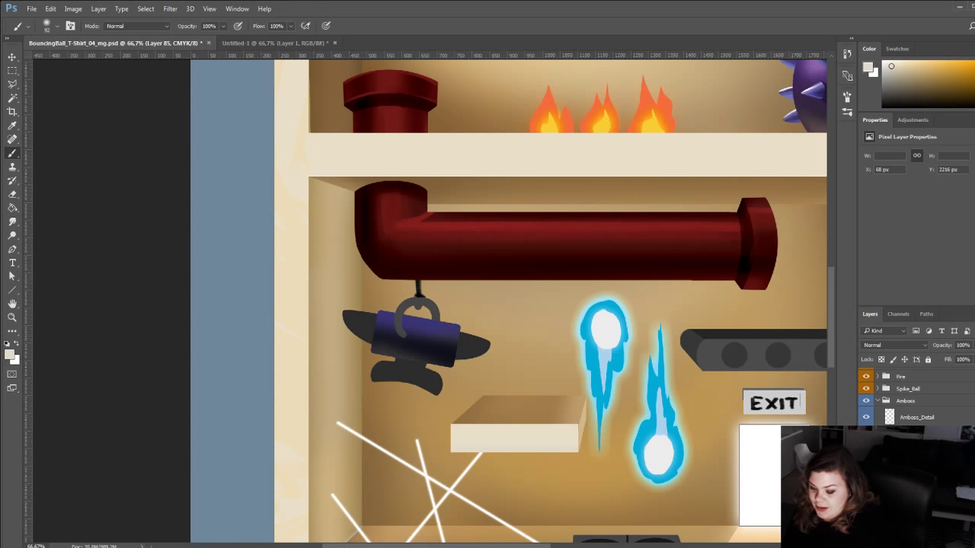
Identify the anvil's part layers by toggling their visibility, select Amboss_Stand and lock its transparent pixels.
click(866, 457)
click(866, 457)
click(866, 477)
click(866, 477)
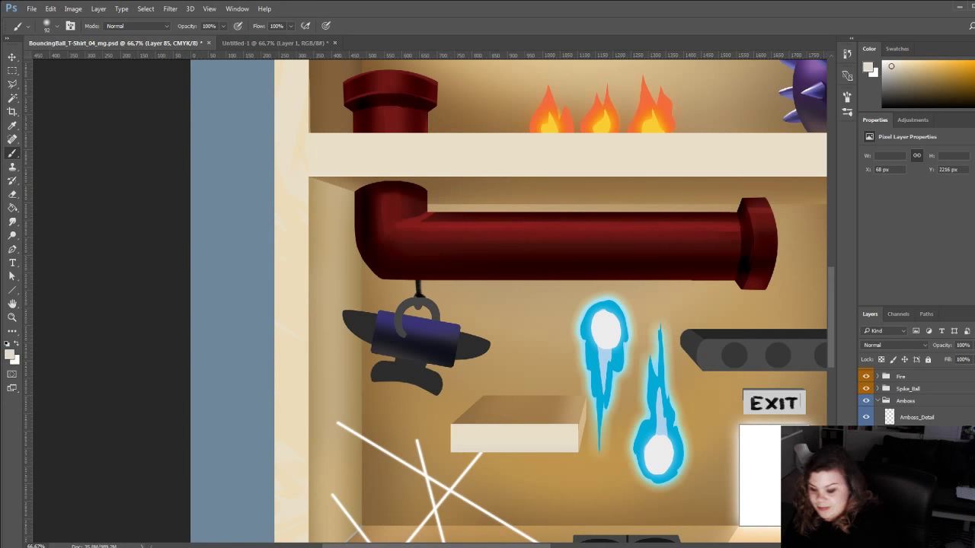
click(915, 477)
click(881, 362)
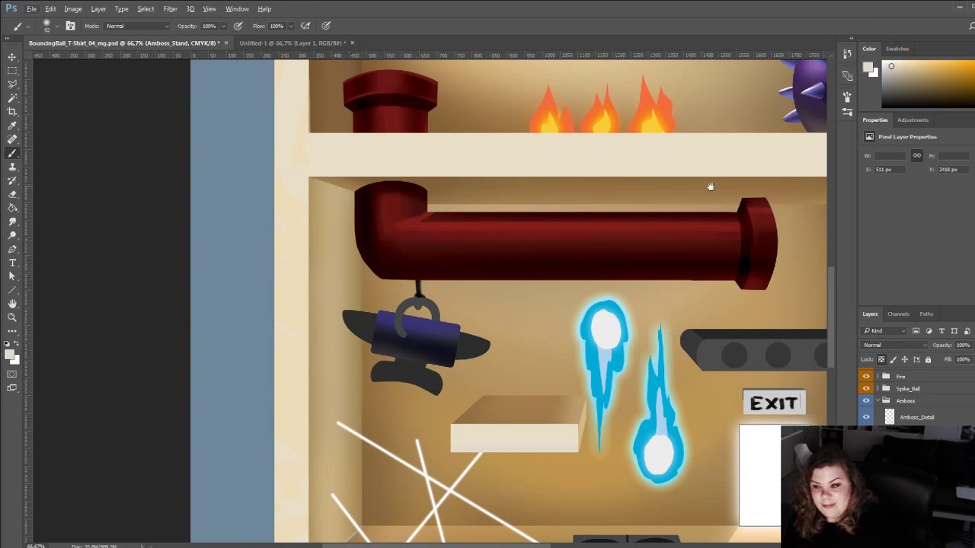
Paint the anvil's stand in the near-black blue sampled from the middle block.
drag(708, 185, 585, 308)
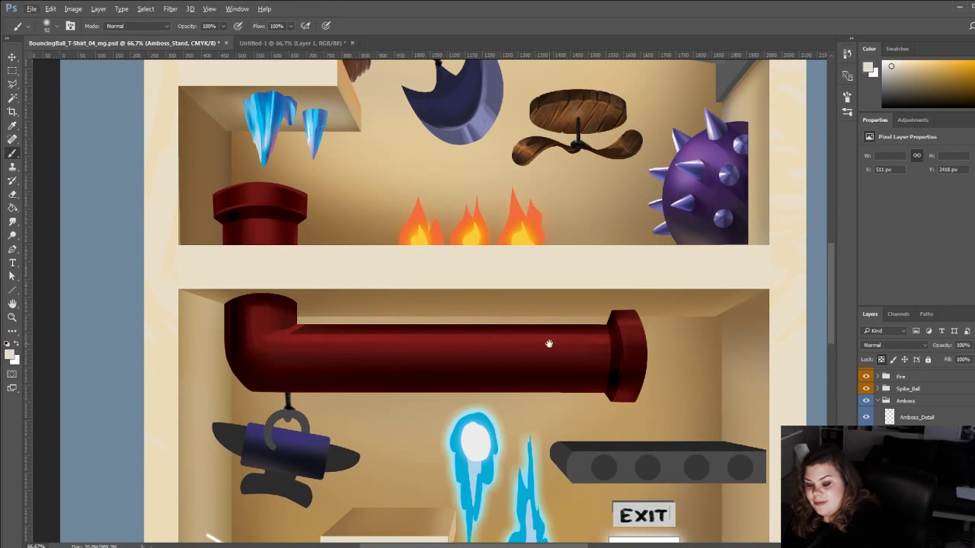
mouse_move(340, 373)
mouse_down()
mouse_move(447, 298)
mouse_move(504, 286)
mouse_up()
alt+click(475, 375)
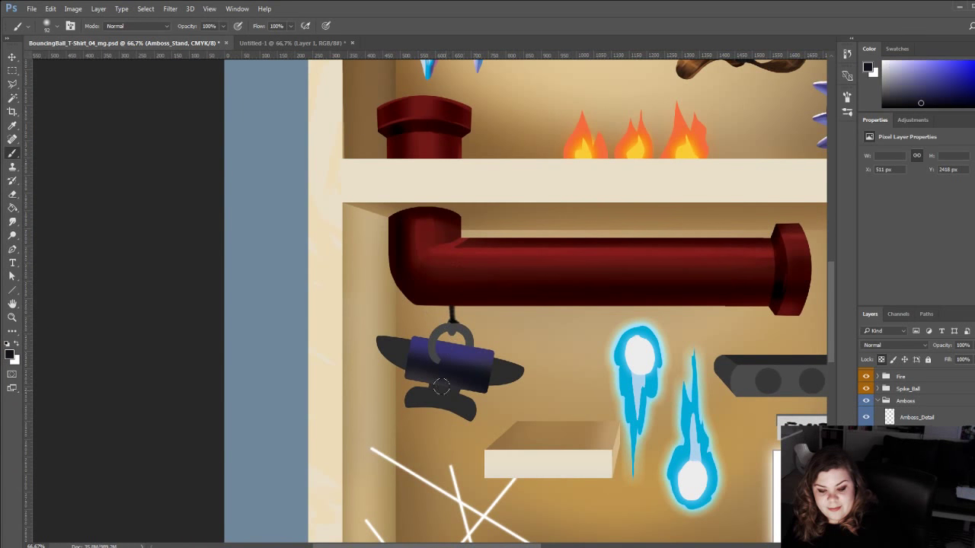
mouse_move(410, 412)
mouse_down()
mouse_move(484, 428)
mouse_move(403, 384)
mouse_move(457, 393)
mouse_up()
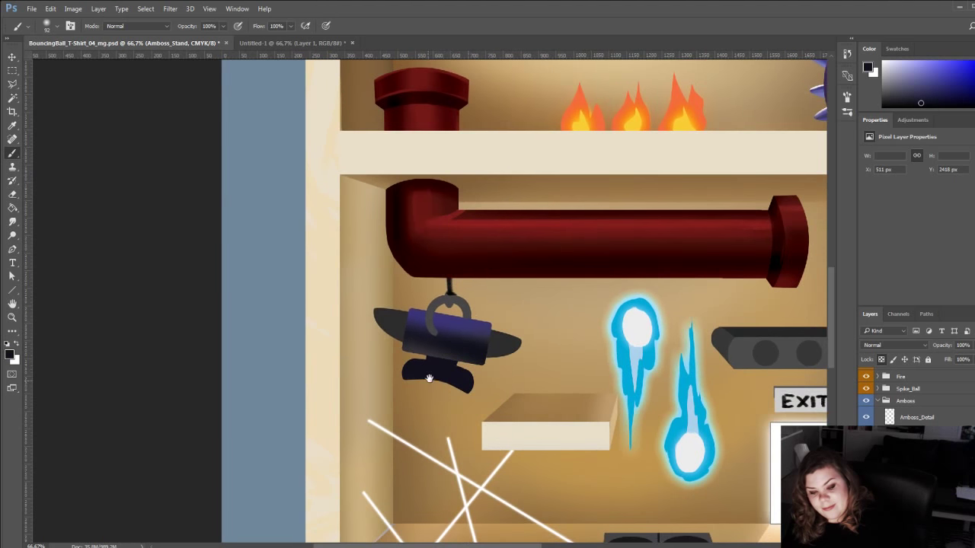
scroll(426, 394, down, 1)
Try a violet-blue highlight stripe along the foot of the anvil's stand with a smaller hard brush.
alt+click(468, 309)
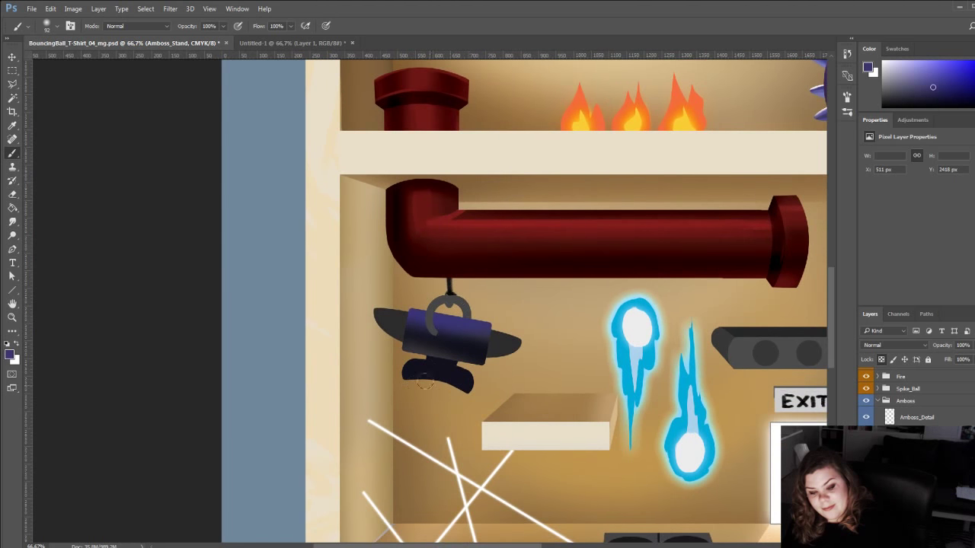
click(505, 341)
drag(404, 383, 499, 412)
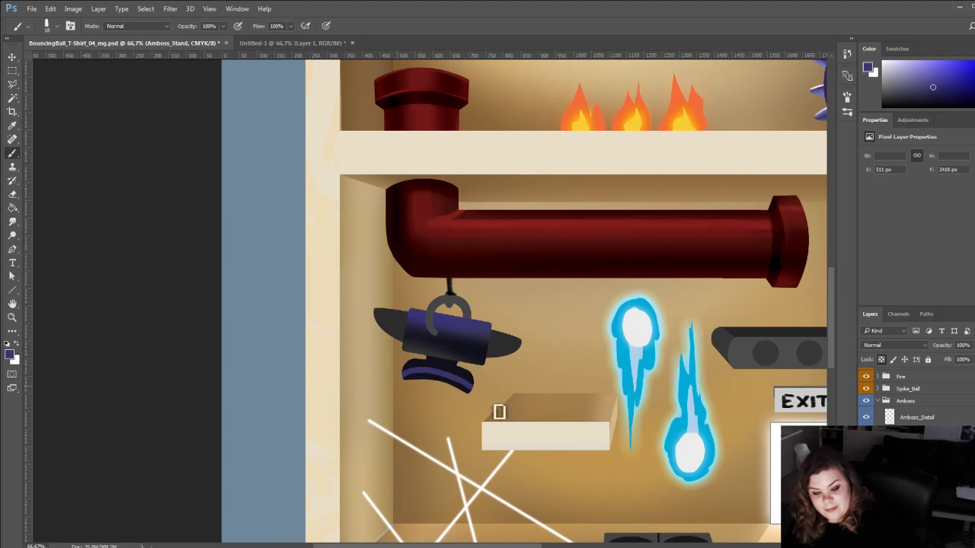
key(ctrl+z)
drag(424, 380, 486, 419)
key(ctrl+z)
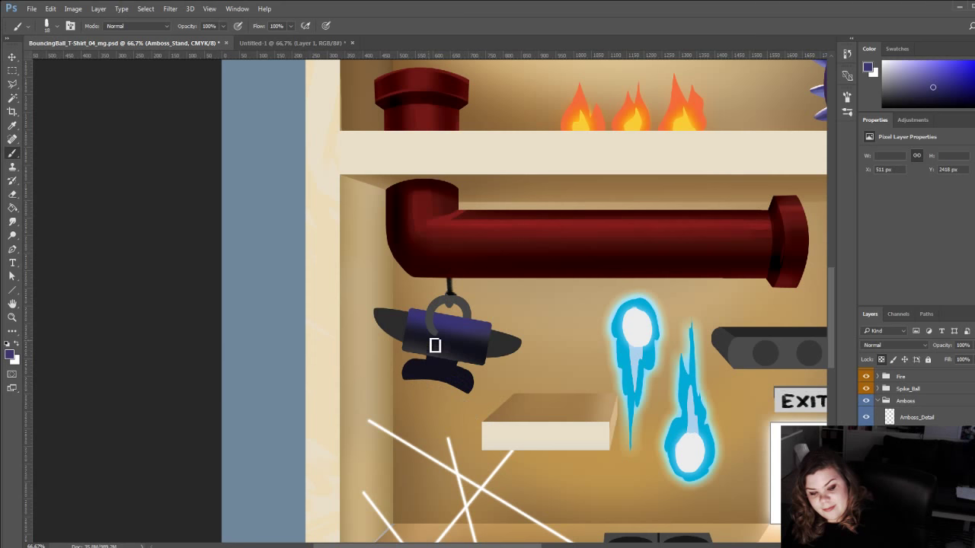
Shade the anvil's stand with violet-blue tones sampled from the middle block and try a beige reflected light along its foot.
alt+click(448, 324)
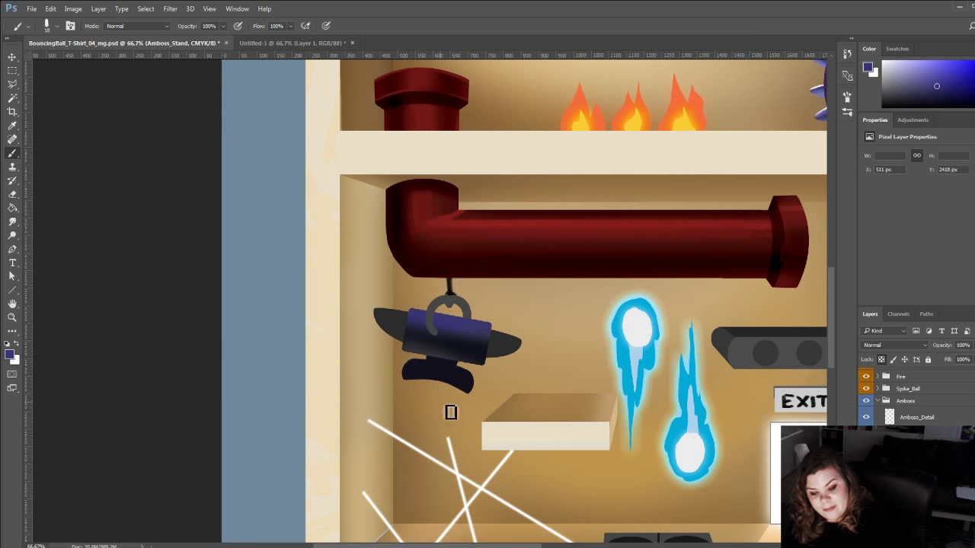
alt+click(411, 377)
alt+click(414, 377)
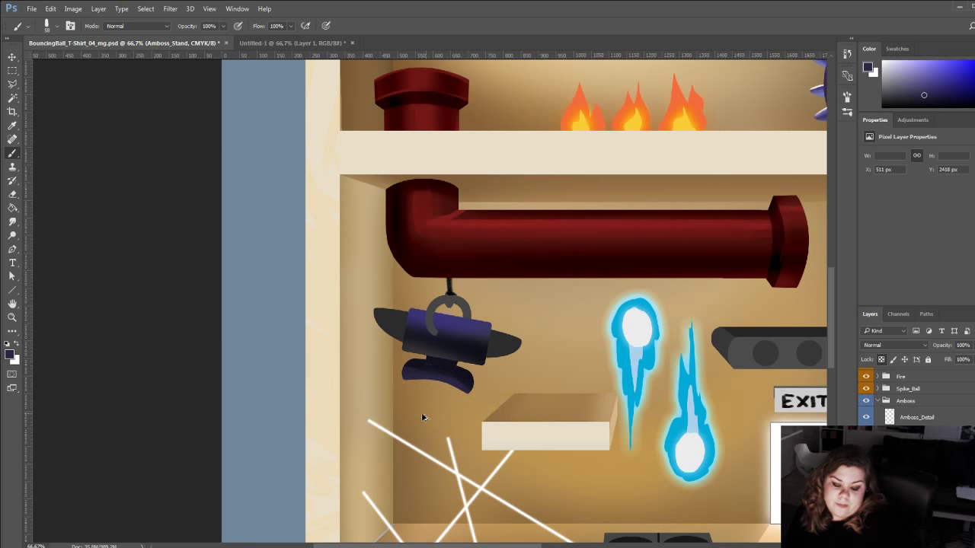
alt+click(492, 382)
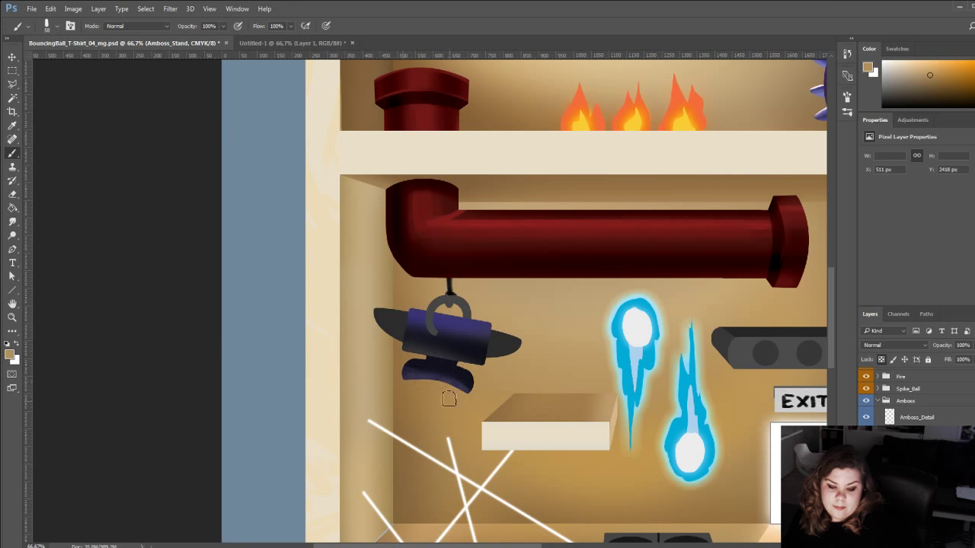
alt+click(426, 347)
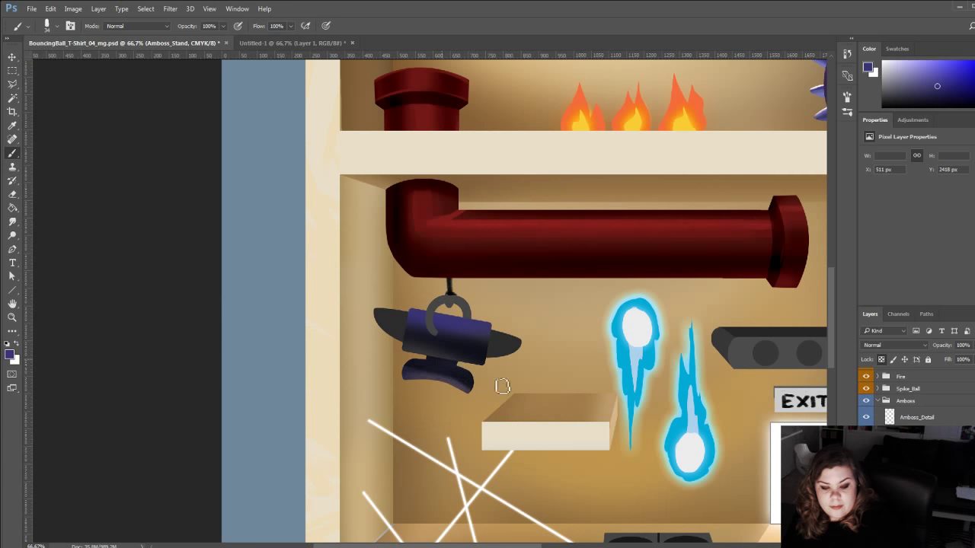
Identify the anvil's side horns by toggling layer visibility, select Amboss_Handles and lock its transparent pixels.
scroll(914, 396, down, 2)
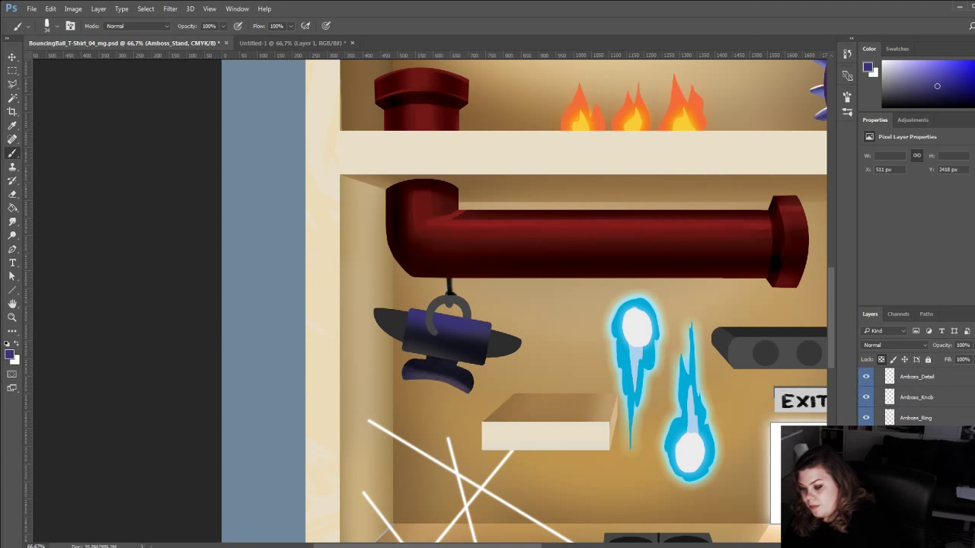
click(866, 459)
click(866, 459)
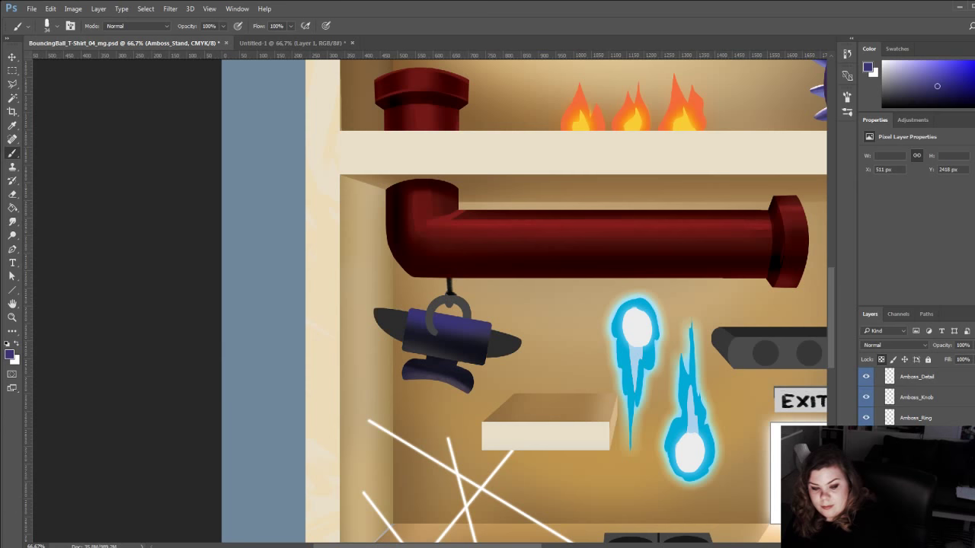
click(916, 459)
click(881, 360)
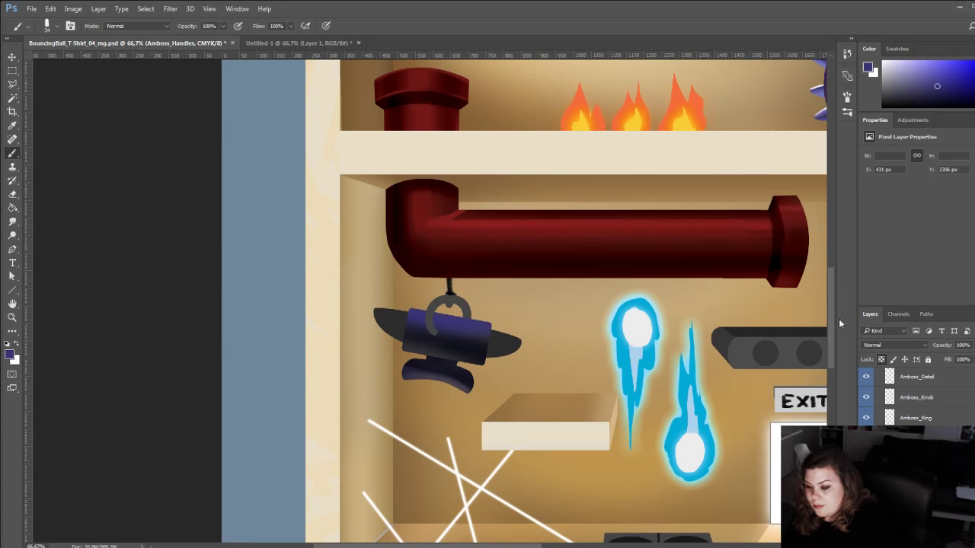
Paint the anvil's left horn in near-black blue on the Amboss_Handles layer.
alt+click(437, 361)
alt+click(434, 339)
click(938, 97)
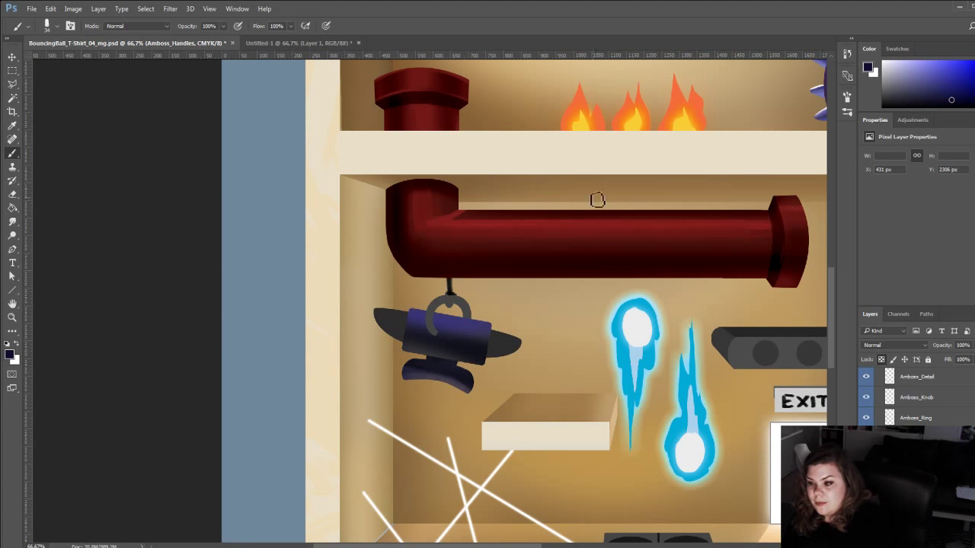
click(407, 325)
drag(375, 319, 381, 323)
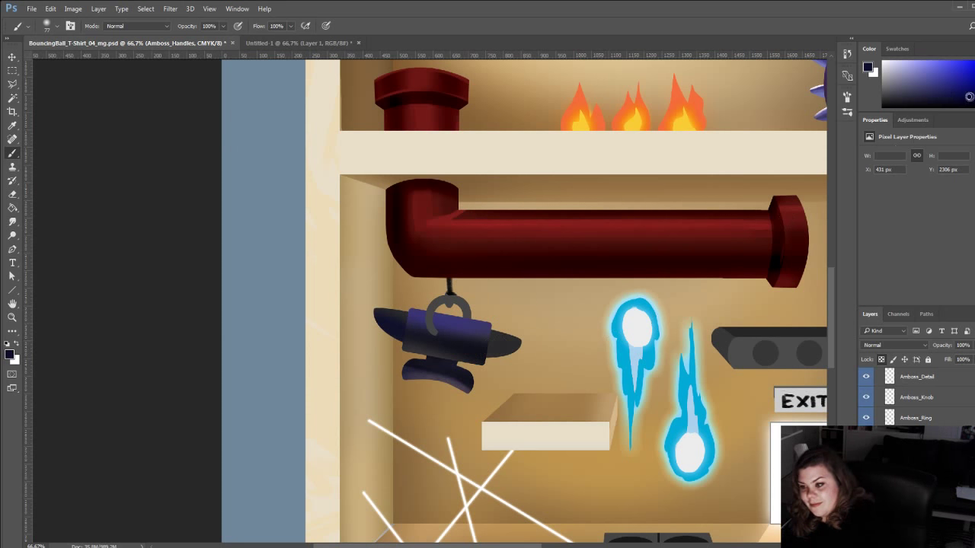
Shade both anvil horns with violet-blue upper sides and dark undersides, using tones sampled from the anvil.
click(961, 98)
alt+click(485, 349)
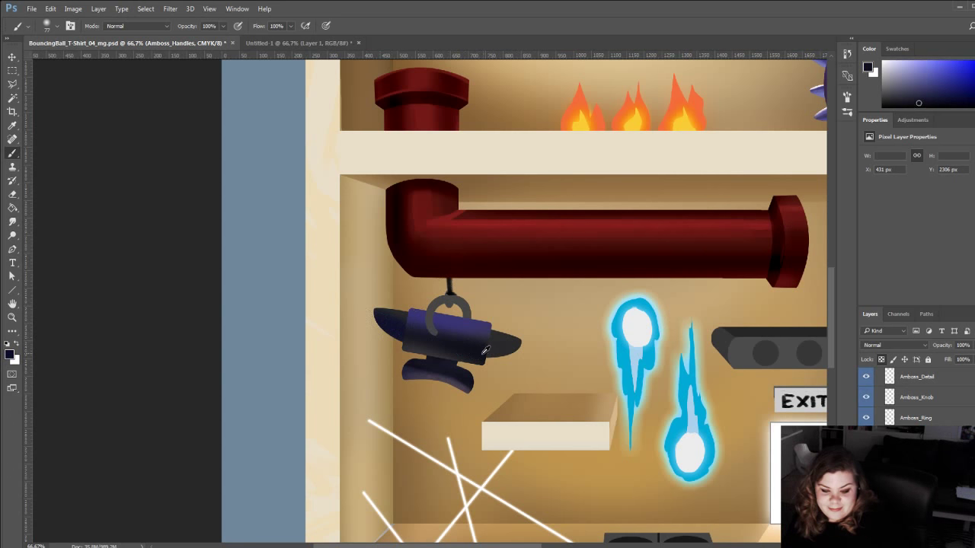
alt+click(472, 329)
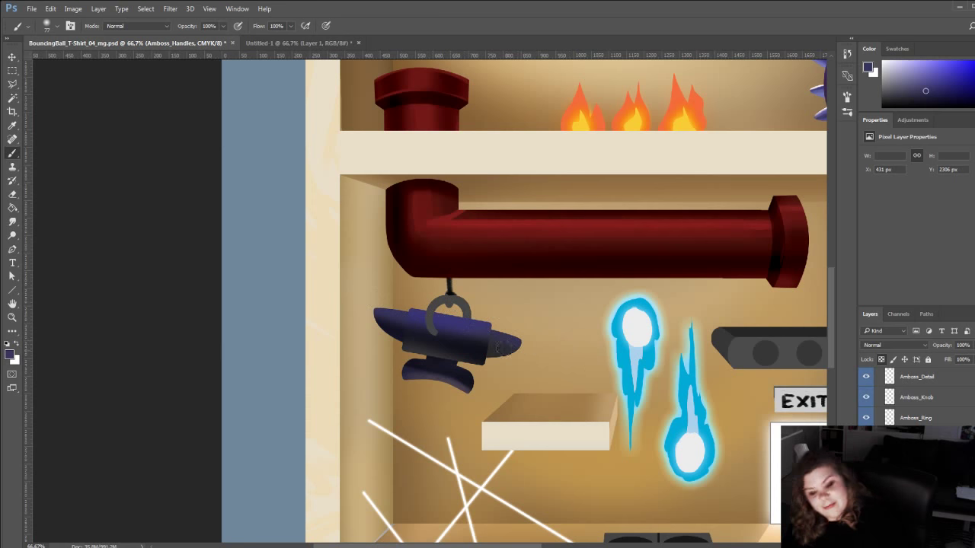
alt+click(460, 371)
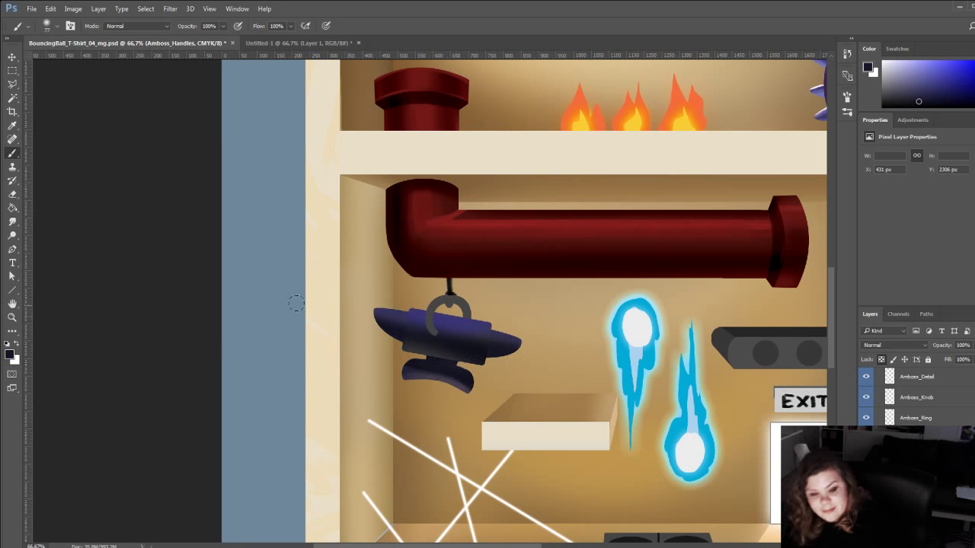
drag(420, 378, 447, 389)
alt+click(444, 330)
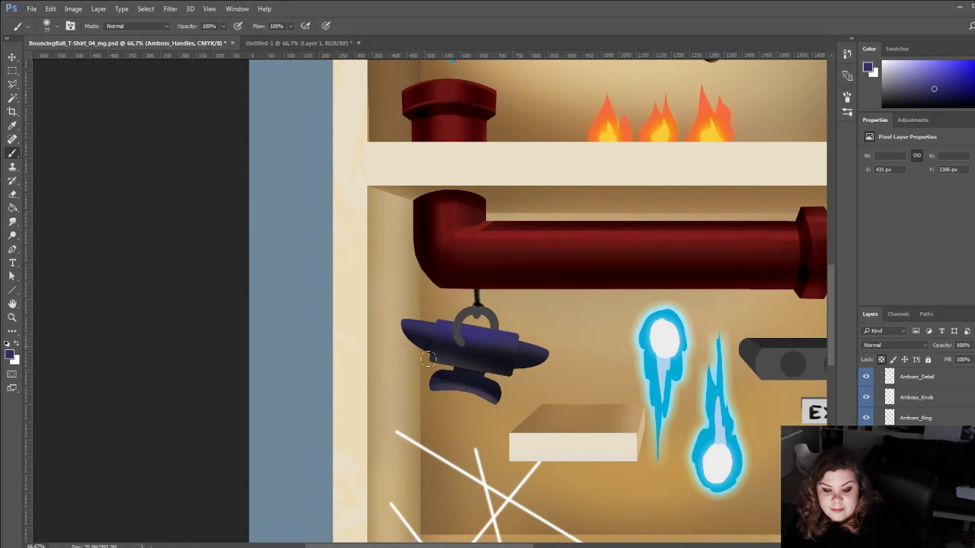
Check the remaining anvil part layers by toggling their visibility and select Amboss_Ring.
drag(448, 424, 499, 463)
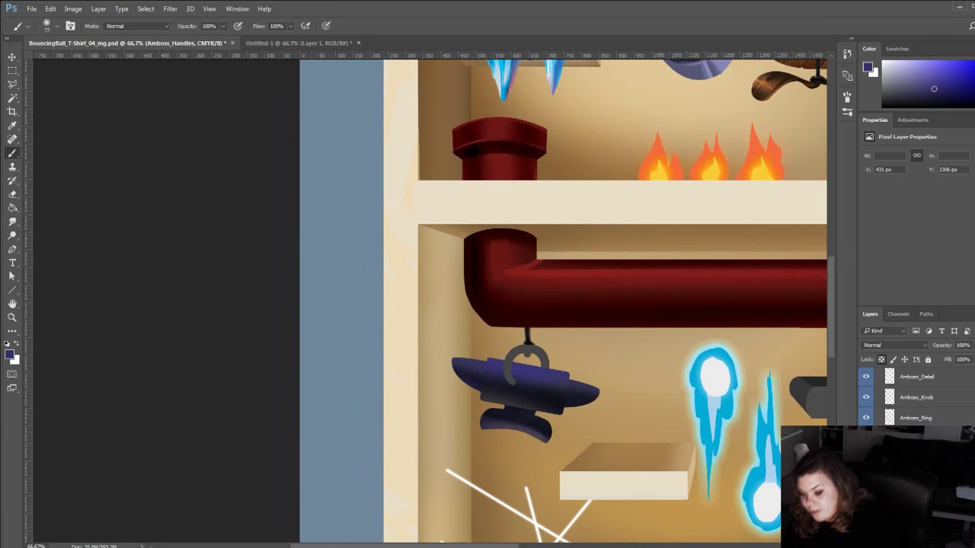
click(866, 479)
click(866, 479)
click(866, 458)
click(866, 459)
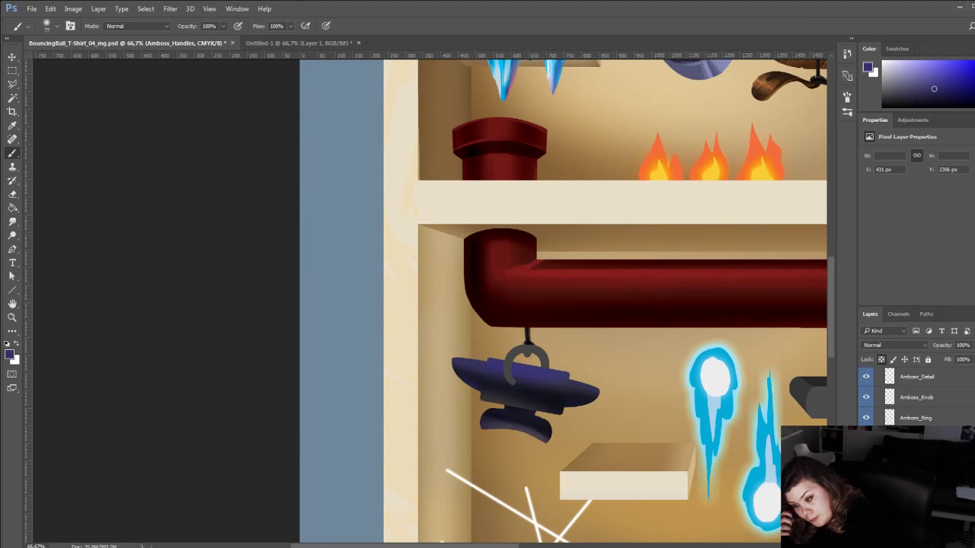
click(879, 419)
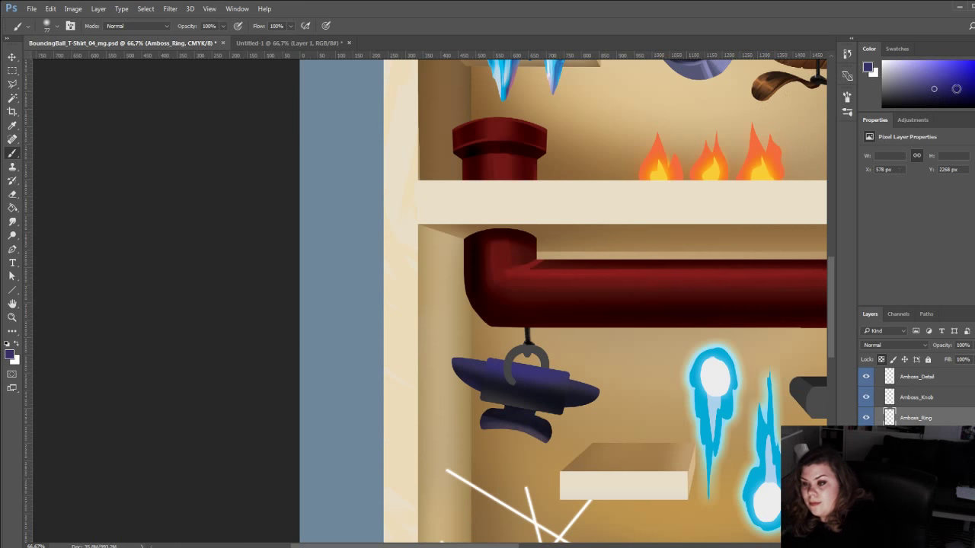
Recolour the anvil's hanging ring from grey to near-black blue with darker shading.
click(936, 107)
mouse_move(522, 338)
mouse_down()
mouse_move(505, 366)
mouse_move(542, 356)
mouse_move(506, 373)
mouse_up()
click(952, 99)
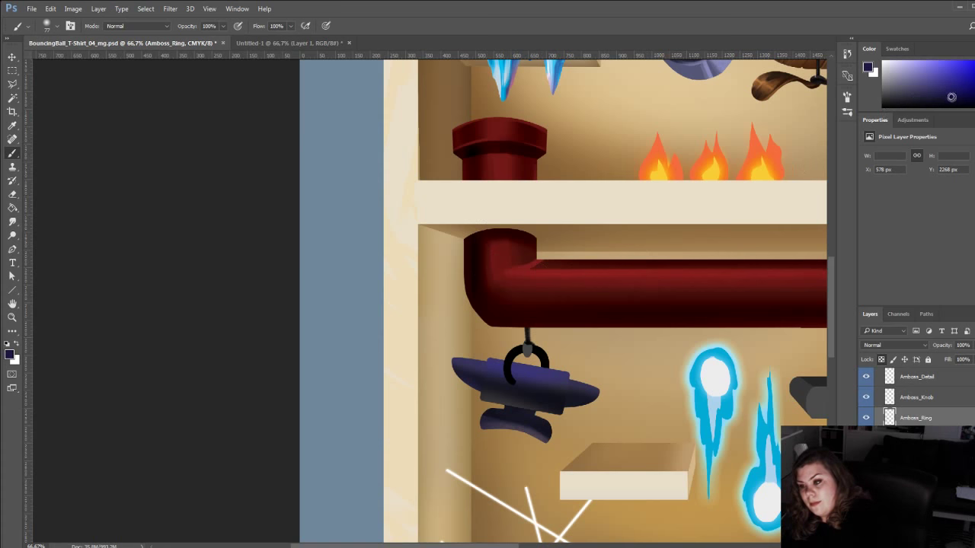
mouse_move(529, 342)
mouse_down()
mouse_move(506, 362)
mouse_move(518, 352)
mouse_move(516, 381)
mouse_up()
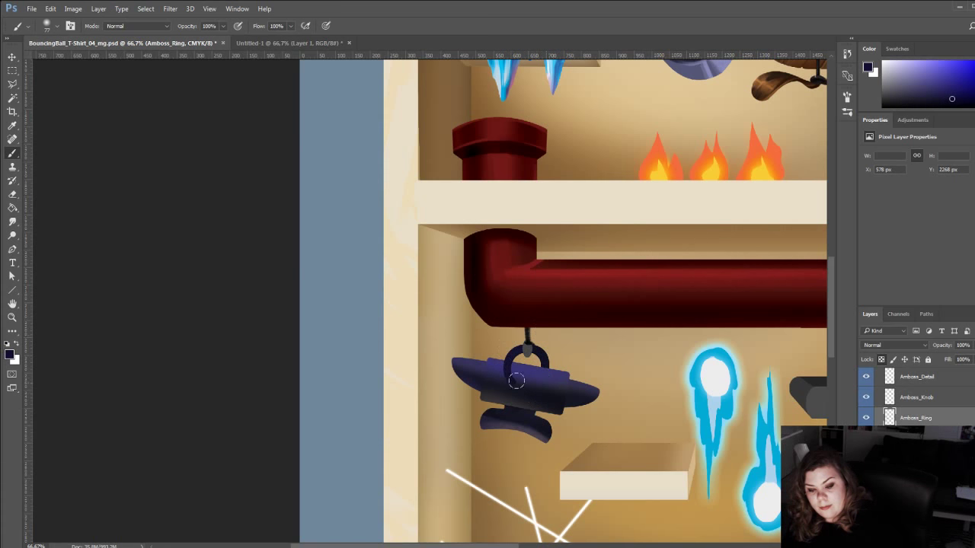
click(938, 98)
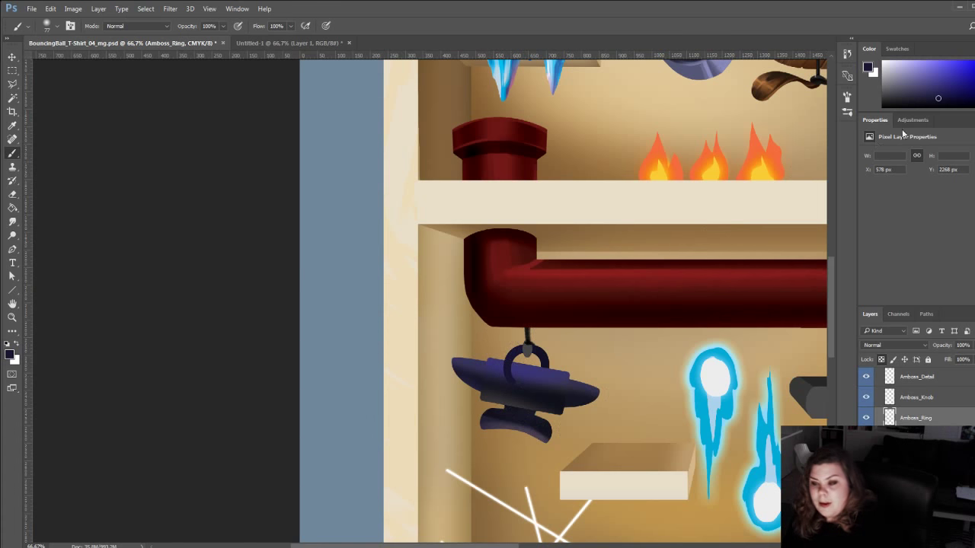
click(955, 100)
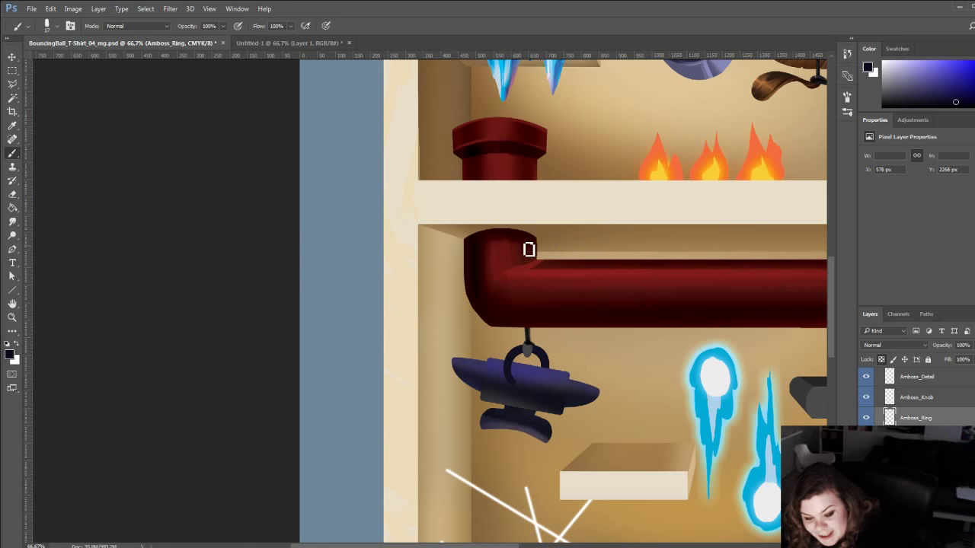
Add a thin violet highlight to the ring with a 12 px brush, turning on pen pressure for brush size.
click(944, 76)
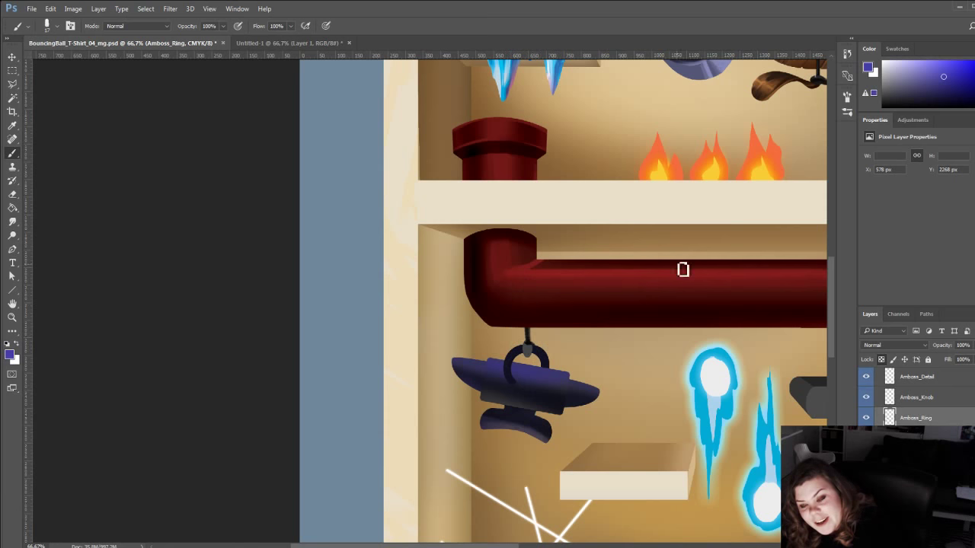
click(899, 87)
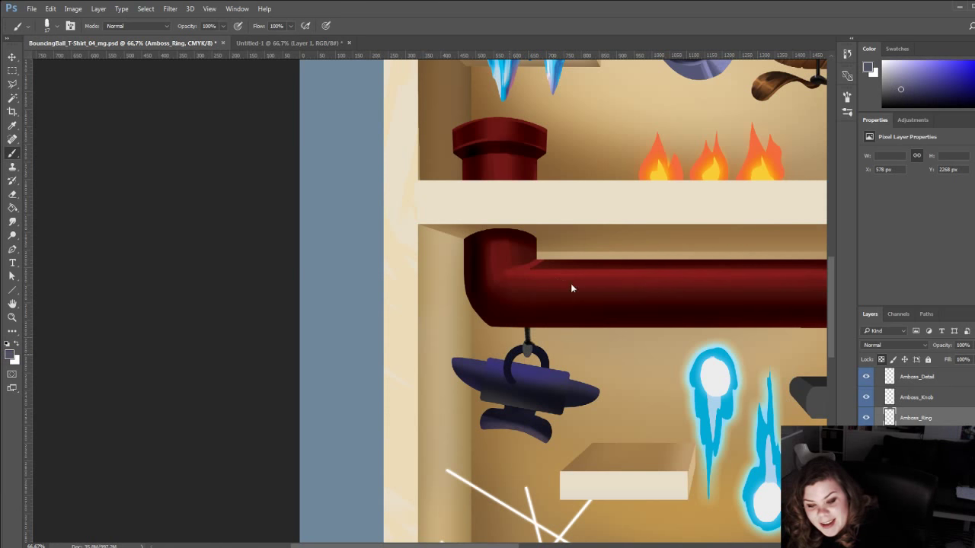
key([)
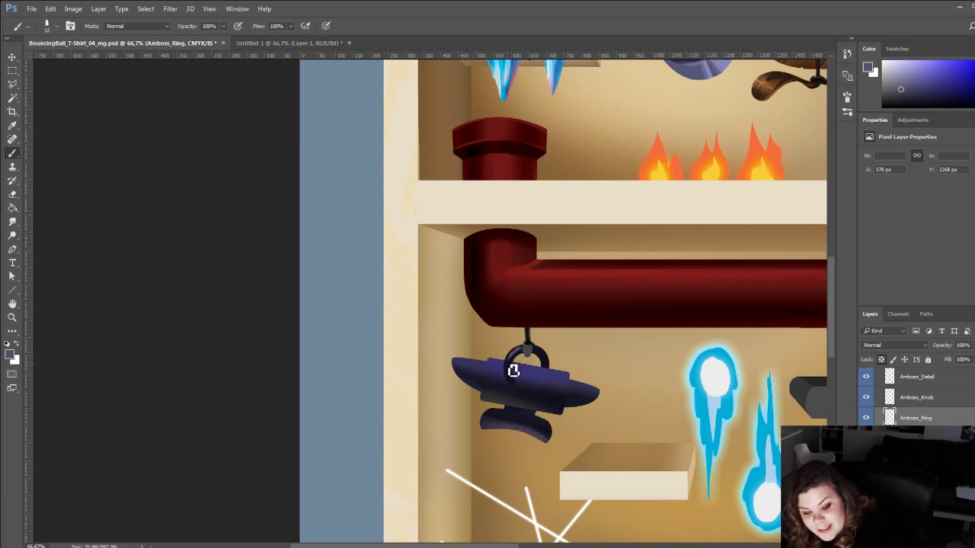
click(935, 61)
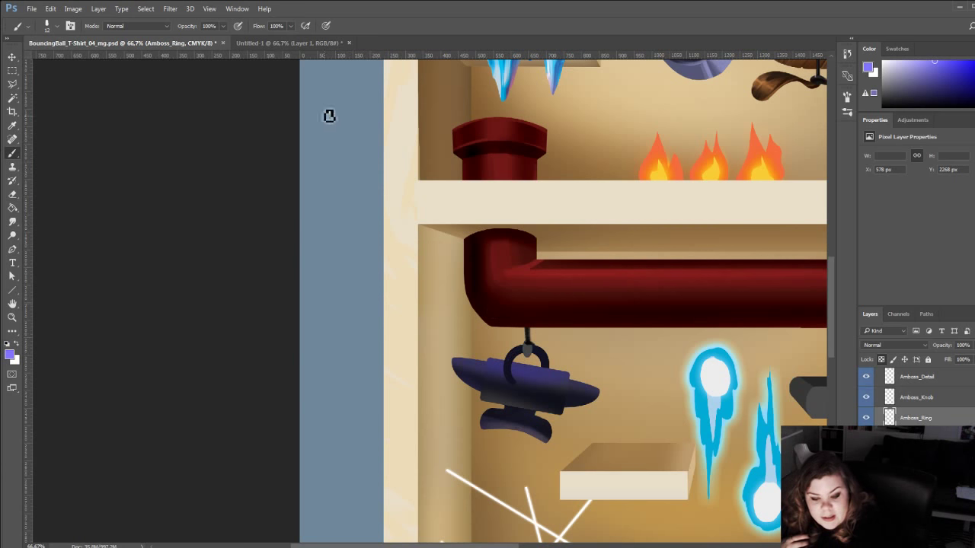
click(328, 26)
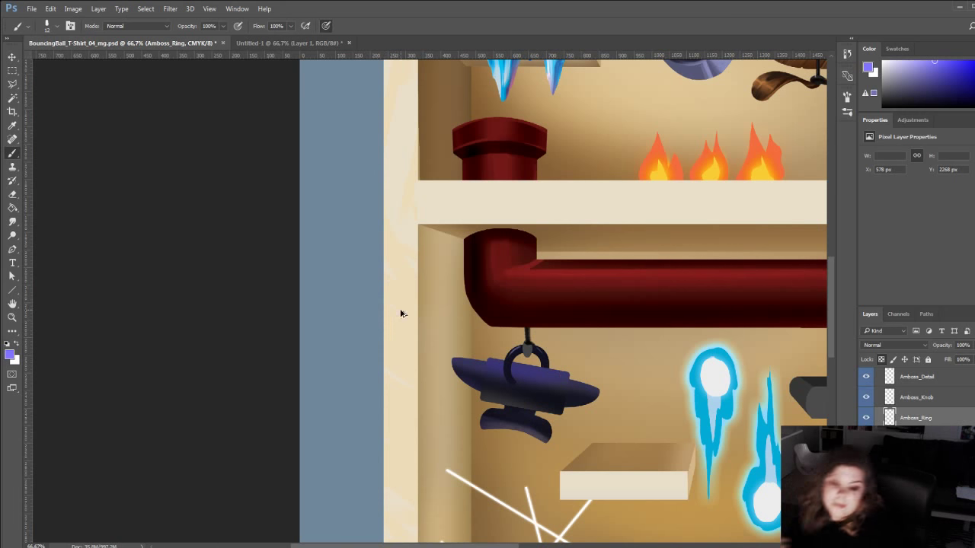
Add a new layer beneath Amboss_Ring and paint the ring's black shadow onto the anvil's middle block.
alt+click(530, 343)
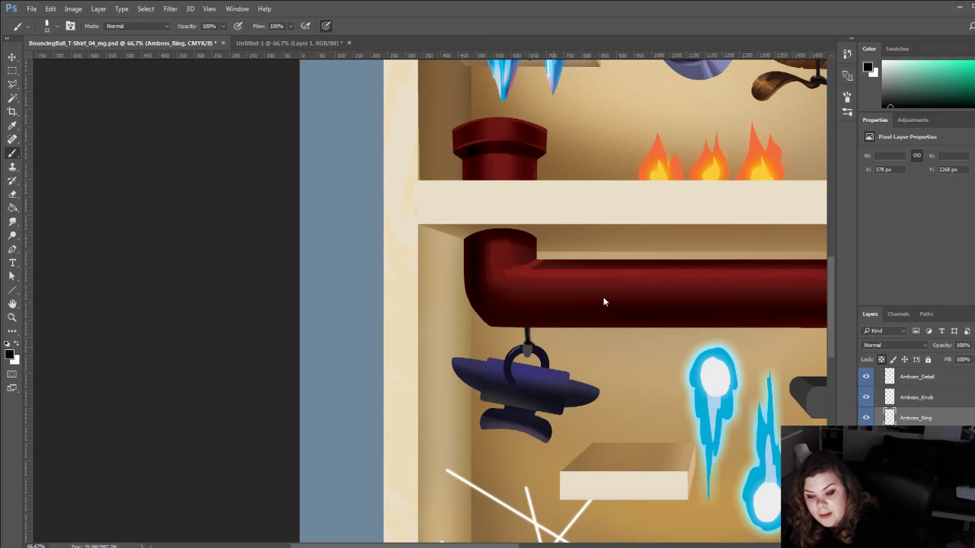
key(bracketright)
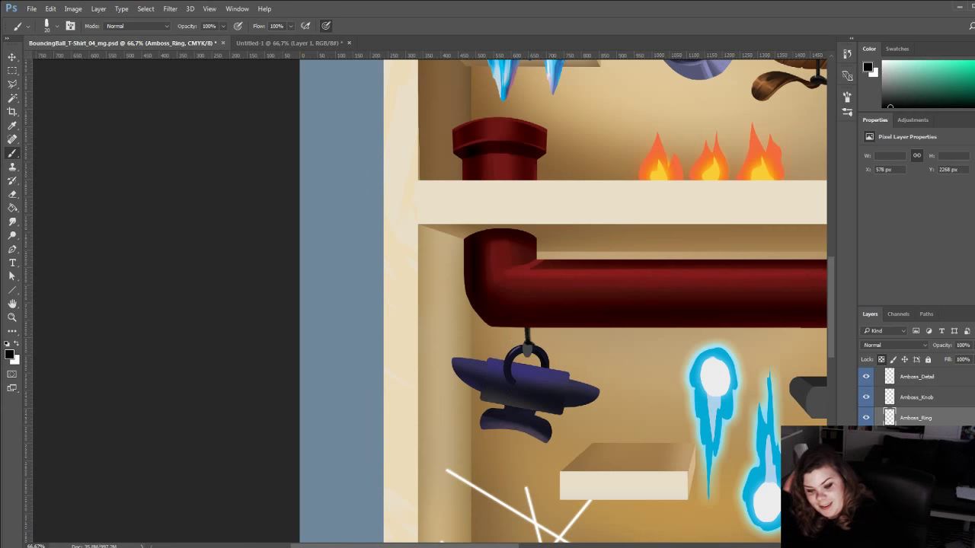
click(917, 439)
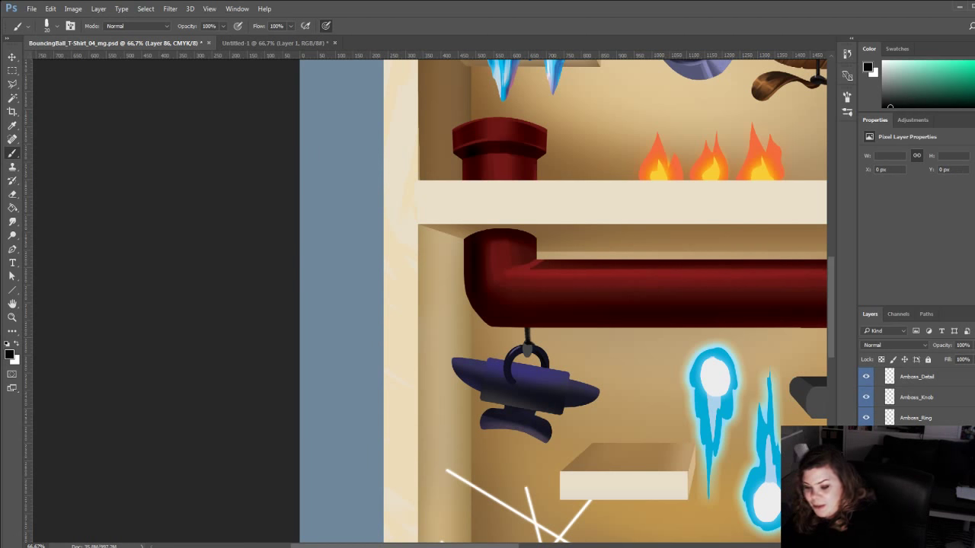
drag(531, 403, 523, 393)
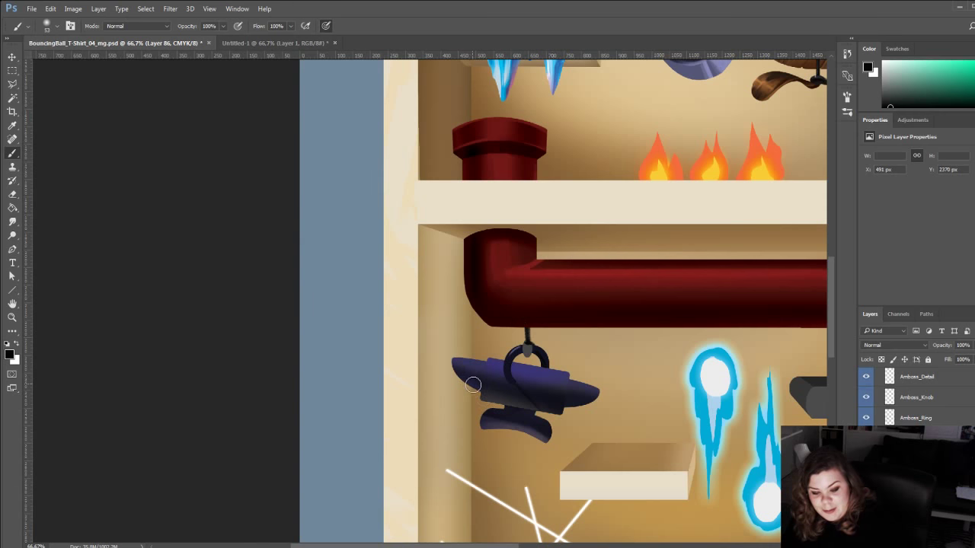
Darken the lower half of the anvil's middle block with a soft black shadow stroke, undoing unwanted attempts.
drag(484, 395, 571, 408)
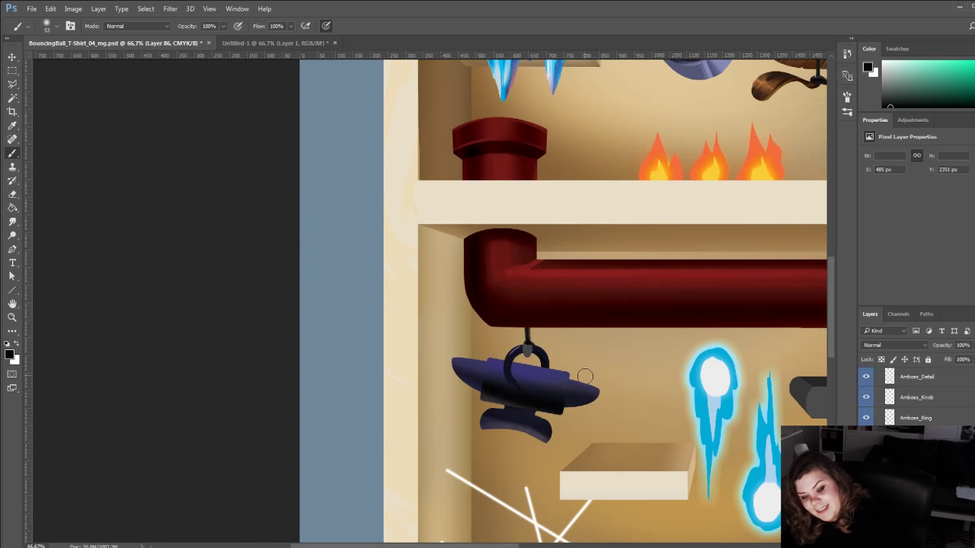
key(ctrl+z)
drag(478, 387, 602, 396)
key(ctrl+z)
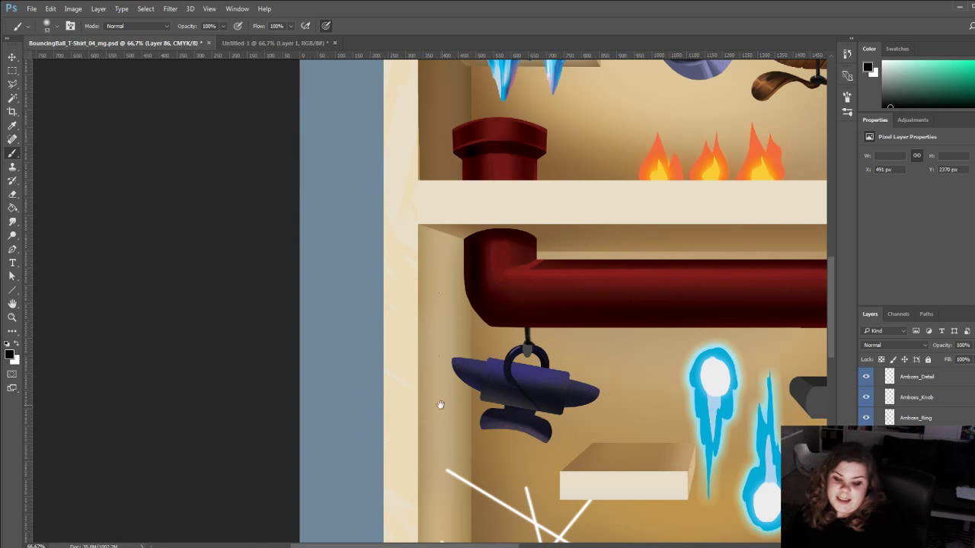
drag(457, 393, 292, 307)
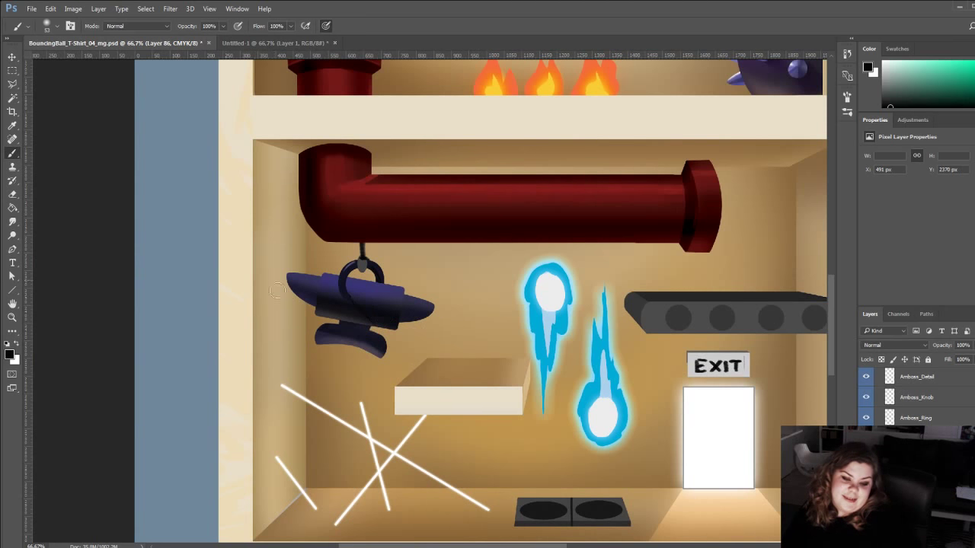
click(224, 302)
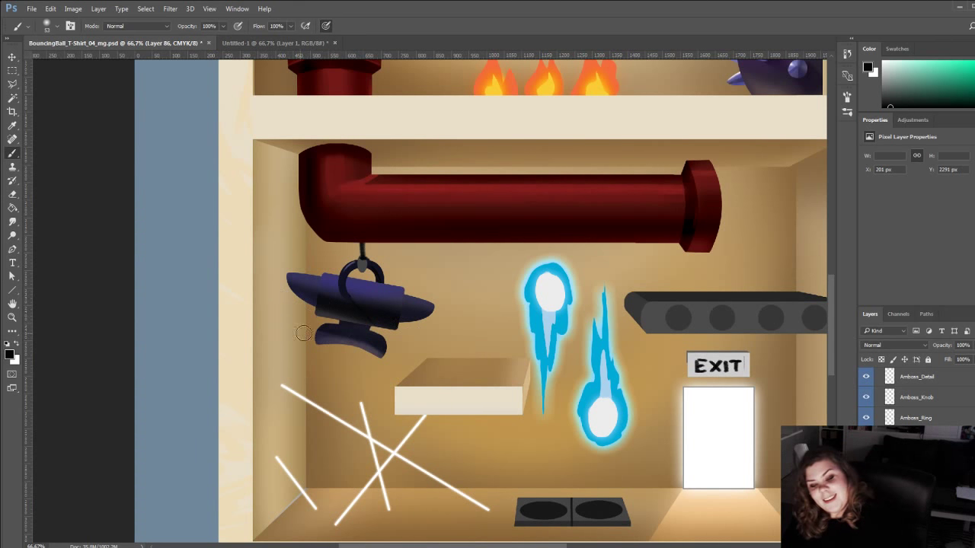
Fit the whole T-shirt design on screen and compare it with and without the blue background layer.
drag(336, 383, 418, 430)
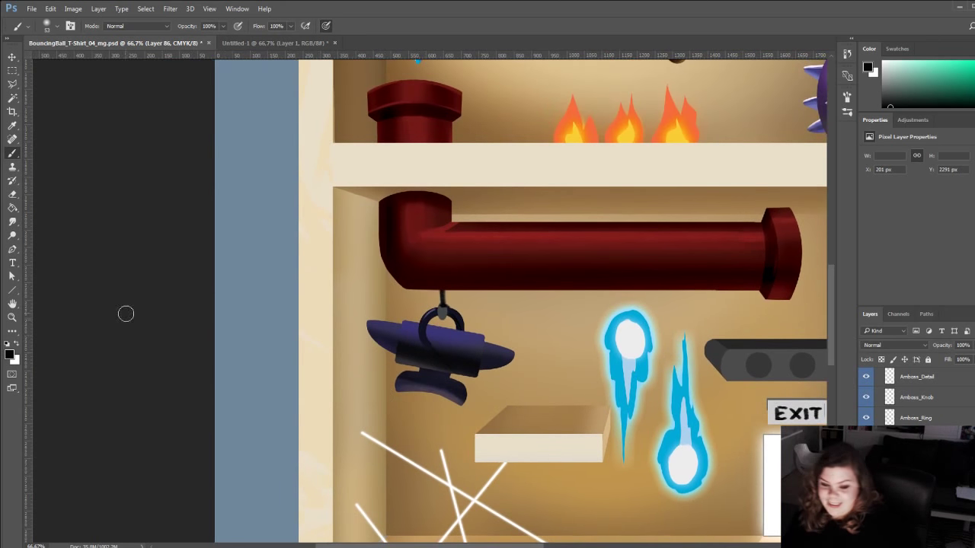
click(12, 317)
click(298, 26)
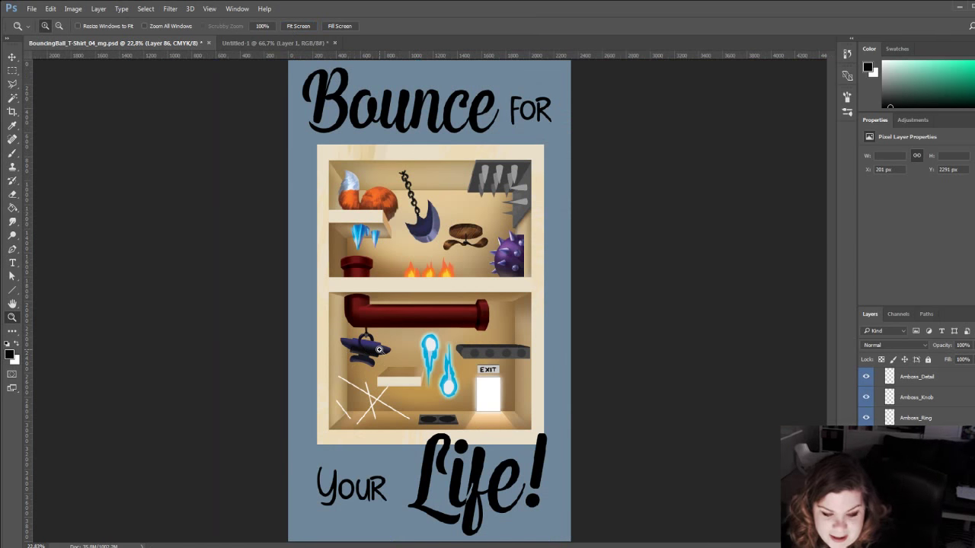
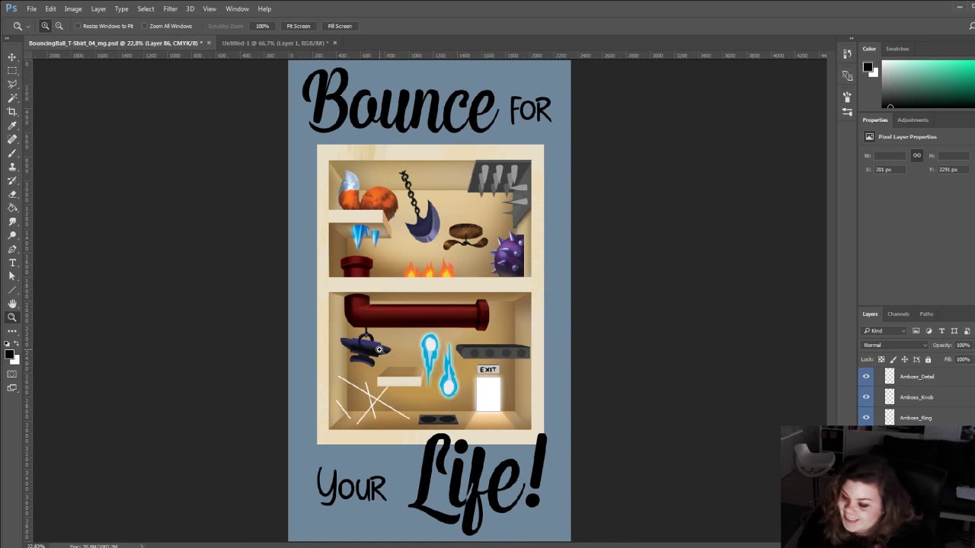
scroll(914, 430, down, 6)
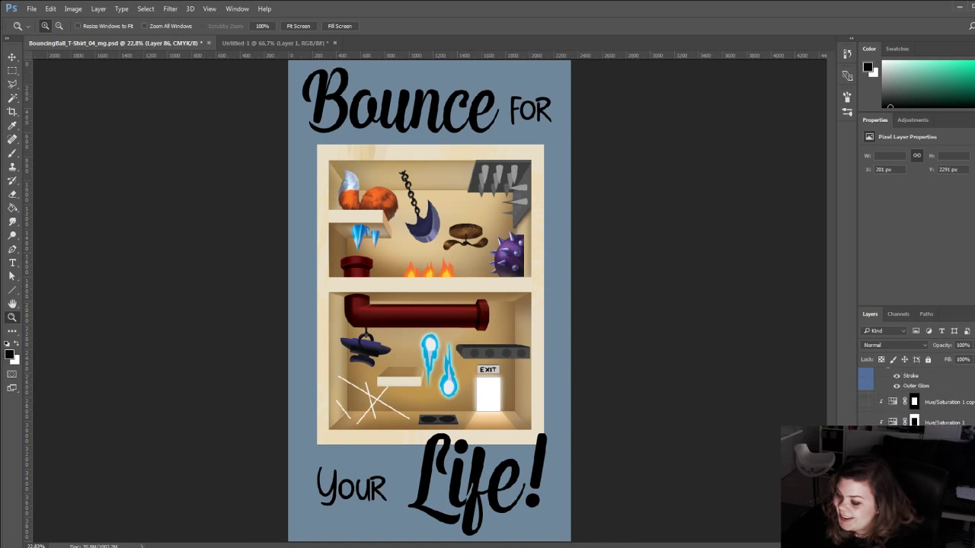
scroll(914, 430, down, 4)
click(866, 507)
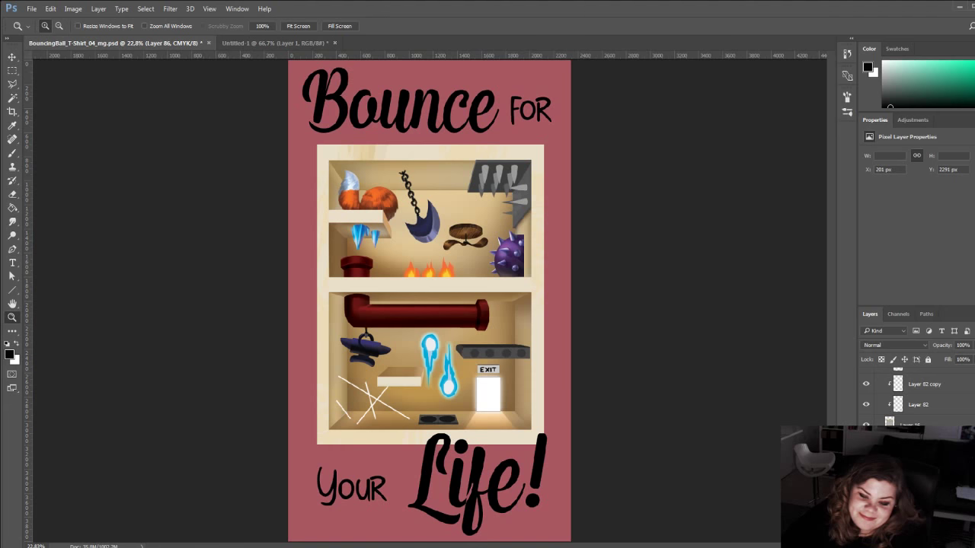
click(866, 507)
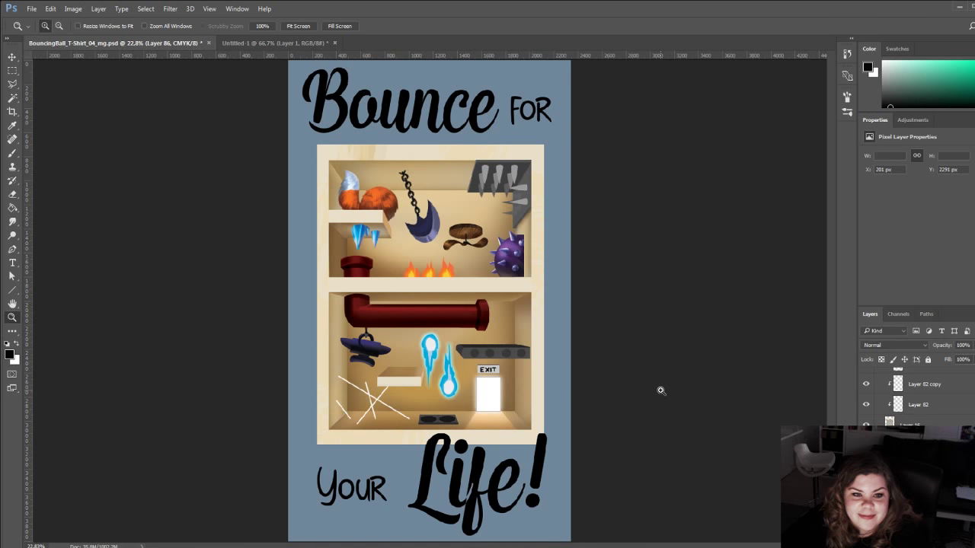
key(ctrl+z)
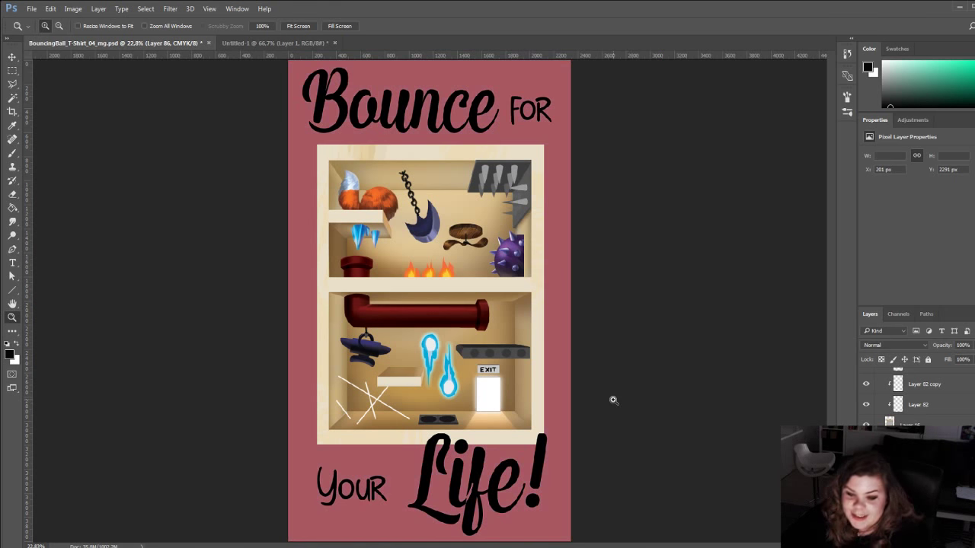